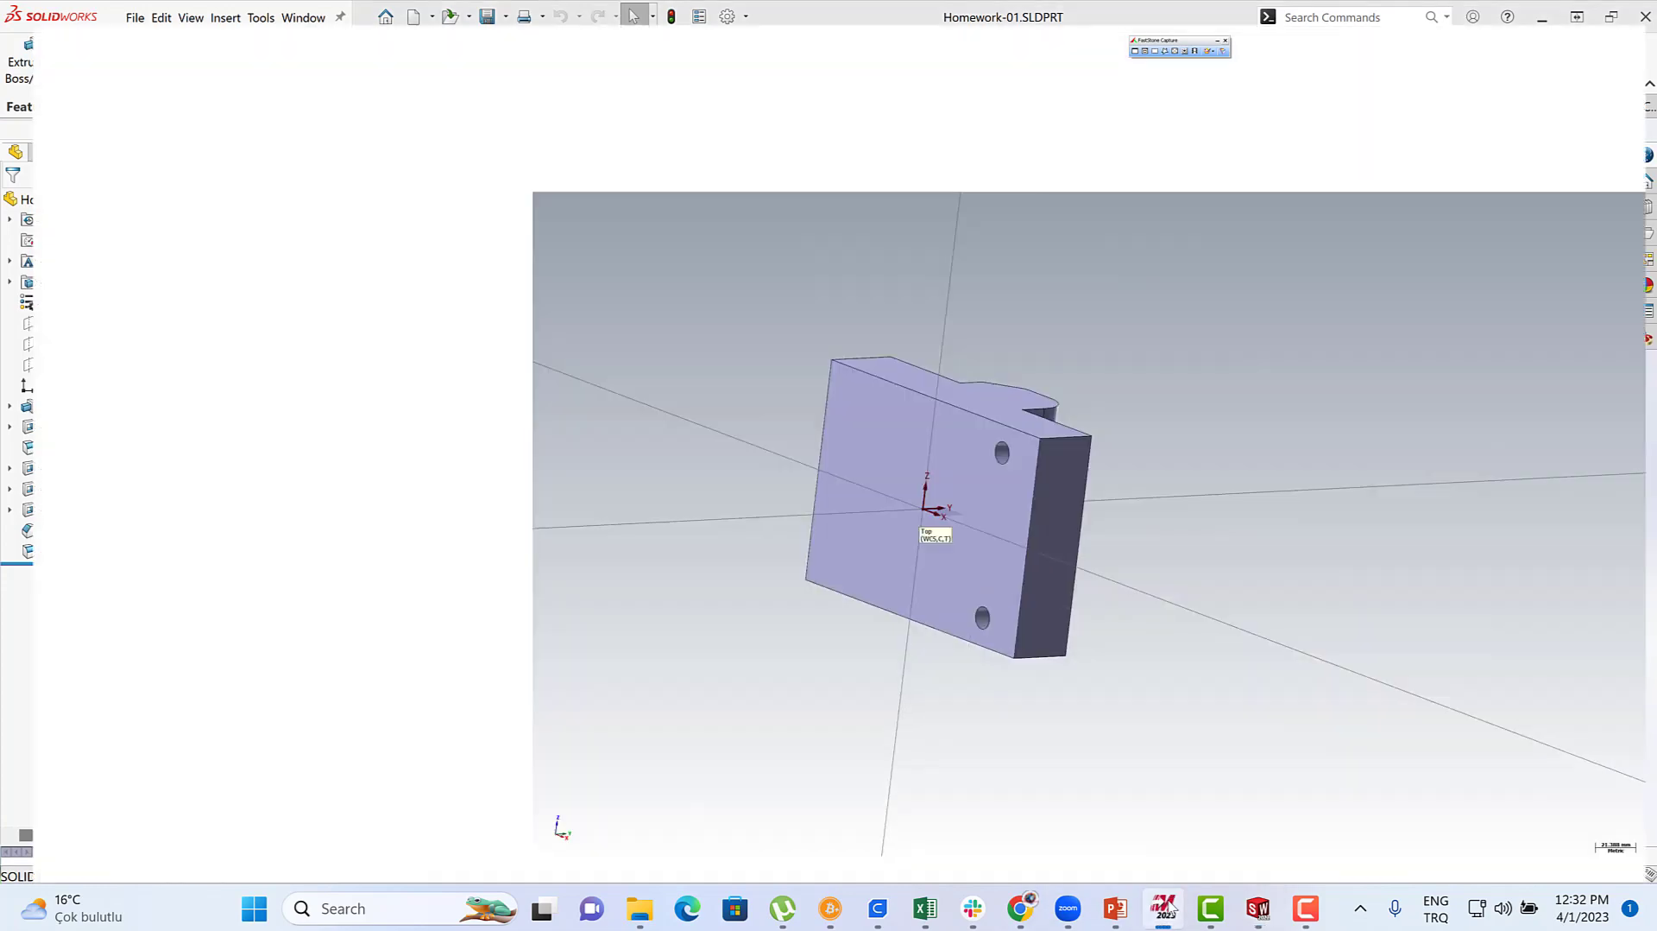
- Open Homework-01.SLDPRT from the 3 Axis CNC Programming with MasterCam folder, discarding the changes to the current file
middle_drag(1024, 368, 1633, 444)
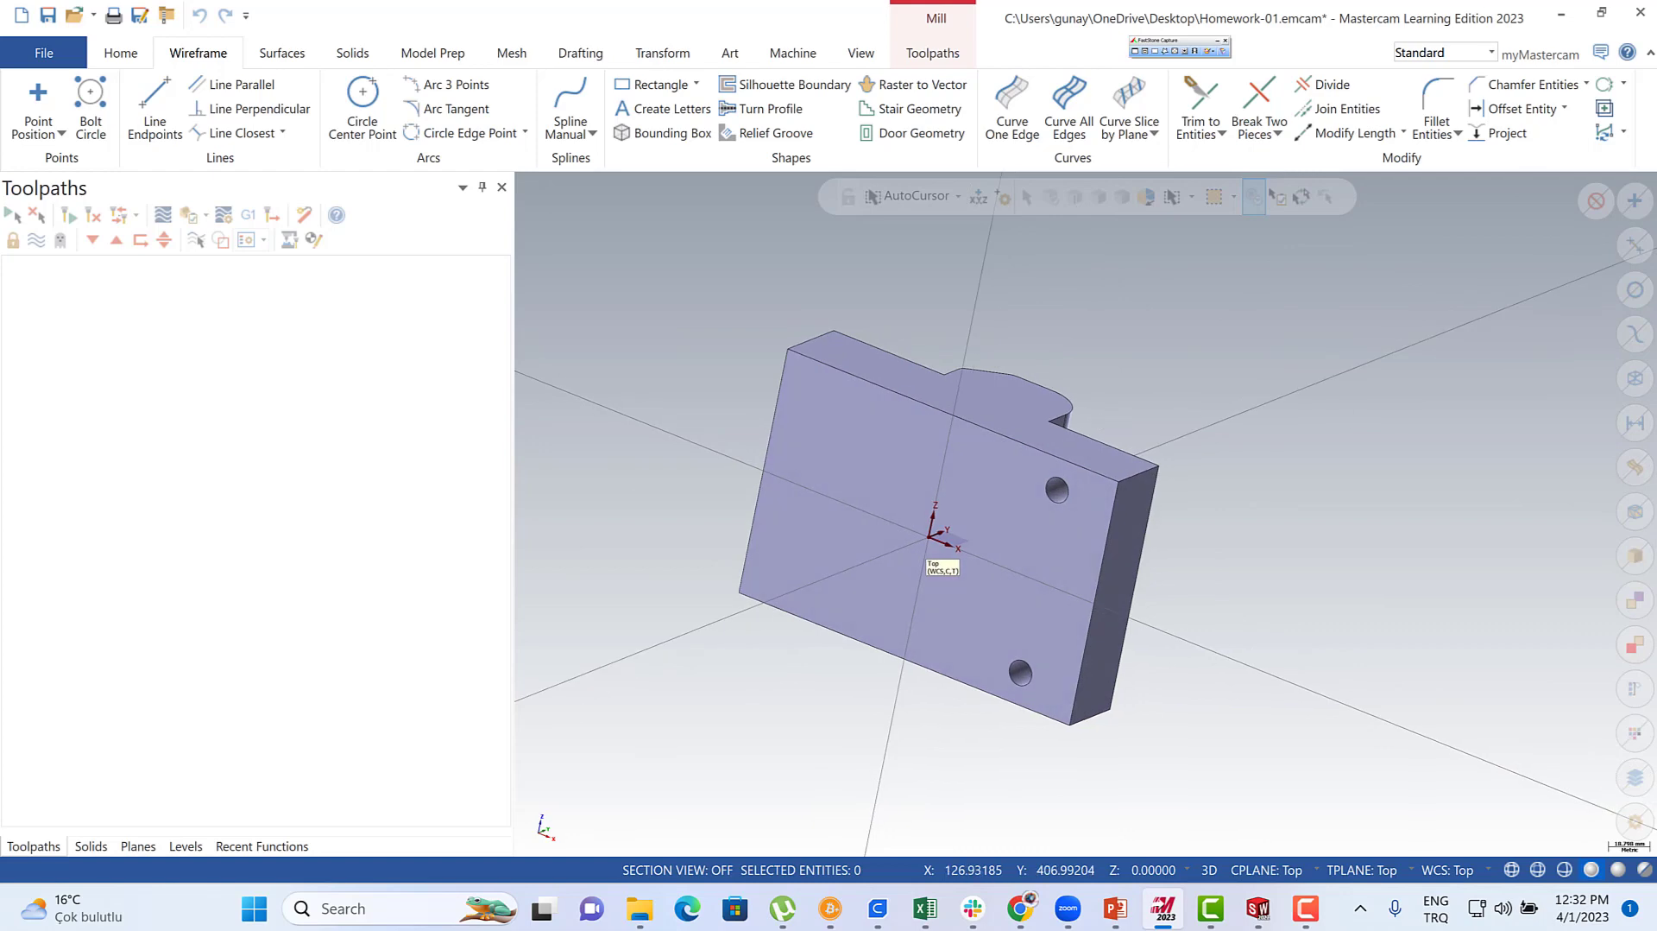
key(ctrl+o)
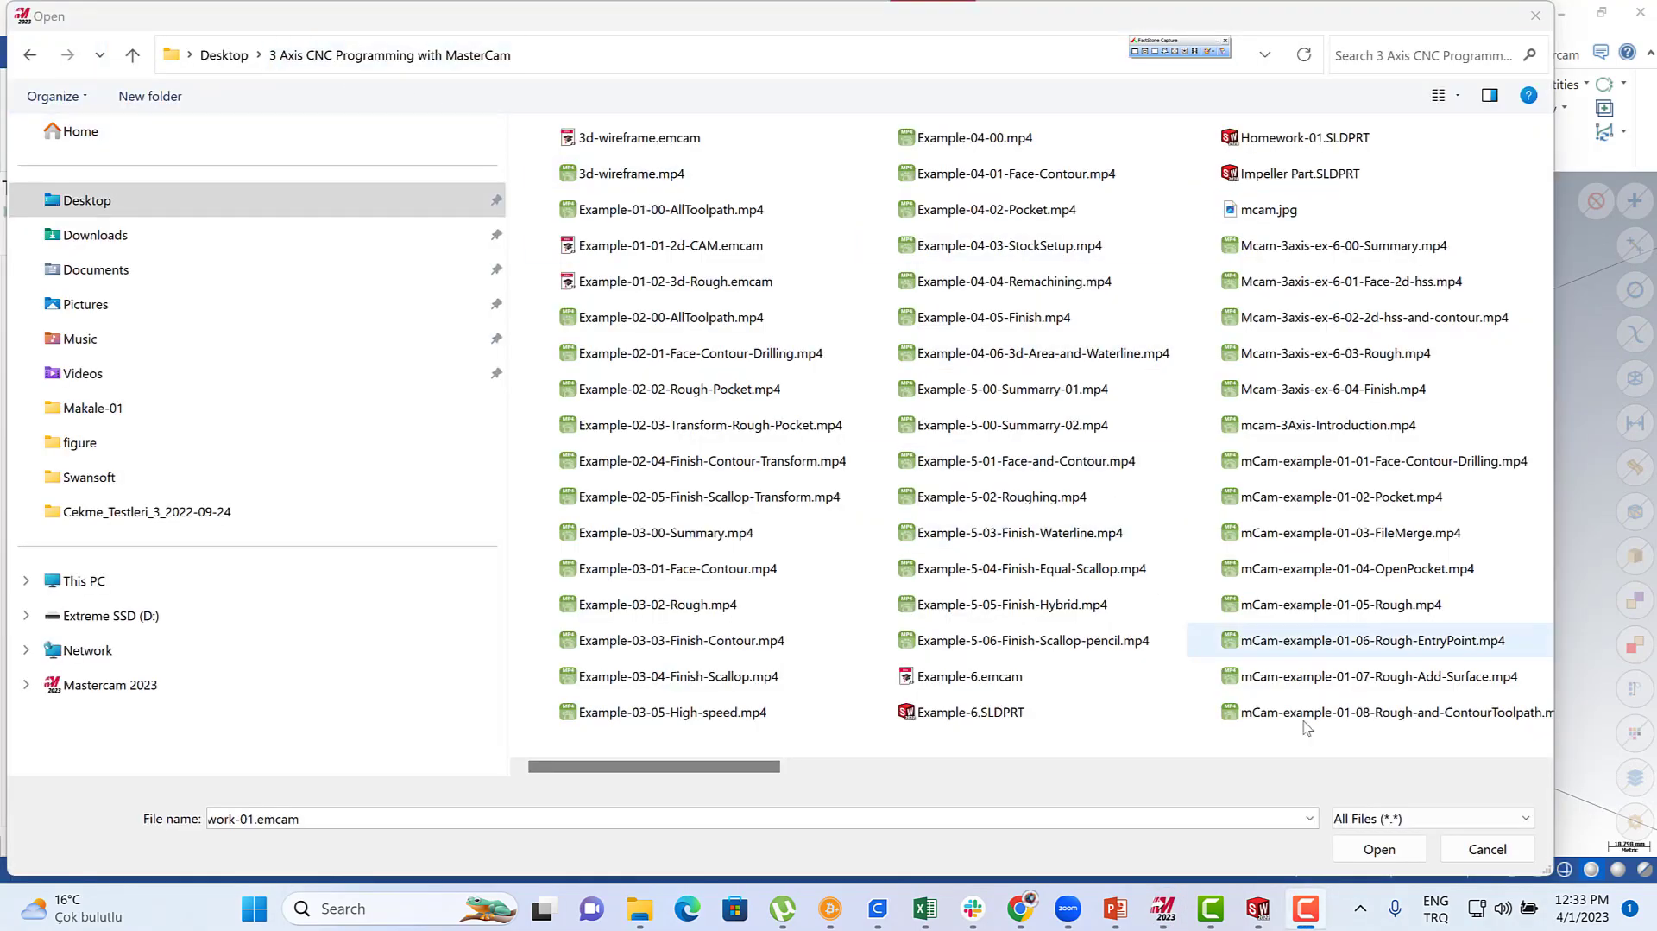
click(1379, 820)
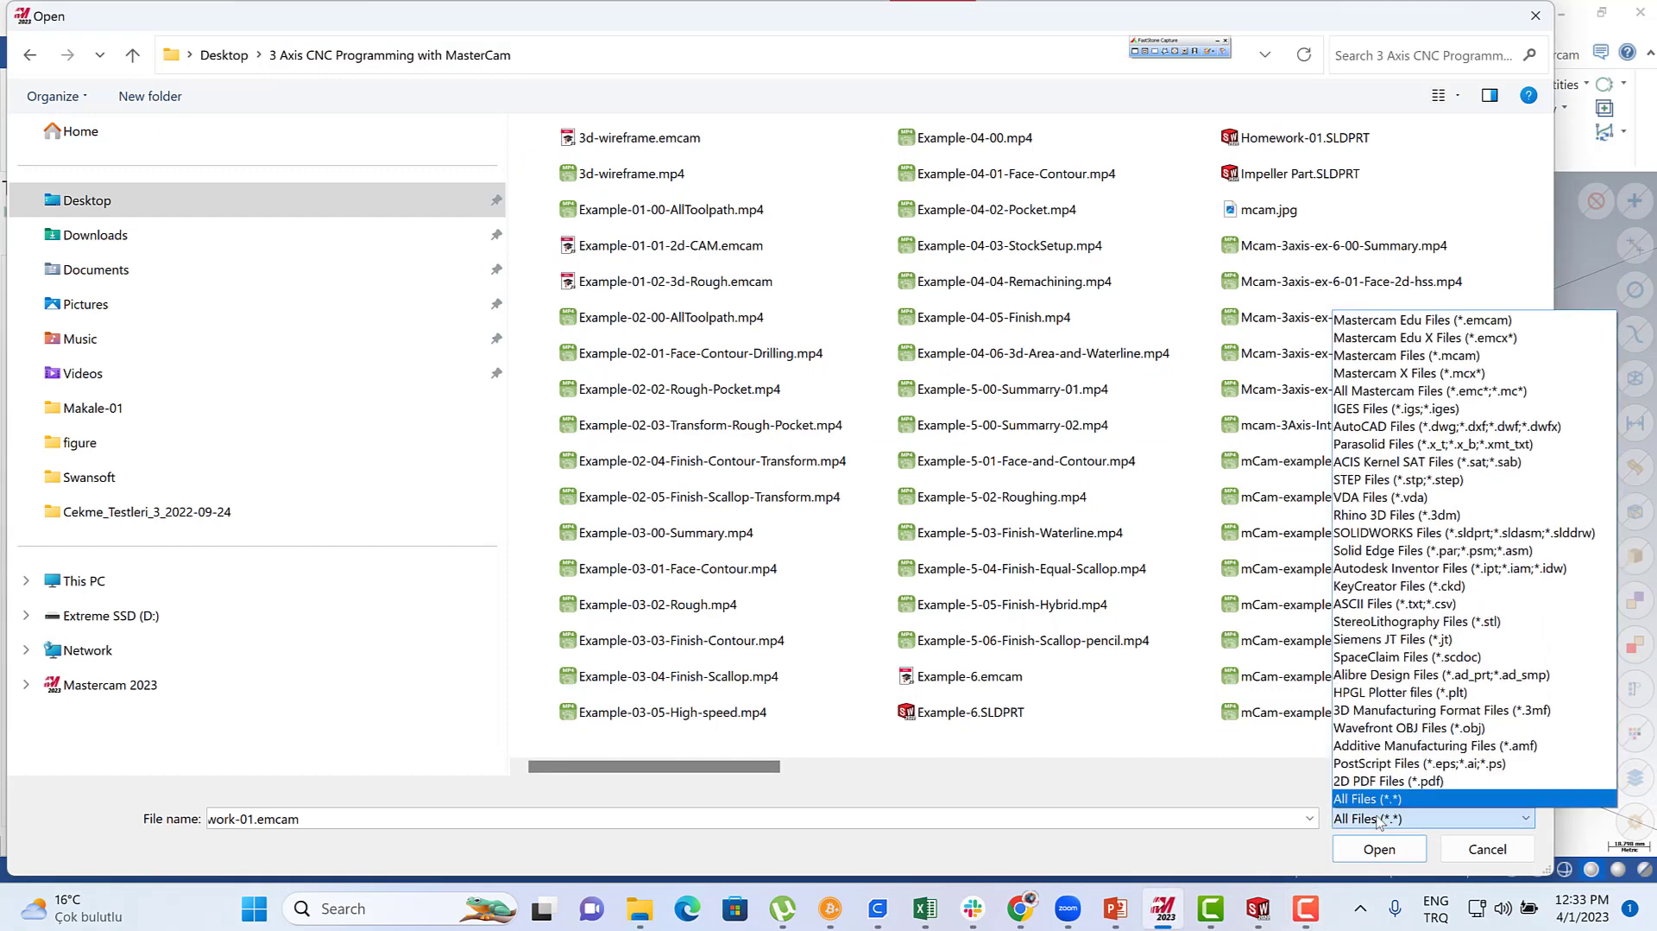
click(1379, 800)
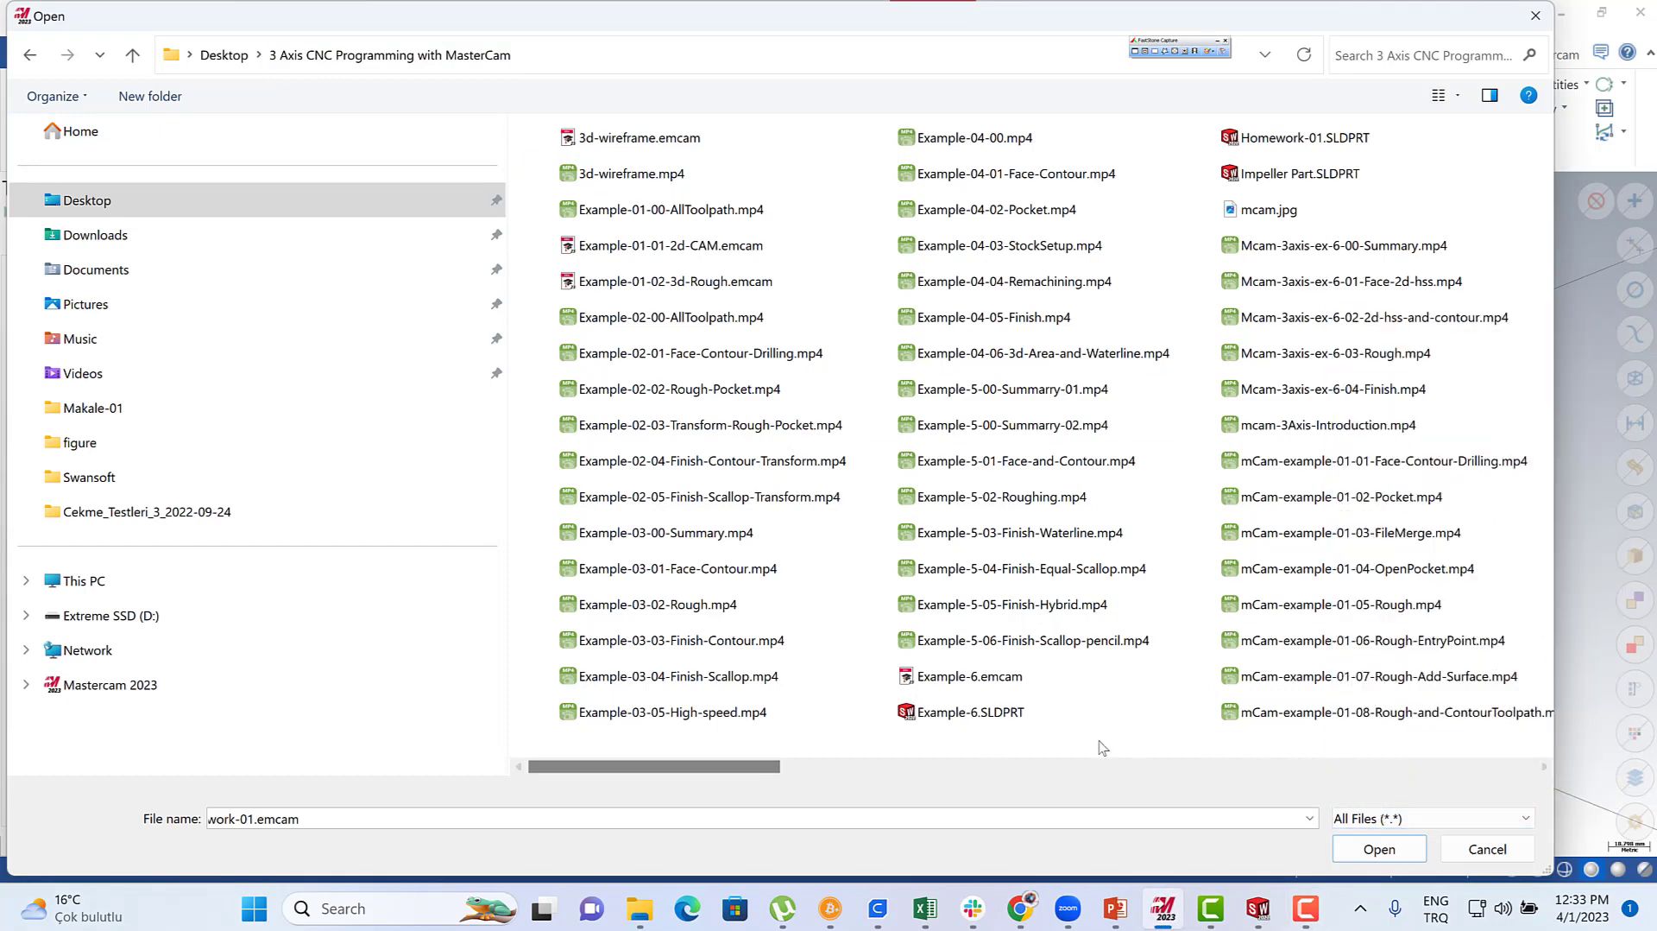
click(1261, 135)
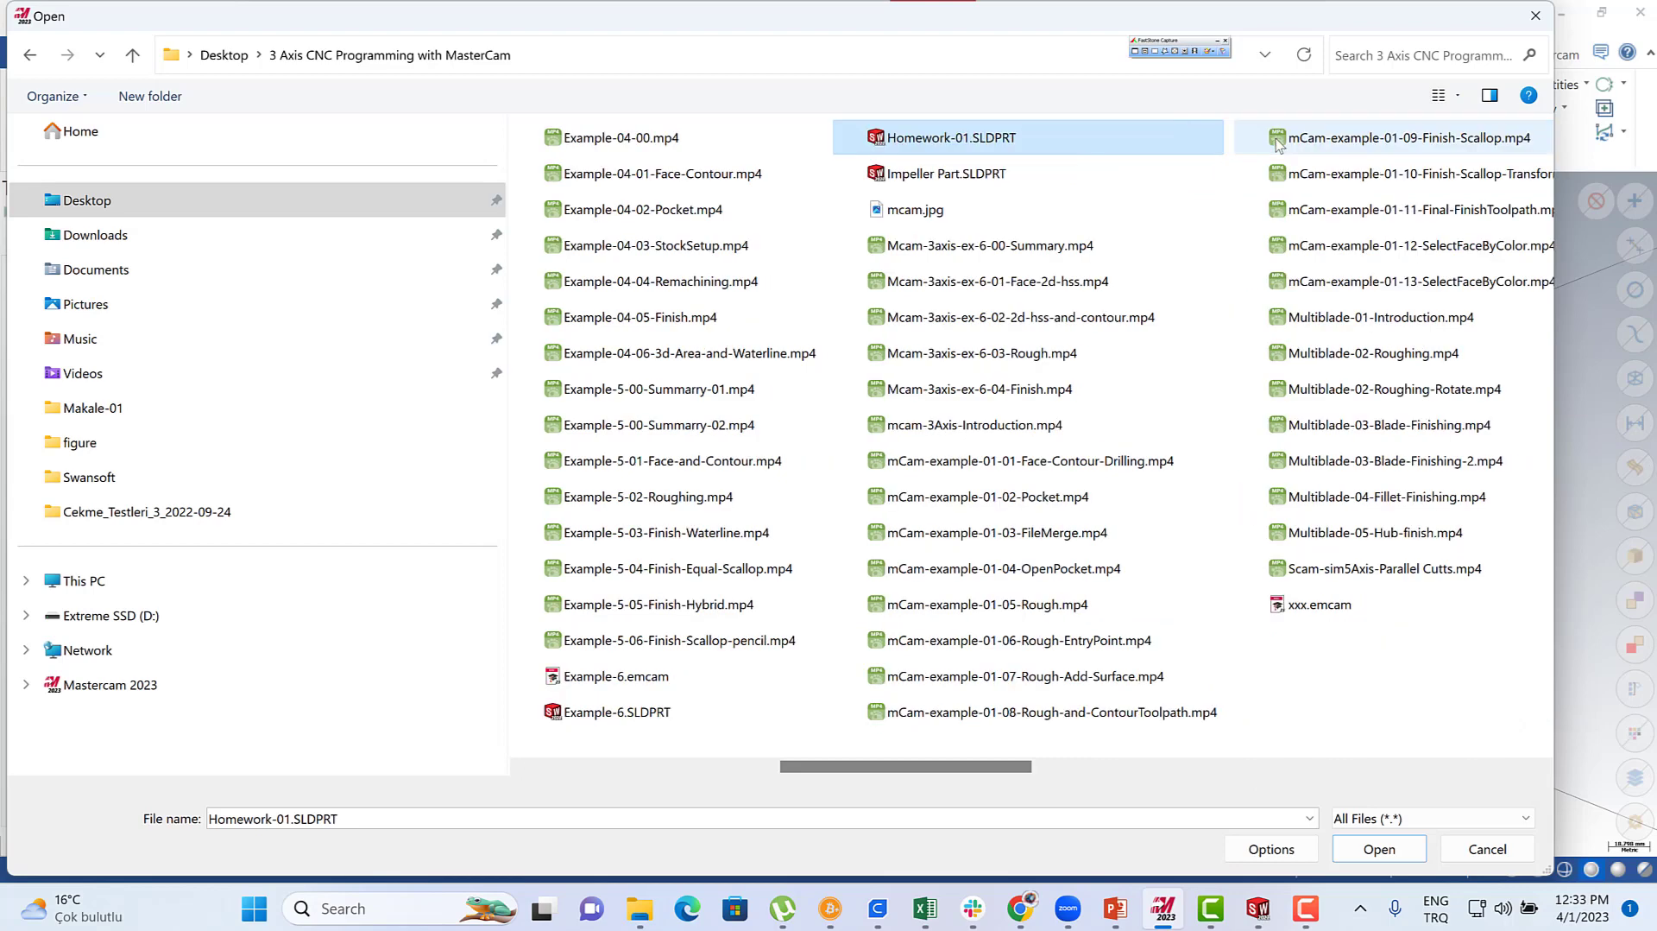
double_click(974, 141)
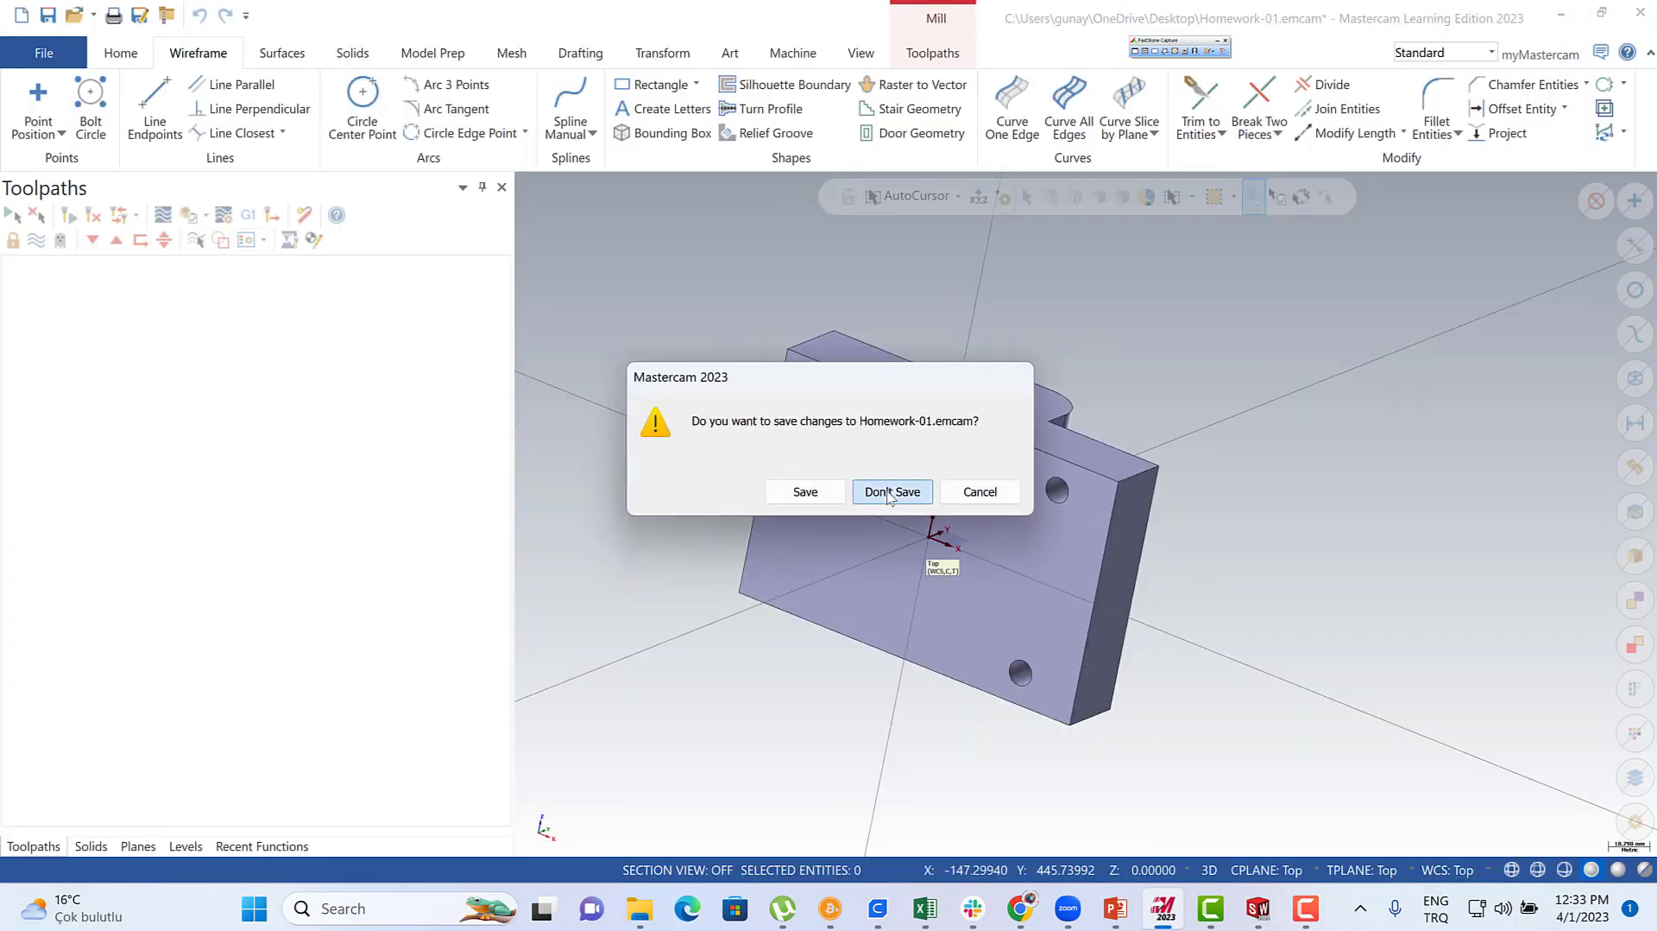
click(892, 492)
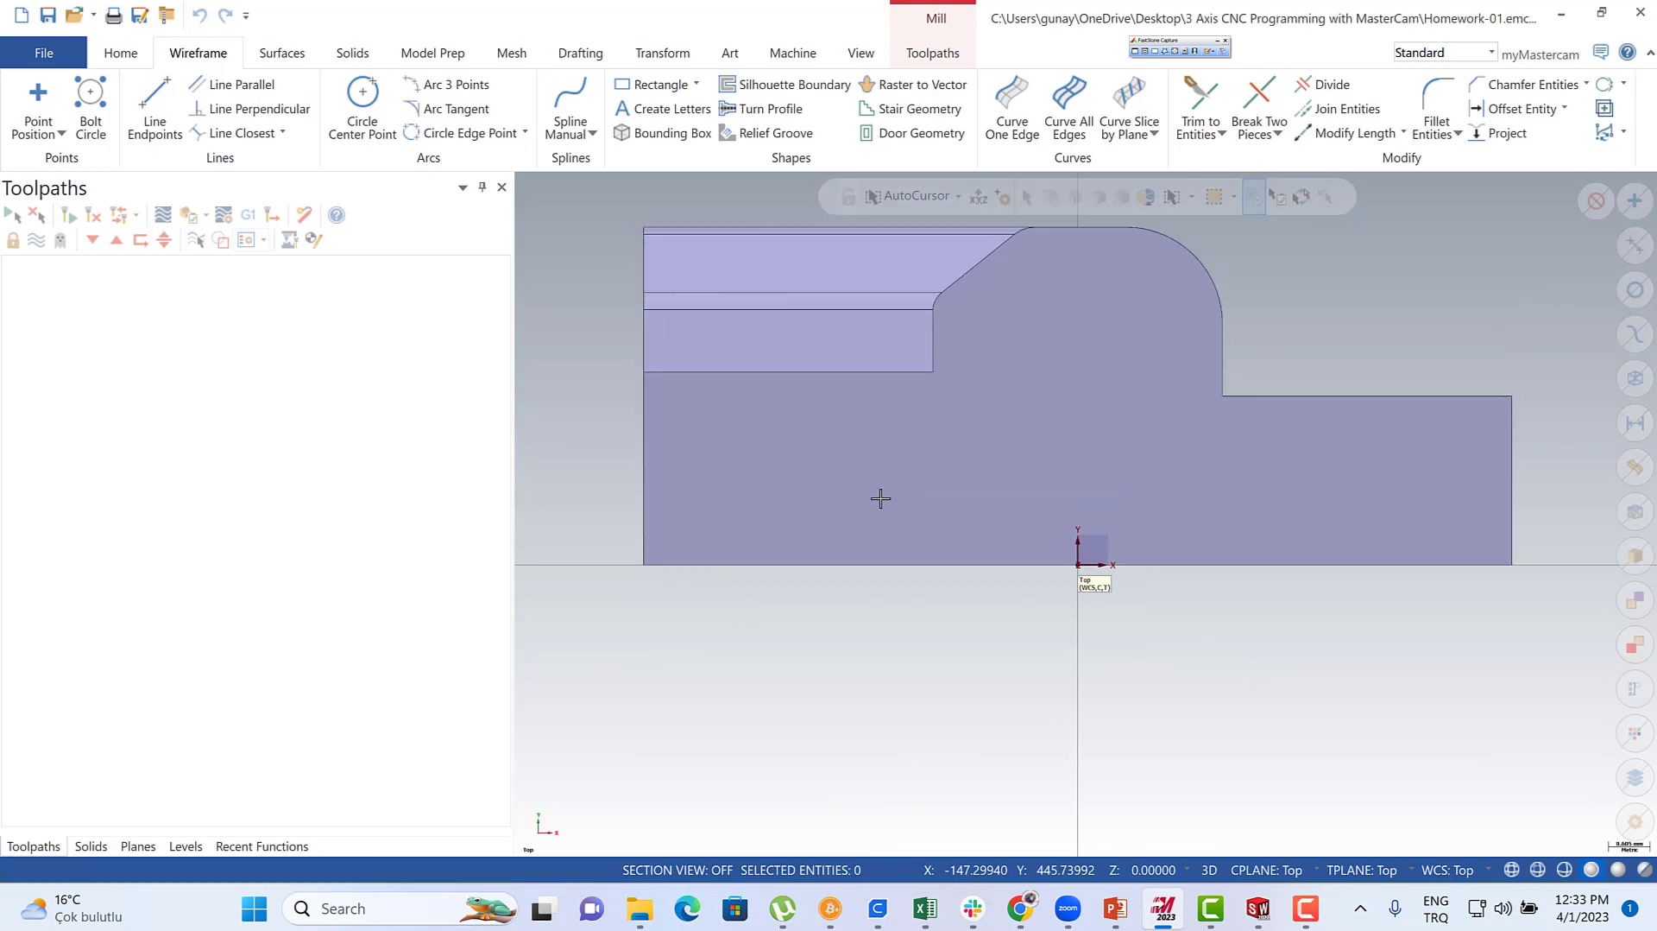
- Narrow the Toolpaths manager and show the imported part in the isometric view
middle_drag(737, 514, 659, 442)
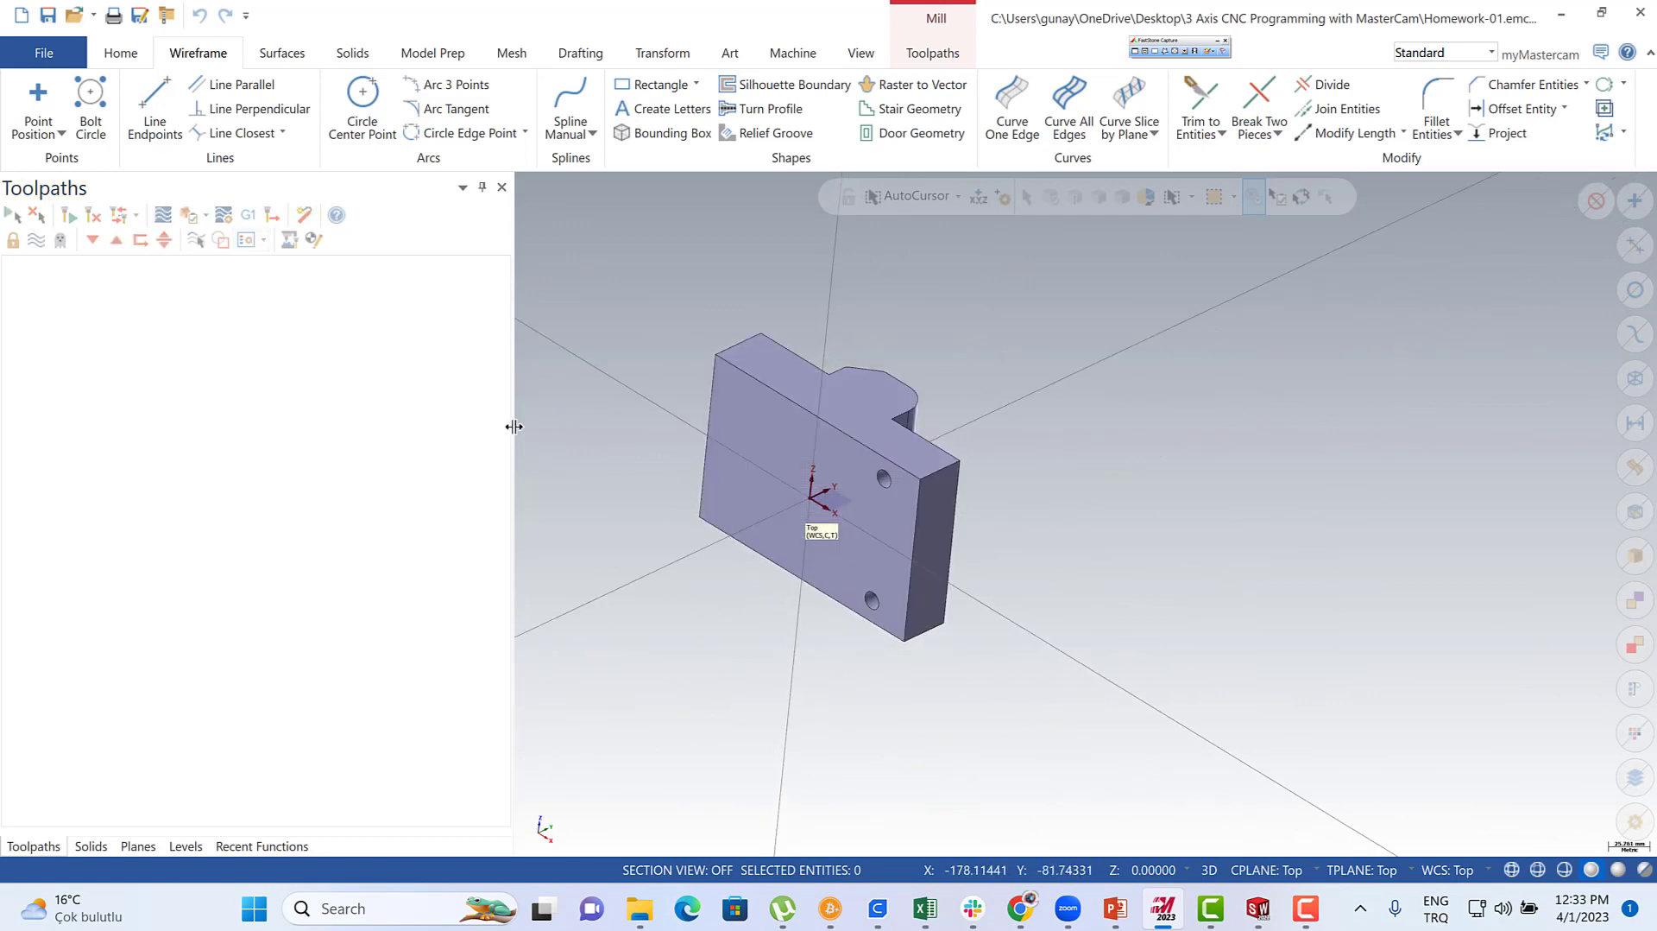
drag(511, 429, 403, 413)
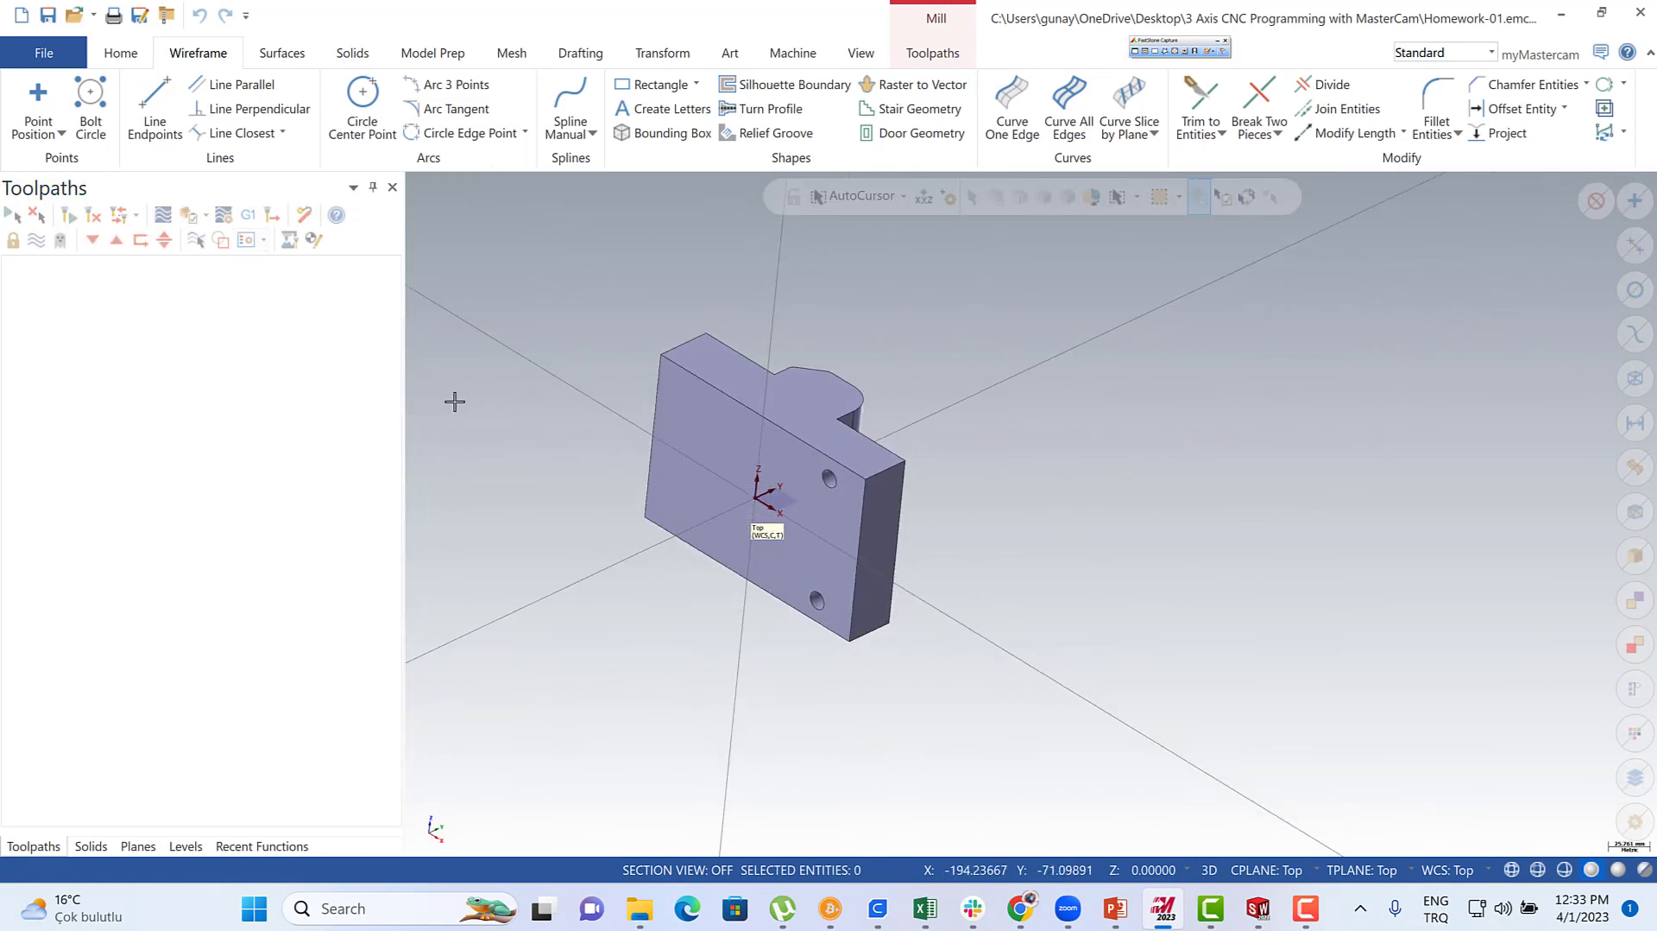
right_click(582, 391)
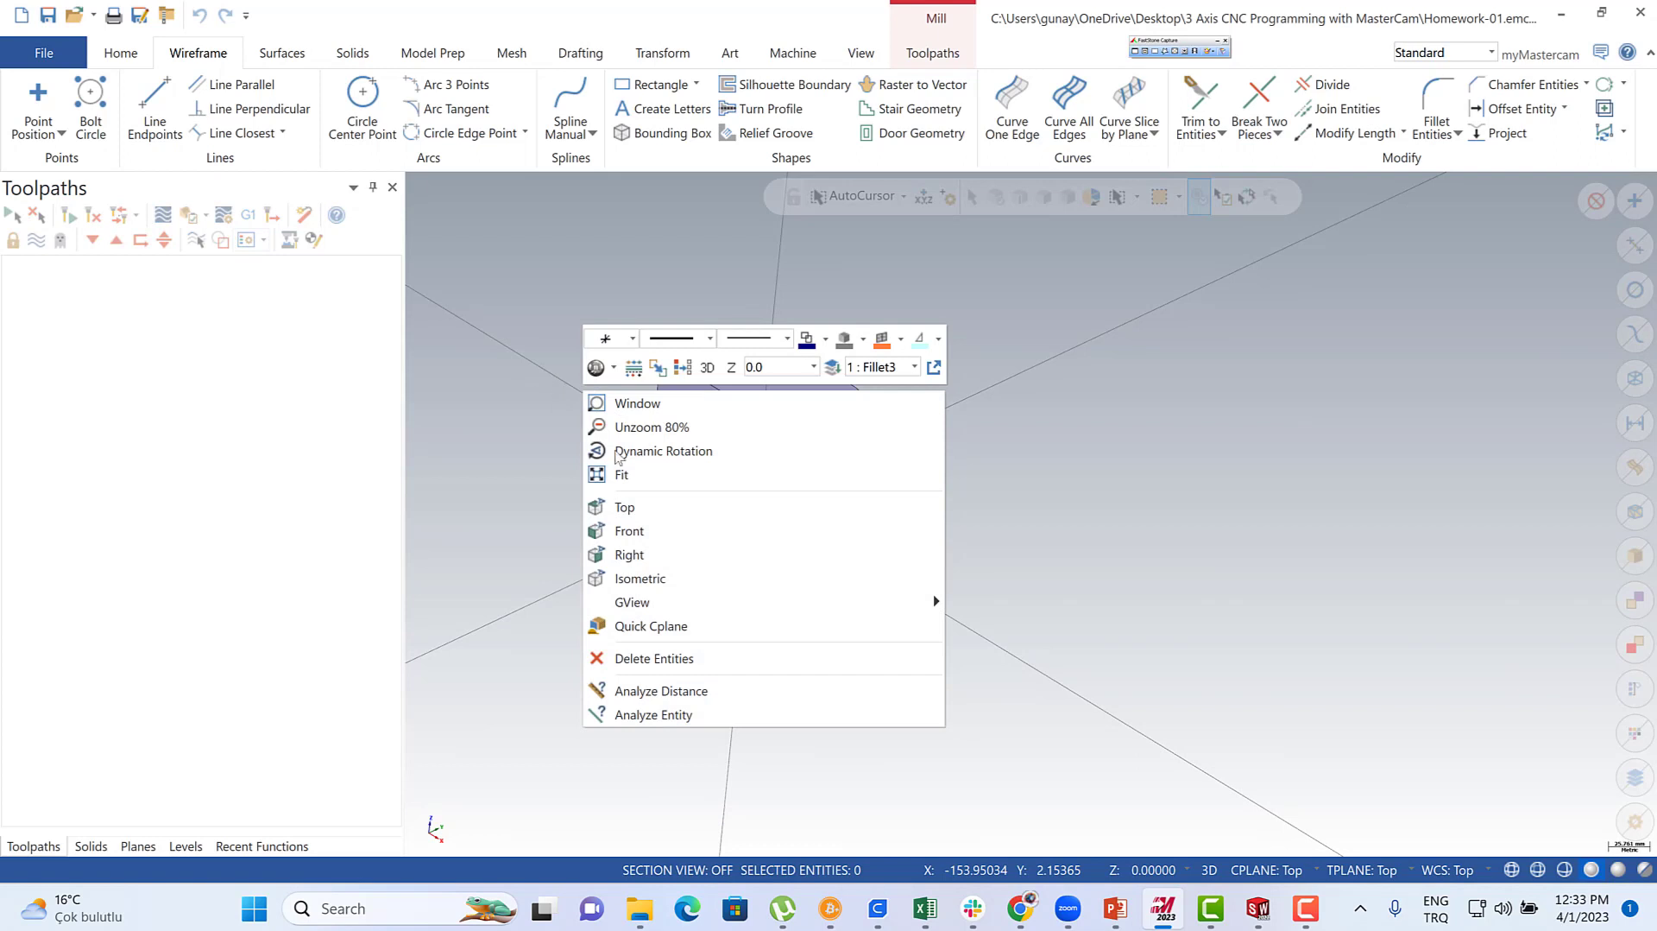
click(646, 577)
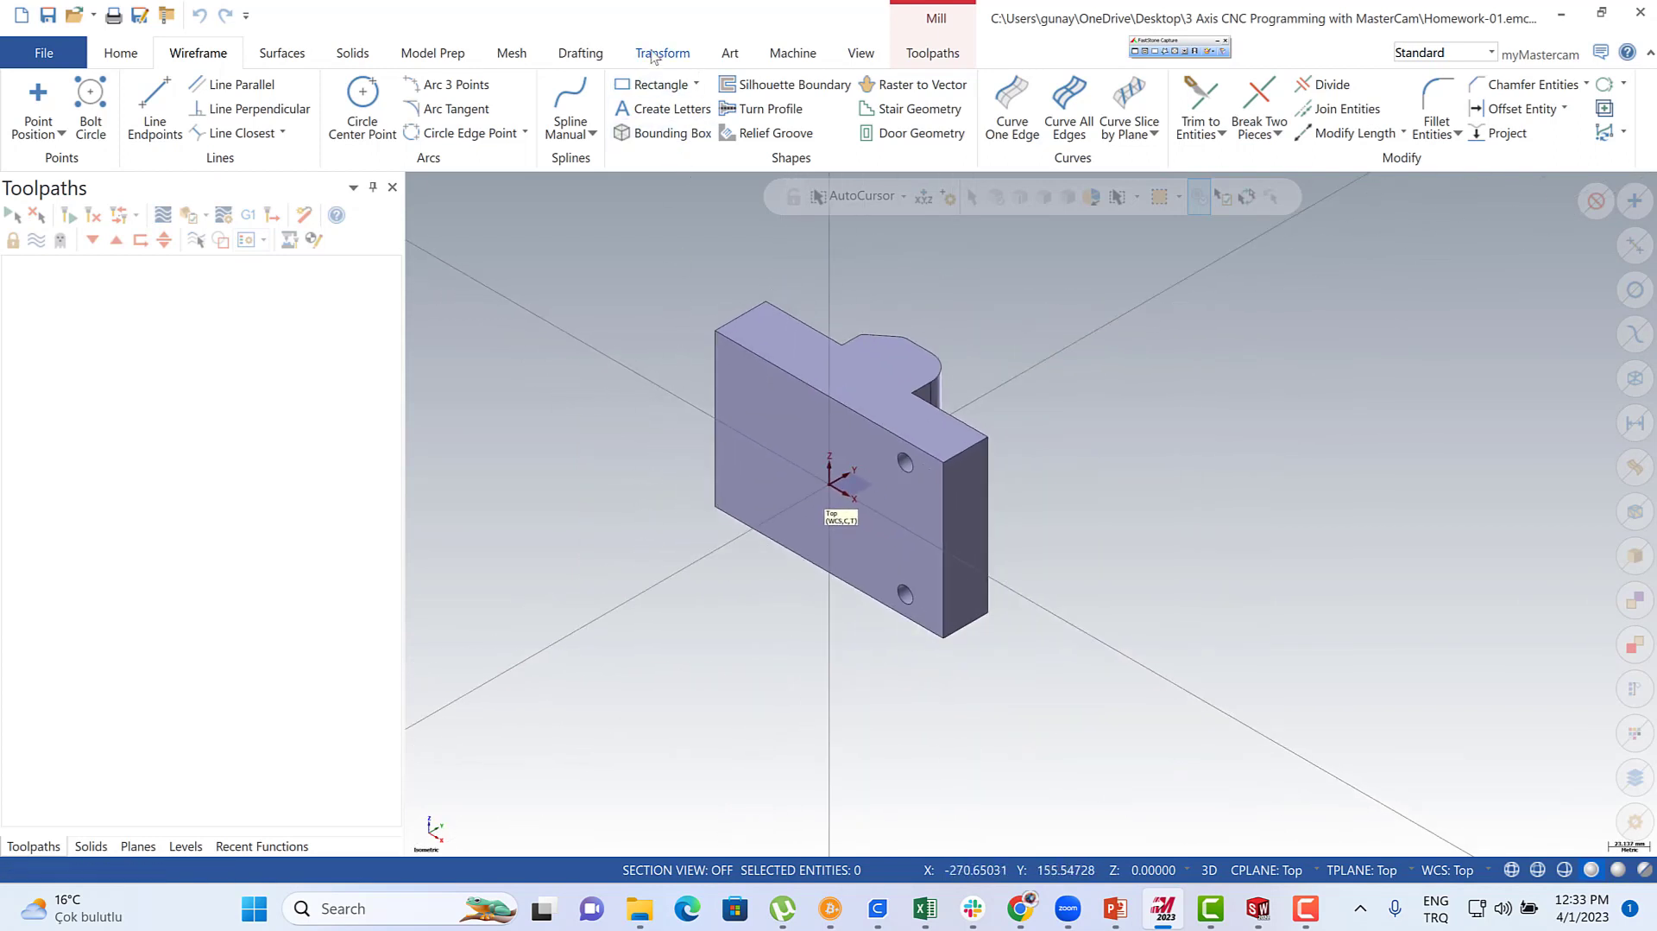
click(653, 55)
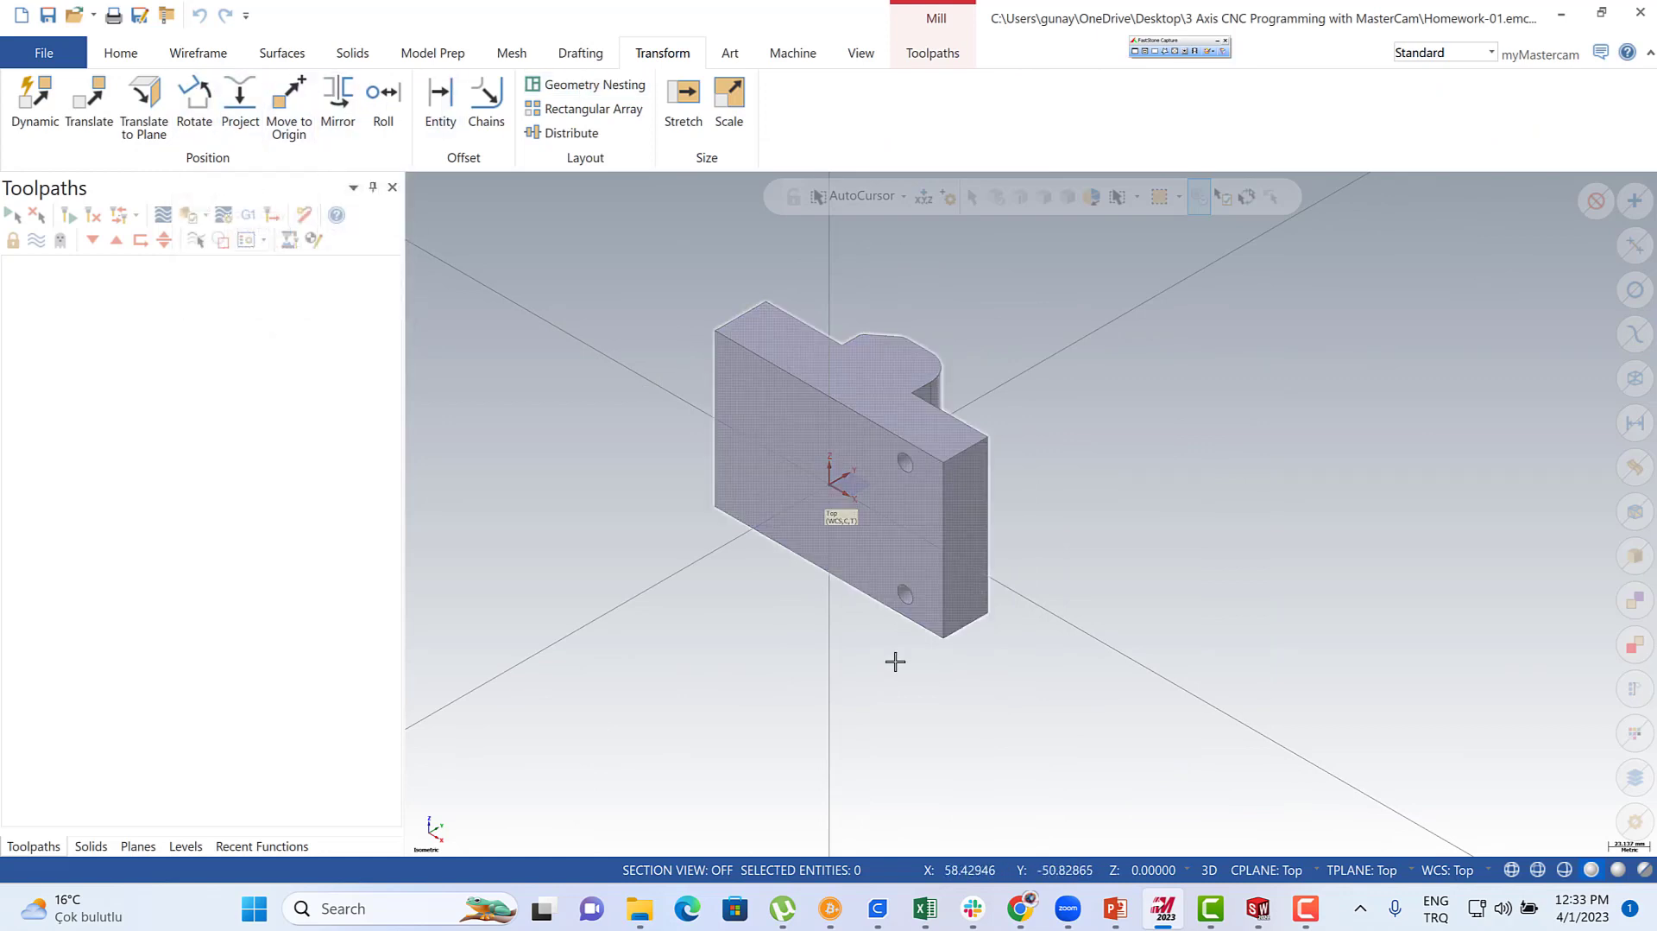
- Set the construction plane to Front and the tool plane to Right
click(1251, 871)
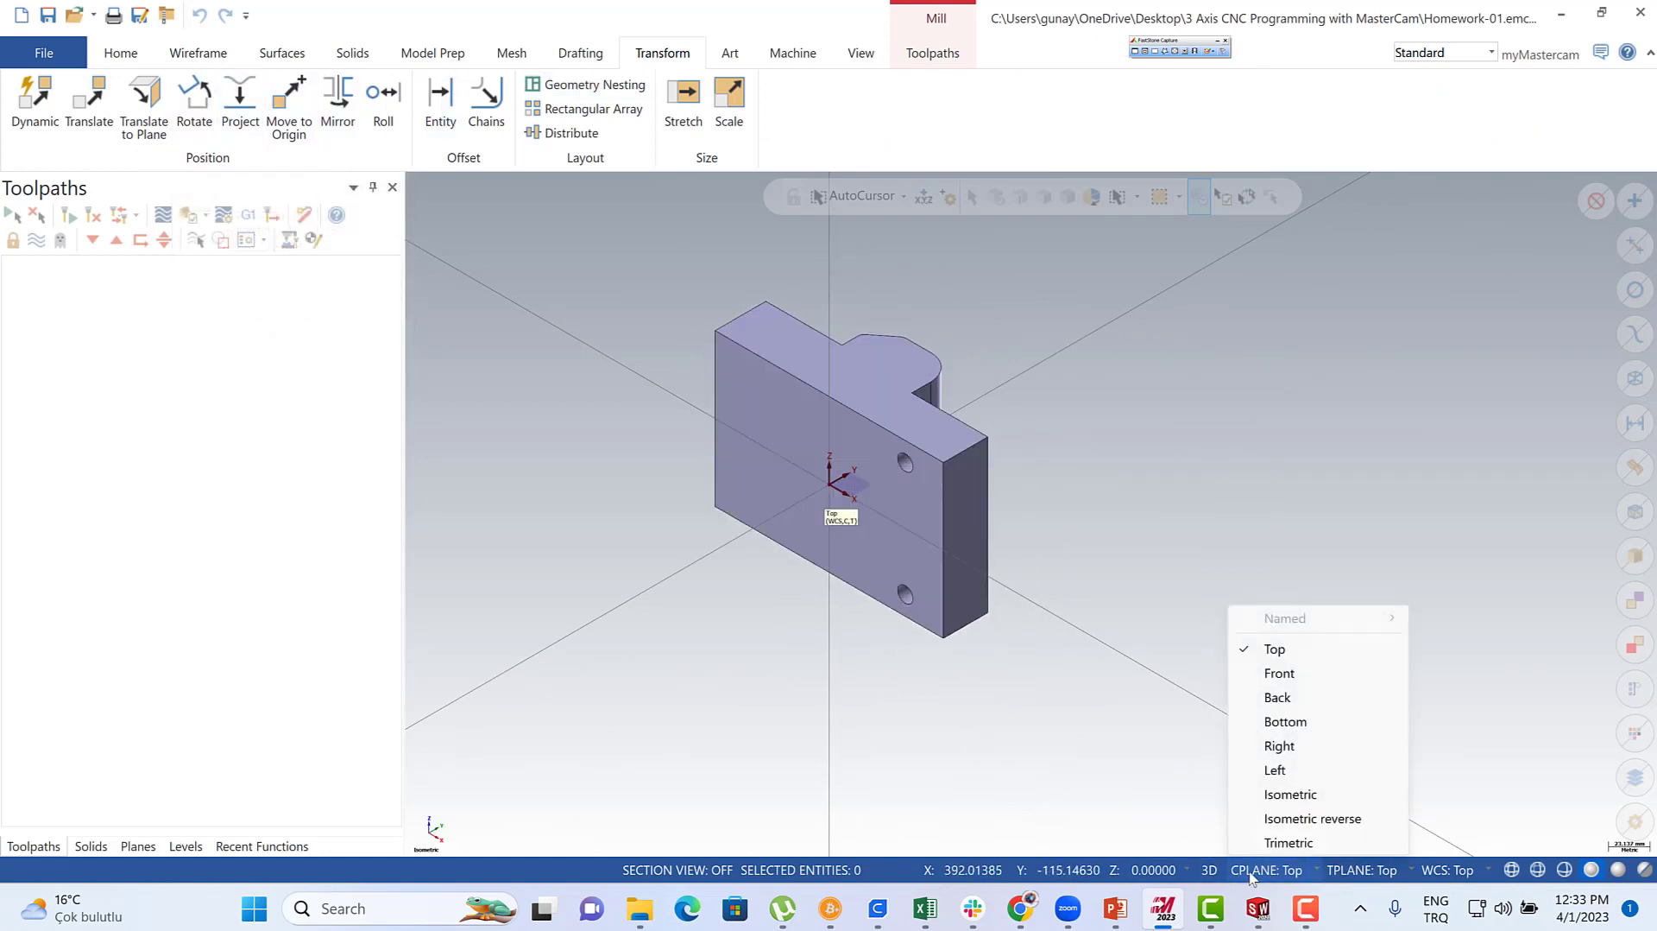
click(1280, 673)
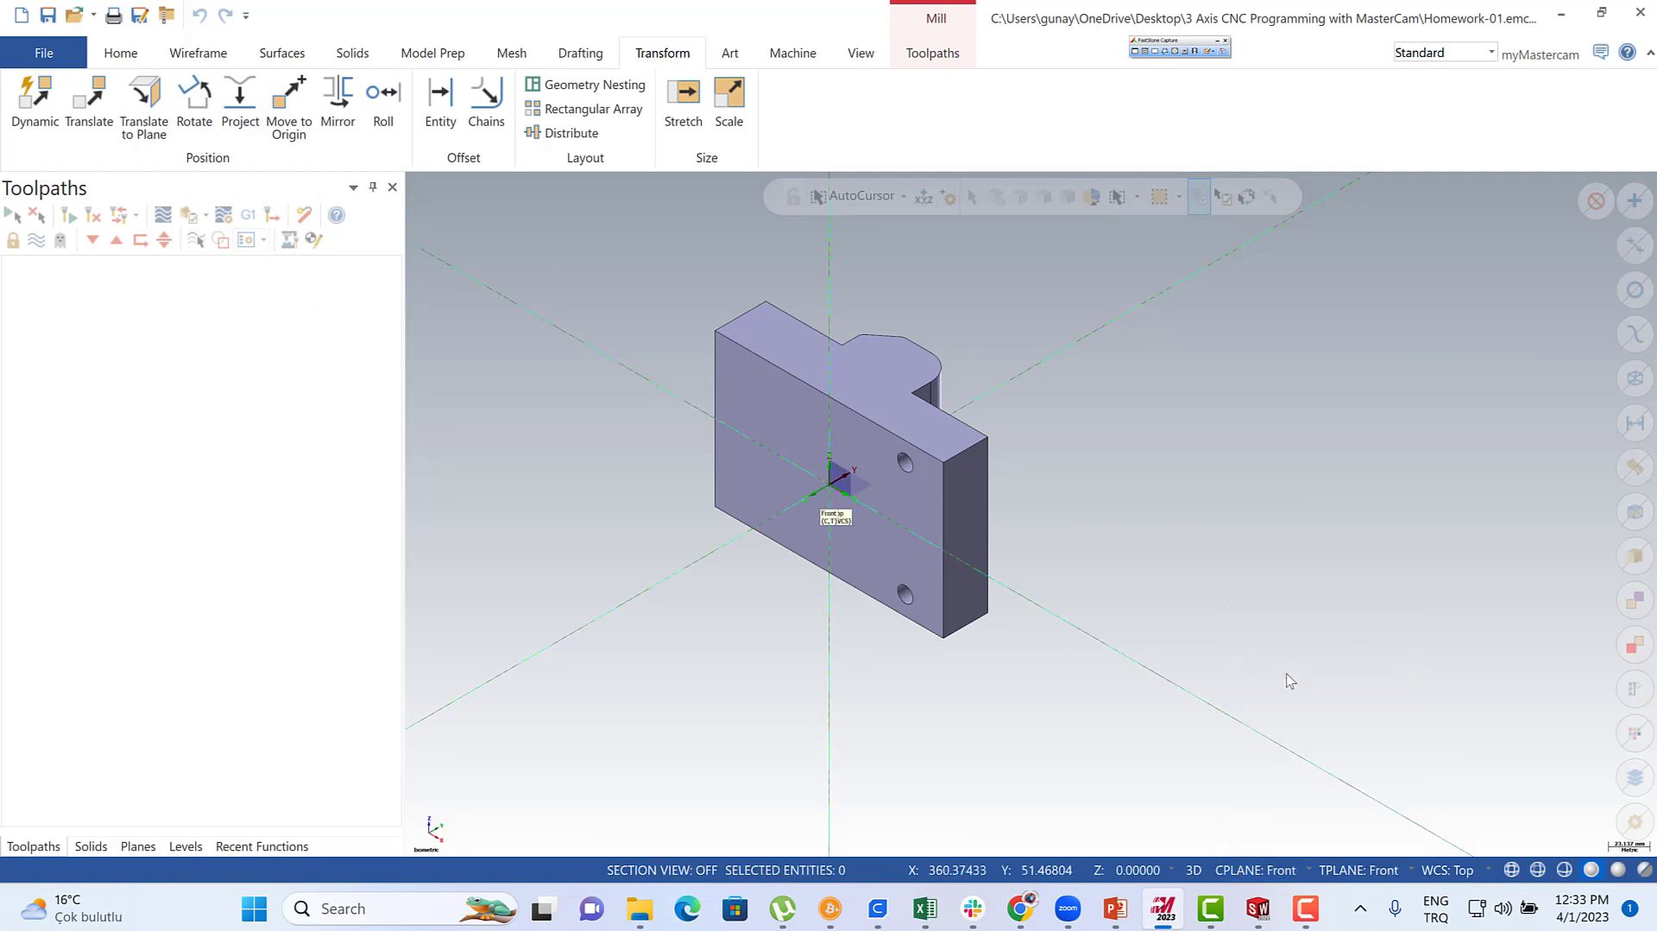
click(1358, 869)
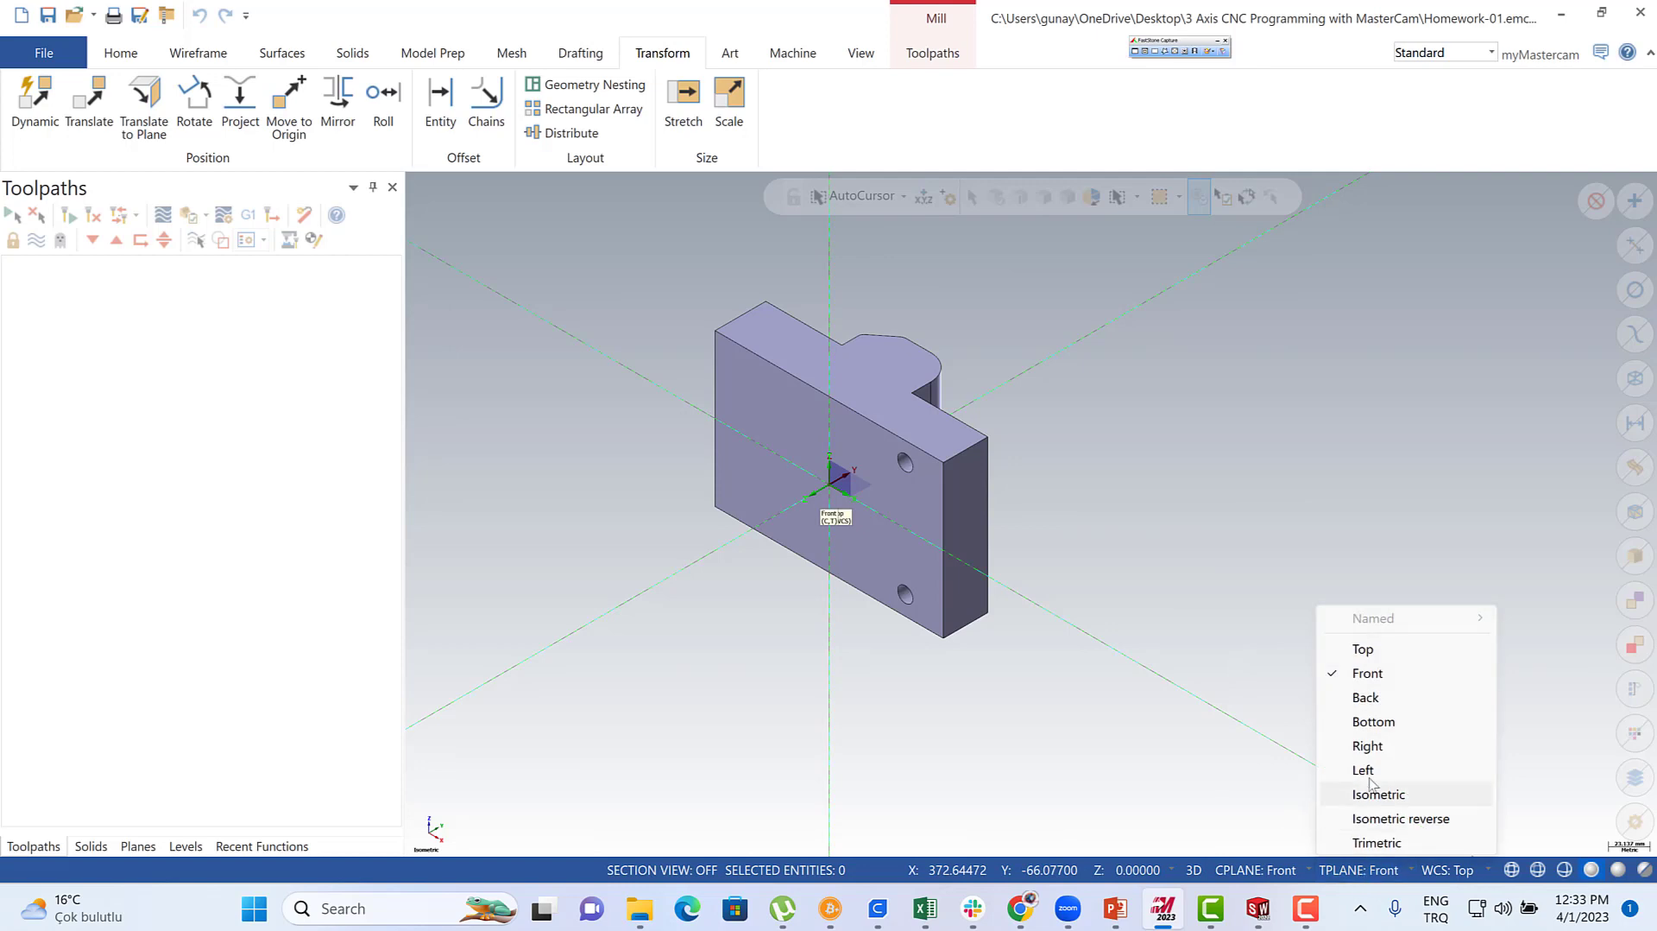
click(1369, 747)
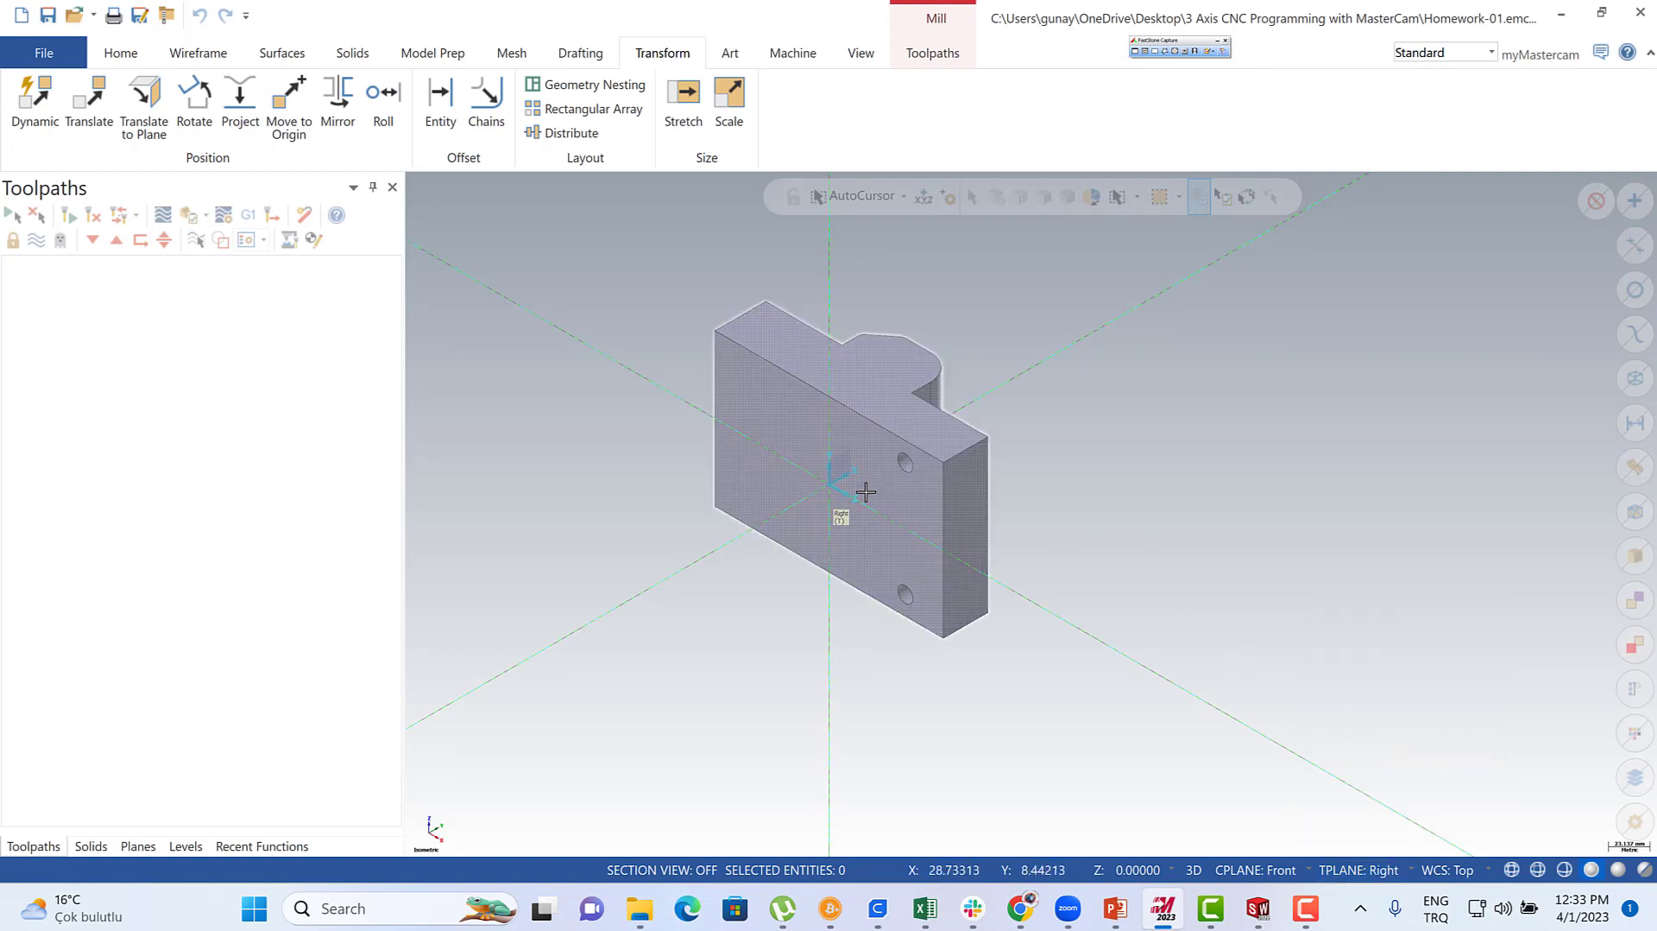
scroll(863, 496, up, 5)
scroll(785, 436, down, 6)
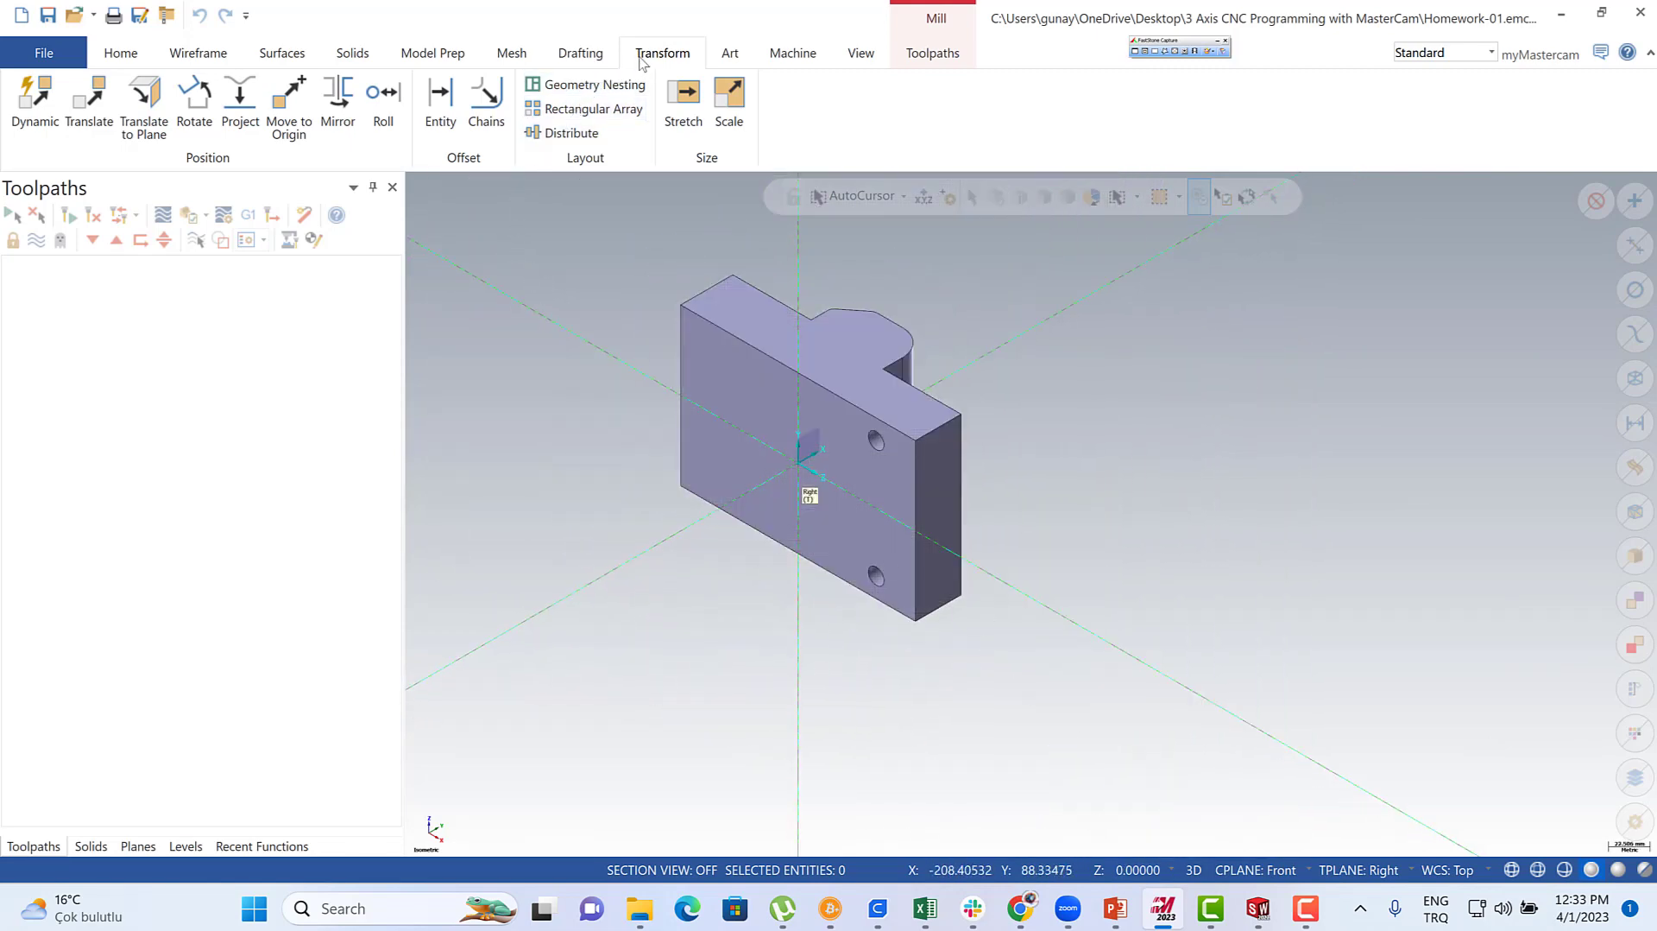
- Rotate the part 90 degrees in the Right construction plane, moving the original instead of copying it
click(196, 102)
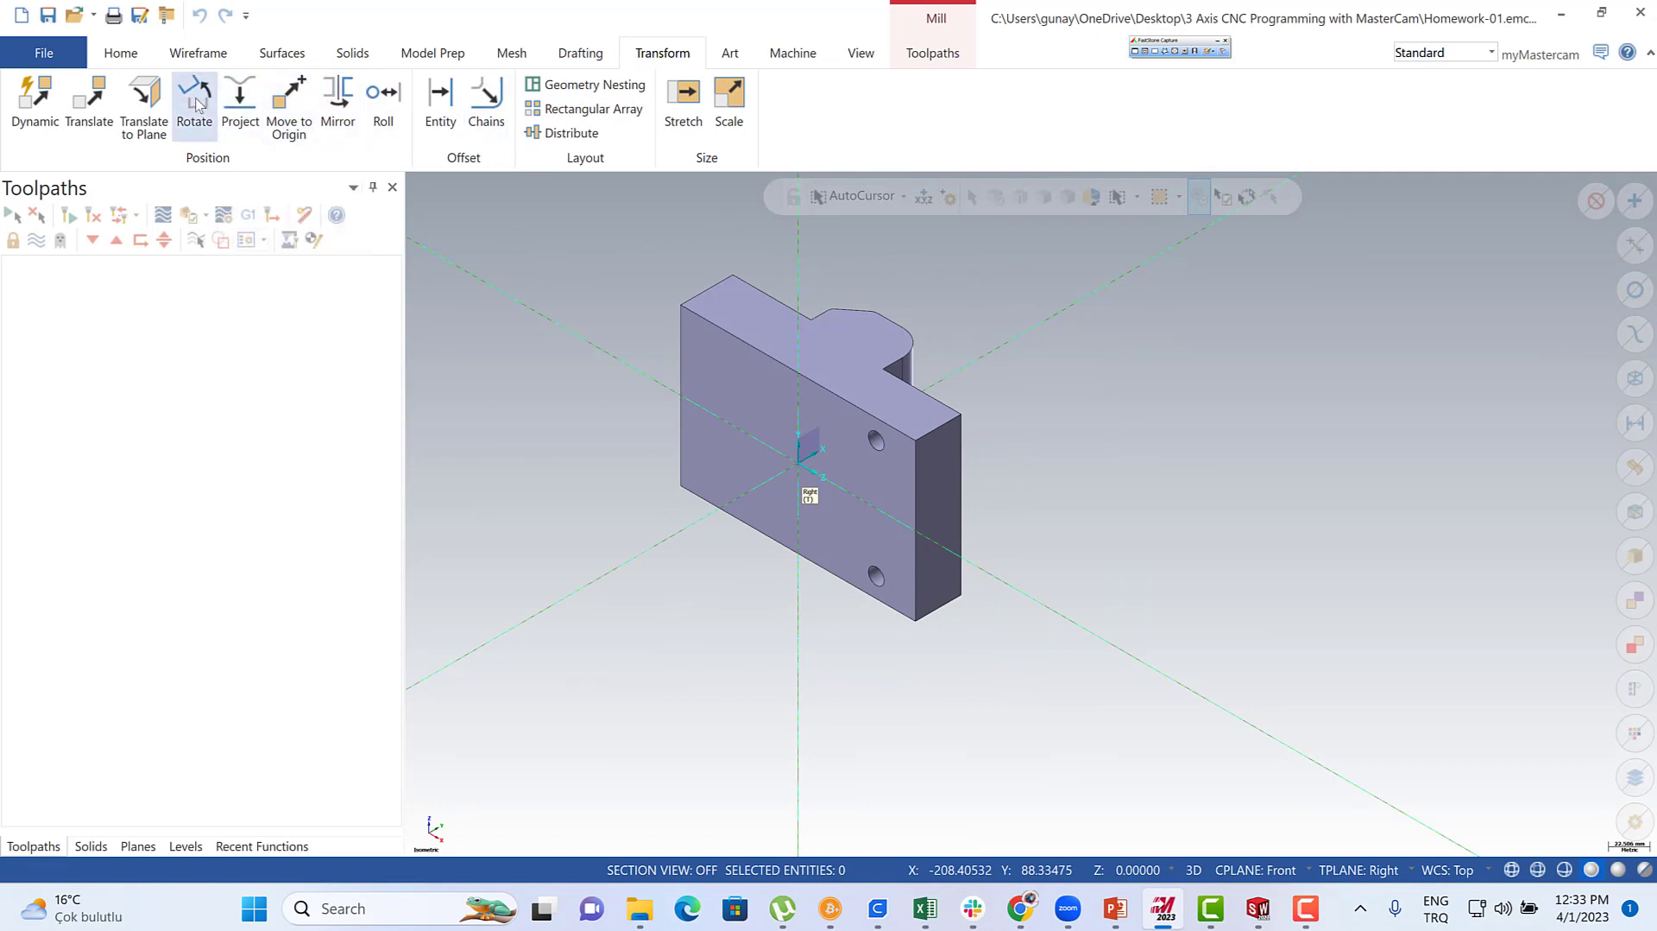
click(721, 380)
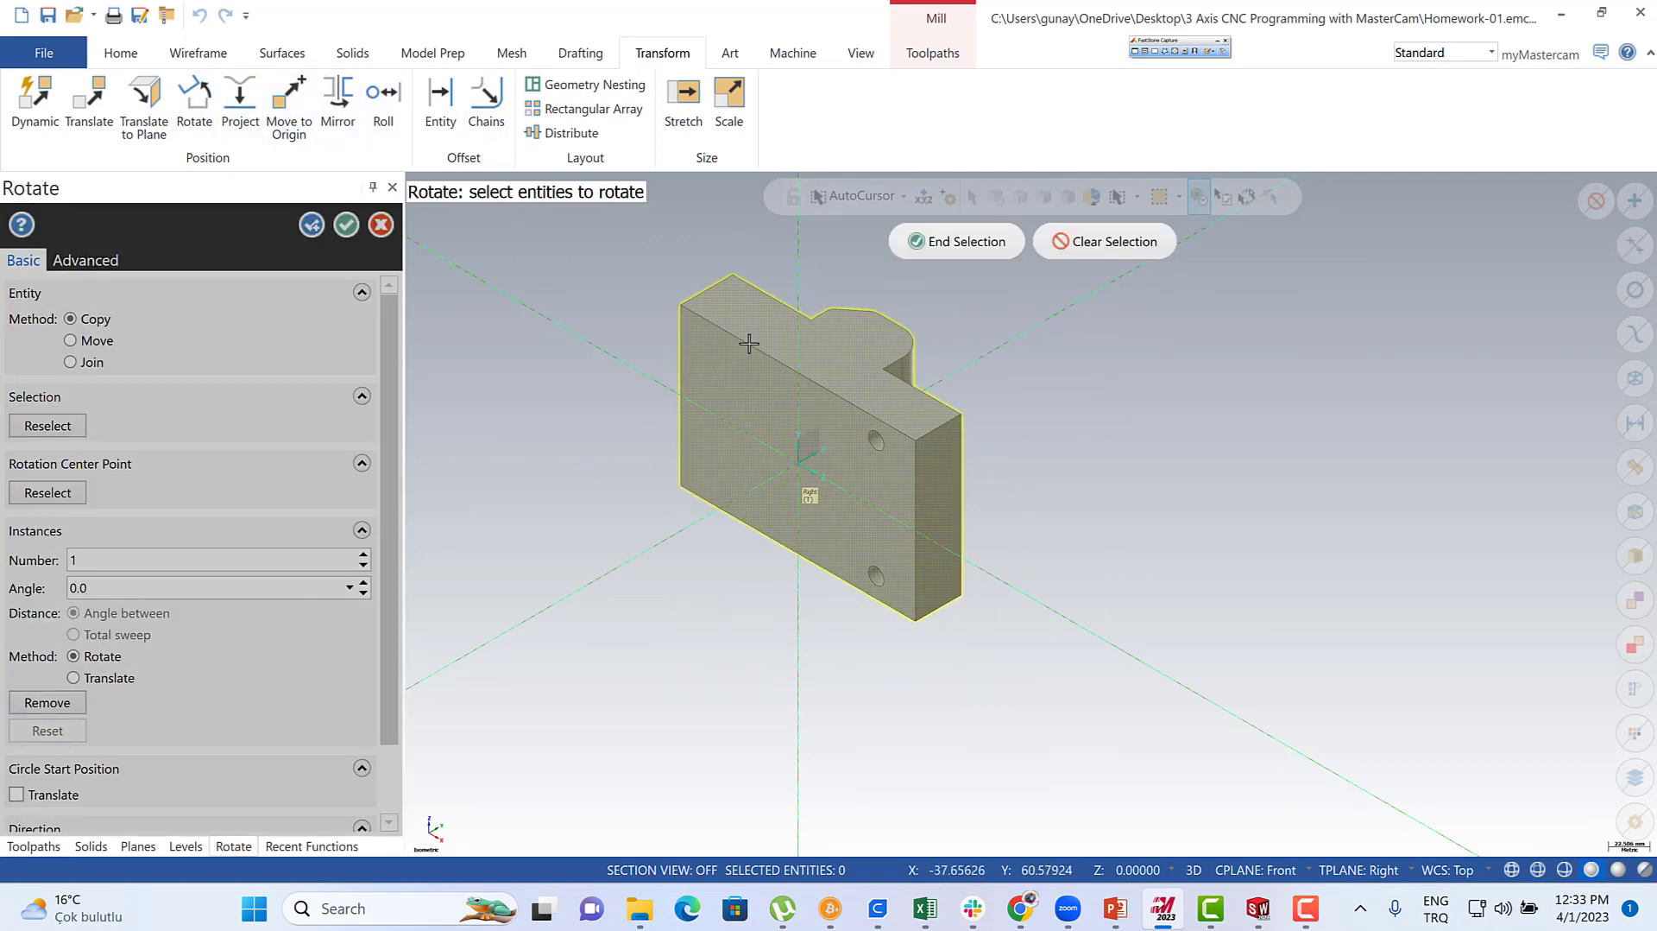
click(954, 241)
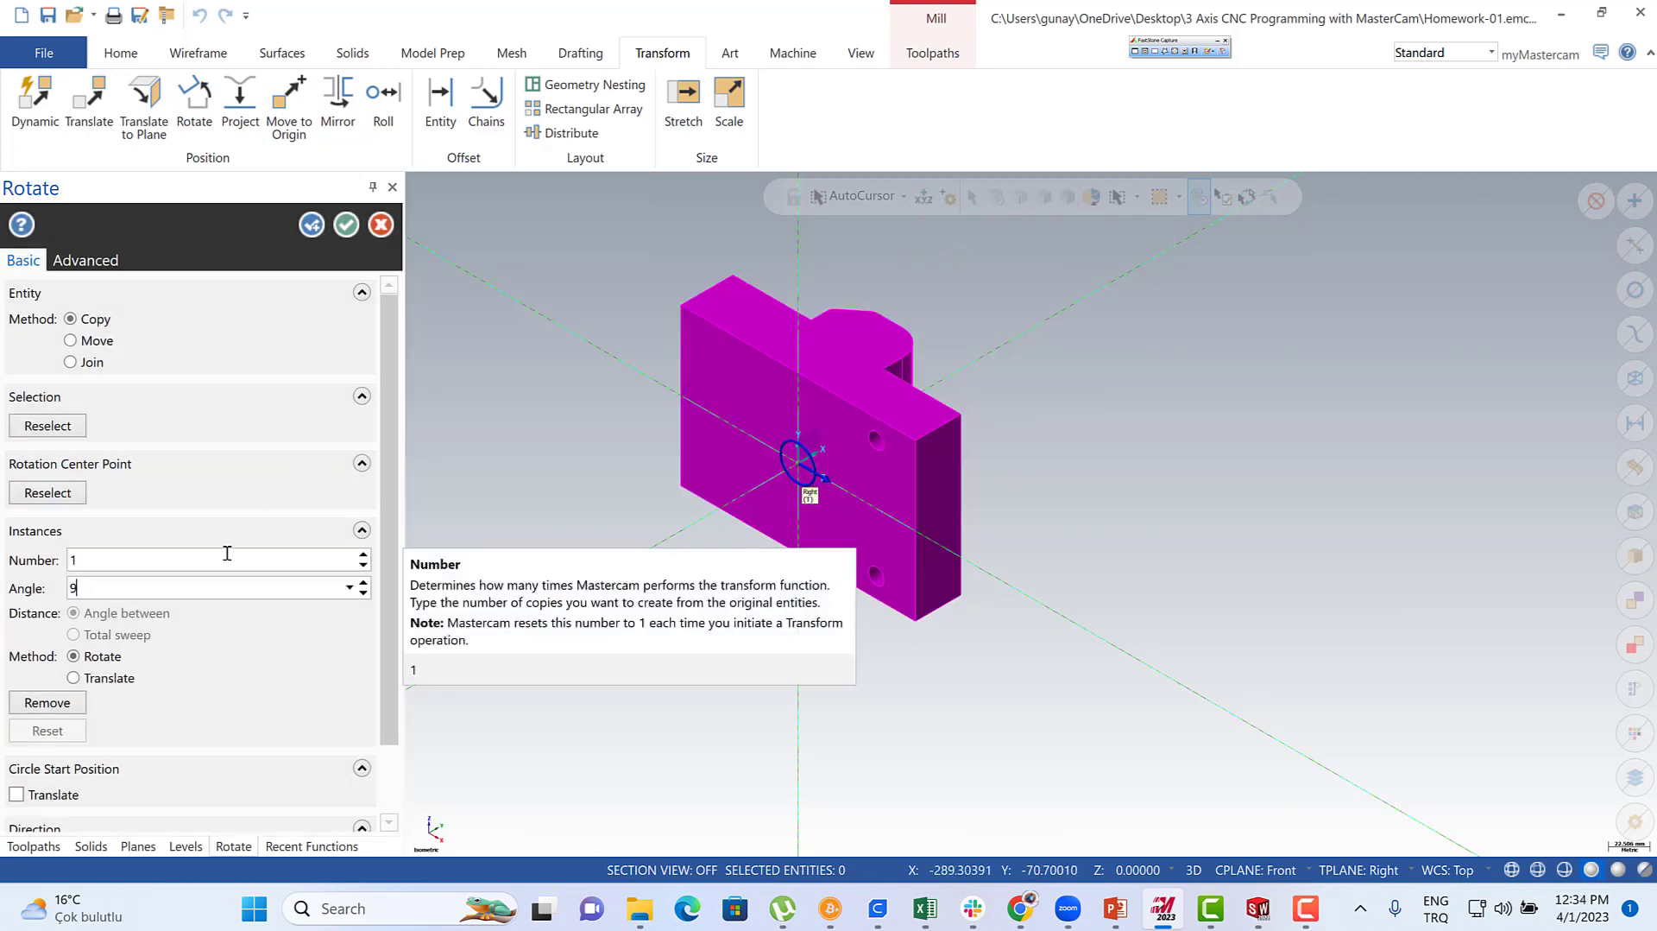
text(90)
key(Return)
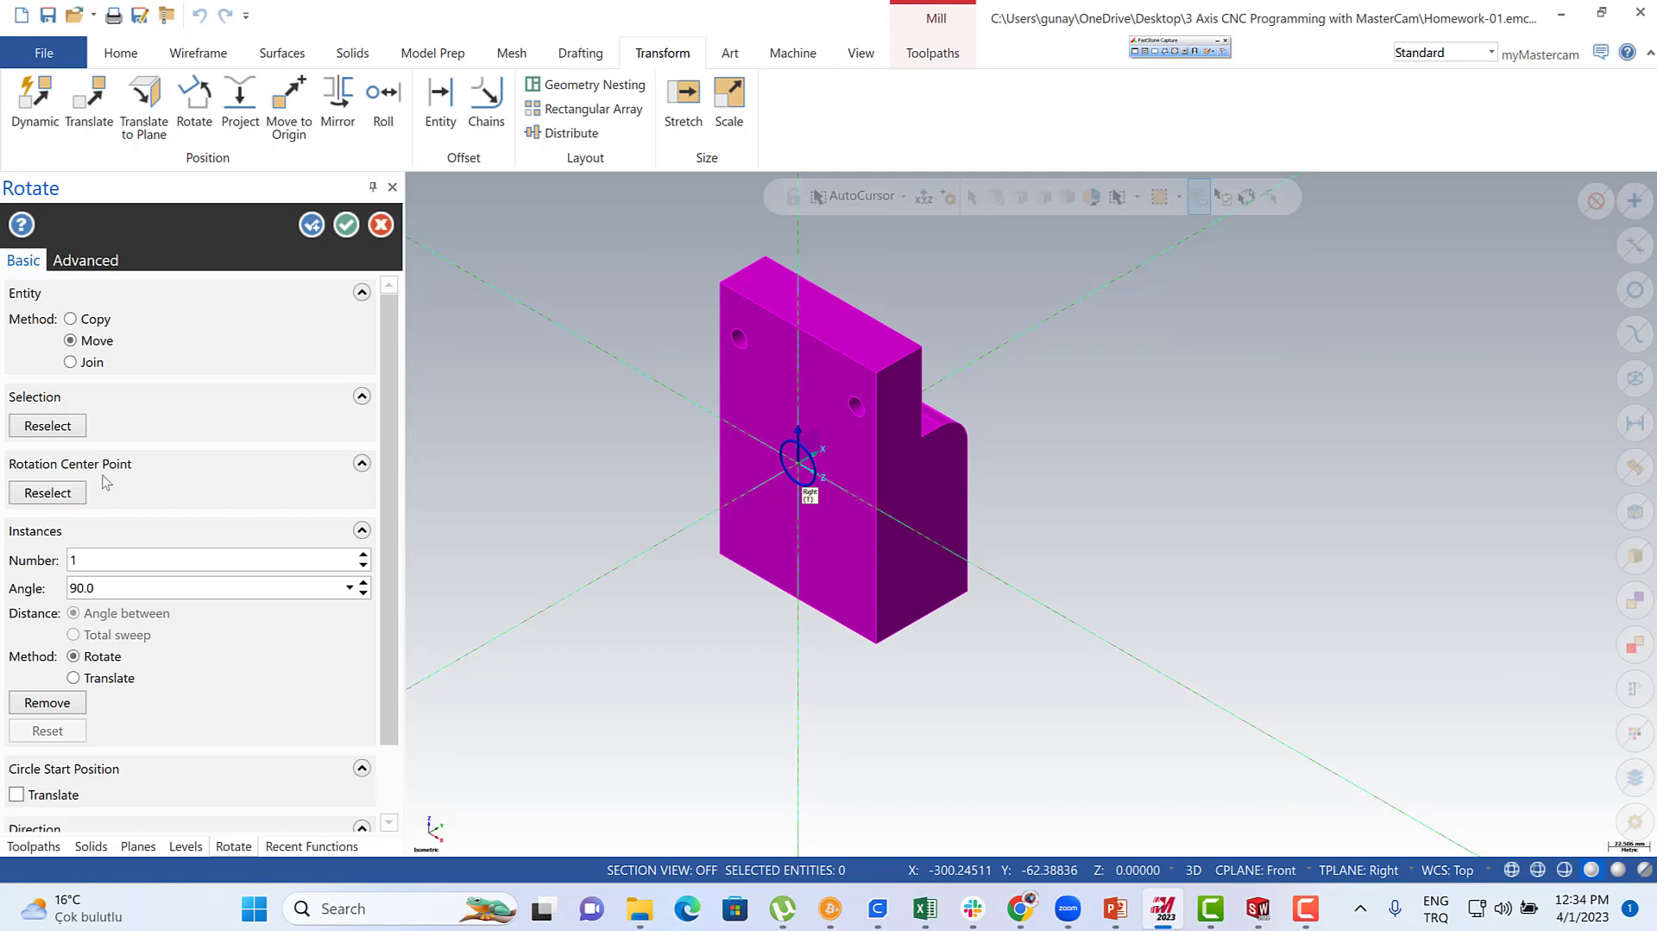
click(1259, 870)
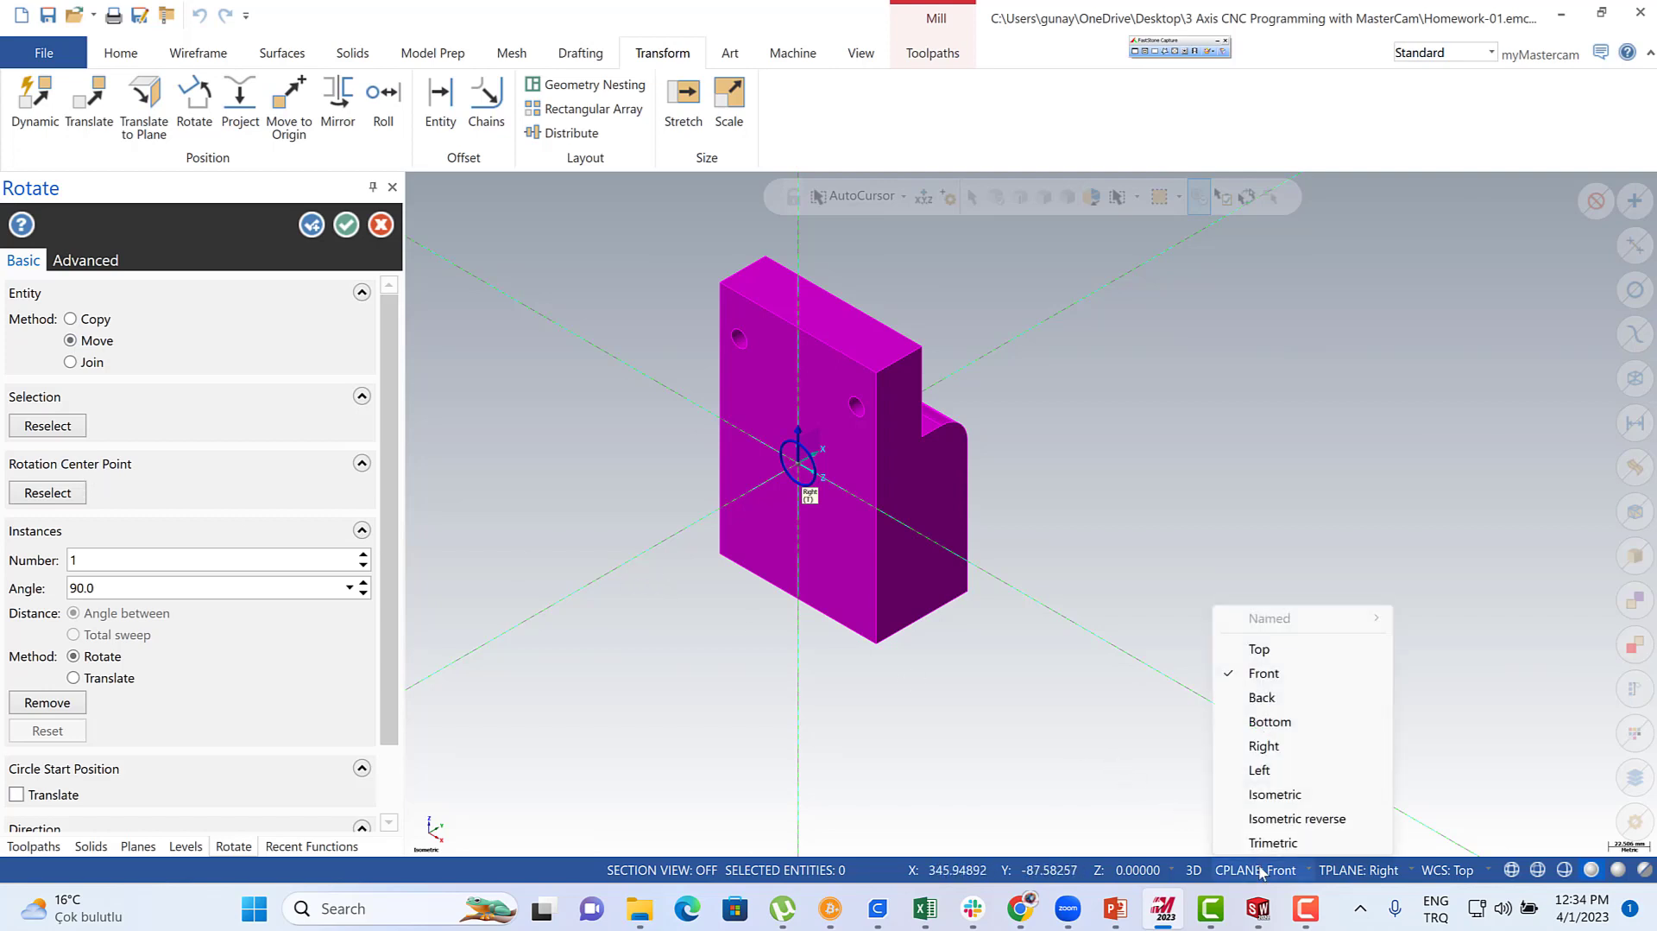
click(1265, 745)
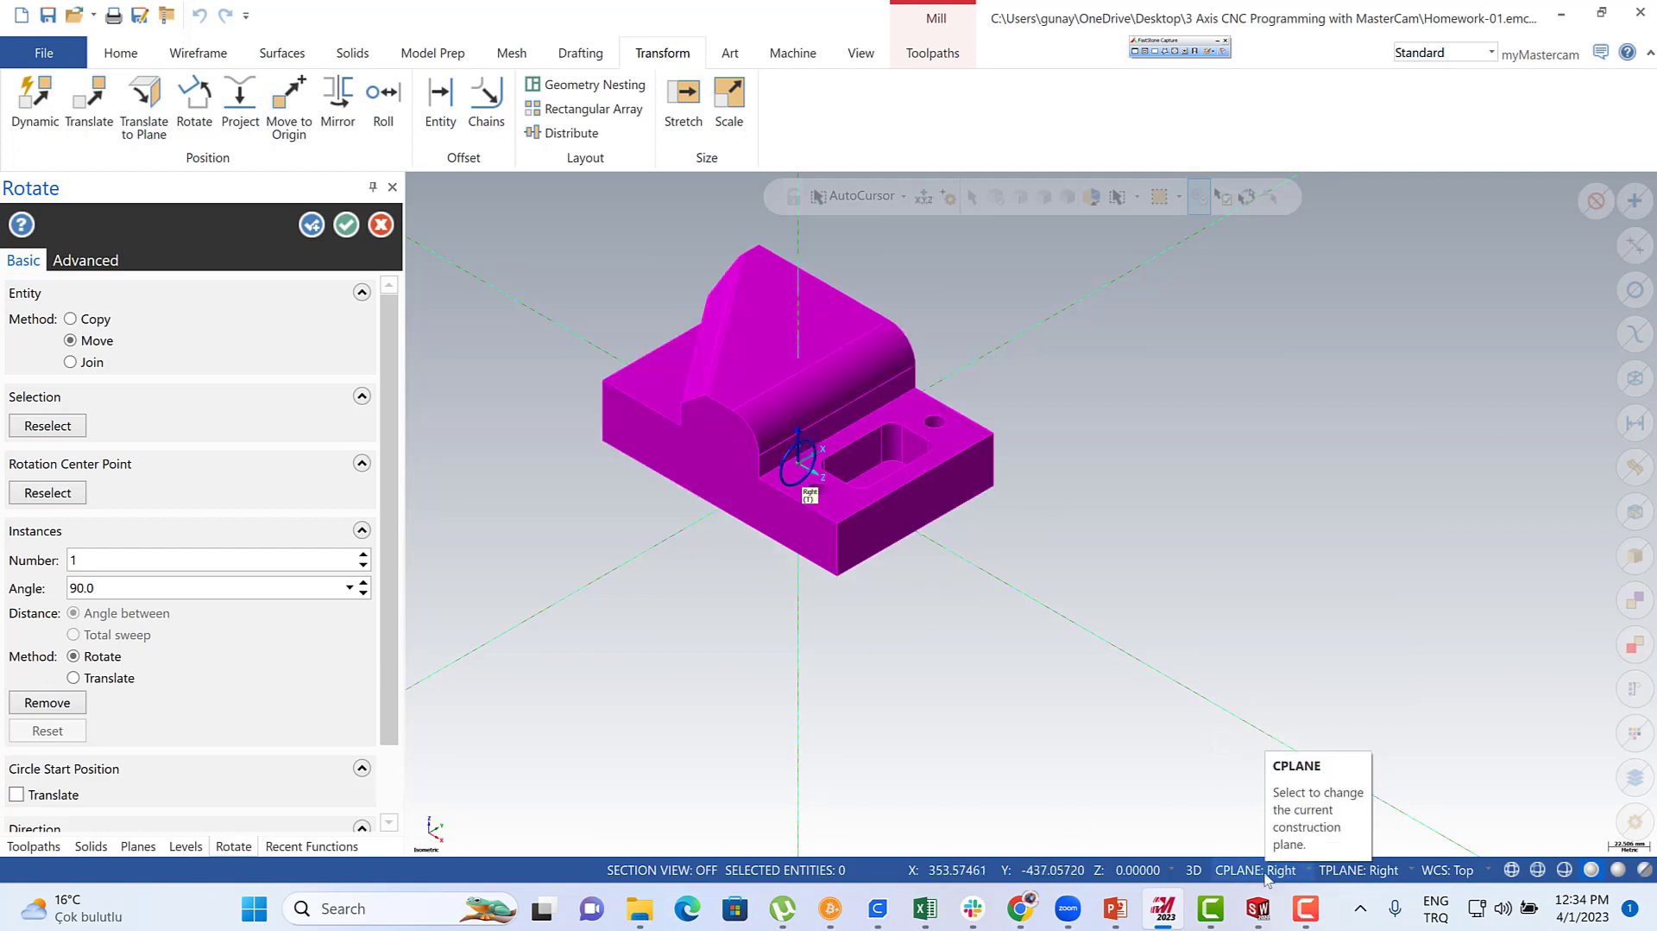
click(126, 588)
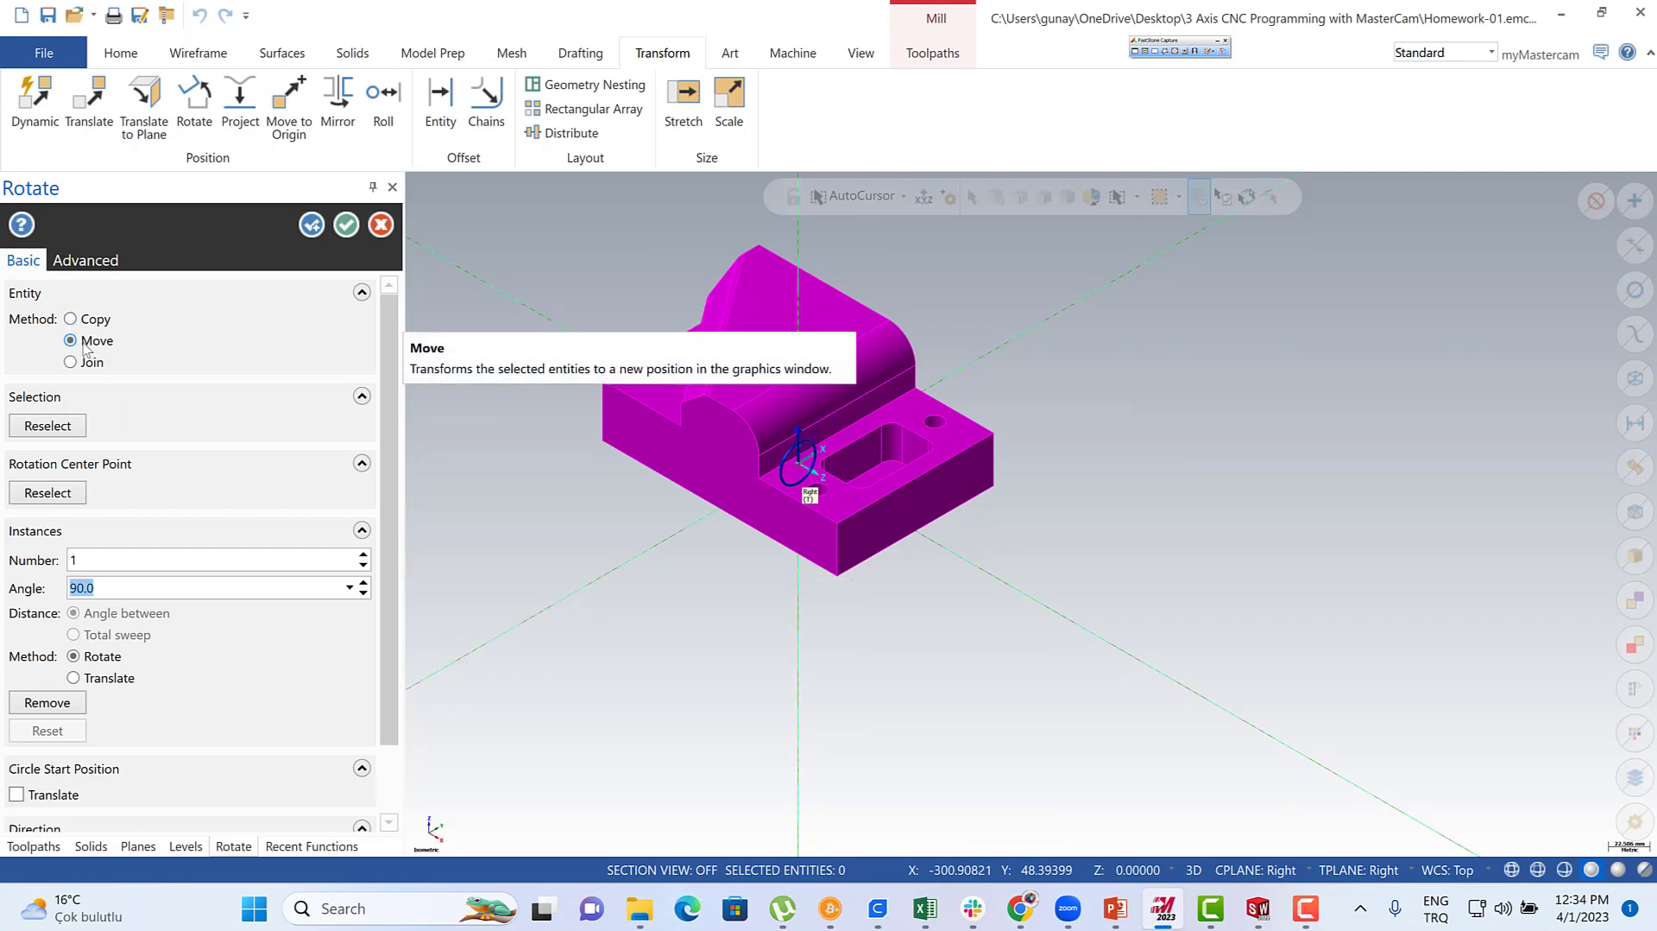
click(346, 225)
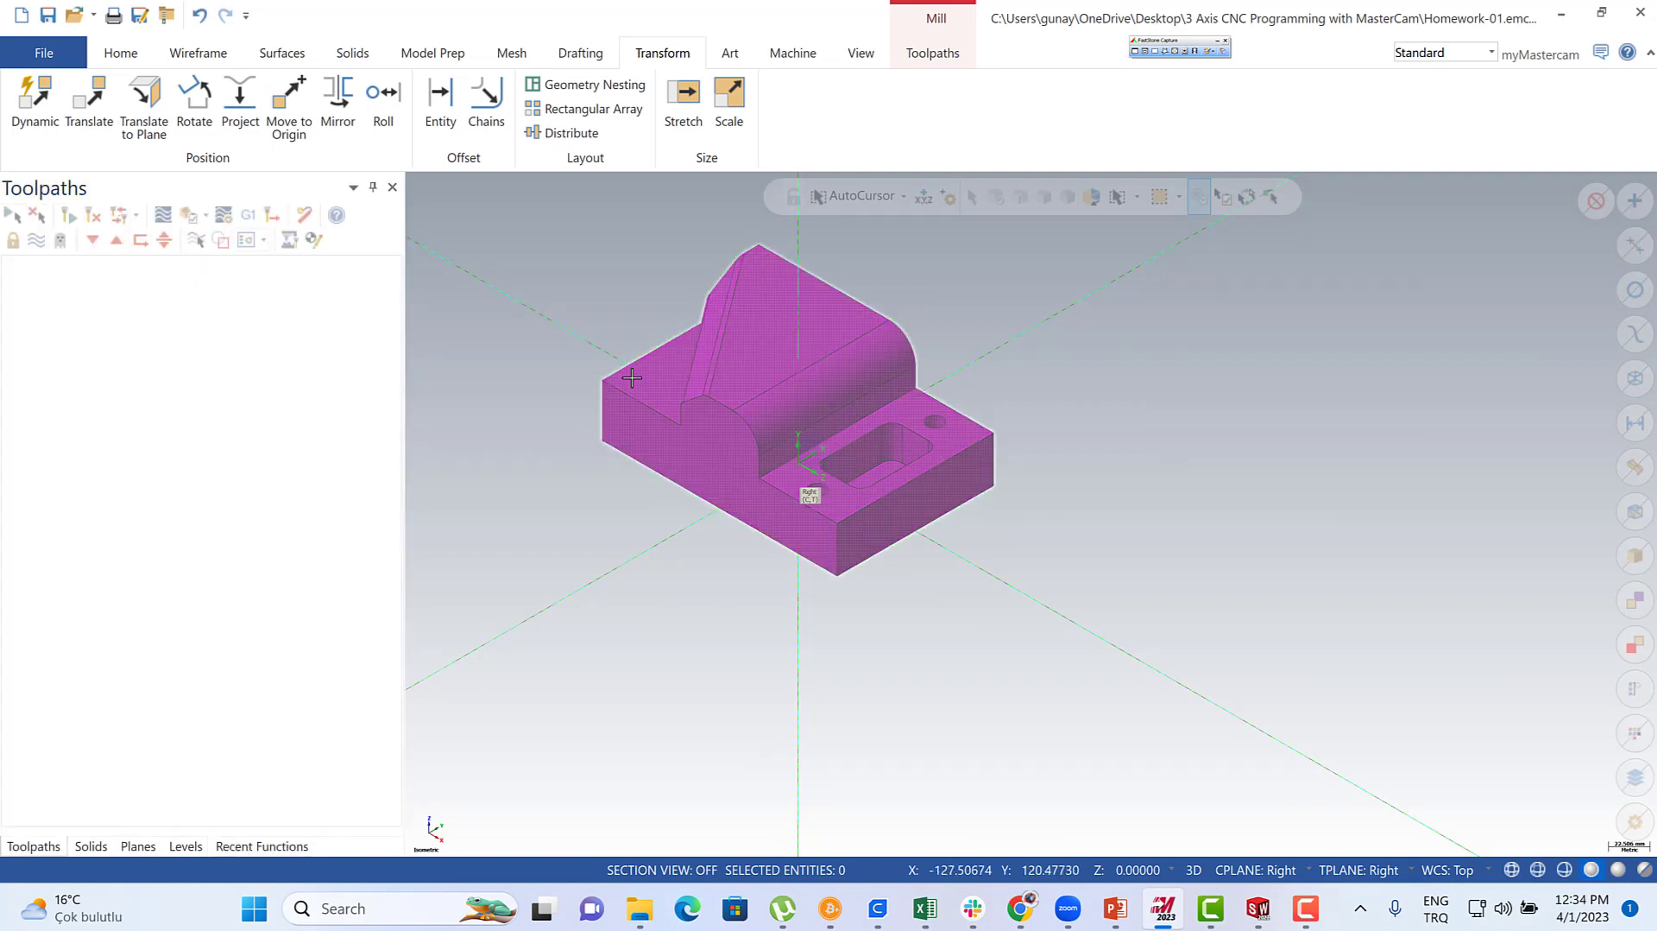
- Clear the transform result colors from the part and set the construction plane back to Top
right_click(659, 305)
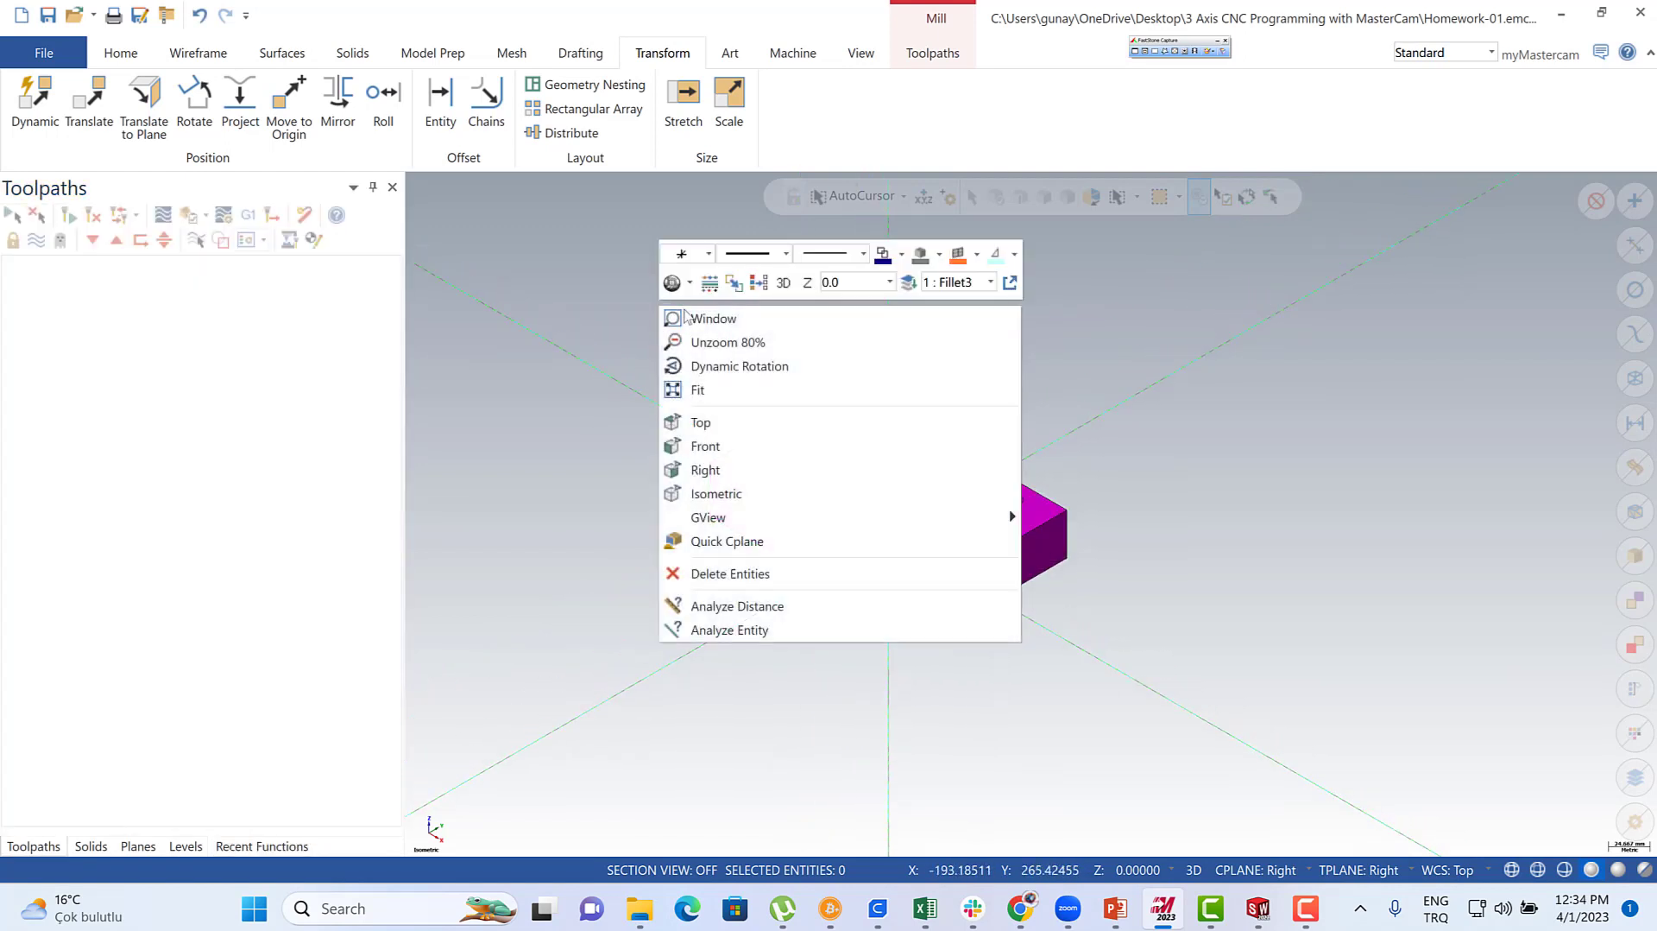
click(759, 282)
scroll(933, 466, up, 1)
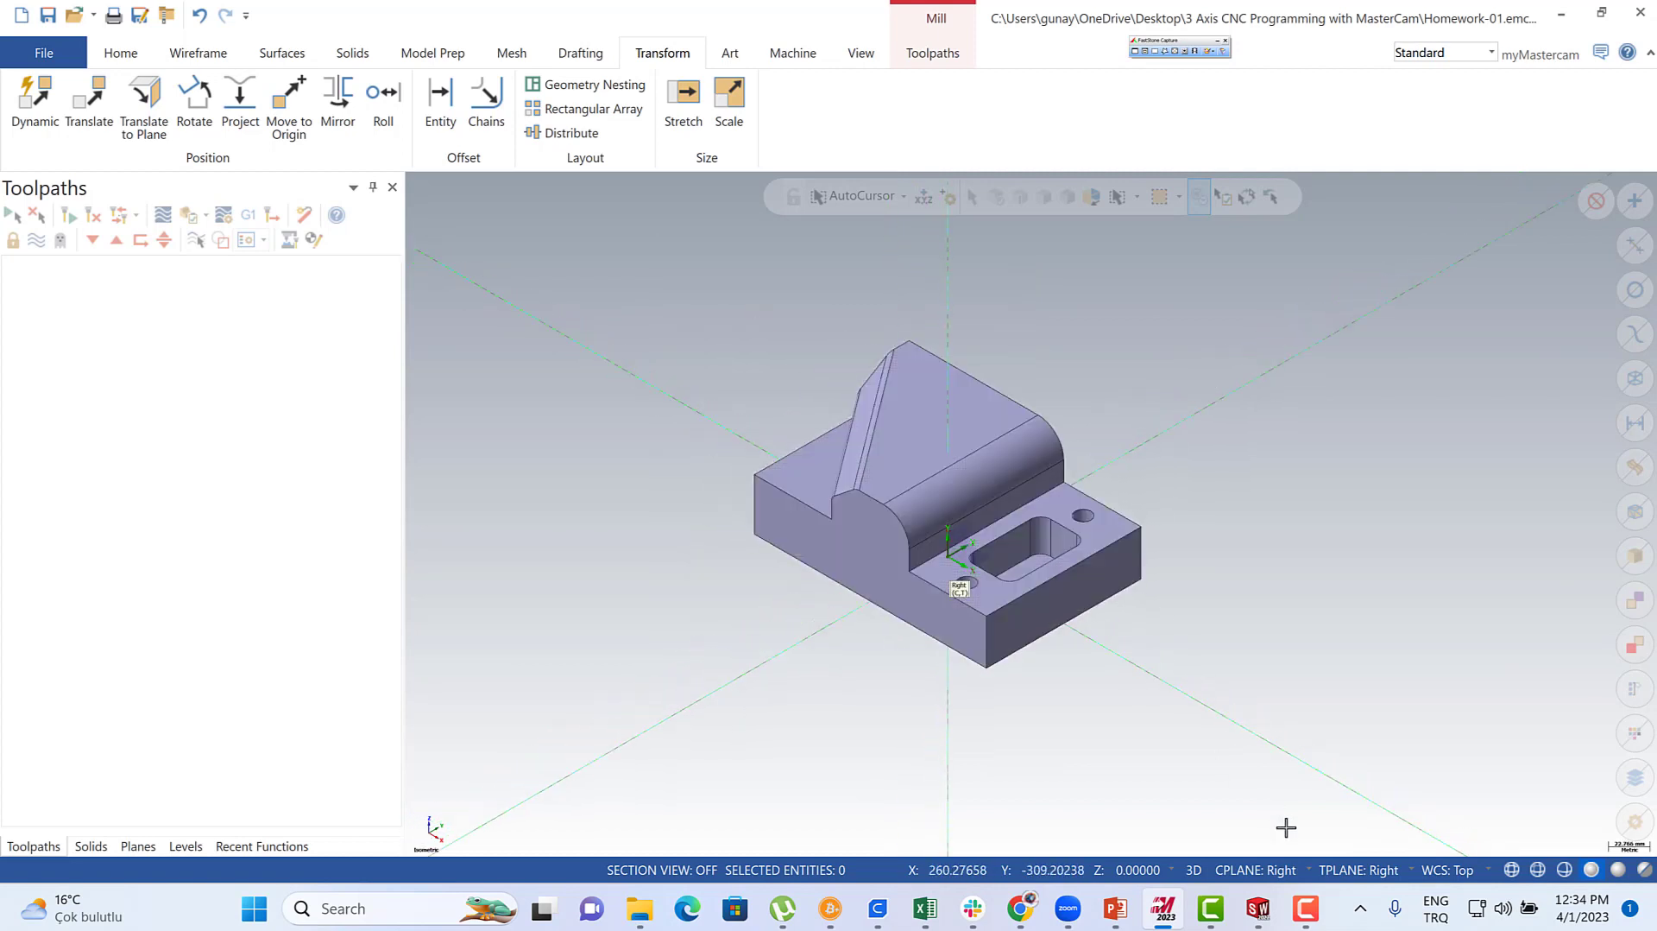
click(1263, 869)
click(1262, 648)
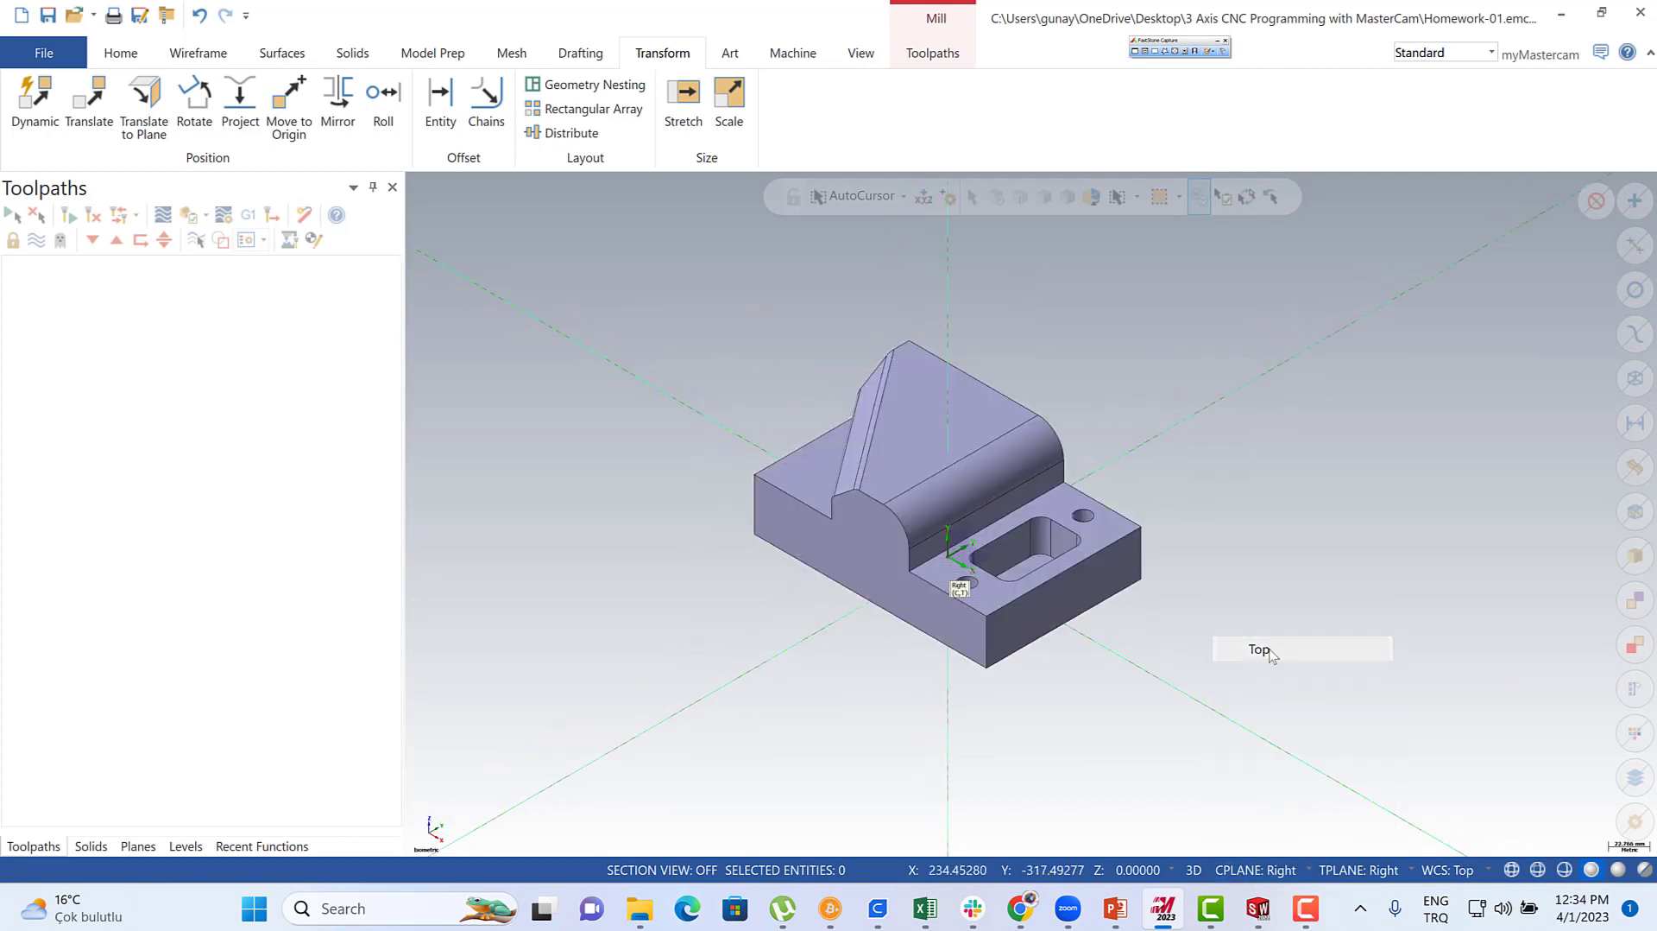
scroll(1129, 380, up, 1)
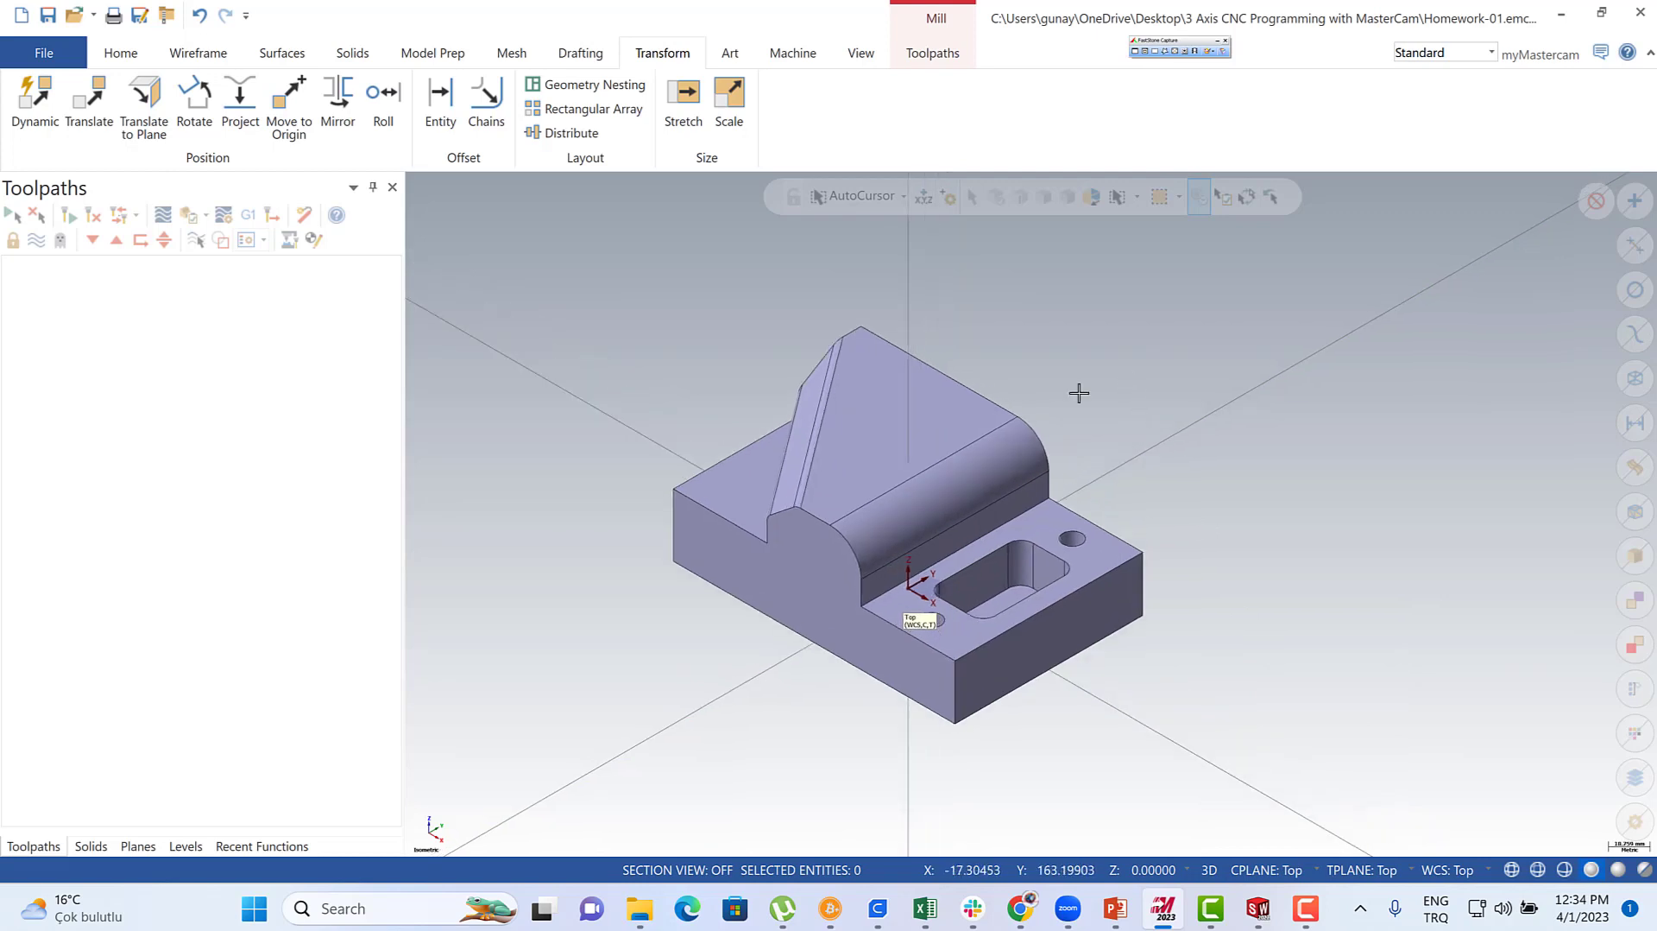
- Create a rectangular wireframe bounding box around the whole part
click(196, 56)
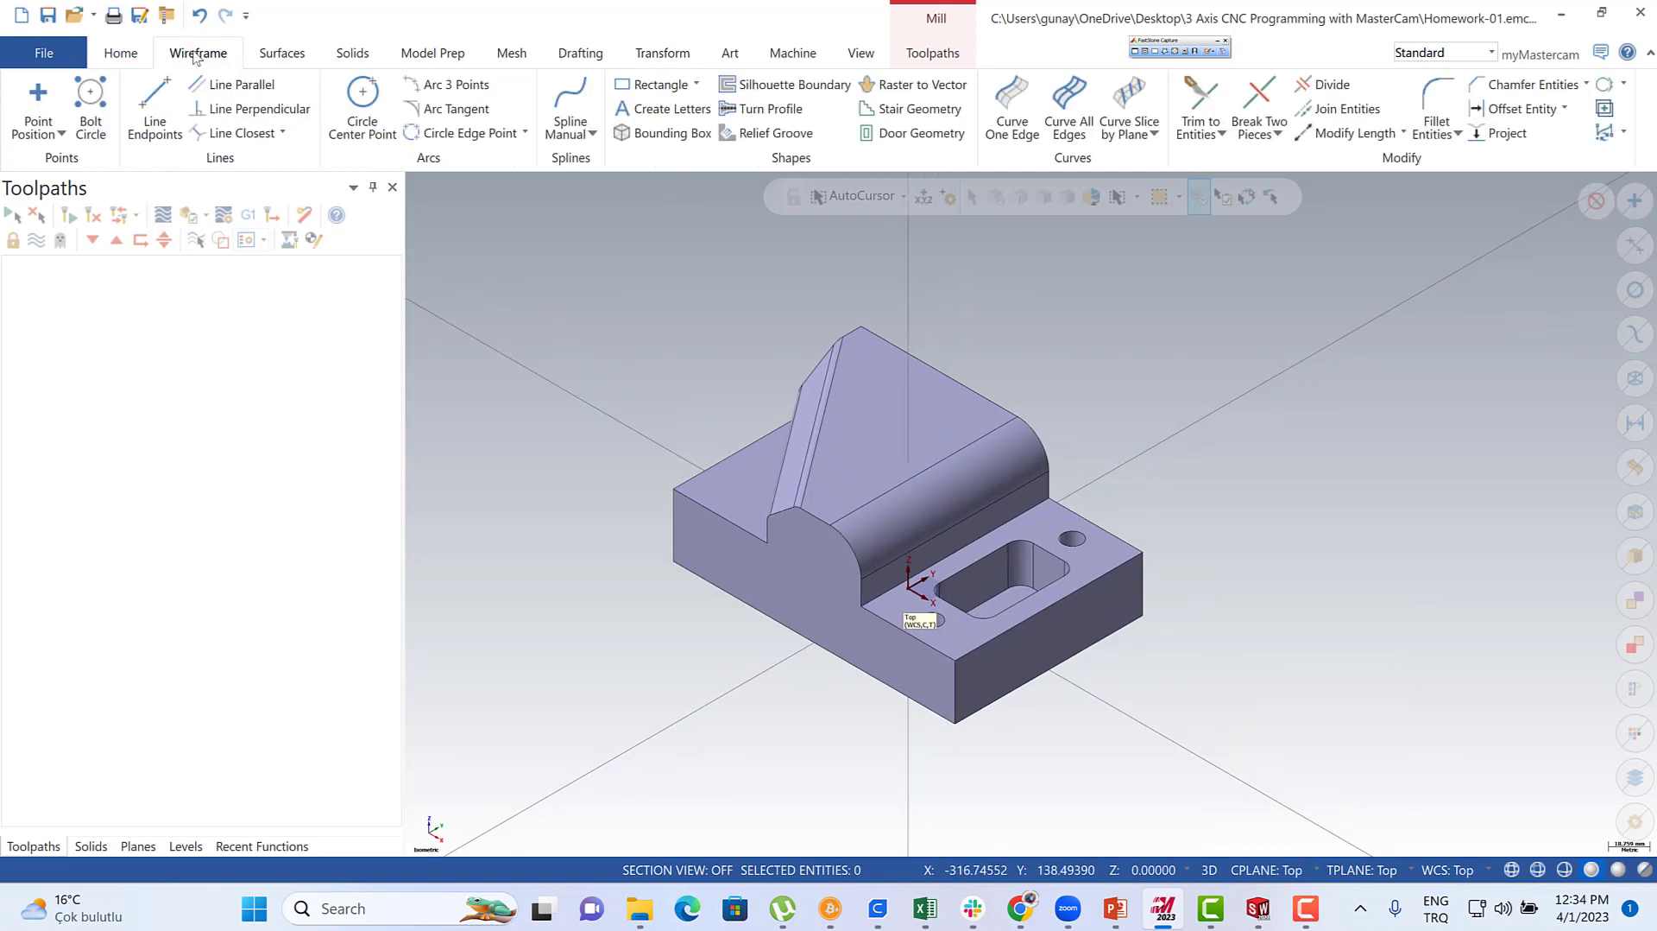
click(657, 137)
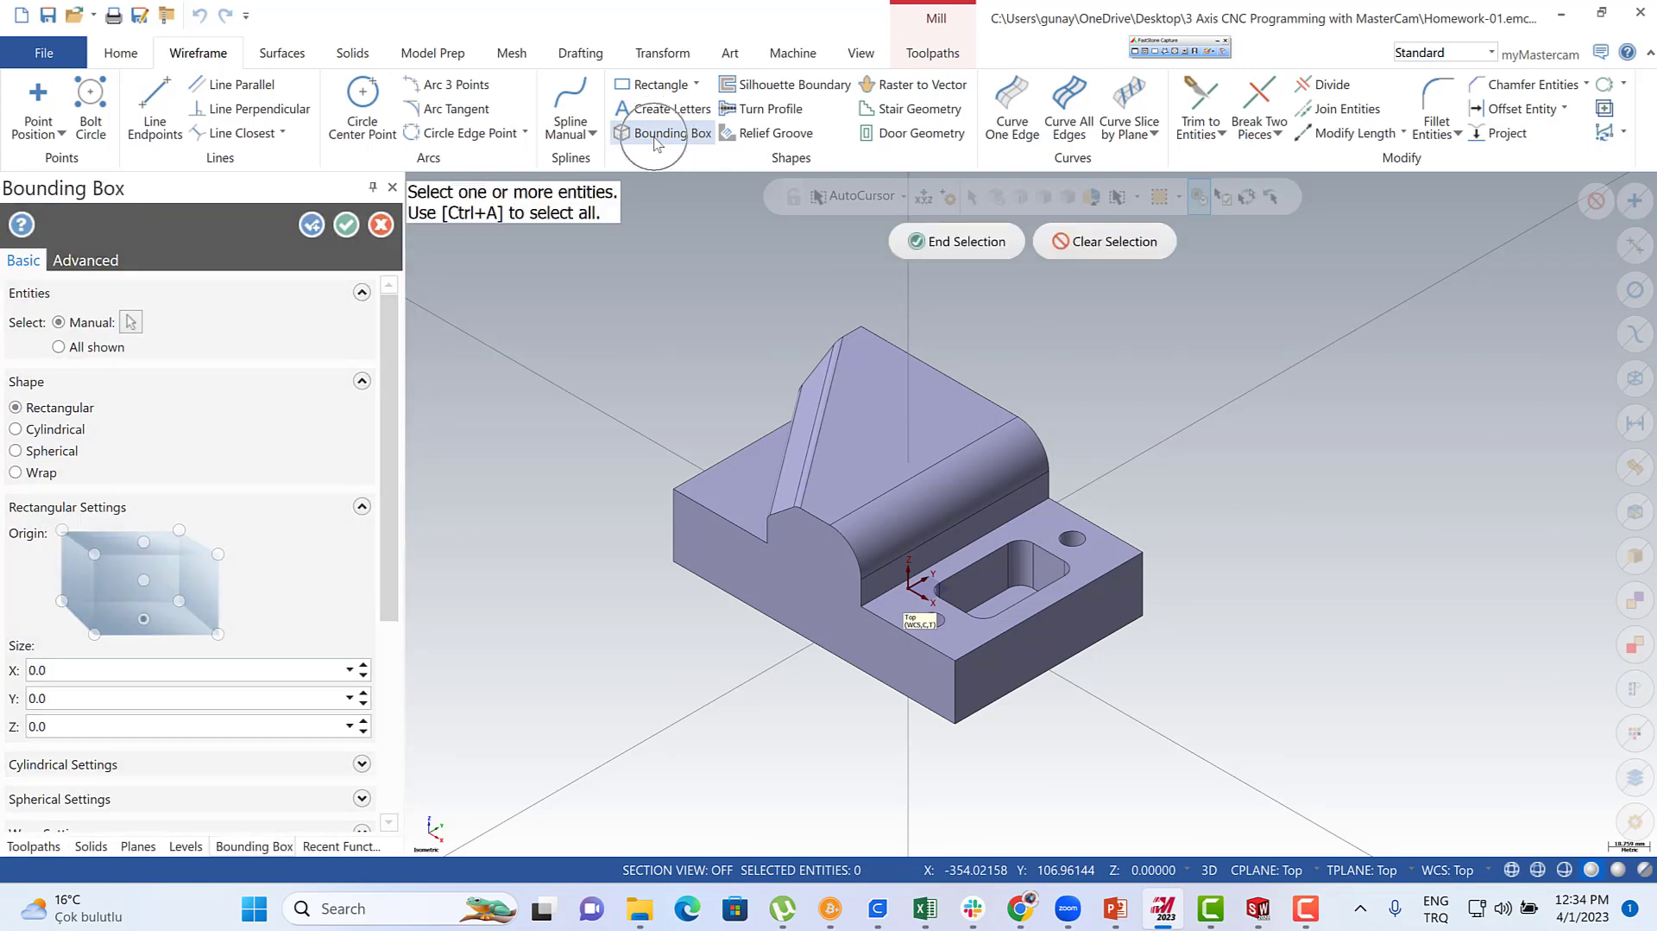
click(963, 245)
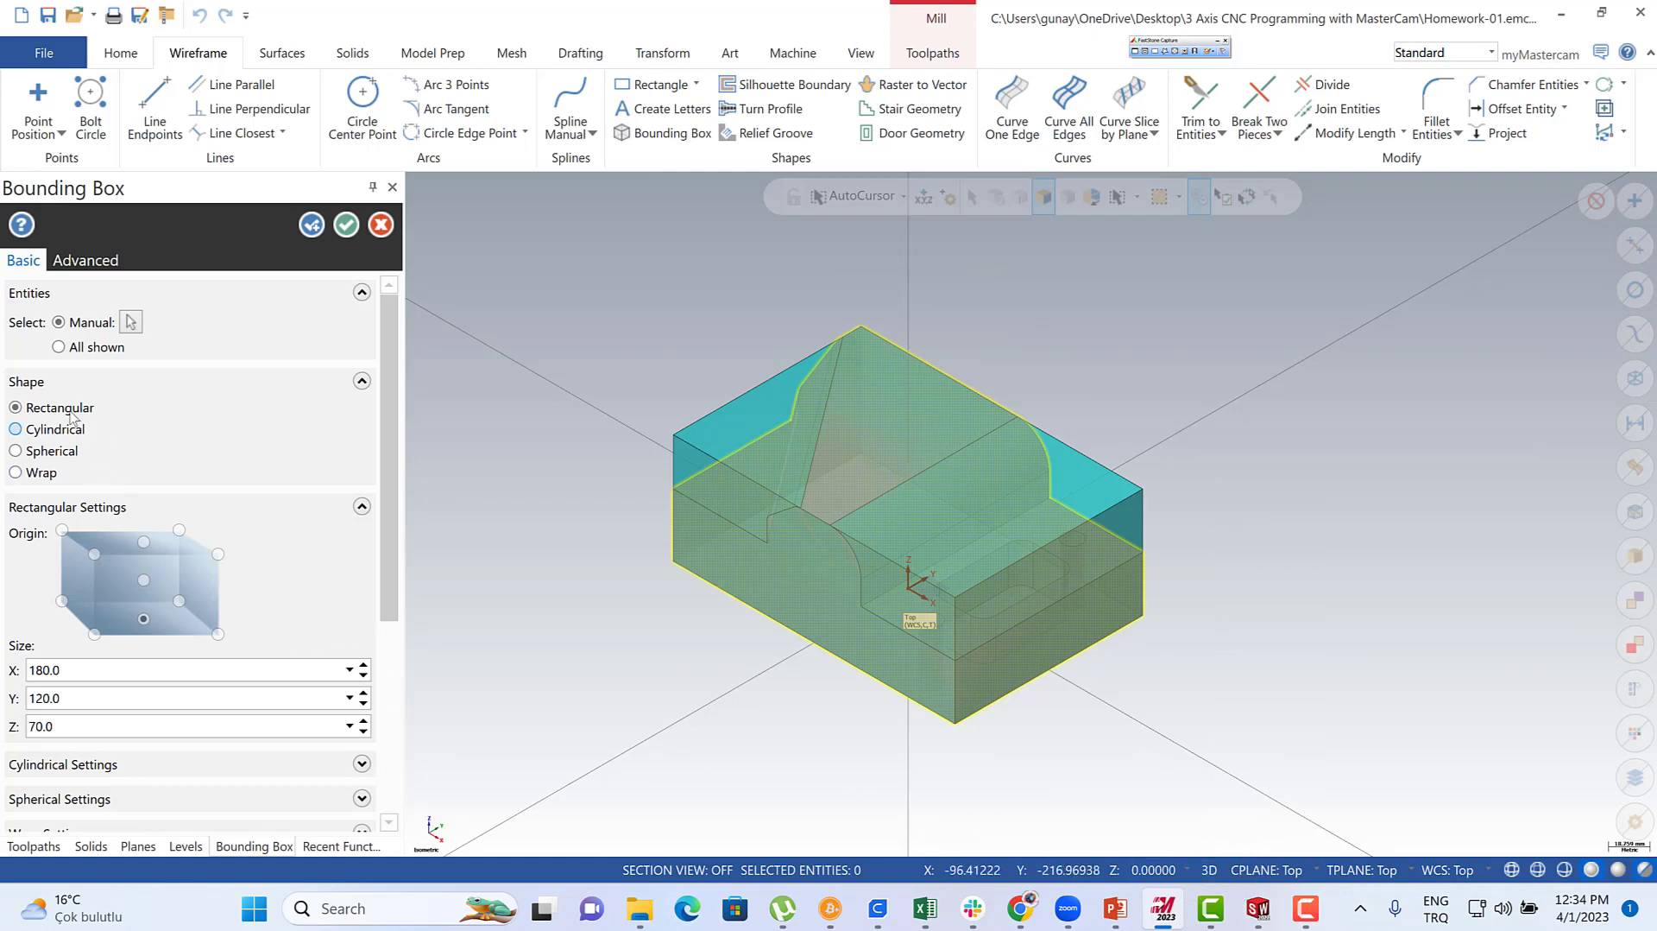
click(347, 225)
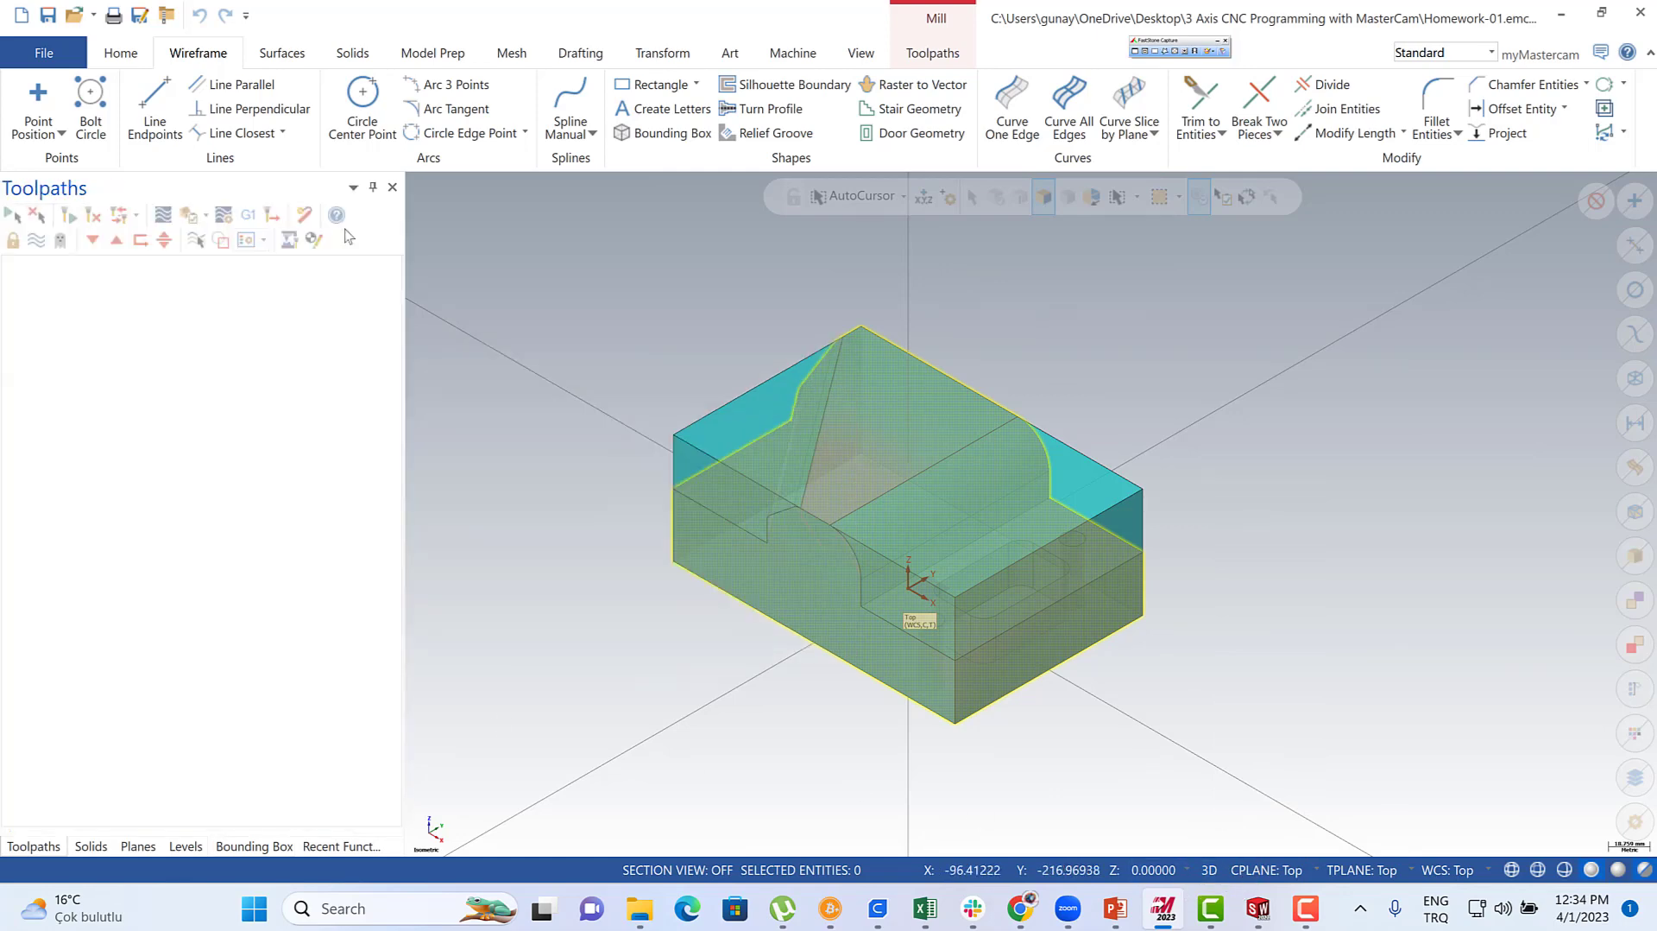
- Draw a freeform two-endpoint line diagonally between opposite corners of the bounding box's top rectangle
click(145, 111)
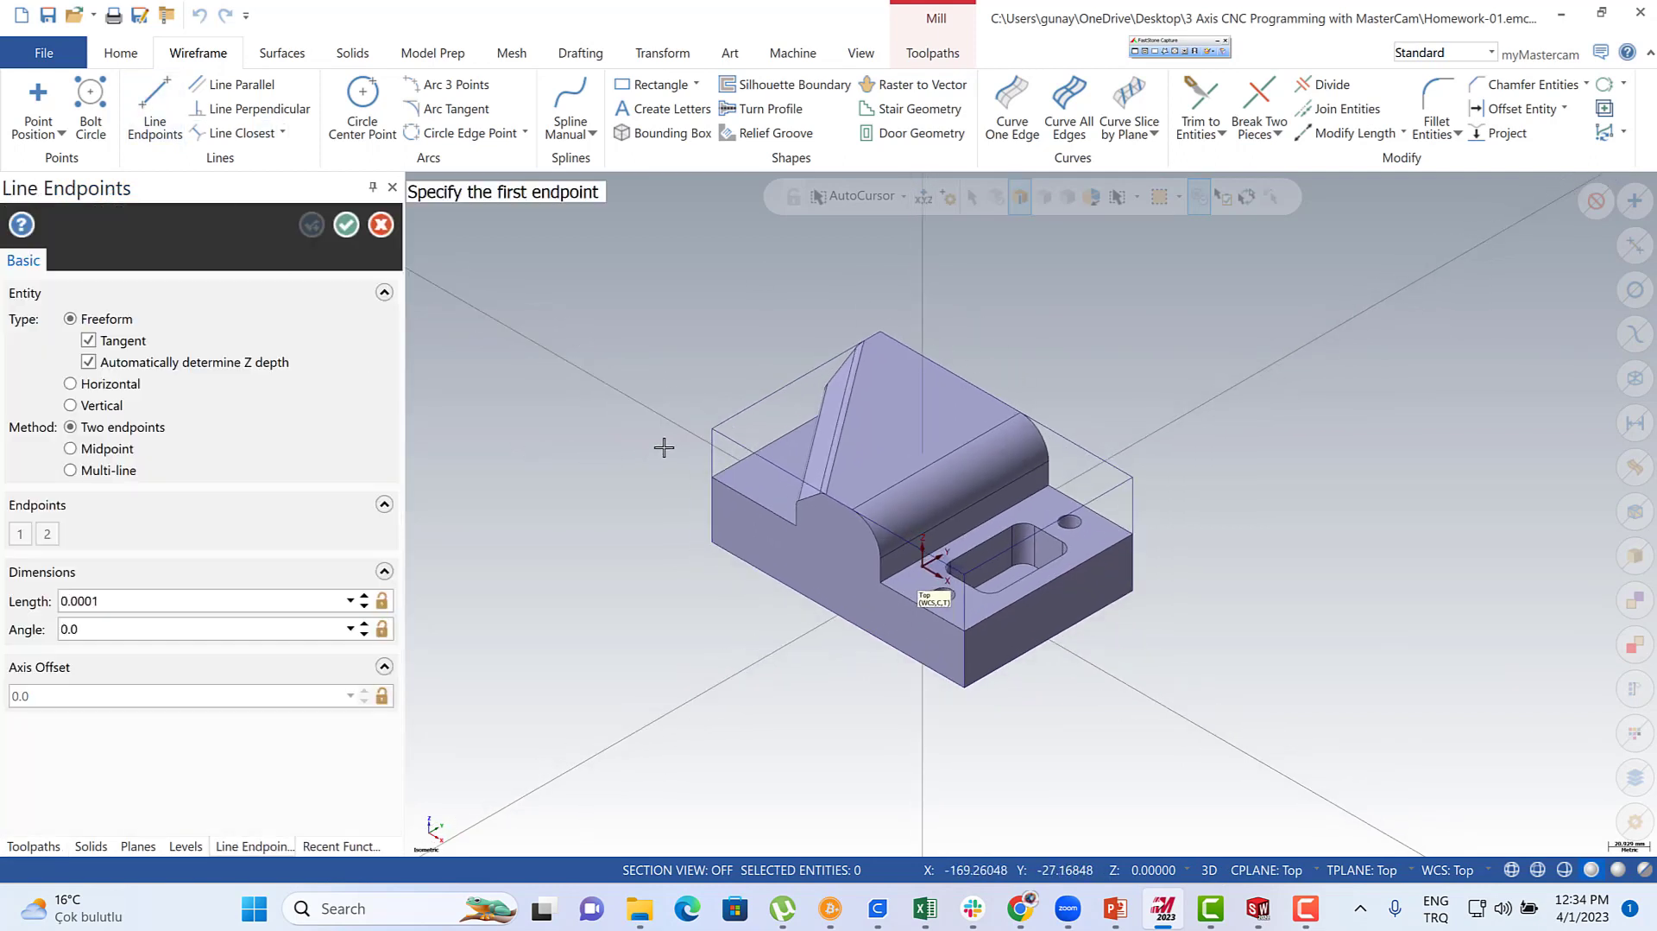
click(713, 428)
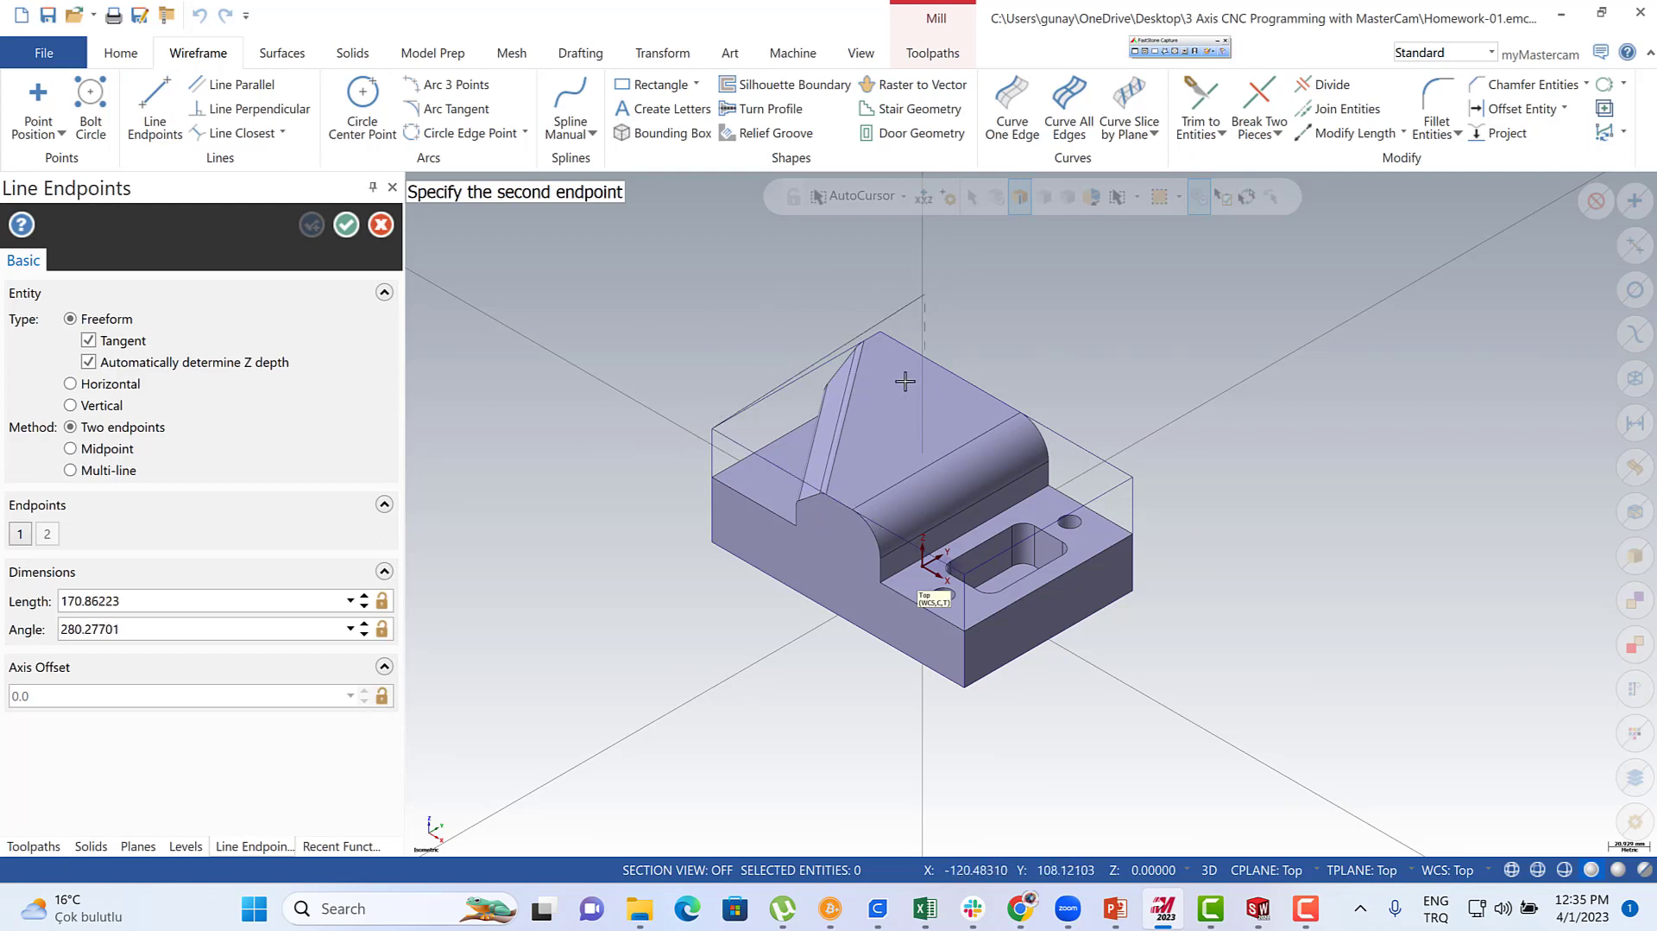
click(1132, 476)
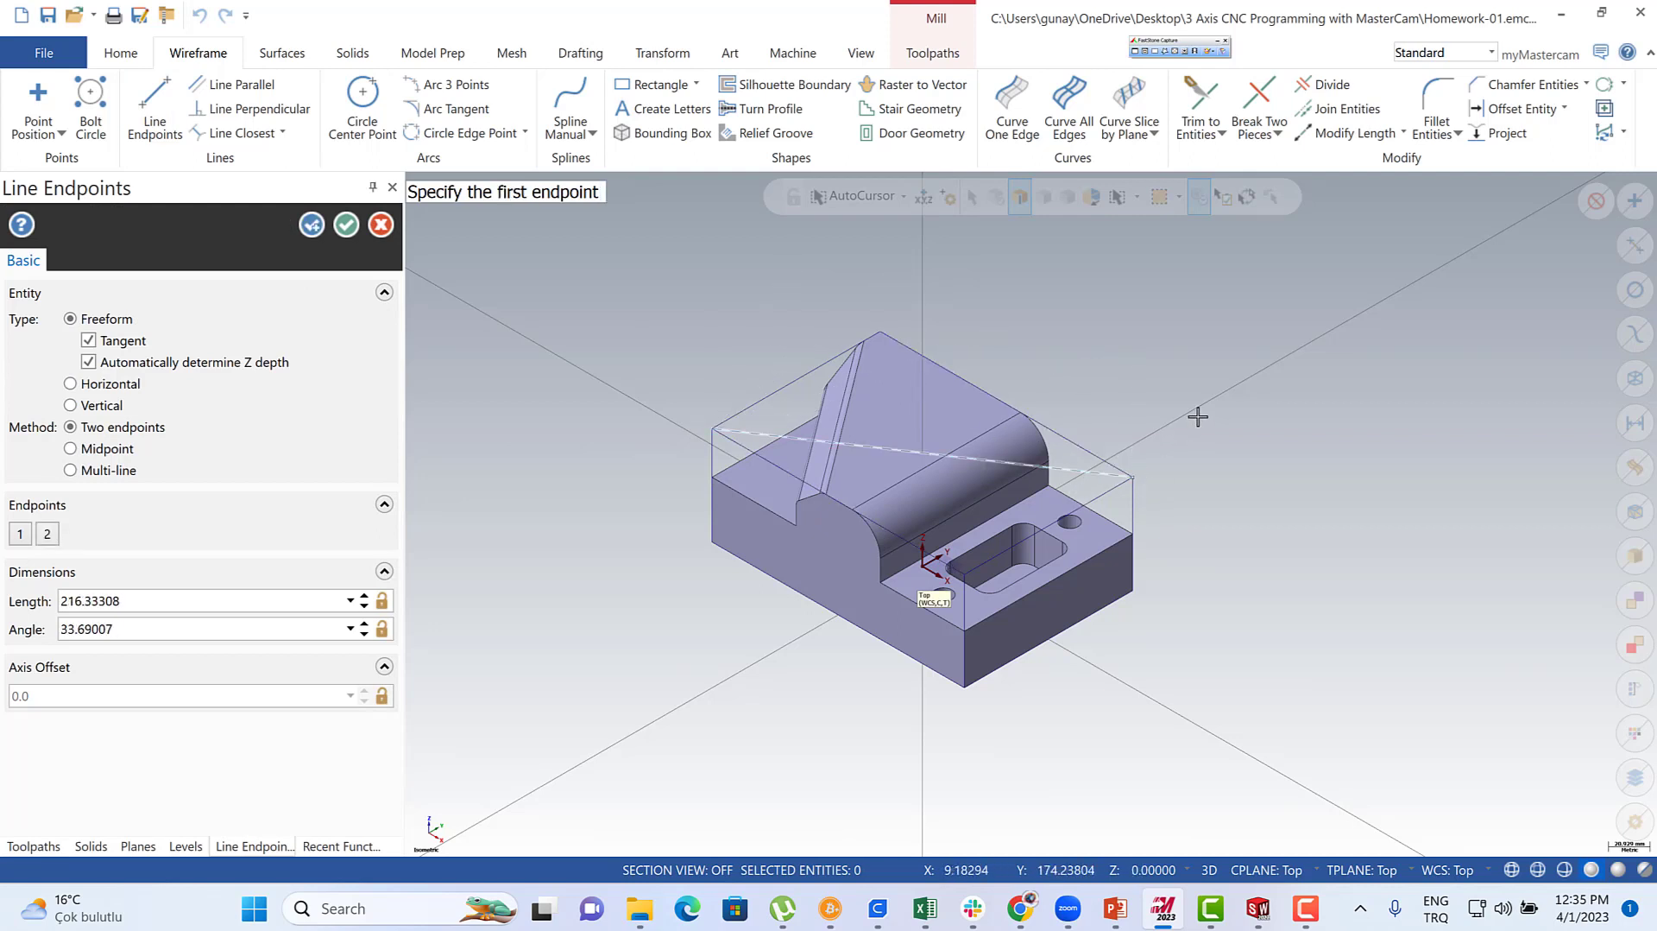
click(346, 224)
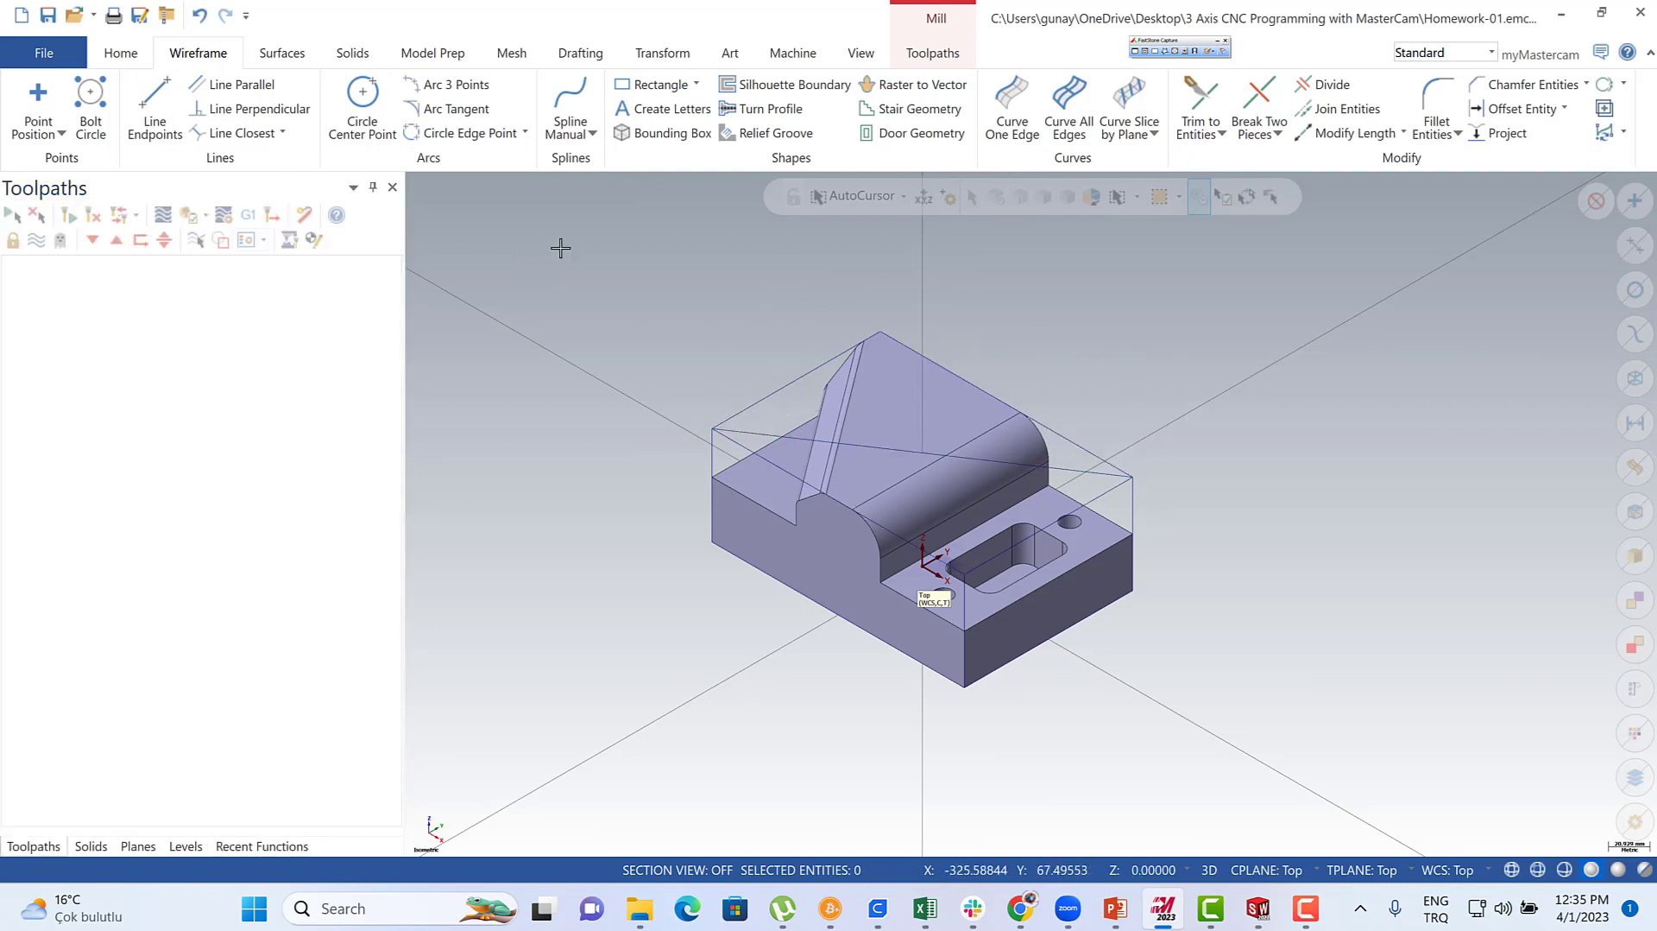
- Move all geometry to the origin from the midpoint of the top diagonal line, then clear the transform result colors
click(663, 55)
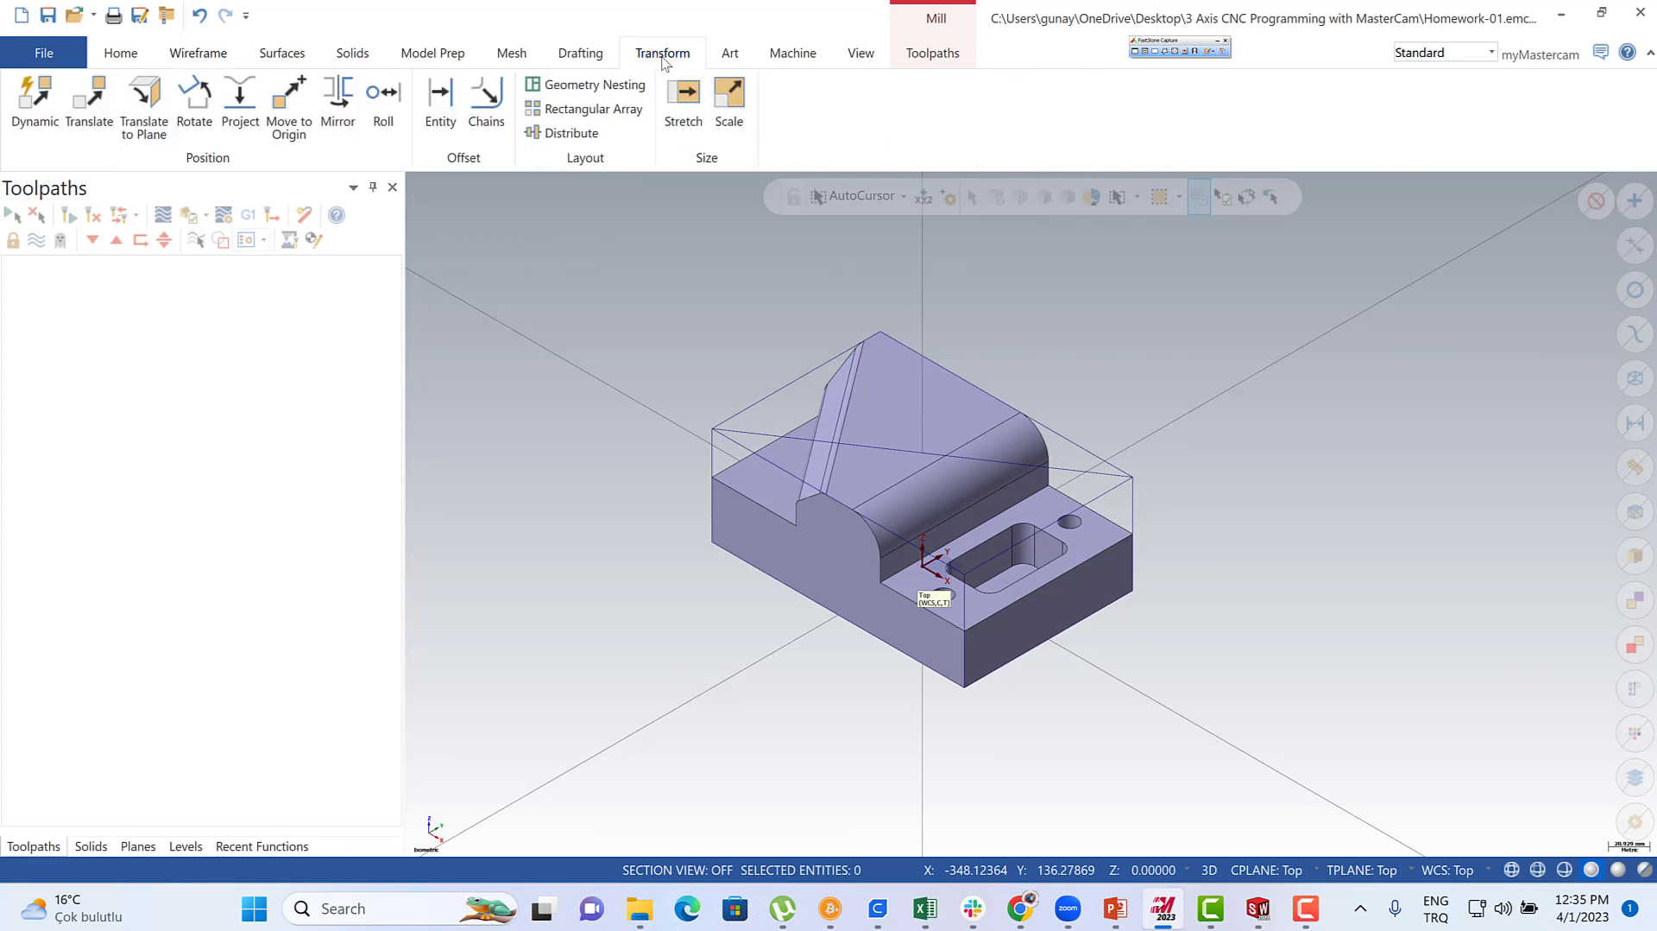
click(288, 105)
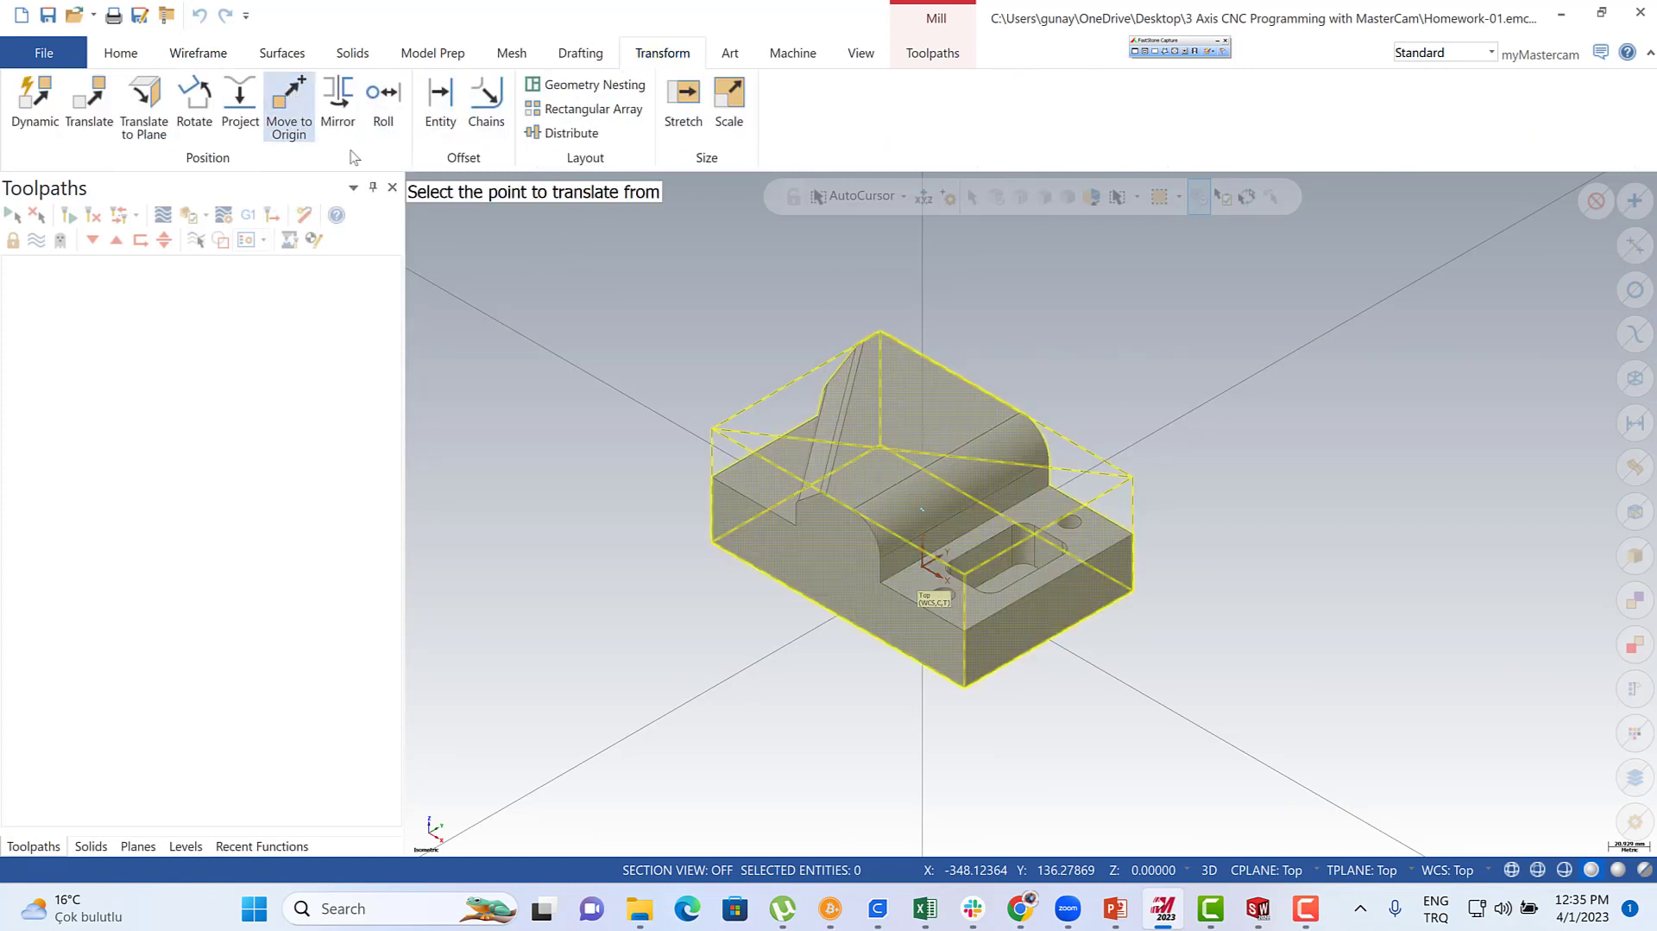
click(922, 454)
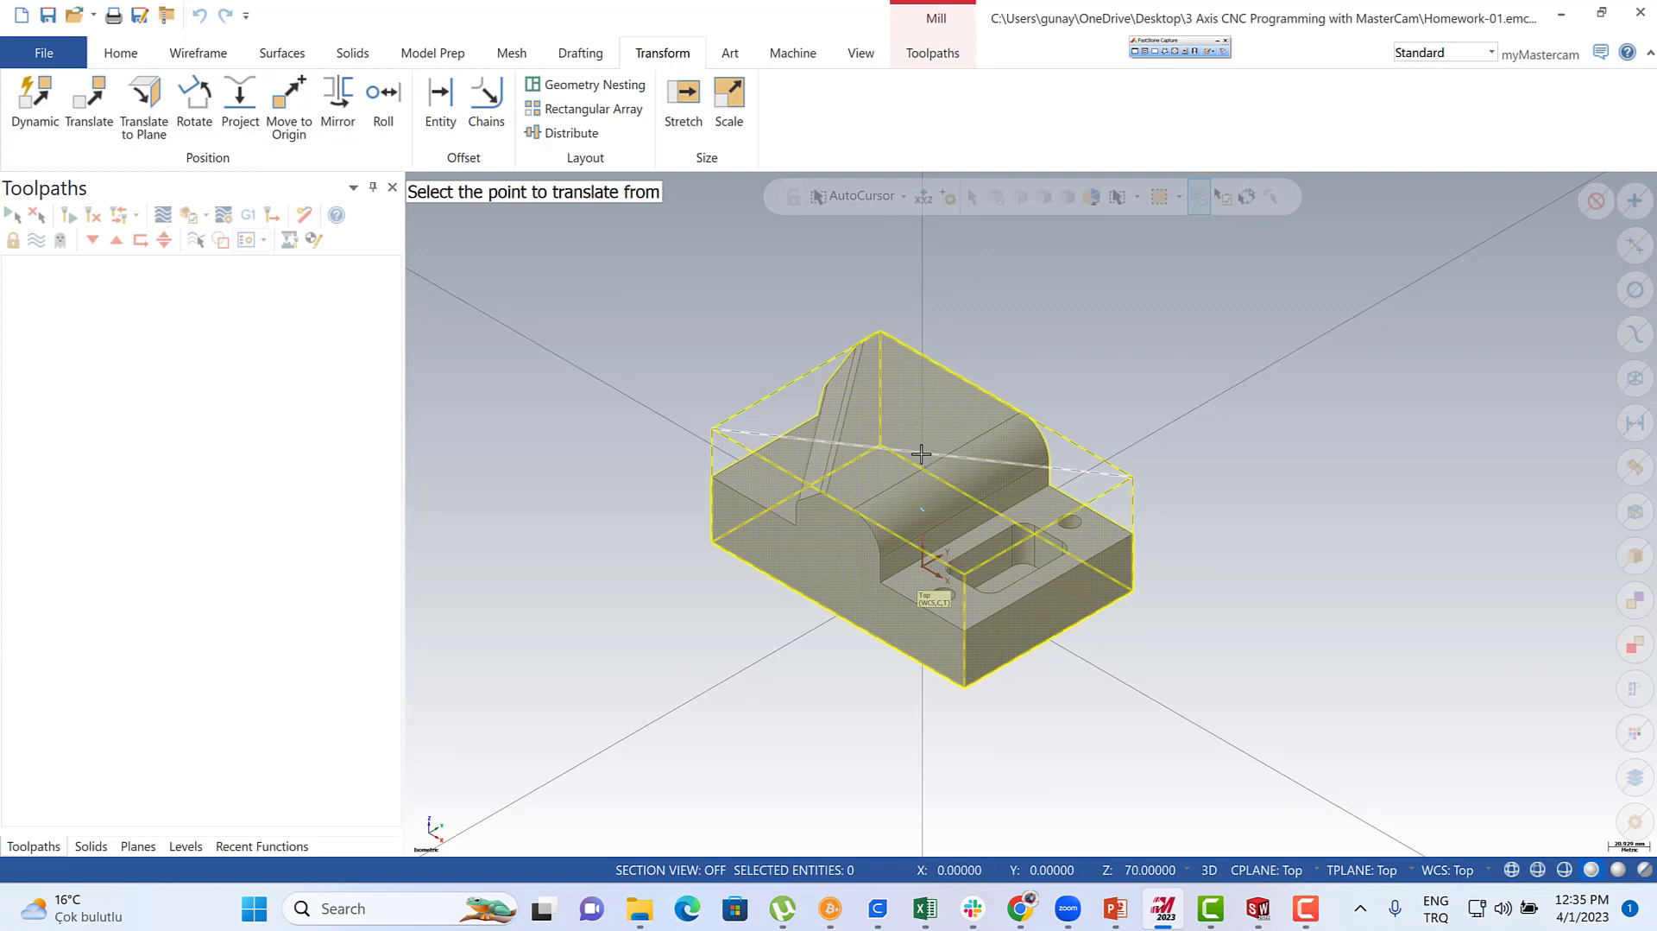
right_click(695, 298)
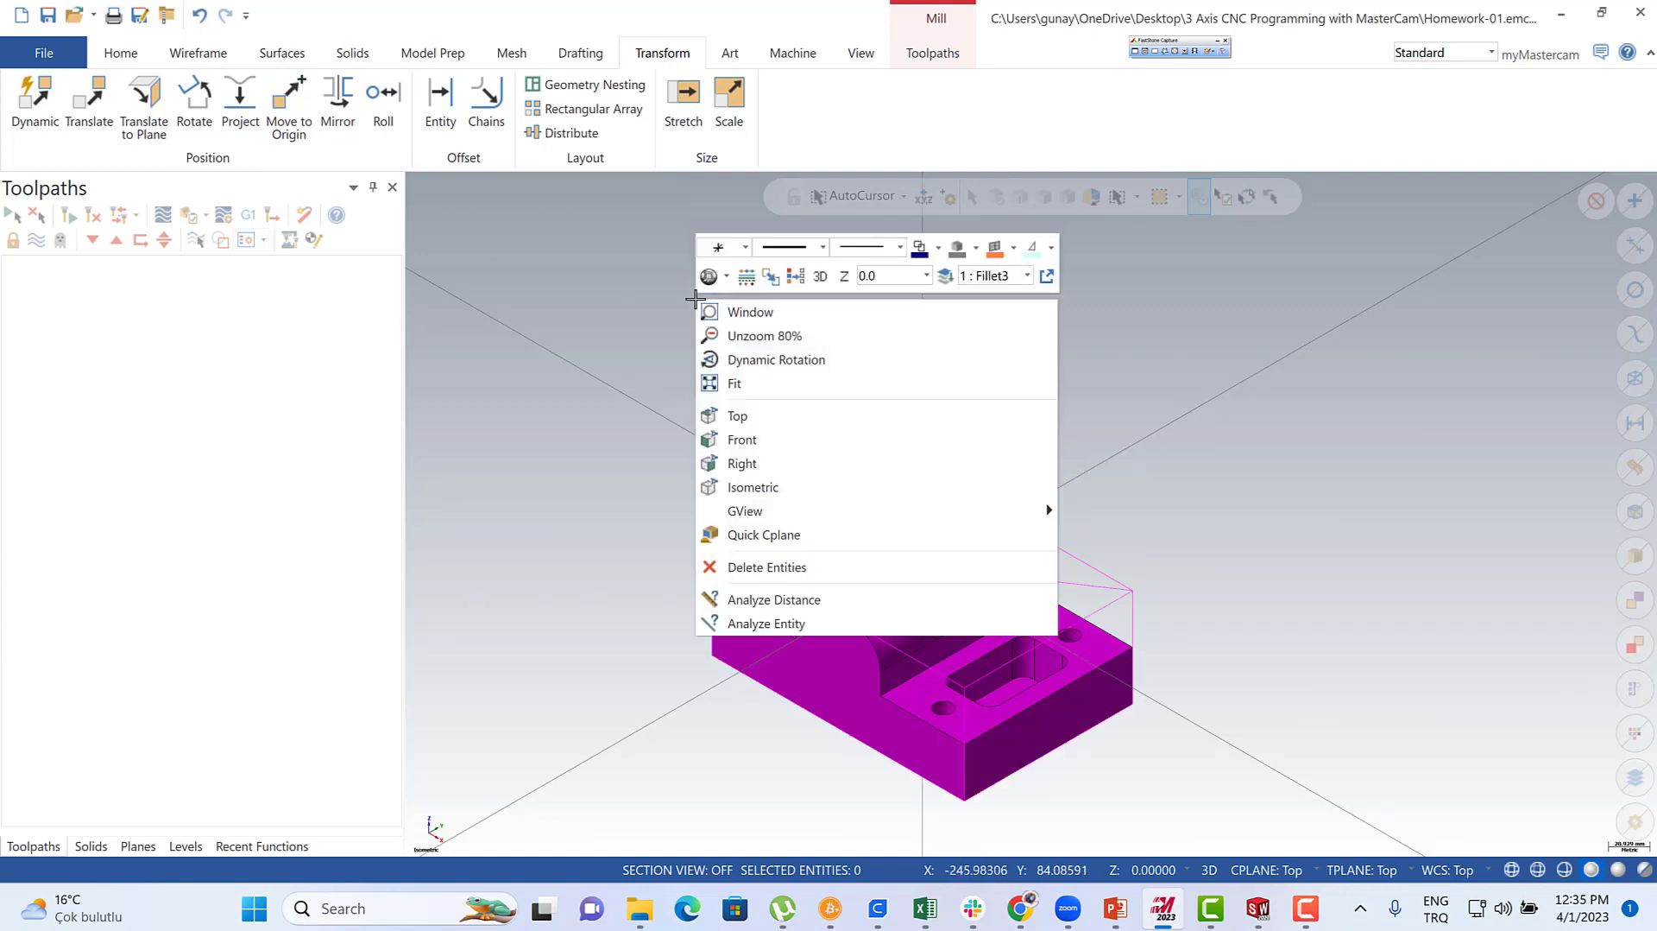
click(795, 277)
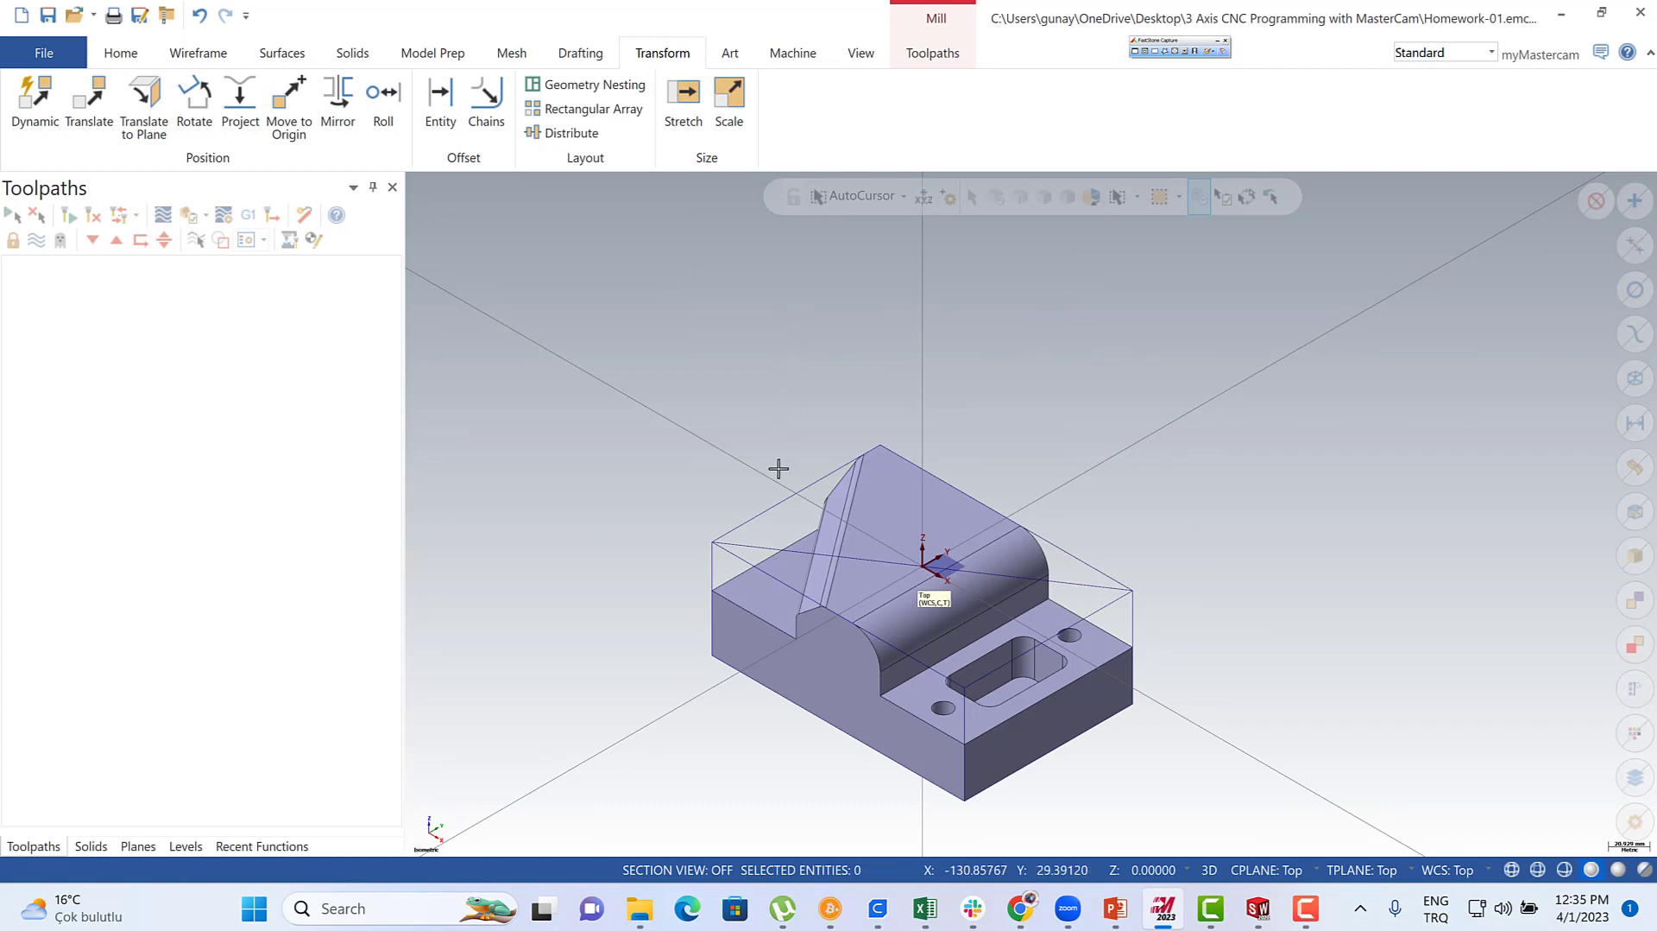
- Delete the diagonal line across the bounding box's top and view the part from the Top
click(758, 544)
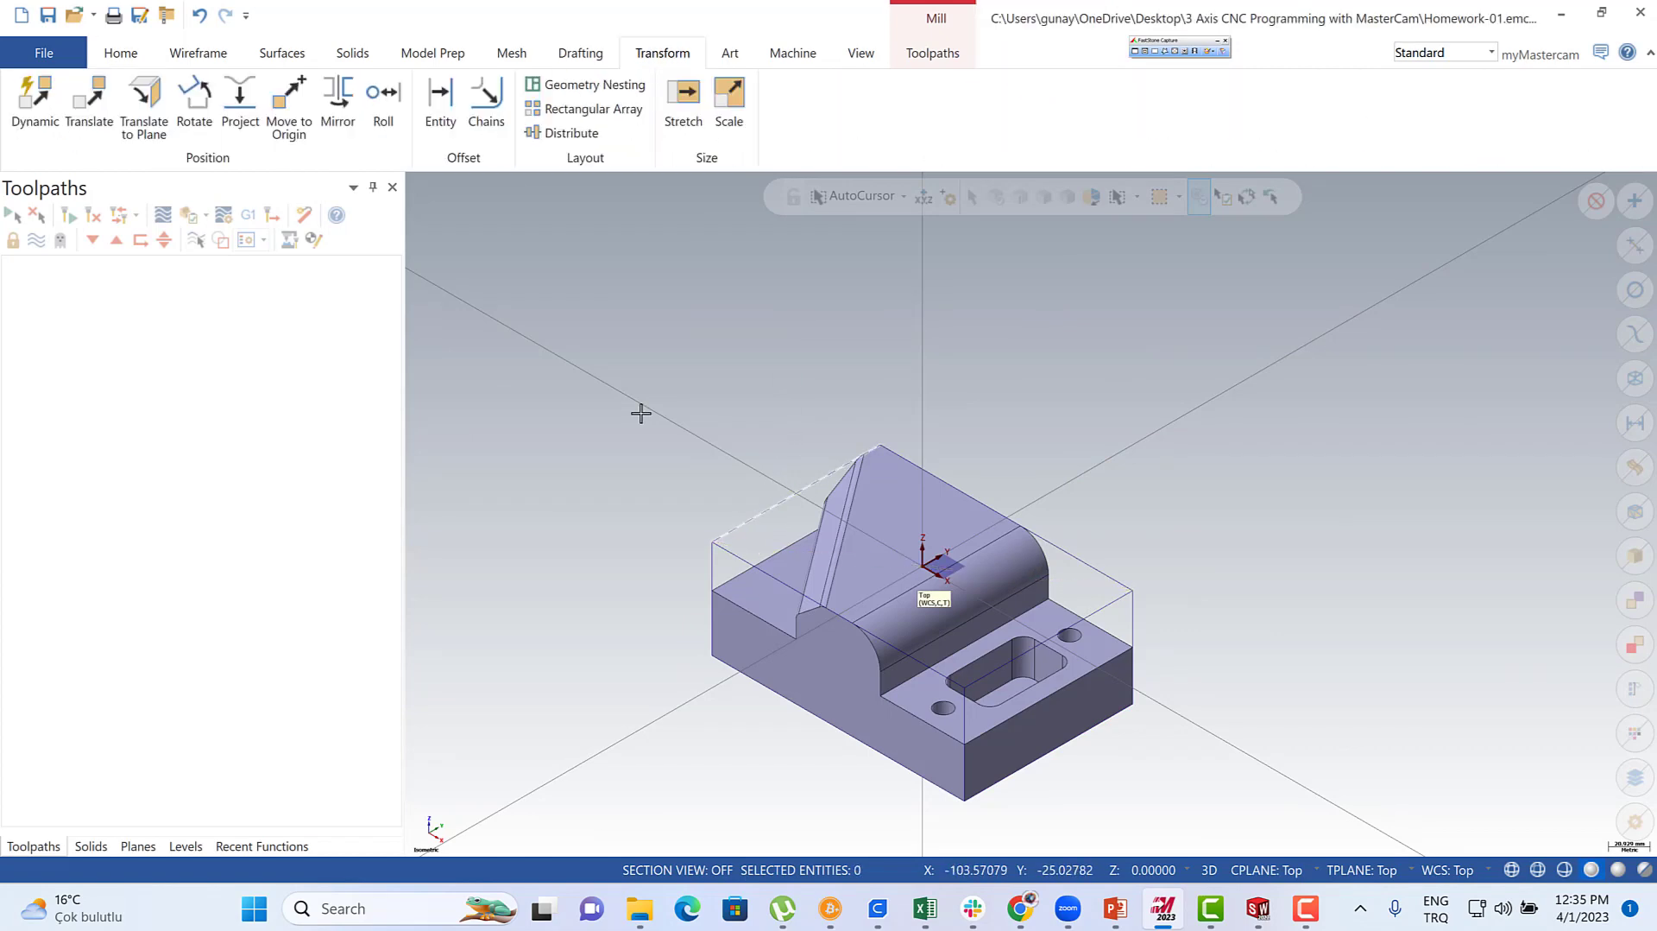
right_click(614, 404)
click(658, 522)
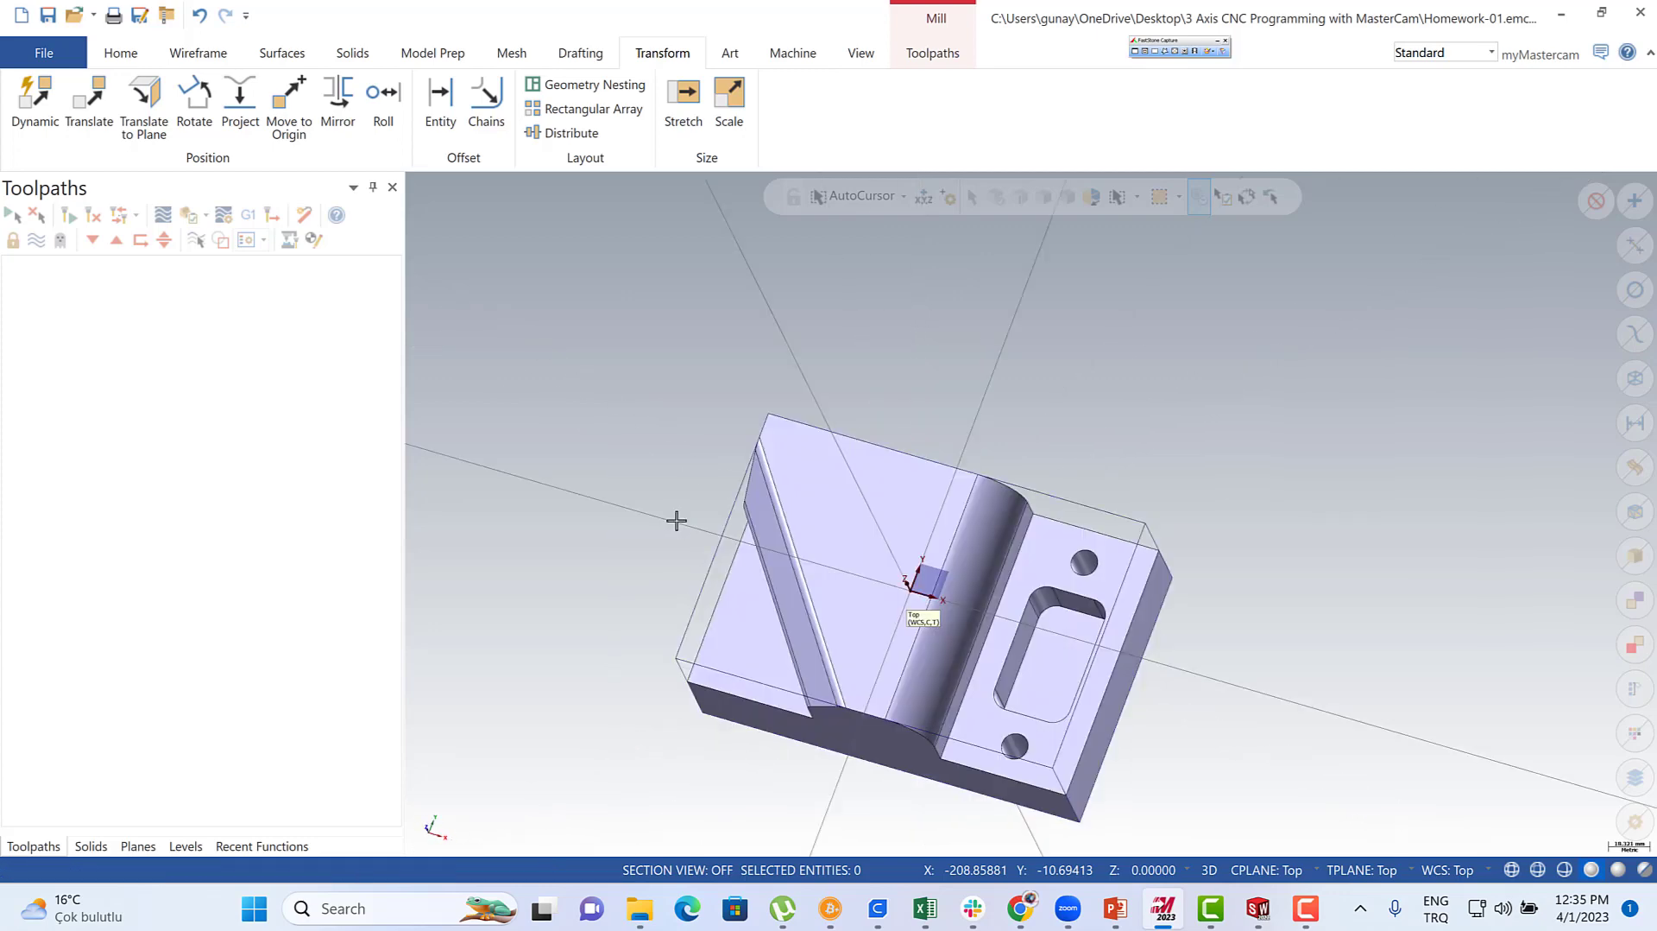
- Save the part as Homework-01.emcam in the 3 Axis CNC Programming with MasterCam folder
scroll(765, 362, down, 3)
scroll(770, 427, up, 2)
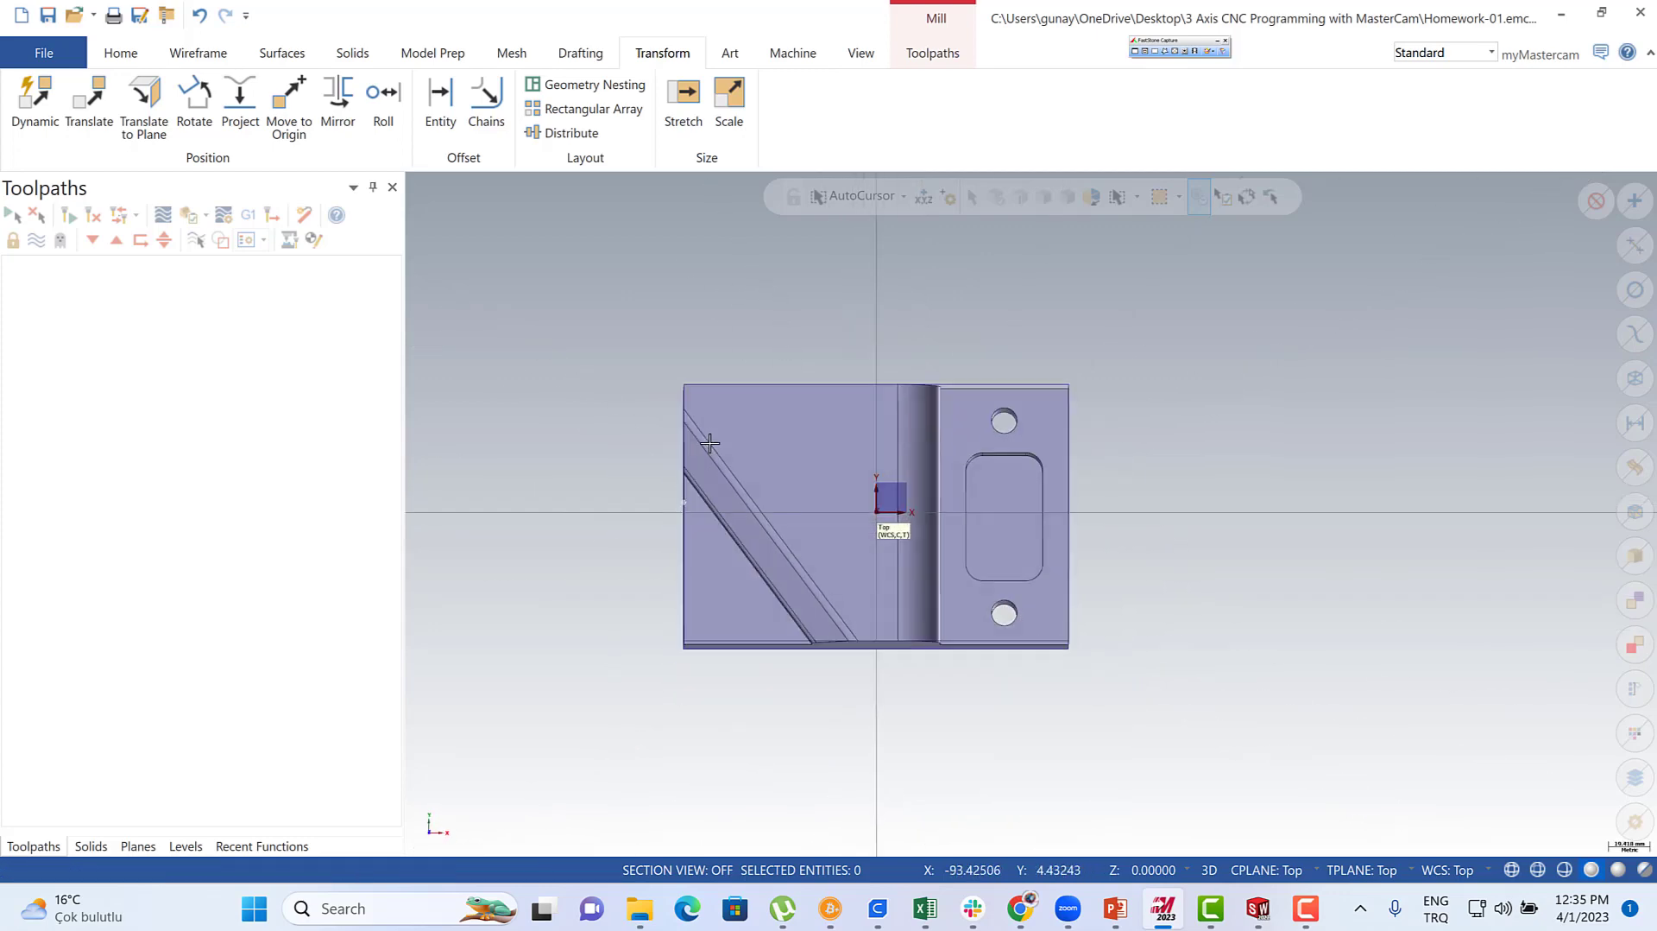
middle_drag(715, 457, 584, 389)
scroll(806, 310, down, 2)
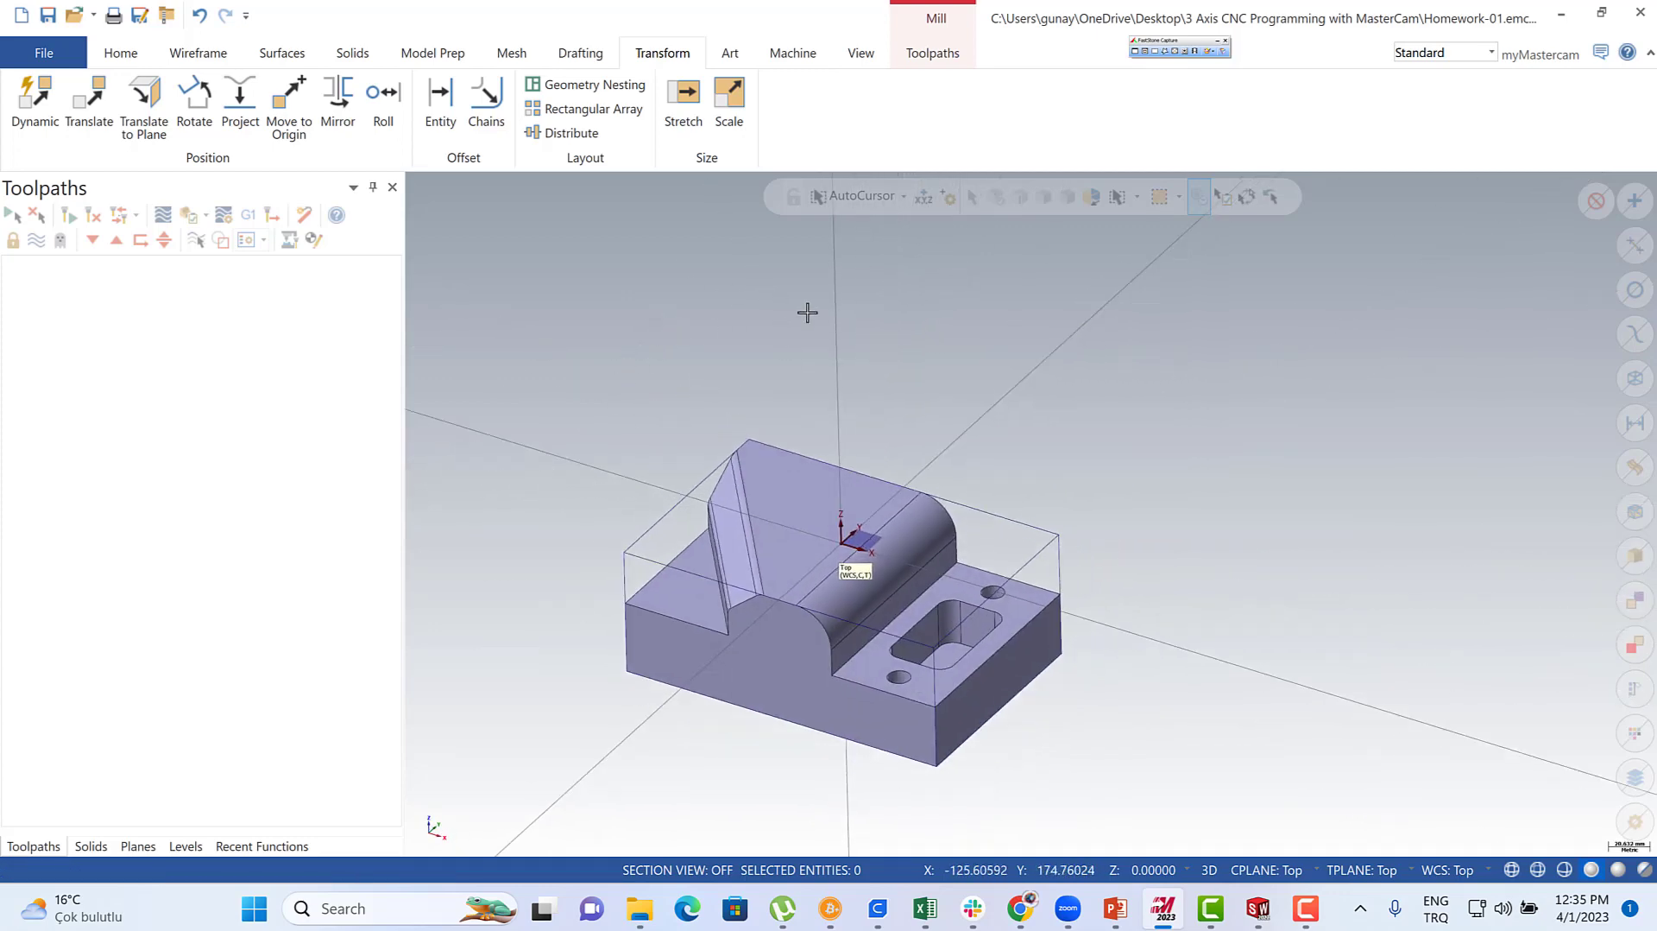
scroll(760, 468, up, 2)
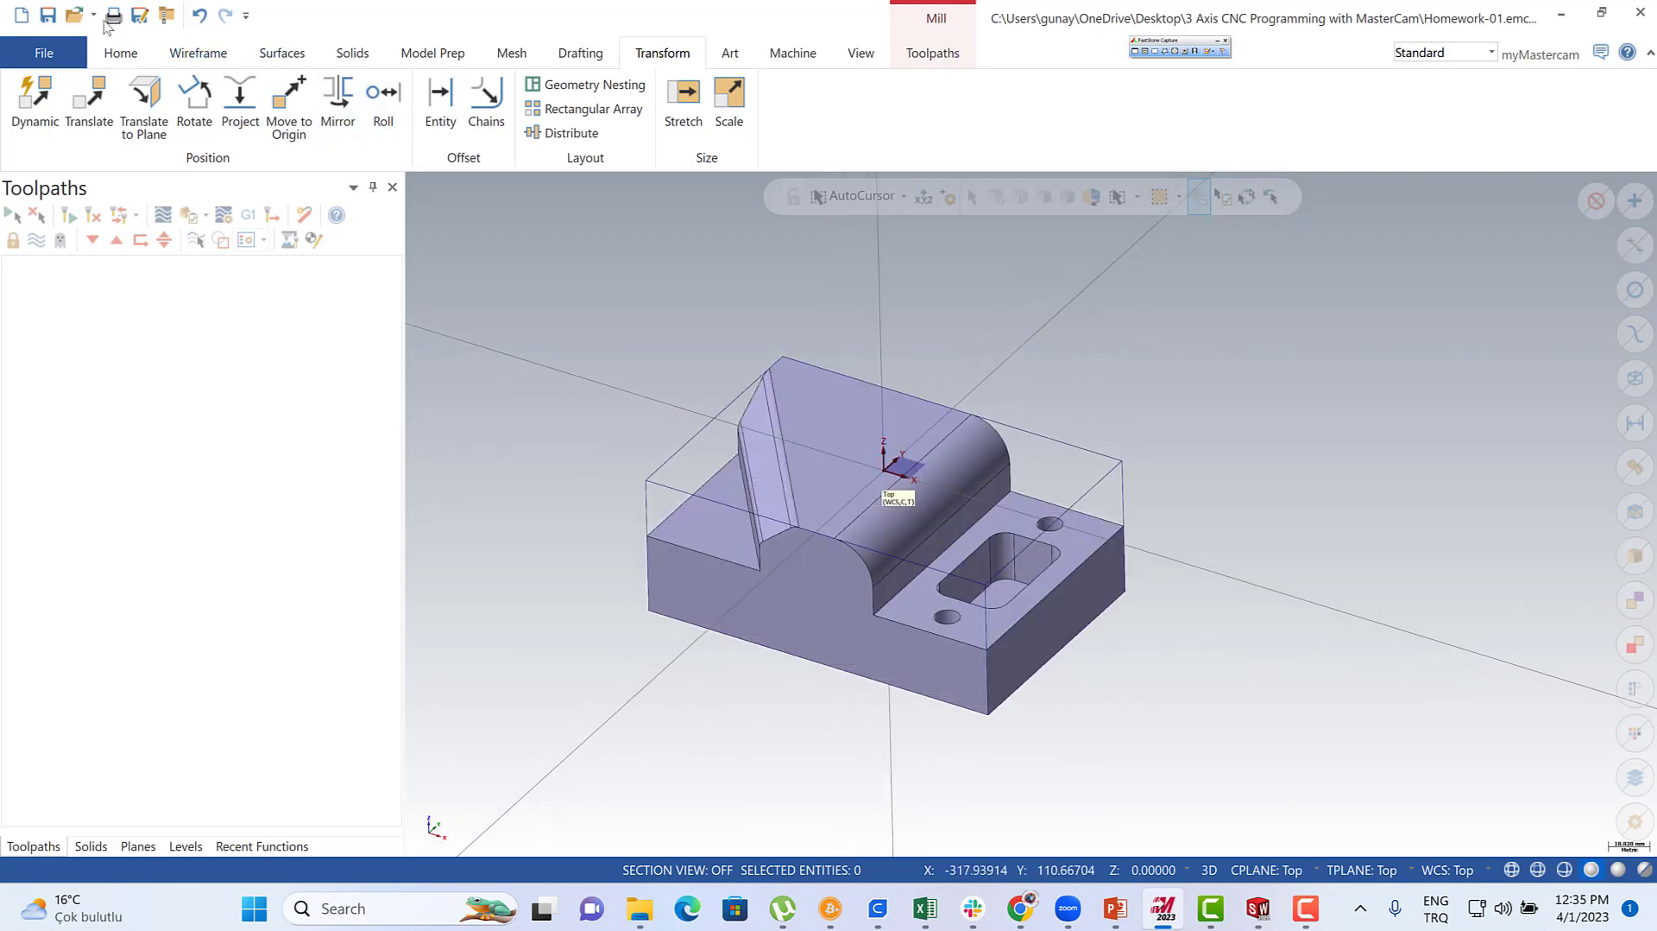
click(49, 15)
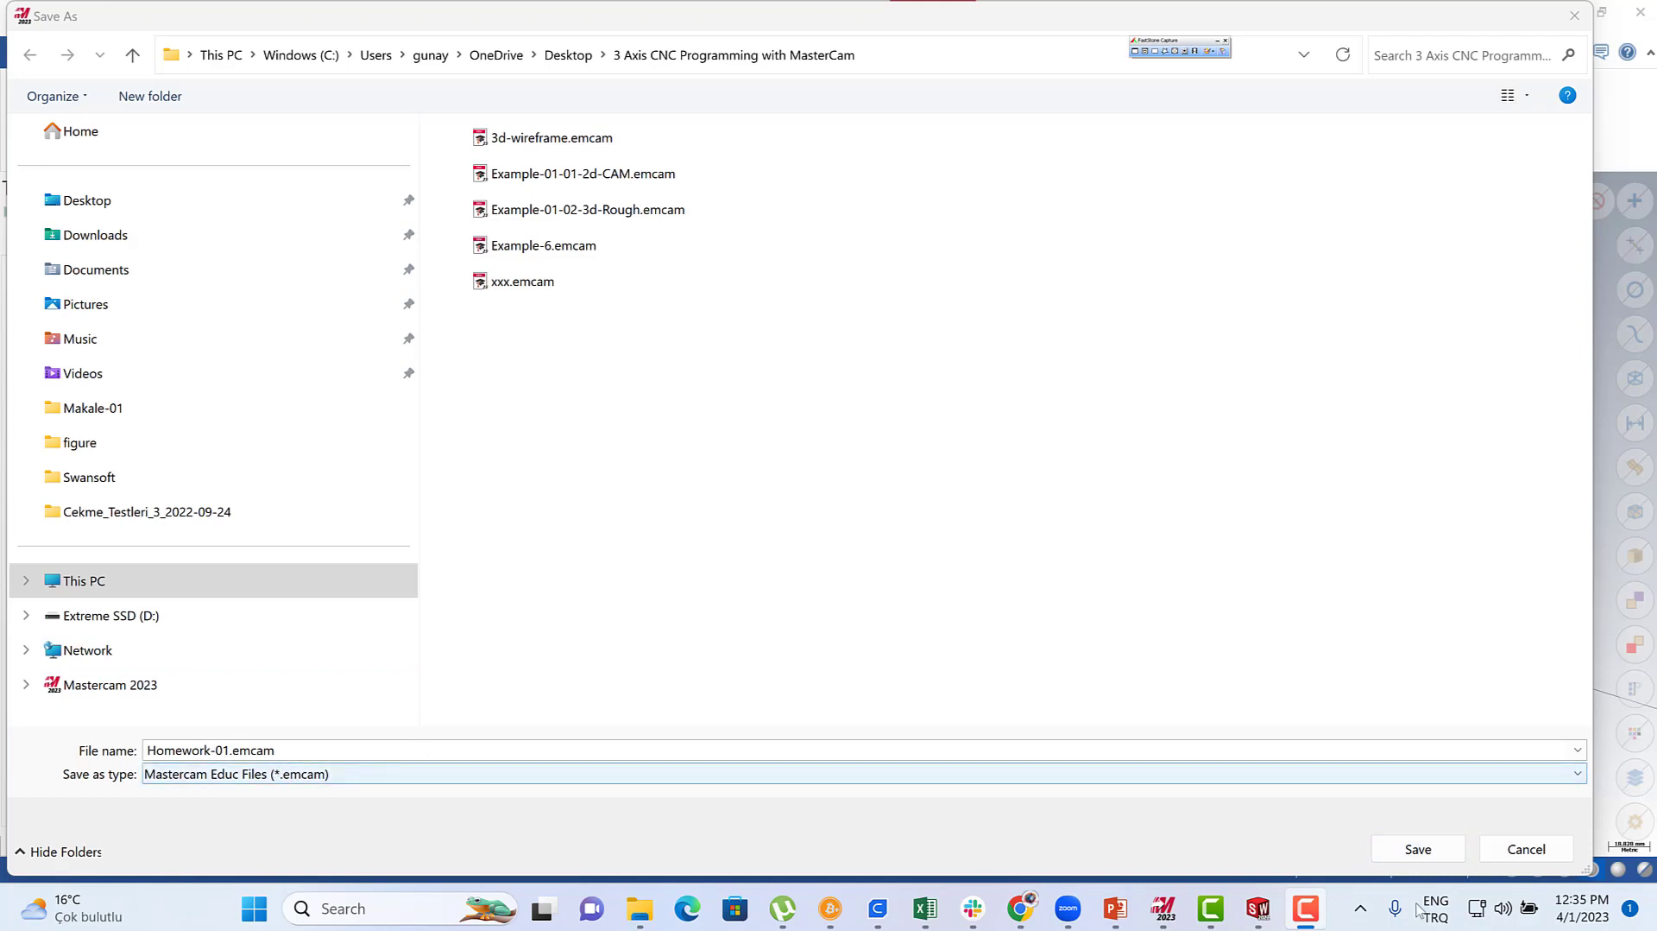
click(1437, 857)
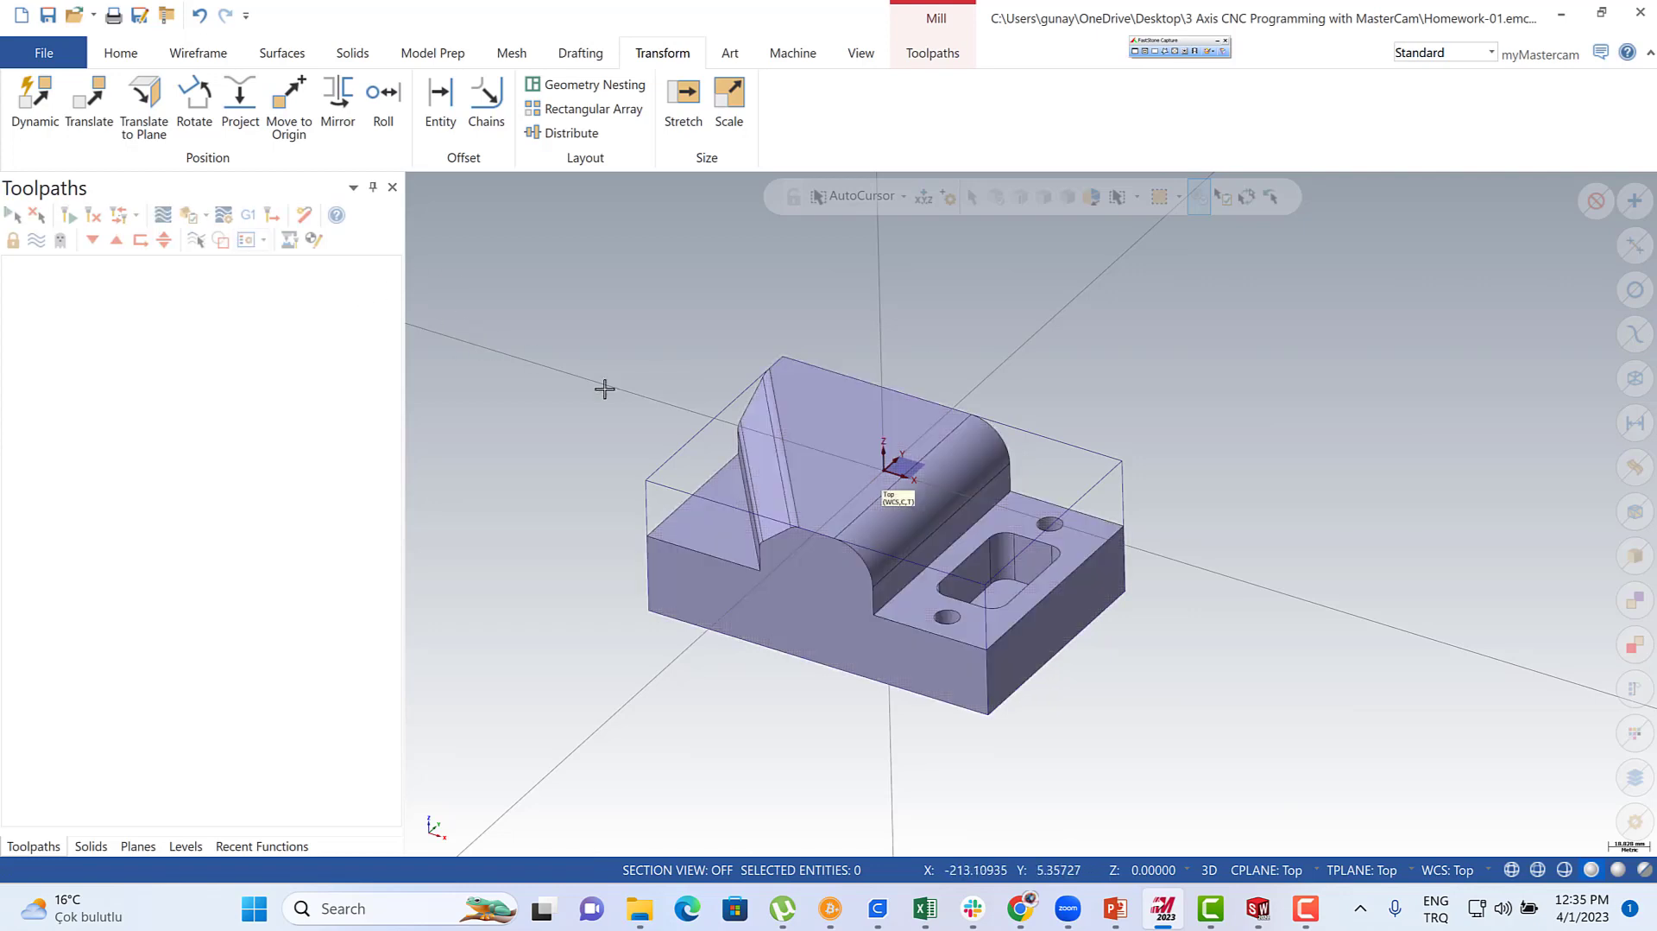
- Add a machine group using the default mill
click(795, 54)
click(31, 112)
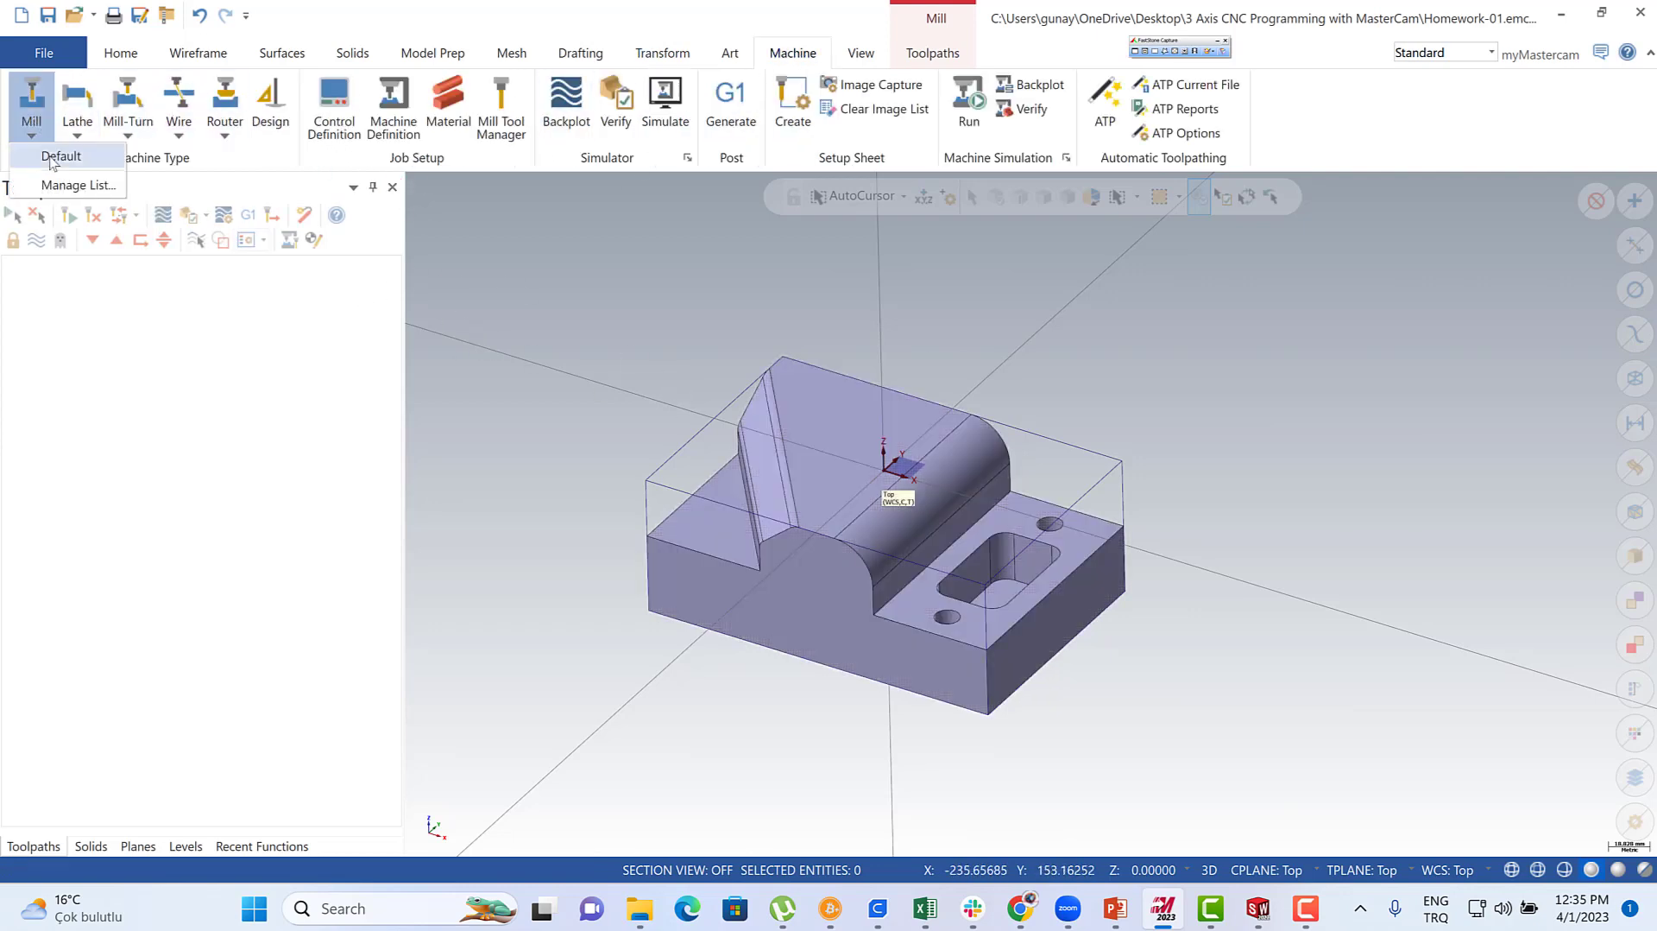
click(60, 156)
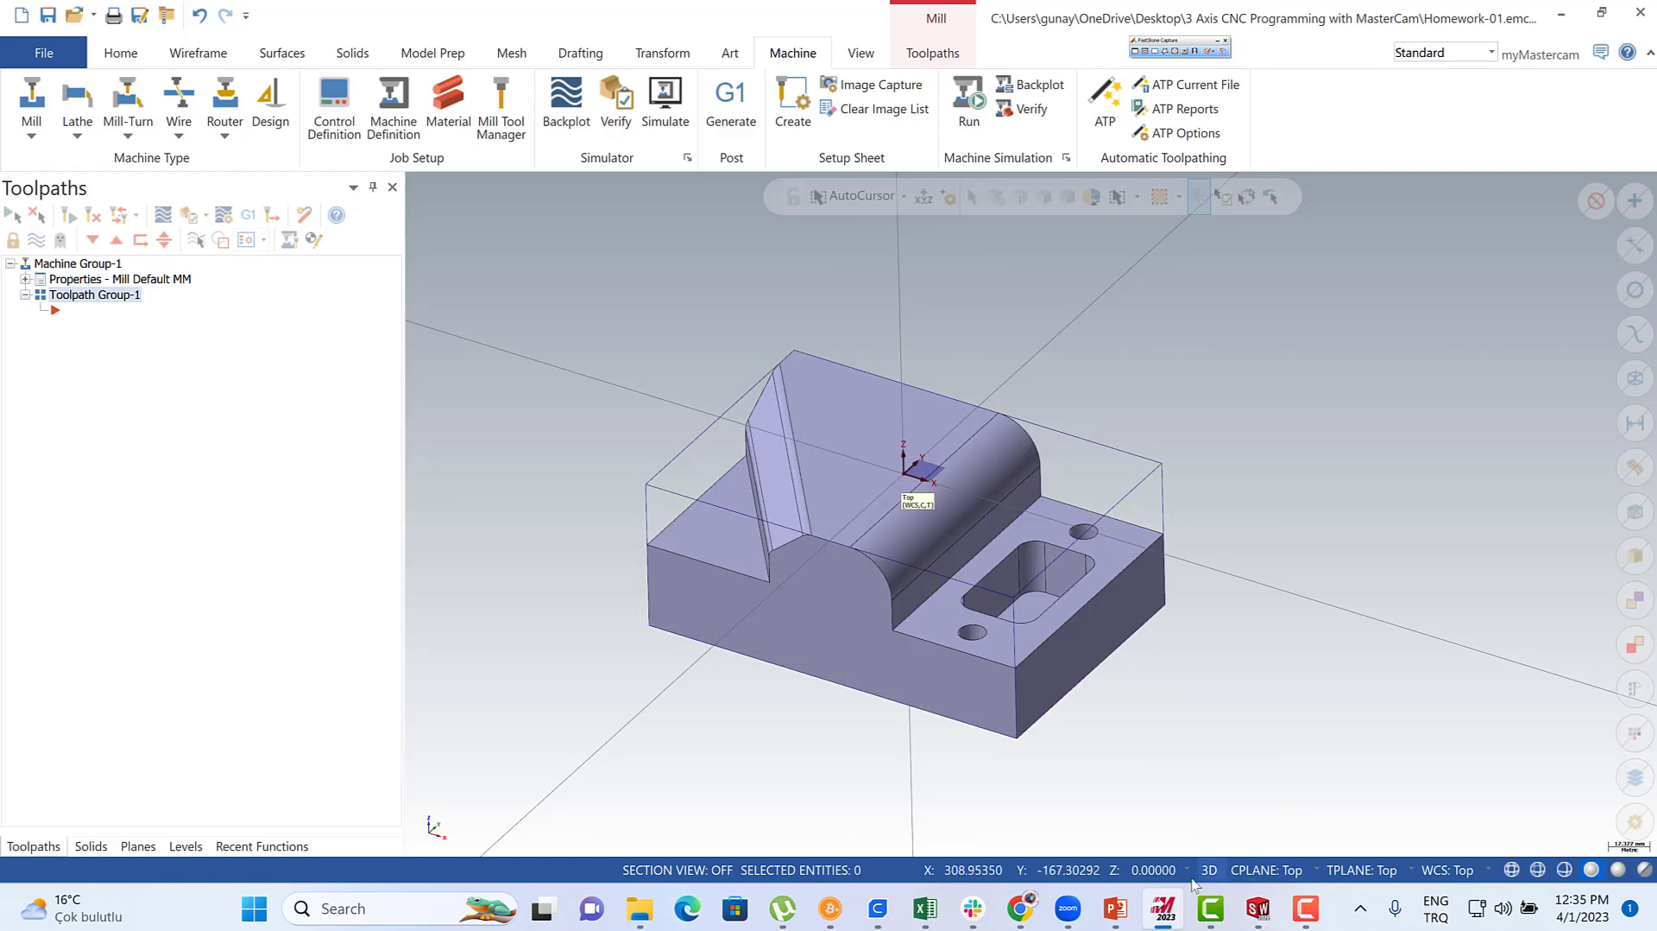
- Switch to the Homework-01 slide in PowerPoint and check the first operation in the toolpath list
click(1117, 908)
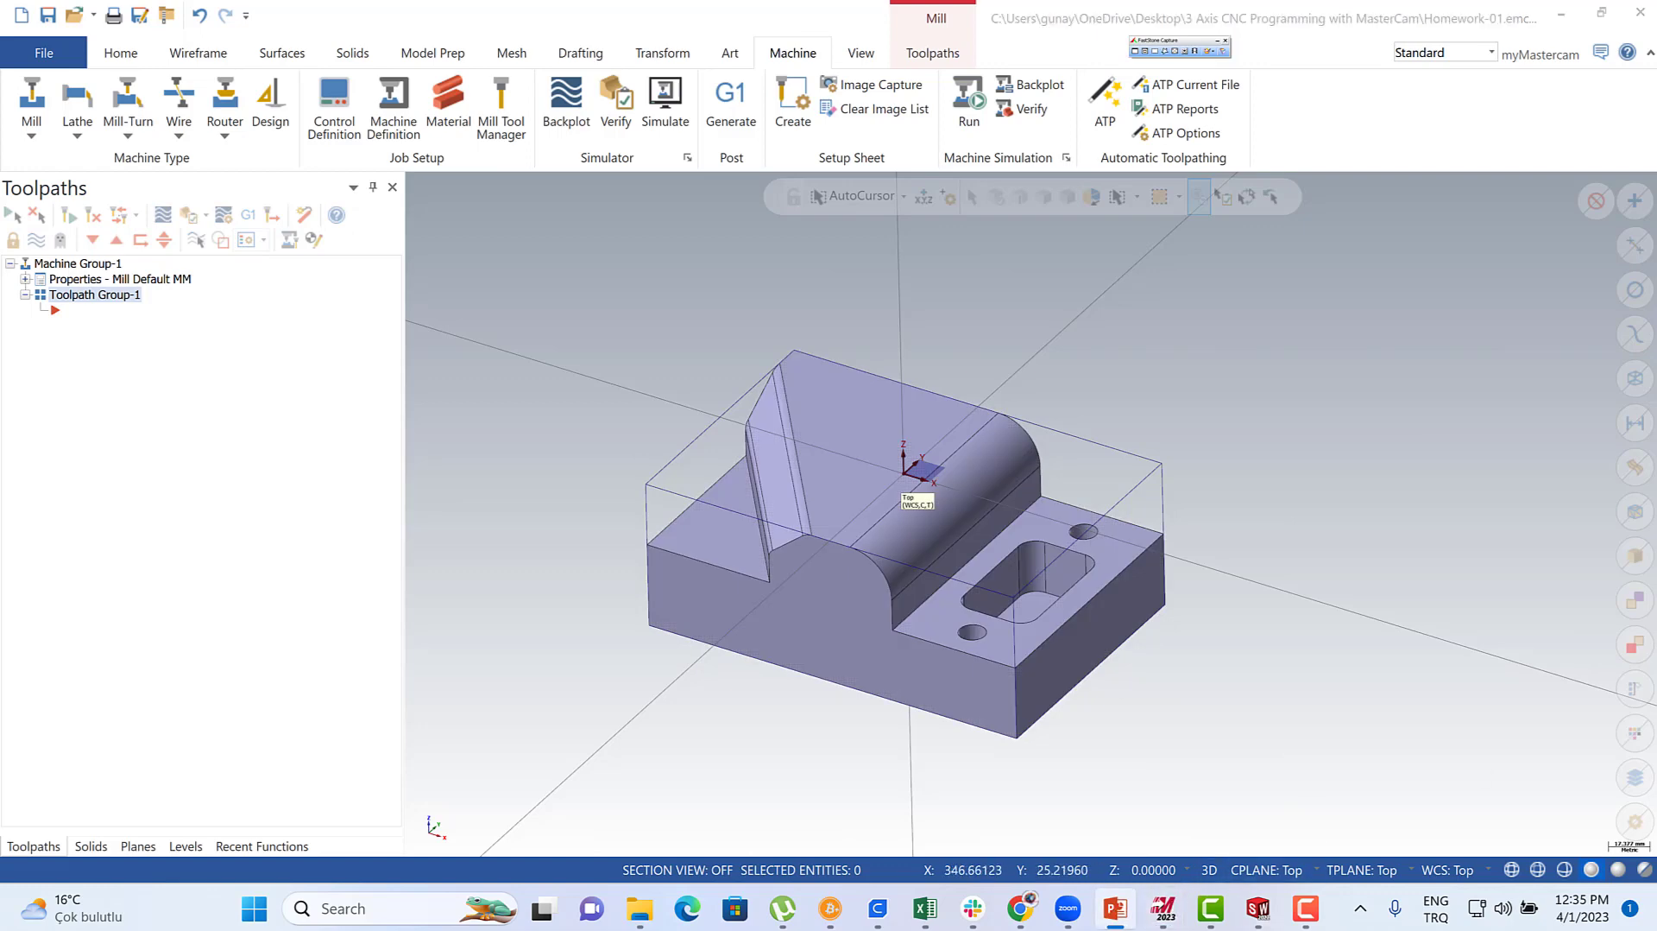
drag(868, 10, 565, 102)
double_click(562, 97)
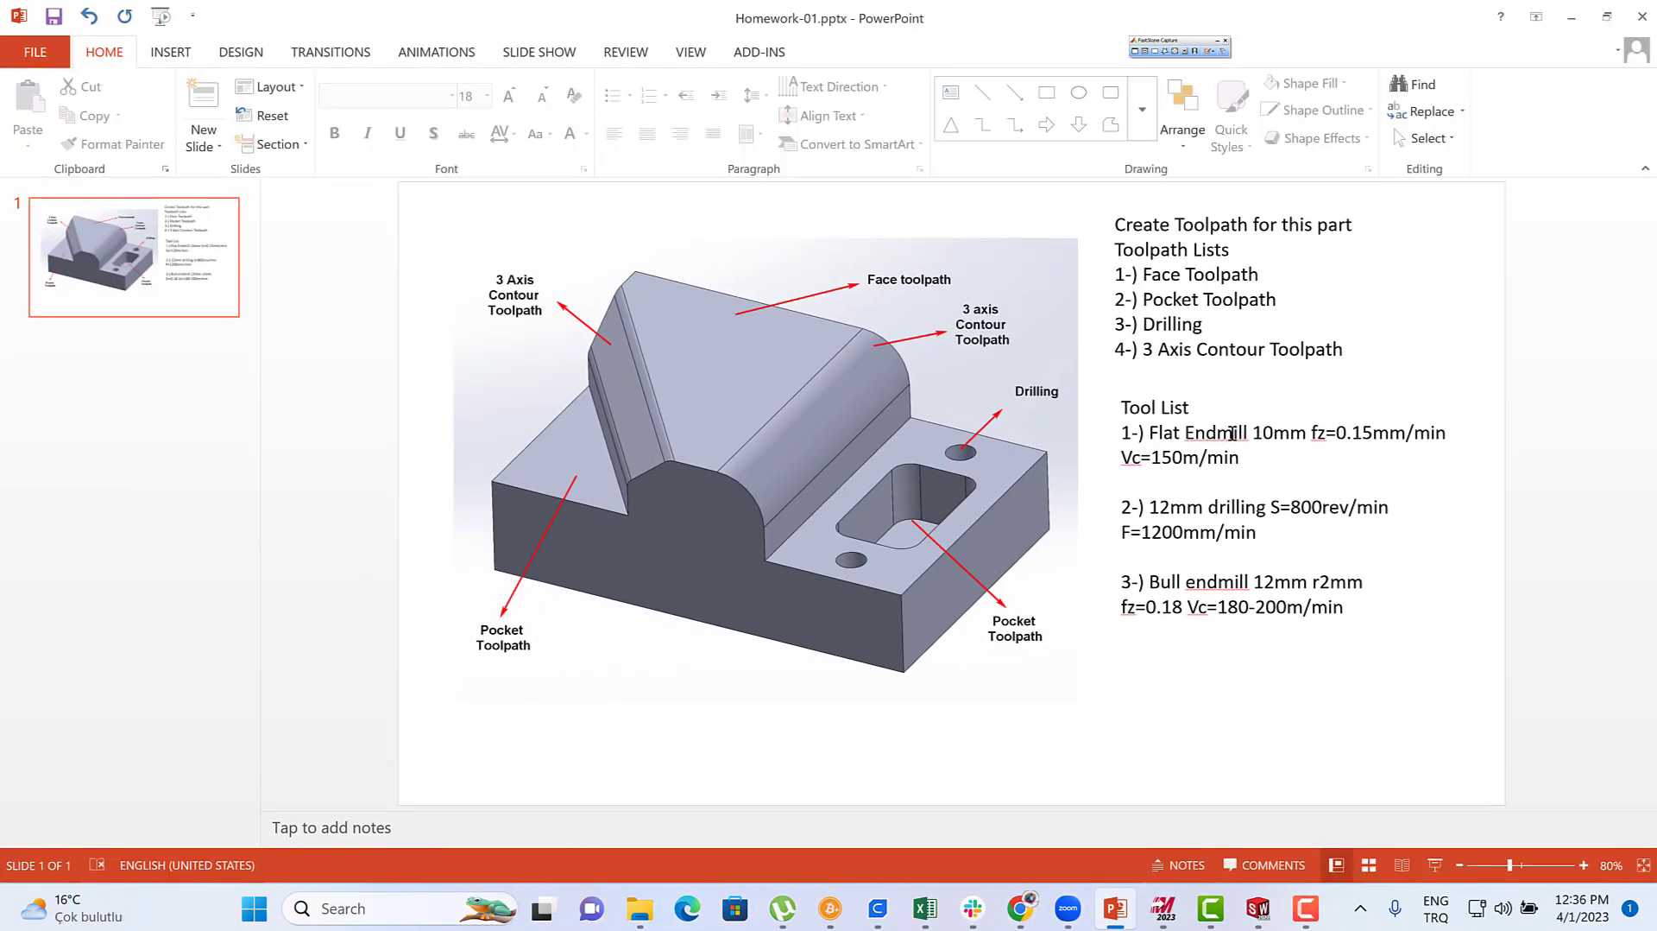
drag(1263, 282, 1116, 275)
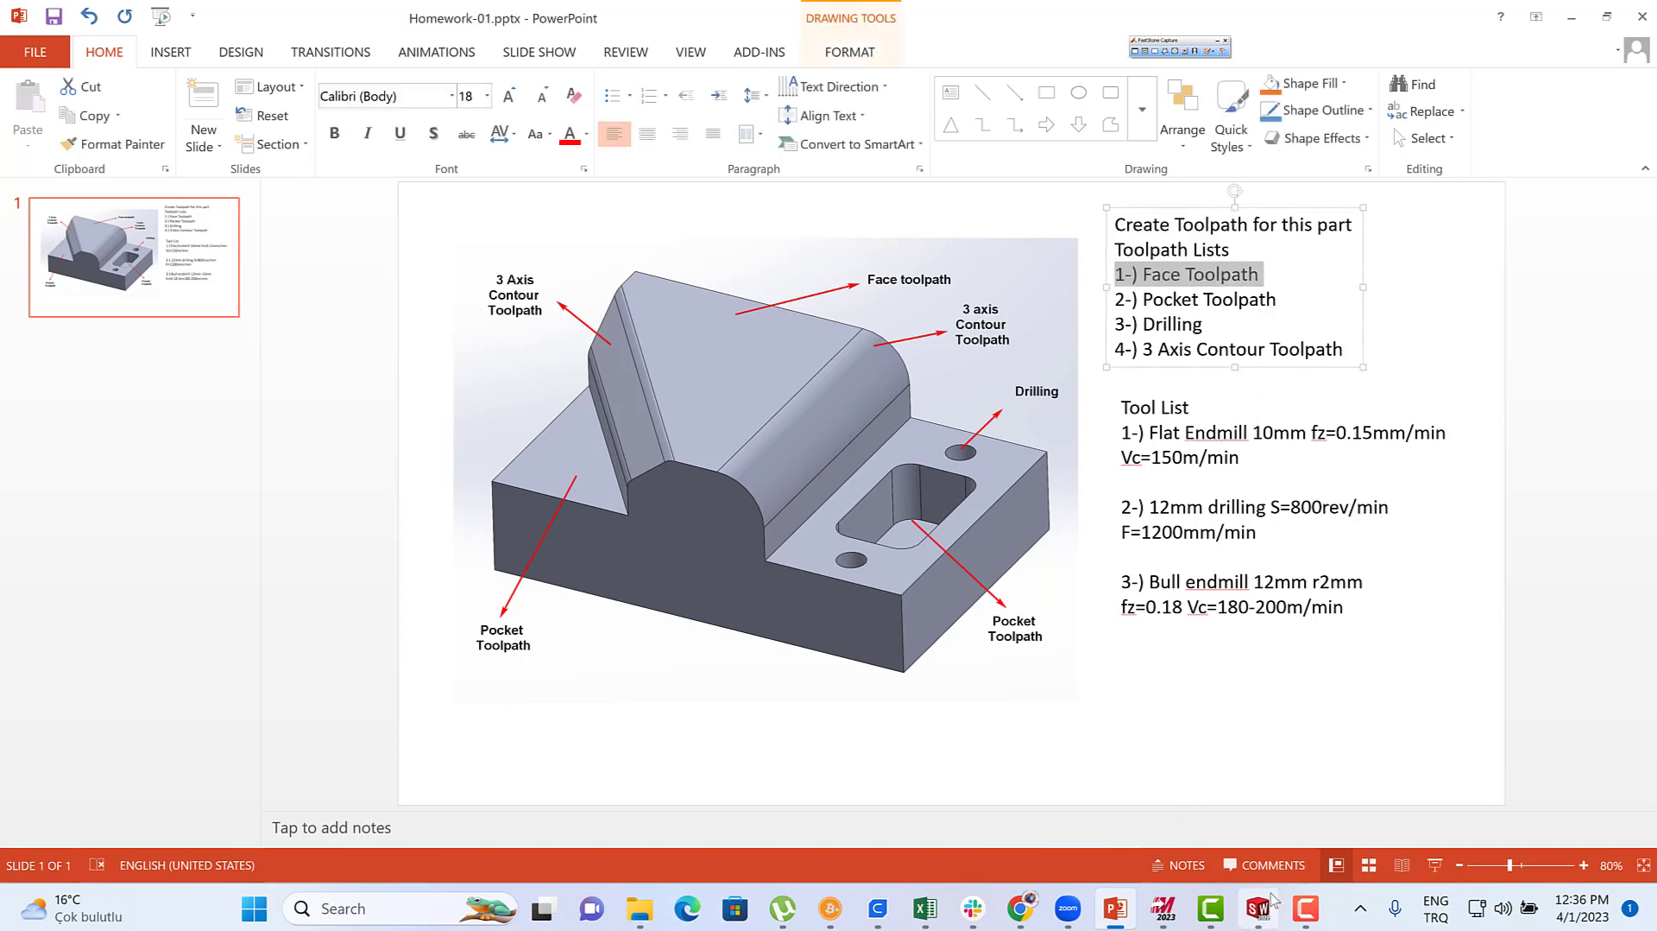
- Switch back to Mastercam and add a Face toolpath chained around the bounding box's top rectangle
click(1156, 916)
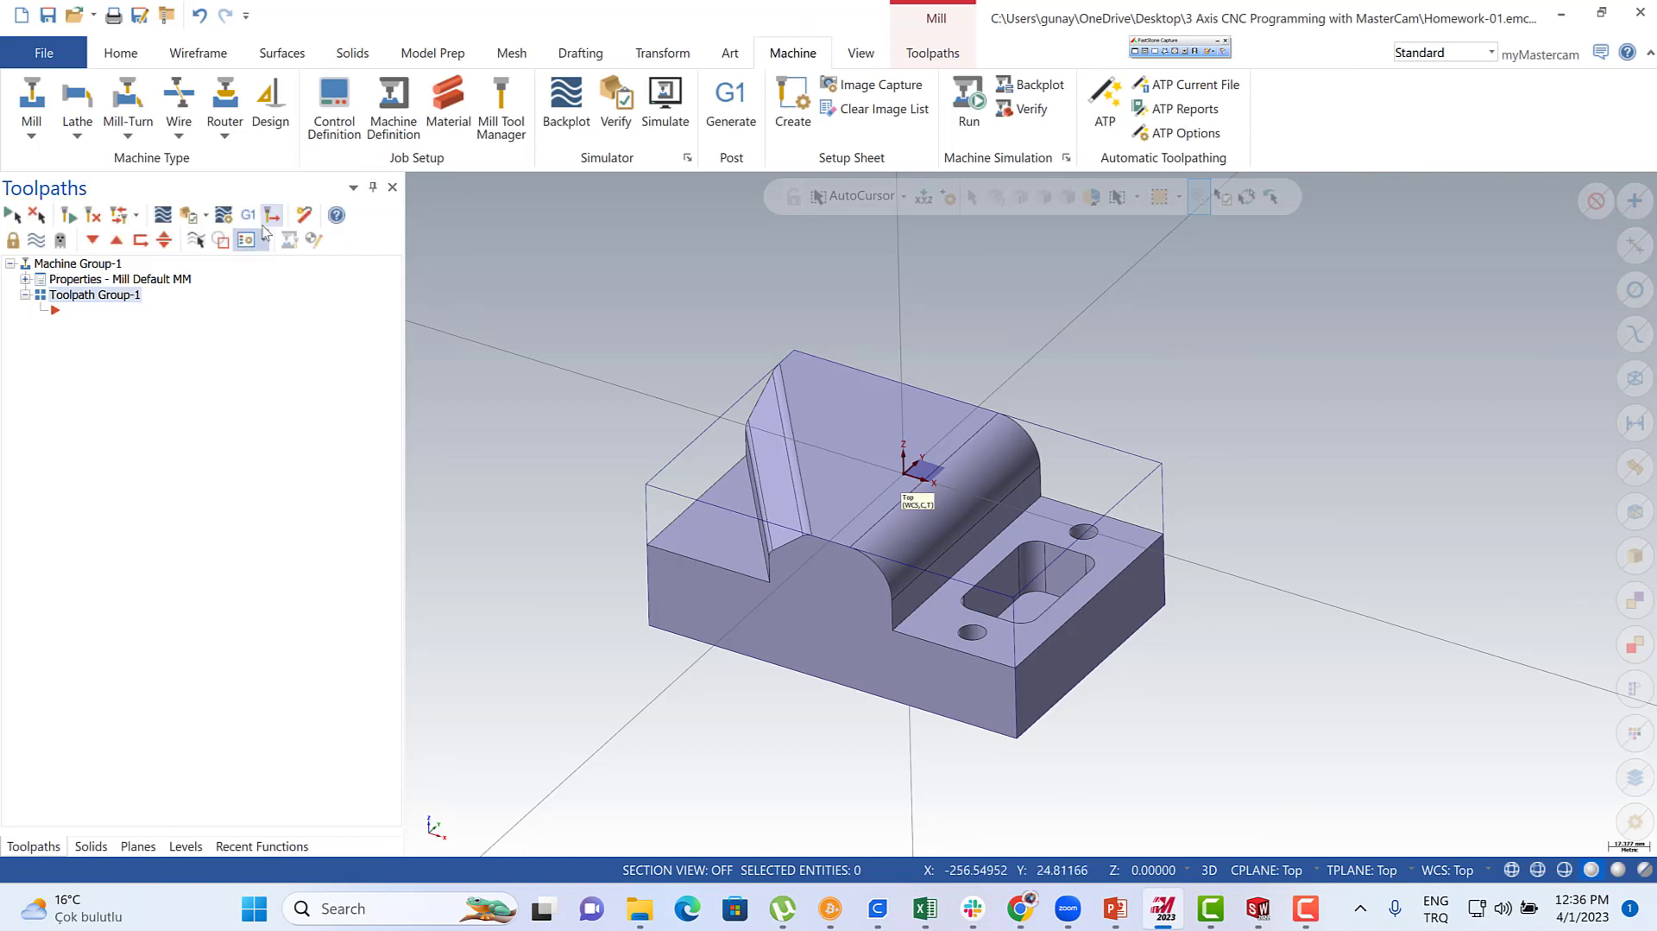
right_click(76, 317)
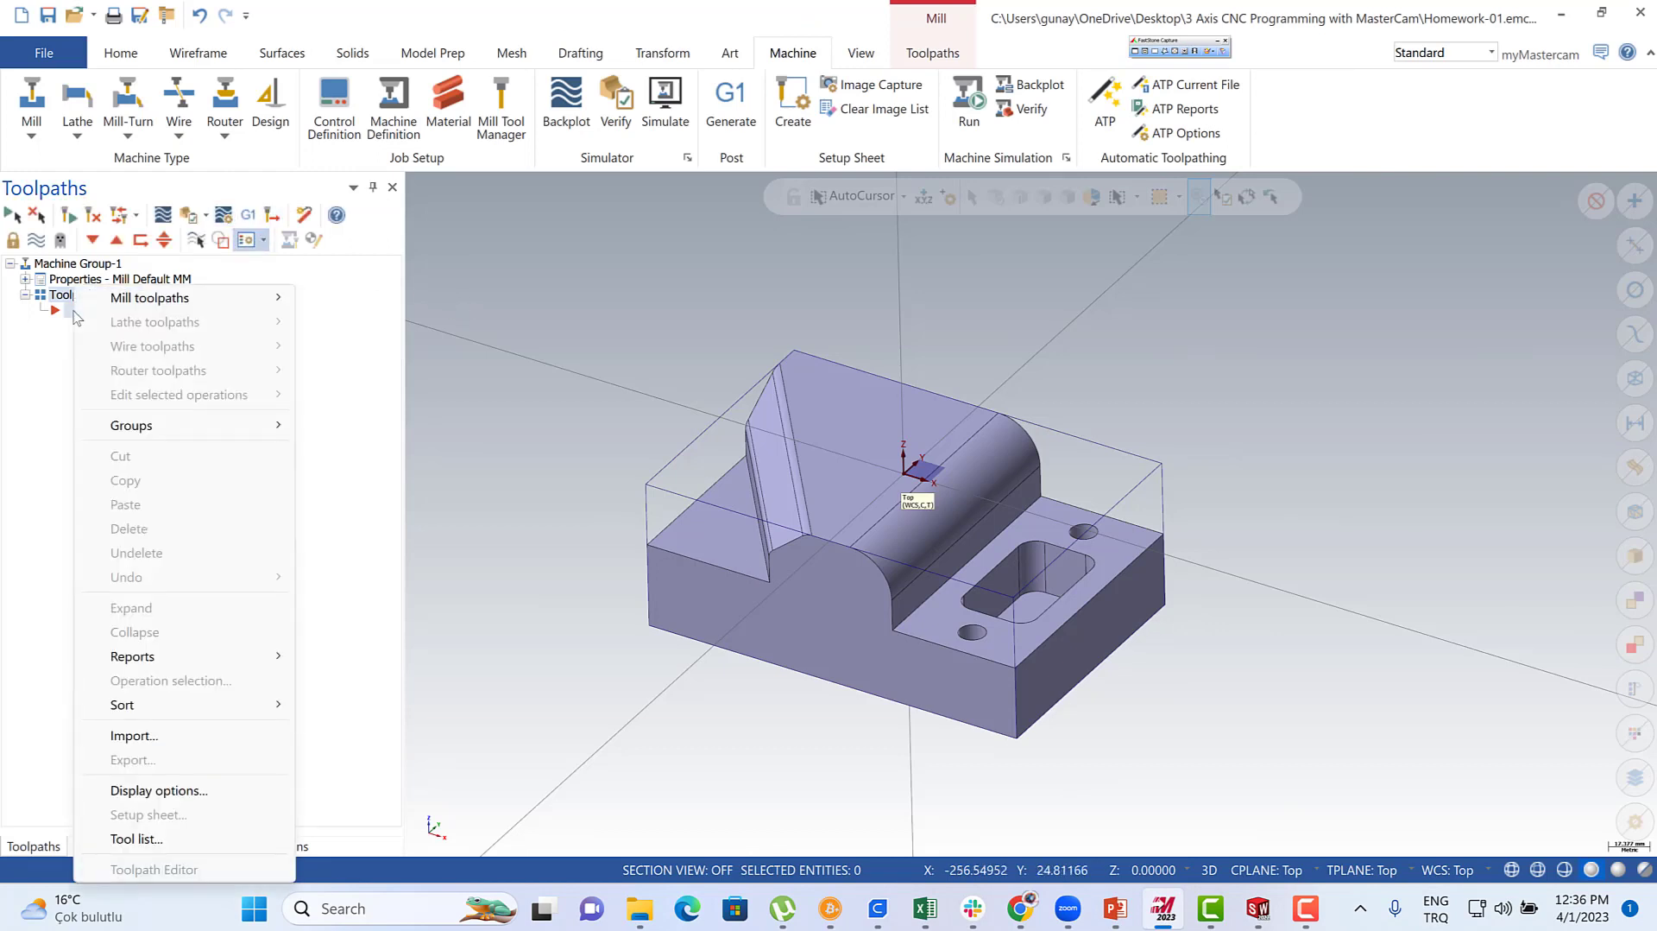
mouse_move(200, 296)
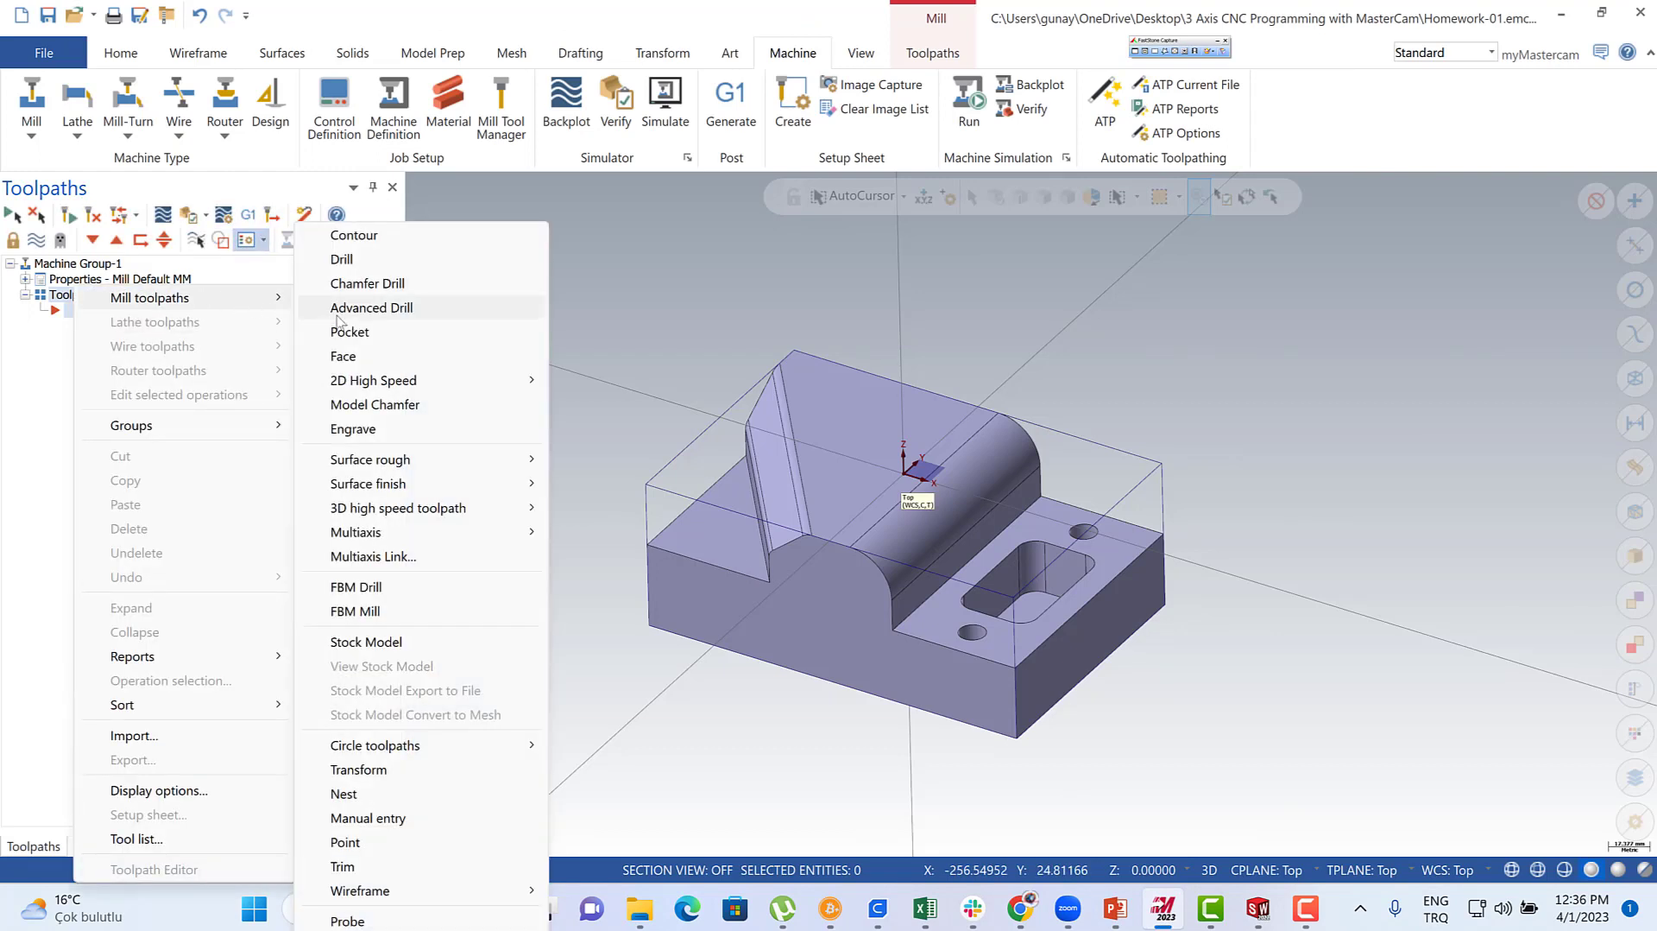
click(390, 354)
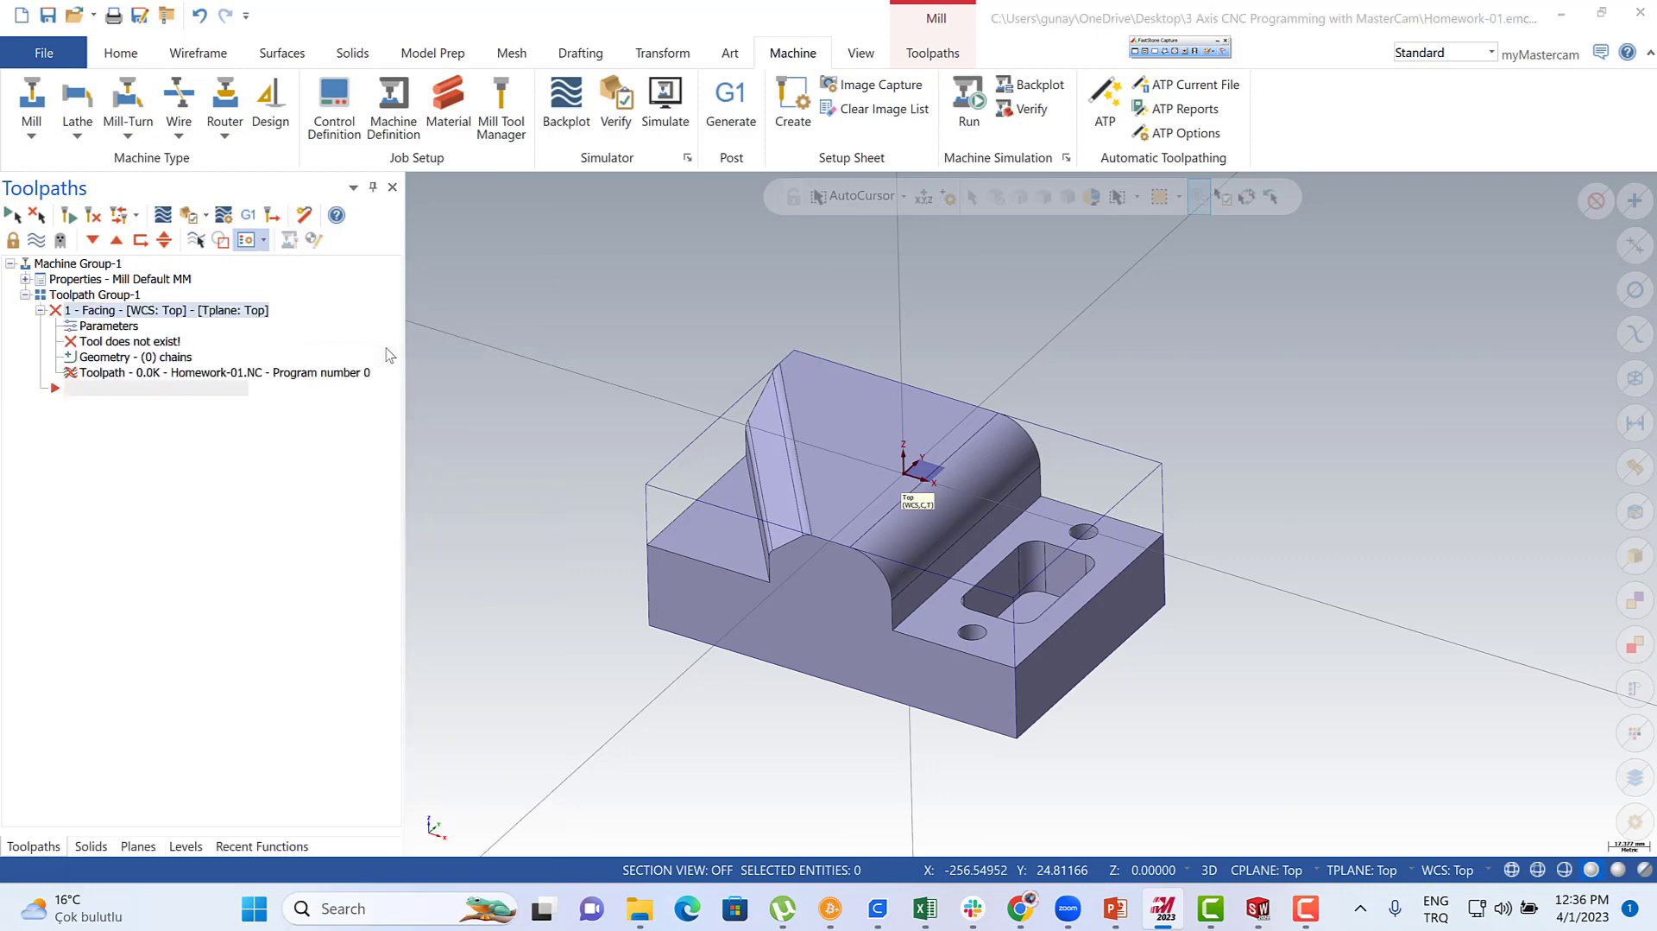
click(672, 491)
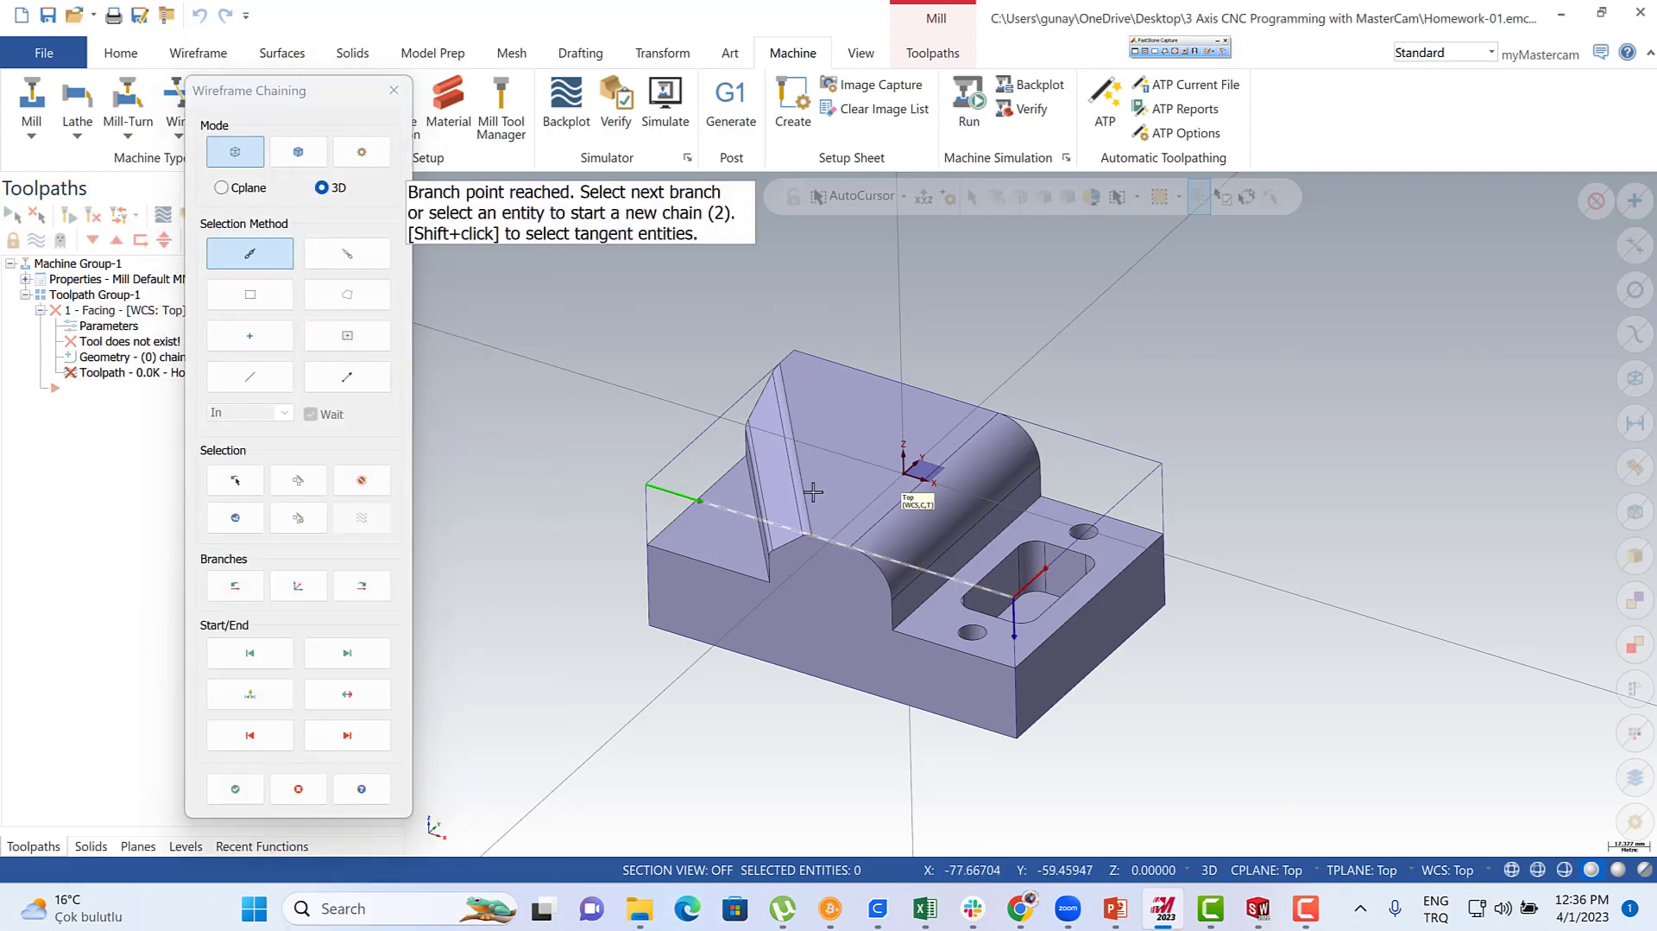
click(1128, 454)
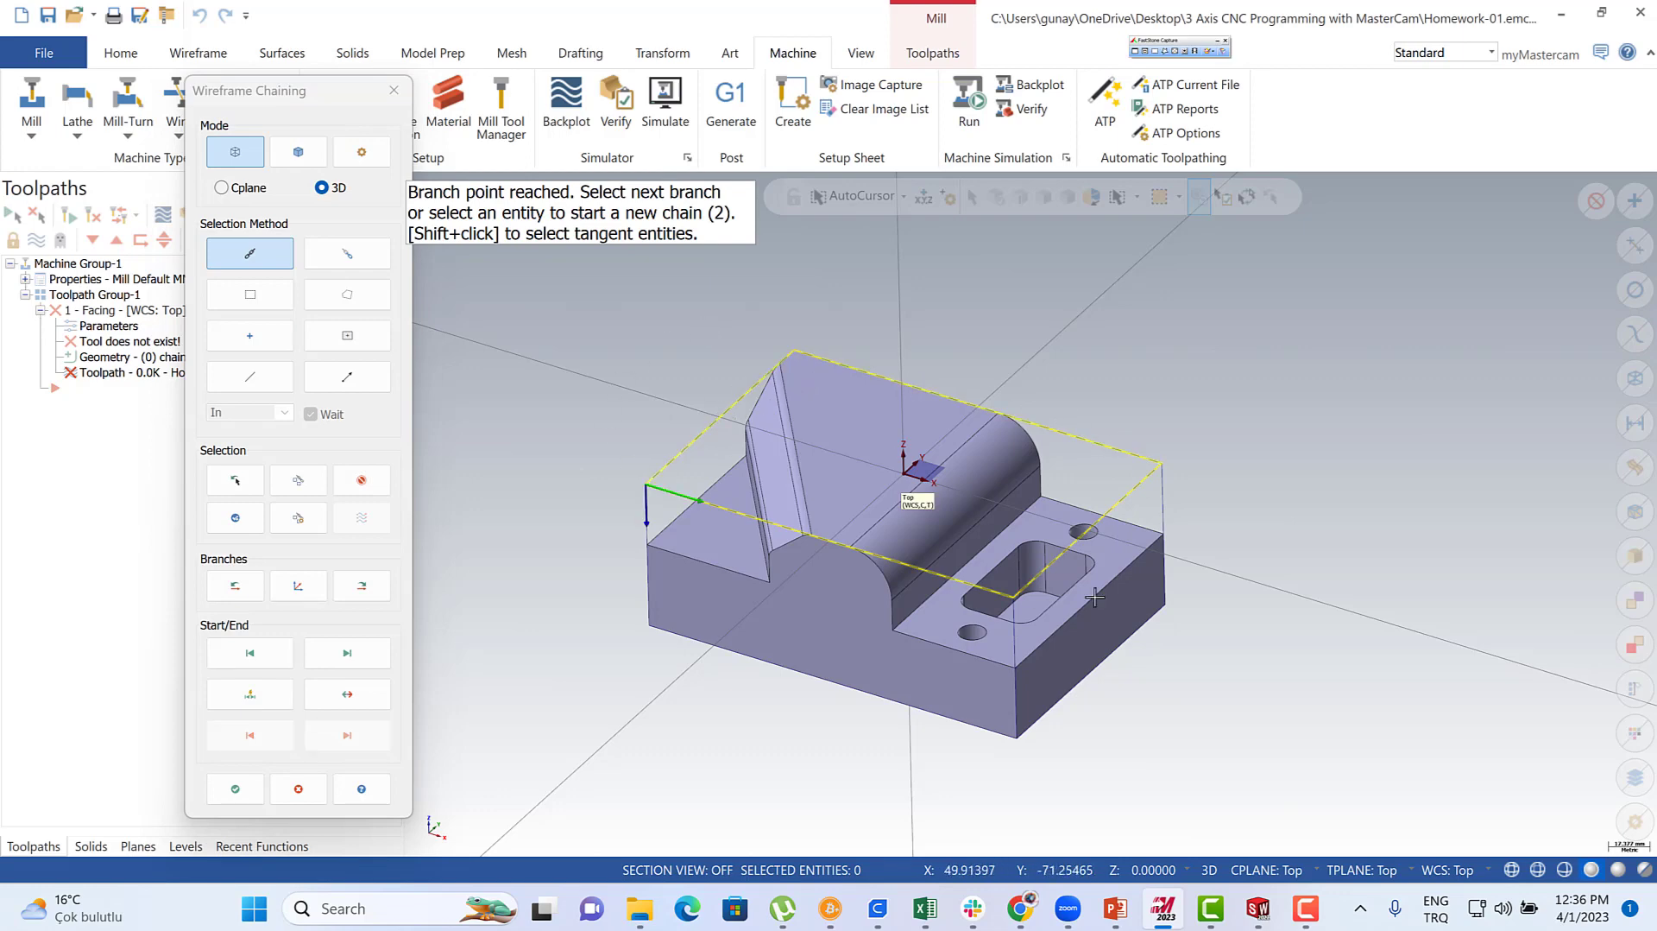
click(235, 788)
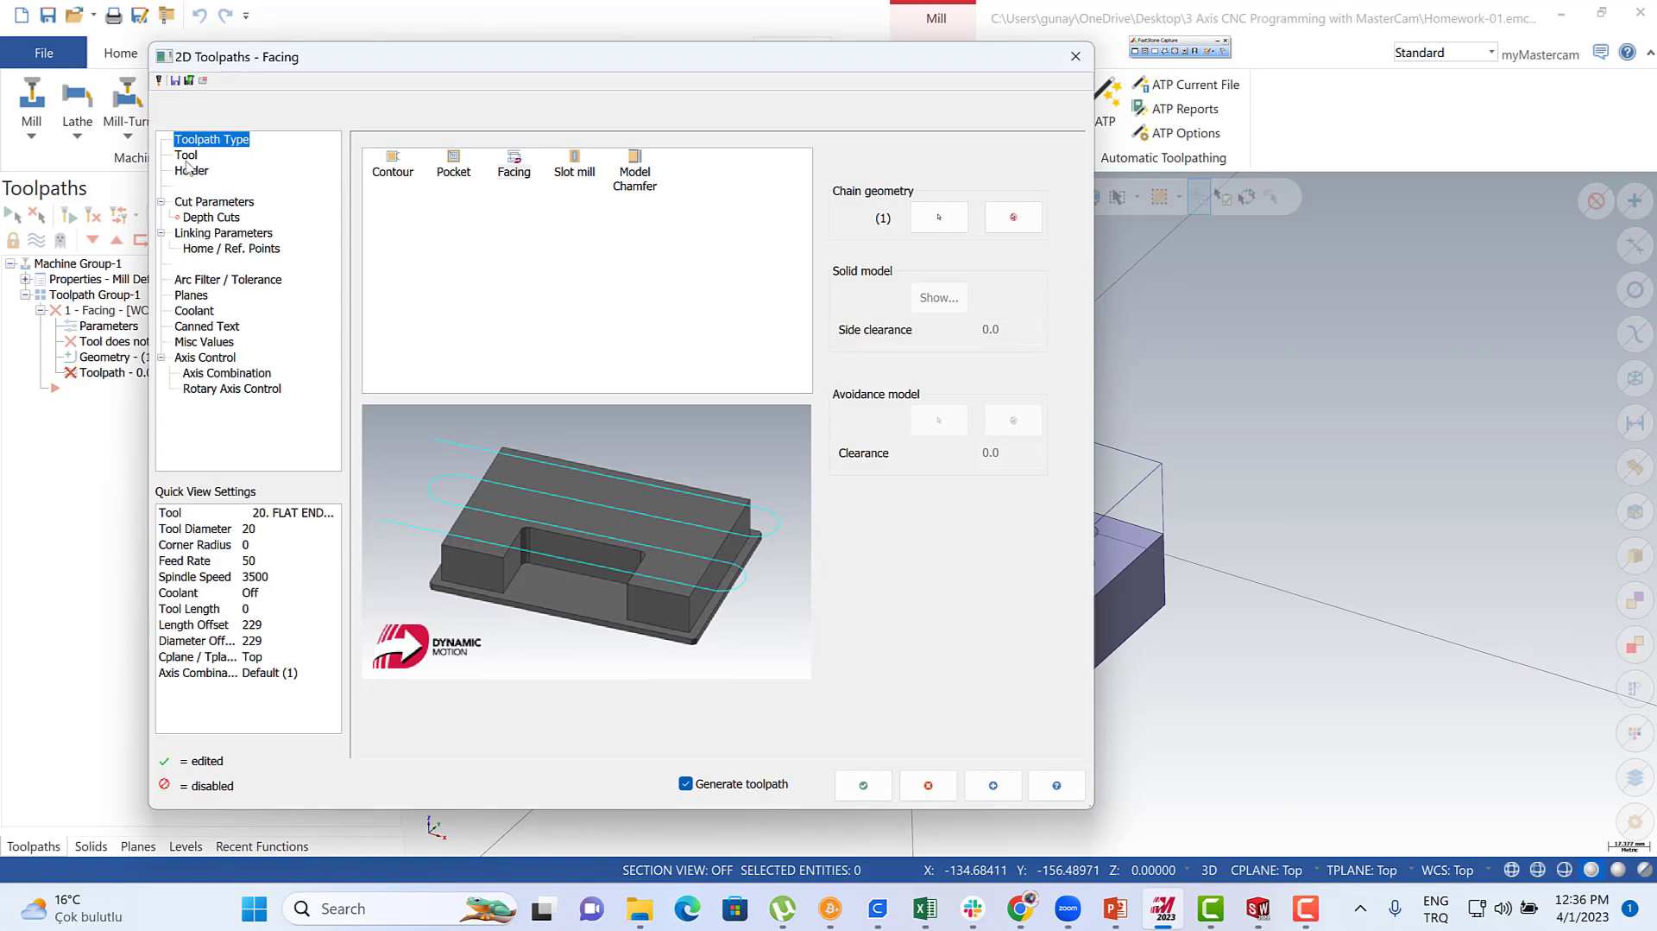
- Create a 10 mm flat endmill as tool 1 for the facing toolpath and set its feed per tooth to 0.15
click(187, 160)
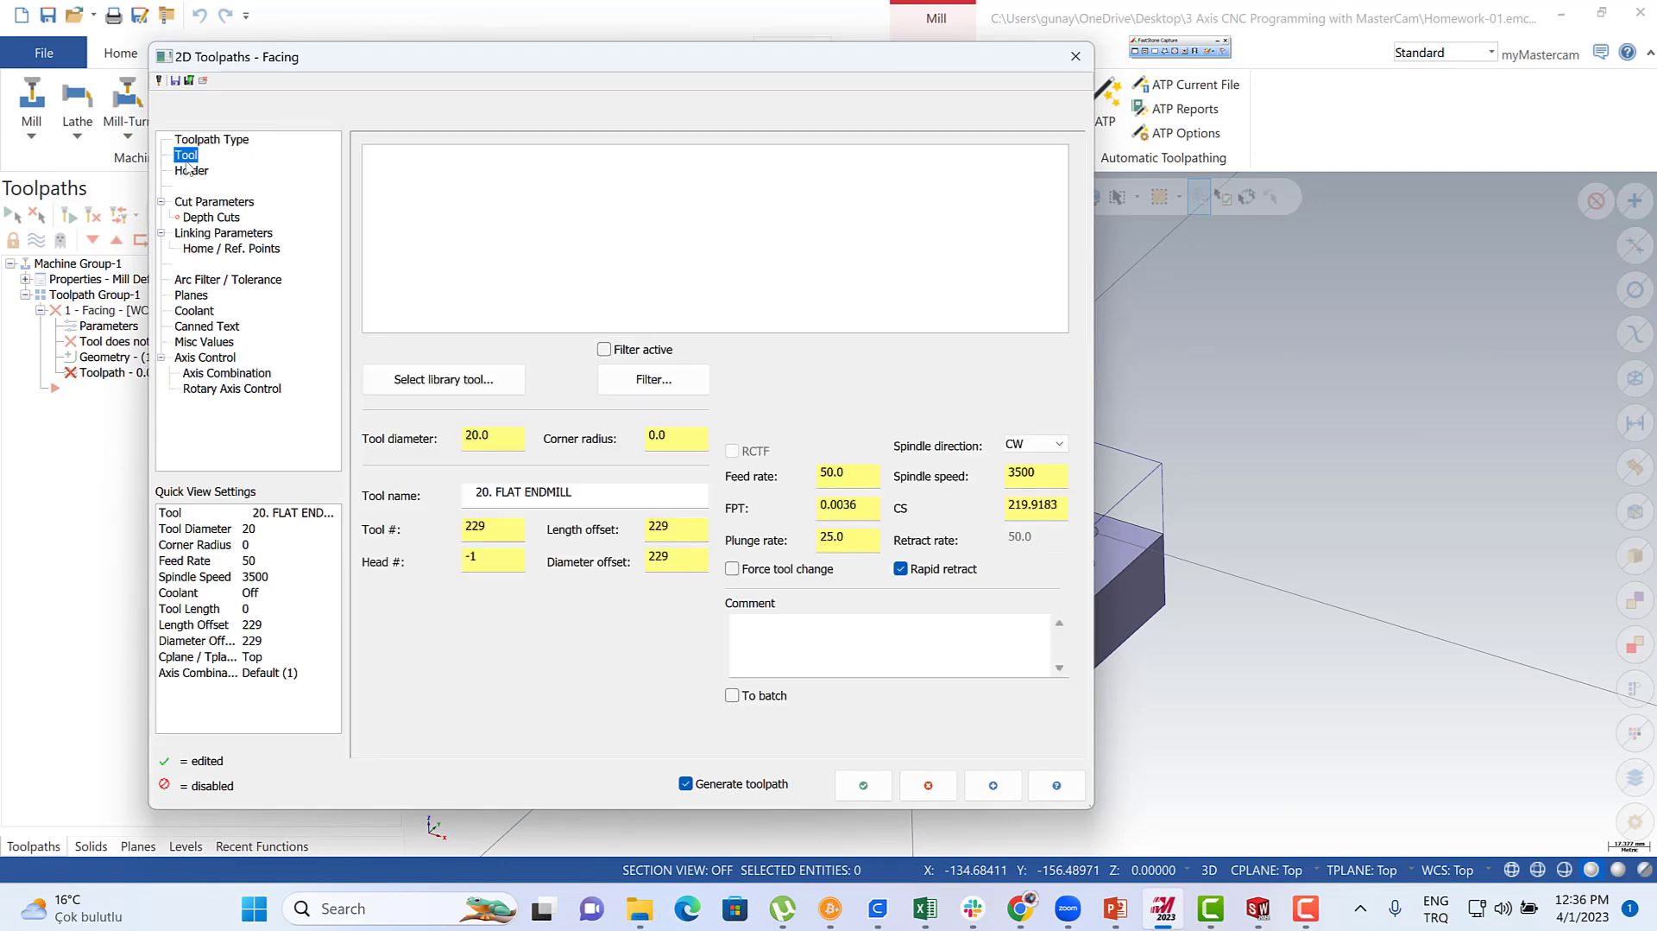
right_click(398, 201)
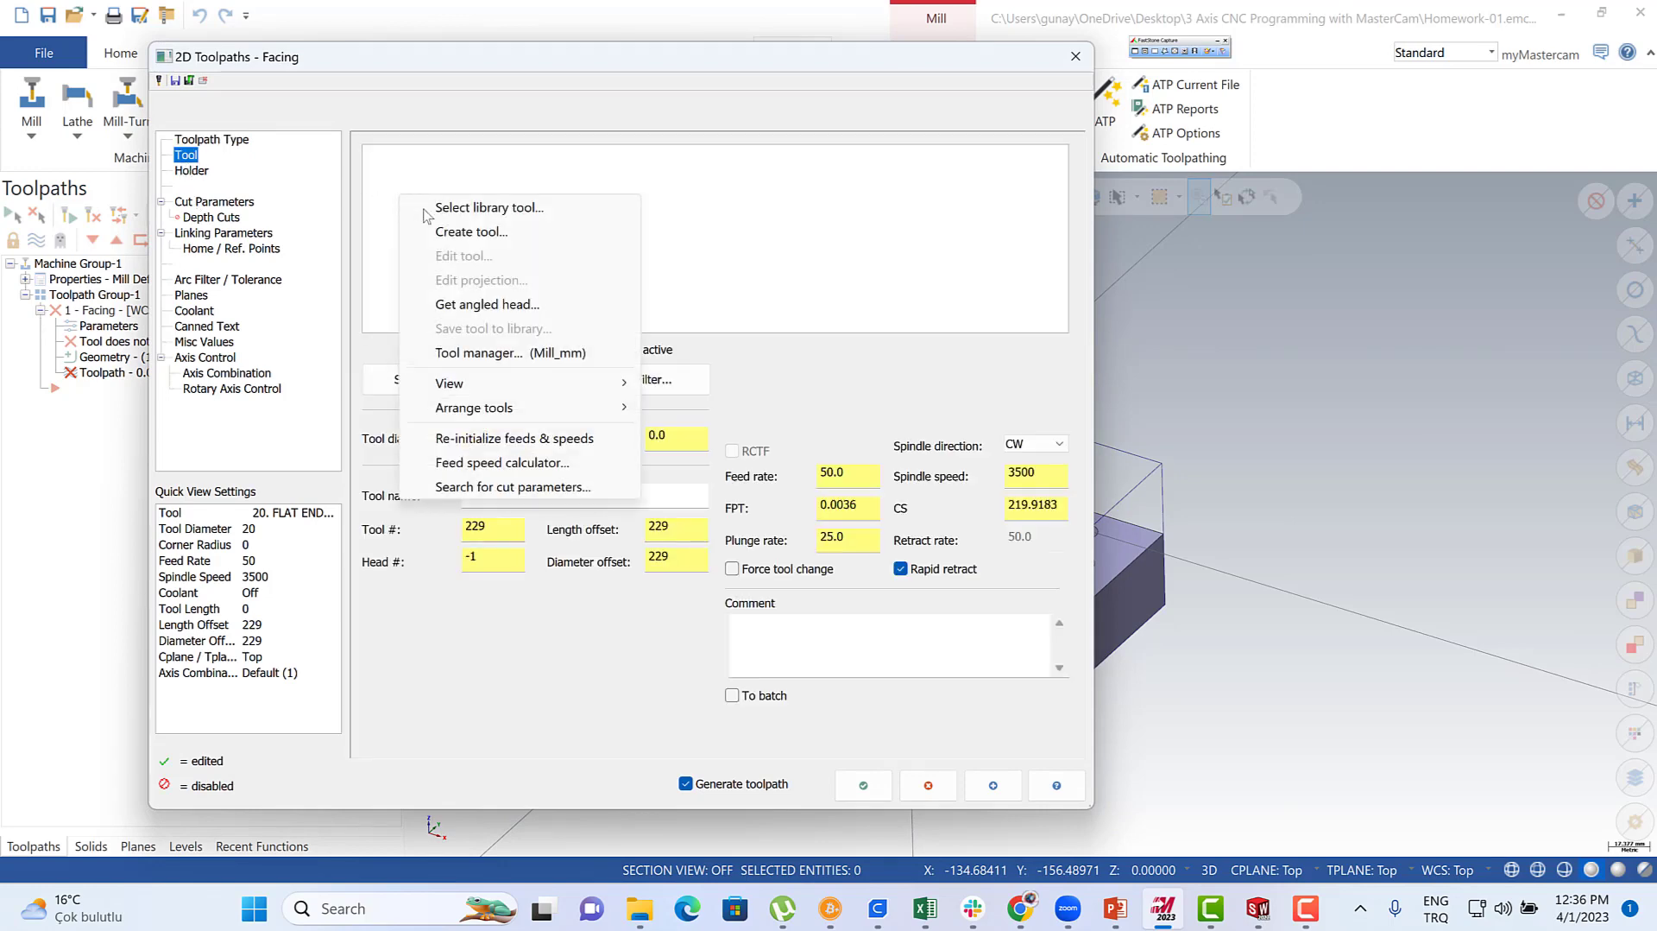
click(460, 232)
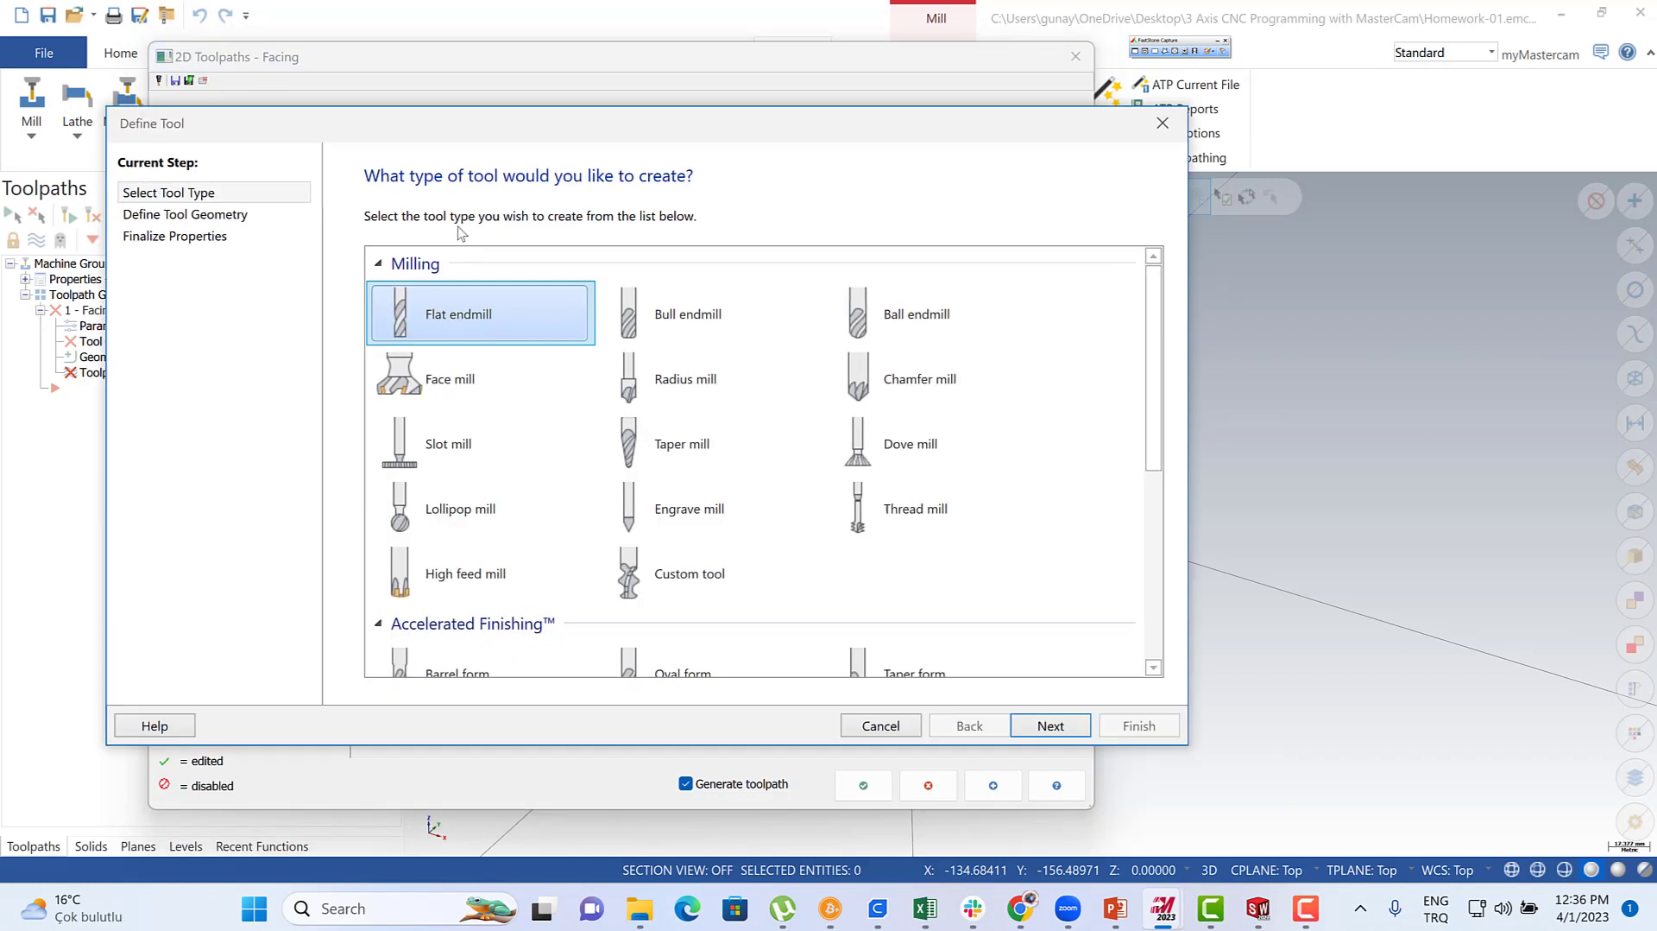
click(1069, 729)
click(1050, 725)
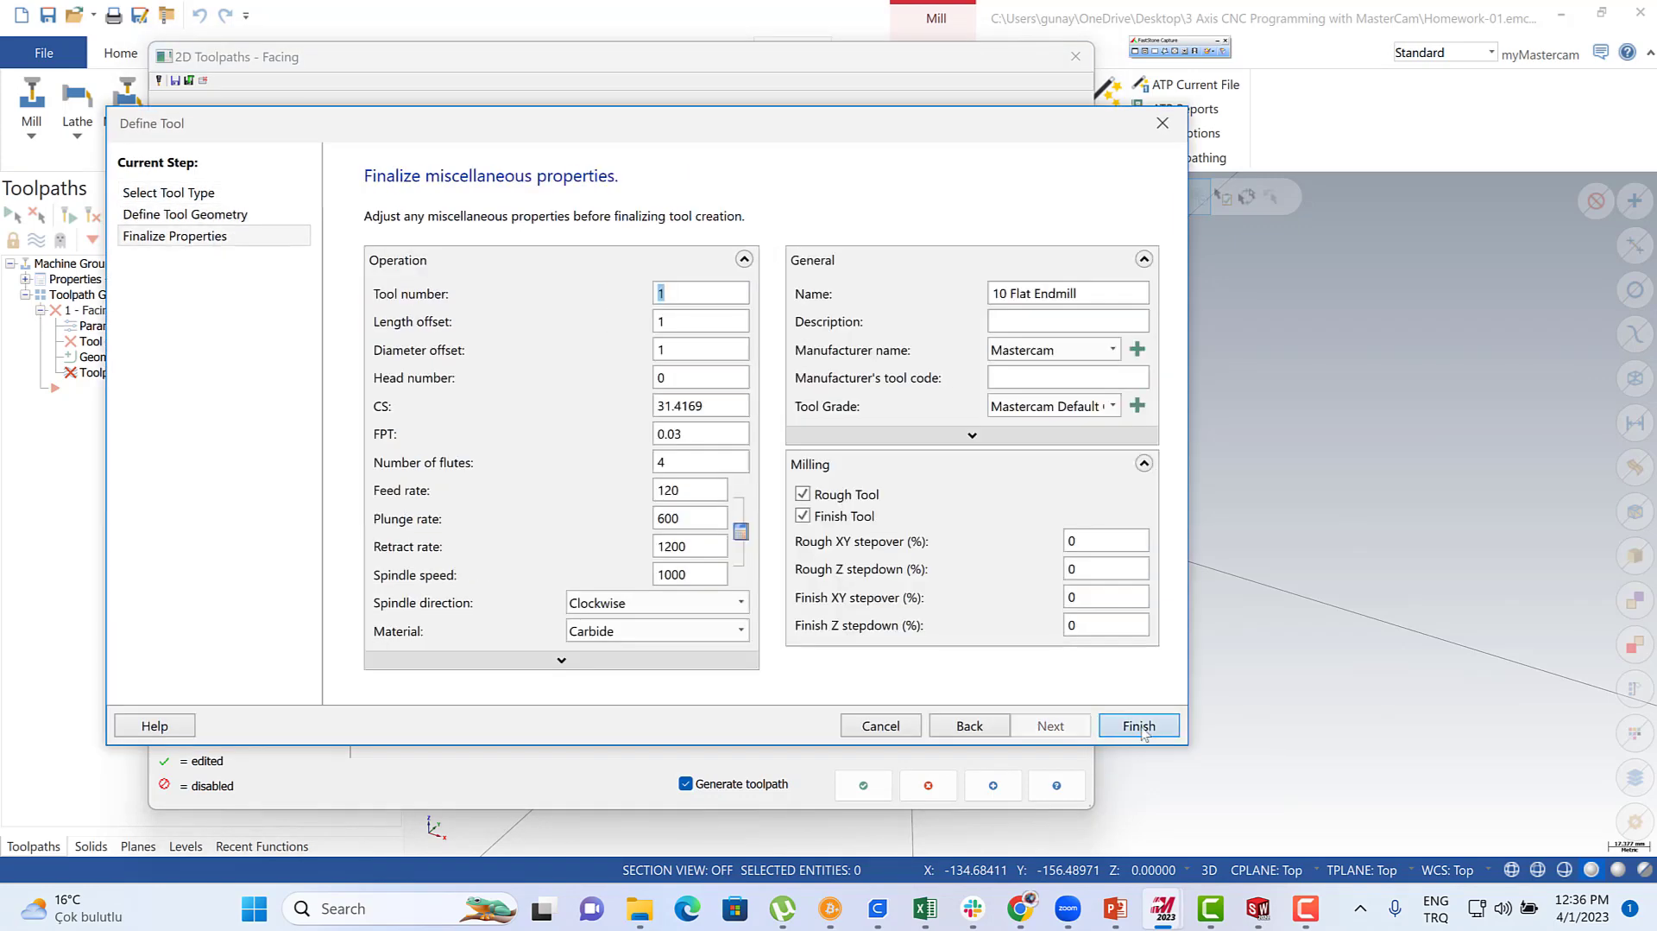
click(1144, 729)
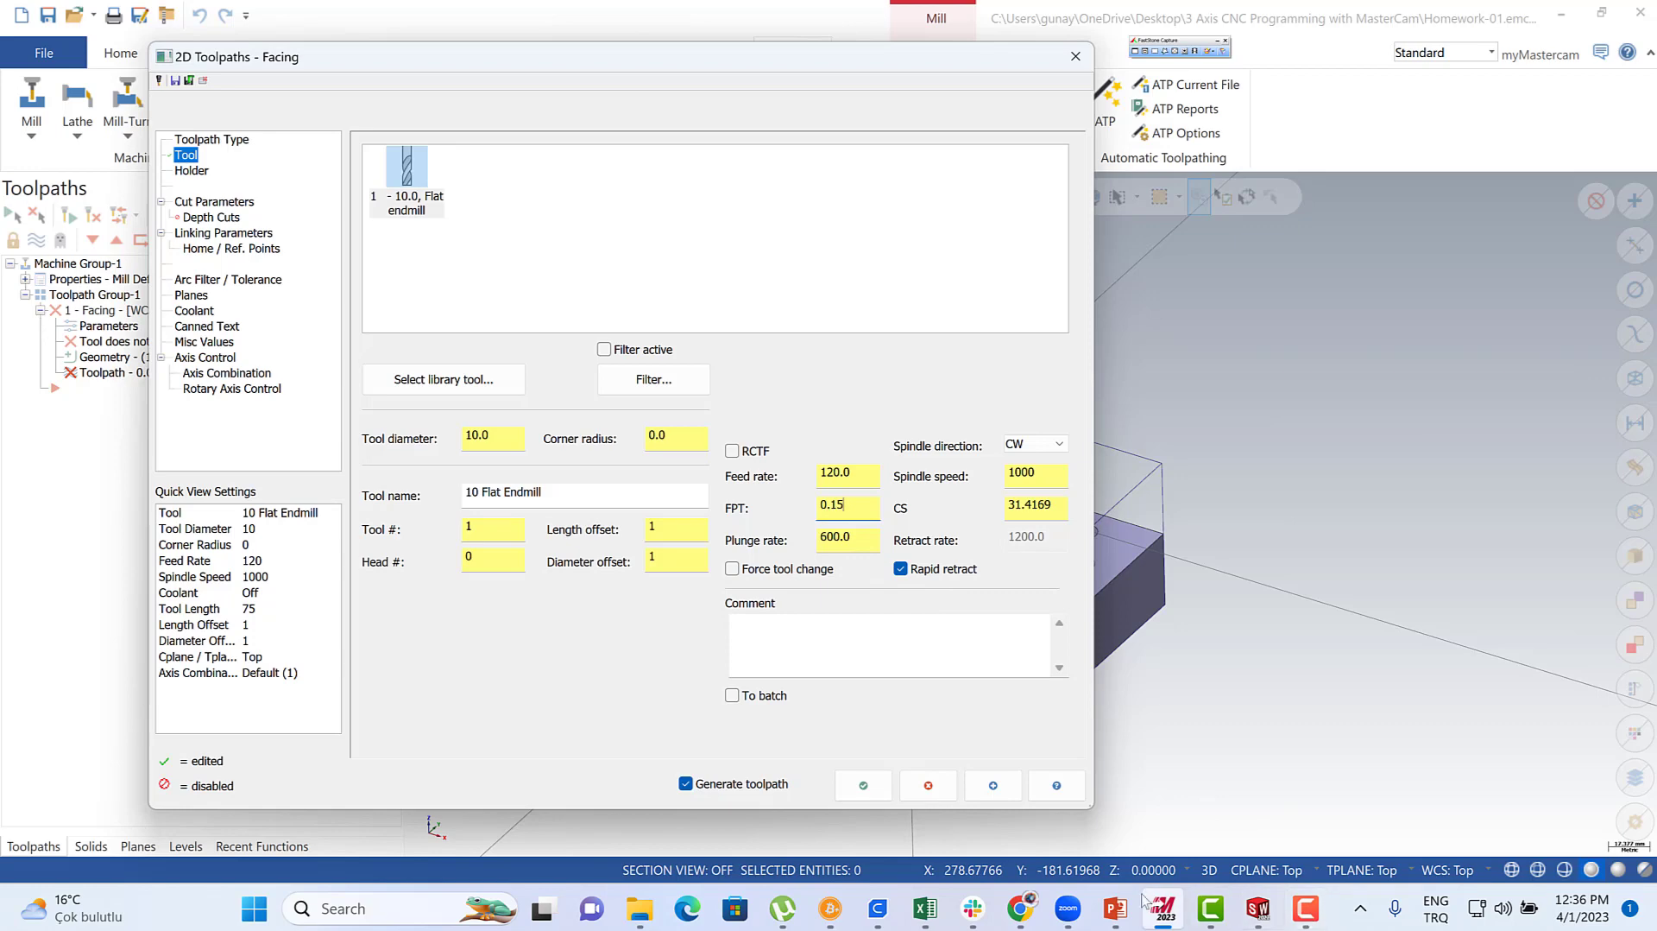
- Switch to the PowerPoint slide and check the fz value listed for the 10 mm flat endmill
click(1114, 911)
click(1252, 436)
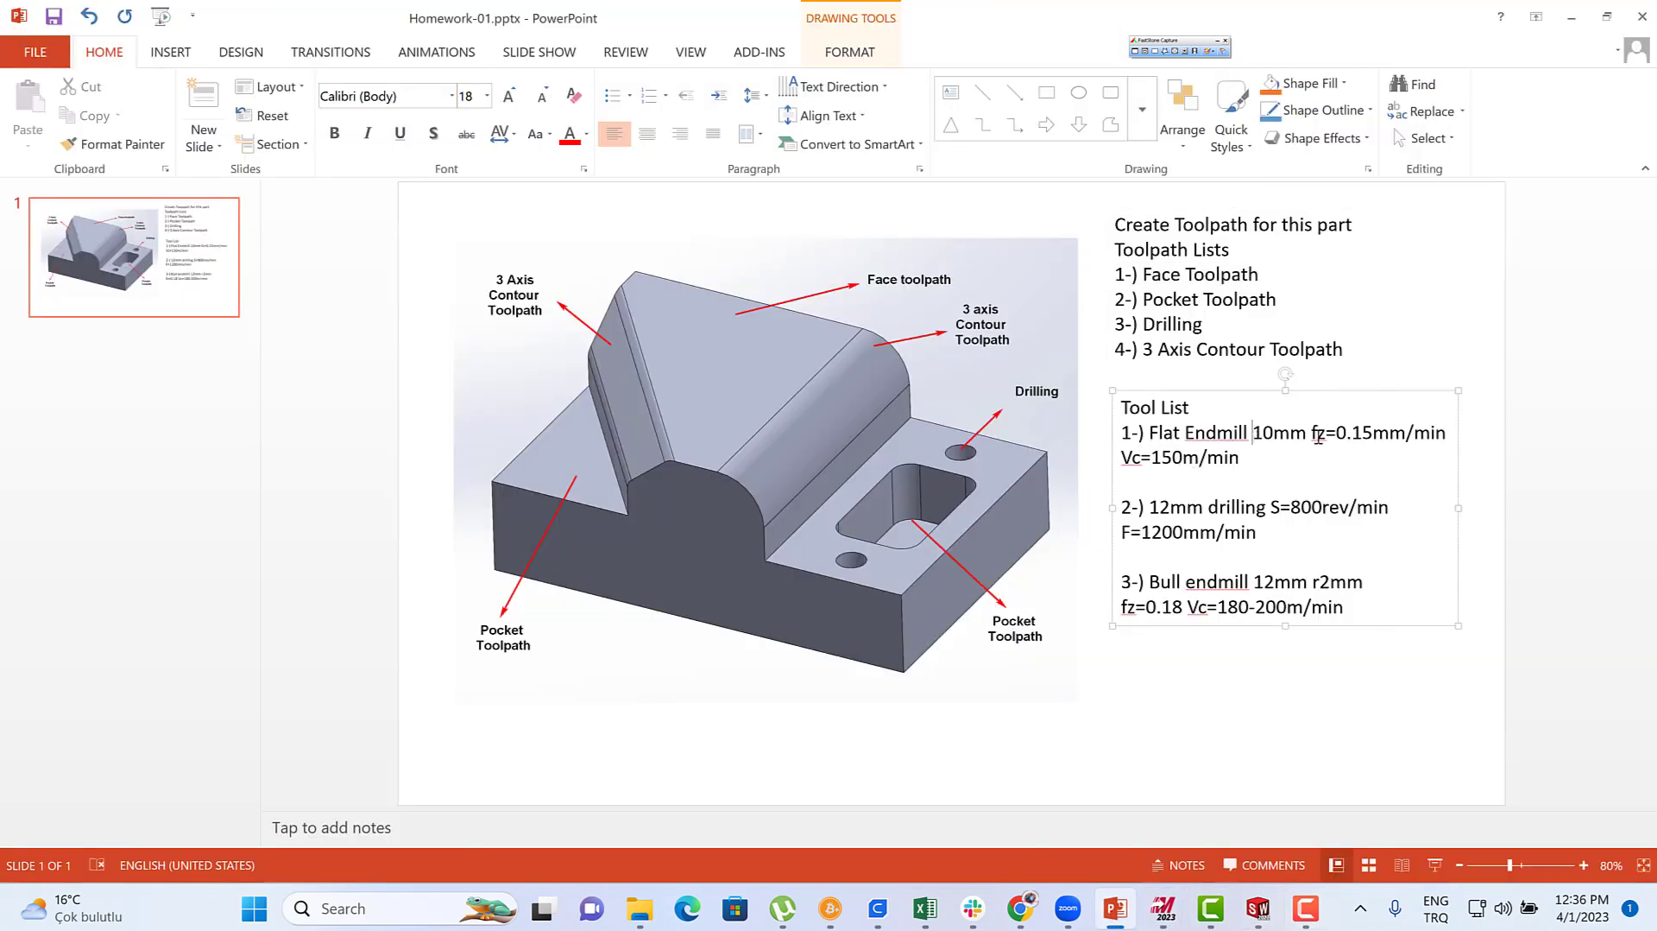
drag(1314, 432, 1368, 433)
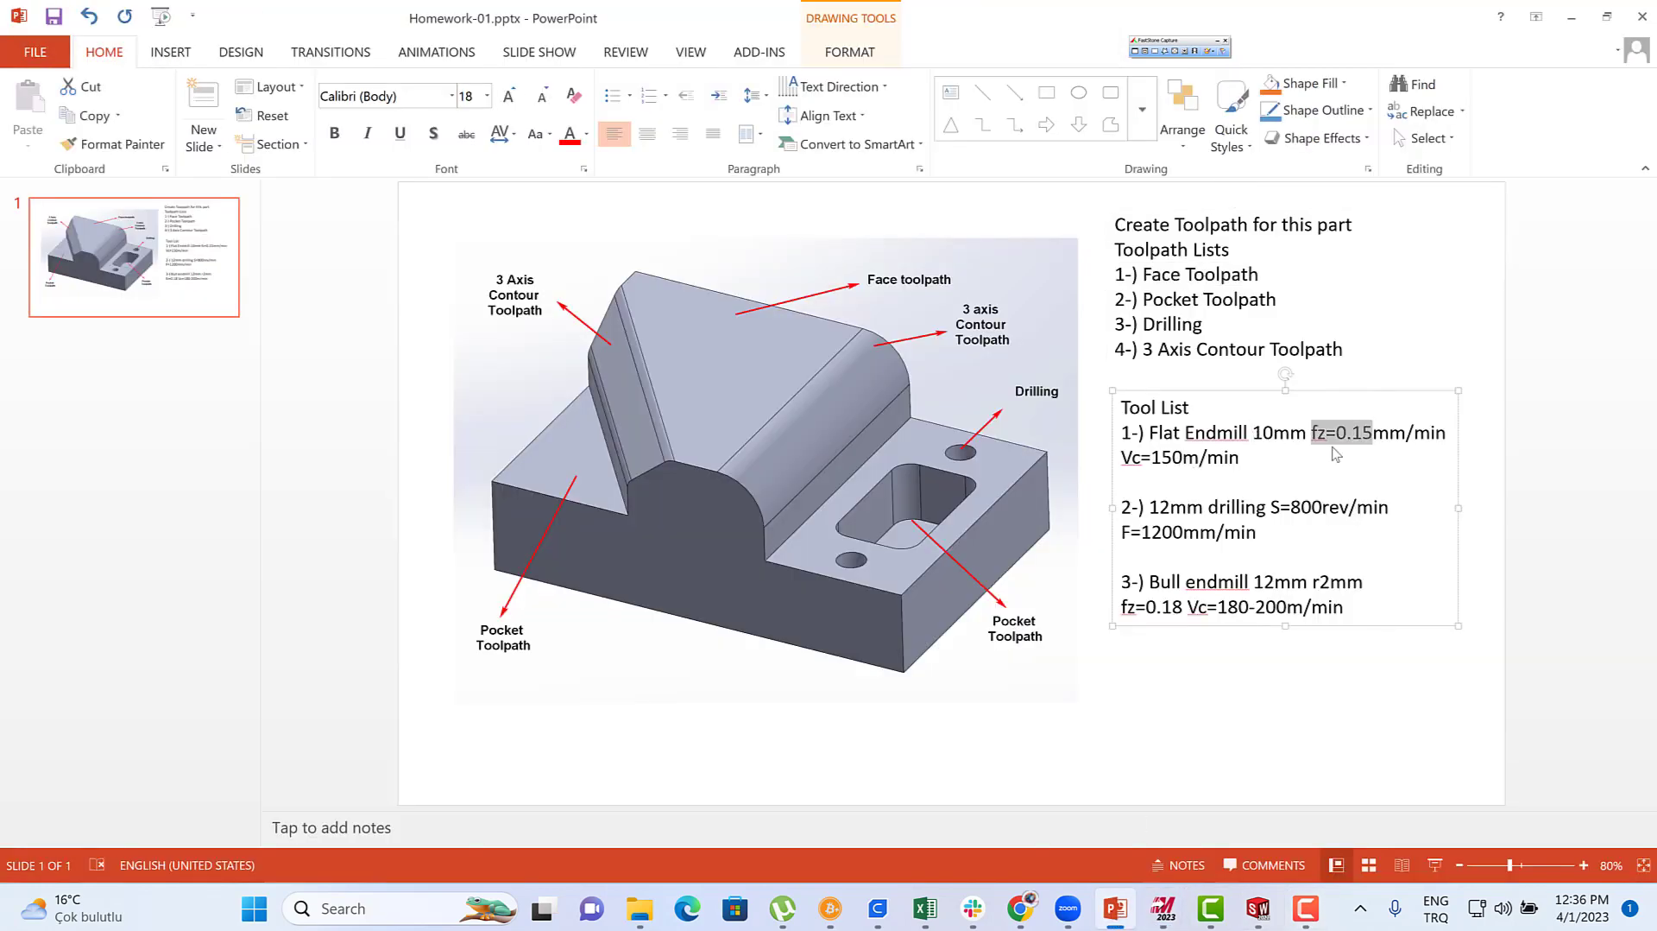
- Look up the 10 mm endmill's Vc on the slide, switch to Mastercam and set the facing tool's cutting speed to 150
drag(1243, 458, 1097, 449)
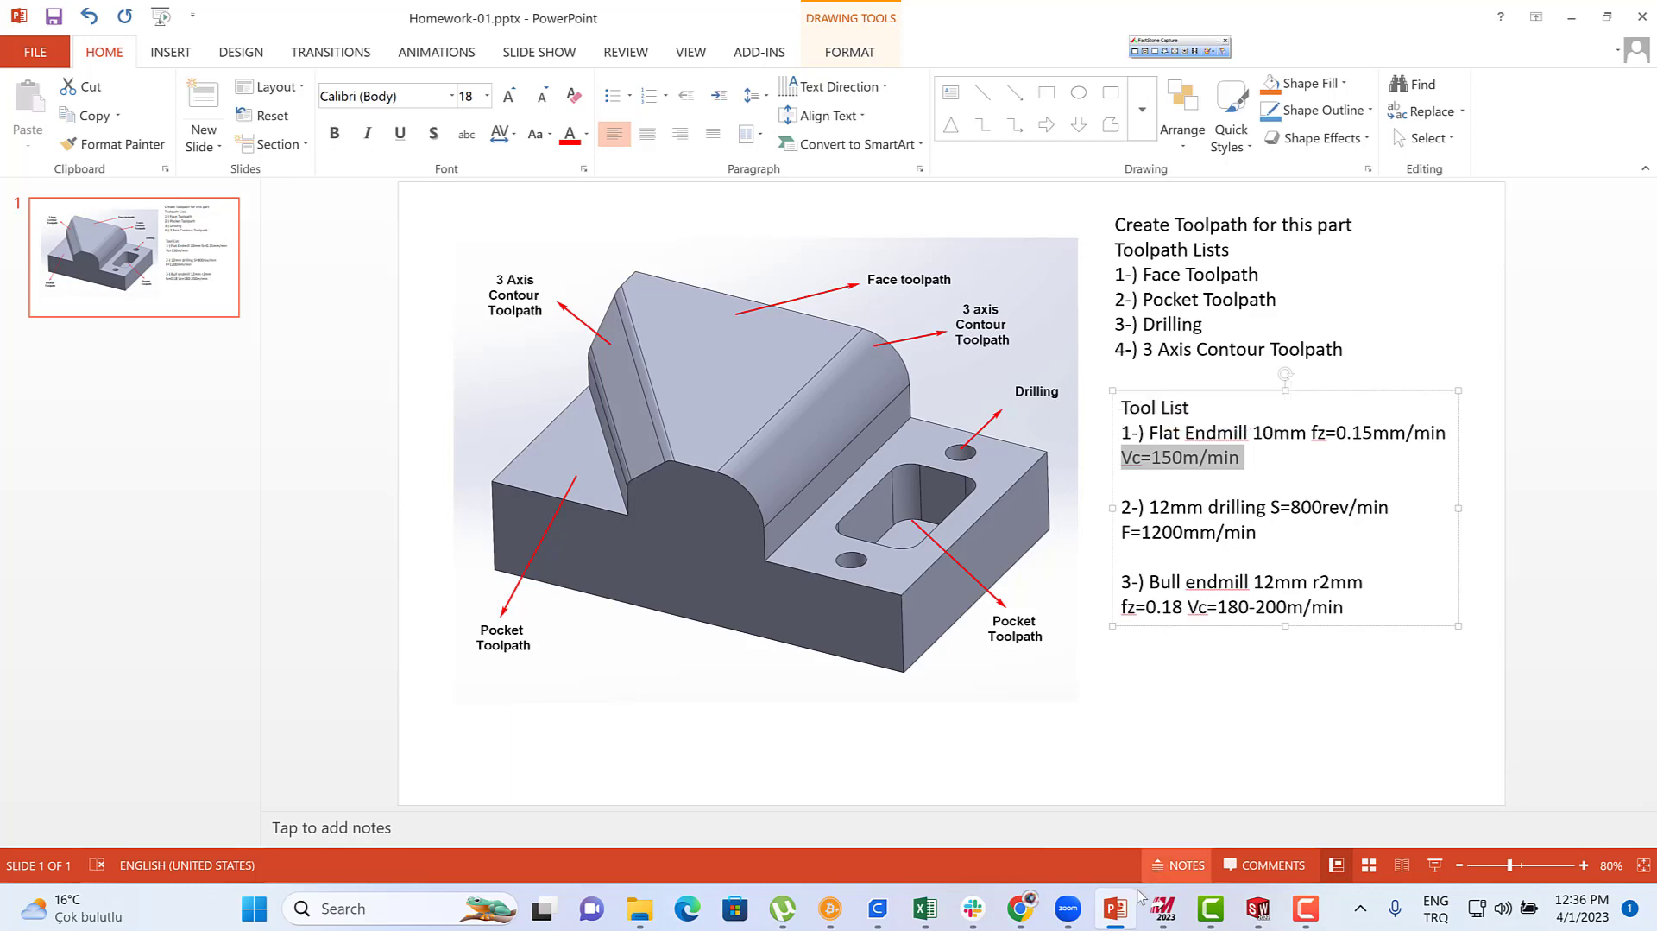
click(1163, 908)
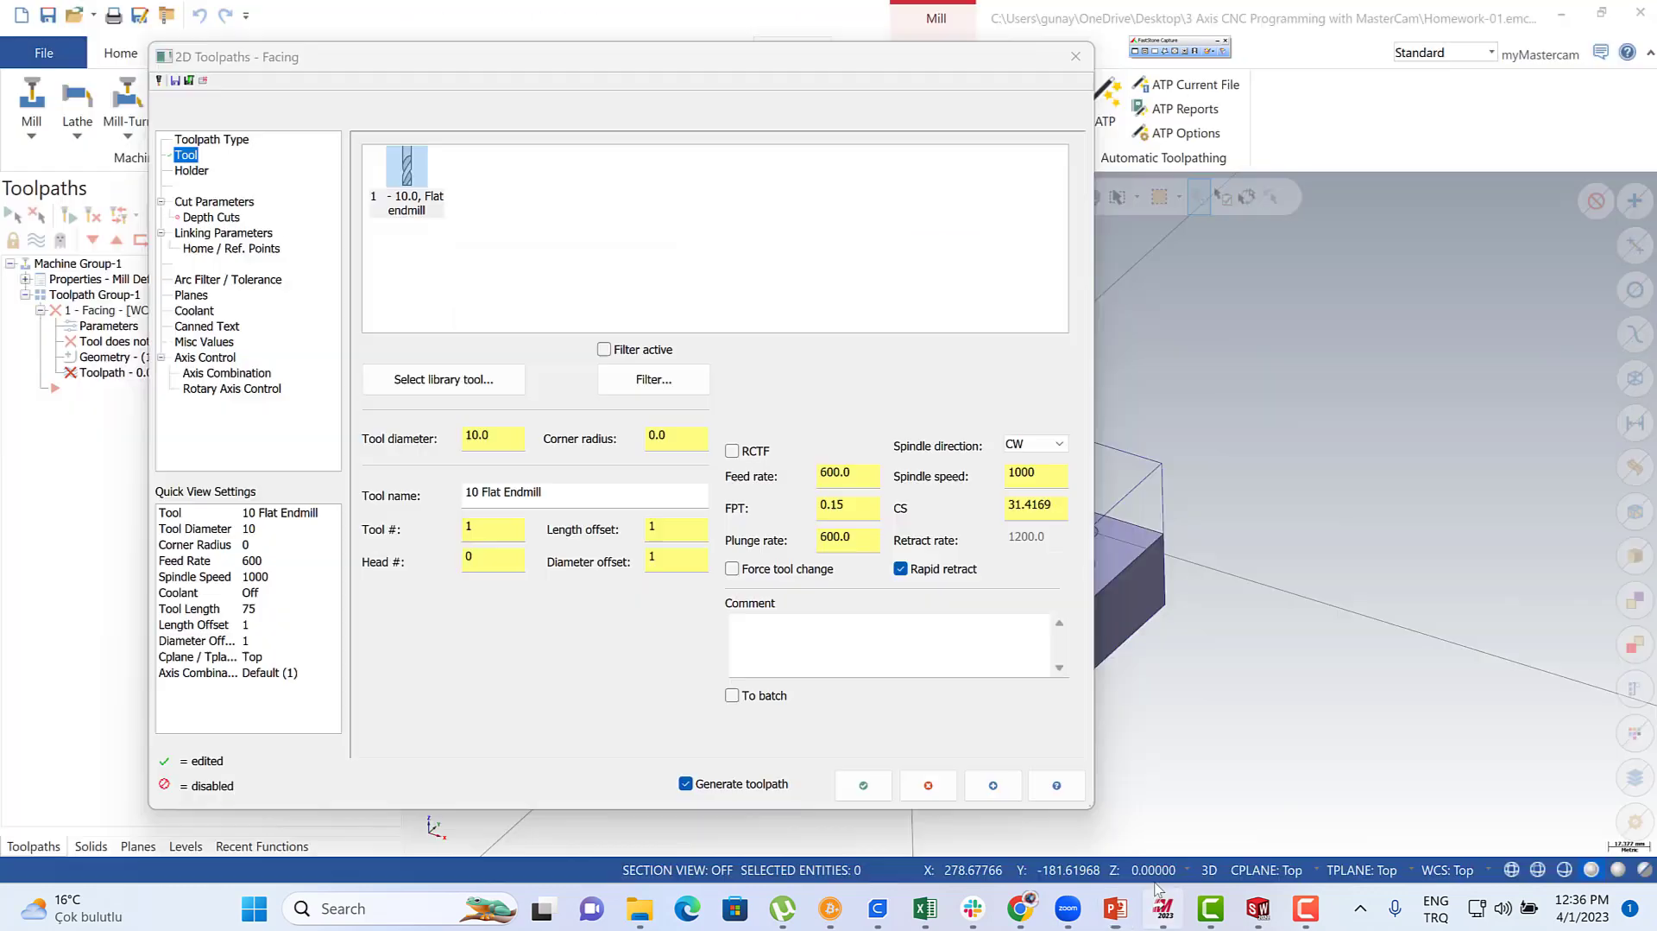
double_click(1058, 504)
text(15)
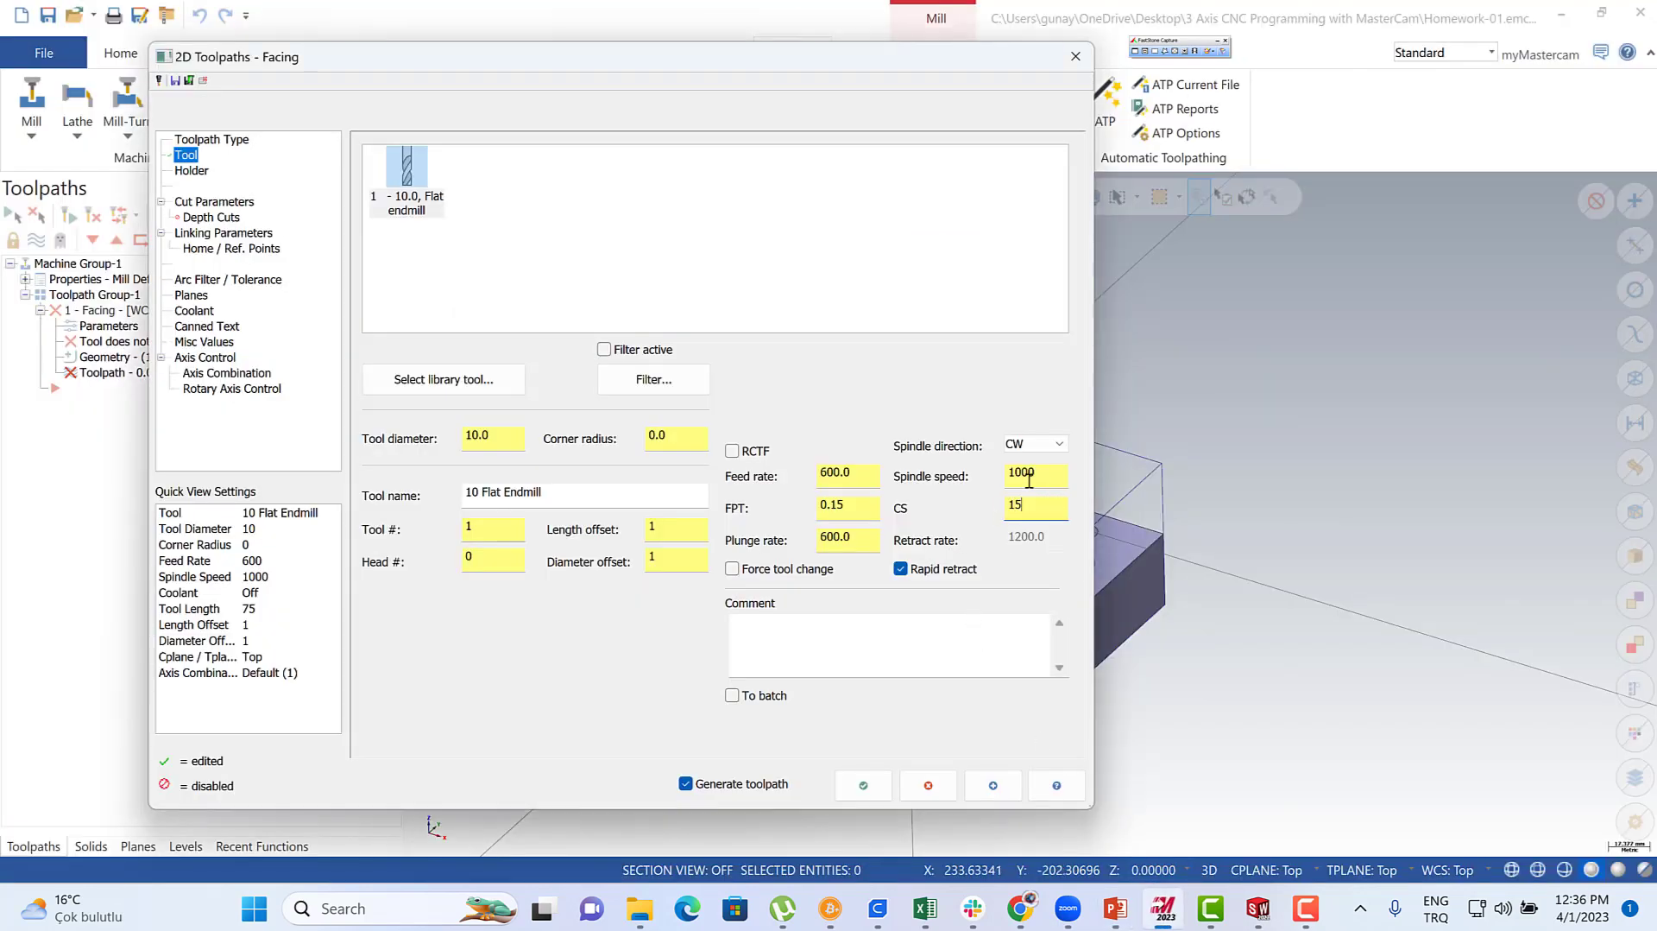
text(0)
click(1029, 480)
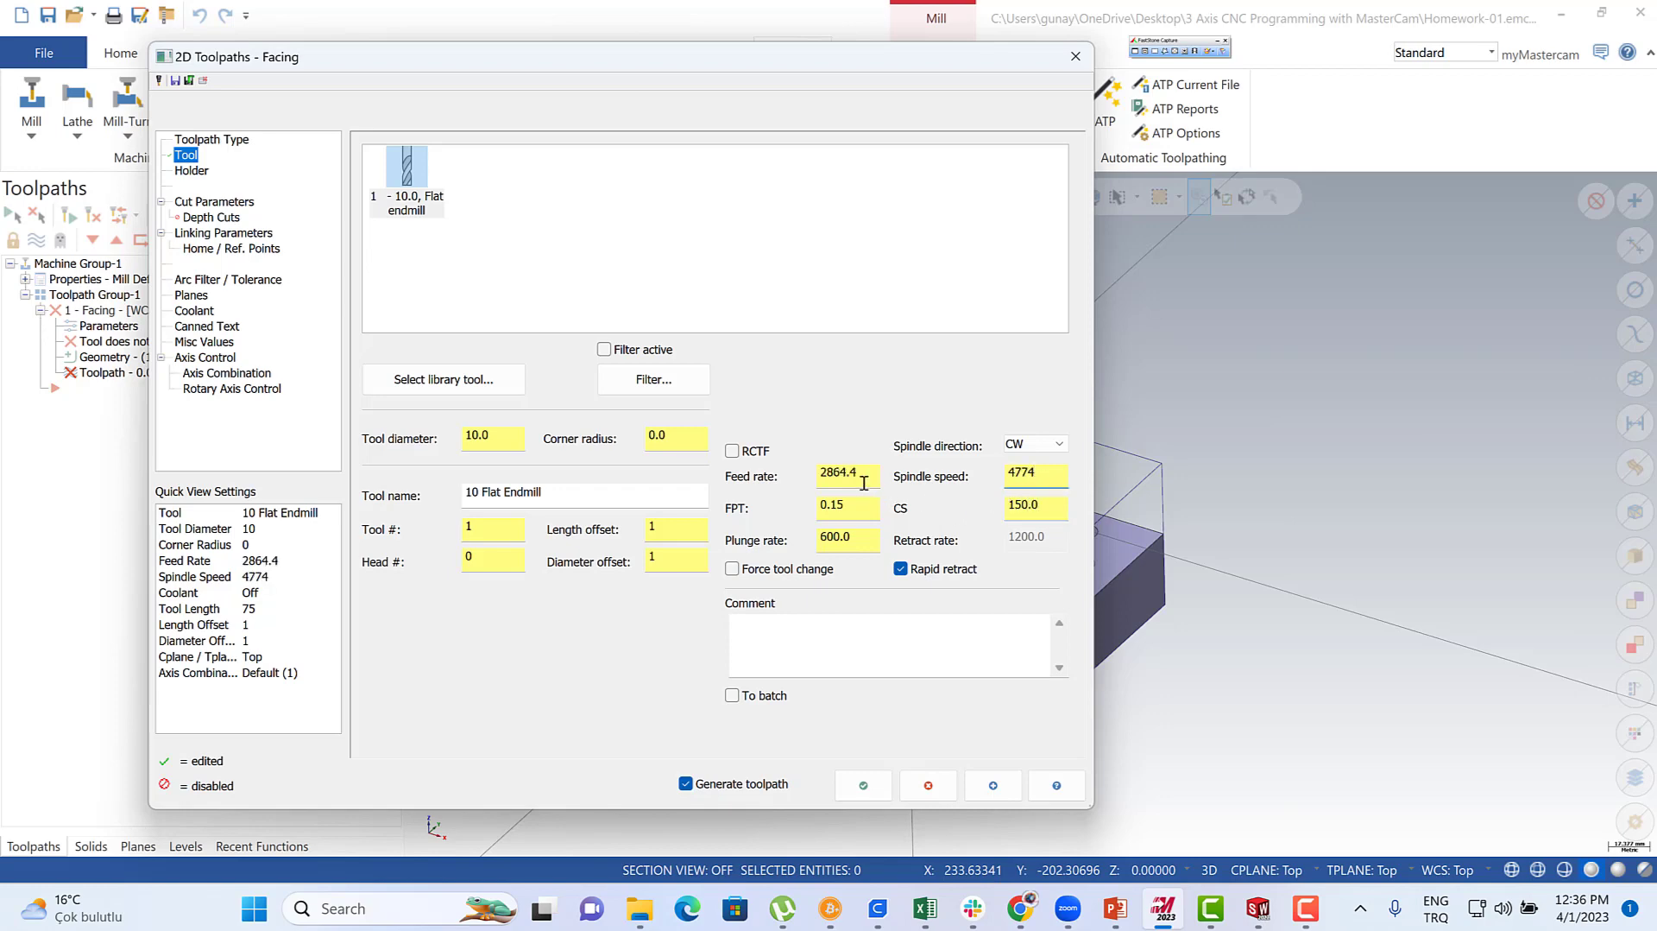
drag(863, 482, 801, 473)
drag(1043, 474, 994, 476)
drag(864, 545, 774, 536)
- Switch the feed plane and depth to absolute in the facing toolpath's linking parameters
click(201, 237)
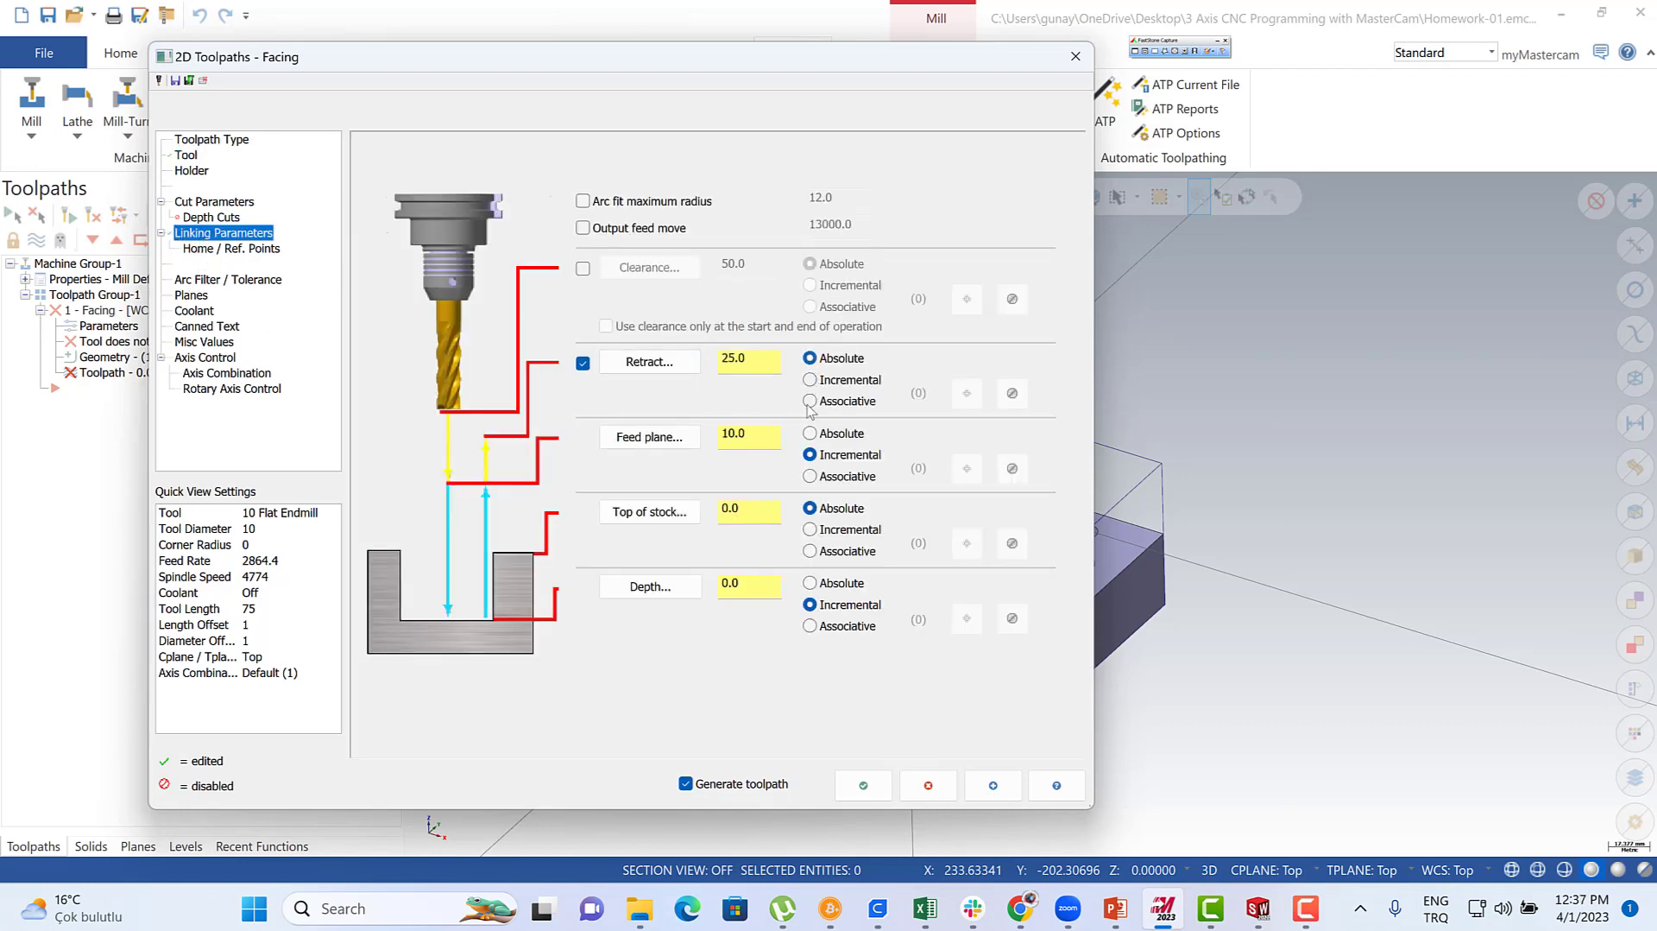
click(811, 434)
double_click(746, 513)
double_click(760, 584)
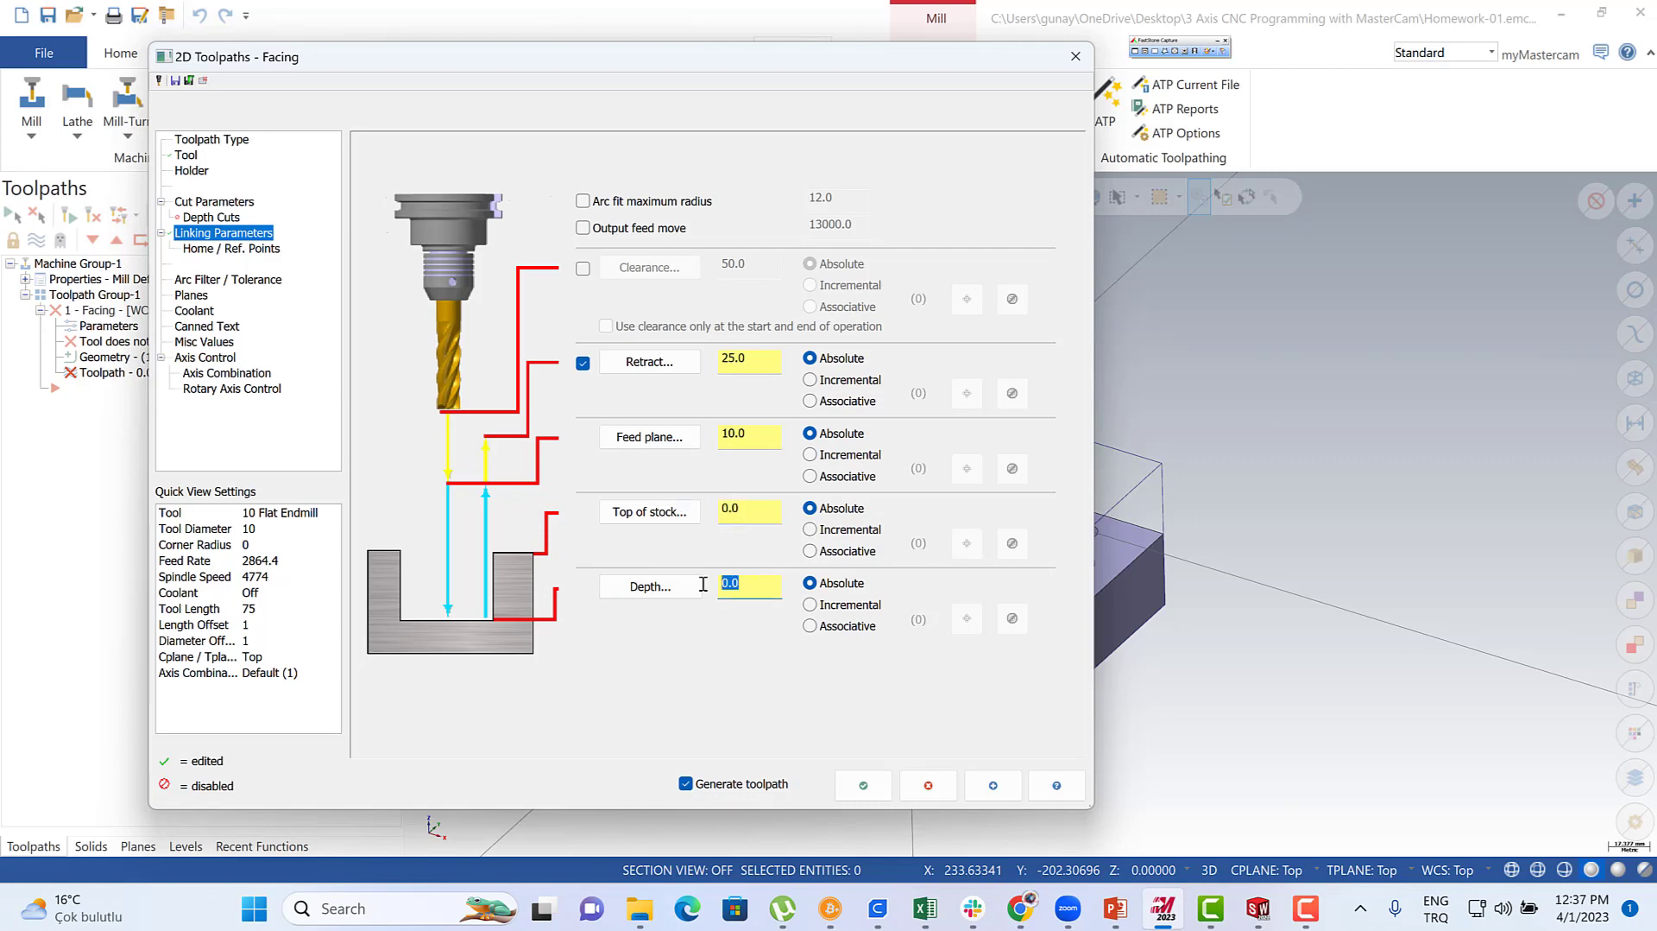
- In the facing cut parameters, set stock to leave on floors to 0, stepover to 50% and roughing angle to 45
click(210, 203)
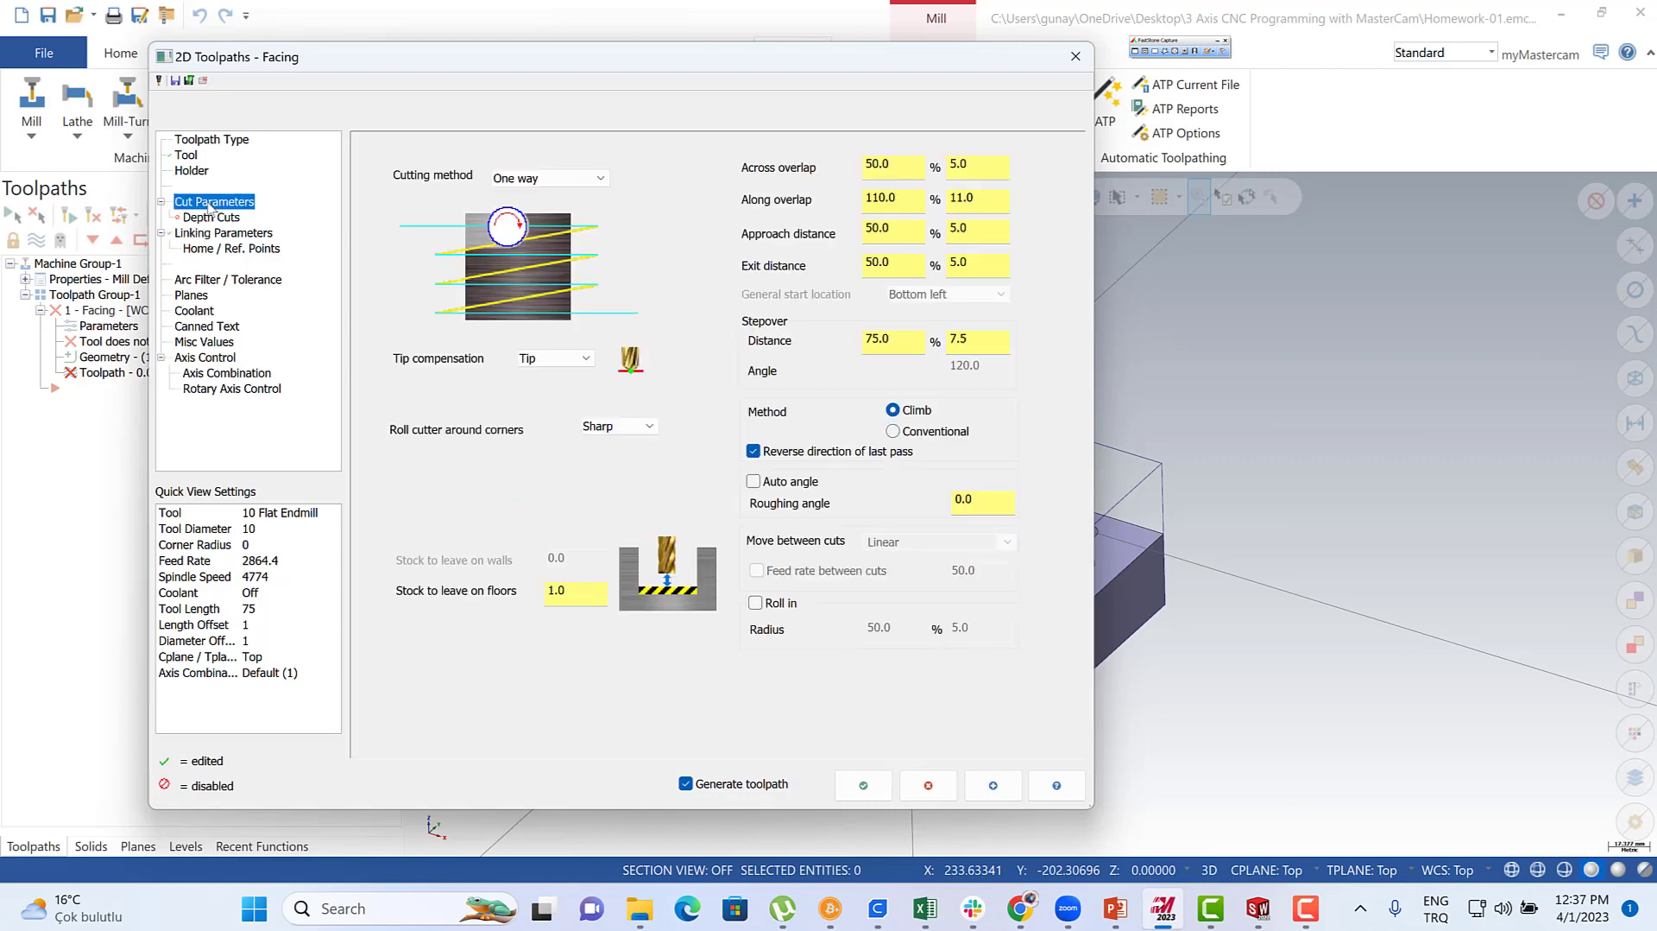
double_click(575, 596)
double_click(901, 341)
text(50)
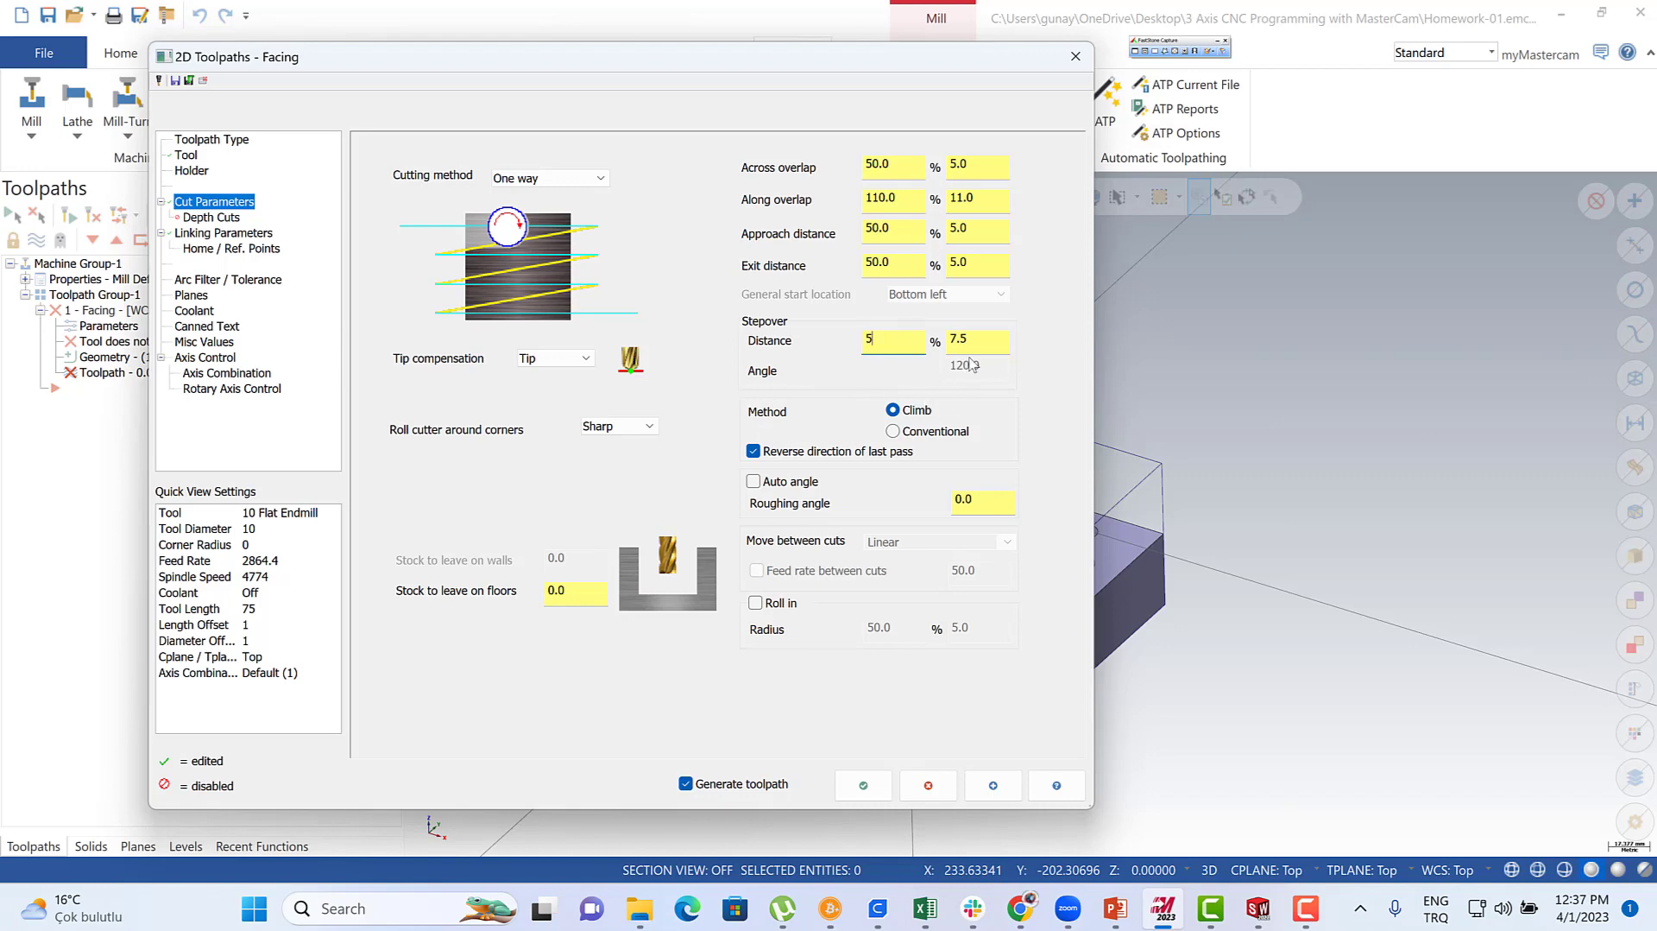
click(983, 339)
double_click(1001, 503)
text(45)
- Choose Zigzag cutting with high speed loops between cuts and generate the facing toolpath
click(527, 179)
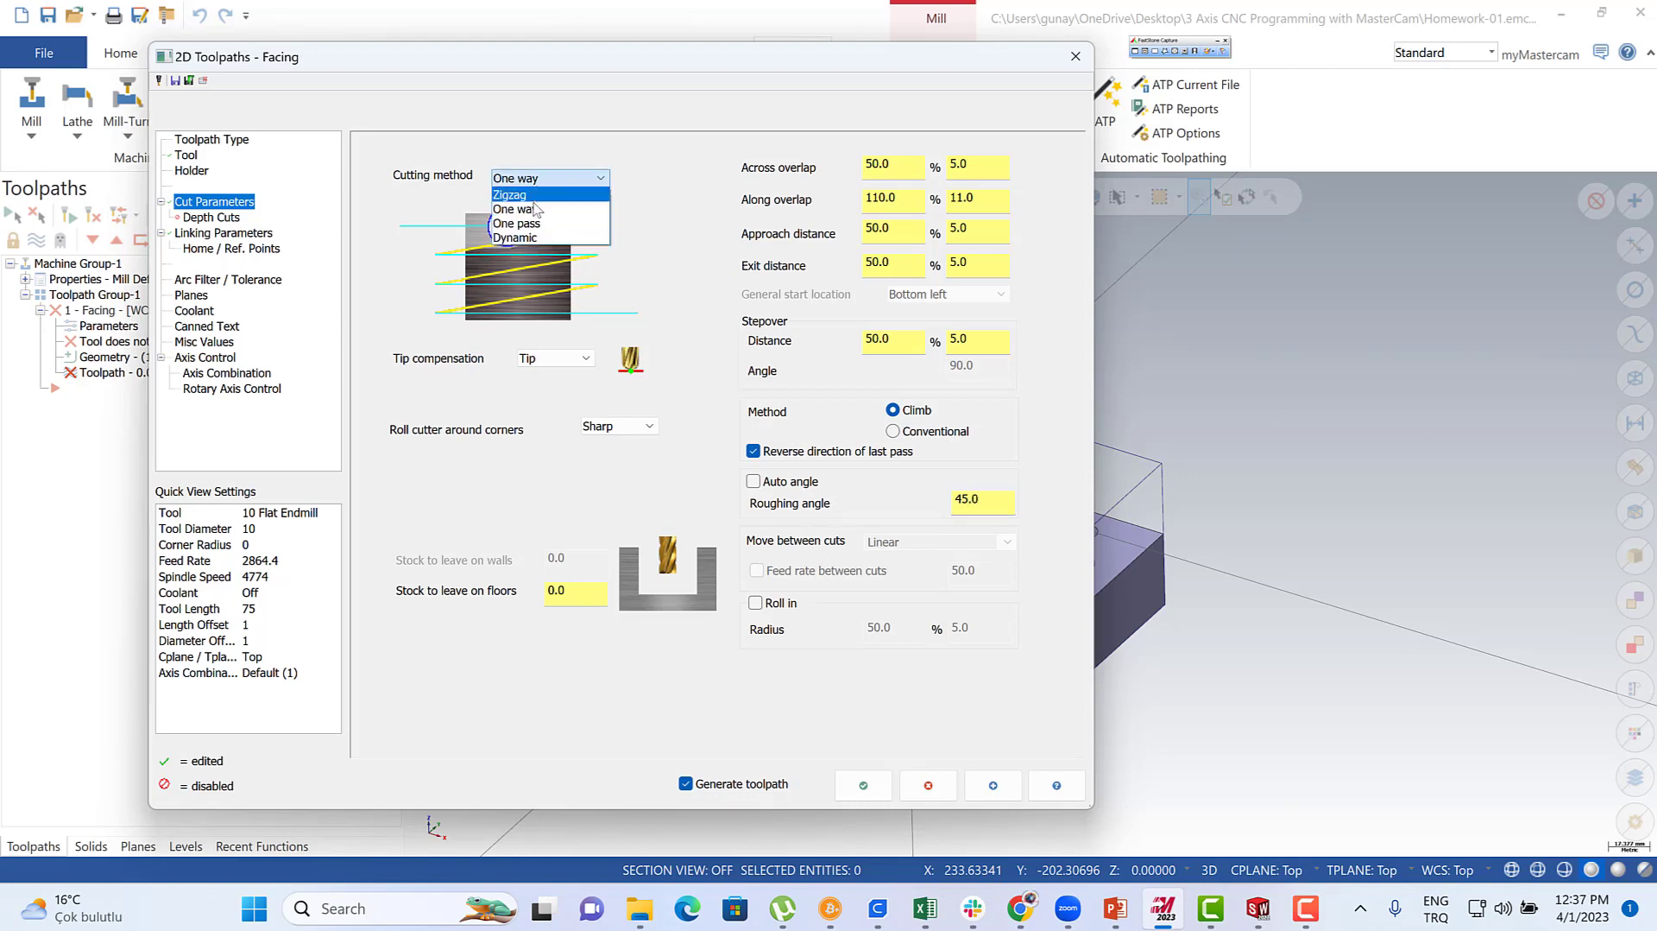
click(529, 195)
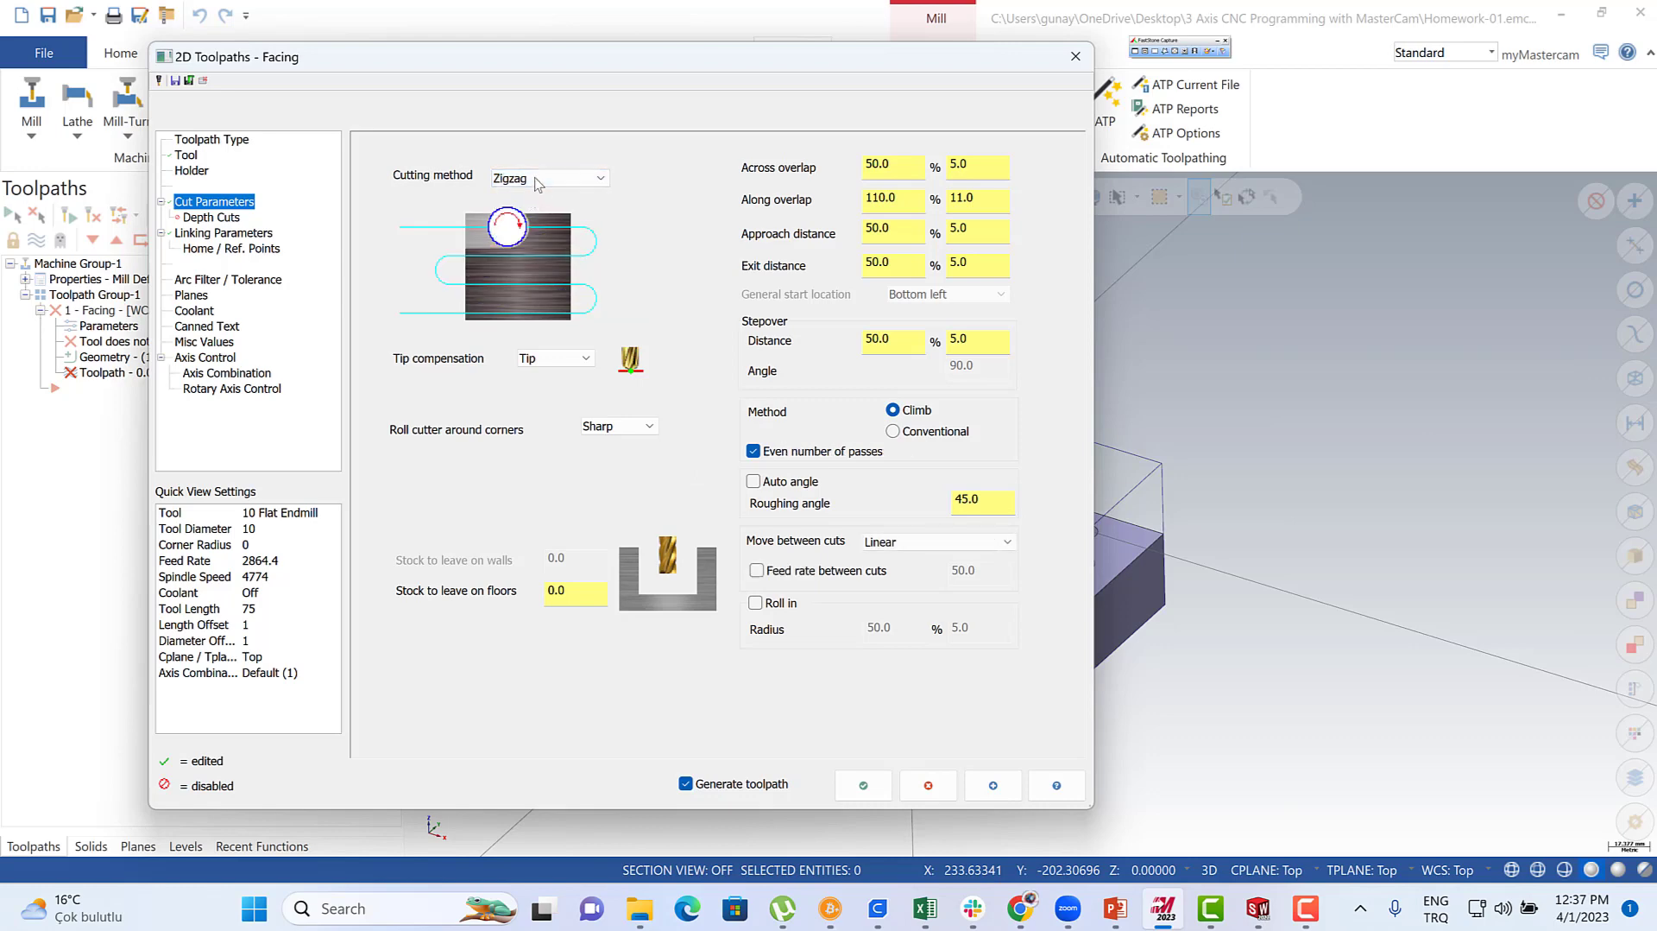
click(876, 542)
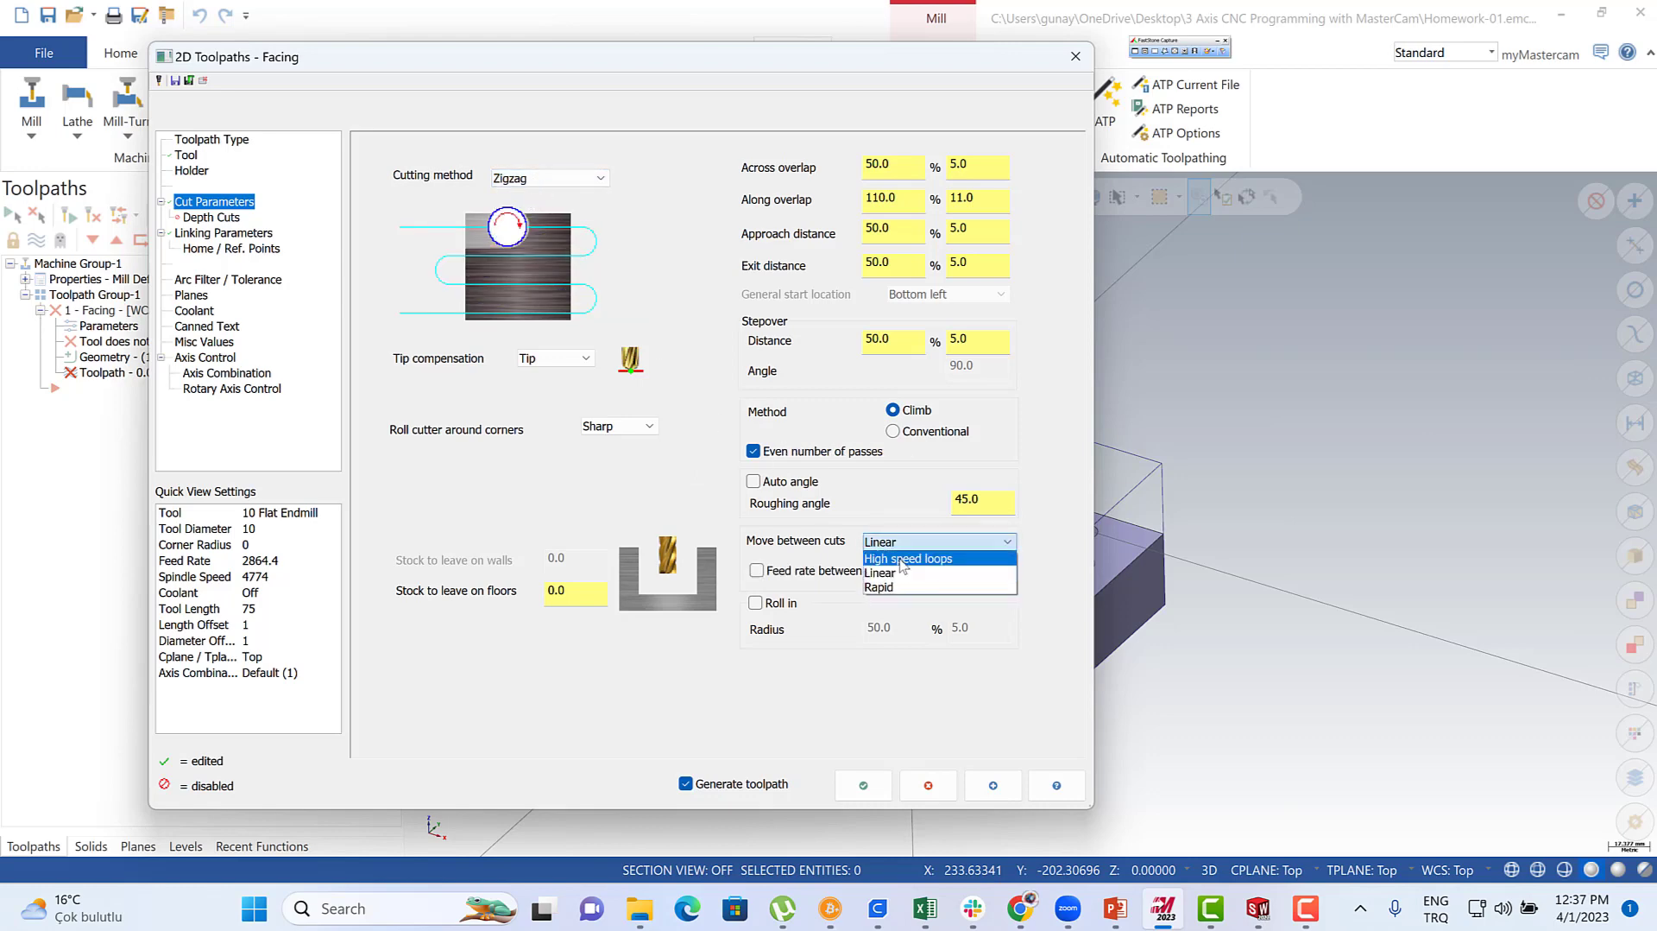
click(904, 553)
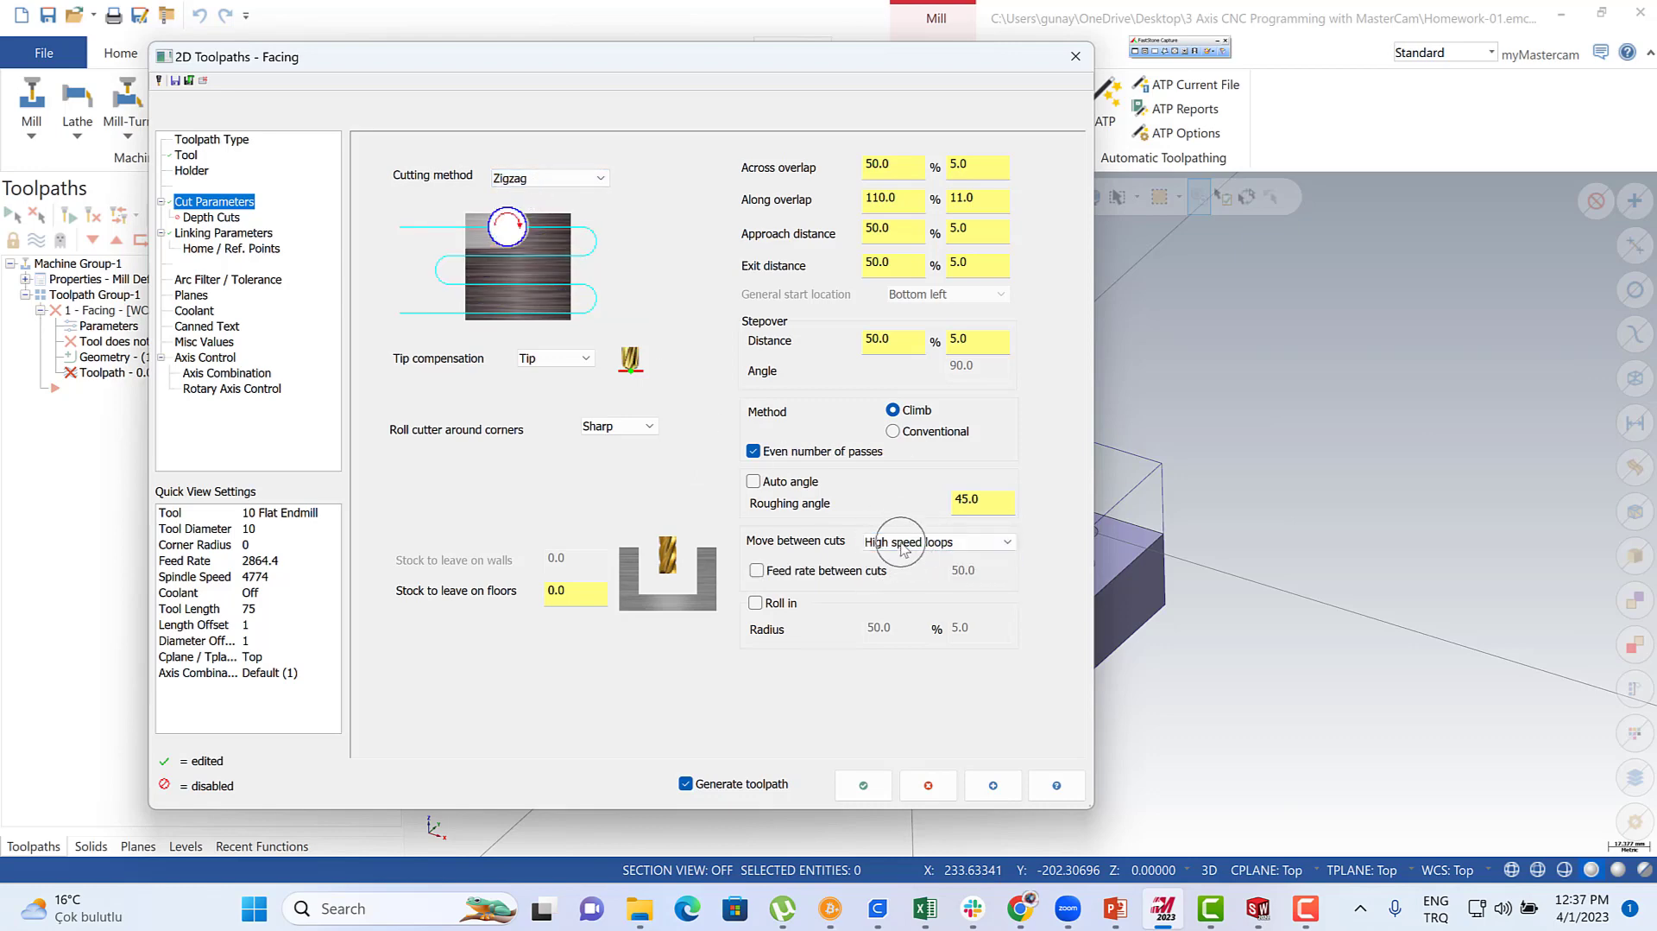
click(864, 784)
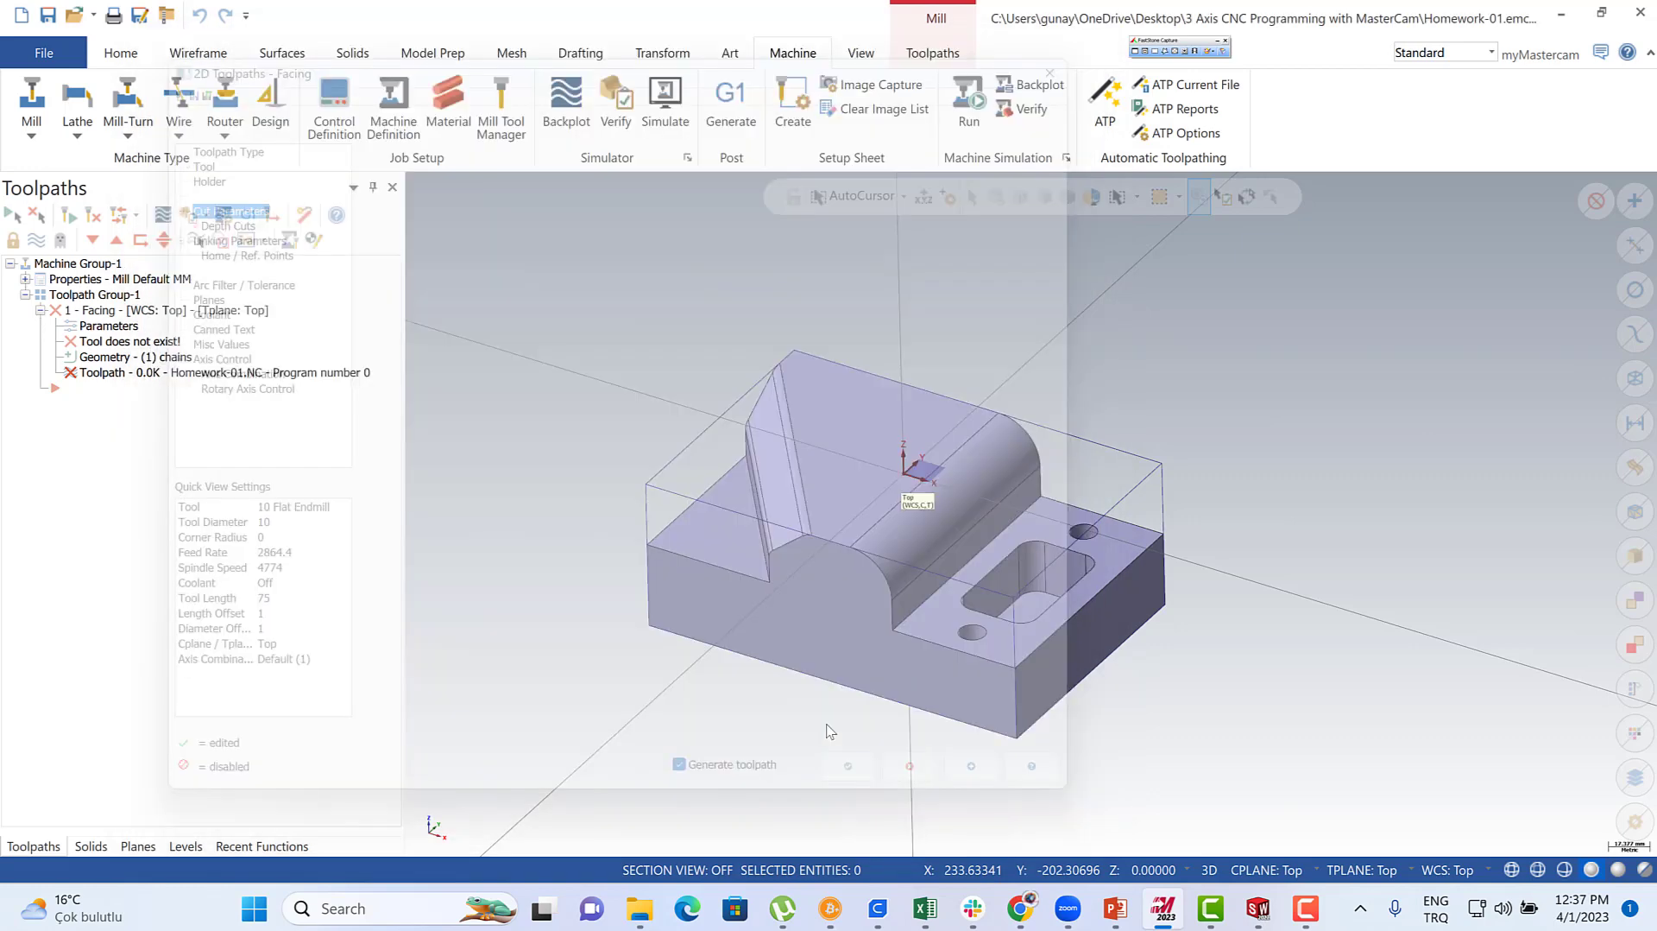
- Inspect the facing toolpath over the part and hide its display
middle_drag(722, 373, 719, 483)
key(alt+7)
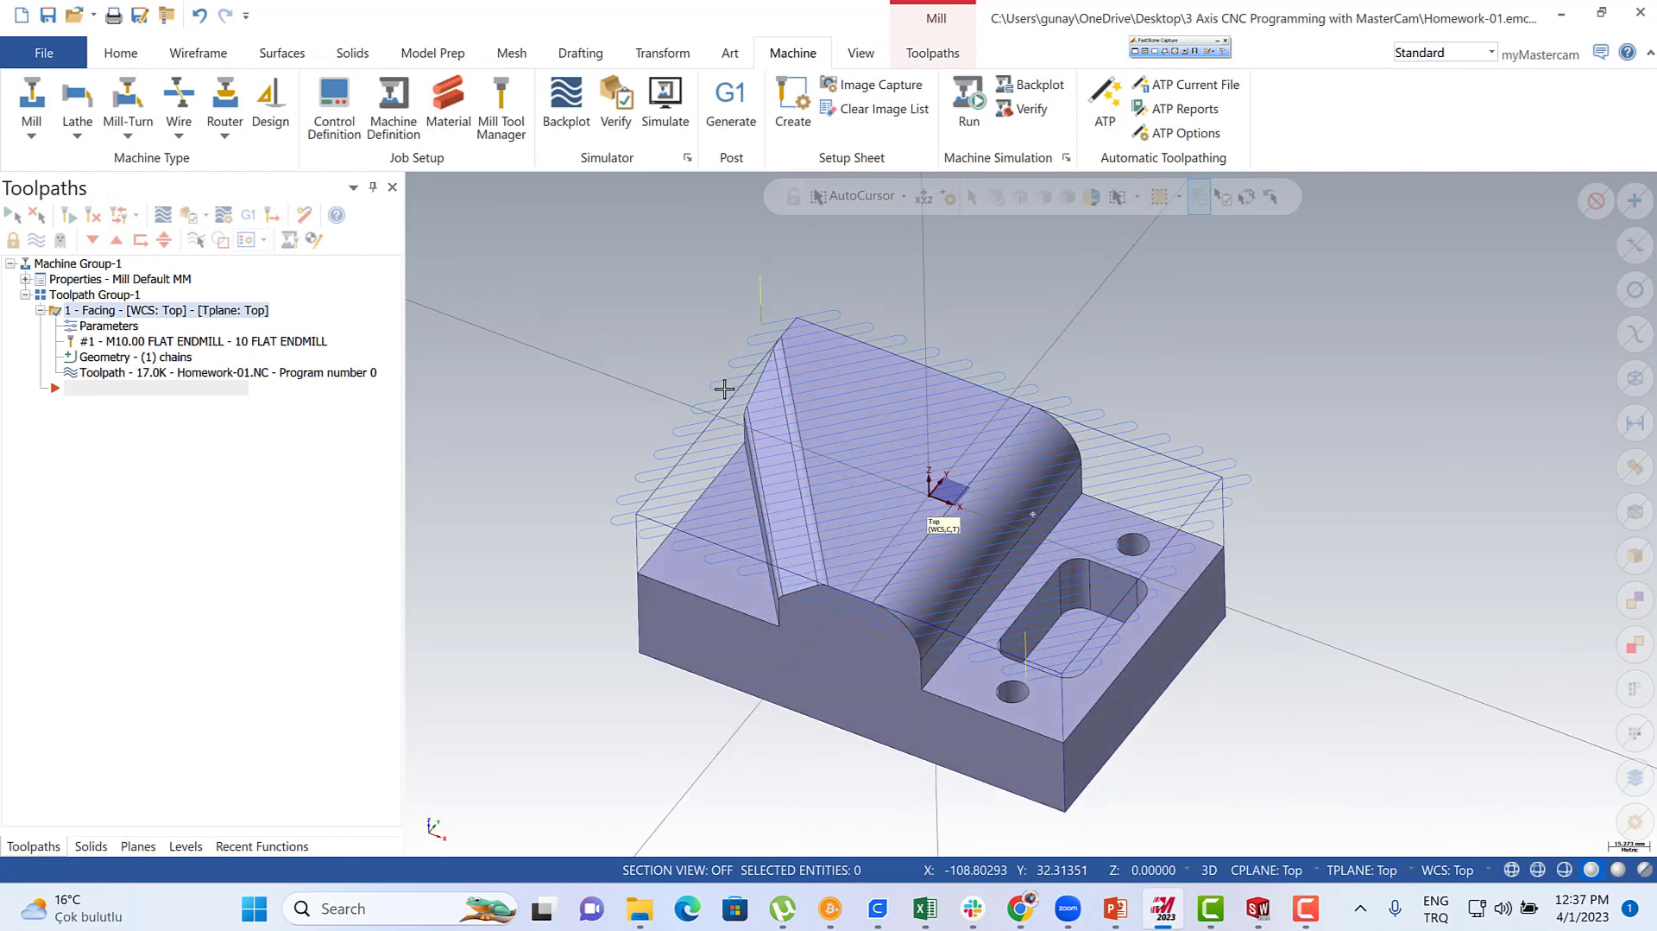
click(36, 242)
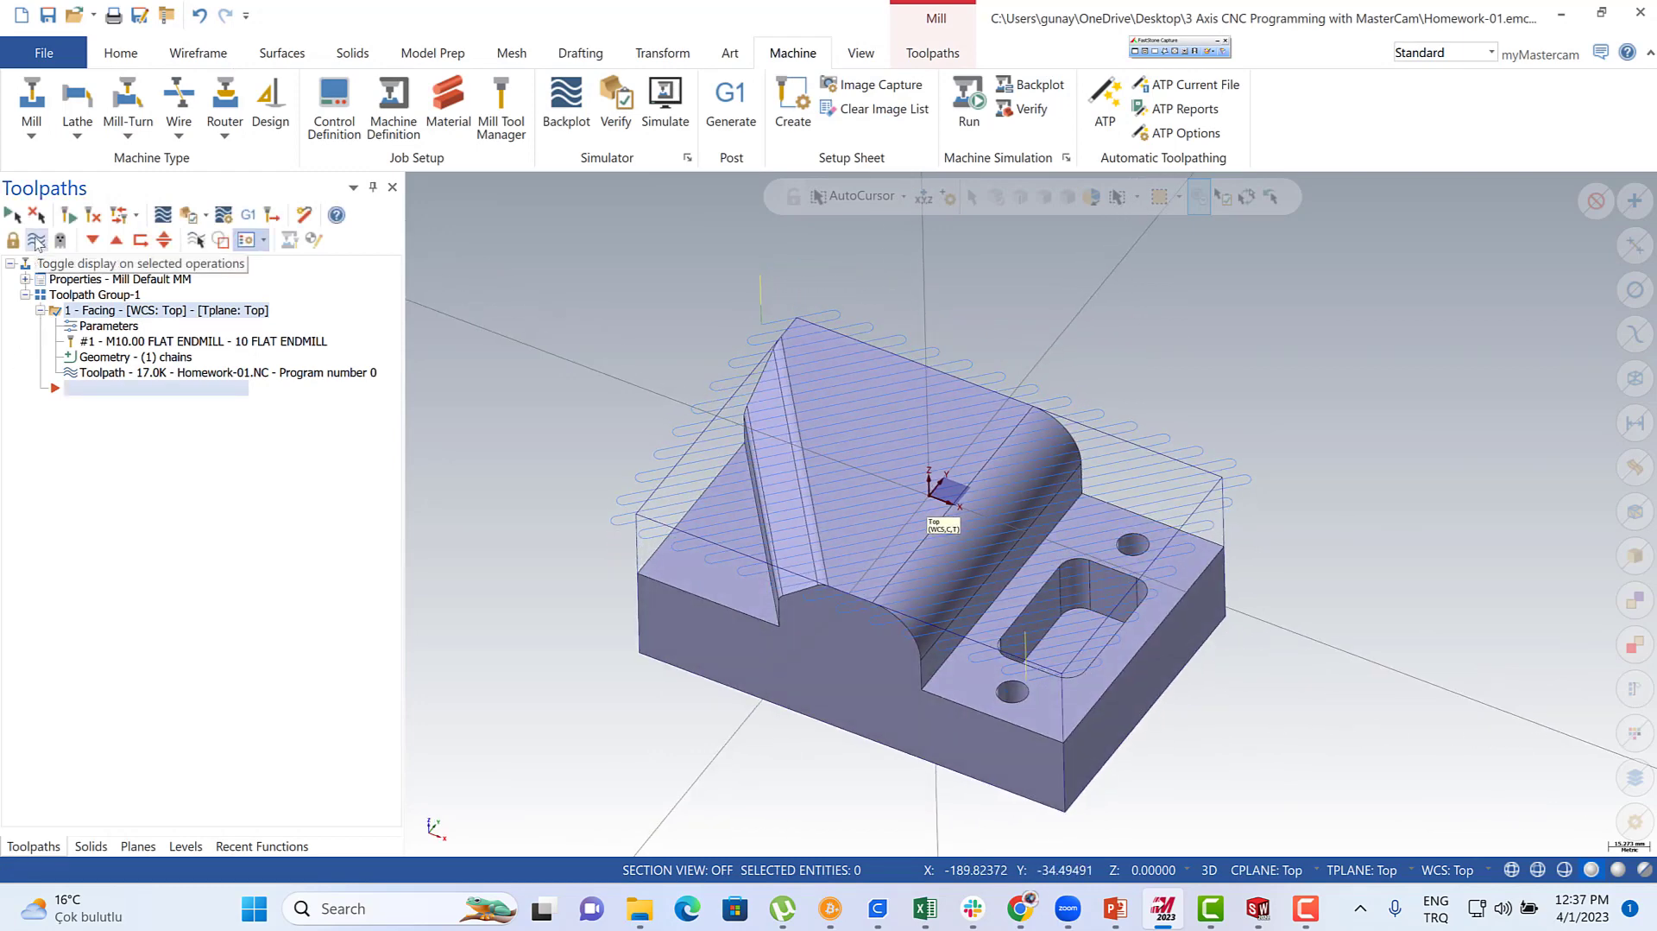
click(36, 242)
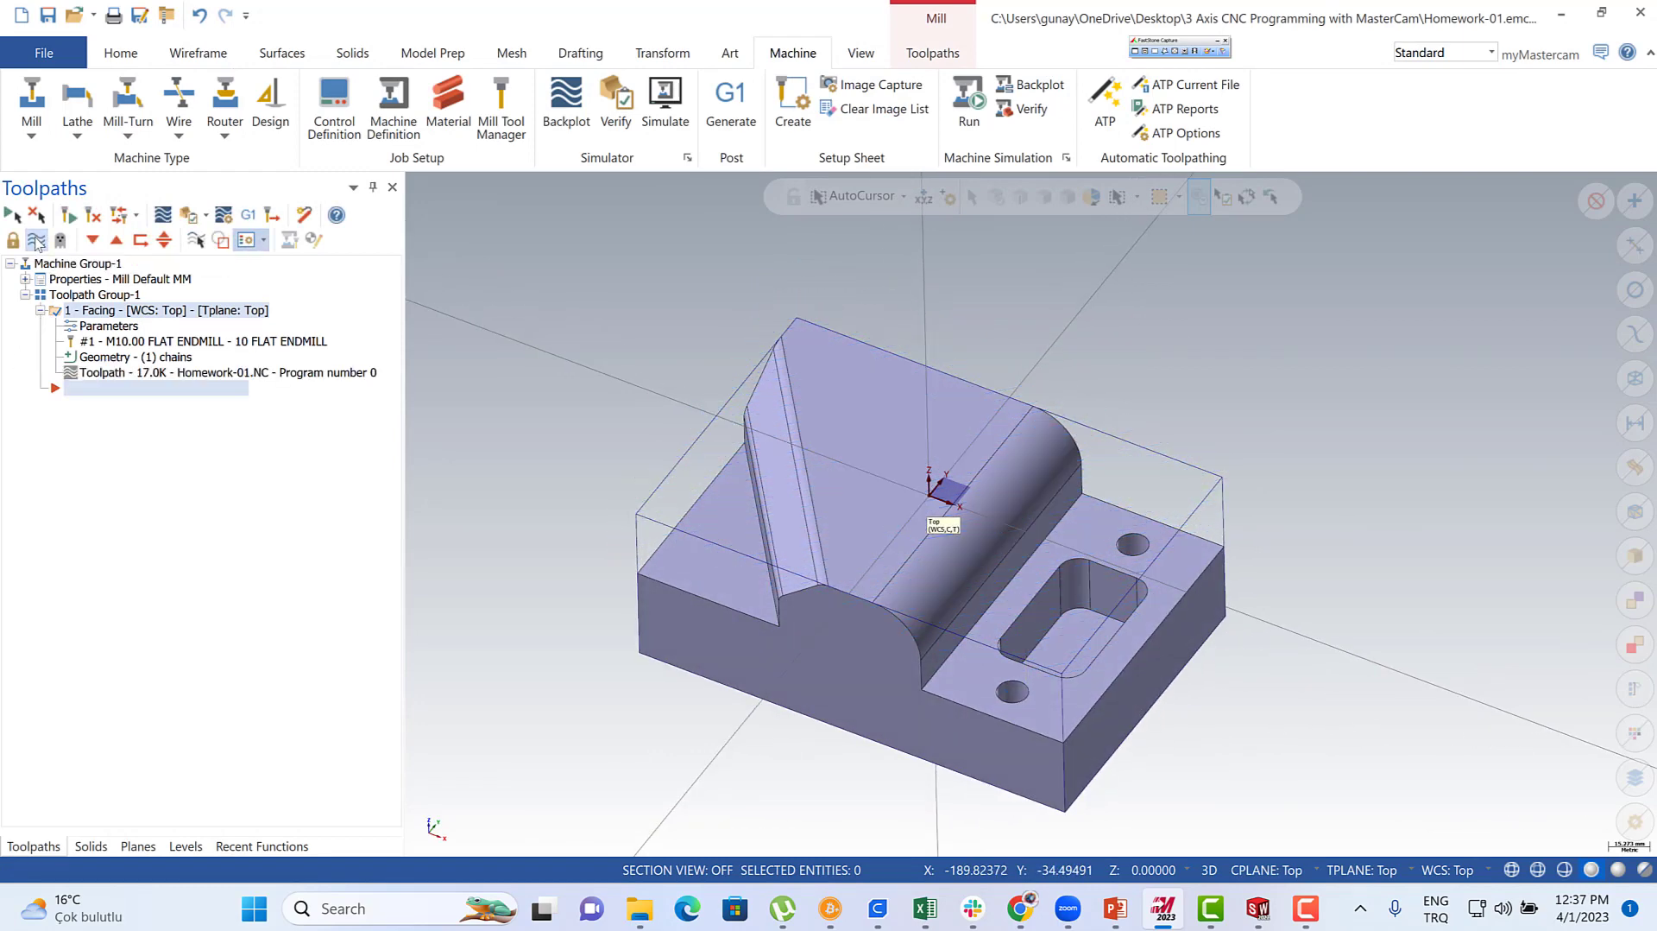
click(37, 243)
click(36, 242)
scroll(1042, 423, down, 2)
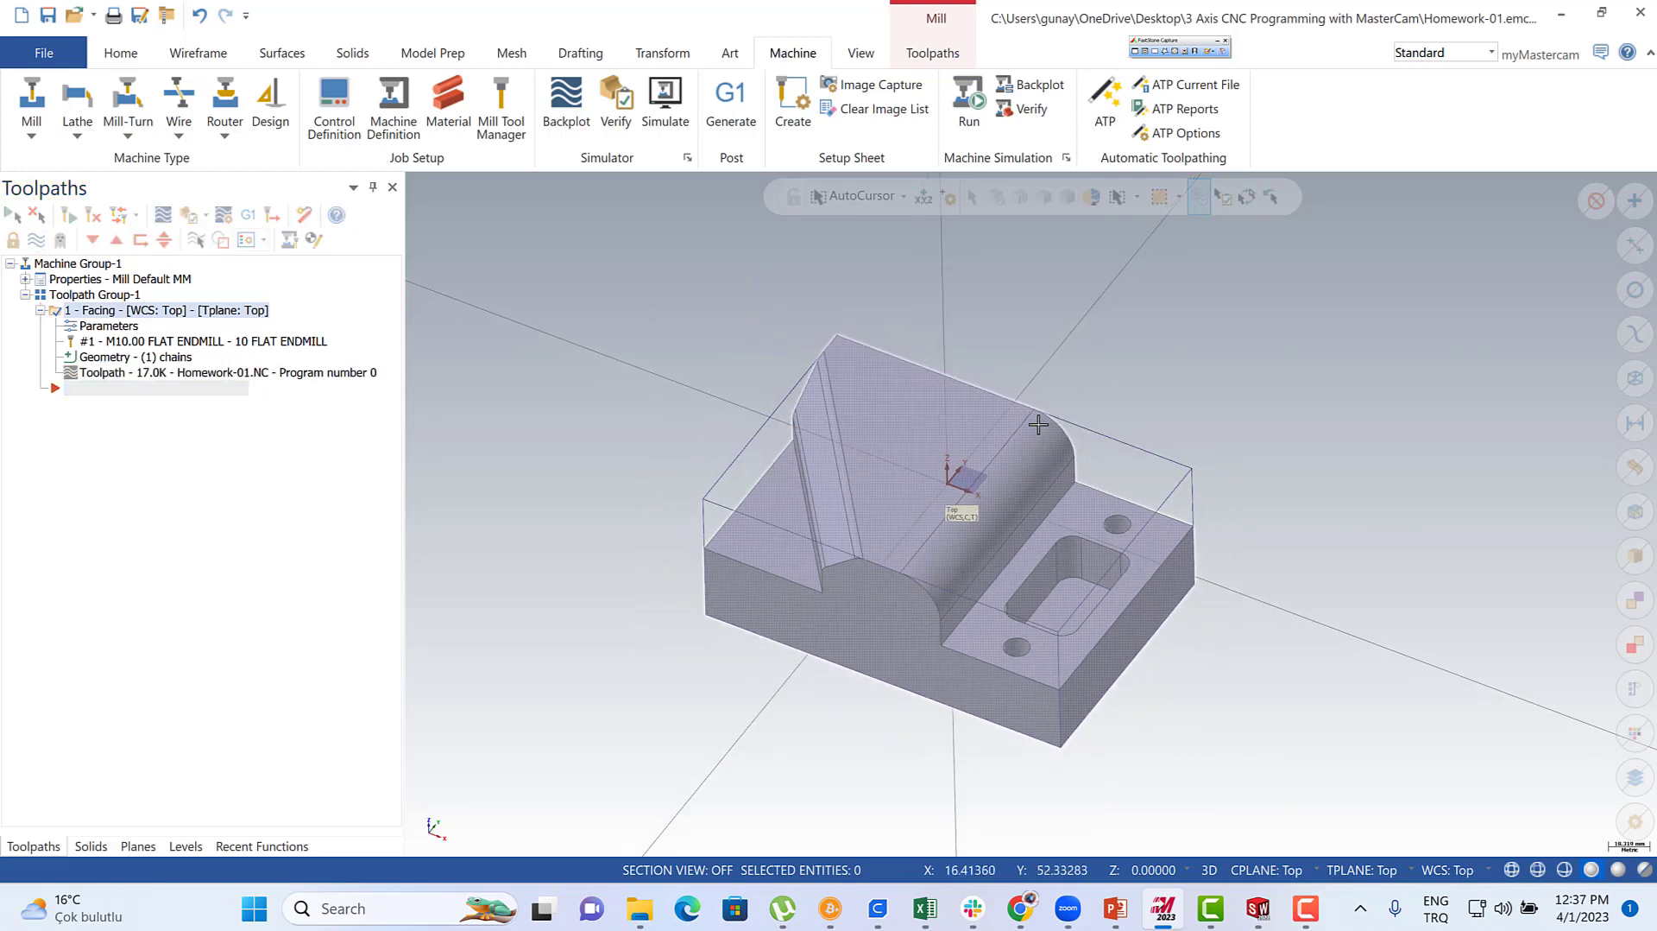
mouse_move(1278, 436)
middle_down()
mouse_move(1302, 343)
mouse_move(1287, 407)
middle_up()
- Switch to the PowerPoint slide and check which operation follows the Face Toolpath in the list
click(1115, 908)
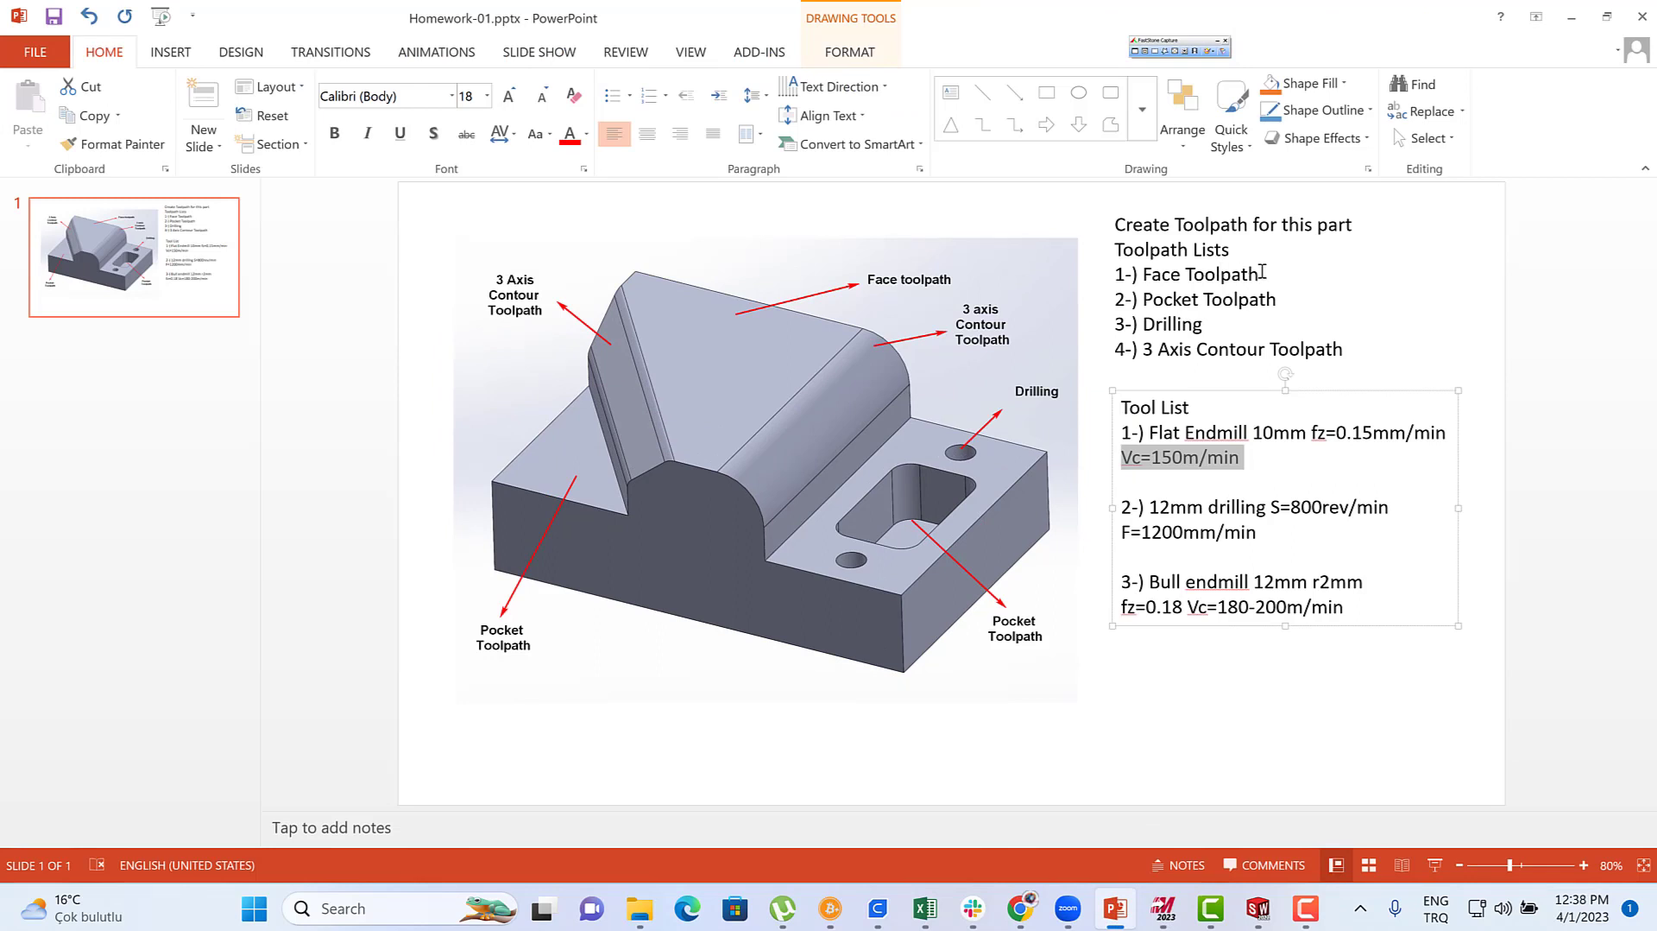
drag(1262, 272, 1091, 280)
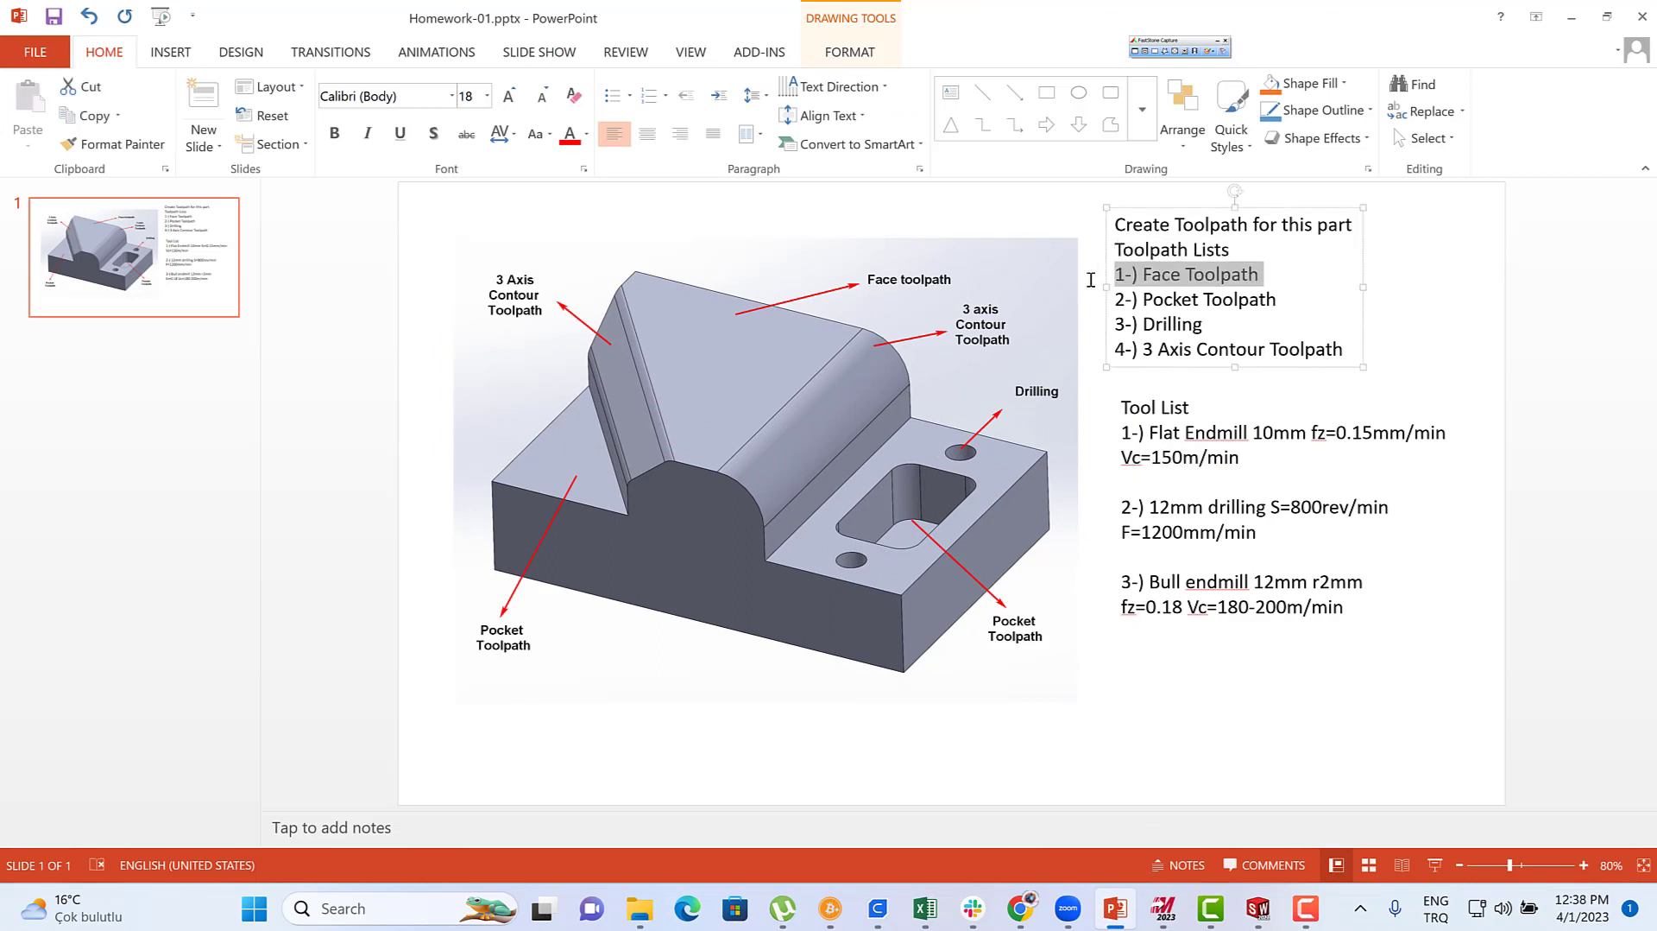
drag(1281, 299, 1089, 299)
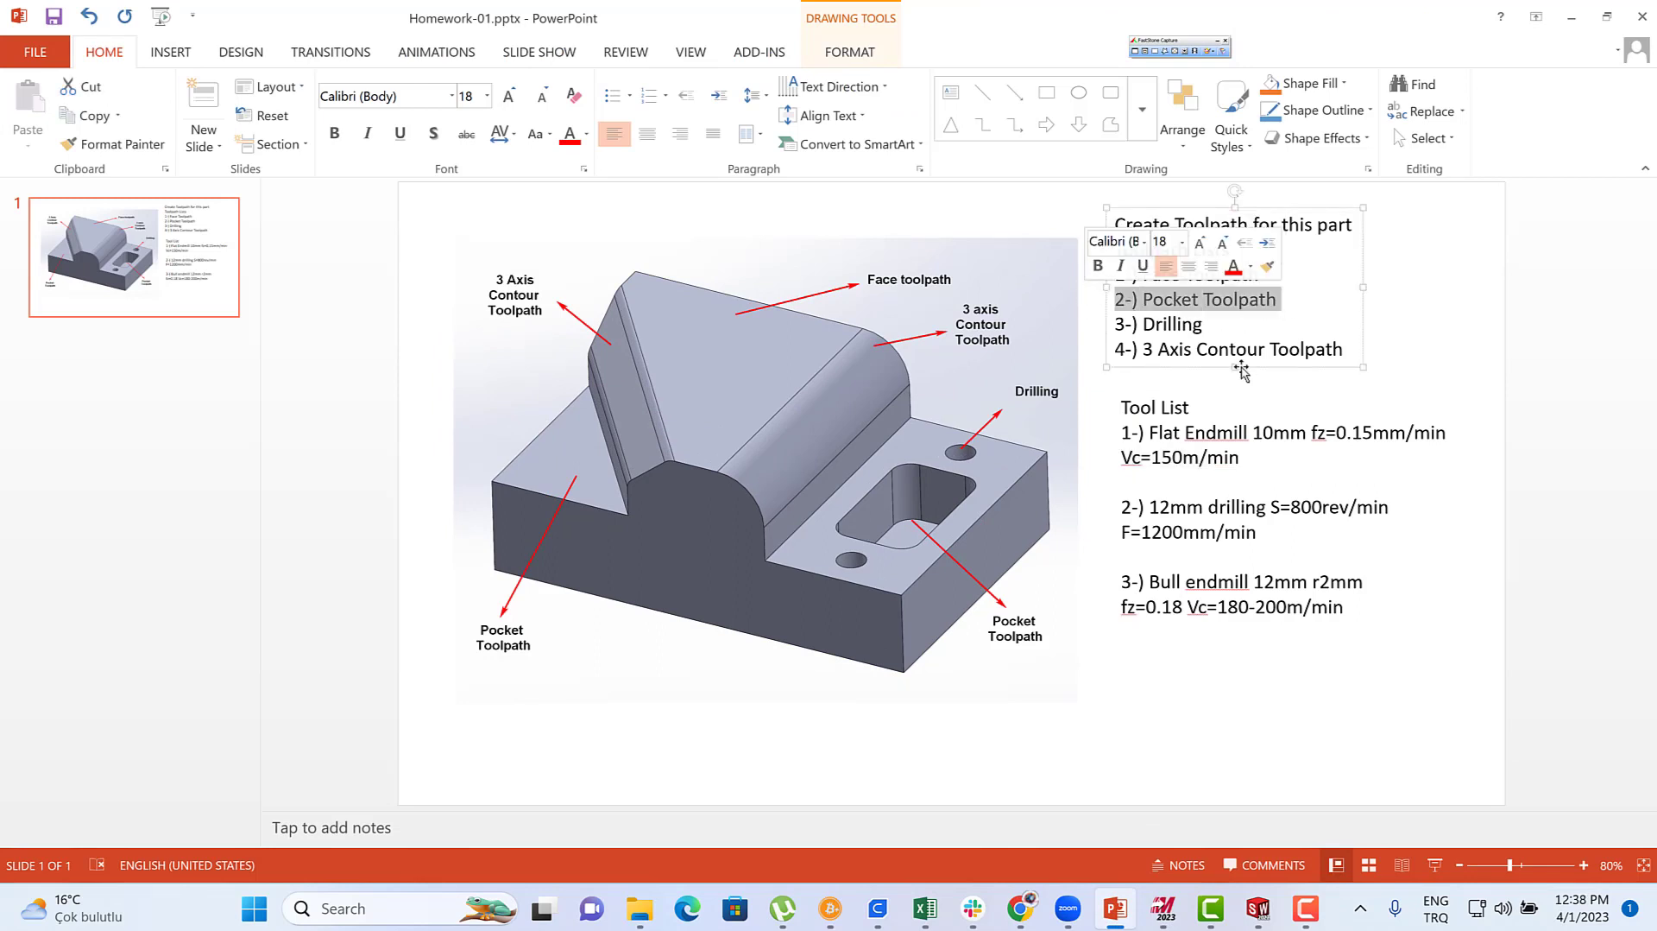
- Switch back to Mastercam and set the construction mode to 2D with a Z depth of 10
click(1163, 908)
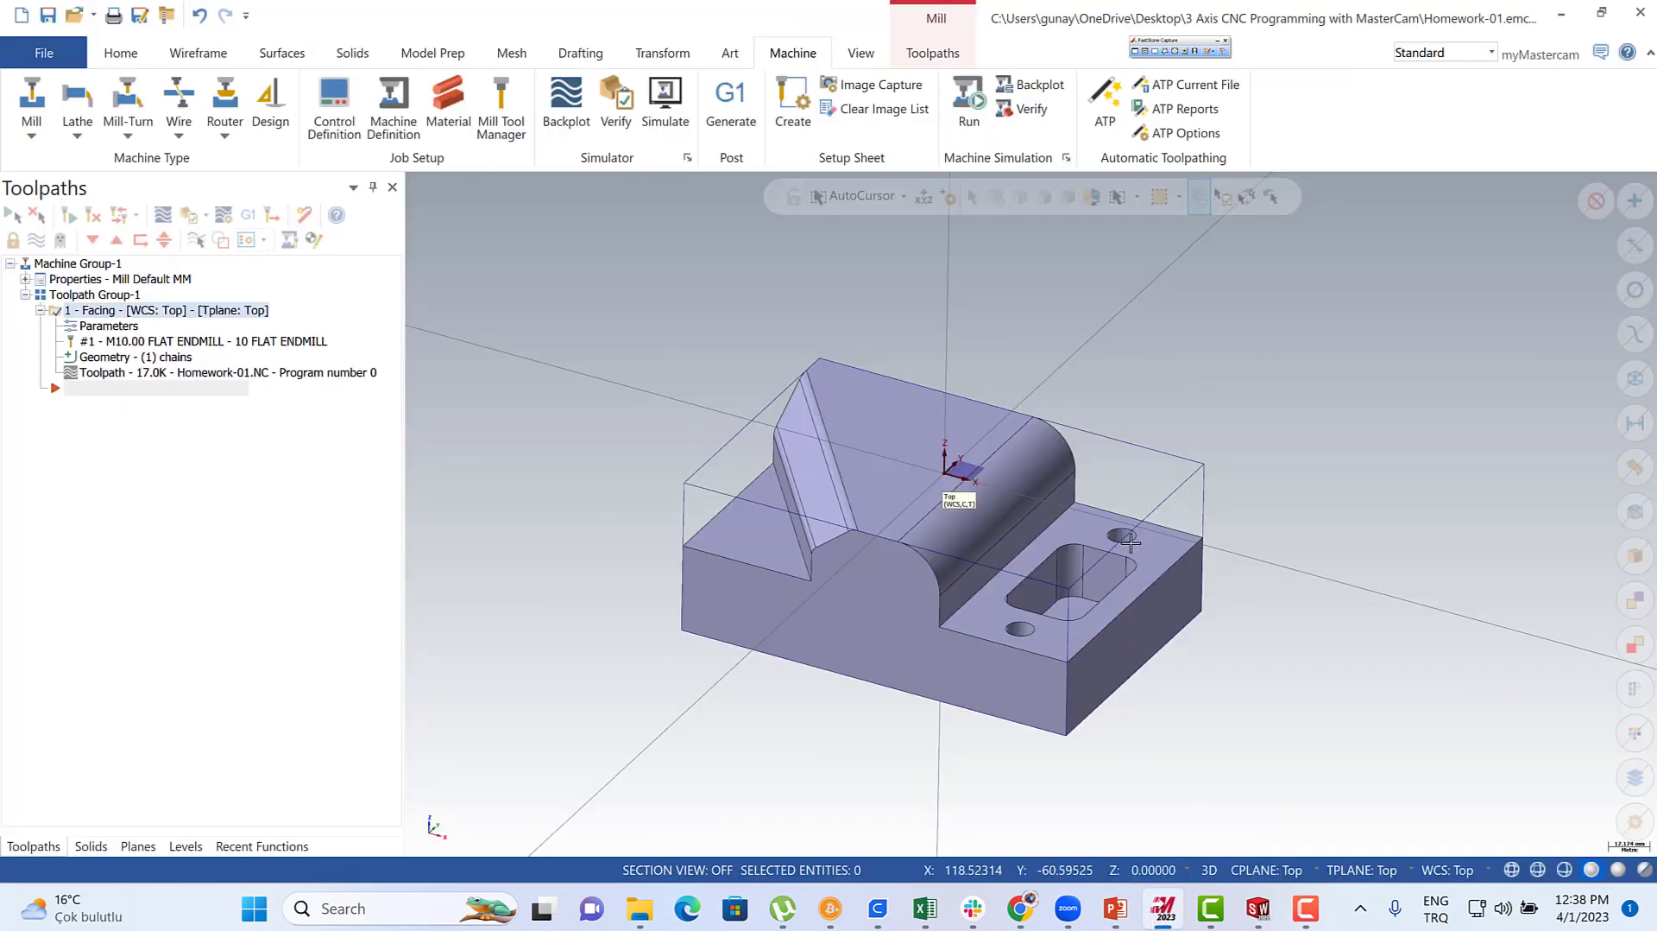
mouse_move(1131, 481)
middle_down()
mouse_move(1129, 499)
mouse_move(1154, 388)
mouse_move(1131, 523)
middle_up()
scroll(1123, 608, up, 3)
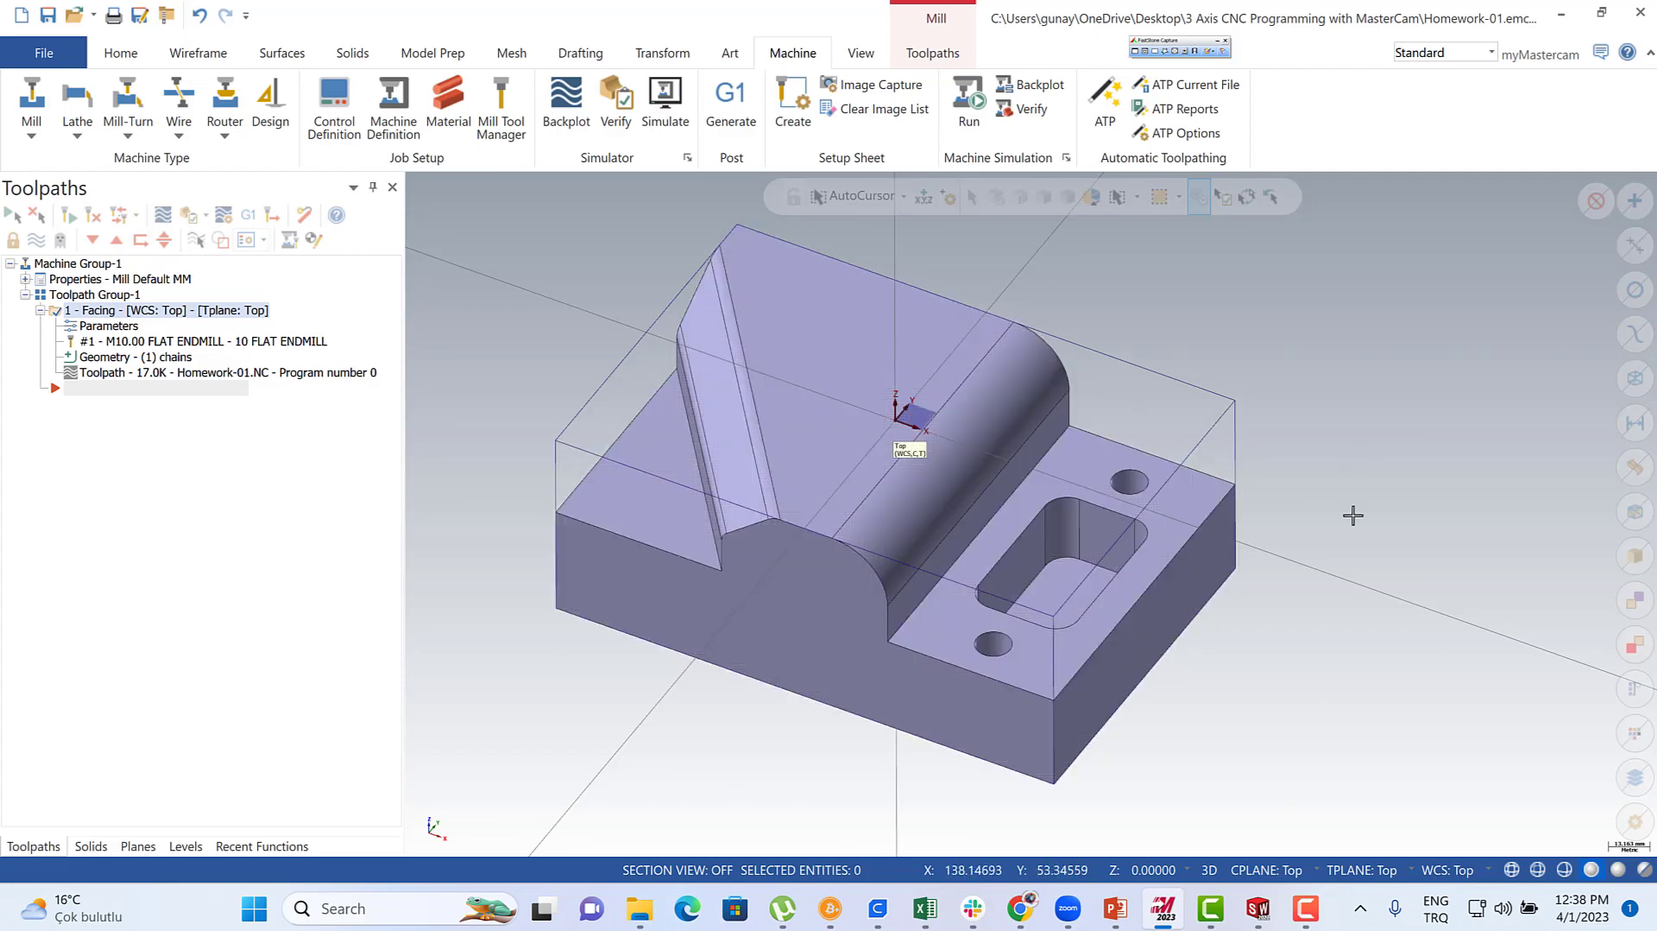
scroll(1298, 625, down, 3)
scroll(1284, 566, up, 2)
mouse_move(1284, 566)
middle_down()
mouse_move(1294, 536)
mouse_move(1294, 550)
middle_up()
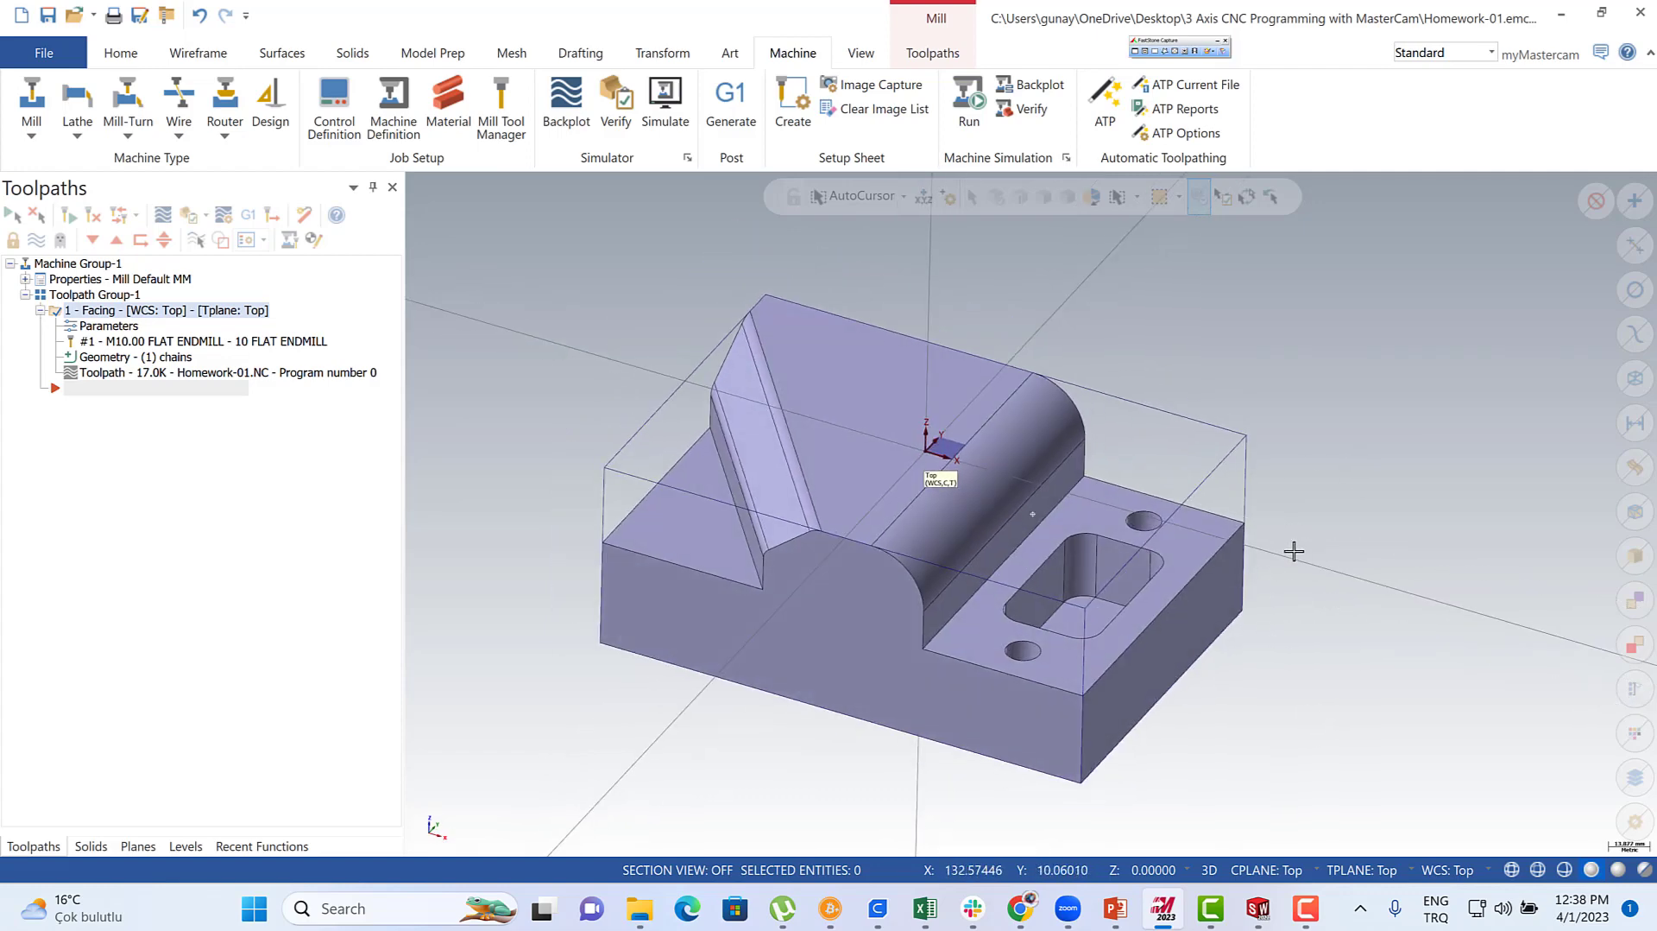
click(1209, 870)
click(1155, 870)
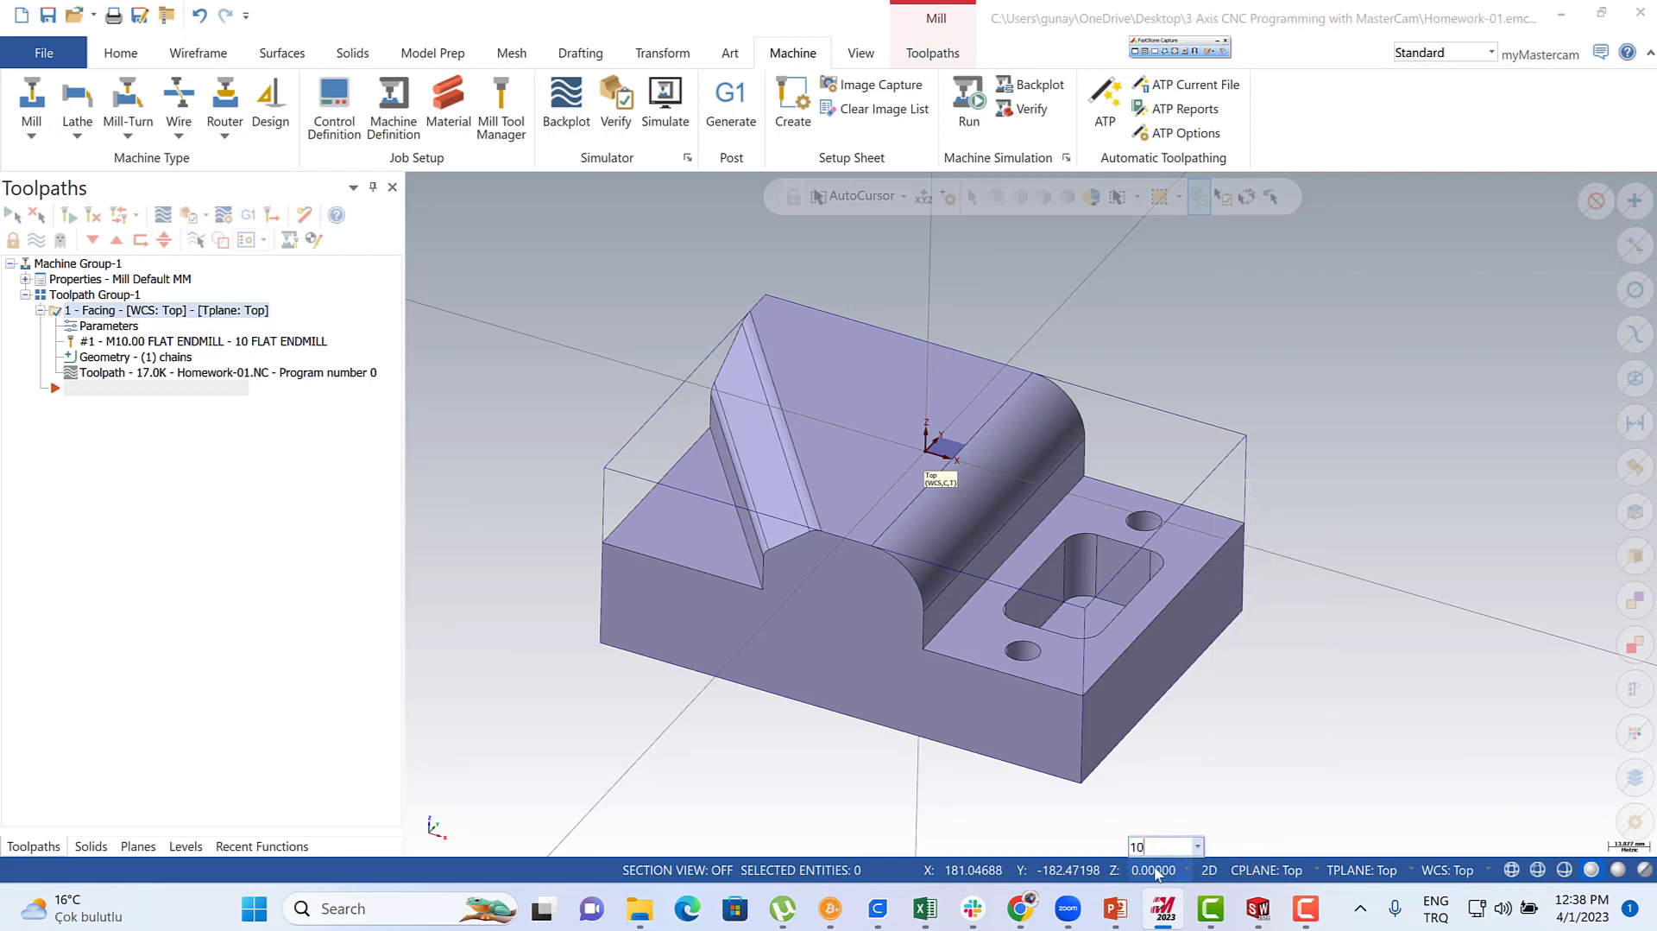
text(10)
key(Return)
scroll(1121, 779, up, 1)
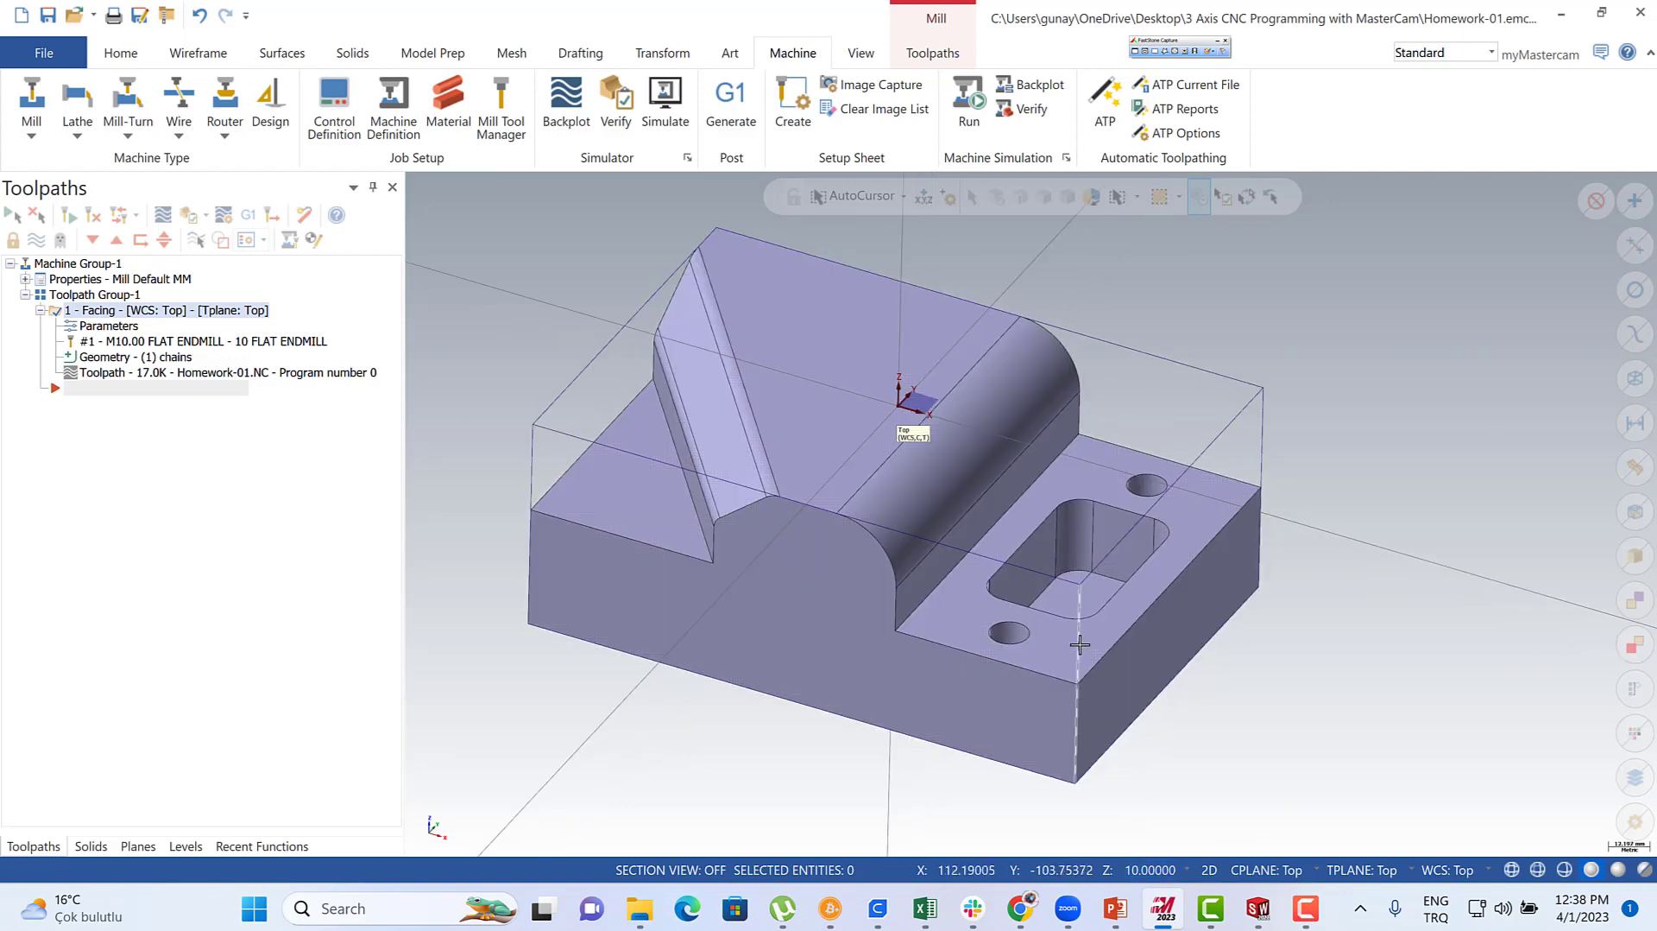
- Create wireframe curves from the four outer edges of the lower step face around the pocket using Curve One Edge
click(197, 55)
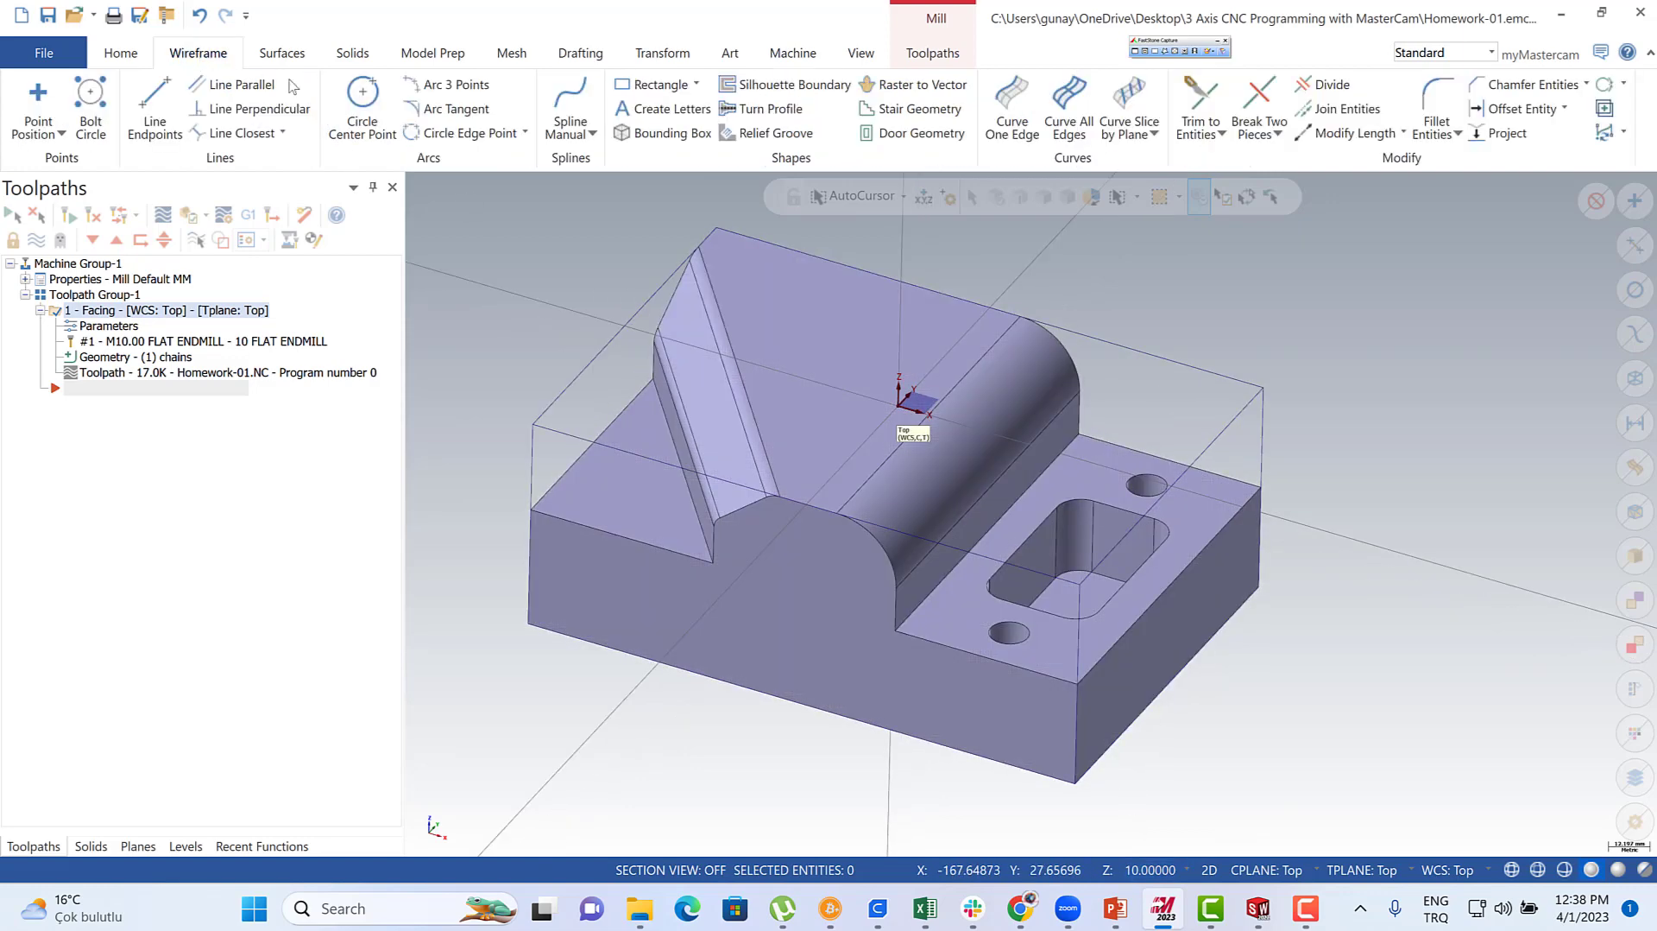
click(1001, 104)
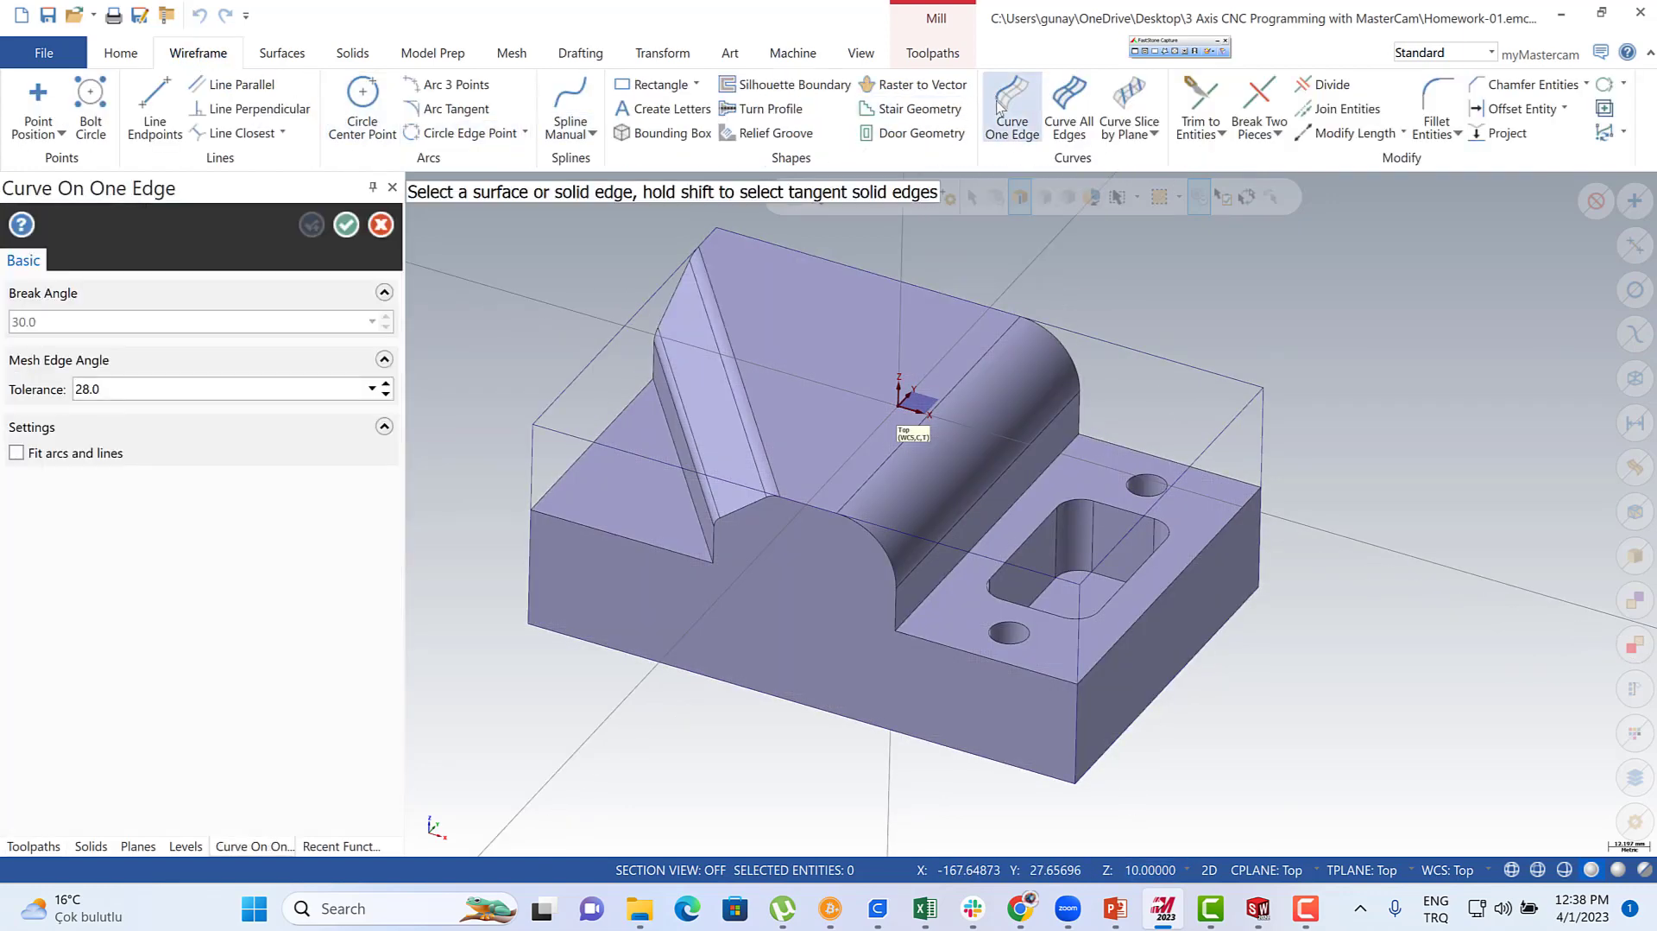
click(949, 651)
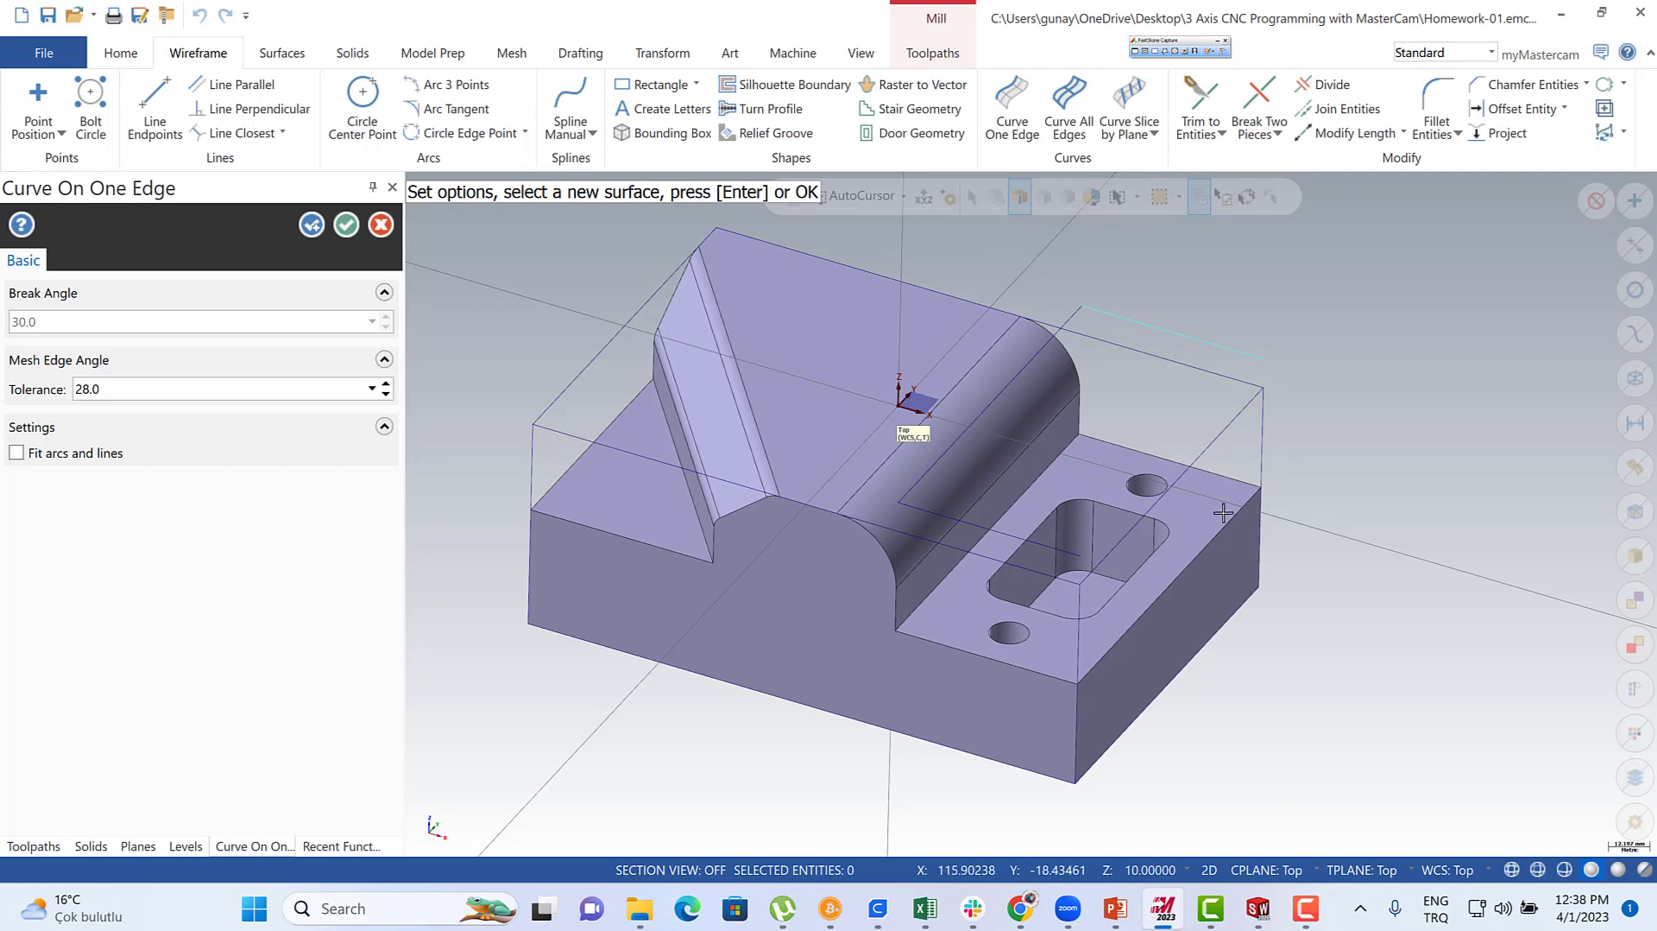
key(Return)
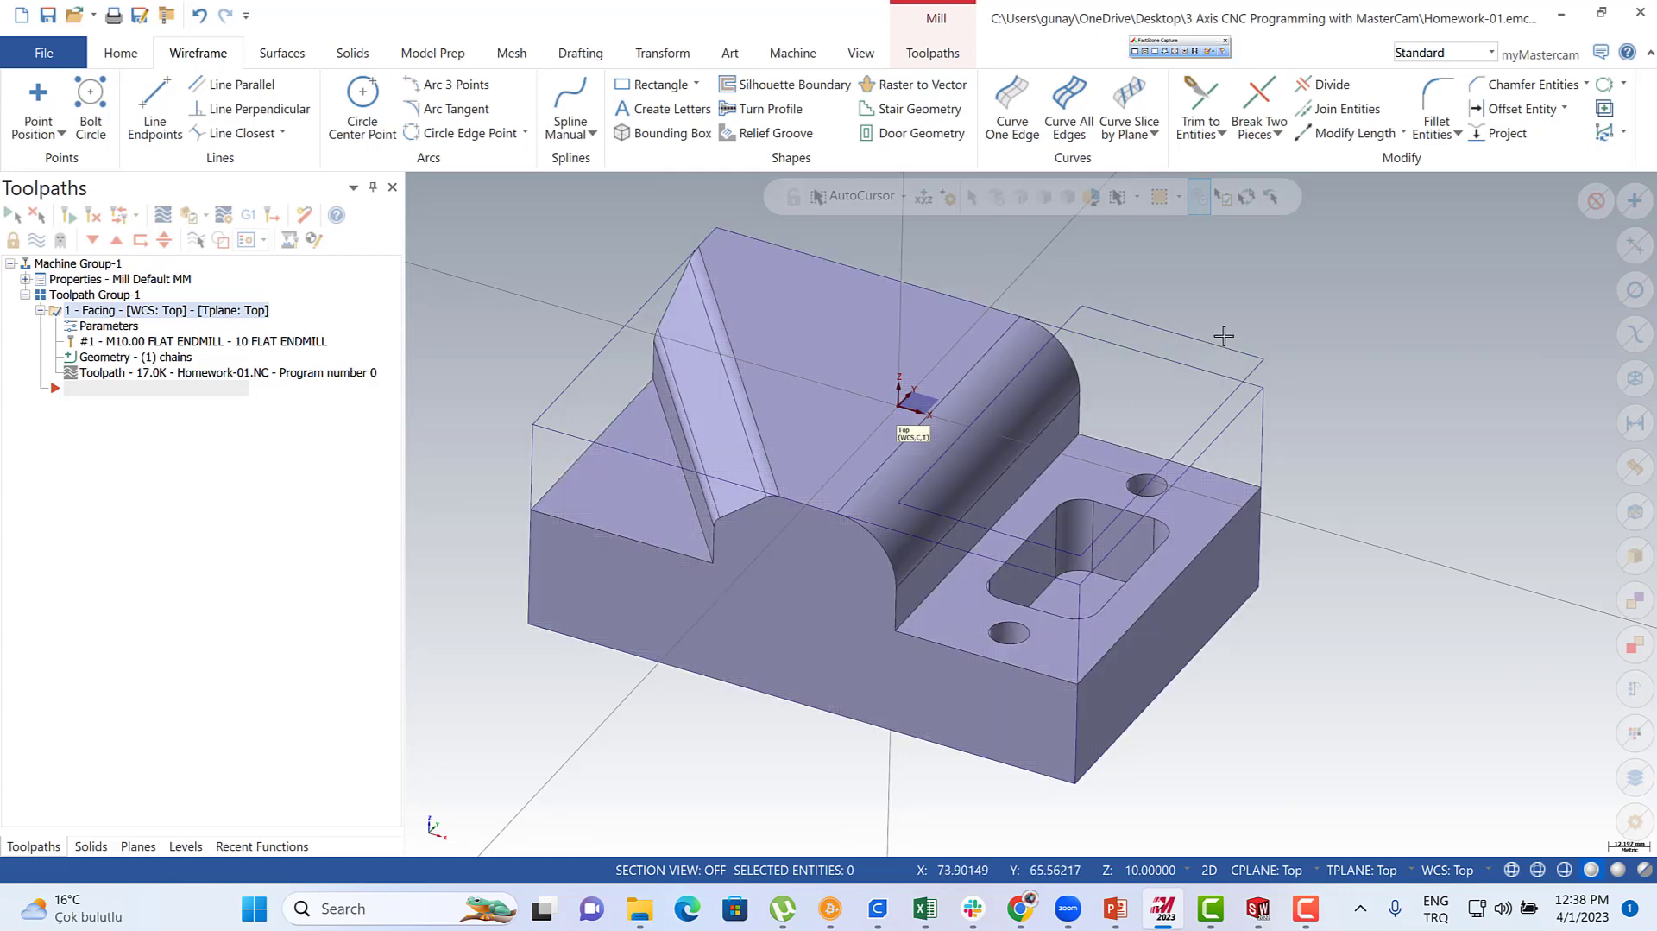
- Lengthen the two long sides of the boundary rectangle by 6 mm beyond their ends with Modify Length
scroll(1230, 397, up, 2)
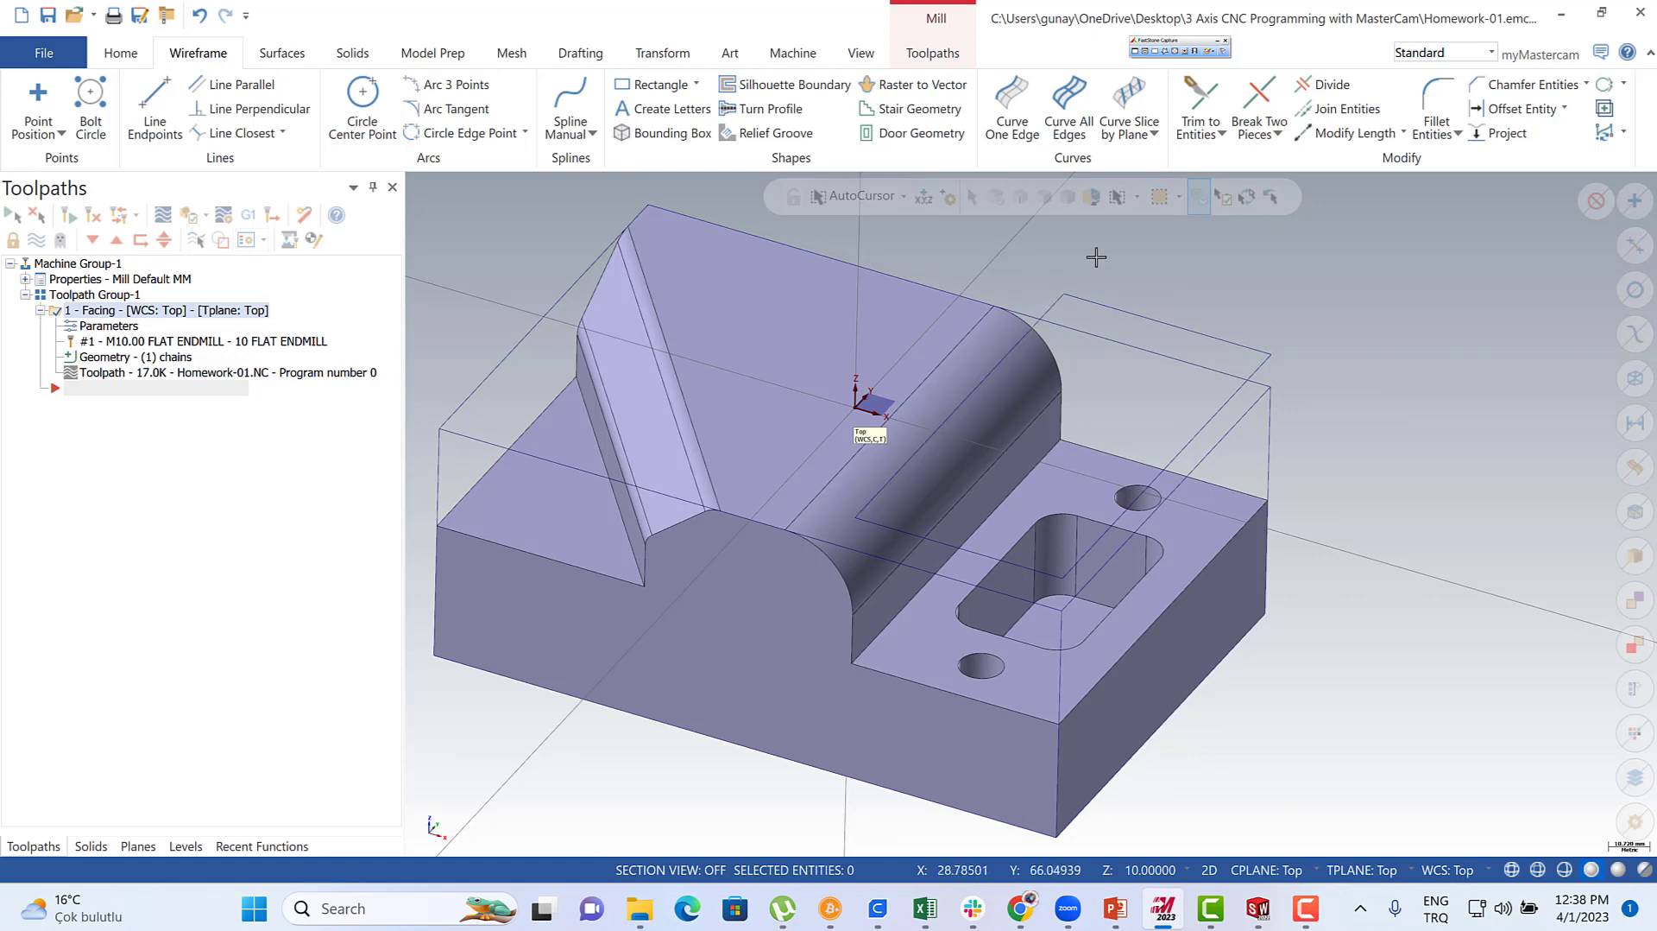
click(1338, 139)
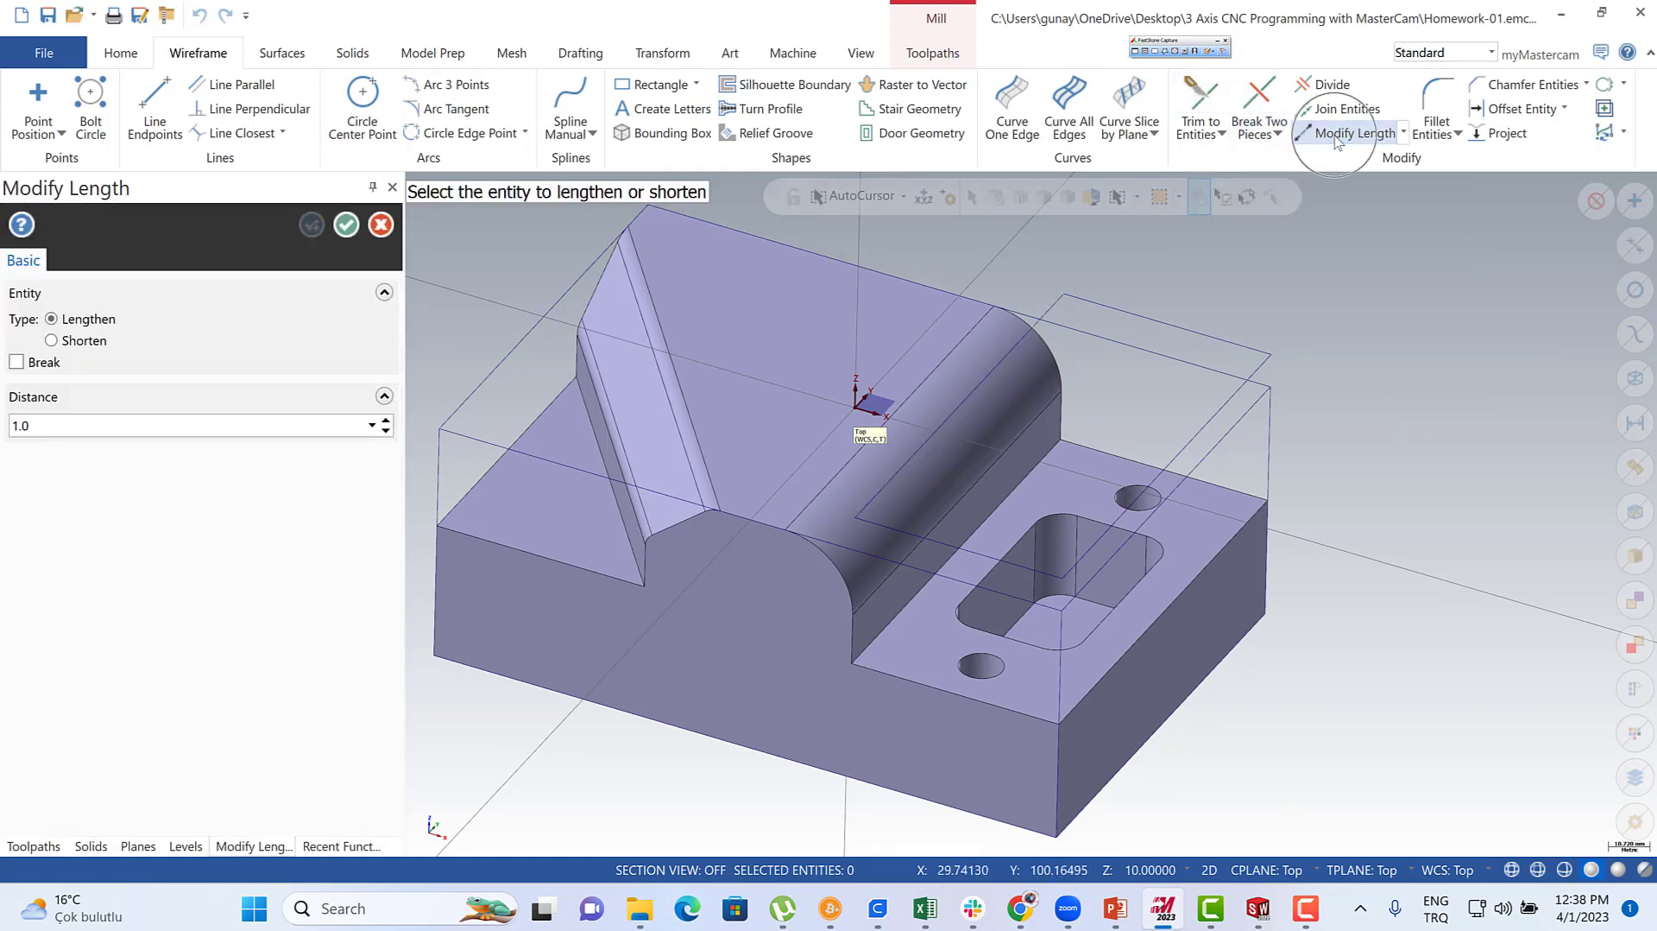
click(41, 421)
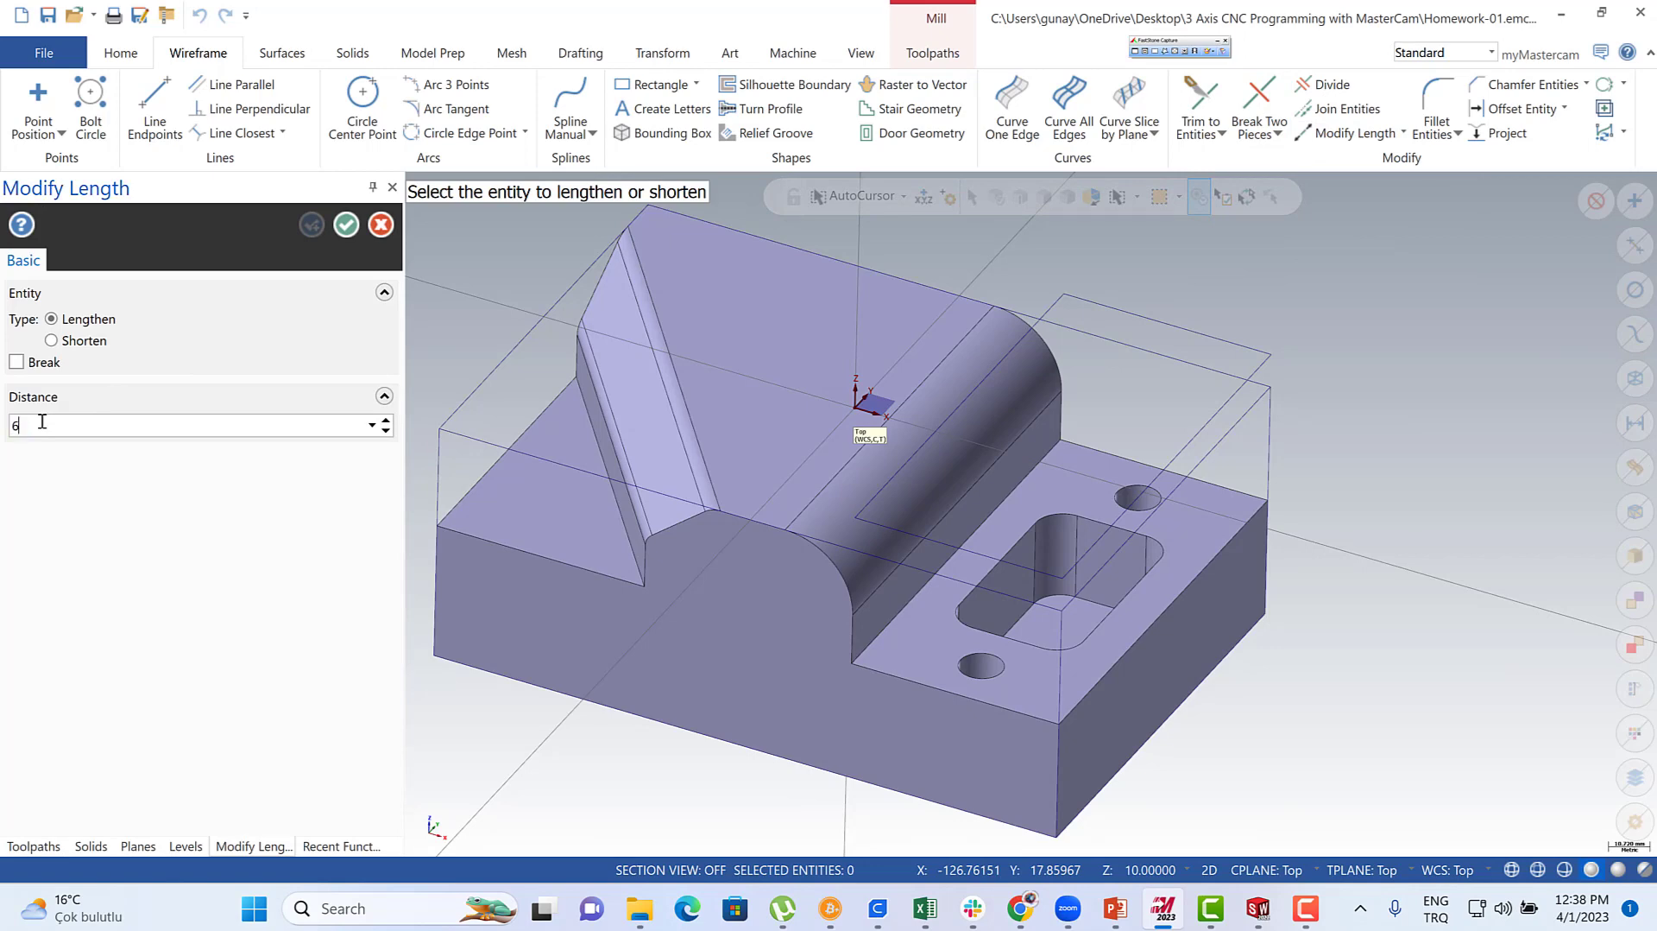
text(6)
key(Return)
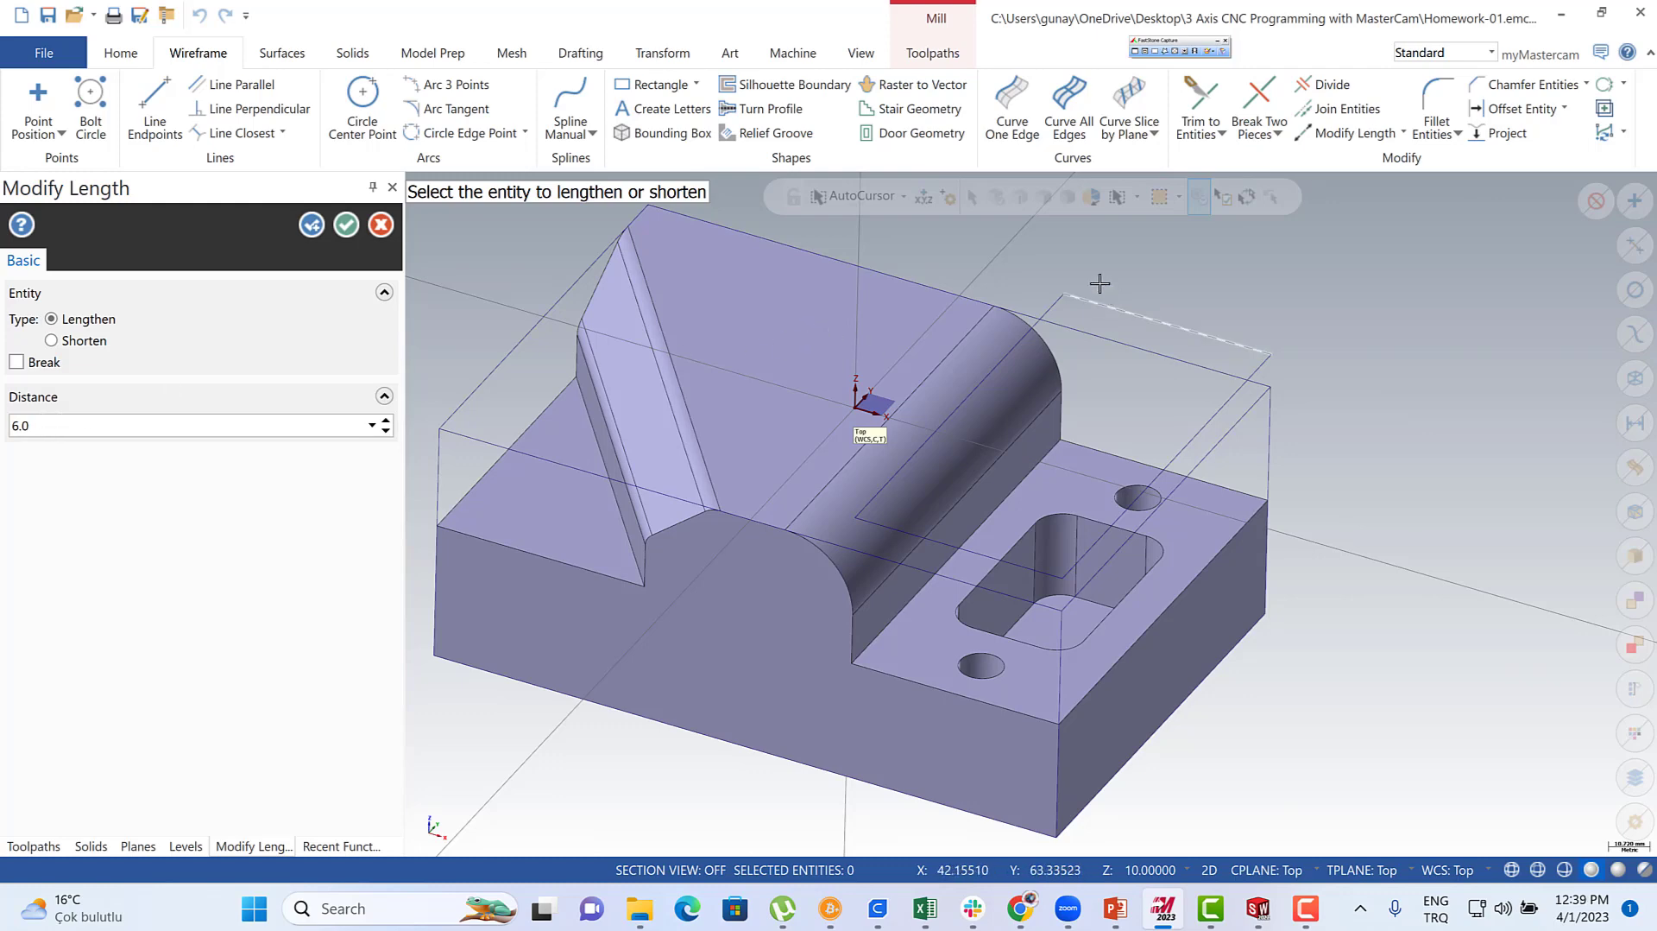
click(1055, 304)
click(1256, 361)
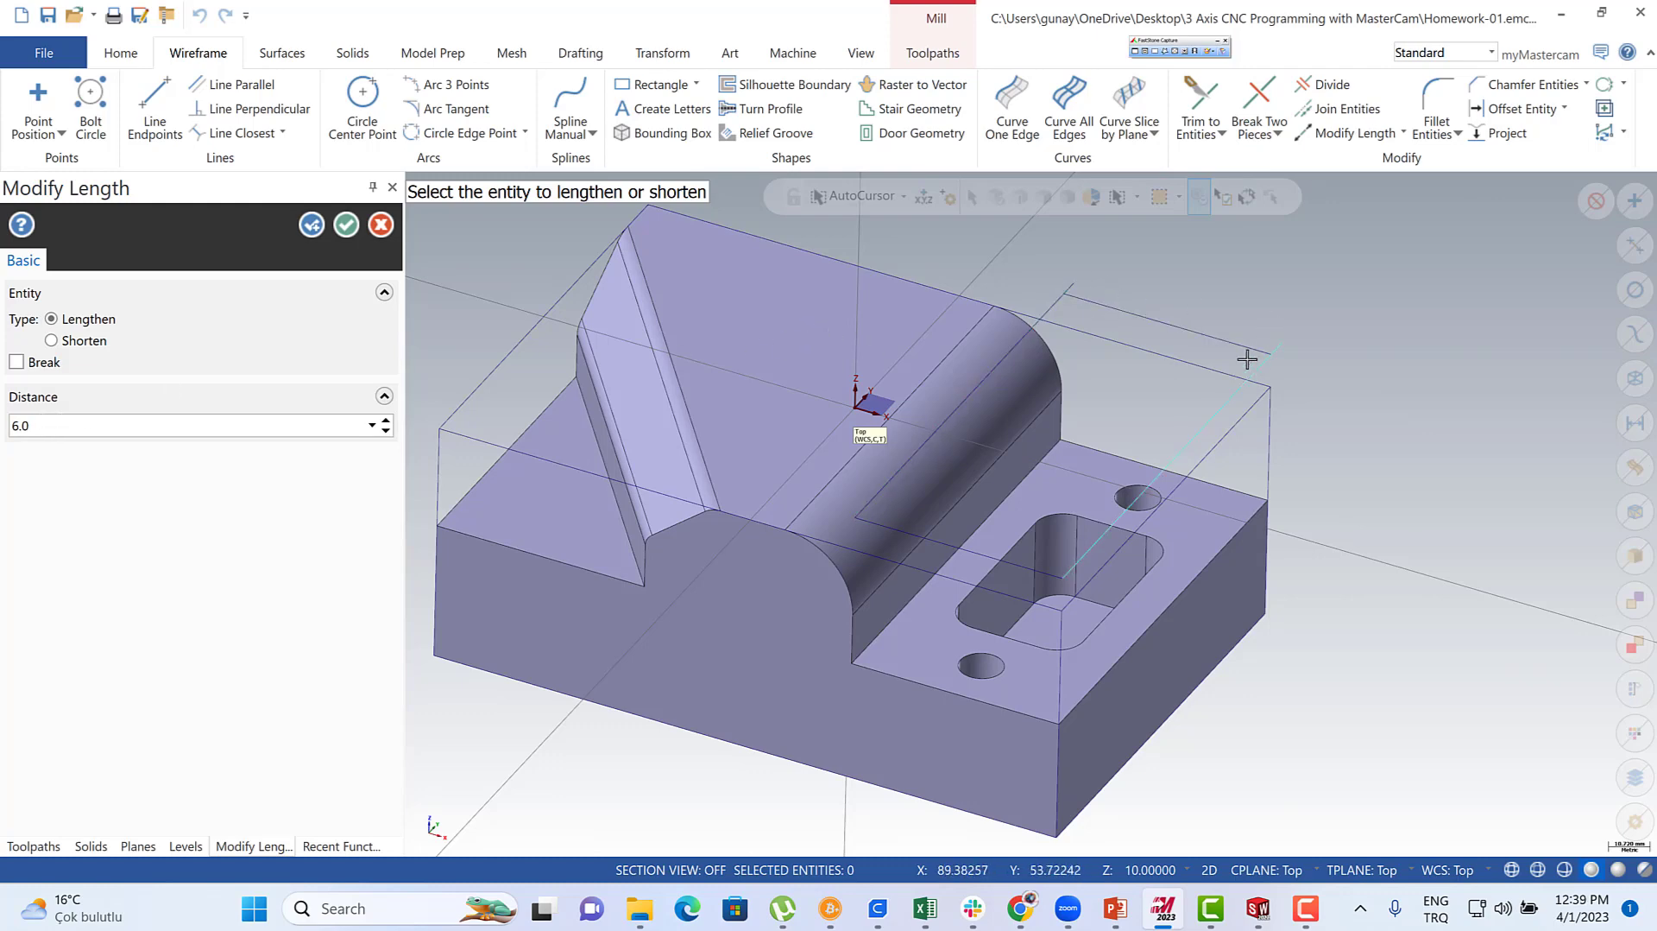
click(861, 507)
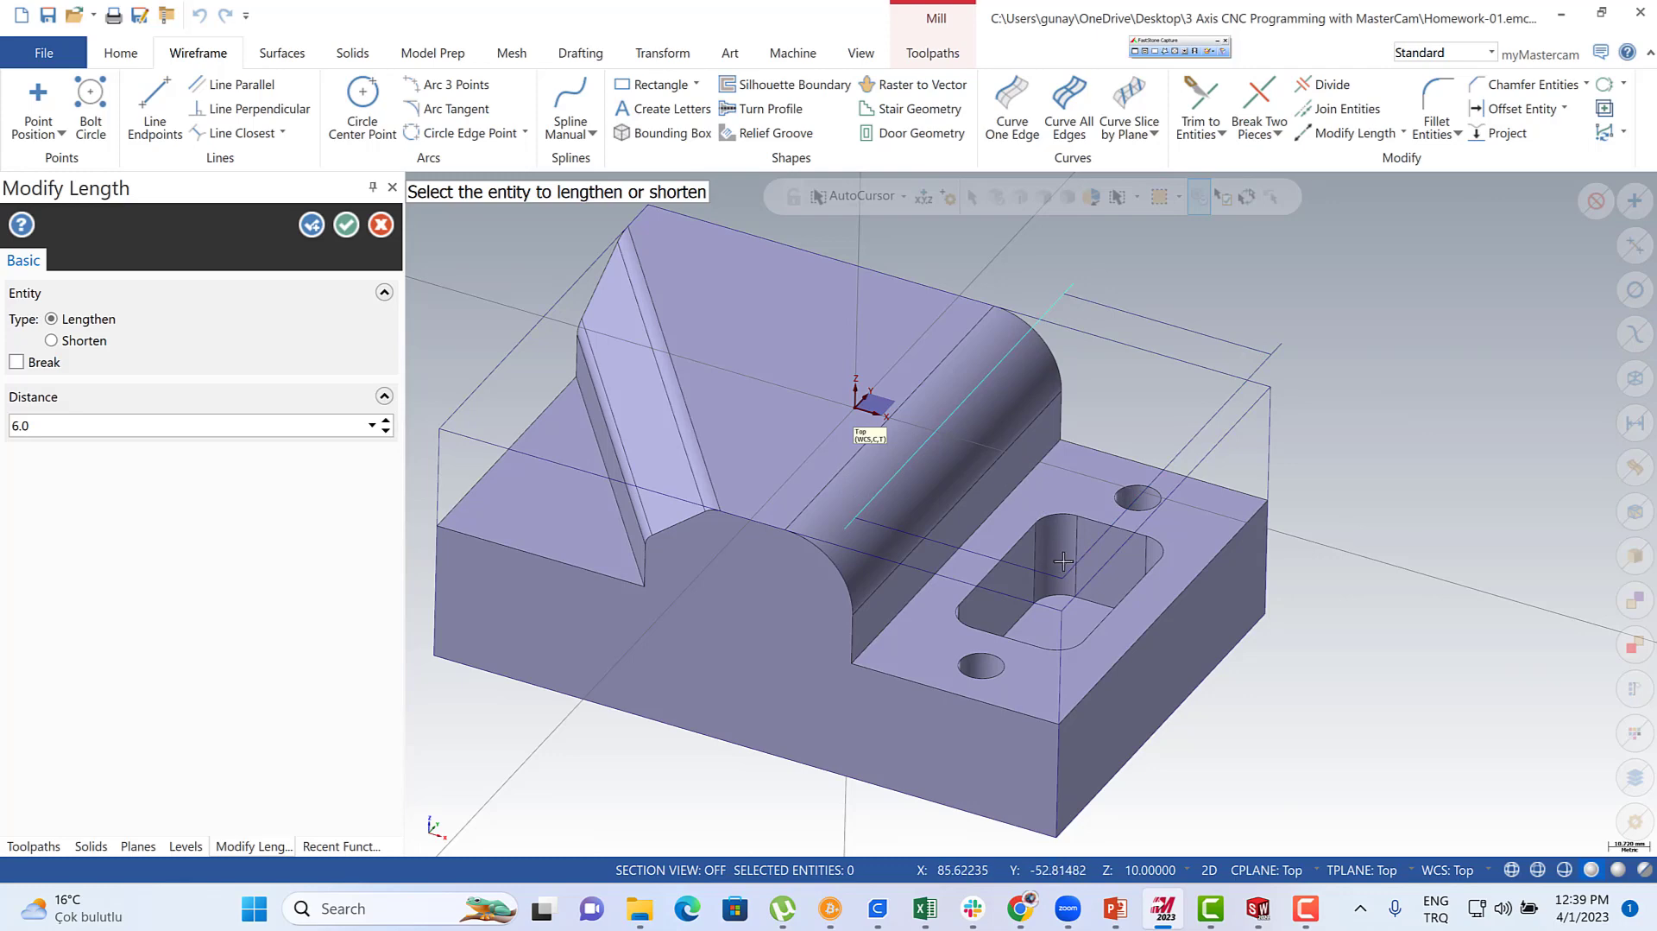
click(348, 225)
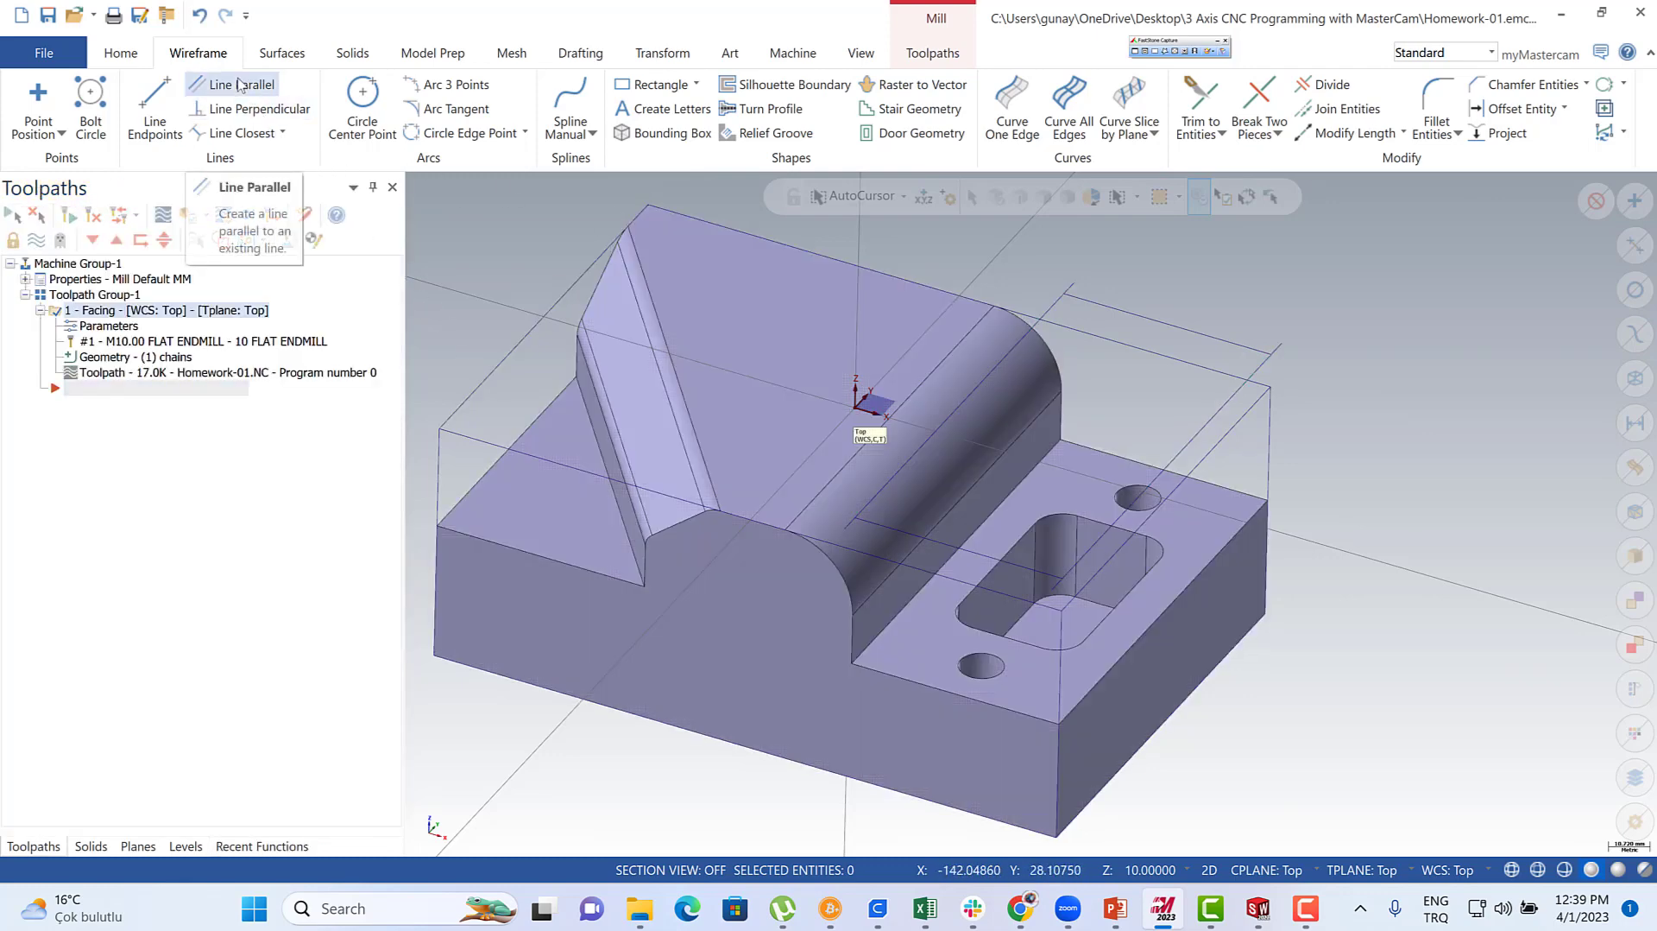
- Create lines parallel to the two short boundary sides through the extended ends of the long sides, and delete the original short lines
click(240, 84)
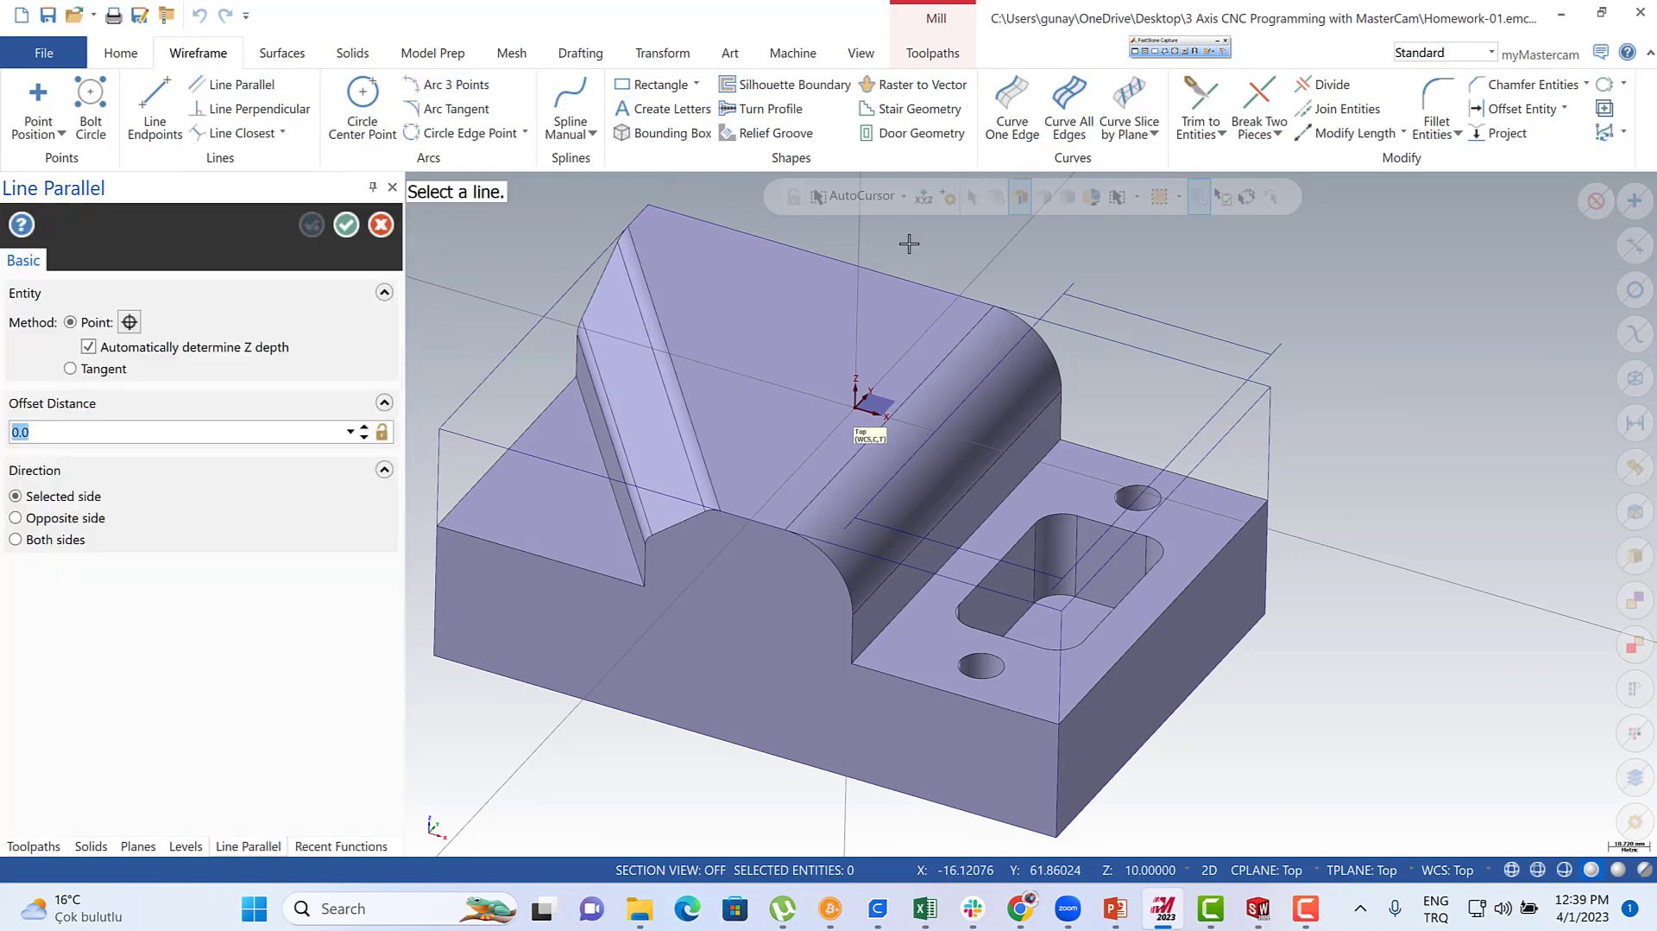
click(1104, 306)
click(1112, 300)
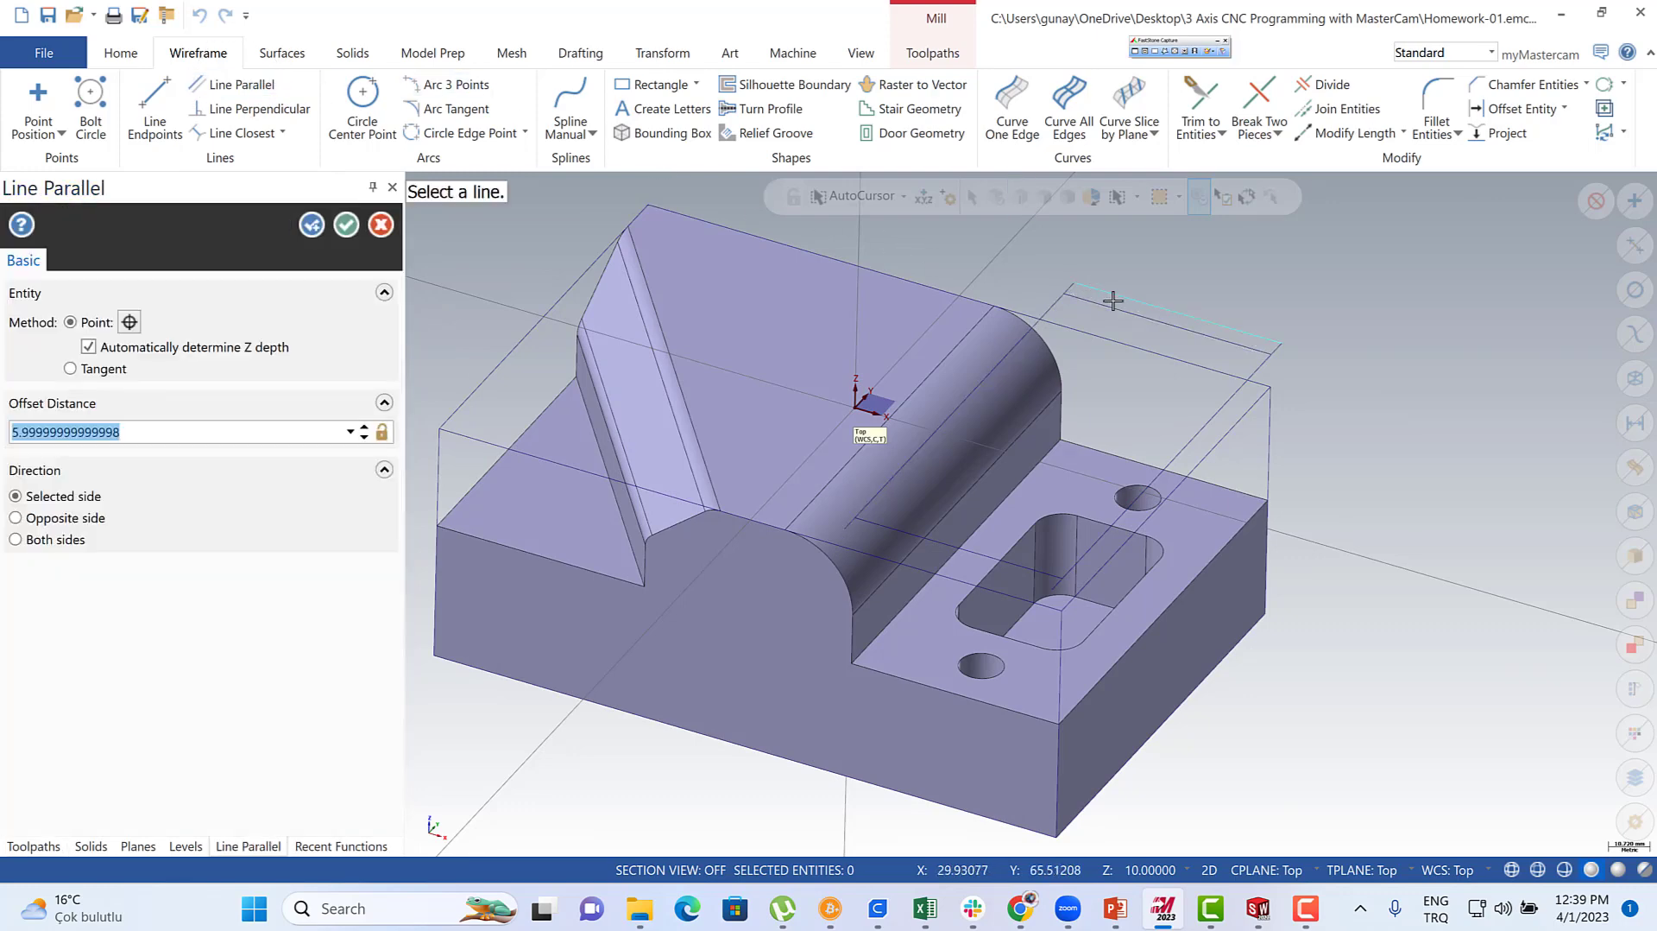
click(860, 519)
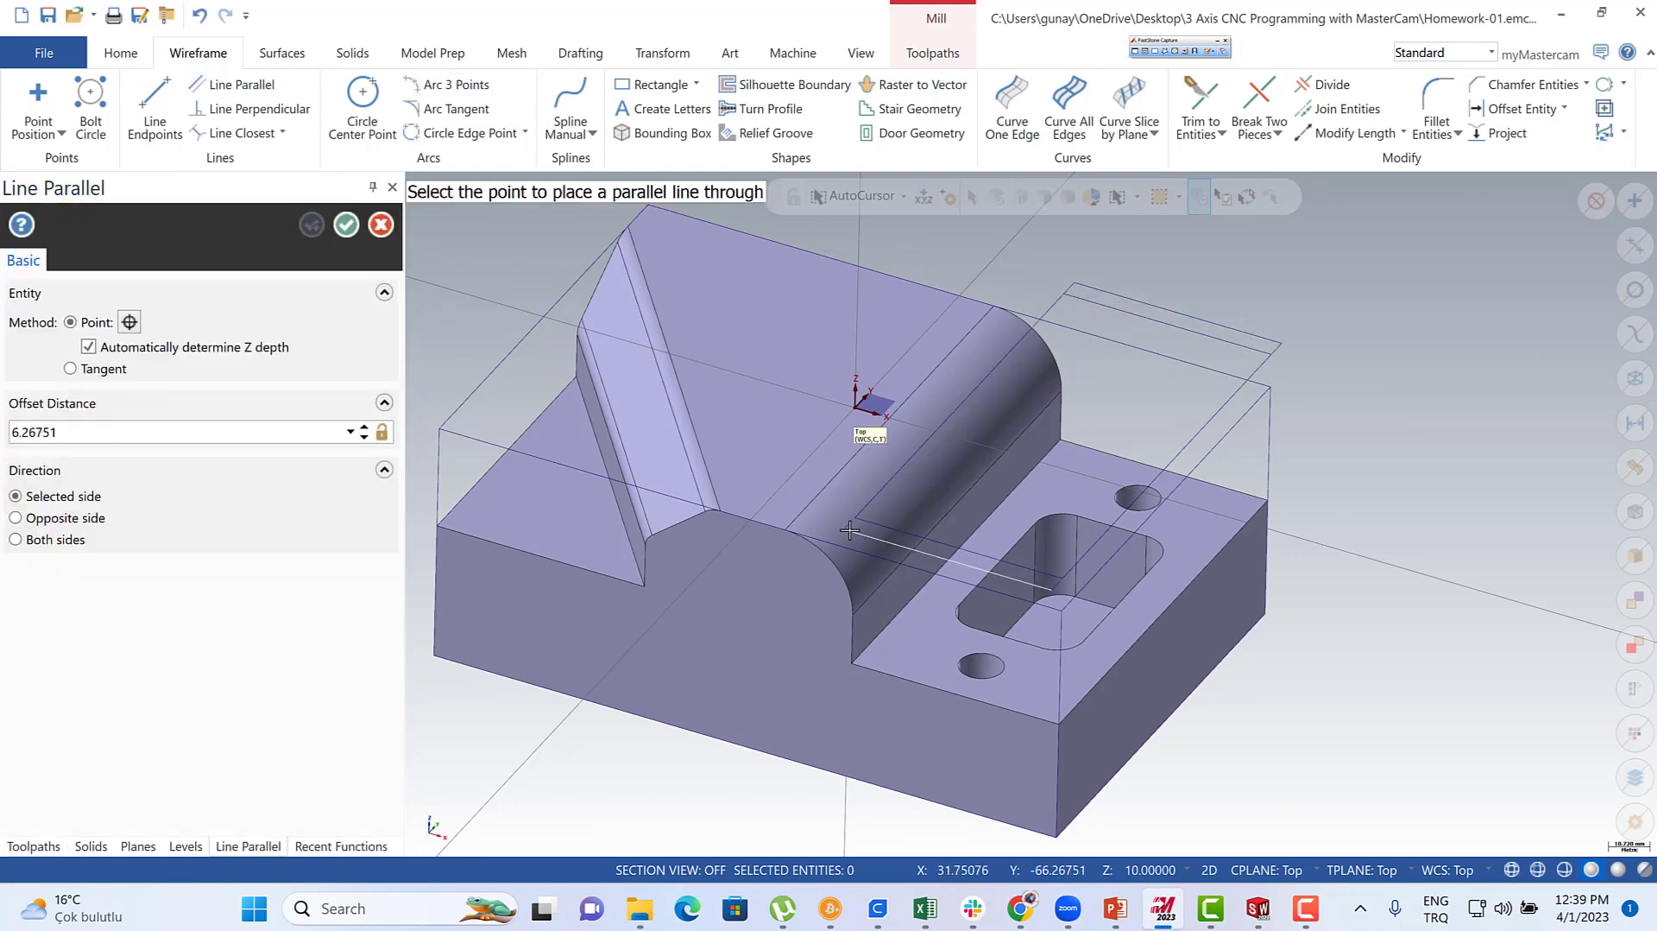
click(866, 523)
key(Escape)
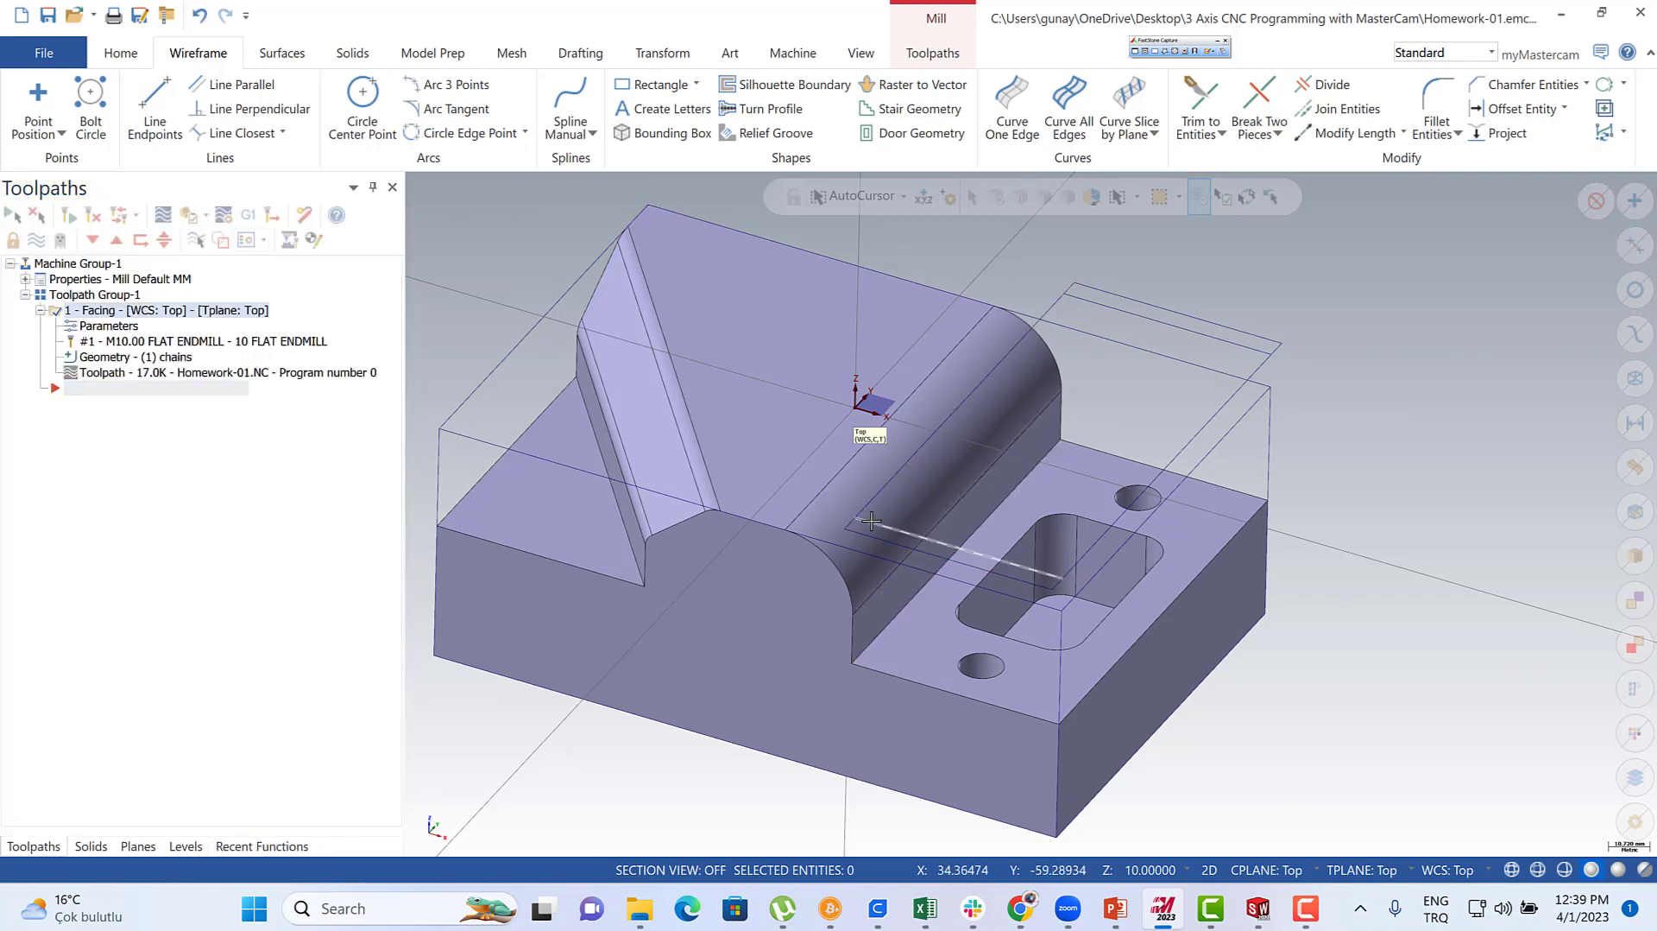
click(871, 520)
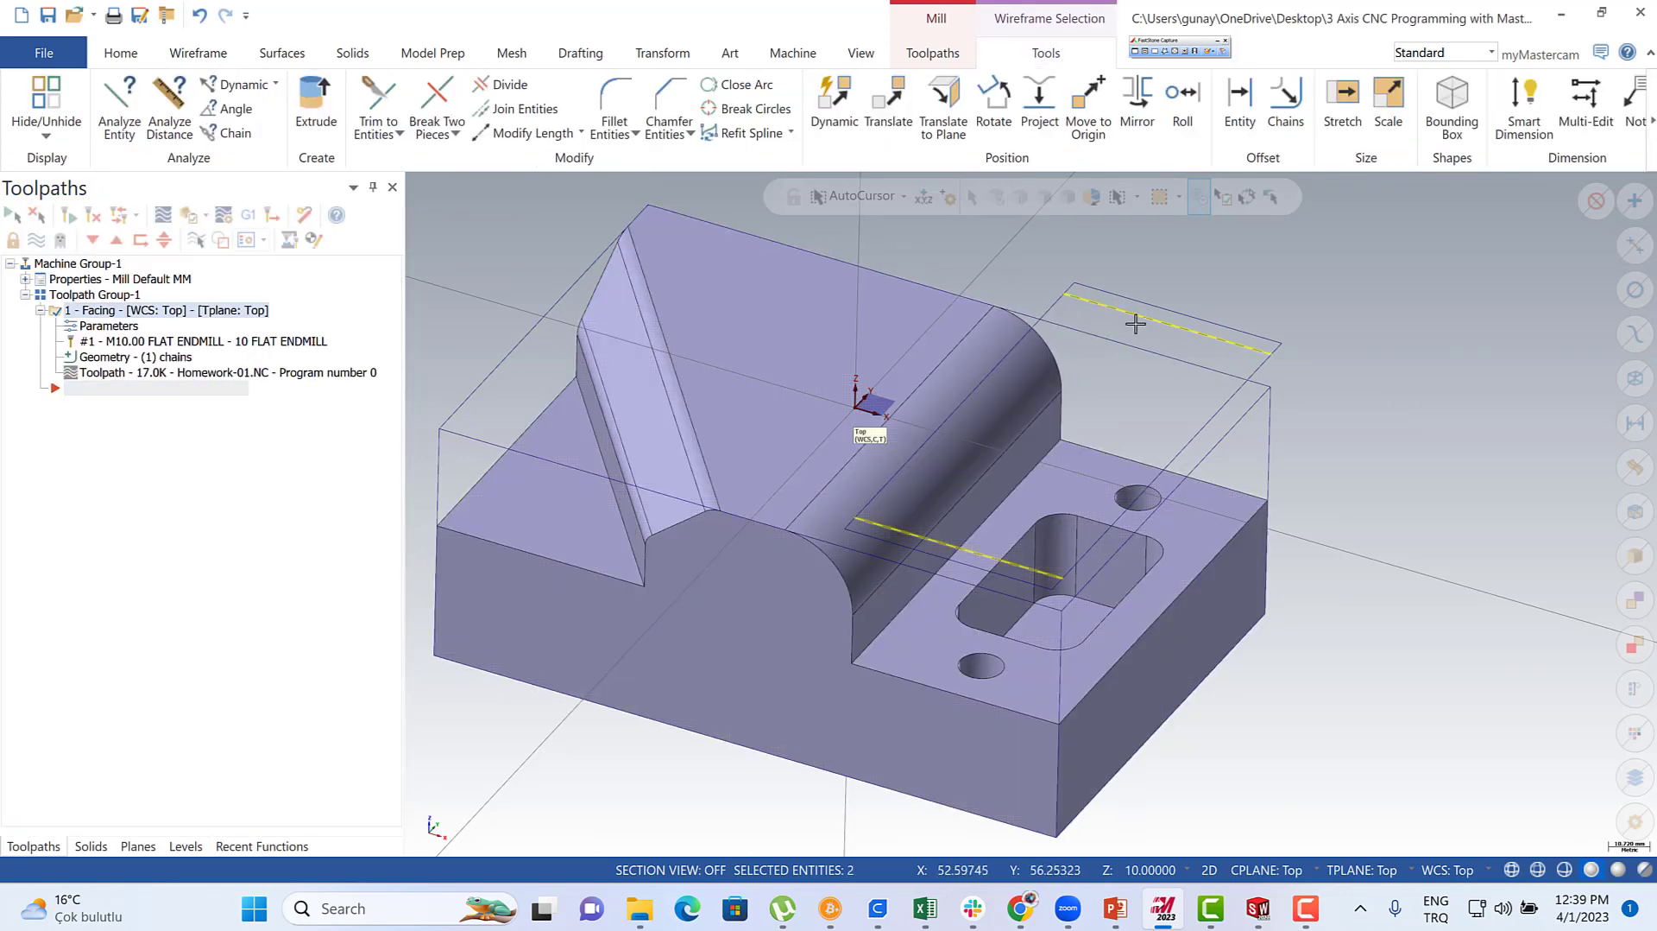
key(Escape)
- Lengthen both short boundary lines by 6 mm past the part's outer edge with Modify Length
scroll(1229, 459, down, 1)
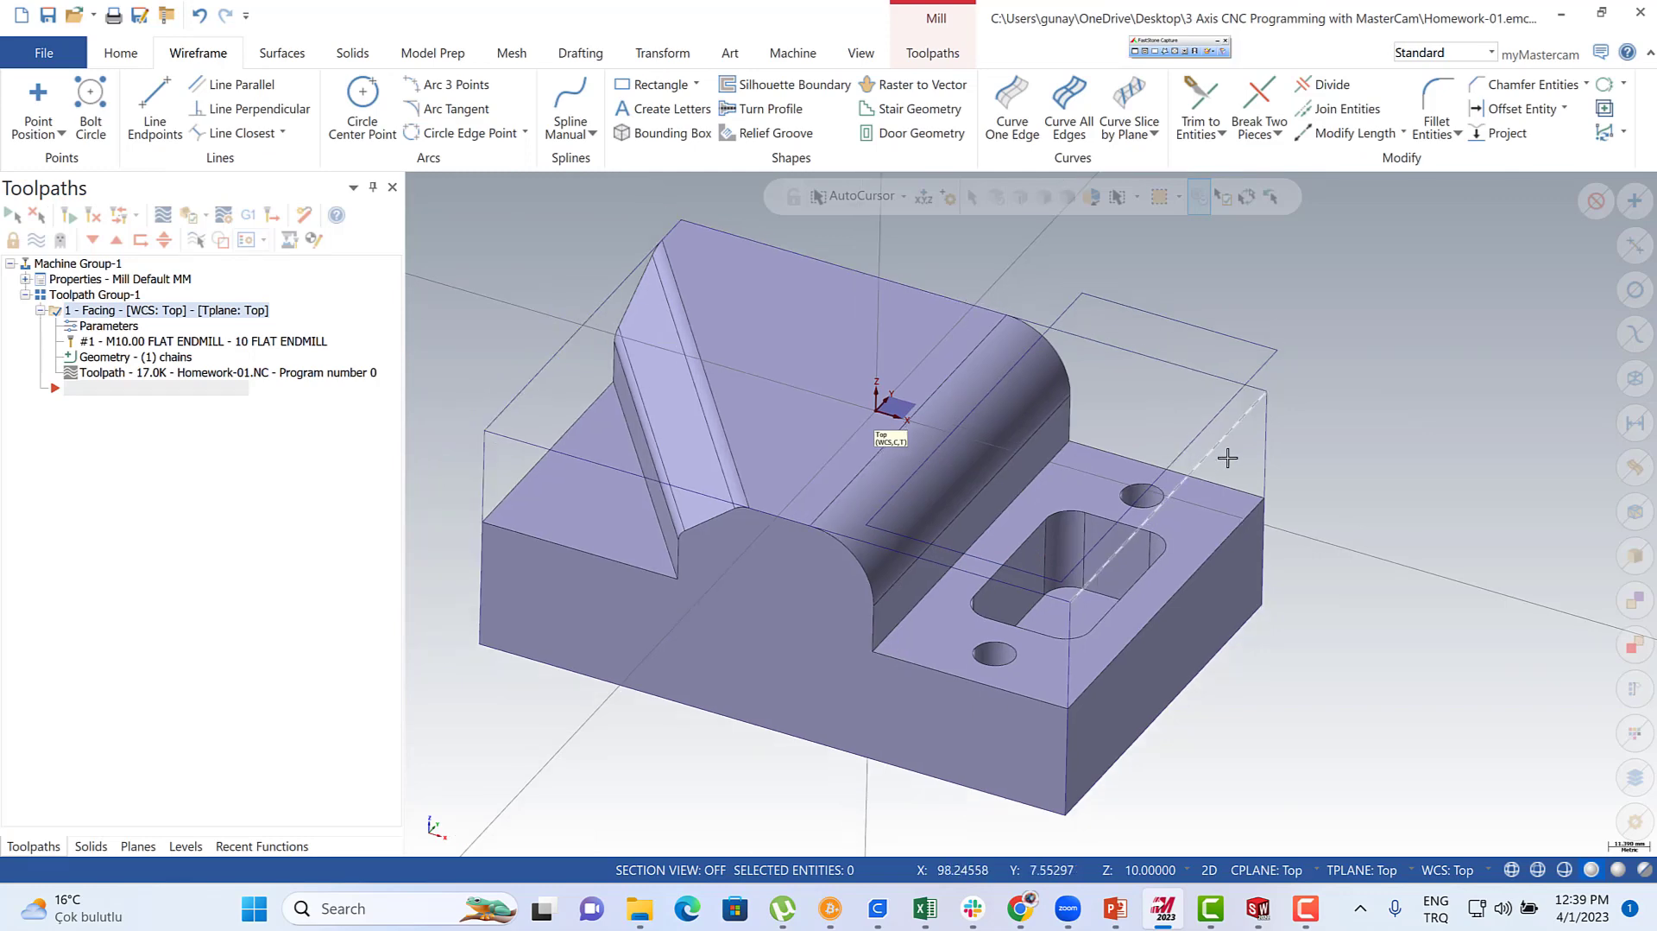
middle_drag(1321, 455, 1299, 454)
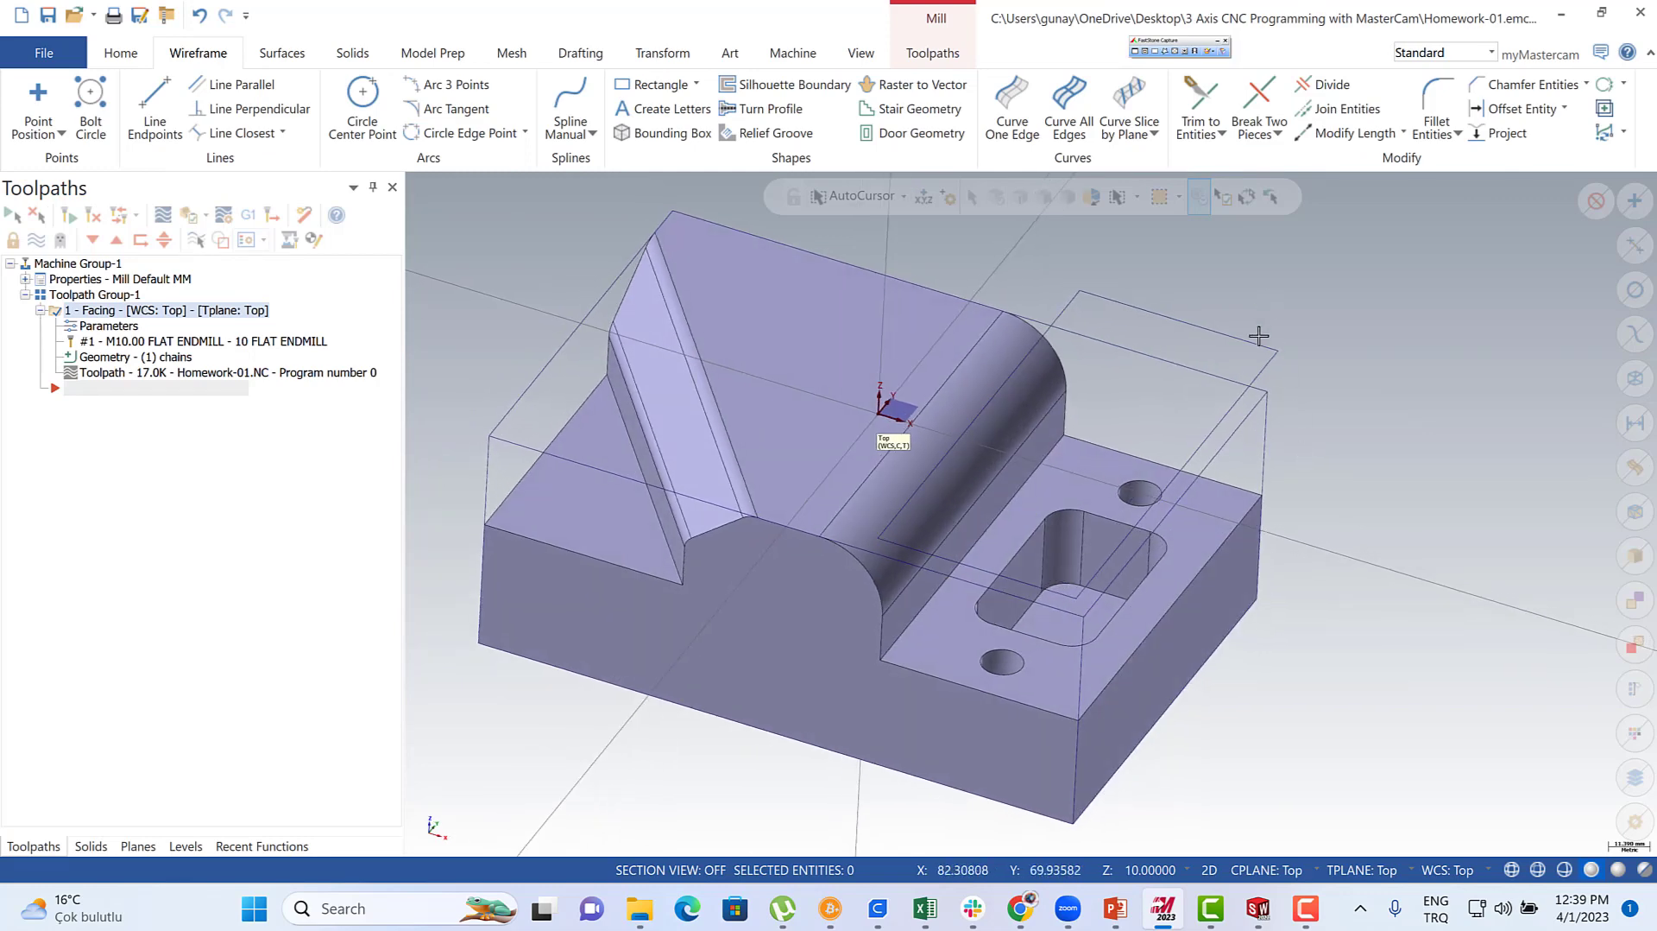
click(1325, 135)
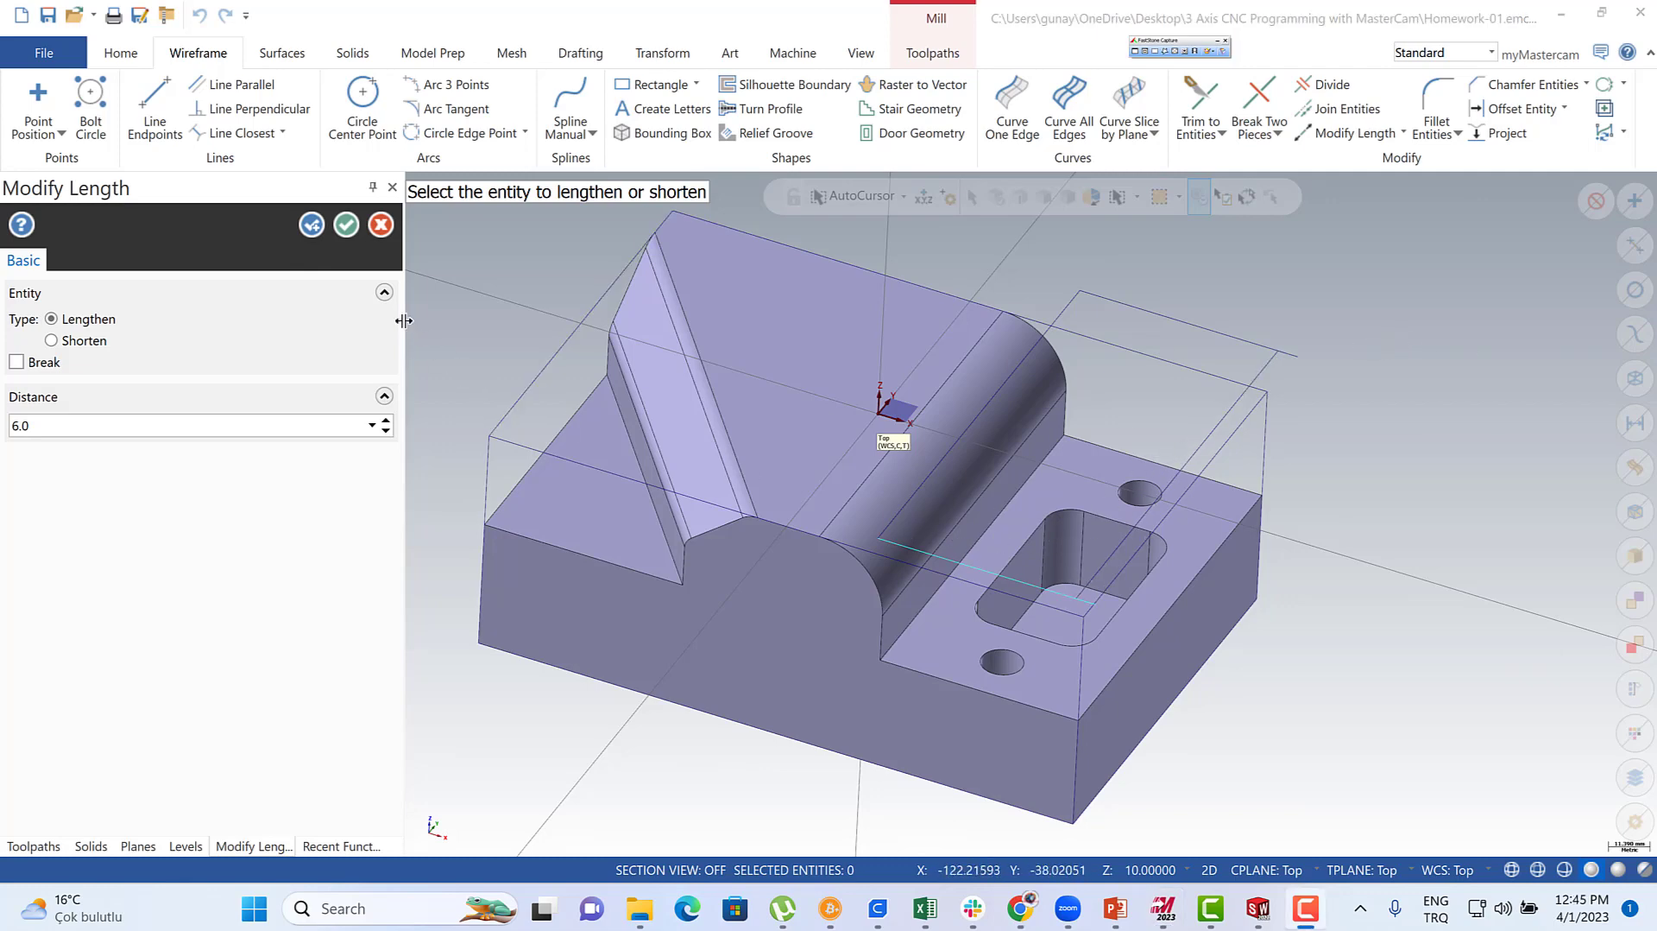
click(348, 228)
- Create a line parallel to the outer long boundary line through the extended end of the short side, and delete the original line
scroll(1226, 363, up, 1)
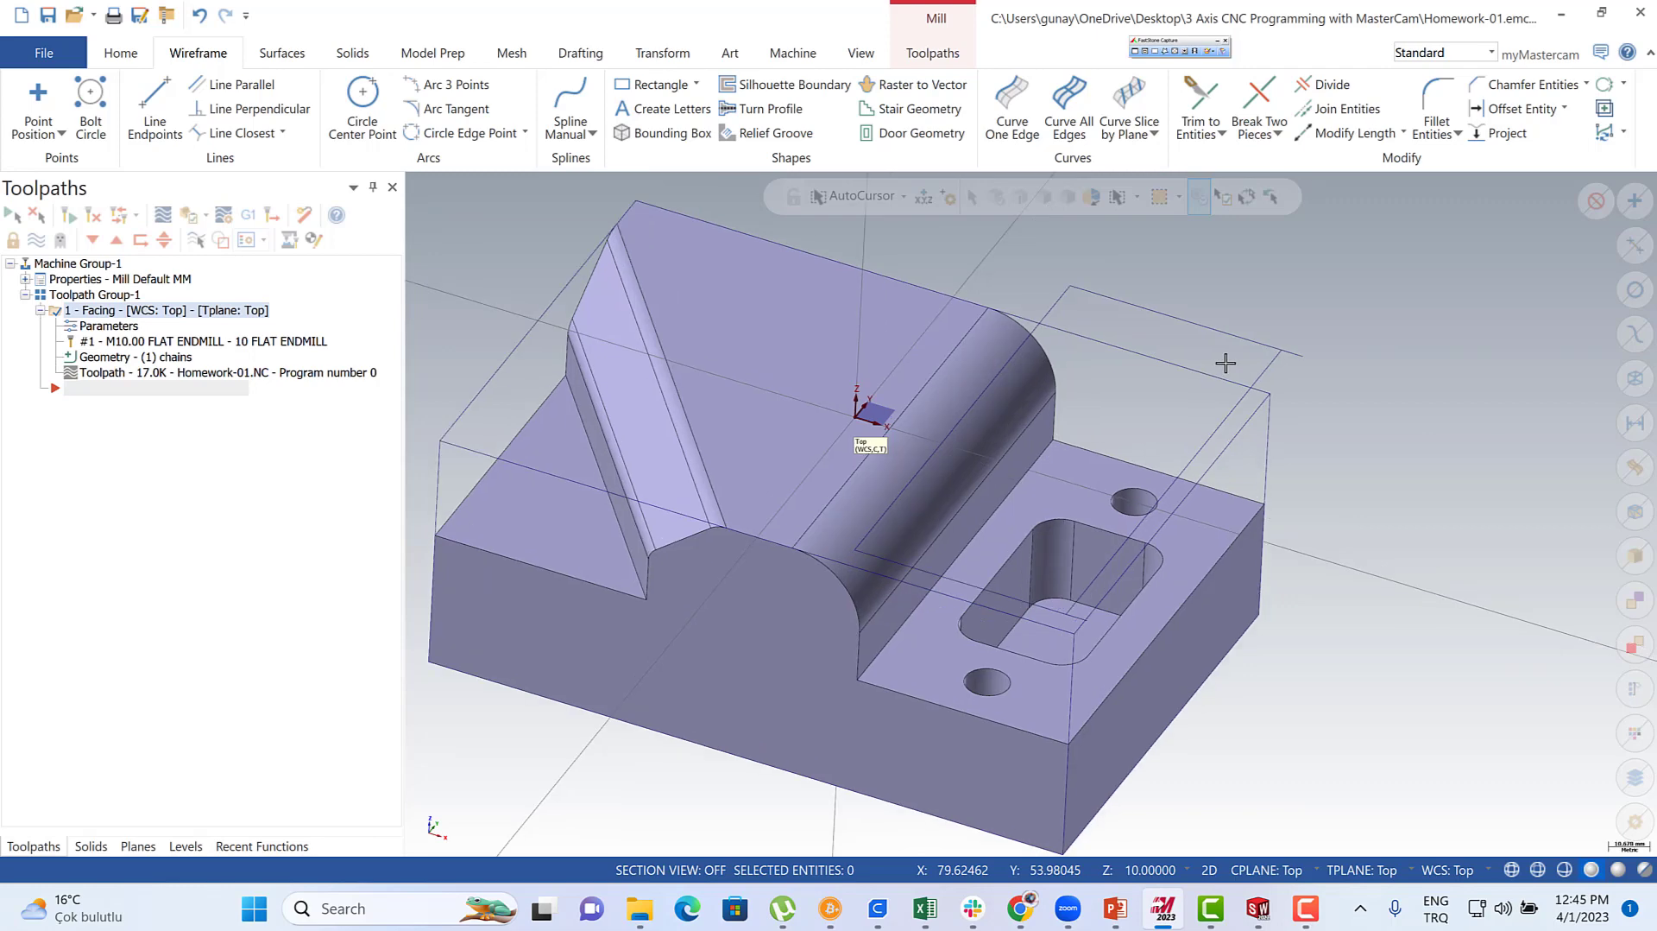
scroll(1226, 363, up, 1)
click(235, 87)
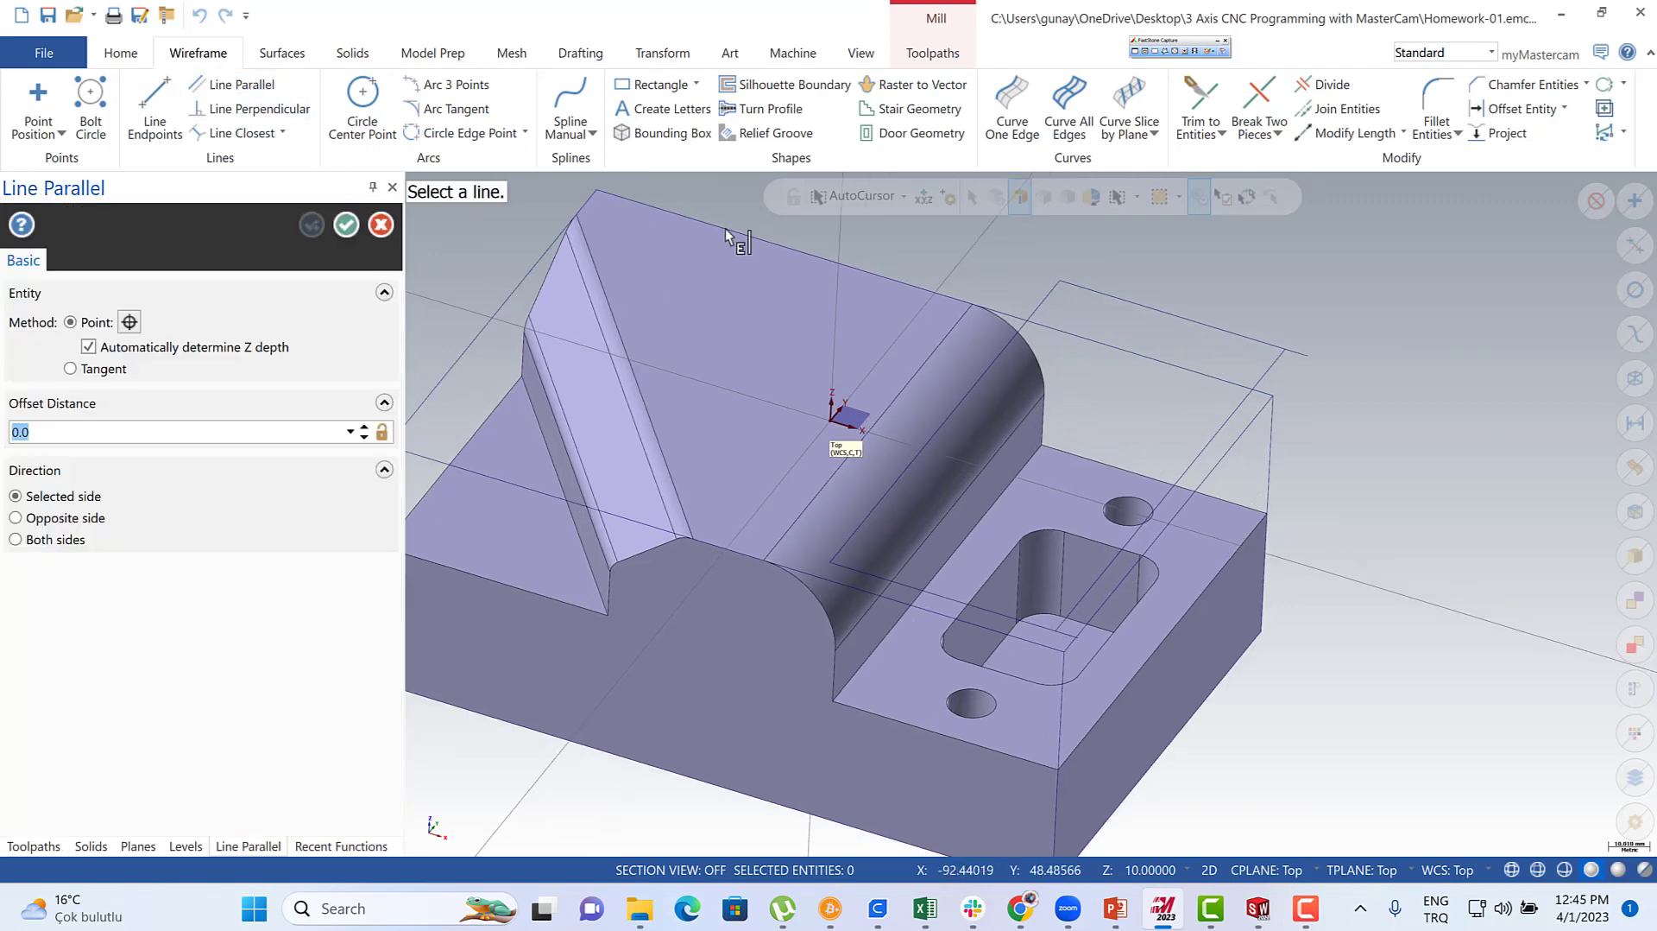
click(1273, 363)
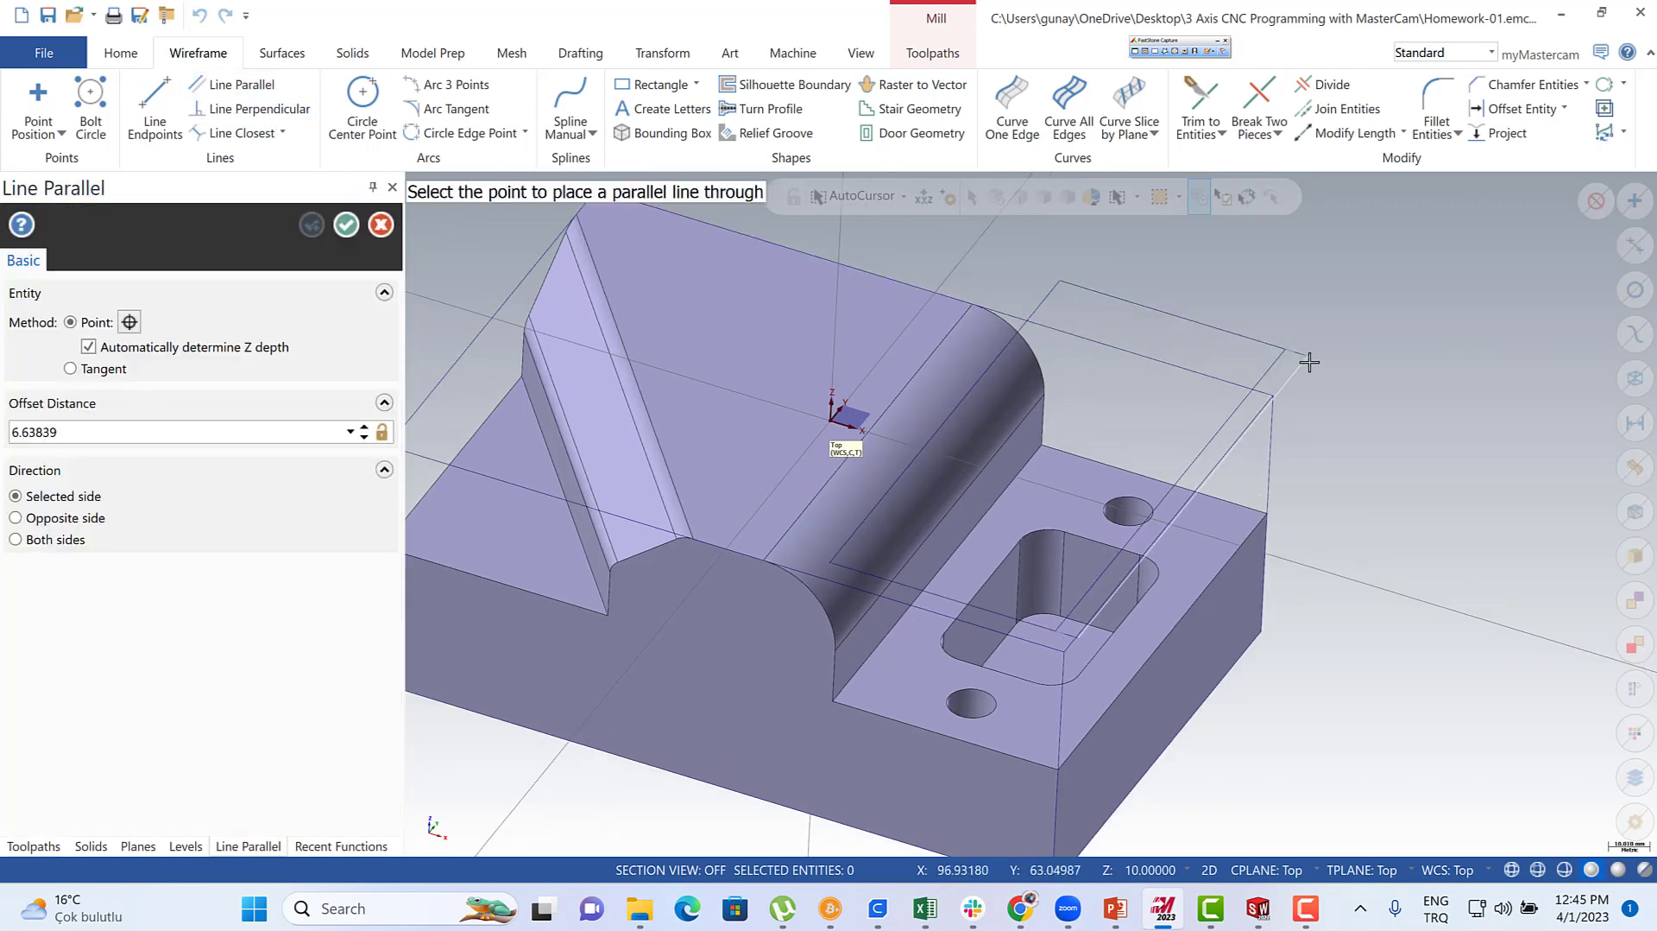
click(1310, 359)
key(Escape)
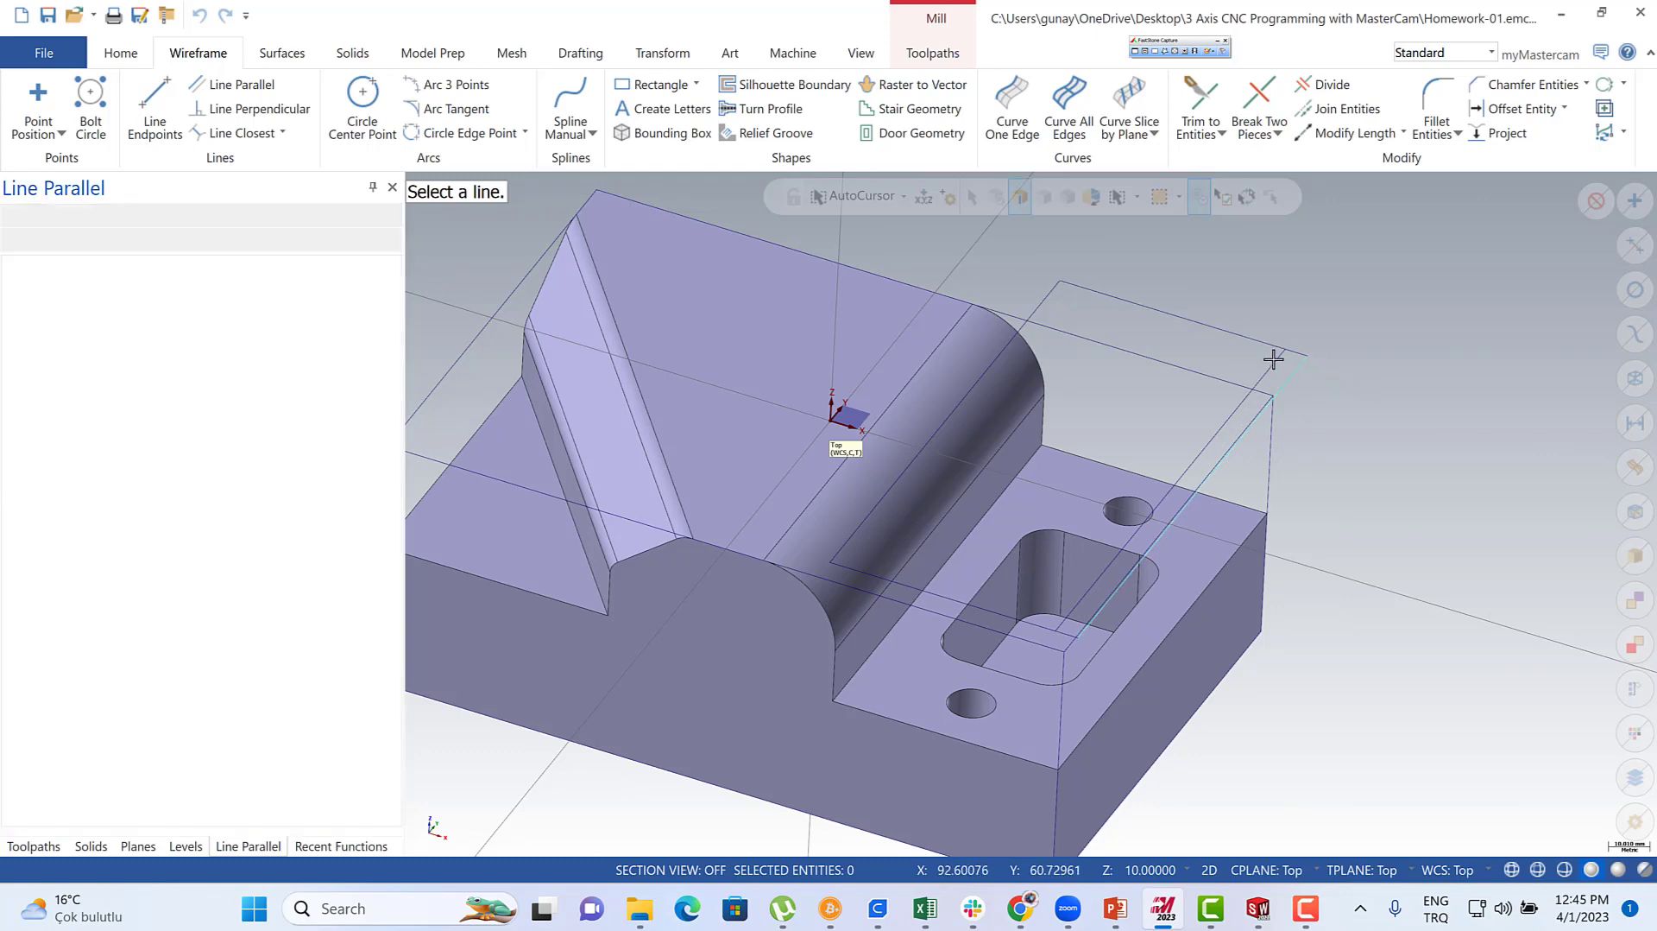
click(1275, 360)
key(Delete)
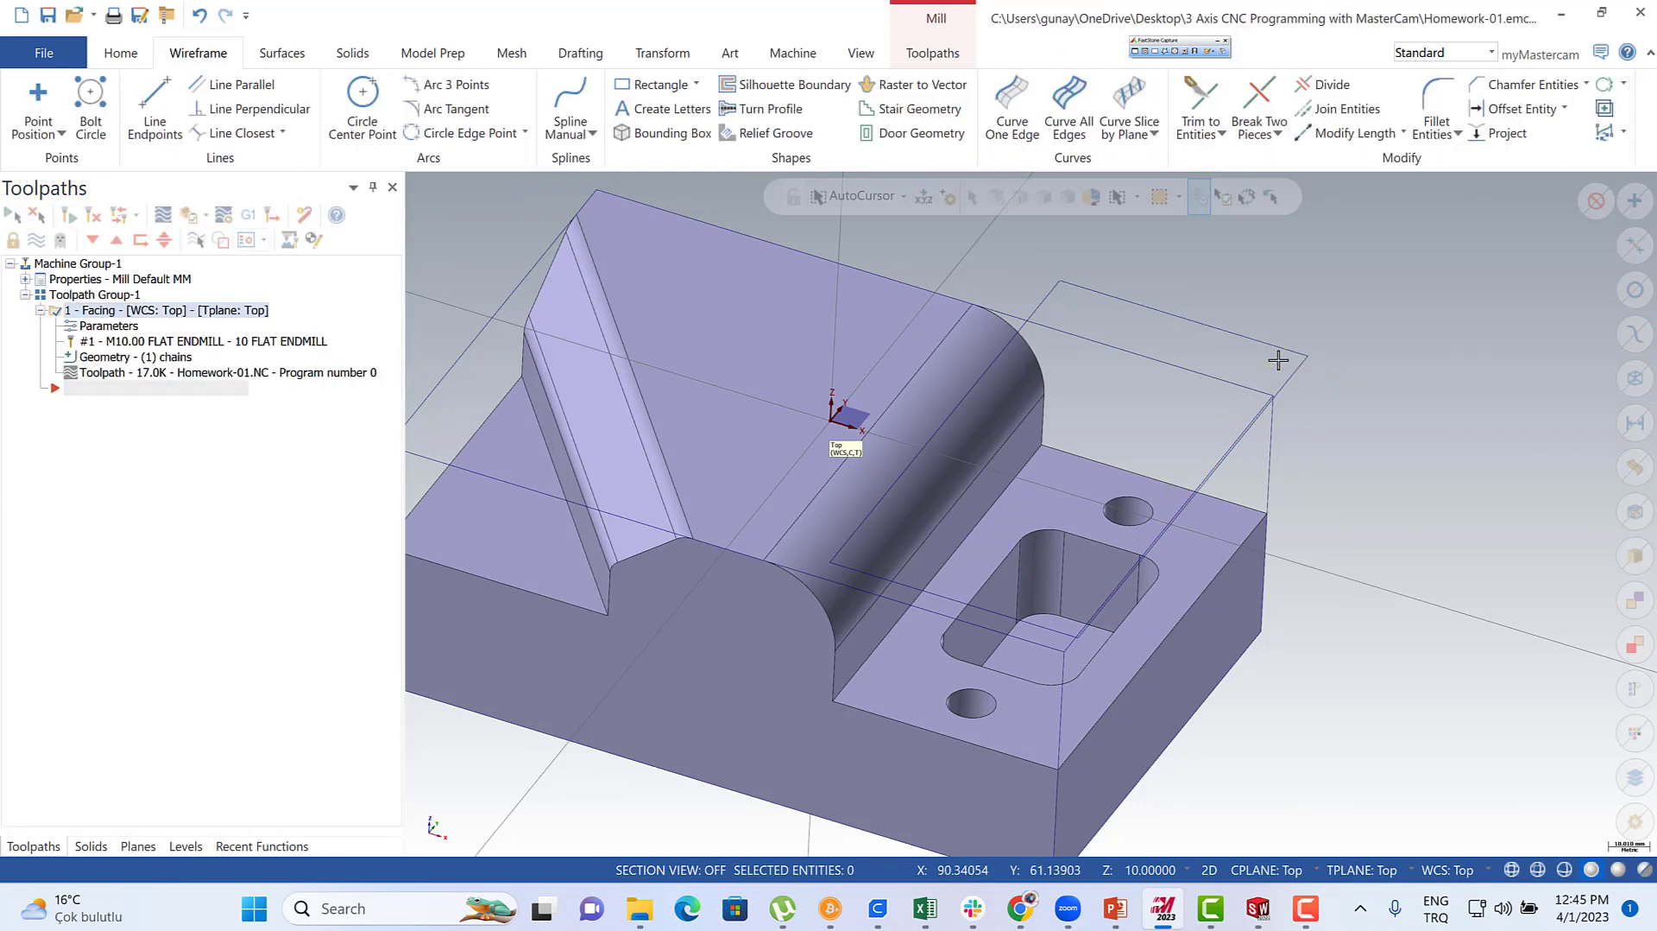
- Check the enlarged boundary from the top, then add a Pocket mill toolpath using that rectangle as its wireframe chain
right_click(1288, 301)
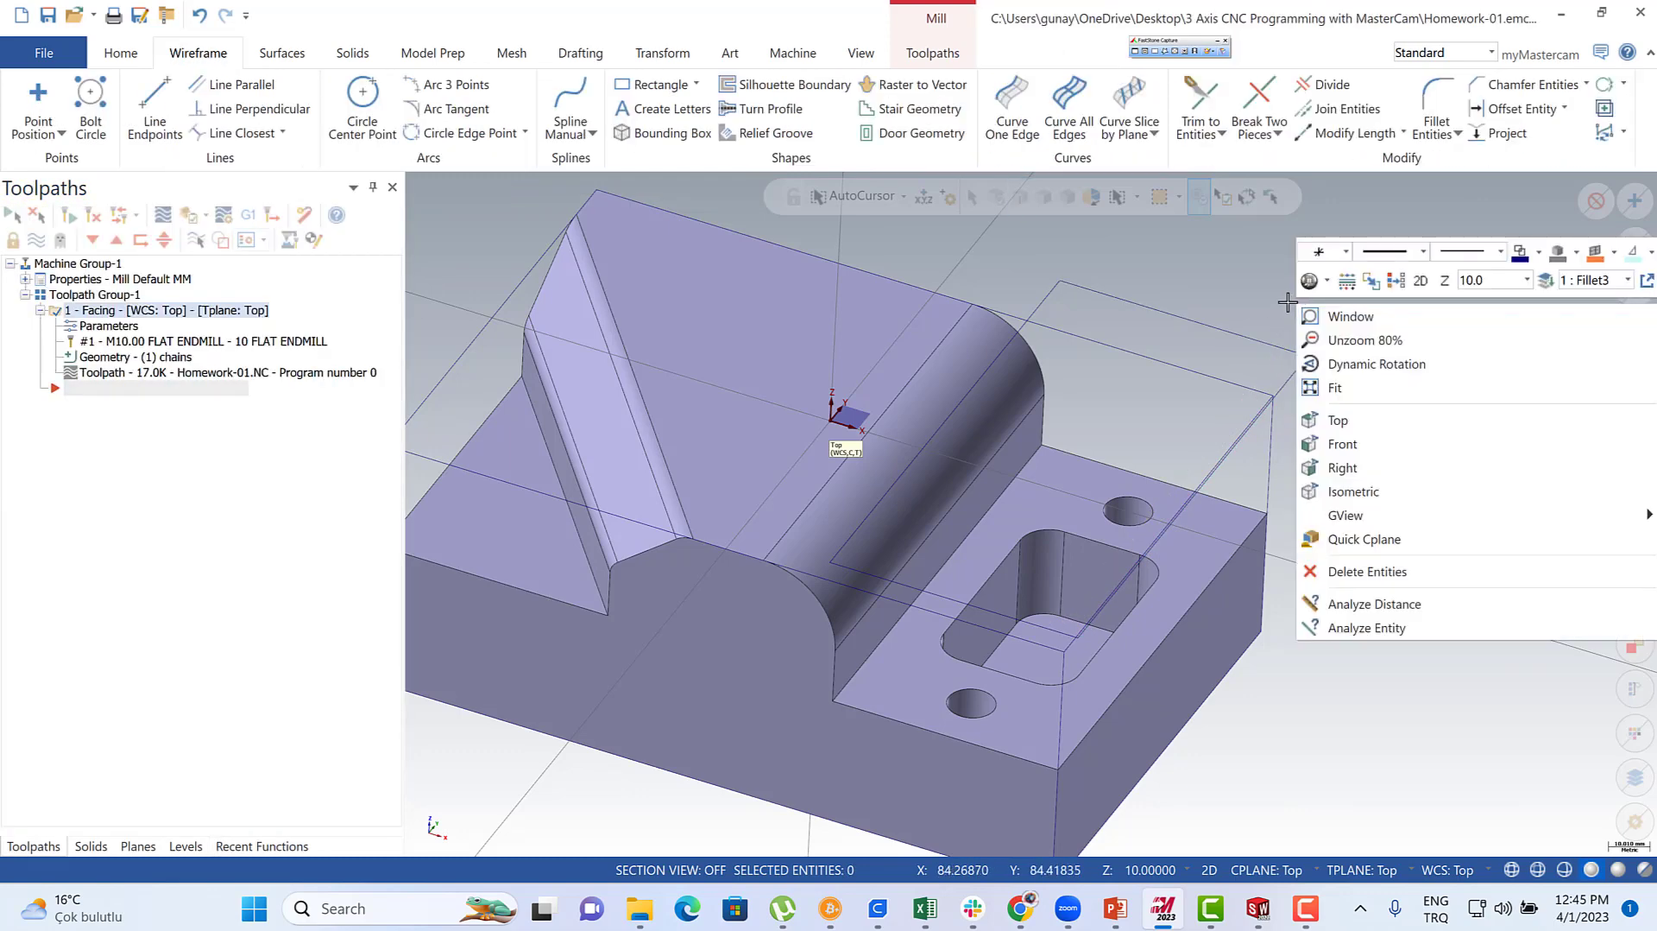
click(1319, 418)
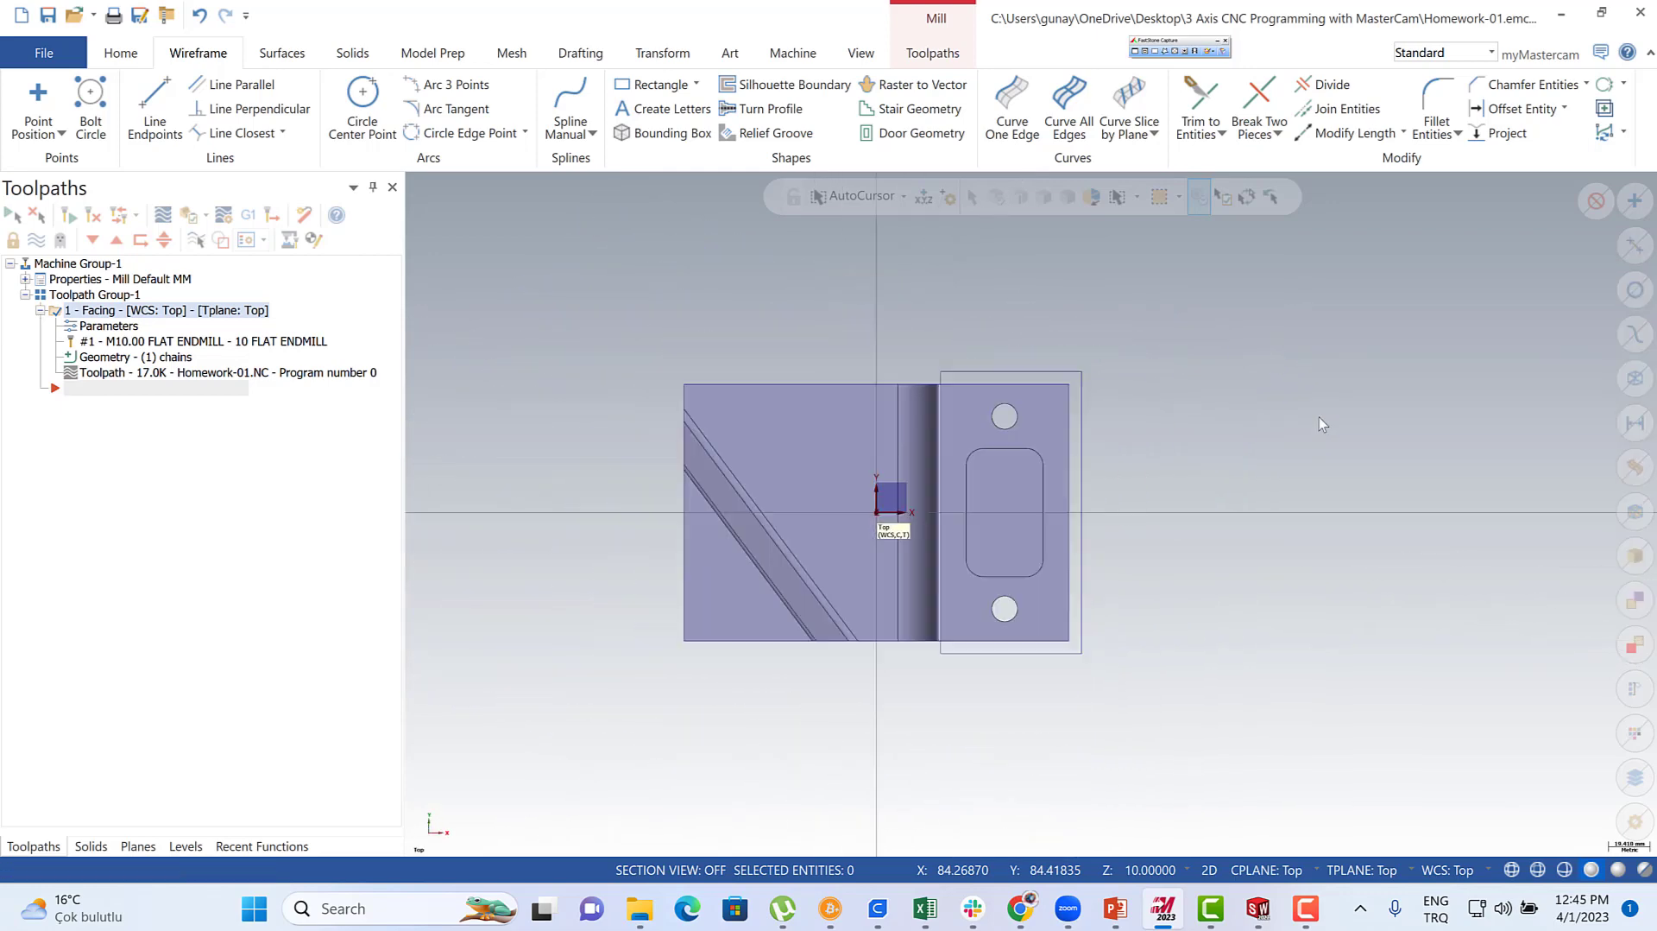
scroll(1047, 457, up, 2)
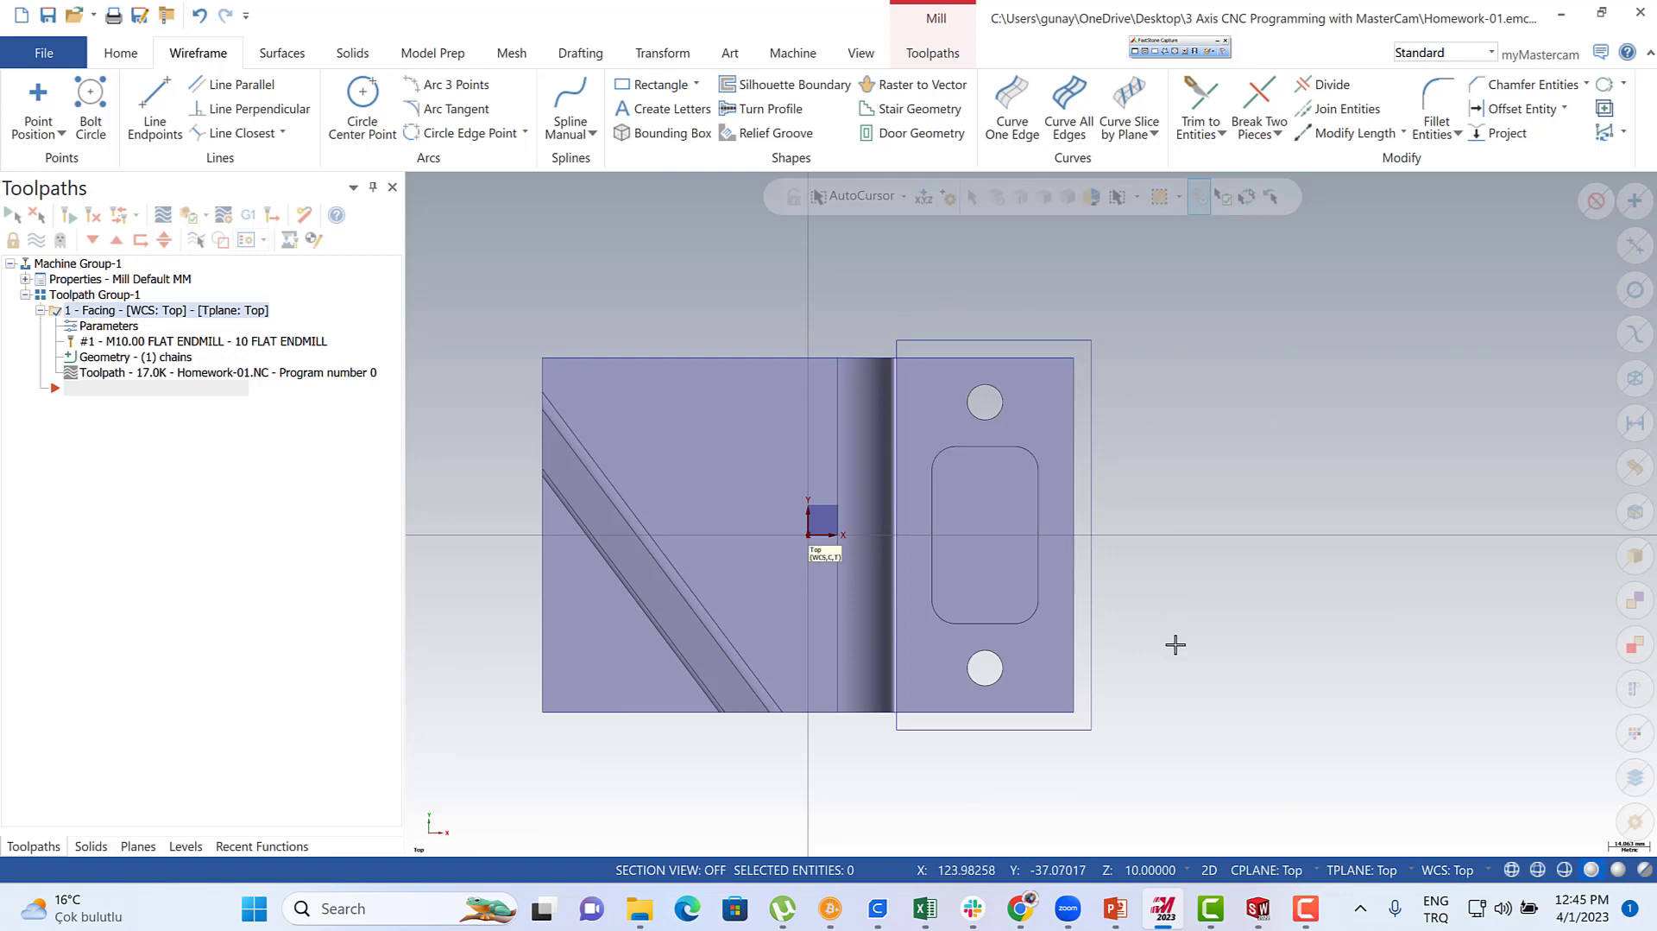
middle_drag(1175, 644, 880, 392)
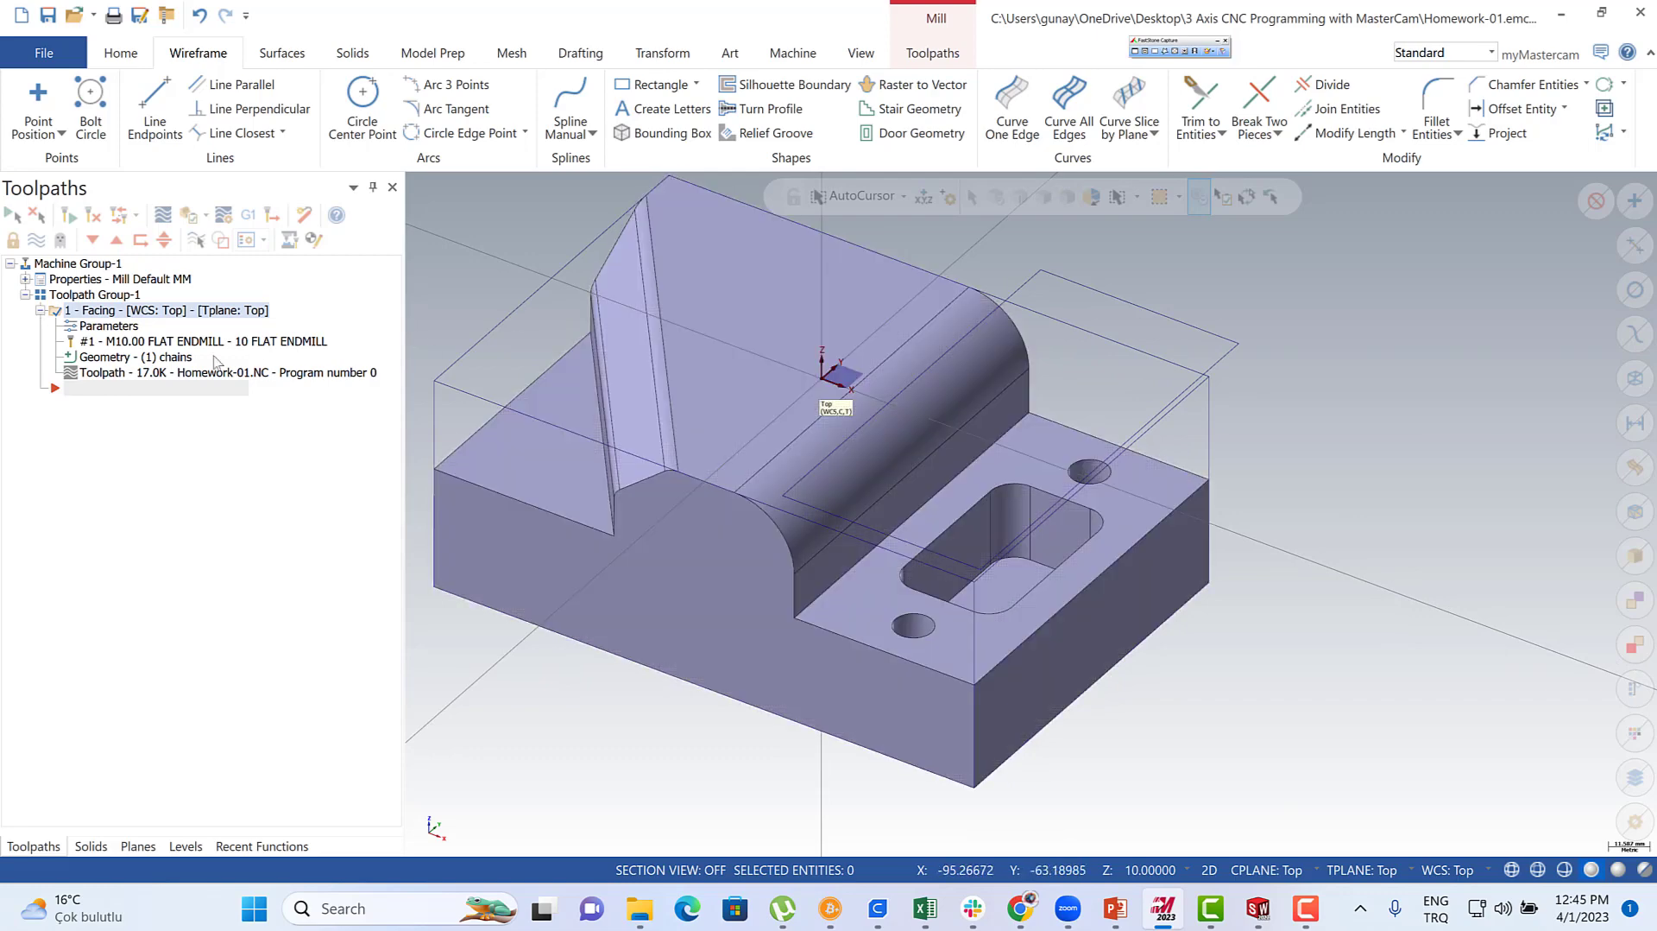
right_click(85, 383)
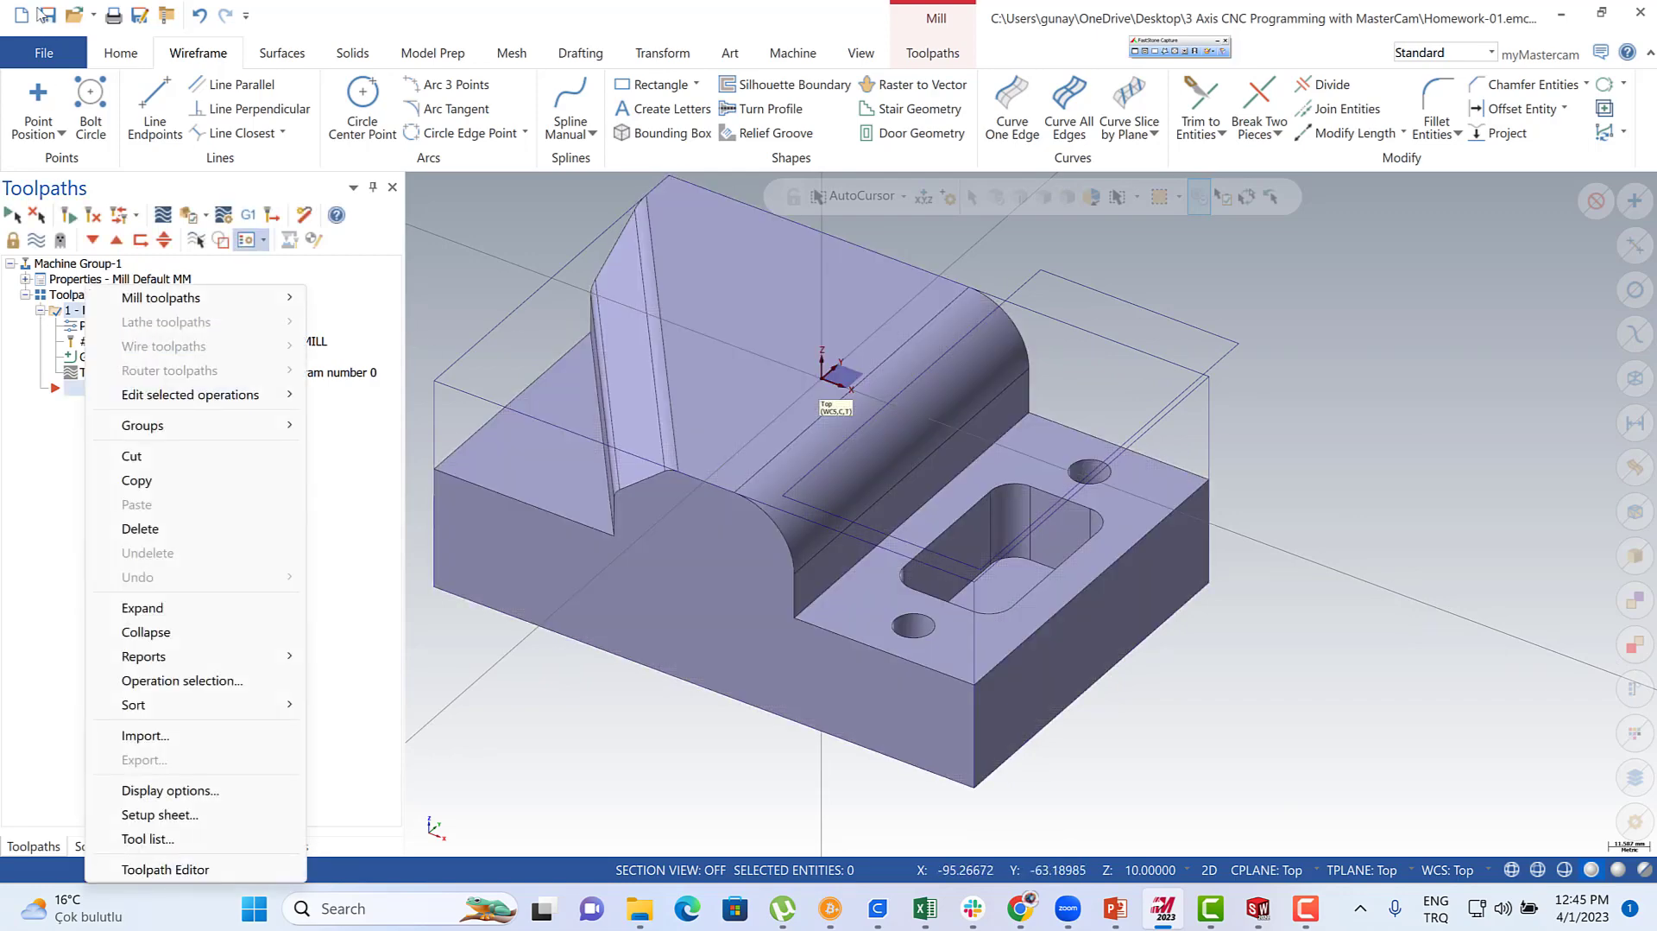
click(45, 16)
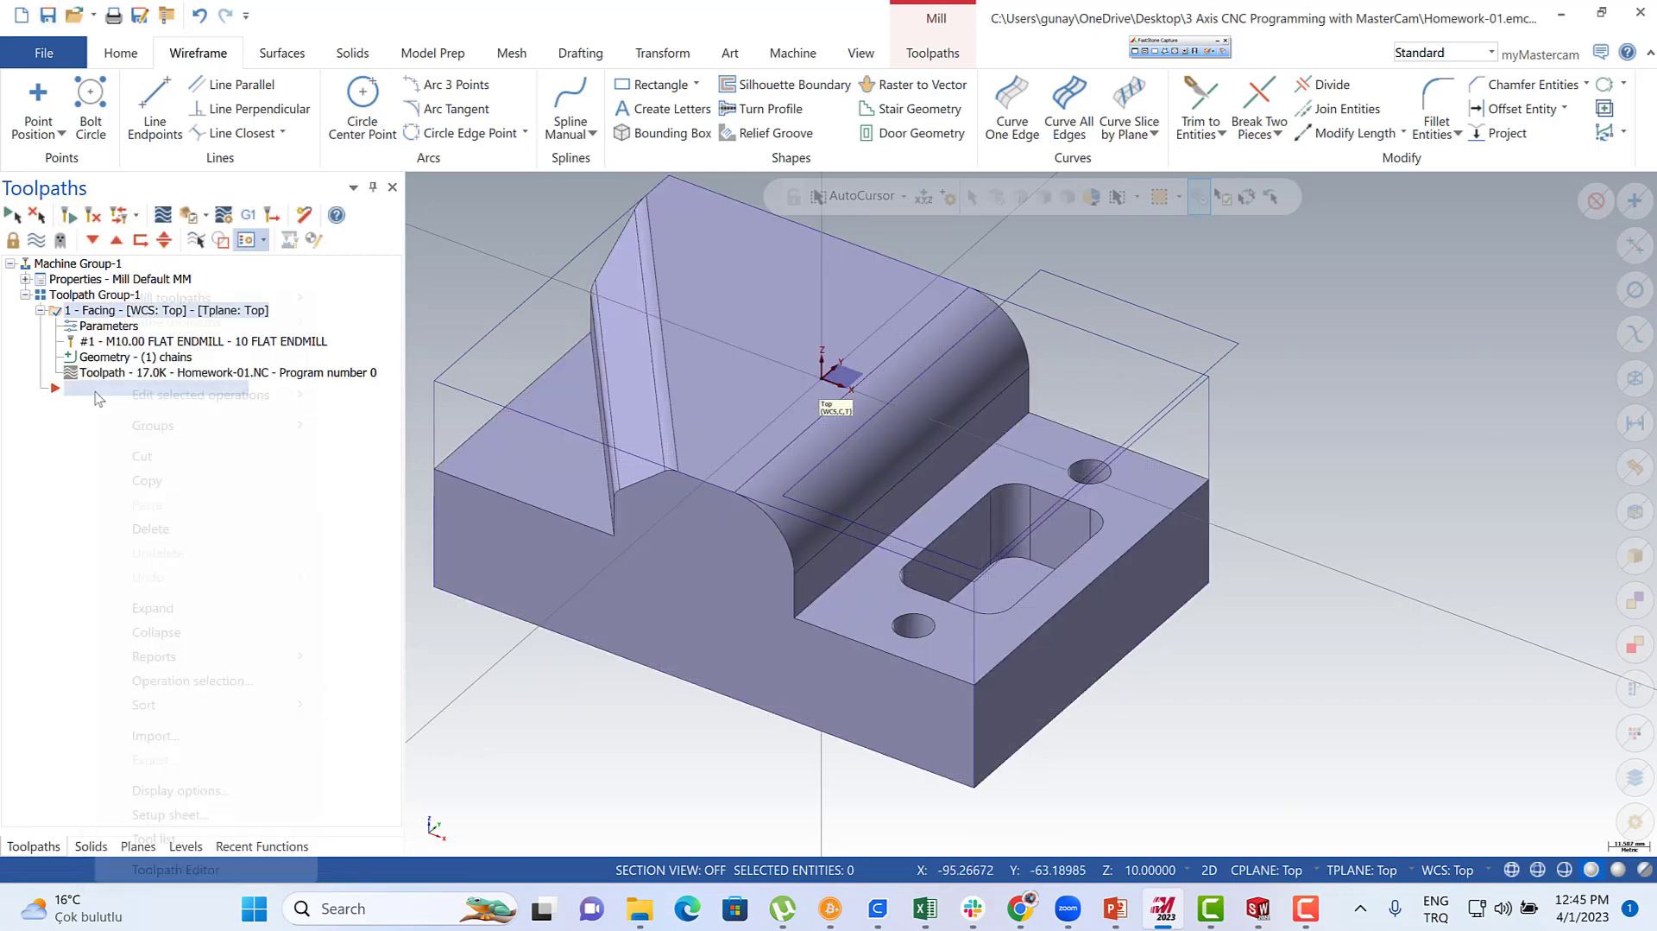
right_click(95, 391)
mouse_move(252, 306)
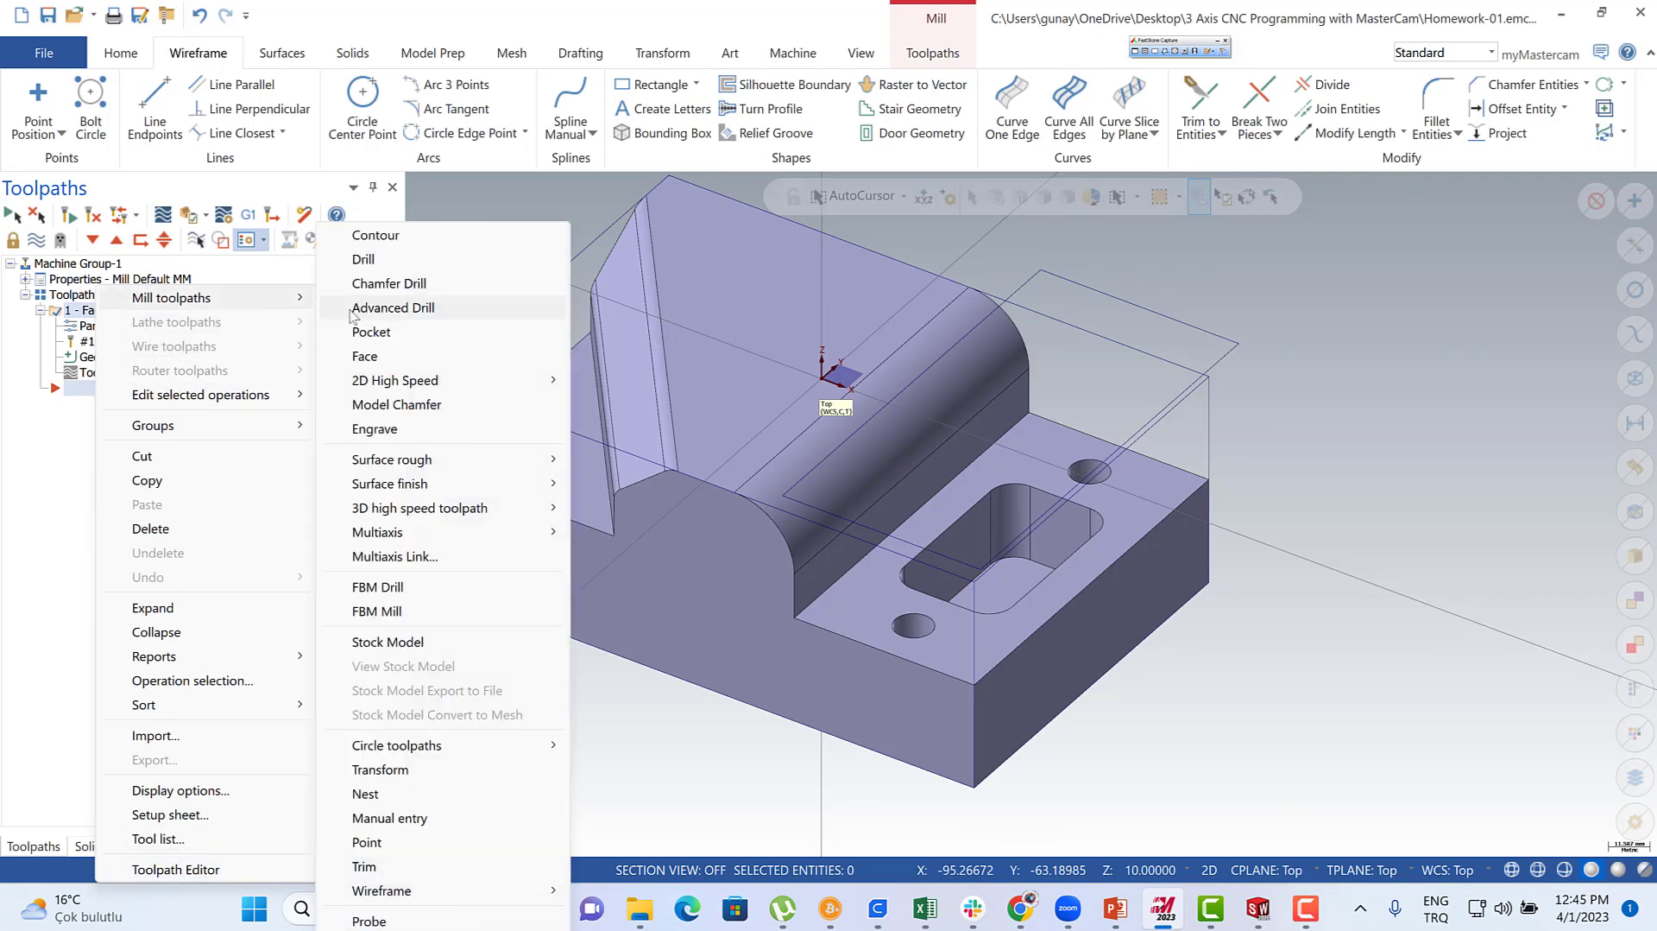
click(422, 335)
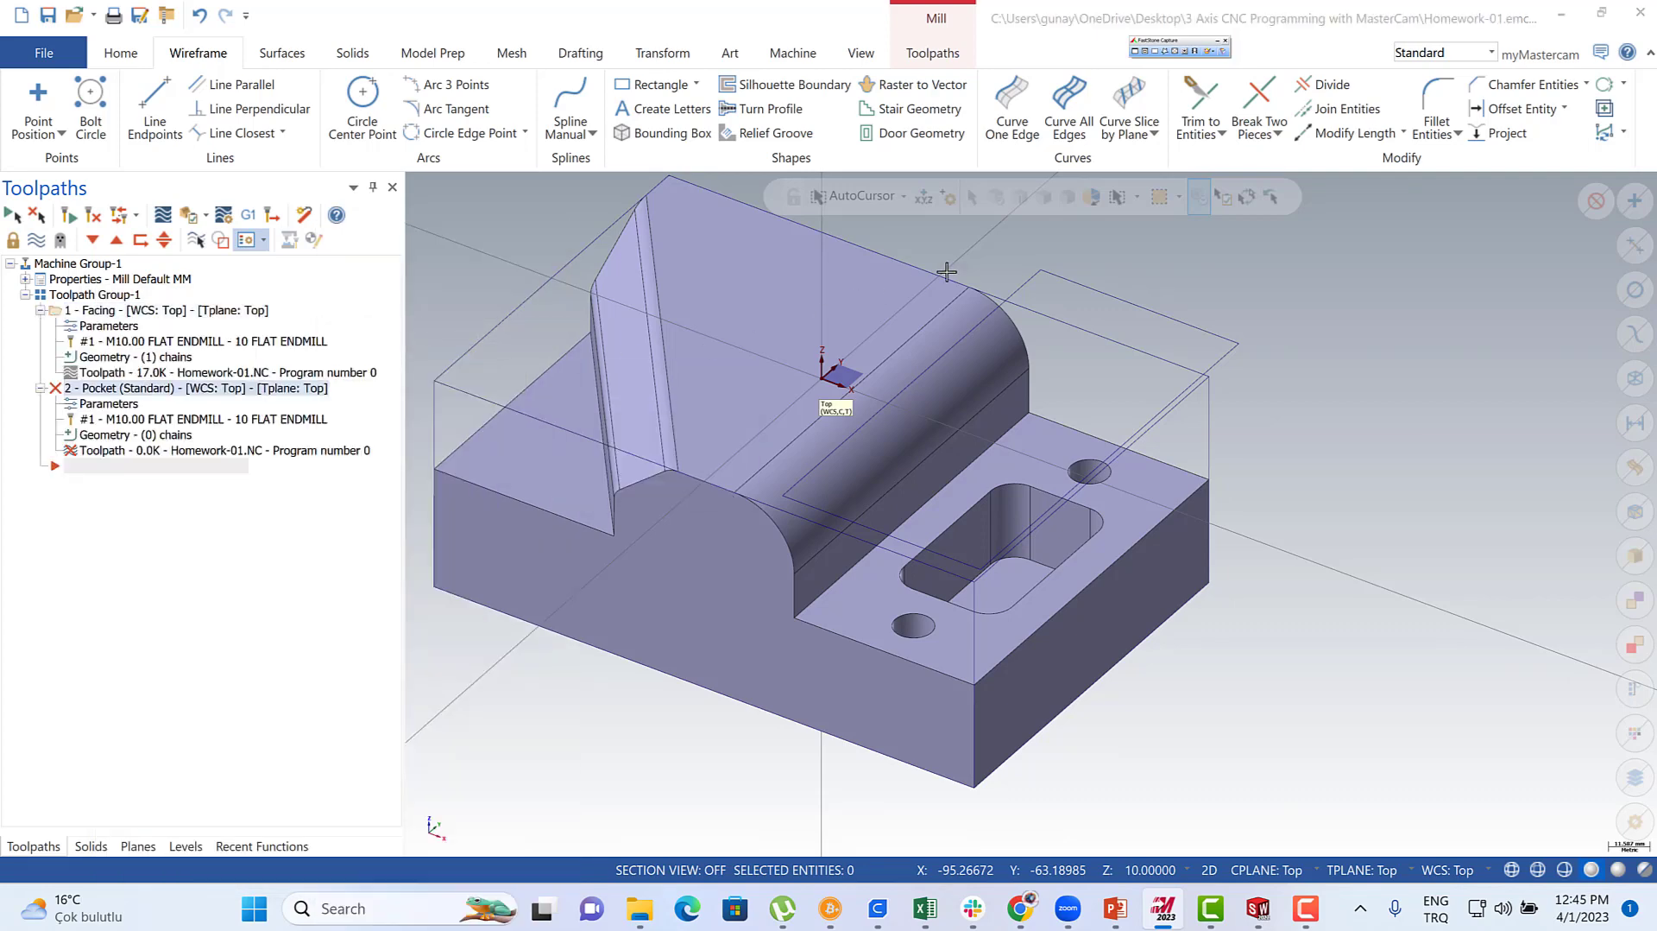
click(1038, 277)
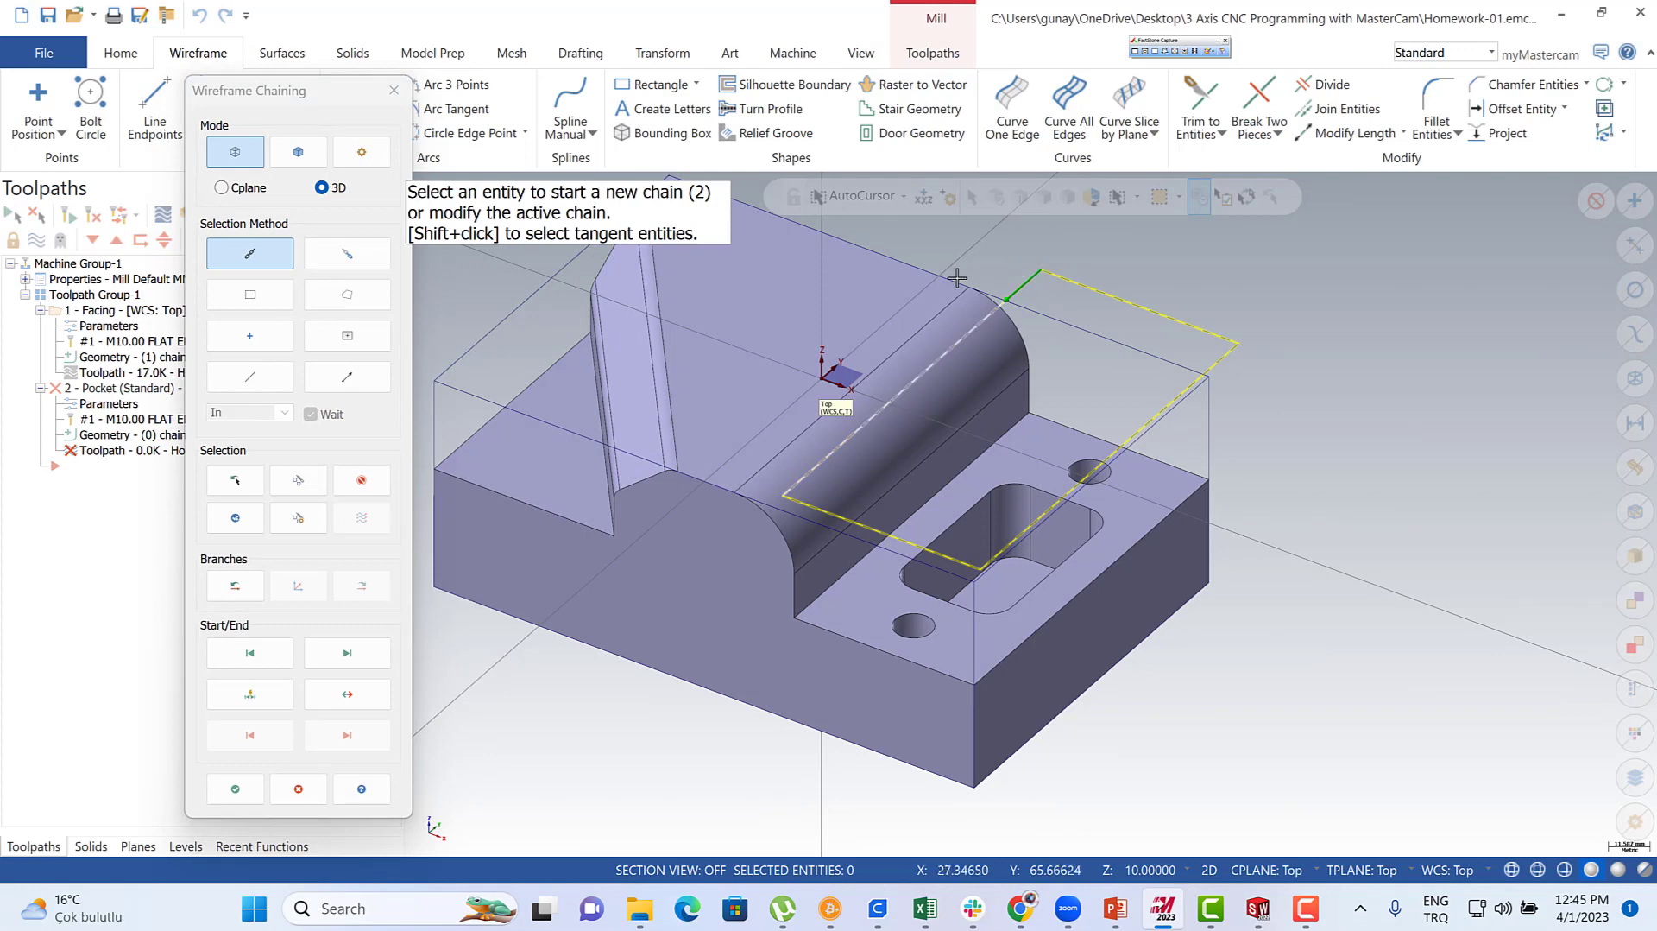
click(227, 793)
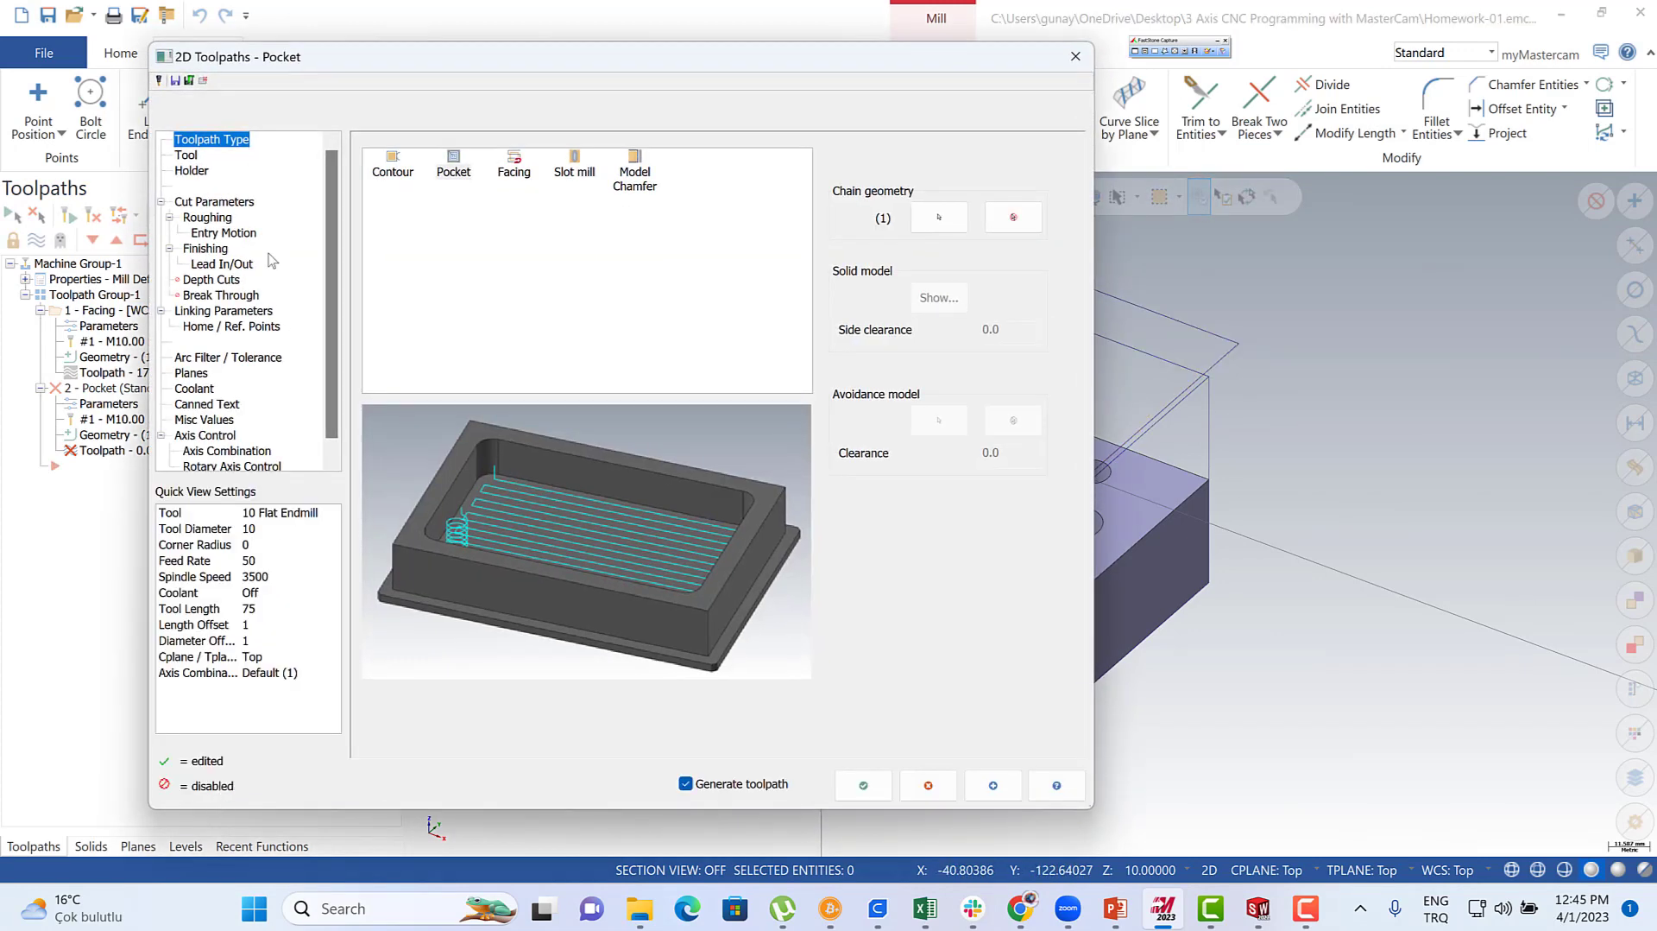
- Set the 10 mm flat endmill's feed per tooth to 0.15 and cutting speed to 150, checking them against the tool list in PowerPoint
click(186, 156)
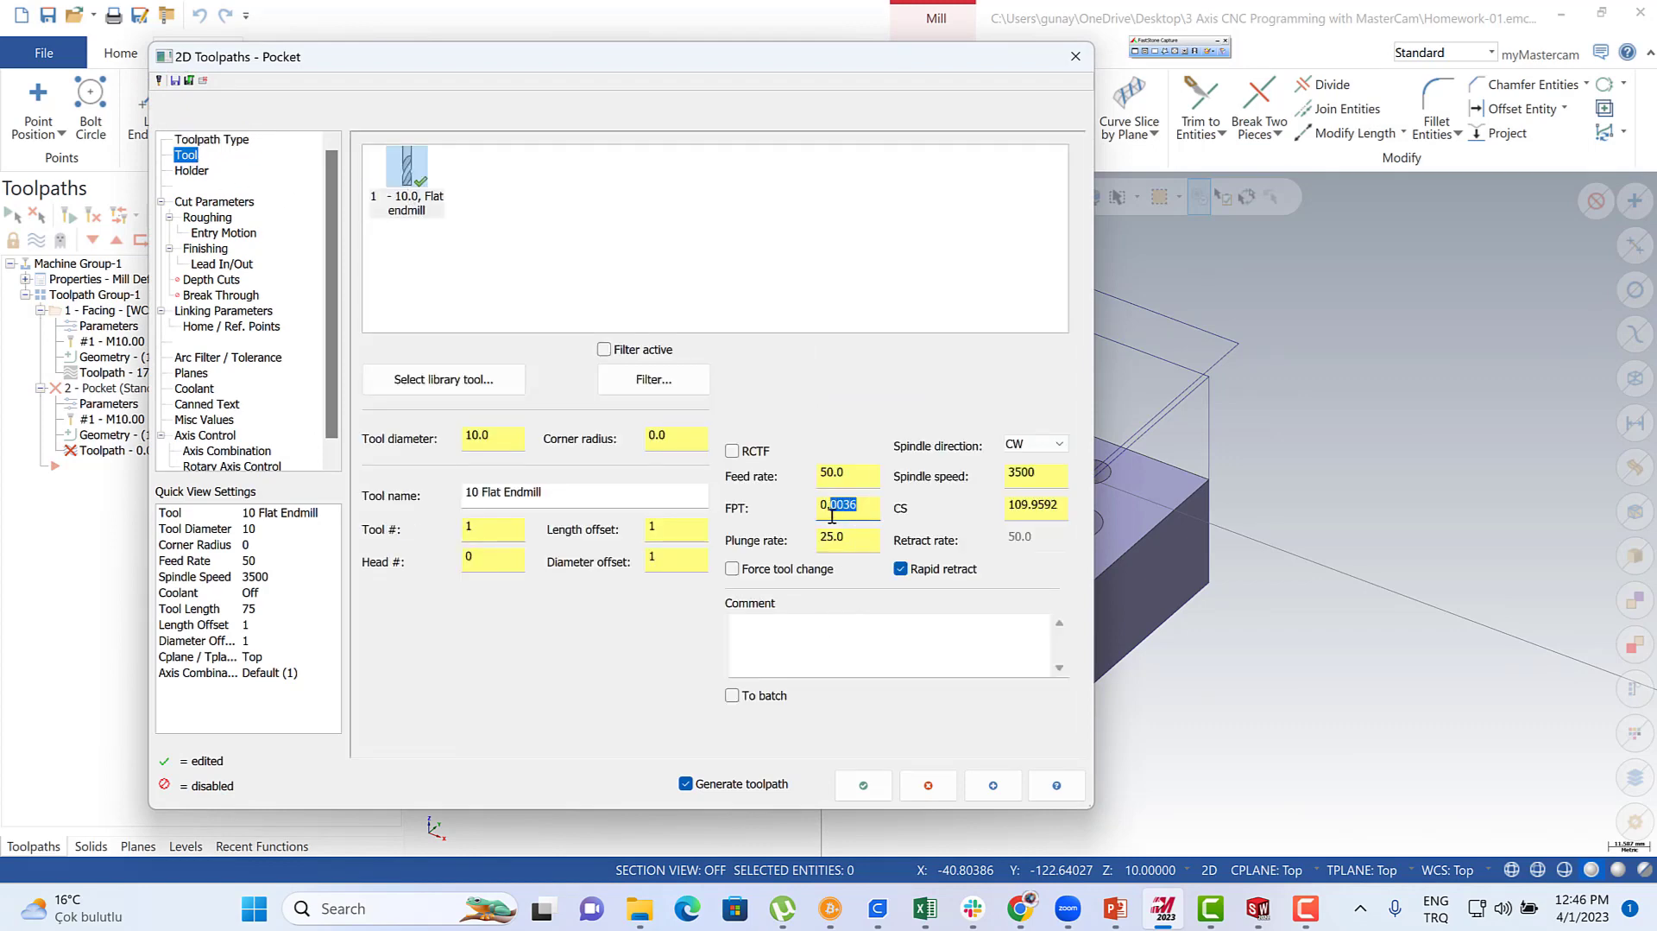
text(15)
double_click(1029, 507)
text(150)
key(Tab)
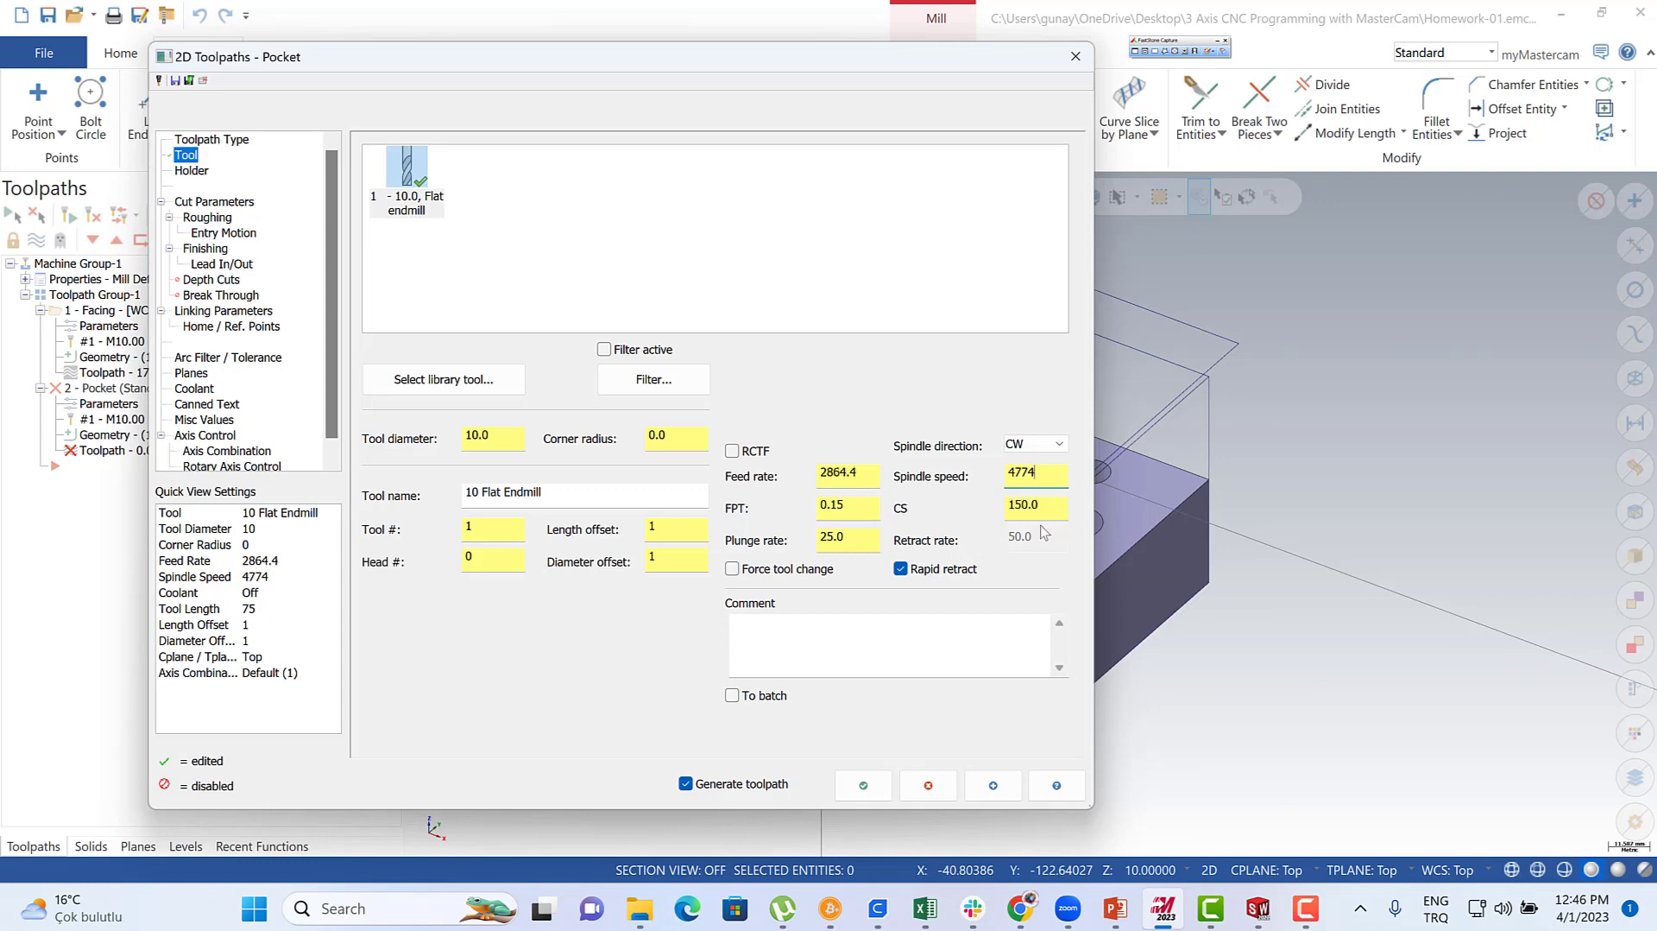
click(1116, 908)
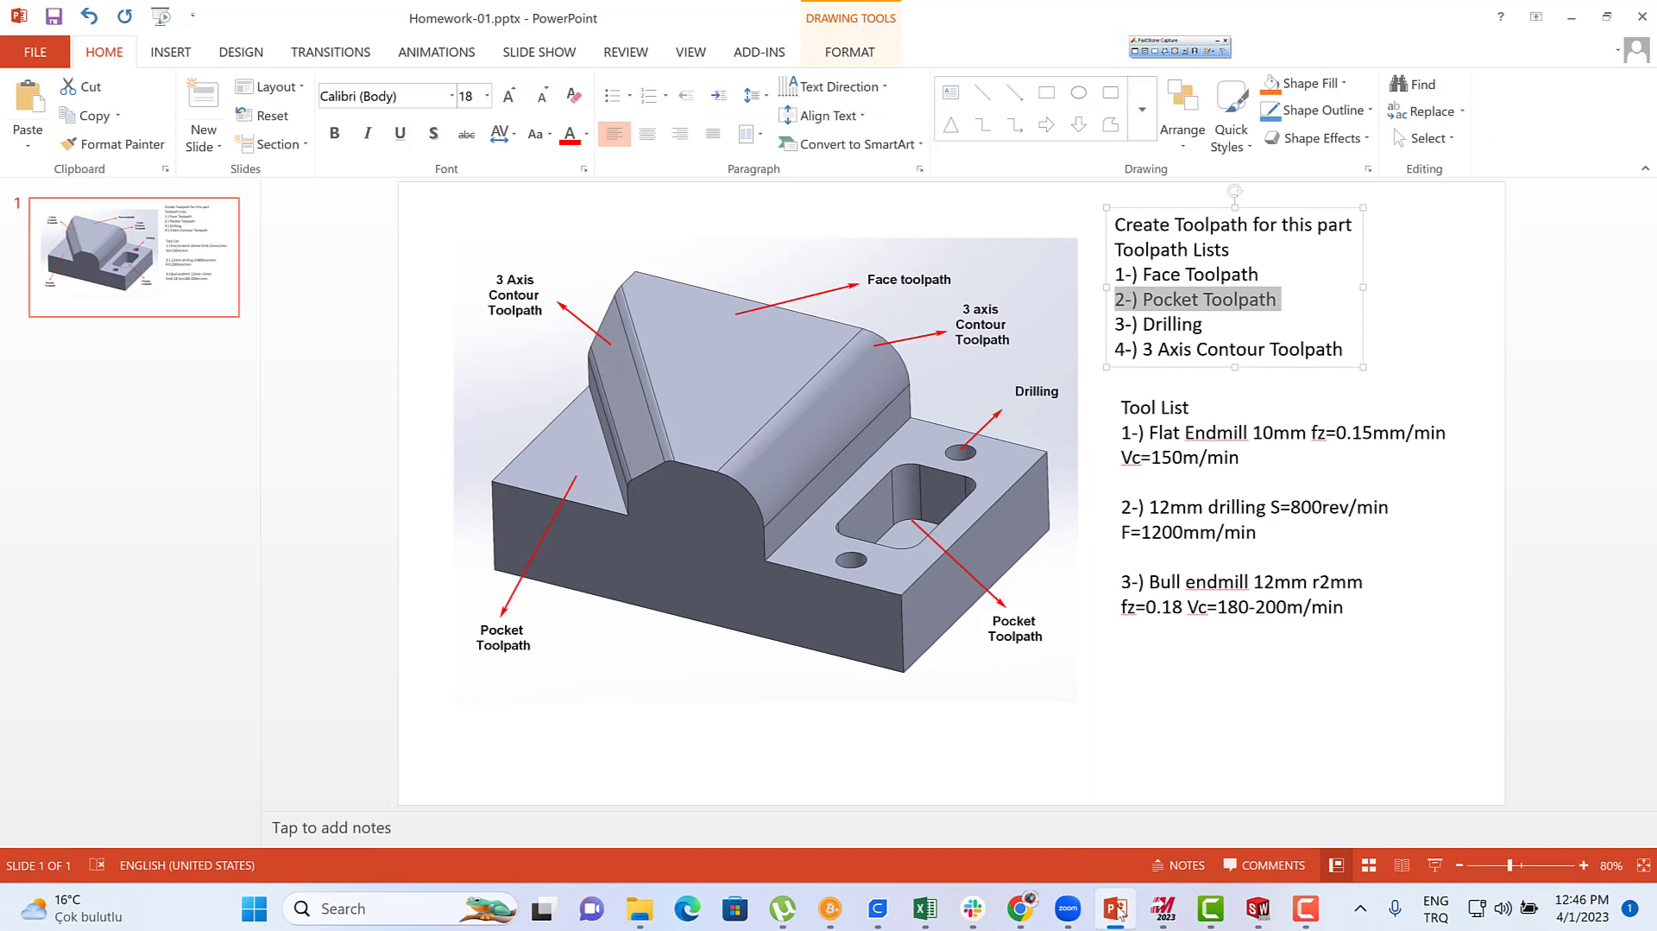
click(1118, 913)
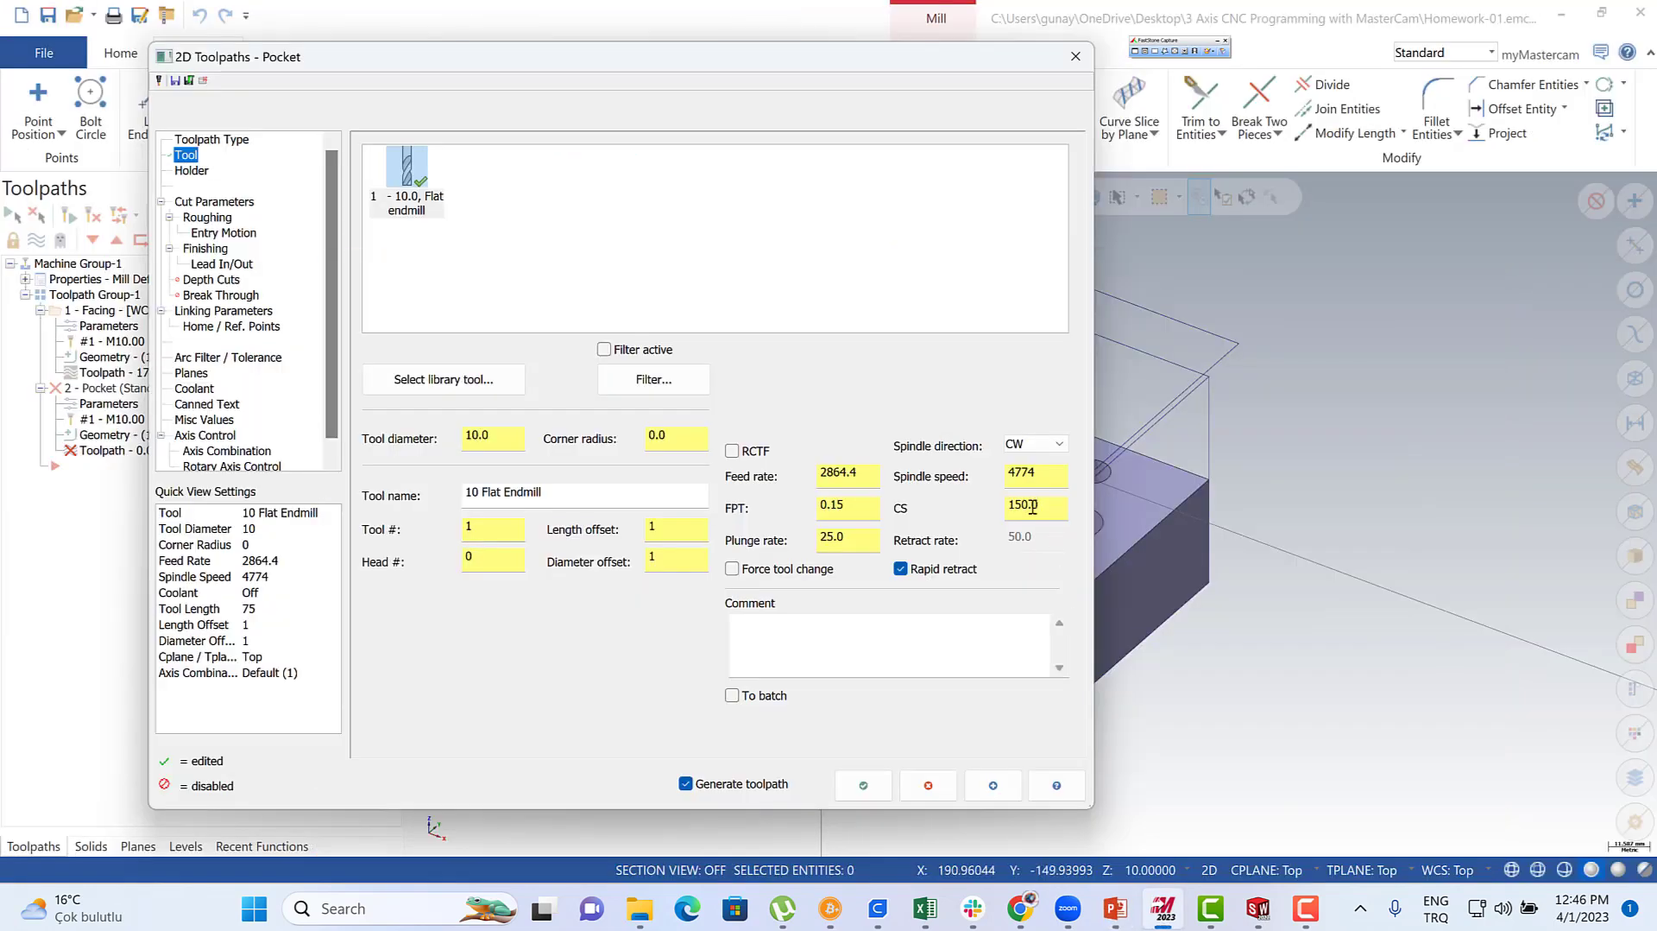
- Set the pocket's top of stock to 0 and its depth to absolute, picking the depth from the lower step face's outer corner
click(206, 312)
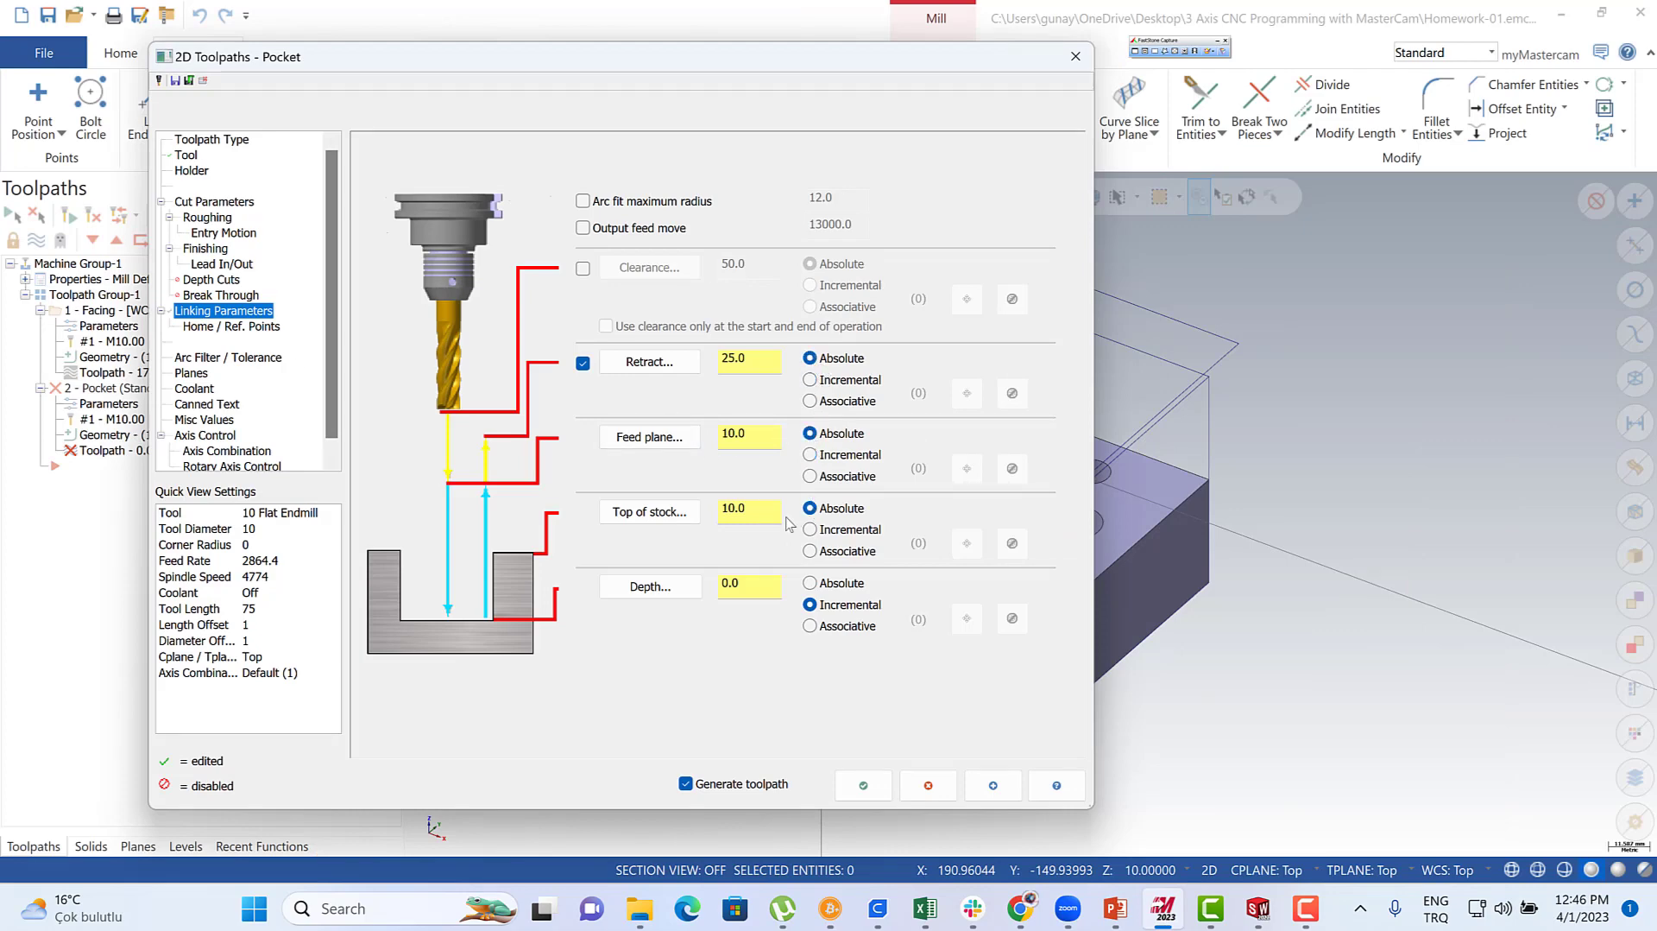
drag(764, 513, 706, 511)
text(0)
click(810, 582)
click(653, 589)
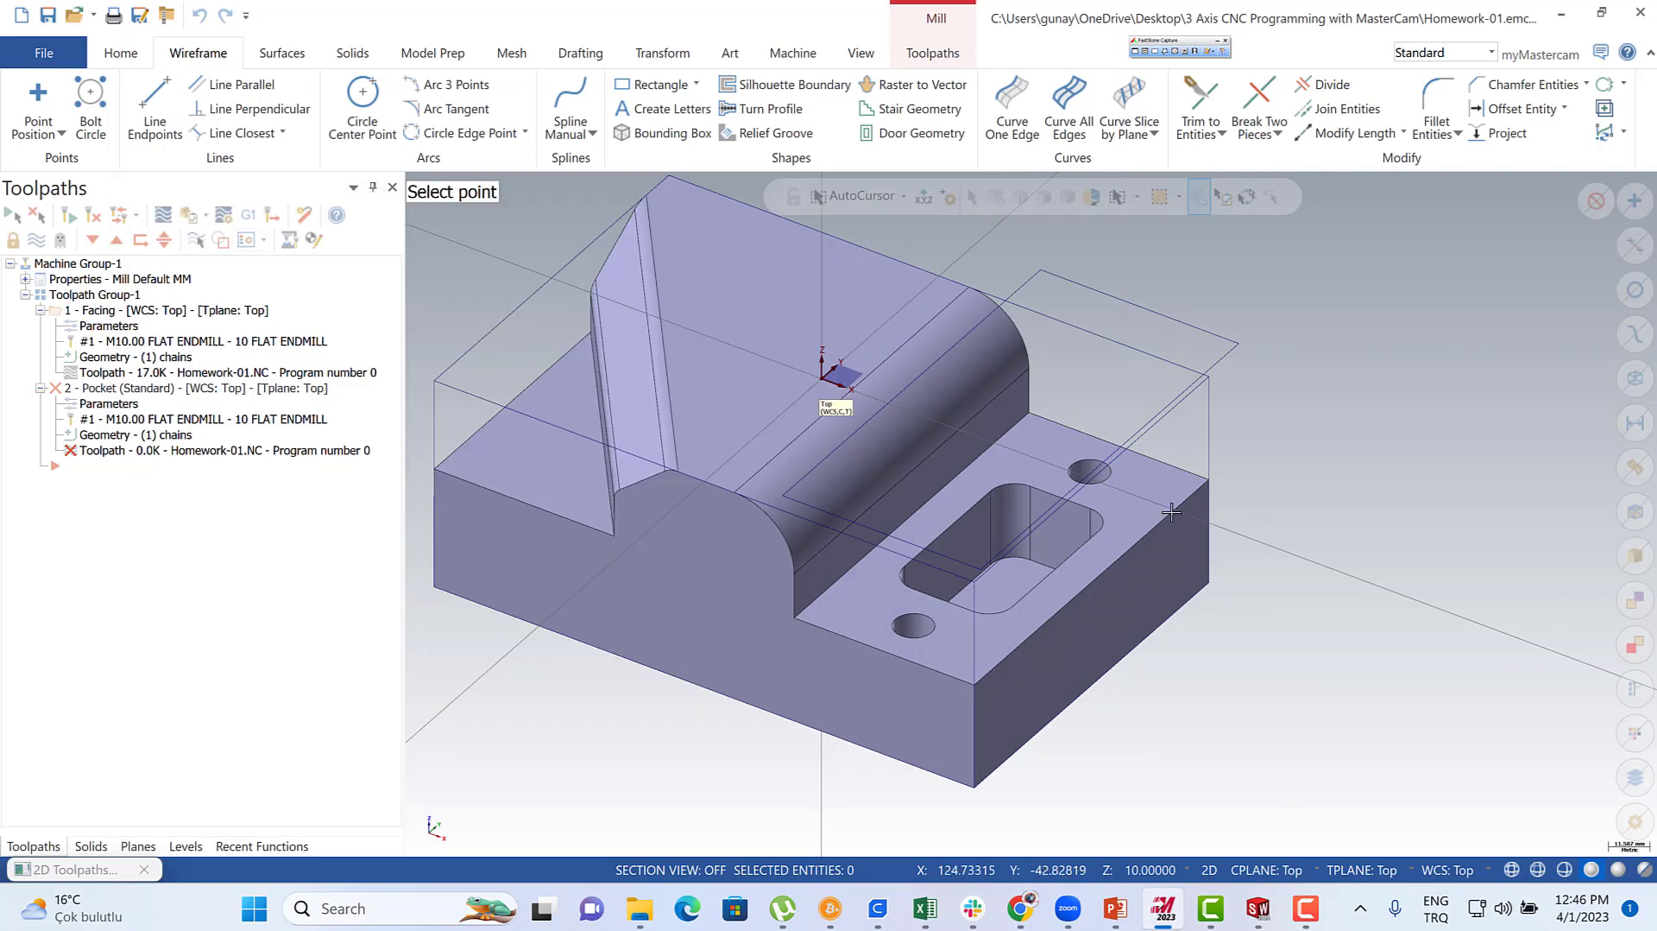
click(1212, 485)
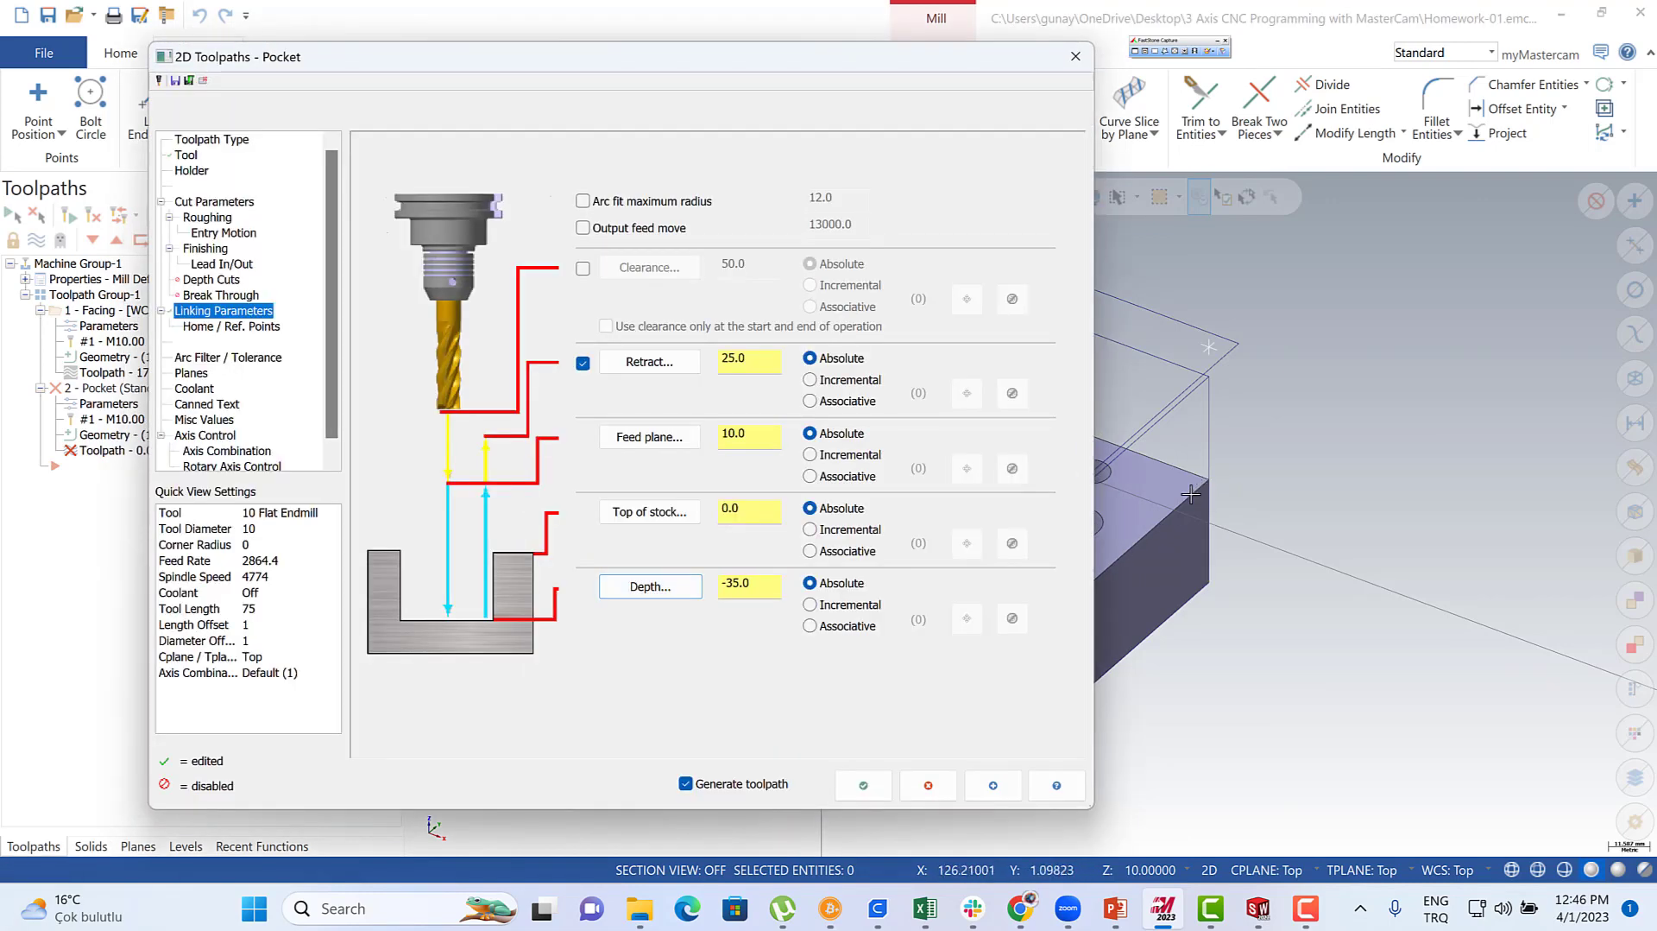
double_click(757, 508)
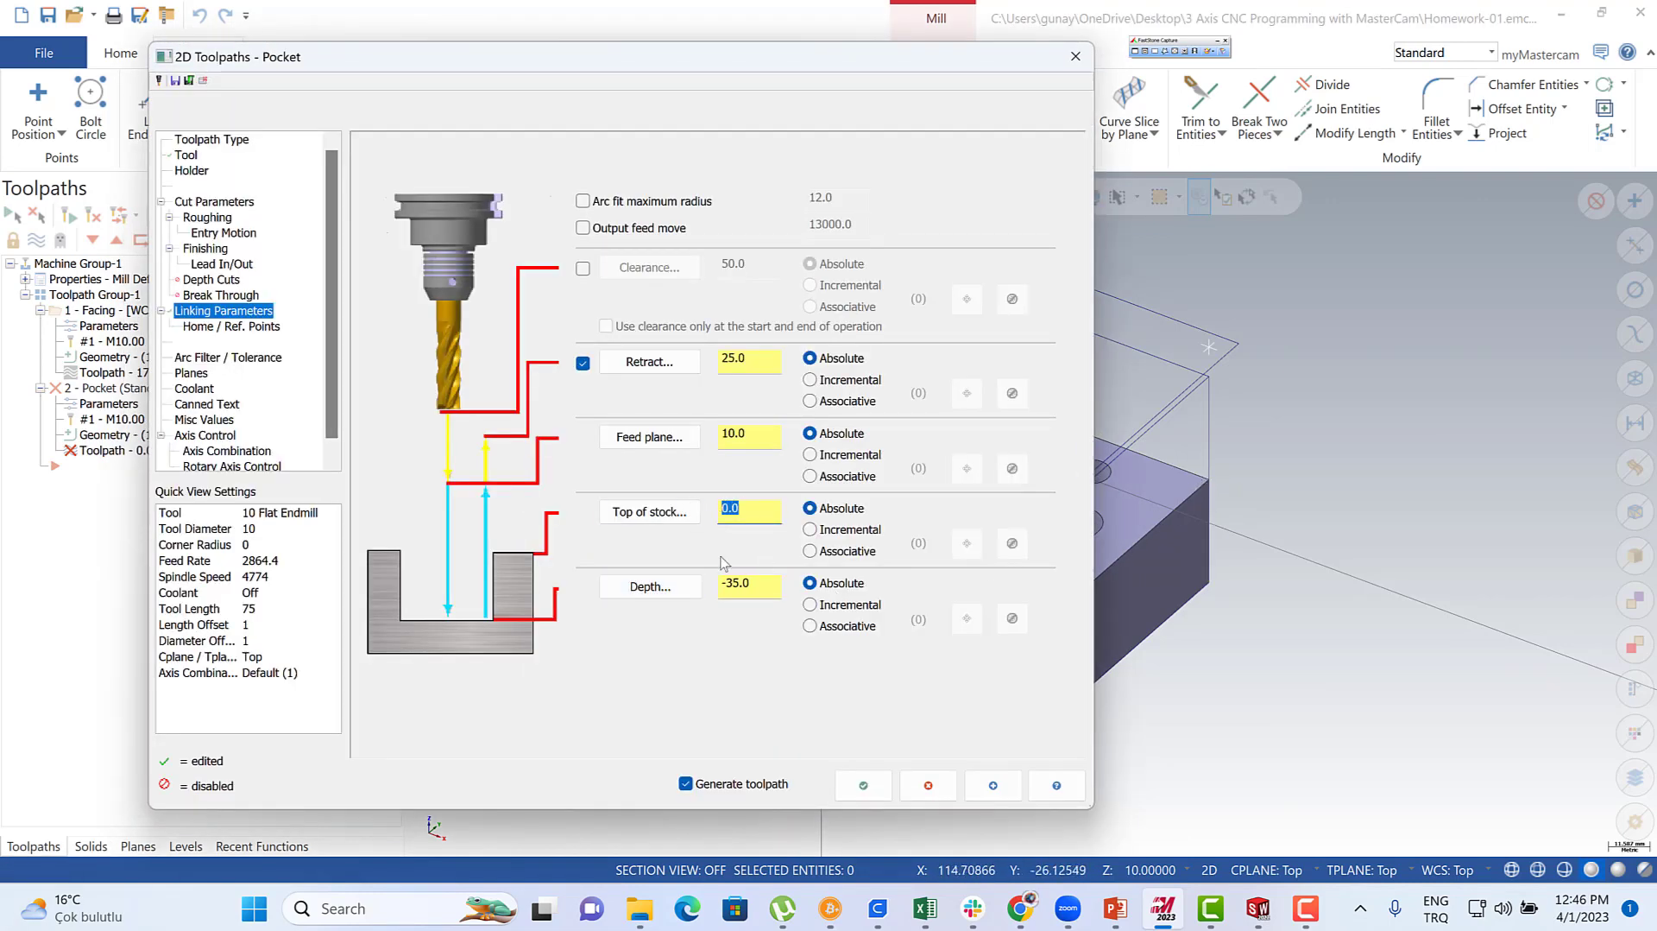
double_click(763, 590)
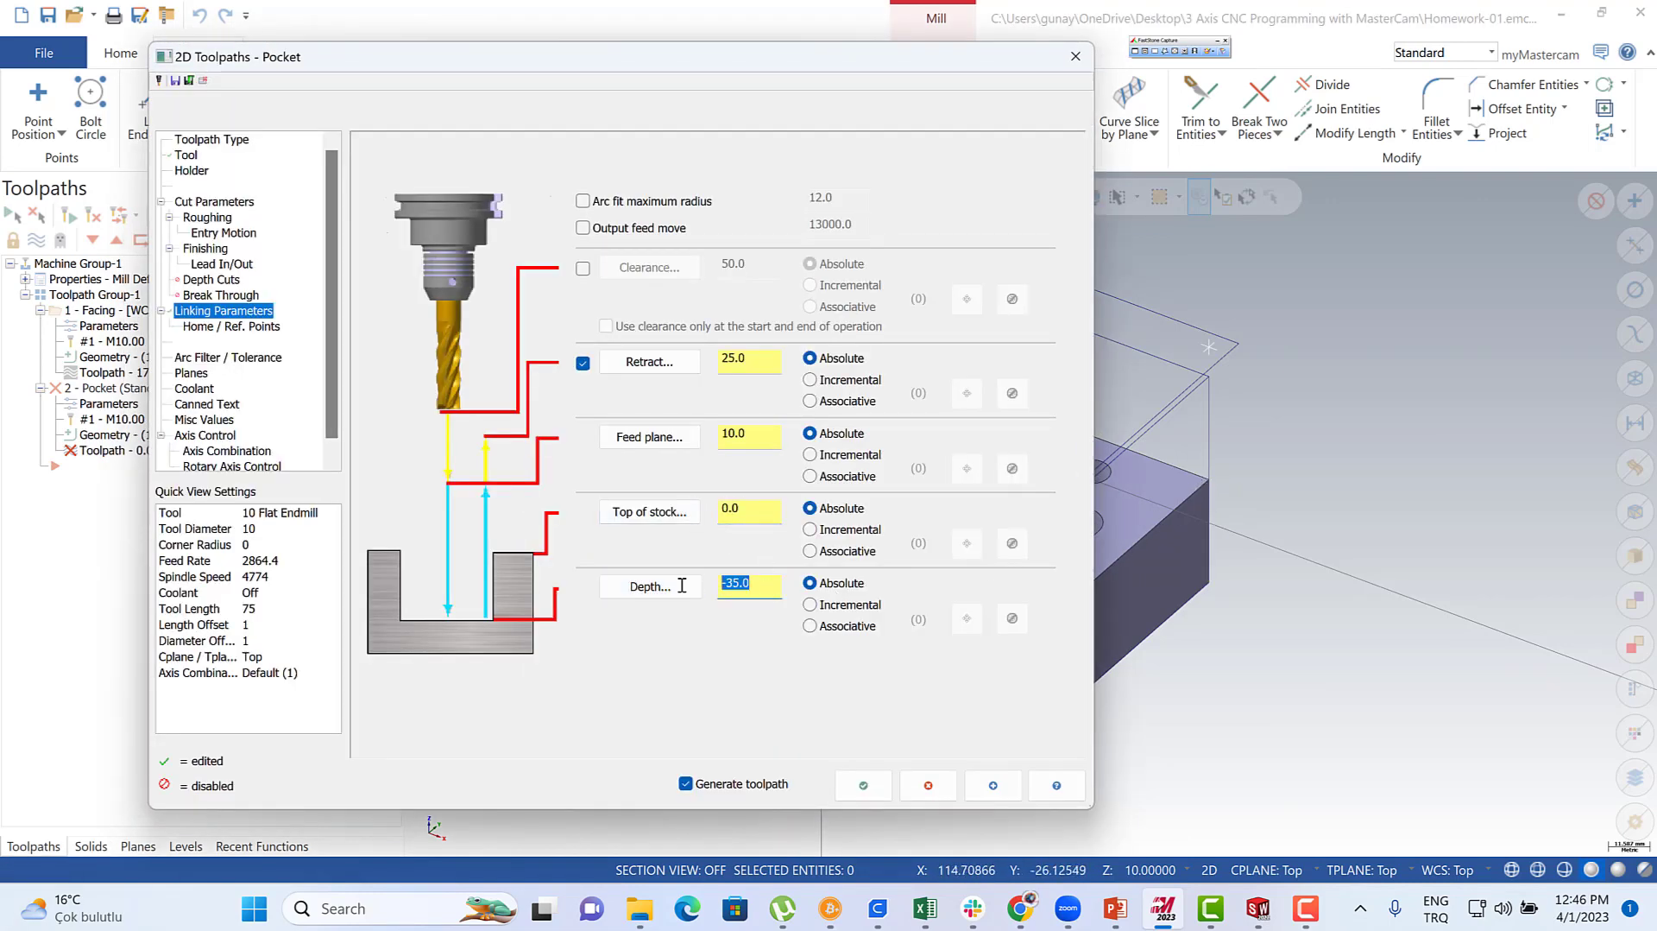
- Set the stock to leave on walls and floors to 0 and the machining direction to Conventional, keeping the Standard pocket type
click(206, 209)
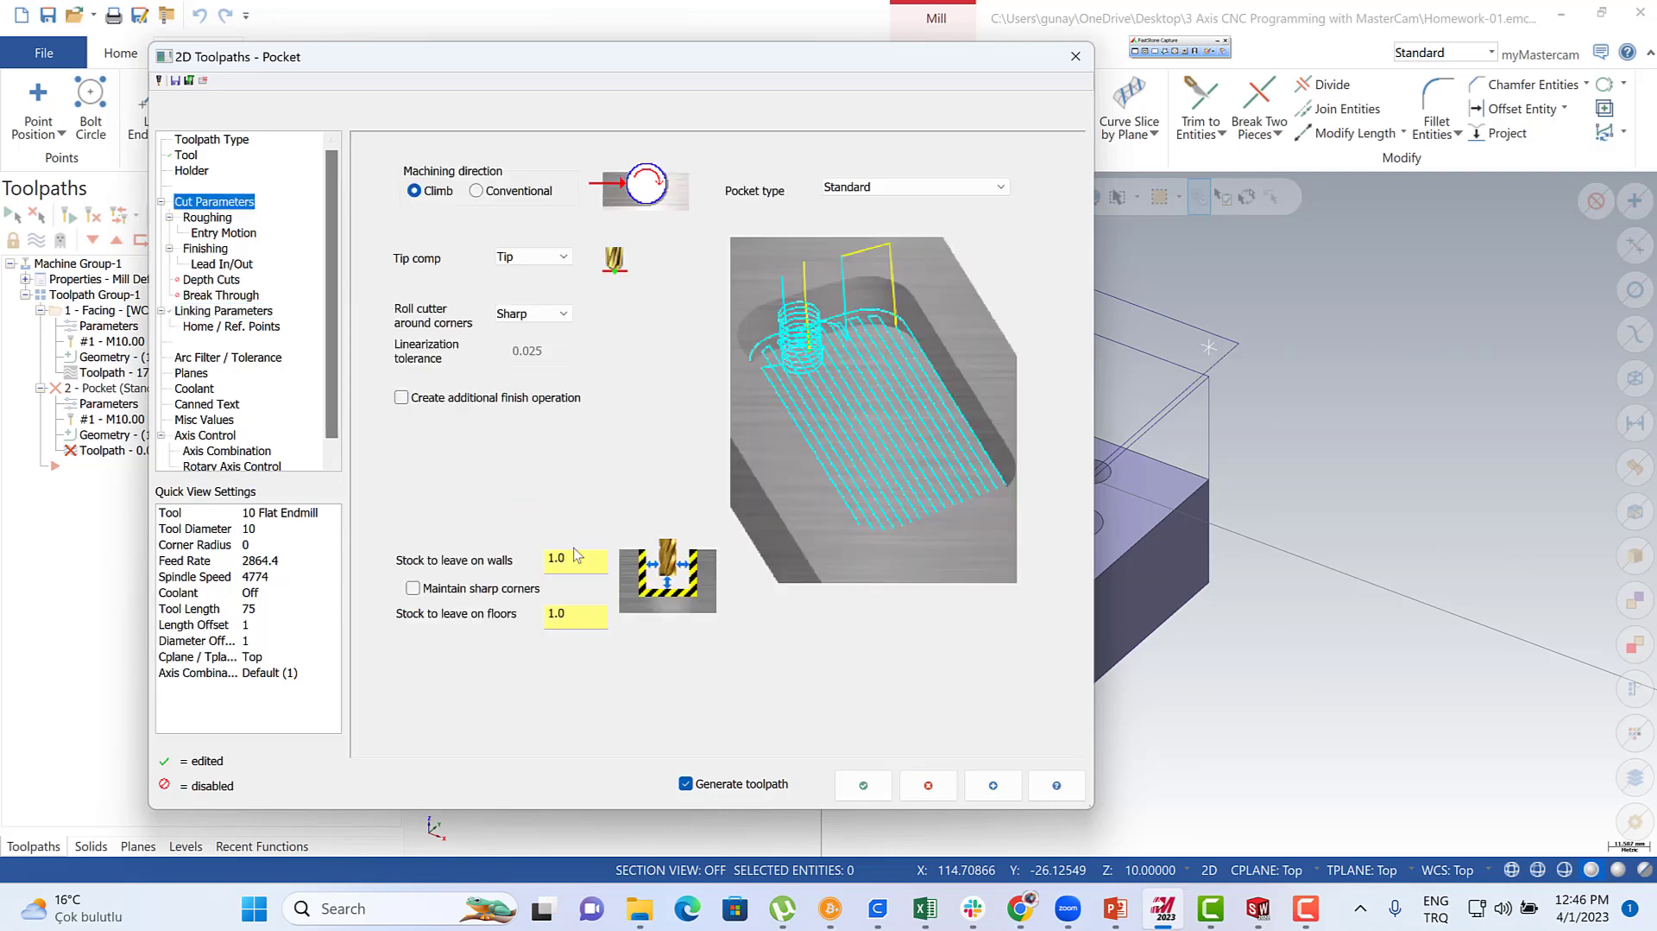
double_click(577, 557)
text(0)
double_click(568, 612)
text(0)
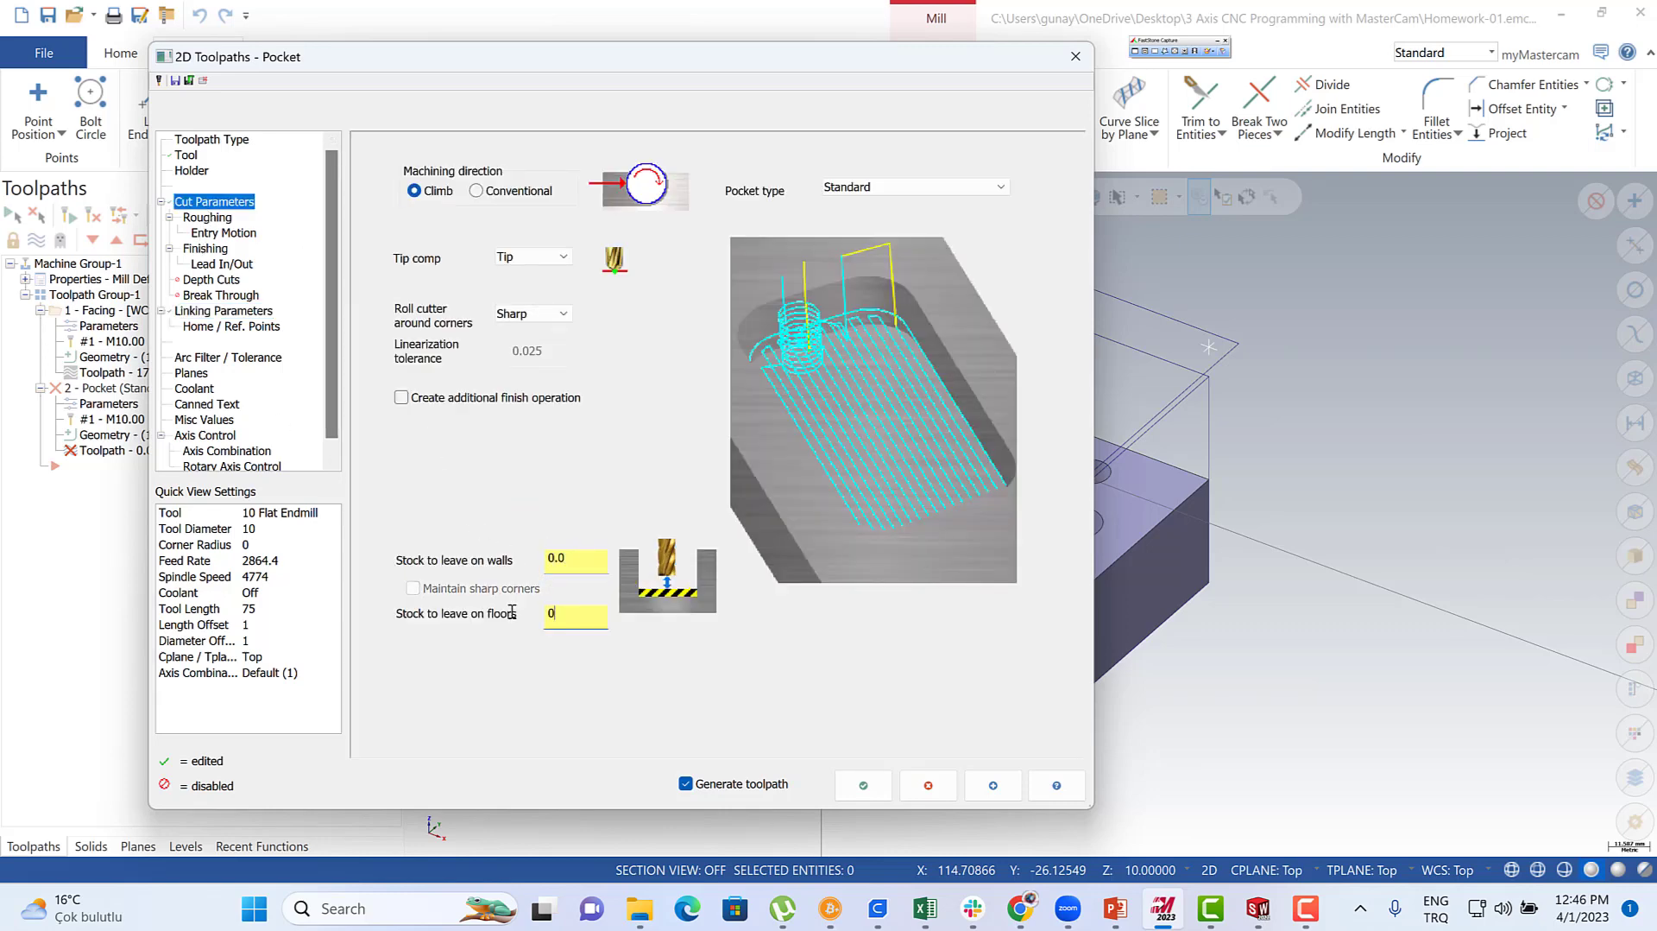
click(476, 192)
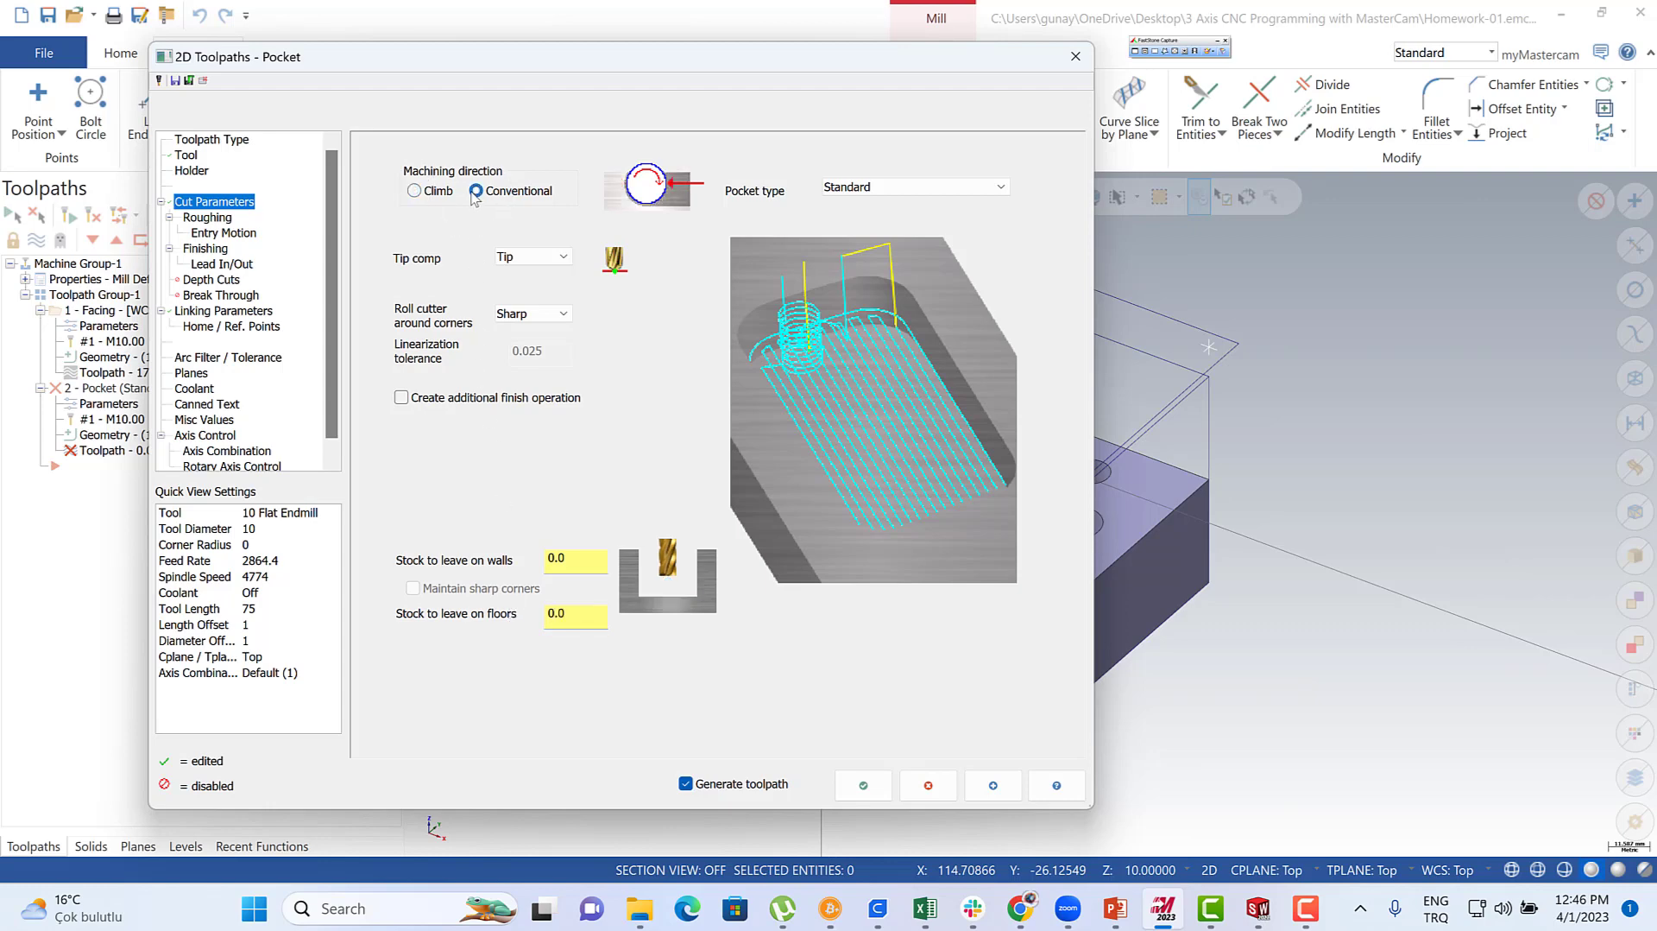
click(908, 187)
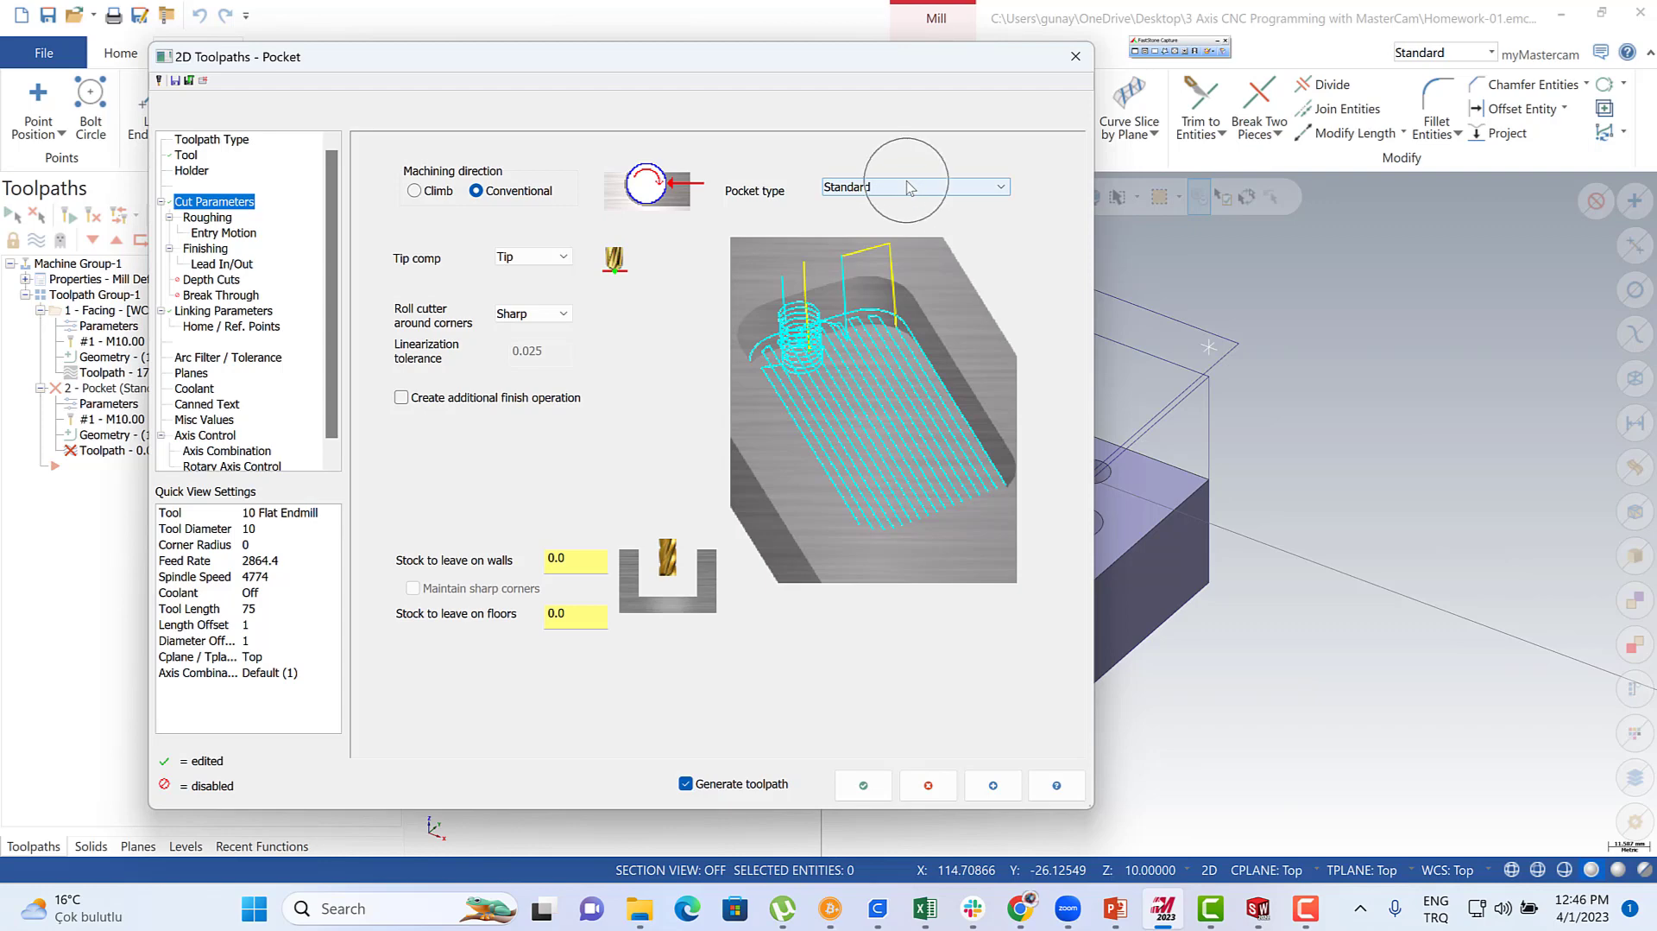
- Set the roughing method to Parallel Spiral, Clean Corners and turn off spiralling from inside to outside
click(209, 219)
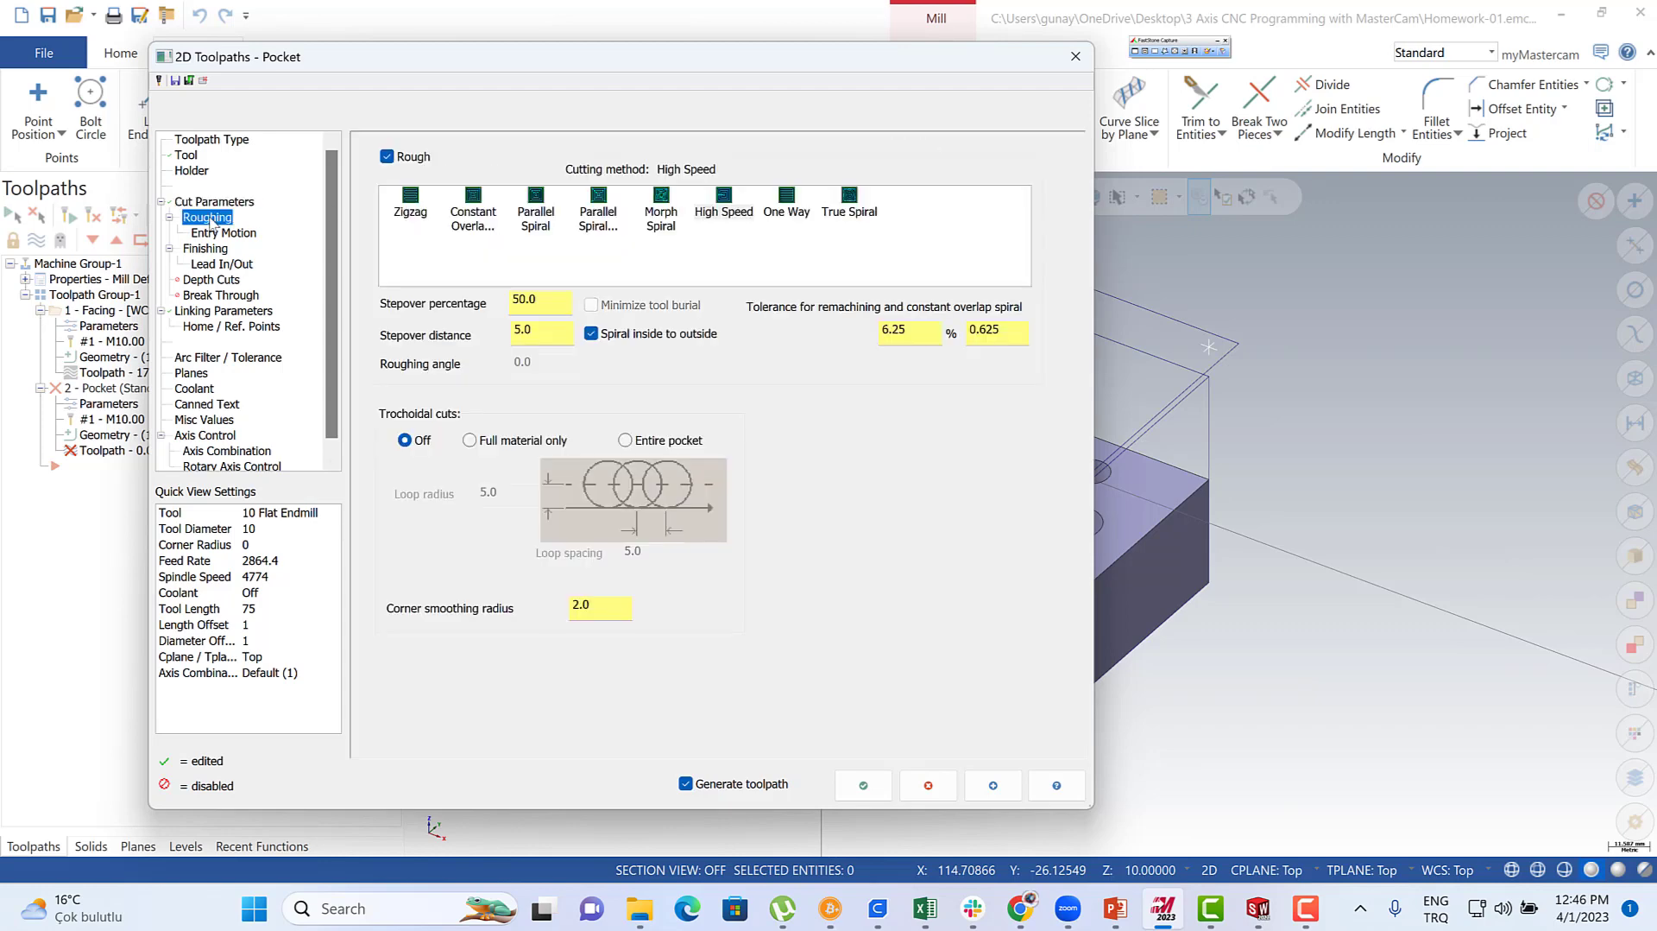
click(598, 201)
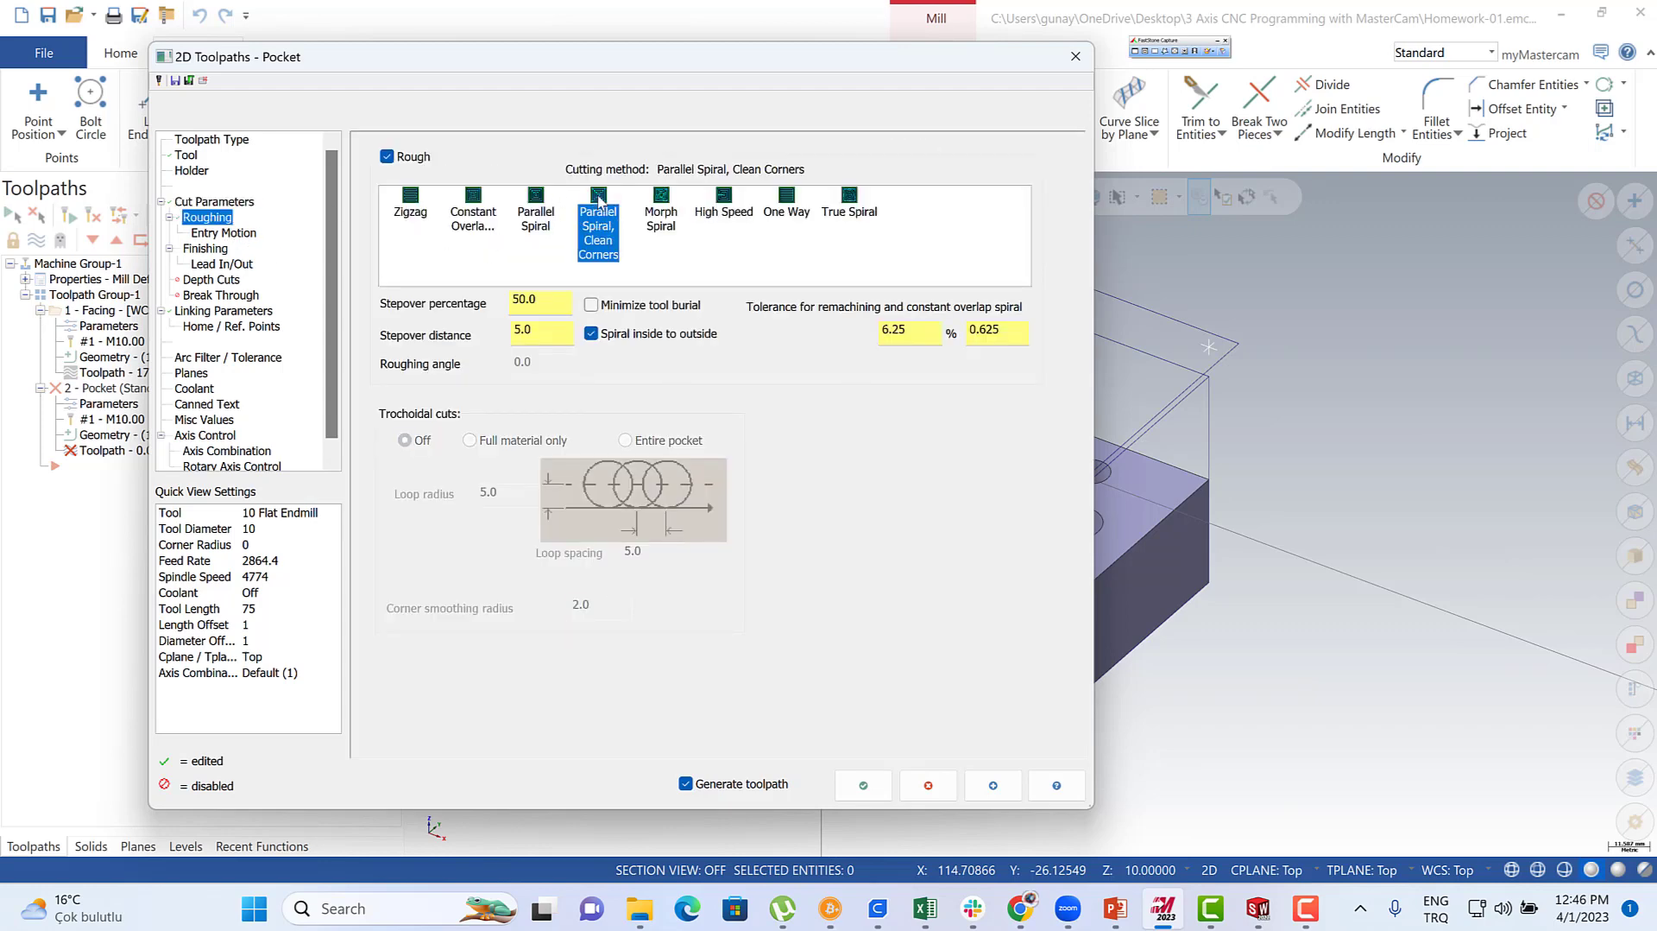
click(592, 336)
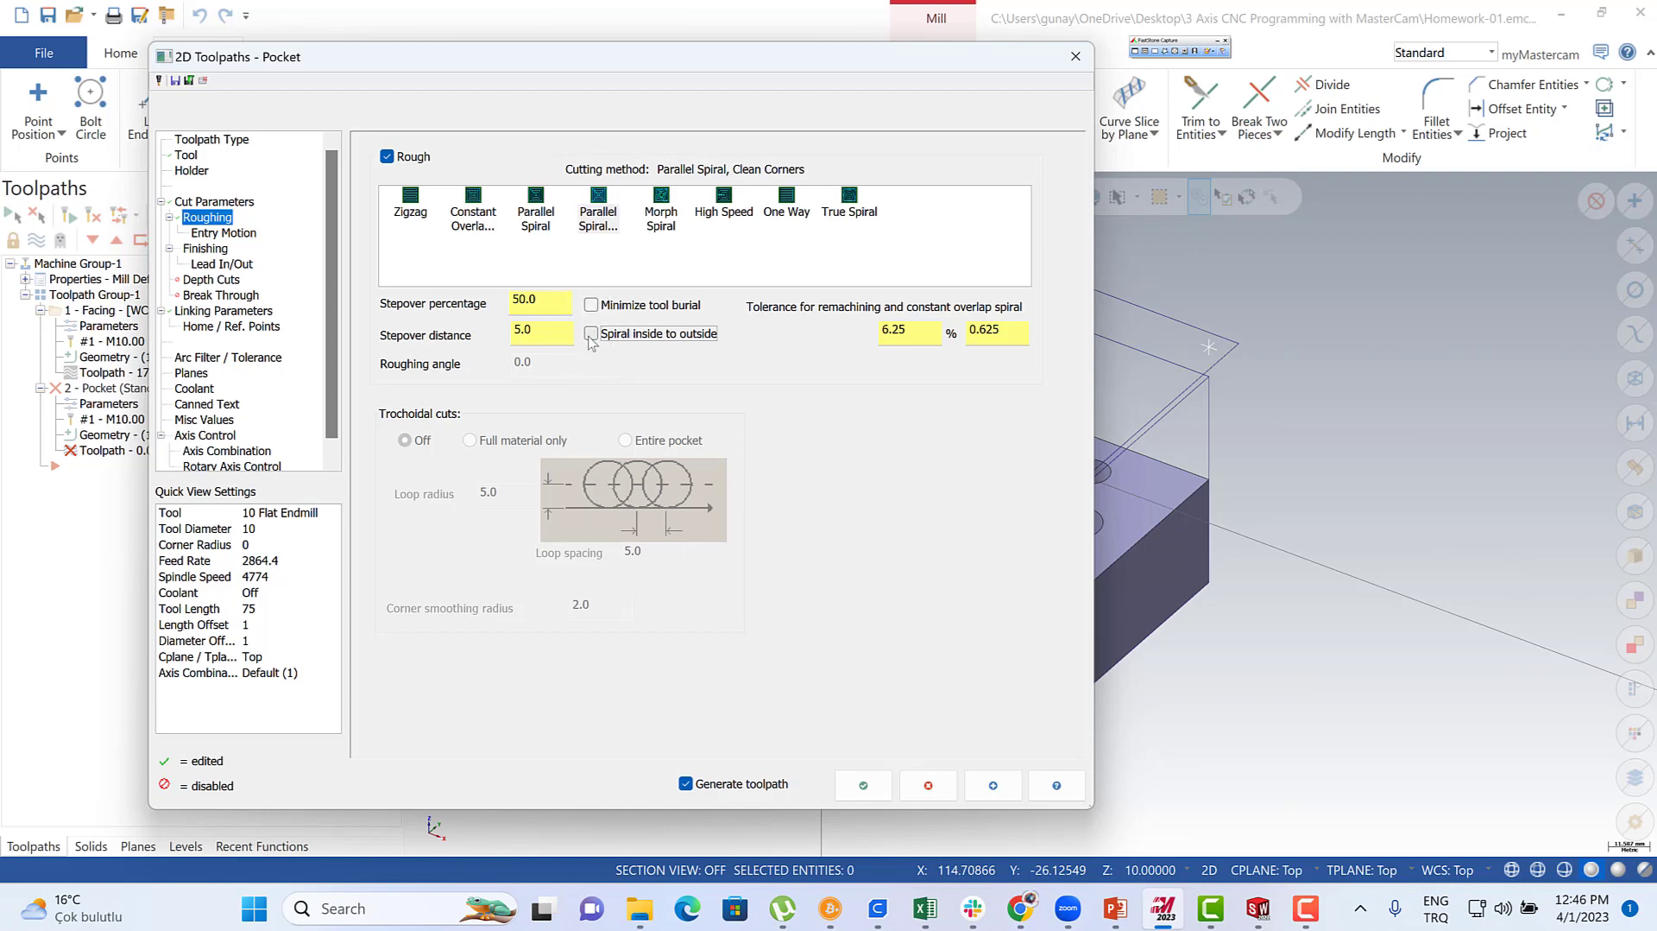
- Set the pocket's entry motion to Ramp and disable the finish pass
click(223, 233)
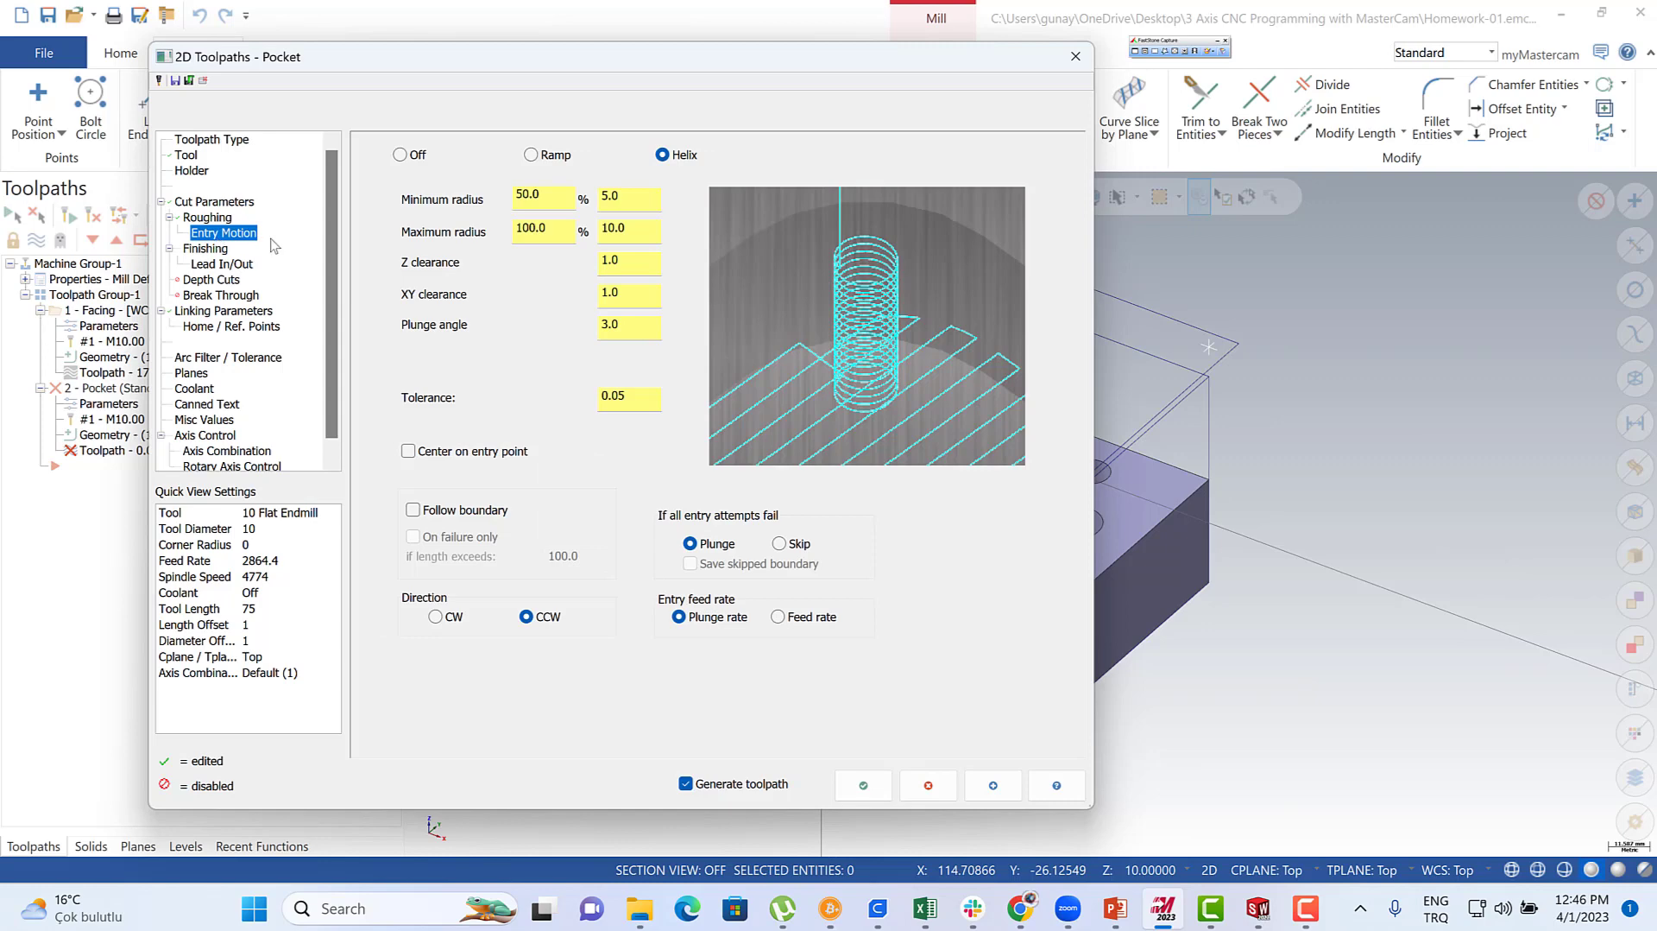
click(530, 155)
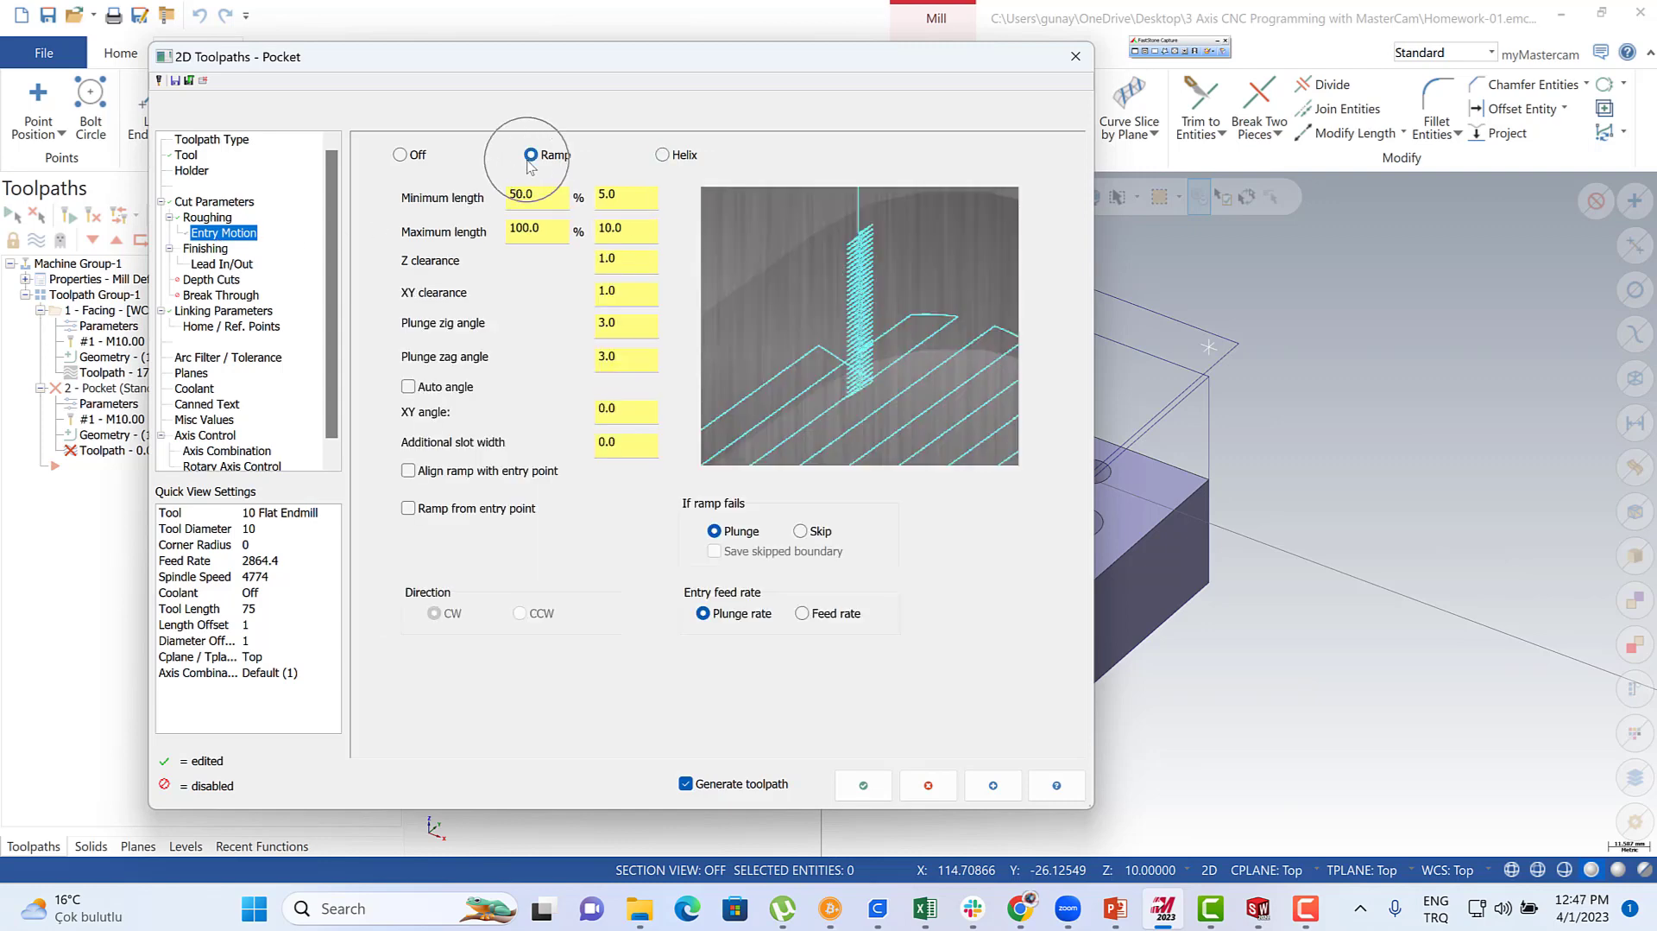
click(207, 249)
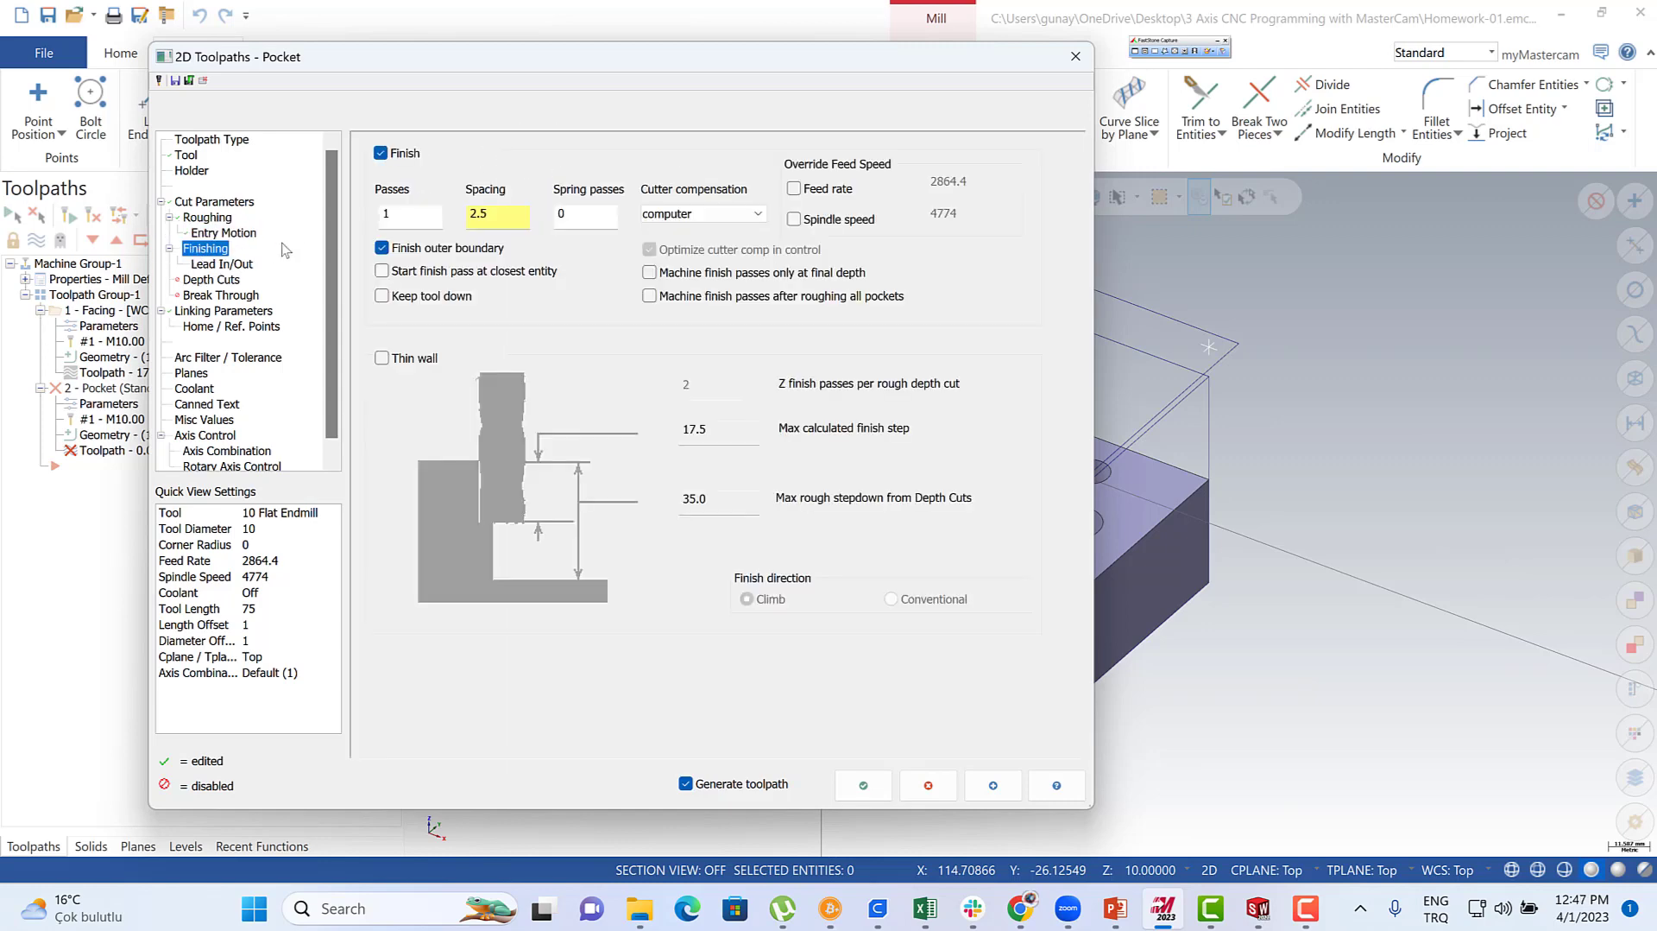
click(380, 153)
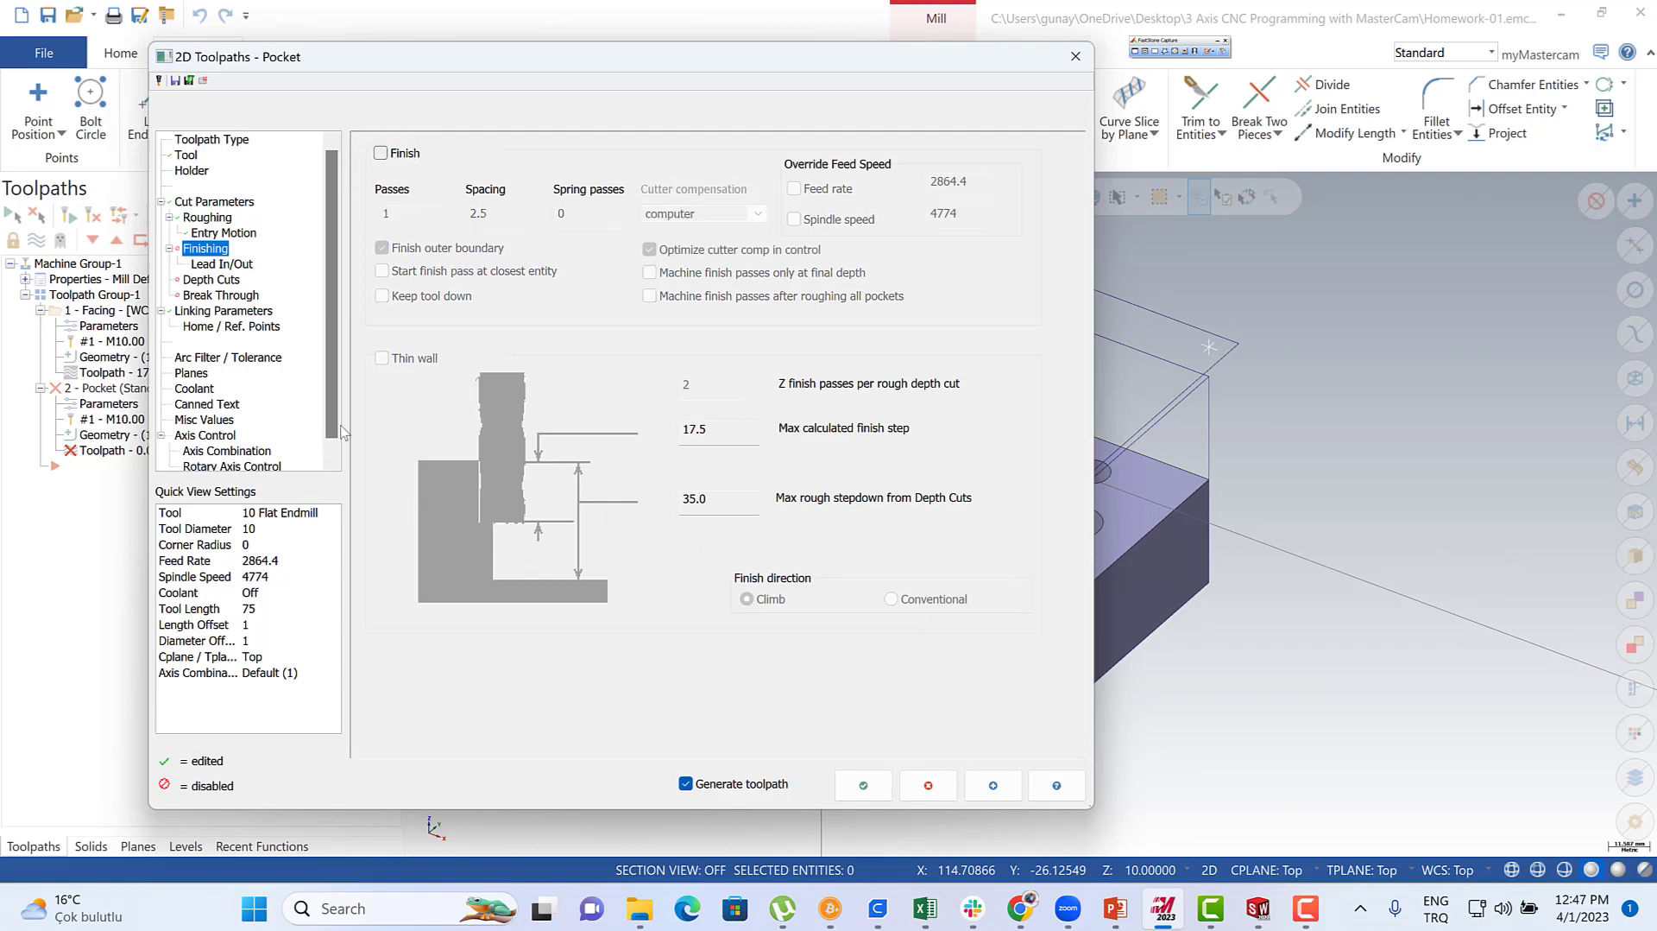
- Recheck the linking heights, enable depth cuts with a maximum rough step of 5, and generate the pocket toolpath
click(217, 311)
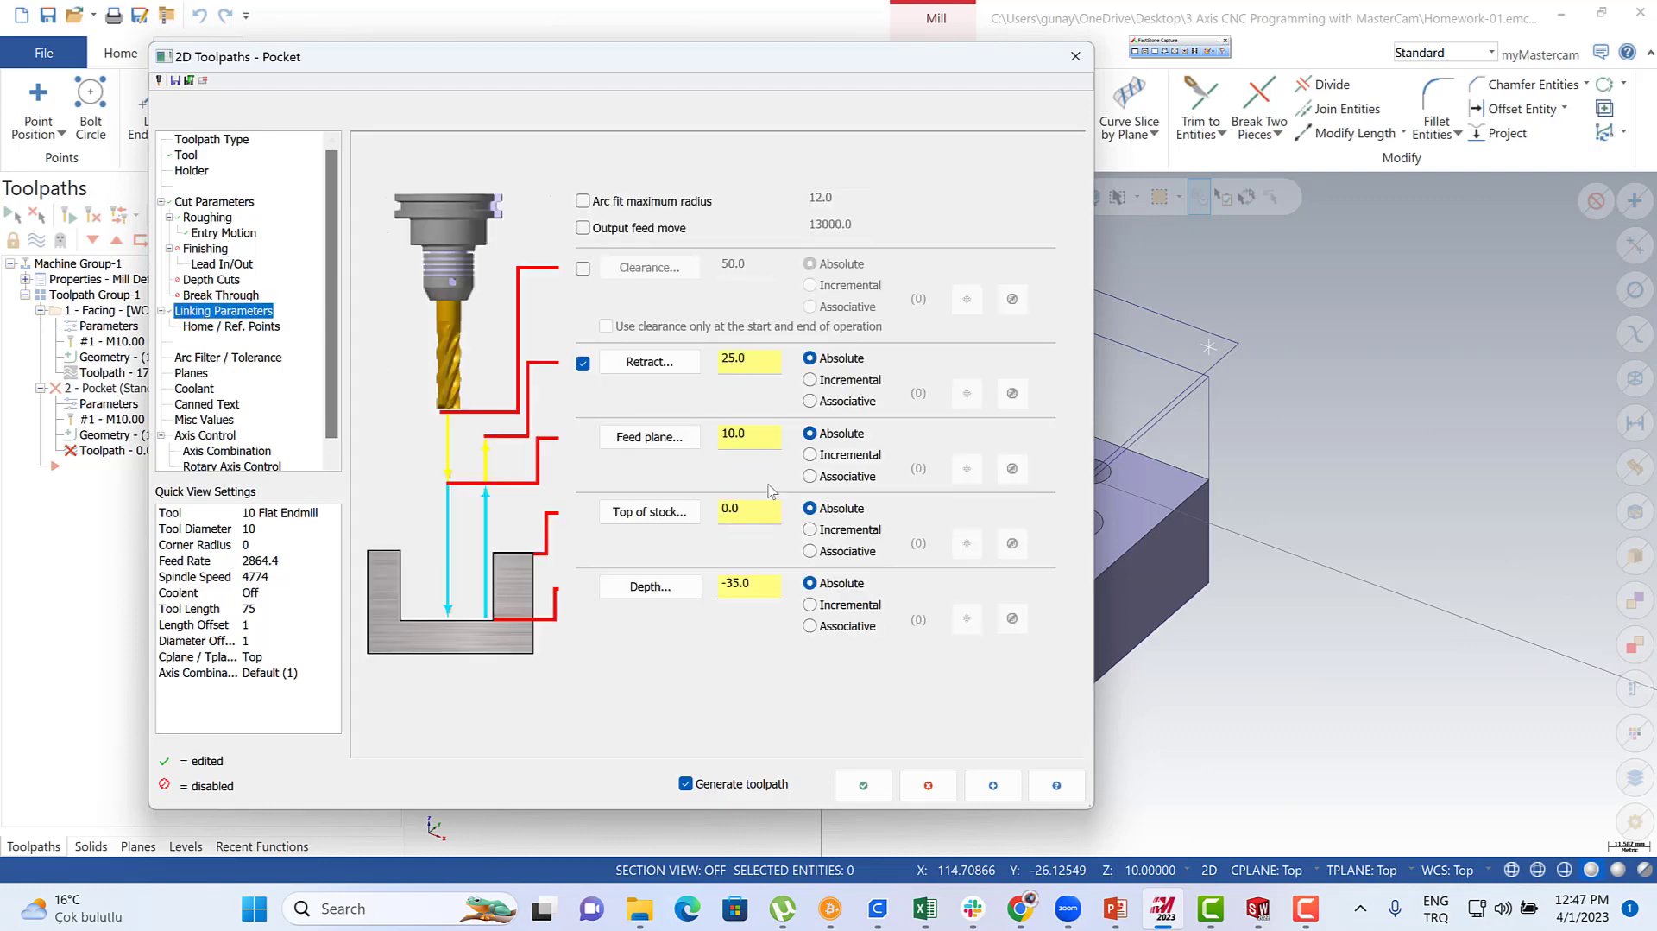
drag(765, 510, 693, 515)
drag(755, 581, 680, 582)
click(210, 282)
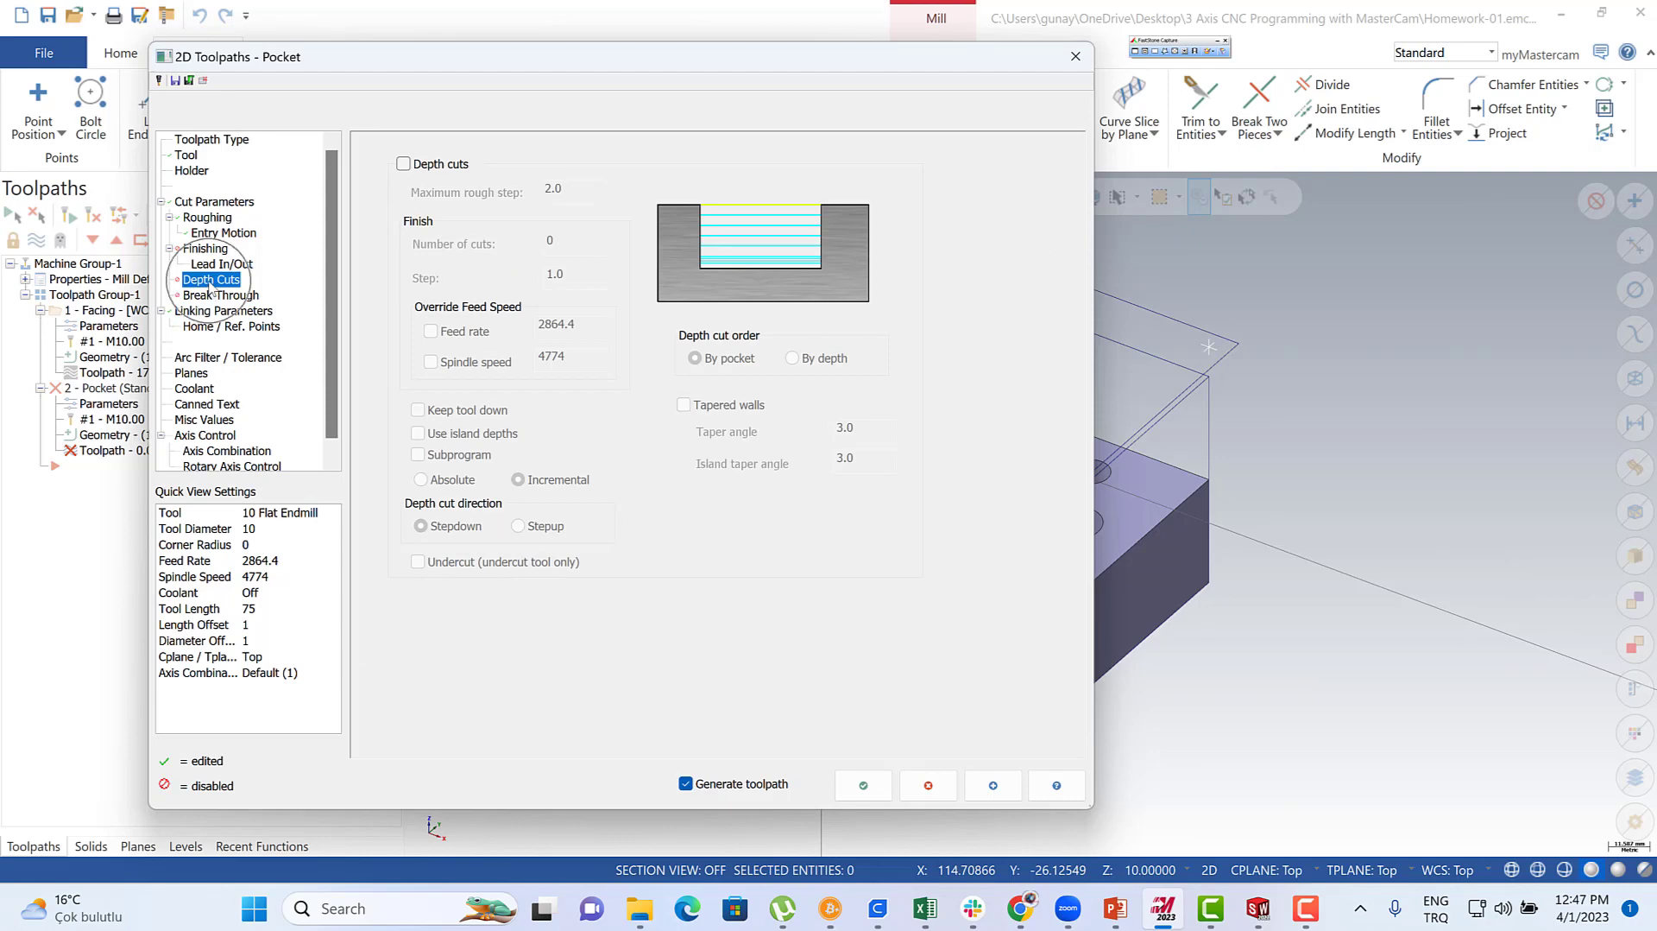
click(403, 163)
drag(571, 189, 482, 190)
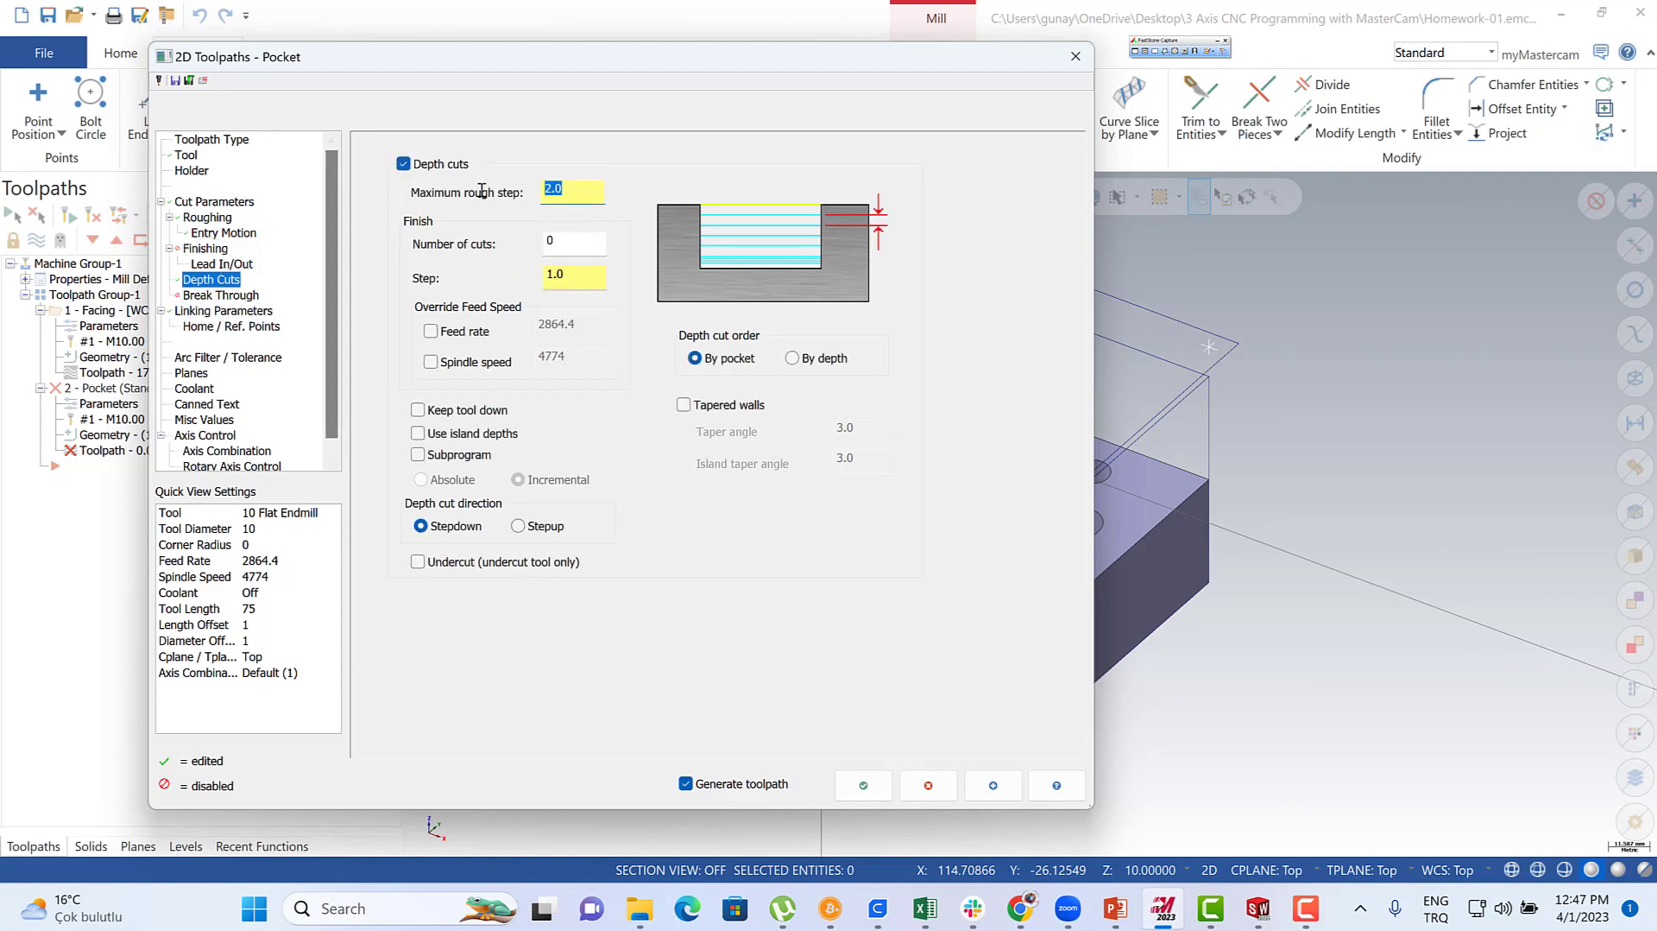
text(5)
click(862, 787)
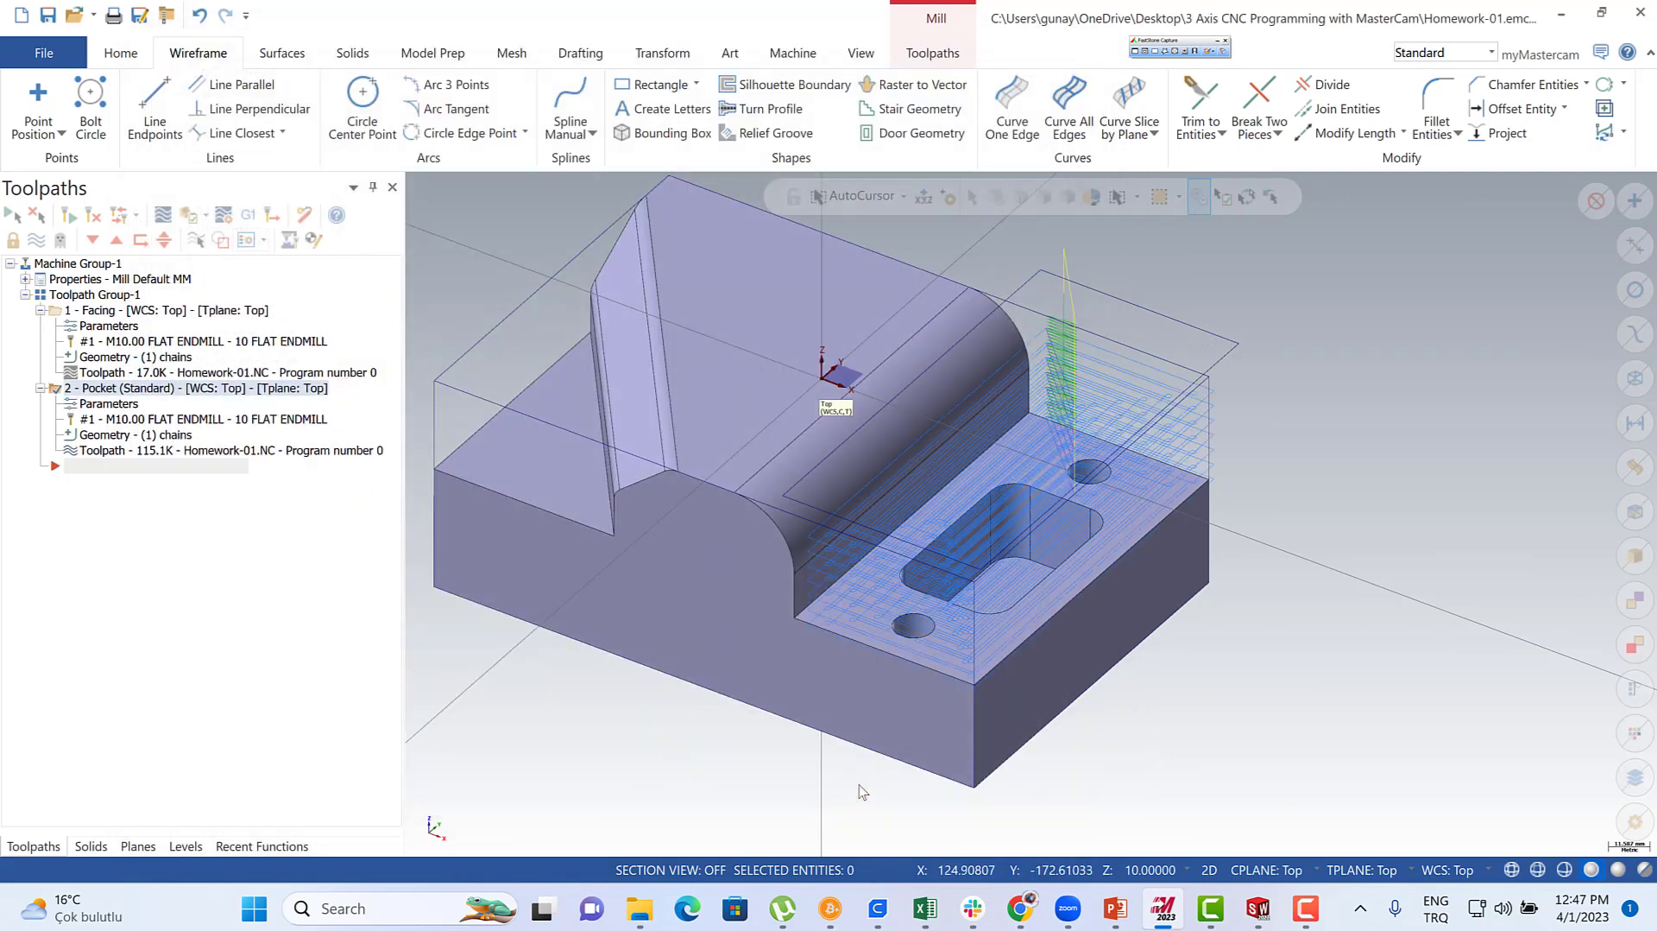
- Inspect the generated pocket toolpath over the step, then hide its display
scroll(1020, 366, up, 3)
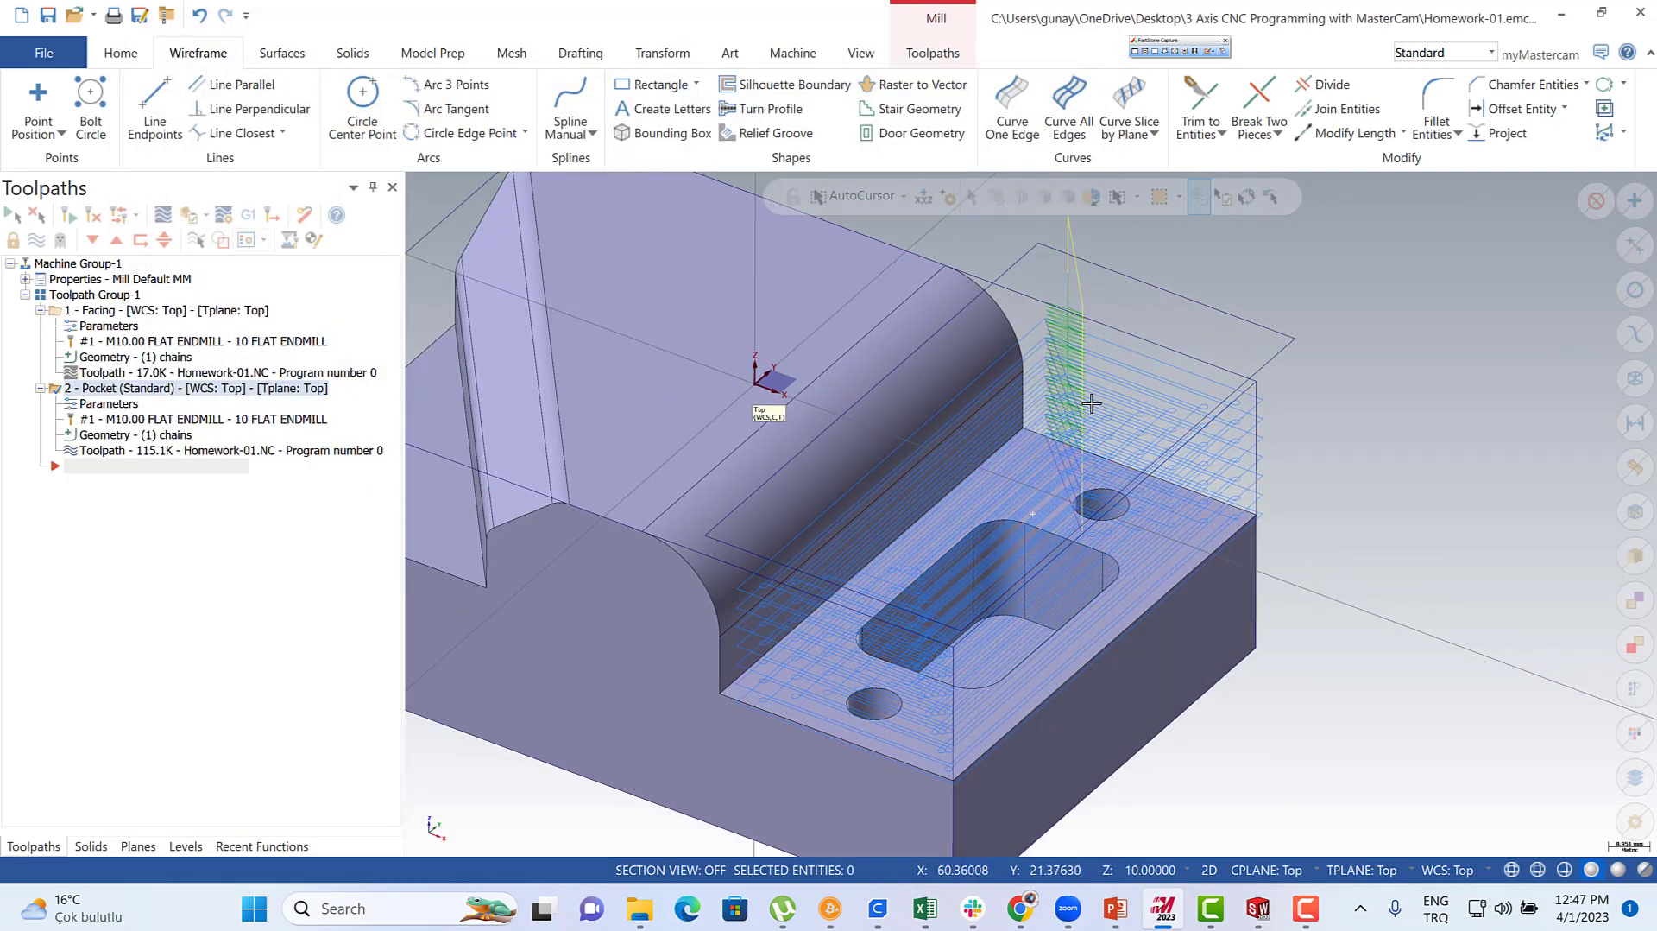
middle_drag(1091, 404, 1028, 397)
scroll(1029, 396, down, 2)
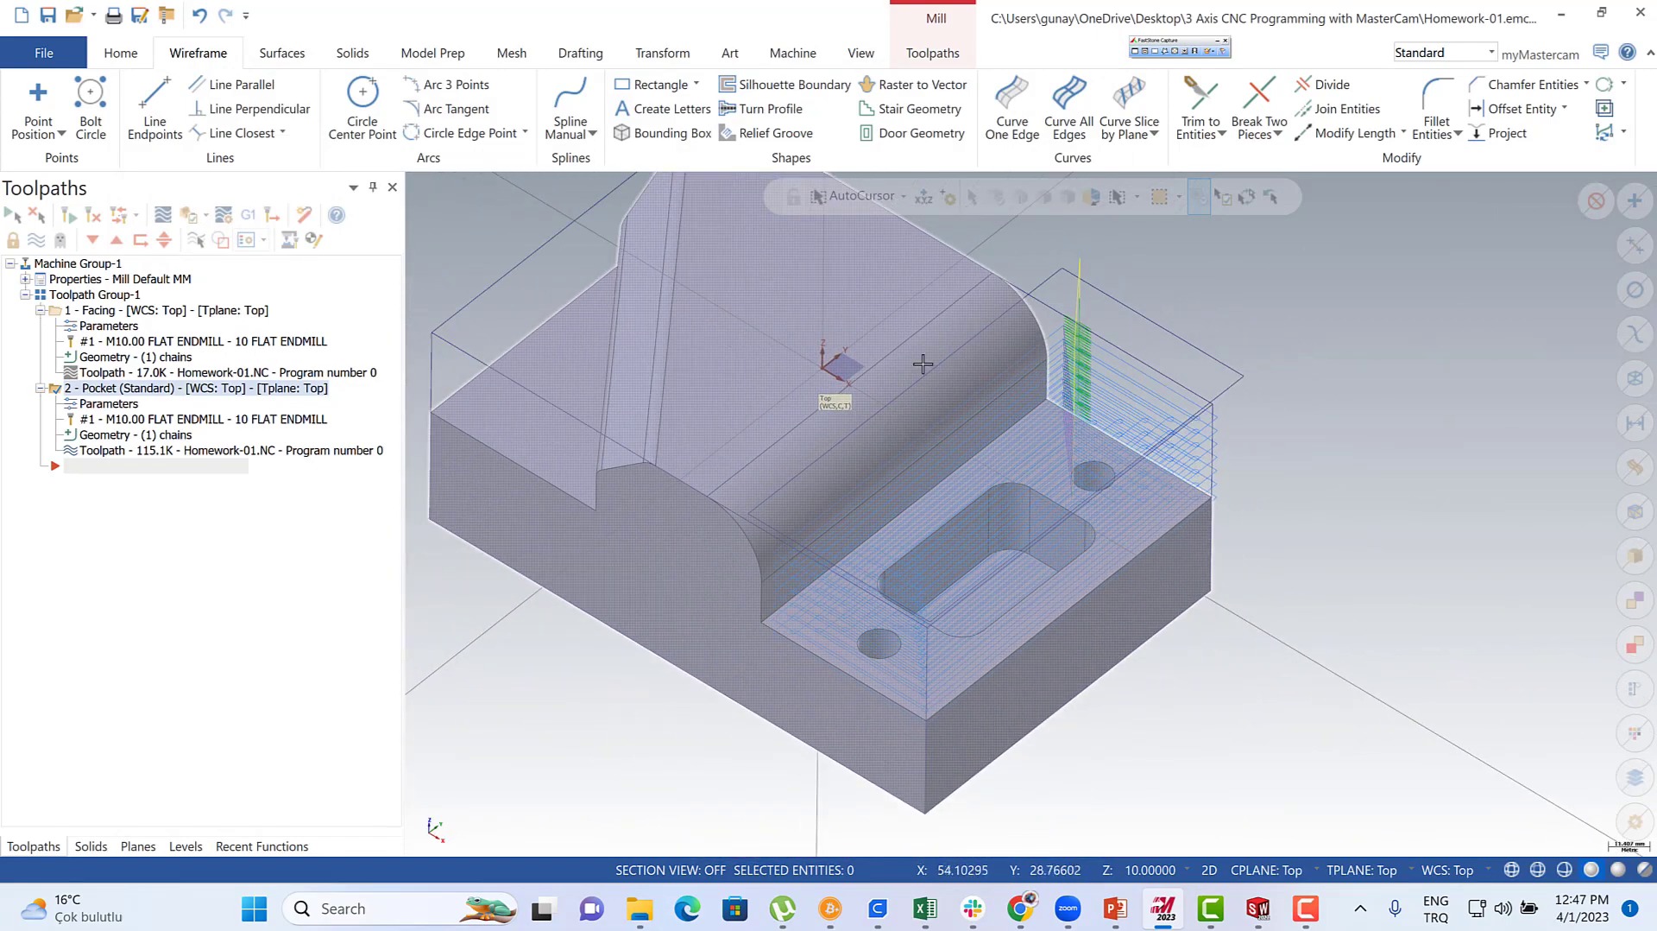
click(41, 244)
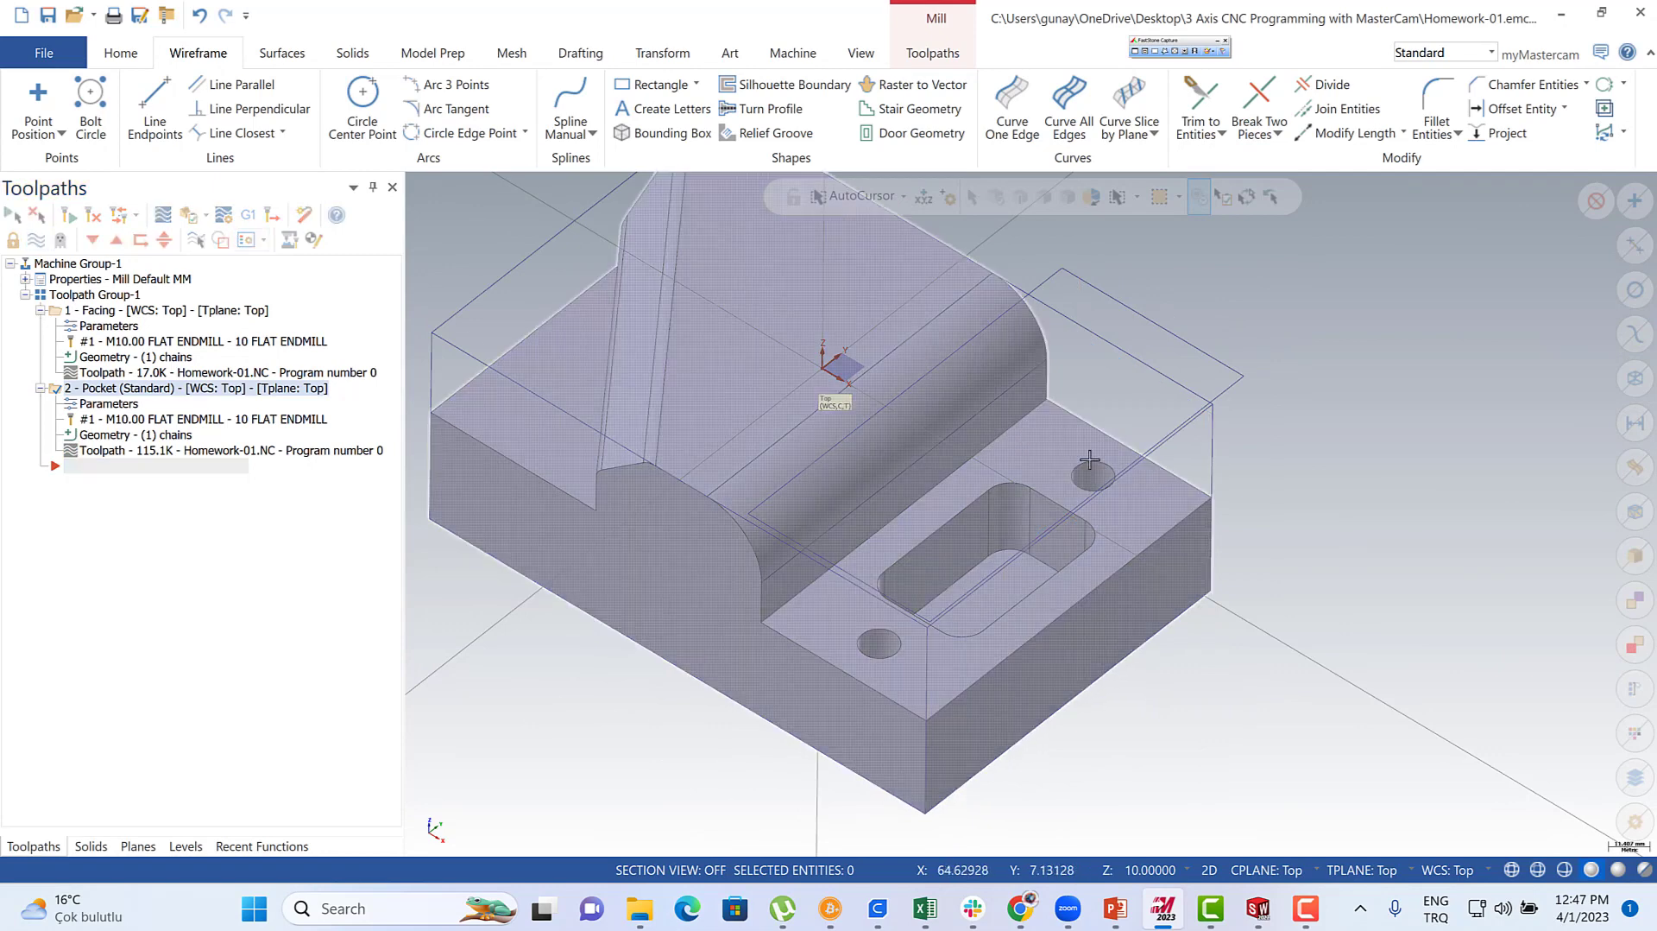
- Create curves along the upper edges of the rounded rectangular pocket in the step with Curve One Edge
scroll(861, 627, up, 3)
scroll(861, 628, up, 1)
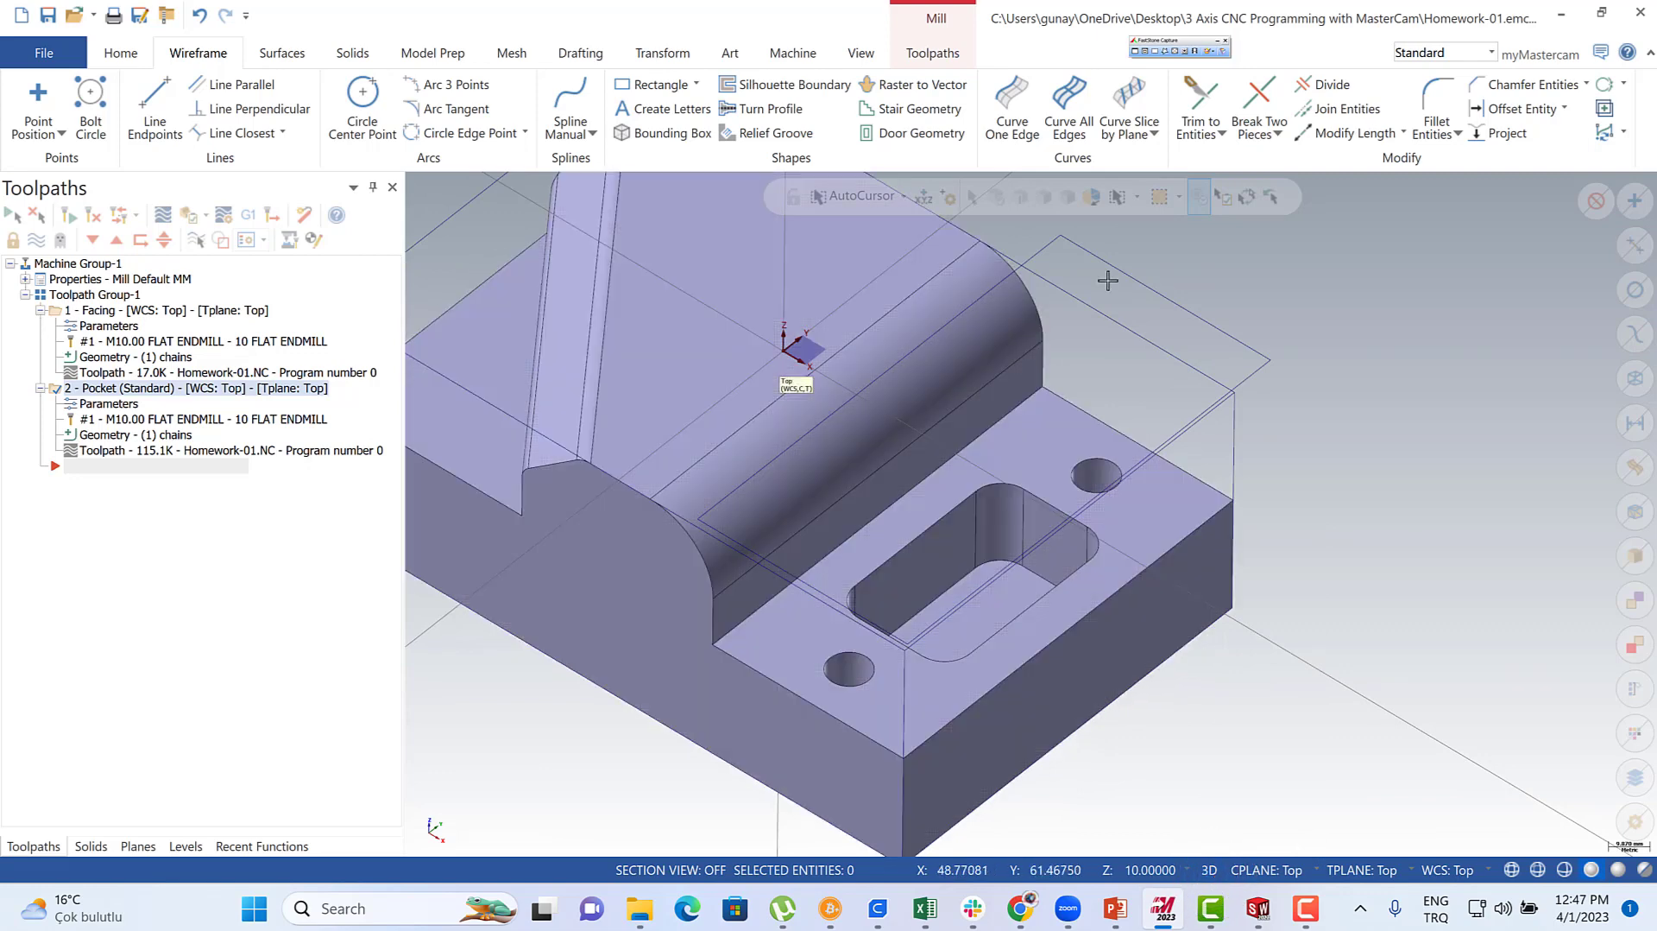
click(1013, 99)
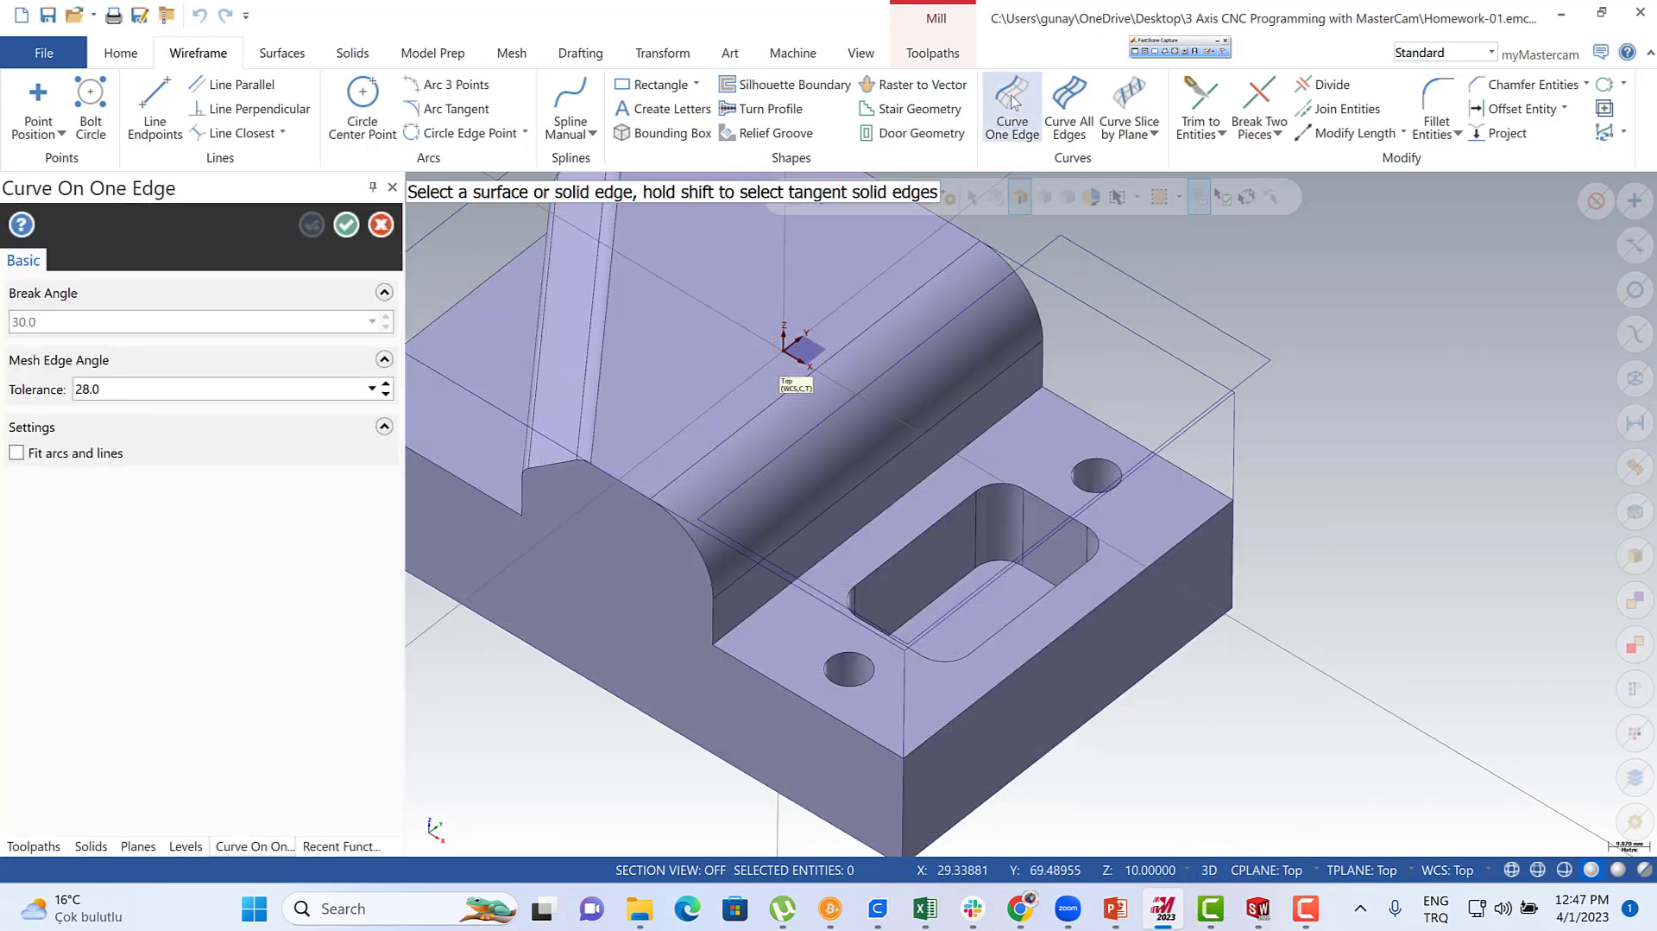
click(924, 531)
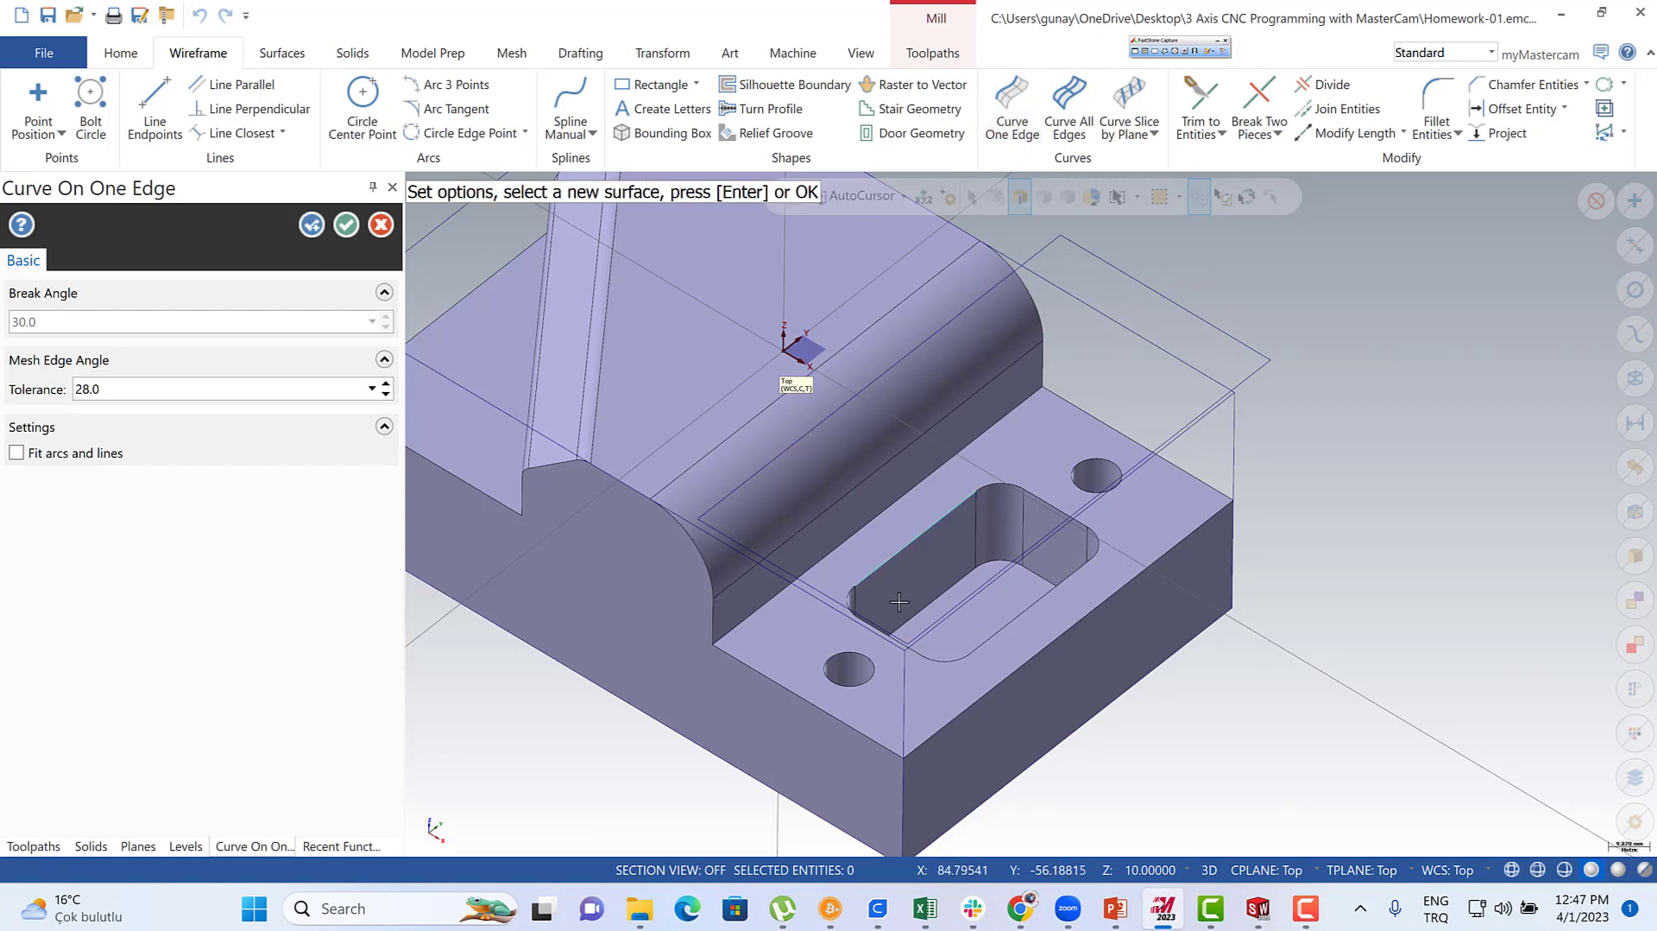
scroll(899, 602, up, 2)
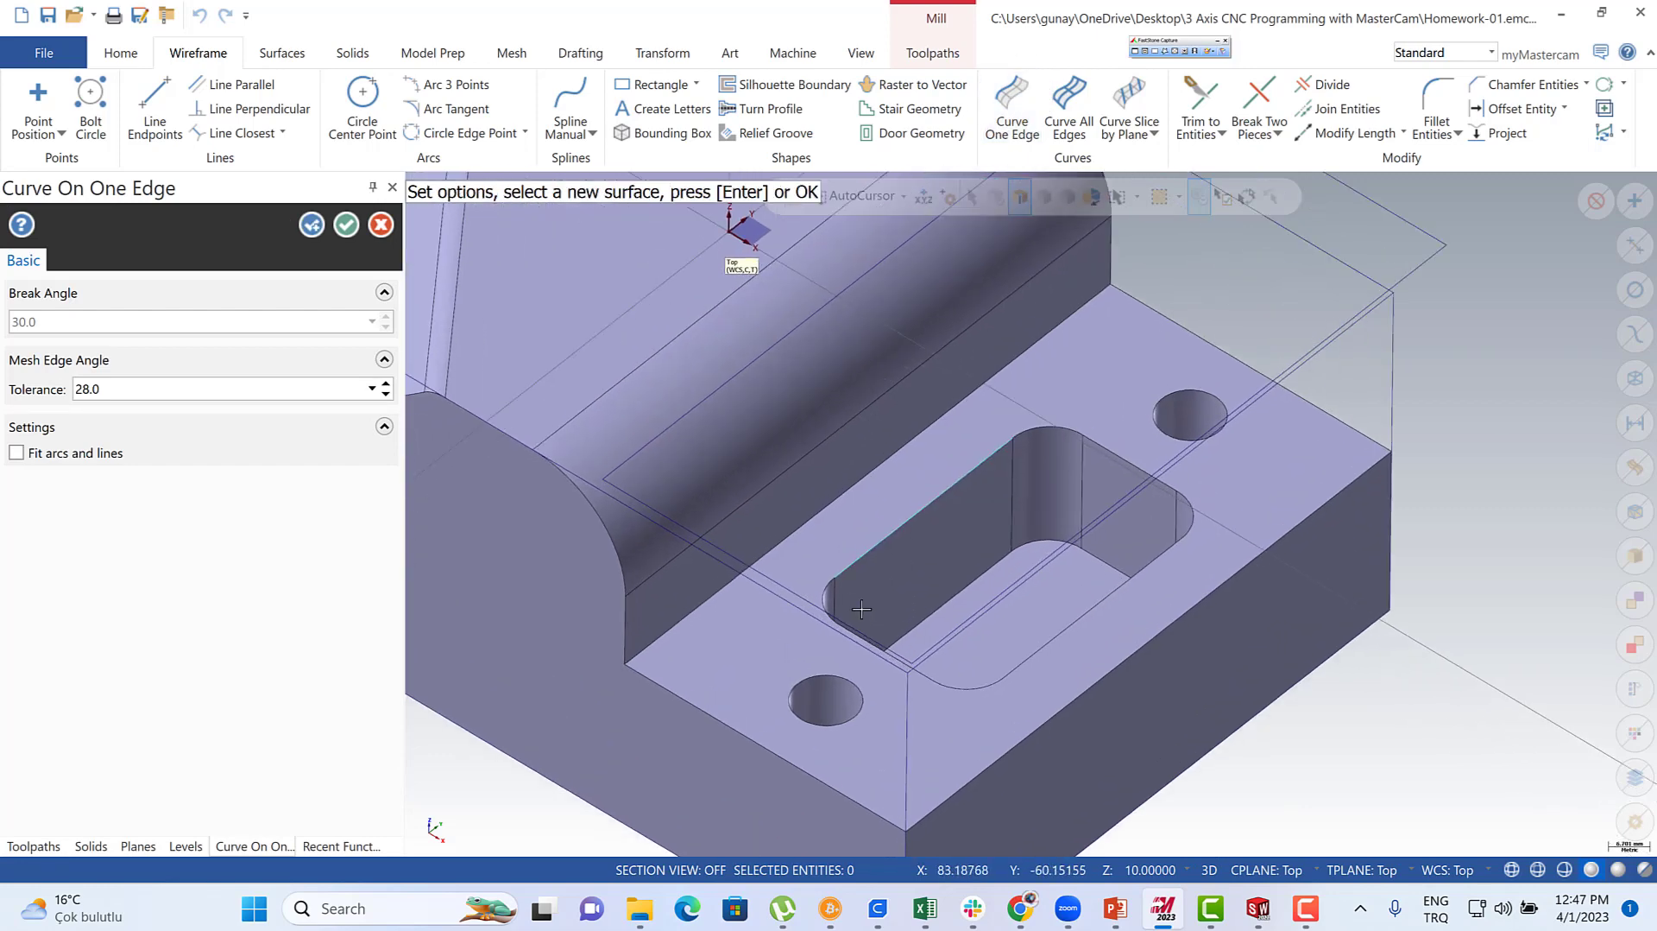
click(875, 649)
click(971, 687)
click(1187, 511)
click(1133, 467)
click(1046, 436)
key(Return)
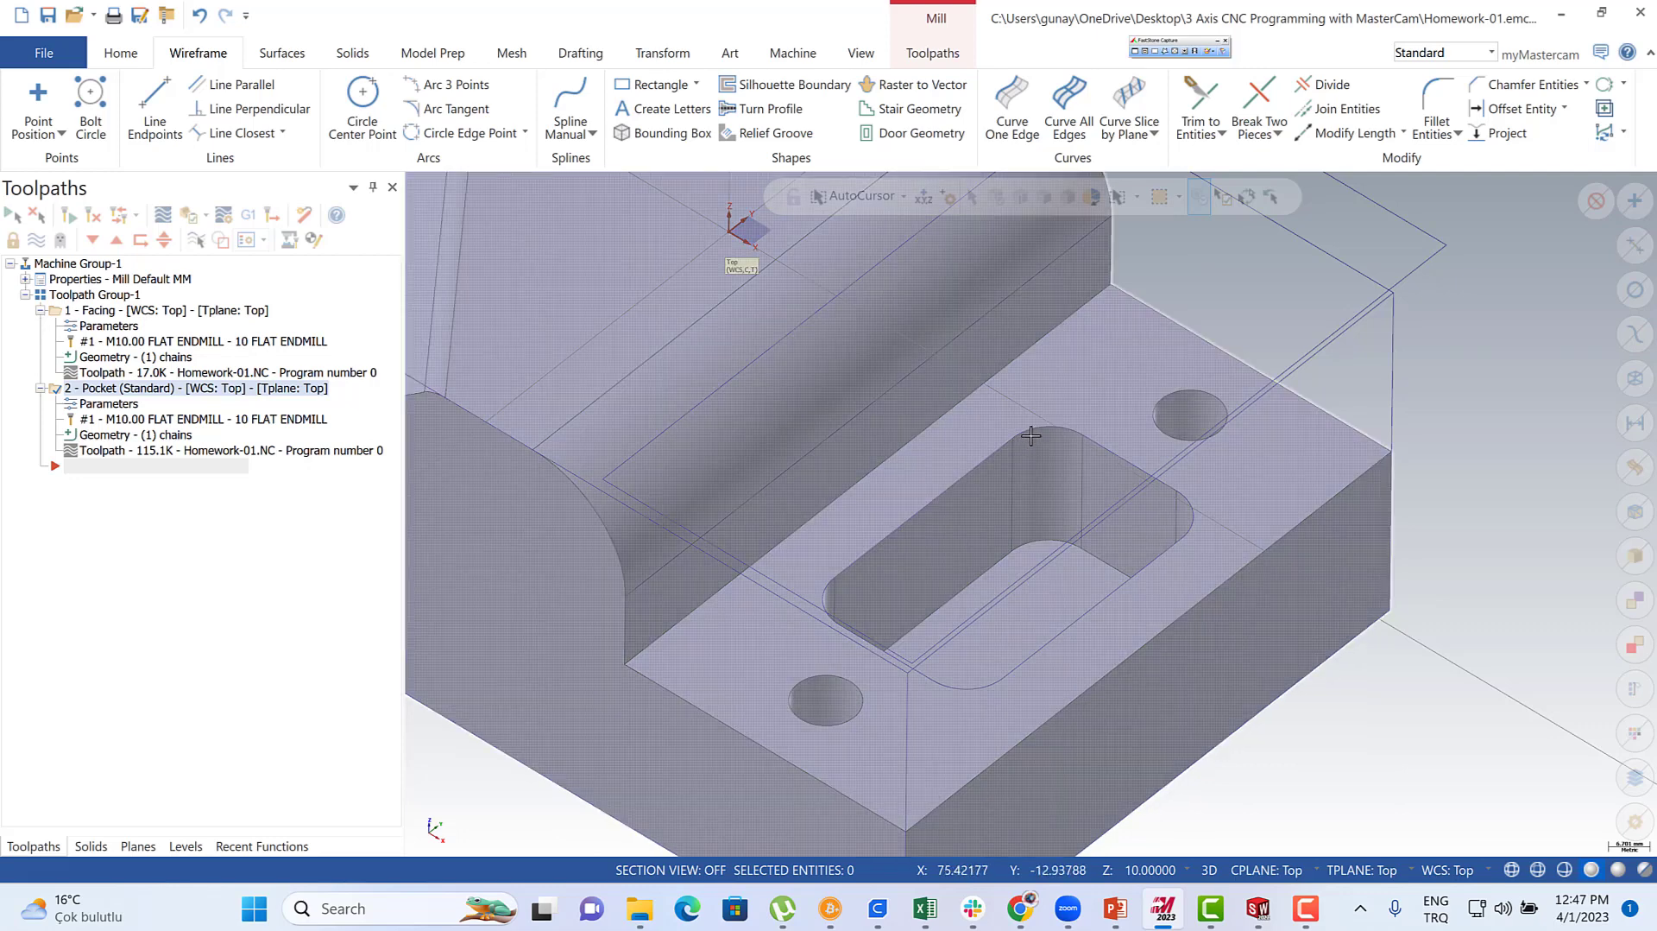
- Collapse the facing and pocket operations in the toolpath tree, then duplicate the Pocket (Standard) operation
scroll(1068, 384, down, 2)
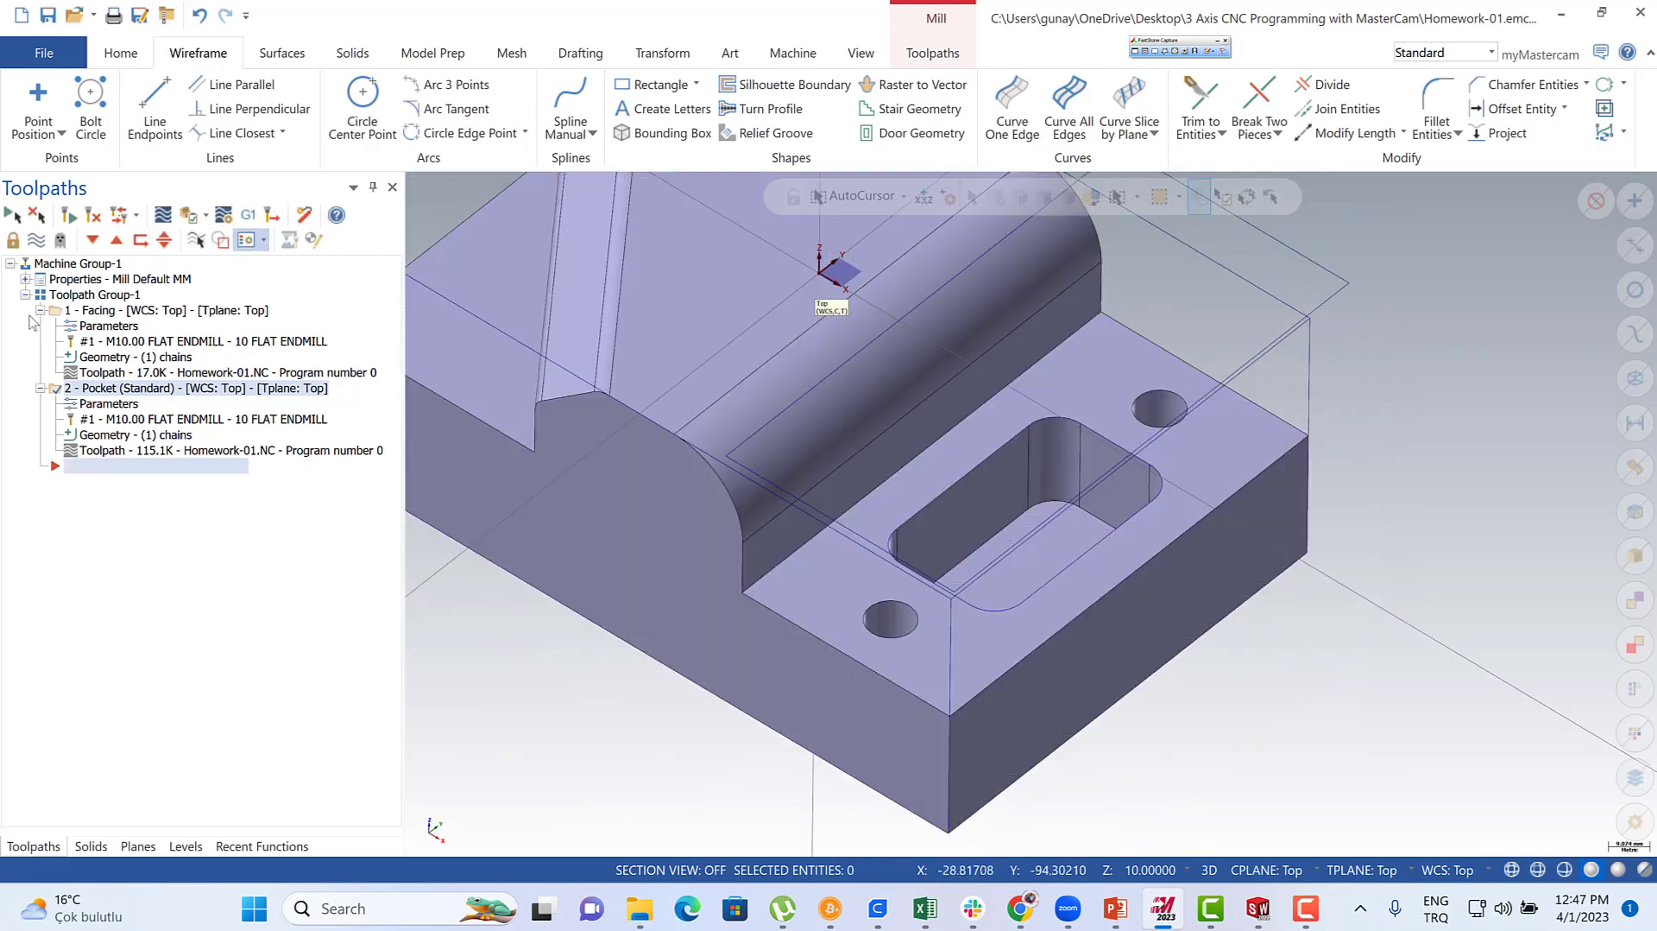
click(40, 310)
click(39, 326)
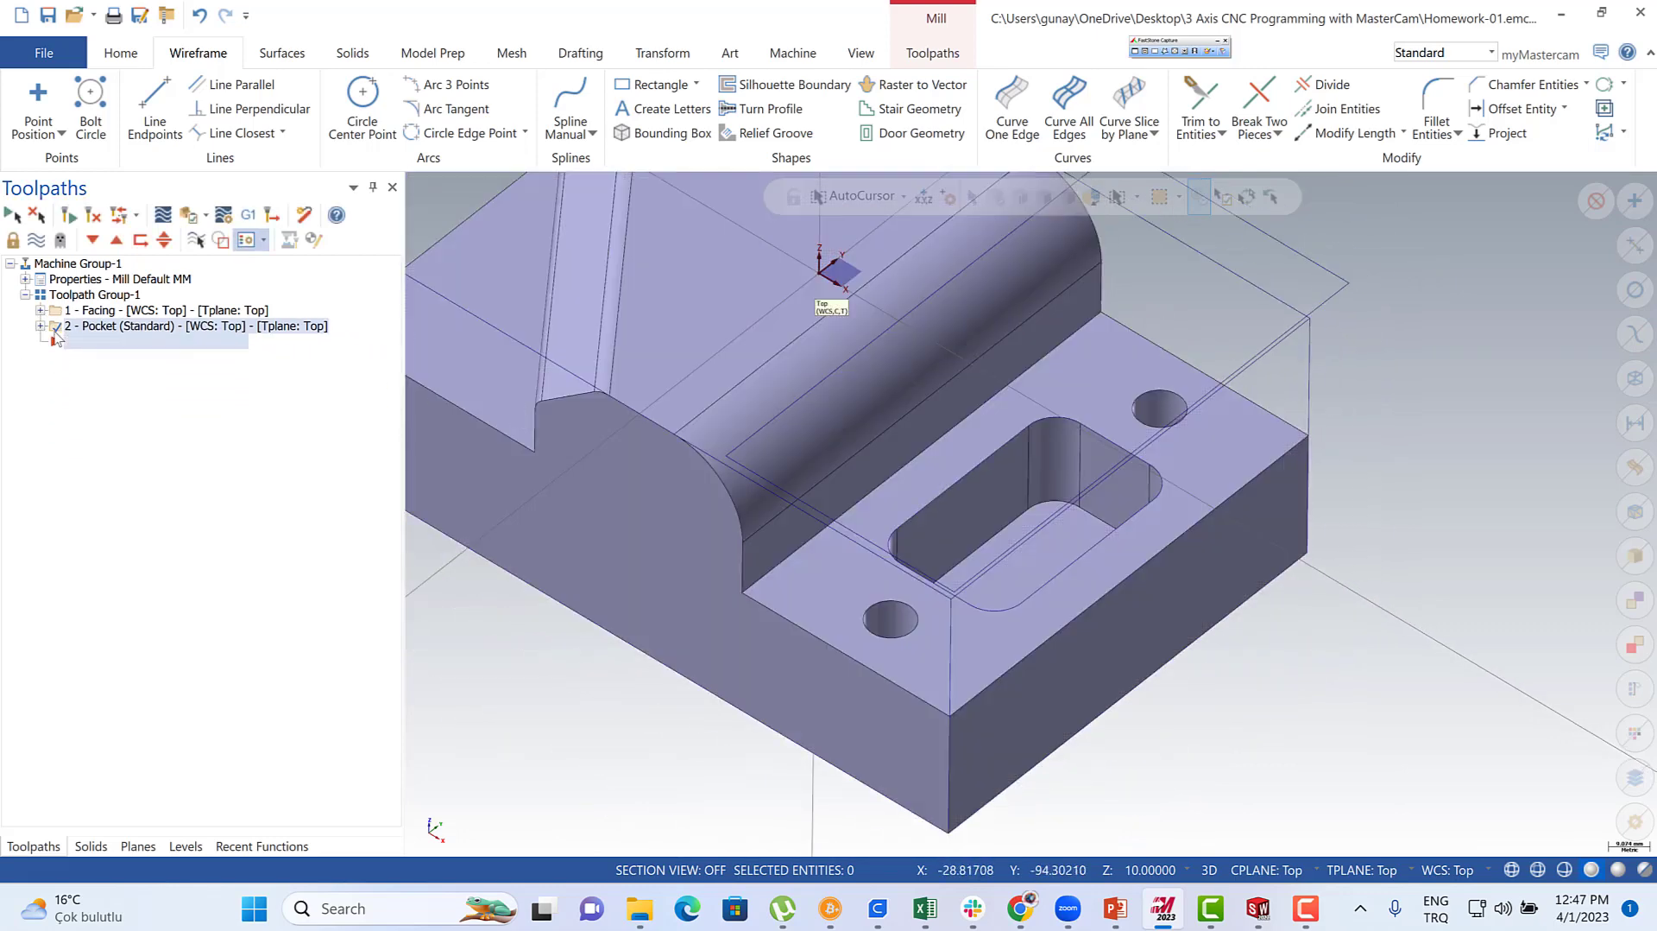
right_click(98, 327)
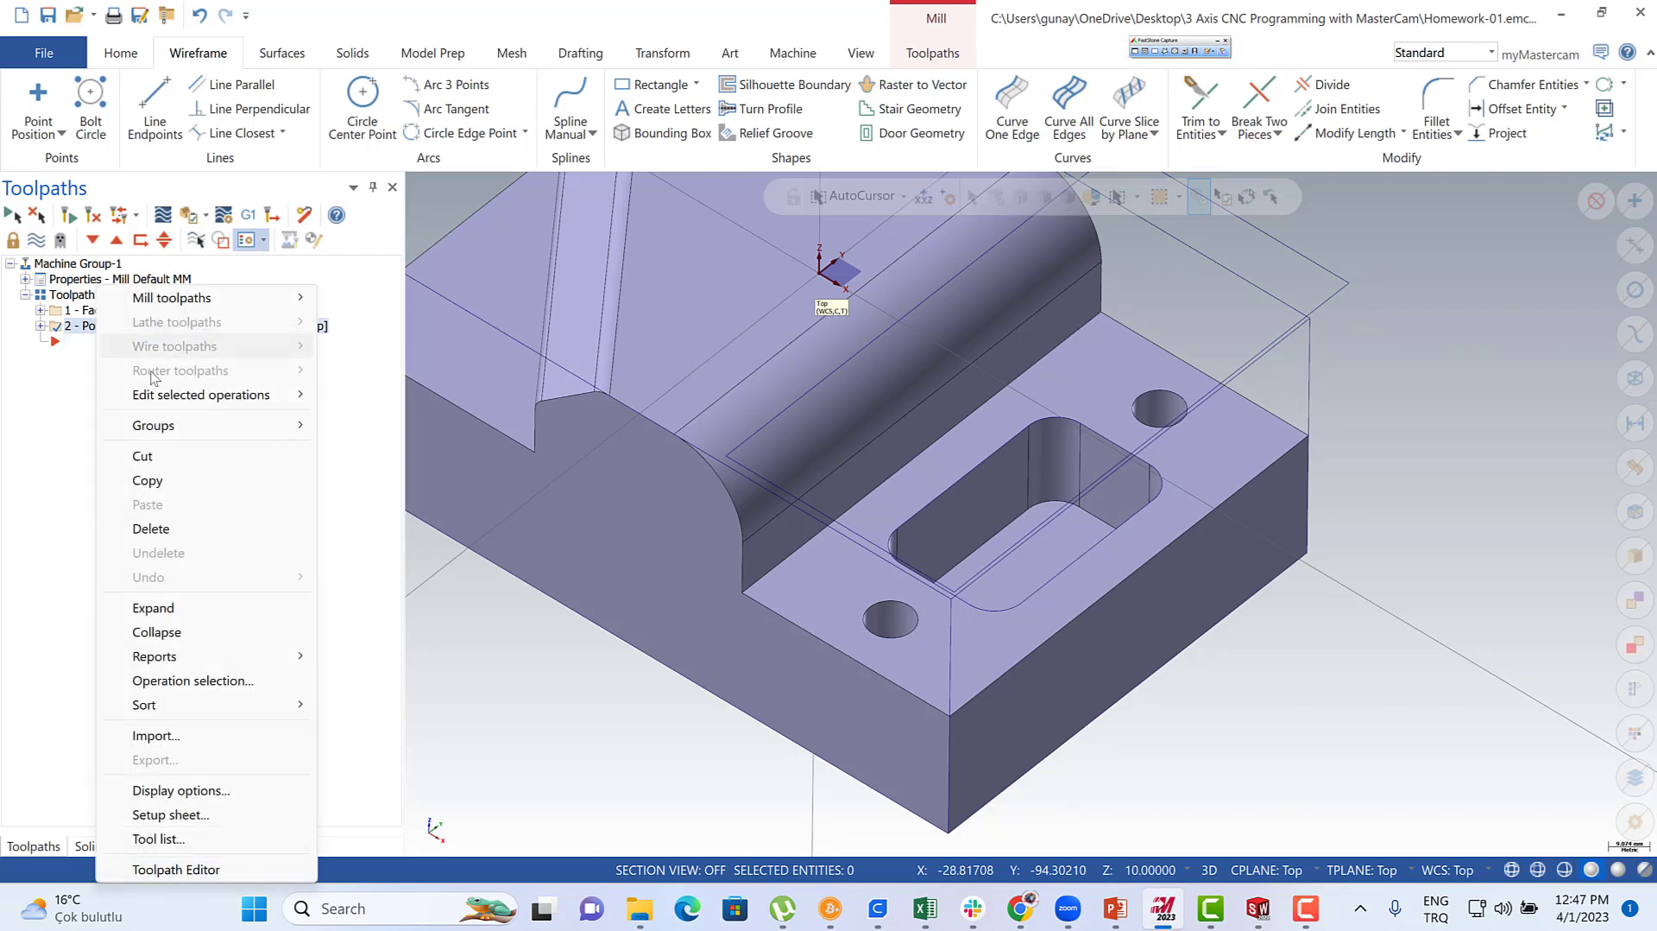
click(146, 480)
key(ctrl+v)
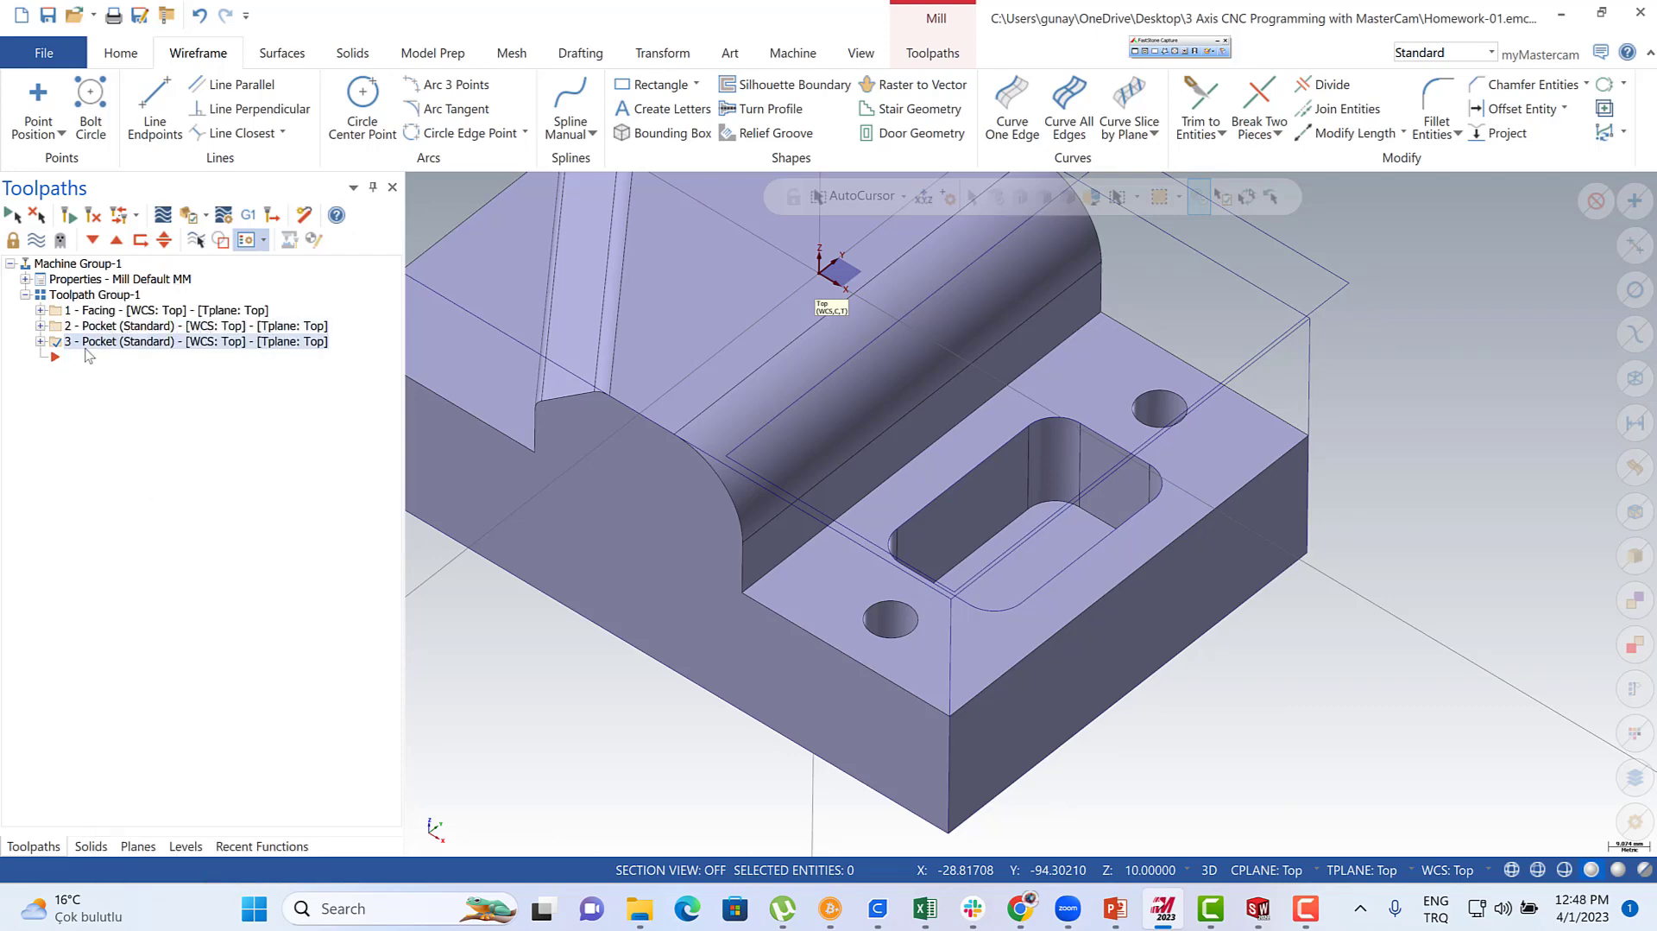
- Open the geometry chains of the duplicated Pocket (Standard) operation and delete the existing Chain 1
click(39, 342)
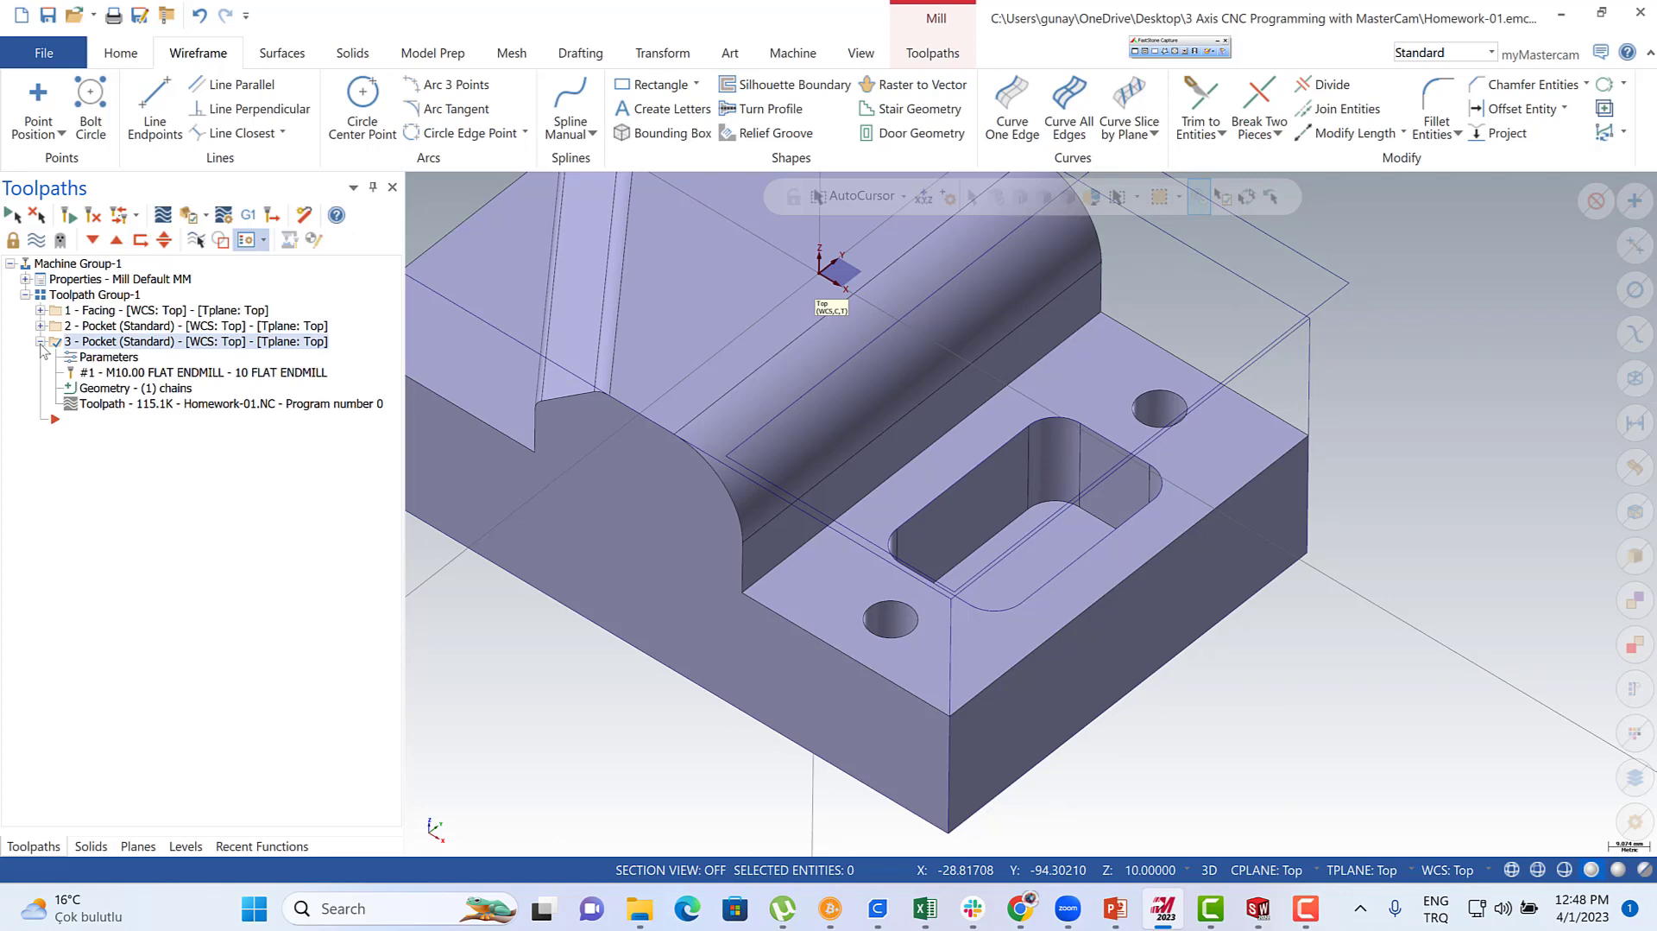
click(105, 388)
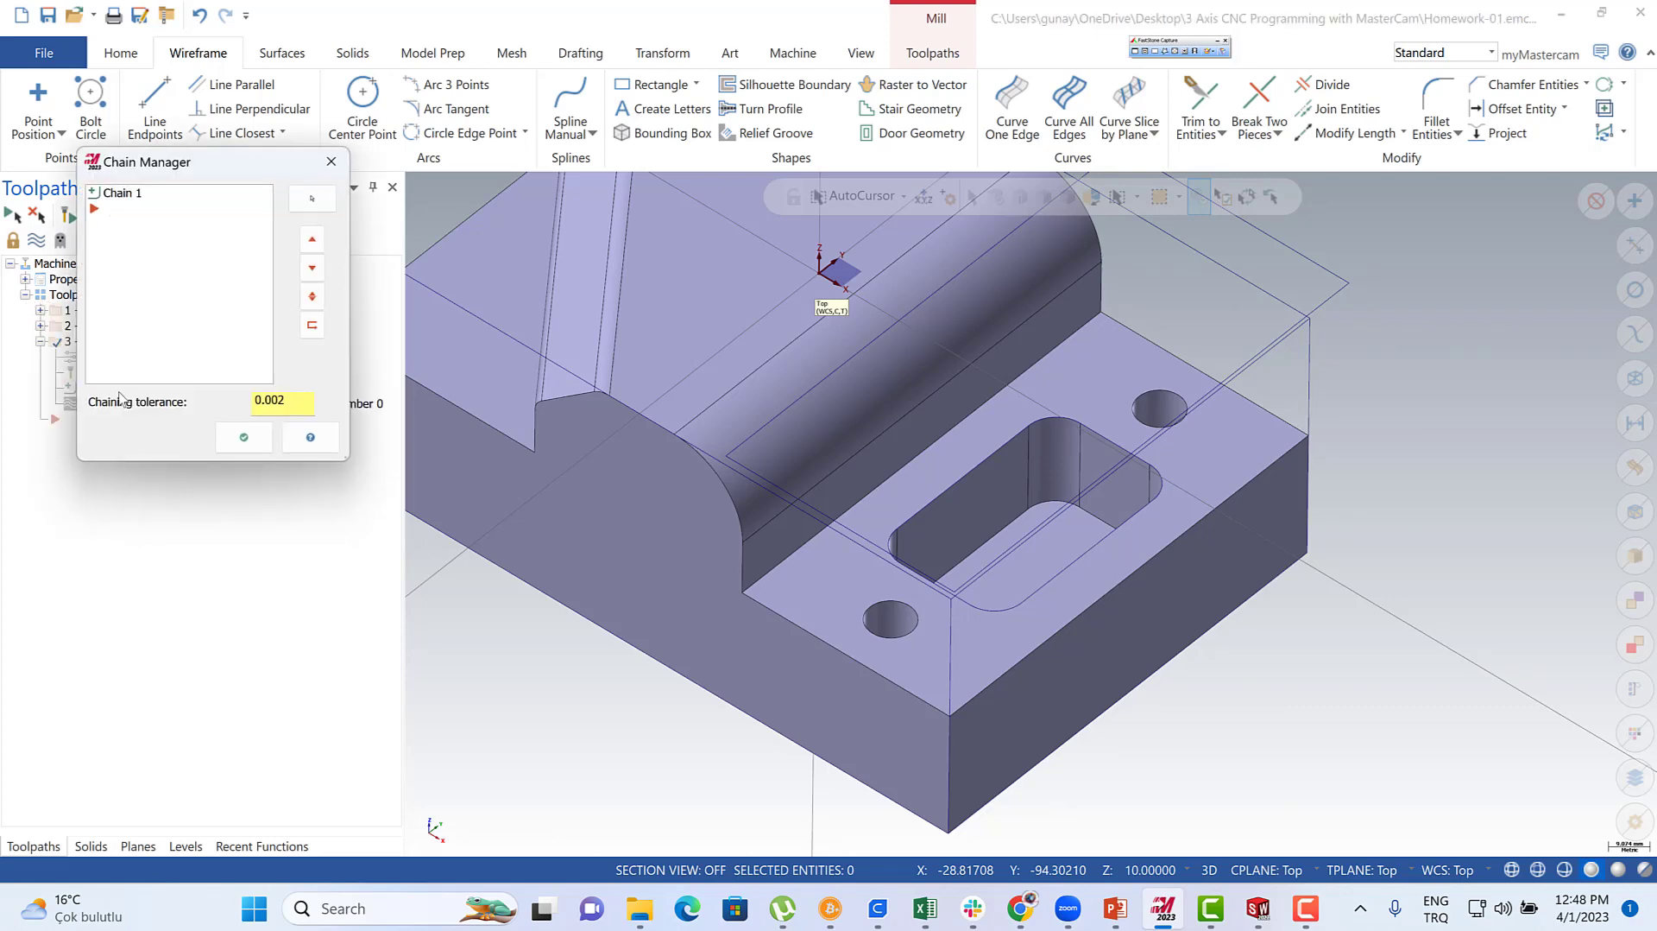
click(122, 194)
right_click(122, 195)
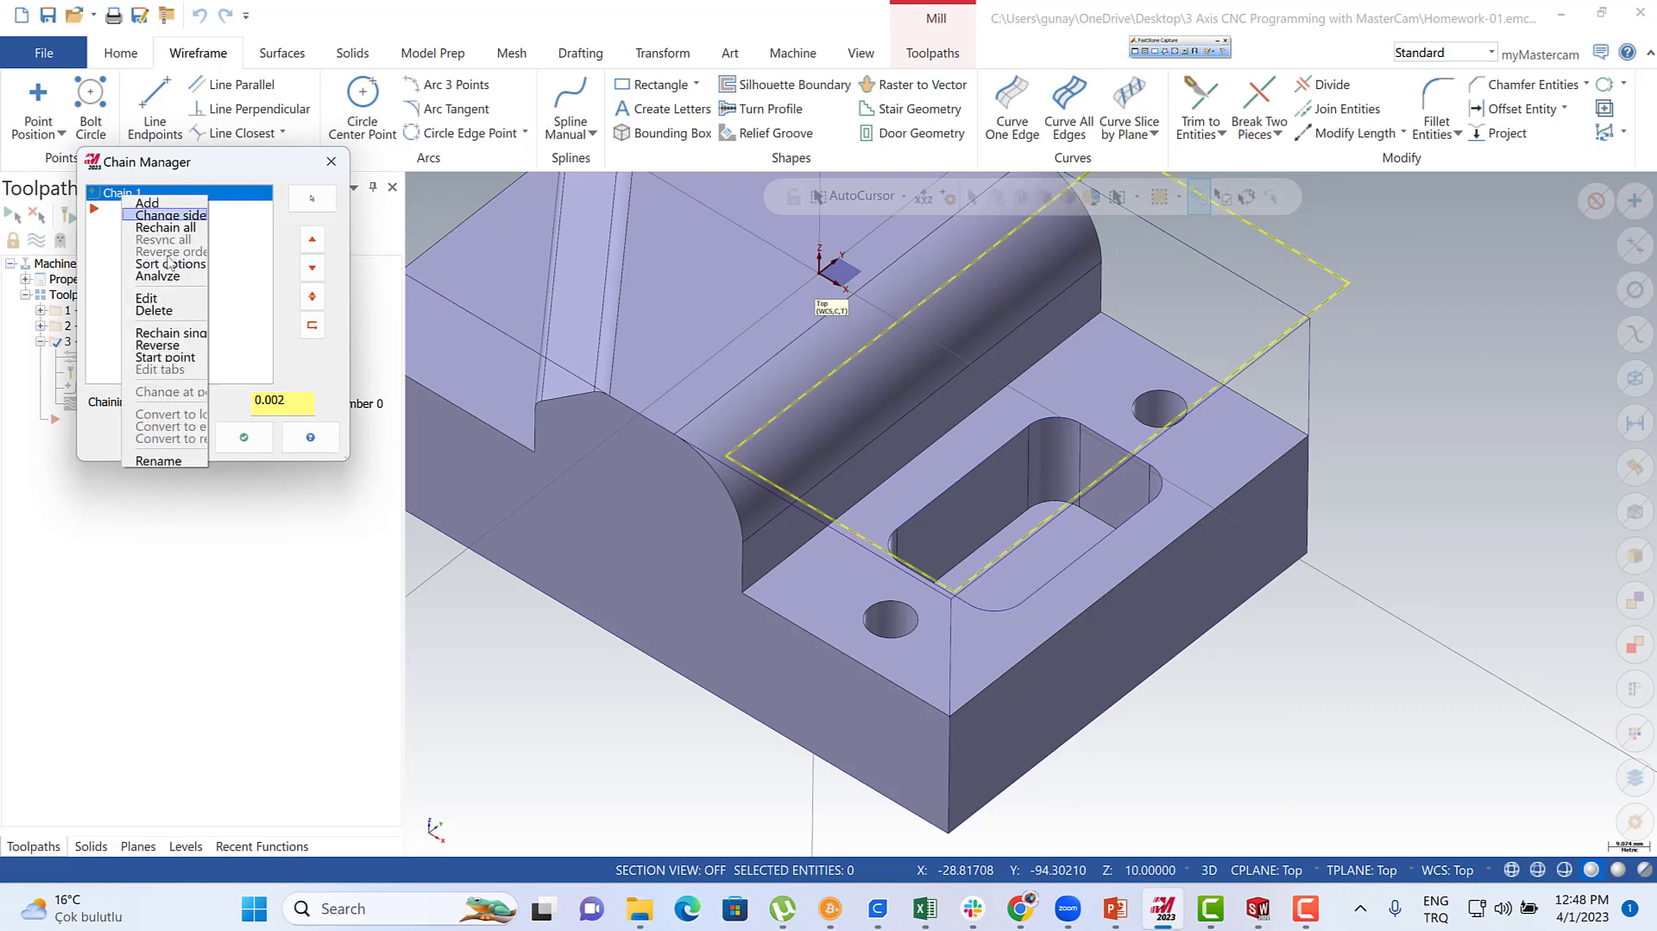
click(174, 313)
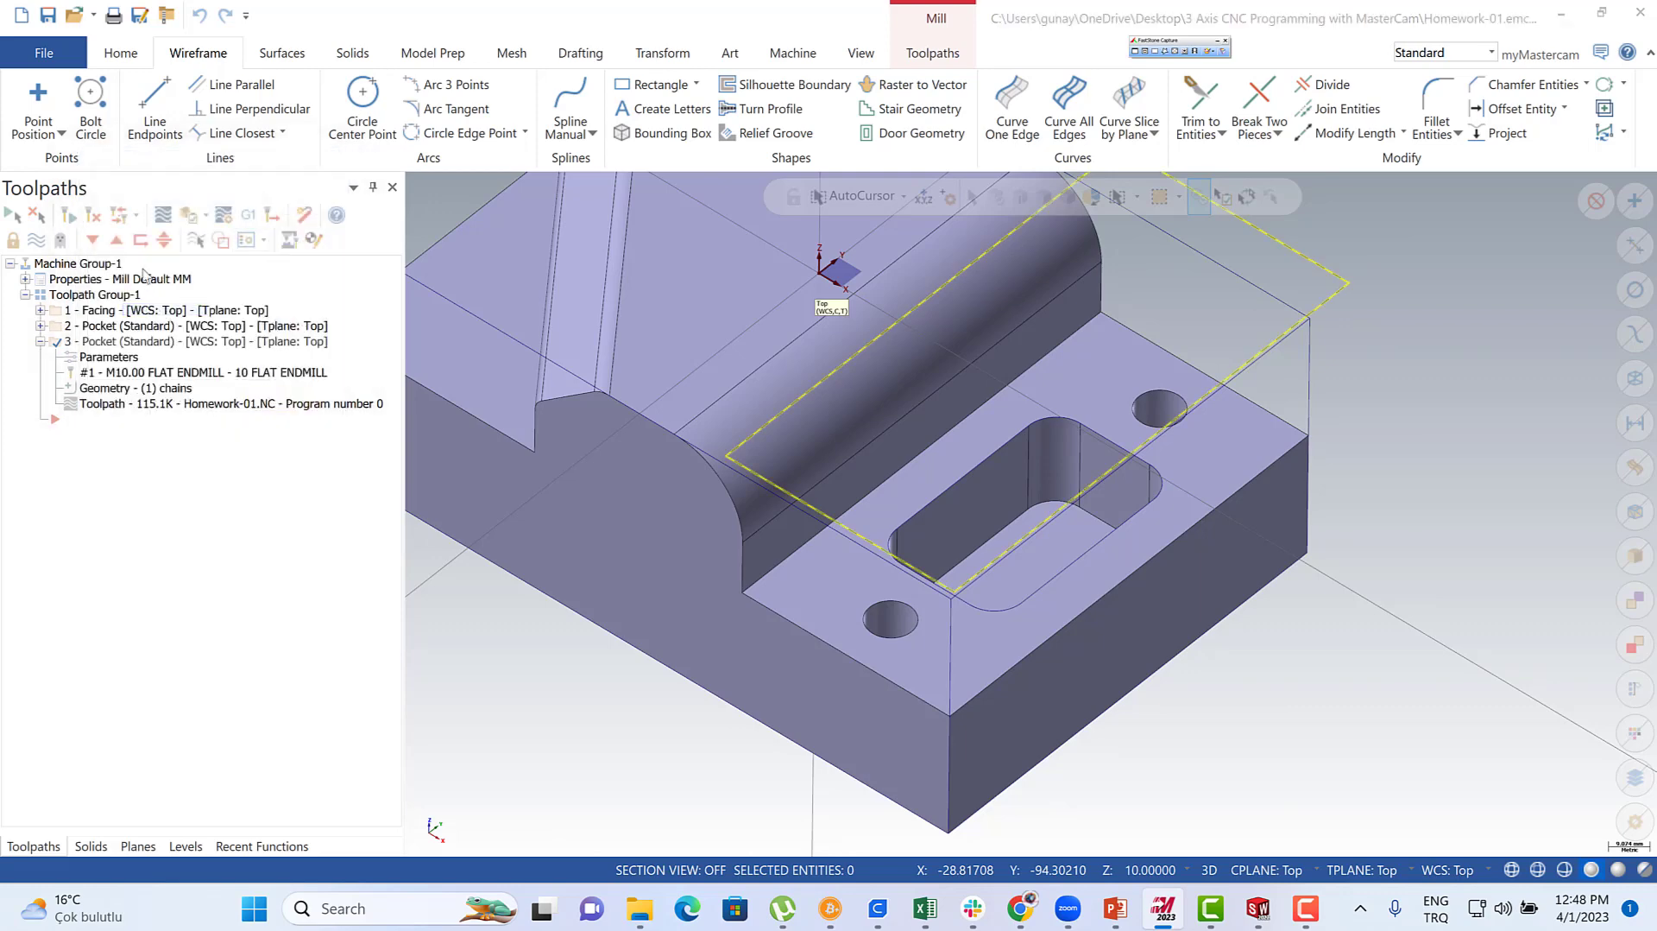
- Add the upper outline of the rounded rectangular pocket as the duplicated operation's new chain
right_click(139, 253)
click(176, 269)
right_click(171, 251)
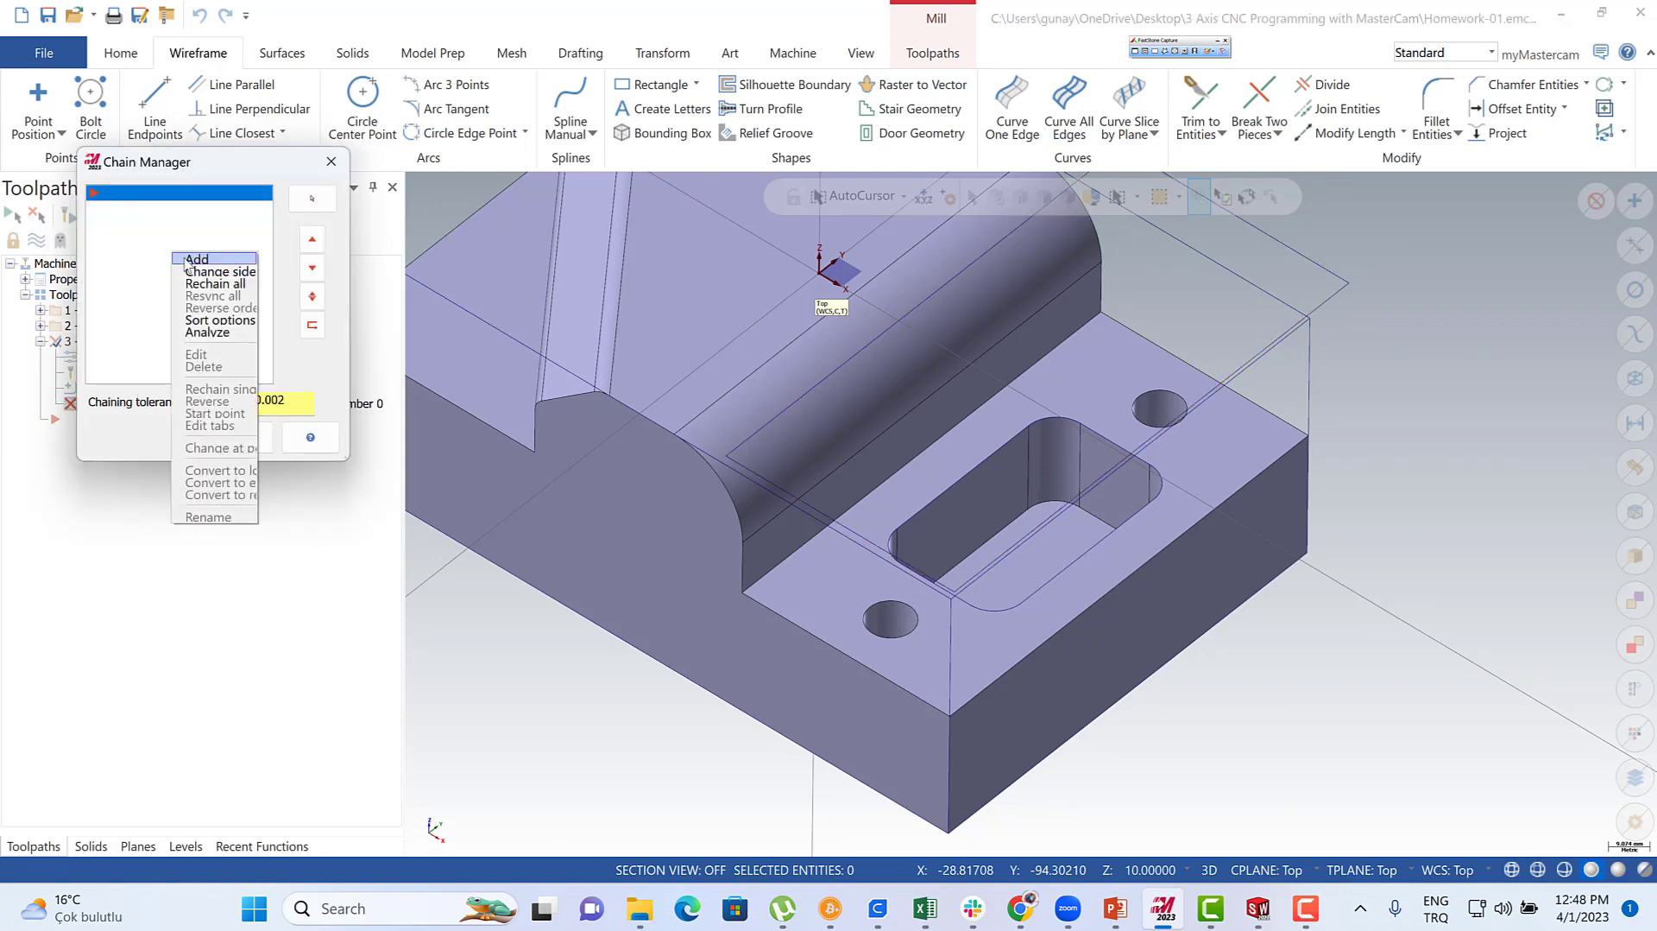
click(185, 257)
click(899, 518)
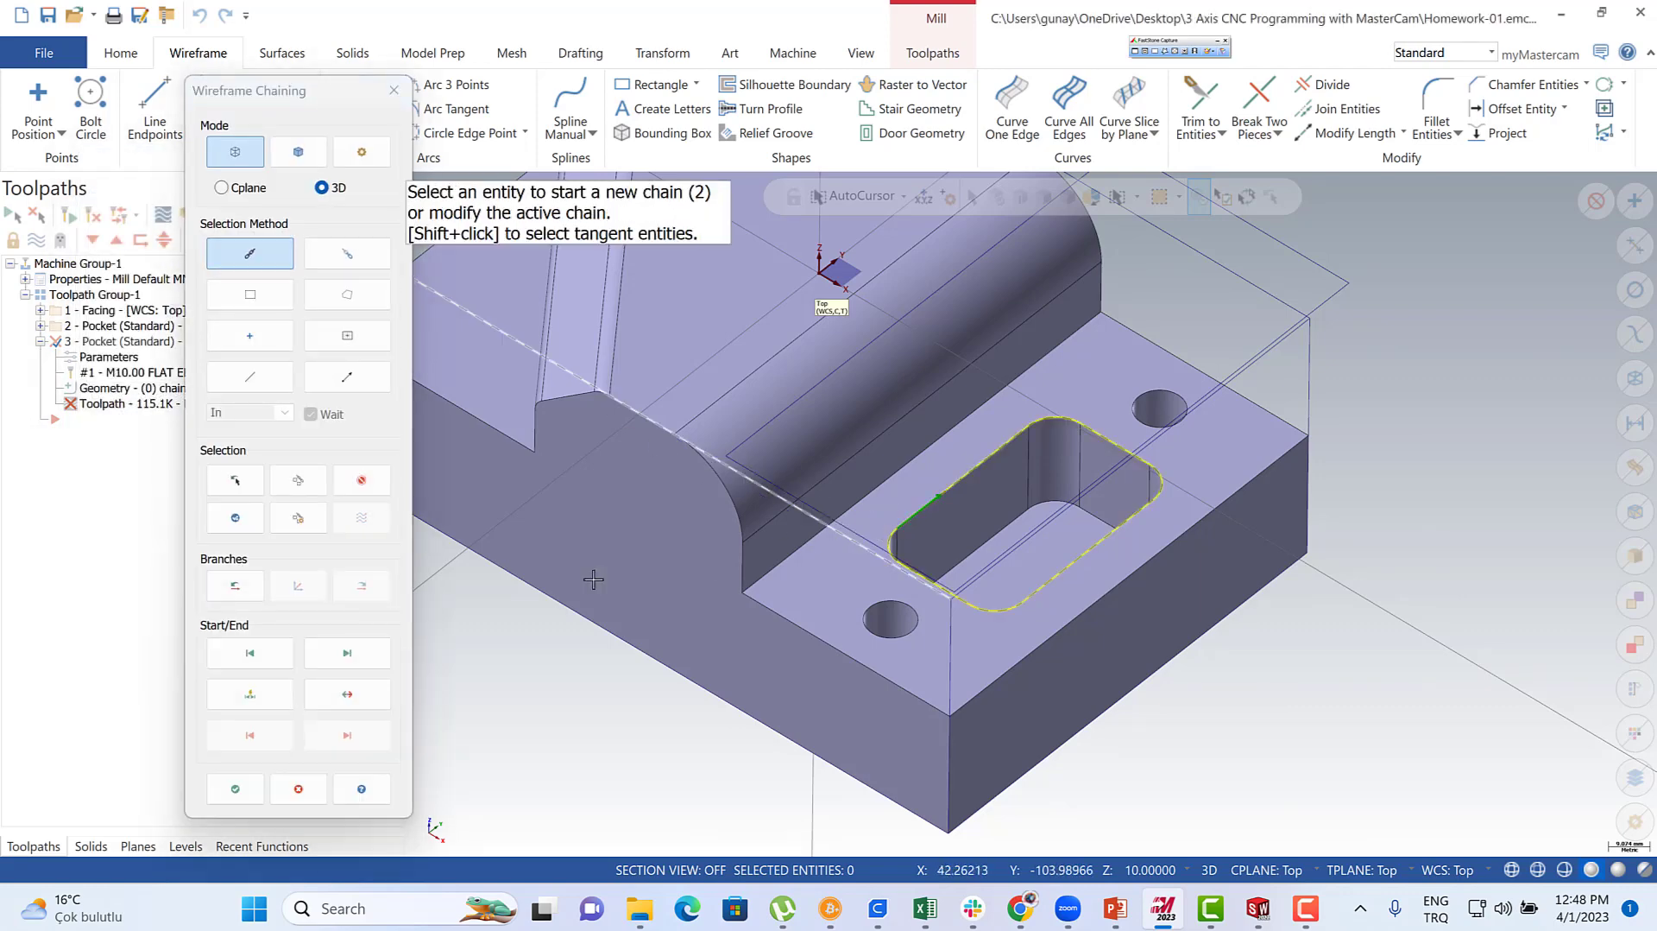
click(255, 782)
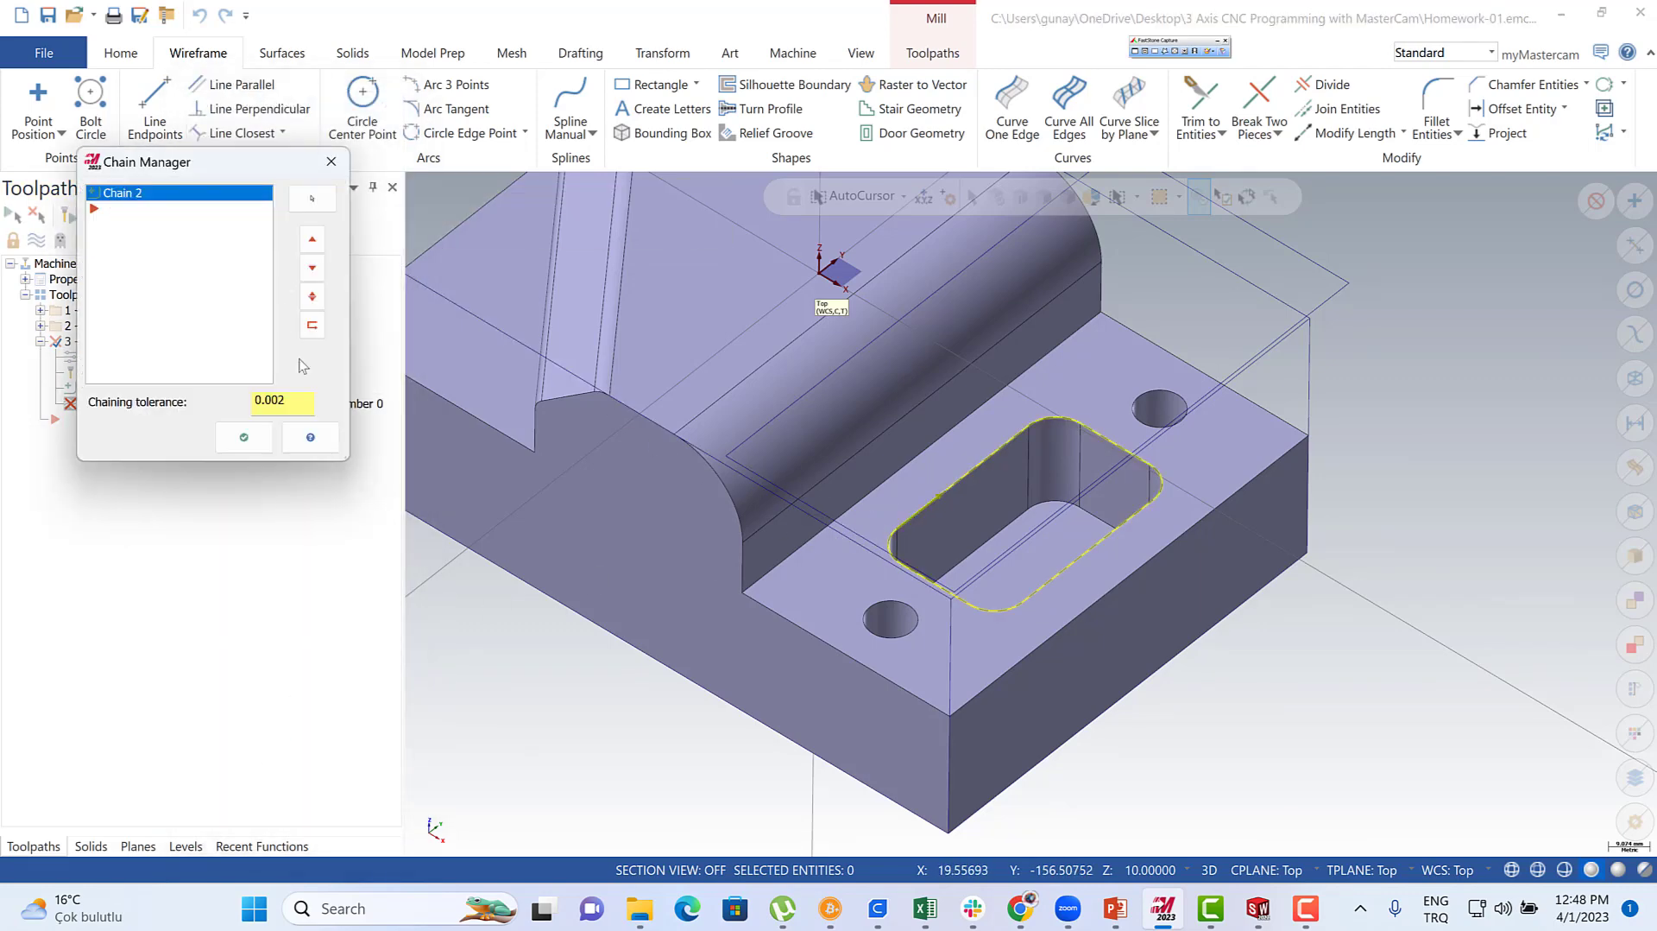
click(245, 438)
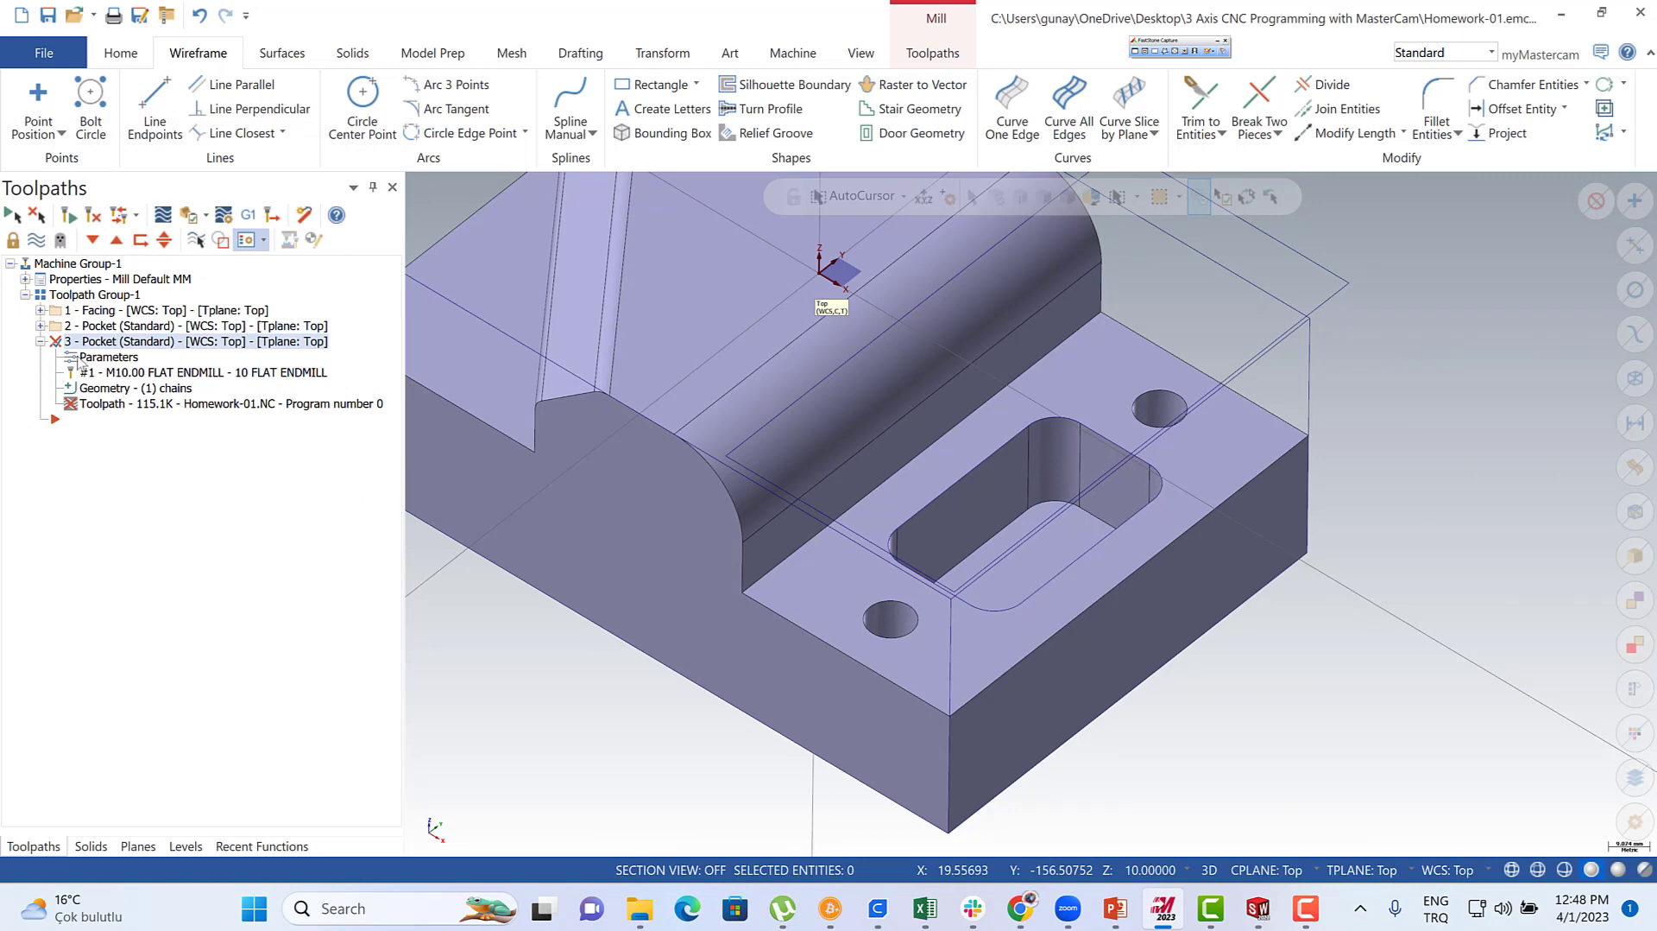
- Pick points on the inner pocket to set top of stock to -35.0 and depth to -60.0, and generate the toolpath
click(89, 358)
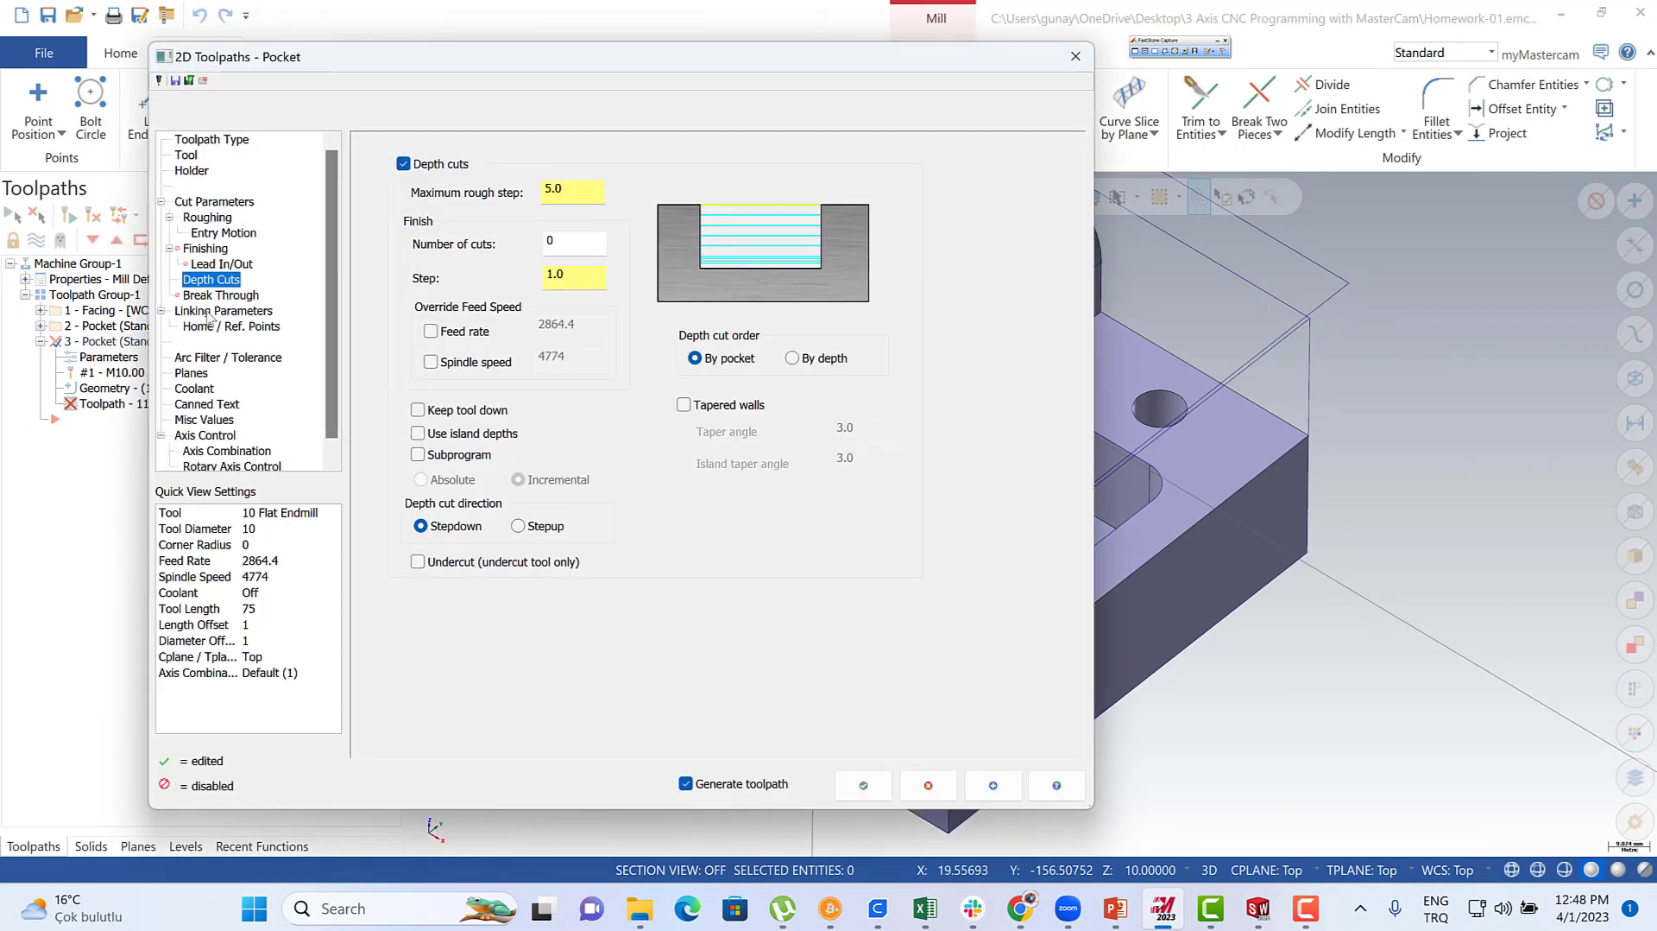
click(212, 312)
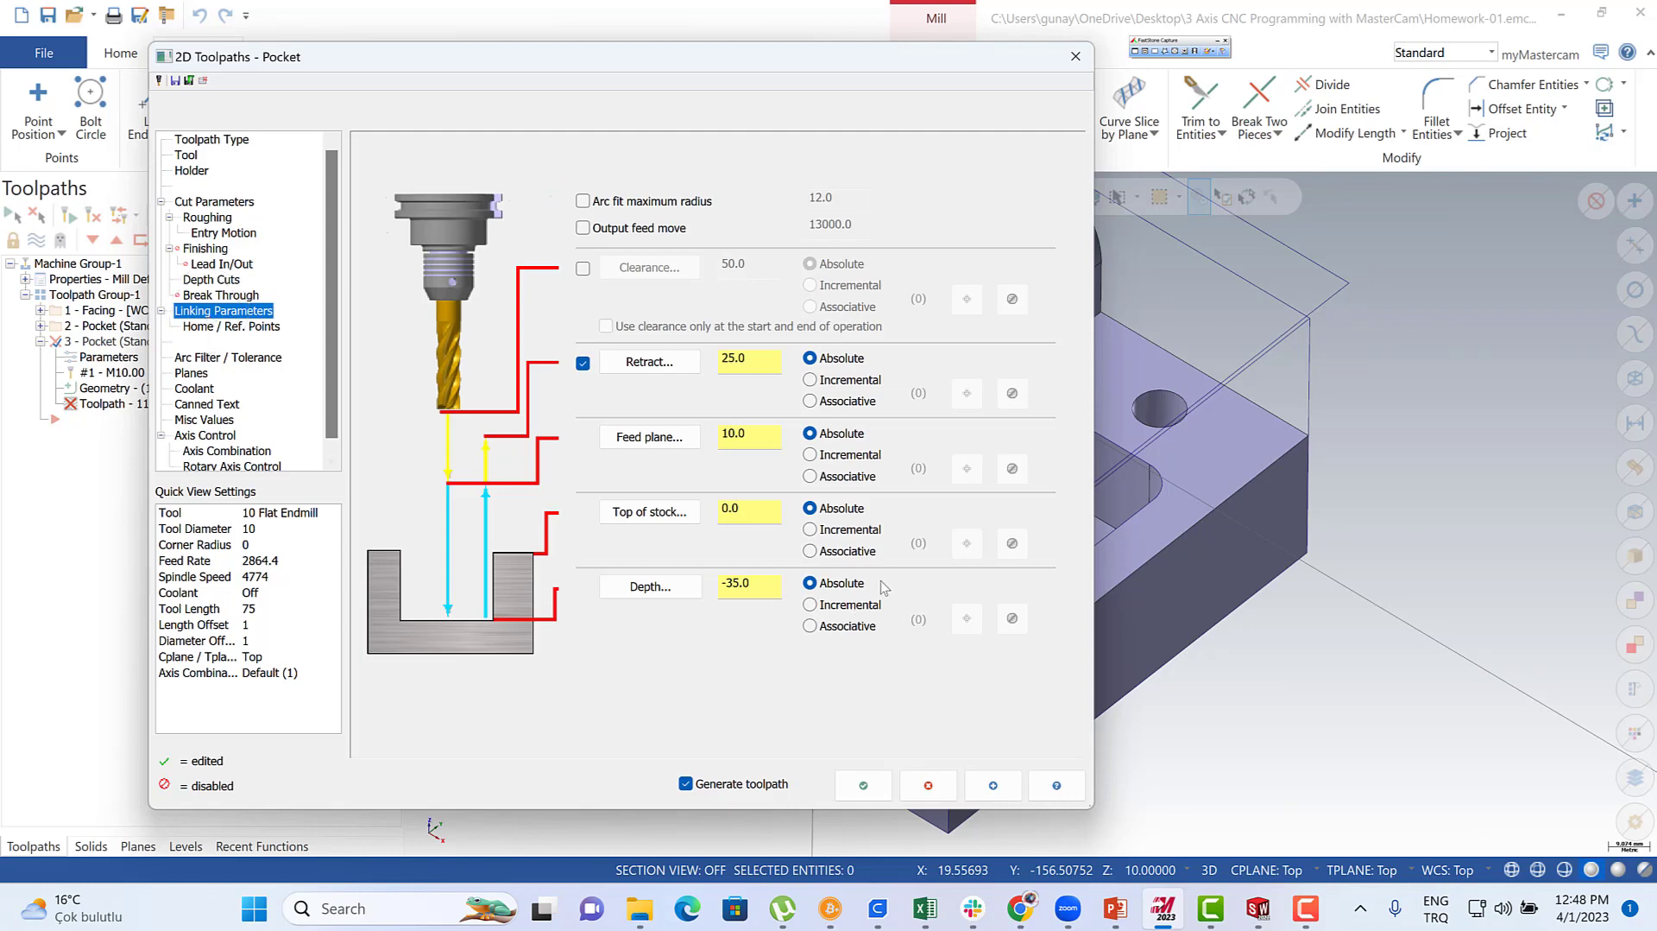
click(650, 511)
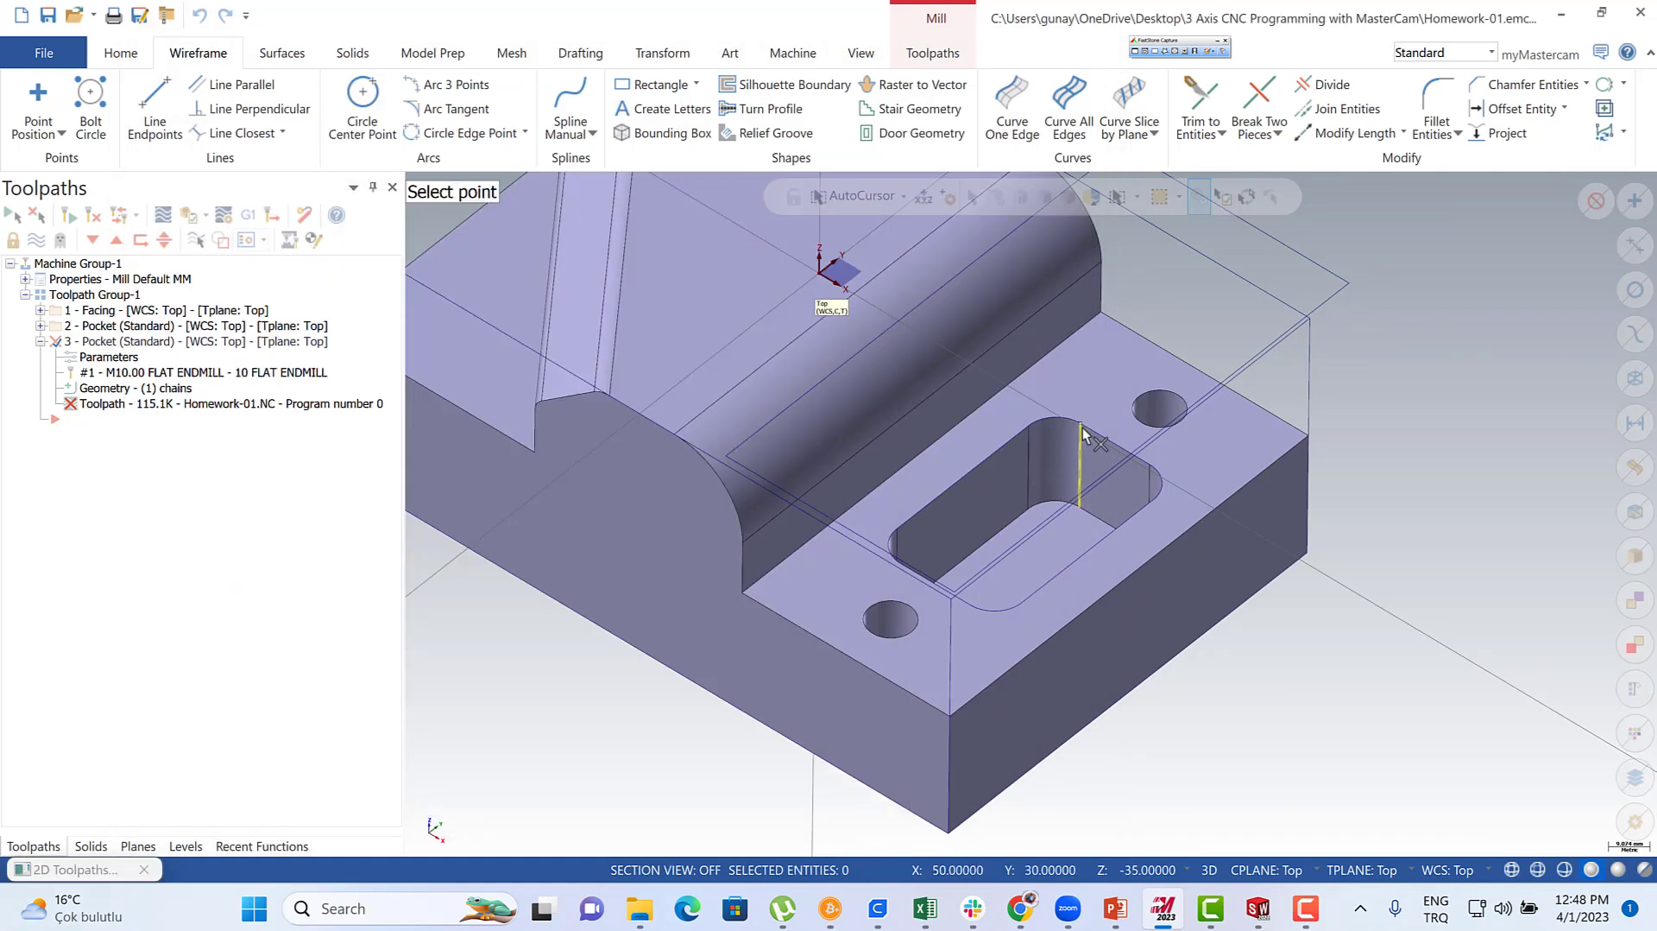
click(1082, 461)
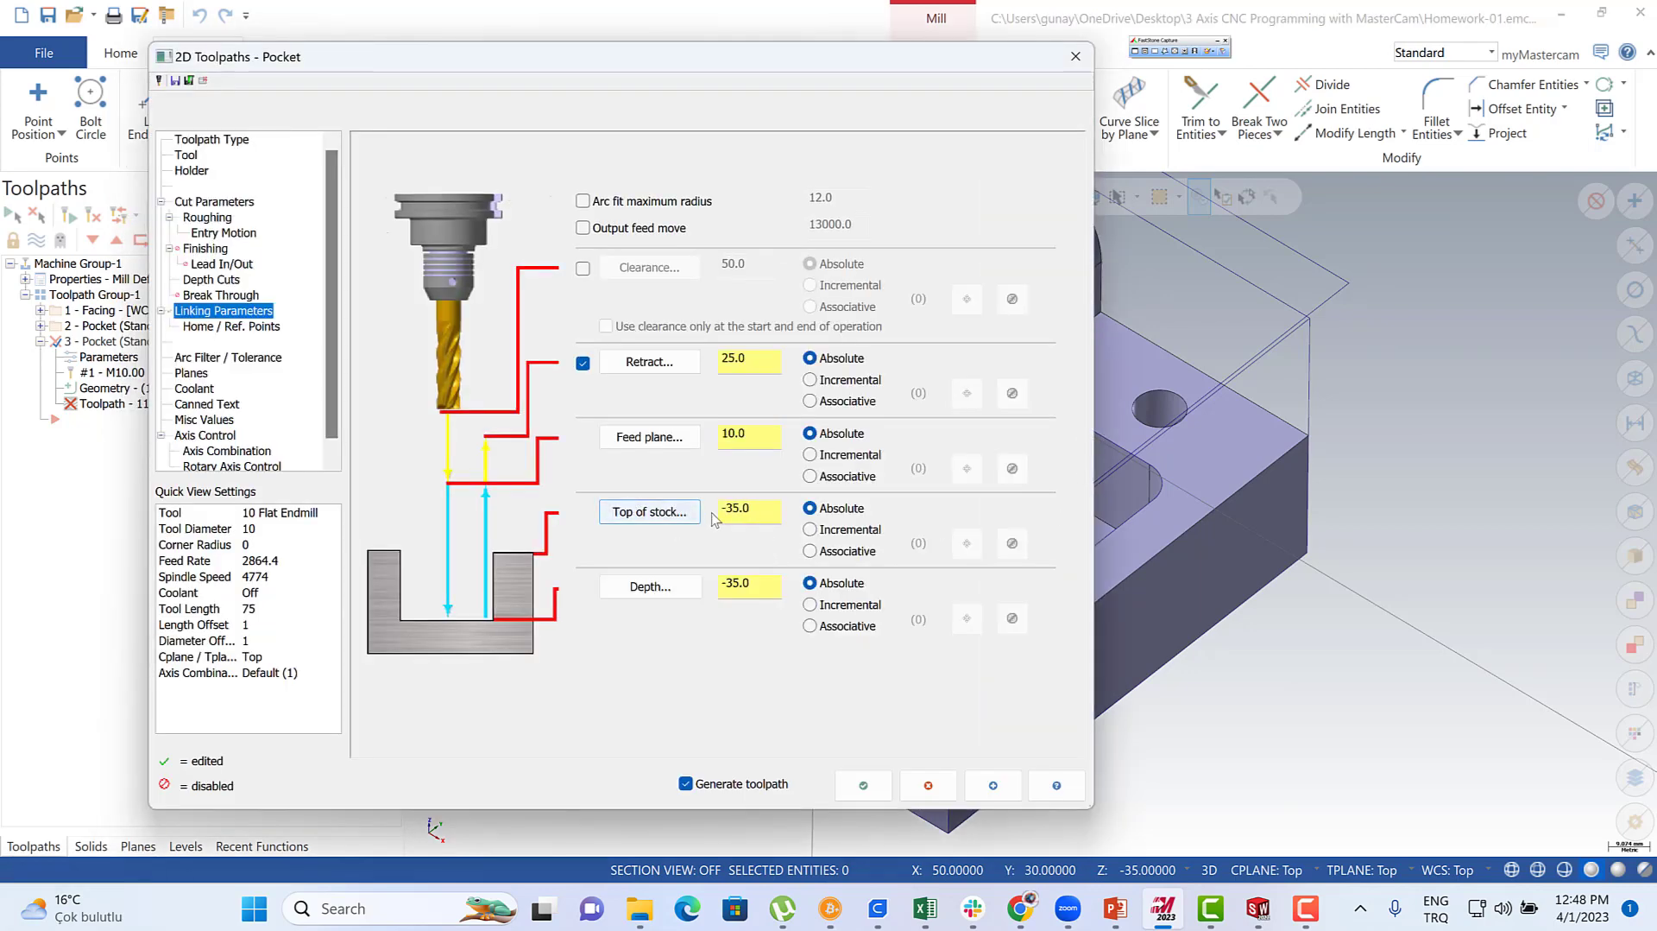
click(650, 586)
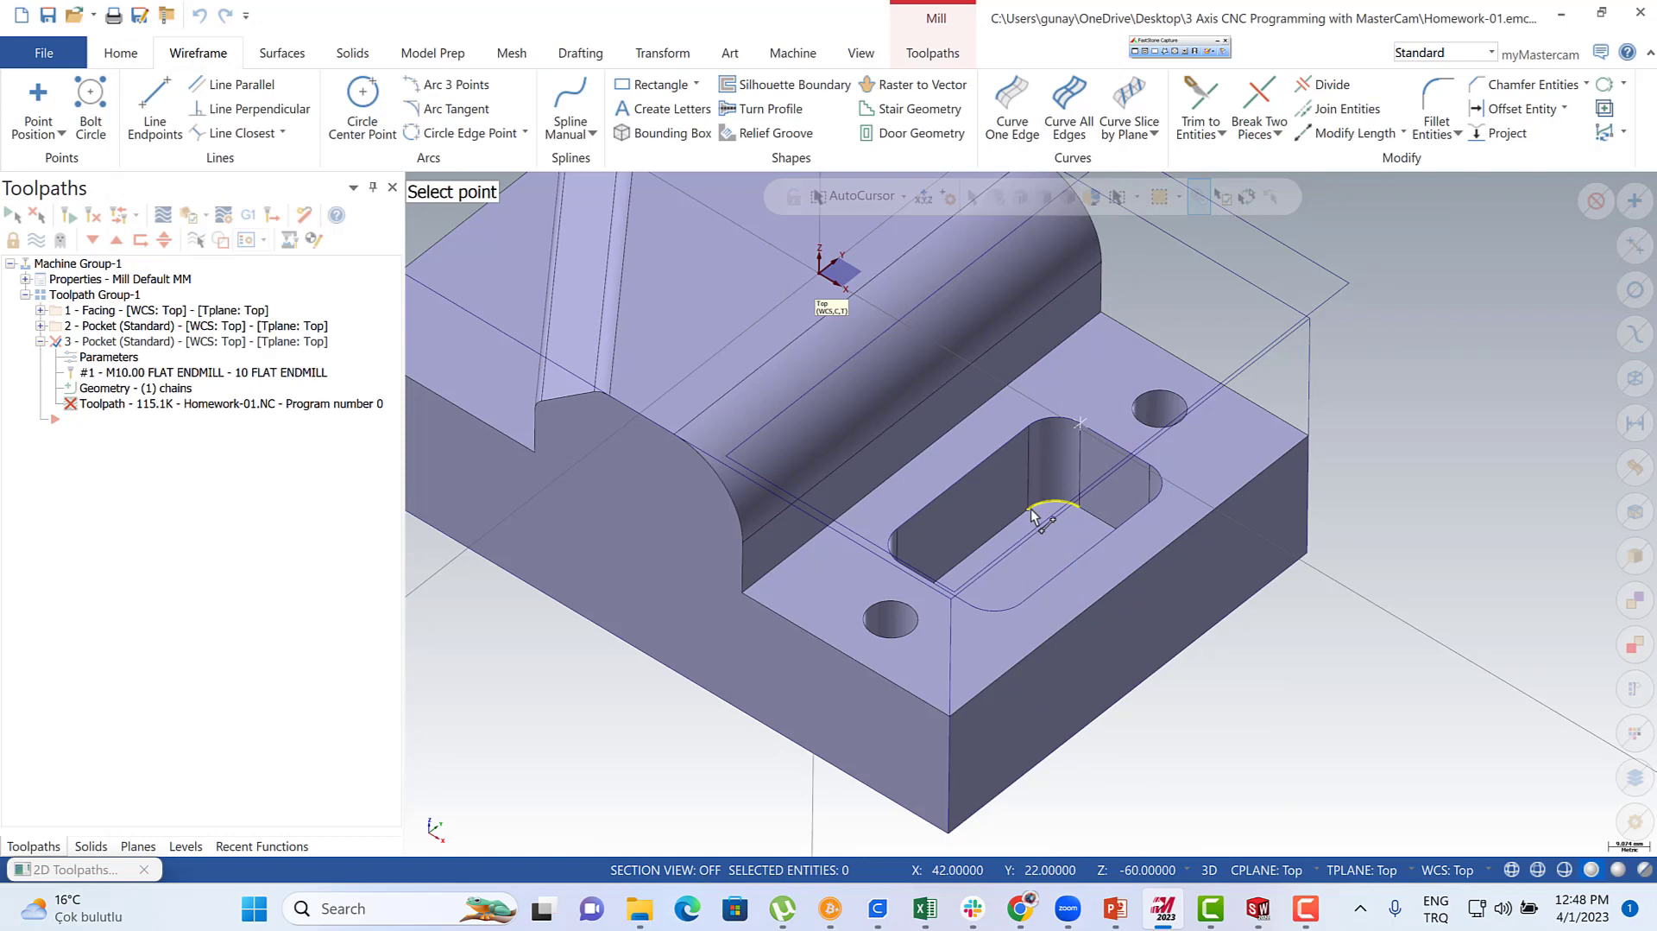
click(1033, 515)
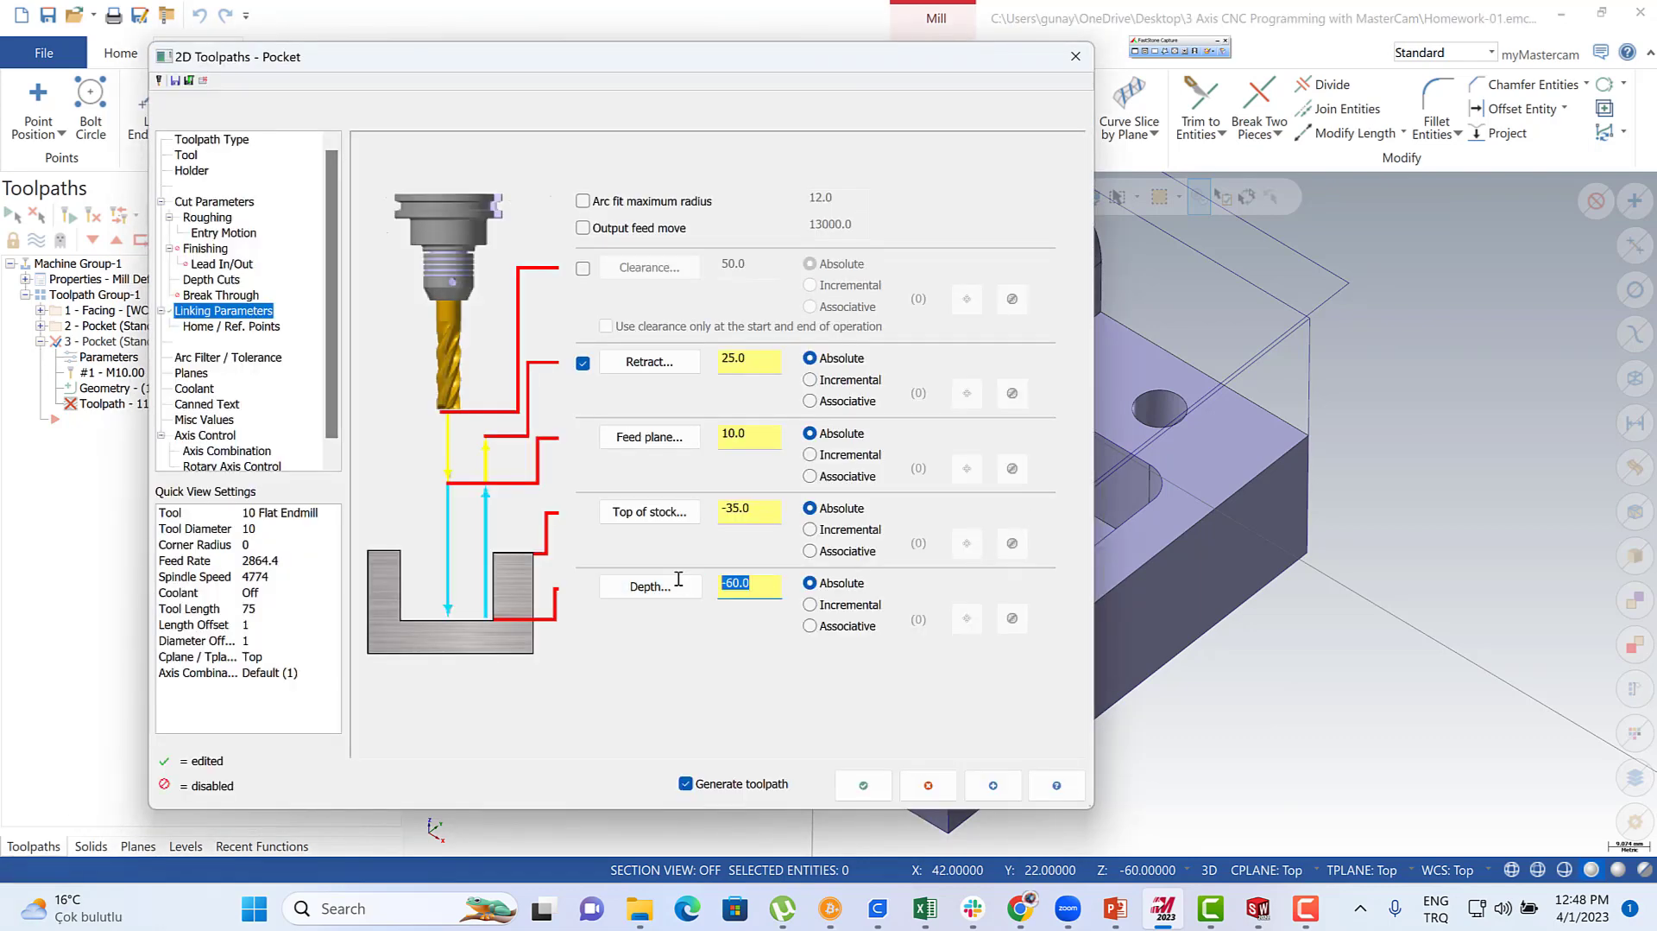
click(863, 785)
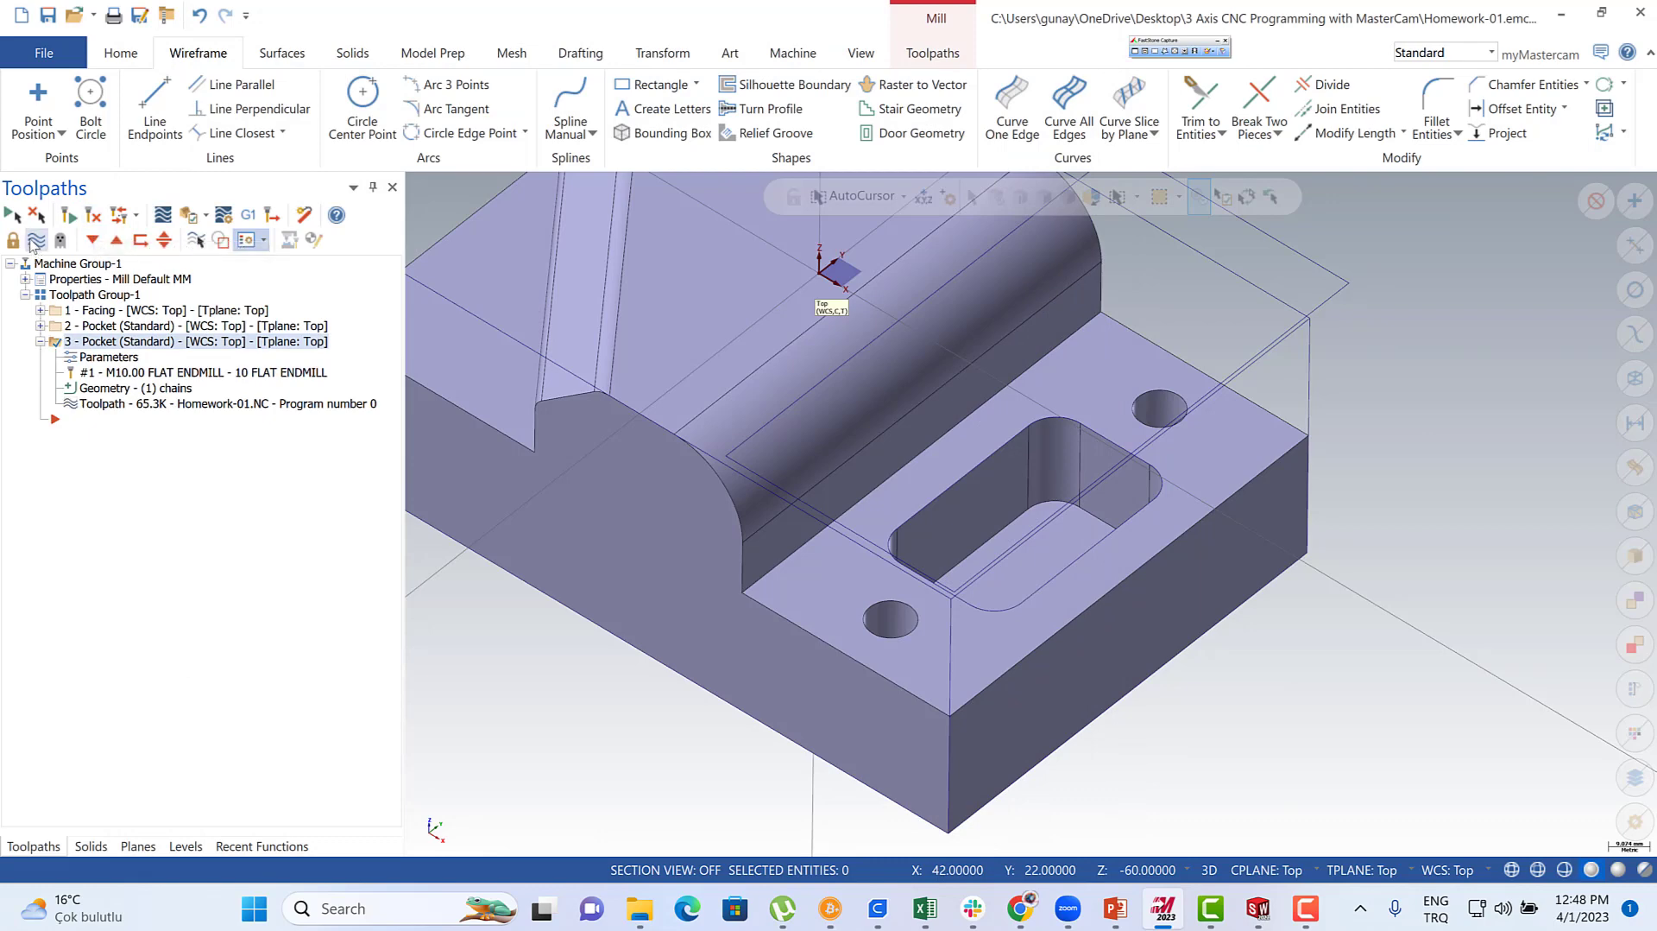
- Display the inner pocket's toolpath on the part to inspect it, collapse the operation, and hide the toolpath again
click(35, 240)
click(34, 242)
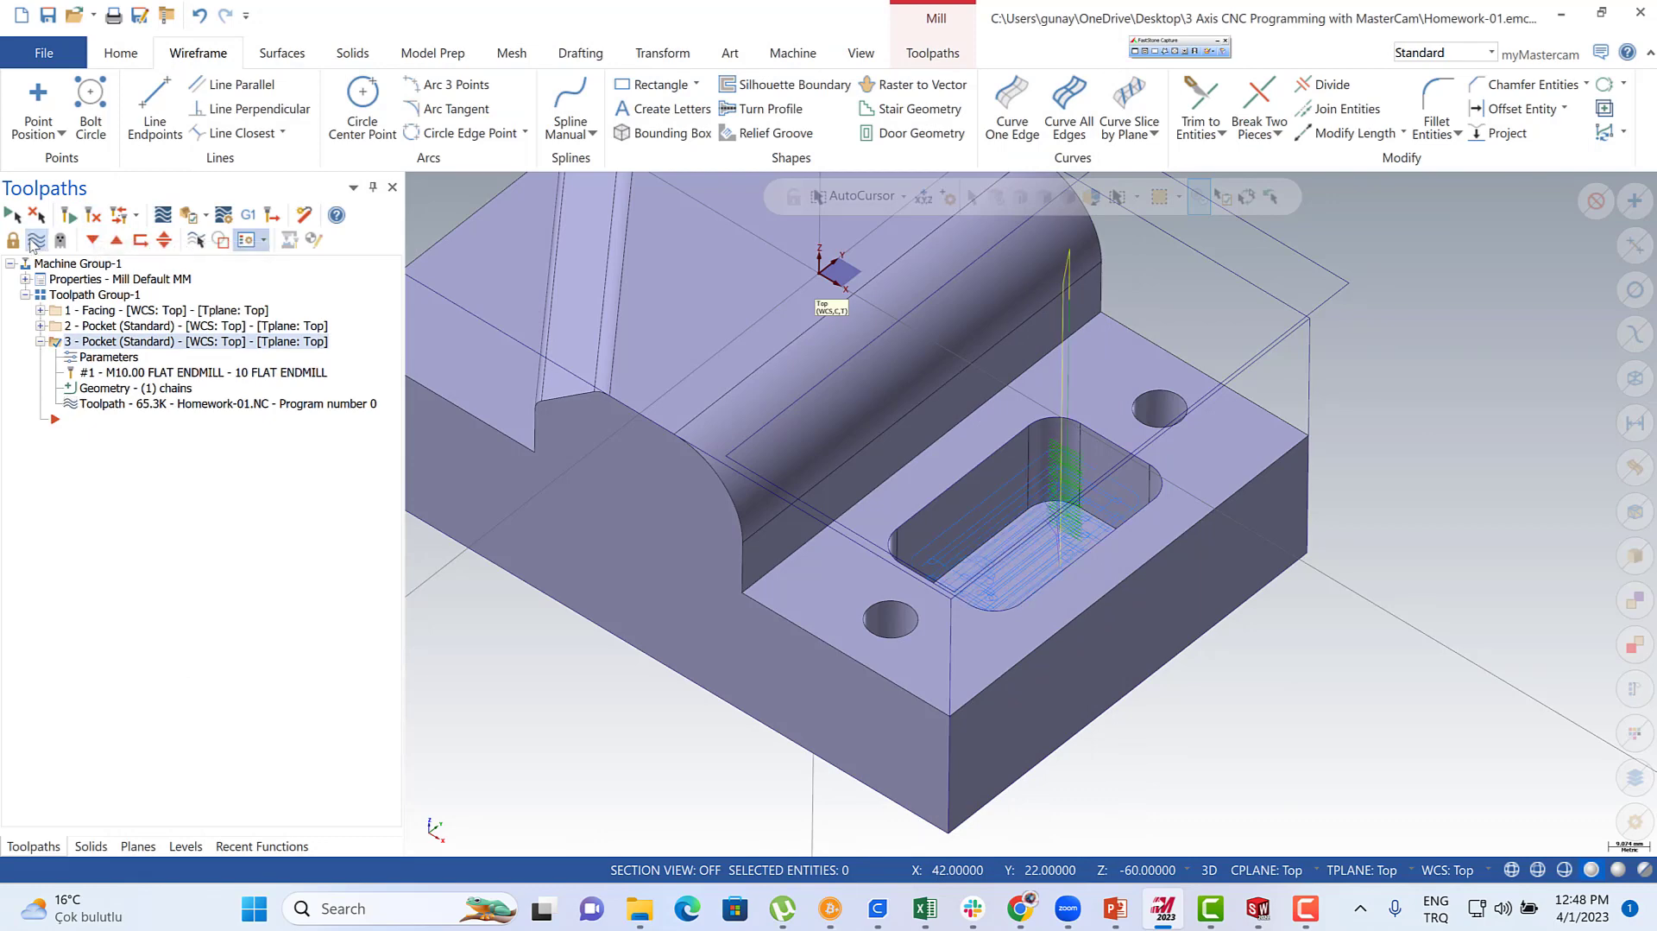
middle_drag(967, 399, 740, 359)
click(40, 342)
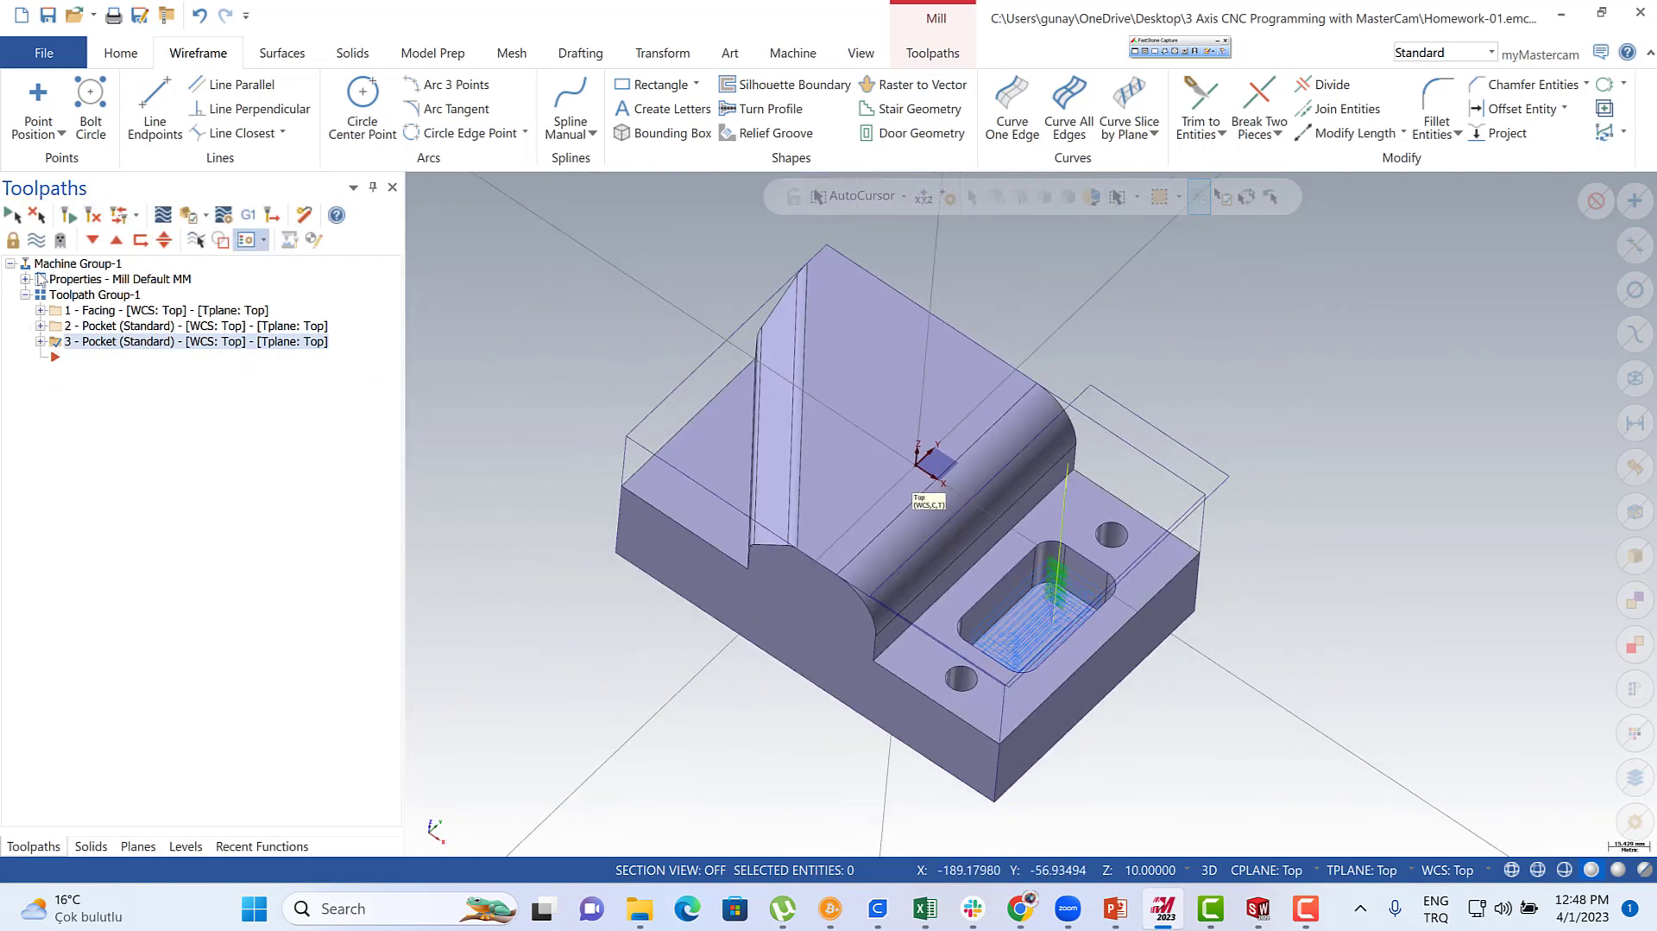
click(35, 244)
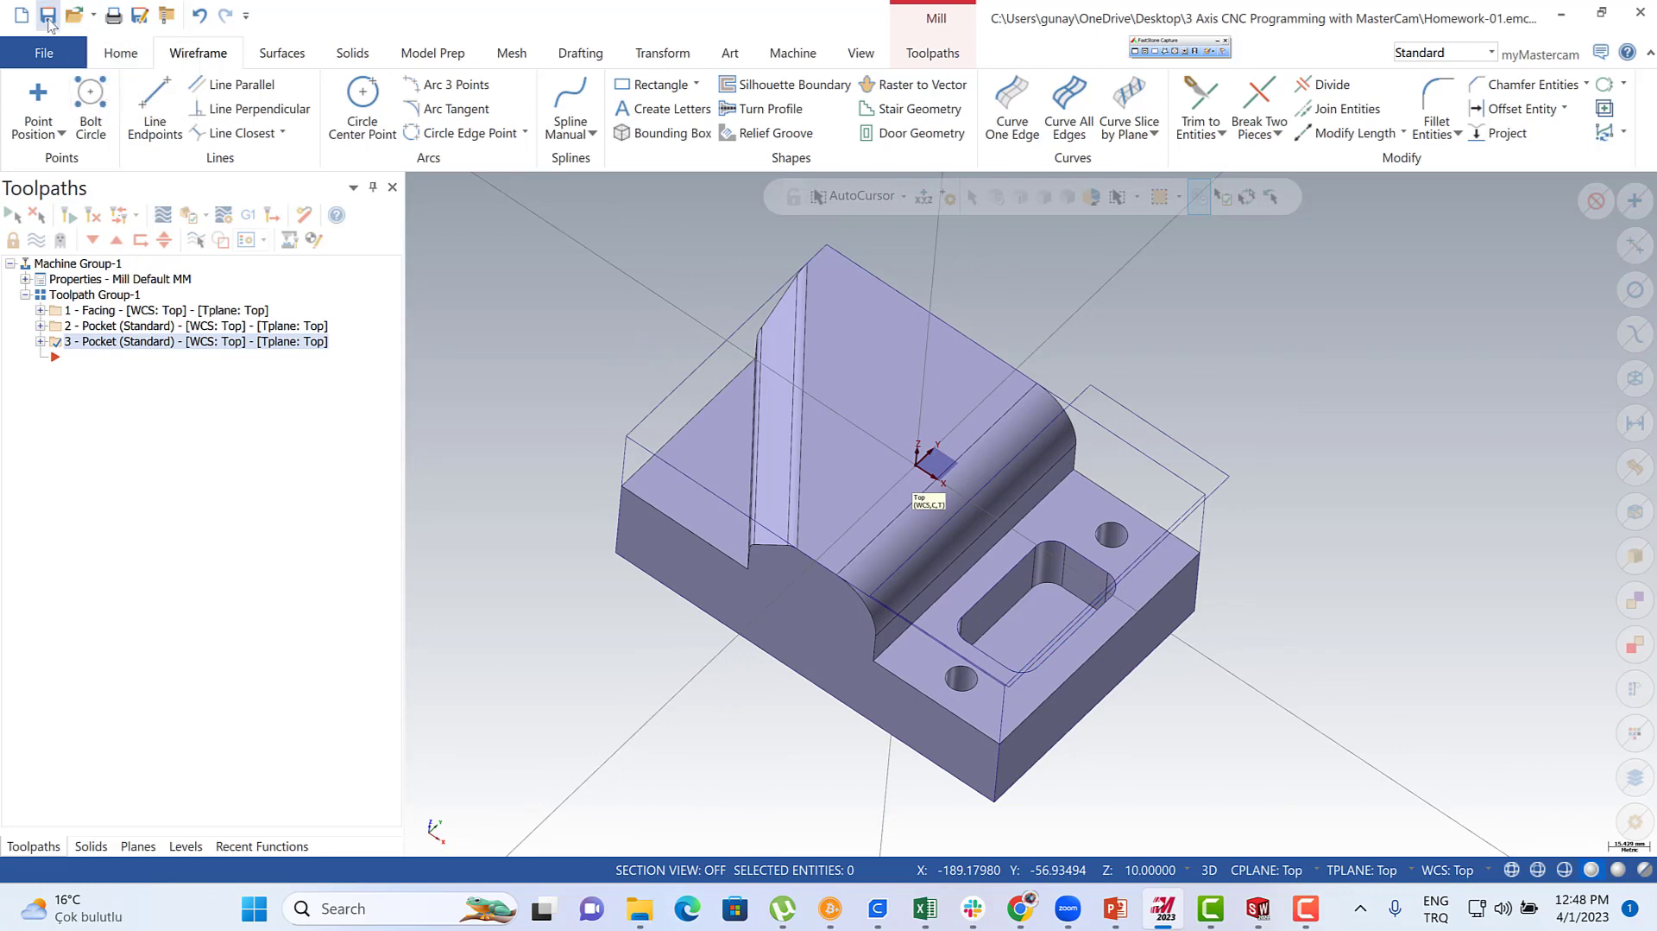
- Switch the construction mode to 2D
mouse_move(728, 418)
middle_down()
mouse_move(736, 370)
mouse_move(731, 405)
middle_up()
scroll(708, 402, up, 3)
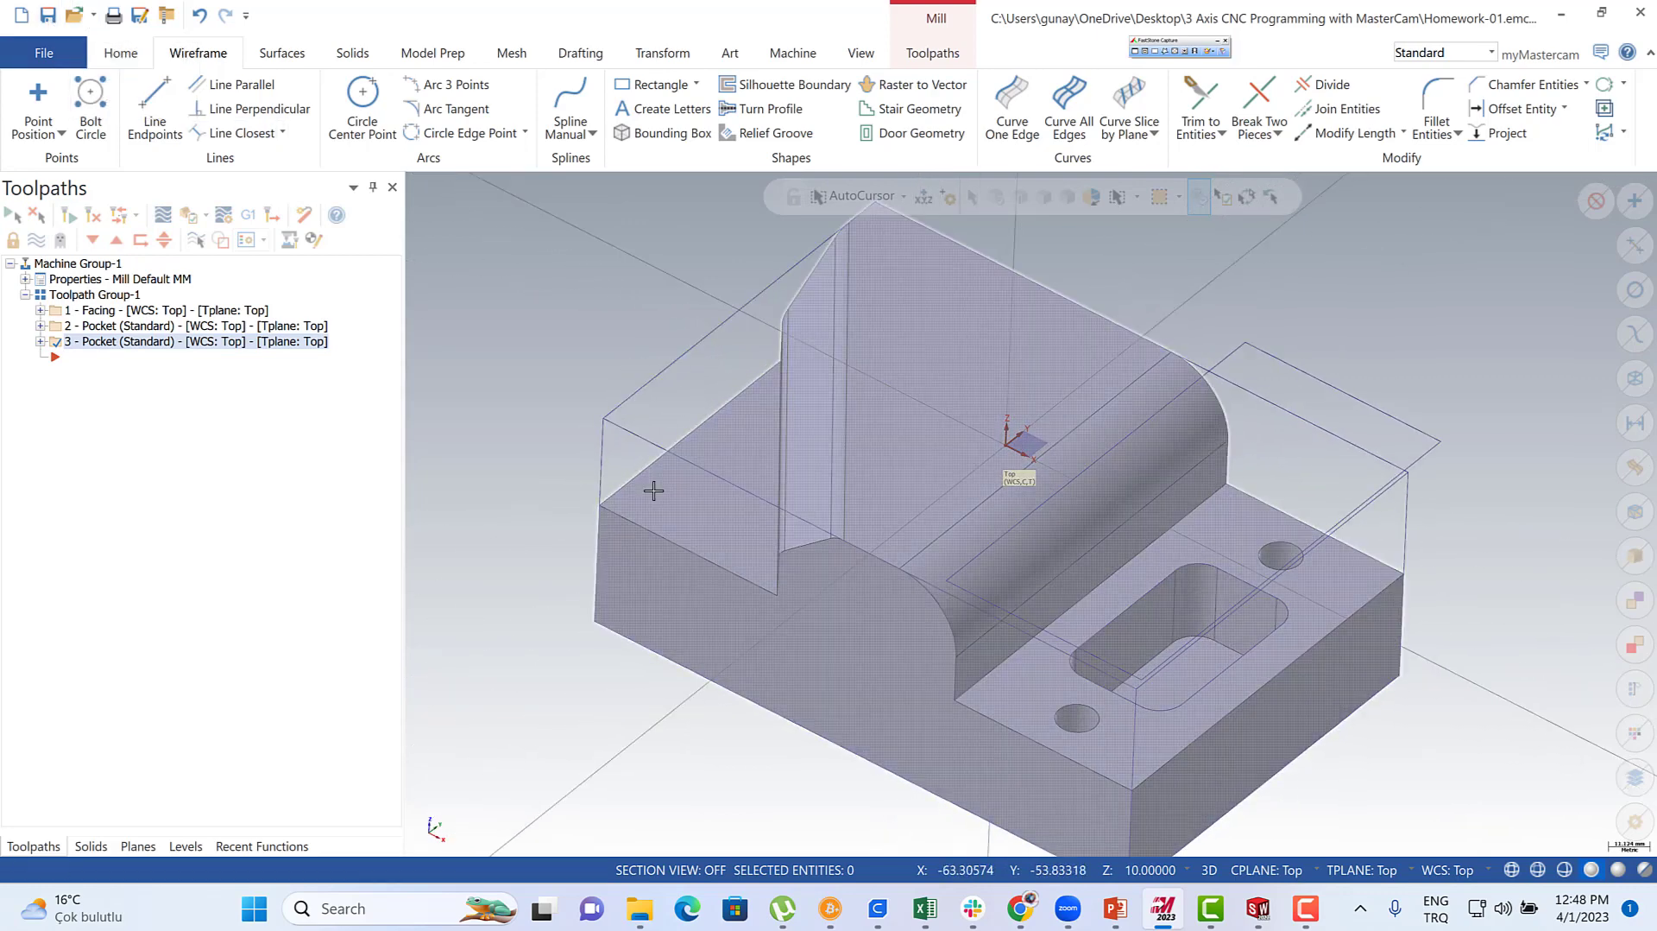
scroll(788, 404, down, 2)
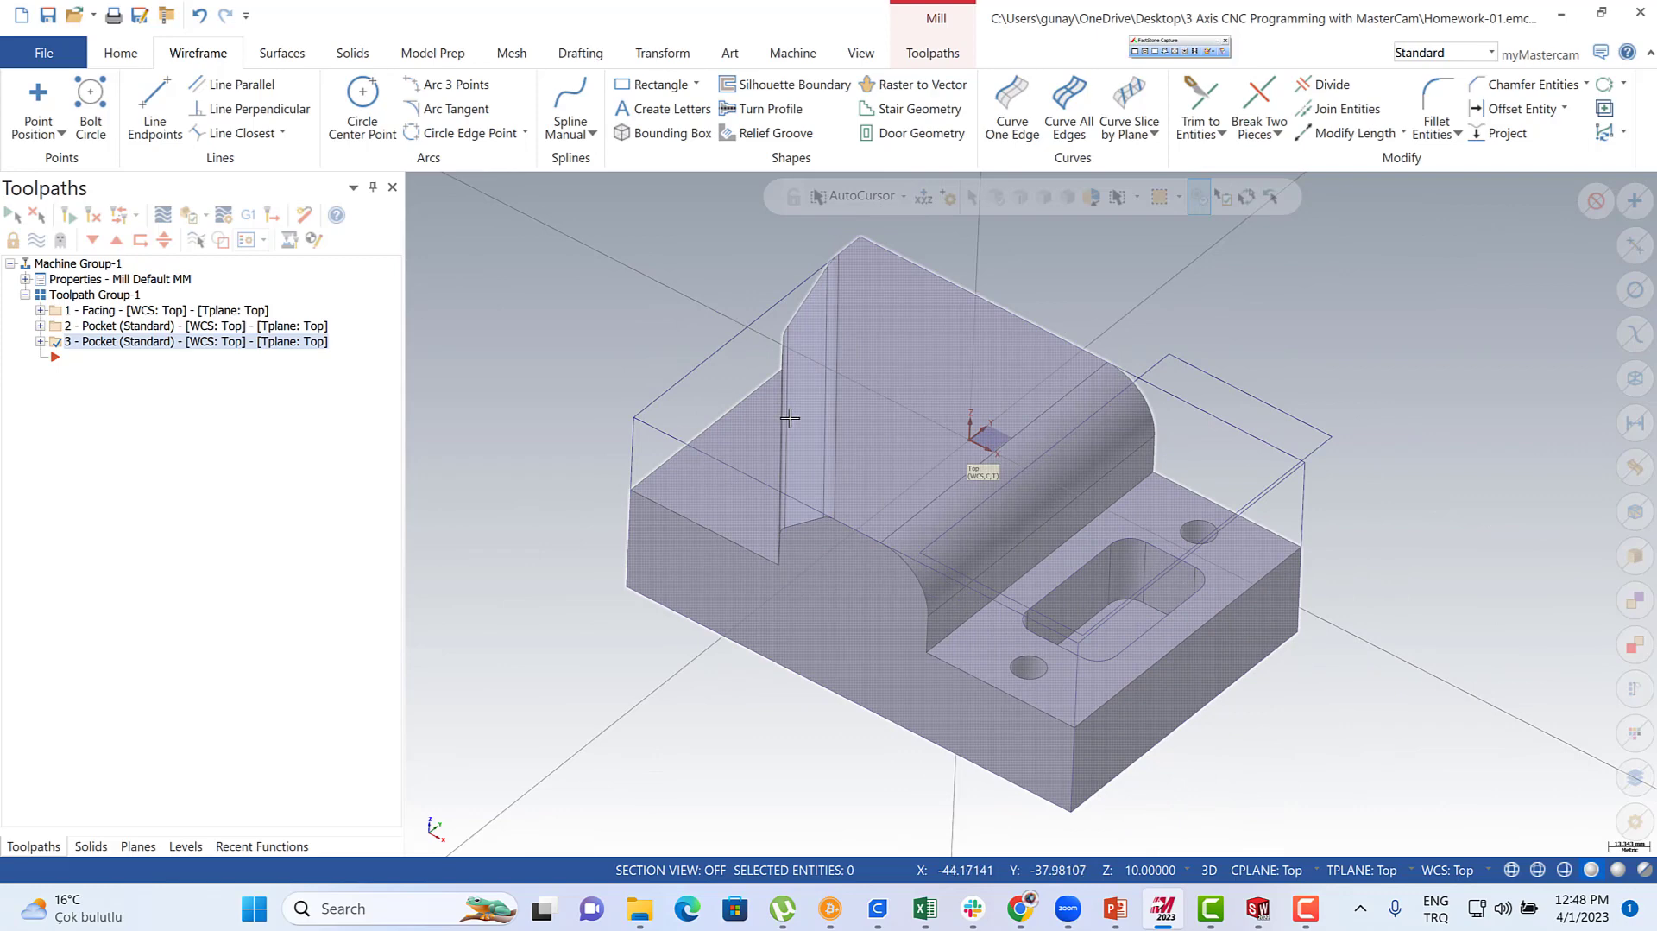
mouse_move(1211, 907)
click(1210, 870)
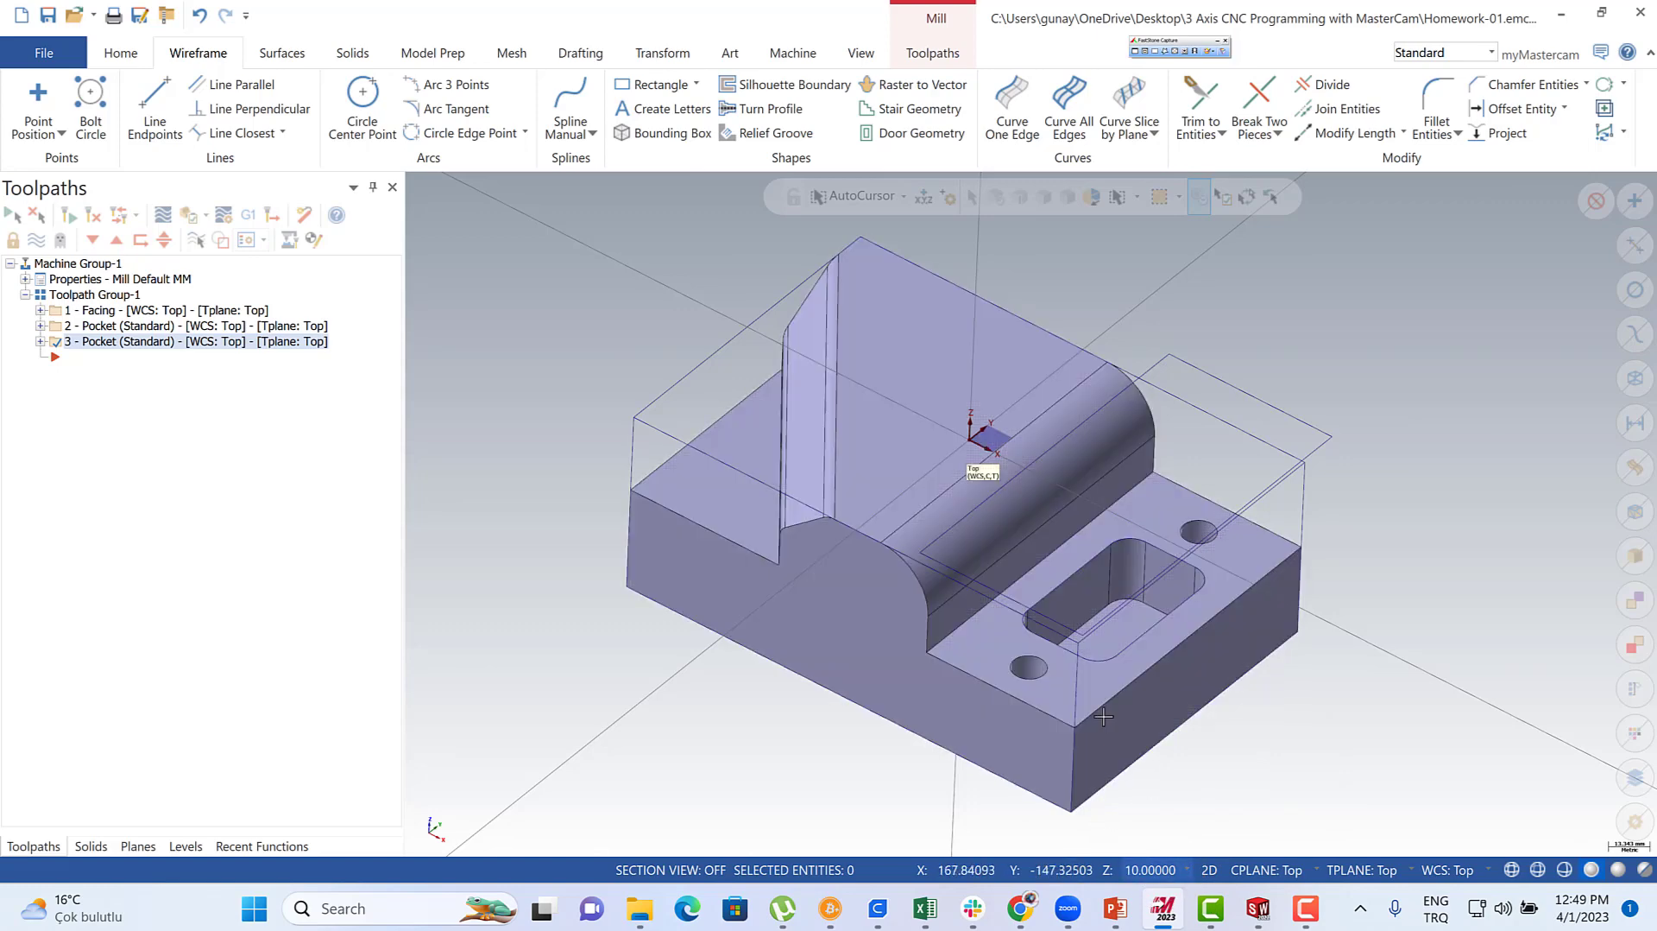
- Create a curve along the diagonal wall's lower edge with Curve One Edge, and lengthen both its ends by 12.0
click(1012, 108)
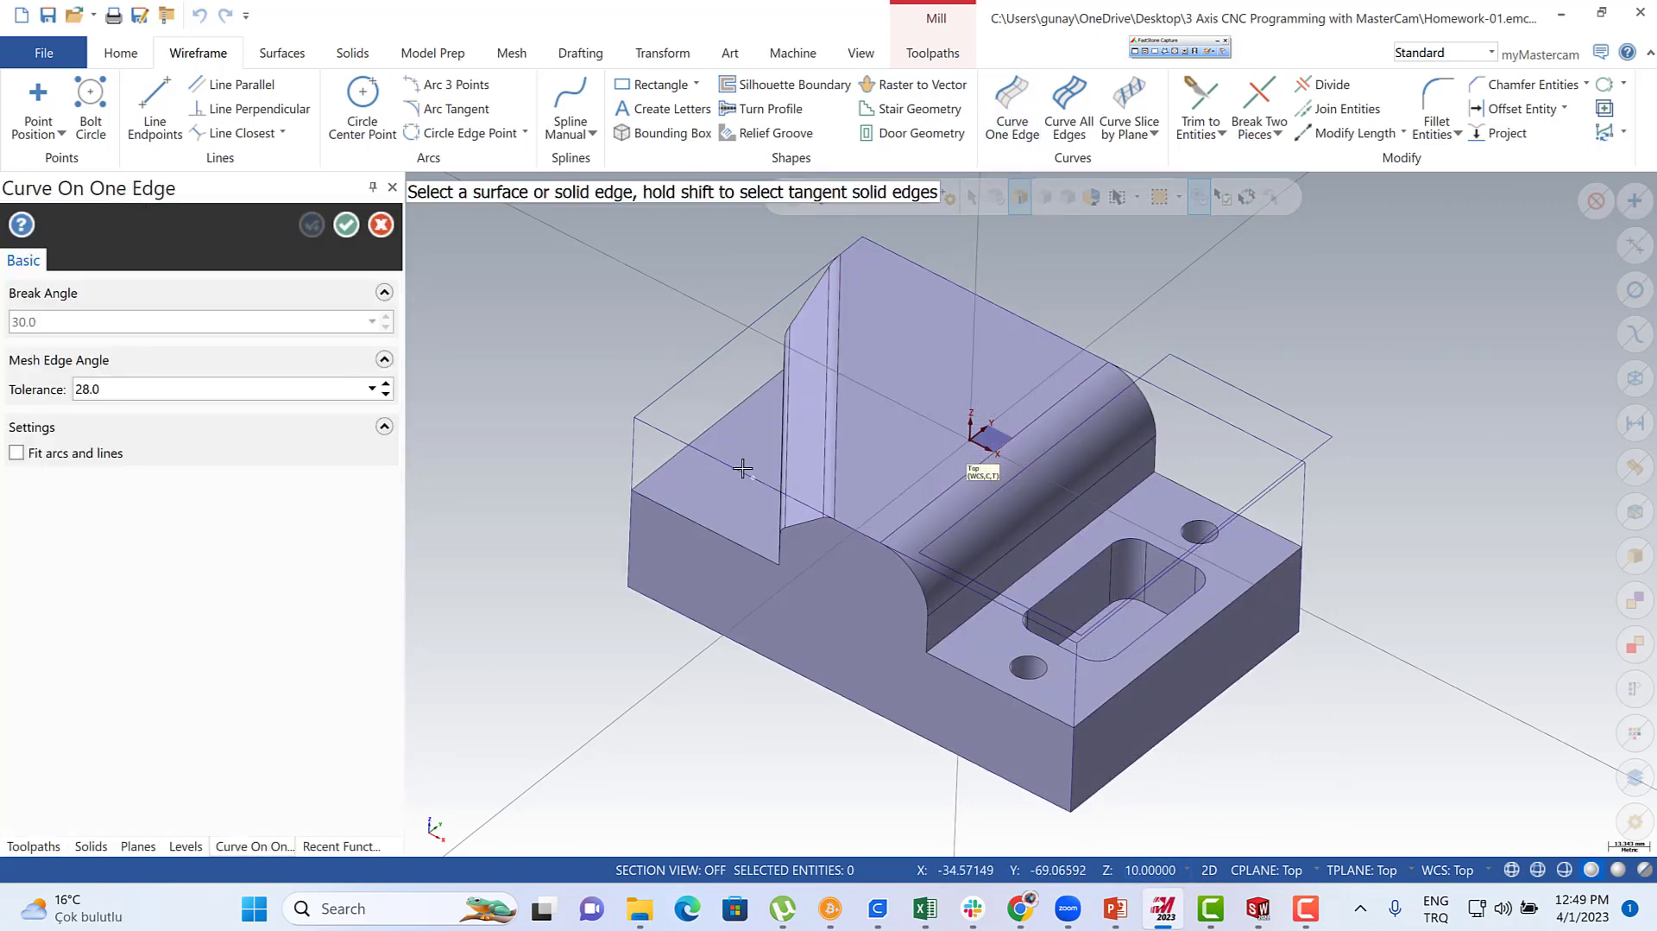
middle_drag(743, 468, 858, 481)
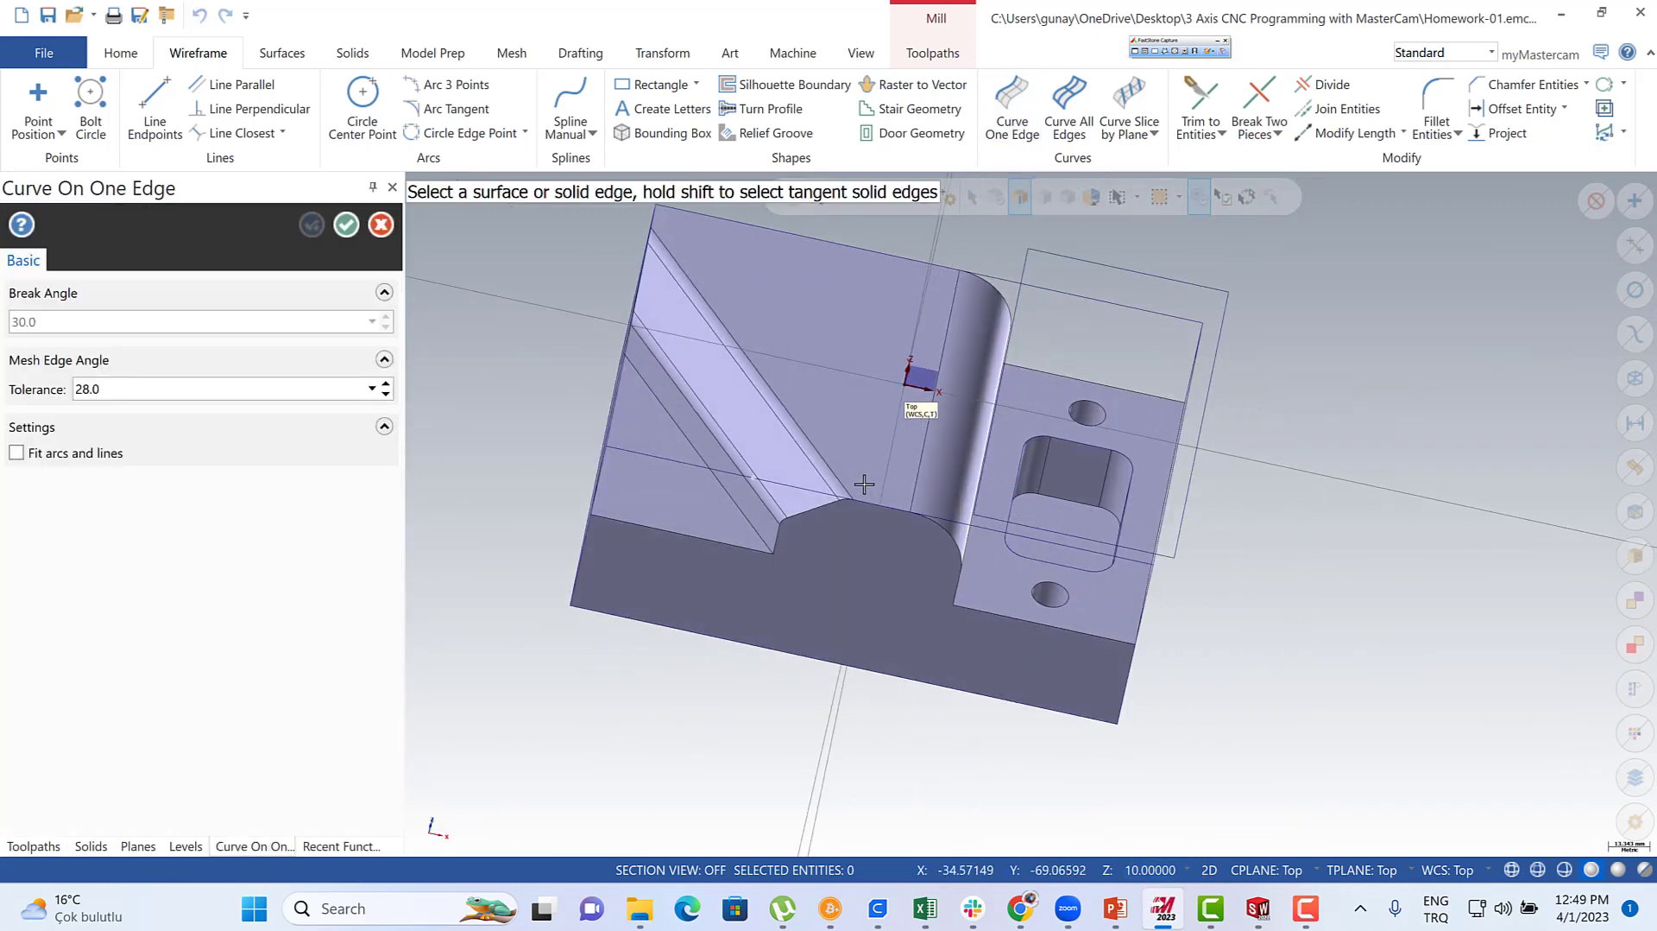
click(651, 395)
middle_drag(663, 488, 648, 333)
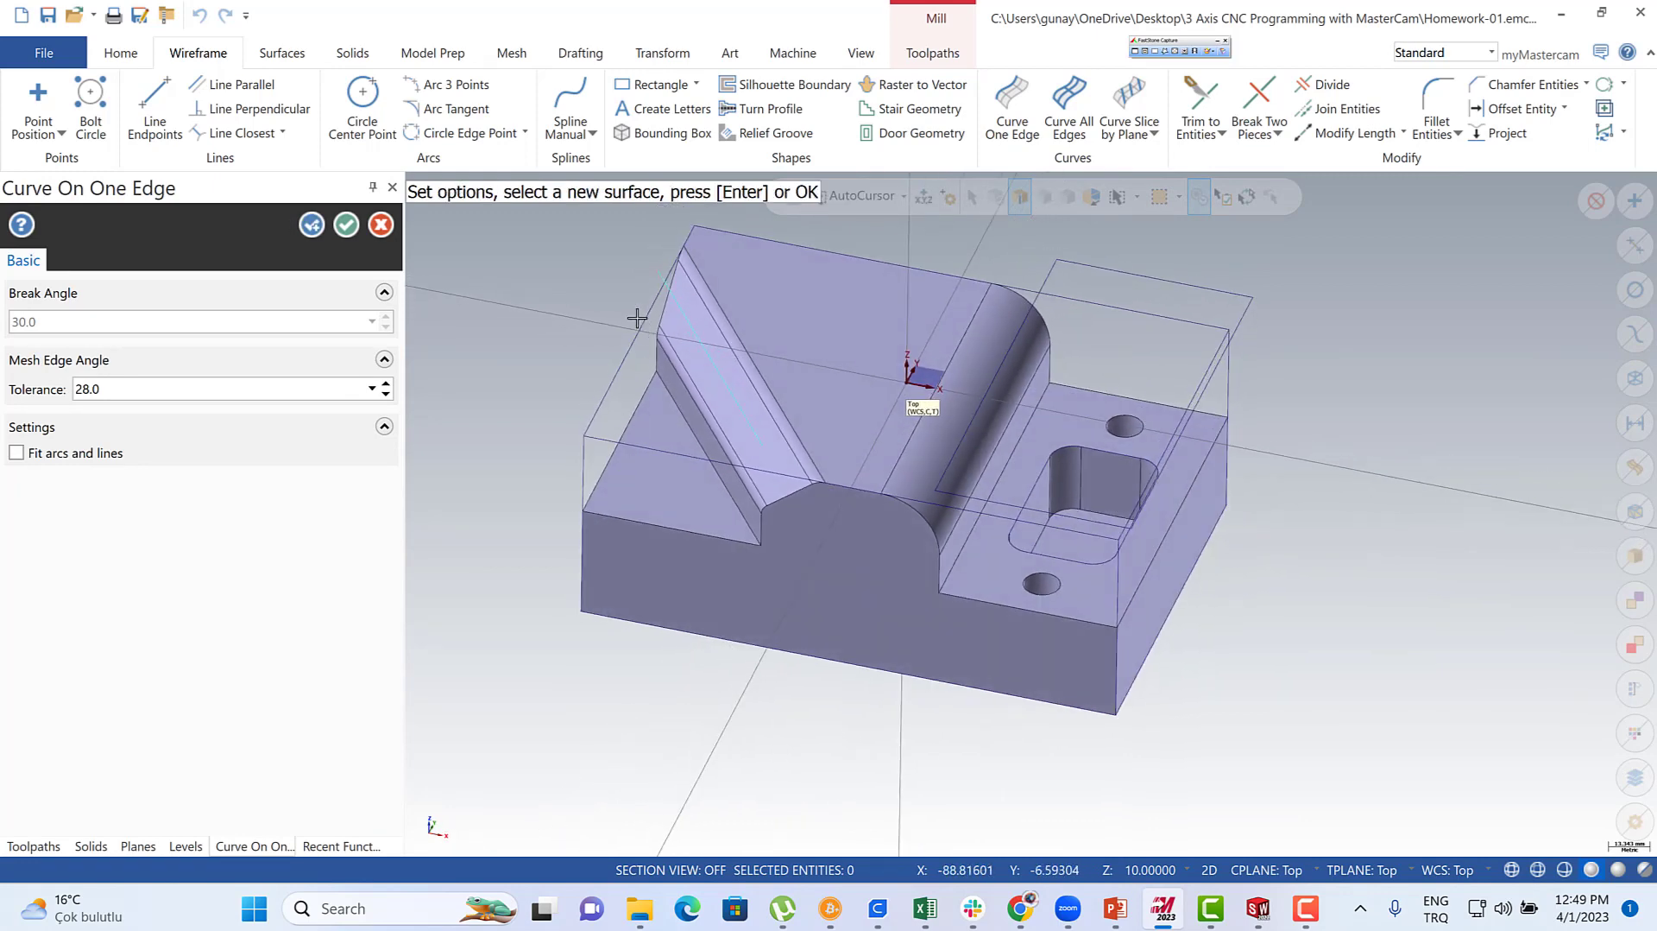
key(Return)
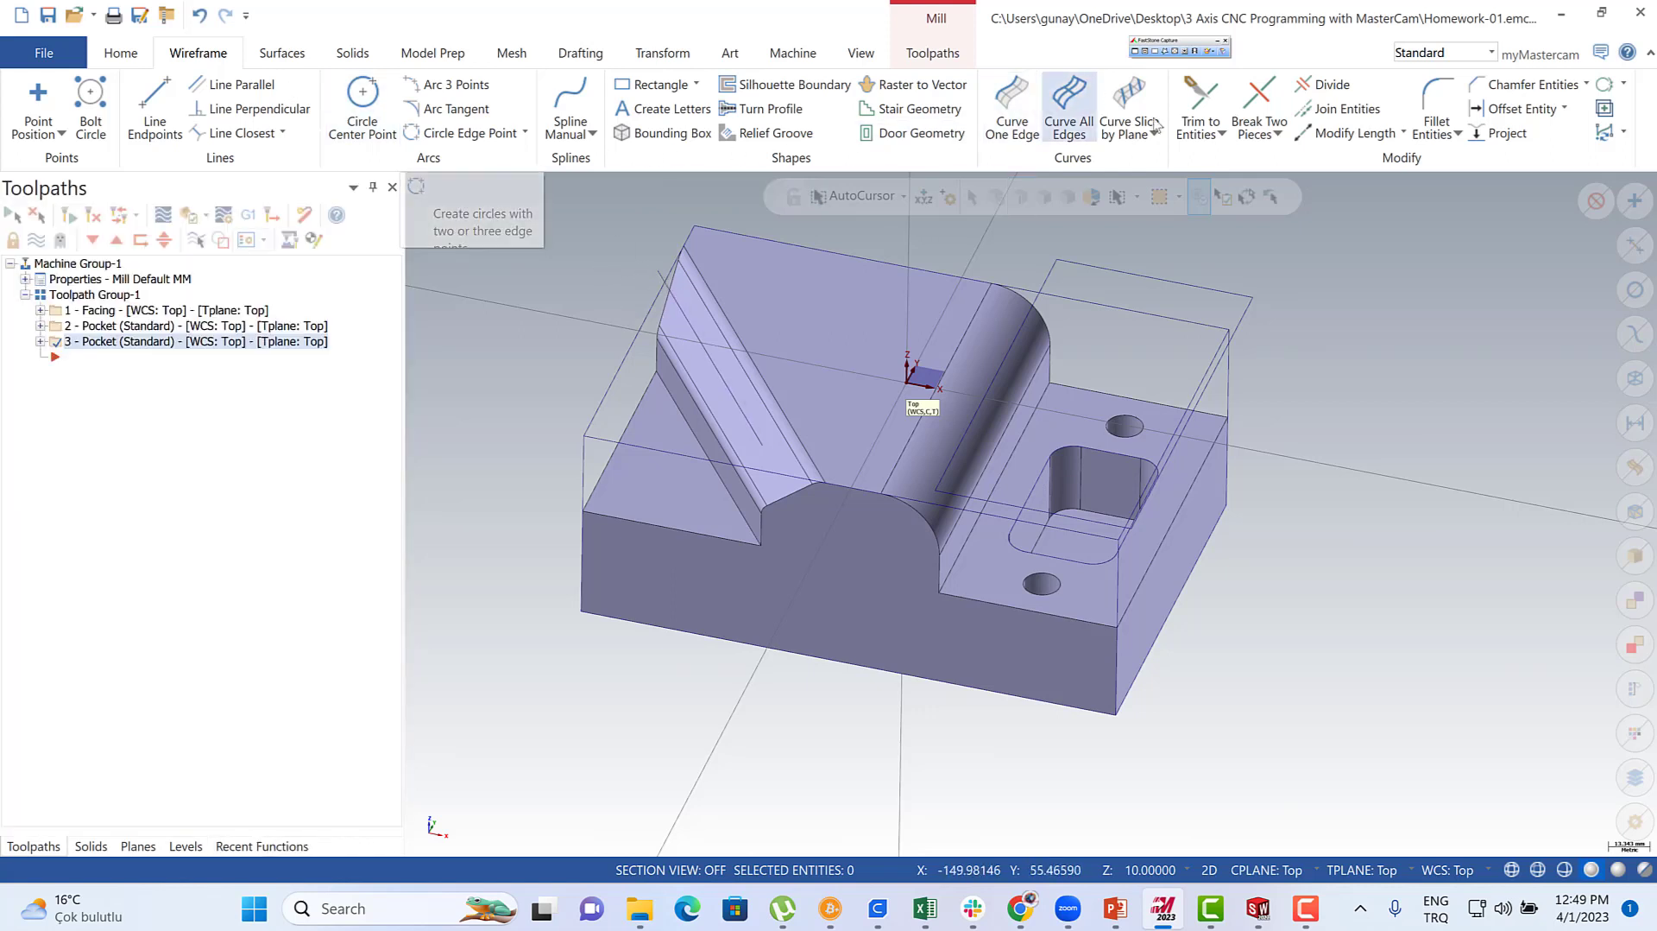
click(1336, 136)
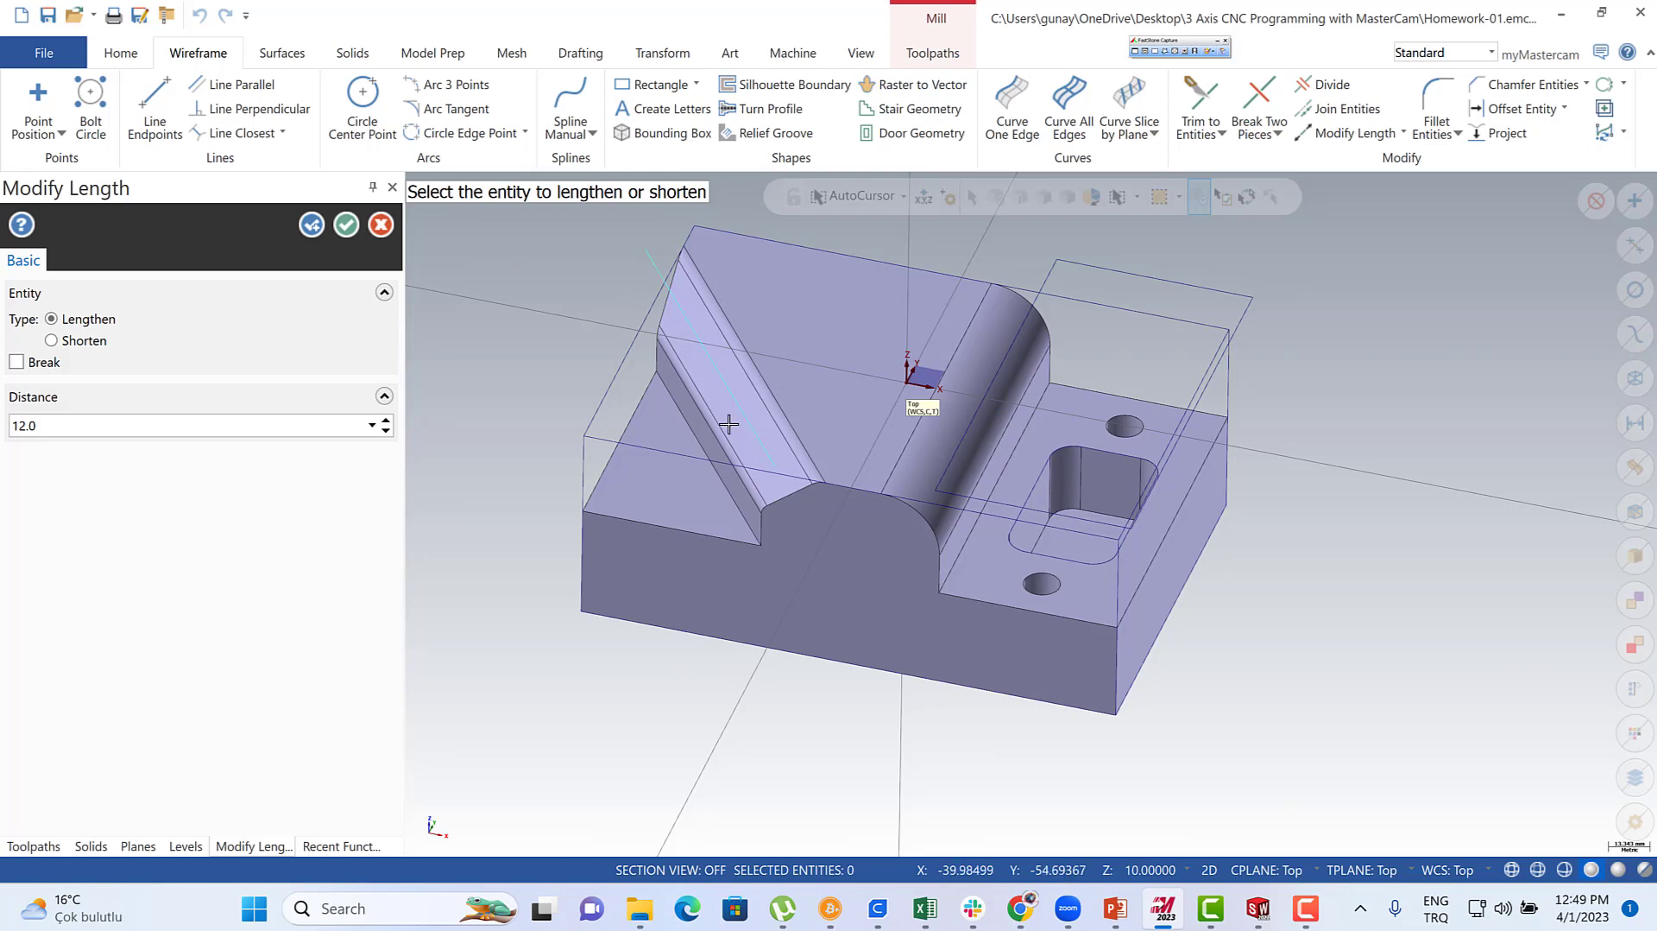
- Close a triangular boundary beside the diagonal wall with a horizontal line 74.4 long and a freeform line 99.2 long joining the extended curve's ends
click(145, 103)
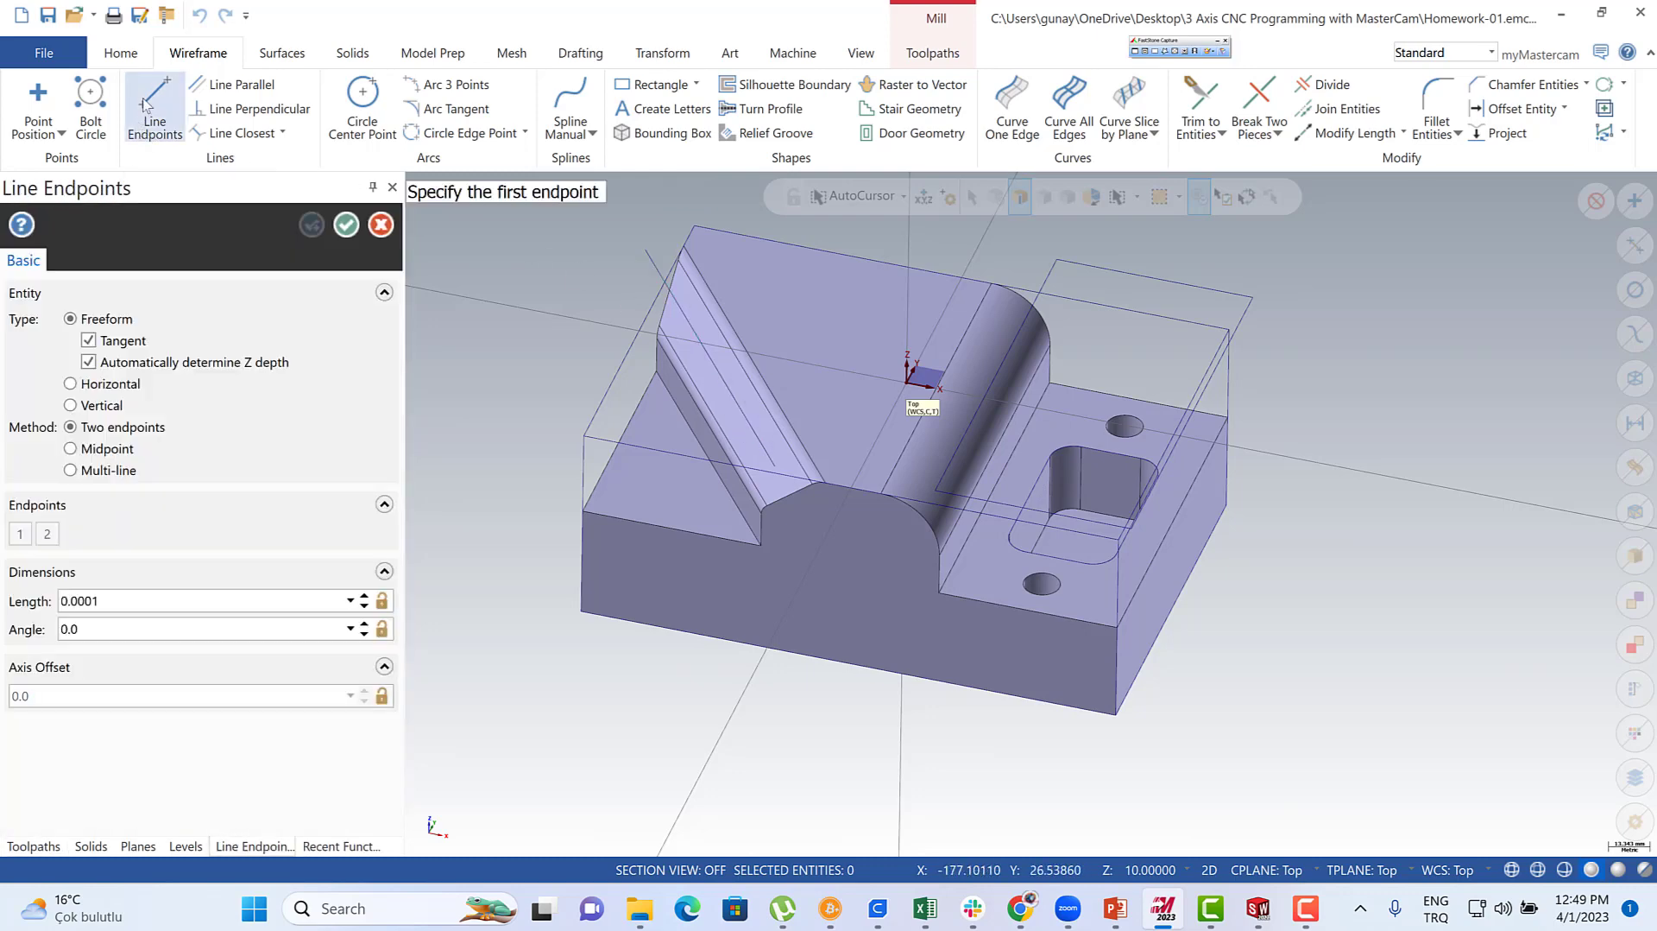
click(70, 384)
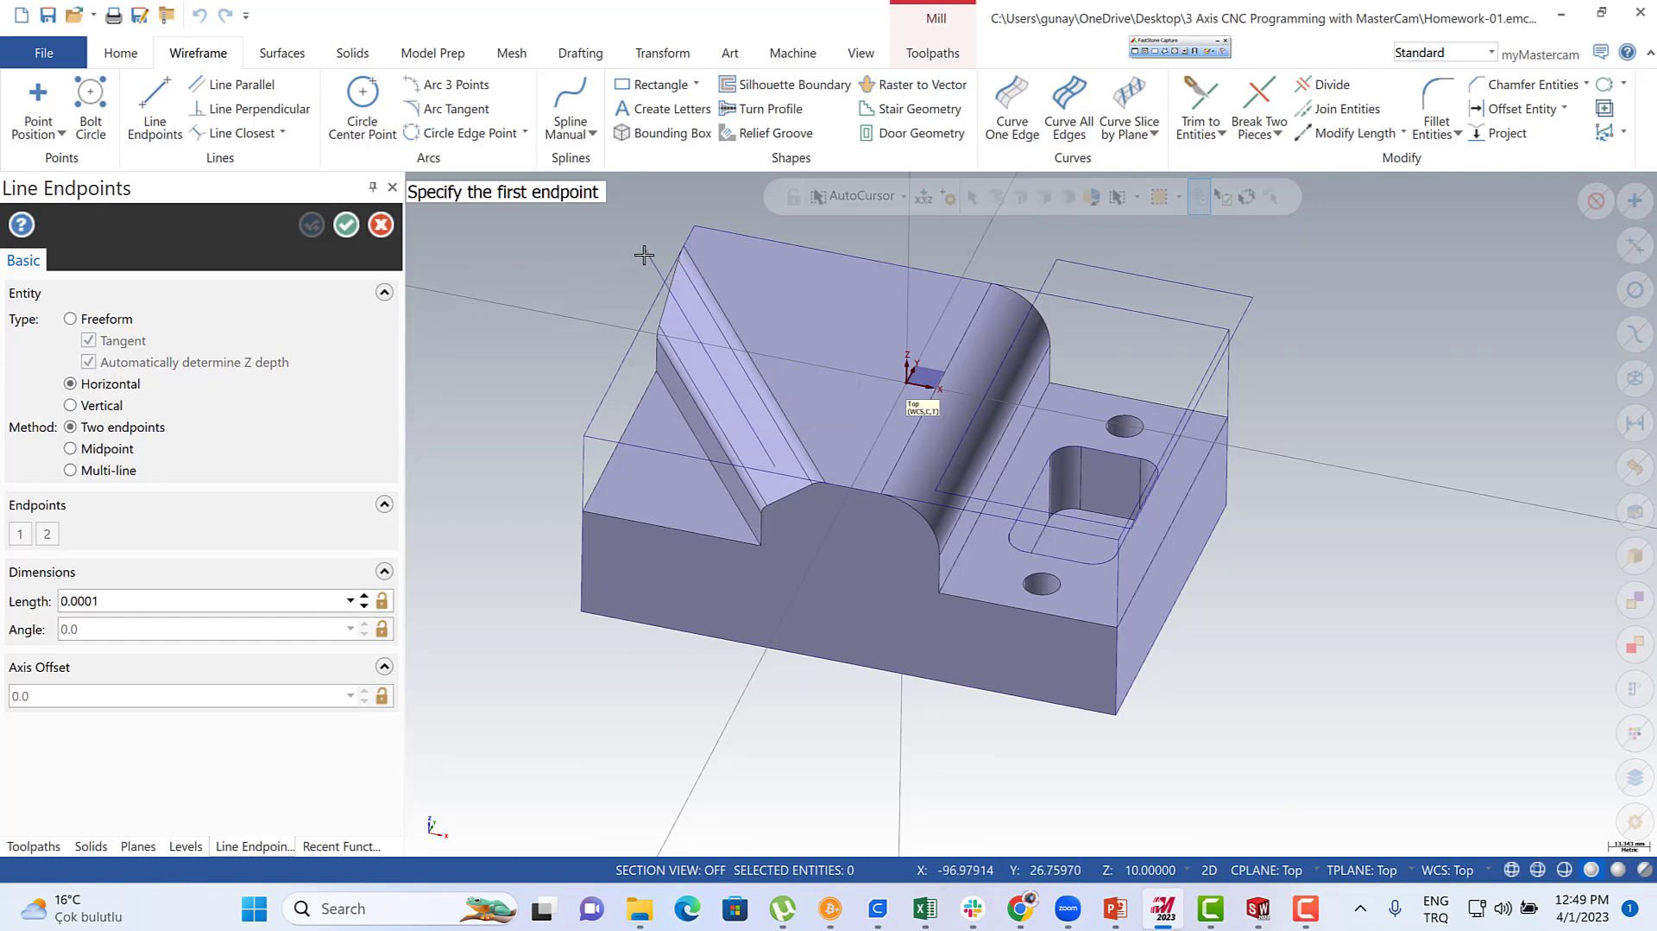
click(750, 441)
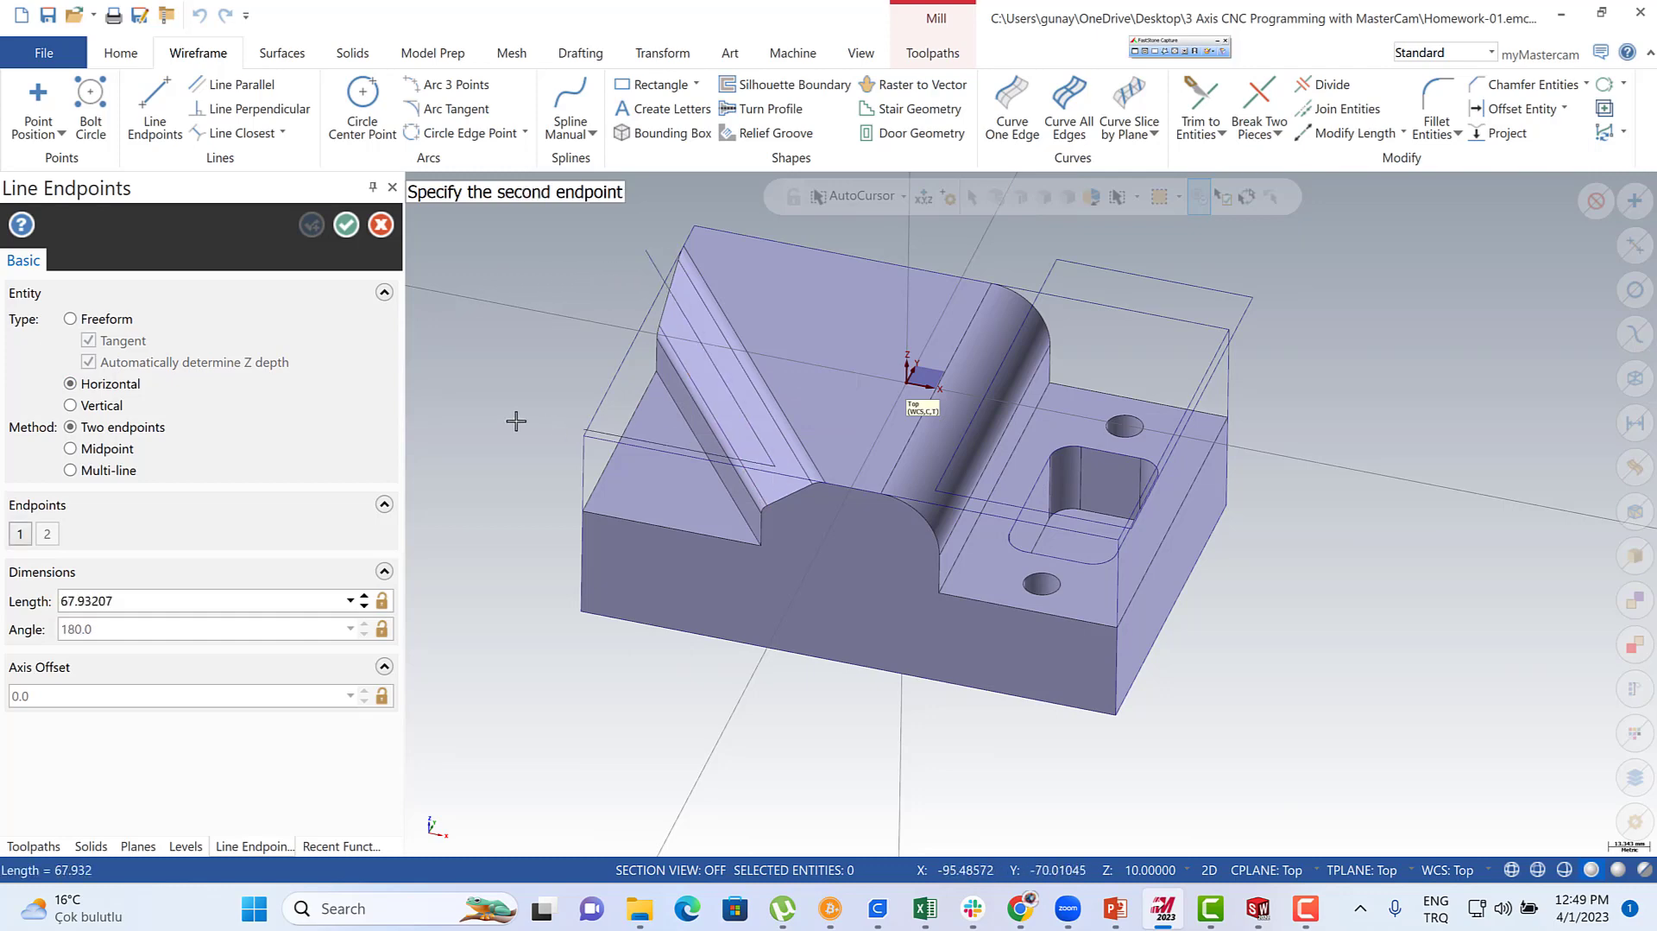
click(641, 249)
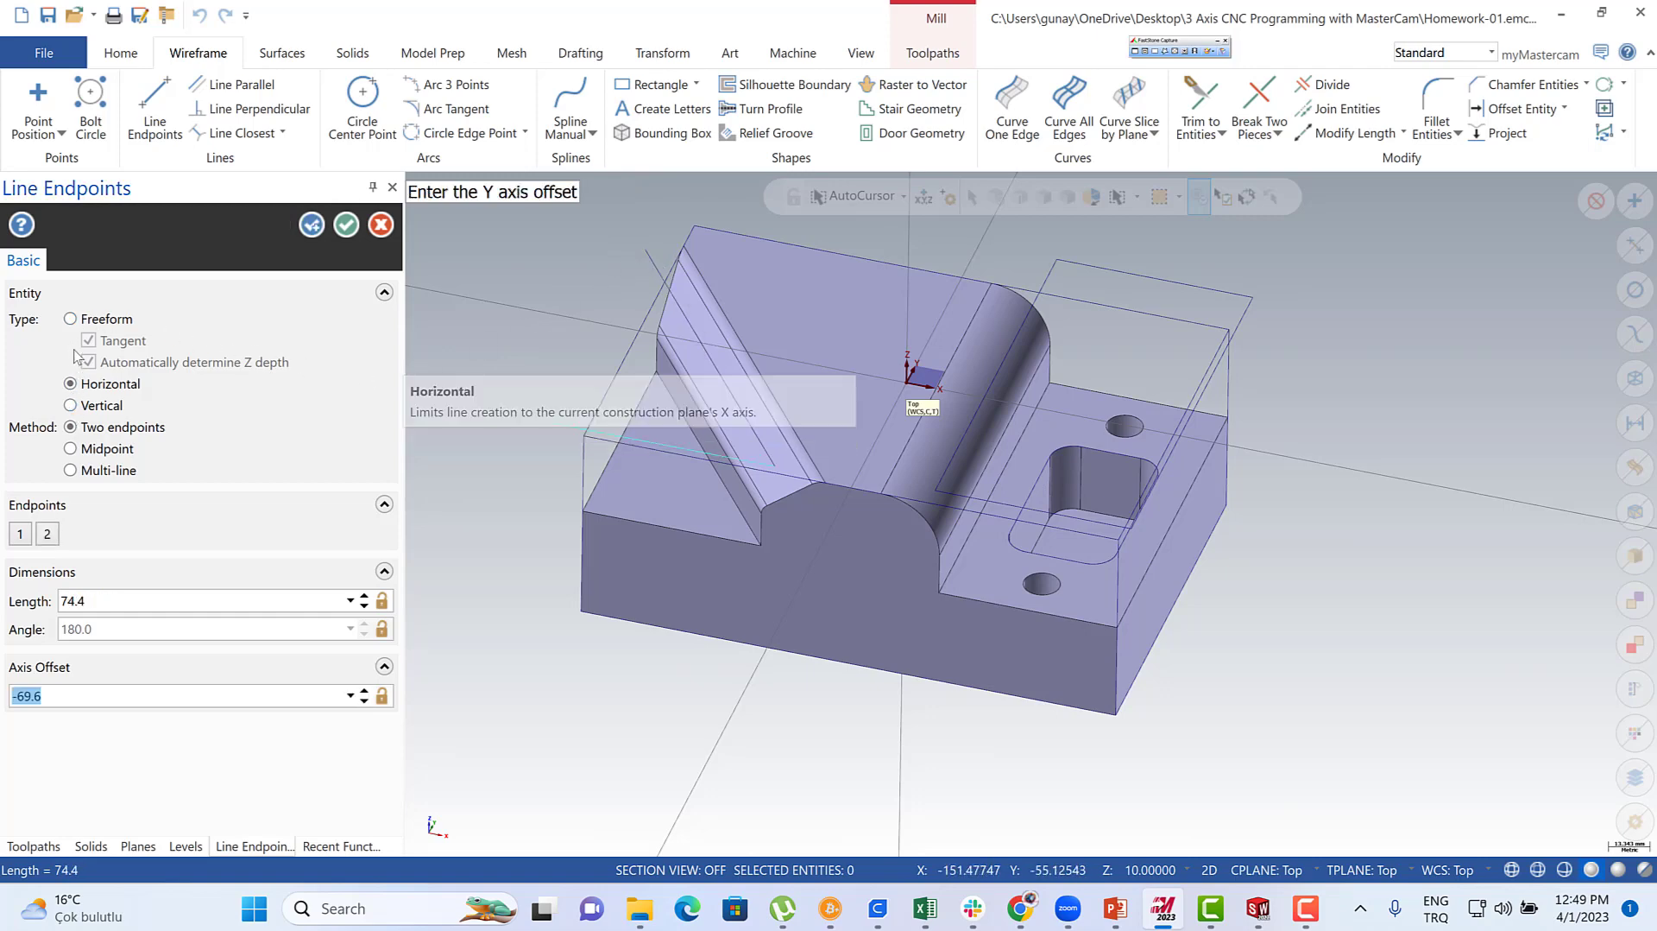
click(71, 319)
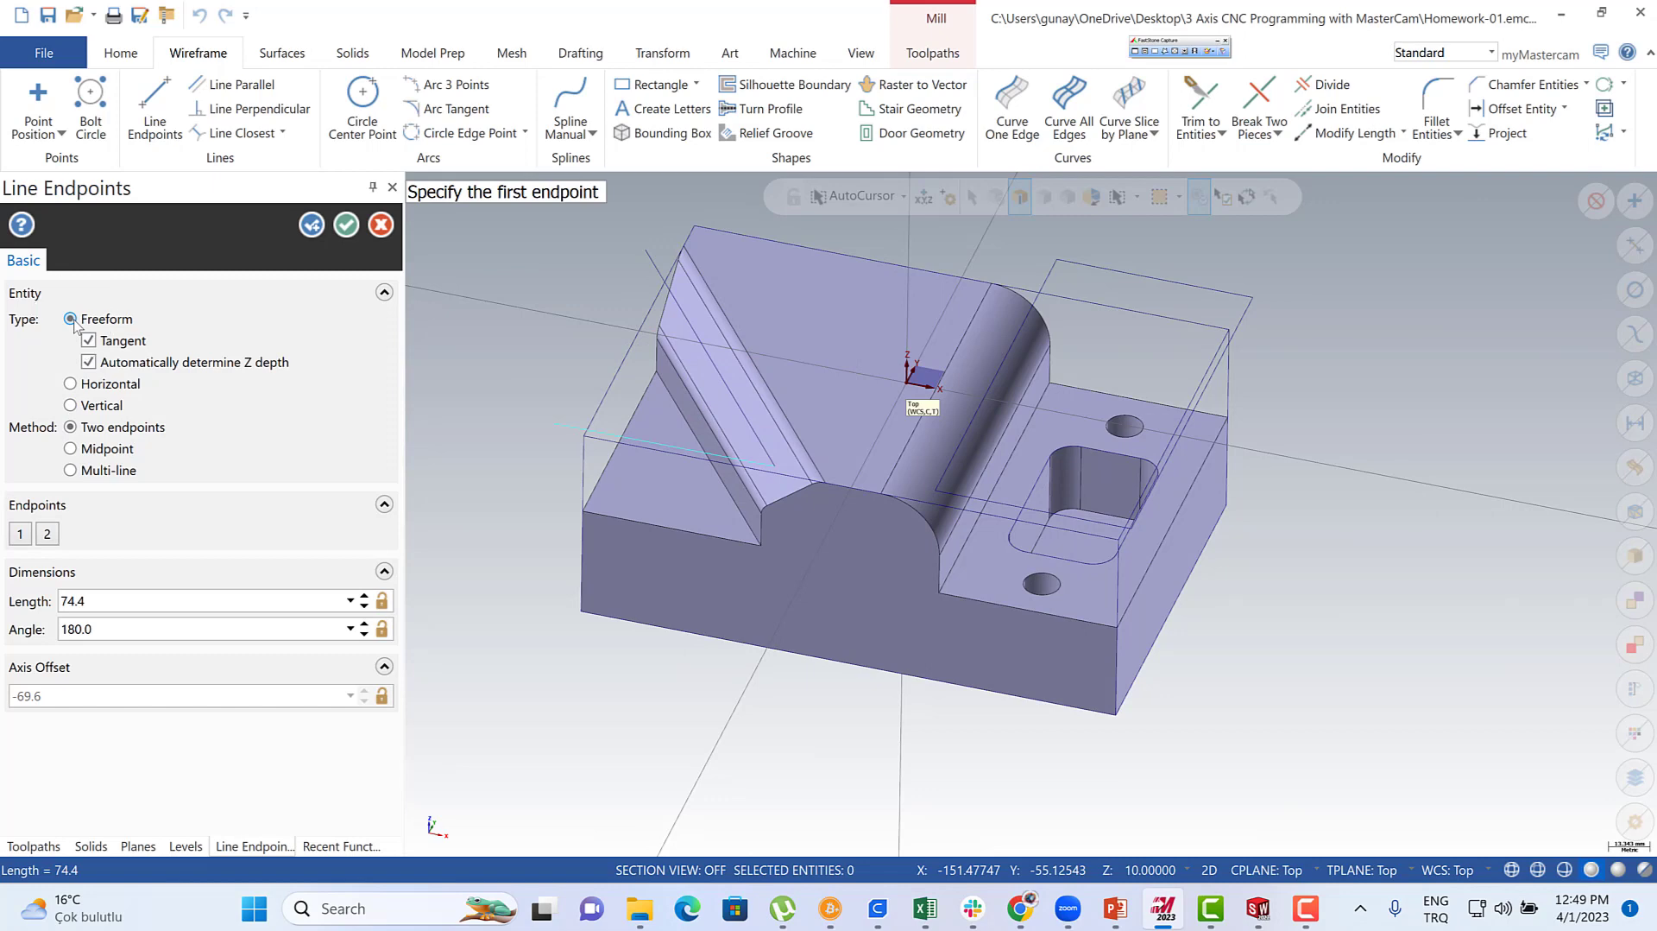
click(645, 250)
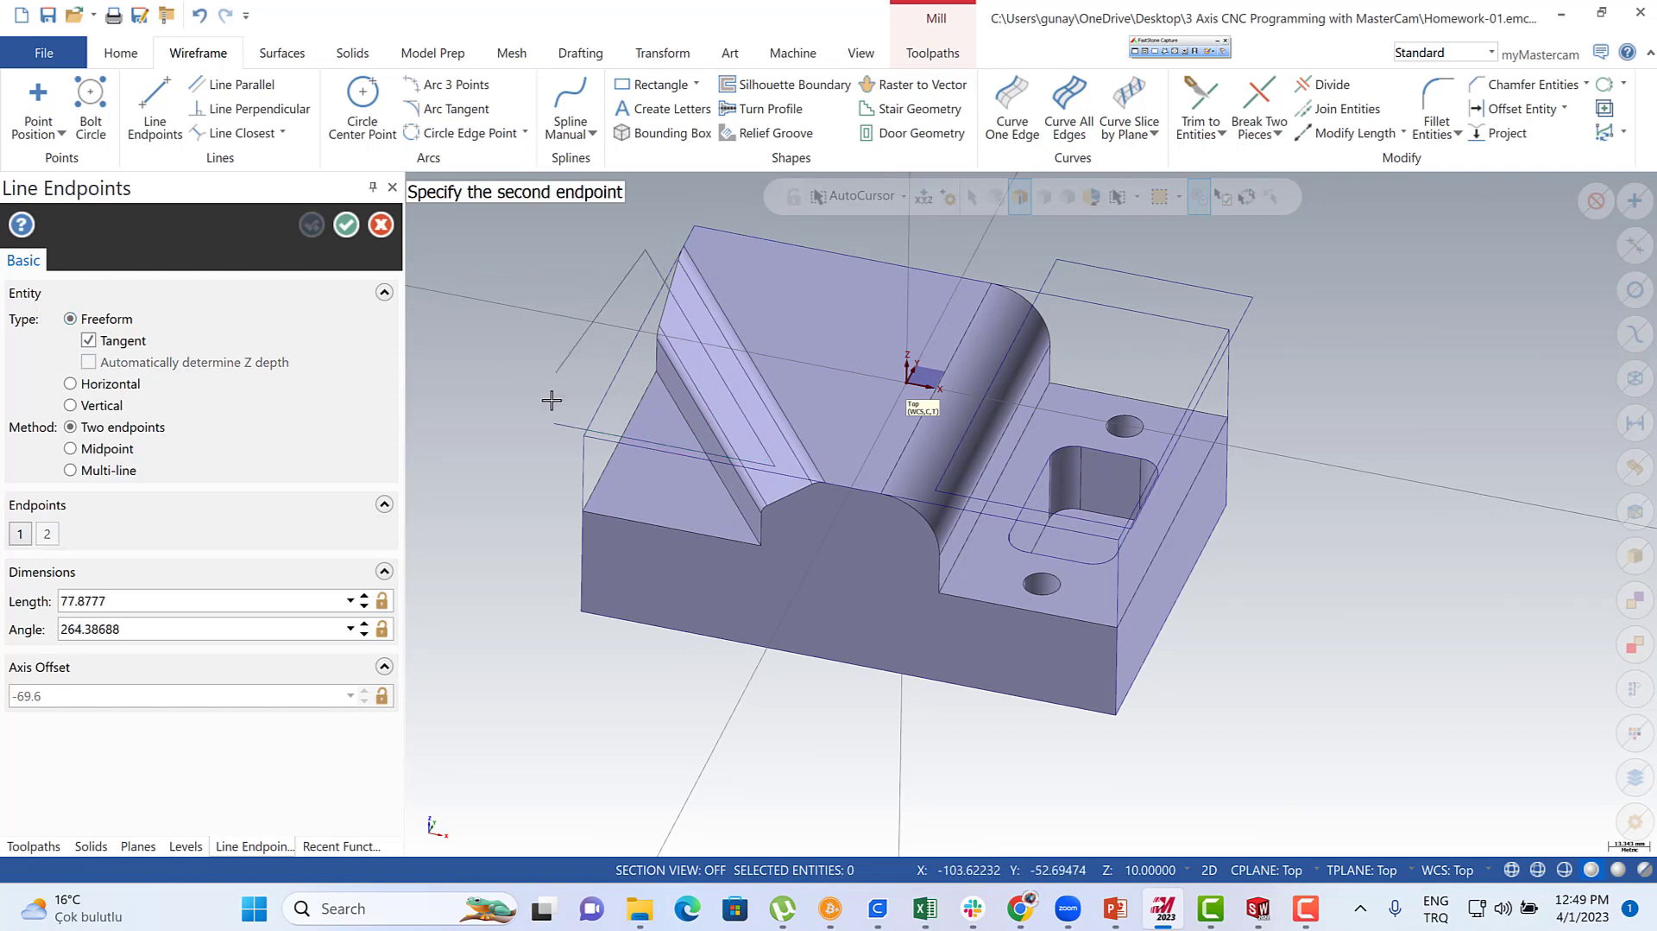
click(555, 426)
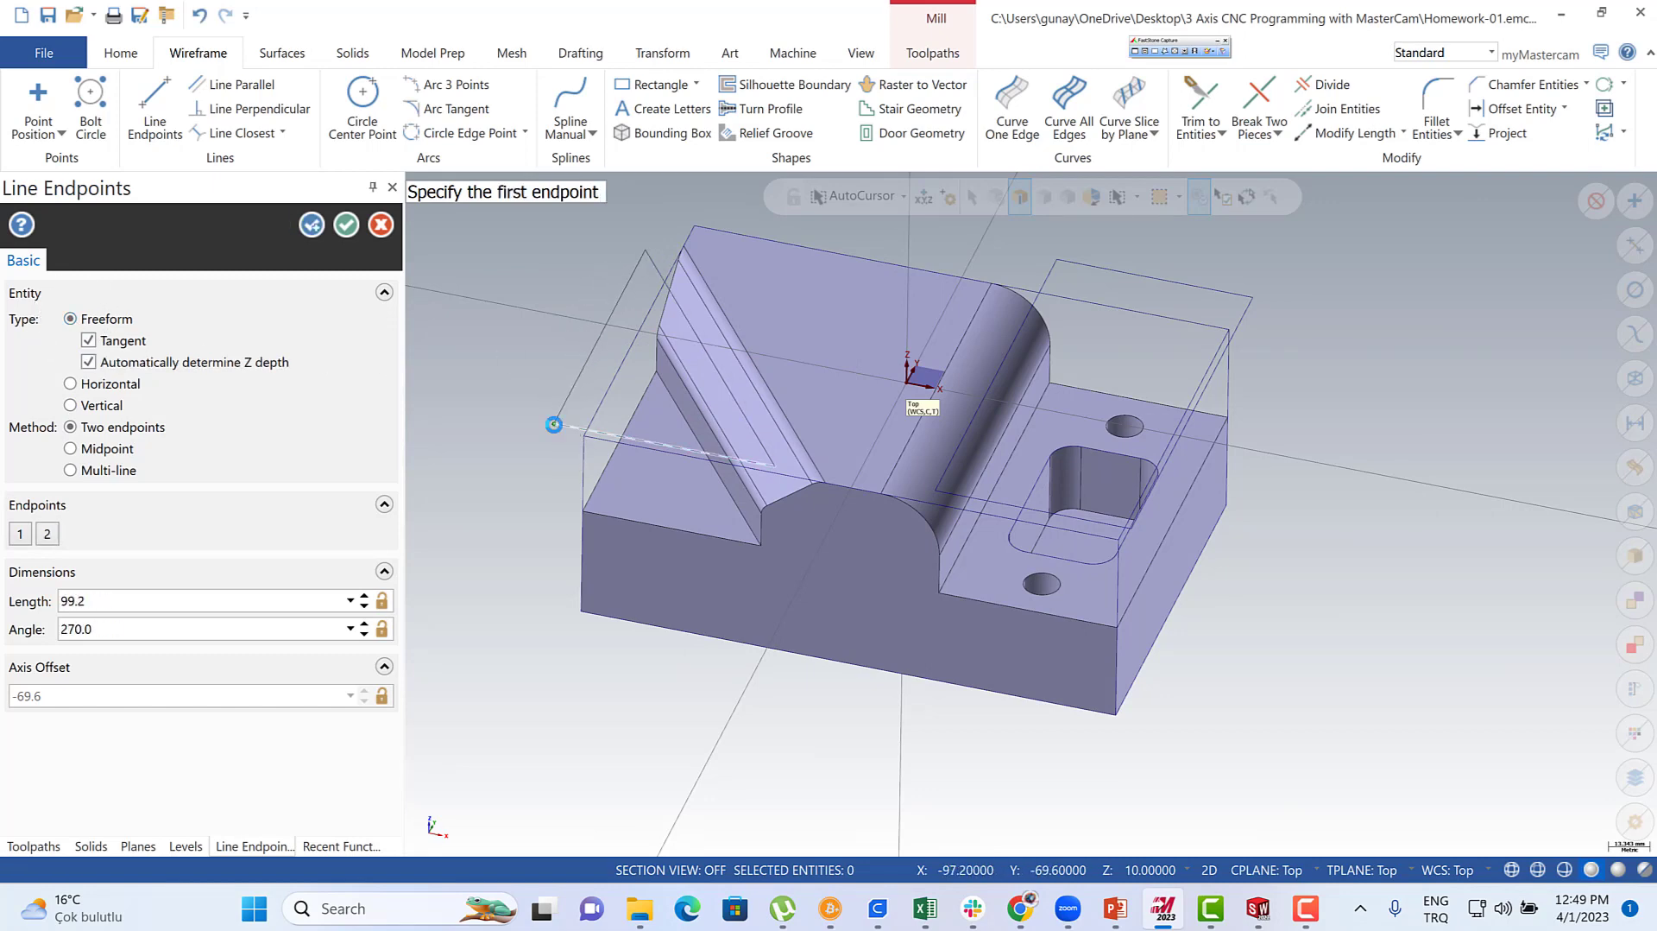
key(Escape)
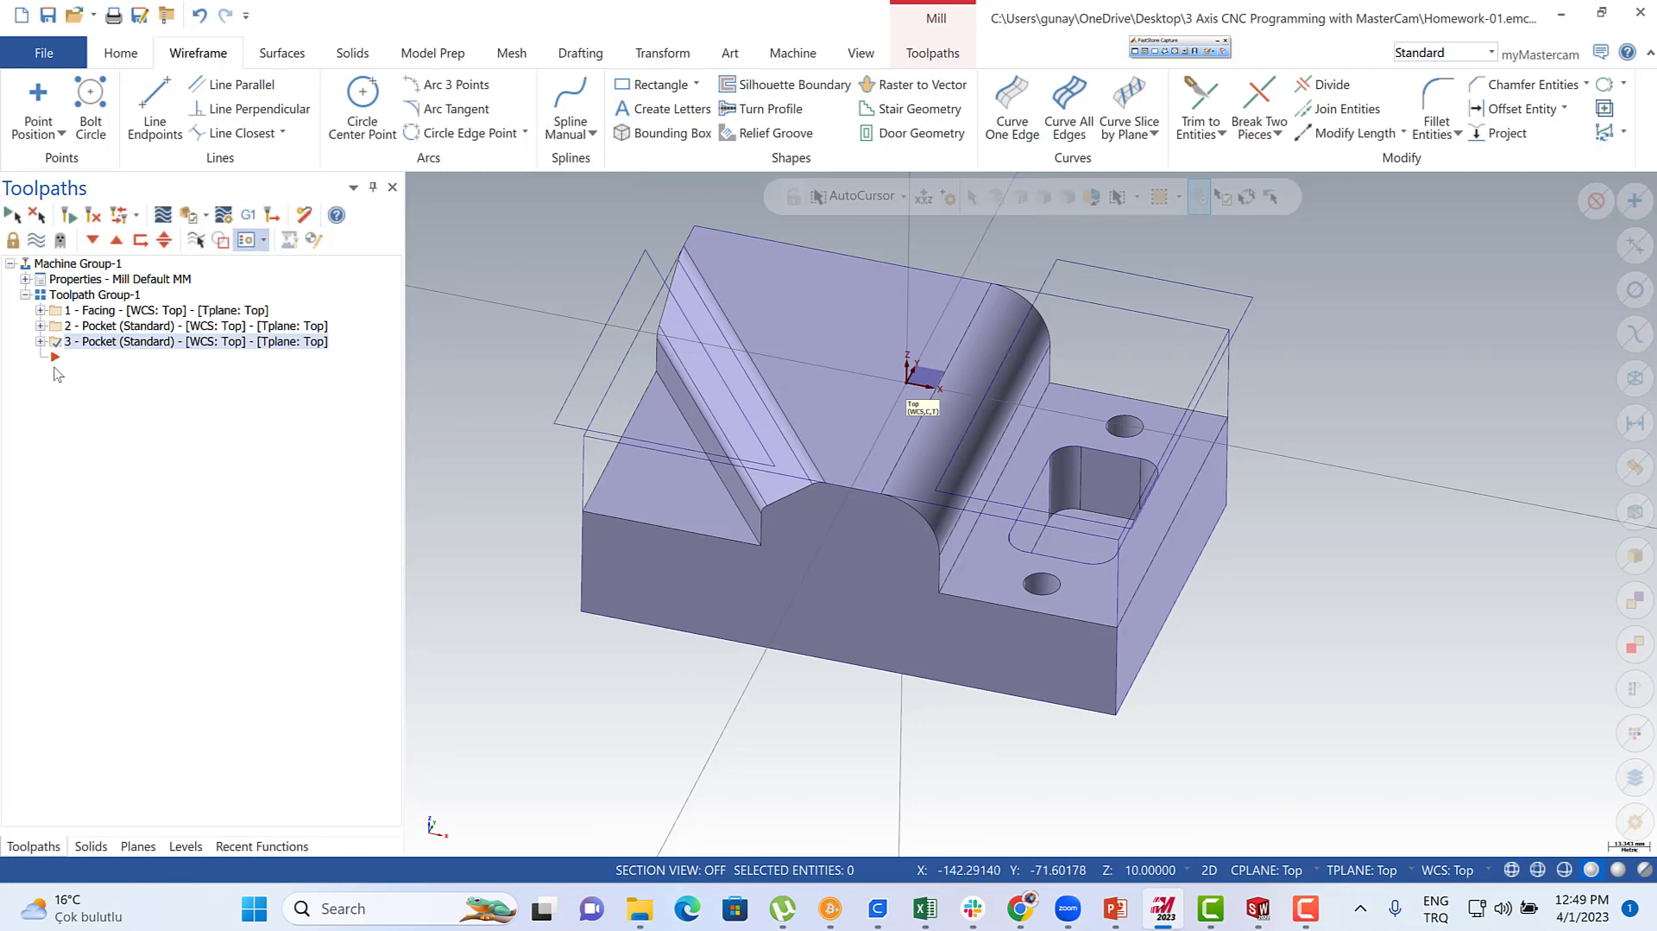
- Duplicate the inner pocket operation as a fourth operation in the toolpath group and expand the copy
right_click(97, 348)
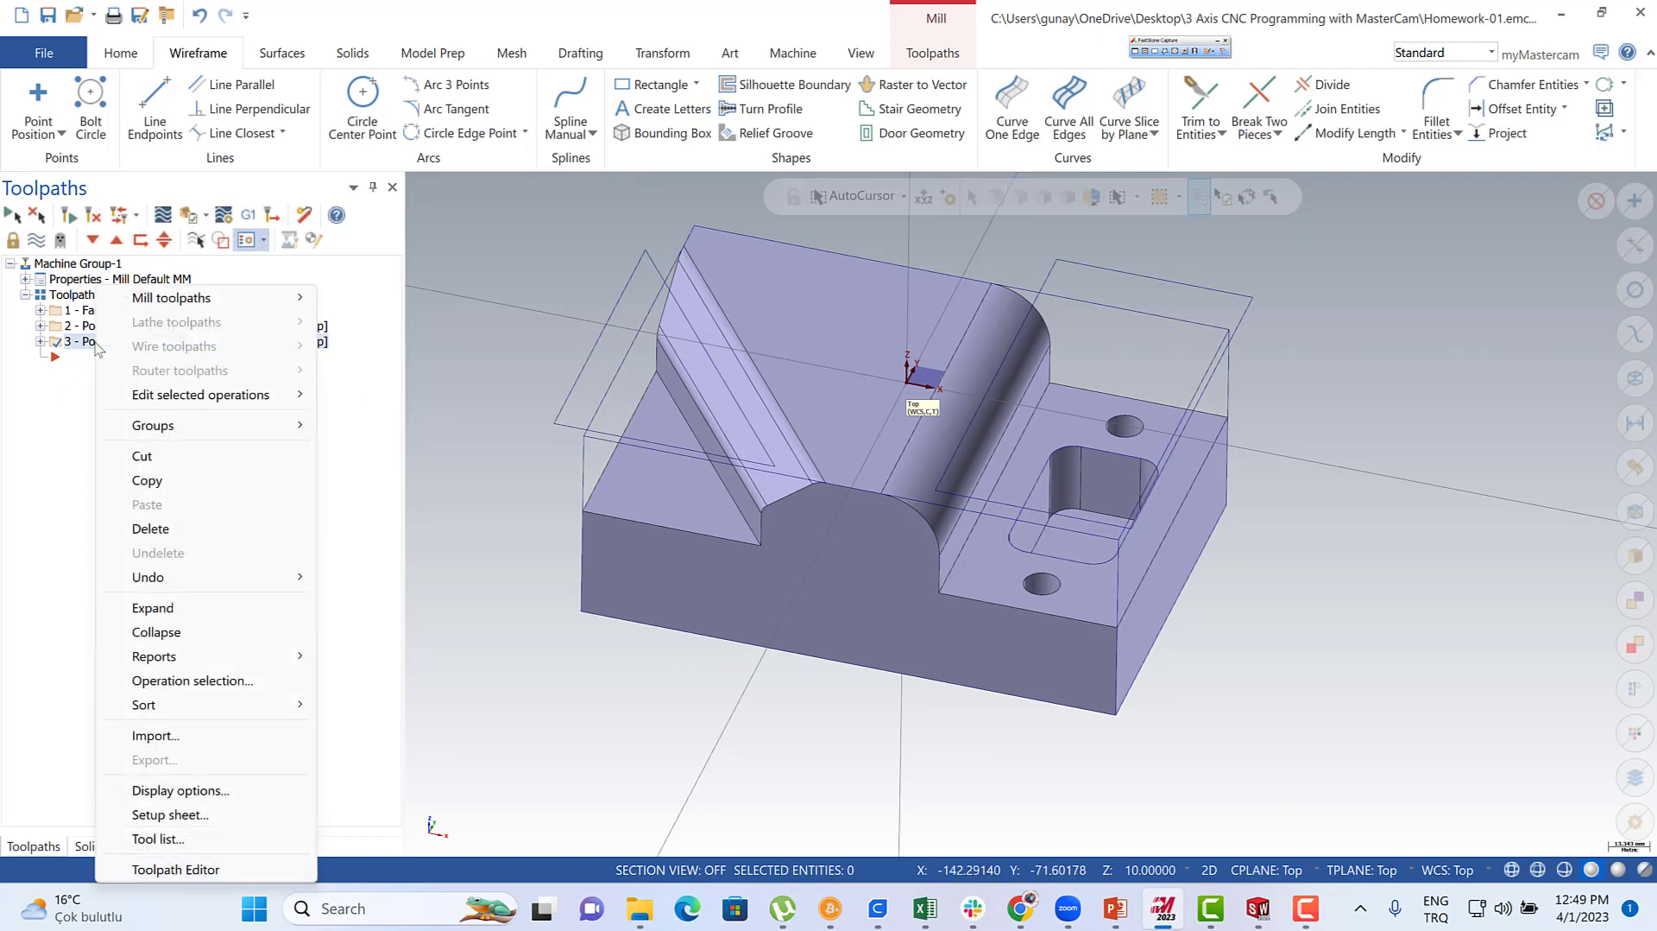
click(159, 478)
key(ctrl+v)
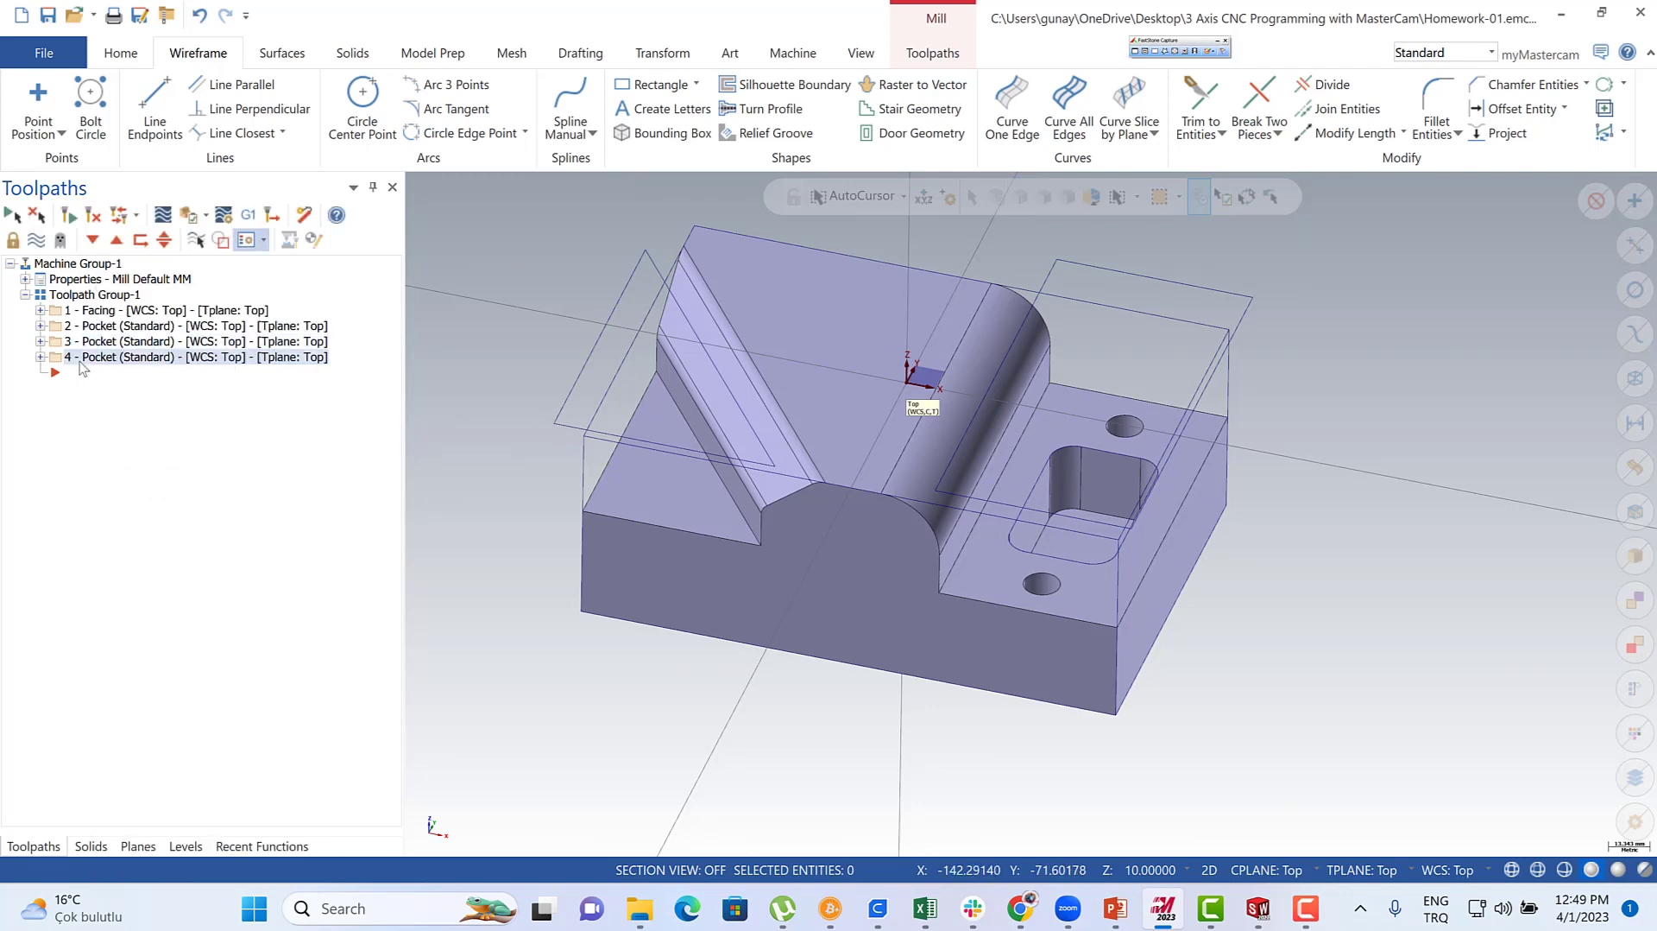
click(39, 357)
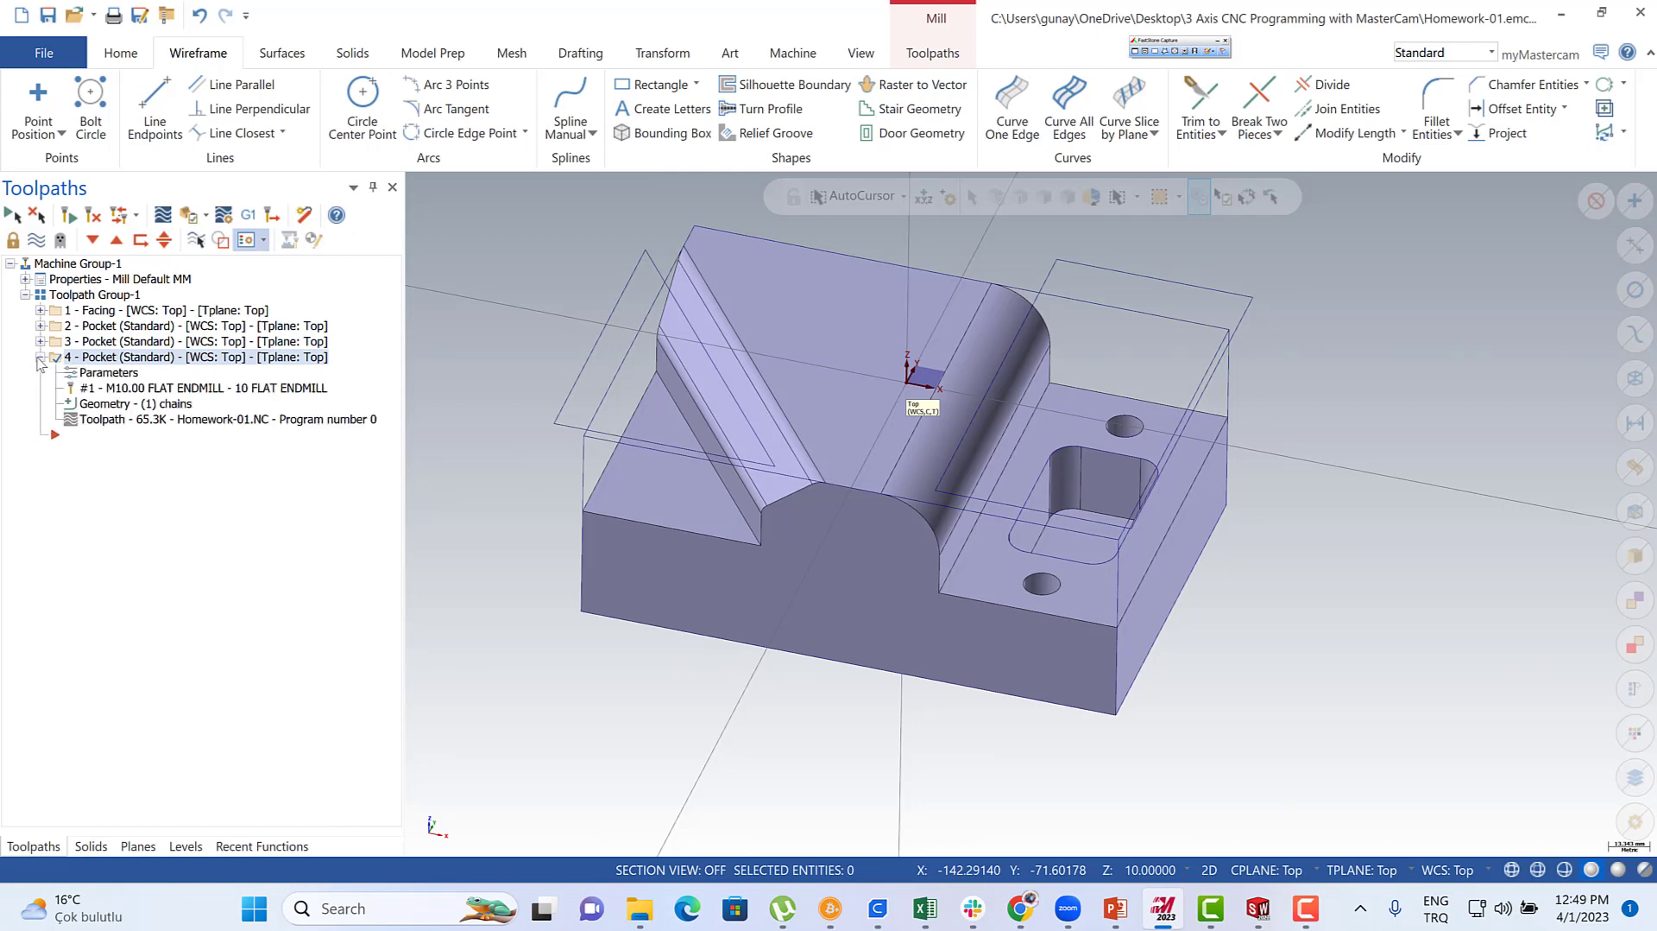
- Replace the copied pocket operation's chain with the triangular boundary beside the diagonal wall
click(102, 404)
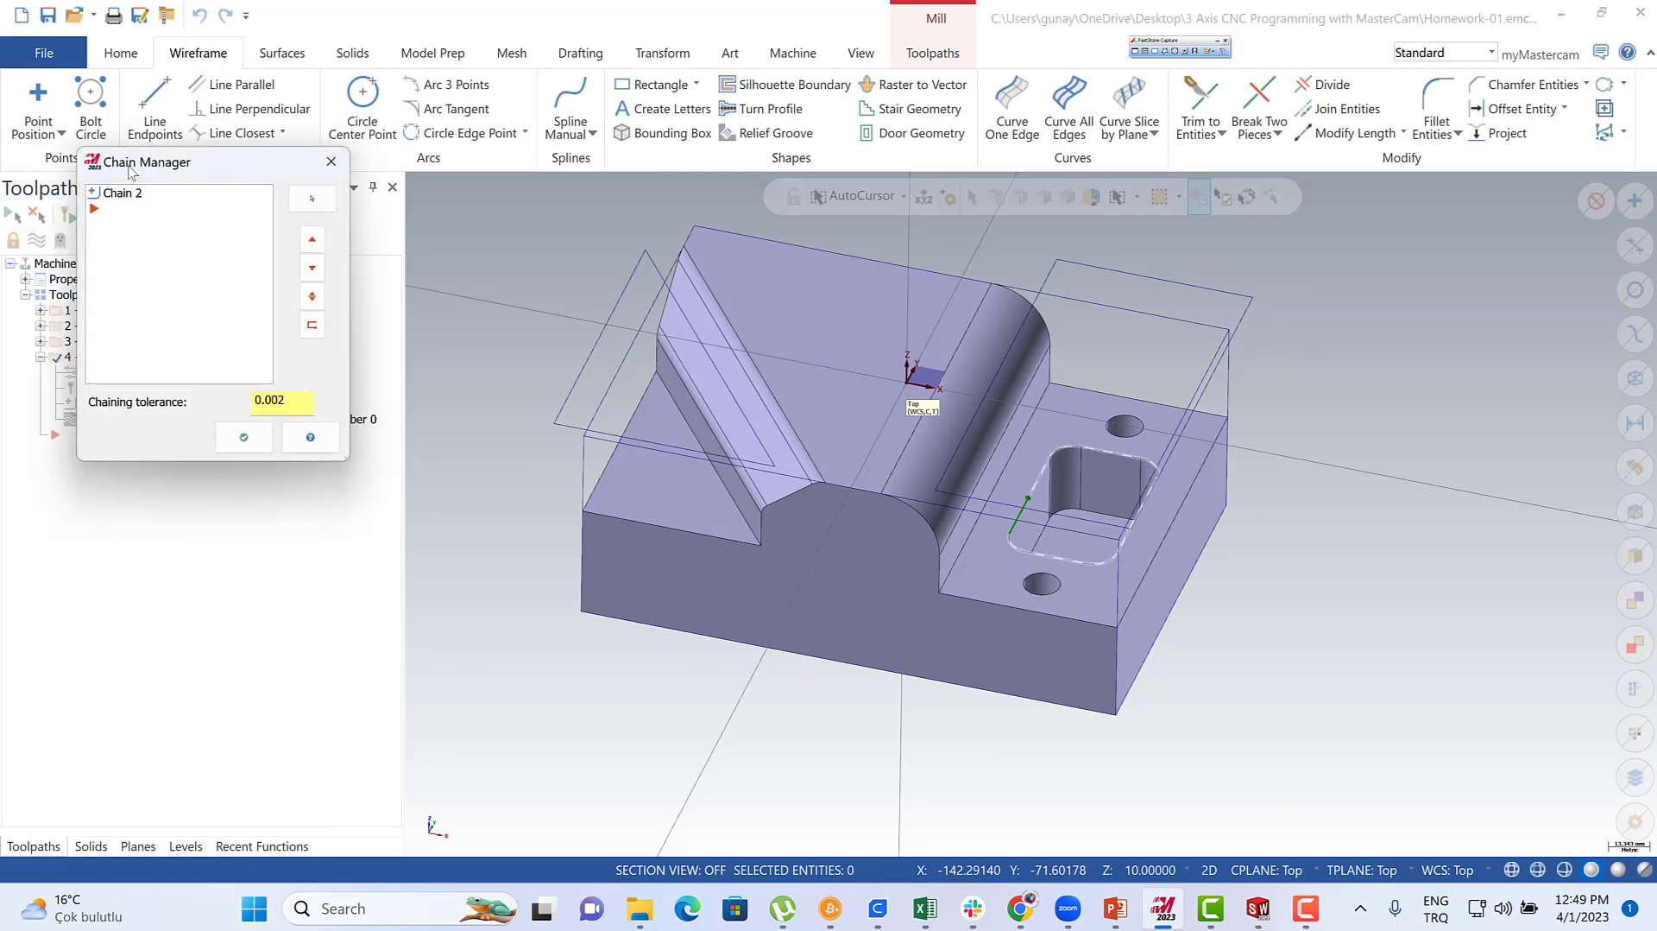
right_click(128, 195)
click(142, 255)
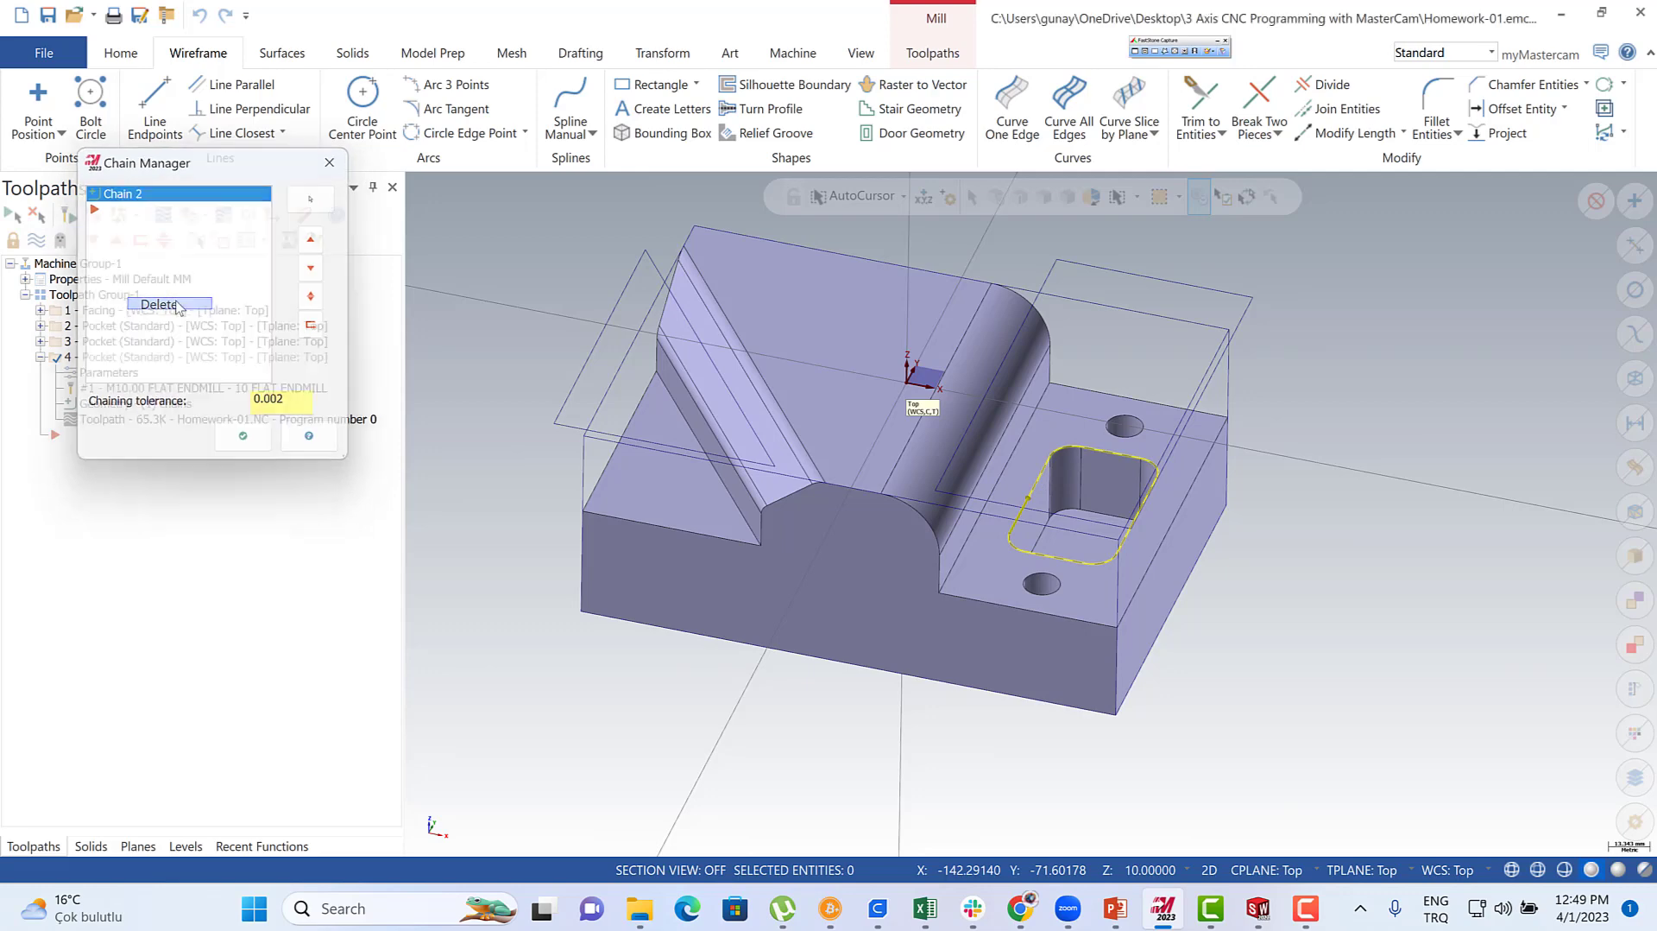
right_click(141, 255)
click(168, 263)
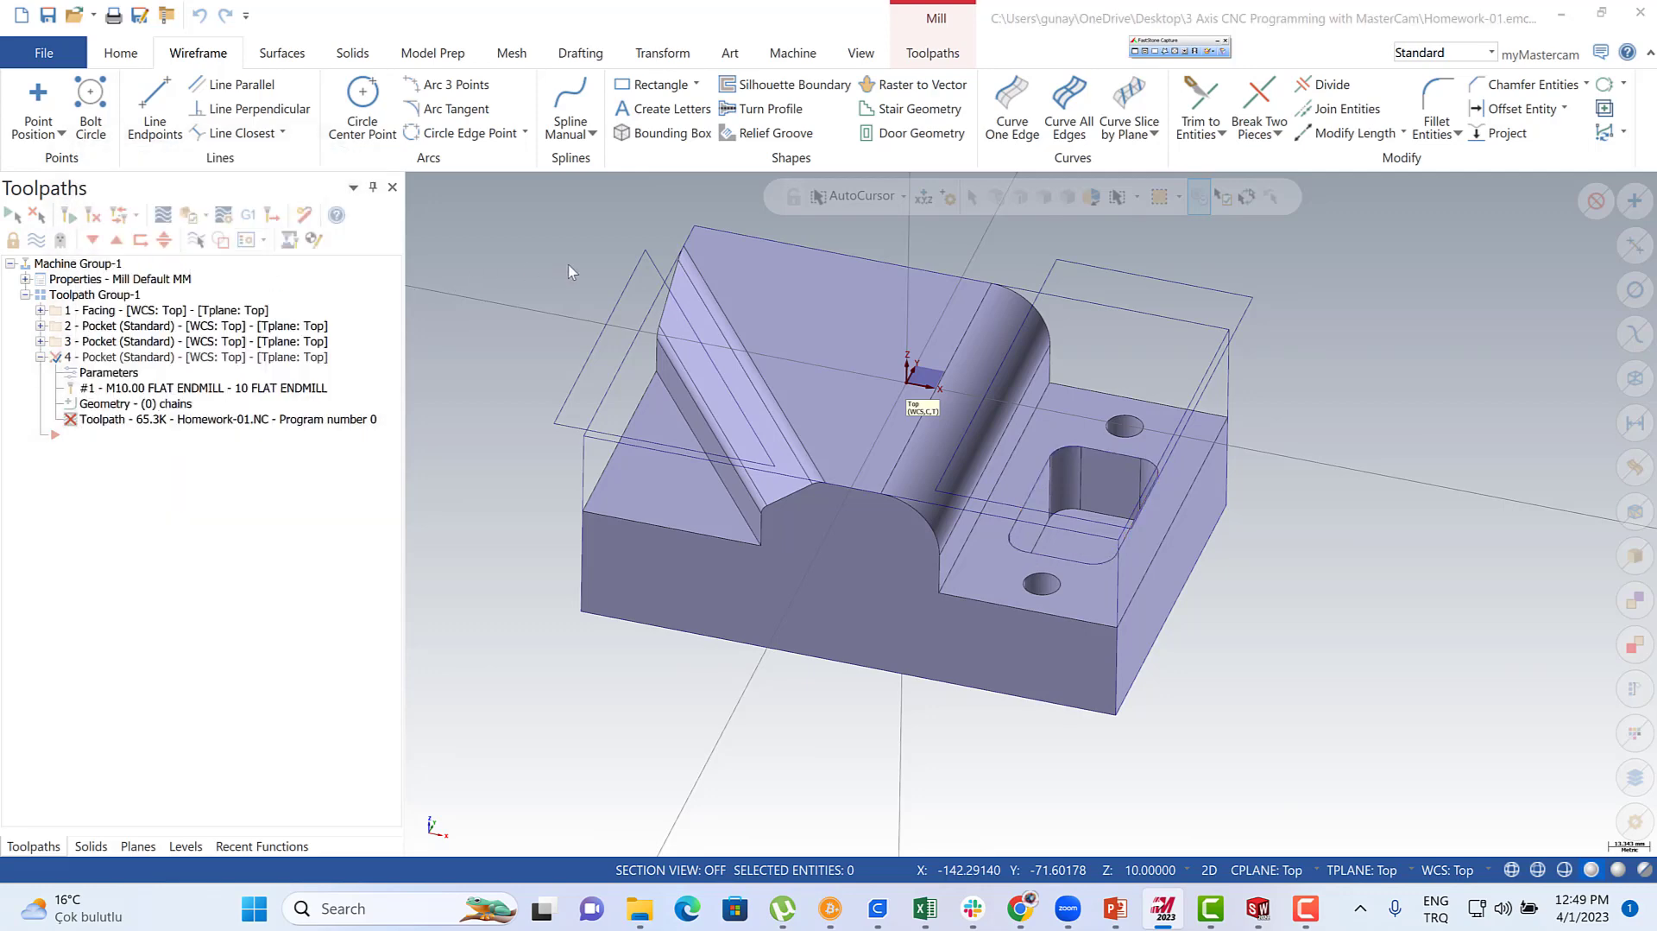
click(636, 259)
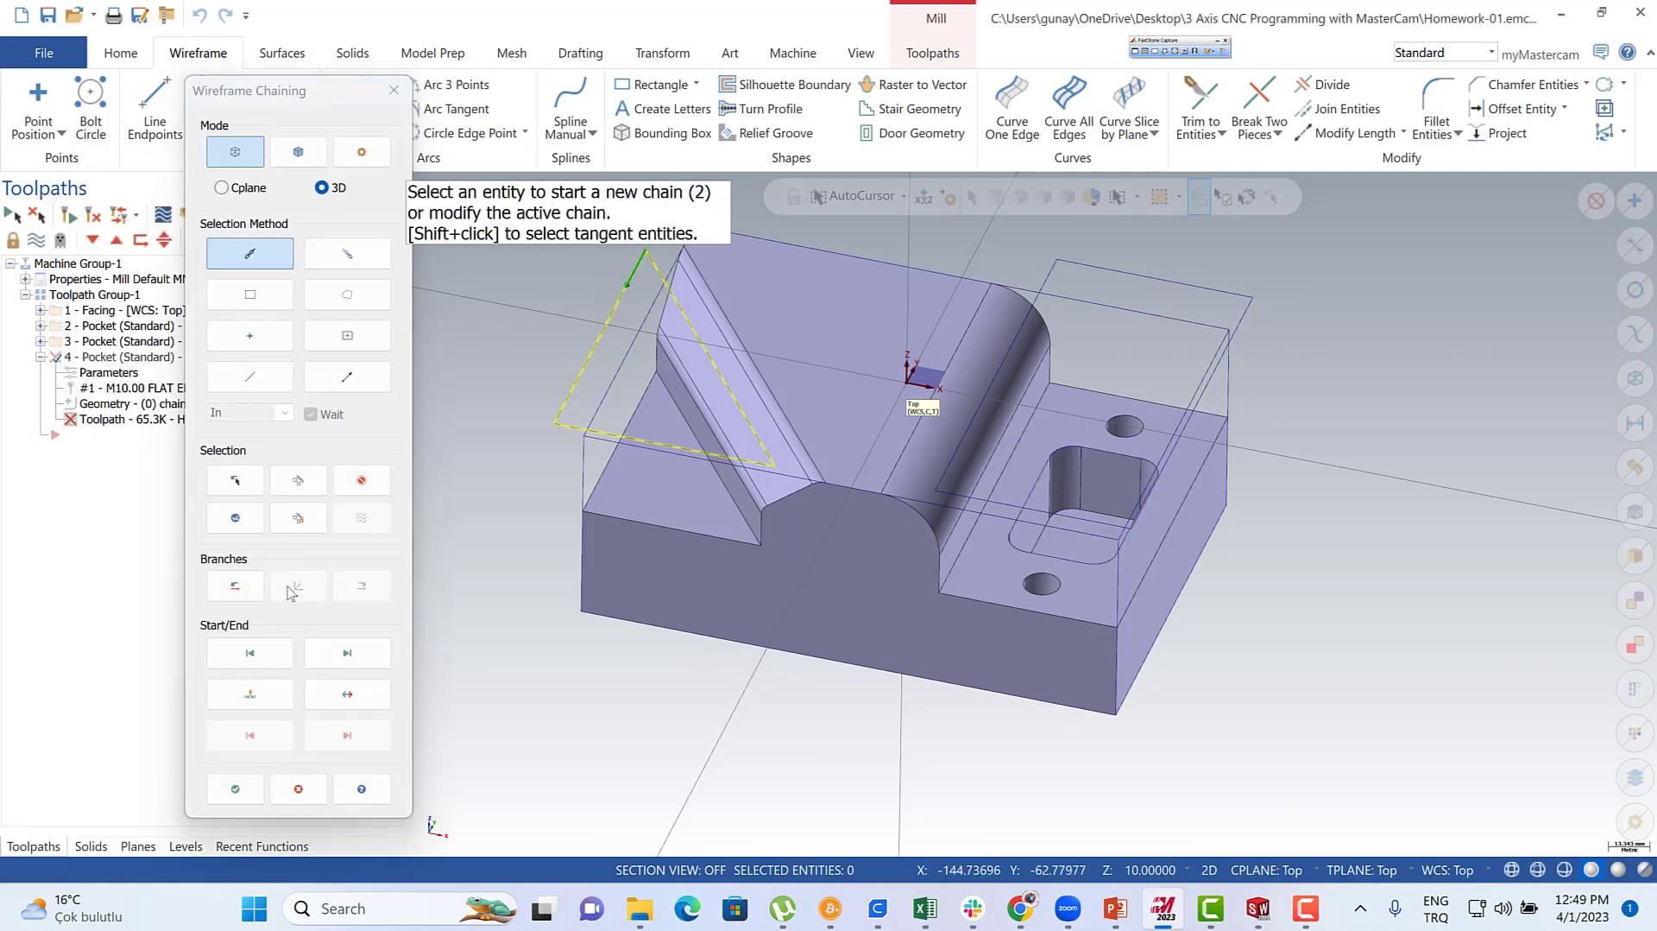
click(237, 789)
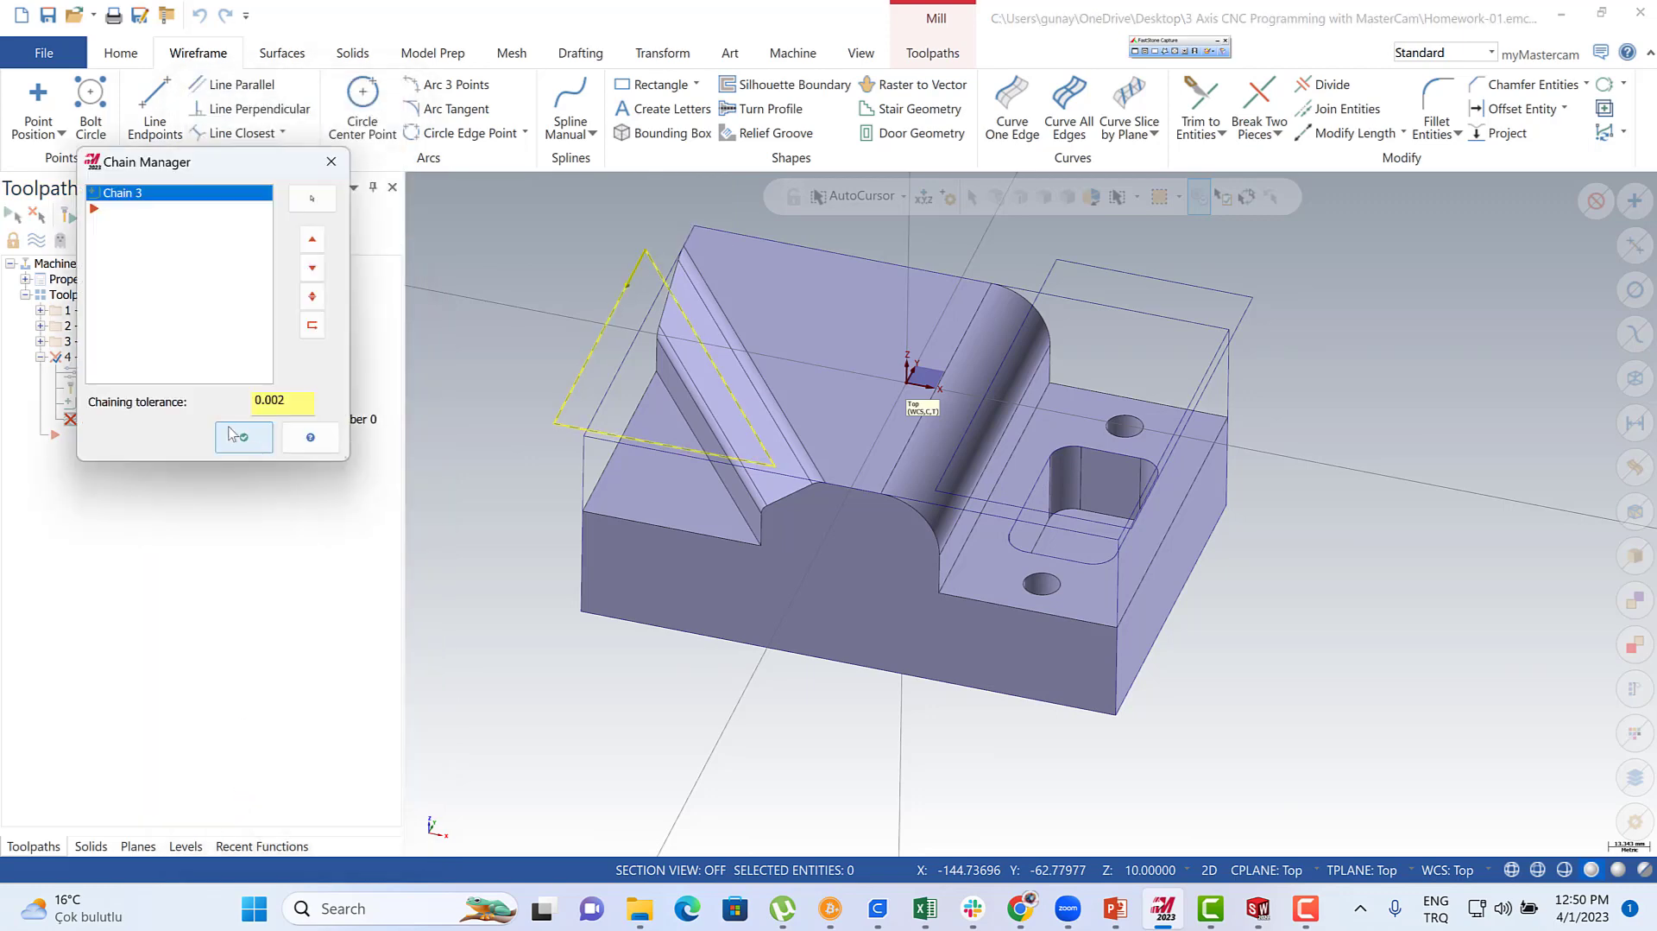
click(244, 440)
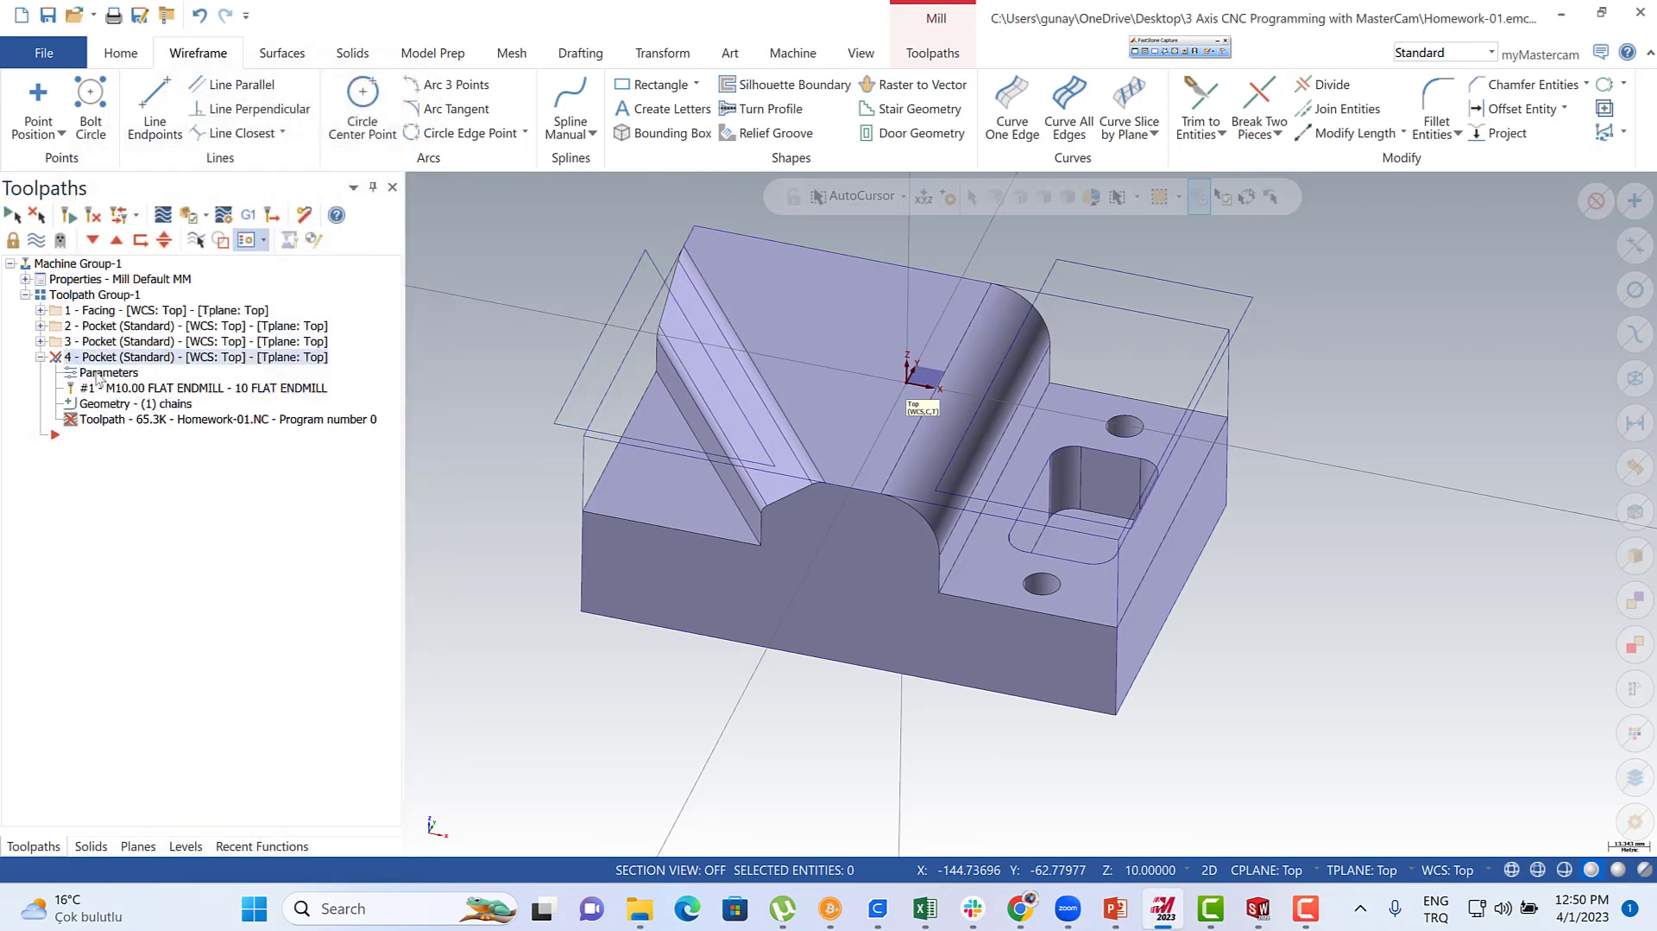
- Set the new pocket's top of stock to 0.0, pick its depth of -30.0 from the diagonal region's floor corner, and generate the toolpath
click(97, 378)
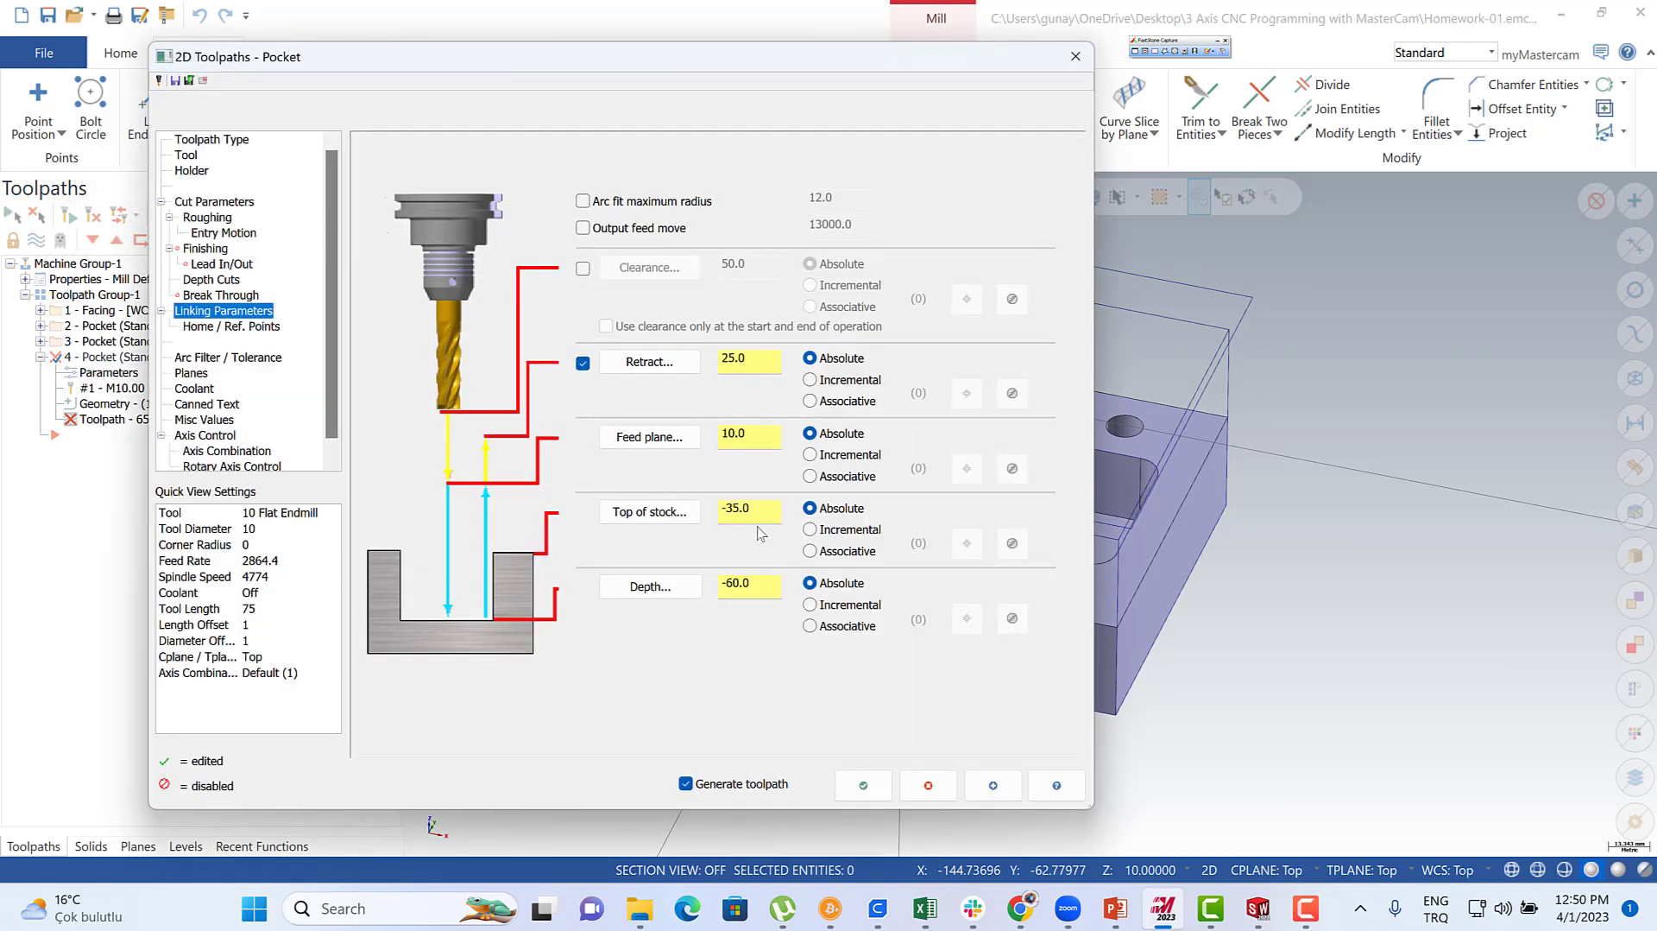
text(0.0)
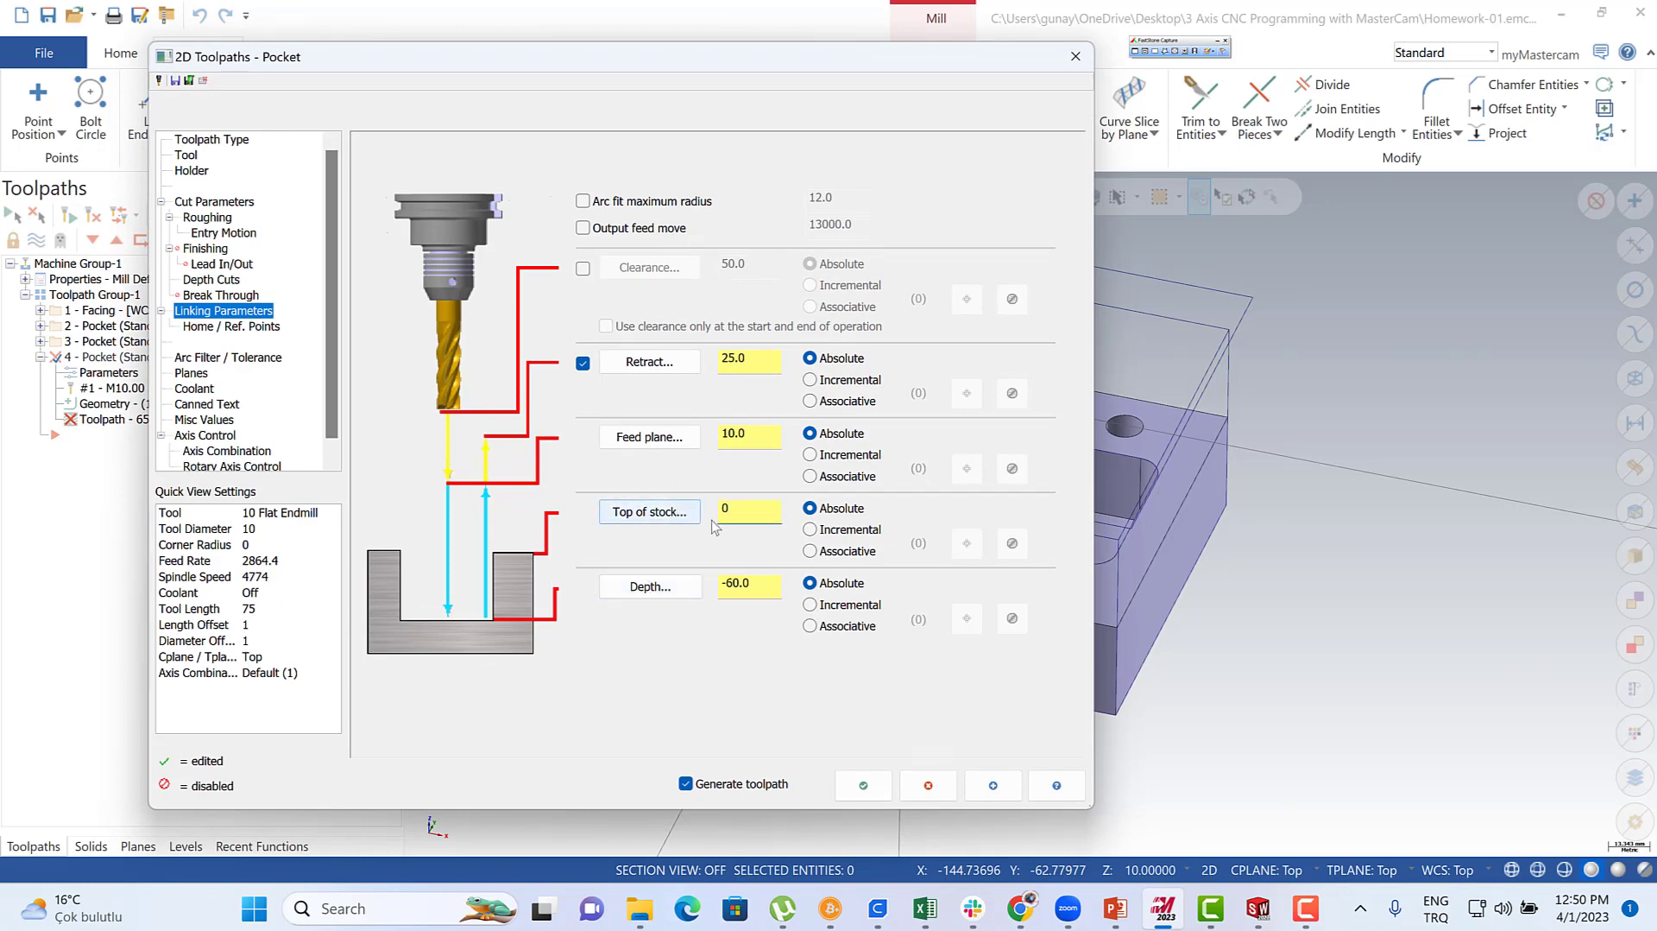
click(639, 587)
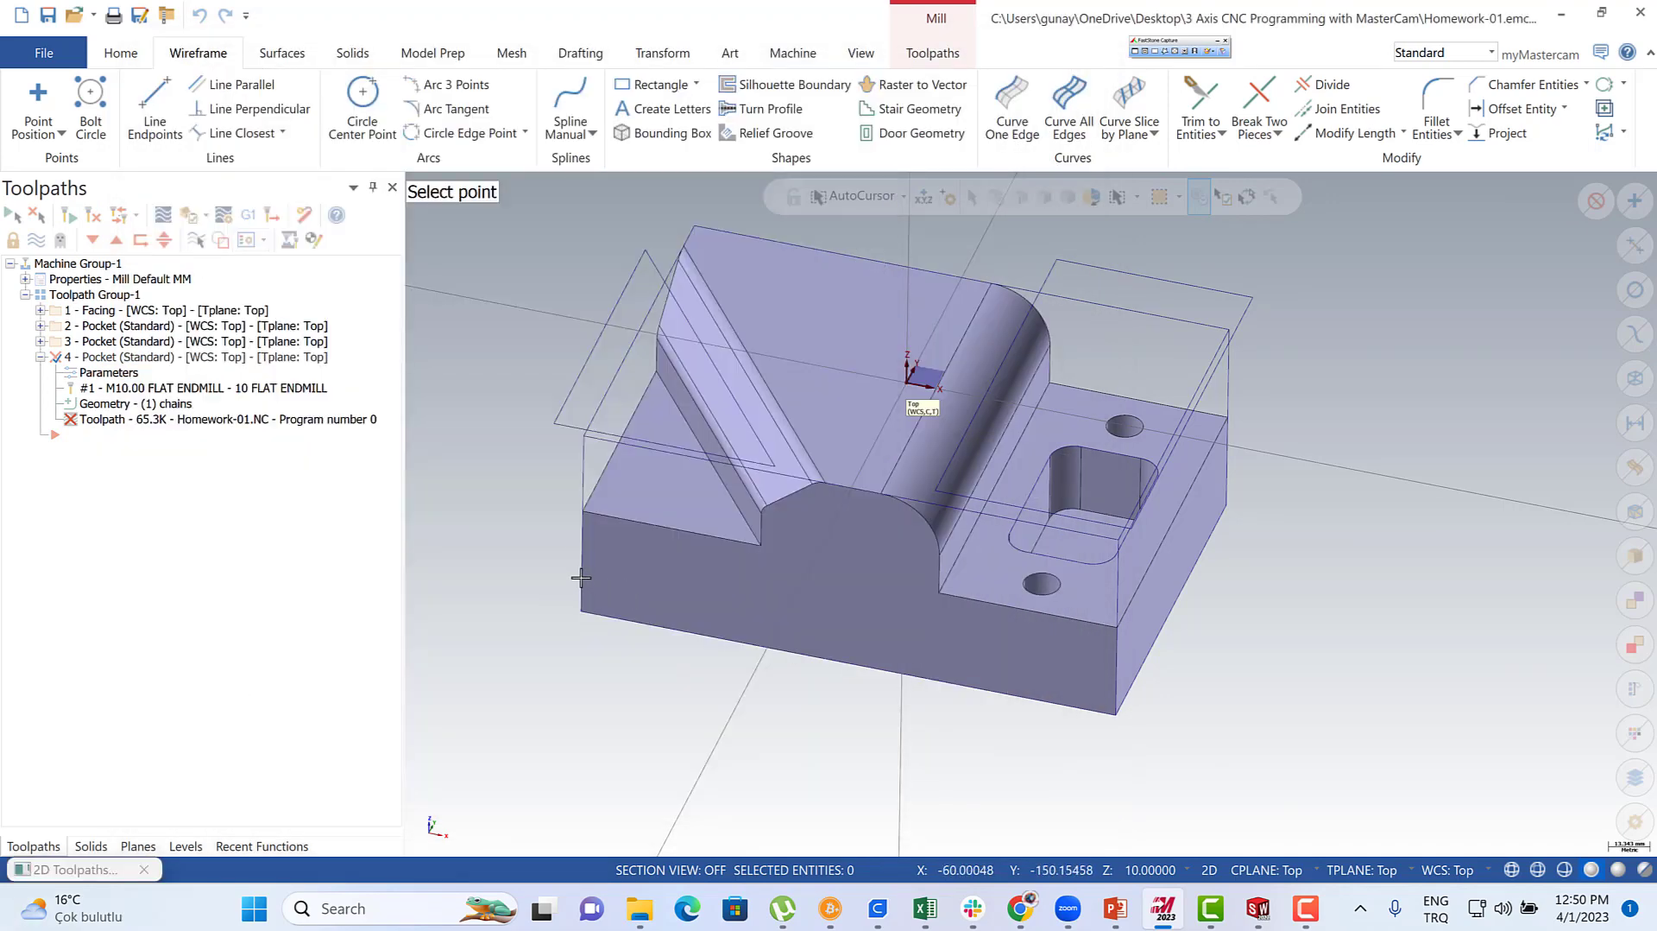
click(586, 514)
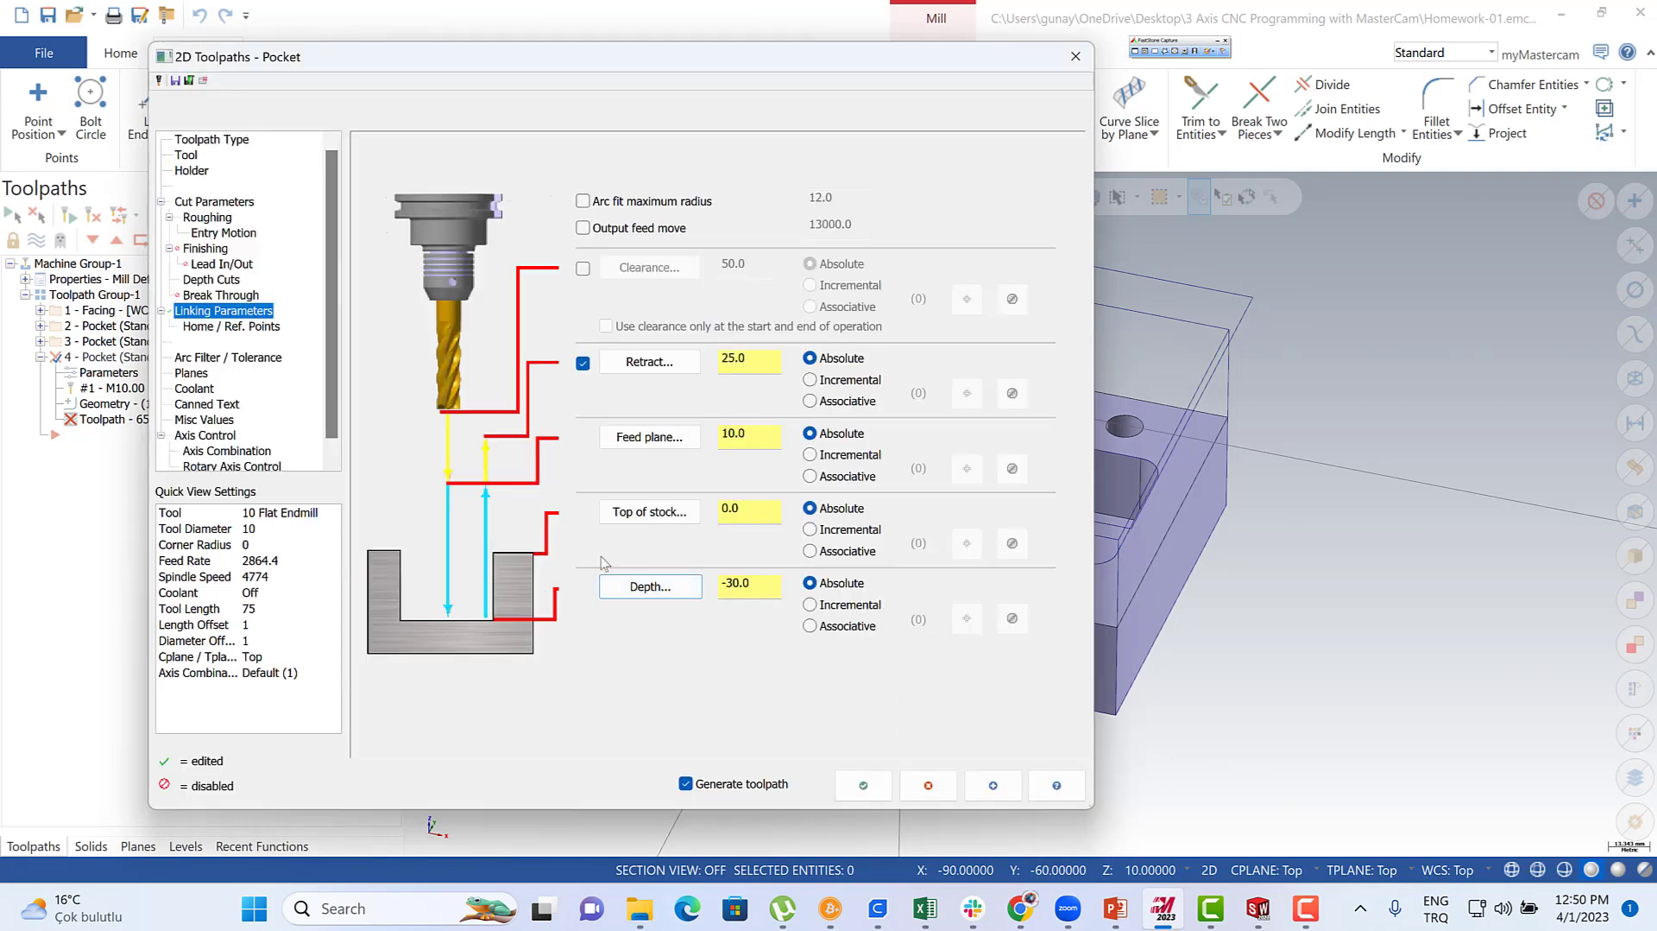
click(863, 784)
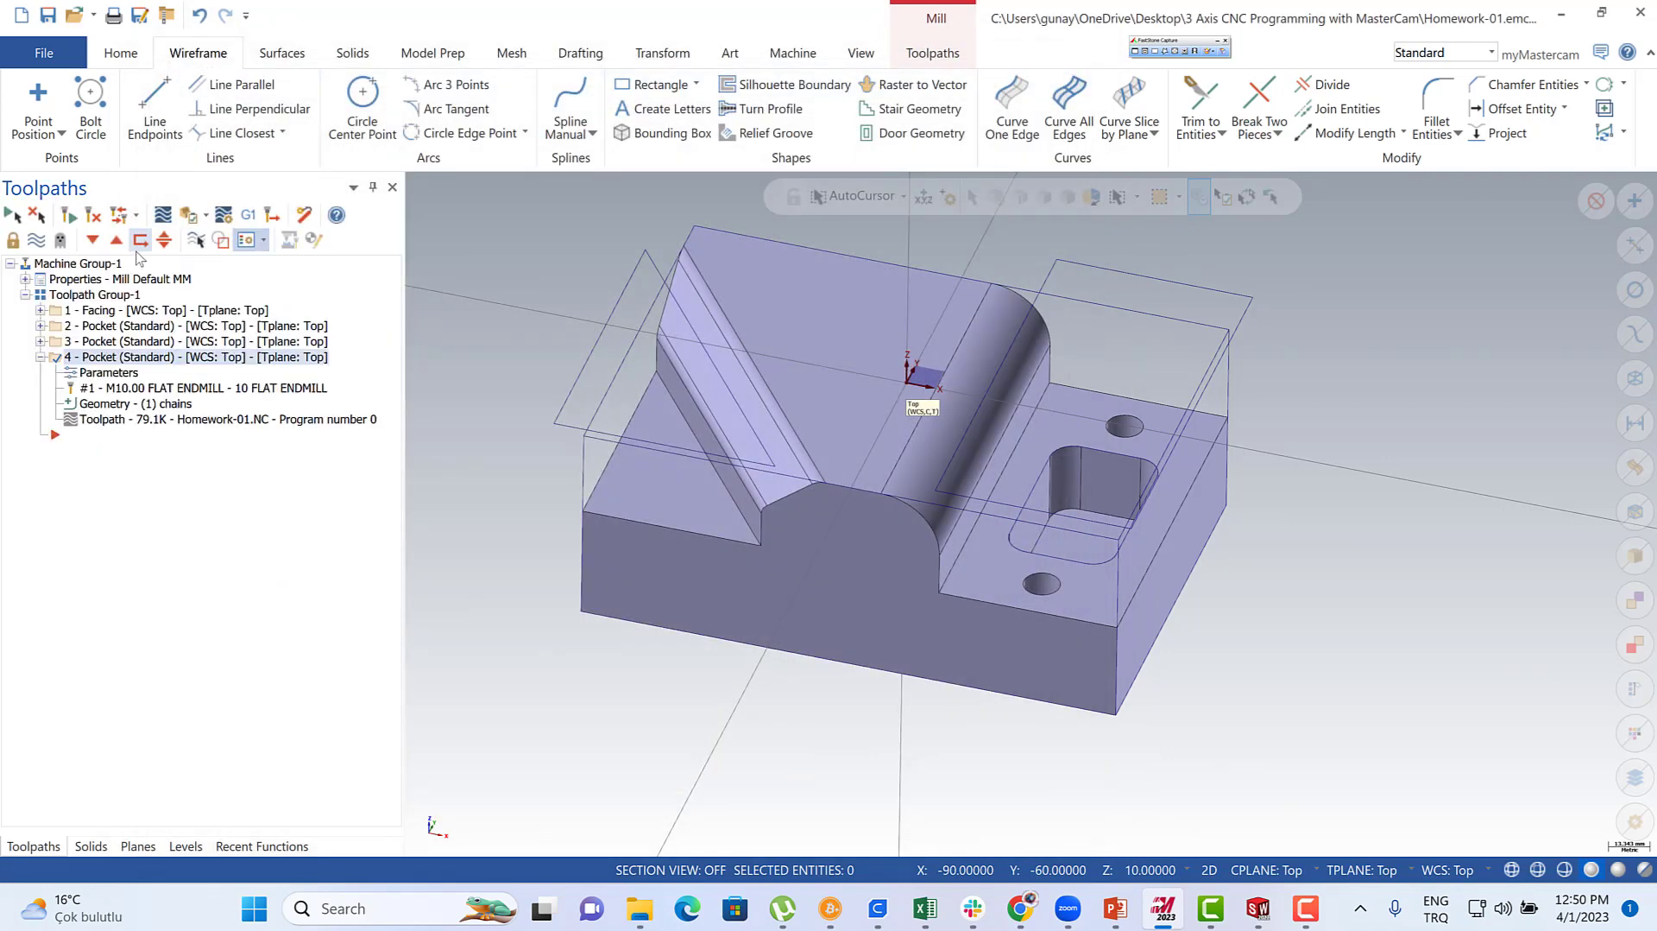
- Inspect the triangular pocket's toolpath on the part, display the toolpaths of all operations together, and hide them
click(36, 240)
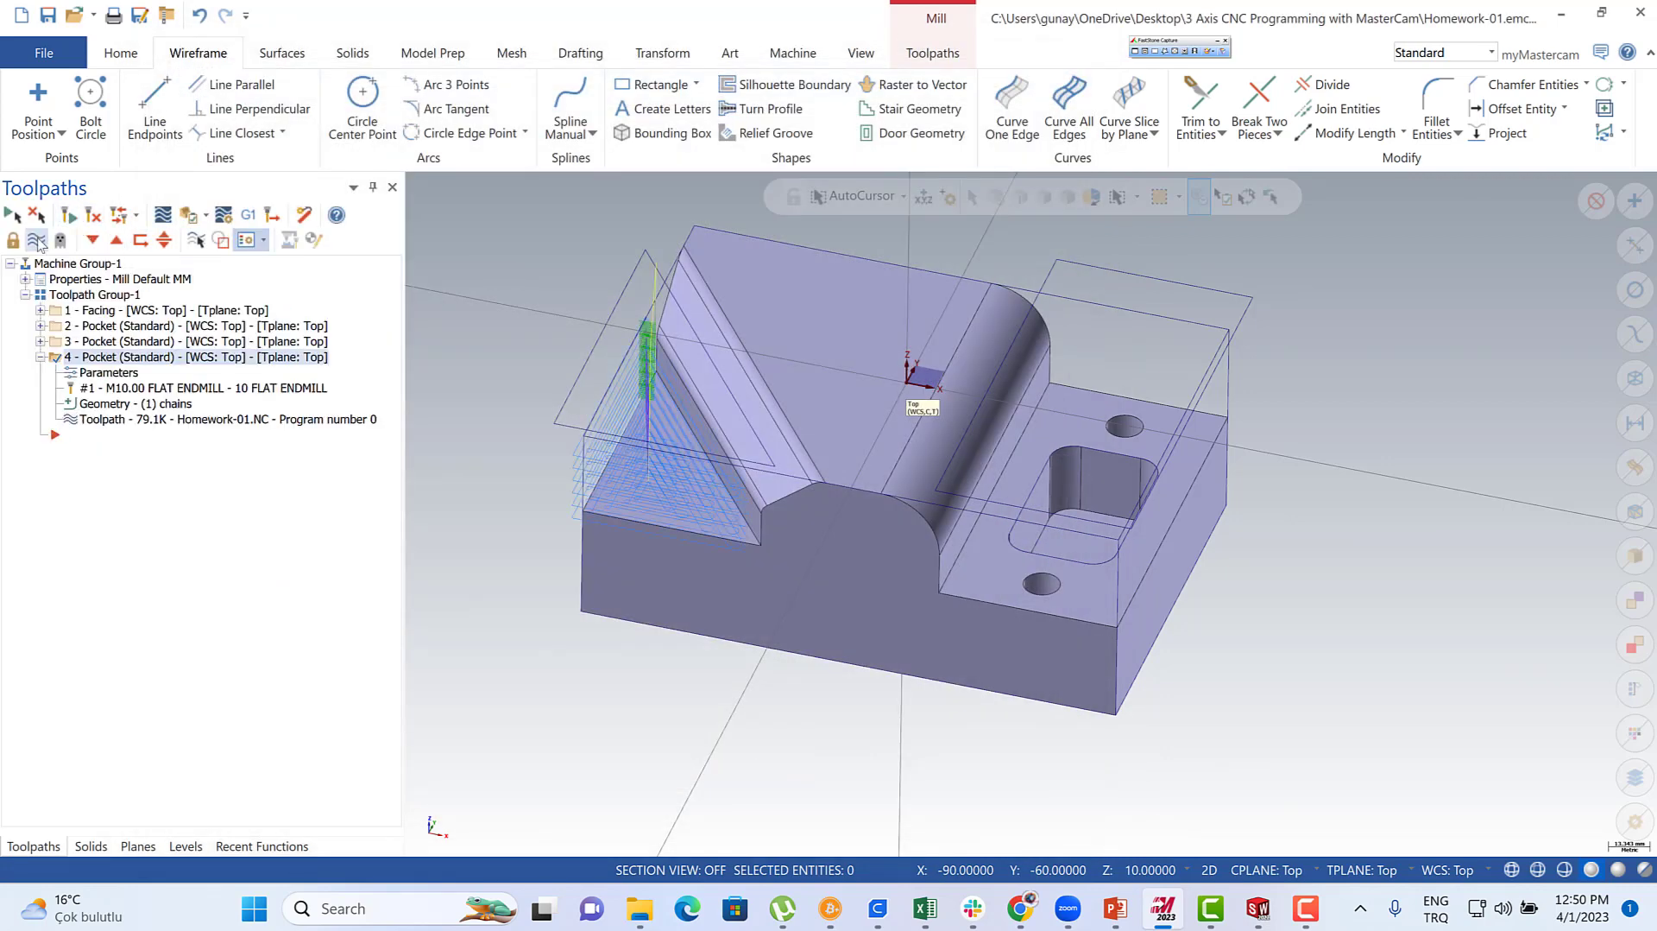
scroll(612, 432, up, 3)
middle_drag(587, 436, 601, 366)
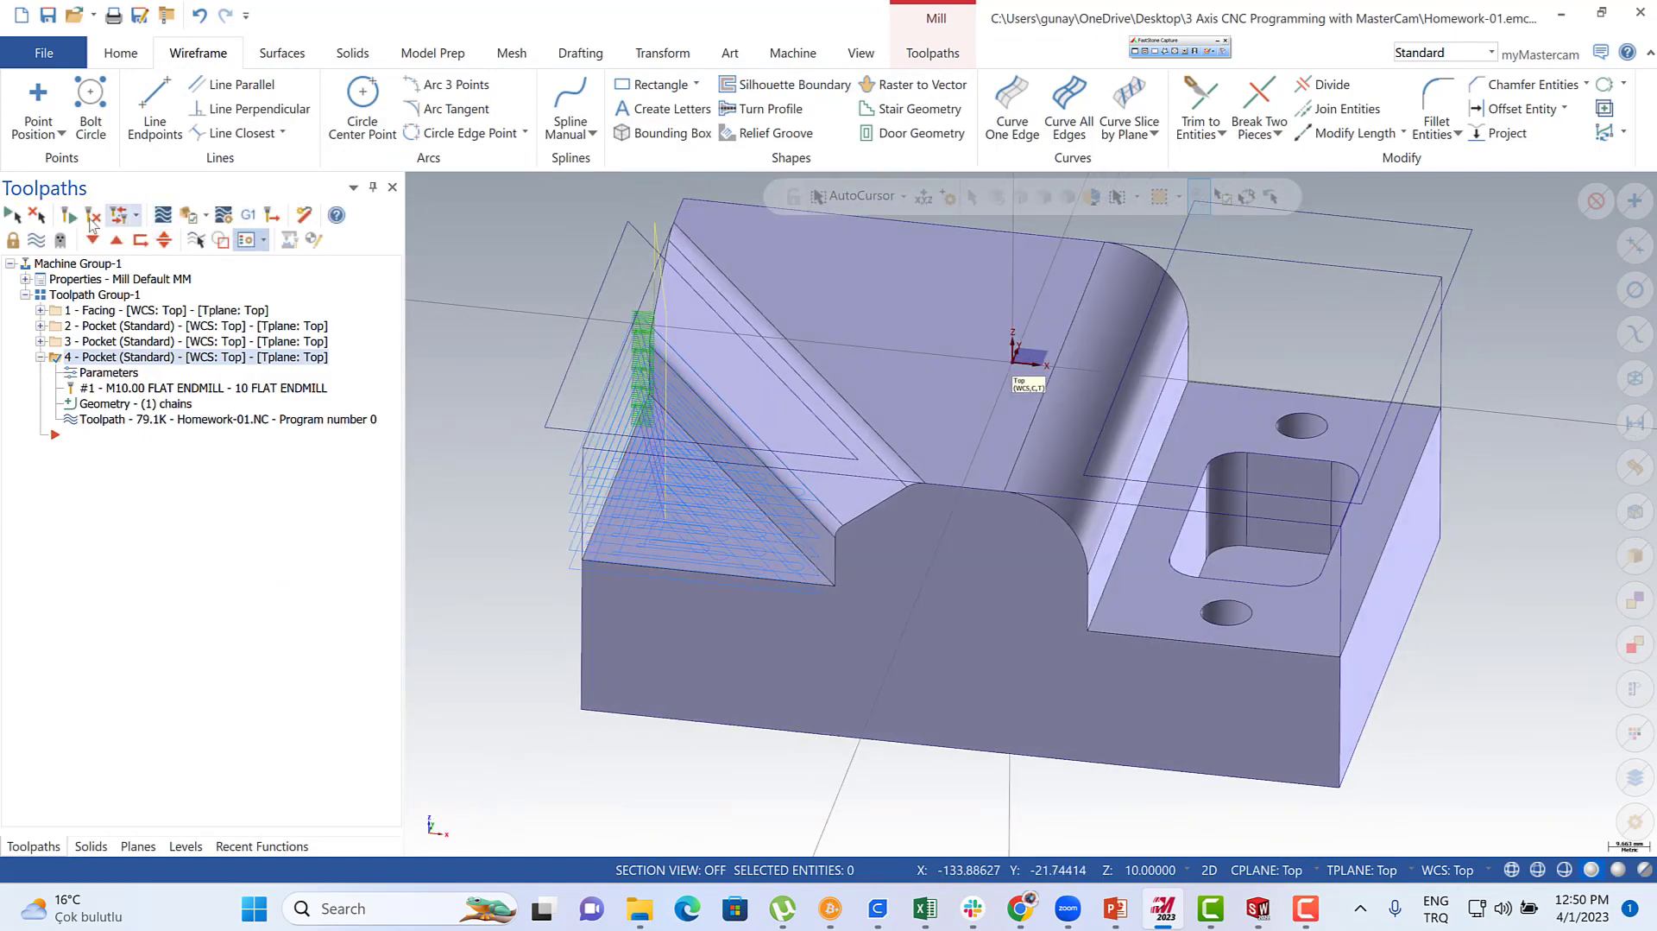
click(37, 242)
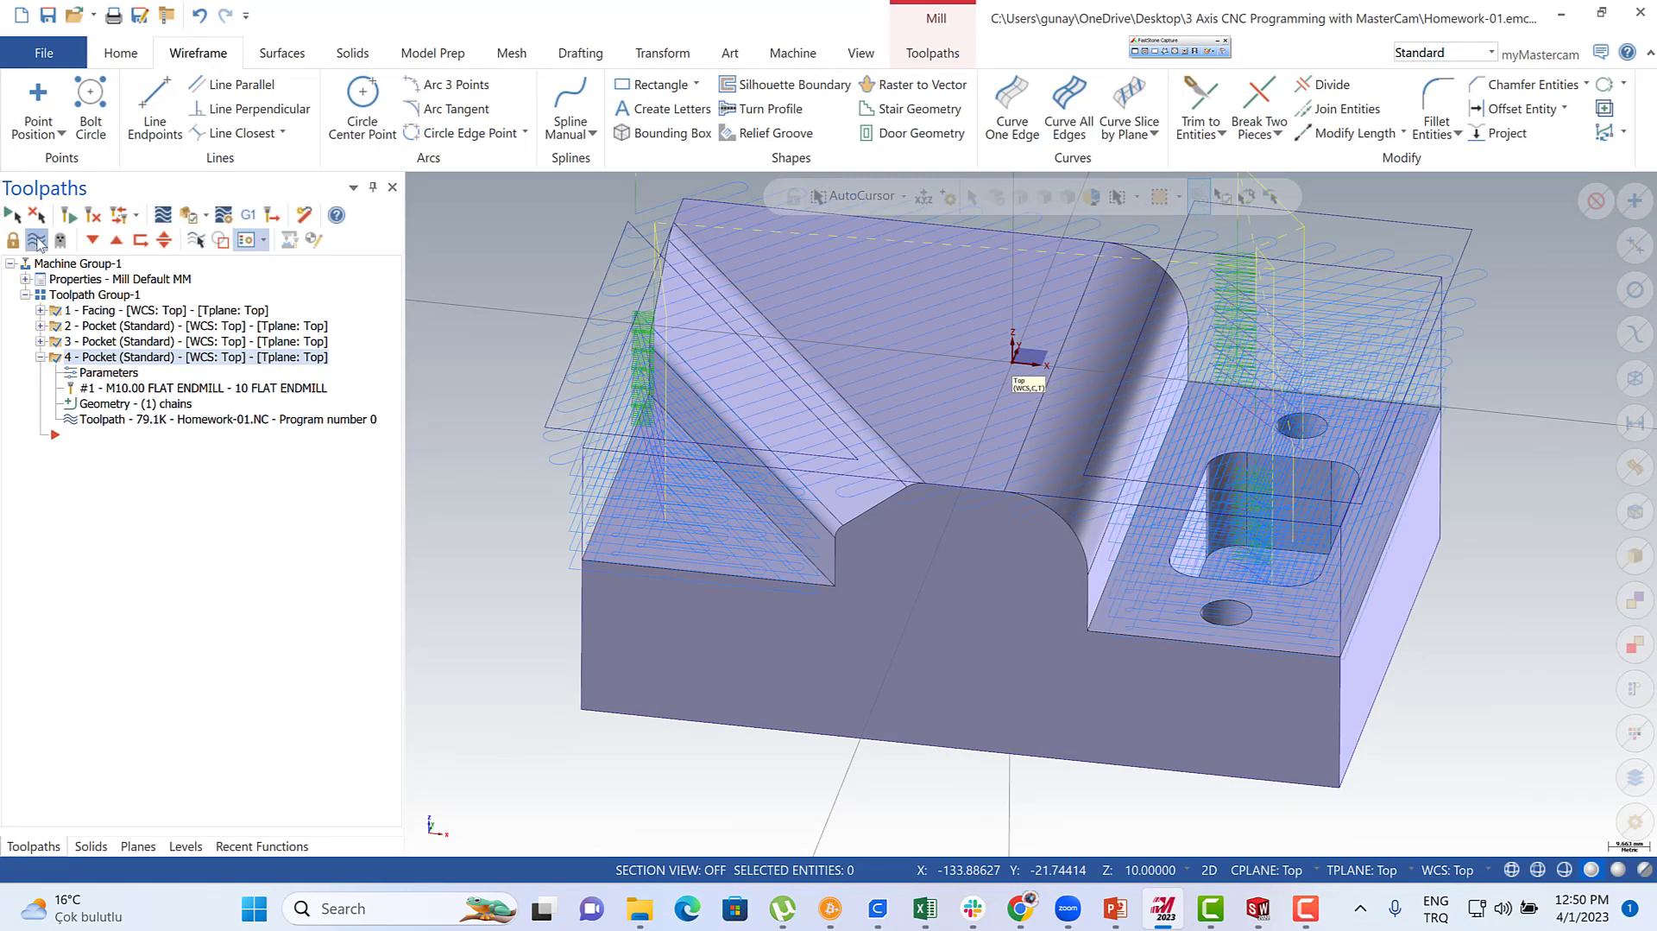
click(37, 242)
- Open the machine group's stock setup and select the solid part for a rectangular bounding box, 180.0 by 120.0
scroll(734, 475, down, 4)
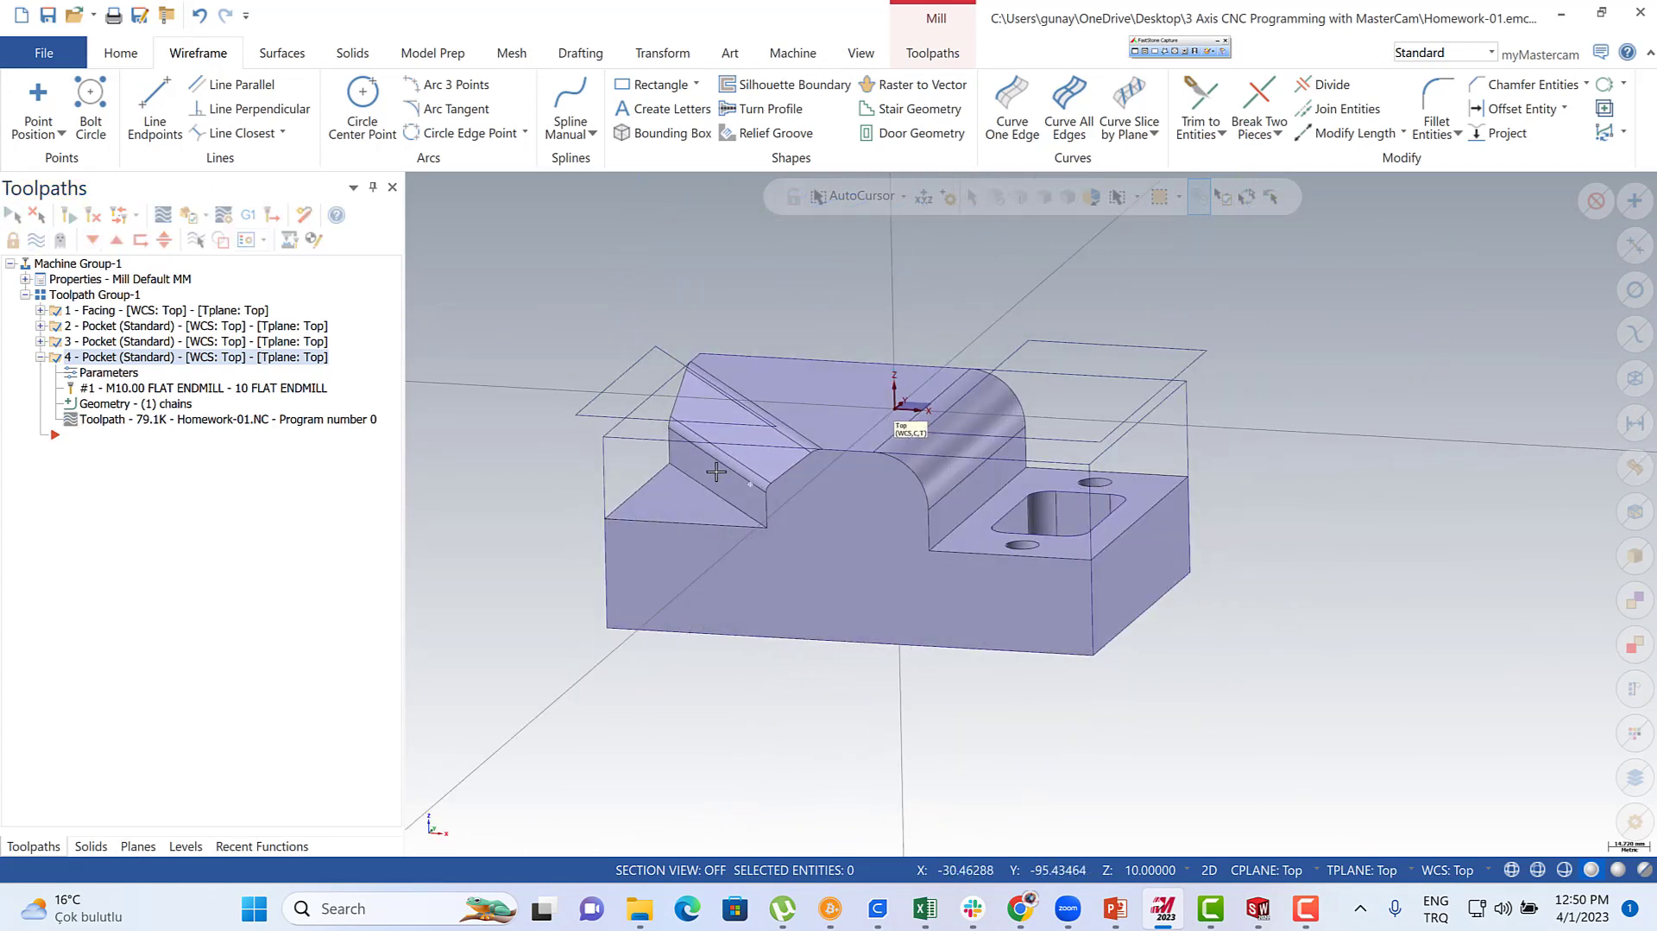
middle_drag(716, 470, 673, 445)
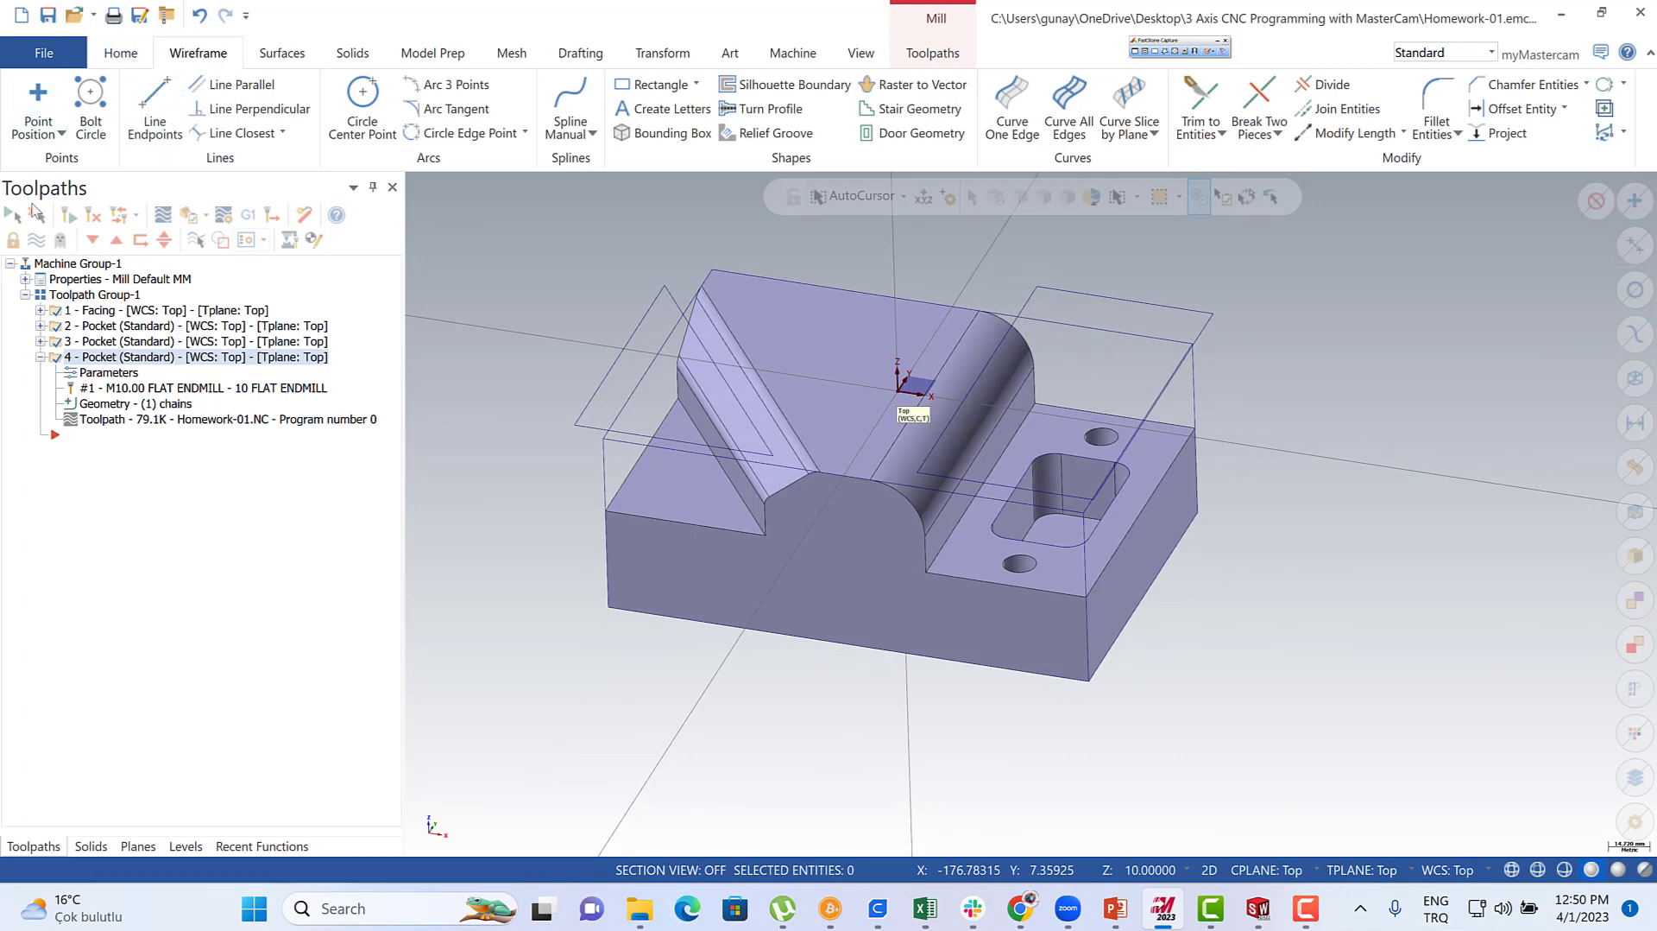
click(25, 278)
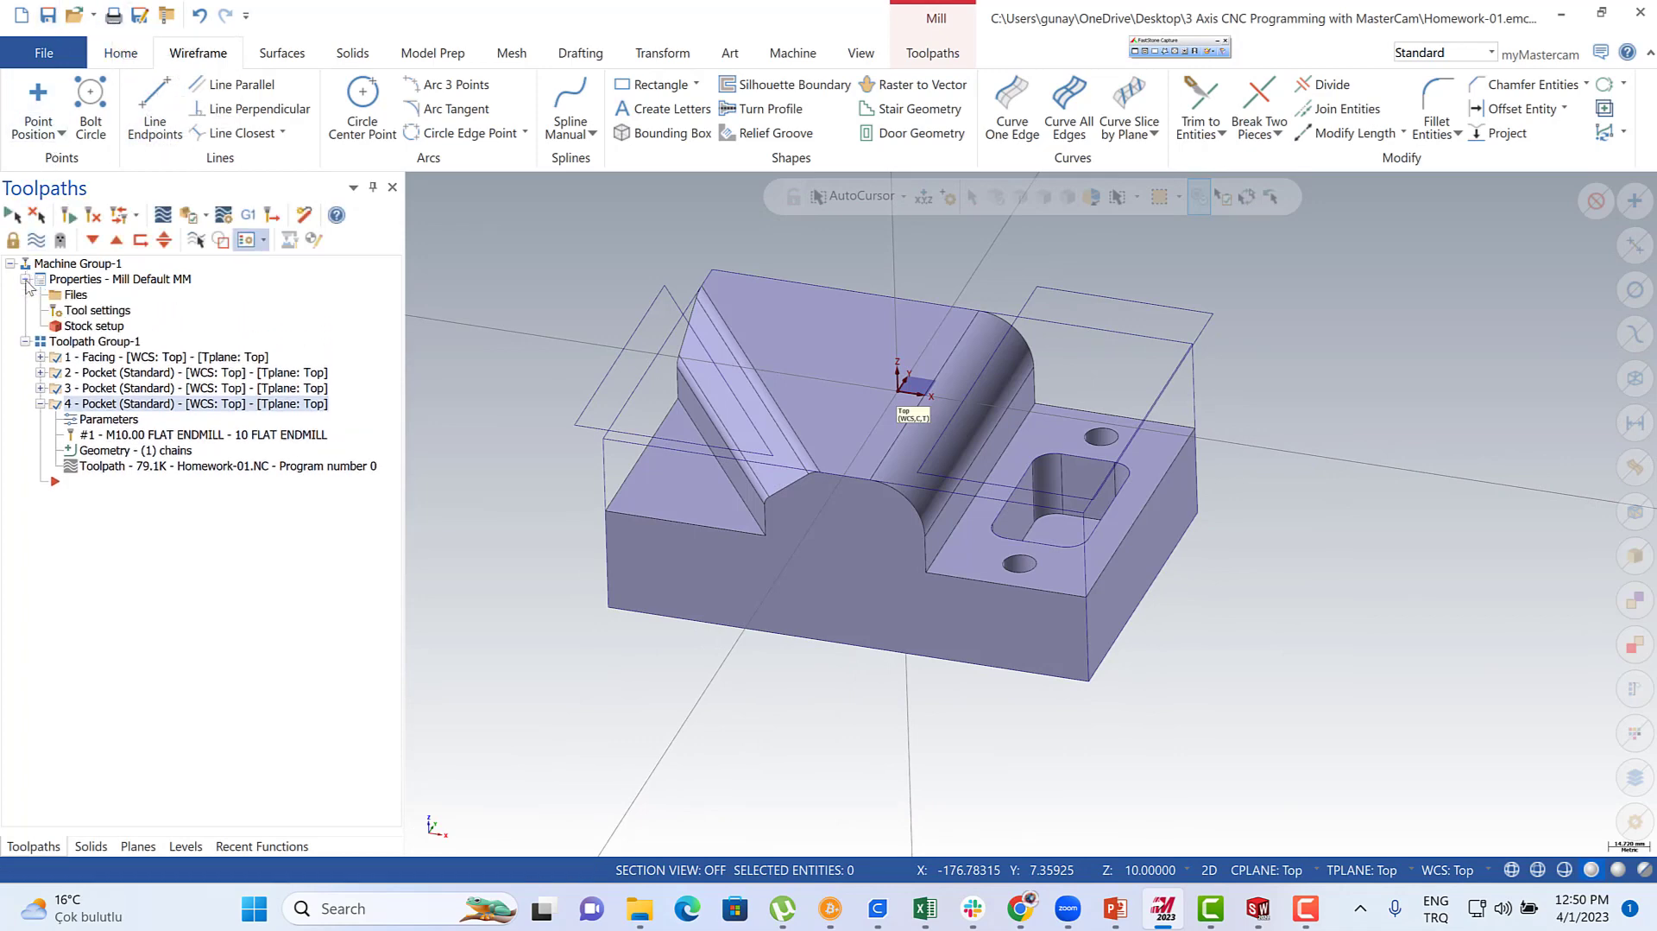
click(80, 331)
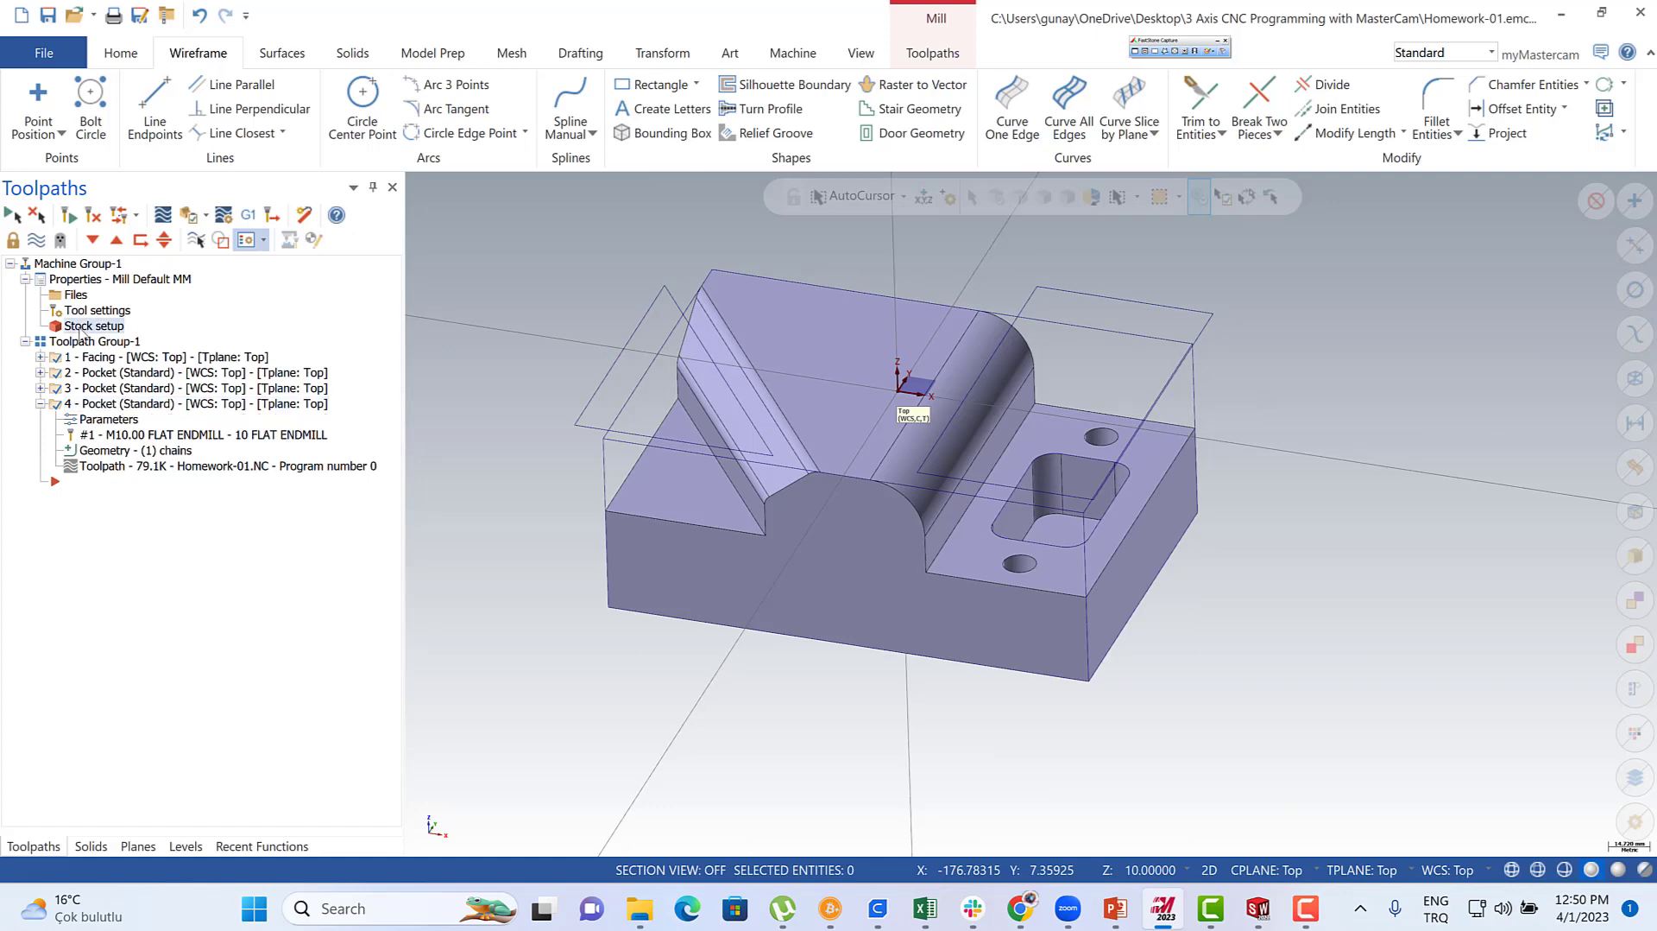
double_click(80, 331)
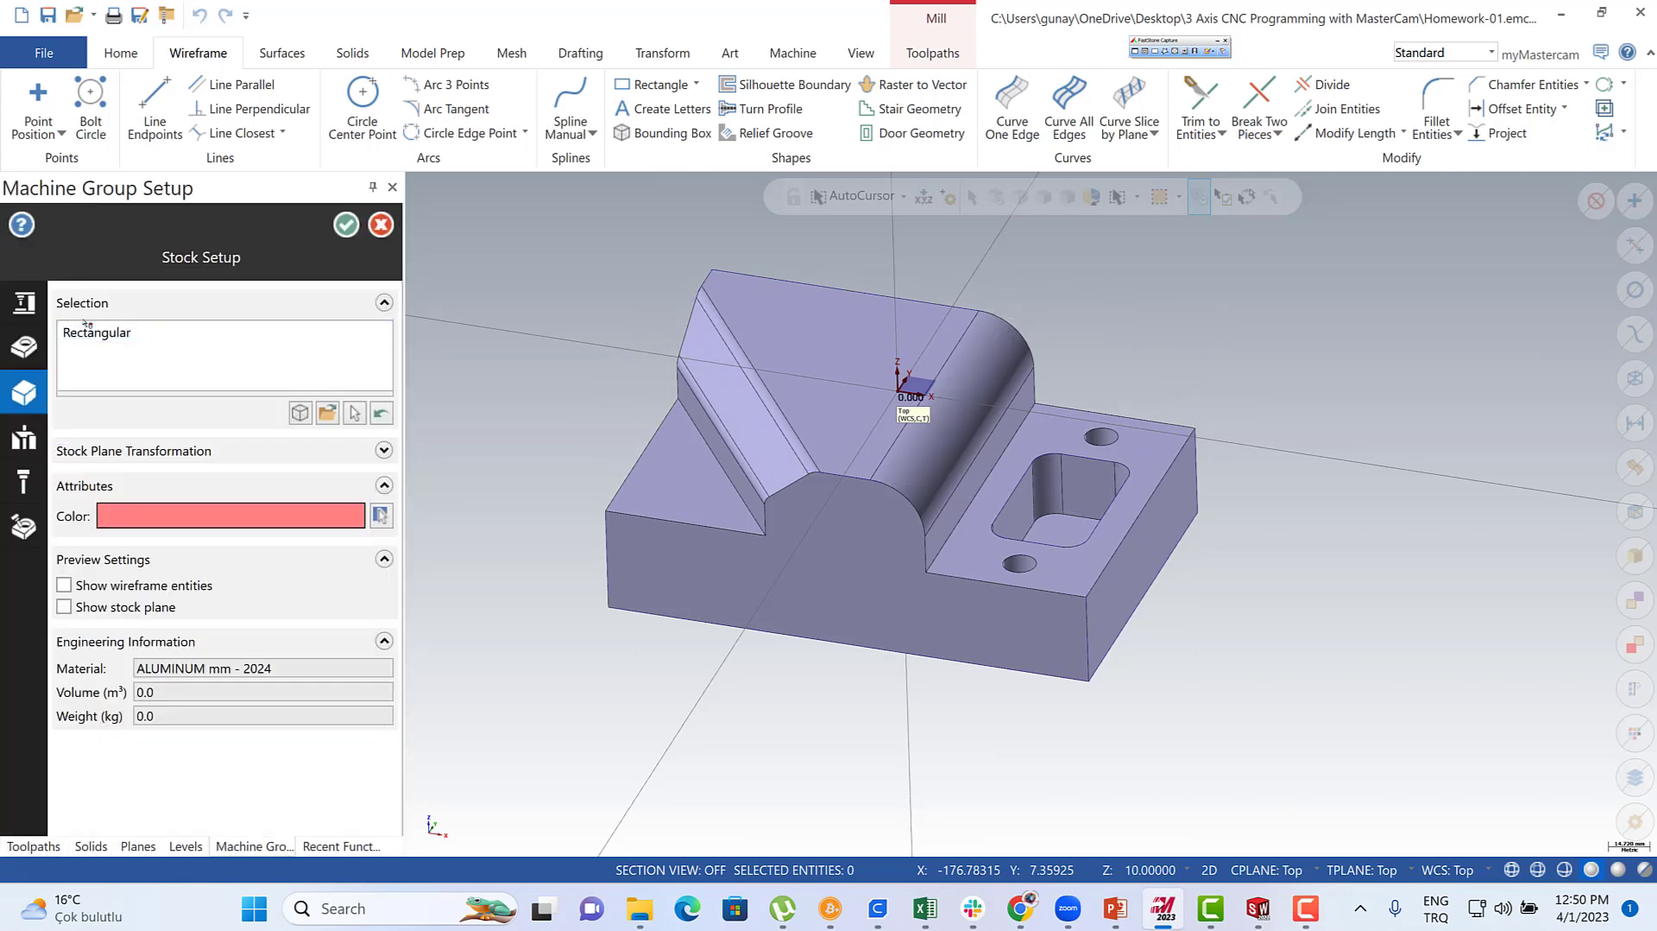
mouse_move(104, 368)
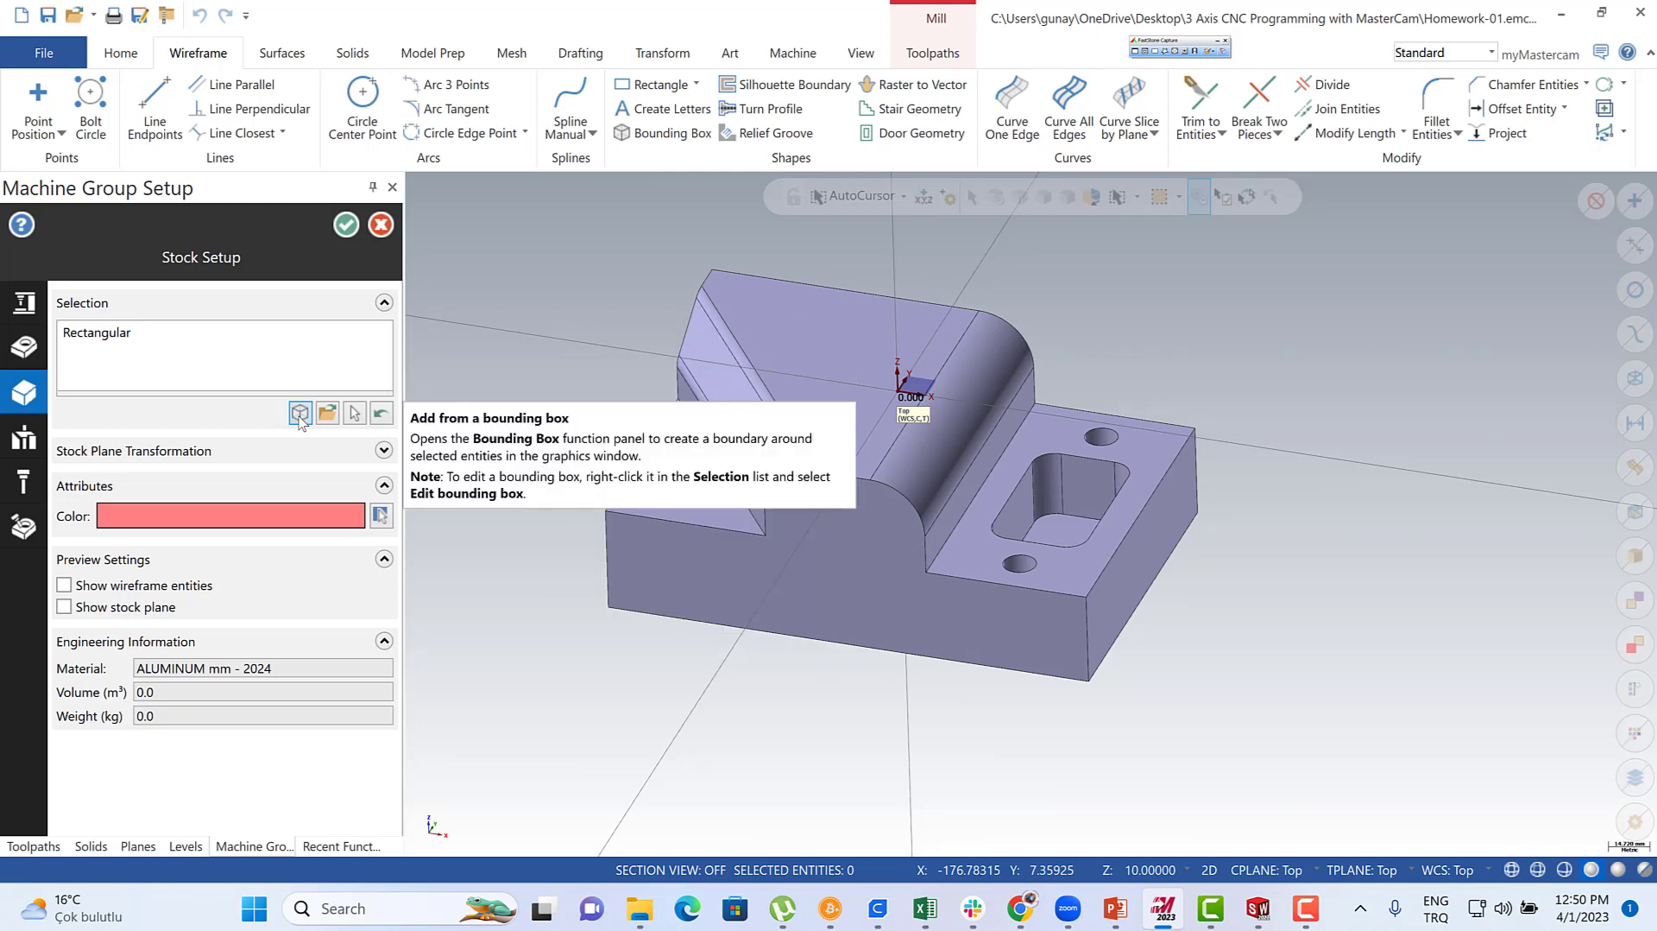
click(121, 335)
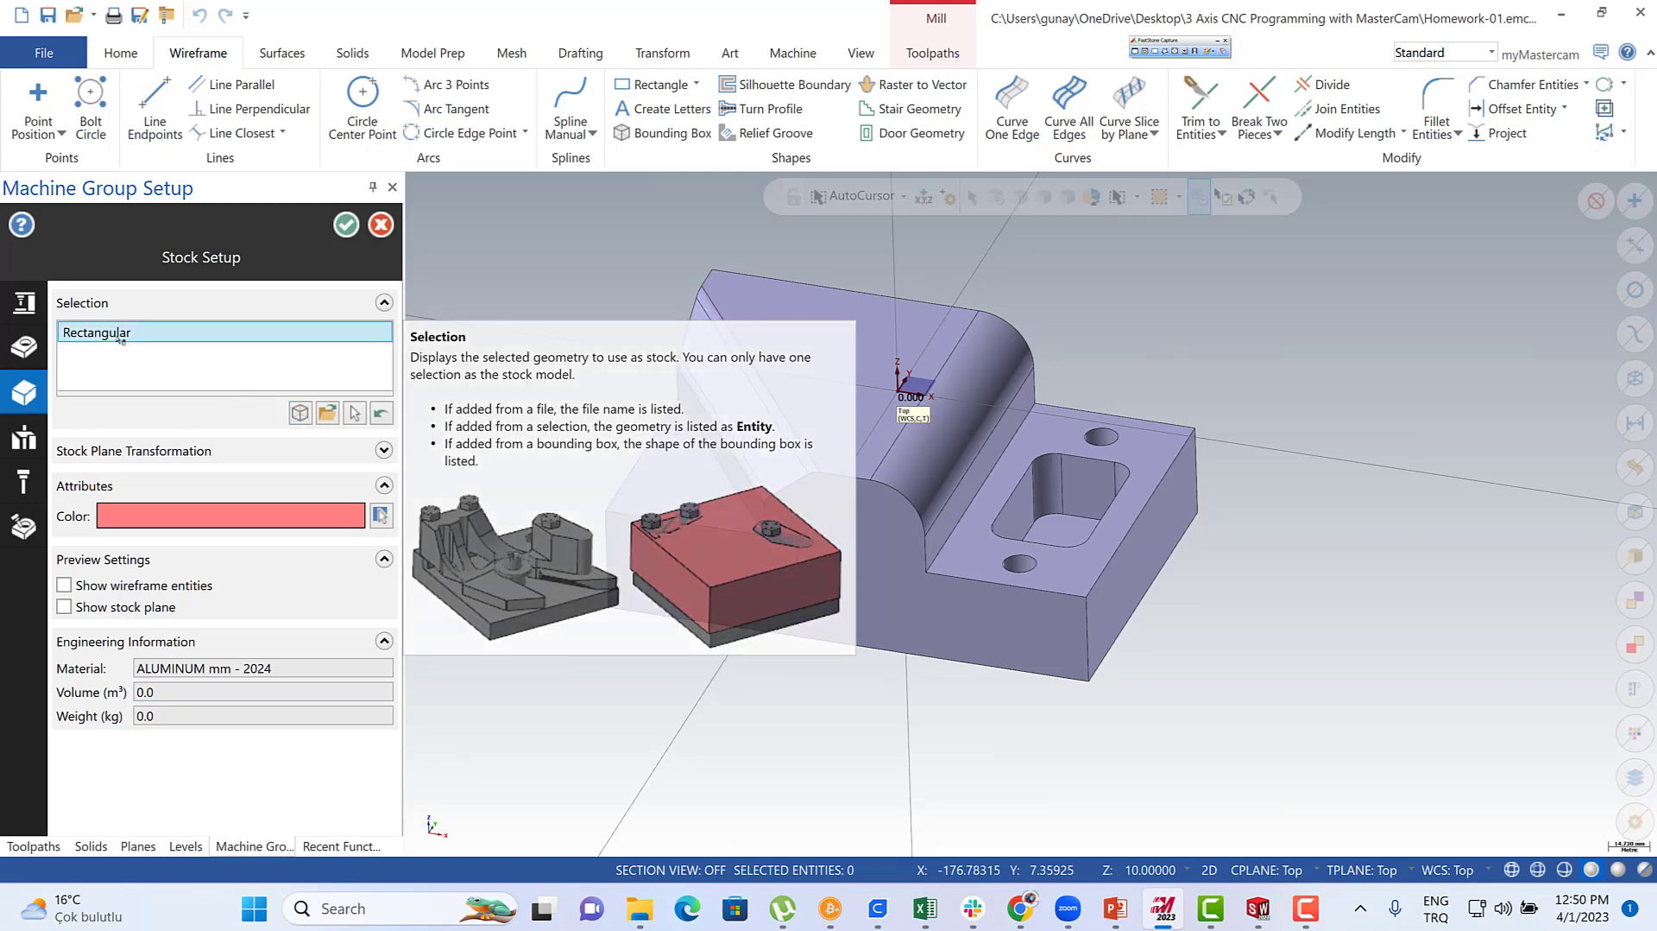
click(299, 412)
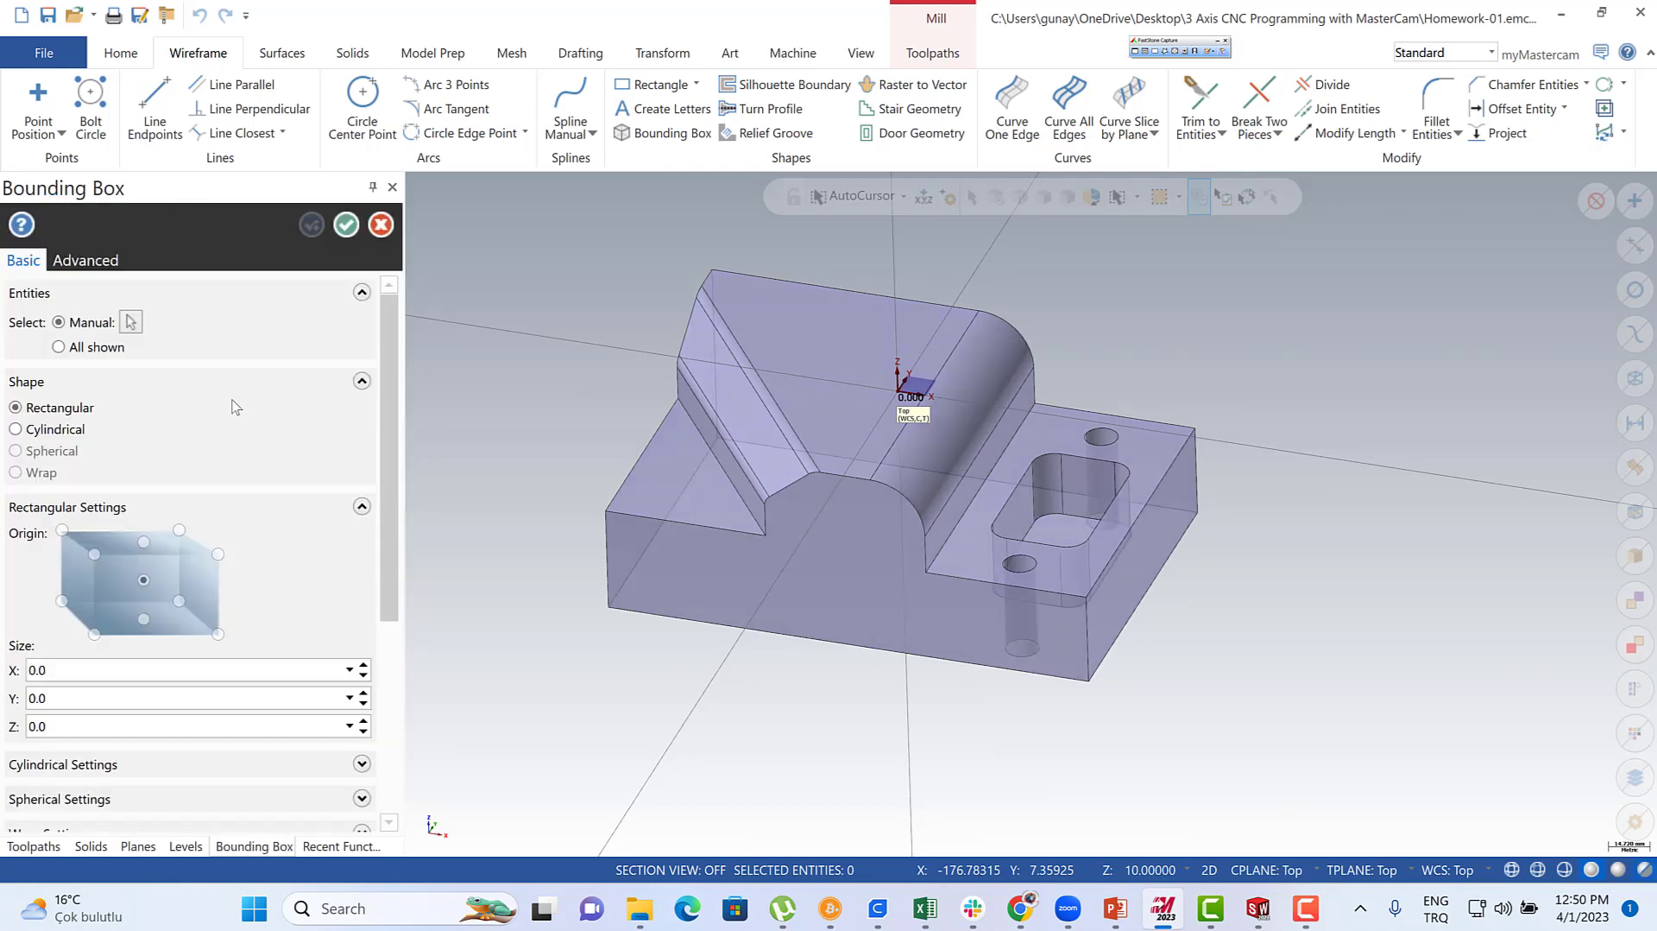
mouse_move(387, 448)
mouse_down()
mouse_move(387, 599)
mouse_move(397, 429)
mouse_up()
click(130, 323)
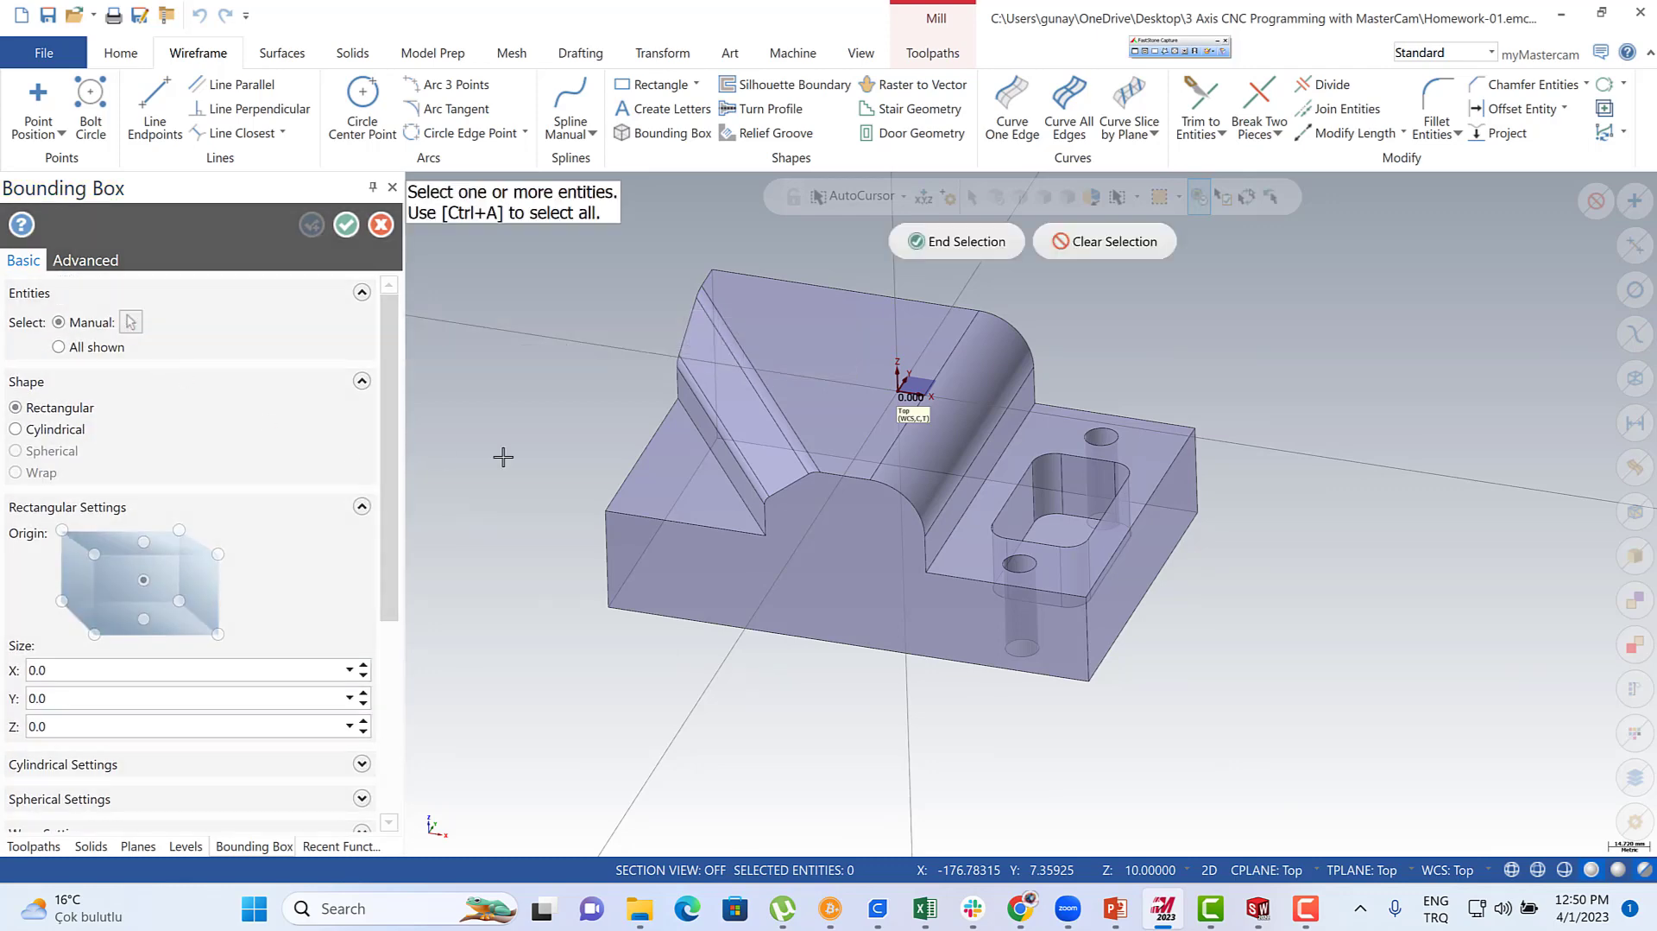
click(765, 394)
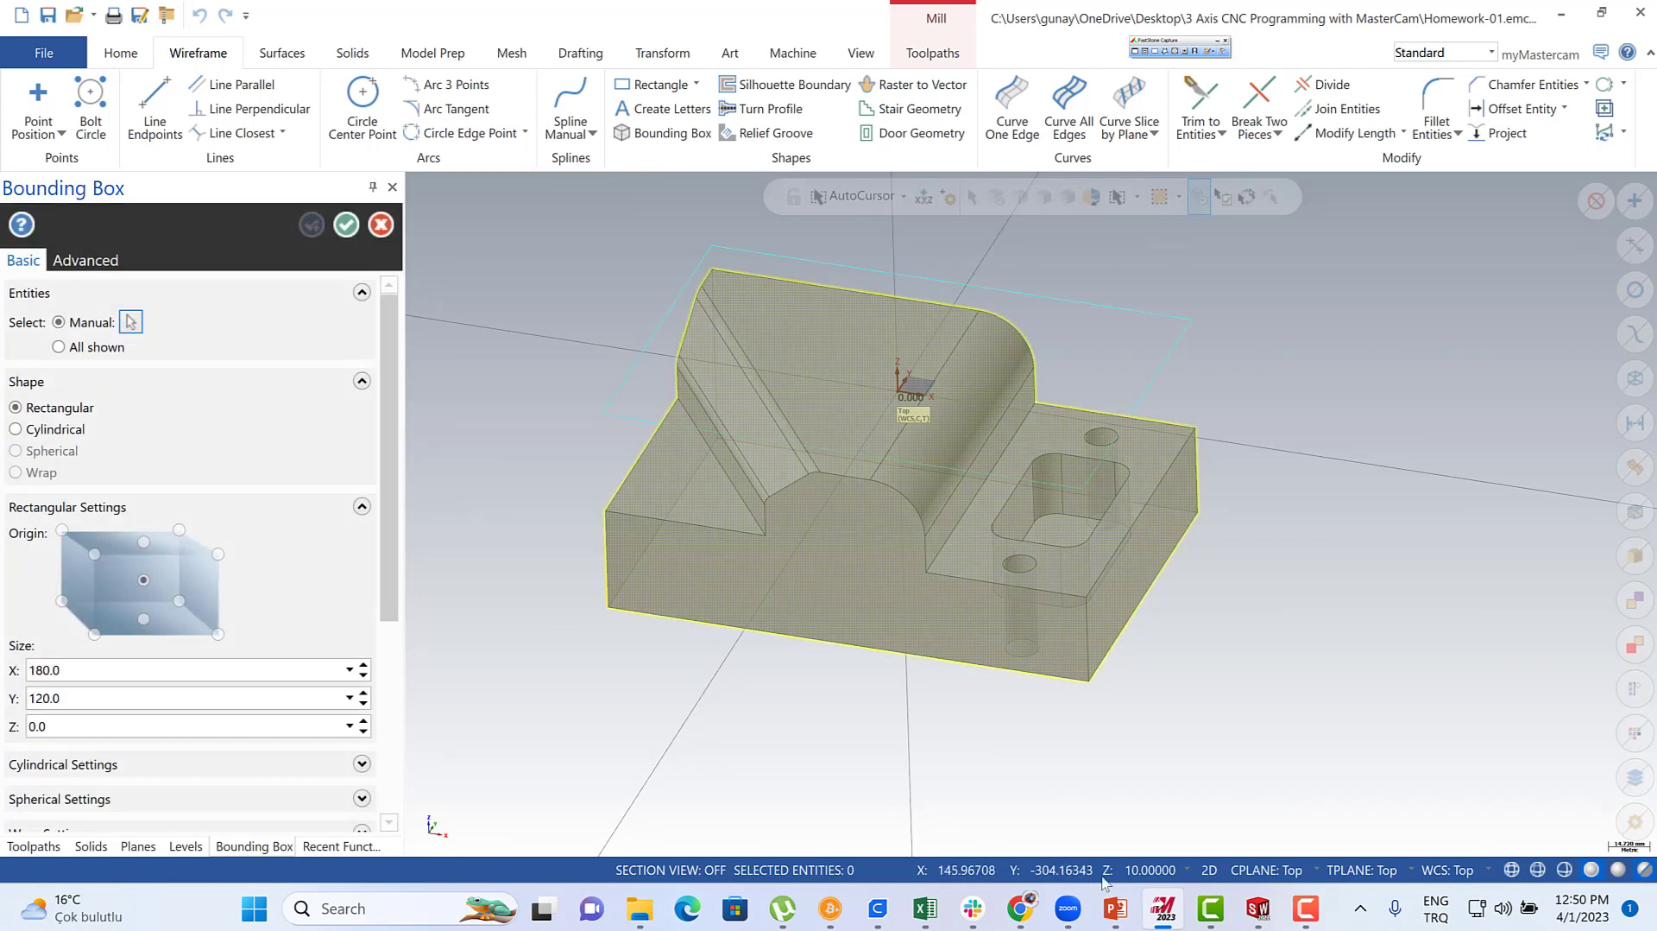
- Switch to 3D construction mode to give the stock box its 70.0 height, and accept the bounding box and stock setup
click(1211, 870)
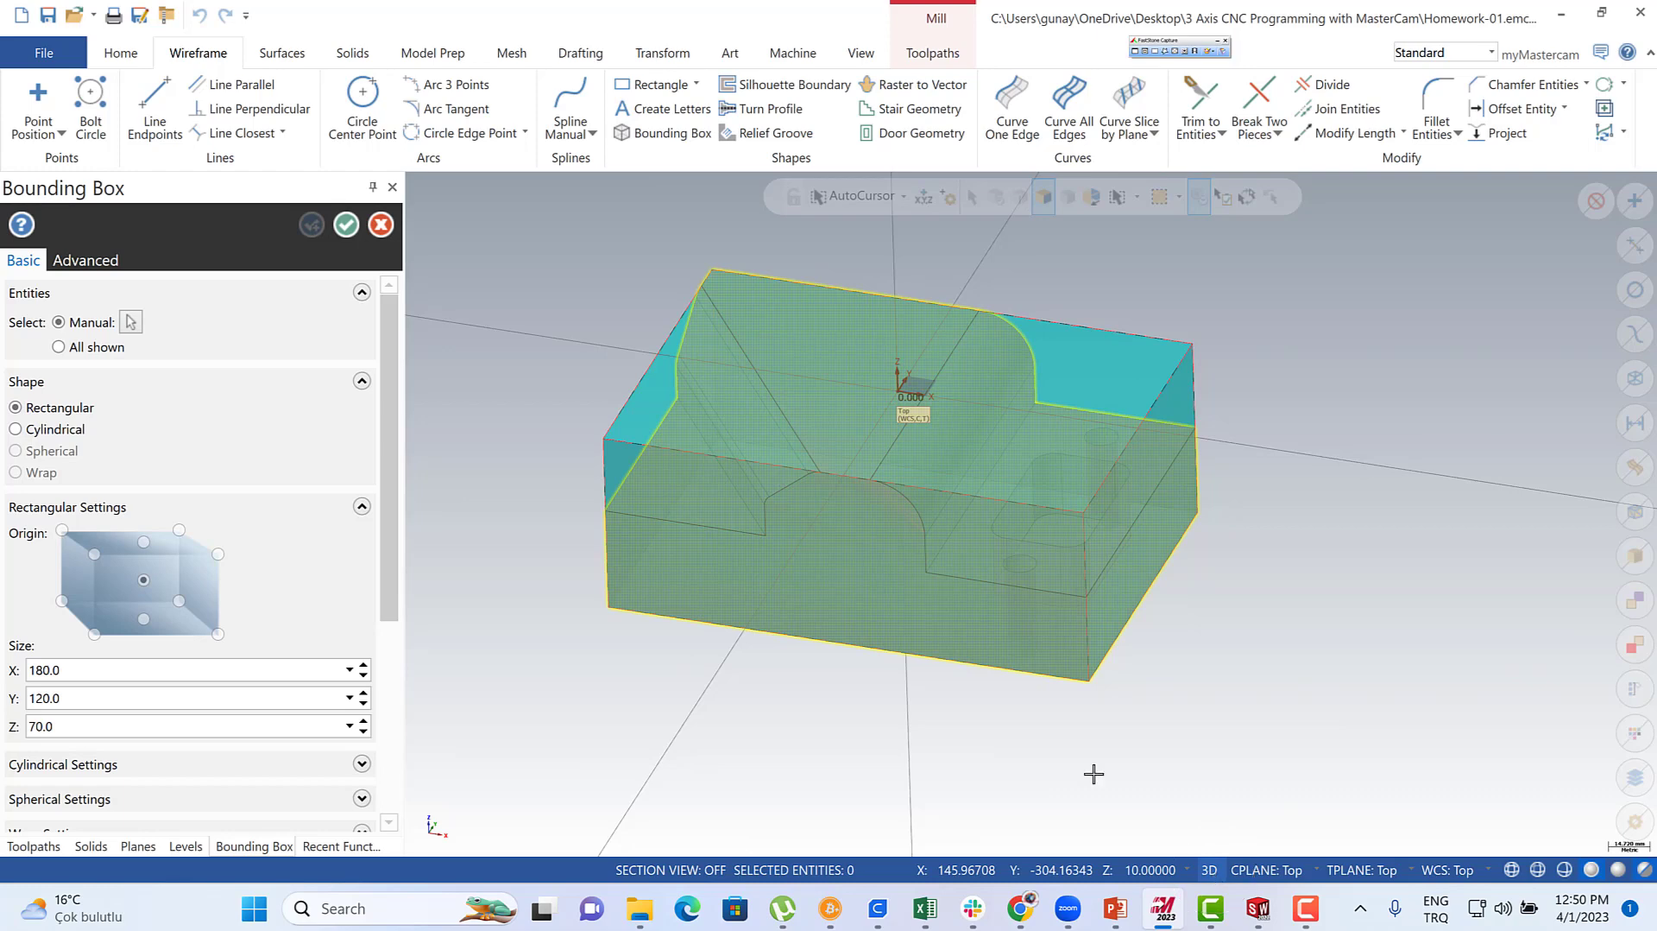
click(347, 225)
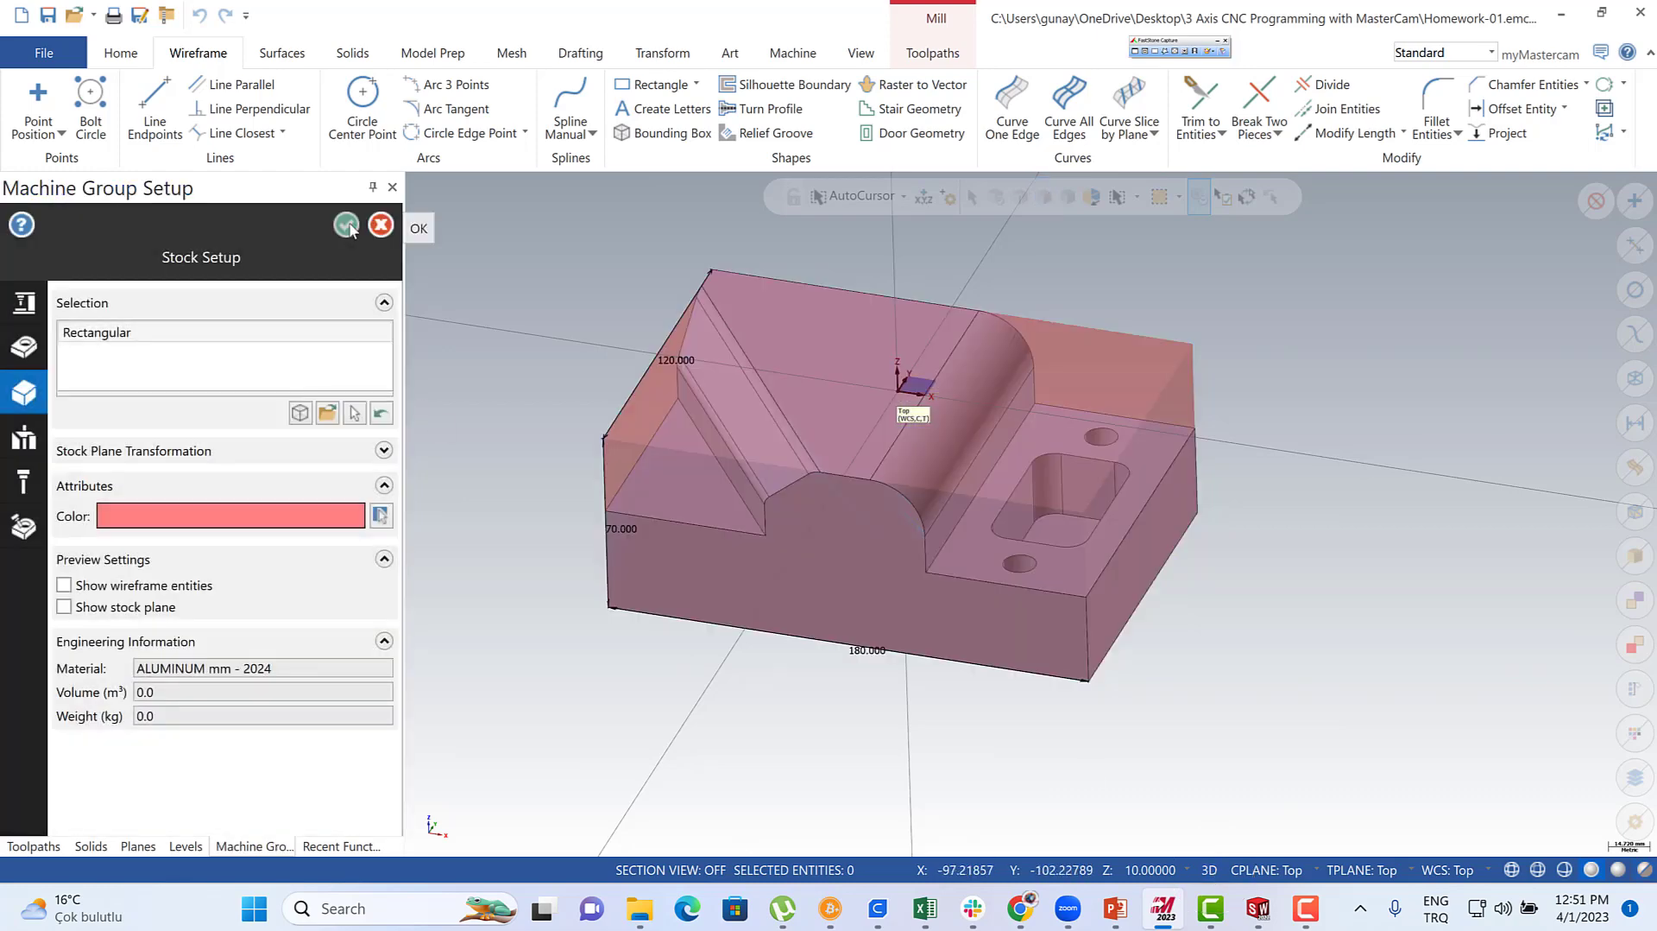
click(348, 225)
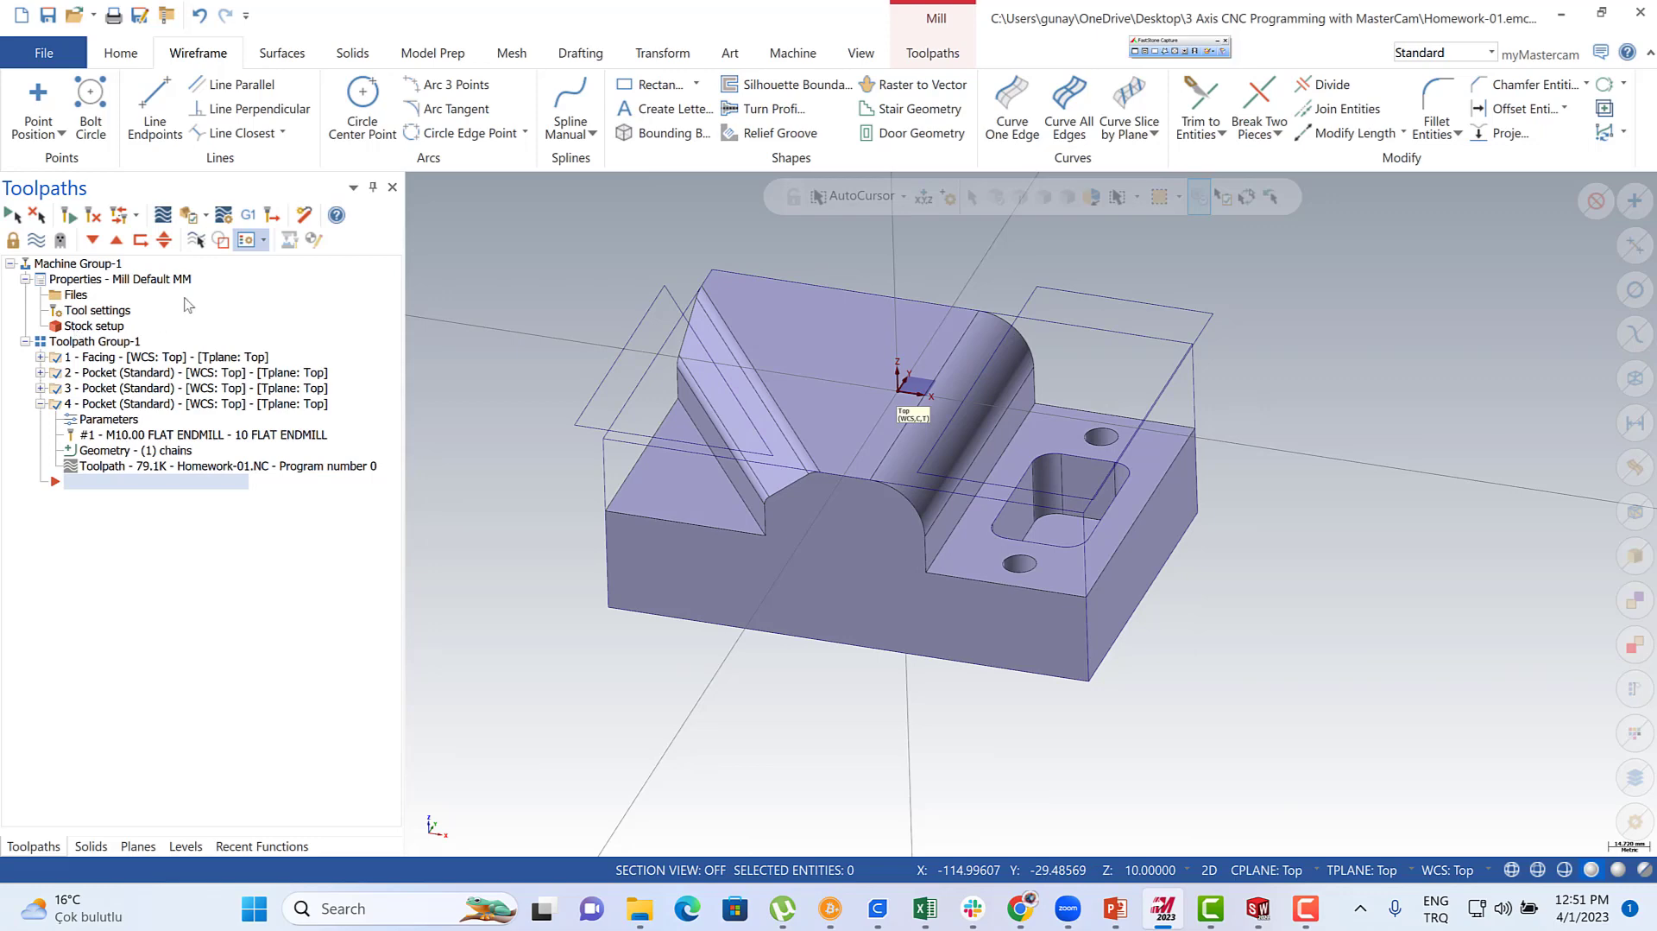
- Run the Verify simulation of all four operations on the rectangular stock through to the end, and close the simulator
click(189, 216)
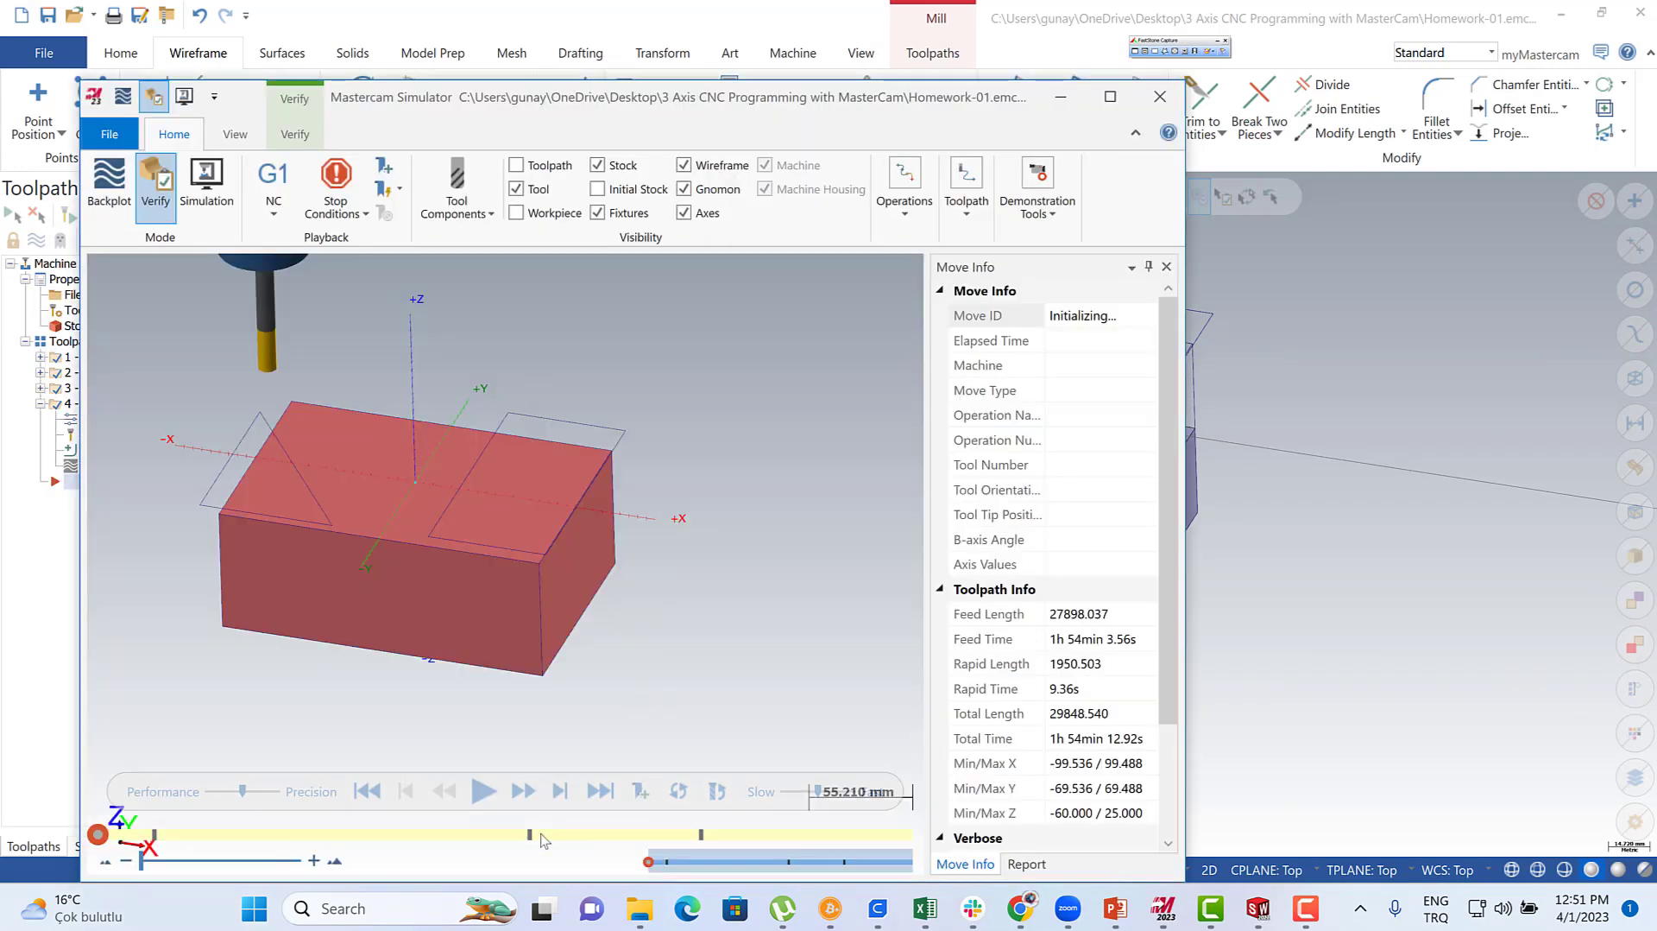
click(482, 791)
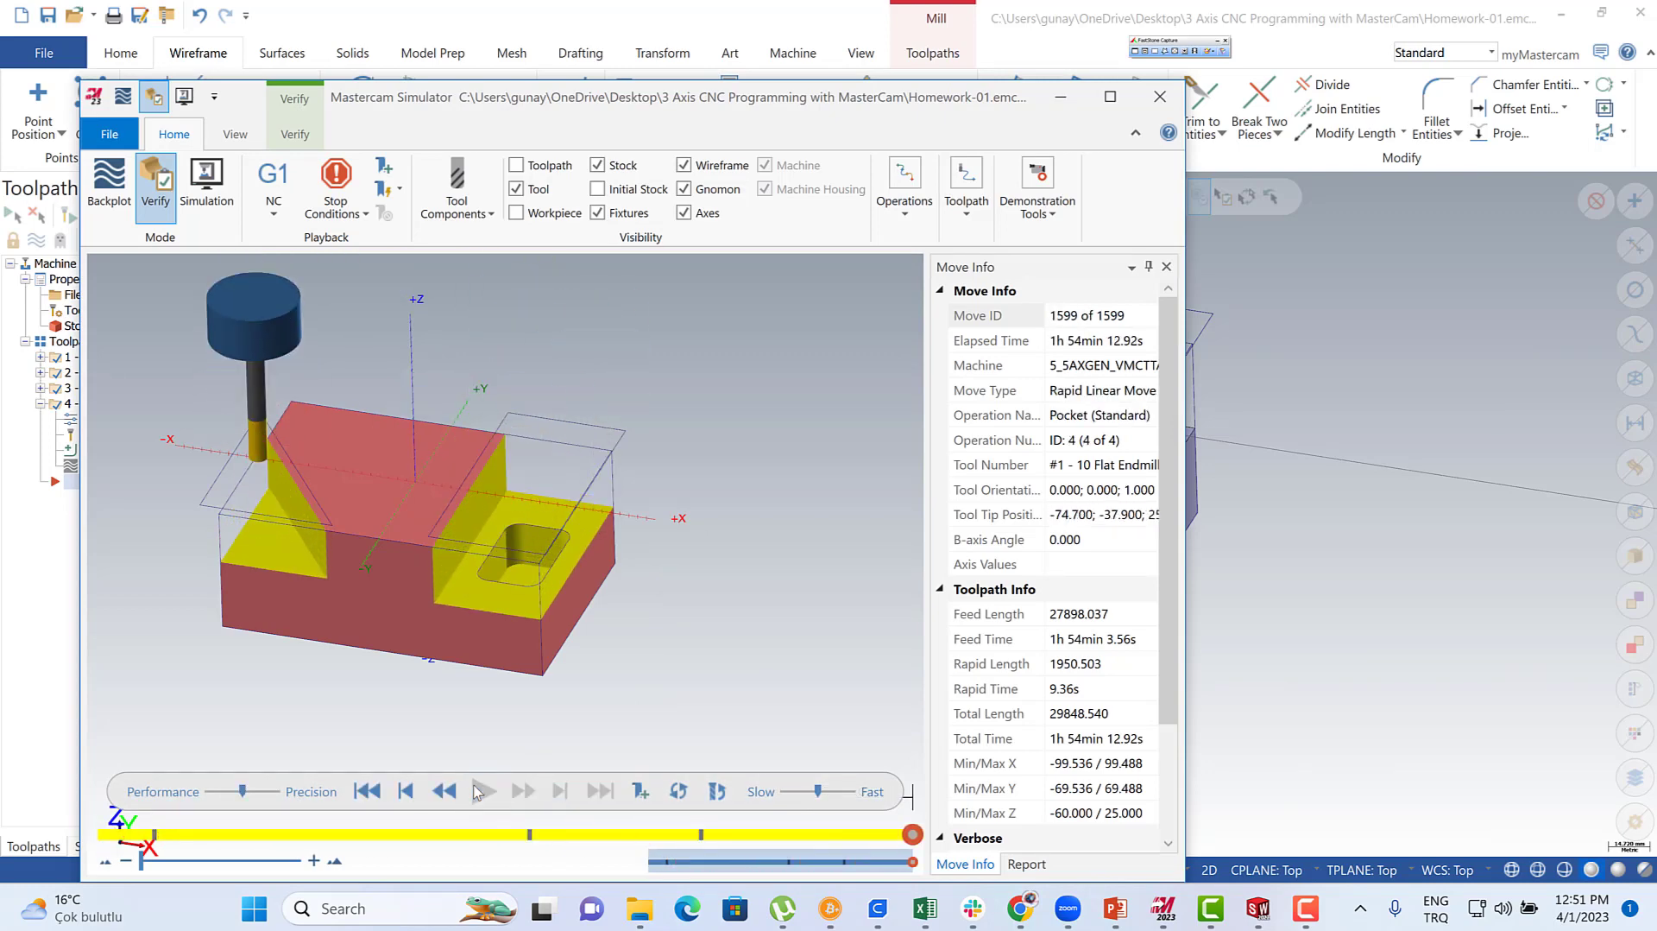
click(1157, 99)
scroll(957, 376, up, 1)
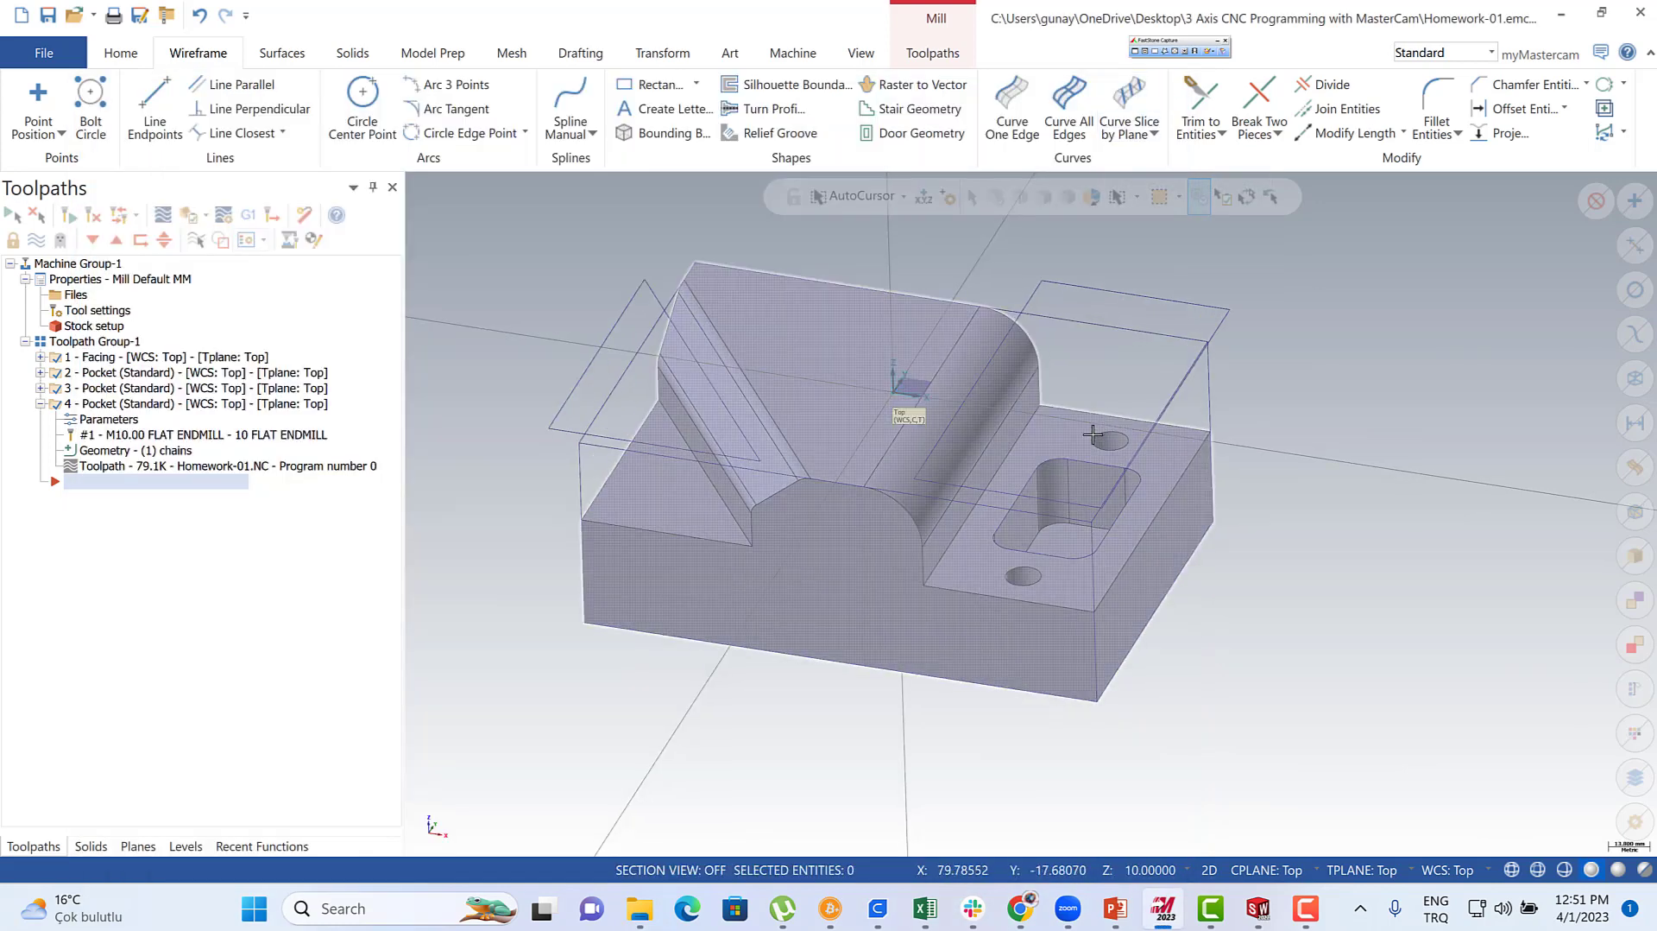
mouse_move(1102, 428)
middle_down()
mouse_move(1075, 476)
mouse_move(1109, 630)
middle_up()
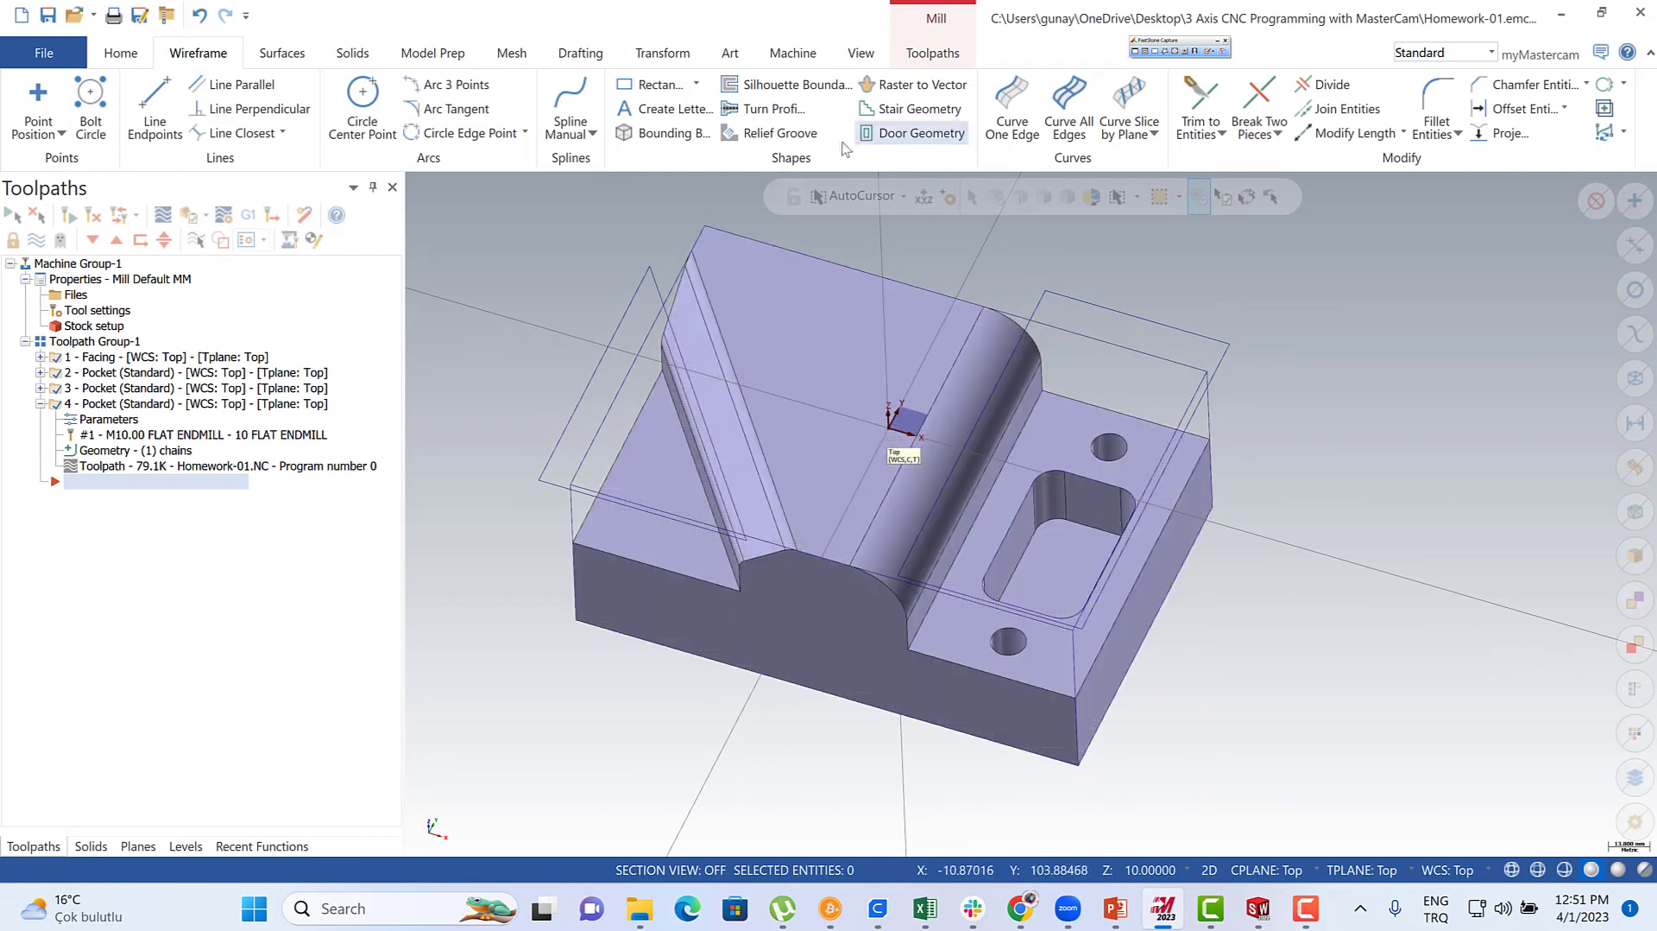
click(1209, 868)
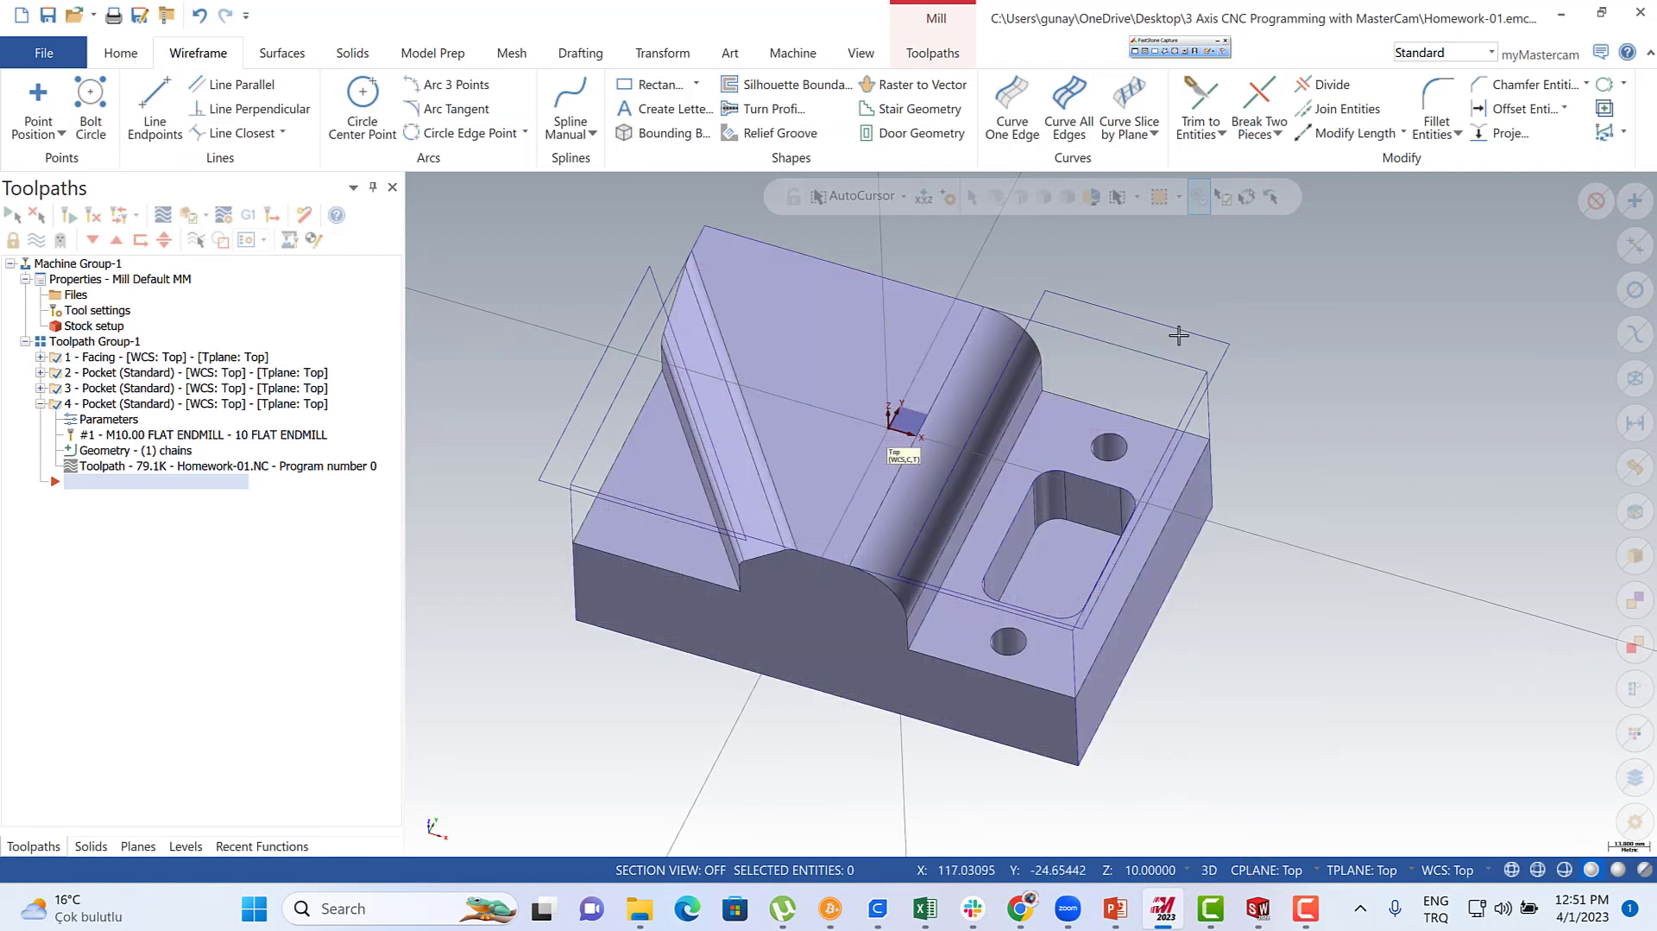
- Create curves on the upper circular edges of the part's two round holes with Curve One Edge
click(1011, 104)
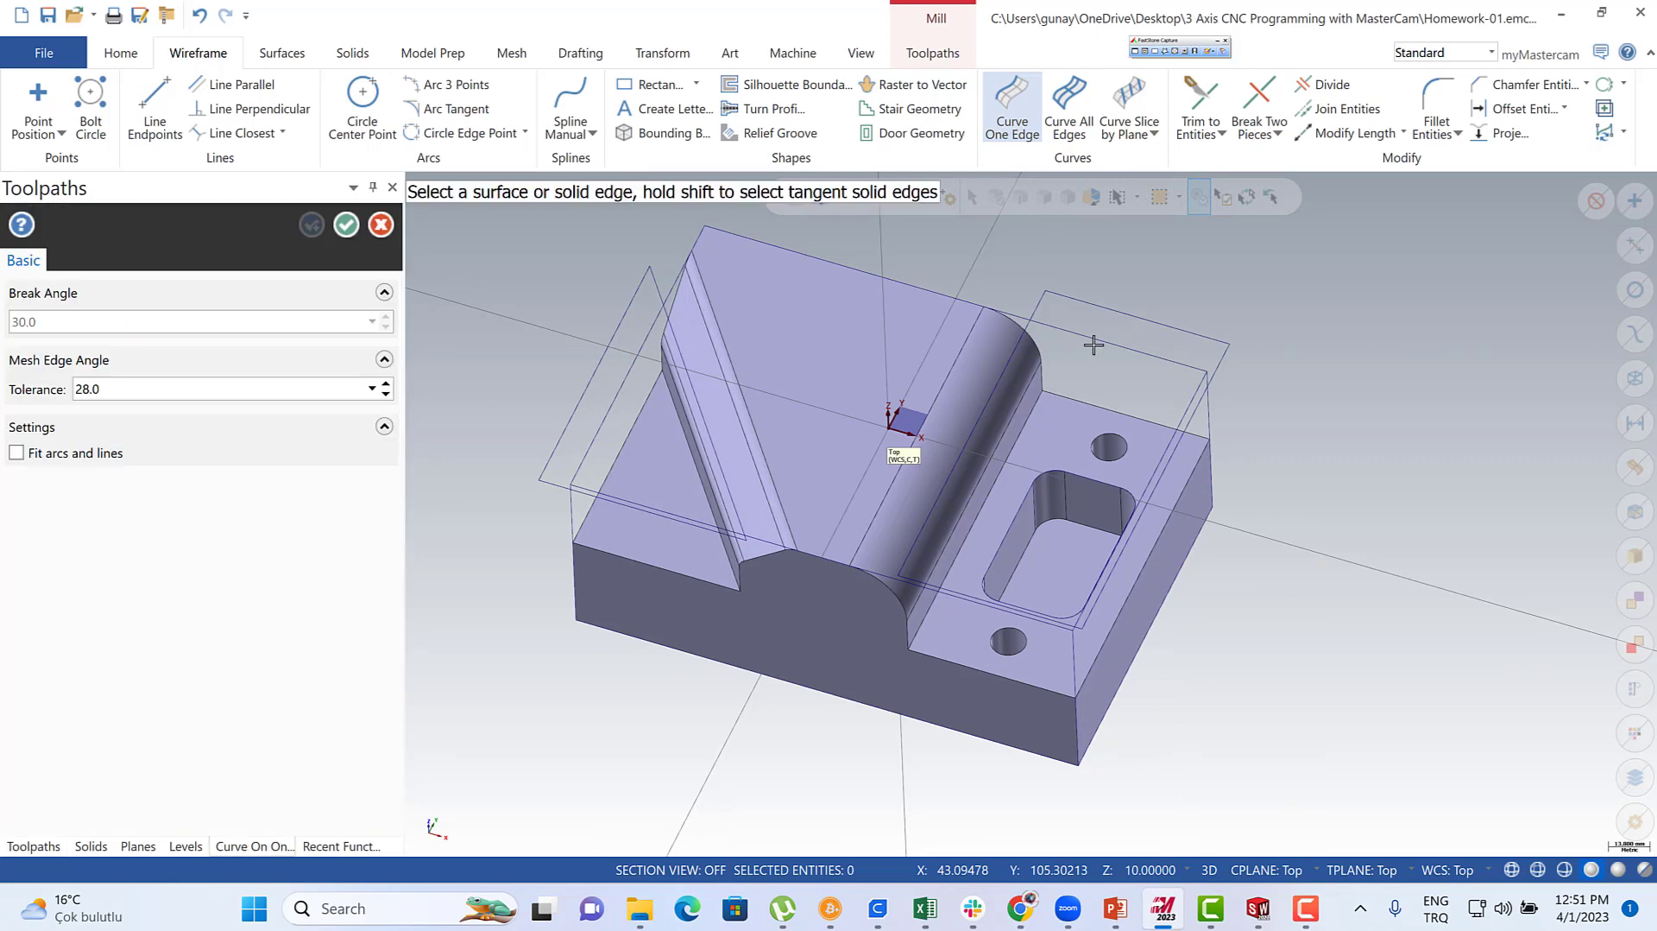
click(1104, 437)
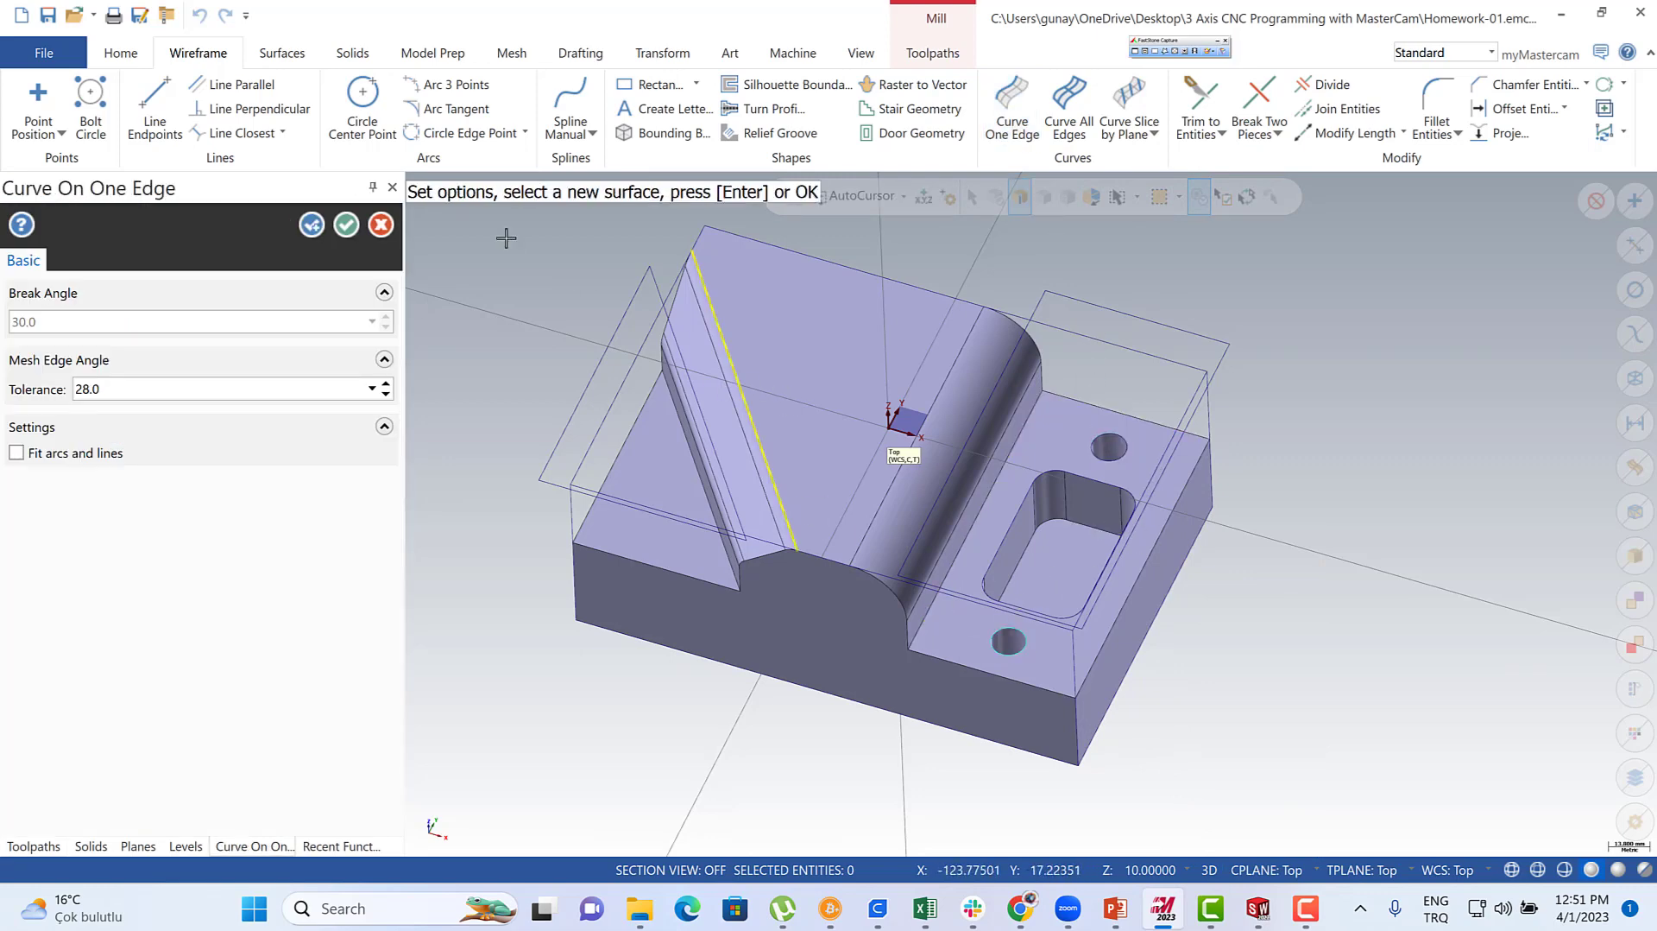
click(346, 224)
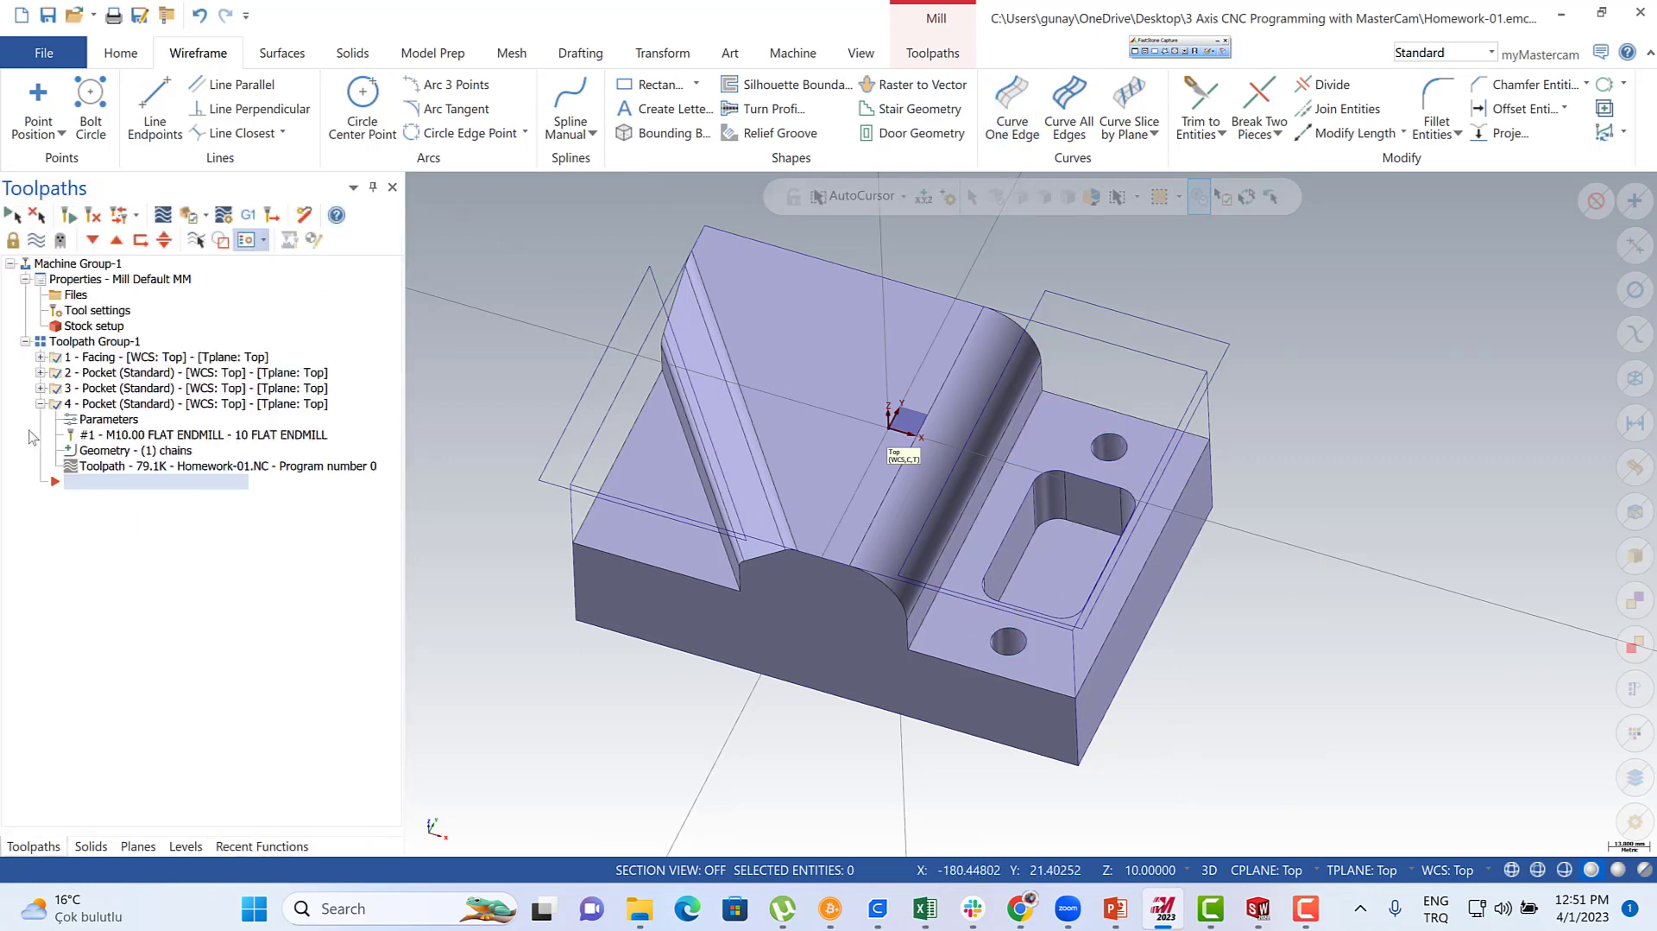
- Add a Drill toolpath after the fourth operation and select the two 12.0 diameter hole circles as its geometry
click(40, 403)
right_click(112, 429)
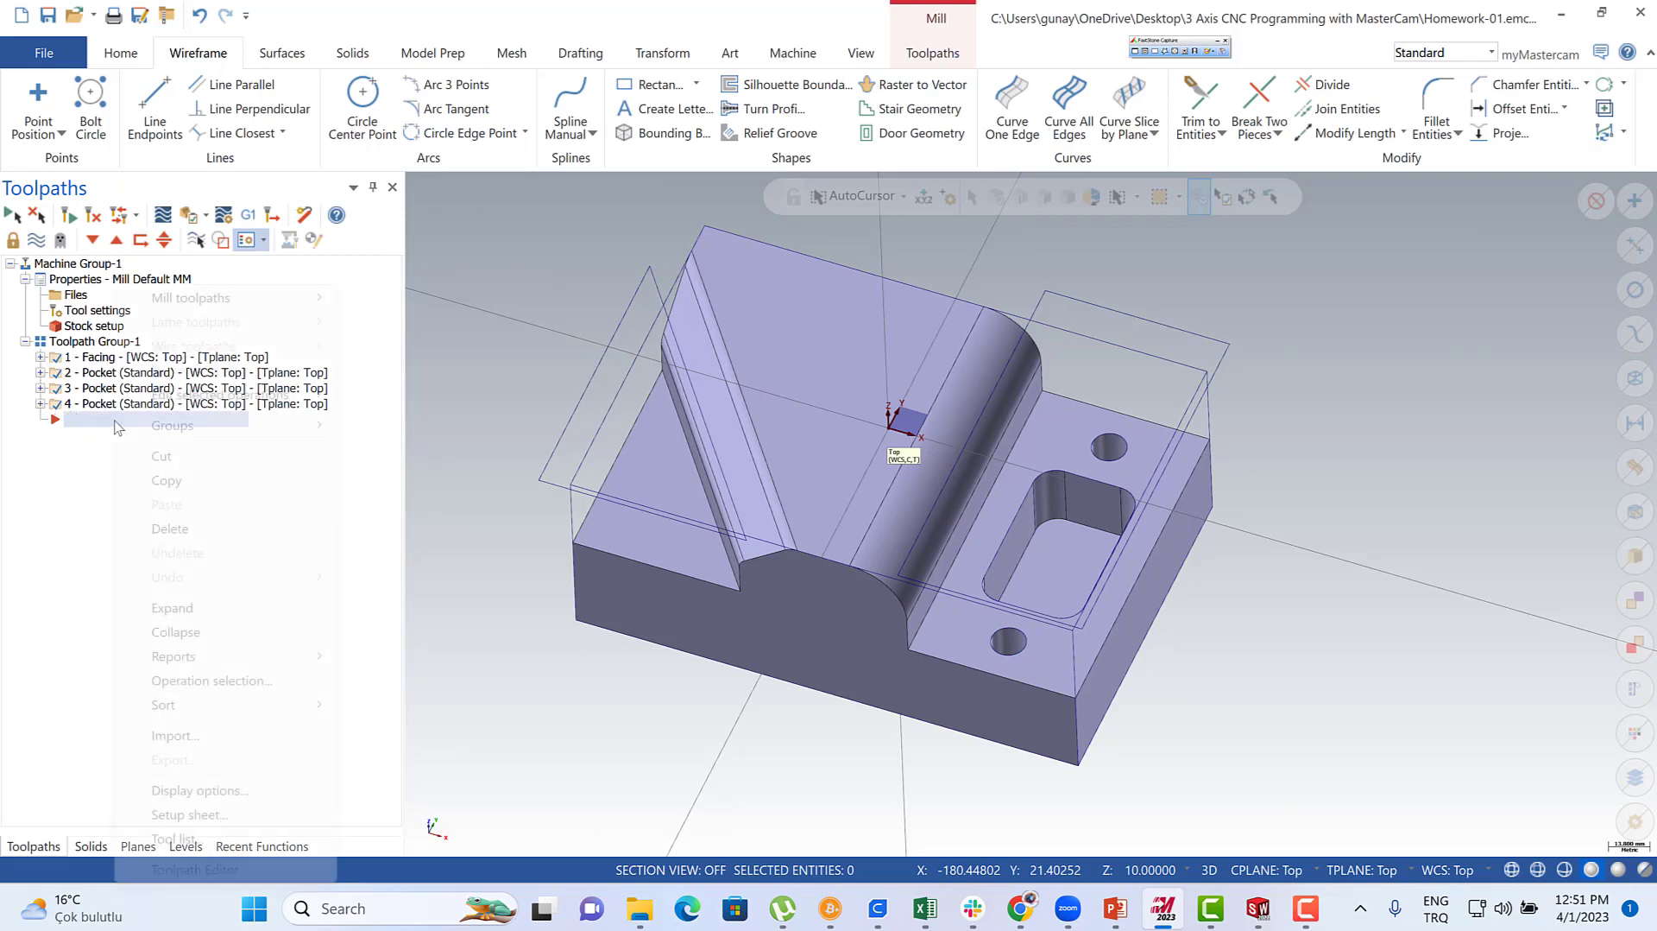
mouse_move(263, 298)
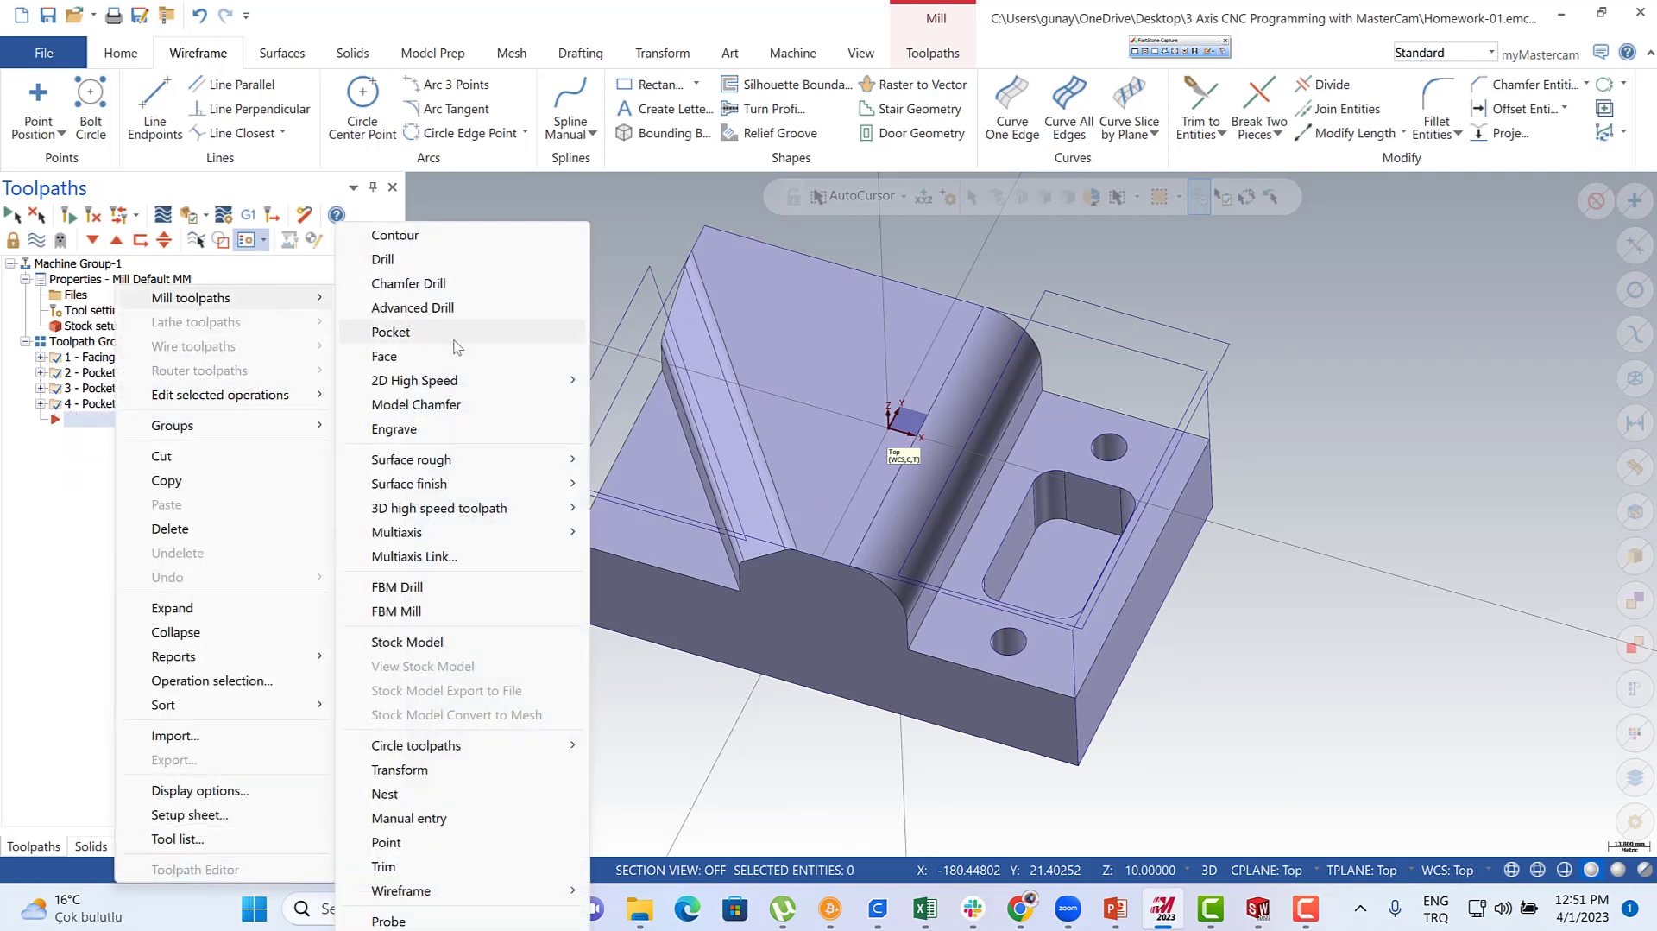
click(401, 259)
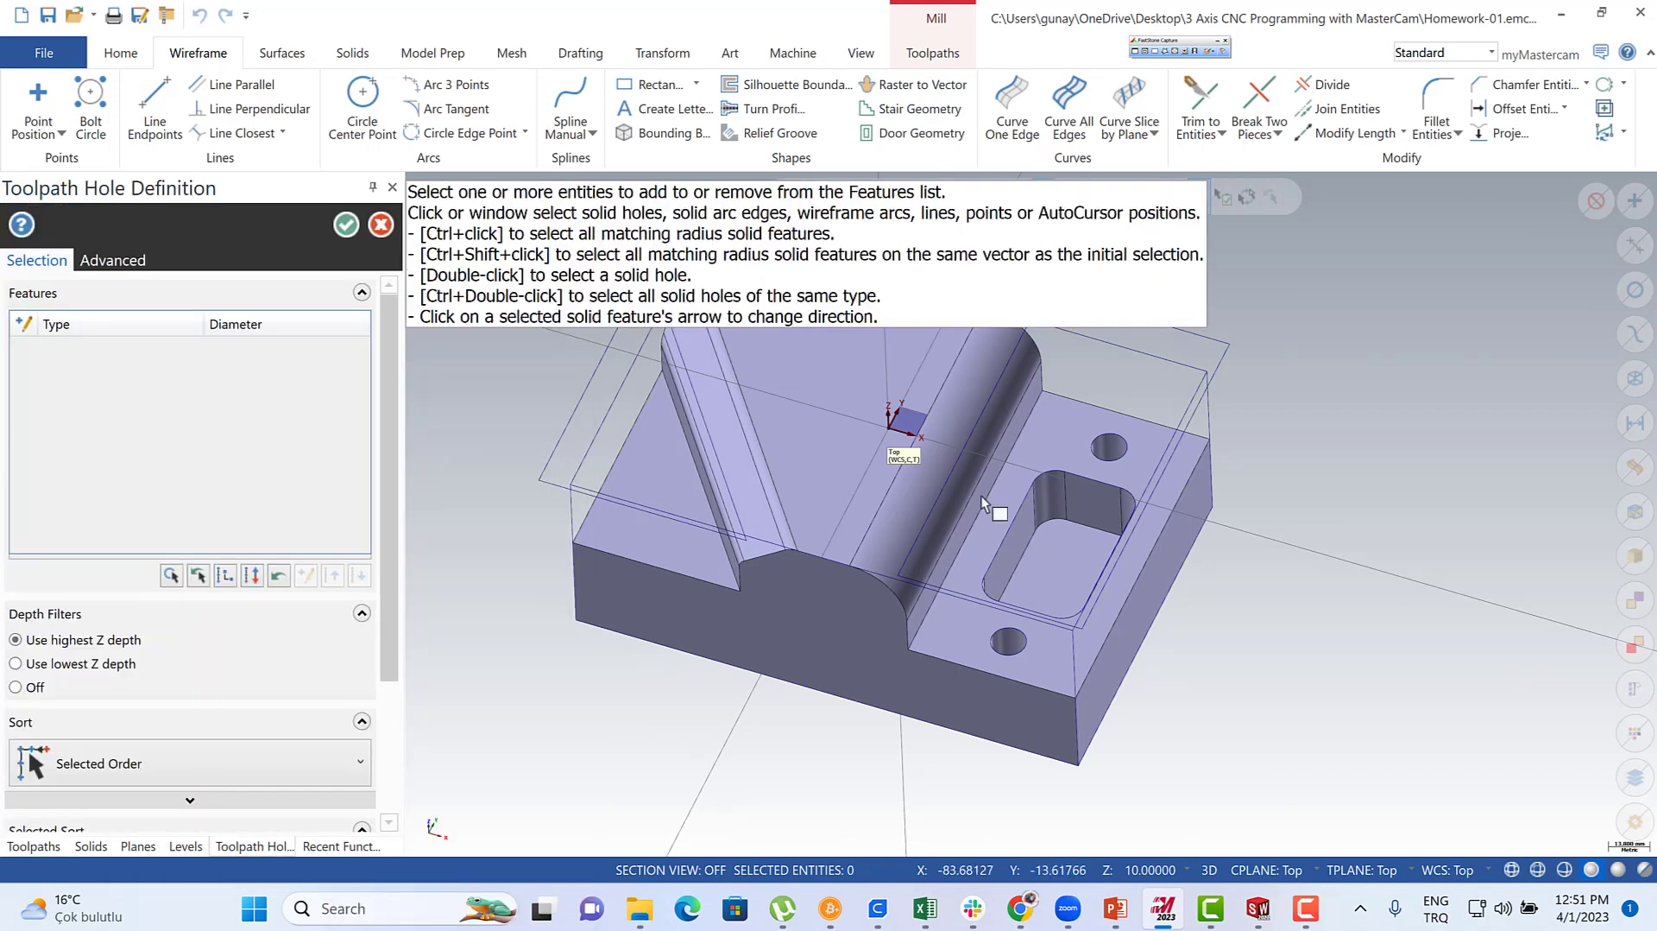
click(1110, 447)
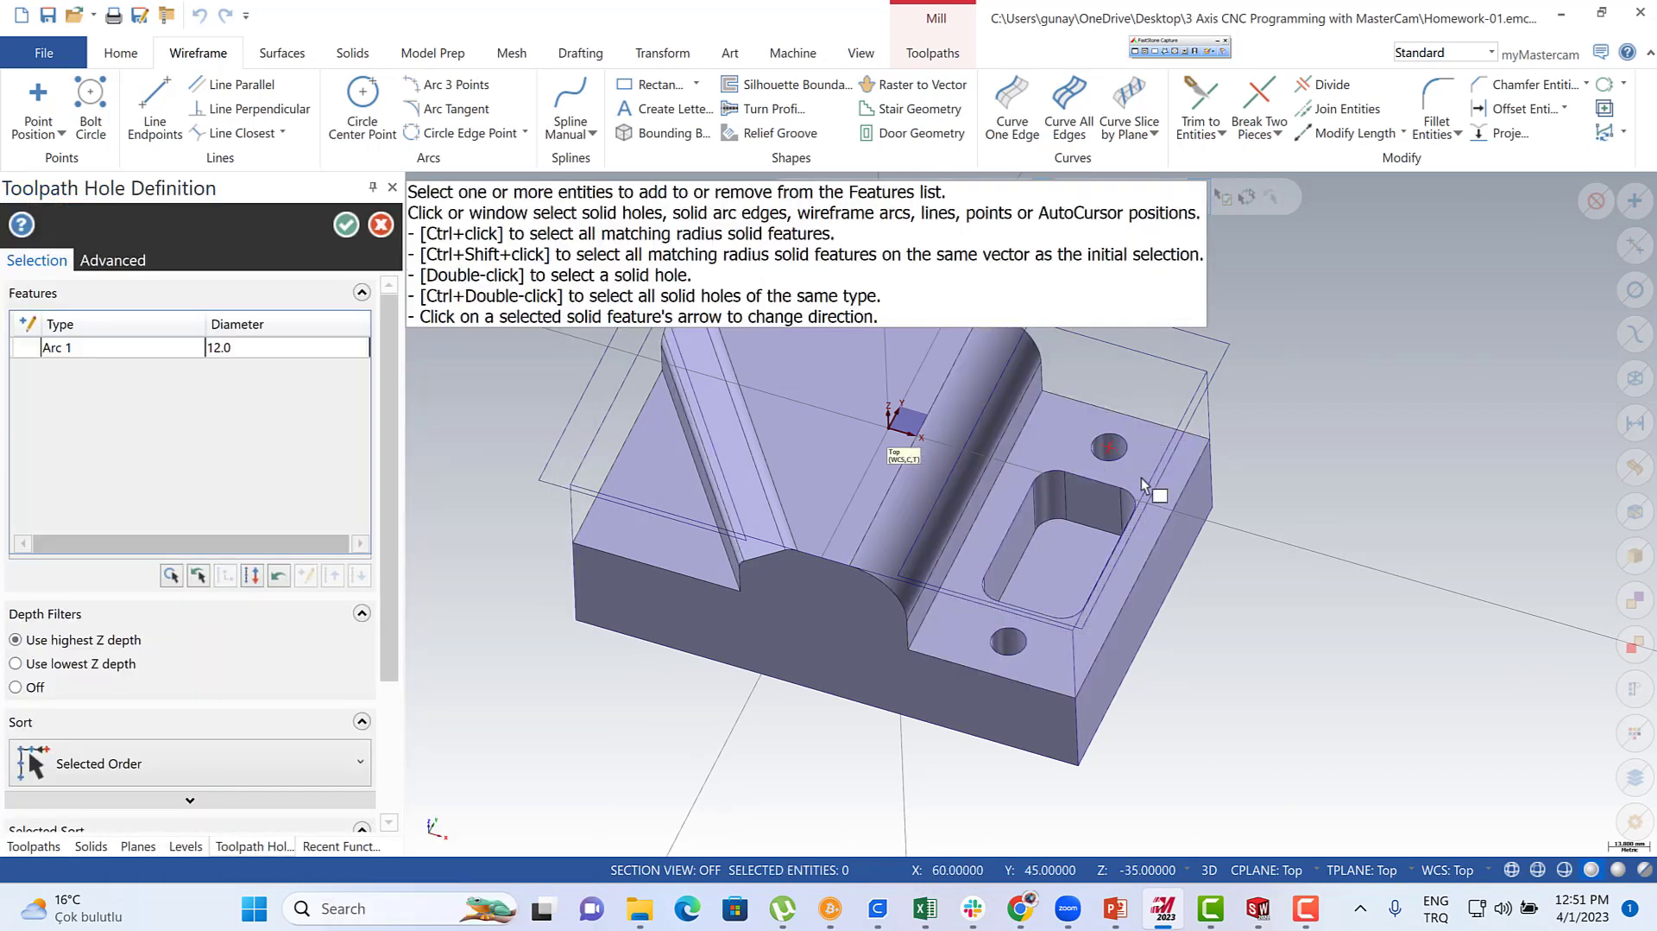
click(1008, 640)
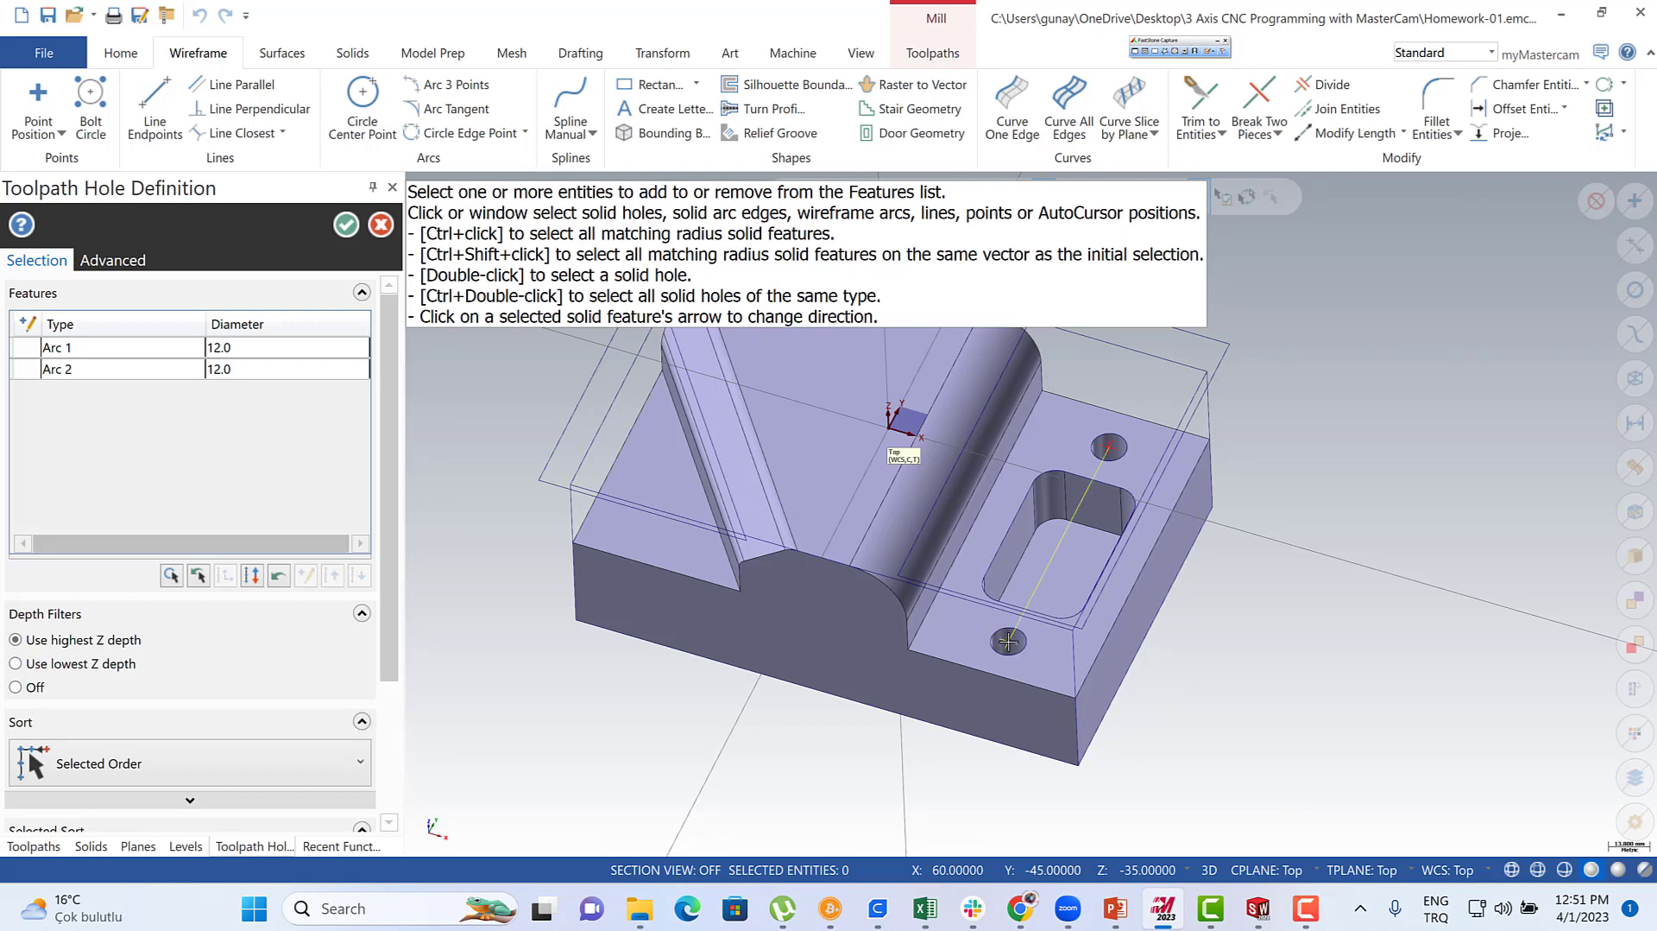
click(349, 226)
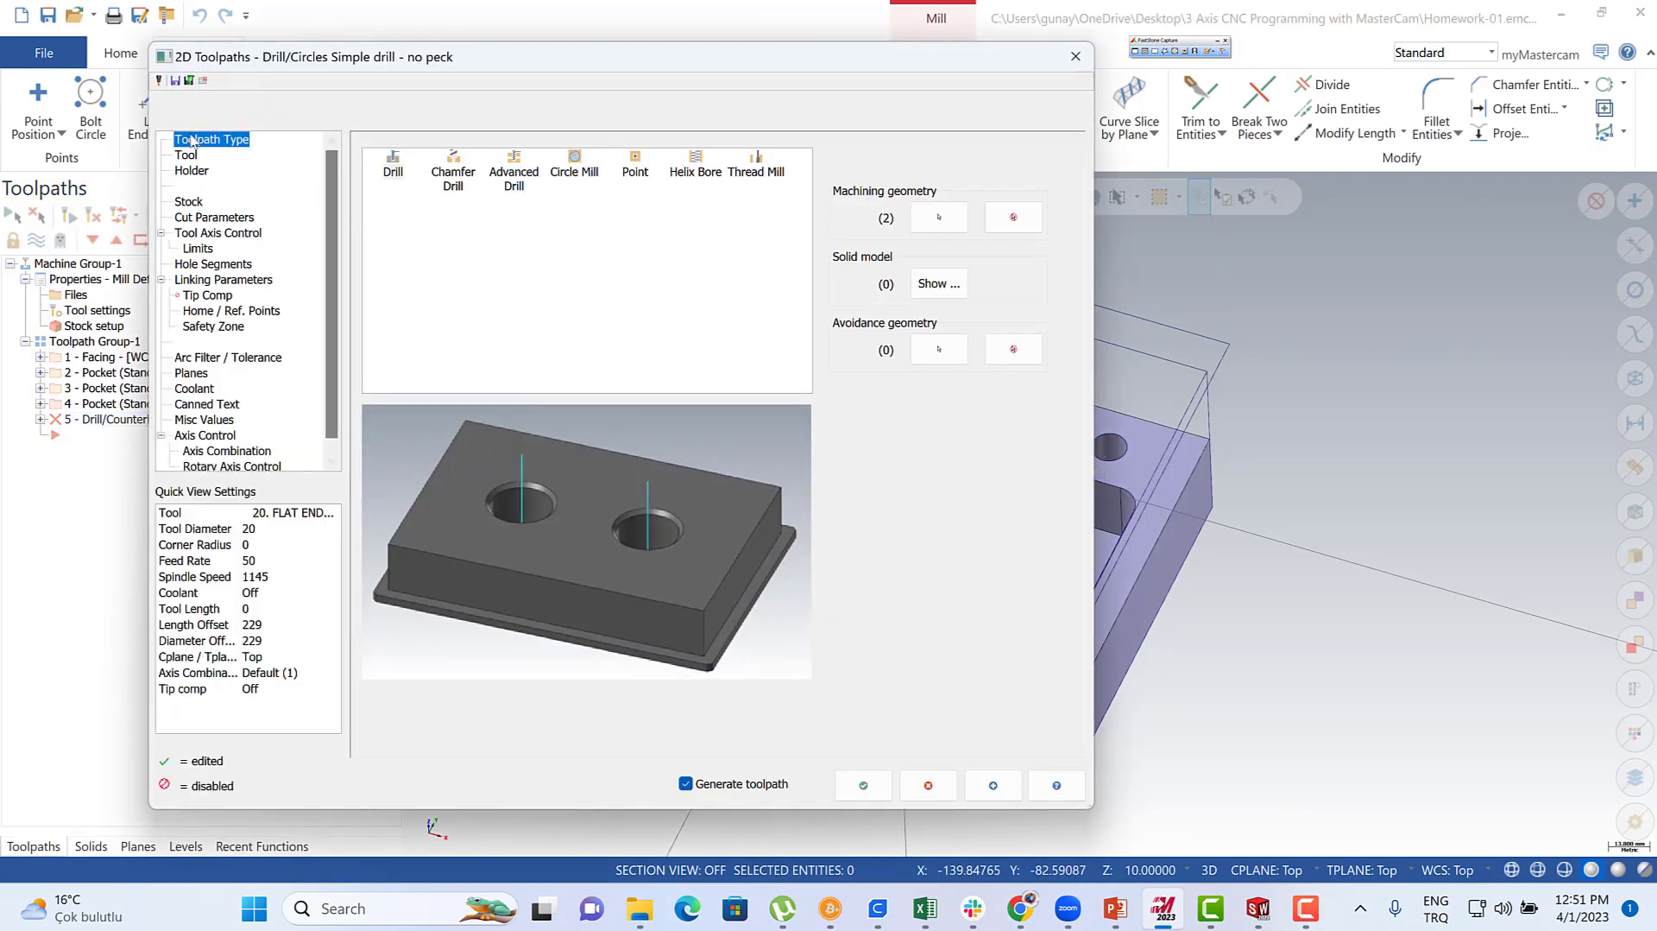
- Create a new 6.0 mm drill tool for the drilling operation
click(188, 156)
right_click(662, 231)
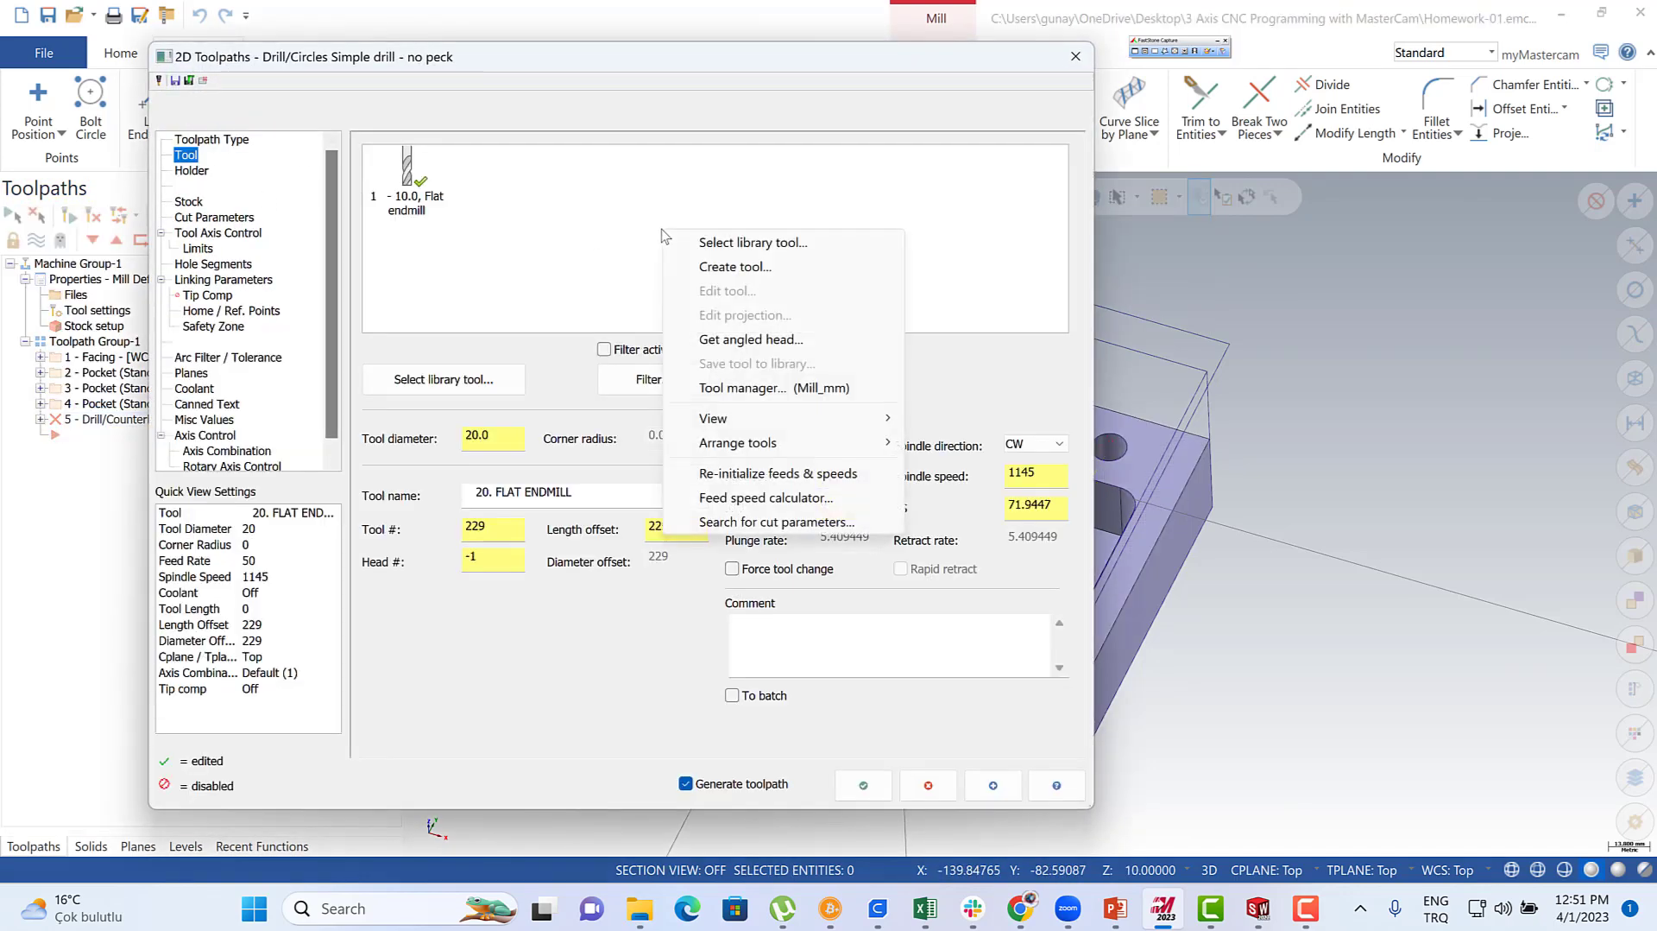
click(733, 268)
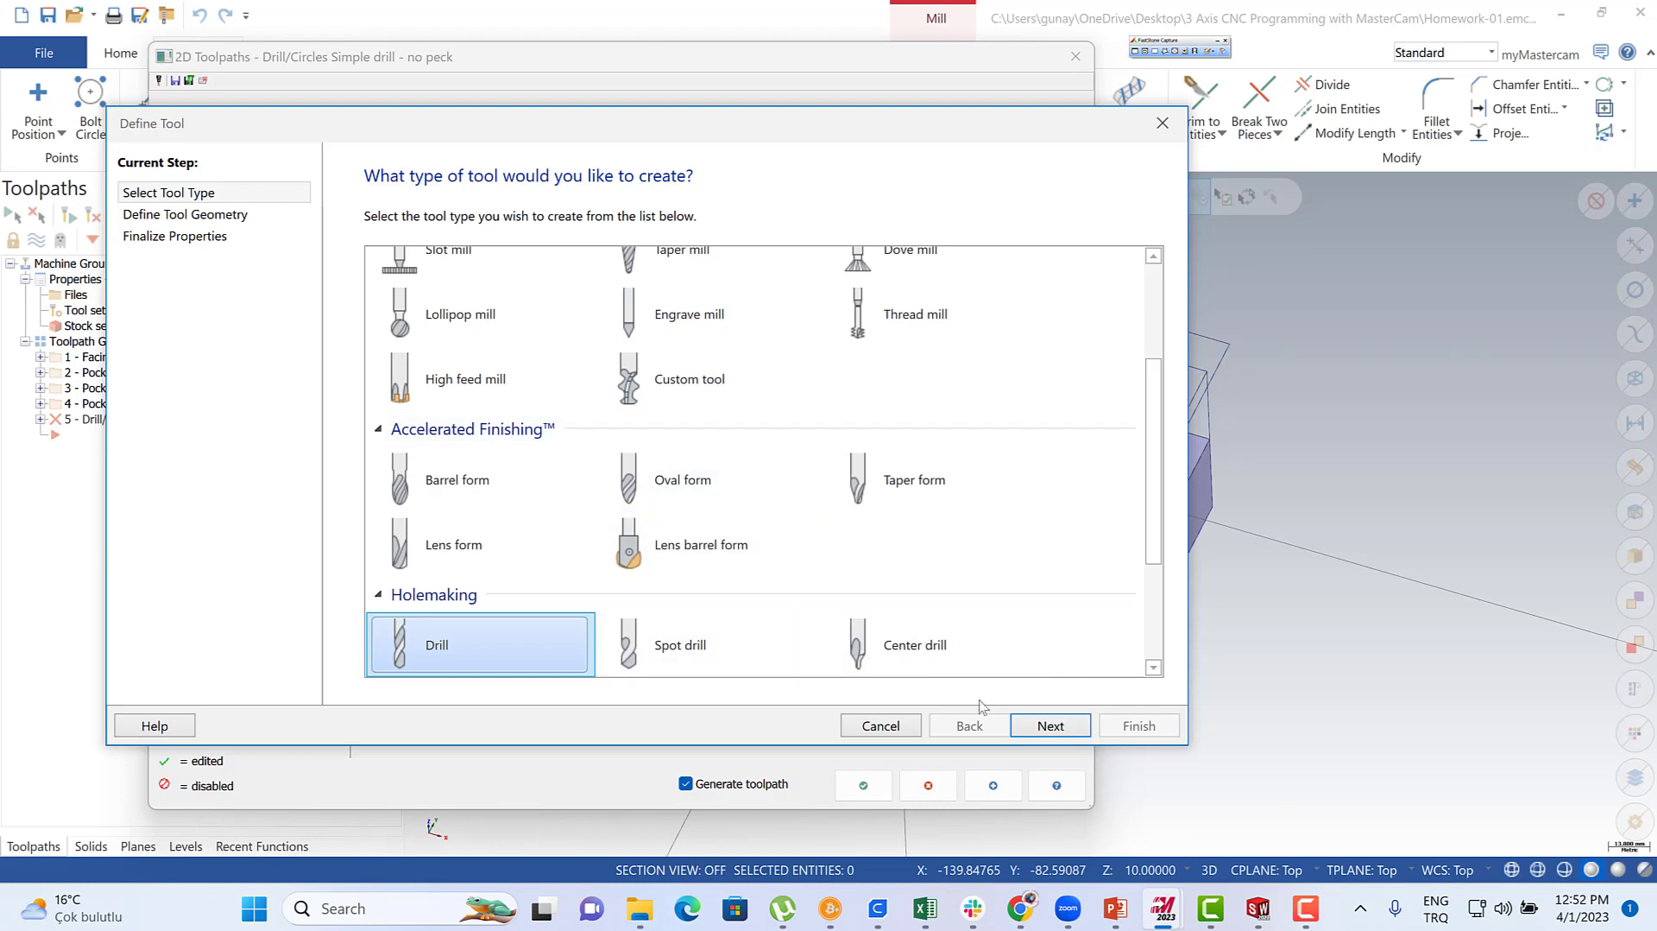
click(1051, 725)
click(1052, 726)
click(1127, 728)
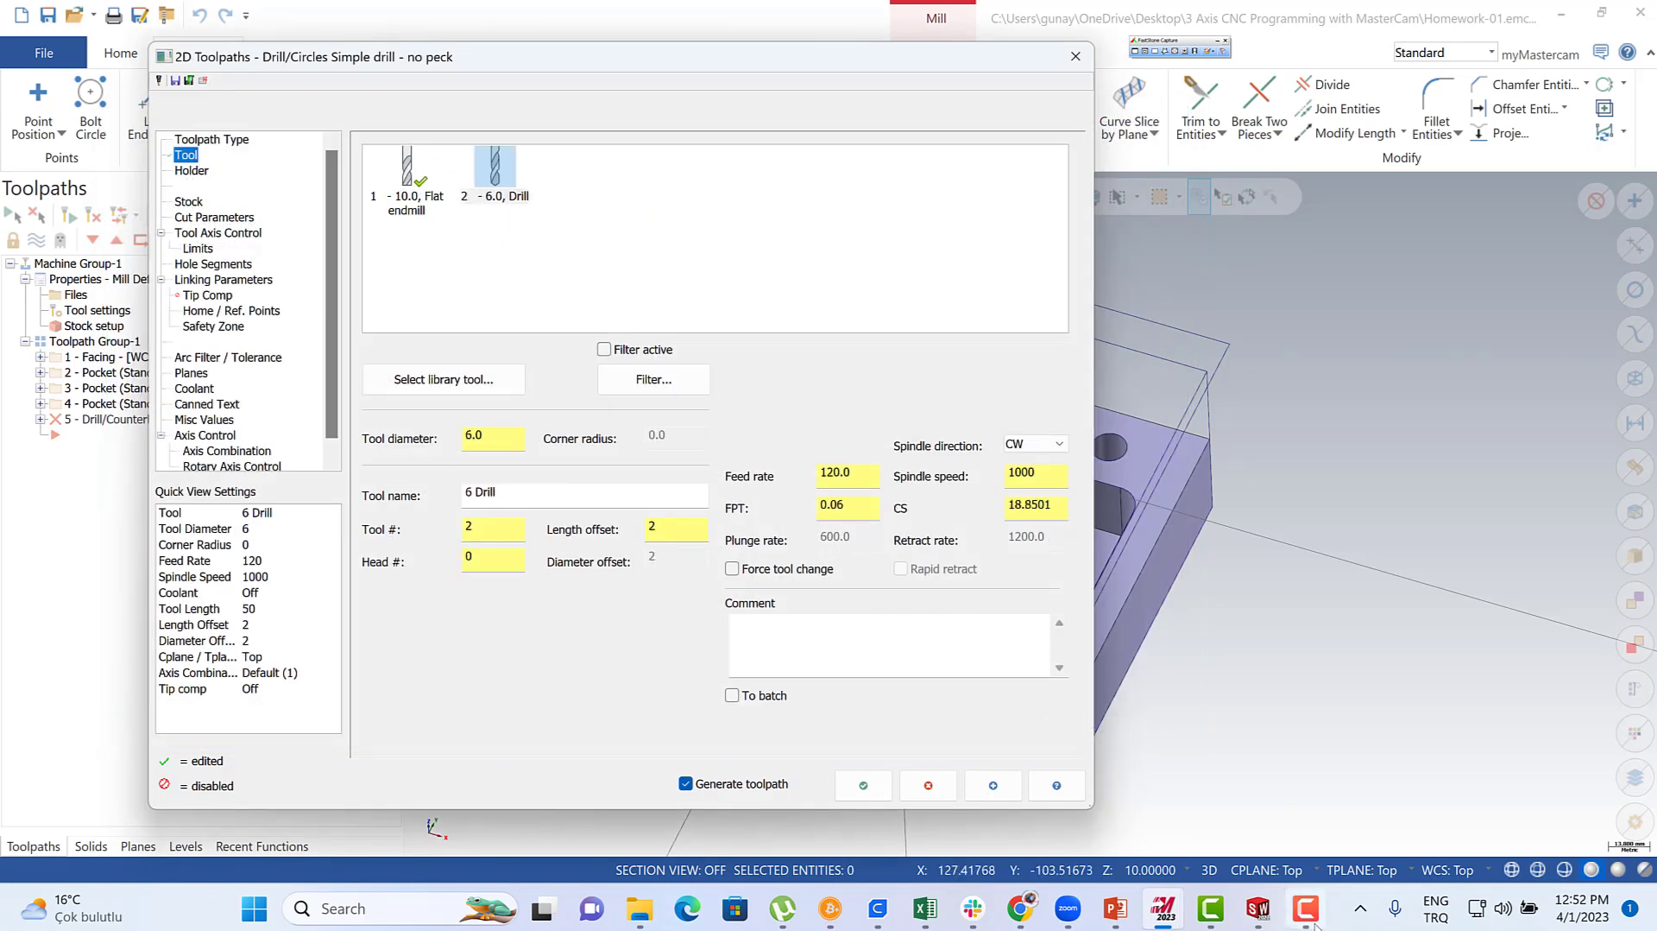
- Following the PowerPoint tool list, set the drill's feed rate to 1200 and spindle speed to 800 in Mastercam, keeping the Drill/Counterbore cycle
click(1123, 911)
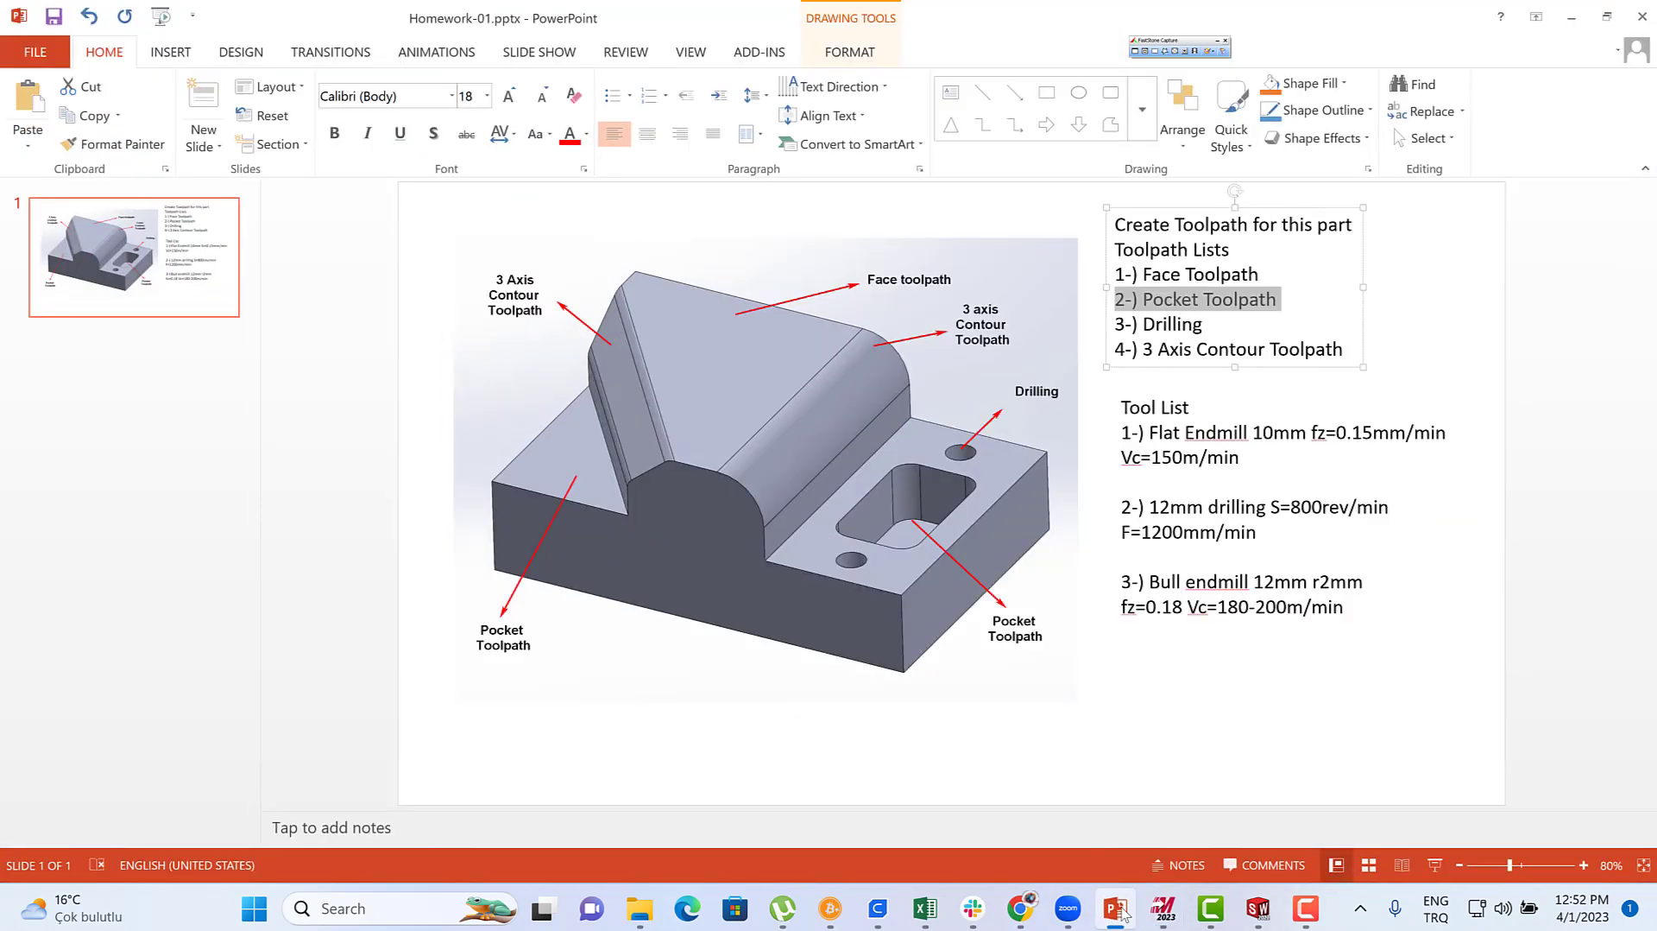
click(1118, 911)
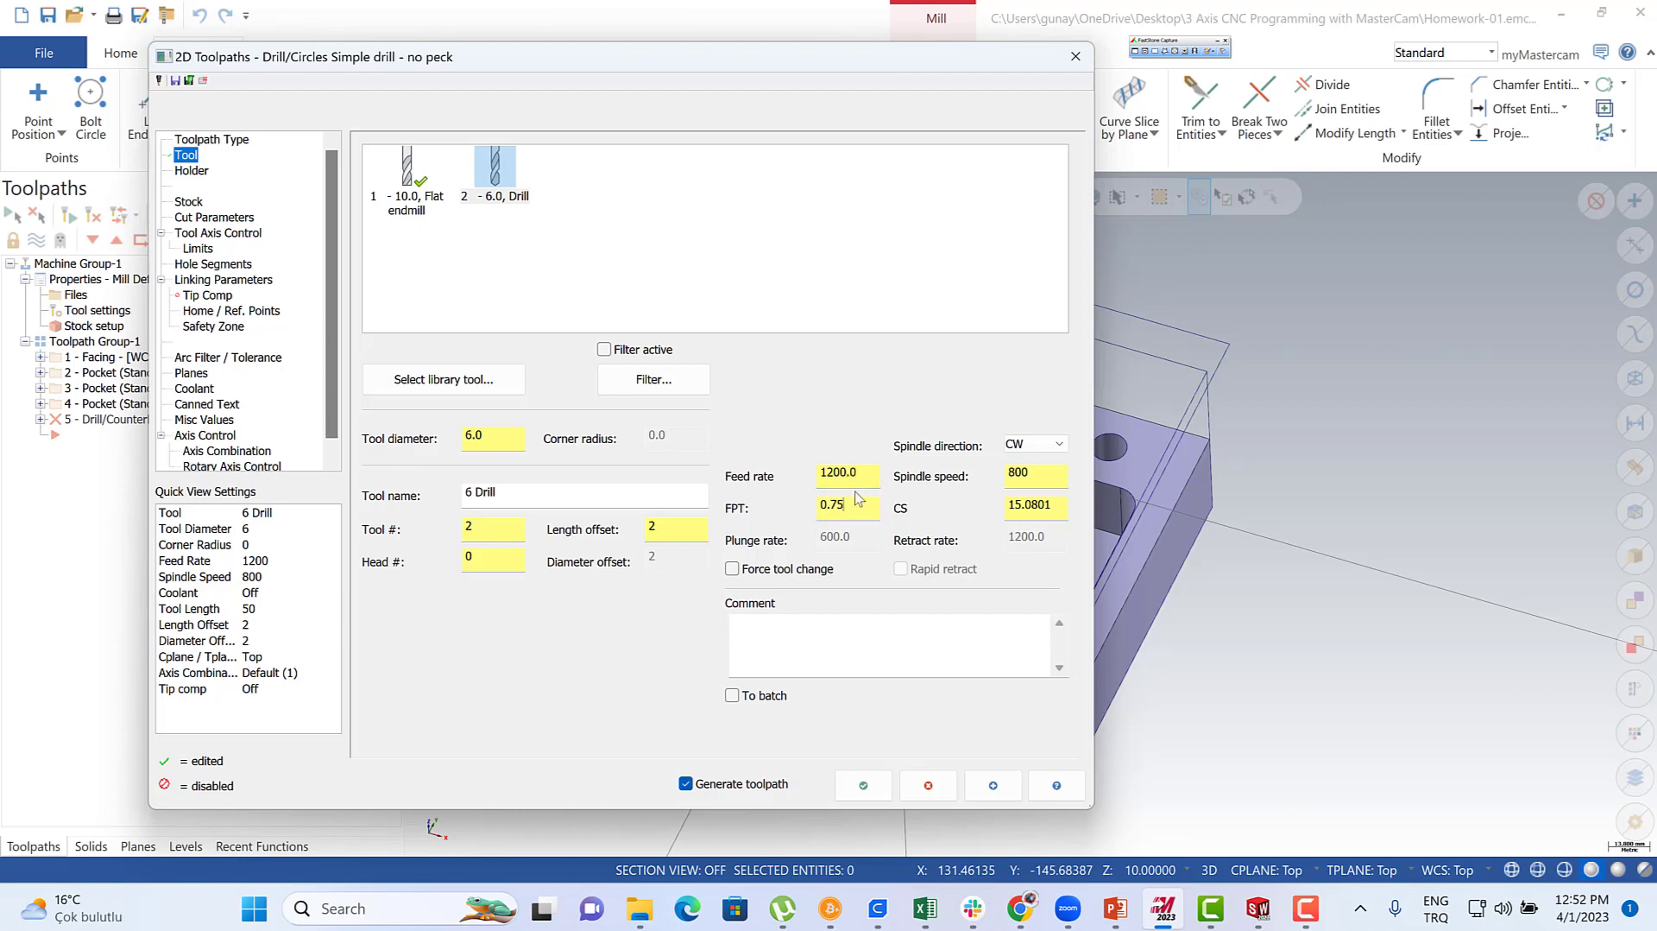
click(212, 218)
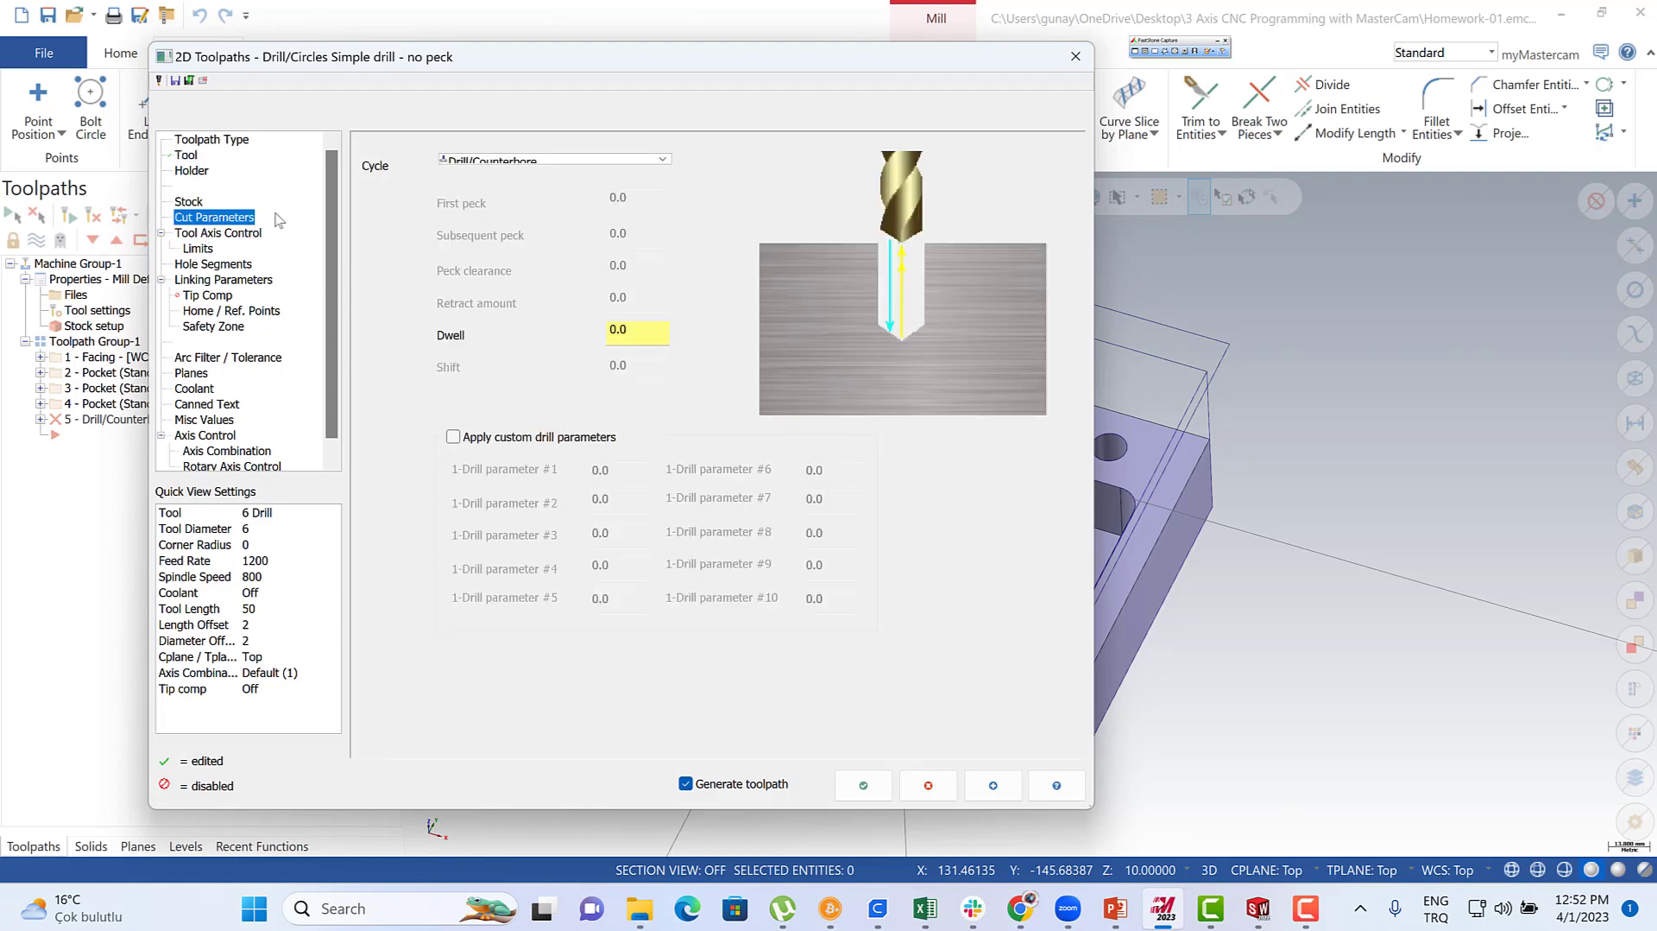
click(508, 161)
click(481, 168)
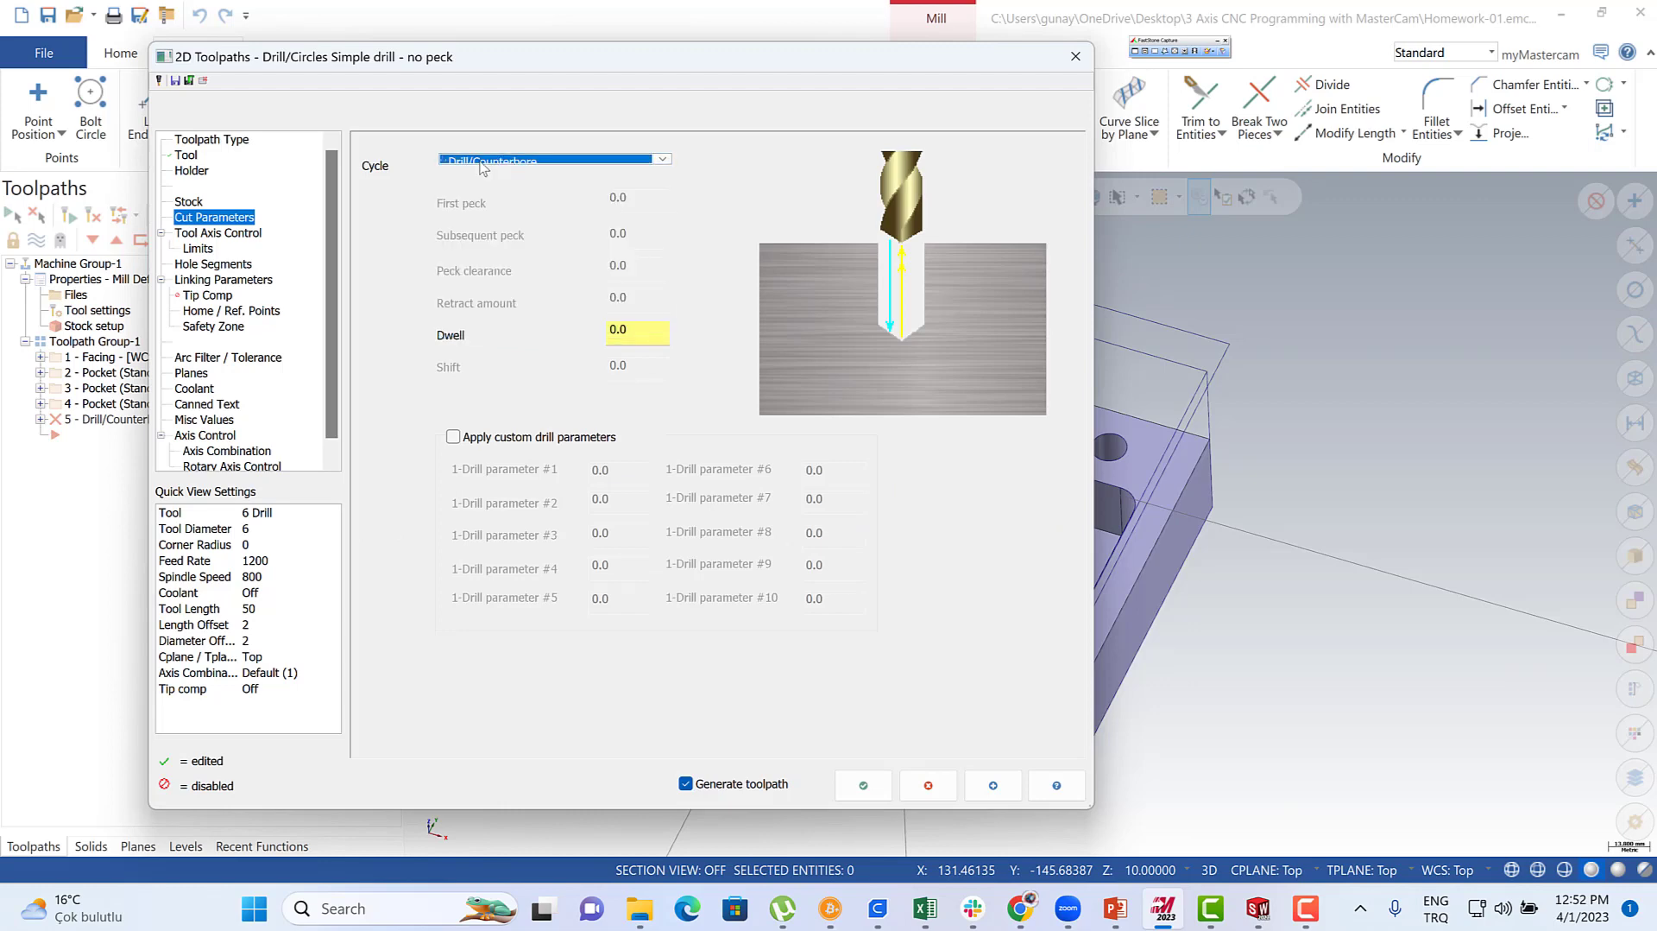
- Set an incremental retract of 5.0, pick the part's lower corner for a drilling depth of -35.0, and generate the drill toolpath
click(216, 281)
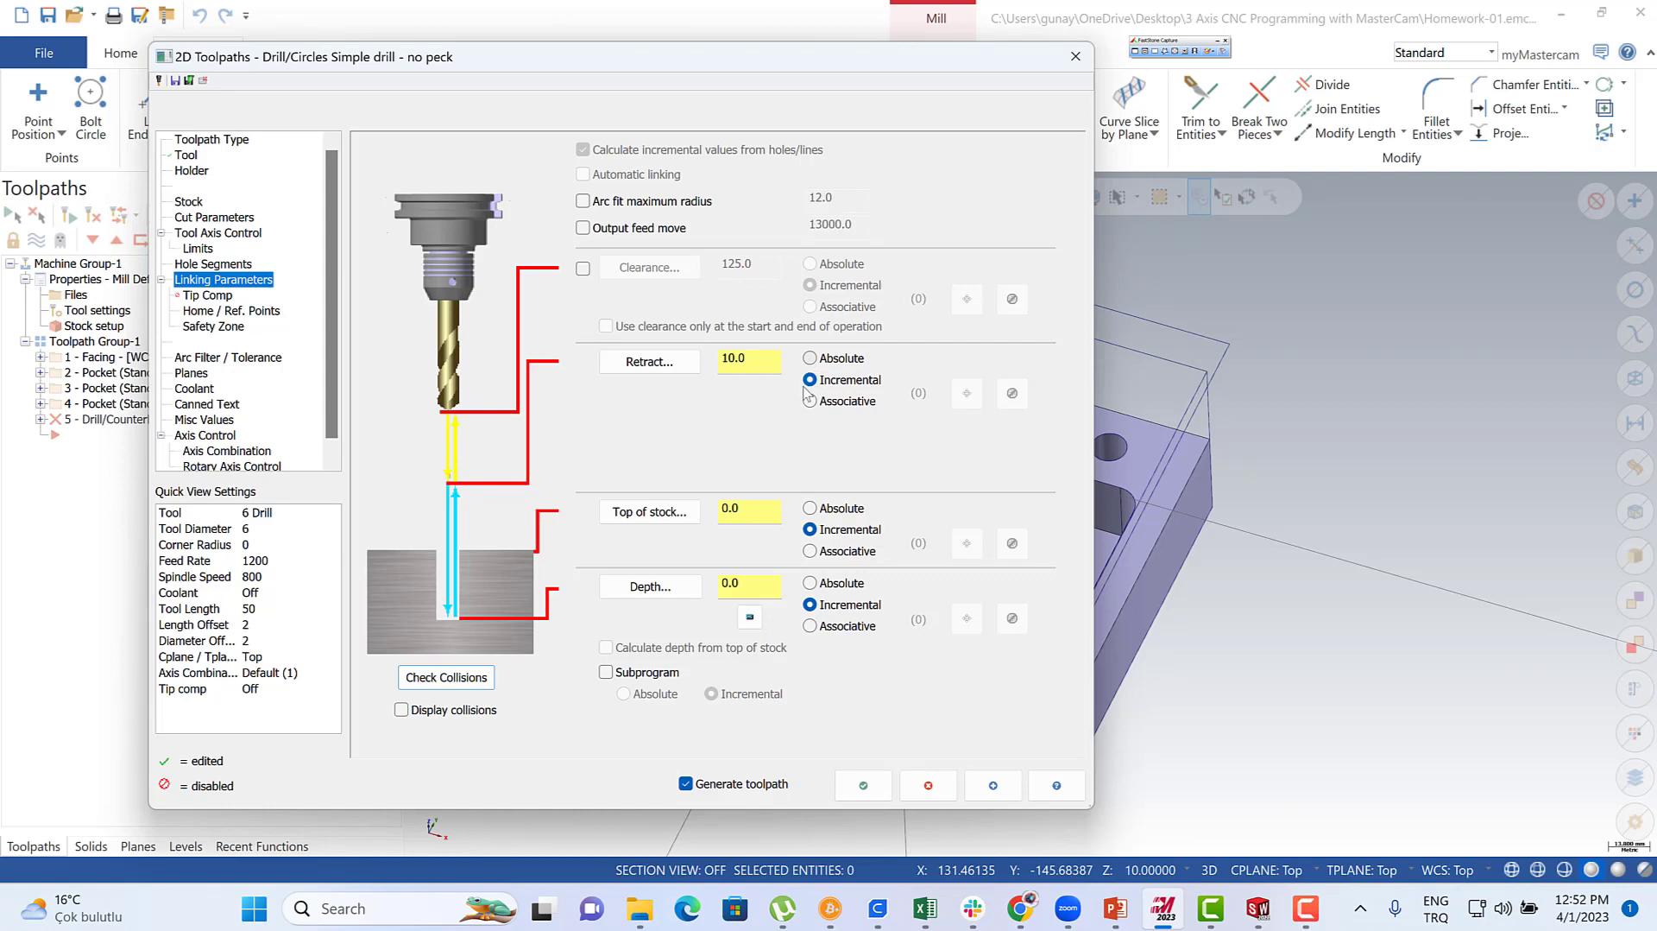
double_click(763, 360)
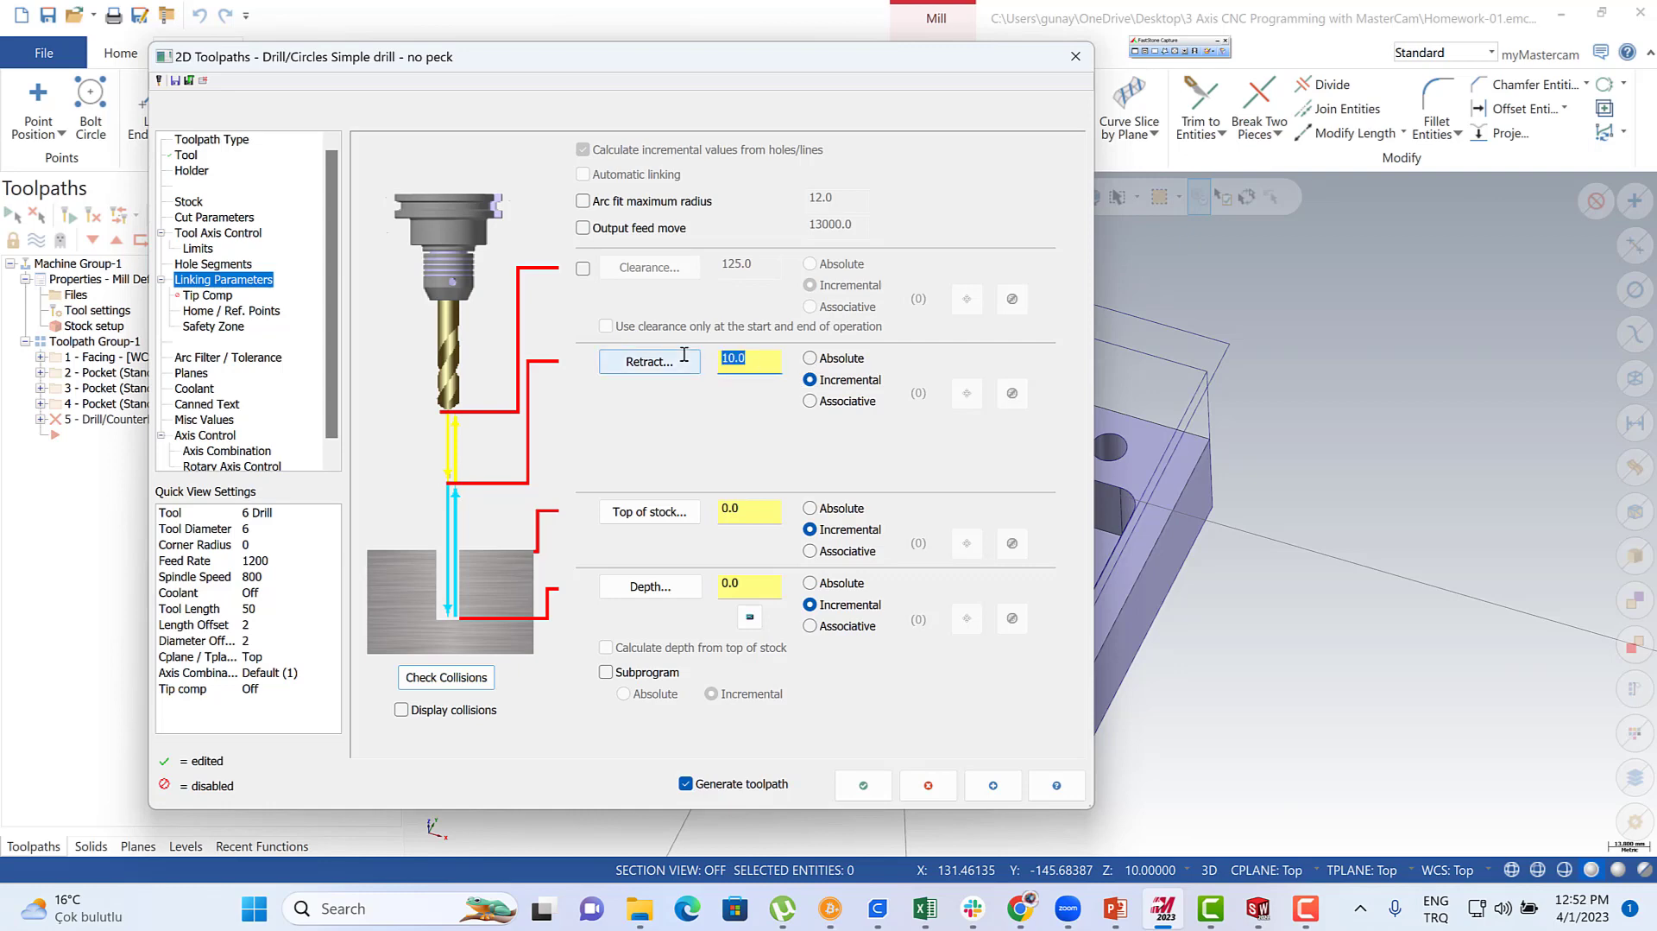
text(5)
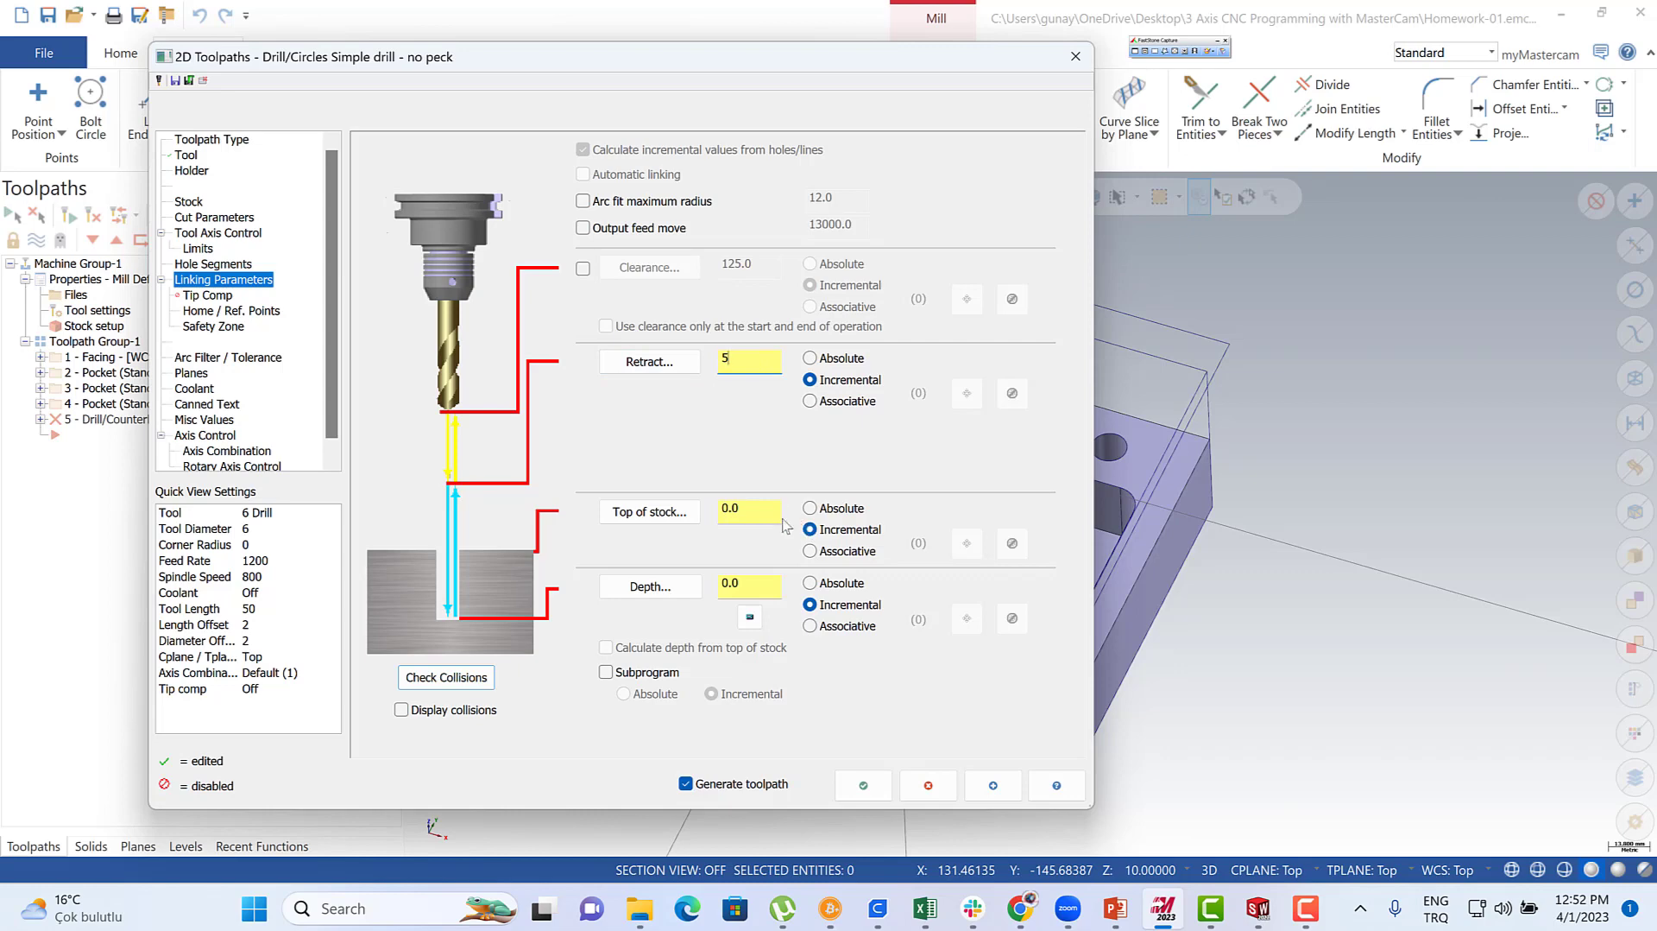
click(653, 596)
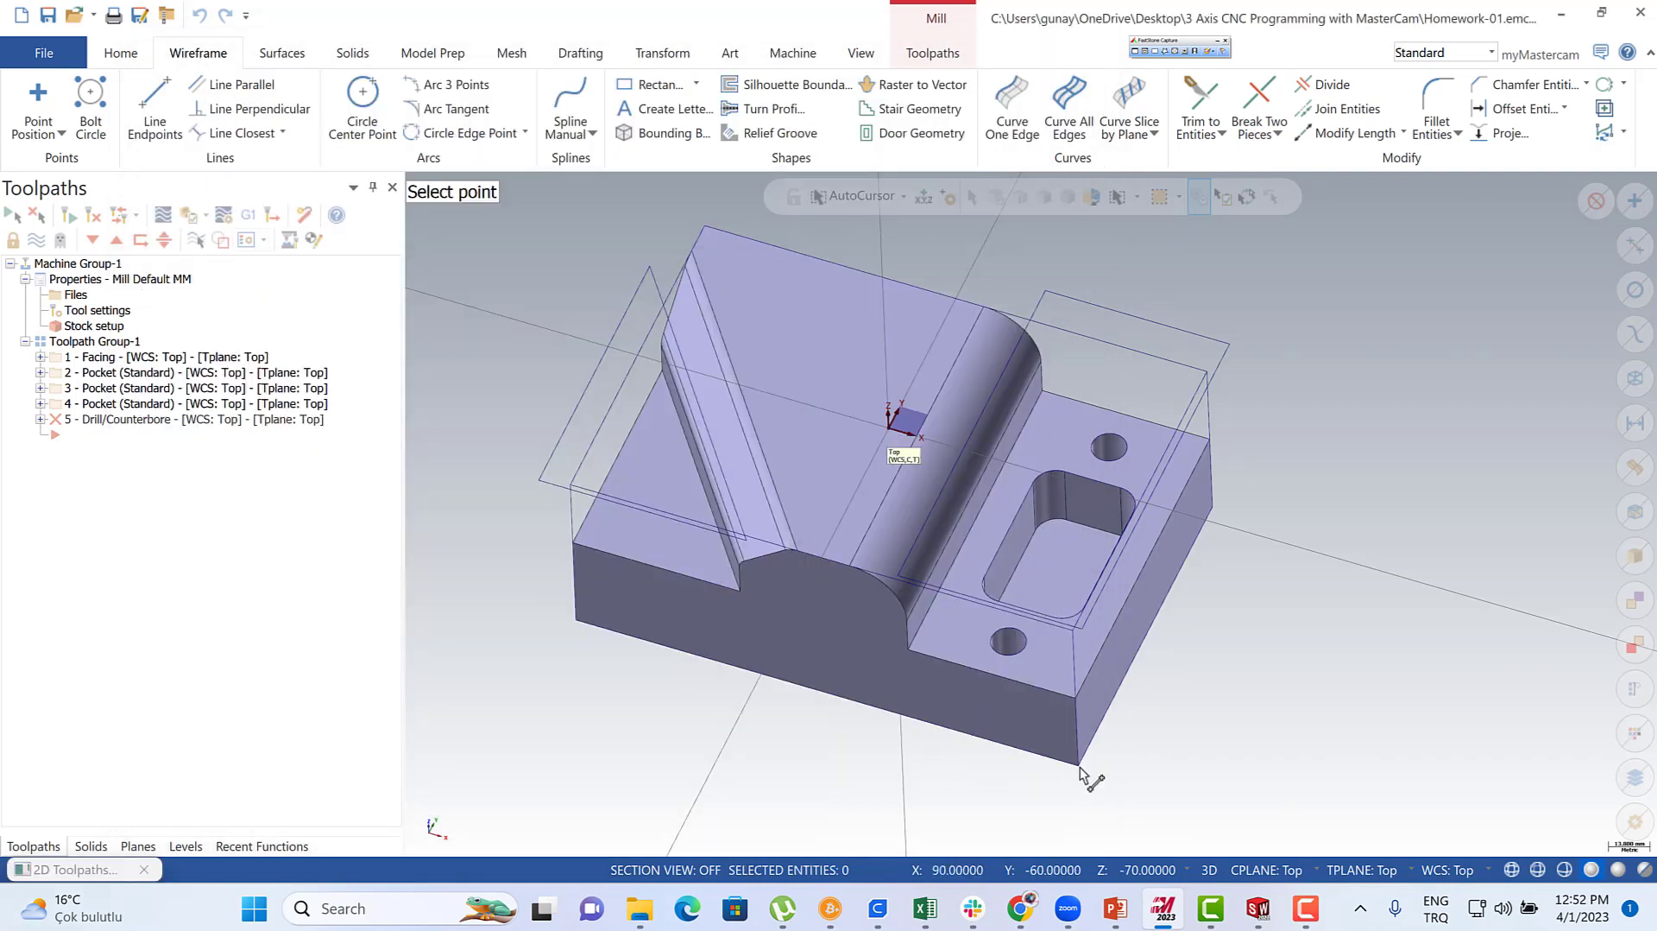
click(1077, 765)
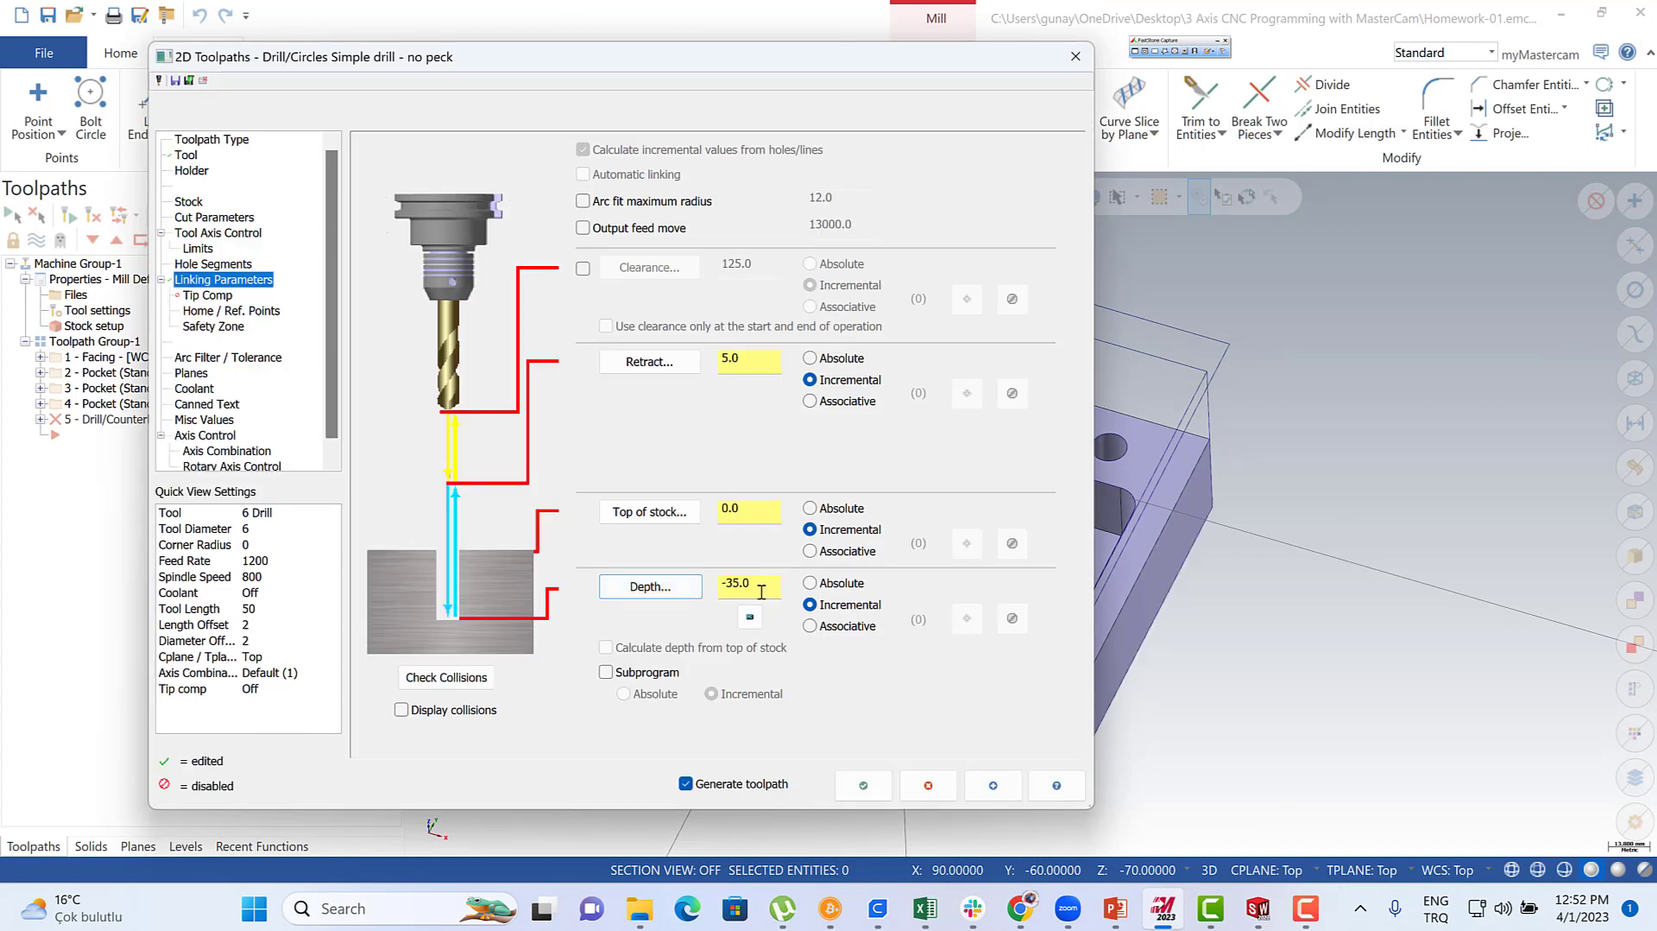
click(761, 587)
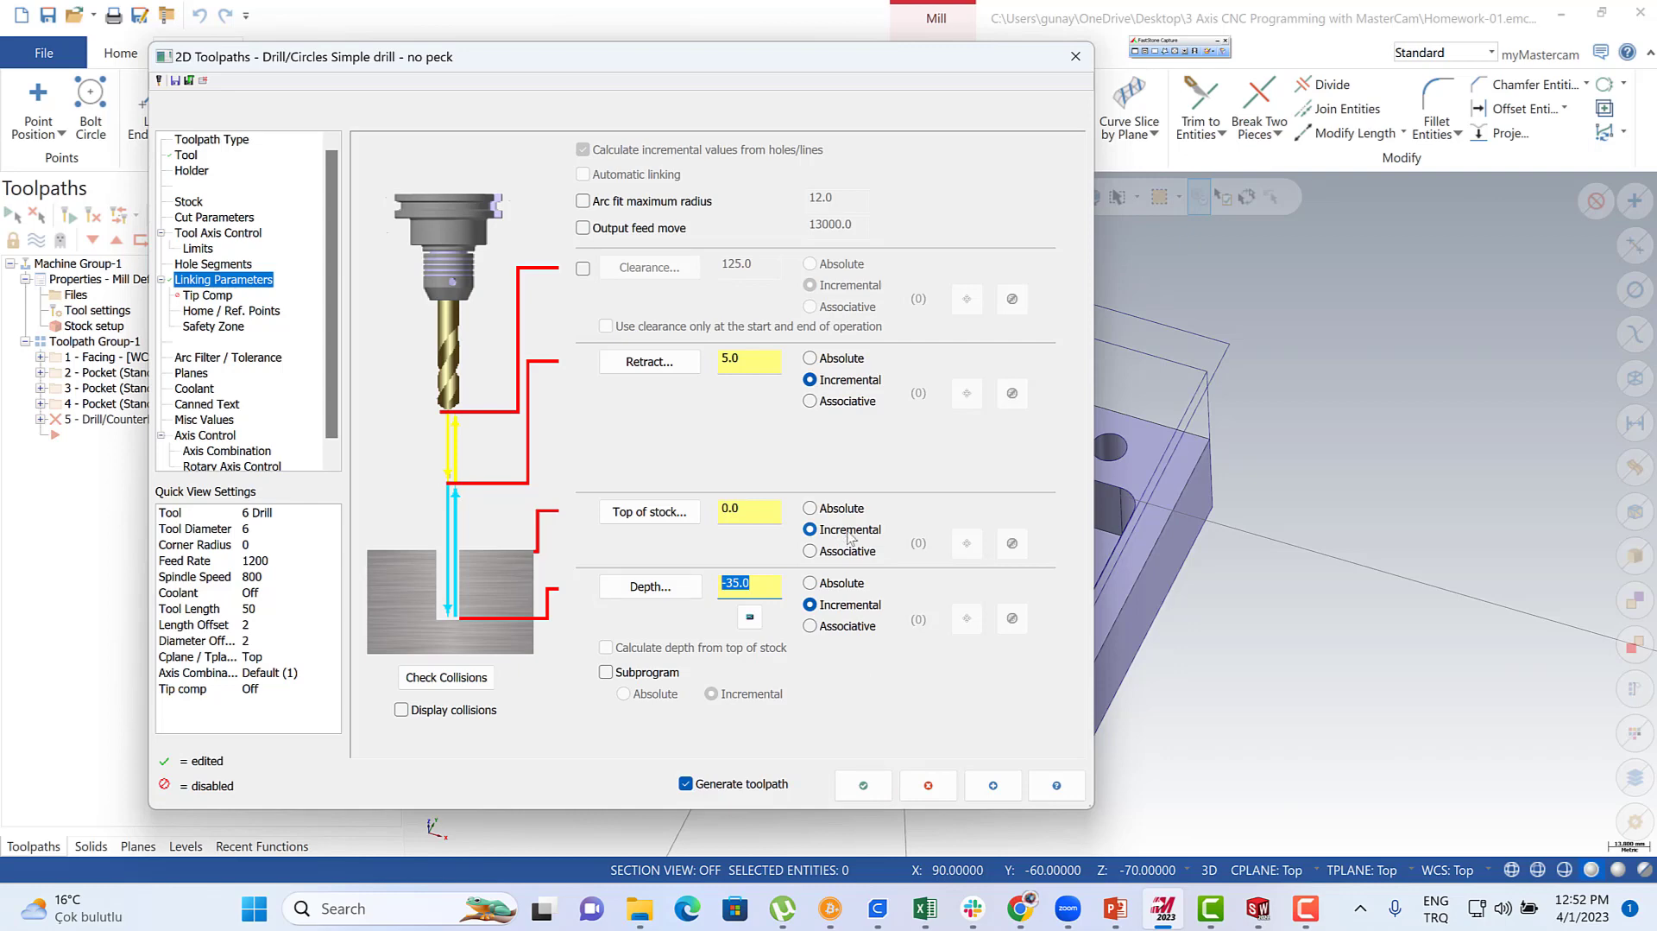
click(864, 784)
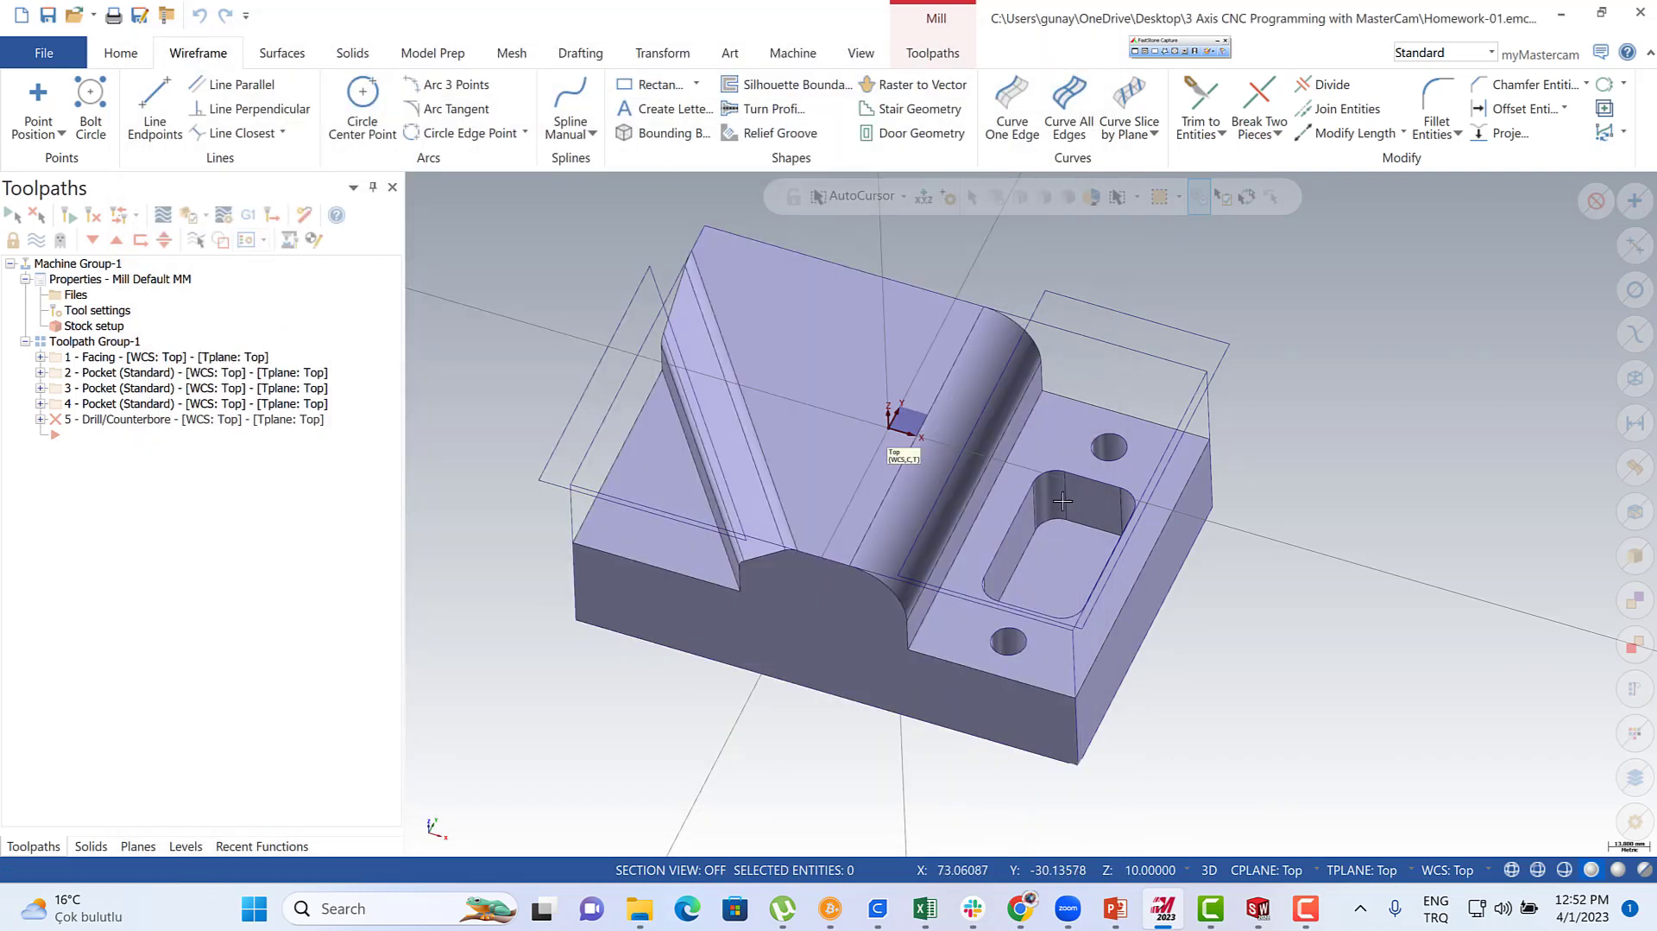
- Select all five operations, hide their toolpaths, and run the Verify simulation through to the end
middle_drag(1097, 466, 998, 537)
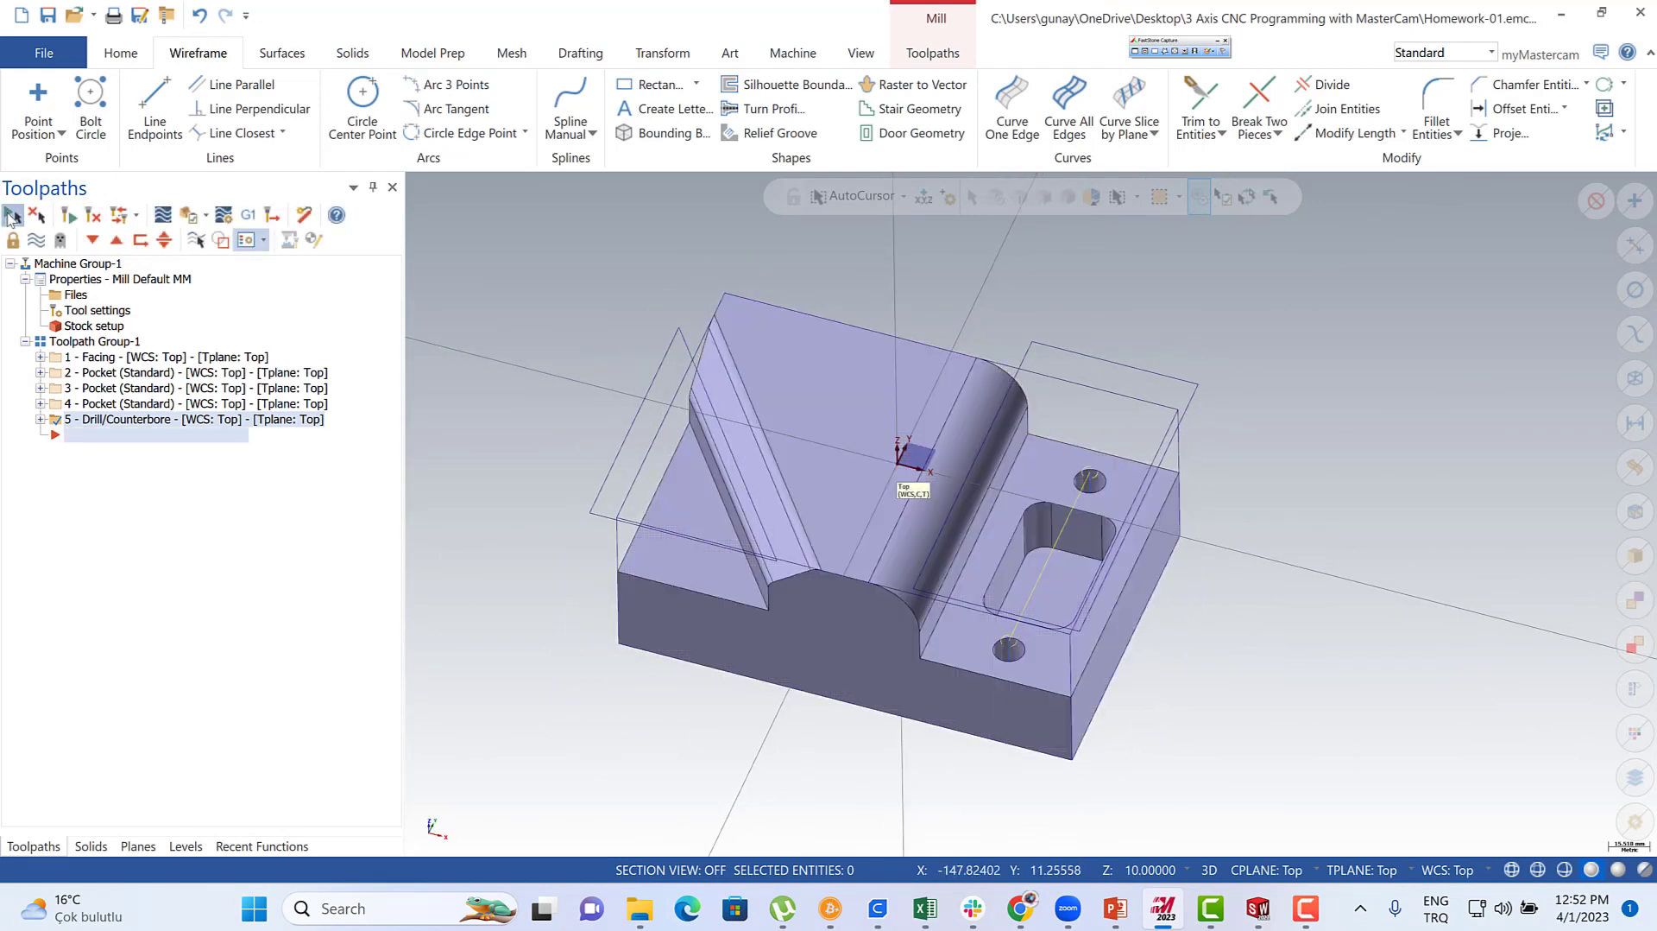
click(13, 214)
click(35, 241)
click(34, 241)
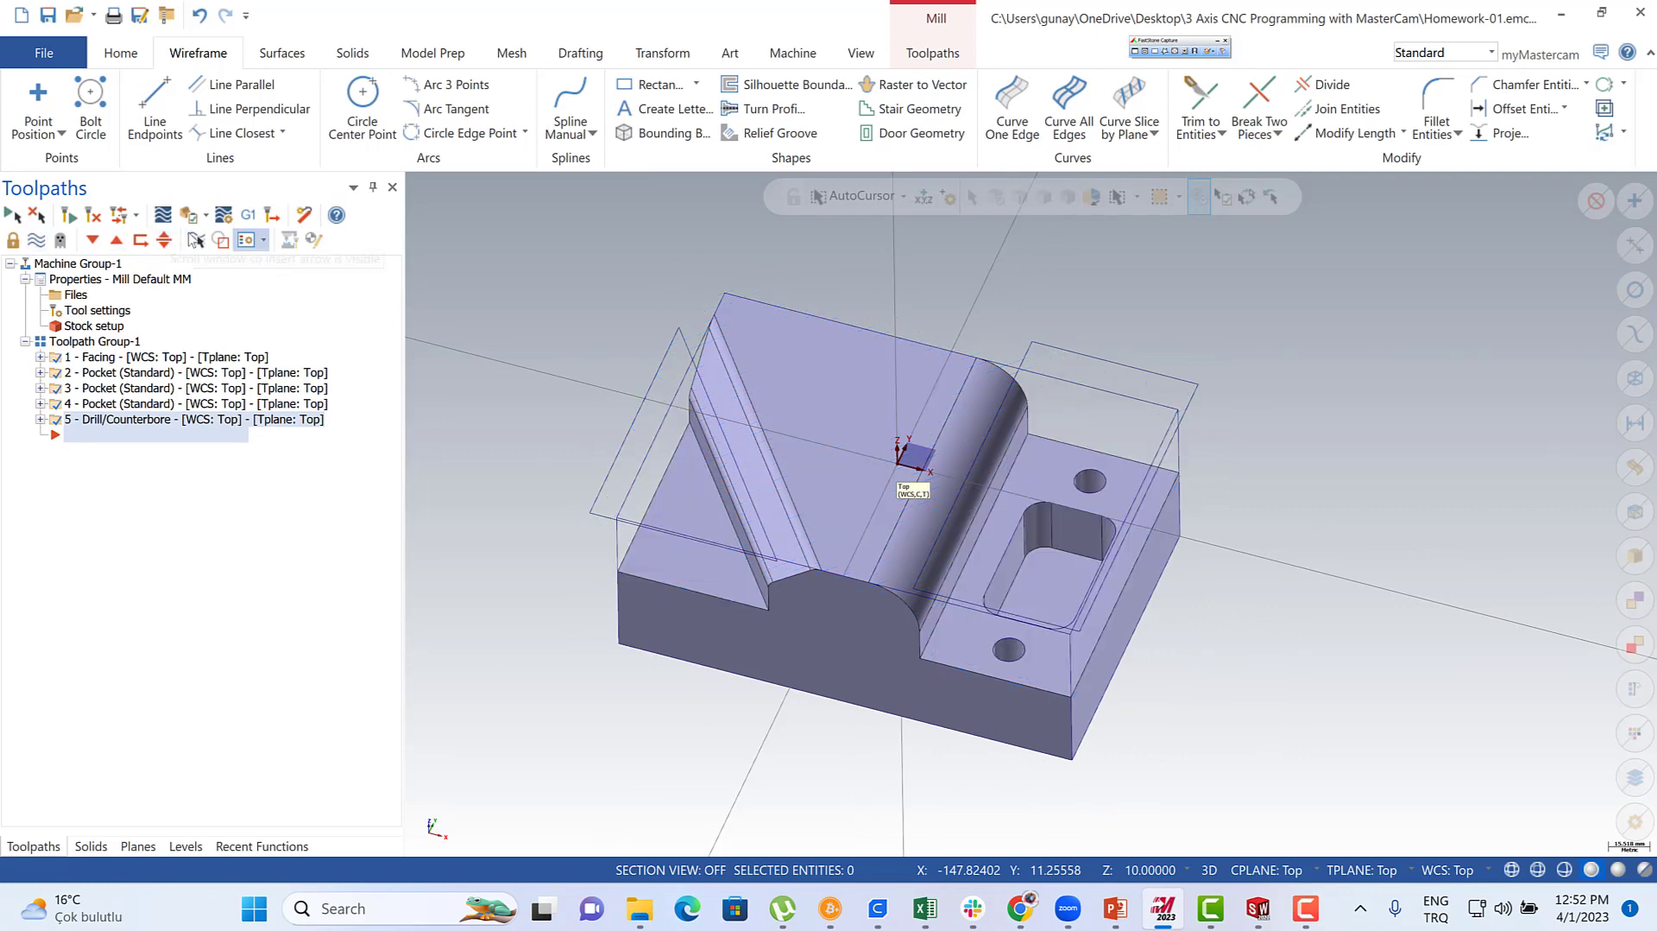
click(188, 214)
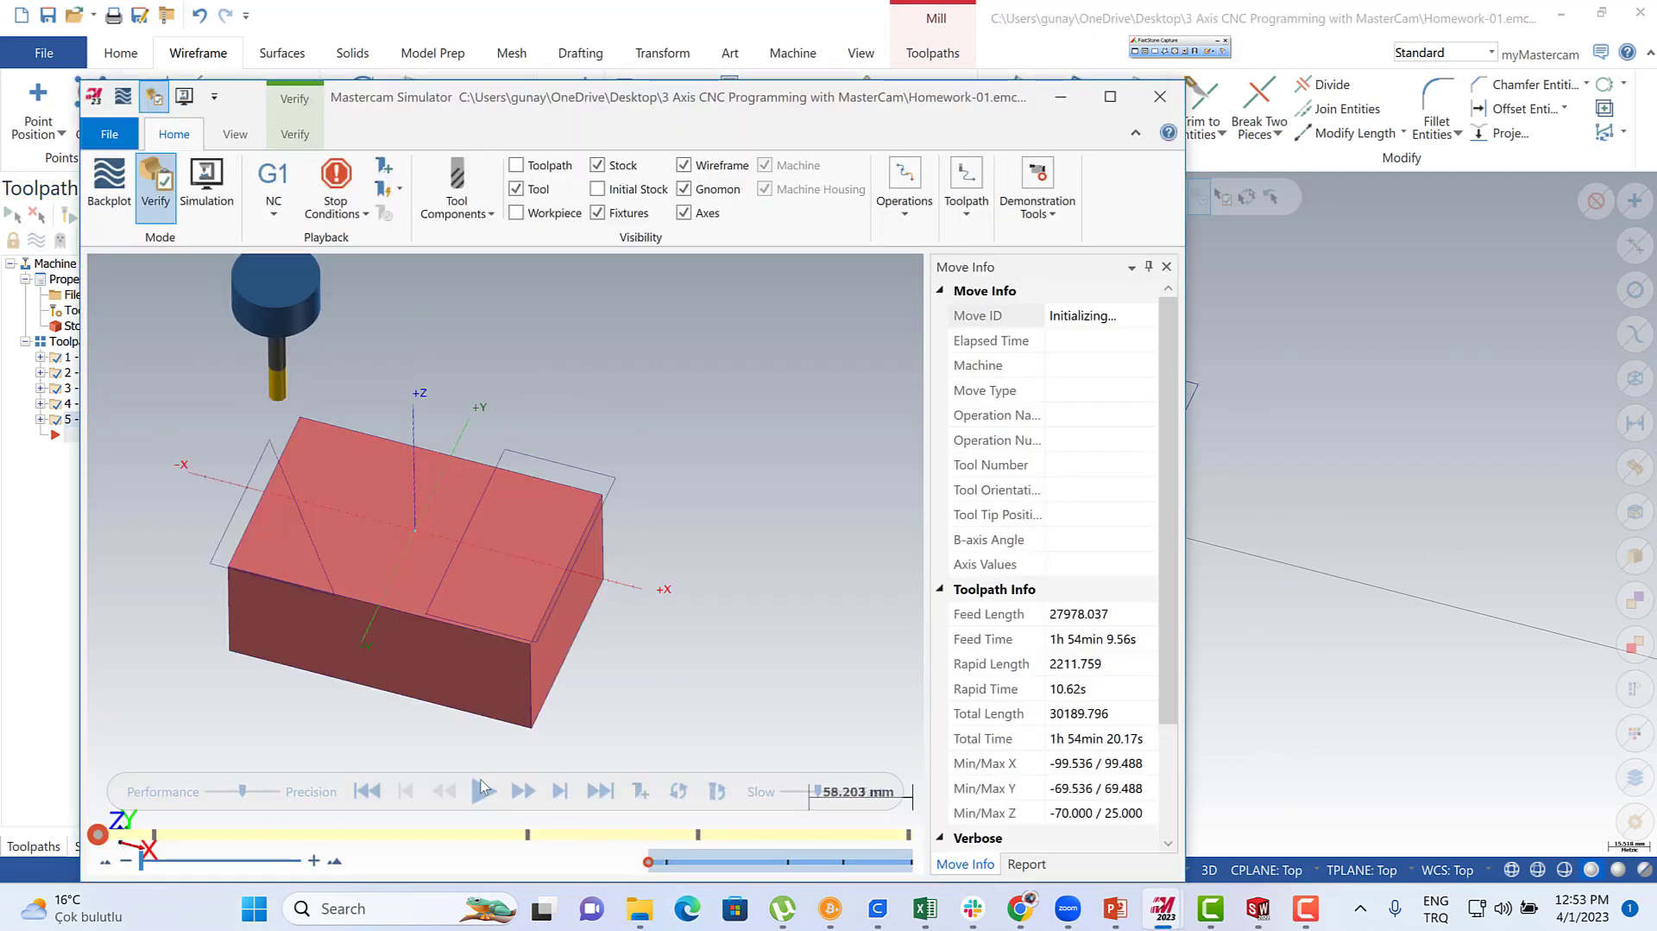
click(481, 788)
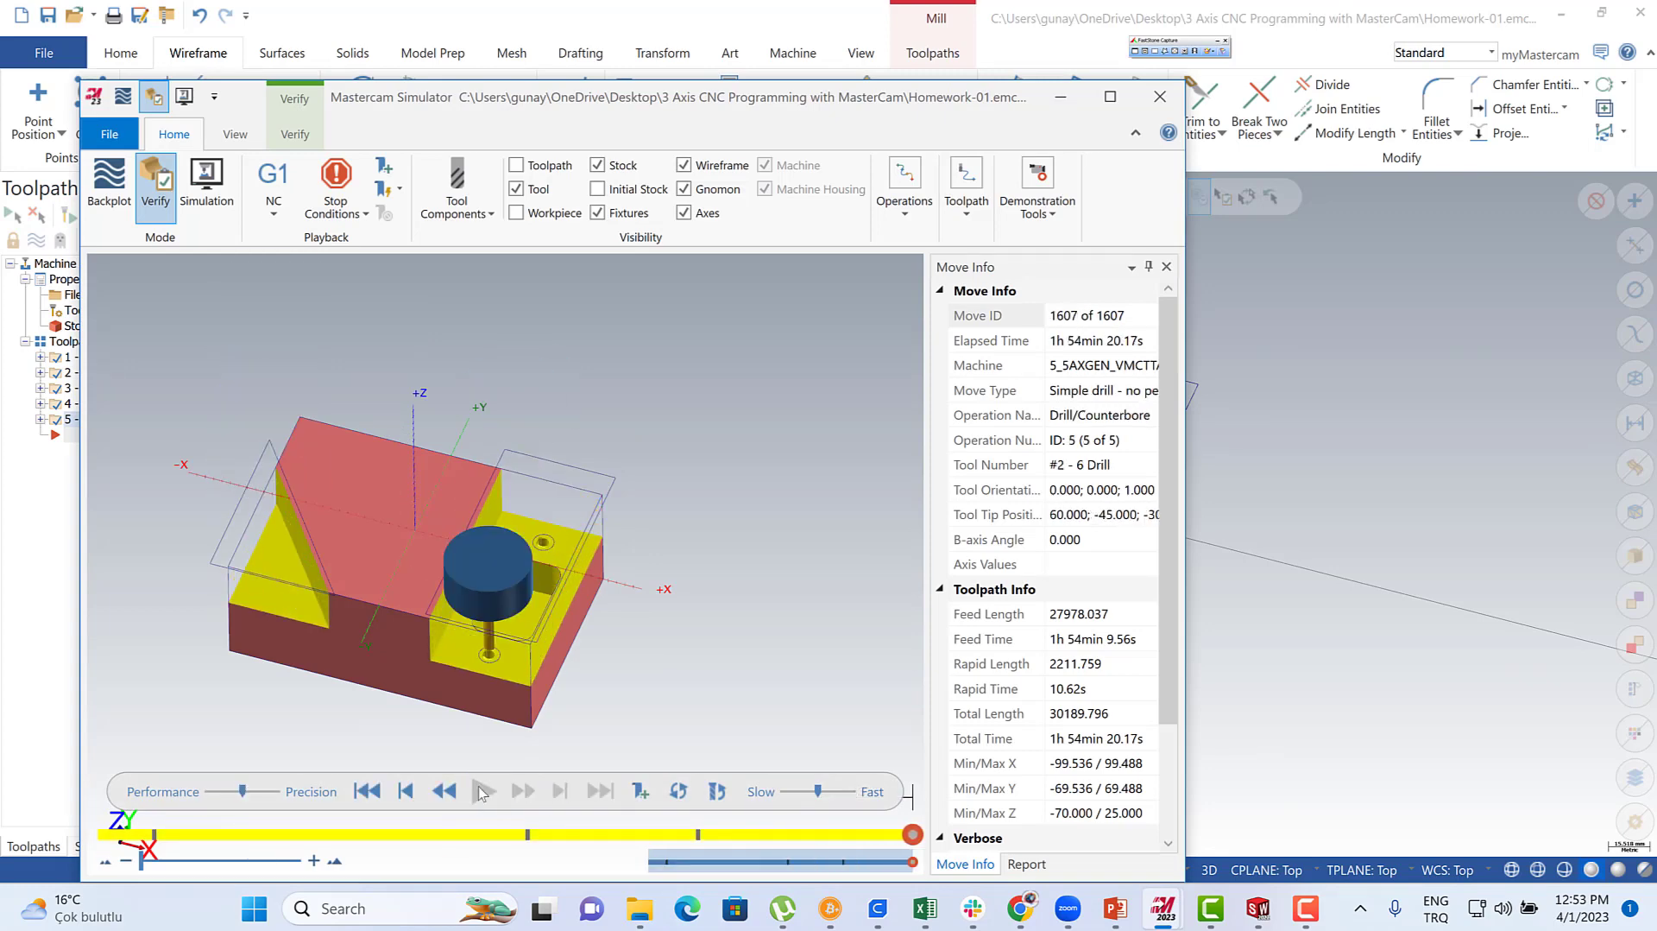
- Inspect the drilled holes on the simulated stock up close and from several angles, and close the simulator
scroll(561, 604, up, 6)
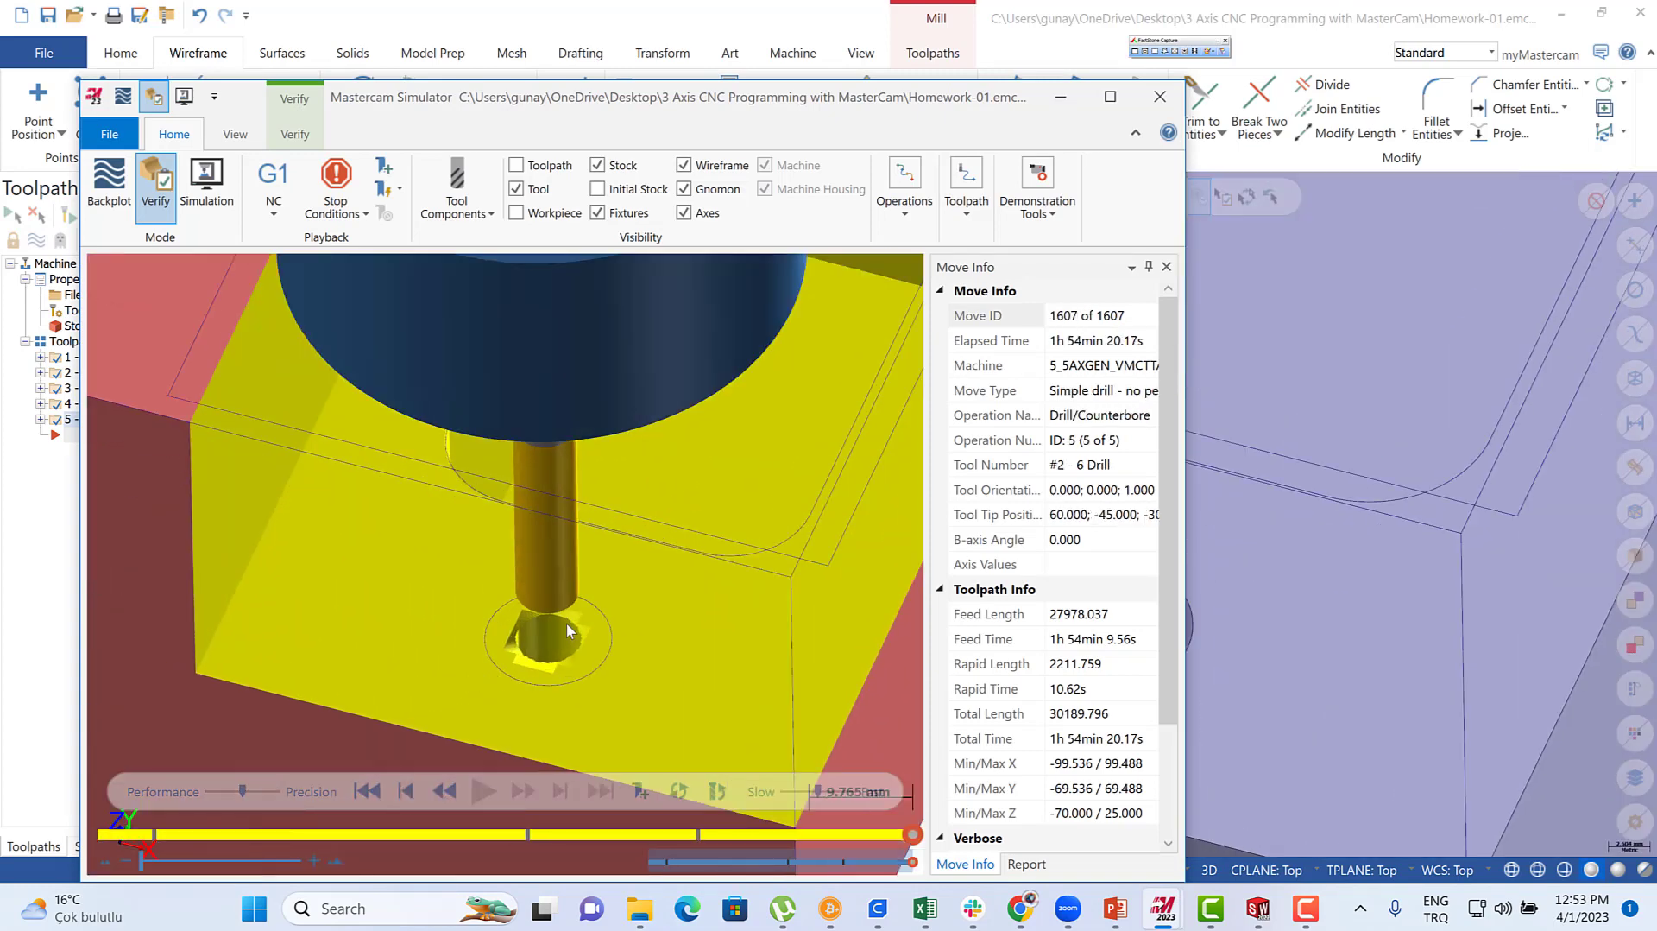
scroll(571, 673, down, 8)
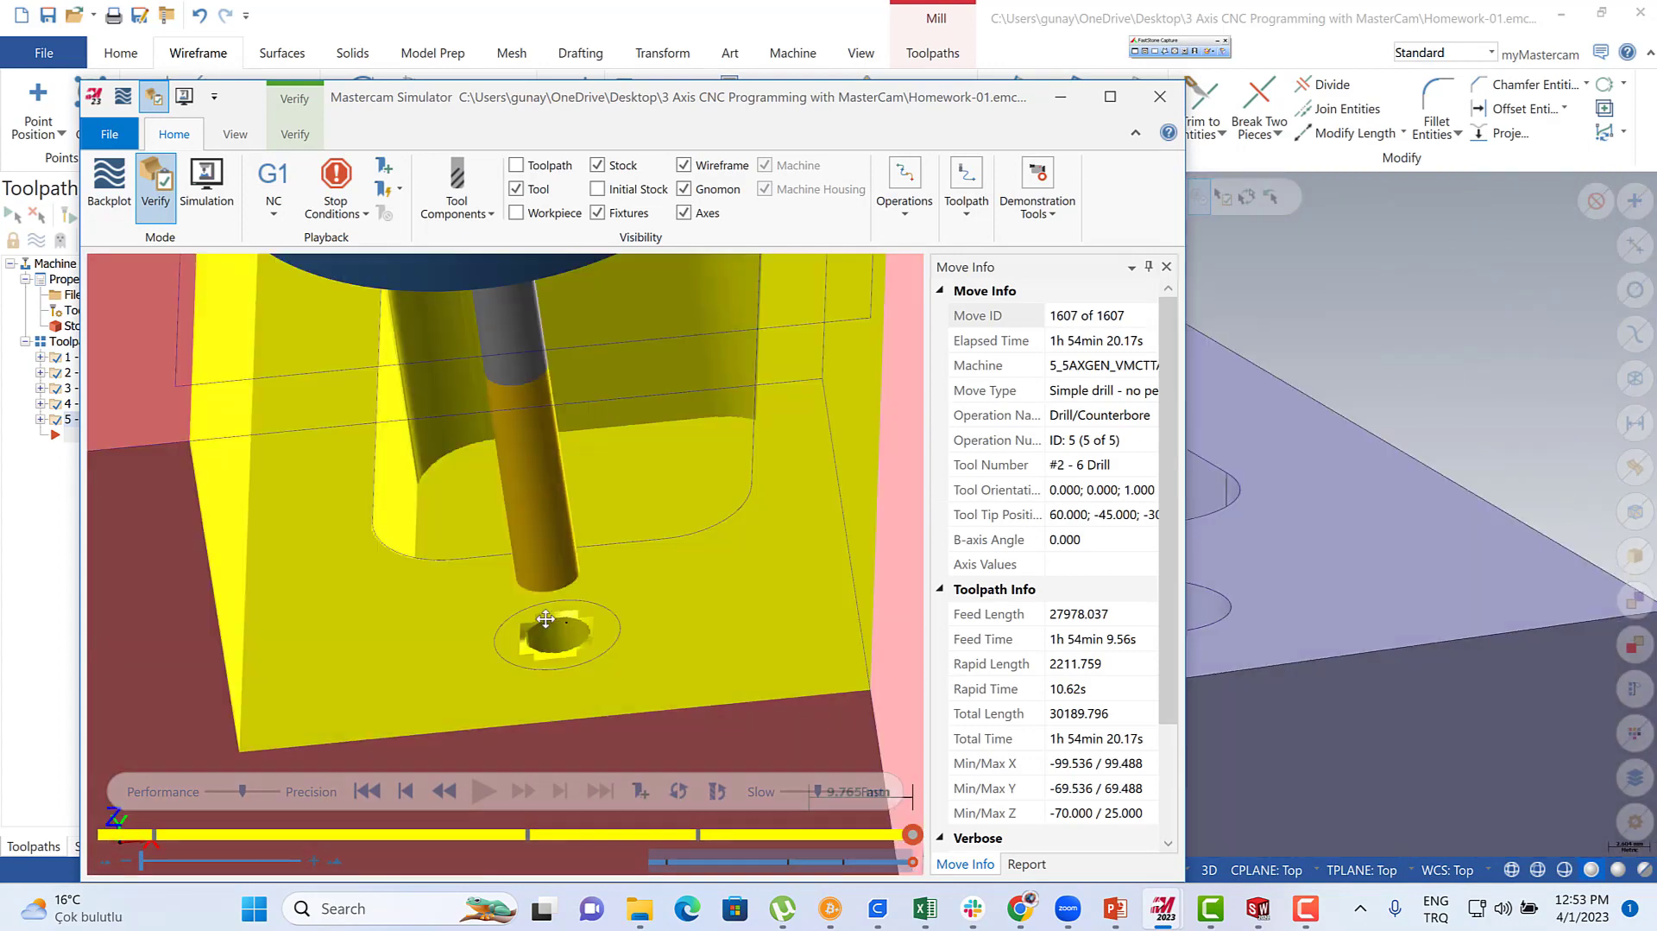
scroll(677, 605, down, 4)
scroll(630, 584, up, 4)
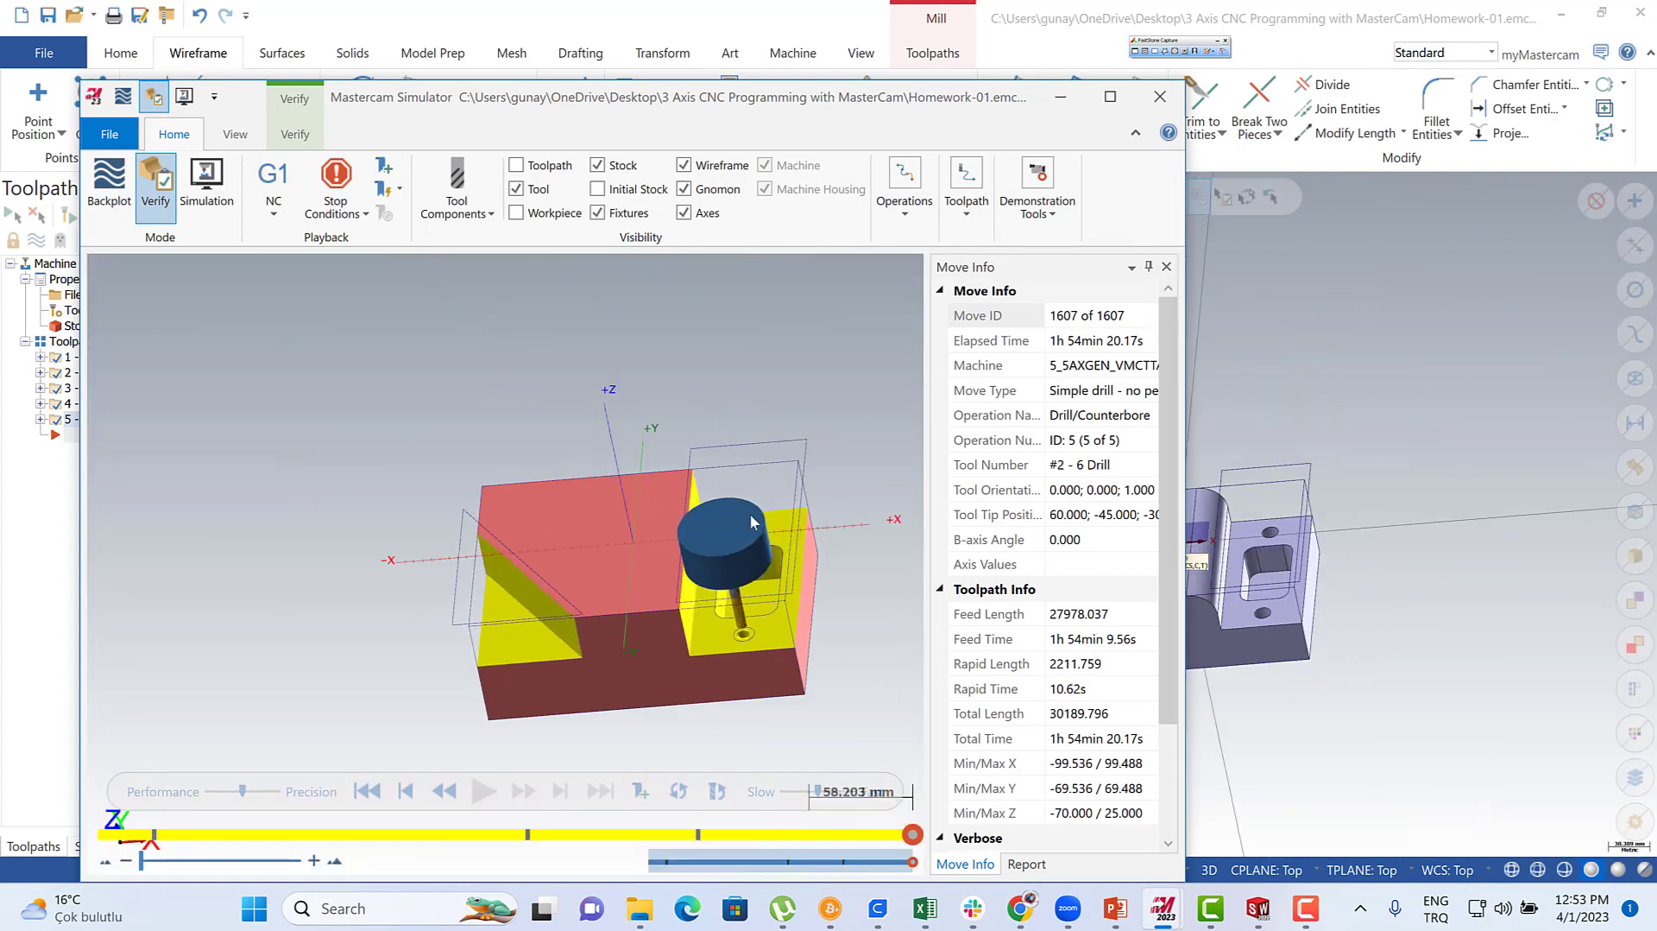
middle_drag(708, 521, 682, 477)
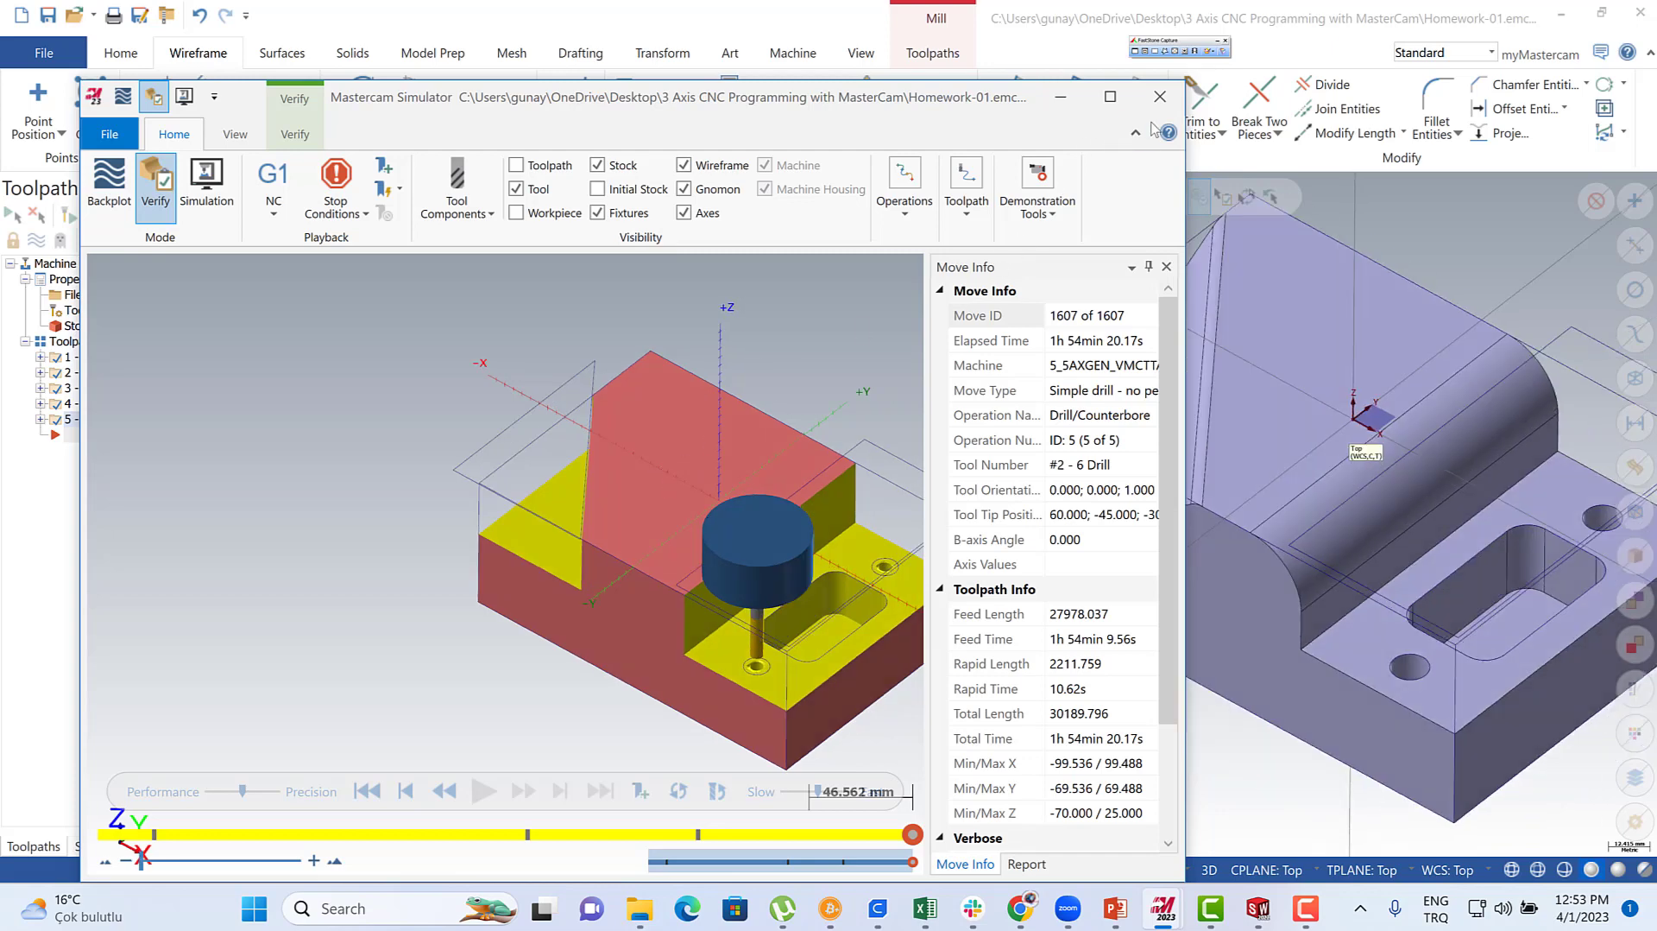
click(1160, 96)
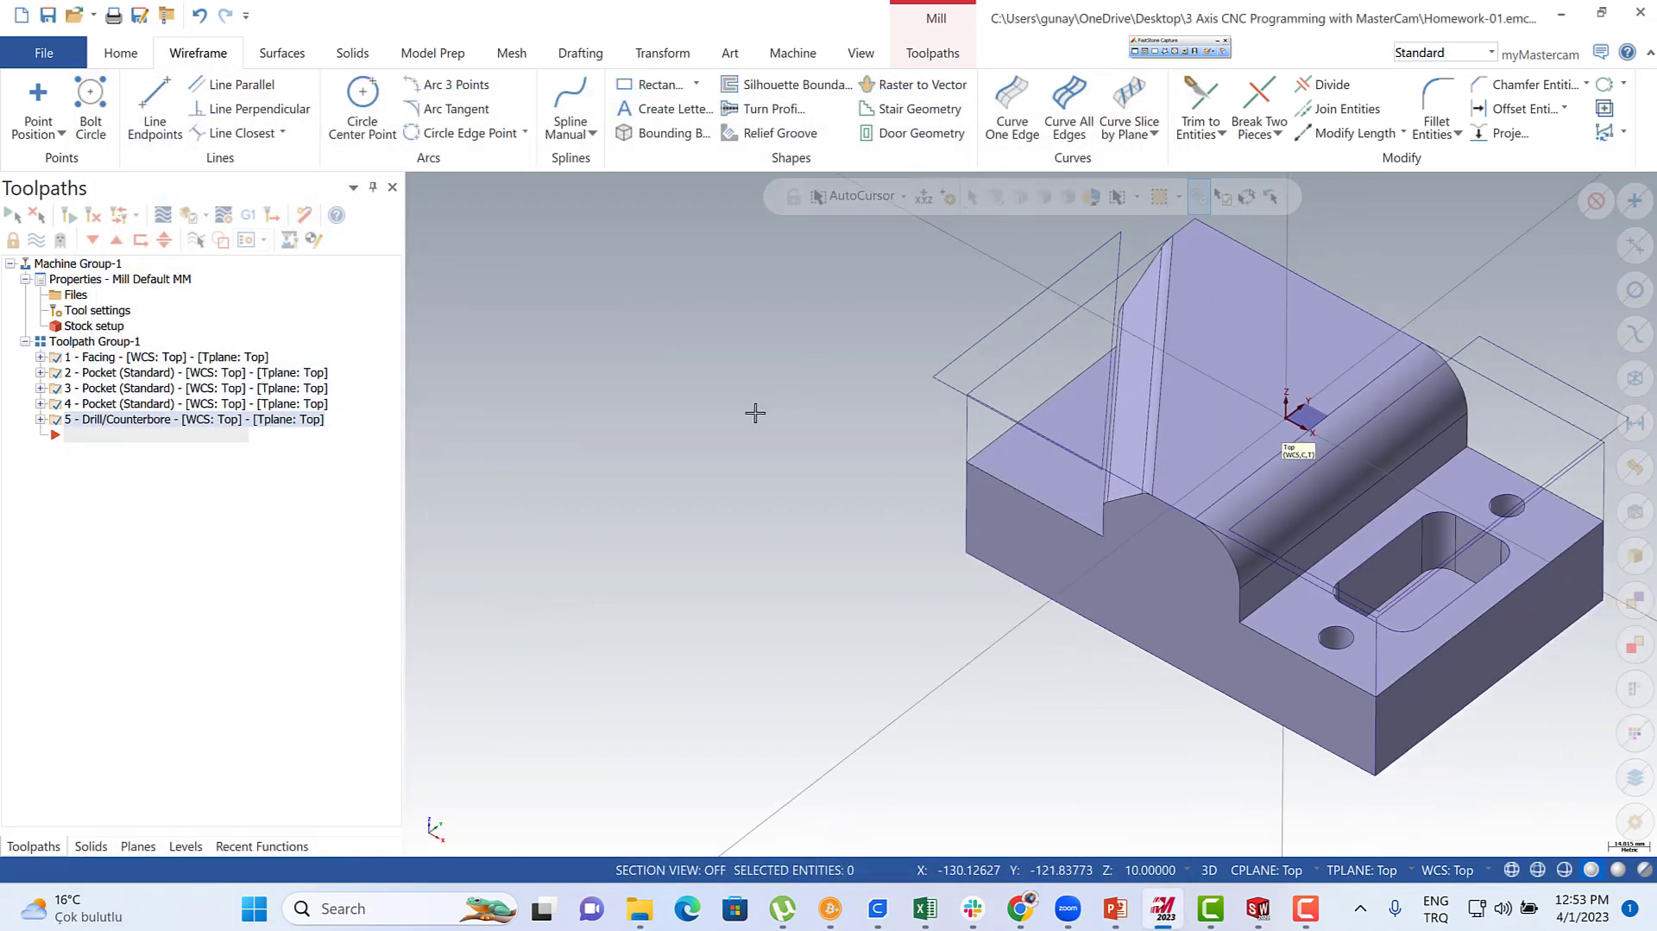
- Switch to the Homework-01 slide in PowerPoint and highlight the third tool, Bull endmill 12mm r2mm with fz=0.18 and Vc=180-200m/min
middle_drag(755, 412, 1128, 370)
scroll(1066, 406, down, 1)
scroll(1251, 440, up, 2)
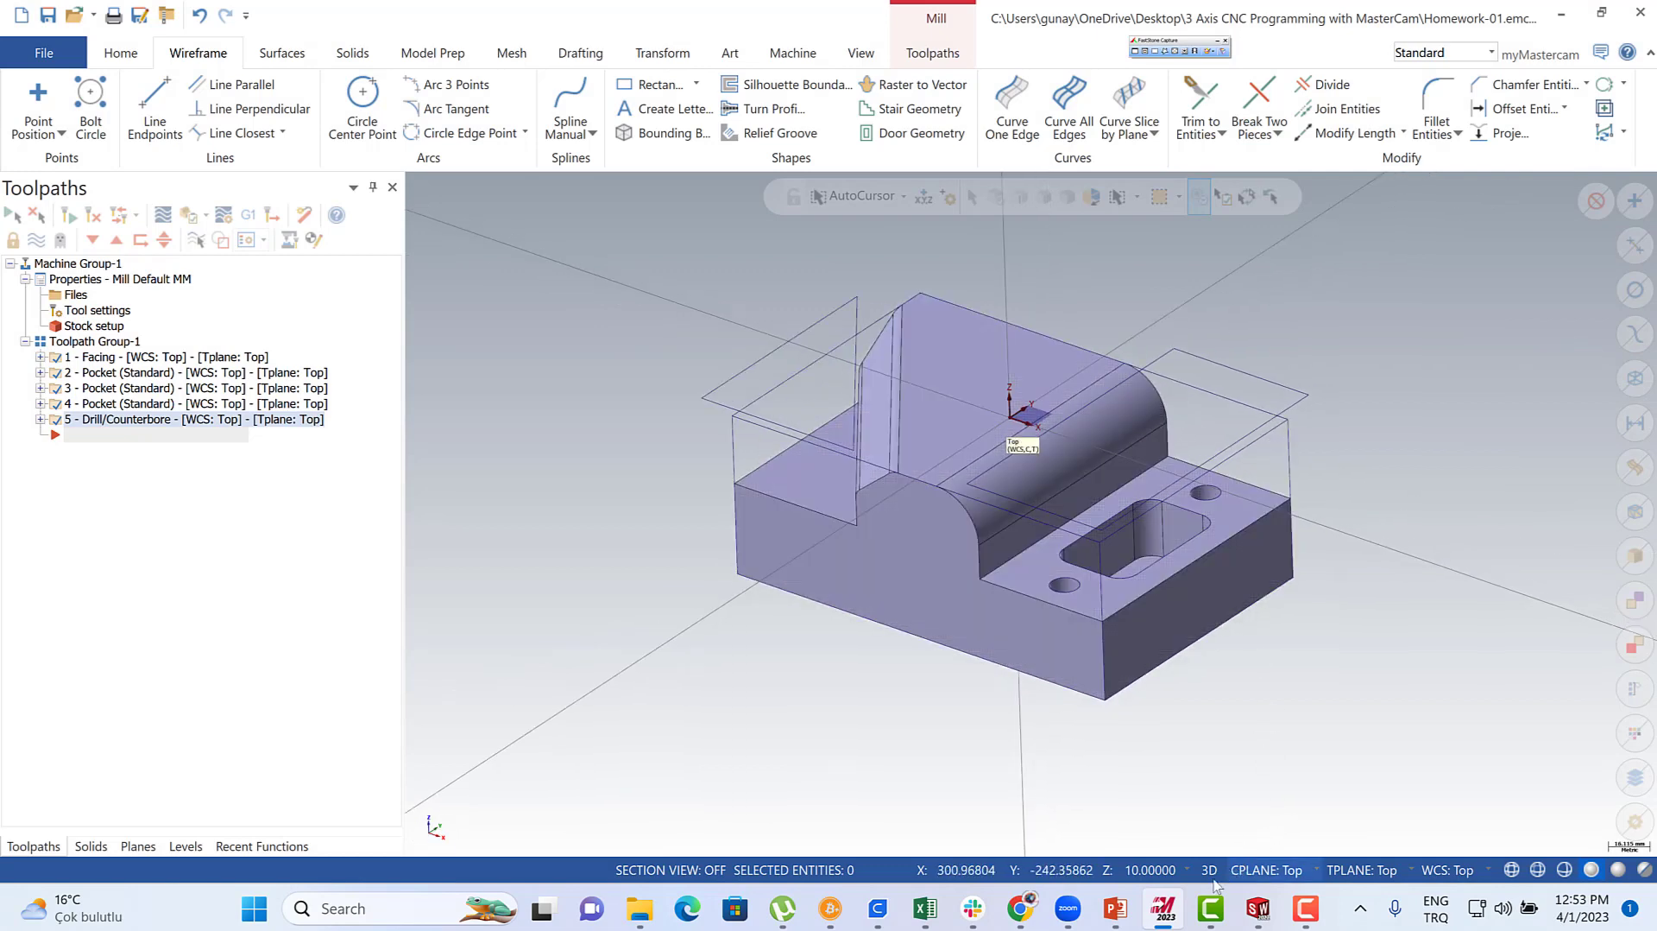
click(1116, 908)
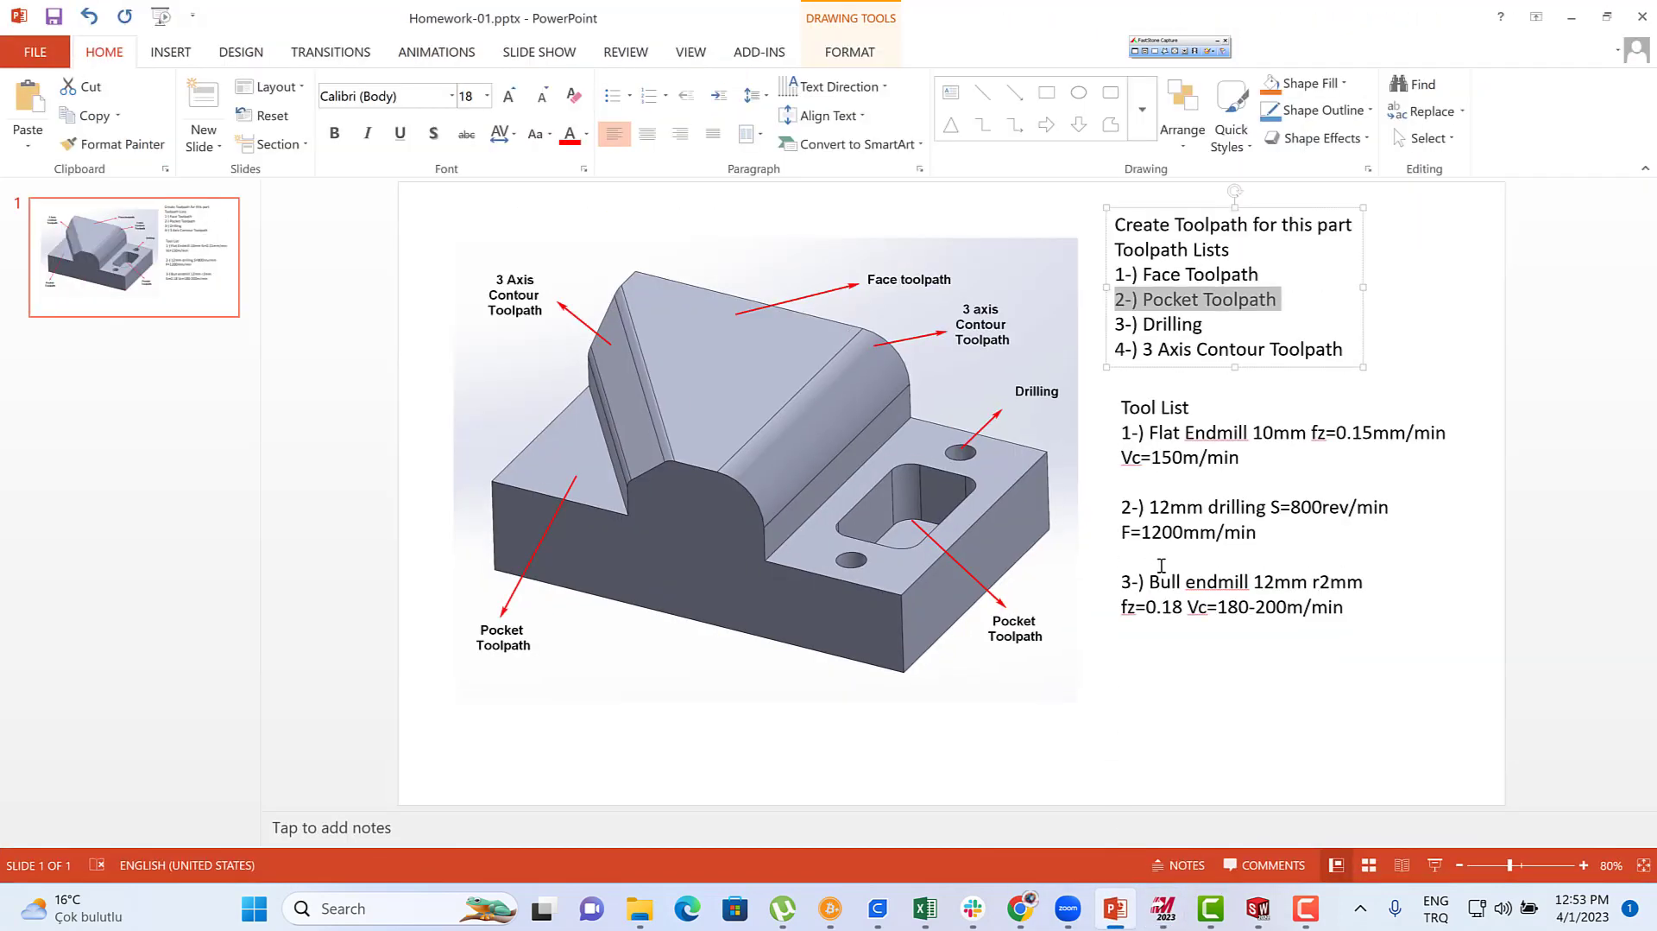
drag(1151, 581, 1327, 610)
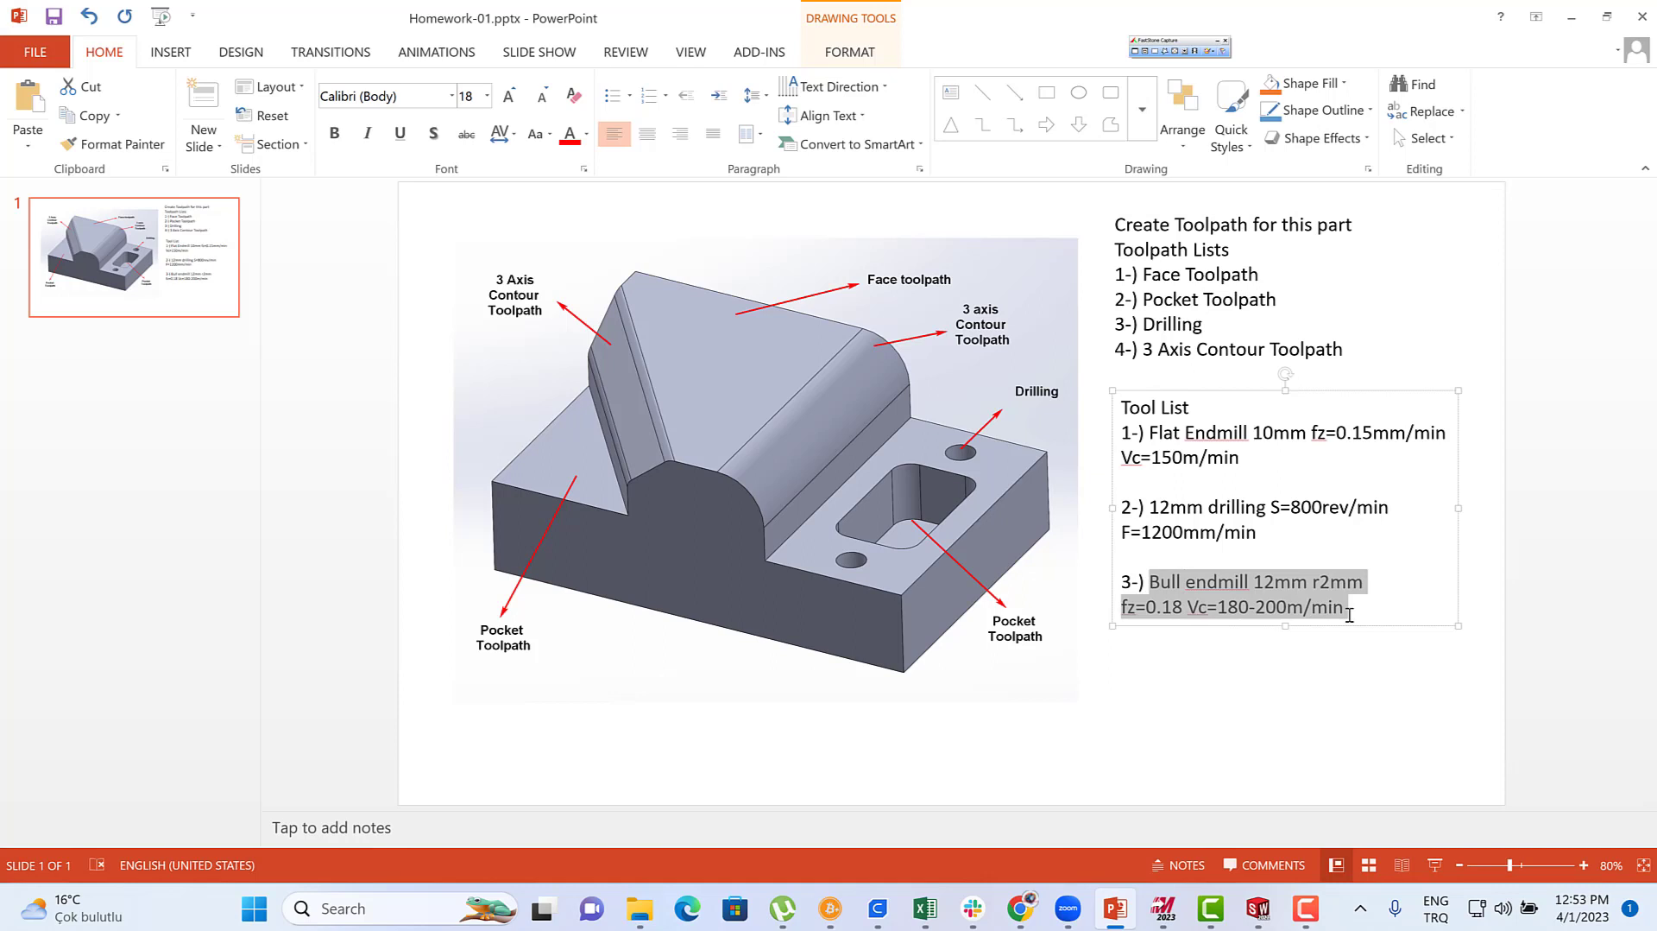
- Highlight the 3 Axis Contour Toolpath entry in the slide's toolpath list and switch back to Mastercam
drag(1146, 347, 1335, 357)
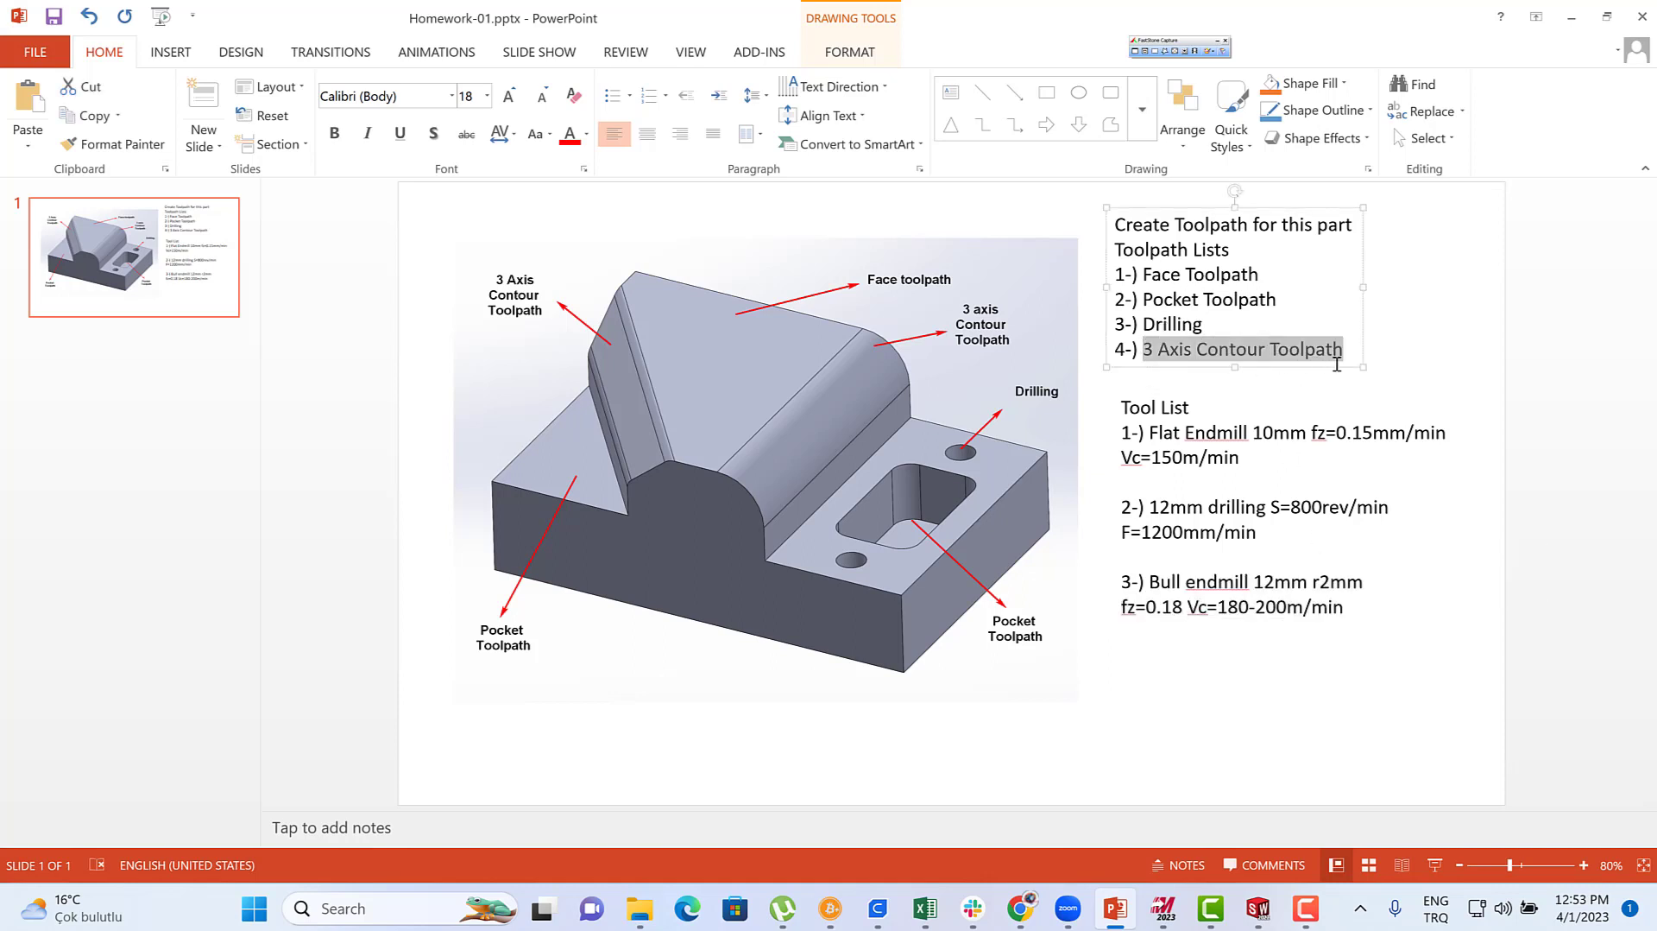
click(1389, 397)
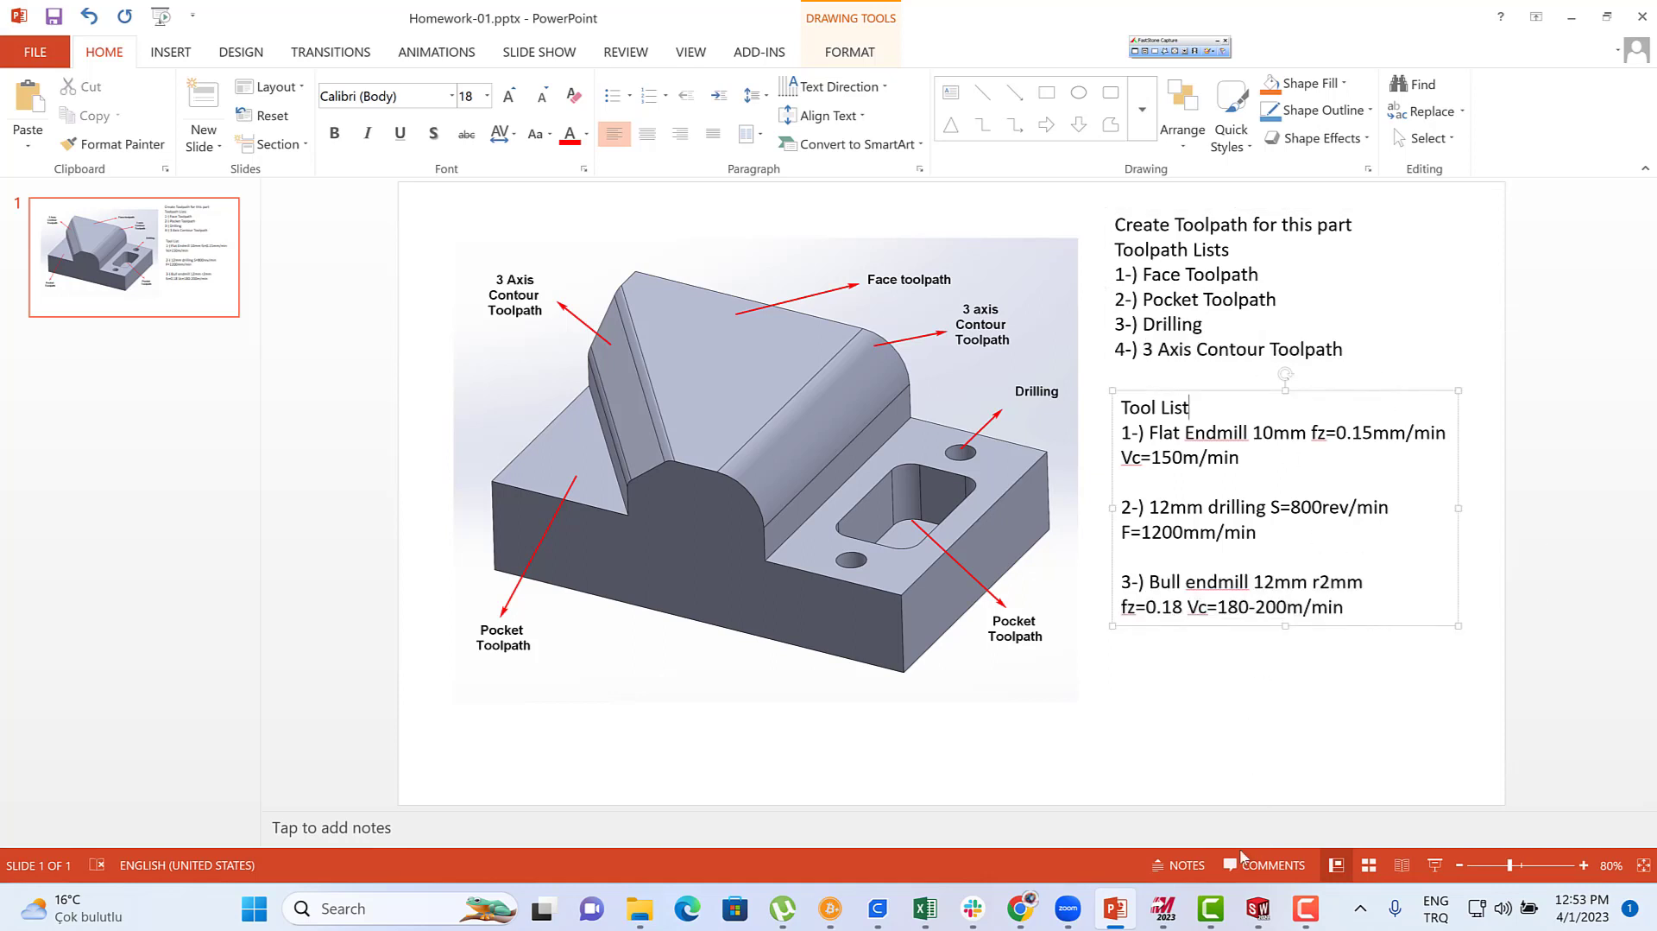
click(1162, 908)
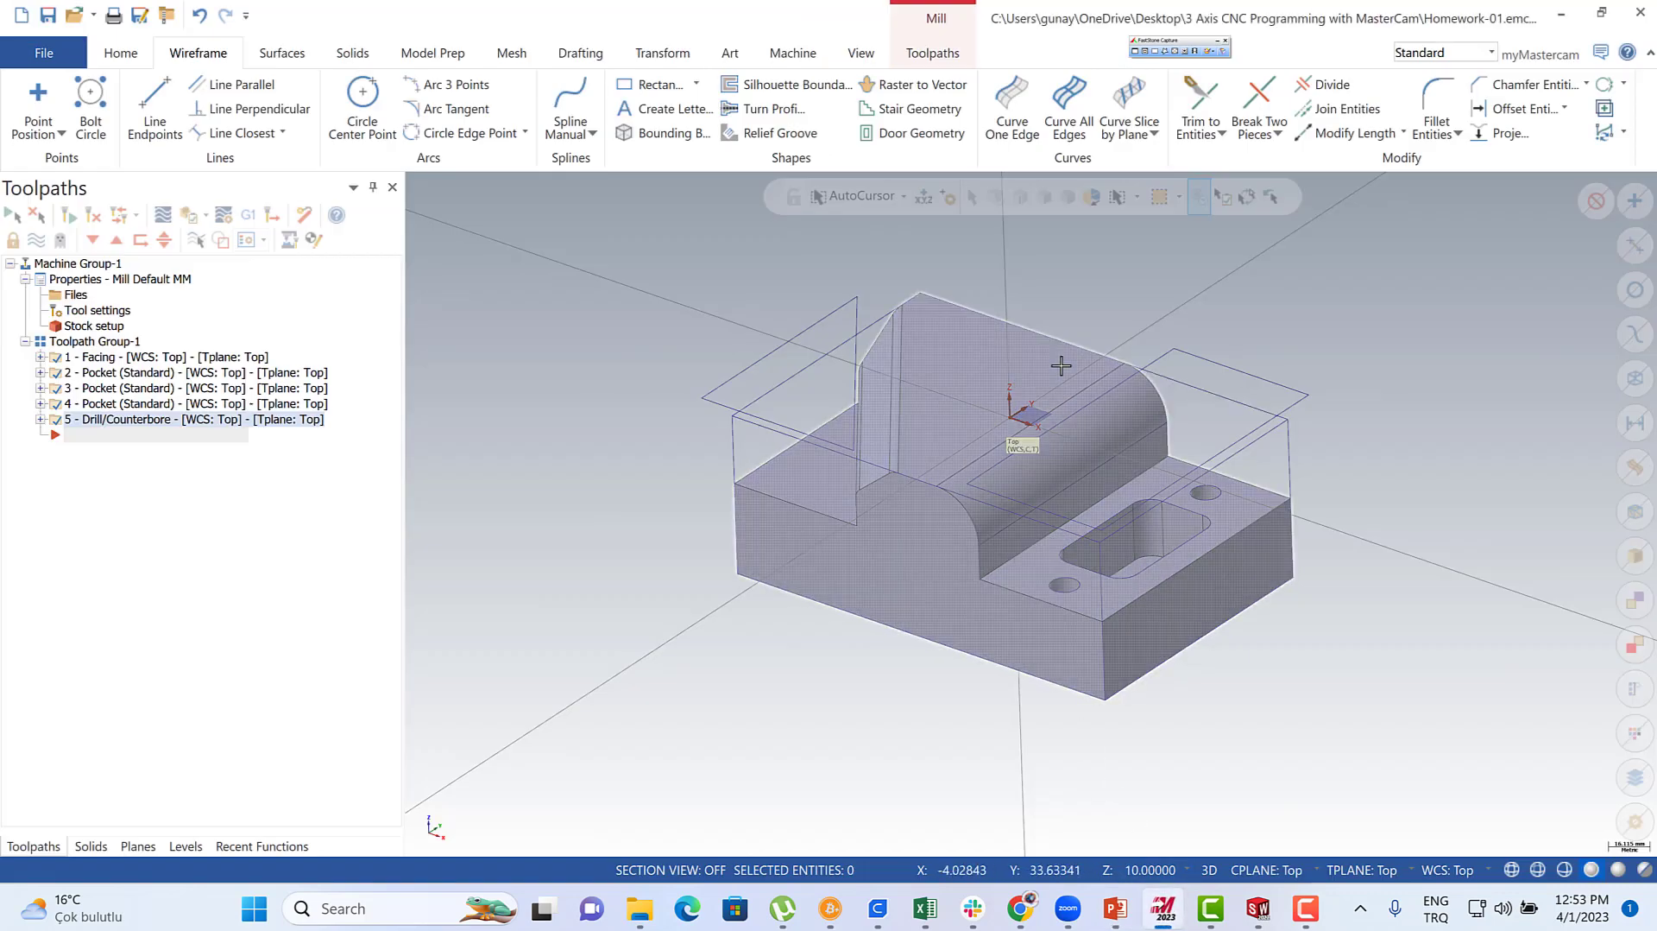
- Create surfaces from the part's rounded solid face and the vertical face below it, keeping the original solid
scroll(1061, 365, up, 2)
mouse_move(1088, 416)
middle_down()
mouse_move(1099, 503)
mouse_move(1095, 345)
mouse_move(1096, 374)
mouse_move(974, 449)
middle_up()
scroll(1089, 436, up, 1)
scroll(921, 389, down, 4)
scroll(1167, 399, up, 3)
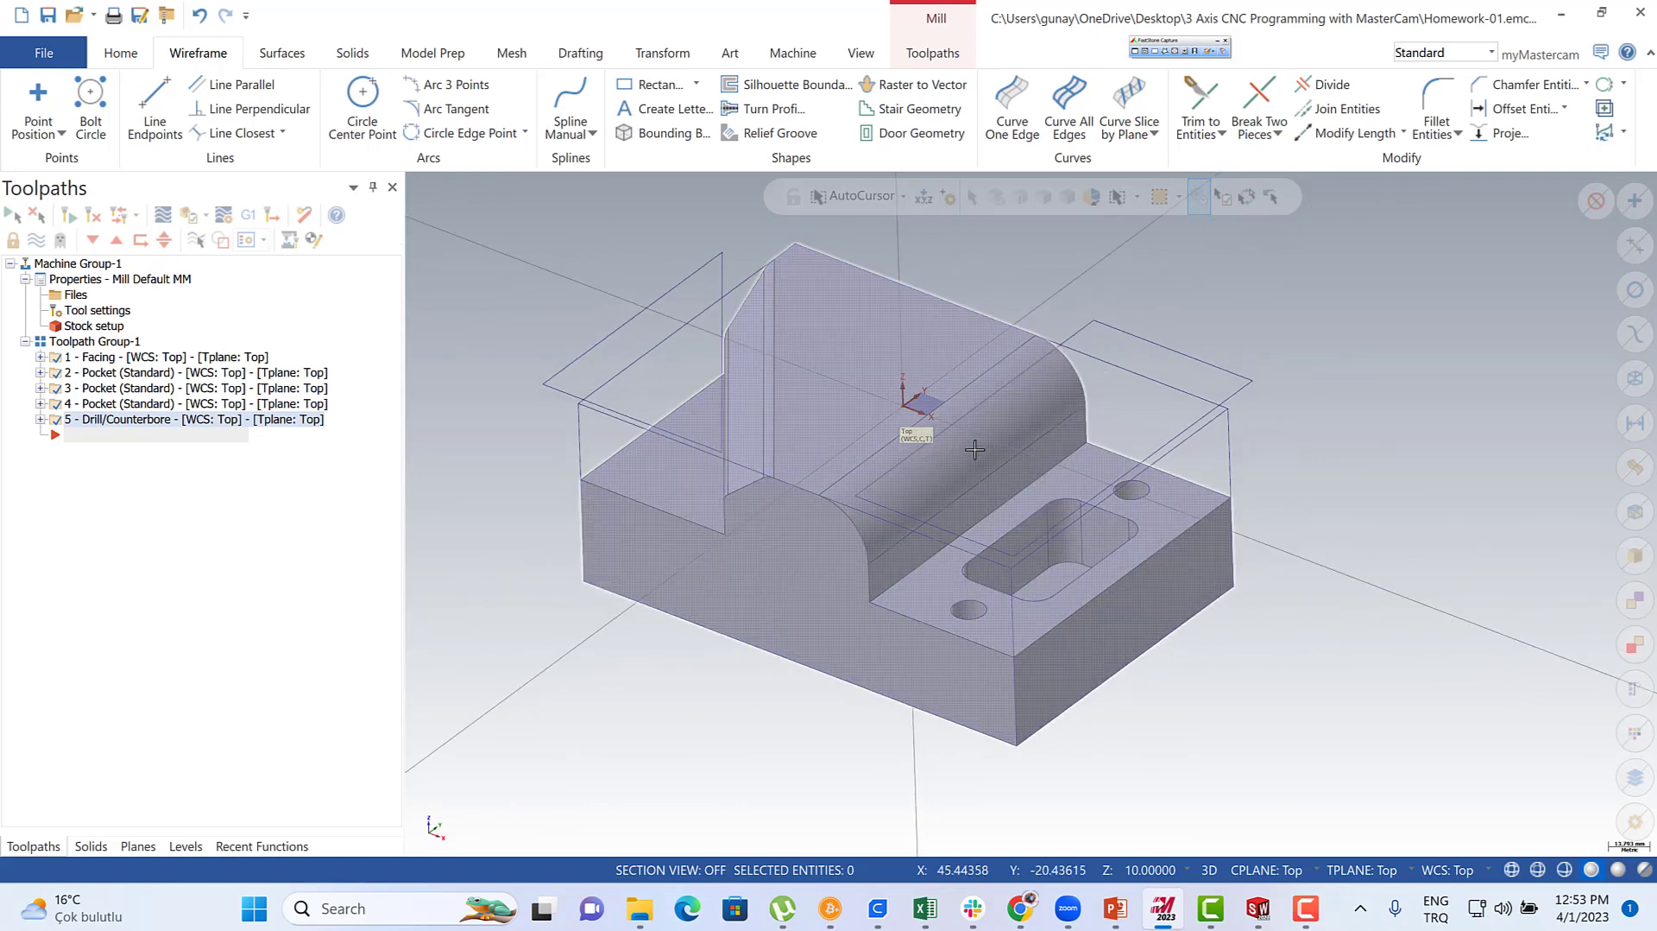
click(280, 52)
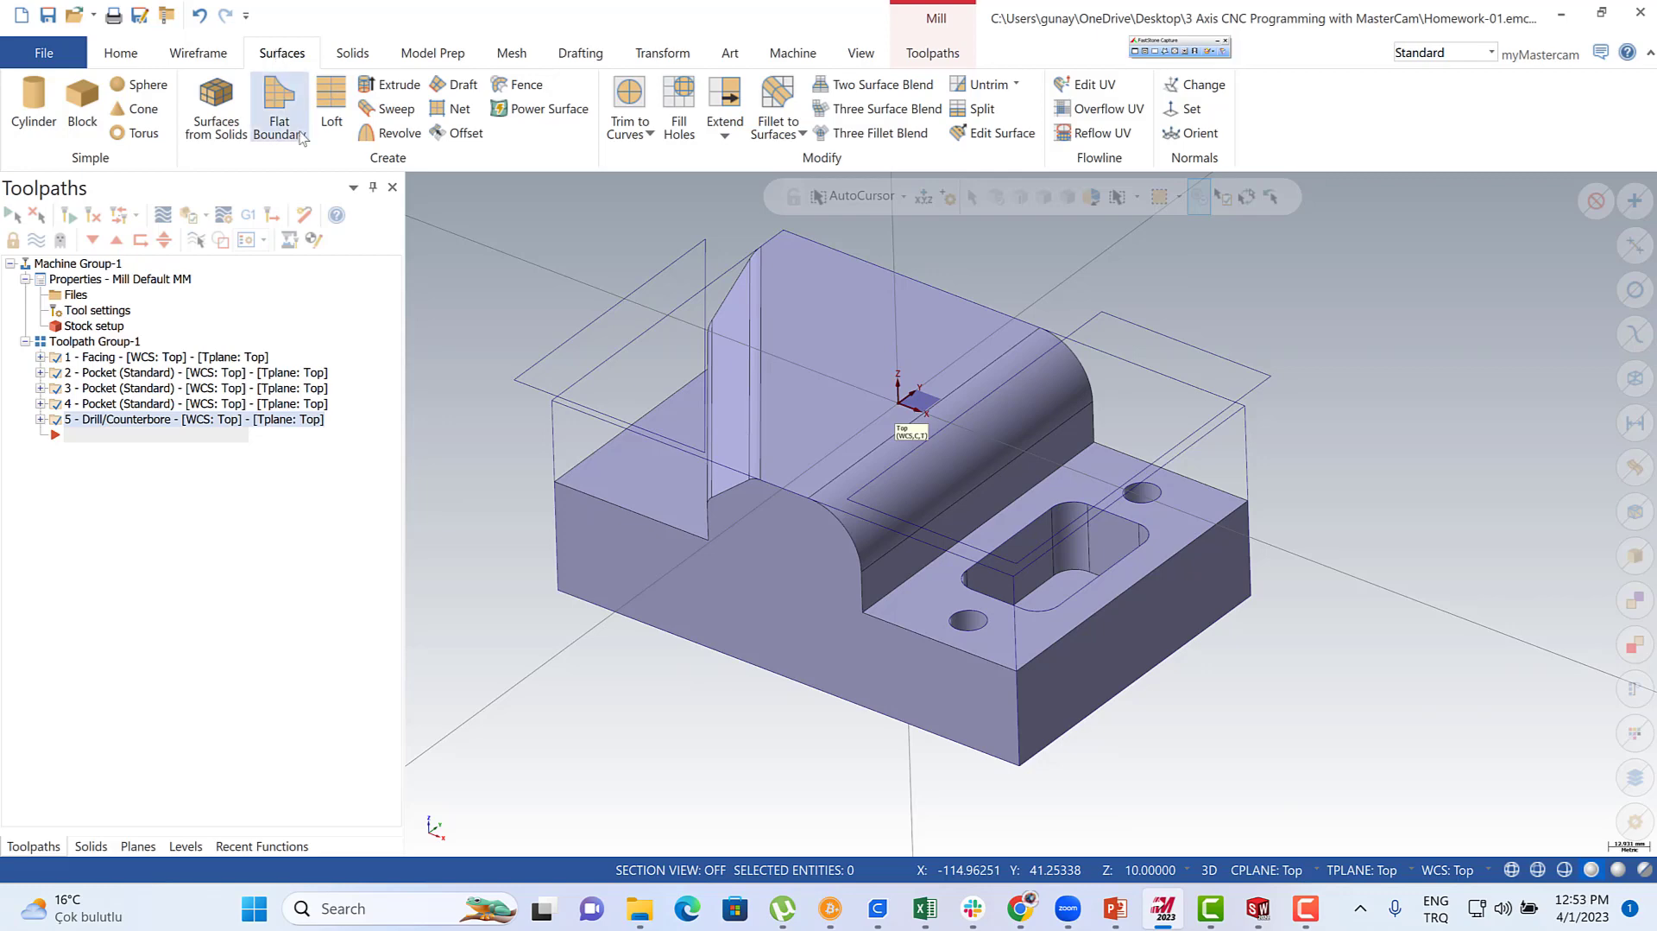
click(216, 128)
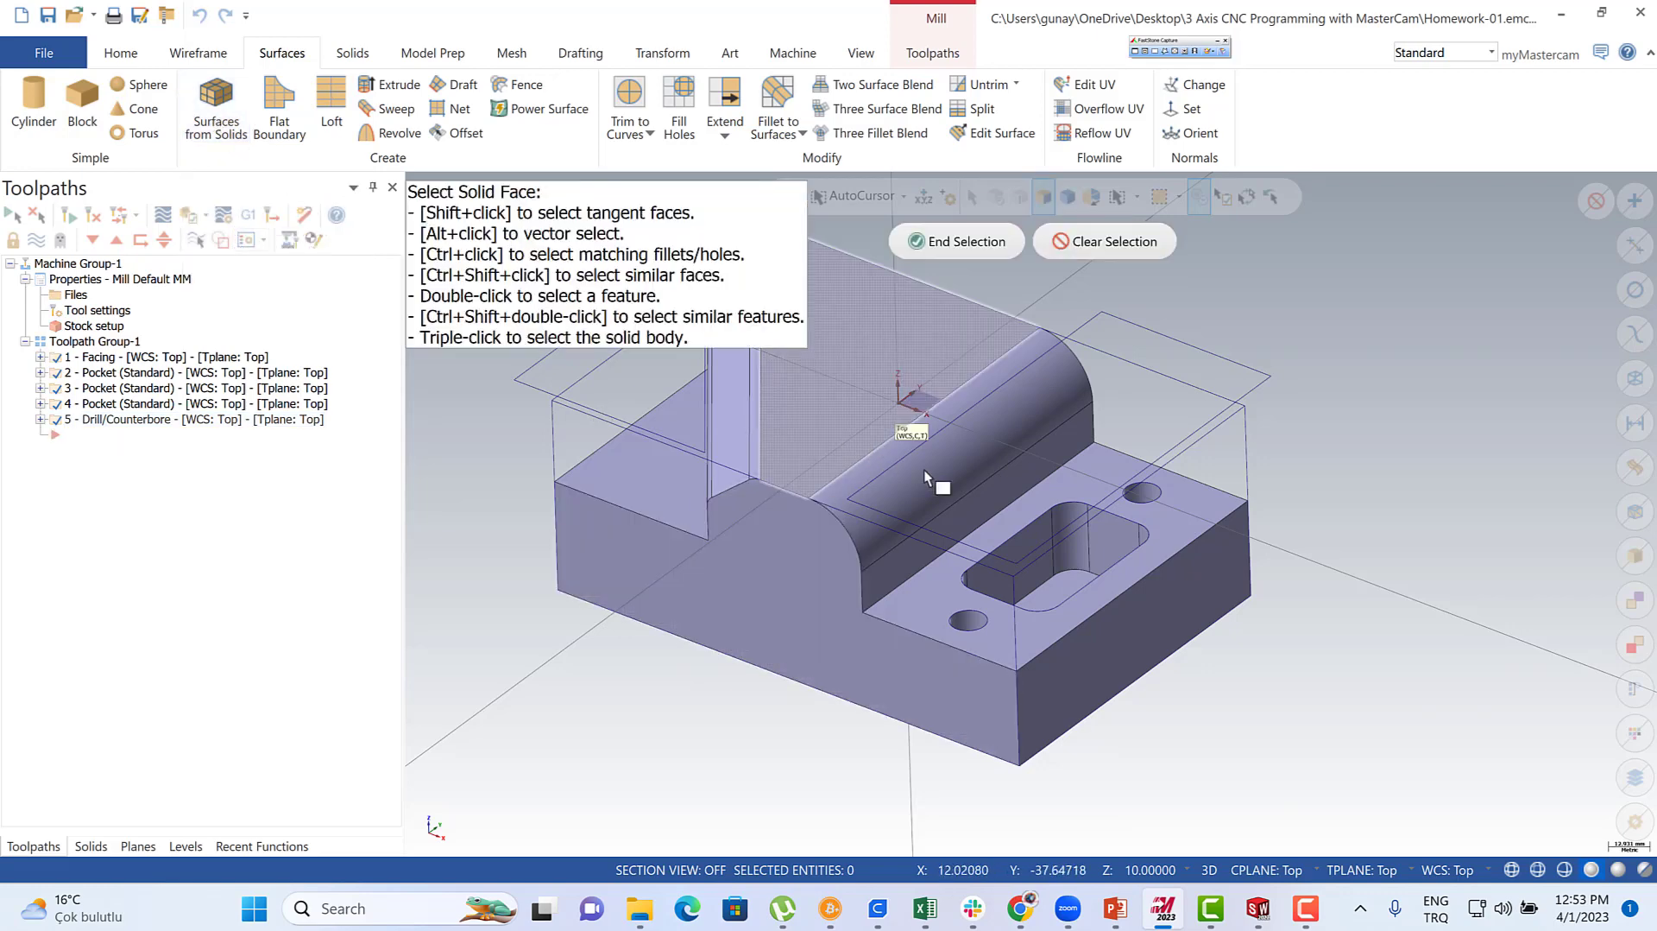
click(881, 573)
click(966, 241)
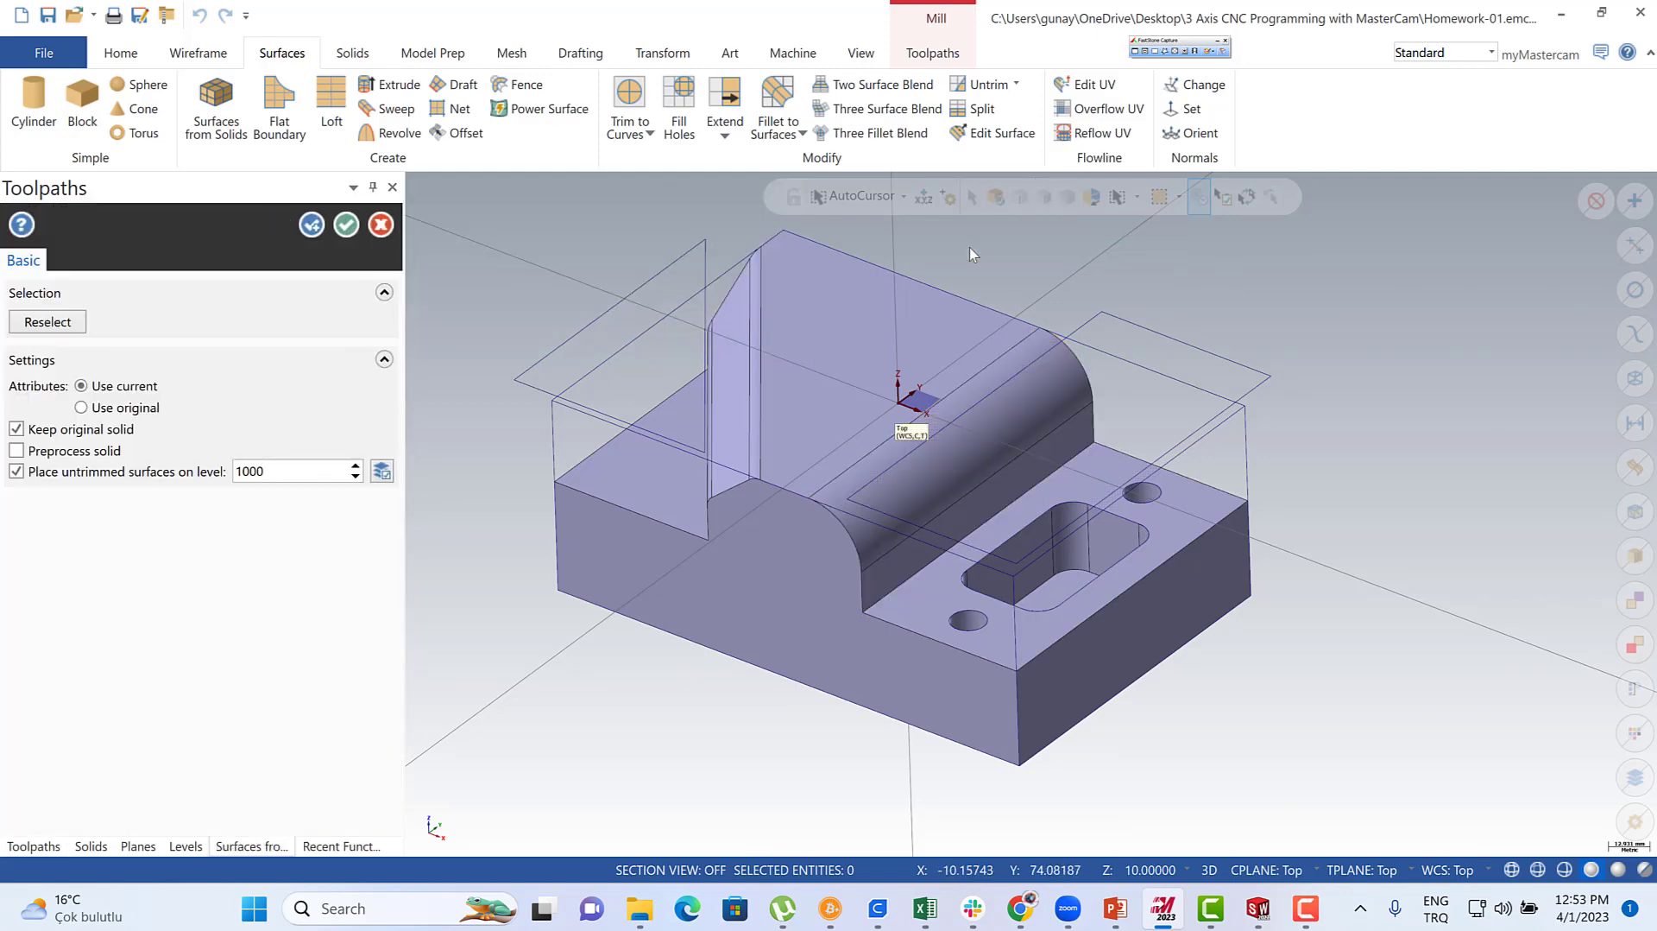
click(347, 225)
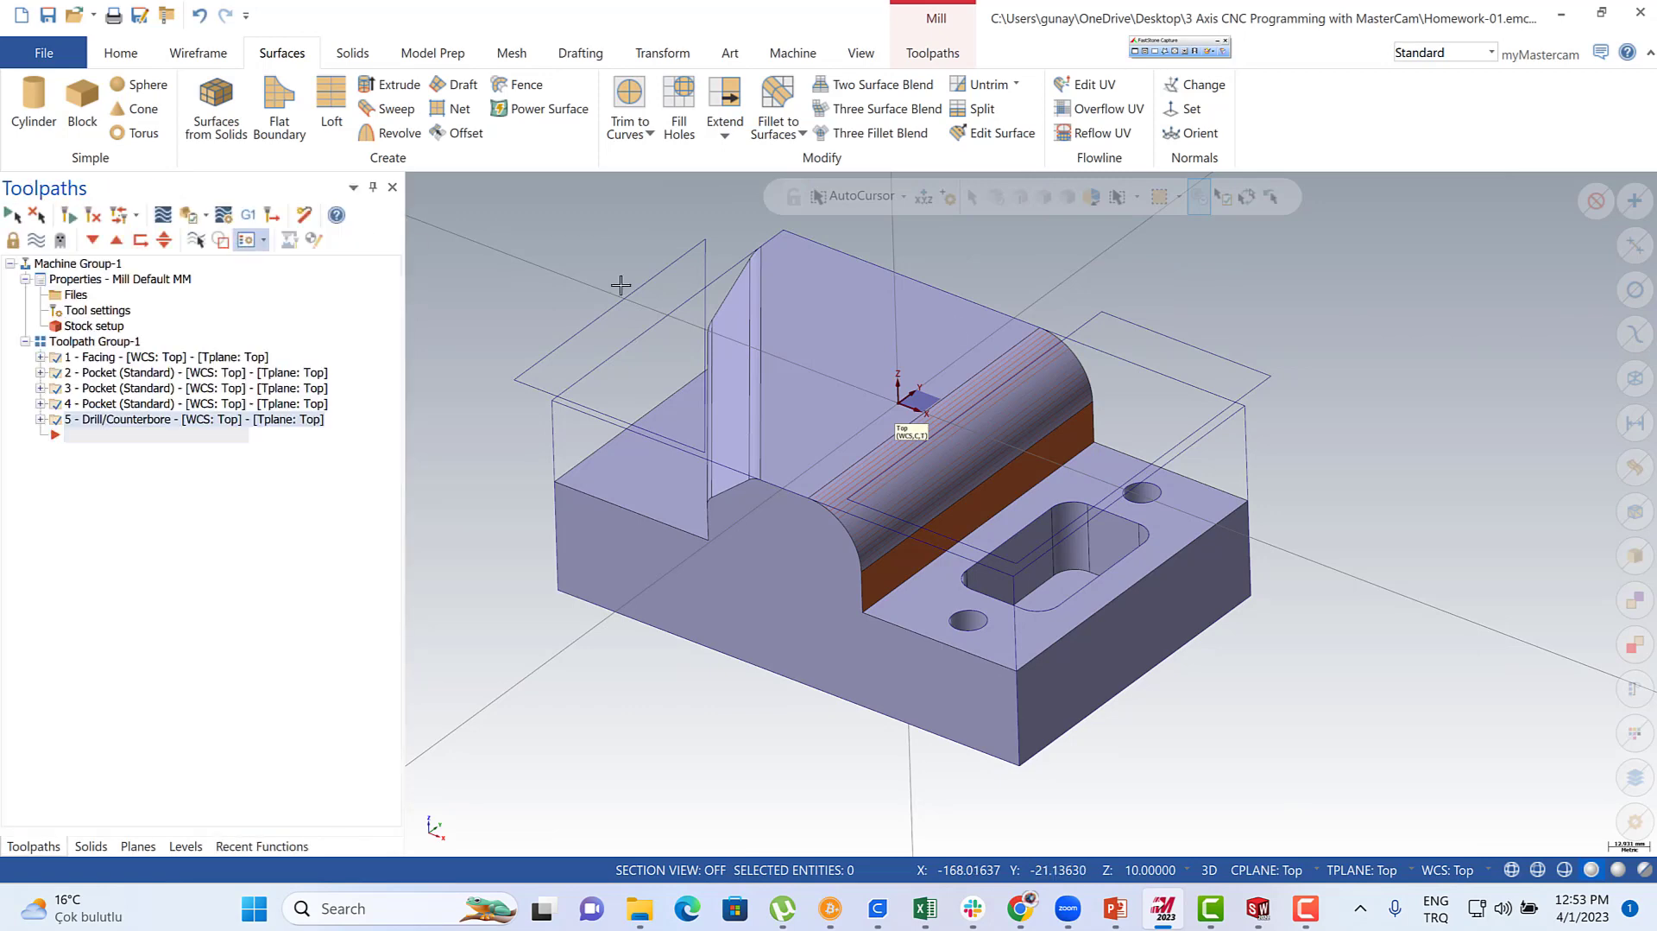
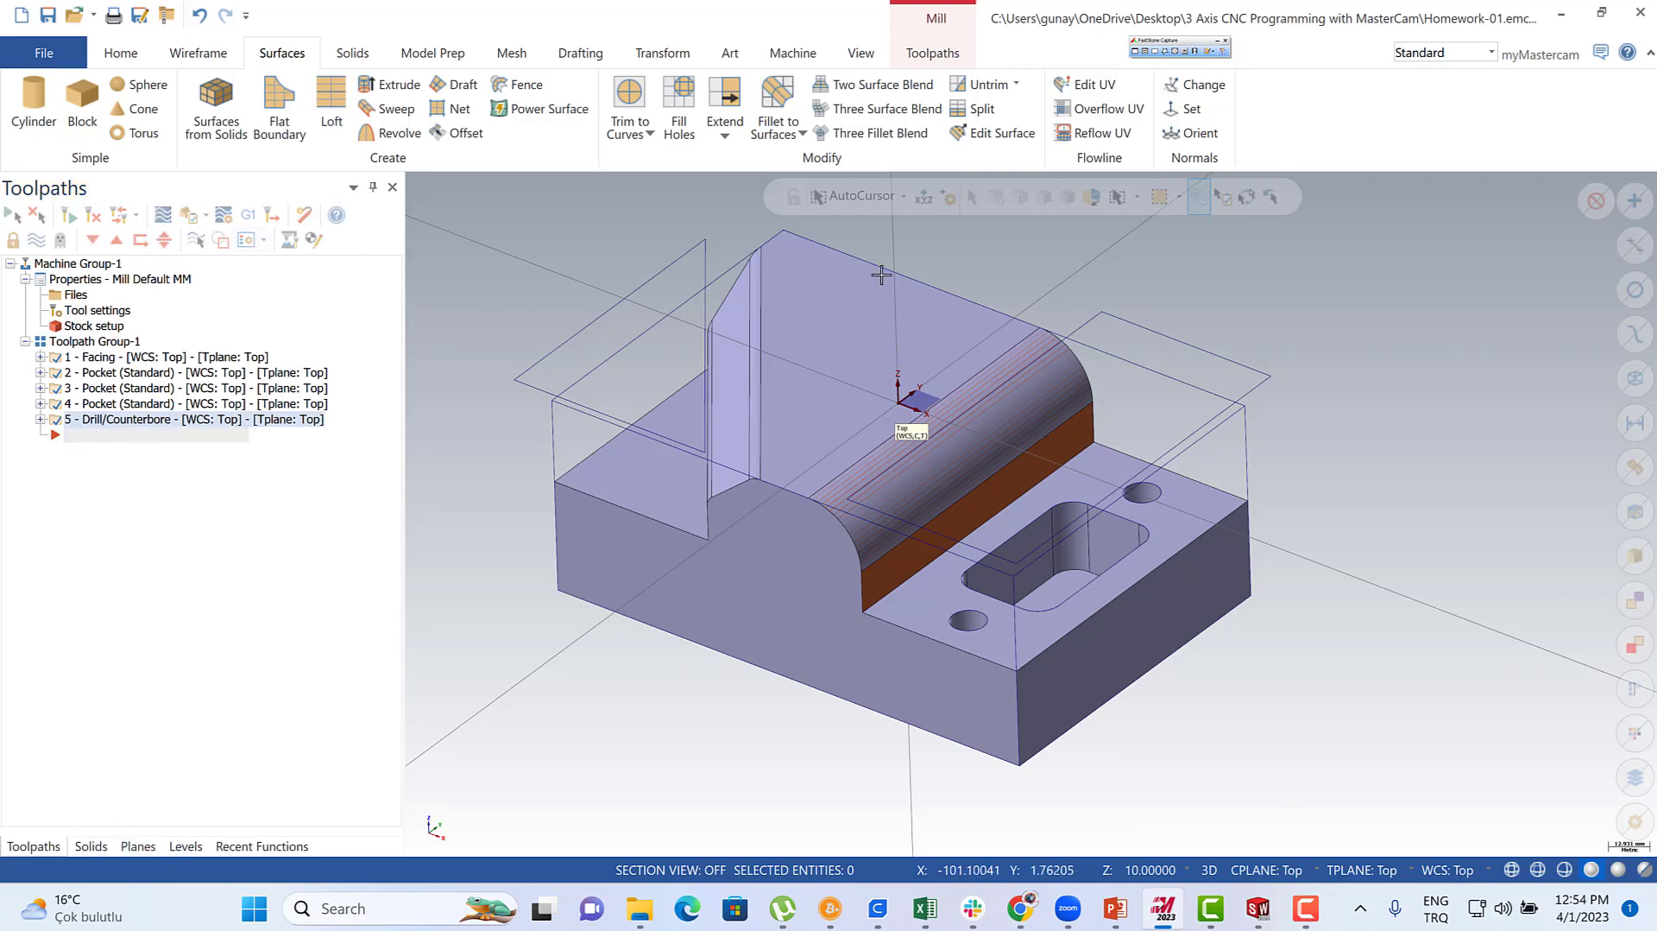
- Extend the rounded surface non-linearly by a distance of 20.0 past its rear end
scroll(1039, 285, down, 1)
scroll(1040, 286, up, 1)
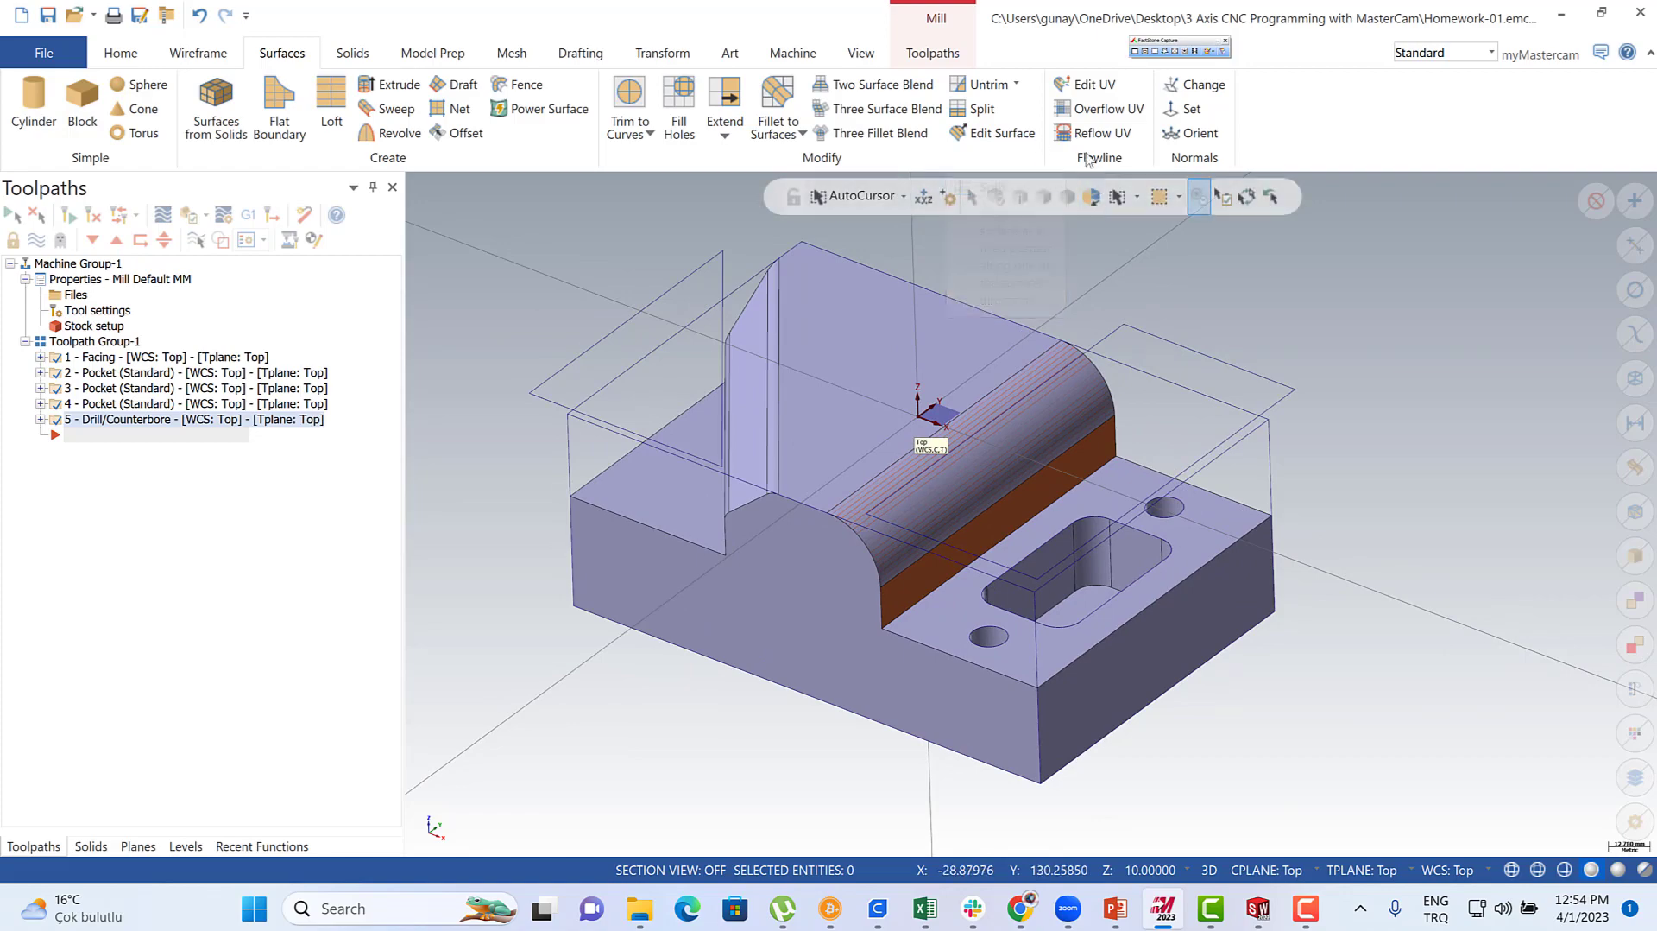
scroll(1115, 399, up, 2)
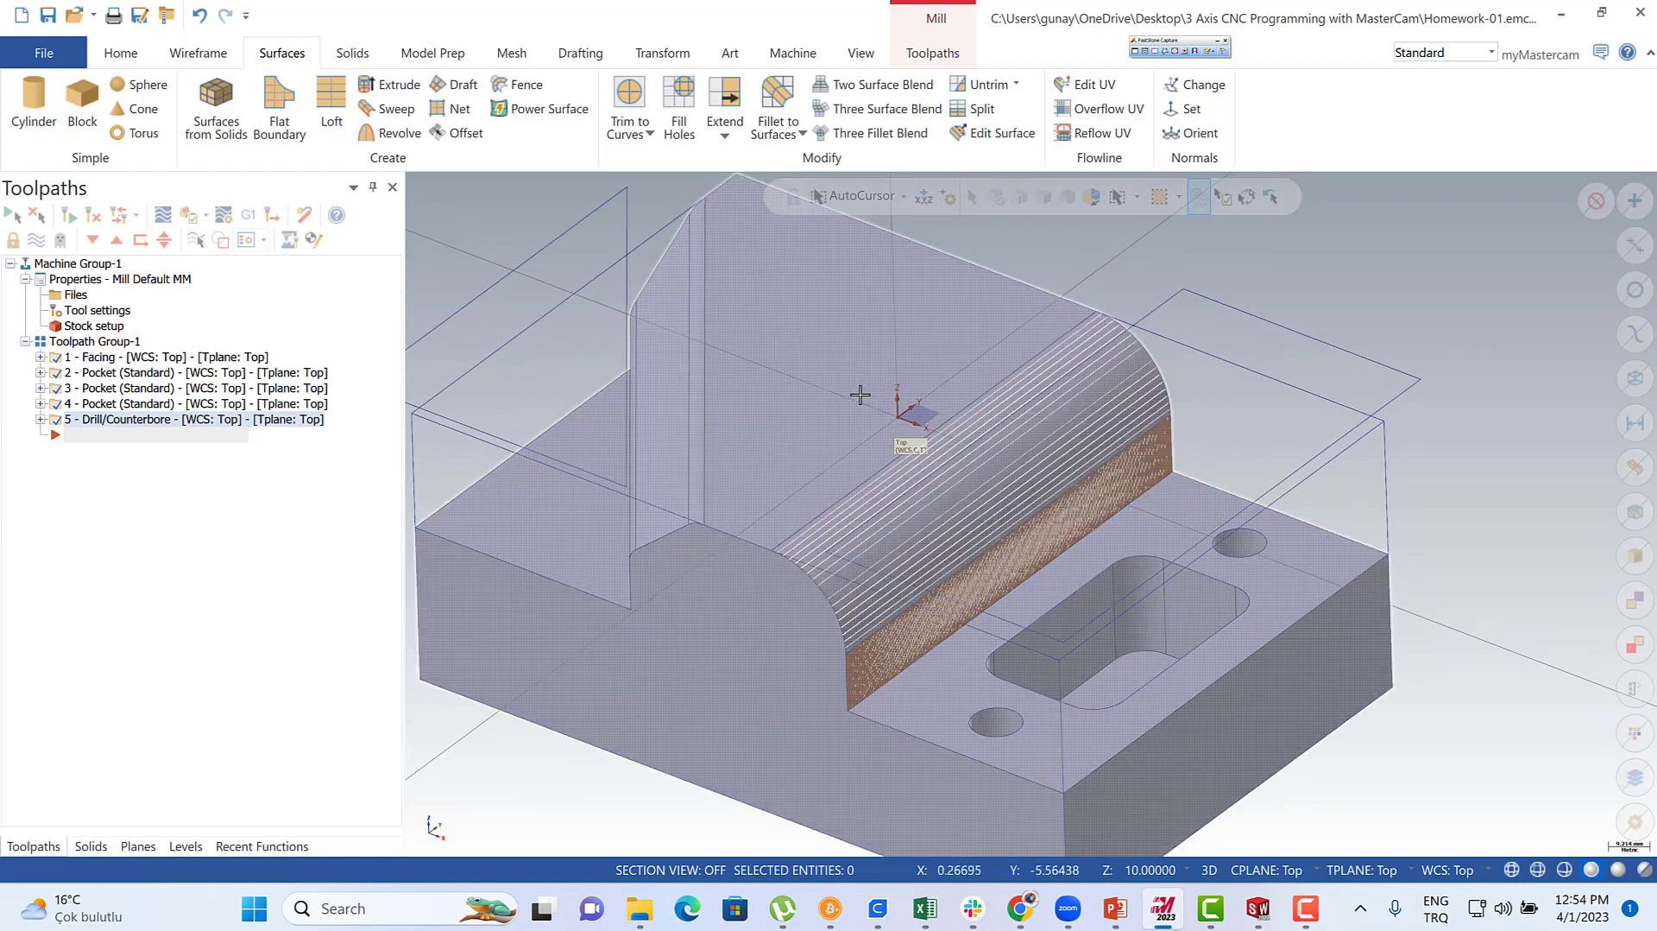
scroll(898, 414, down, 4)
scroll(1019, 467, up, 1)
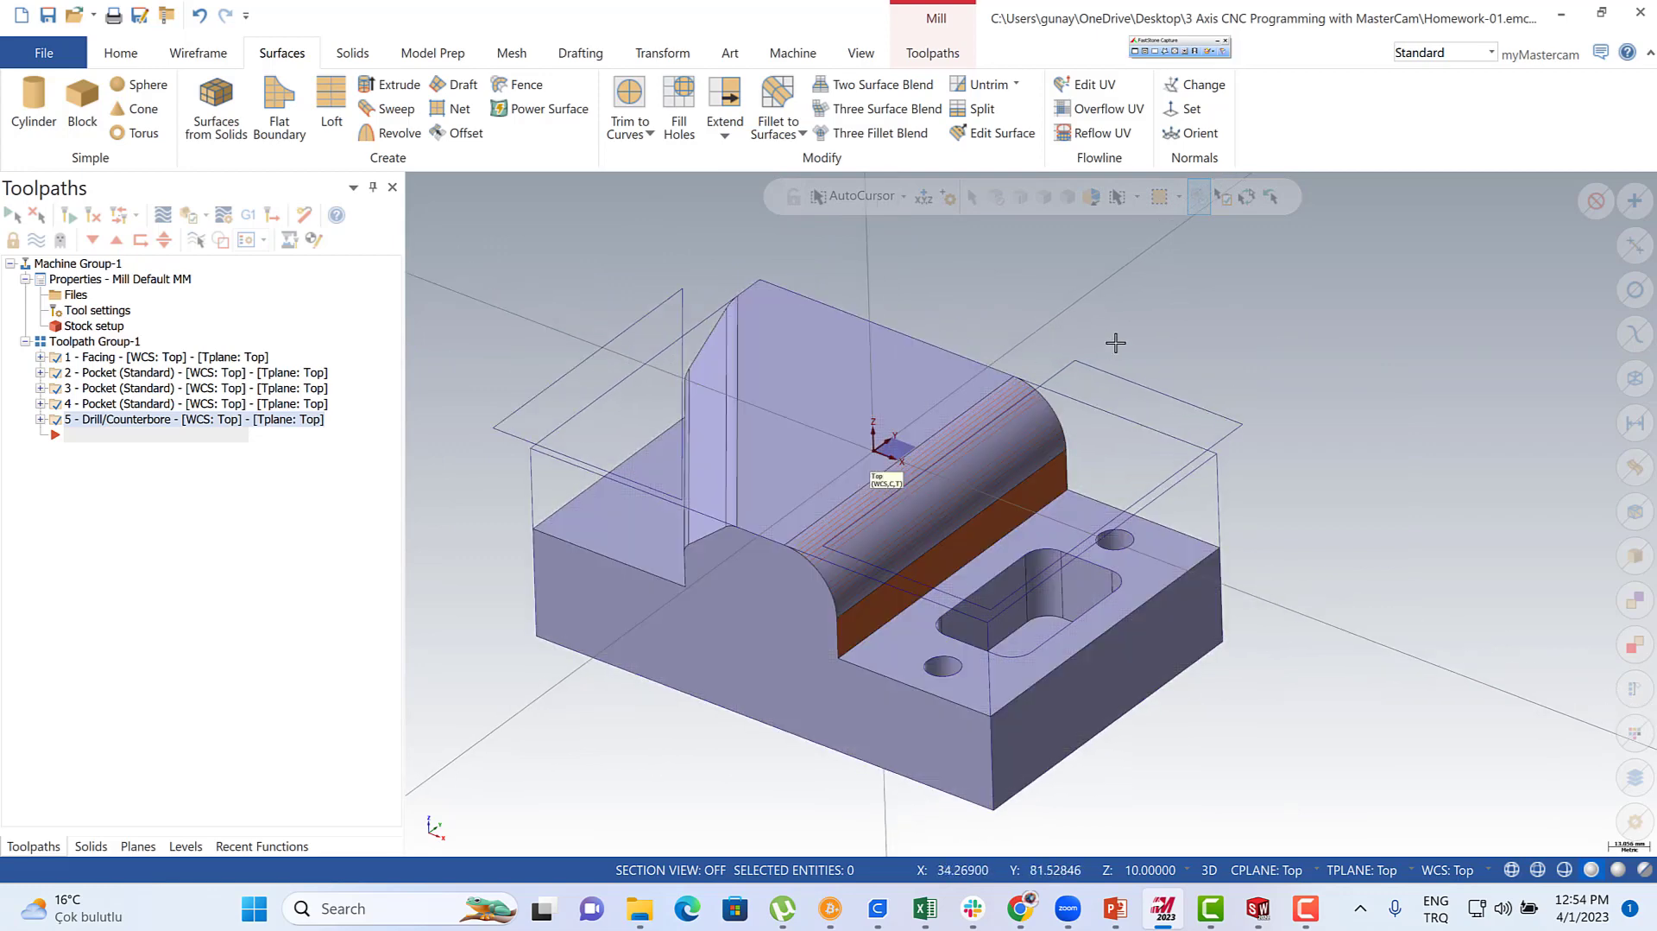
scroll(900, 285, down, 1)
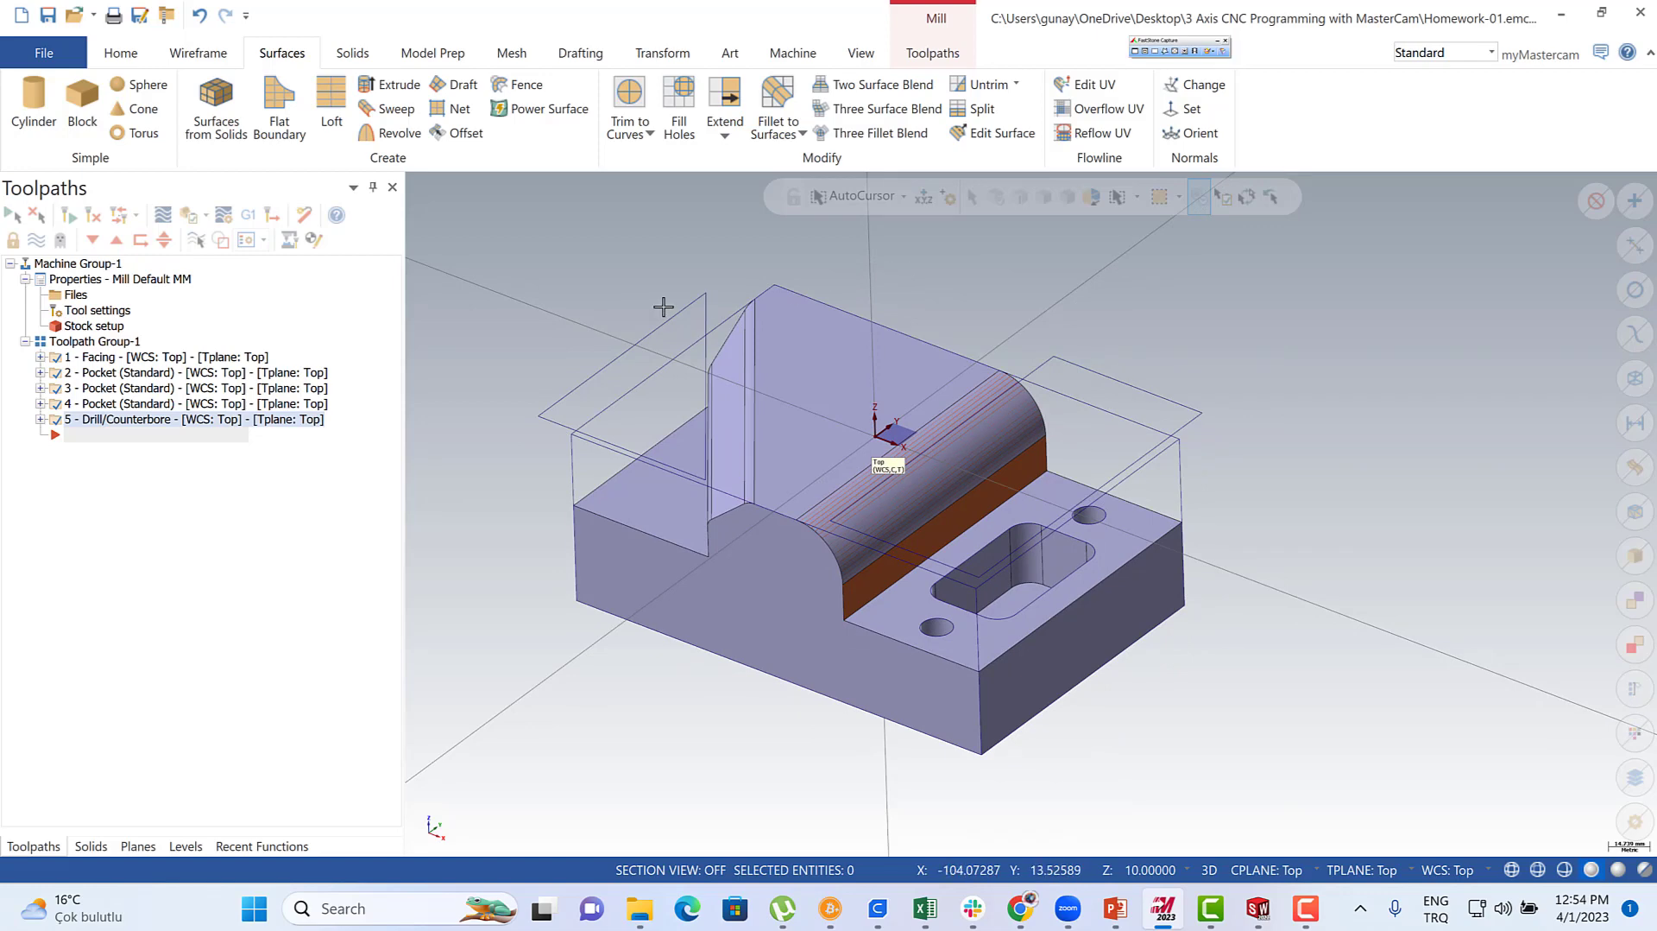
click(647, 134)
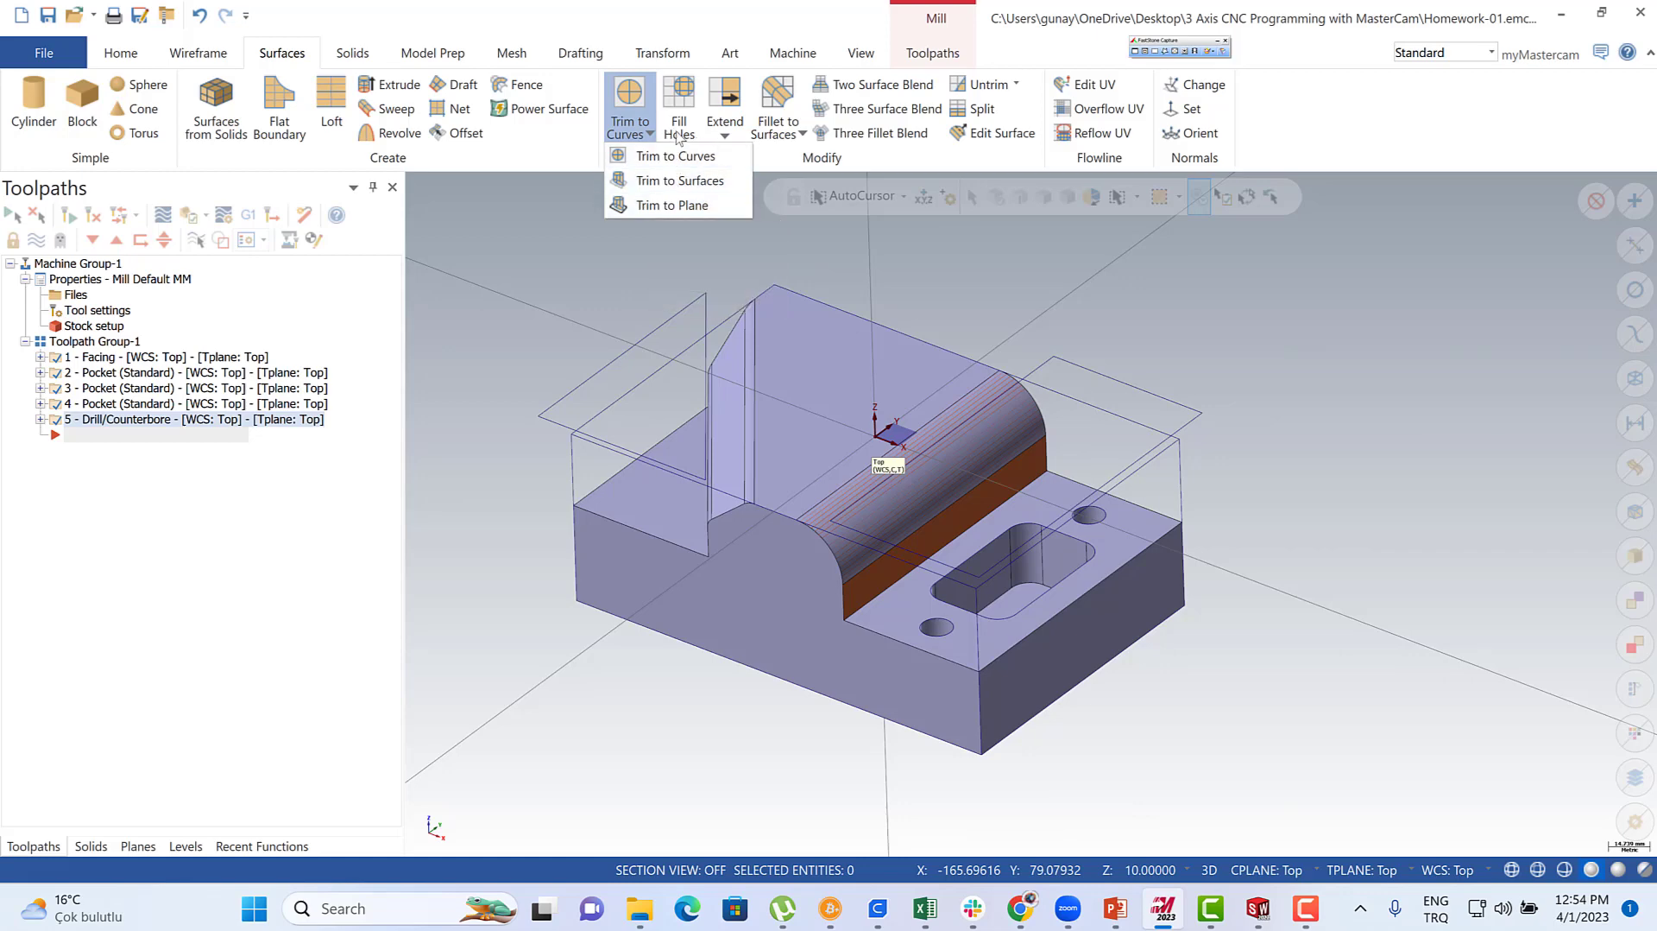
click(725, 131)
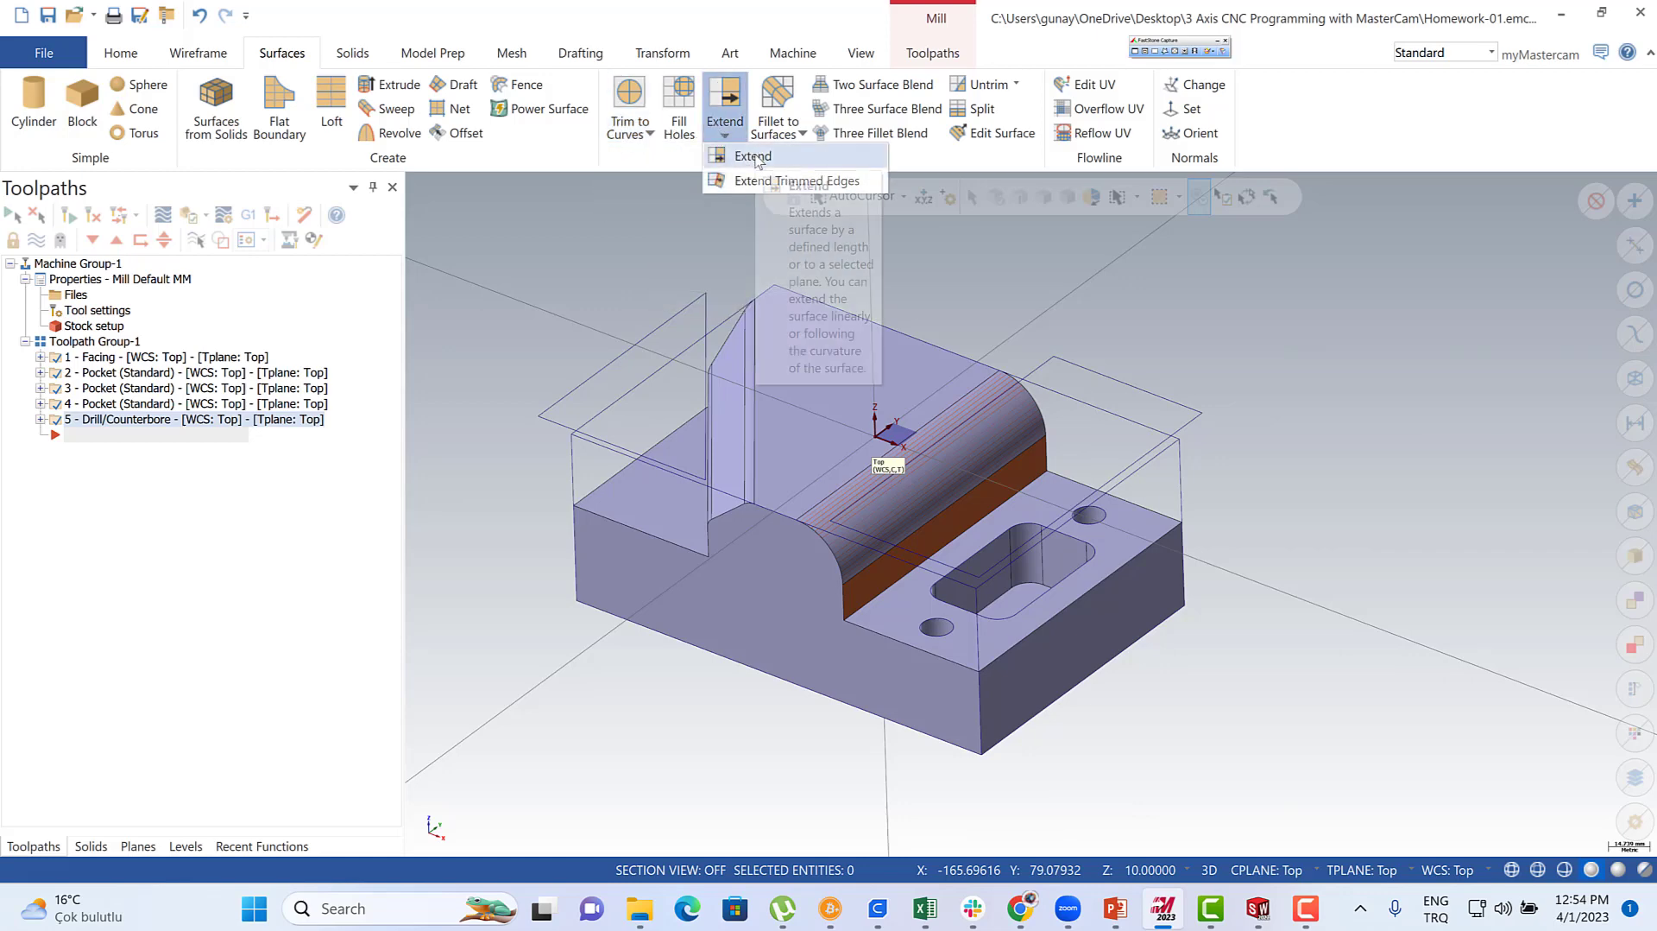
click(756, 157)
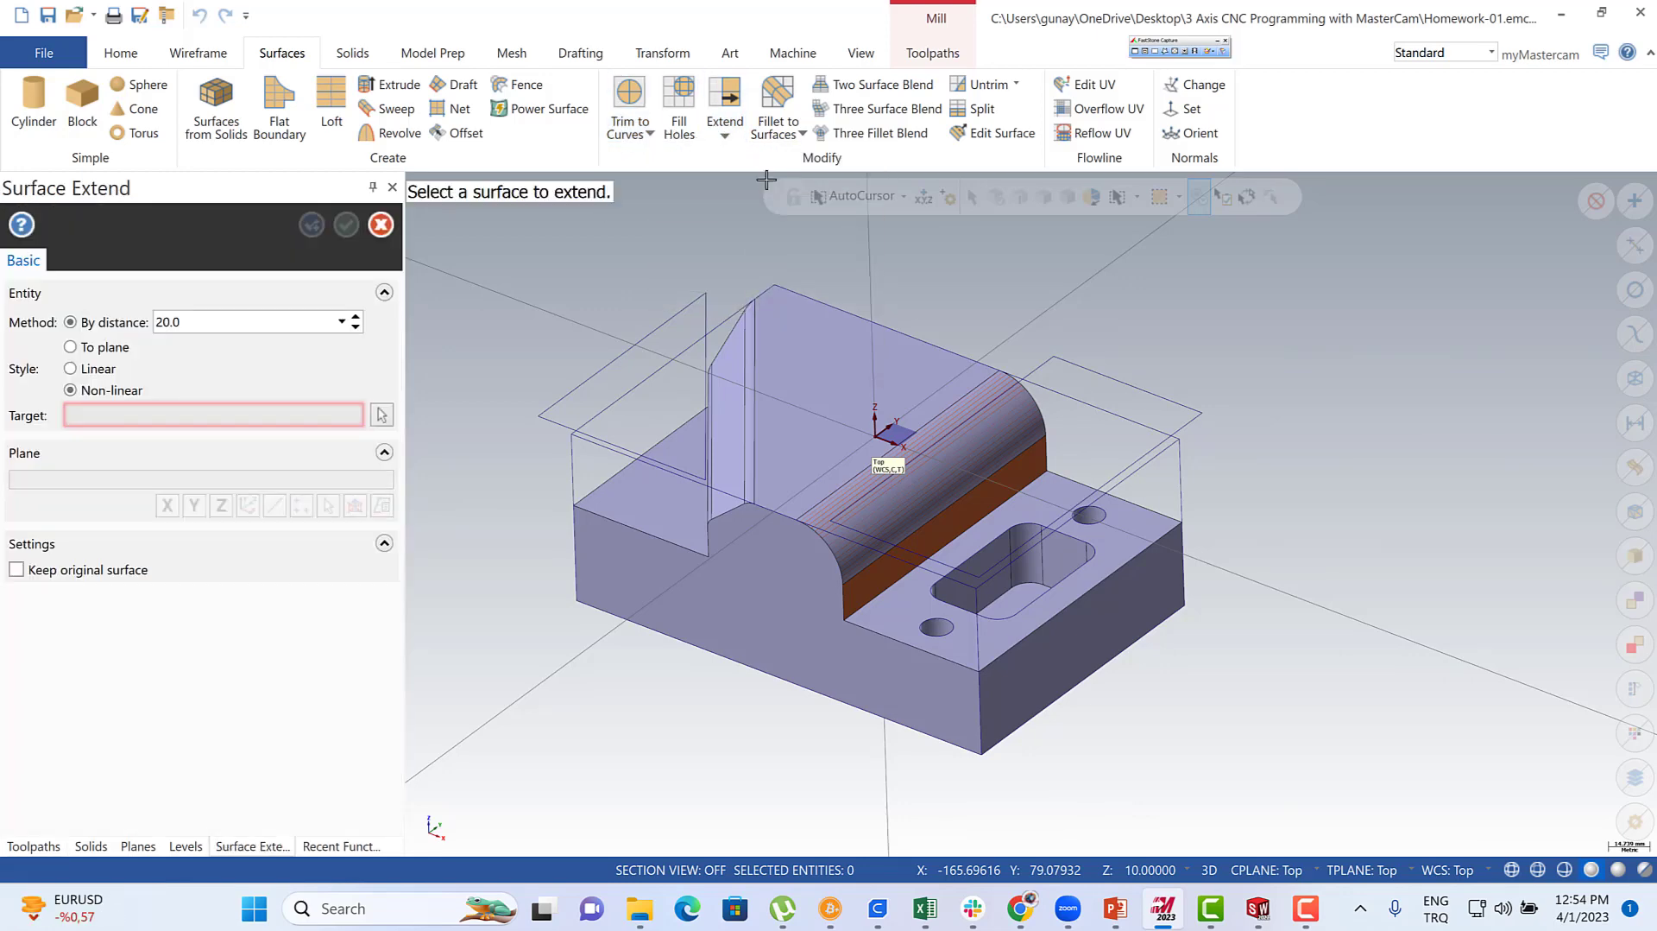
scroll(975, 451, up, 5)
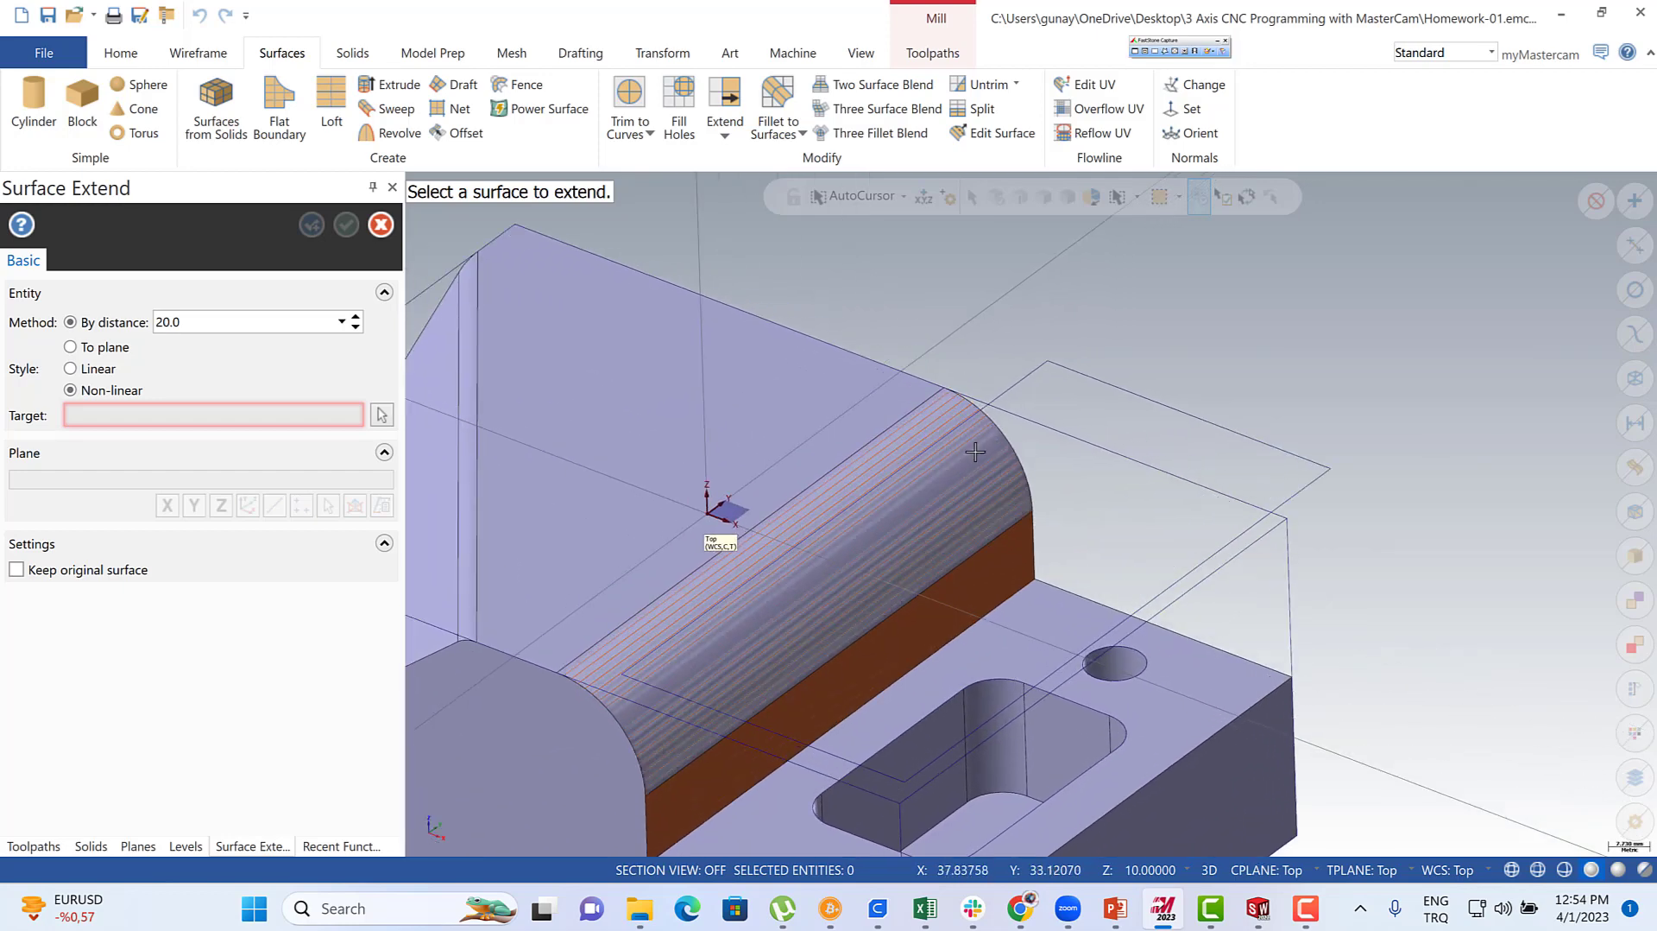
click(975, 452)
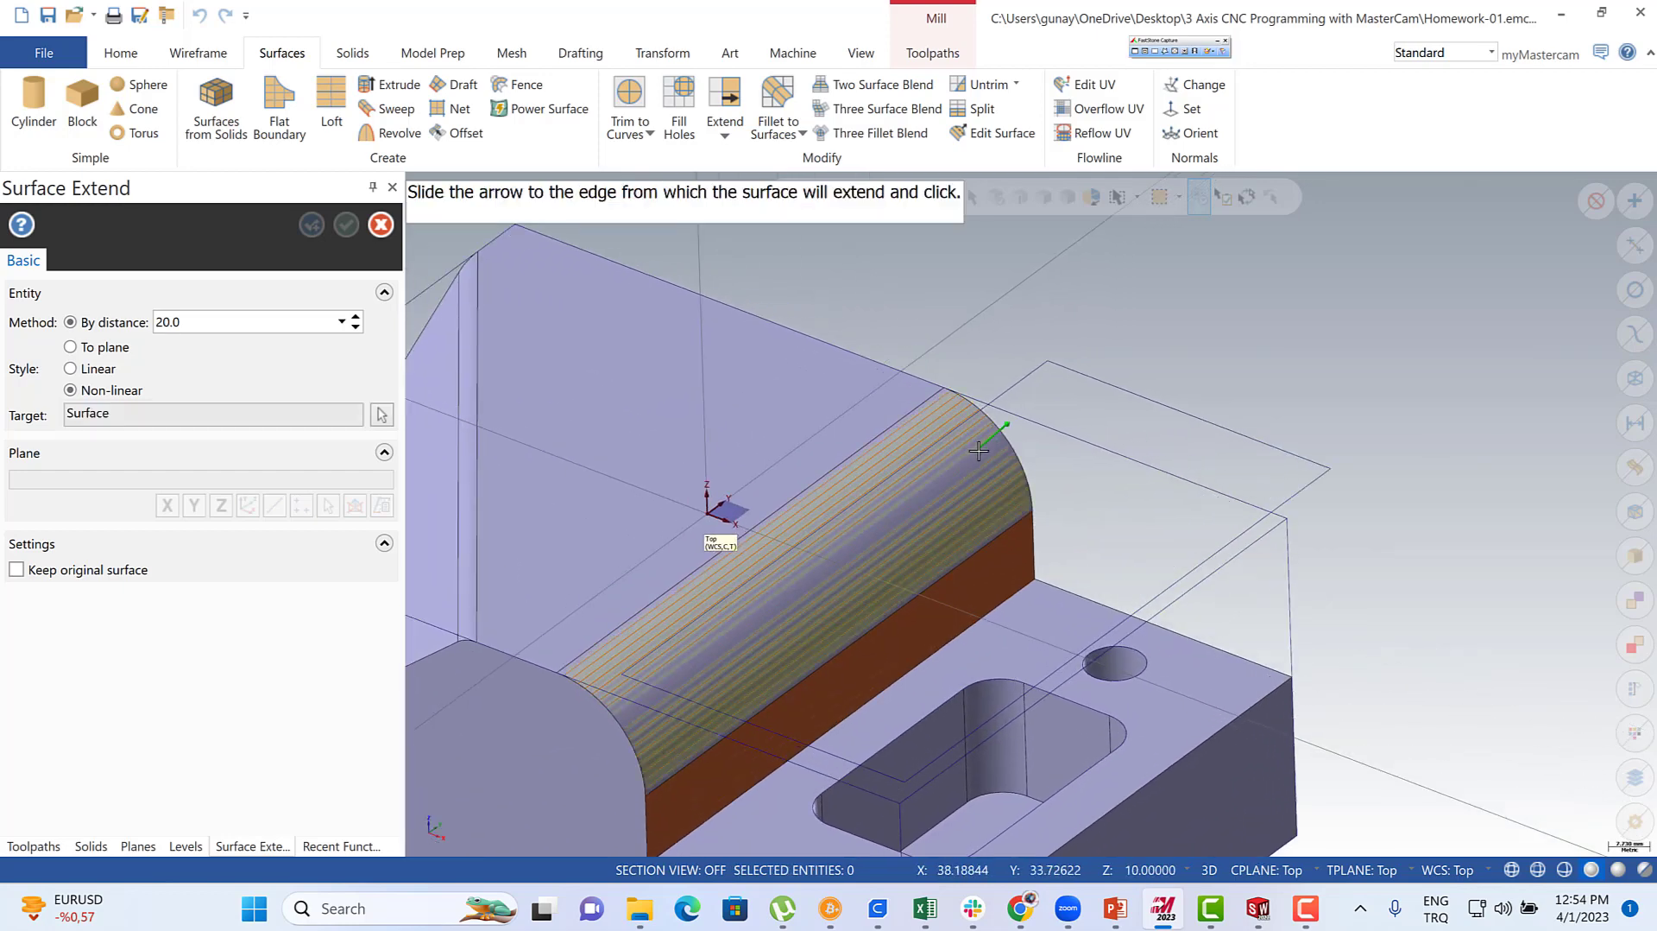
click(1036, 414)
- Check the bull endmill's size on the PowerPoint slide and set the surface extension distance to 15.0 in Mastercam
click(215, 325)
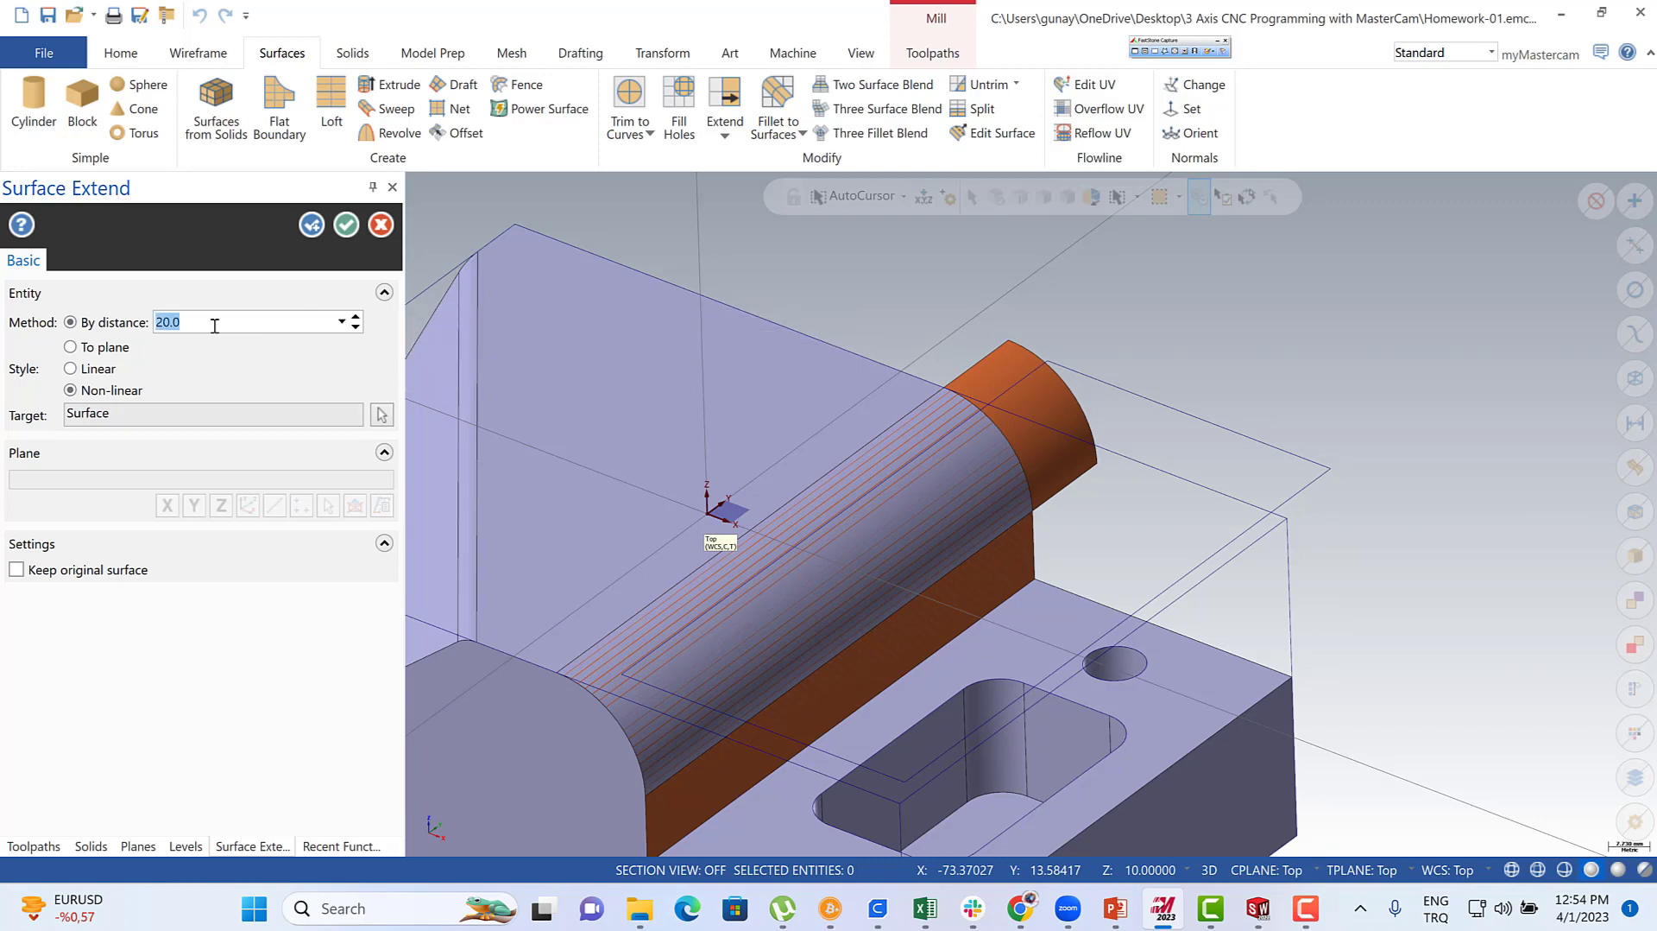
click(1114, 908)
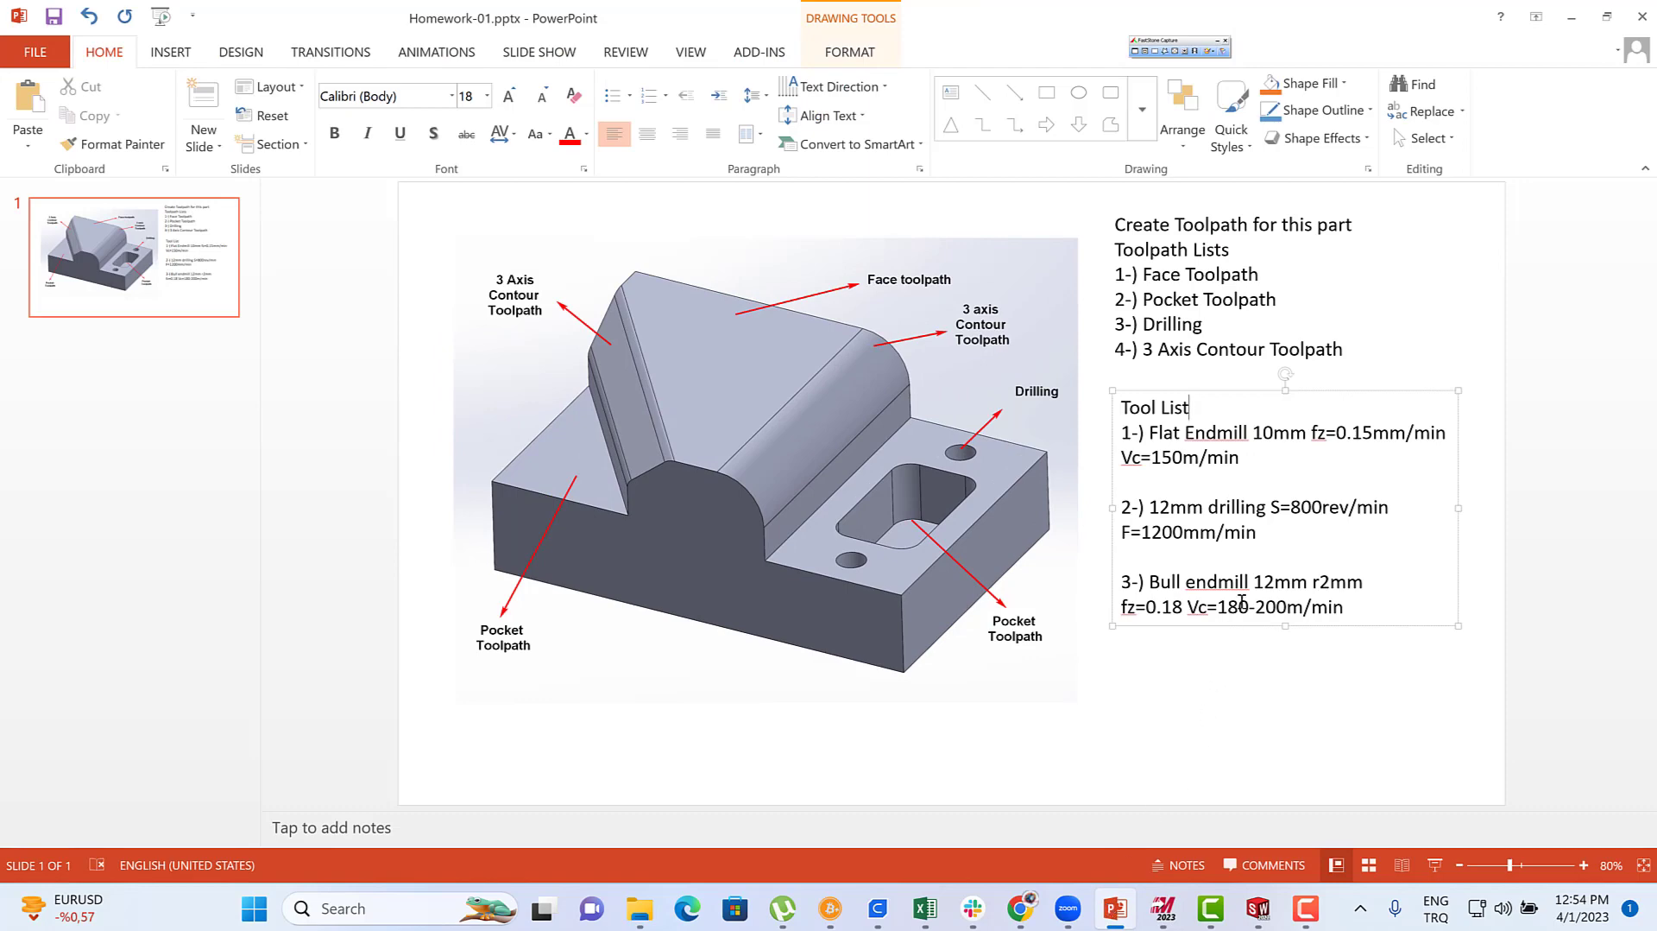
click(1572, 16)
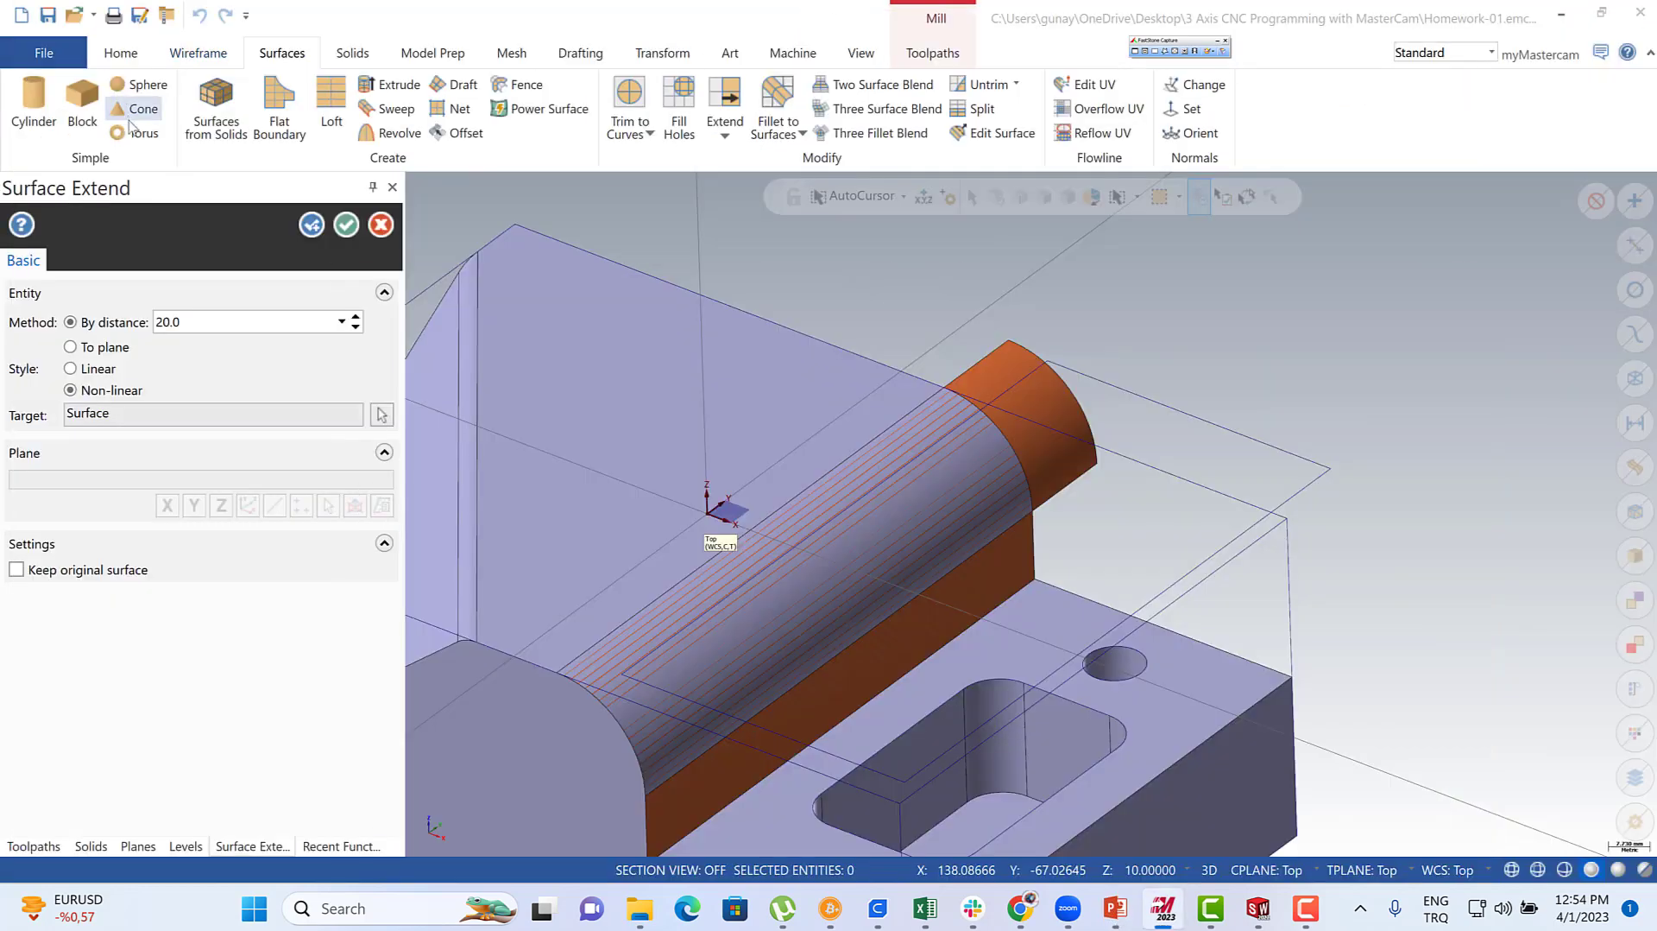
drag(201, 322, 100, 322)
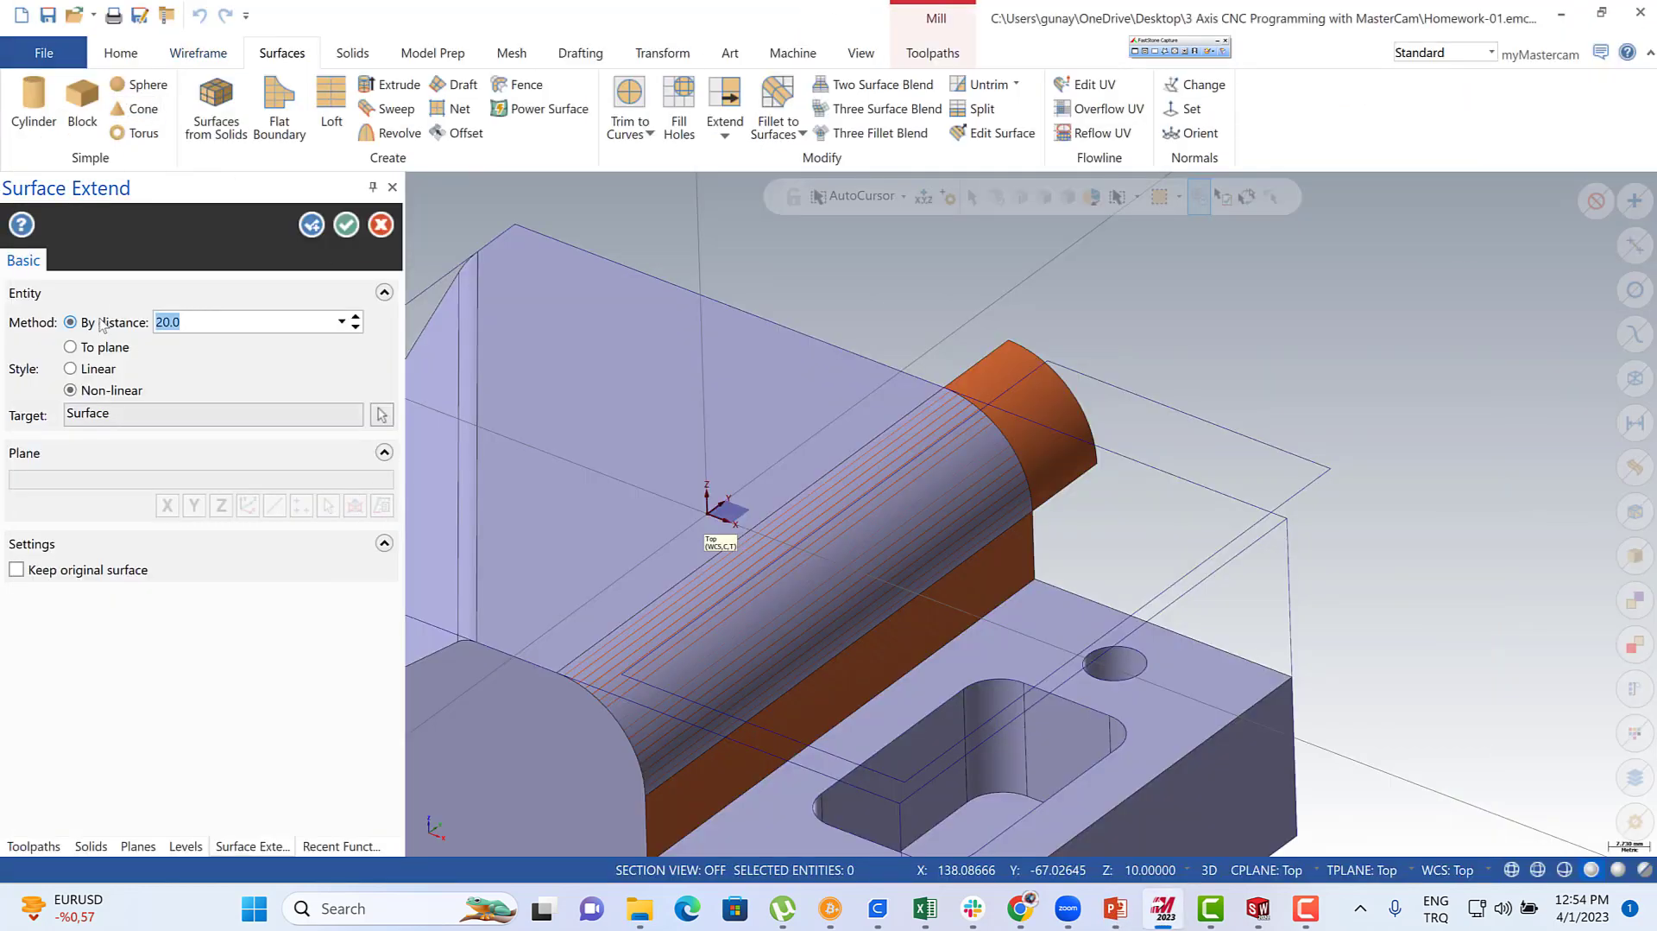
key(Return)
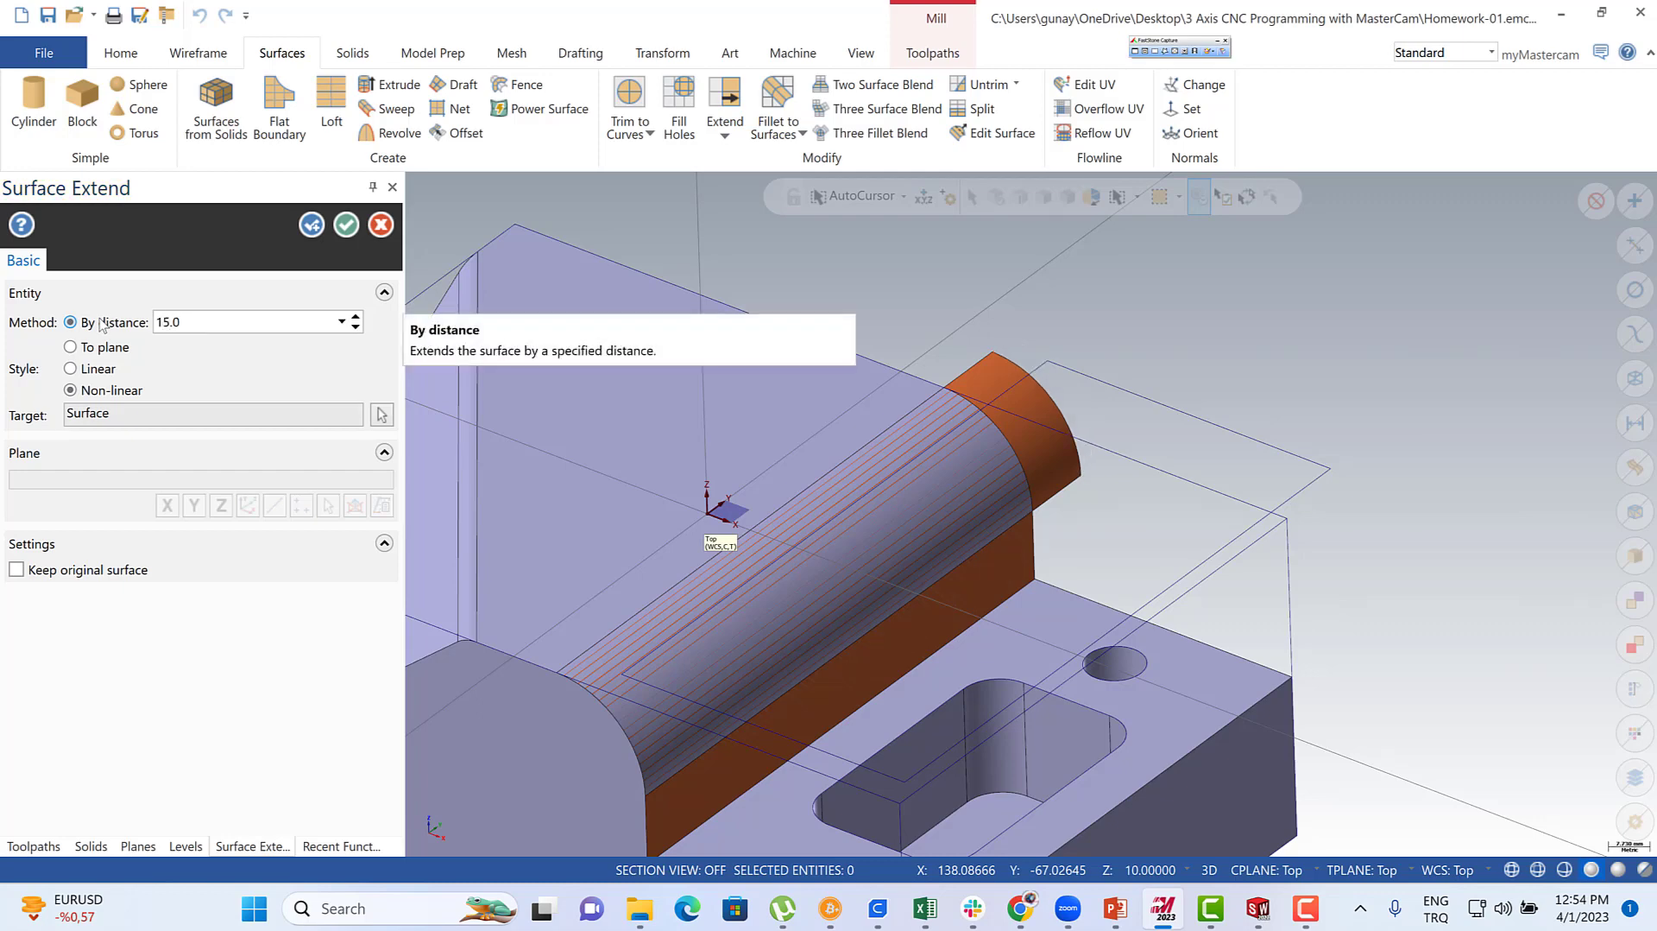
- Extend the vertical wall surface at its rear end and both surfaces at their front ends by 15.0
click(946, 615)
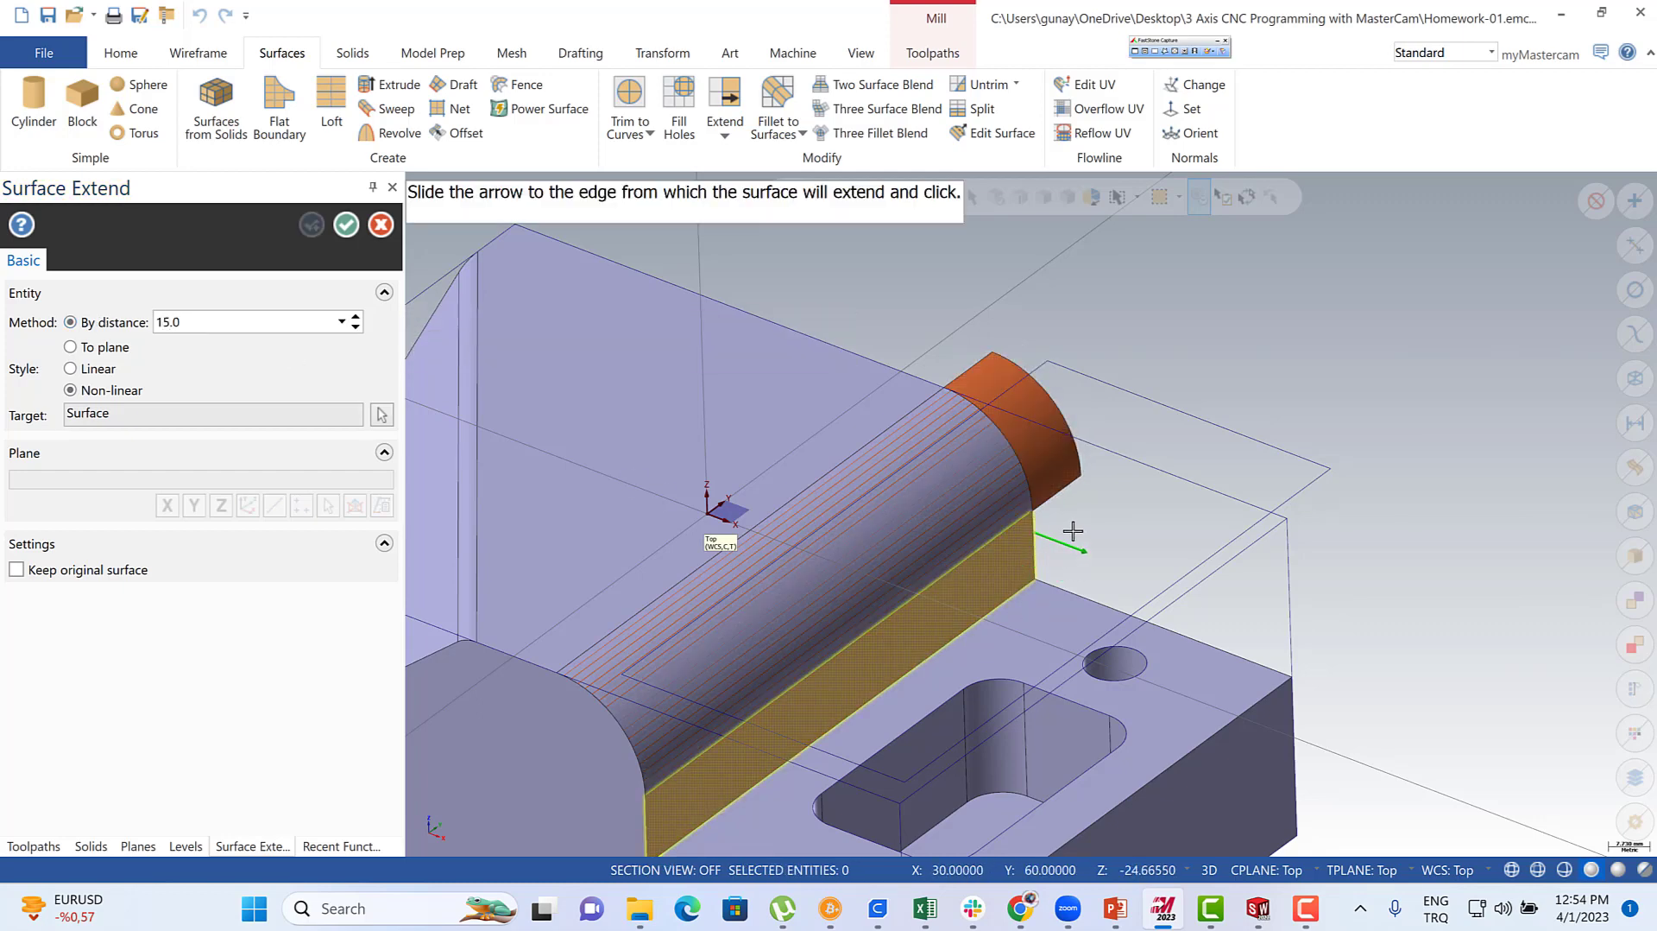
click(1073, 531)
click(632, 673)
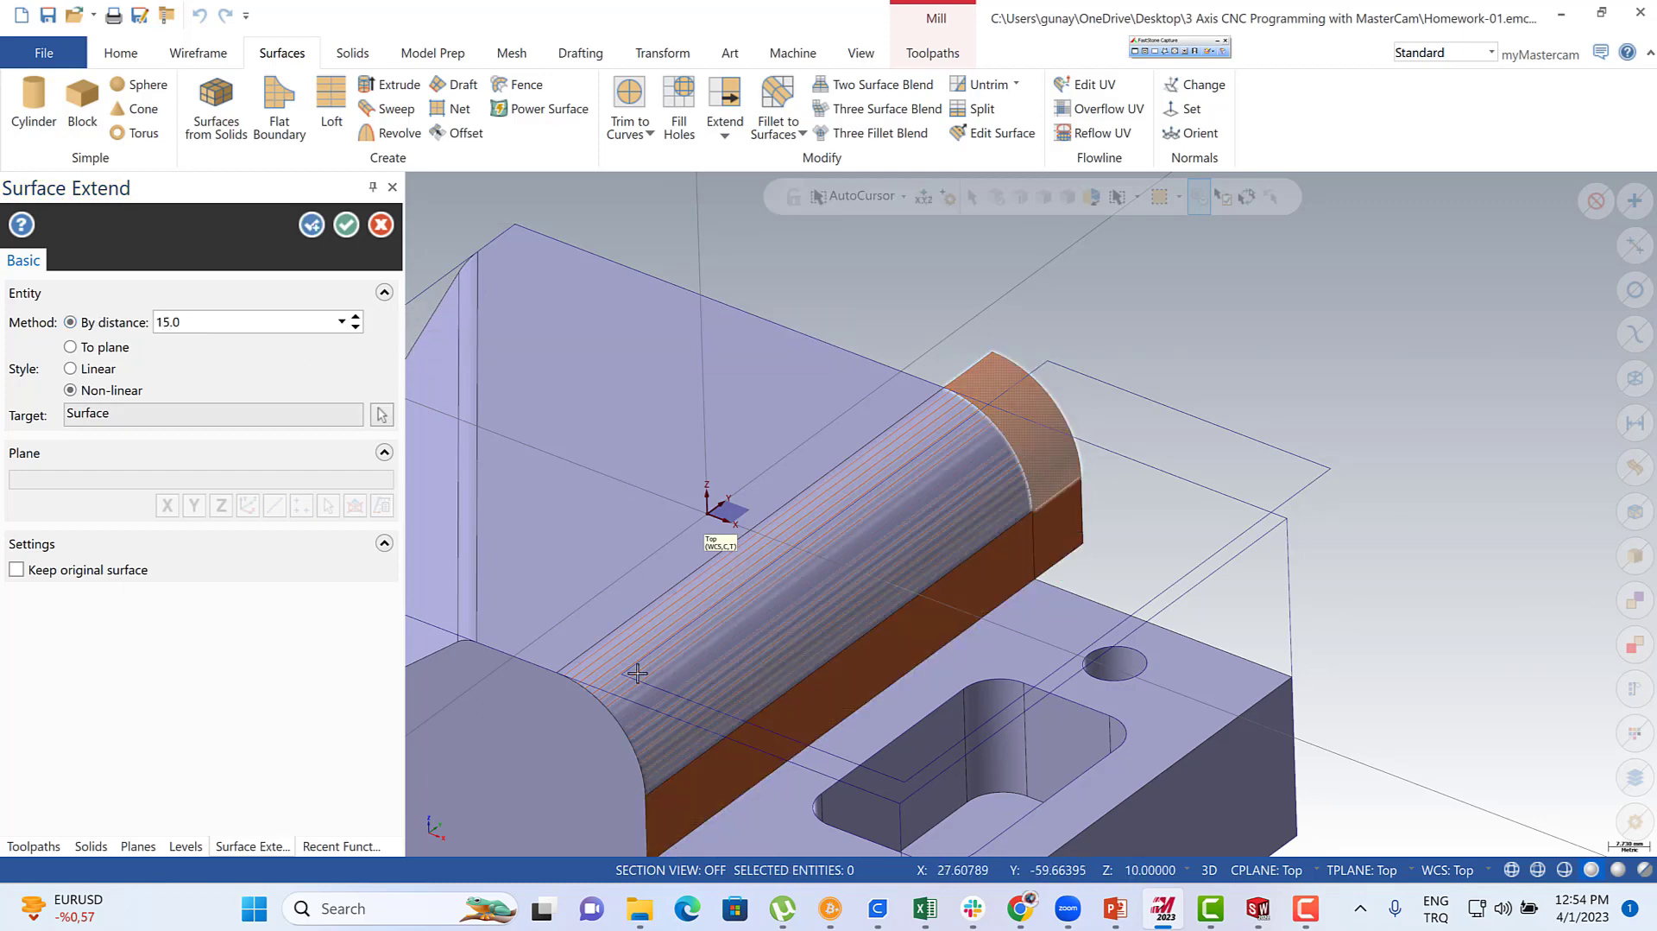
click(575, 717)
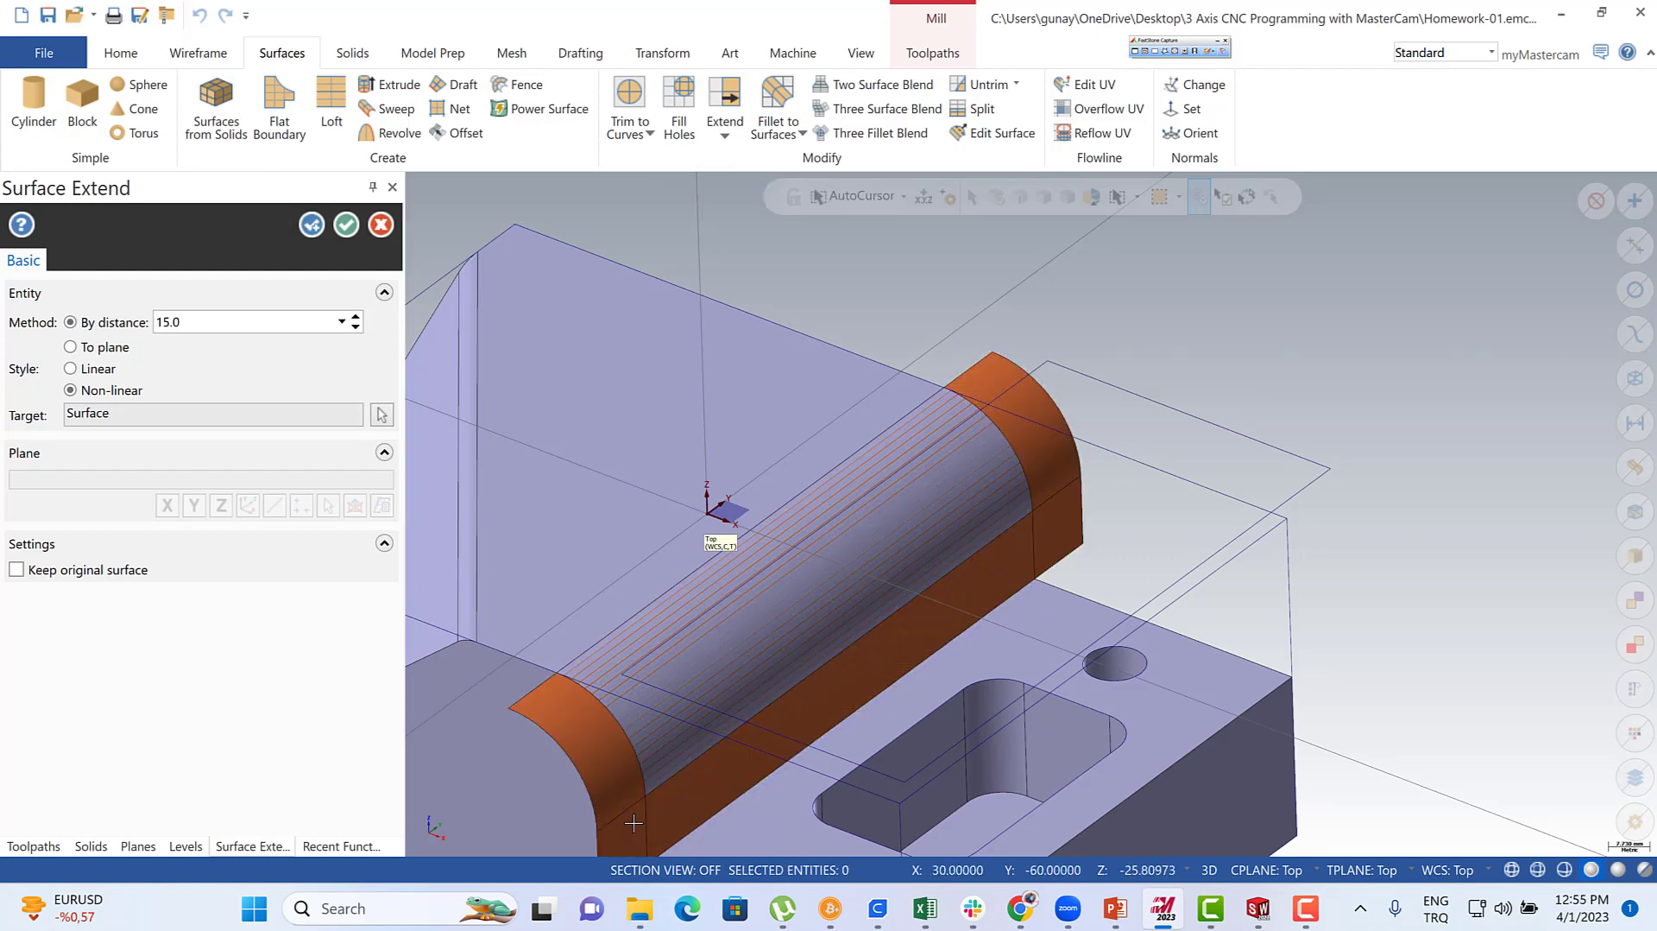
scroll(795, 392, down, 5)
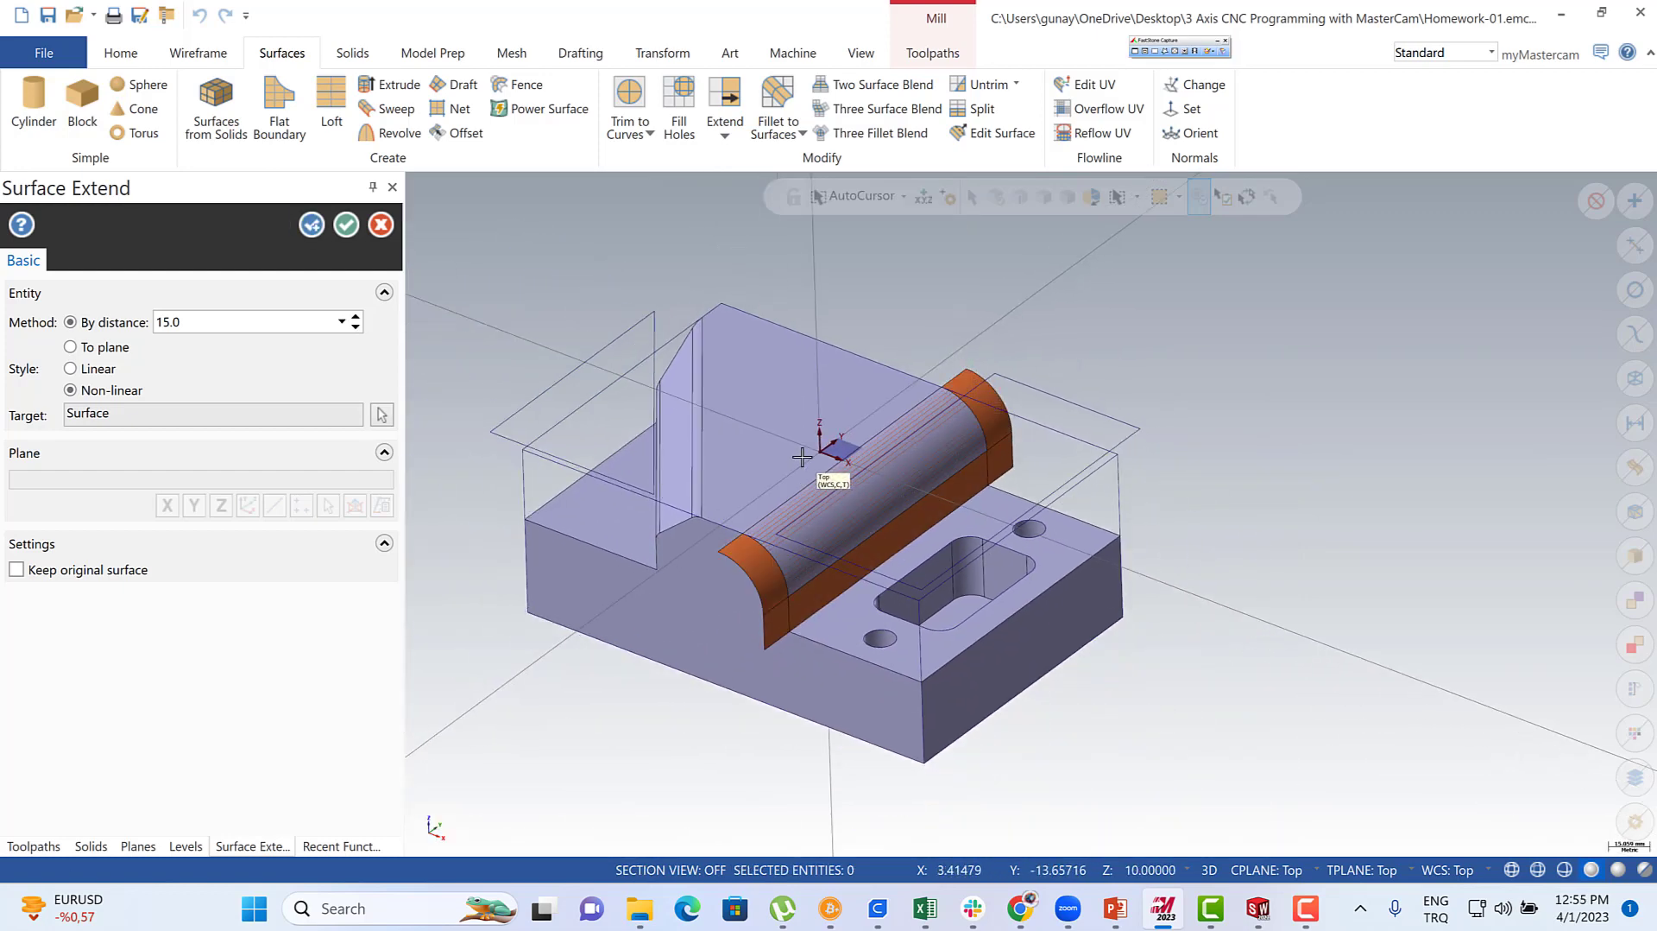
click(346, 225)
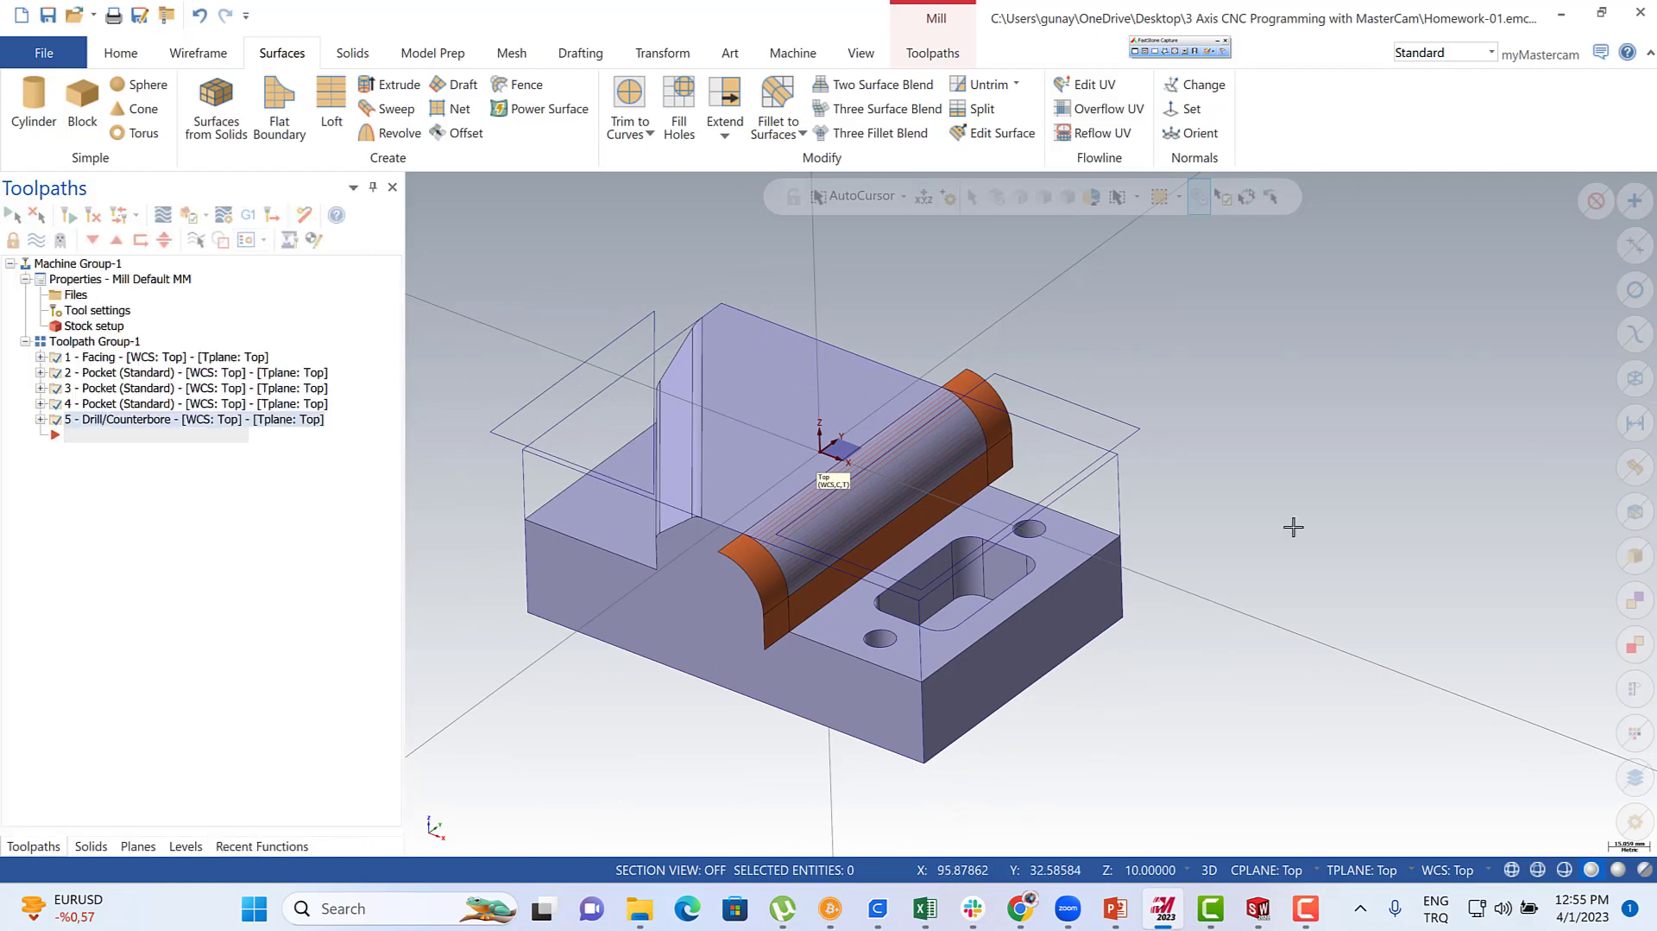
- Create a curve on one edge along the lower edge of the extended vertical wall surface
scroll(915, 477, up, 2)
scroll(887, 676, up, 3)
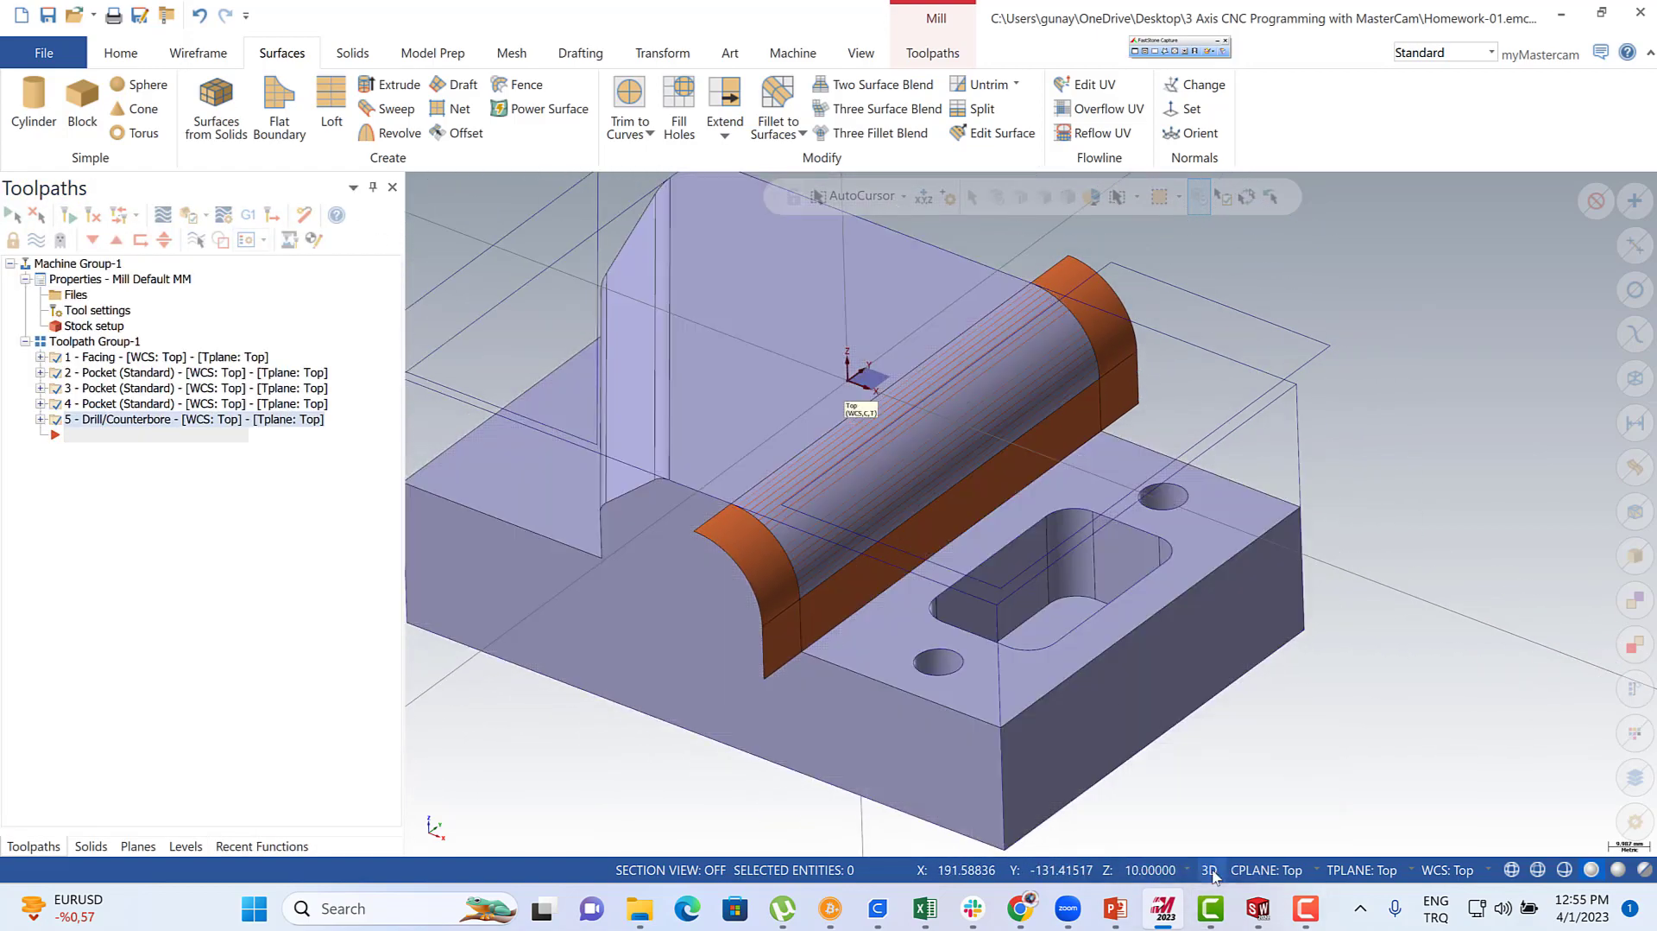
click(191, 53)
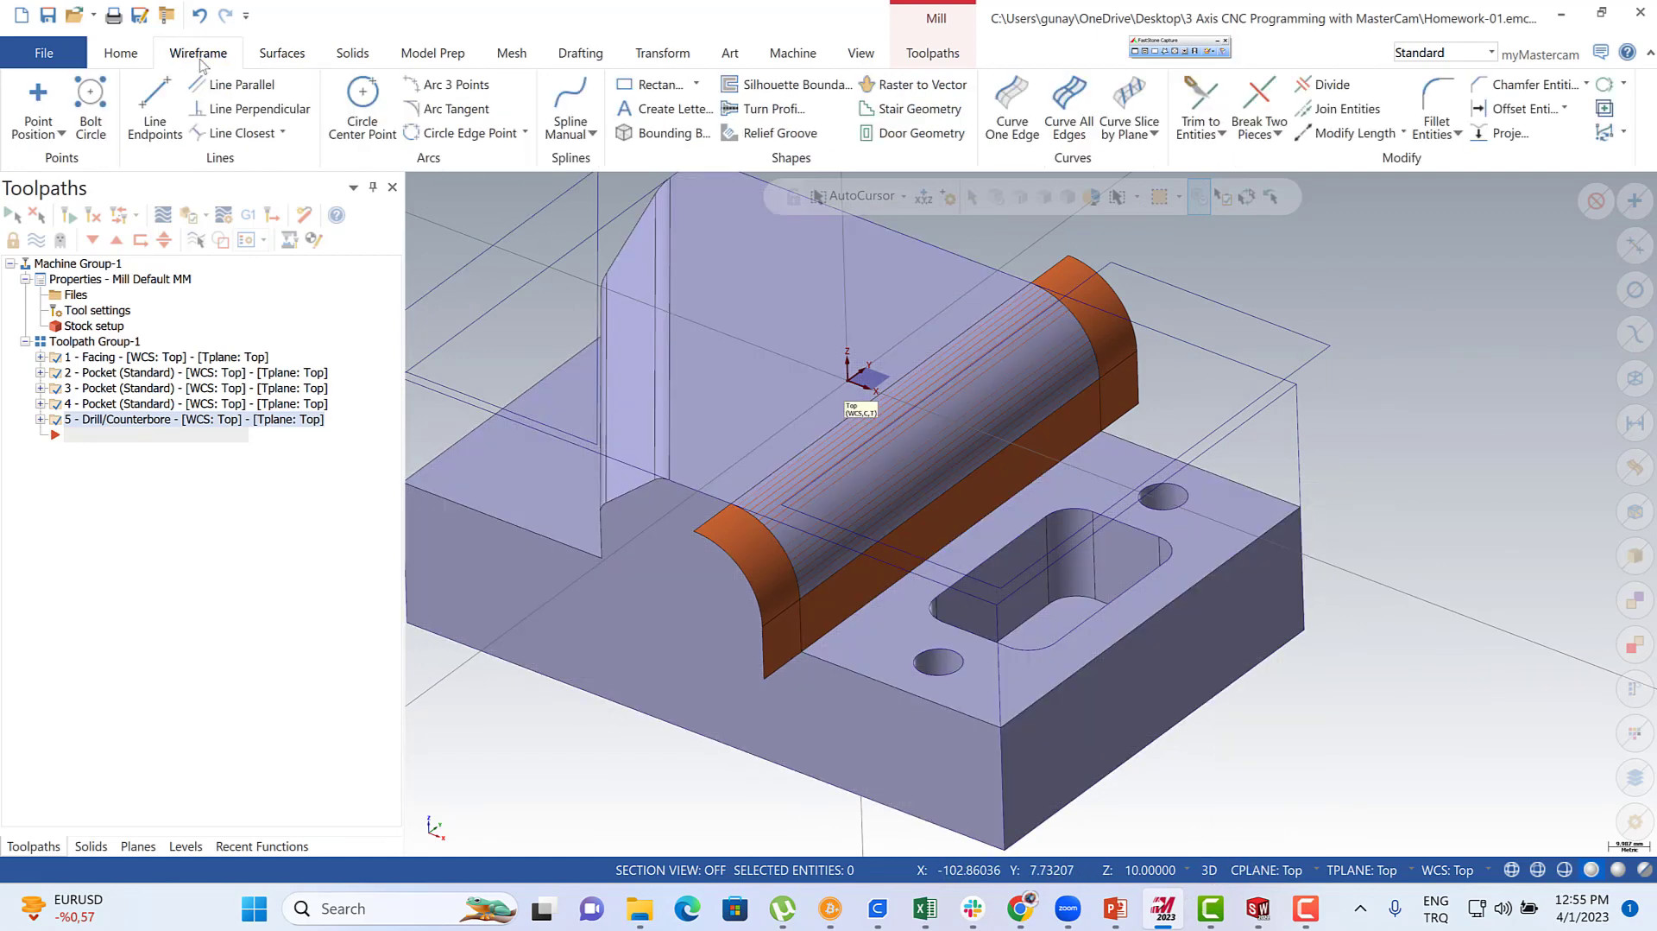
click(1013, 112)
scroll(872, 666, up, 2)
click(805, 660)
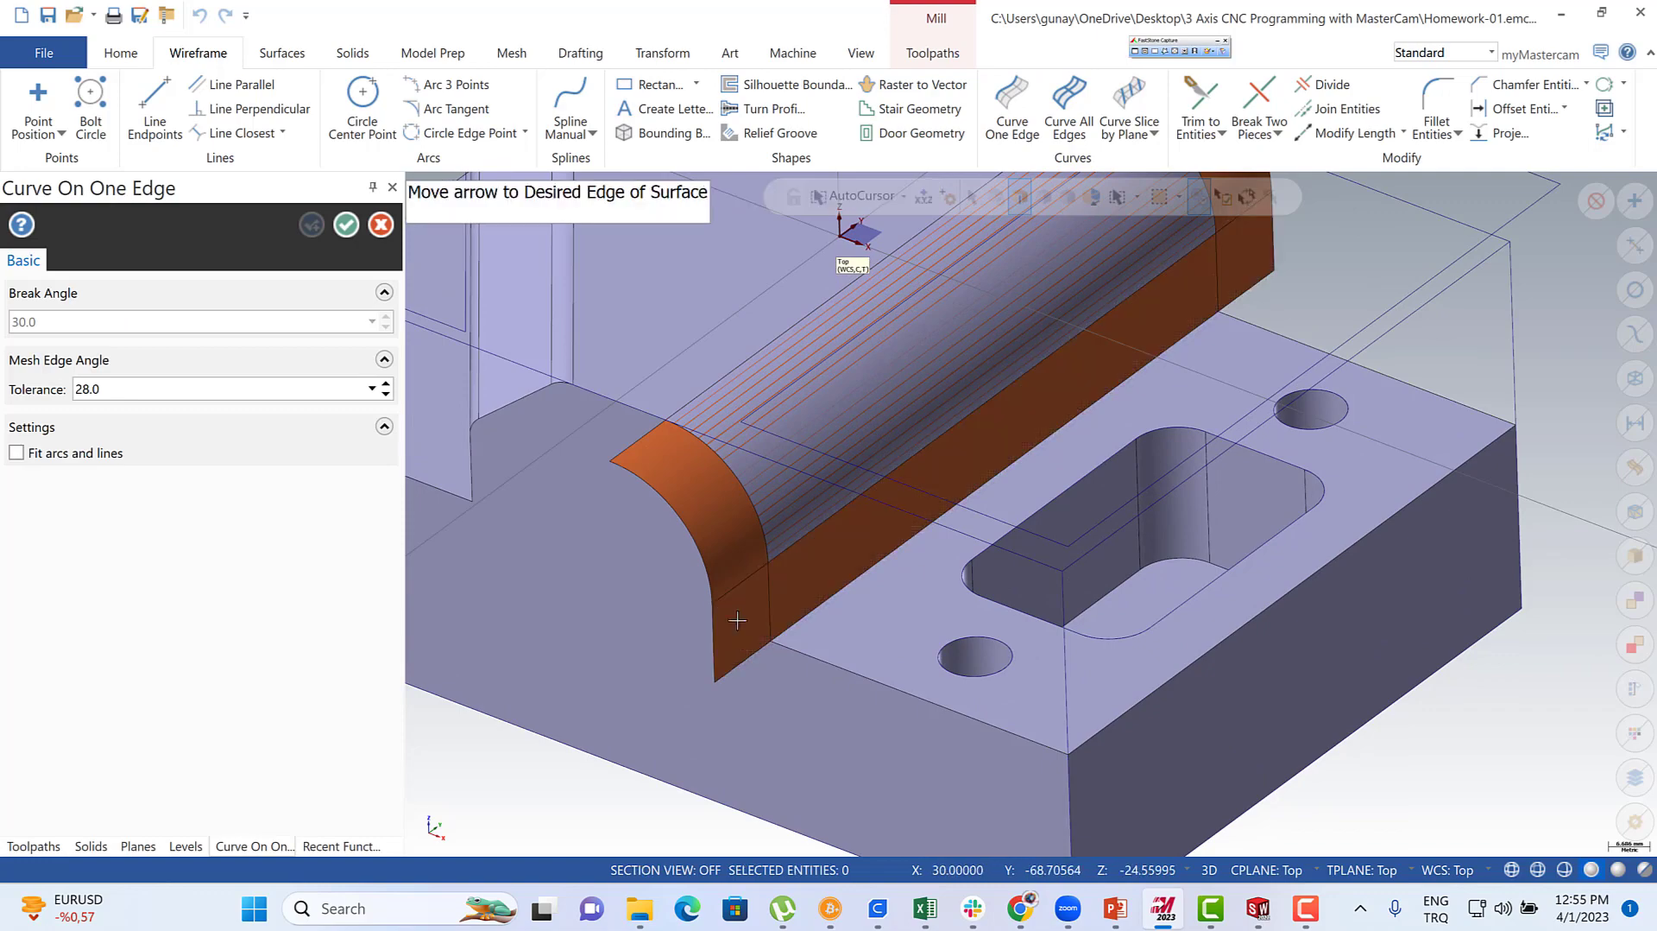
click(745, 697)
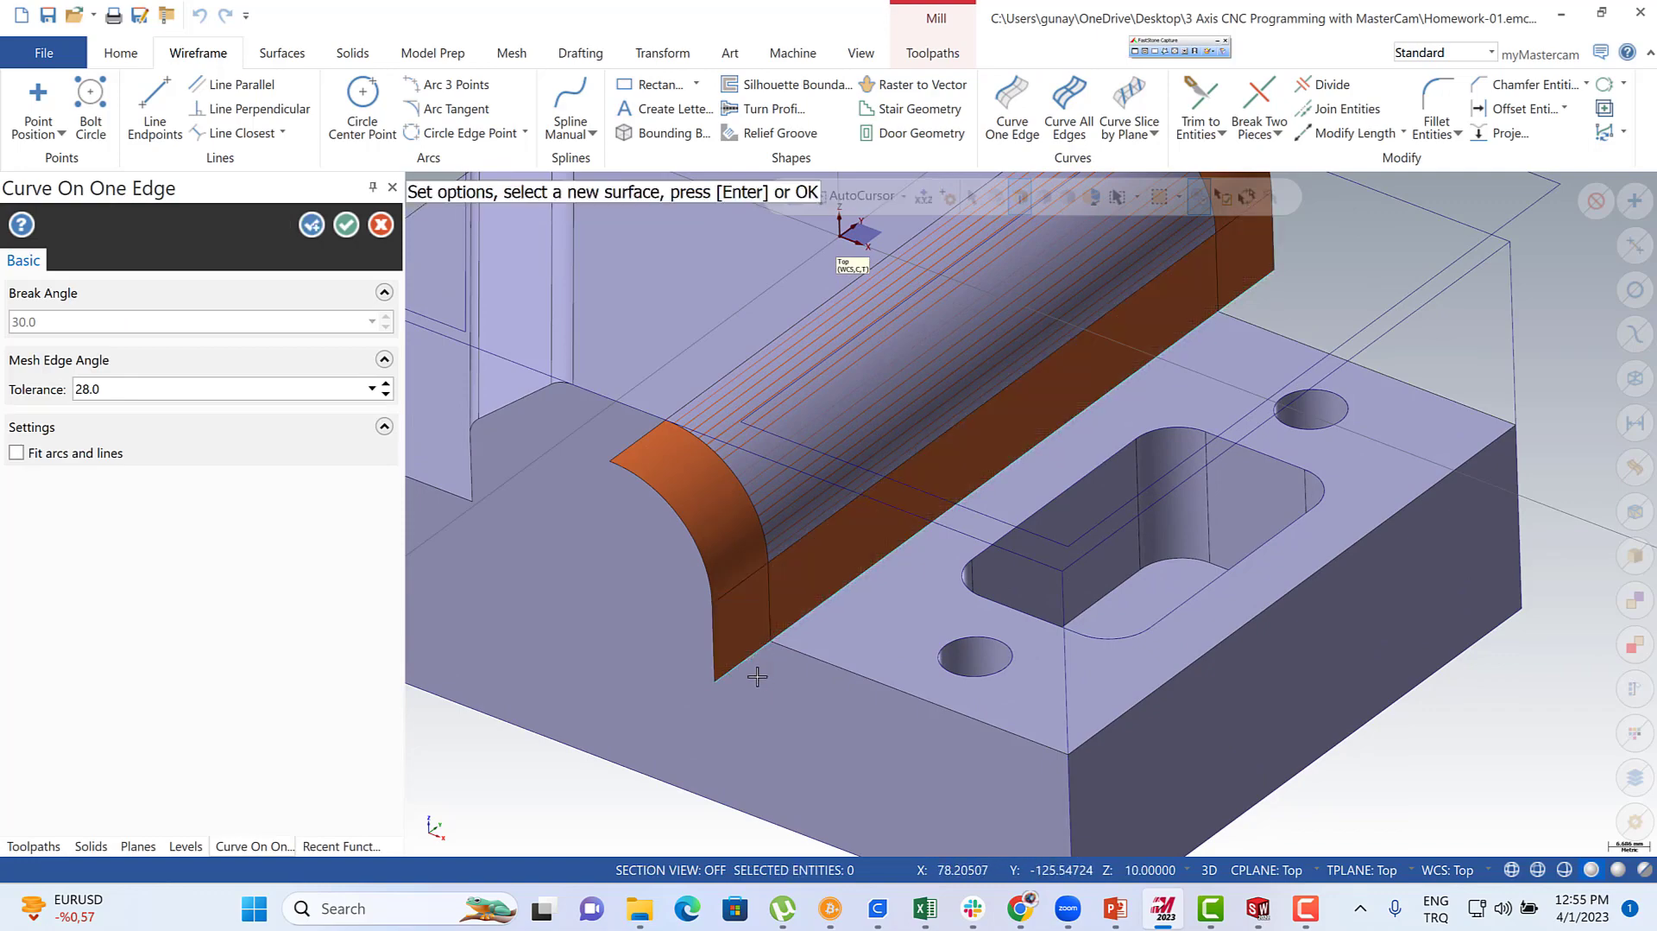
click(346, 226)
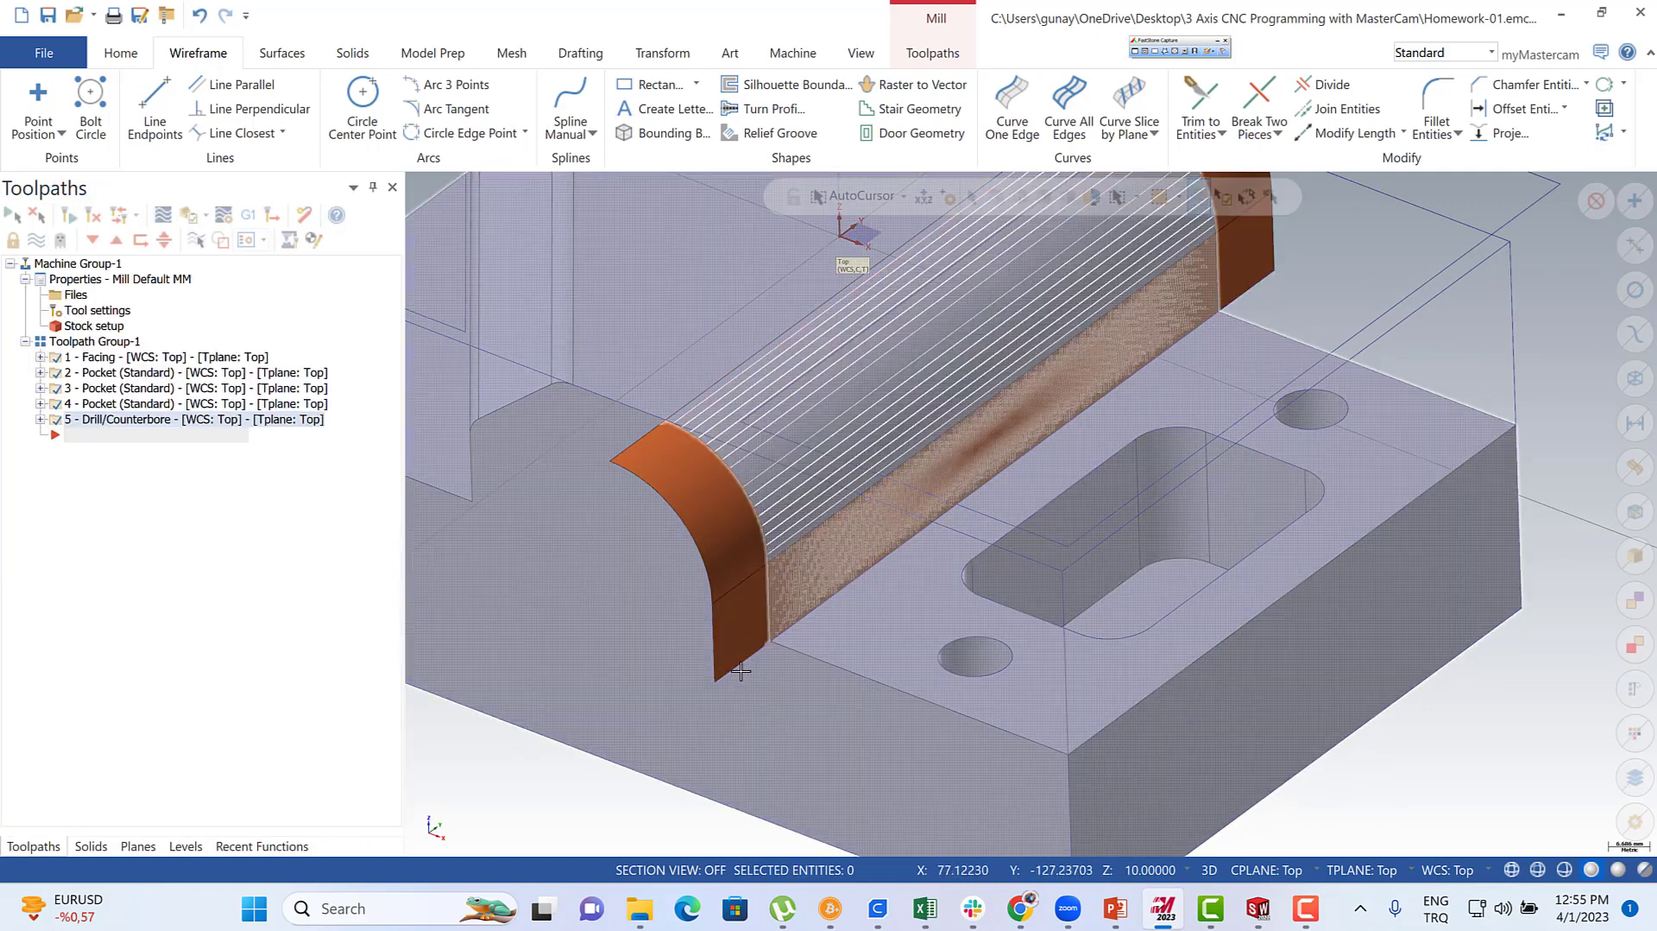
- Set the construction plane and tool plane to Right
scroll(740, 669, down, 5)
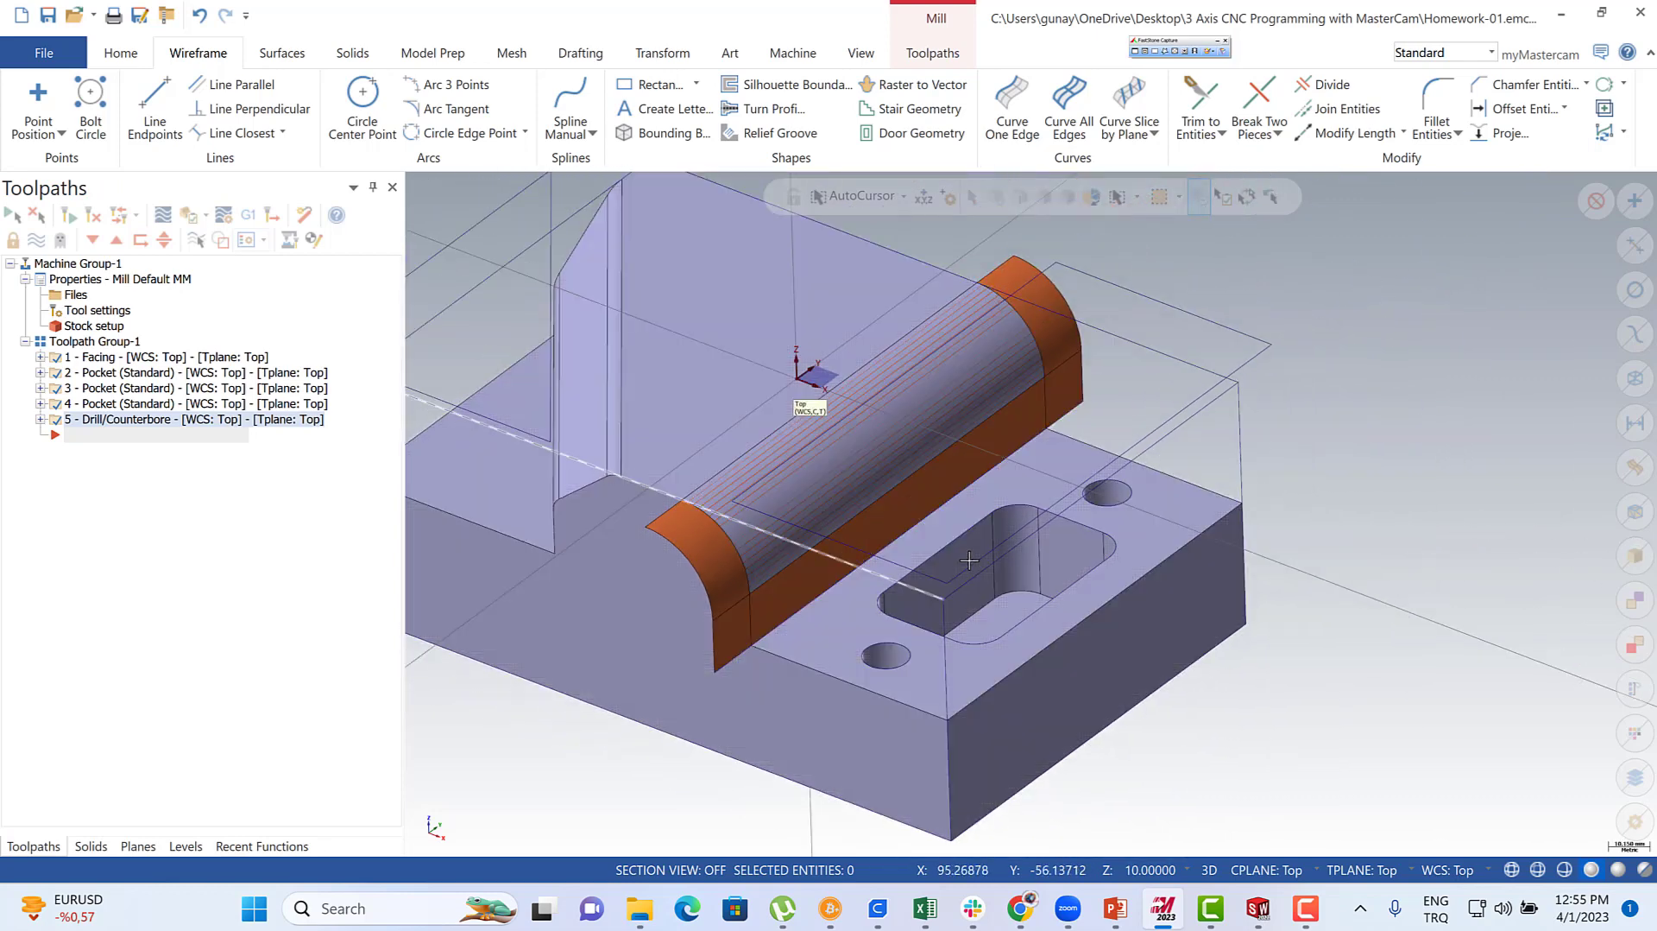
click(1264, 872)
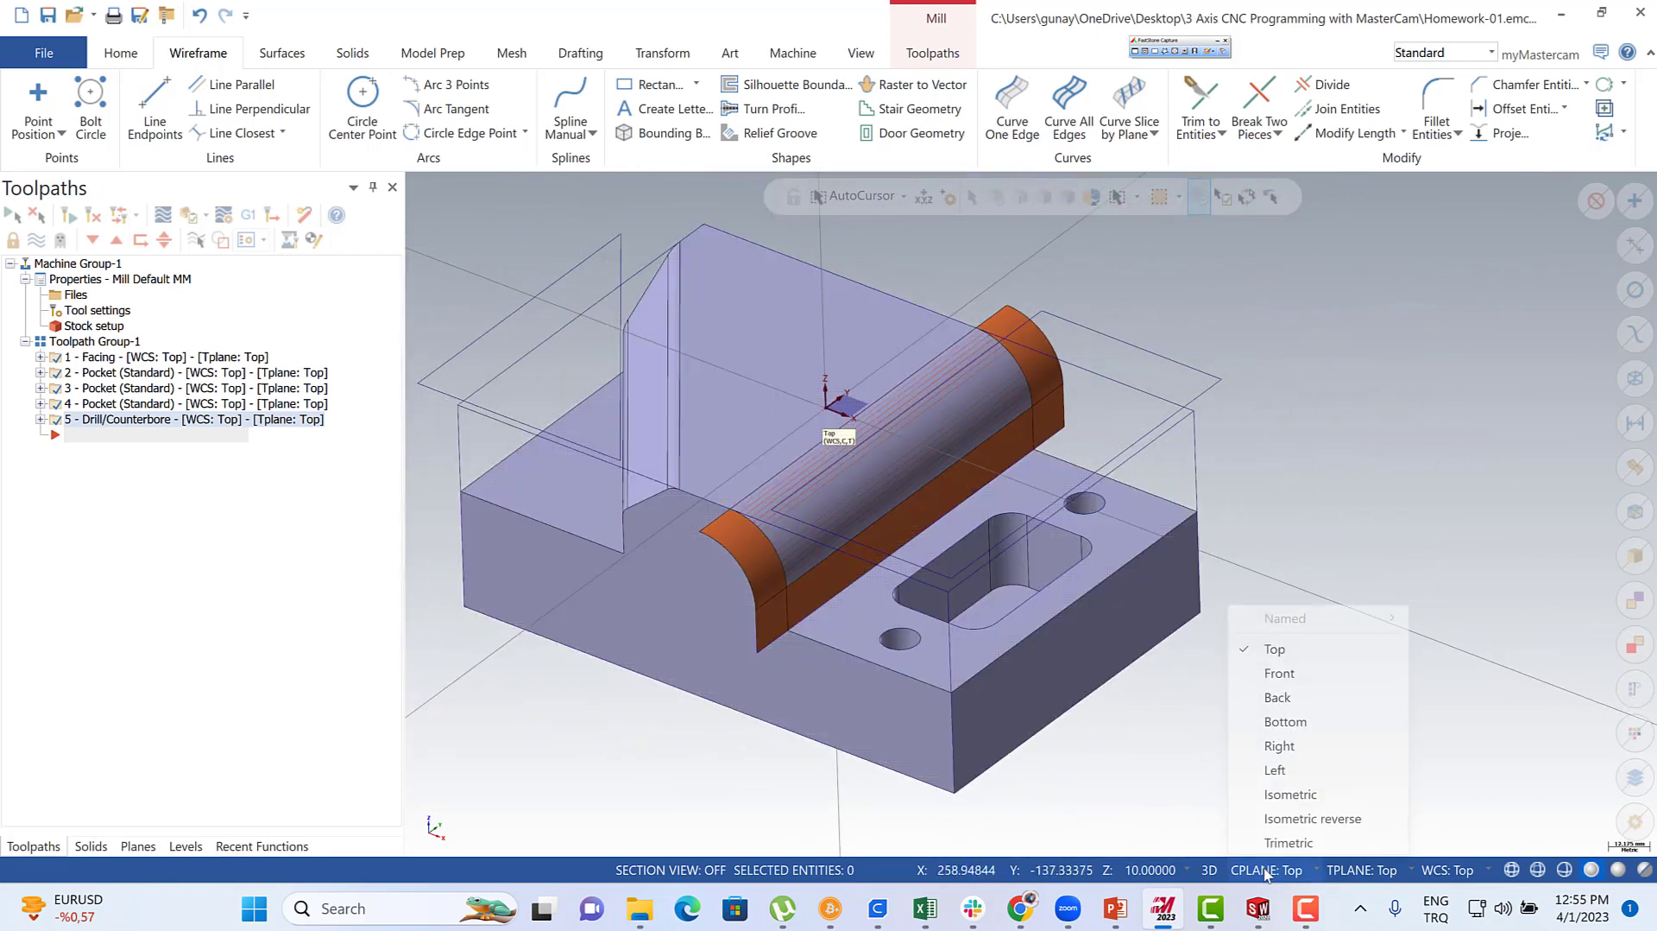
click(1280, 745)
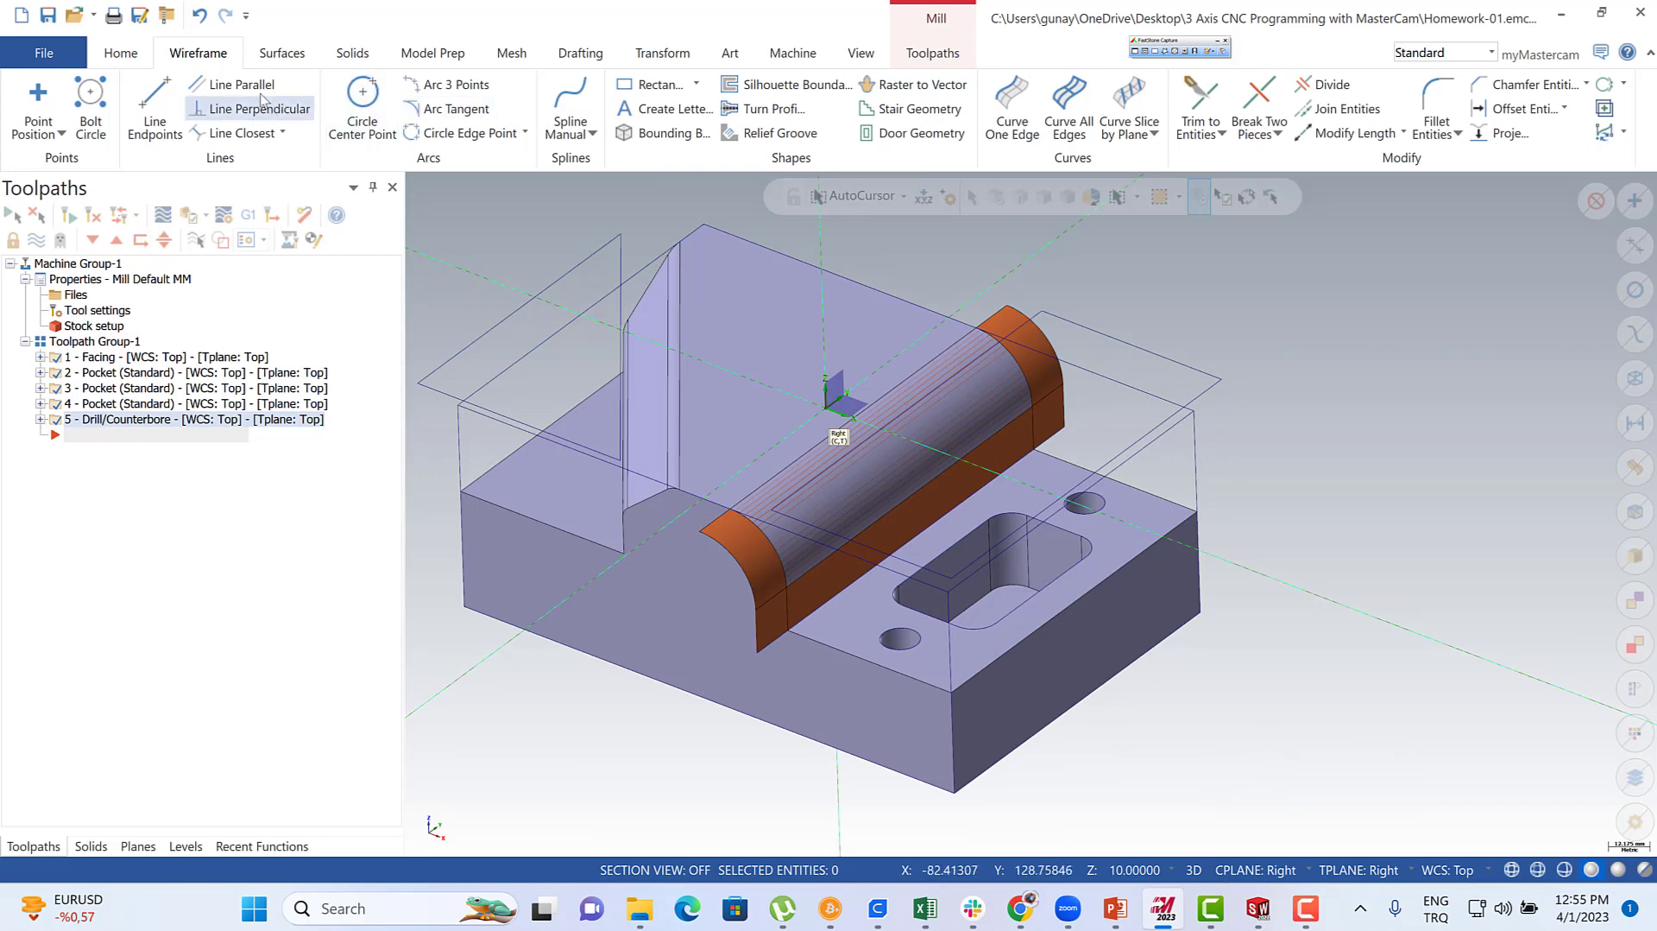
- Create a draft surface with a length of 13.0 from the curve along the lower edge of the extended vertical wall
click(278, 54)
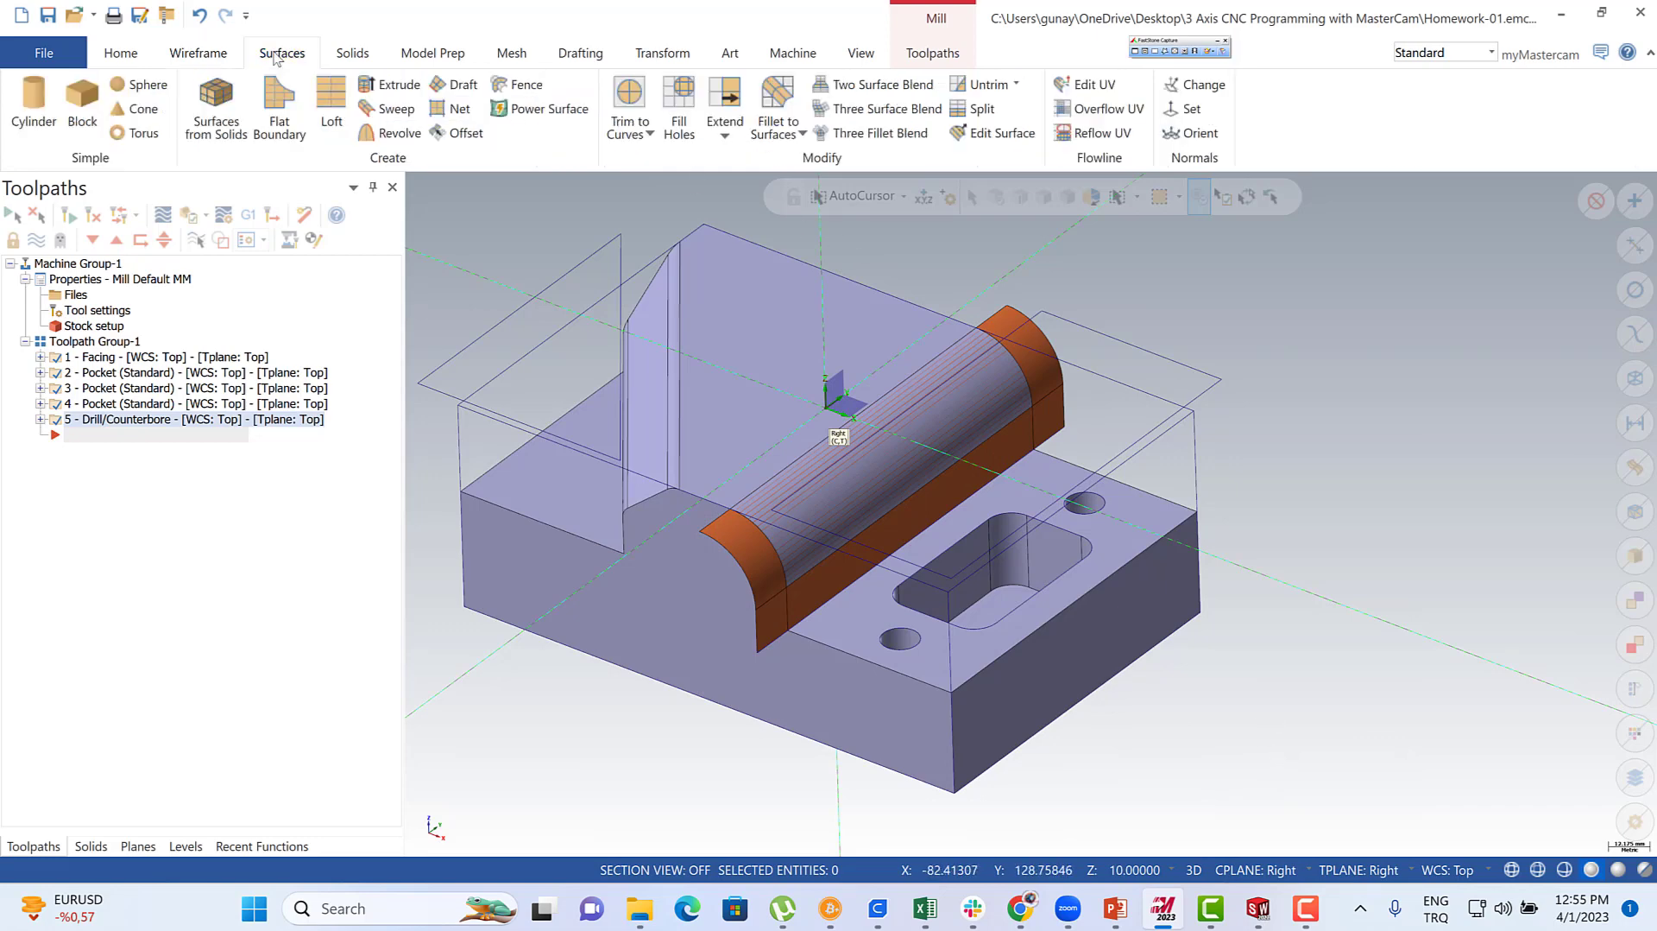
click(453, 84)
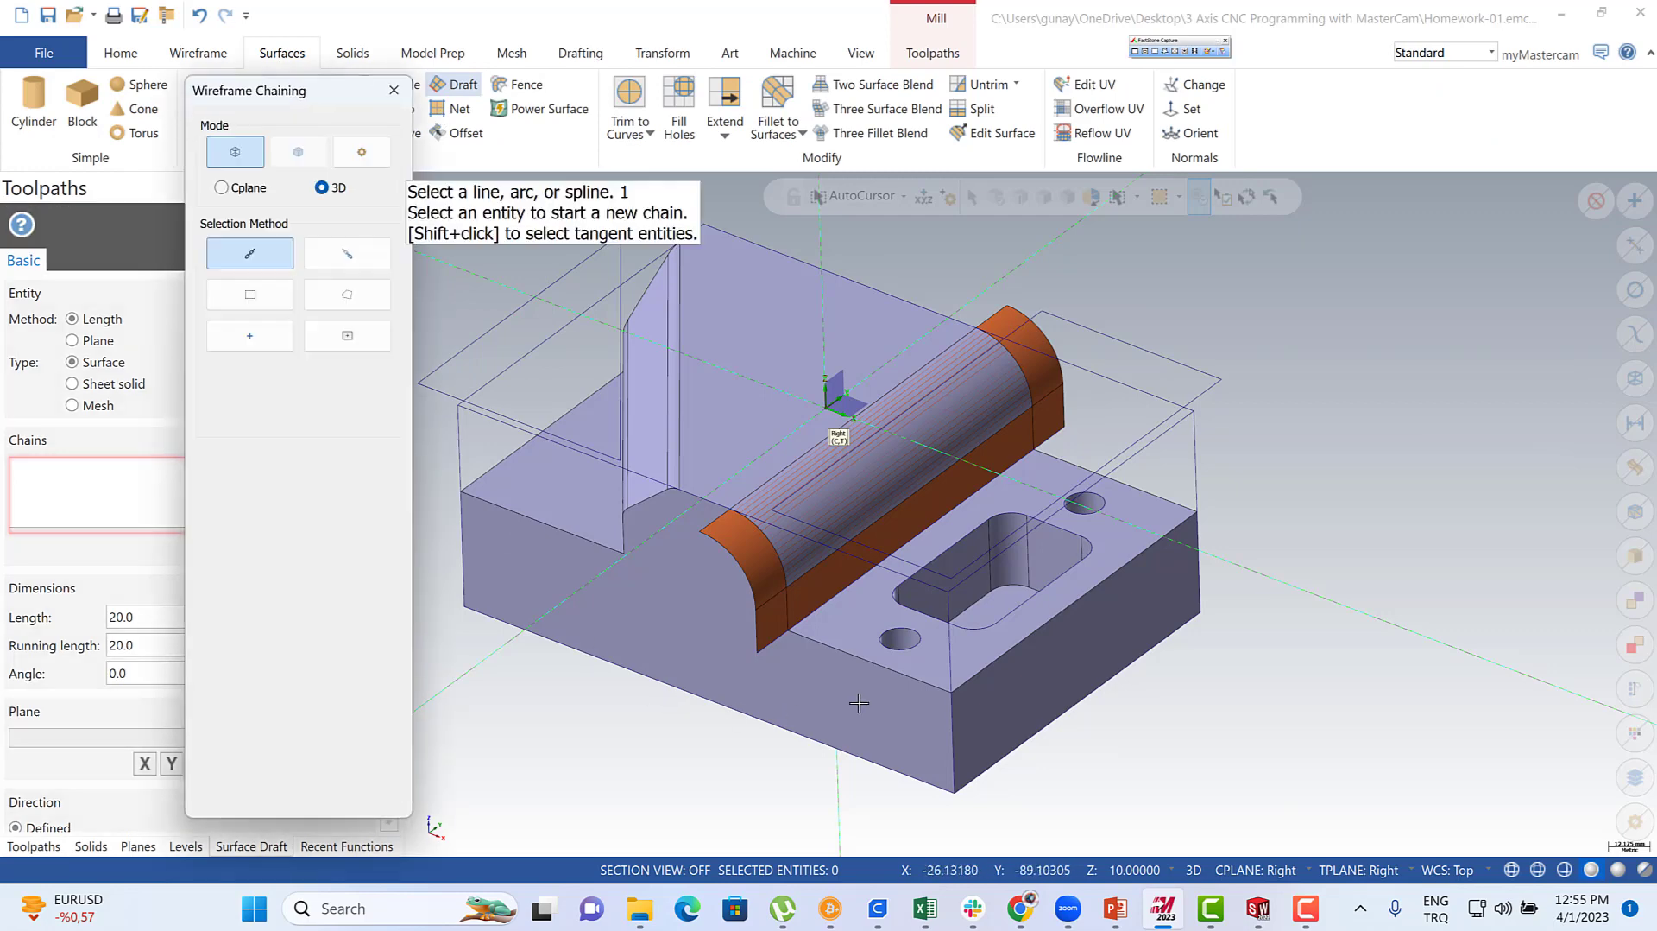
click(768, 645)
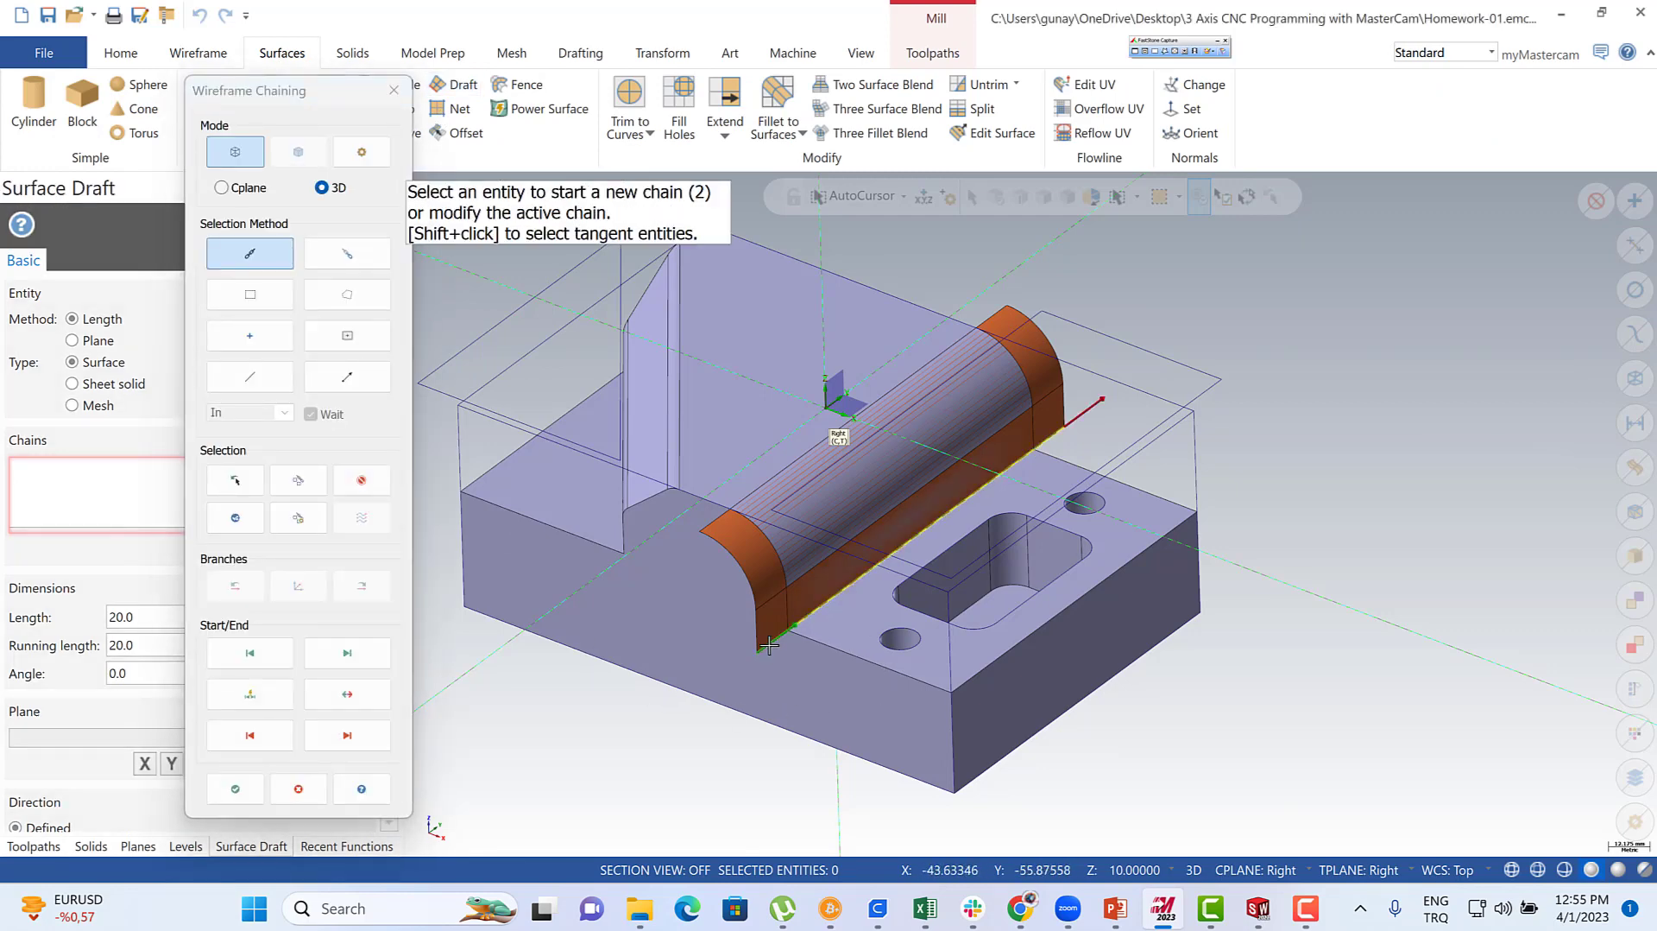
click(243, 785)
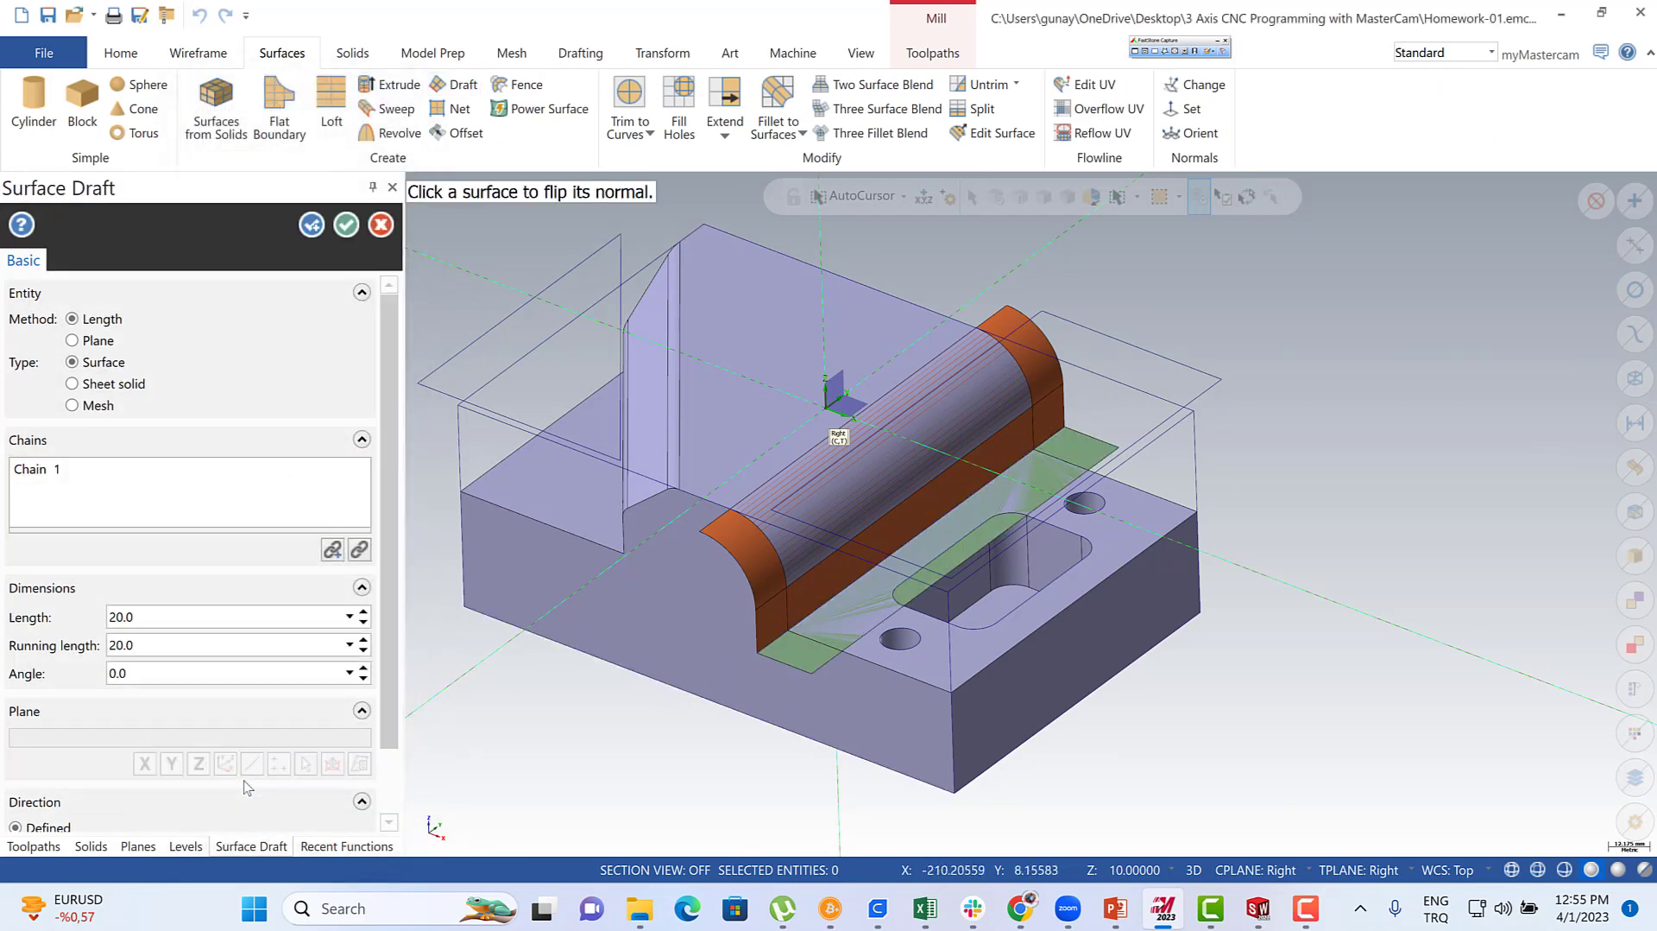
scroll(777, 657, up, 2)
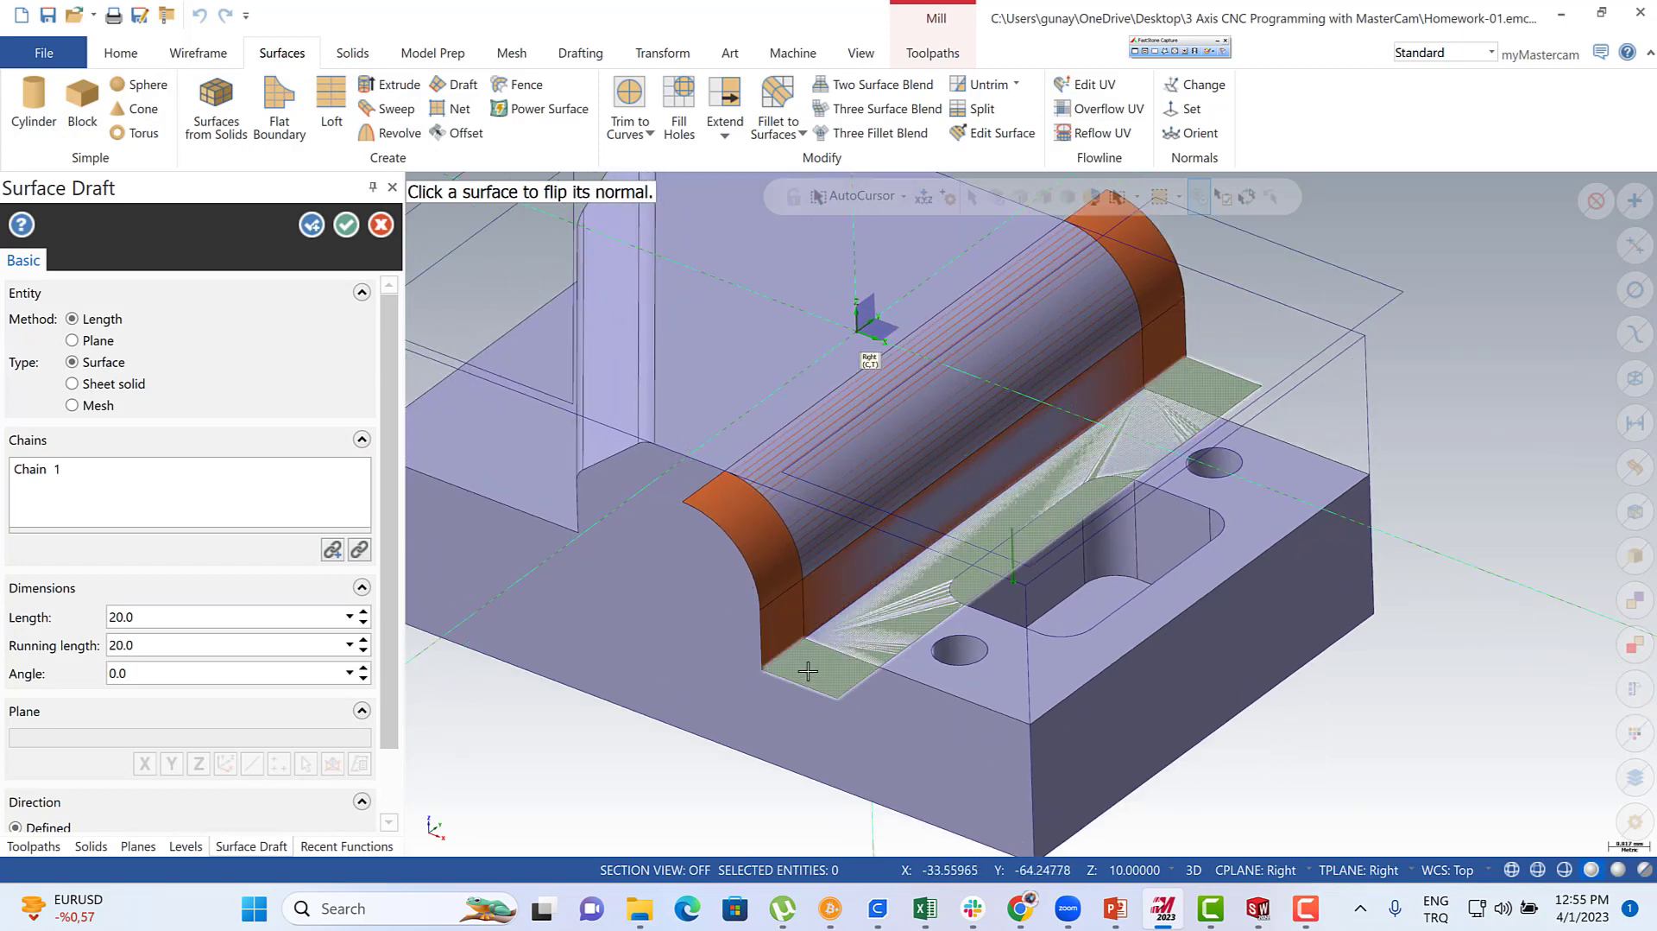
scroll(808, 671, down, 3)
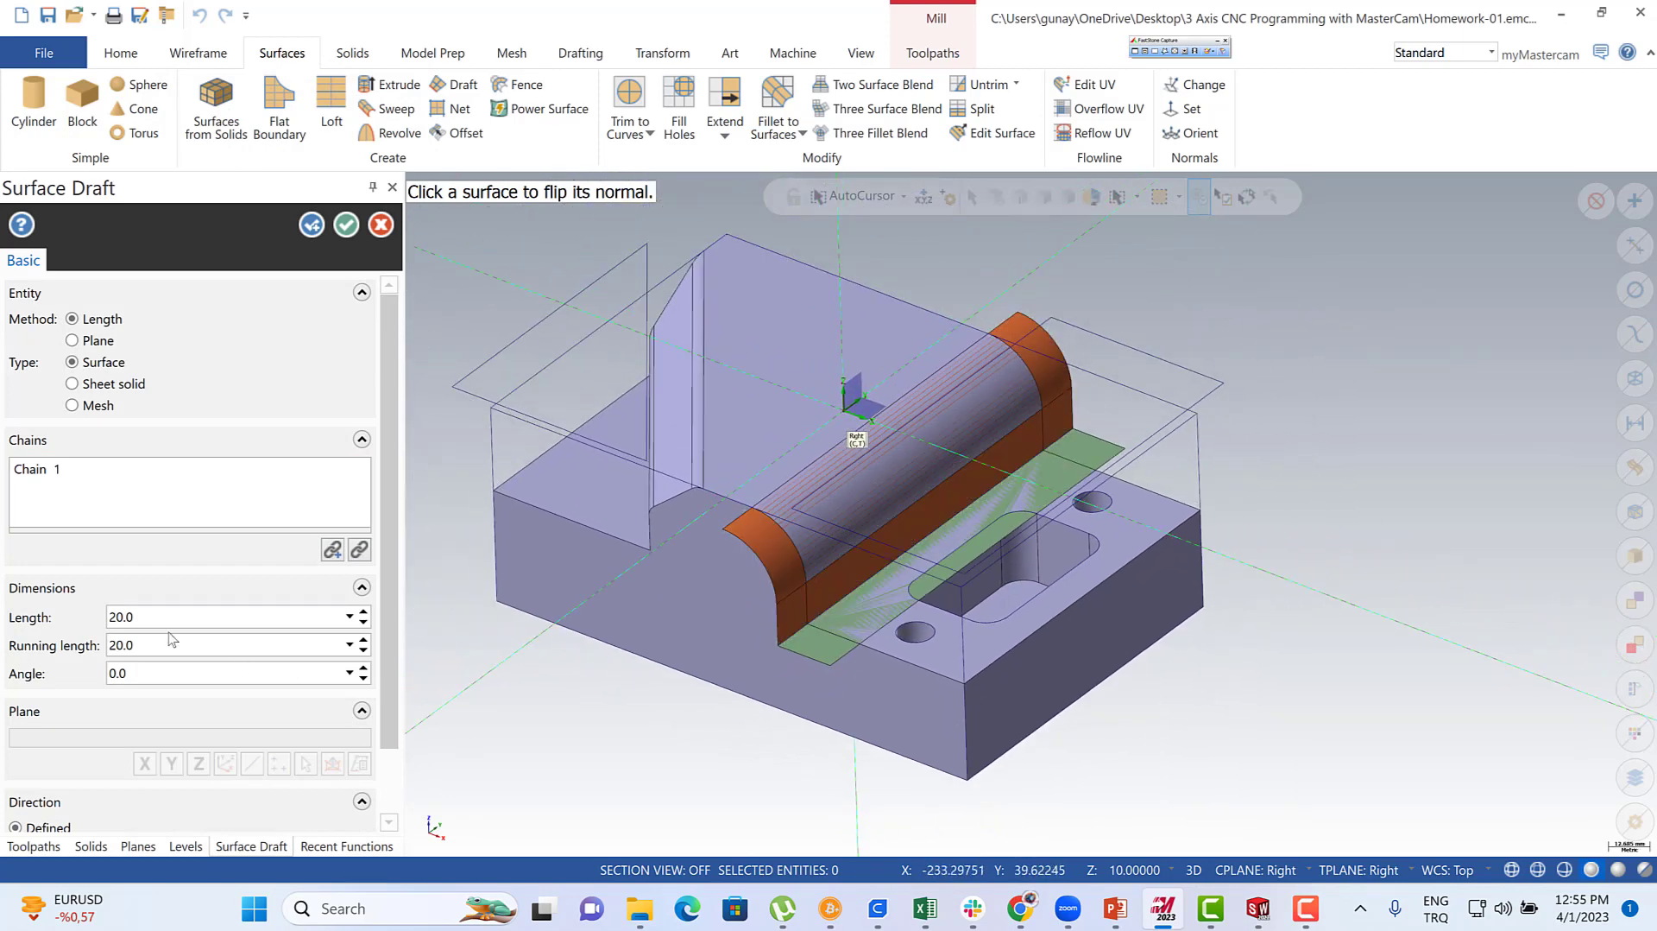
click(160, 623)
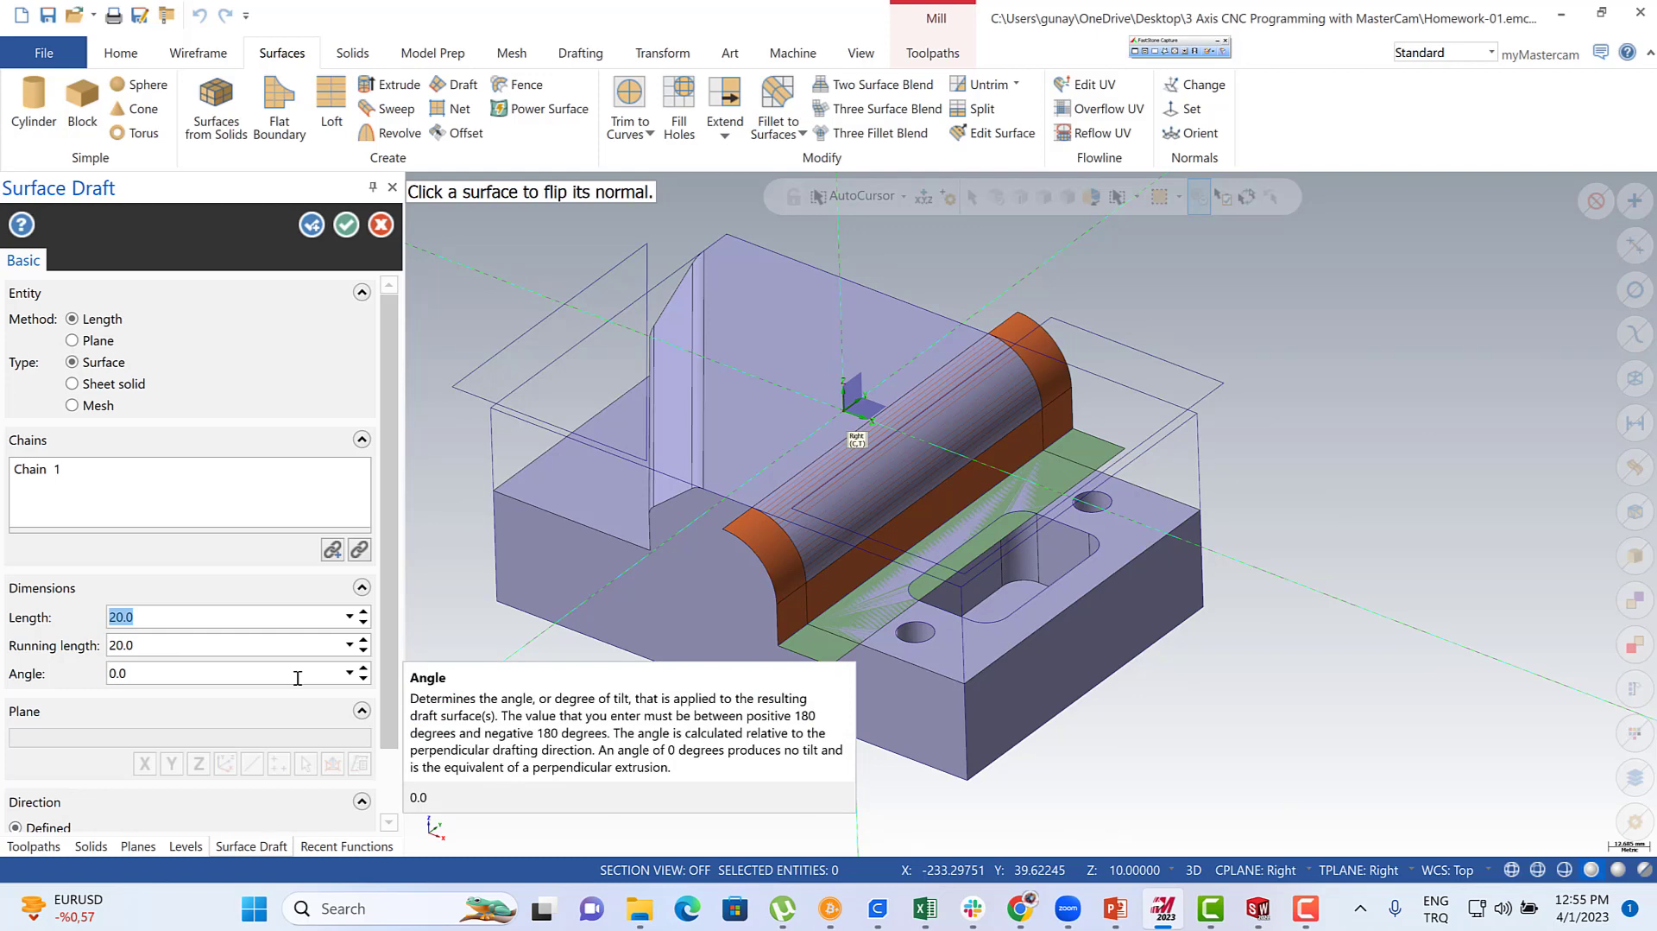
text(13)
key(Return)
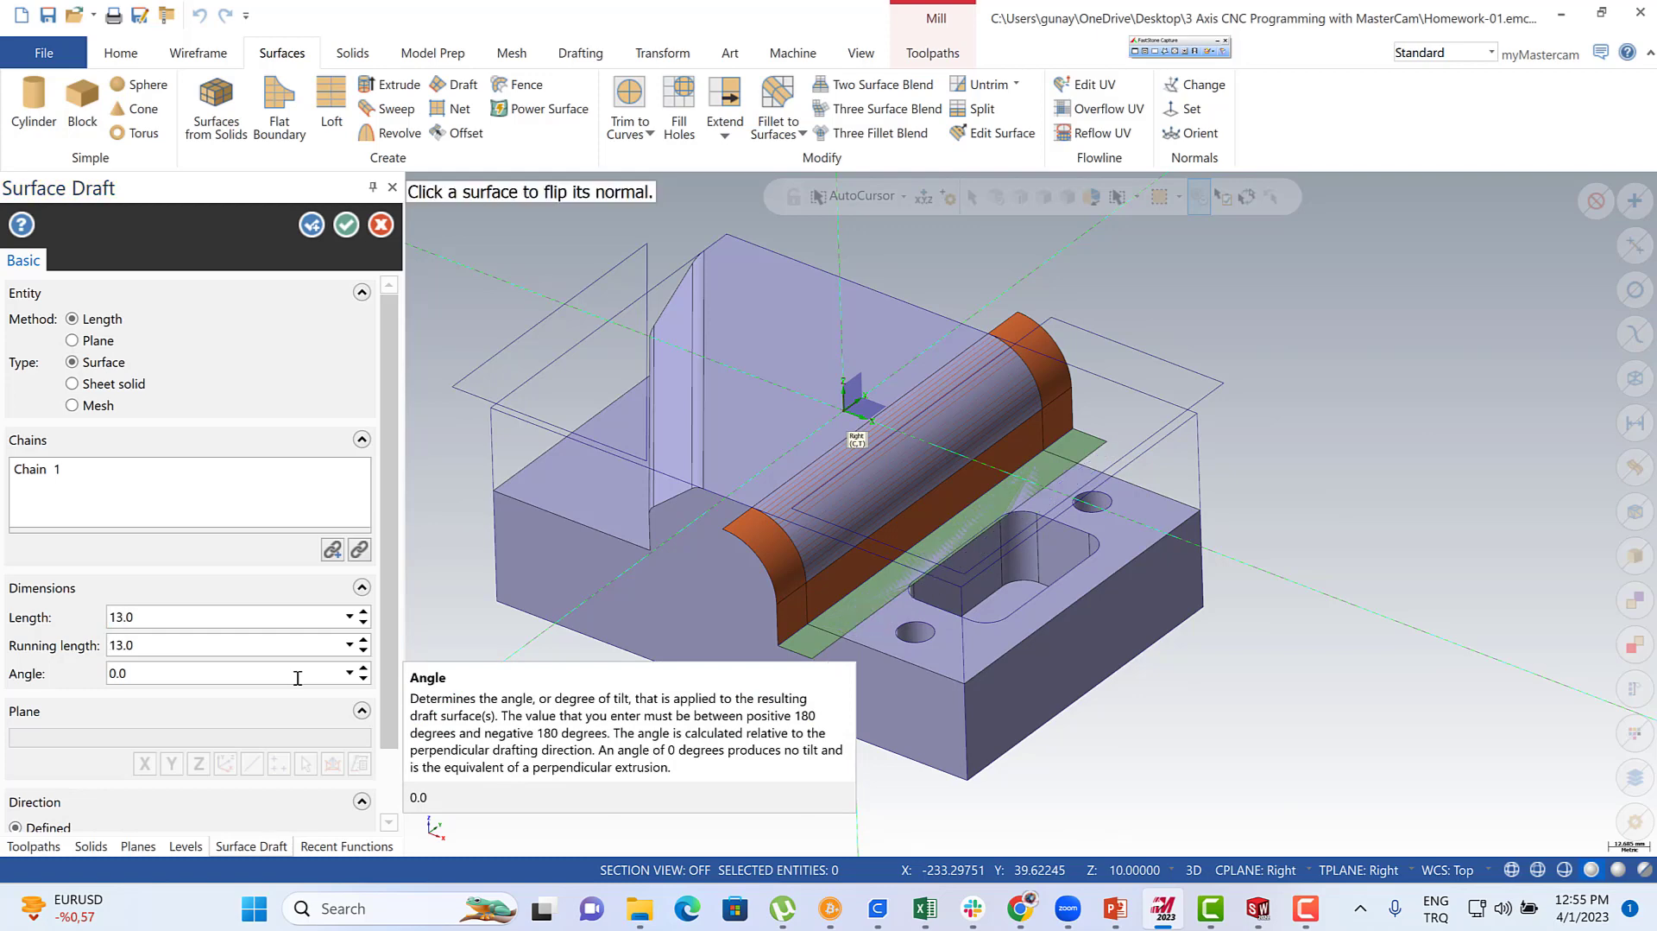
click(346, 225)
- Set the construction plane and tool plane back to Top
middle_drag(1214, 499, 1245, 749)
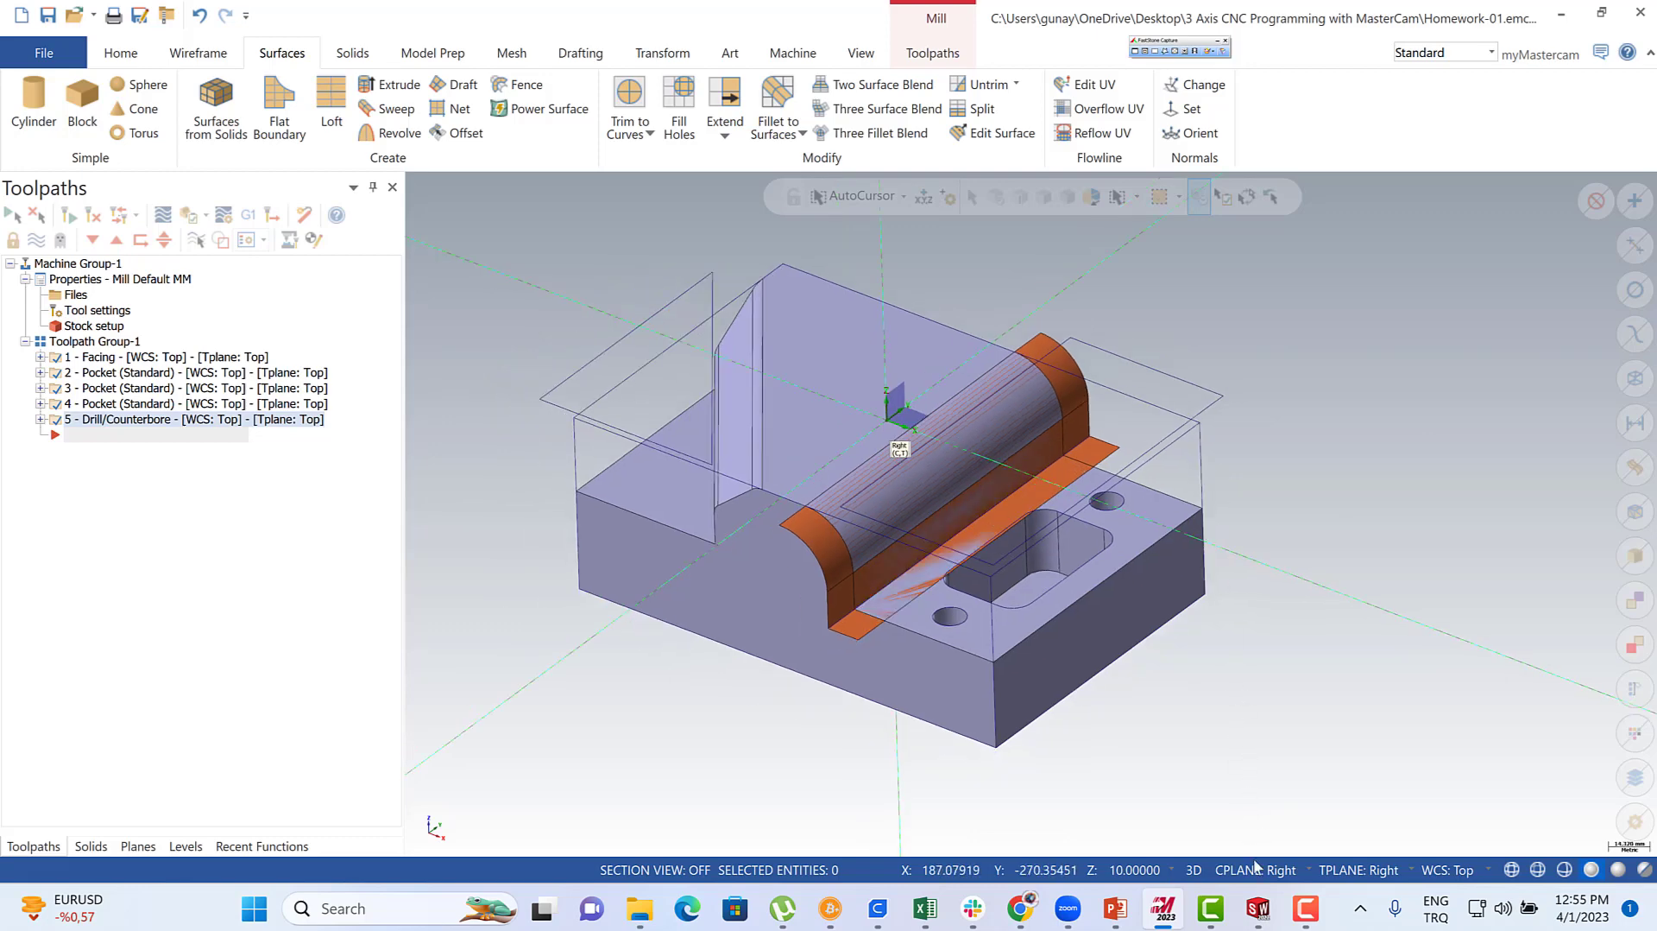
right_click(1212, 859)
click(1262, 649)
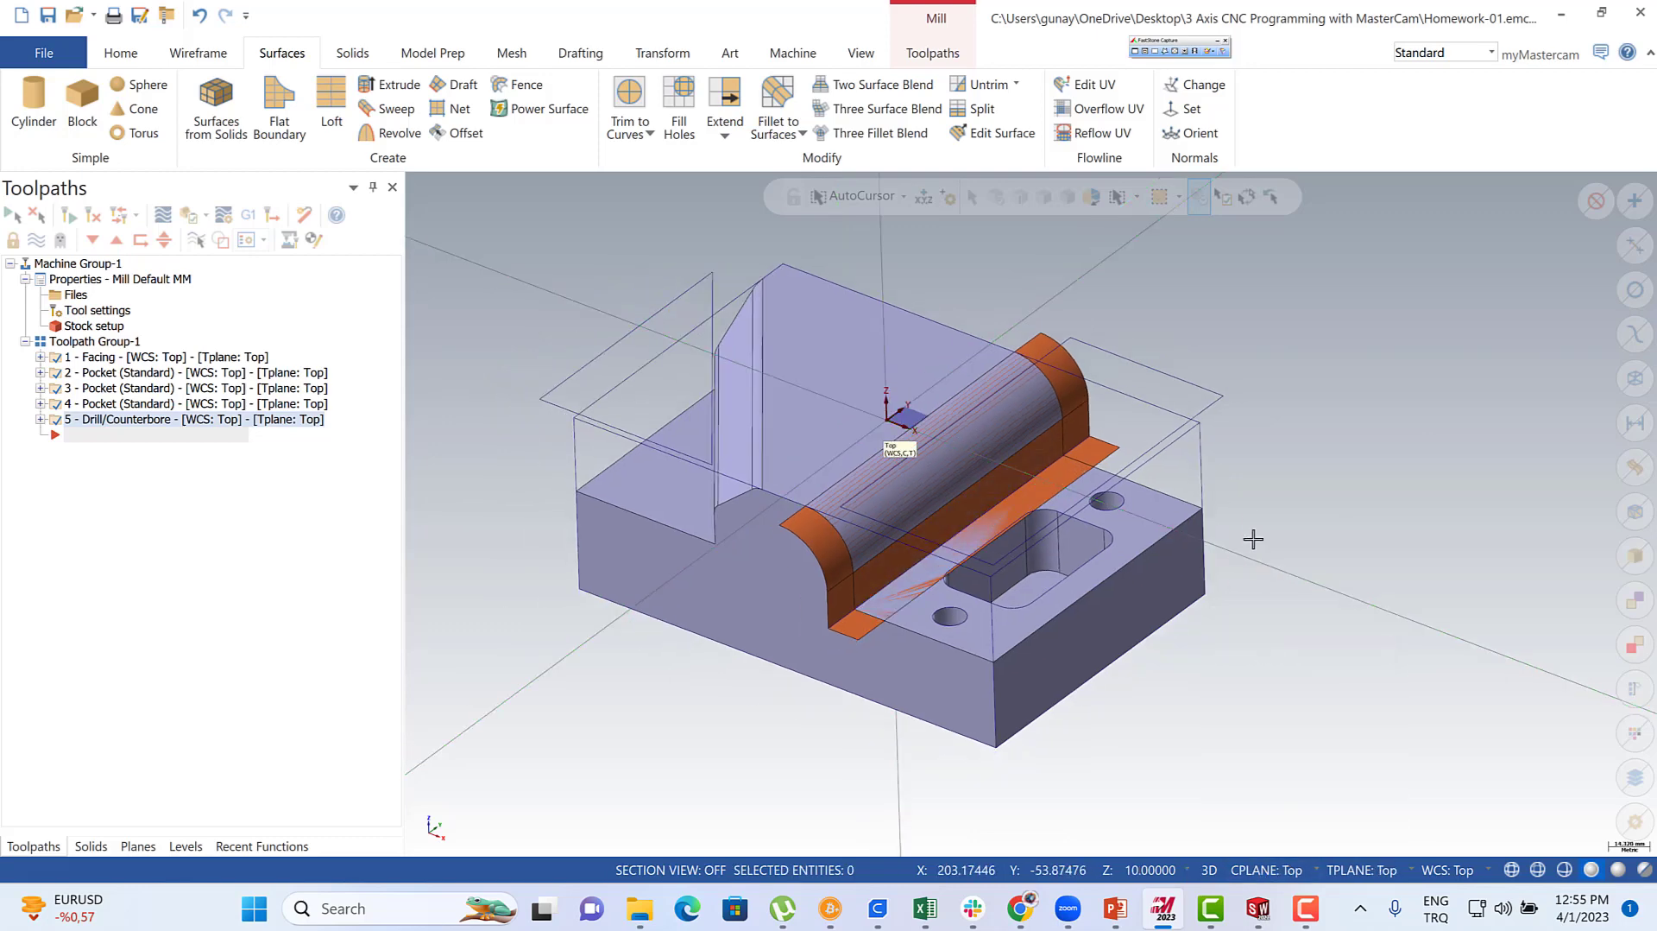
- Create a curve on one edge along the long outer edge of the flat draft surface
scroll(1250, 501, up, 2)
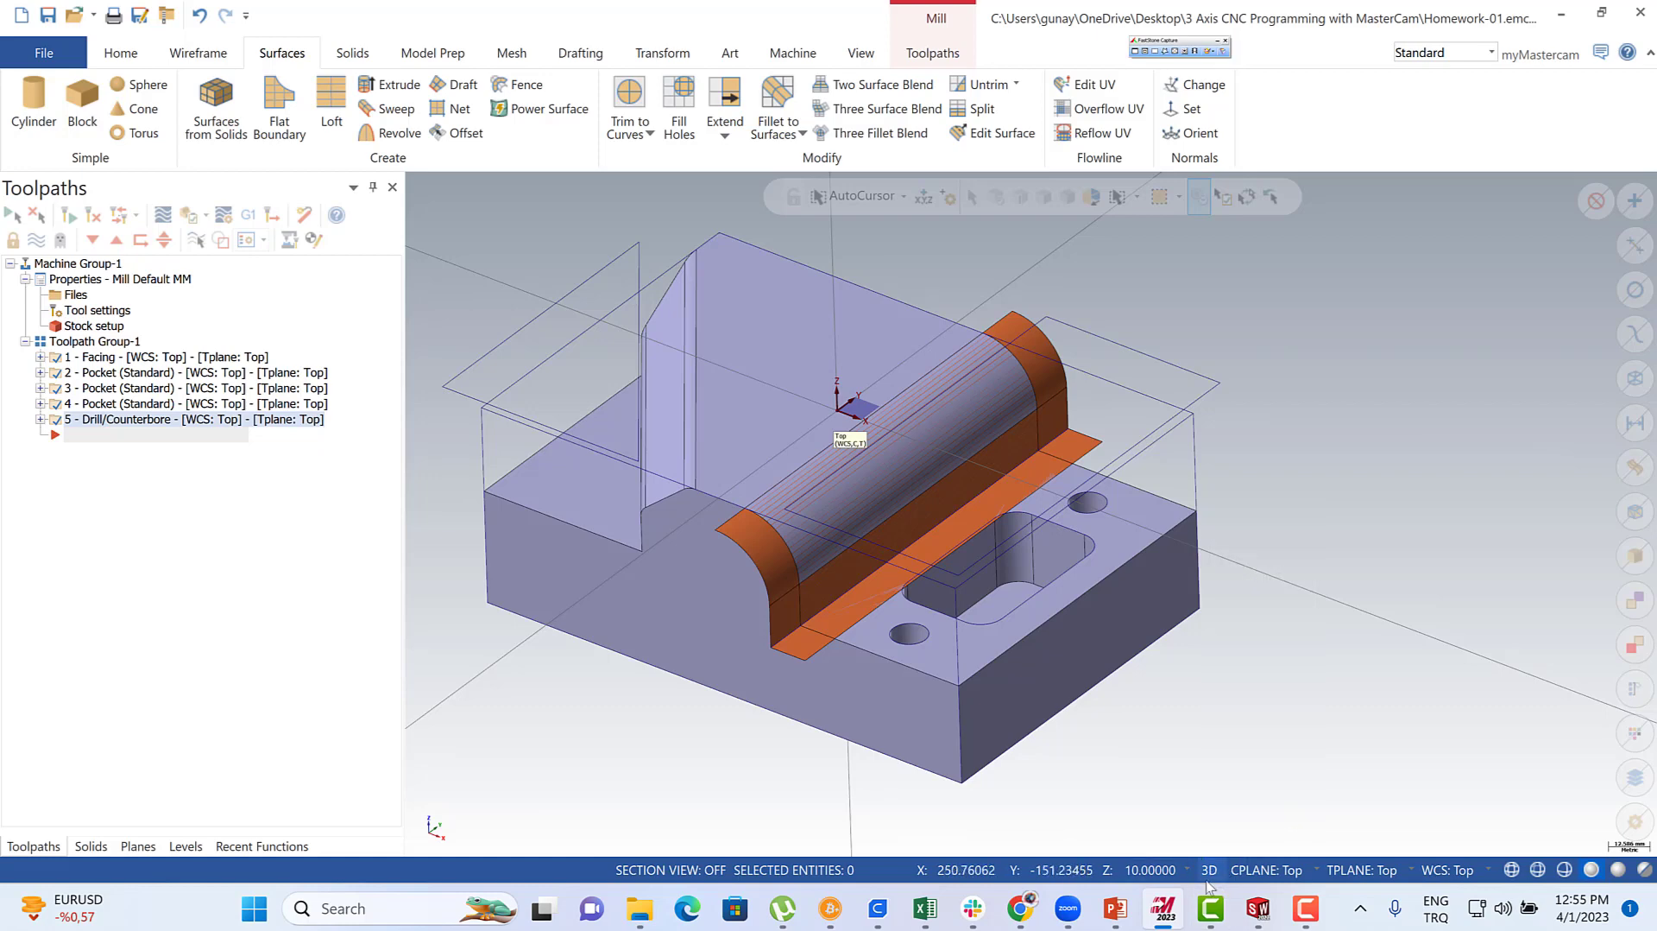
scroll(688, 398, up, 1)
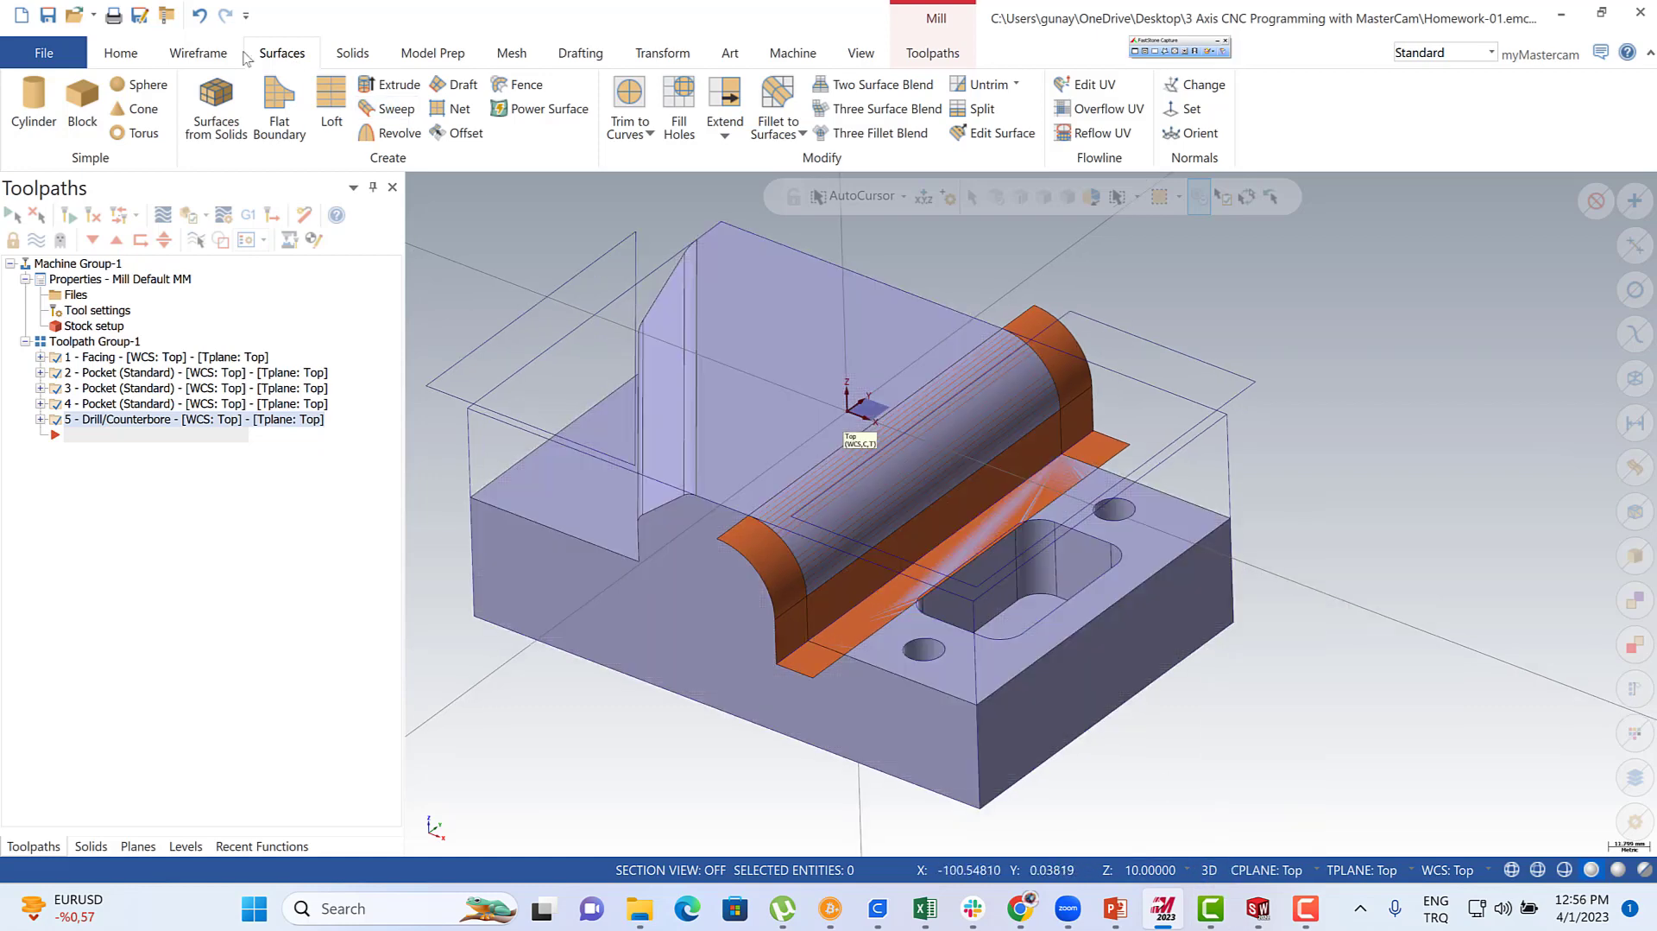
click(189, 55)
click(1011, 108)
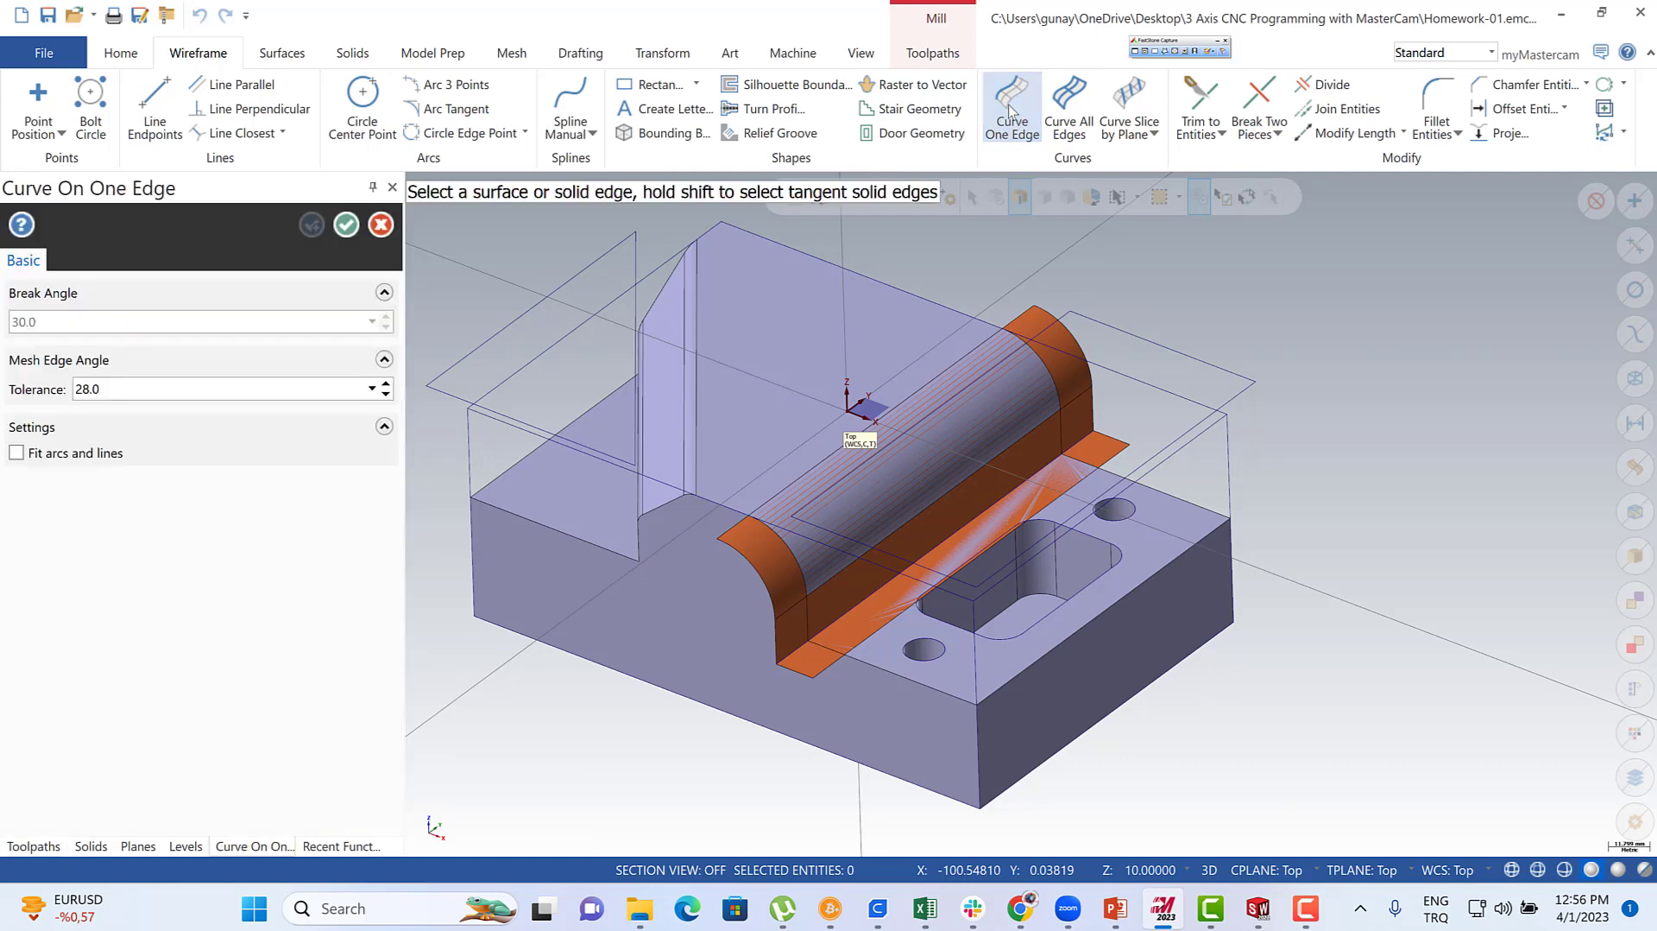
scroll(889, 646, up, 1)
click(798, 666)
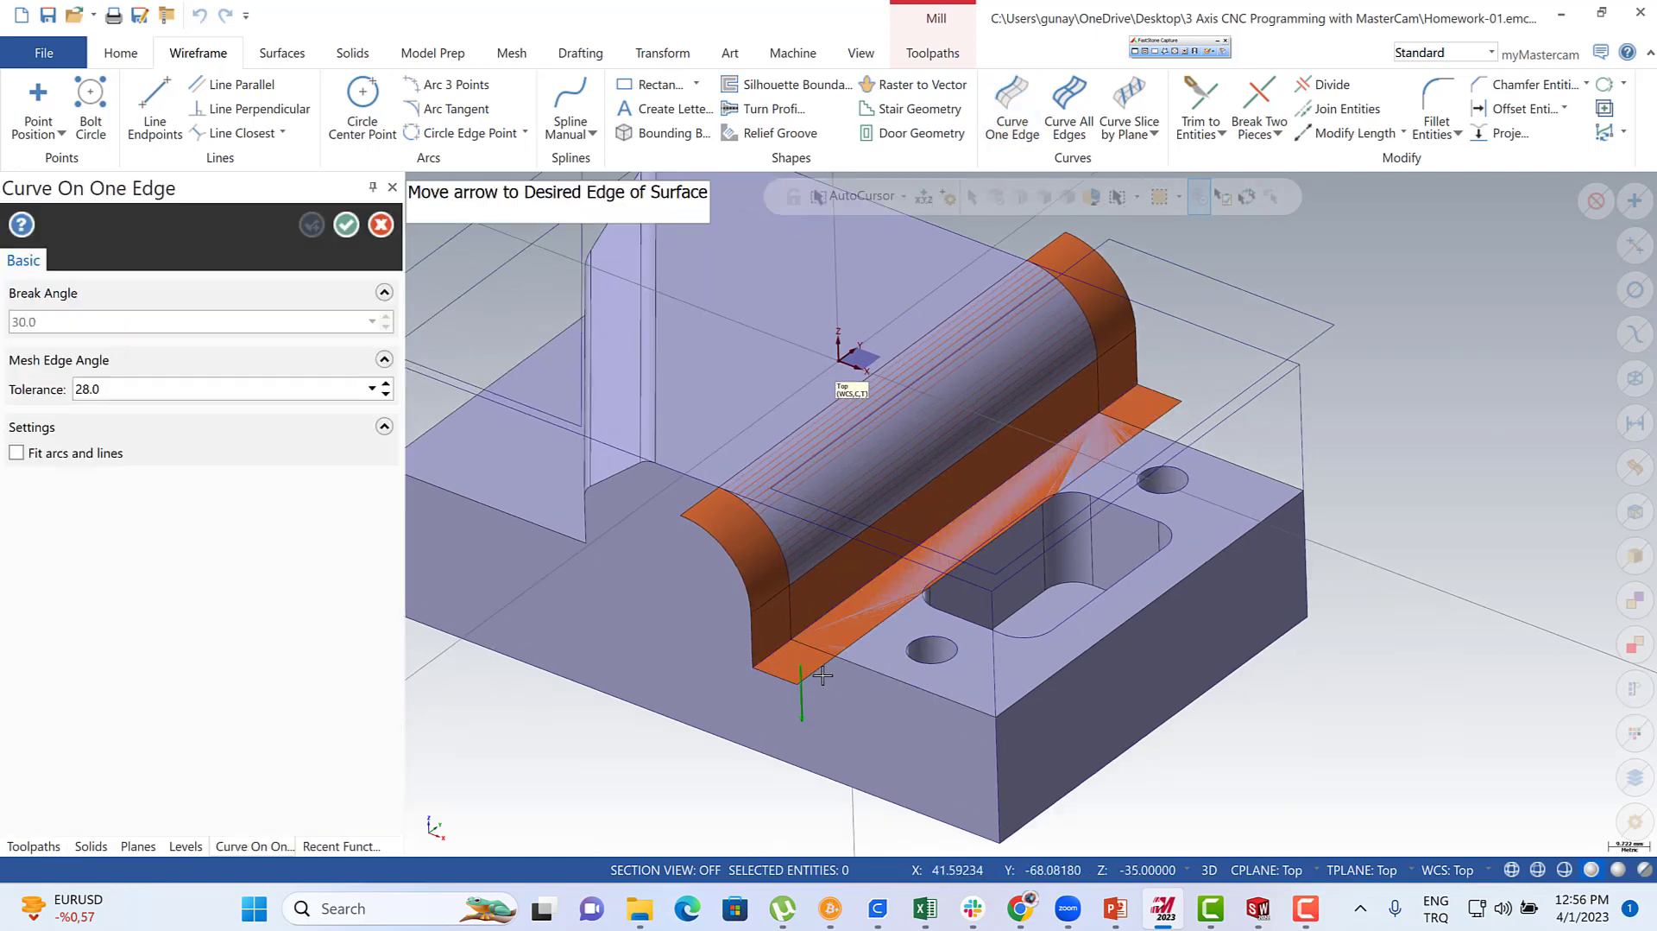
click(823, 676)
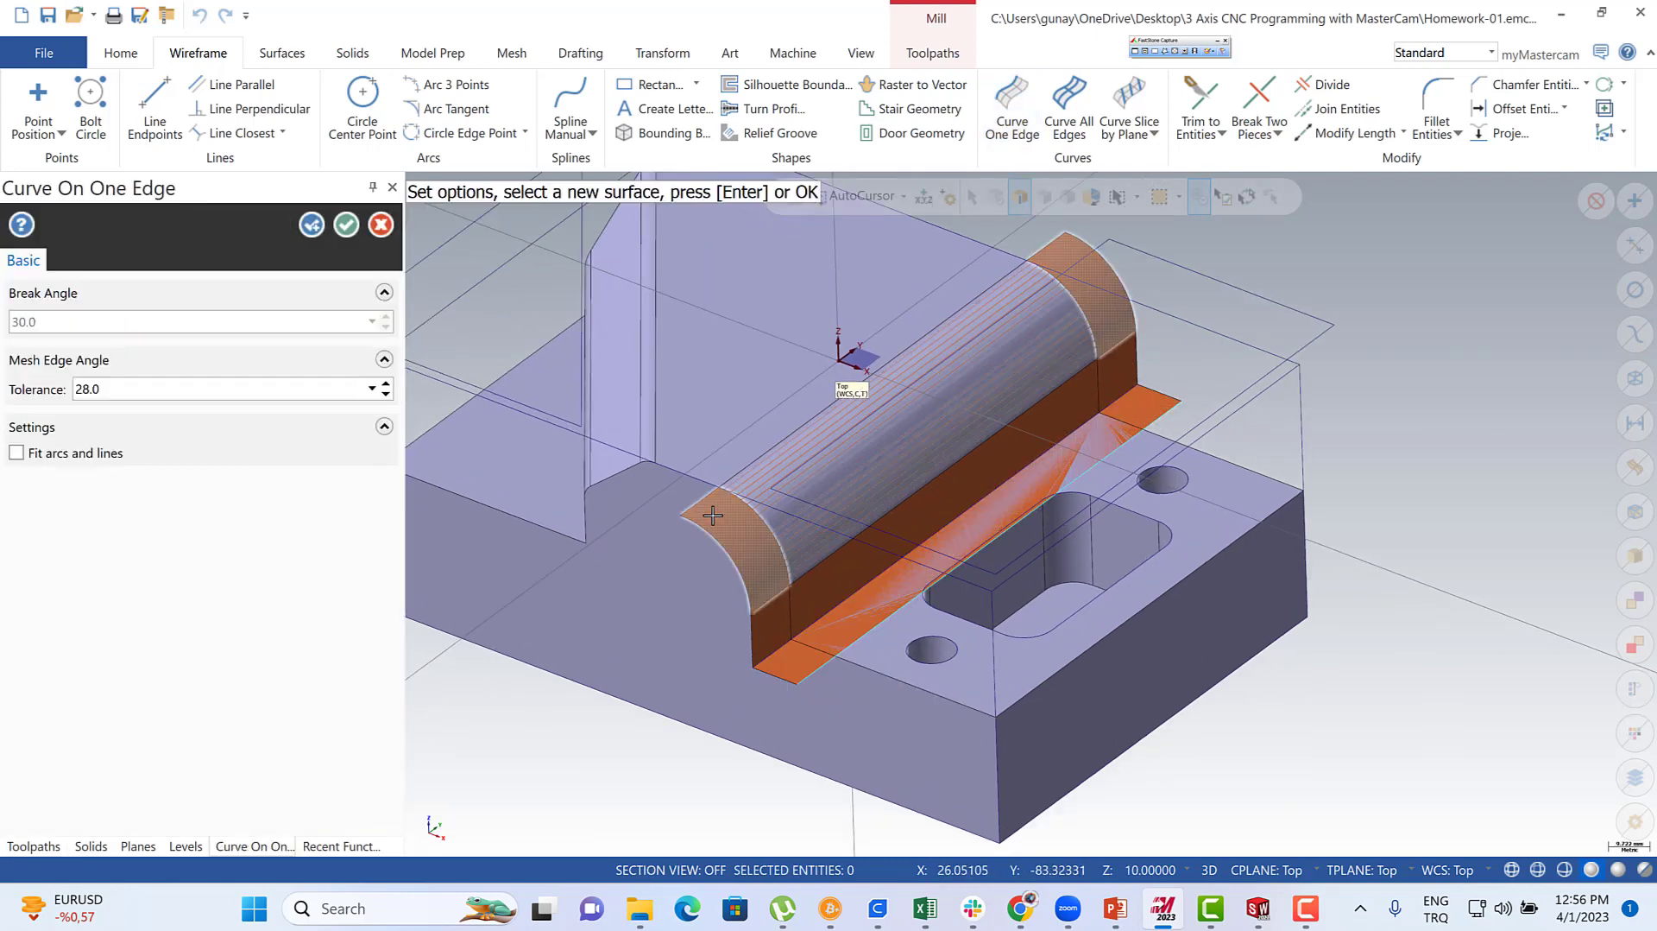
- Create a curve along the long upper edge of the orange rounded surface and finish the one-edge curve command
scroll(725, 518, down, 2)
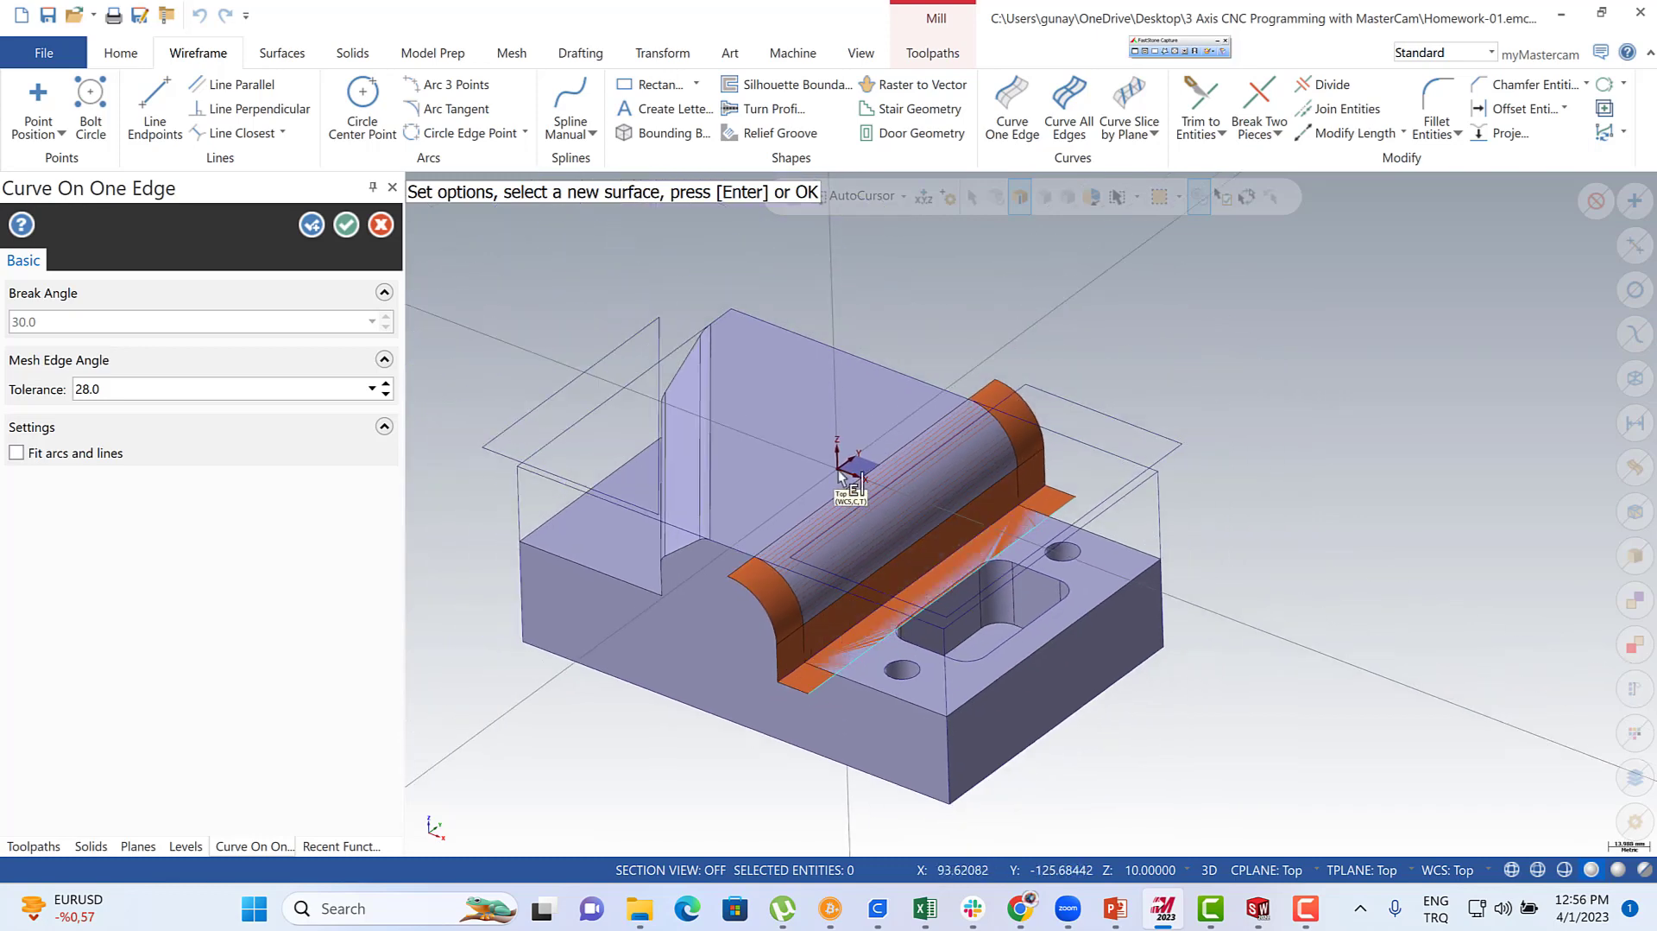
scroll(829, 483, up, 2)
click(730, 623)
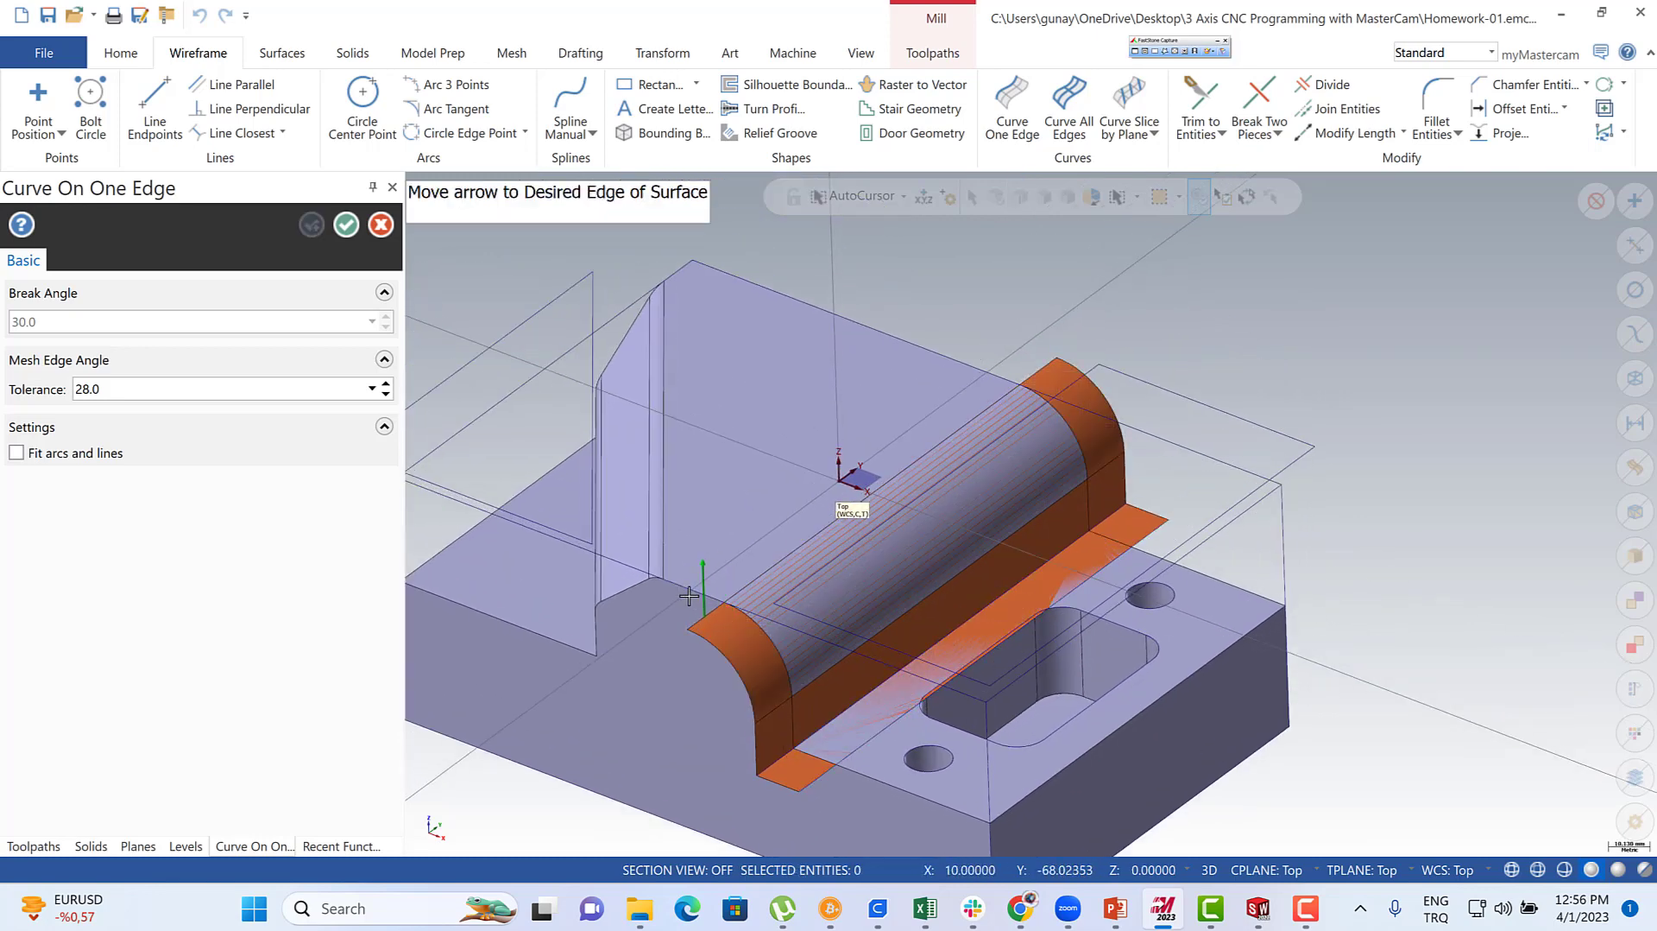
click(694, 599)
key(Return)
scroll(1046, 352, down, 2)
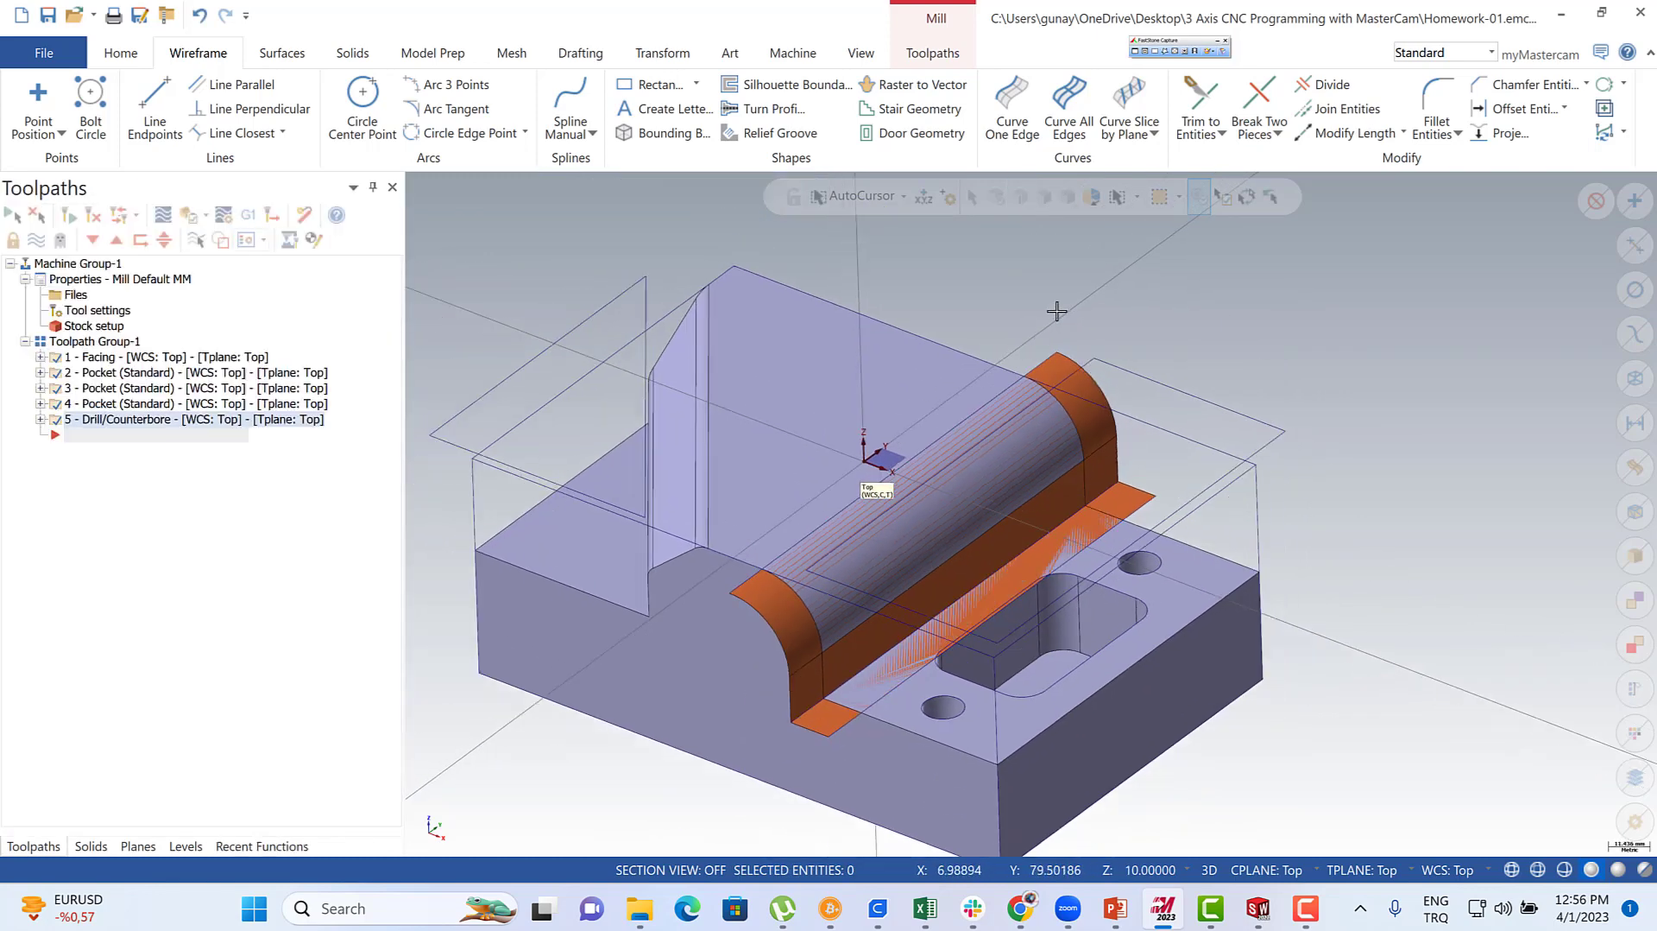
click(1050, 352)
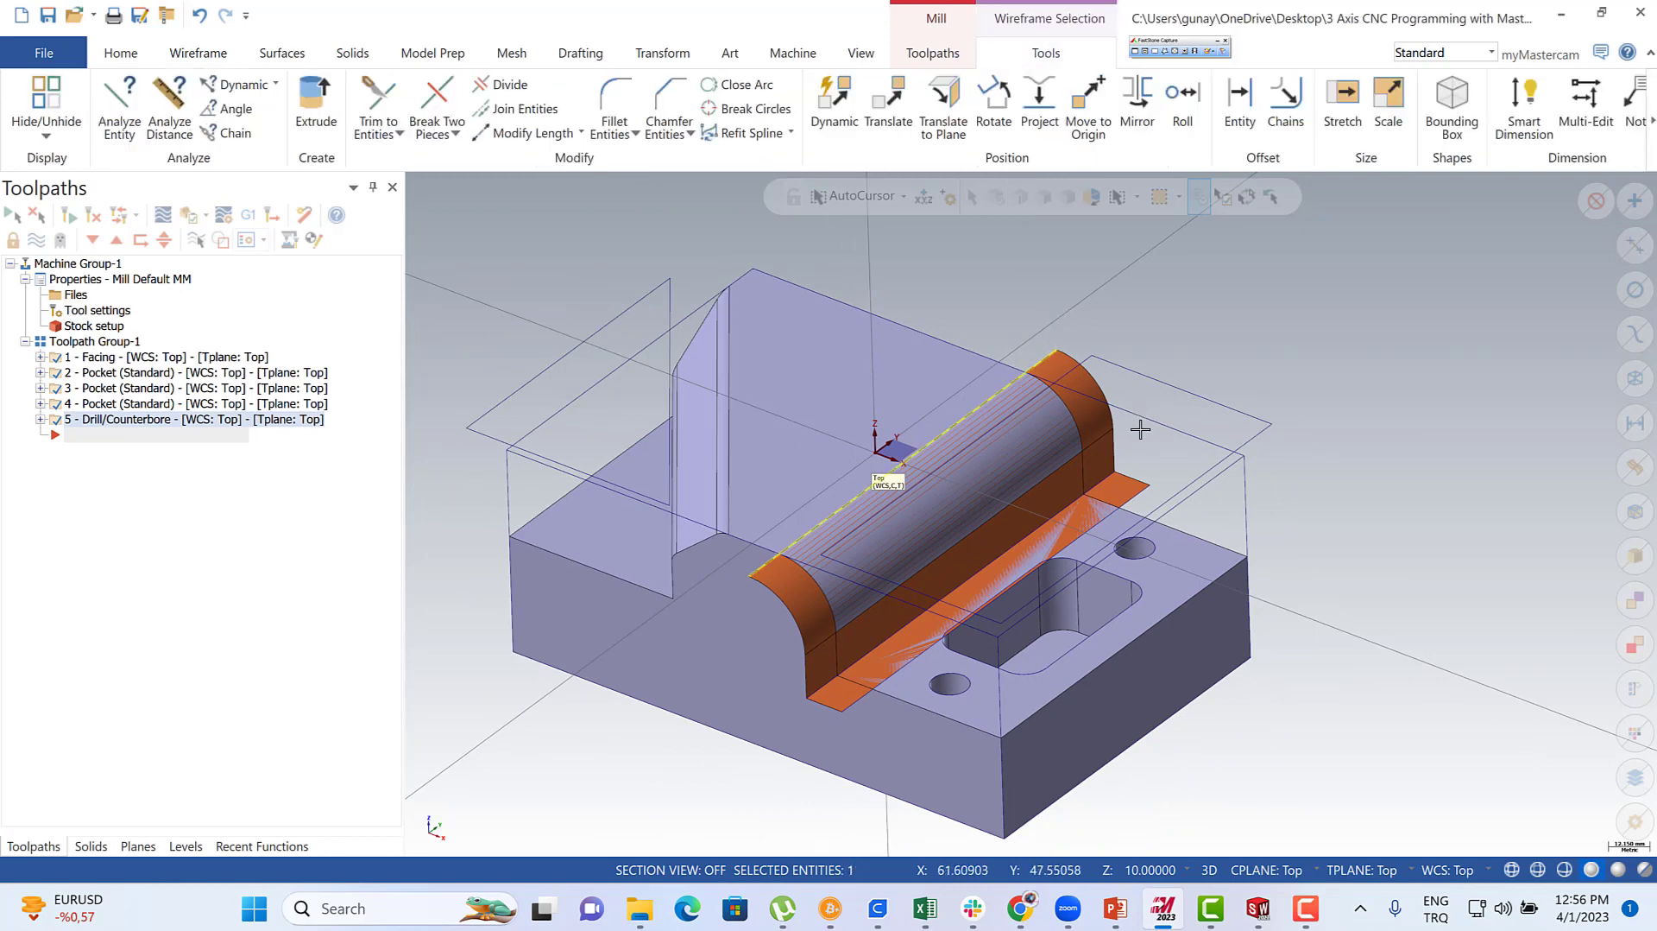
click(1139, 488)
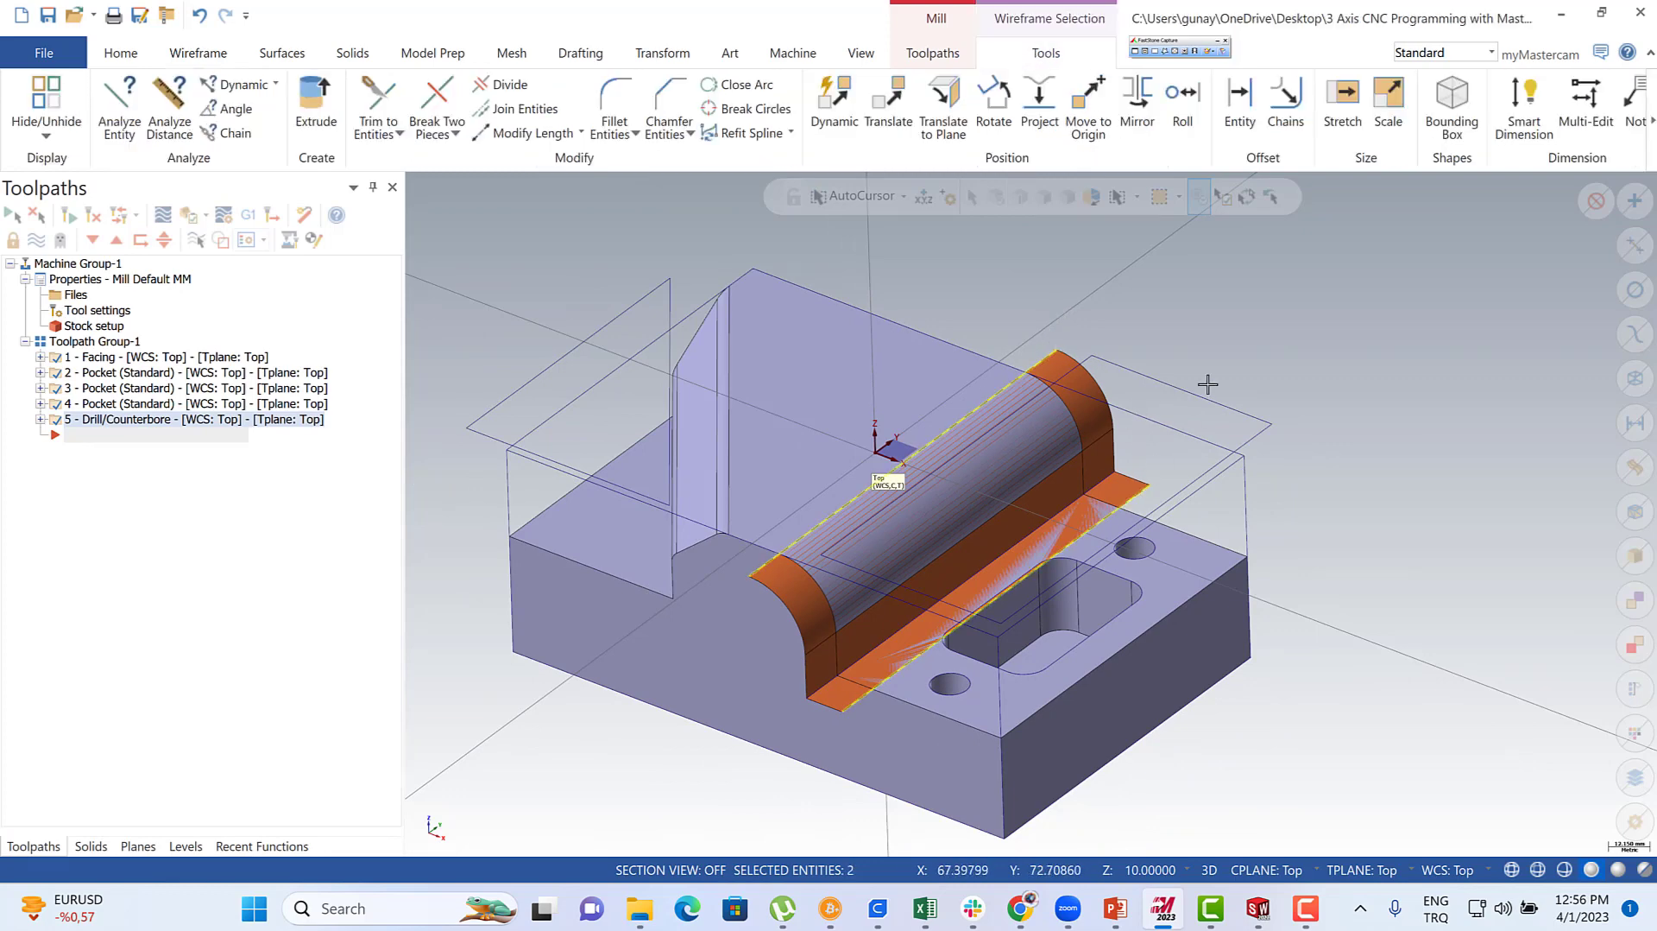
key(Escape)
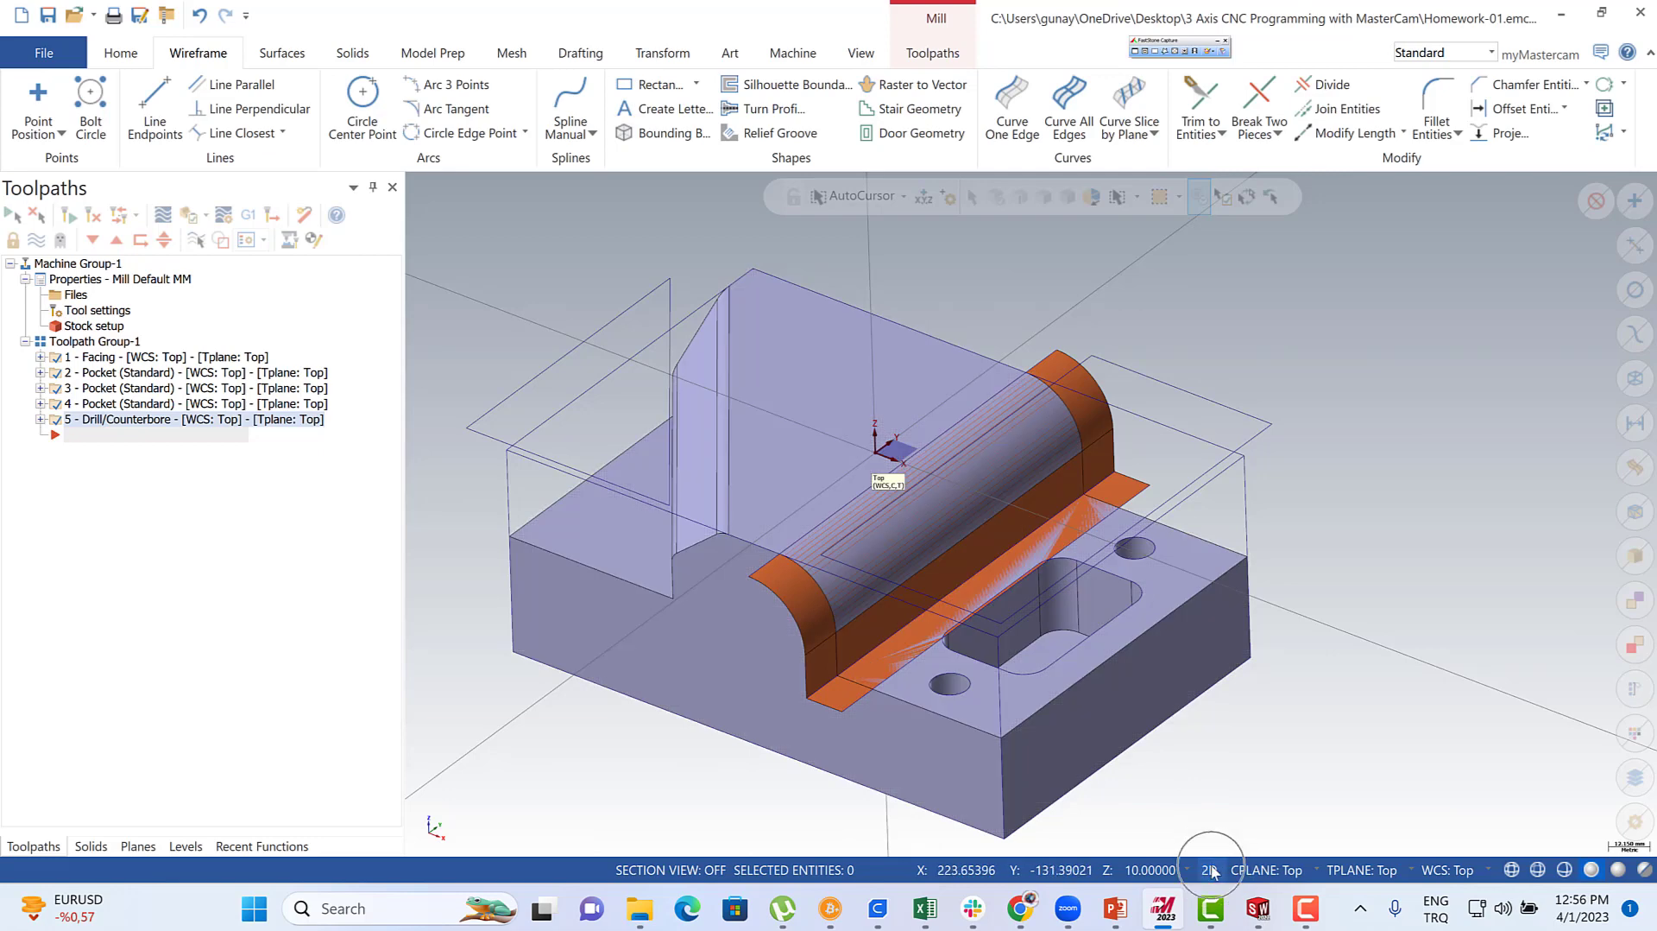
- Project copies of the upper and lower edge curves to depth 10.0, and clear the result colours
click(685, 59)
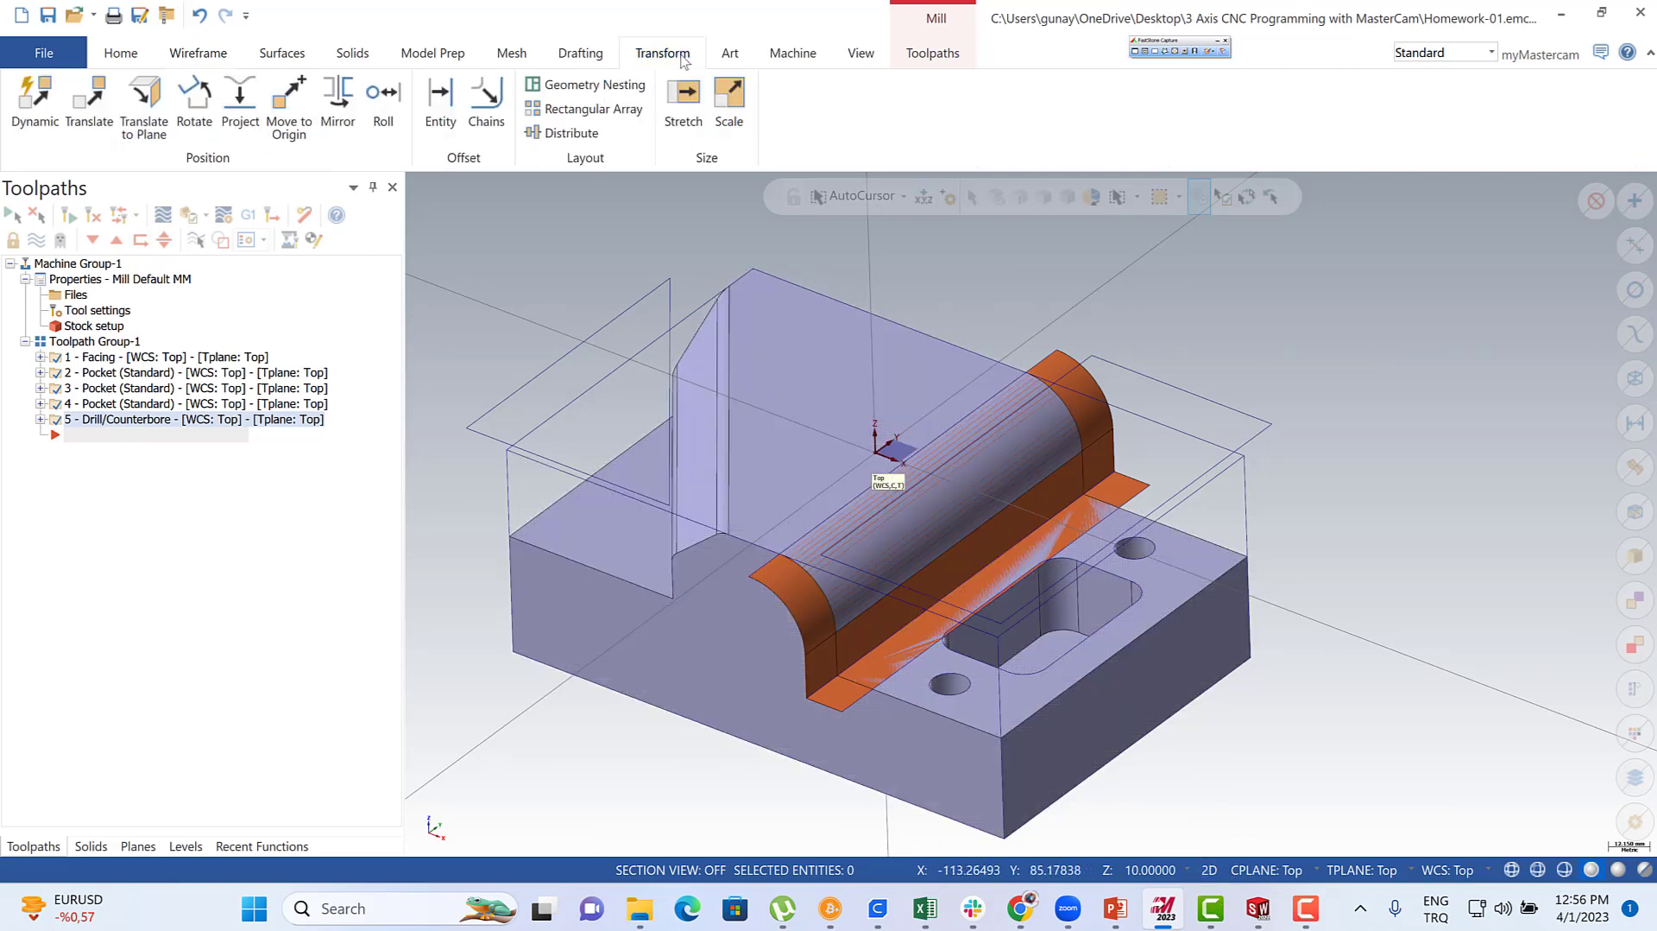
click(240, 106)
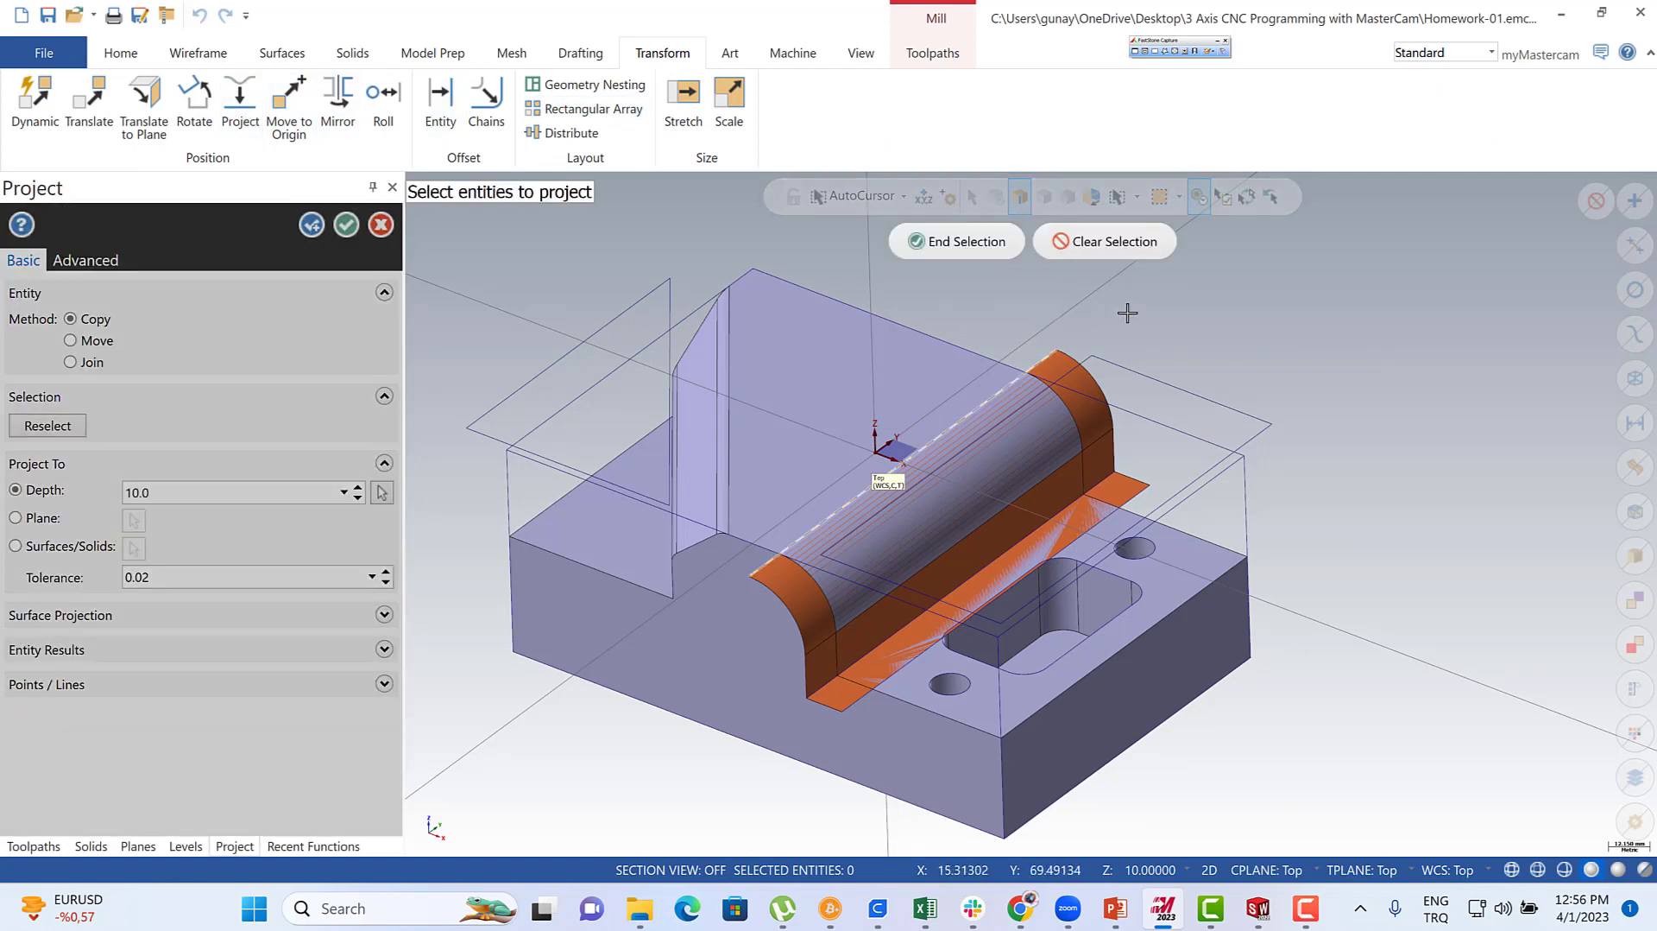
click(1129, 491)
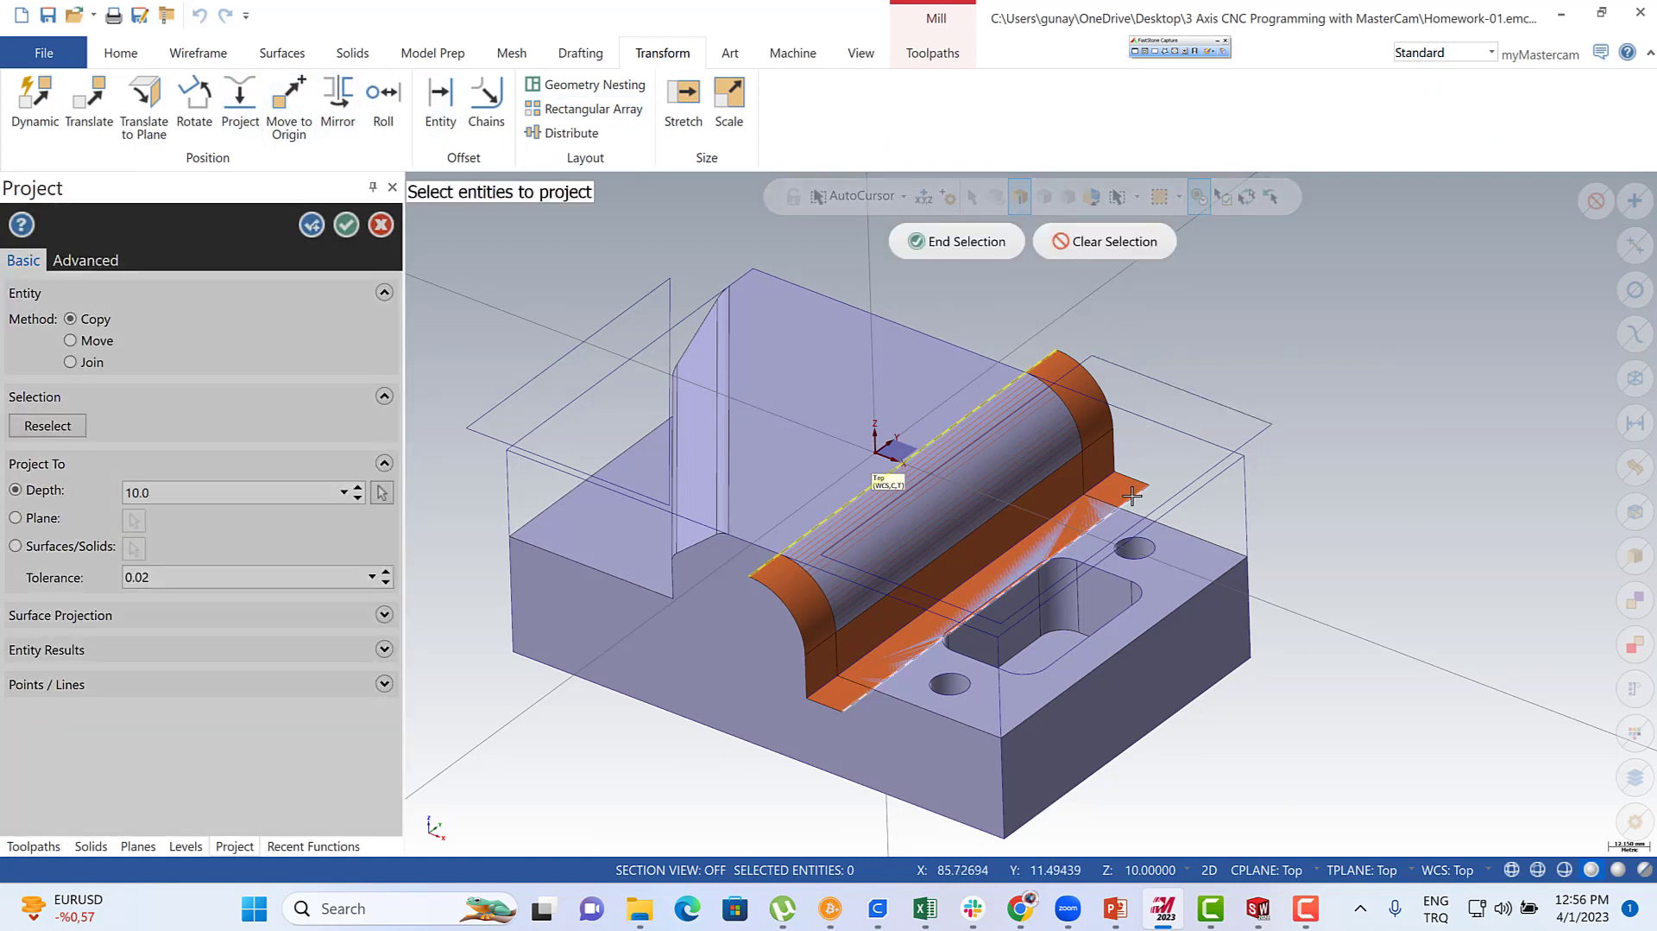
click(960, 247)
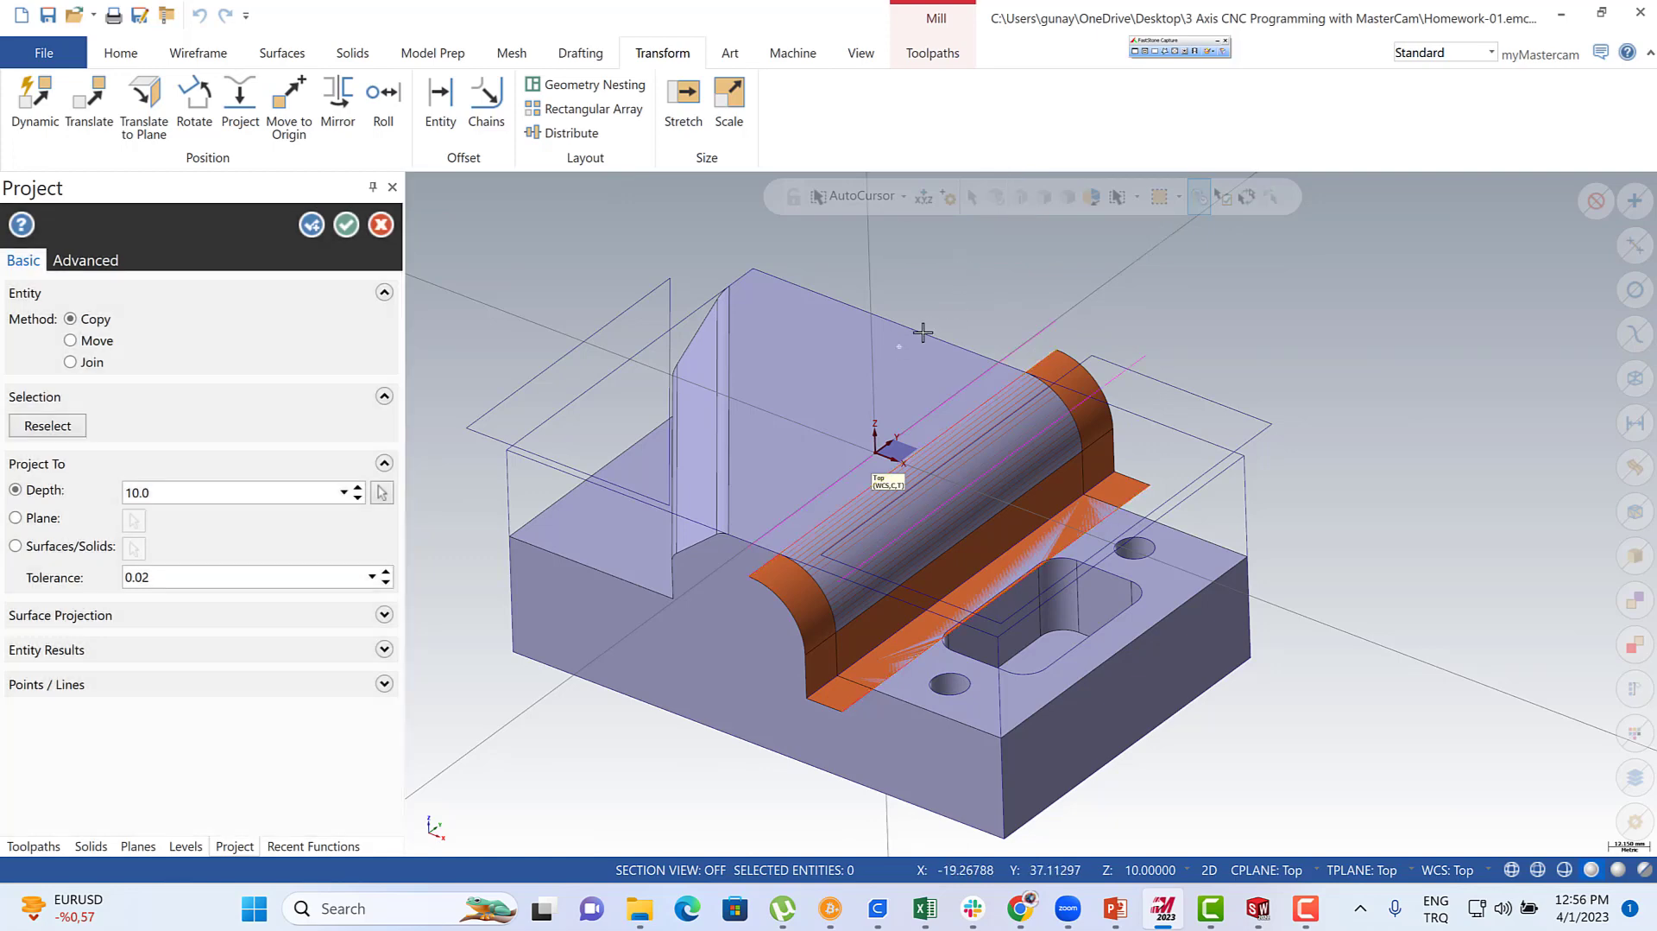
mouse_move(922, 339)
middle_down()
mouse_move(972, 293)
mouse_move(927, 352)
mouse_move(914, 314)
mouse_move(905, 336)
middle_up()
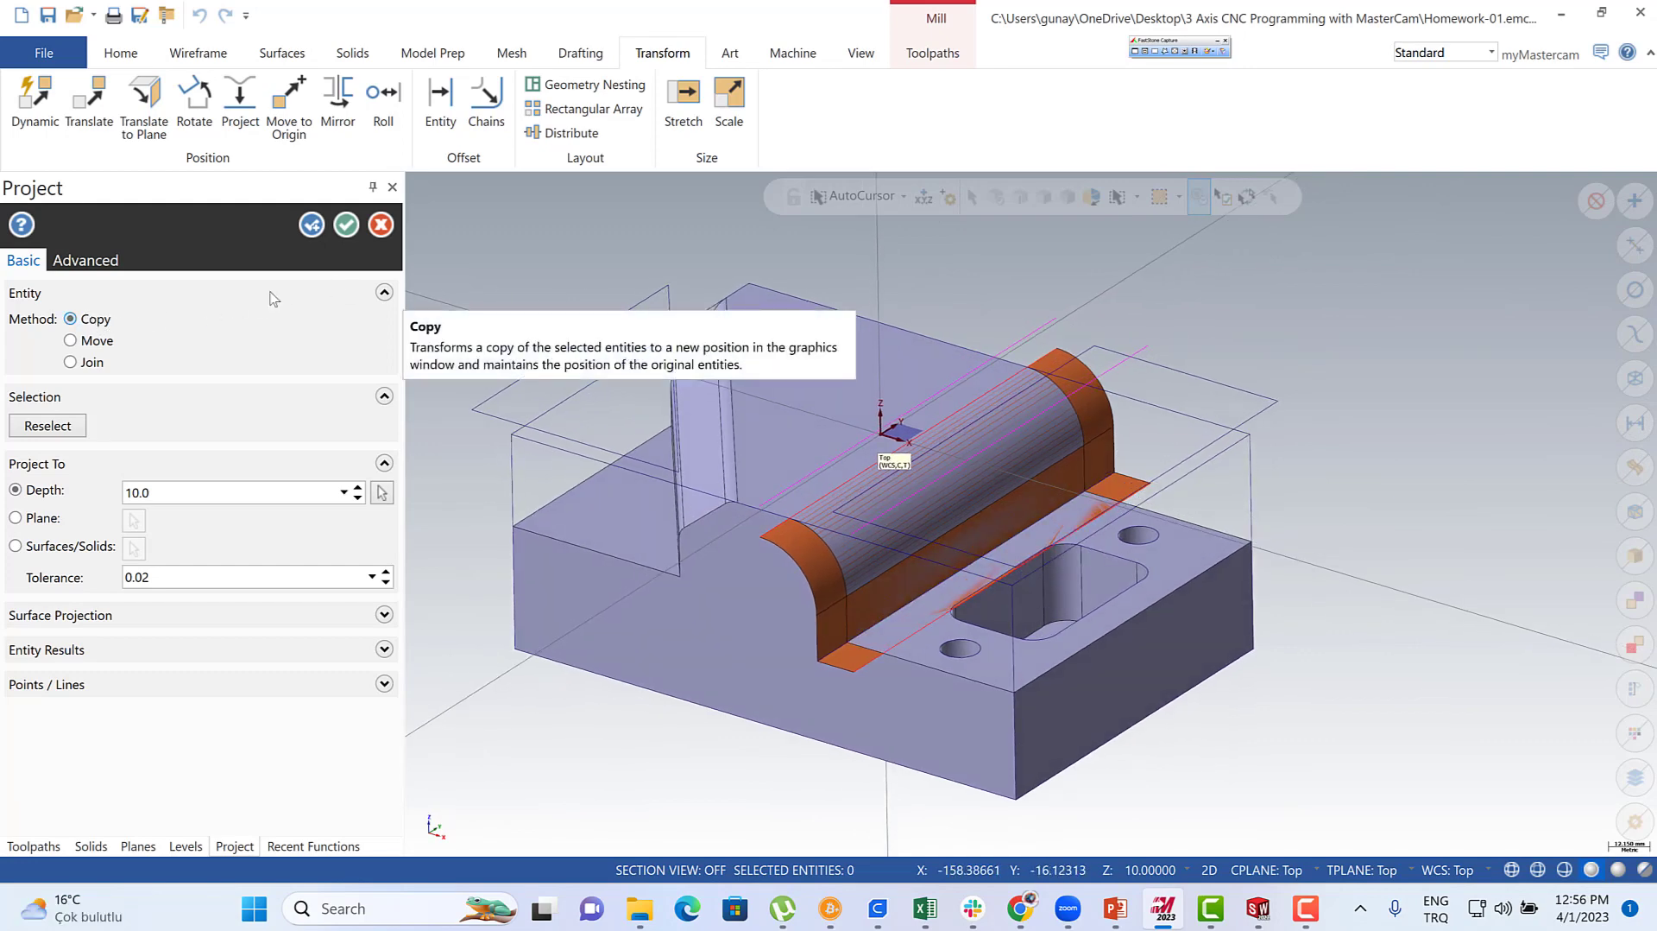
click(346, 225)
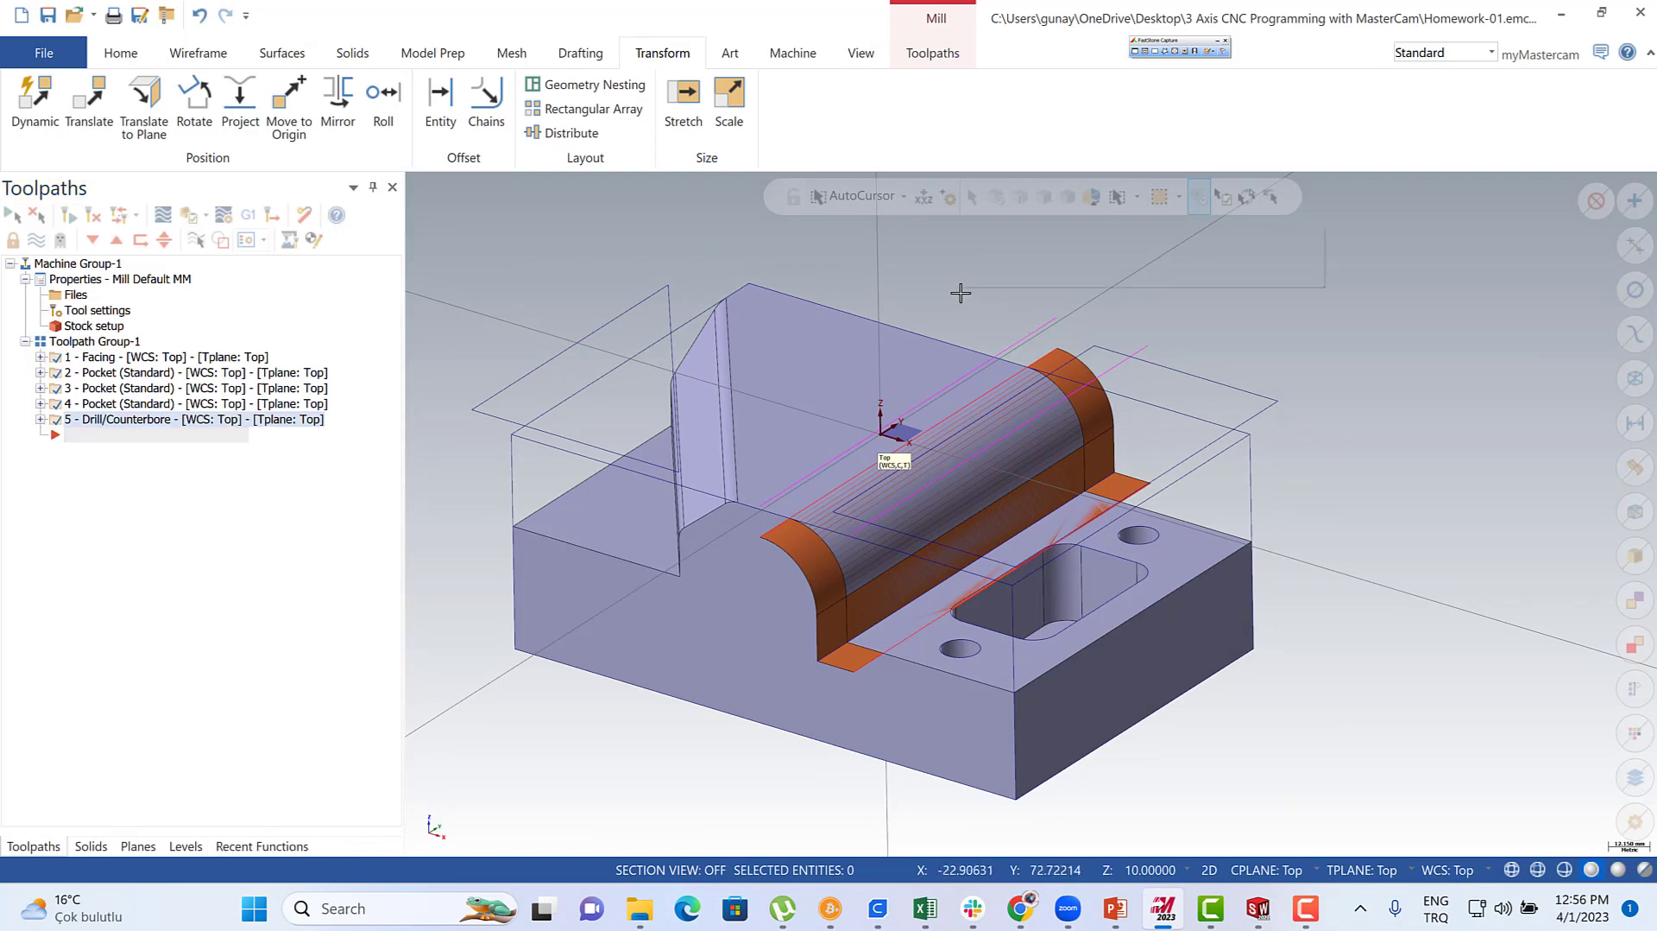
right_click(961, 293)
click(992, 312)
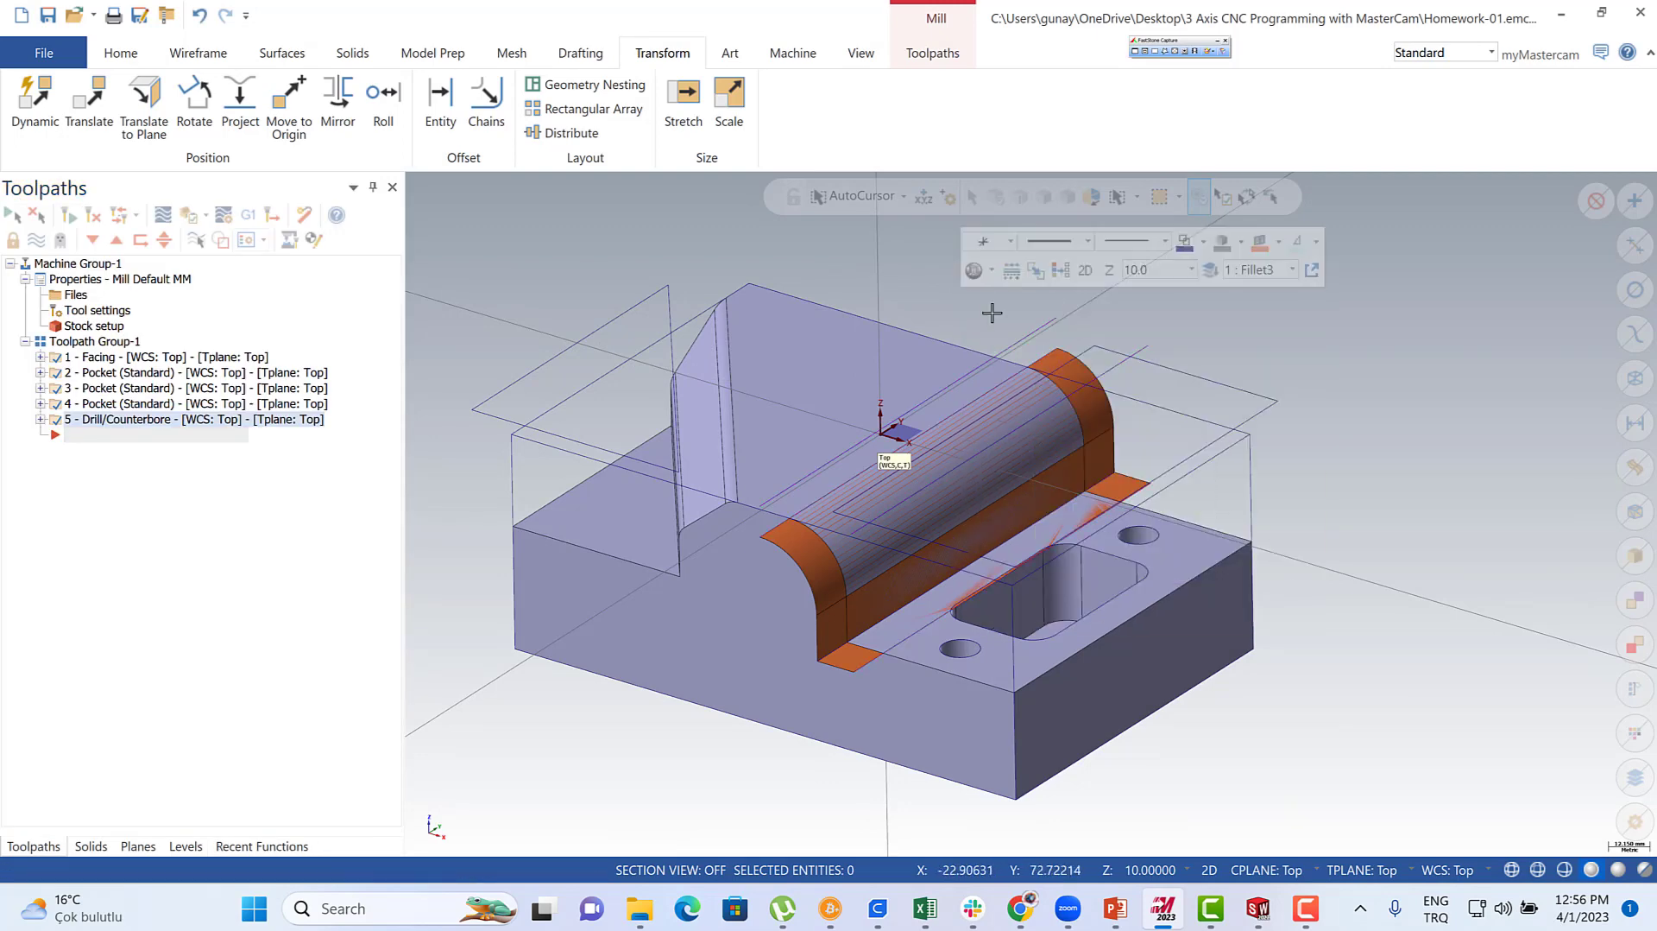
- Draw a line across each end of the two projected curves to close them into a rectangular boundary
mouse_move(991, 313)
middle_down()
mouse_move(1002, 370)
mouse_move(969, 345)
middle_up()
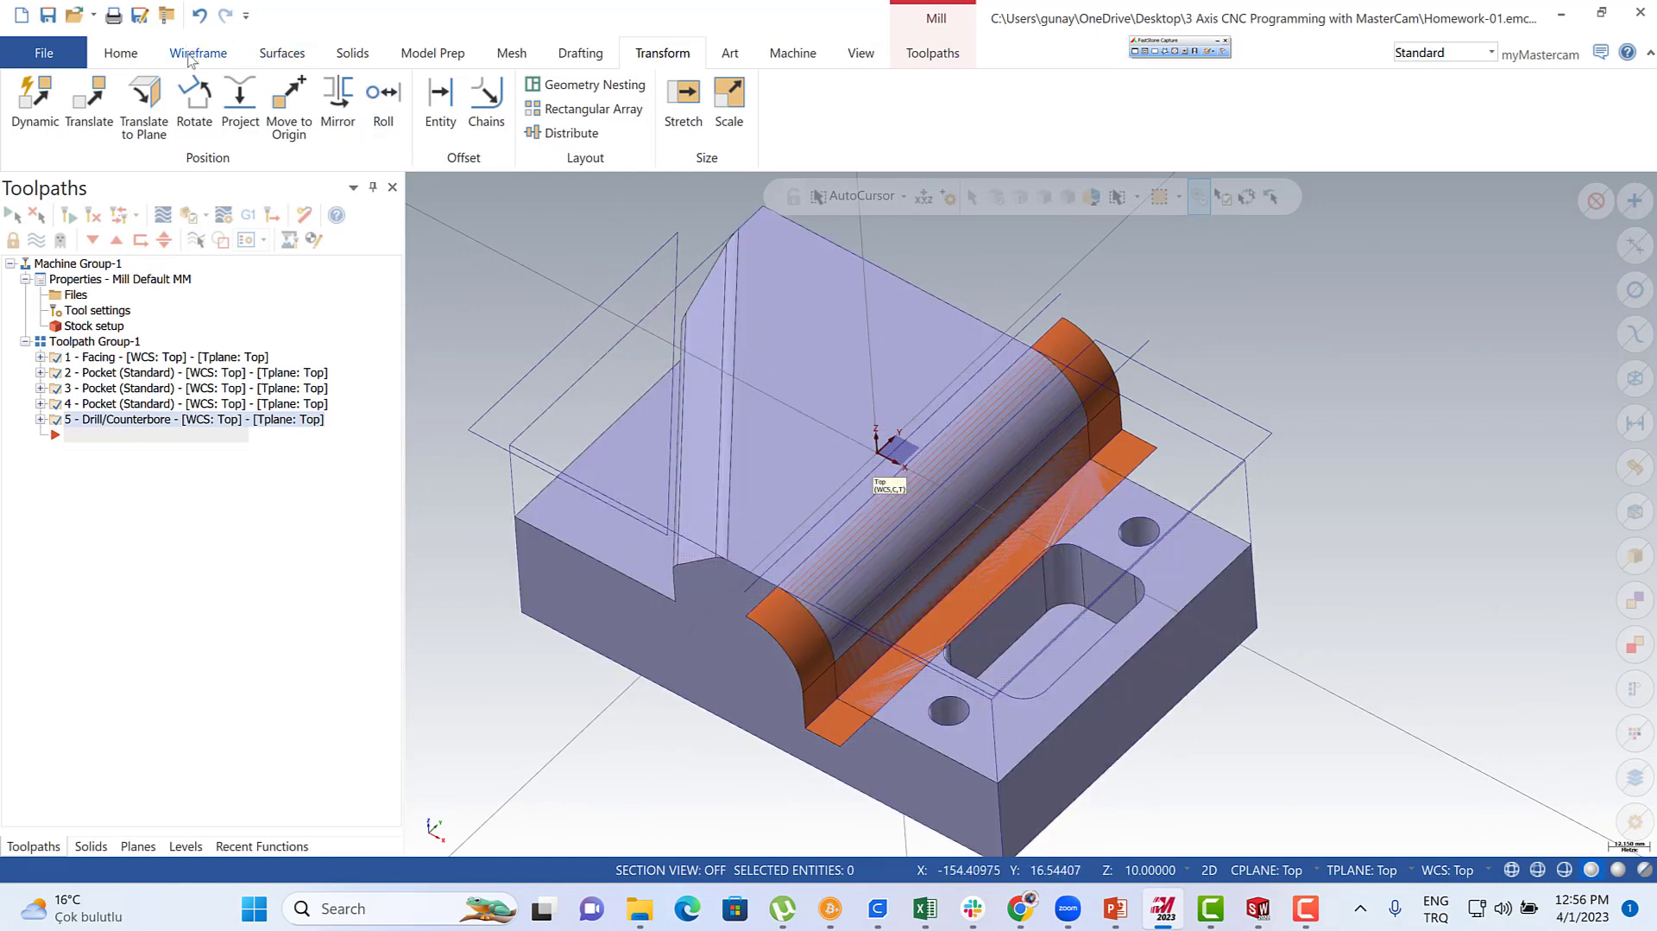
click(195, 53)
click(155, 97)
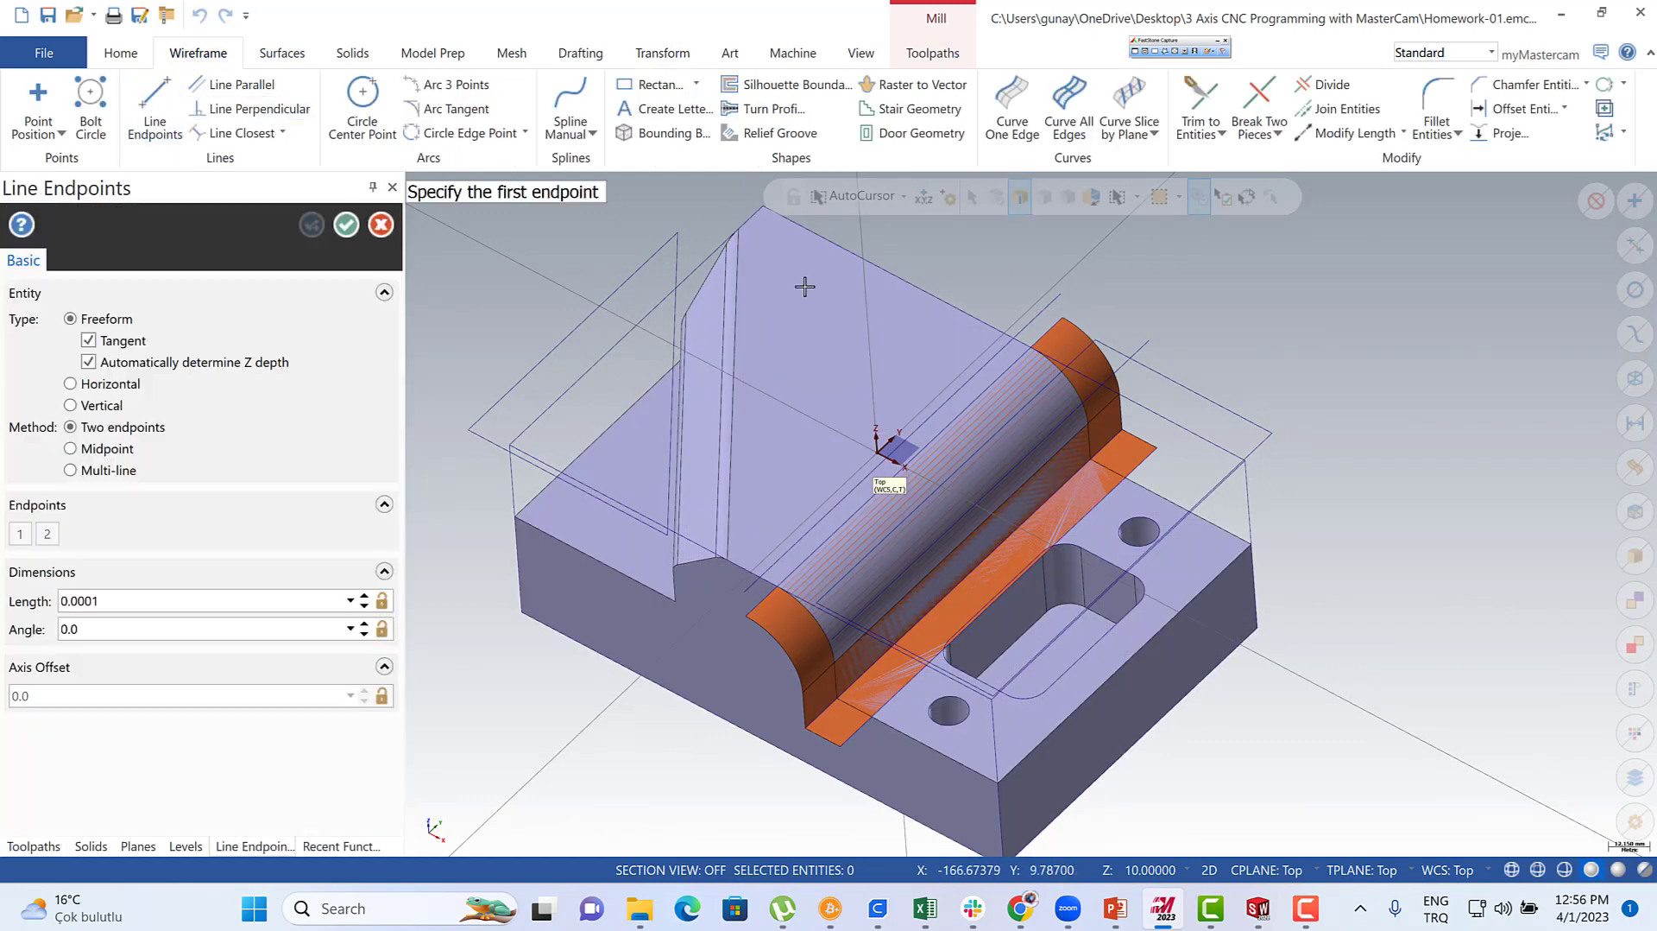
click(1061, 296)
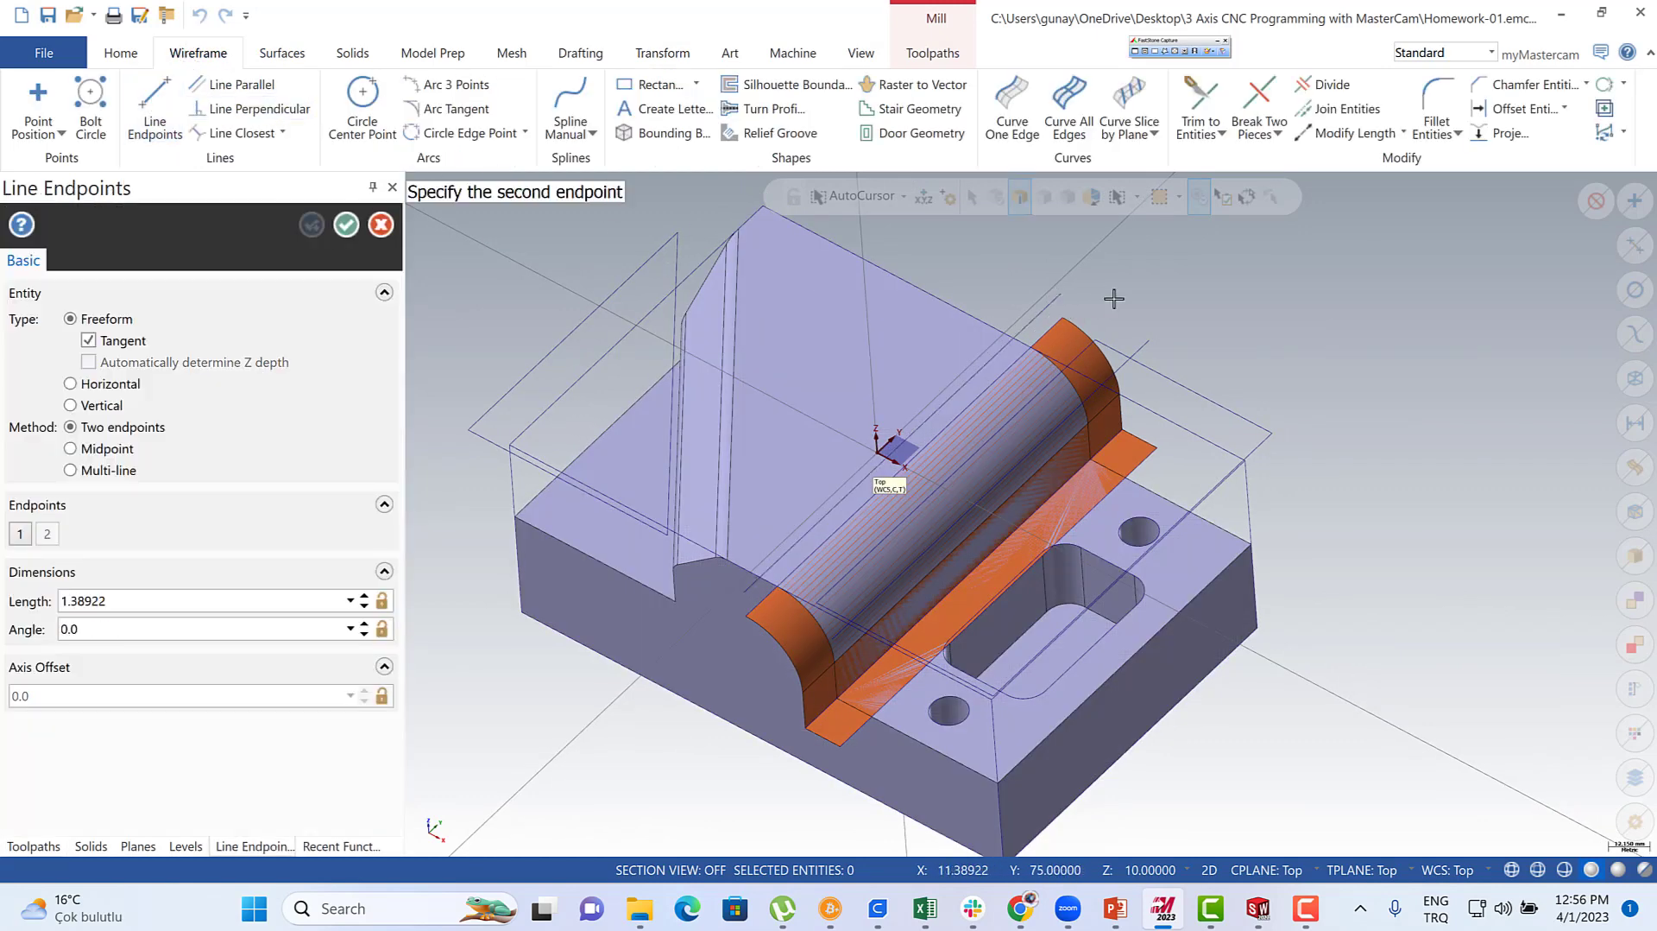
click(1152, 344)
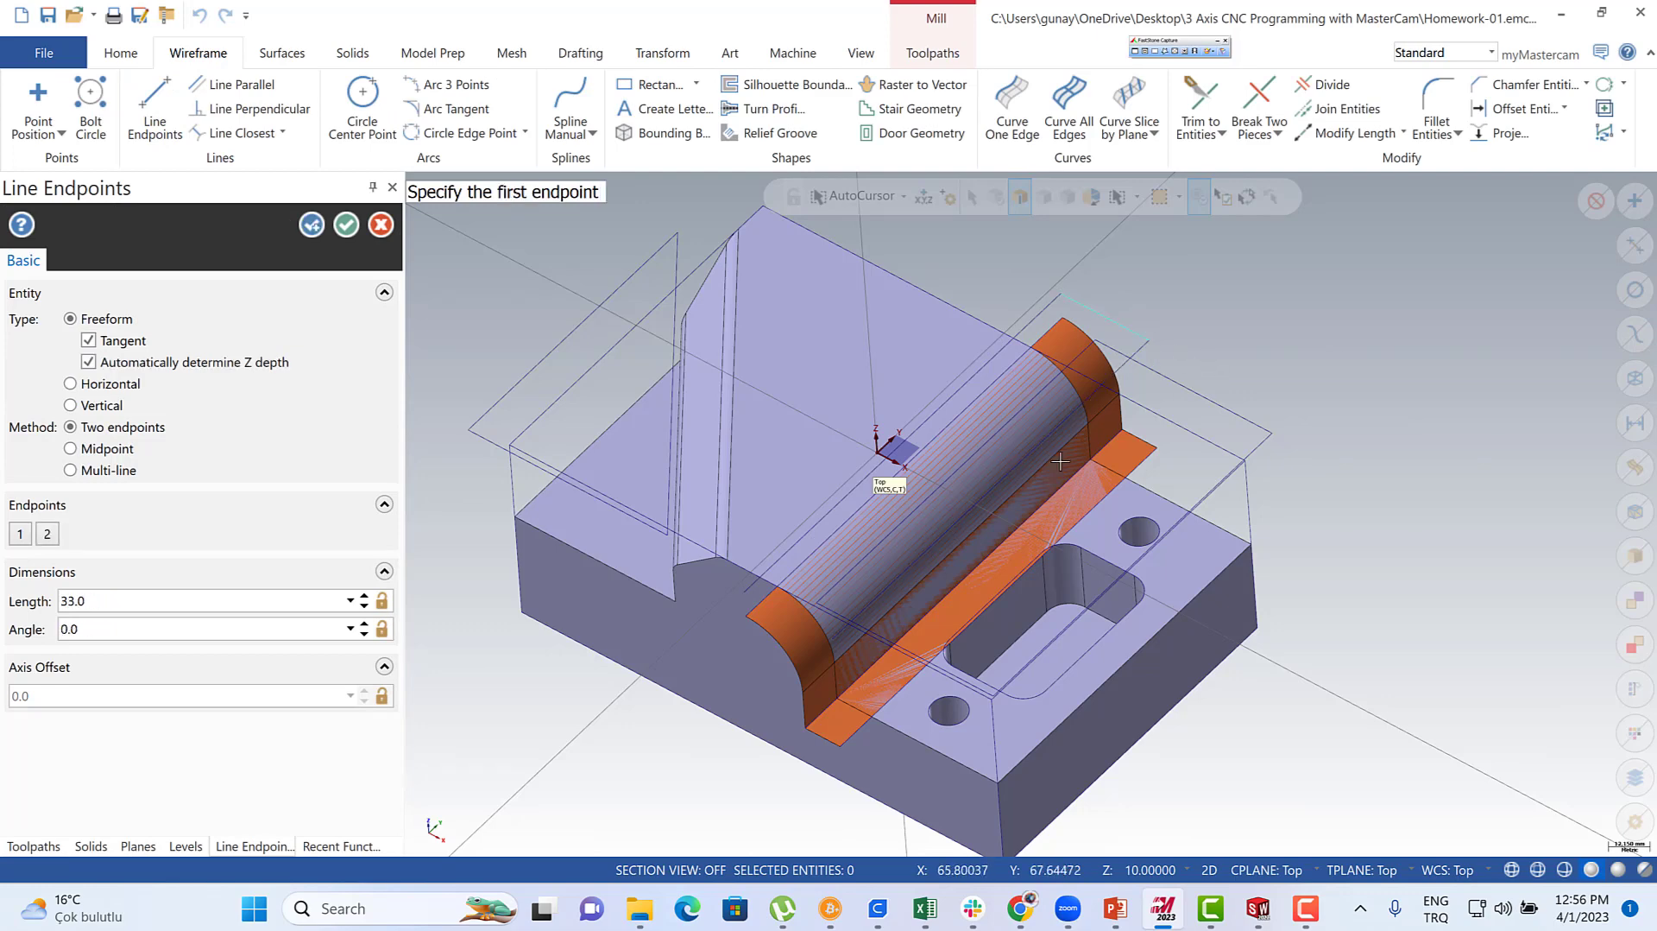
click(746, 595)
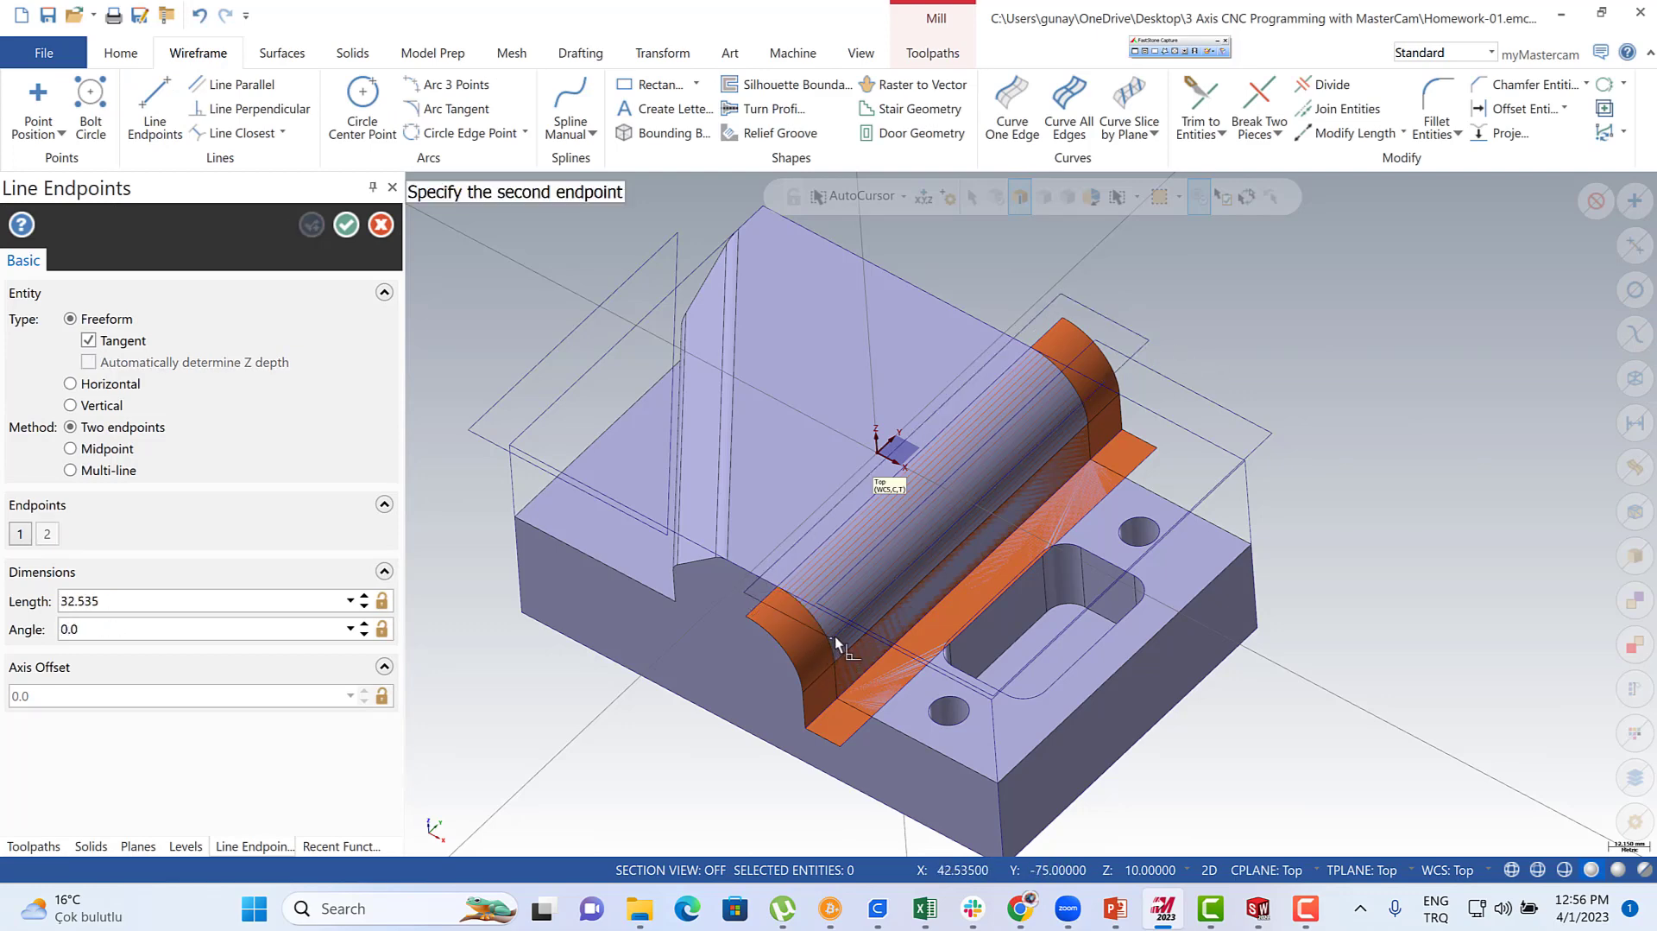
click(836, 640)
middle_drag(815, 584, 824, 552)
click(345, 225)
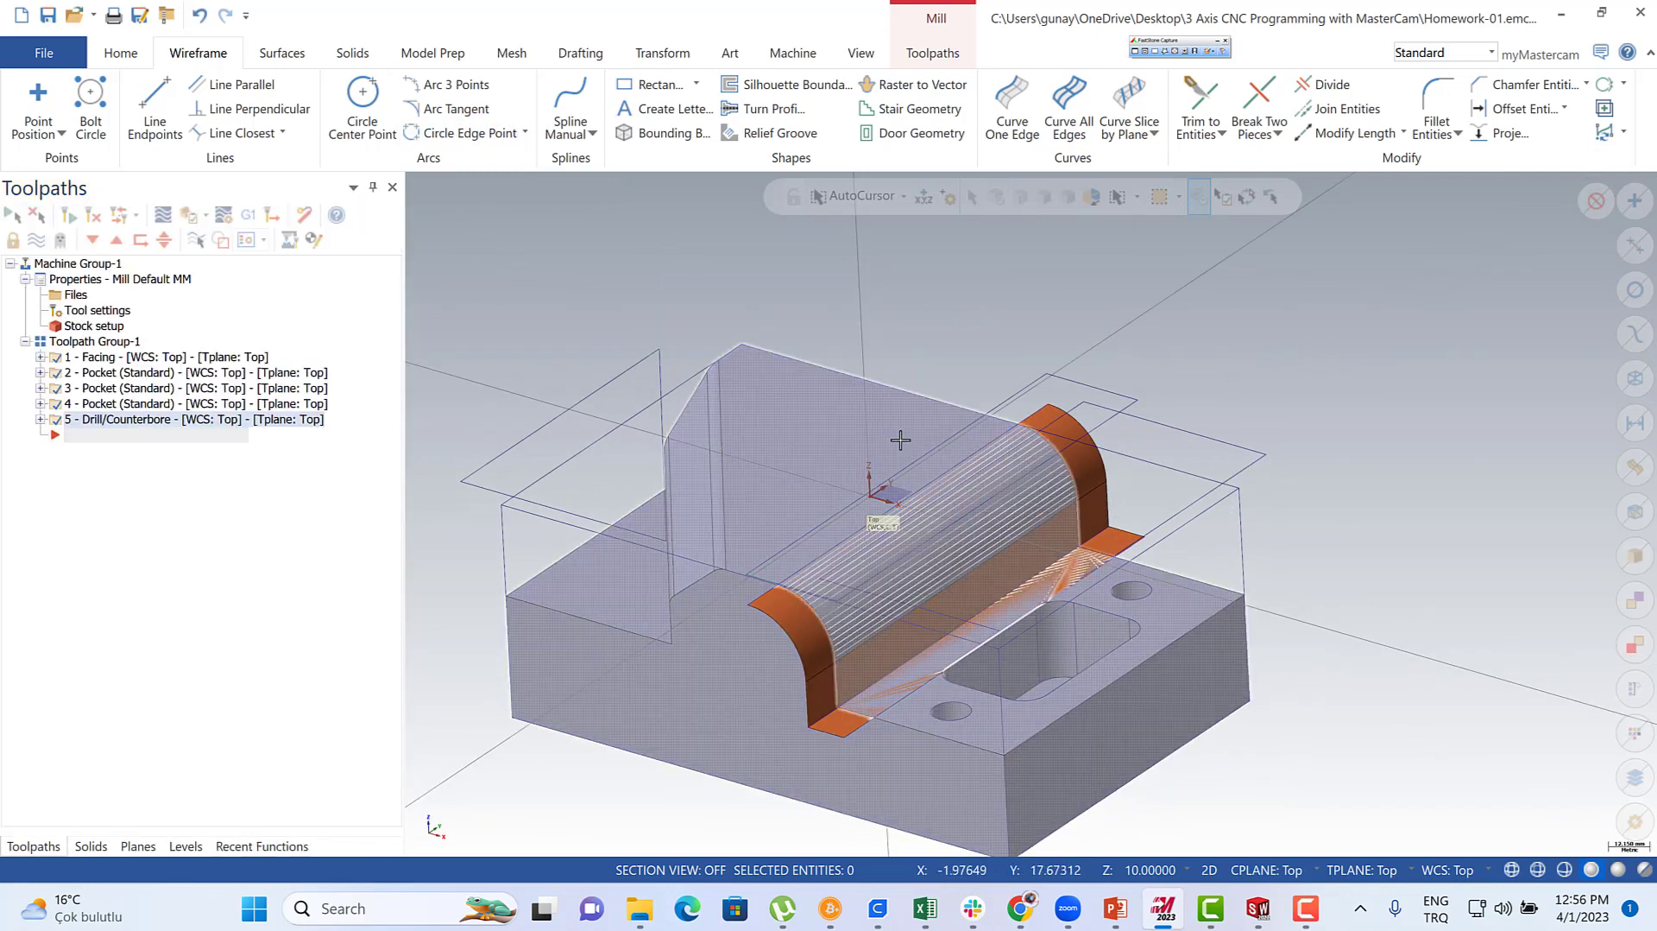
- Add a Surface Finish Contour toolpath with the orange rounded surface and its adjoining surfaces as the drive surfaces
mouse_move(1050, 381)
middle_down()
mouse_move(1045, 402)
mouse_move(1069, 380)
mouse_move(1051, 396)
middle_up()
scroll(1032, 398, up, 2)
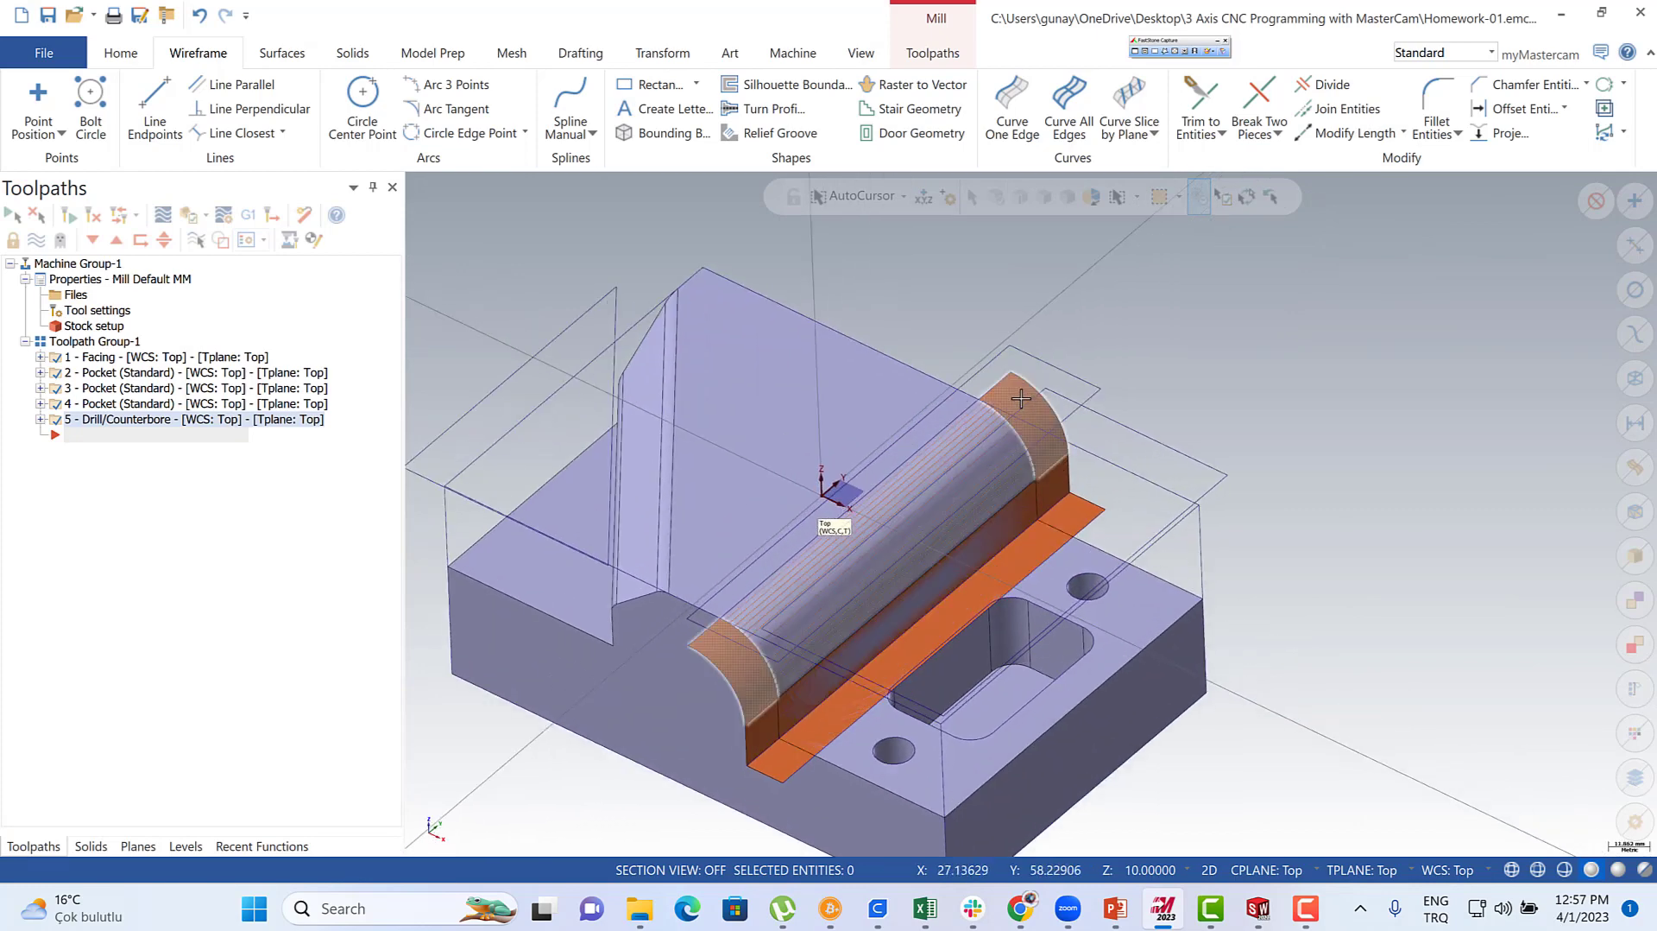
scroll(1047, 351, down, 1)
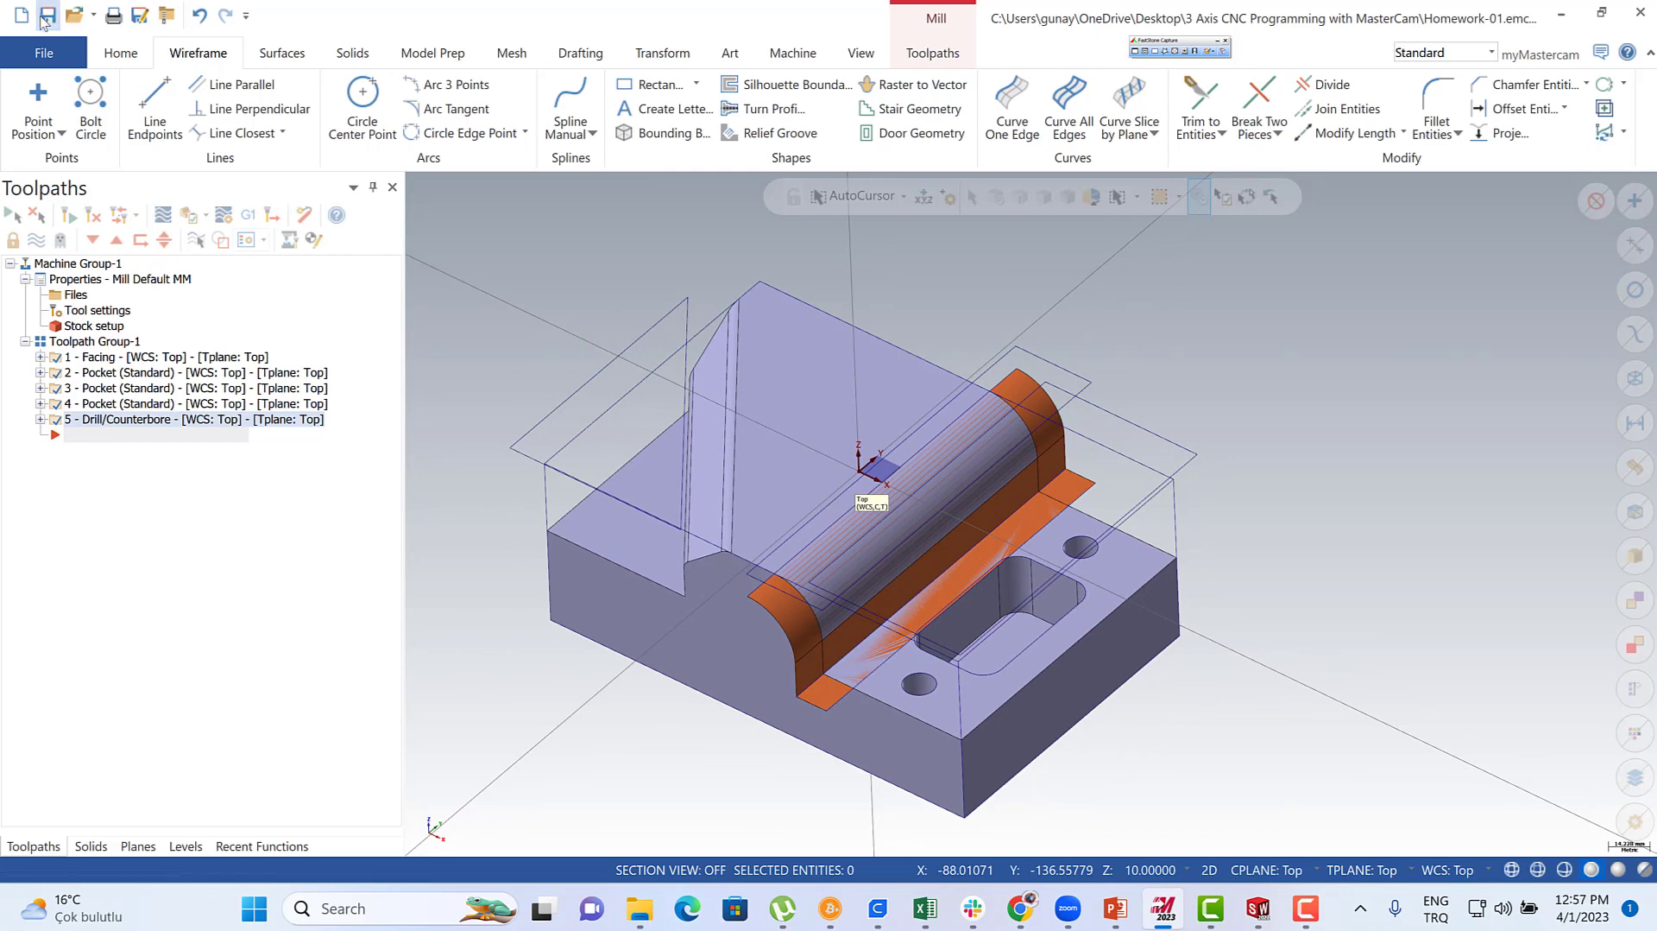
click(97, 467)
right_click(100, 438)
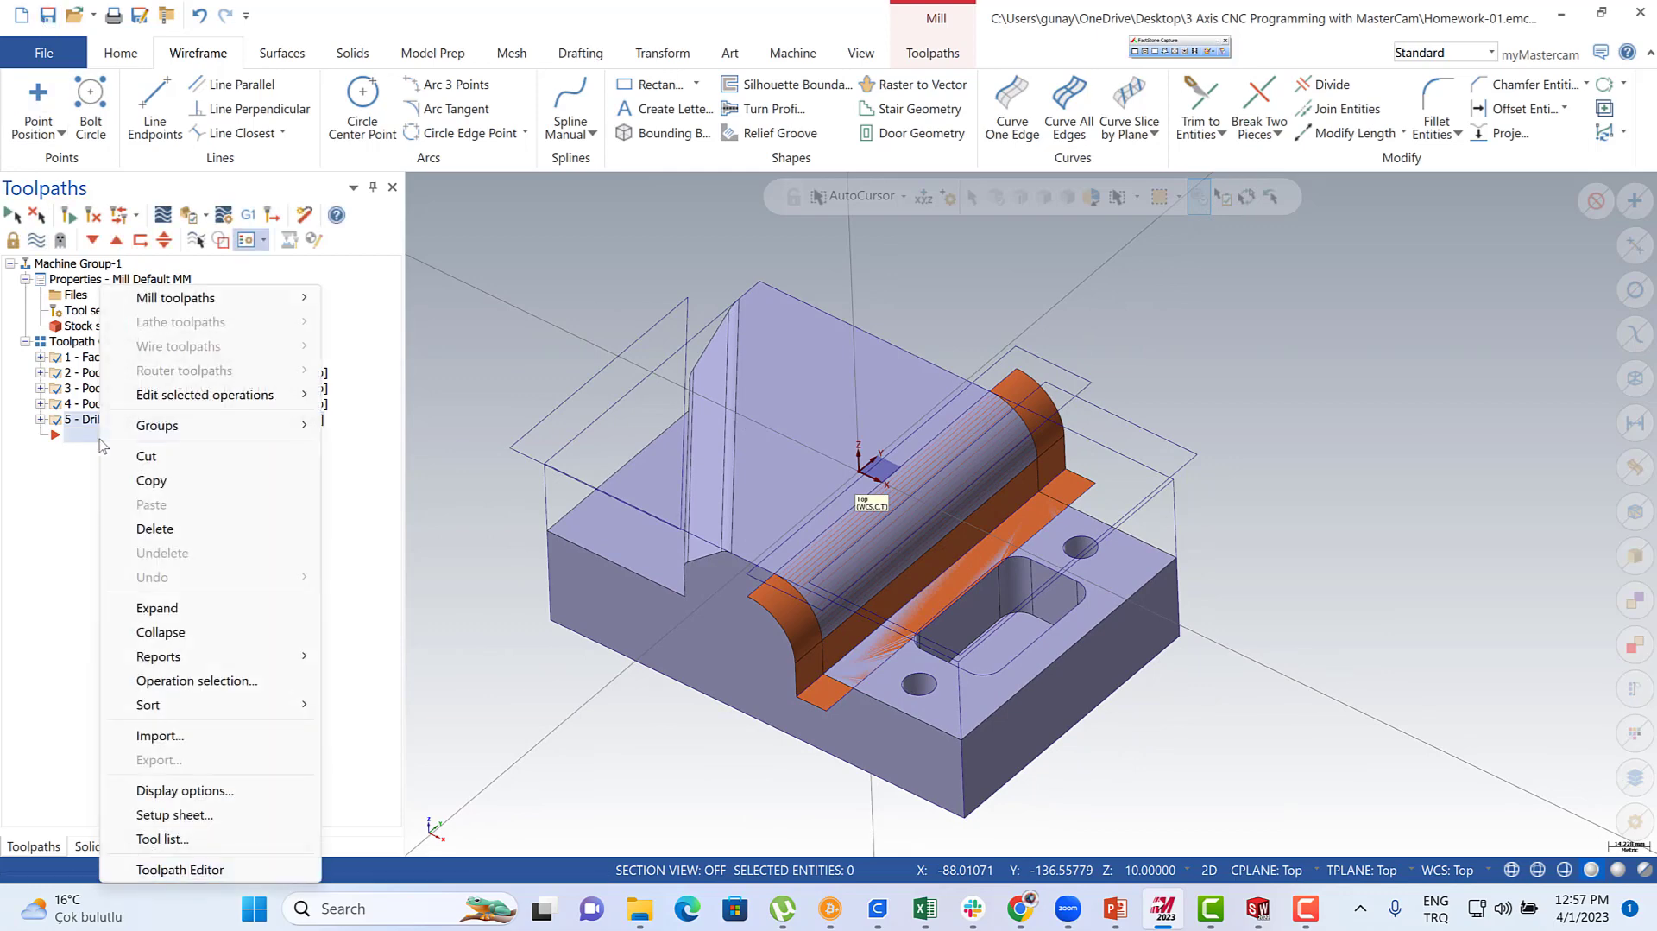
mouse_move(248, 307)
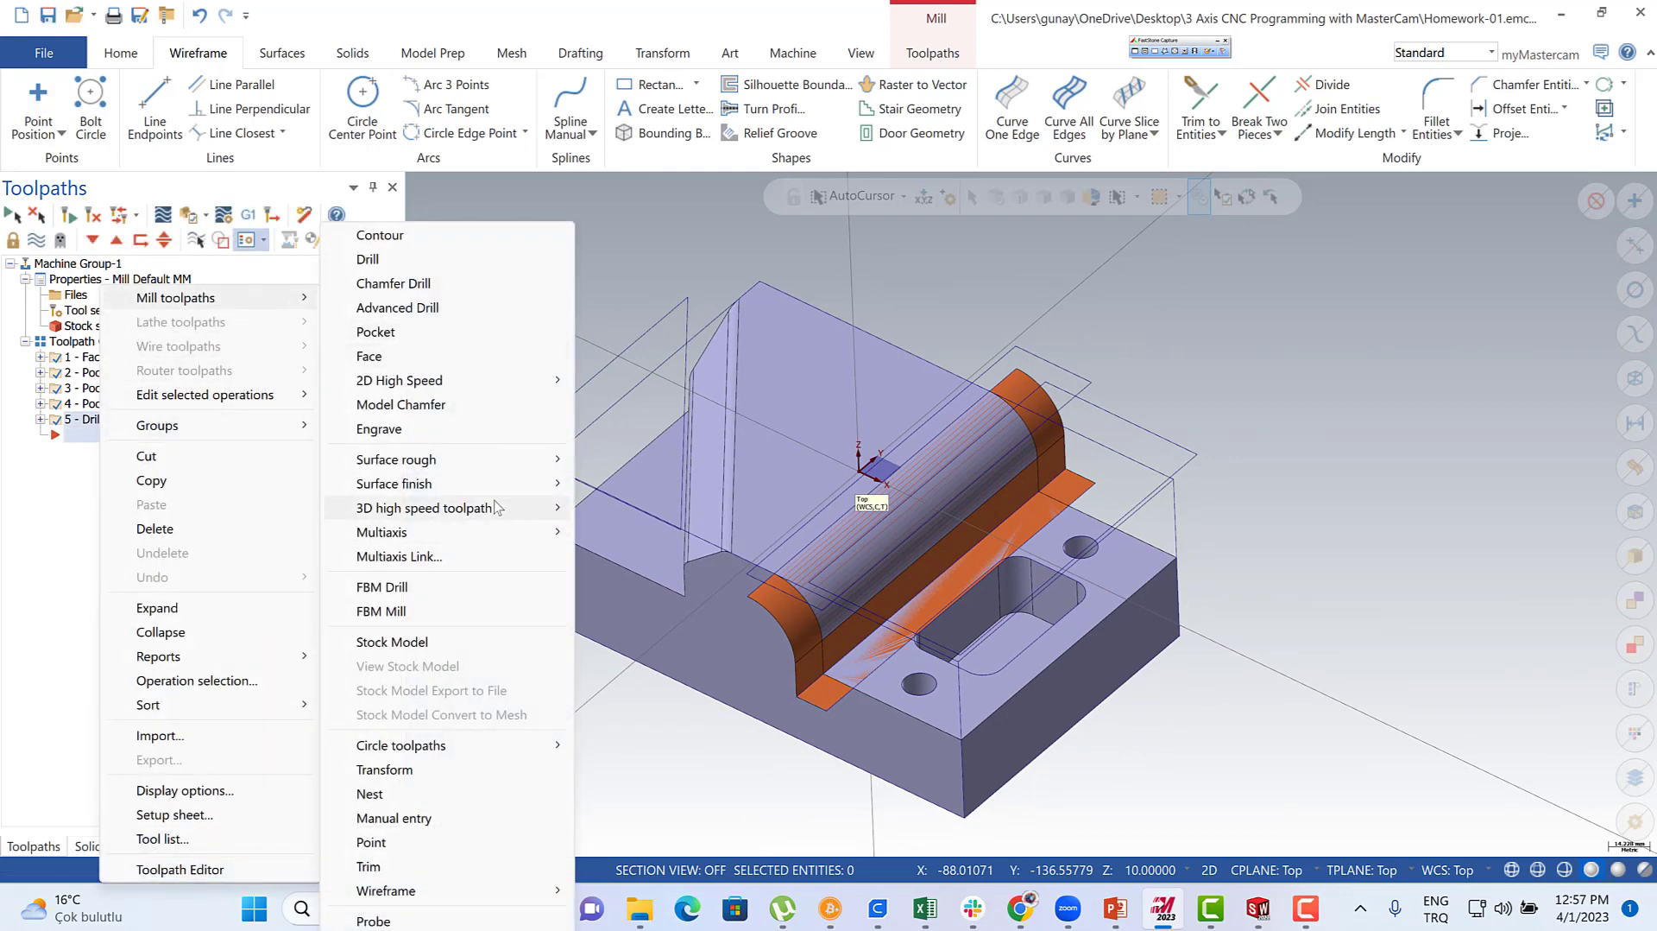
mouse_move(507, 494)
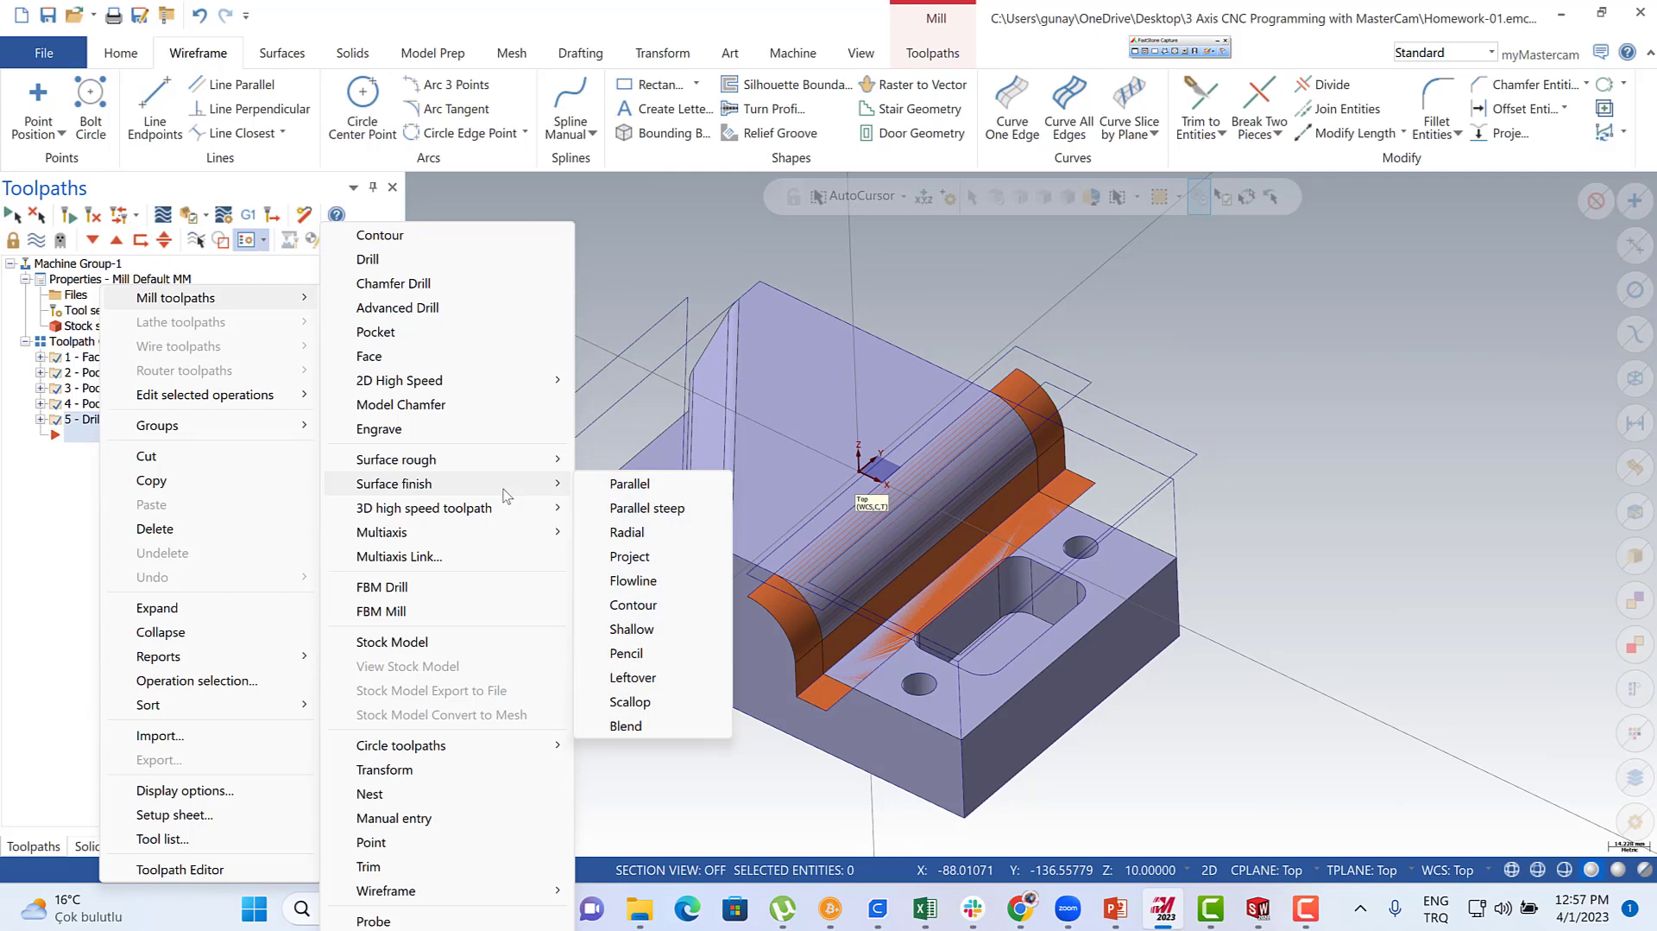
click(632, 604)
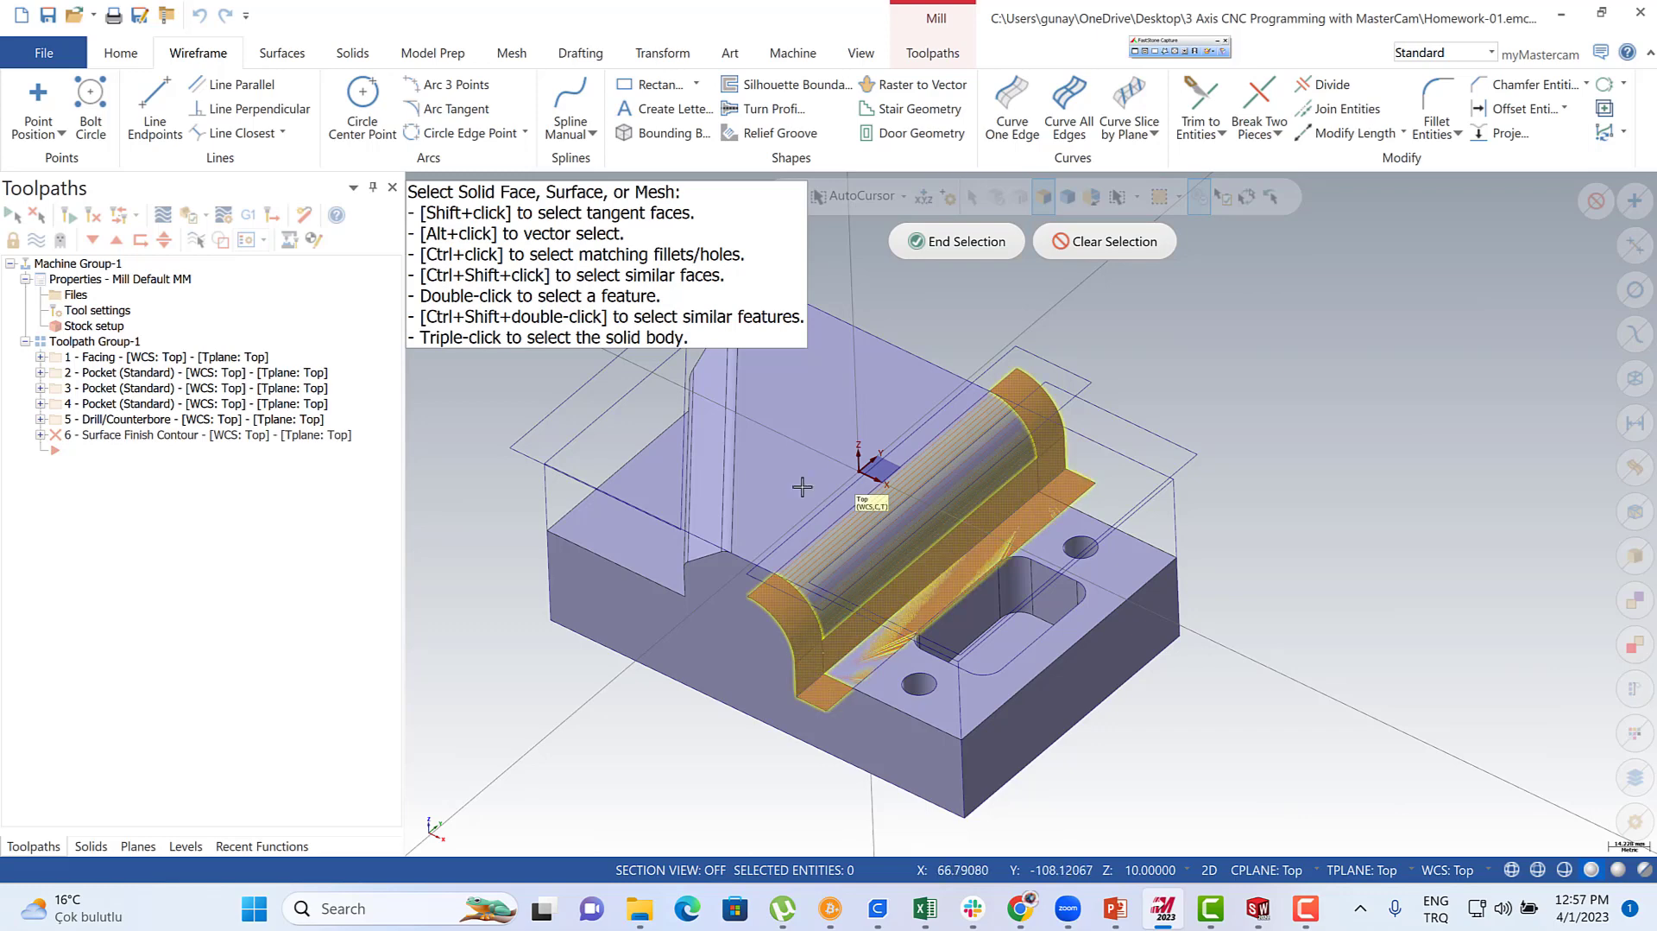
key(Escape)
key(Return)
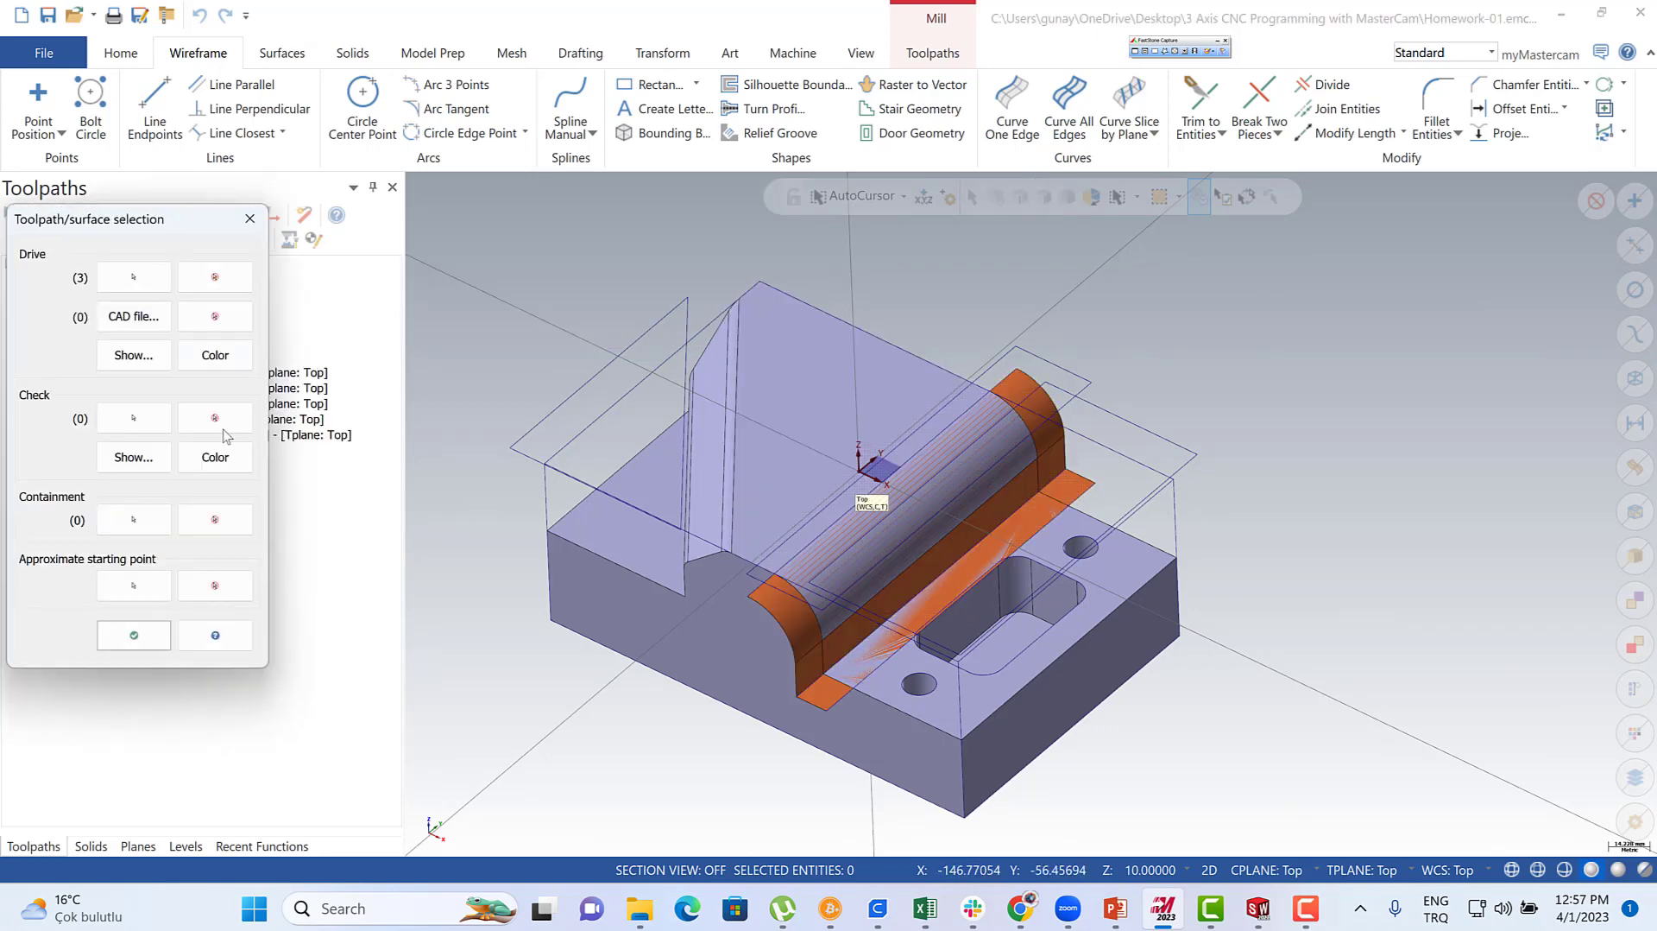
- Chain the rectangular boundary around the rounded surface as the containment and accept the toolpath's surface selection
click(759, 564)
click(235, 789)
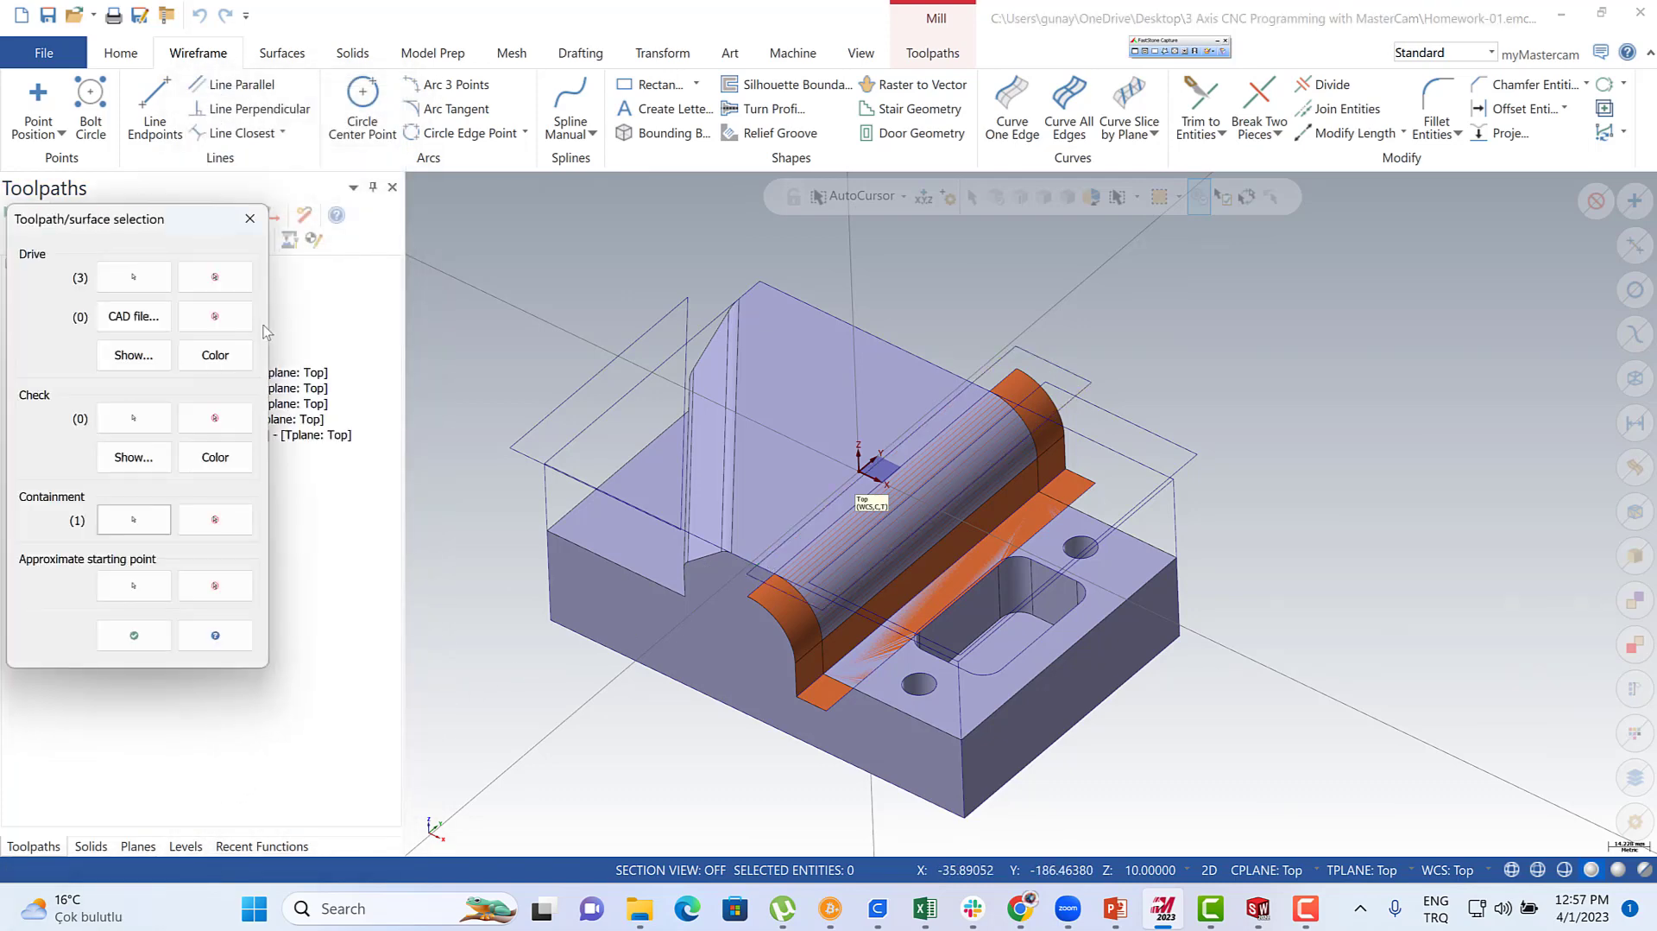
click(134, 635)
- Create a bull endmill with a 12 mm cutting diameter and 2 mm corner radius for the finish contour toolpath
right_click(439, 309)
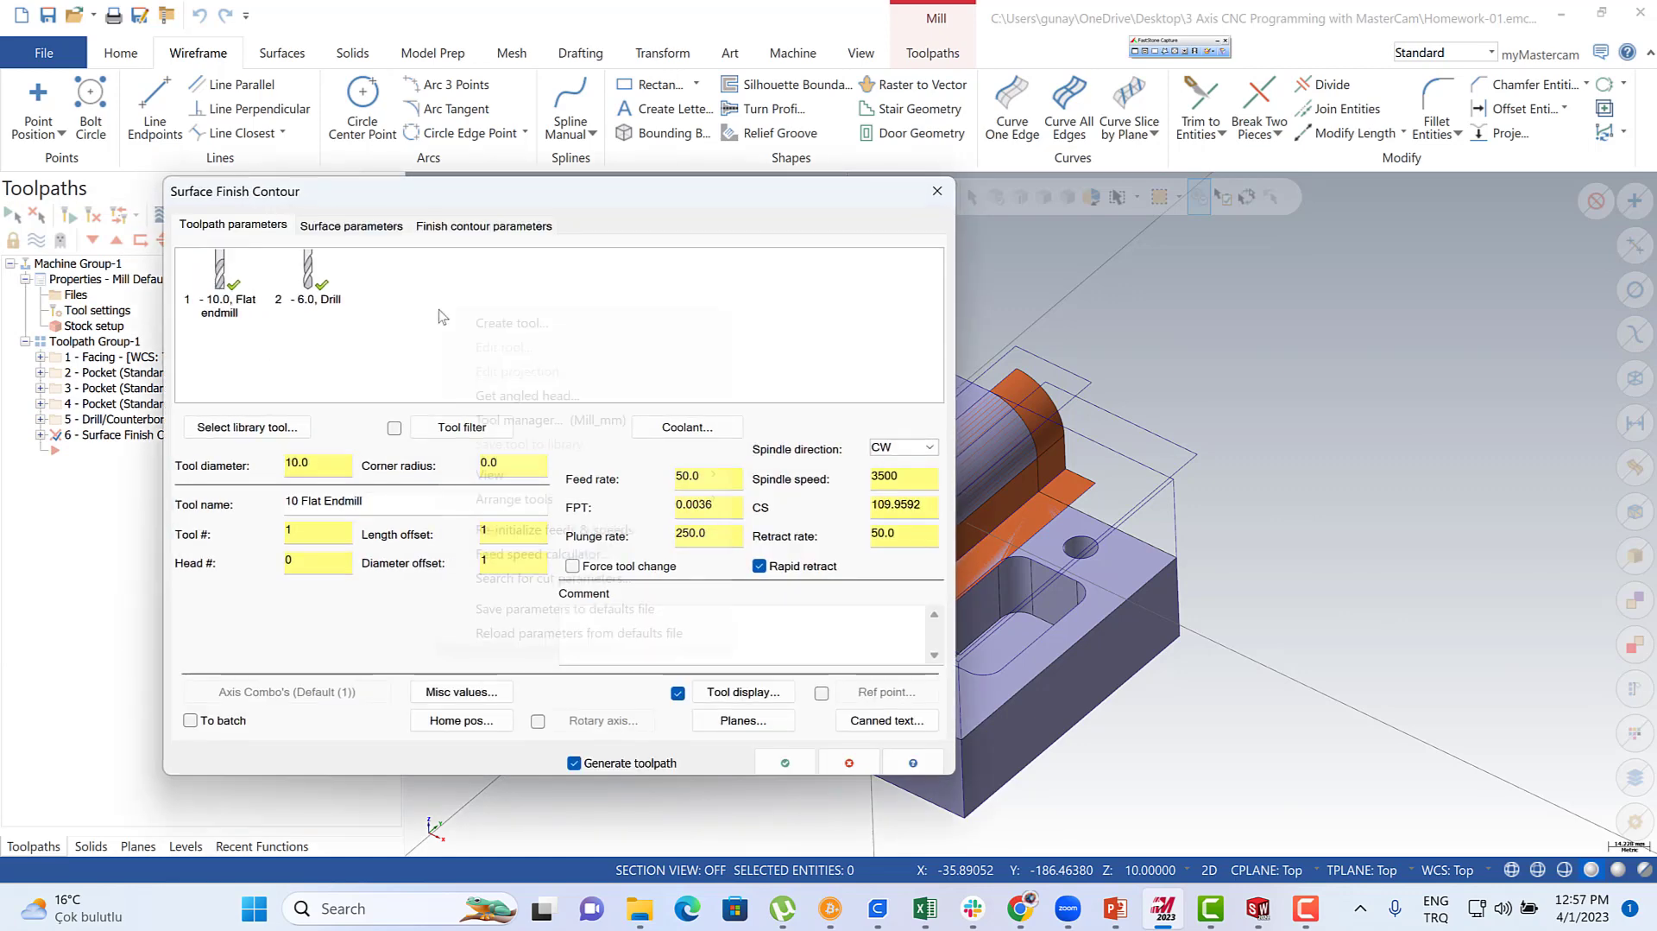
click(507, 325)
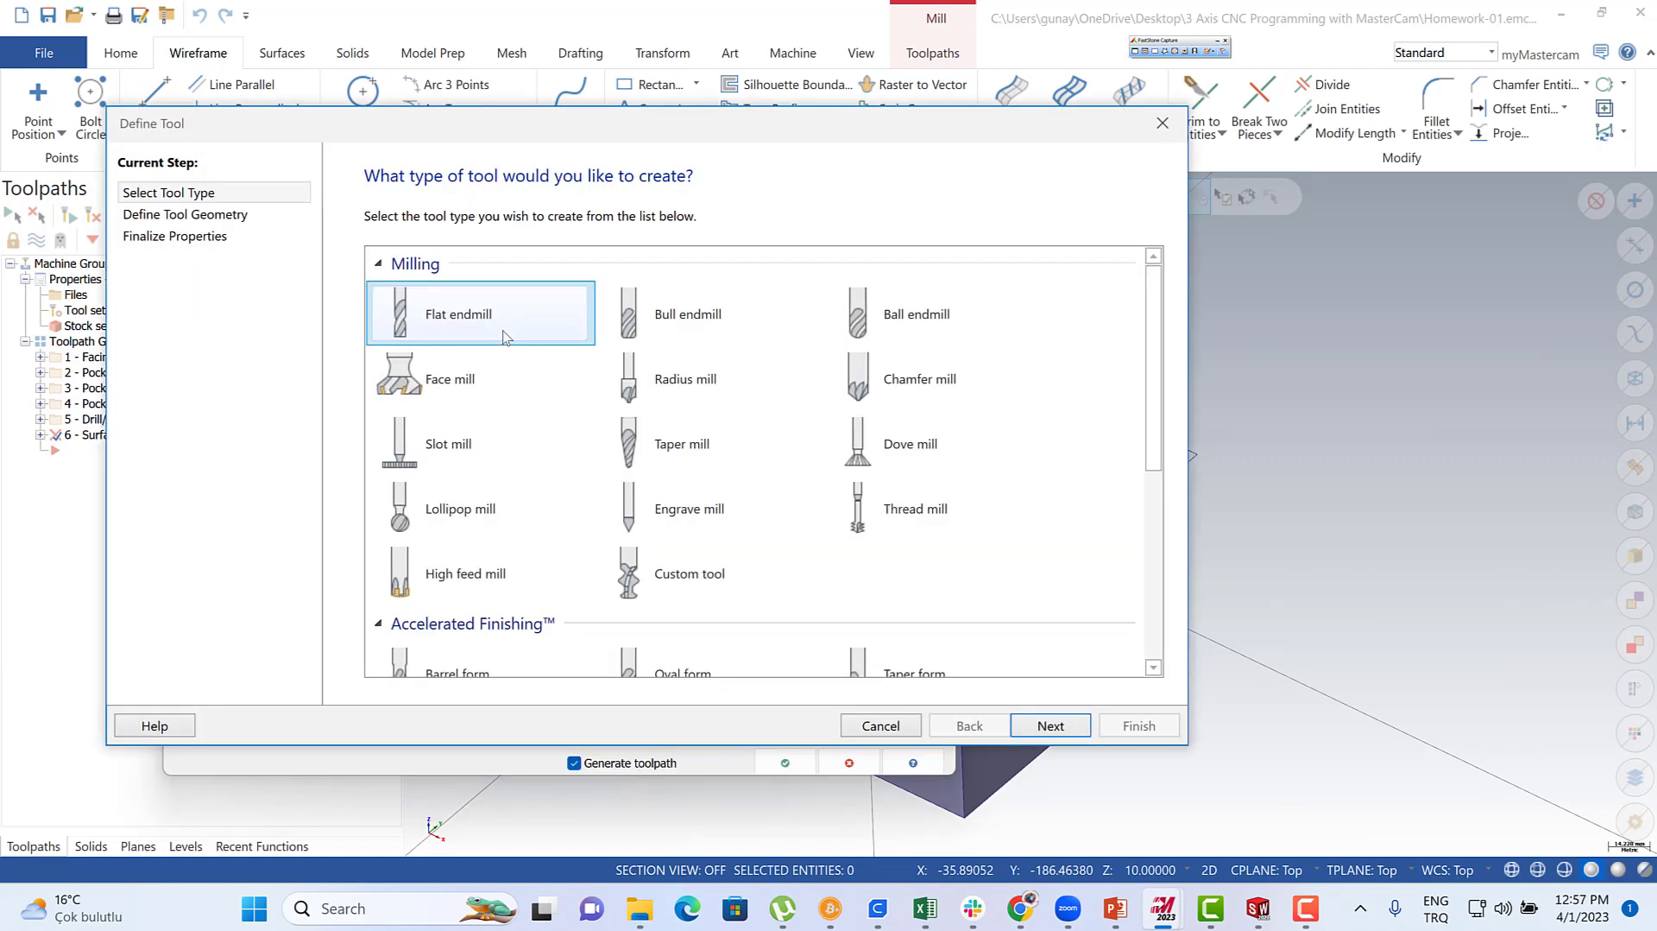
click(656, 332)
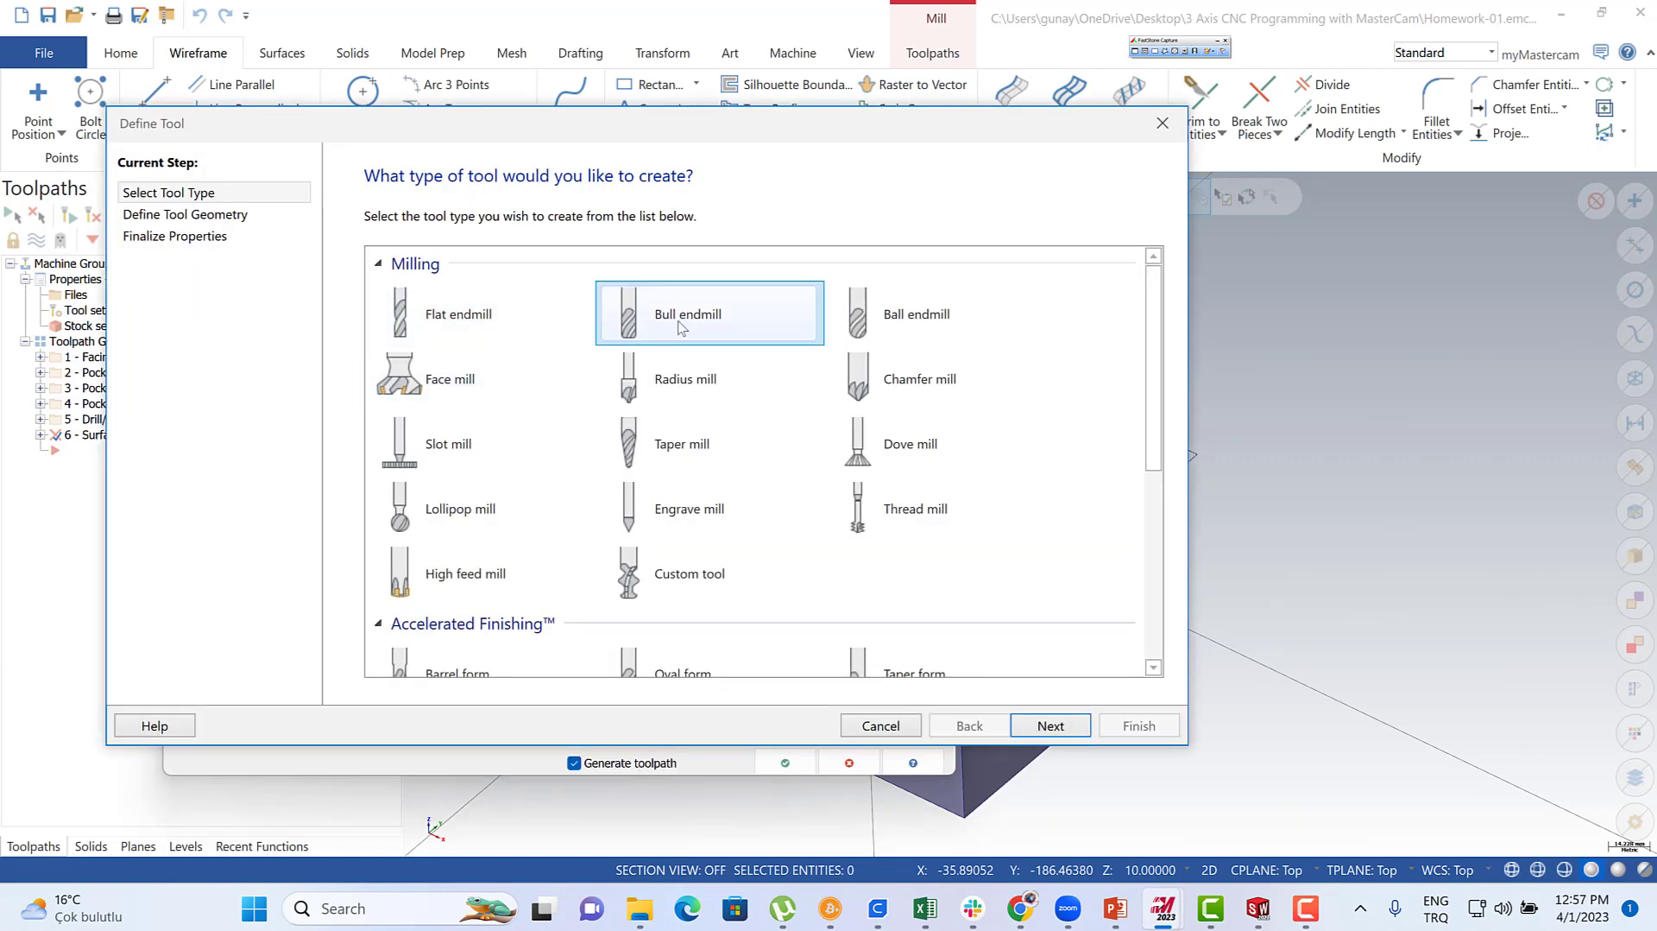
click(1051, 725)
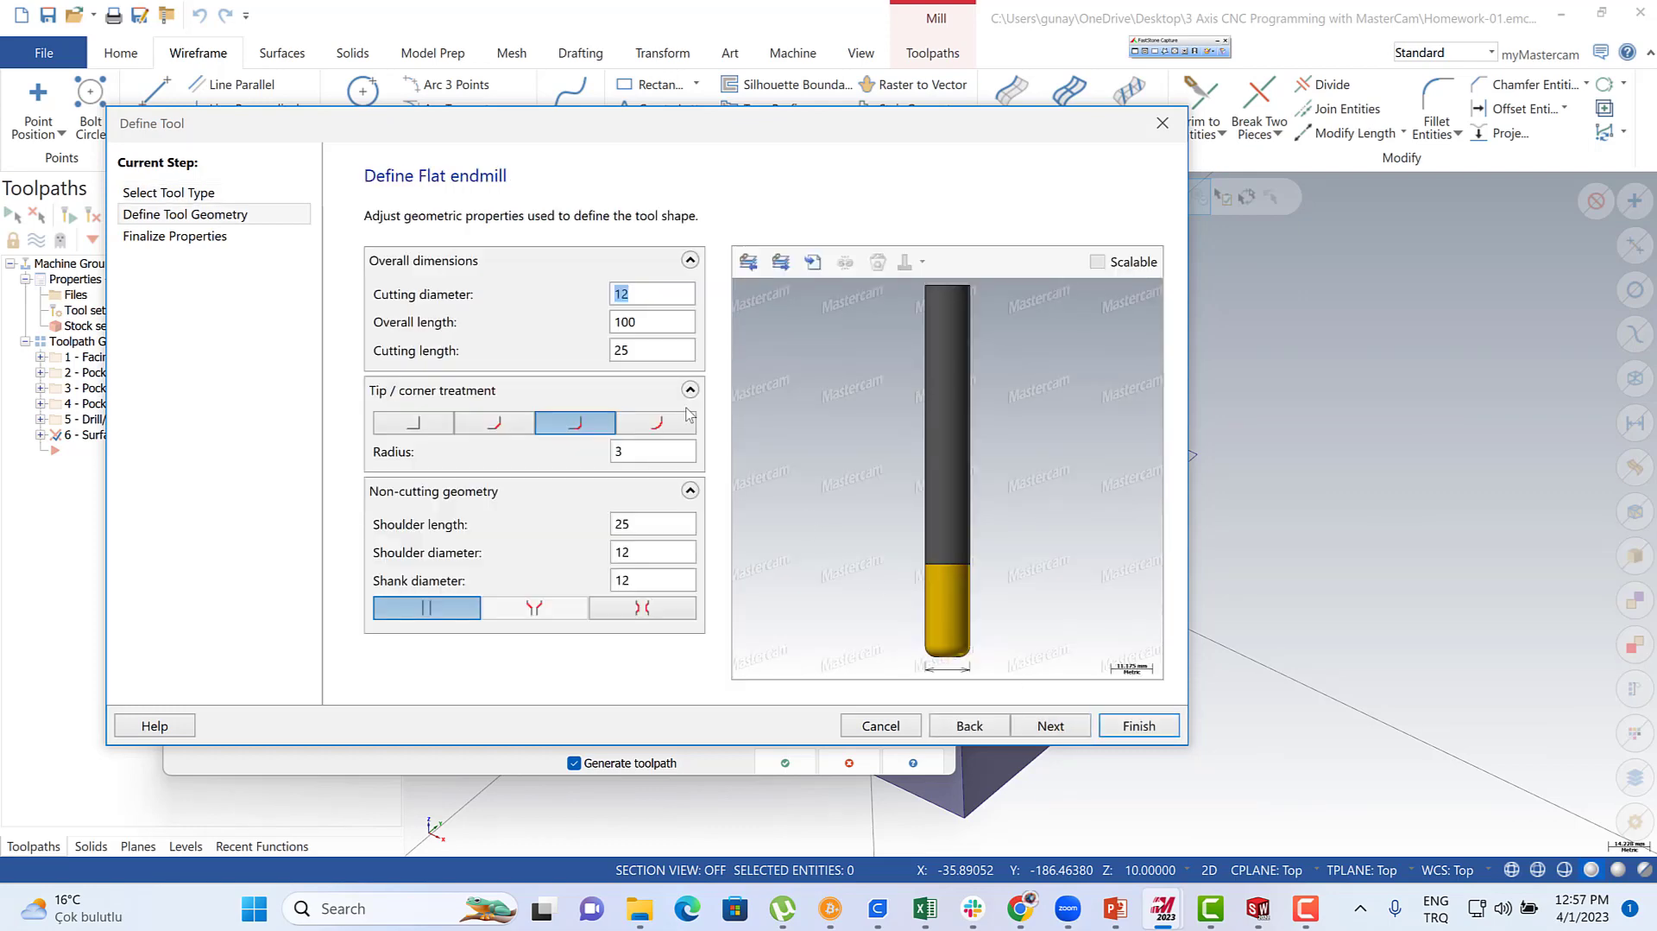
click(613, 455)
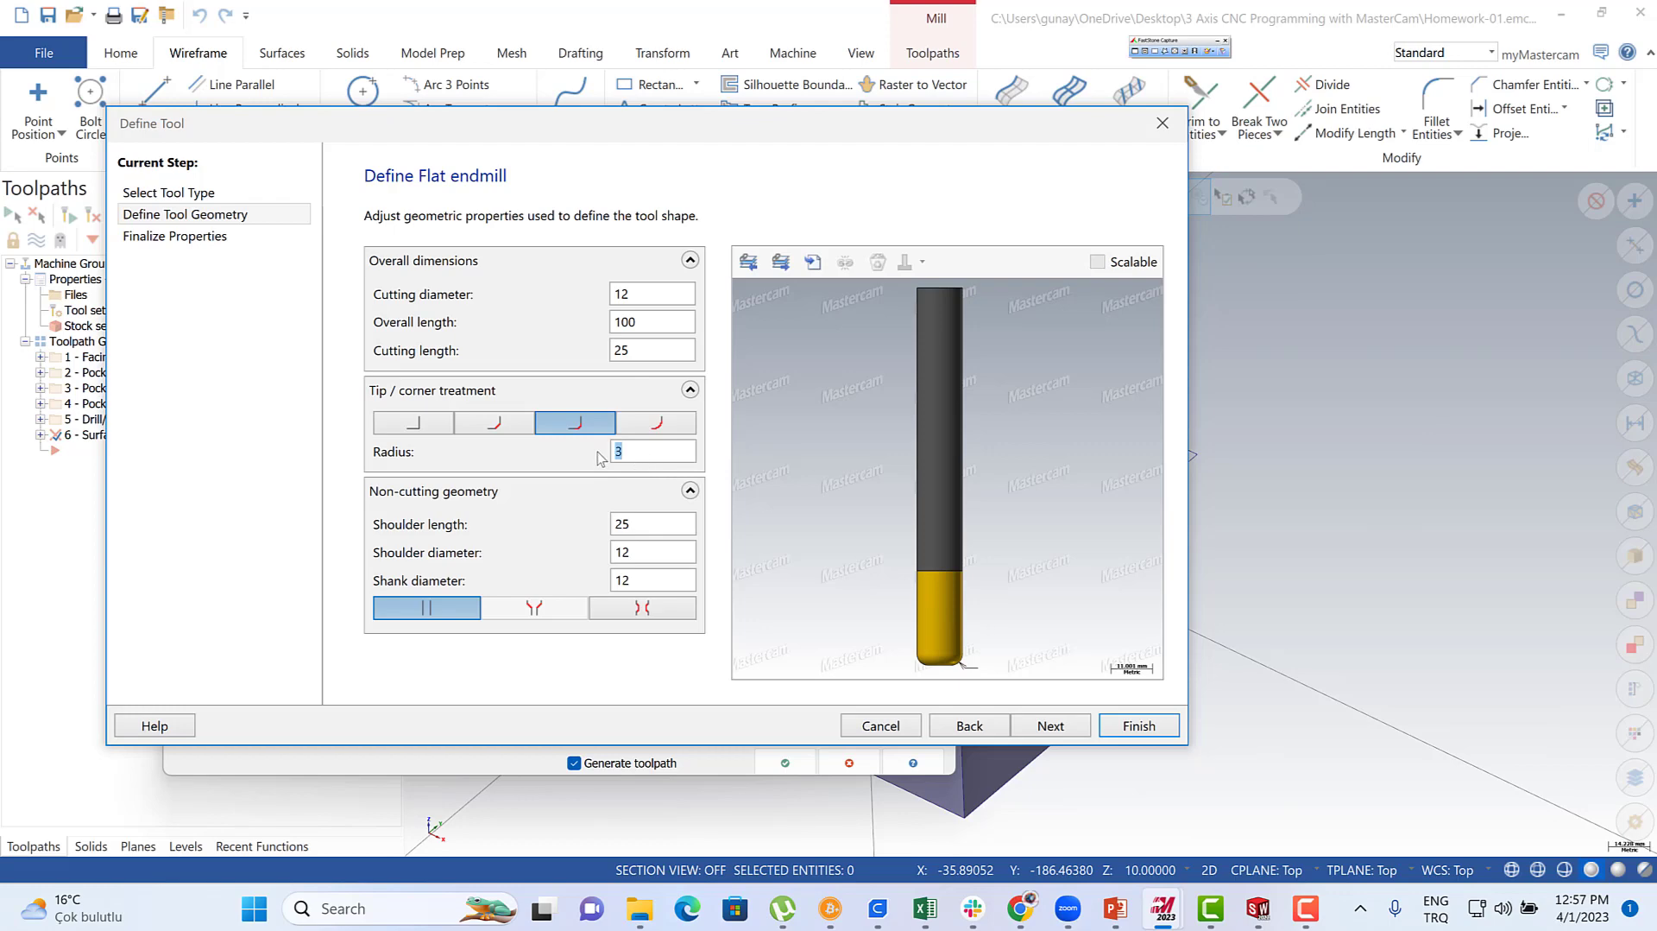
click(650, 297)
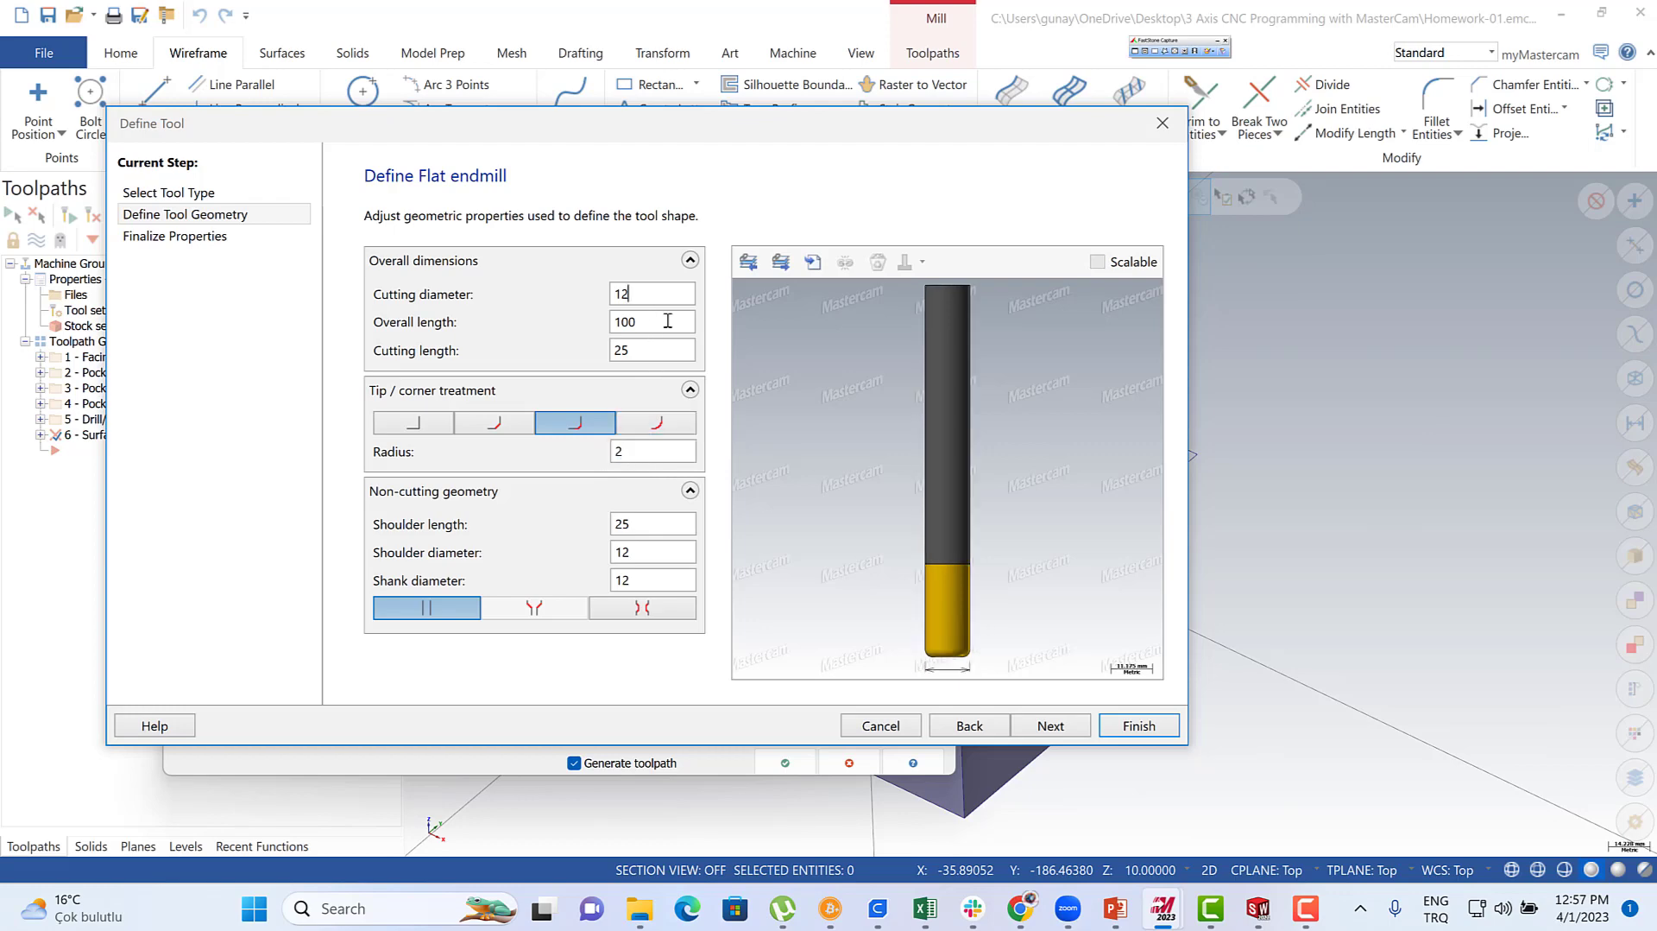
click(1051, 725)
click(1139, 725)
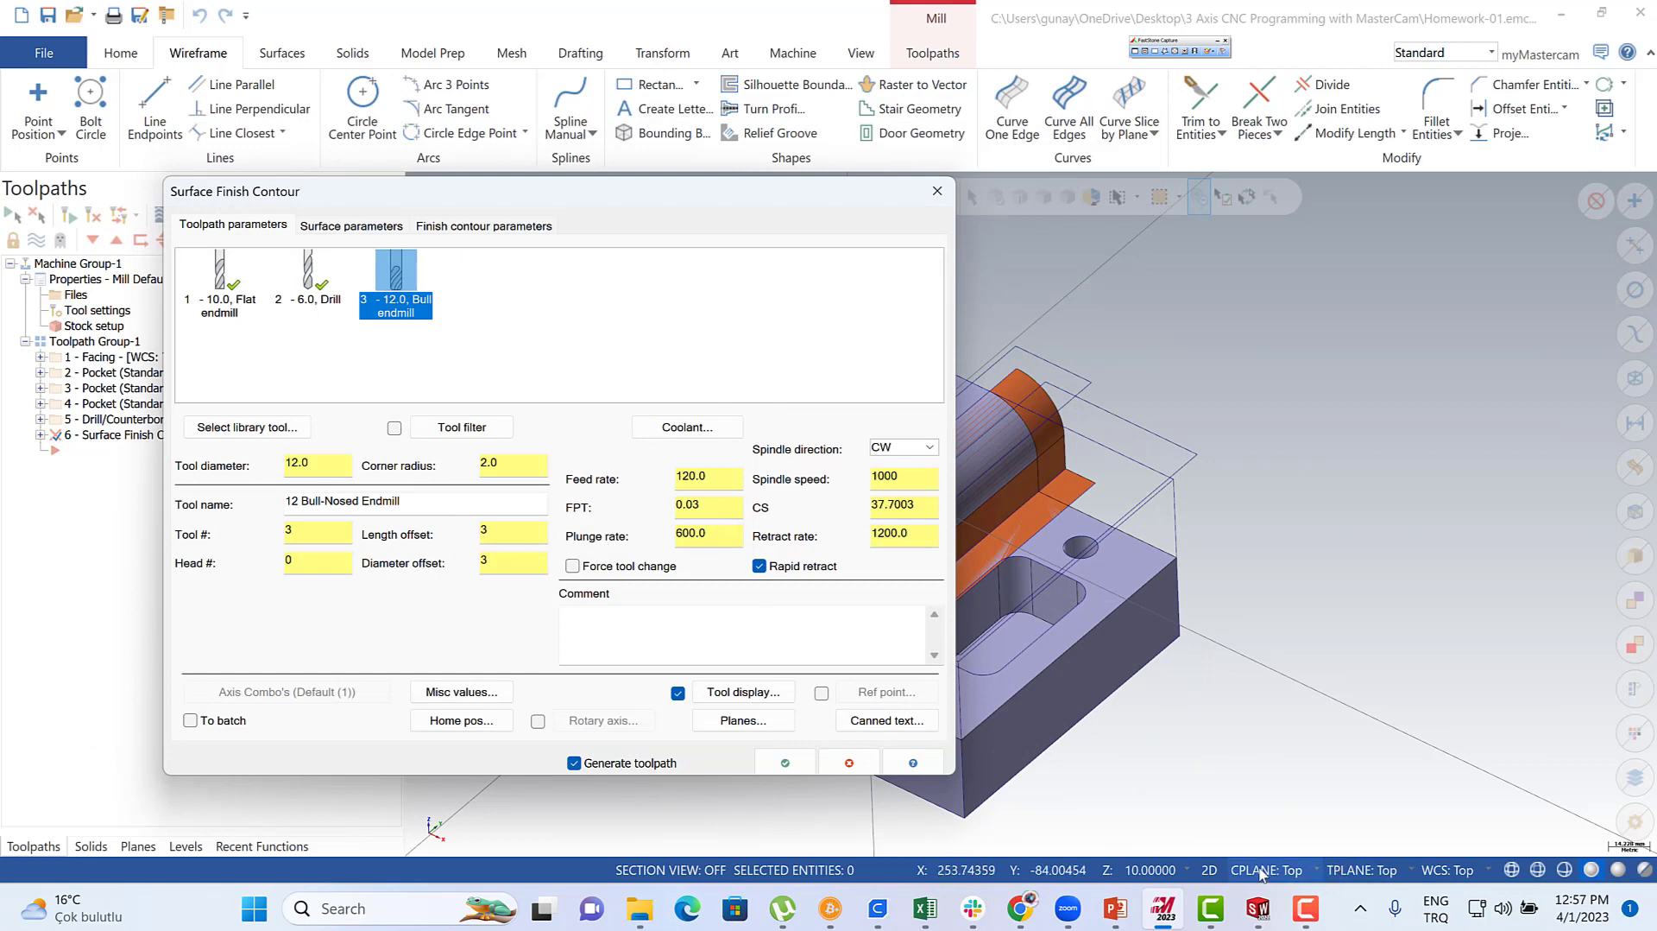
- Check the 12 mm bull endmill's cutting data in the PowerPoint slide, then set its FPT to 0.18 and CS to 180 in Mastercam
click(1115, 910)
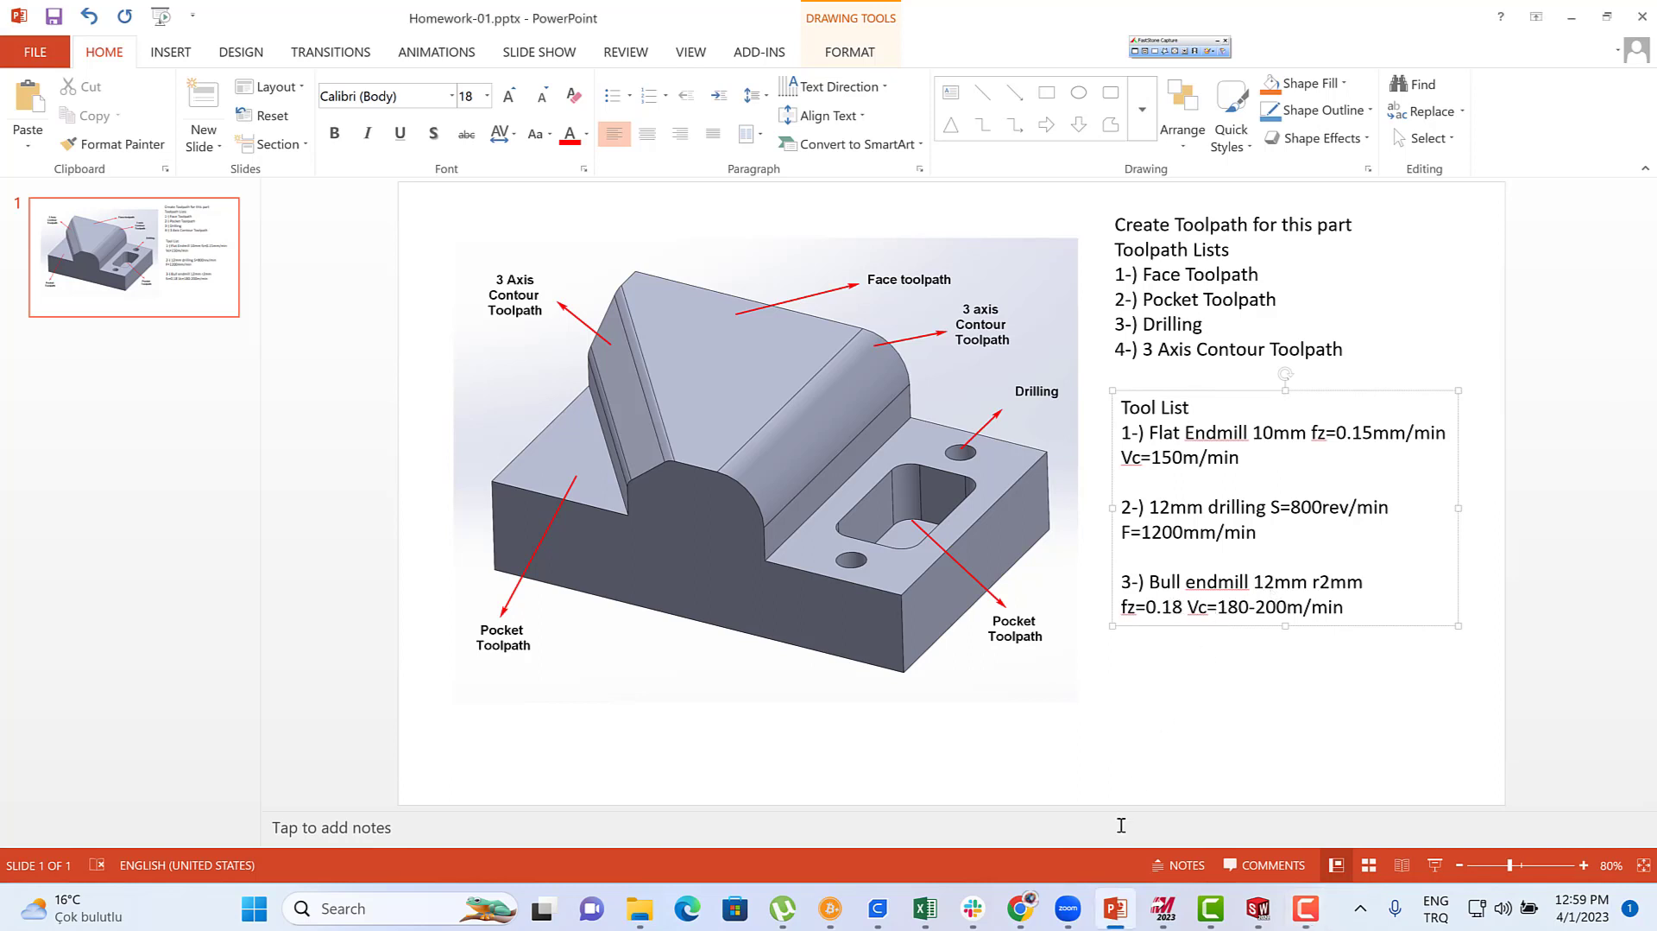
click(1164, 908)
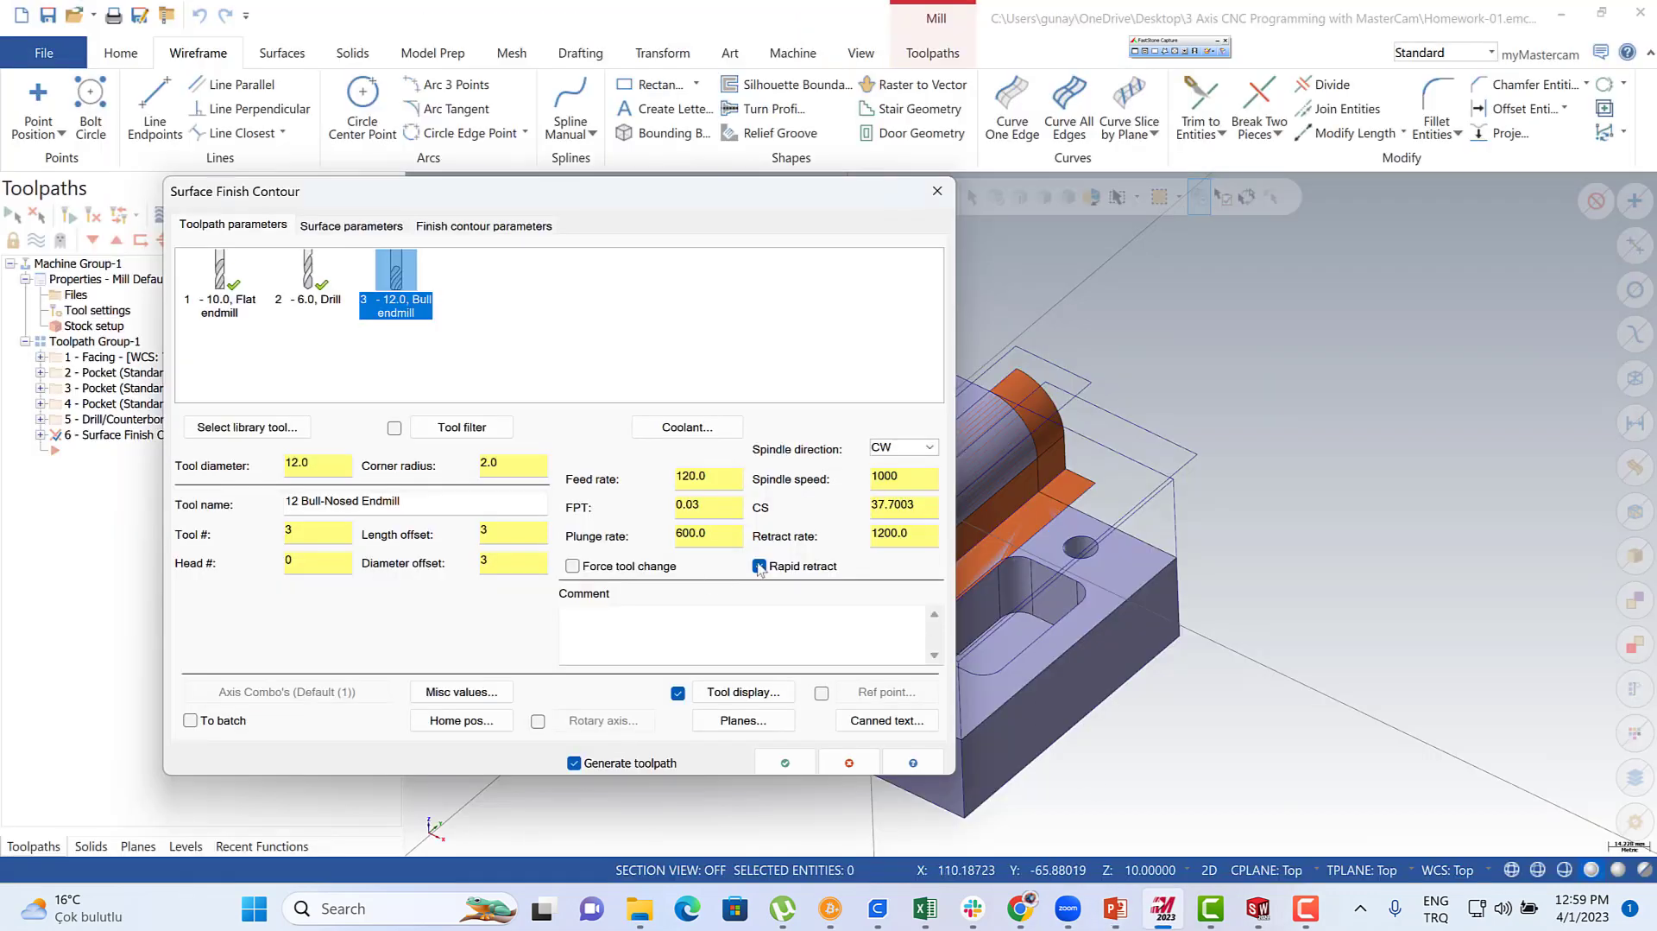
drag(702, 510, 690, 511)
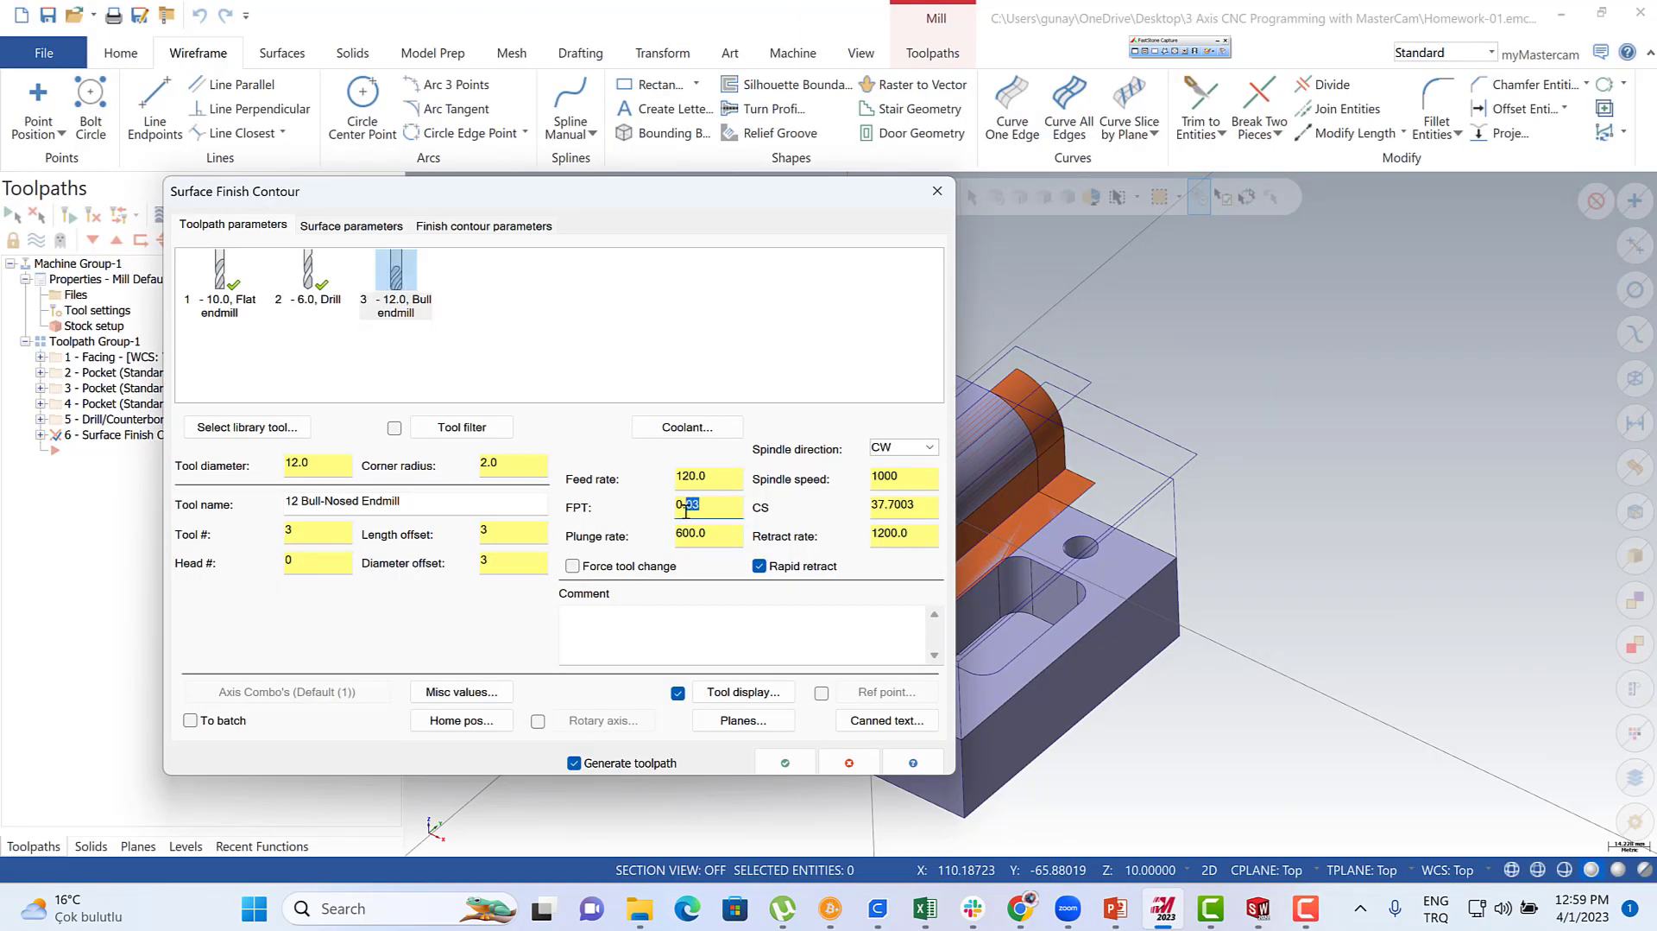
click(894, 509)
text(180)
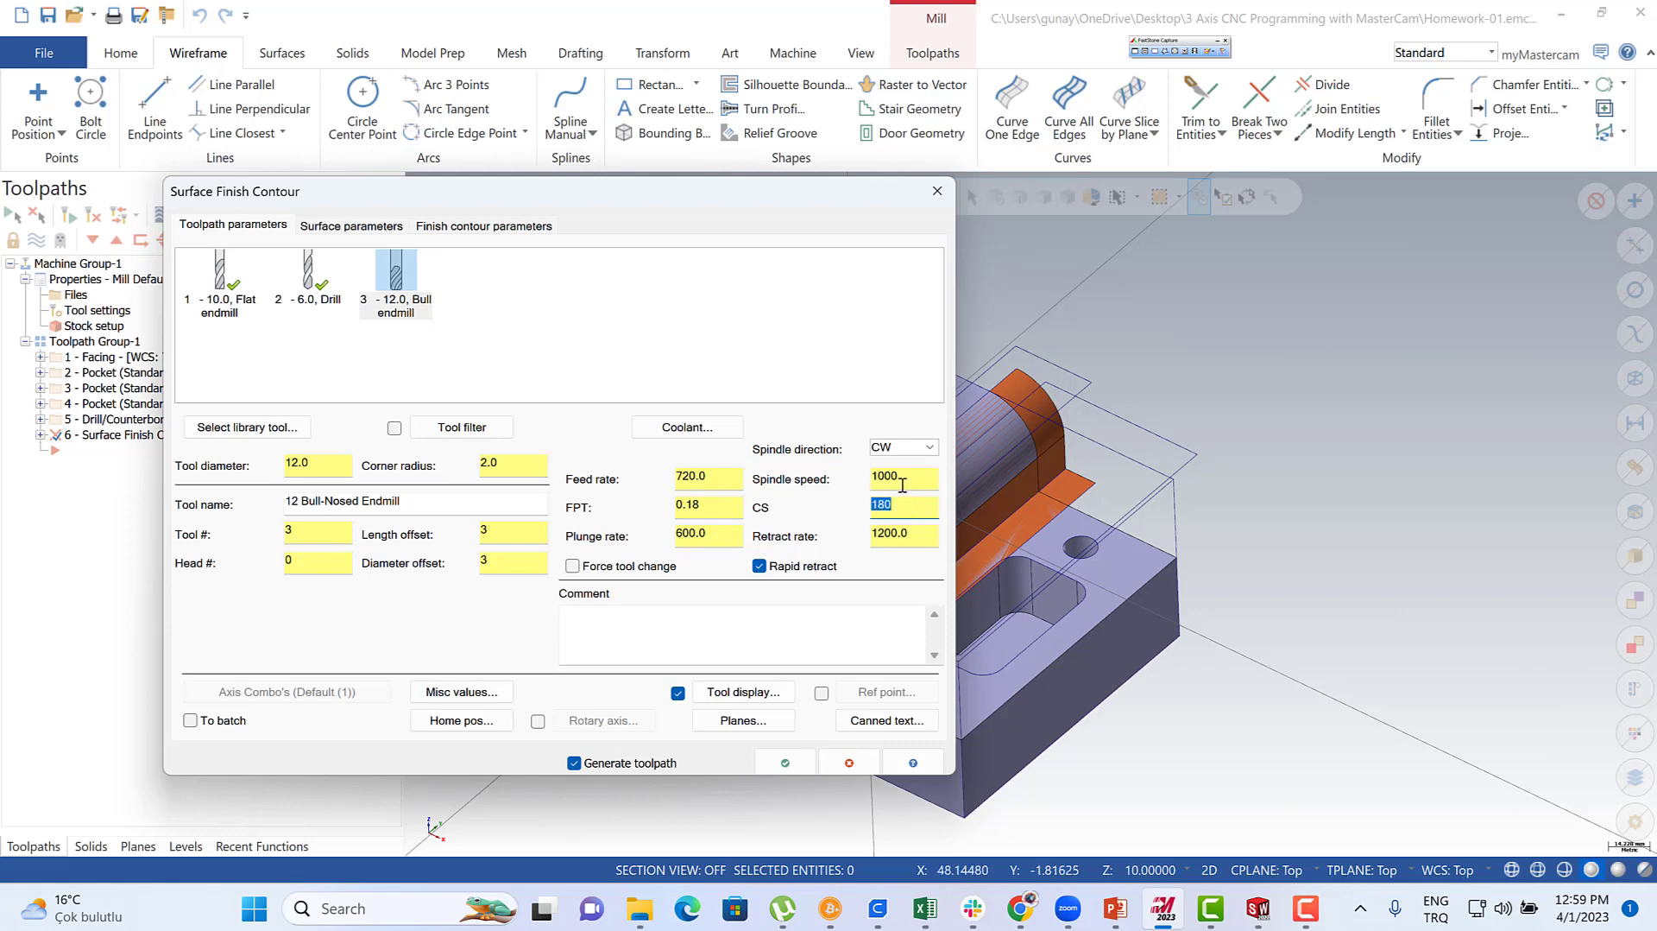
click(903, 484)
drag(907, 502, 901, 501)
drag(723, 480, 661, 480)
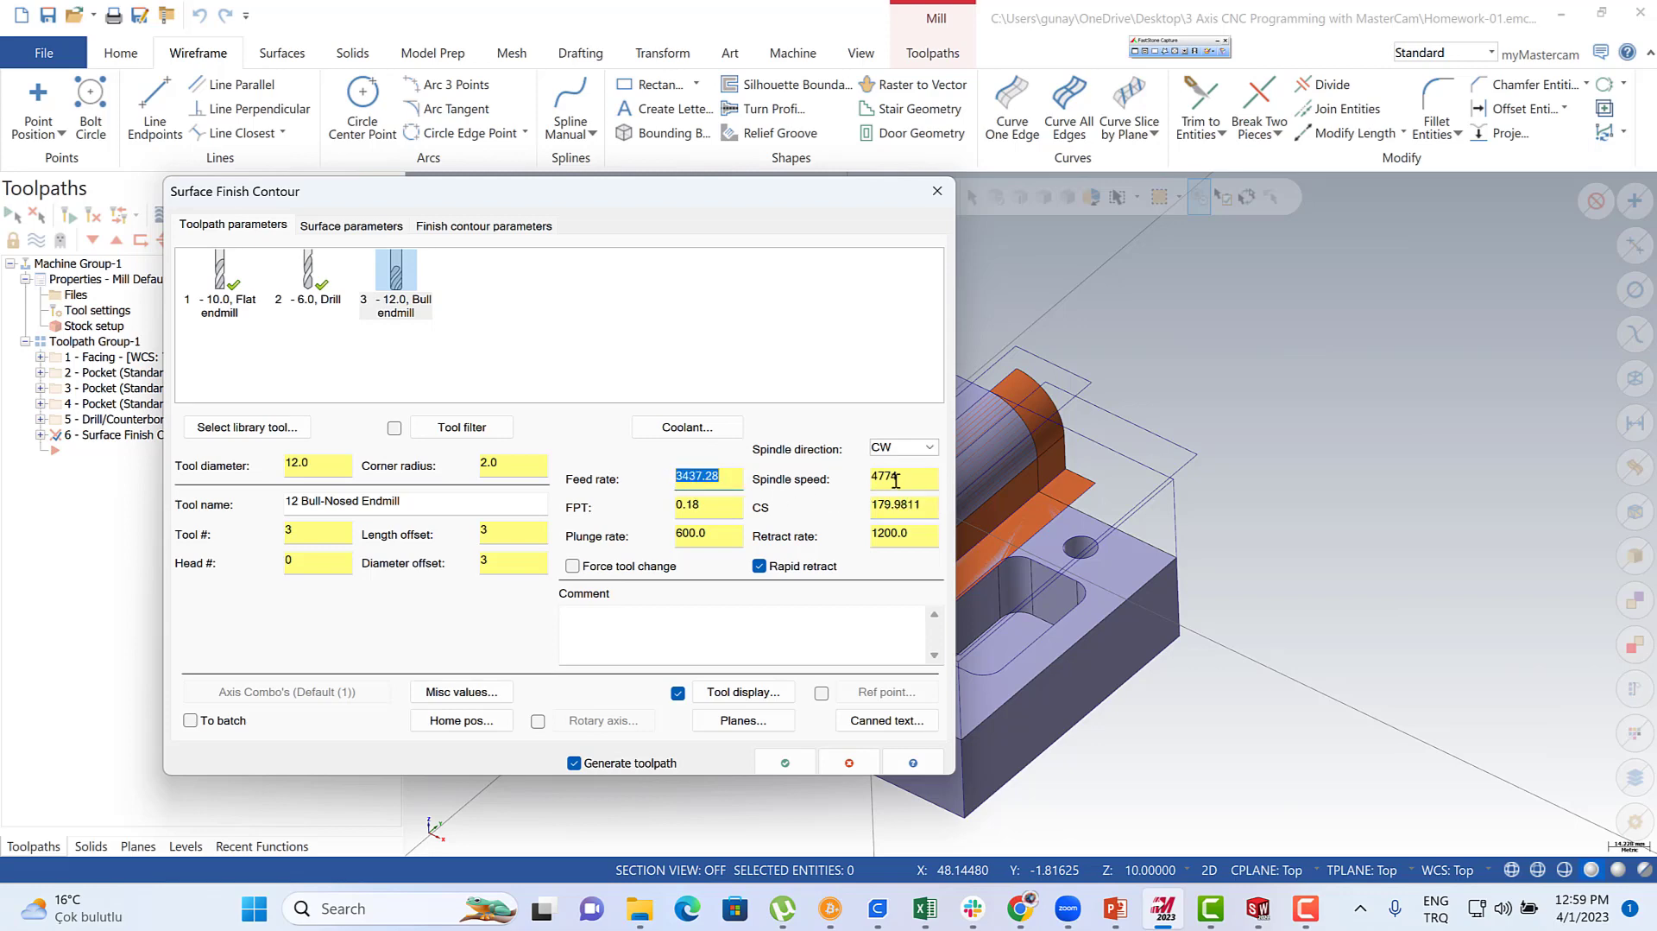
drag(909, 480, 861, 508)
text(180)
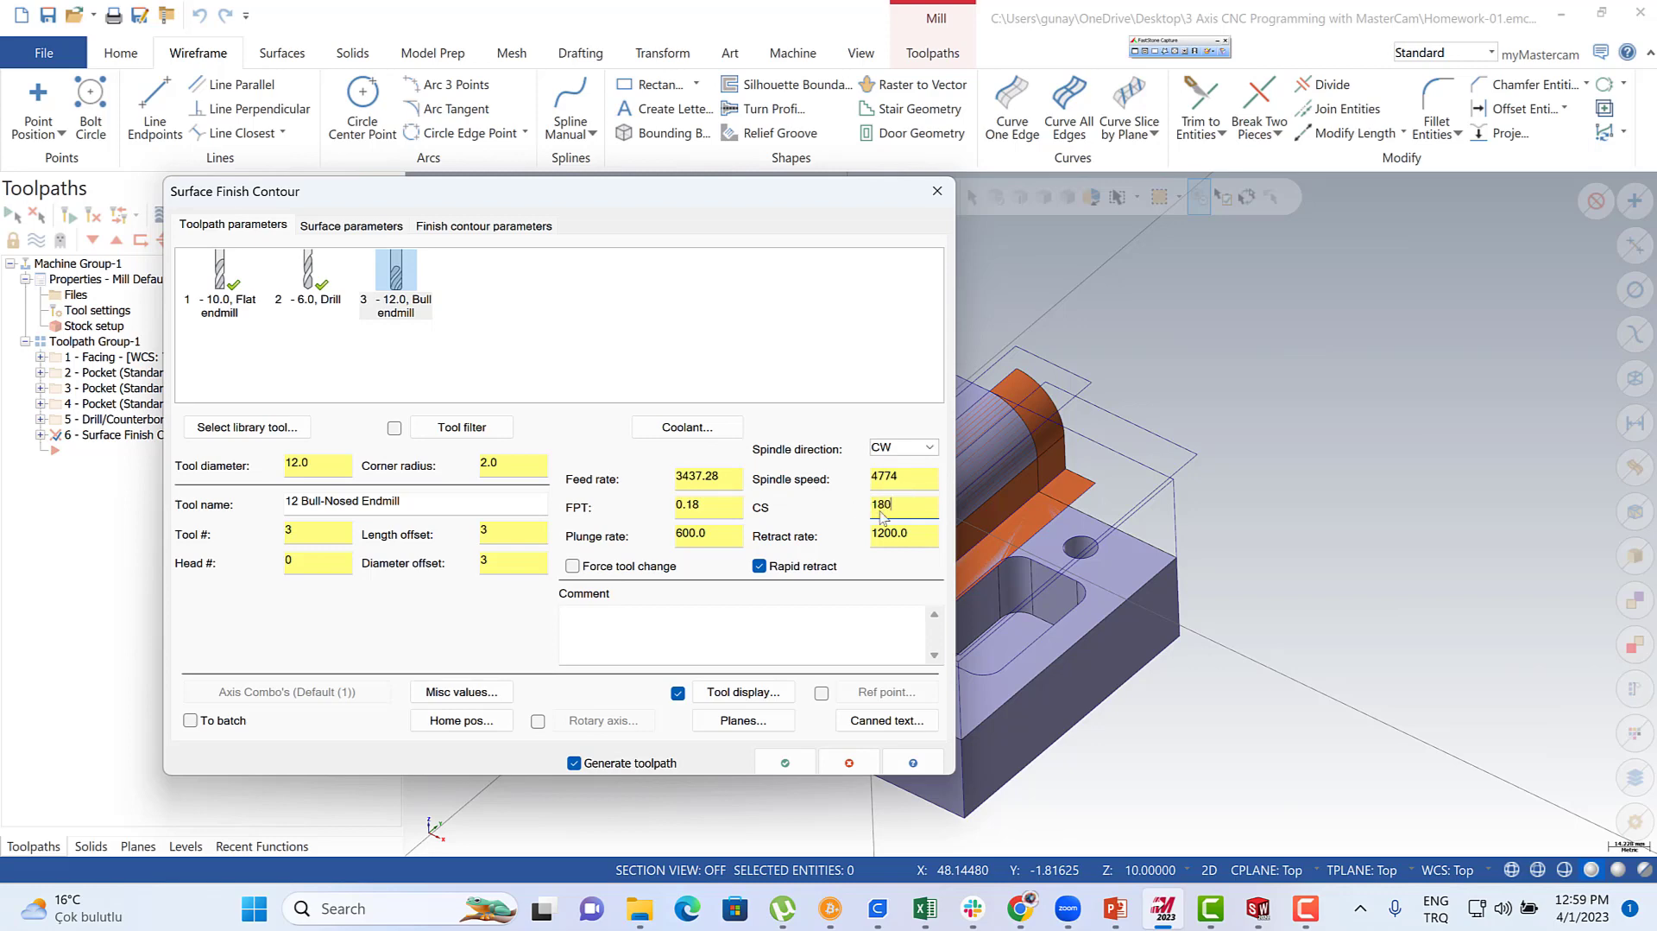
click(910, 480)
click(912, 509)
- Try a cutting speed (CS) of 200 for the bull endmill
drag(928, 506, 854, 499)
text(200)
click(913, 478)
drag(912, 505, 847, 503)
click(897, 476)
double_click(717, 485)
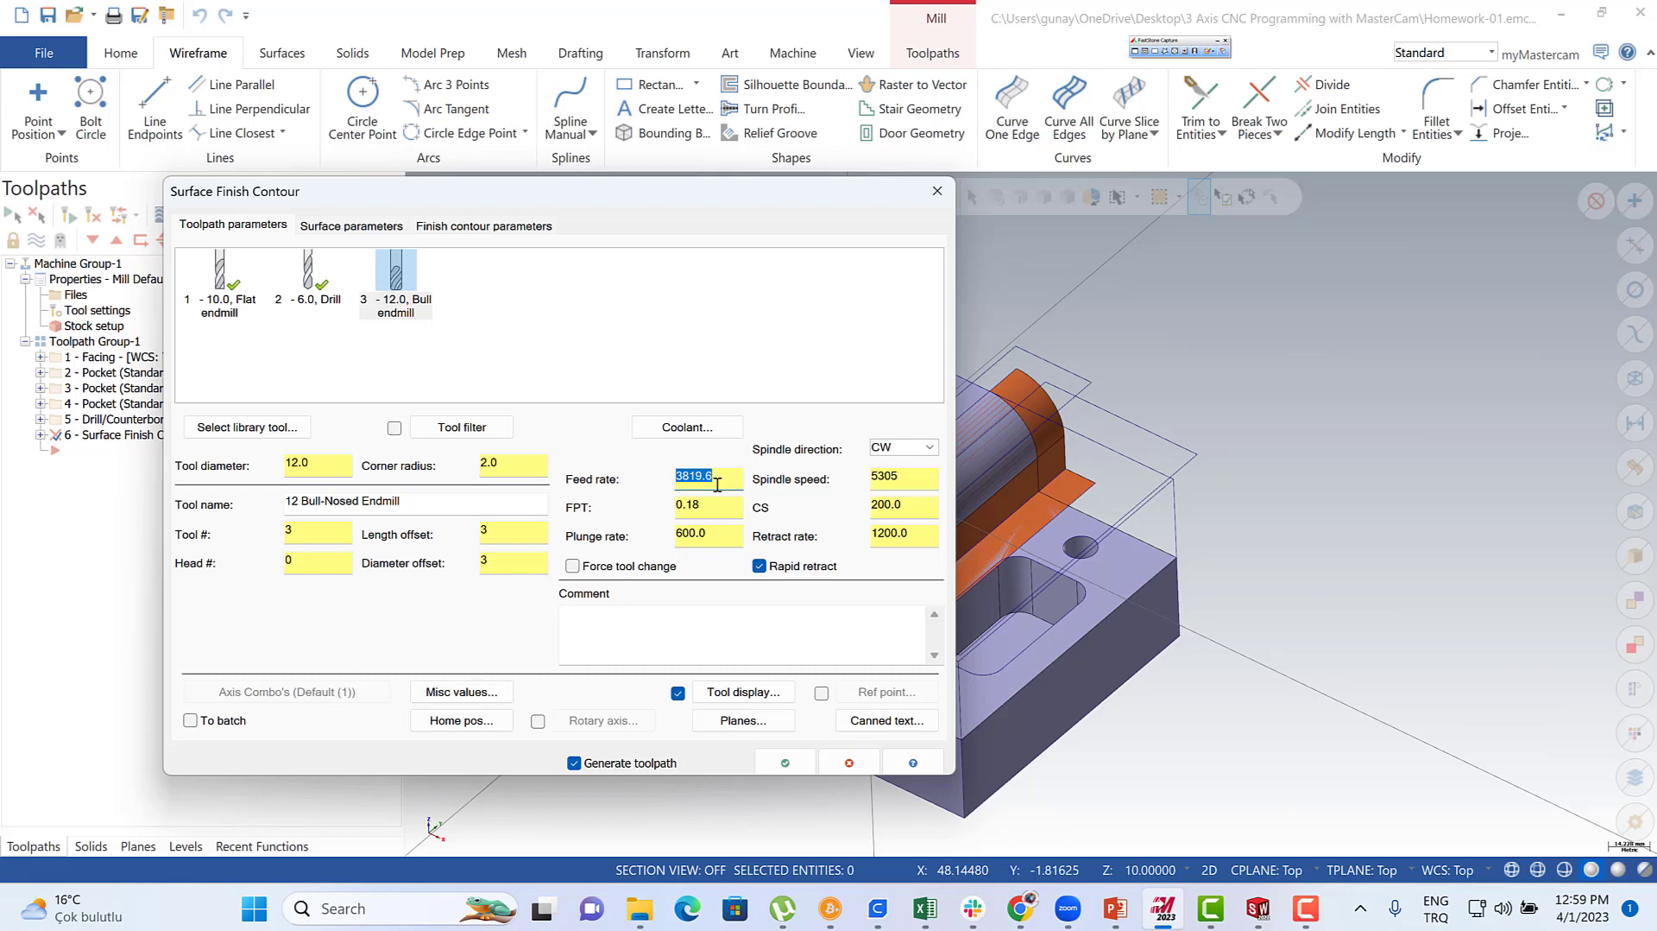
- Return the bull endmill's cutting speed (CS) to 180 so the spindle speed and feed rate recalculate
double_click(913, 508)
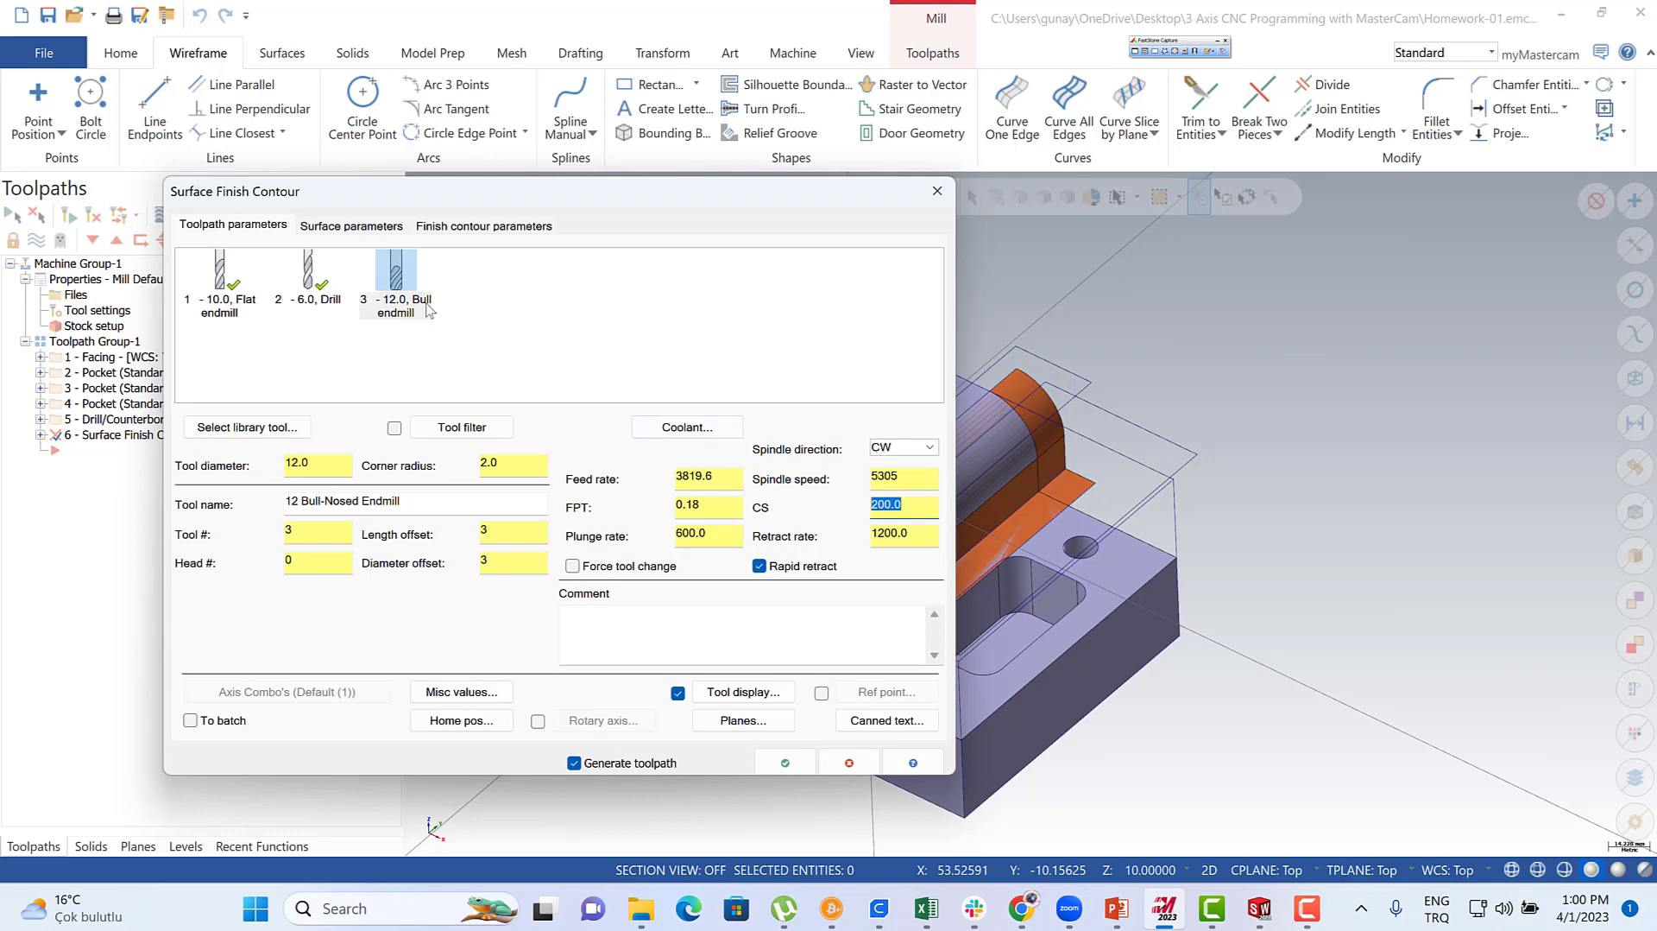
drag(488, 188, 497, 203)
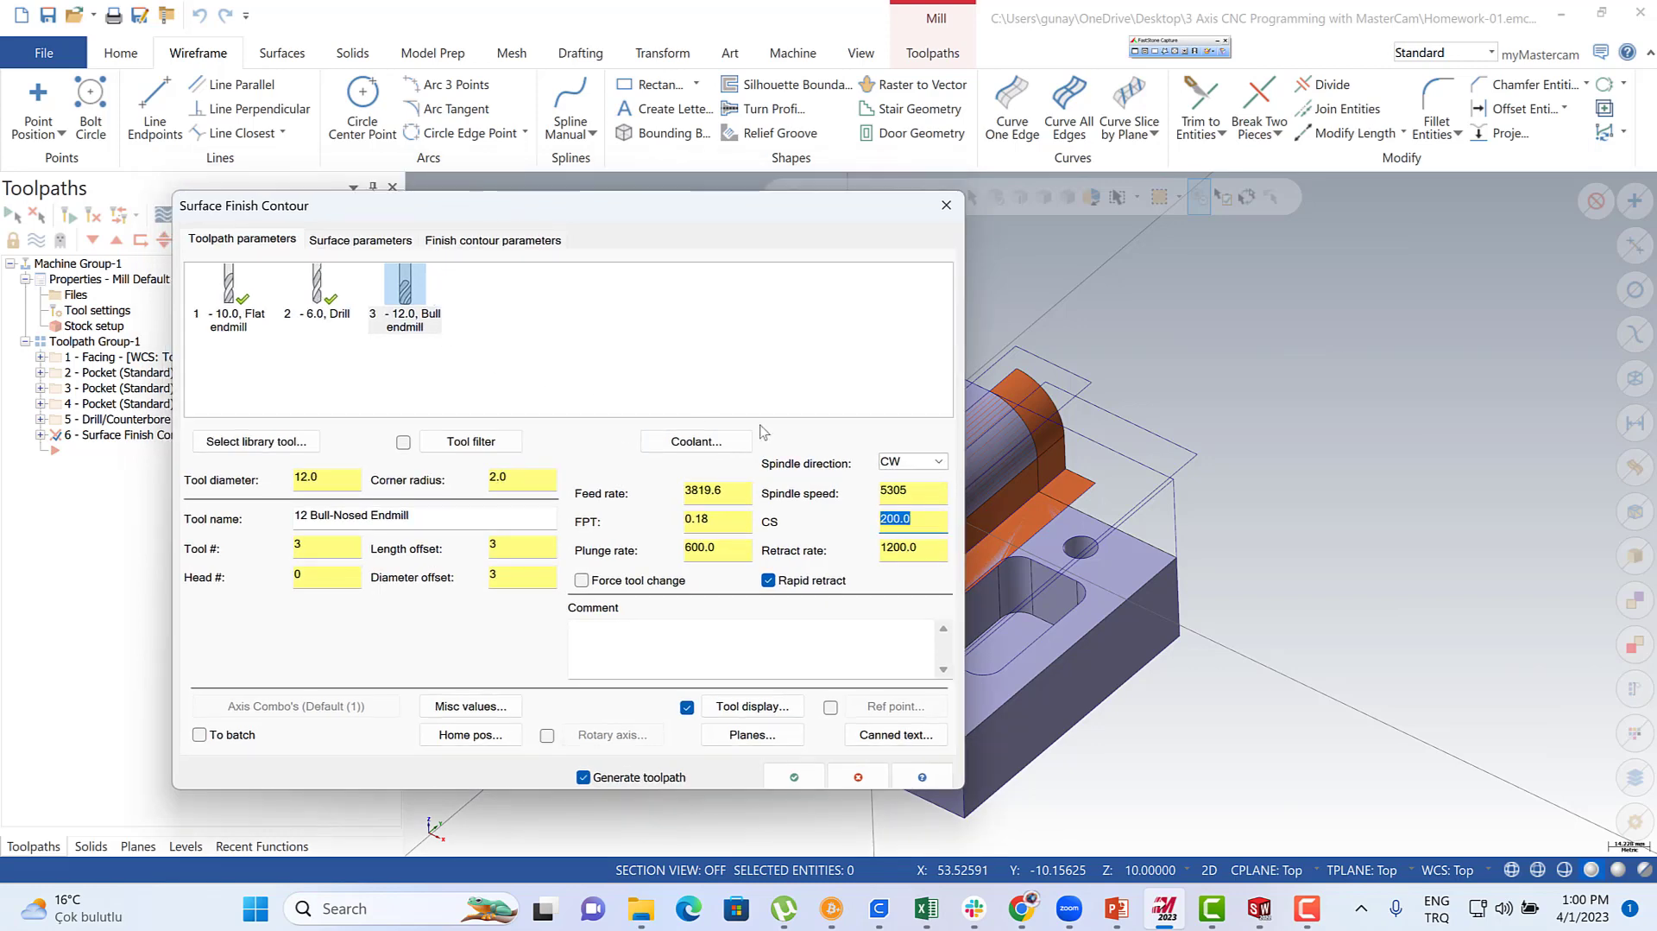
text(180)
click(902, 491)
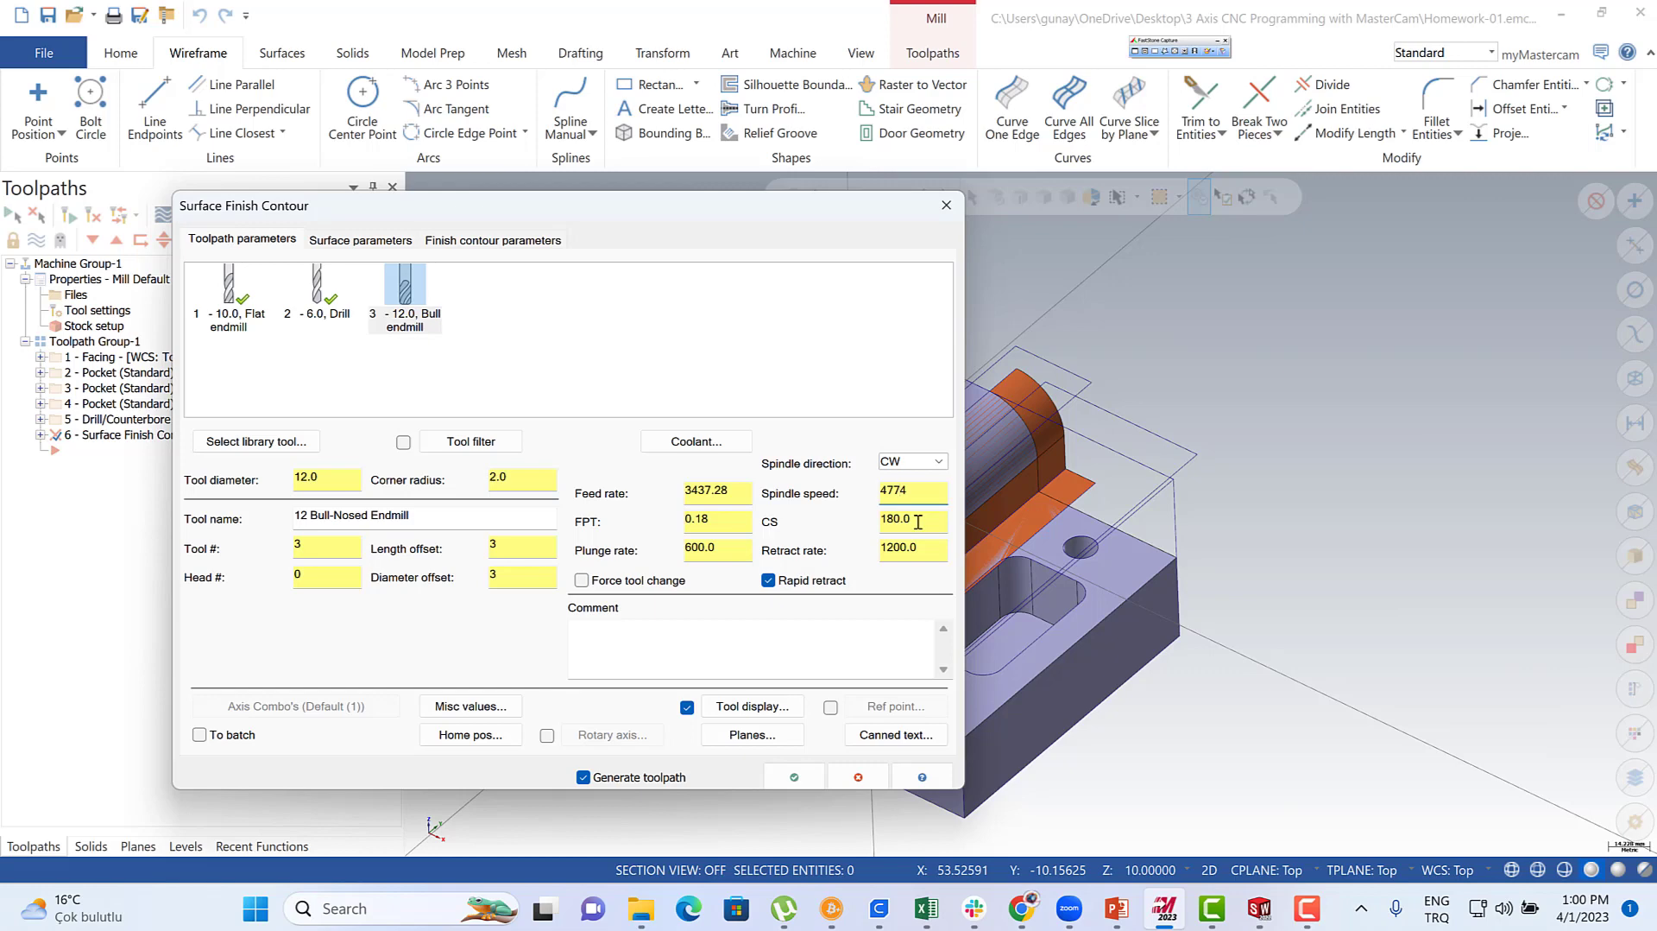
drag(941, 521, 863, 521)
click(929, 522)
drag(932, 519, 874, 521)
drag(735, 490, 660, 491)
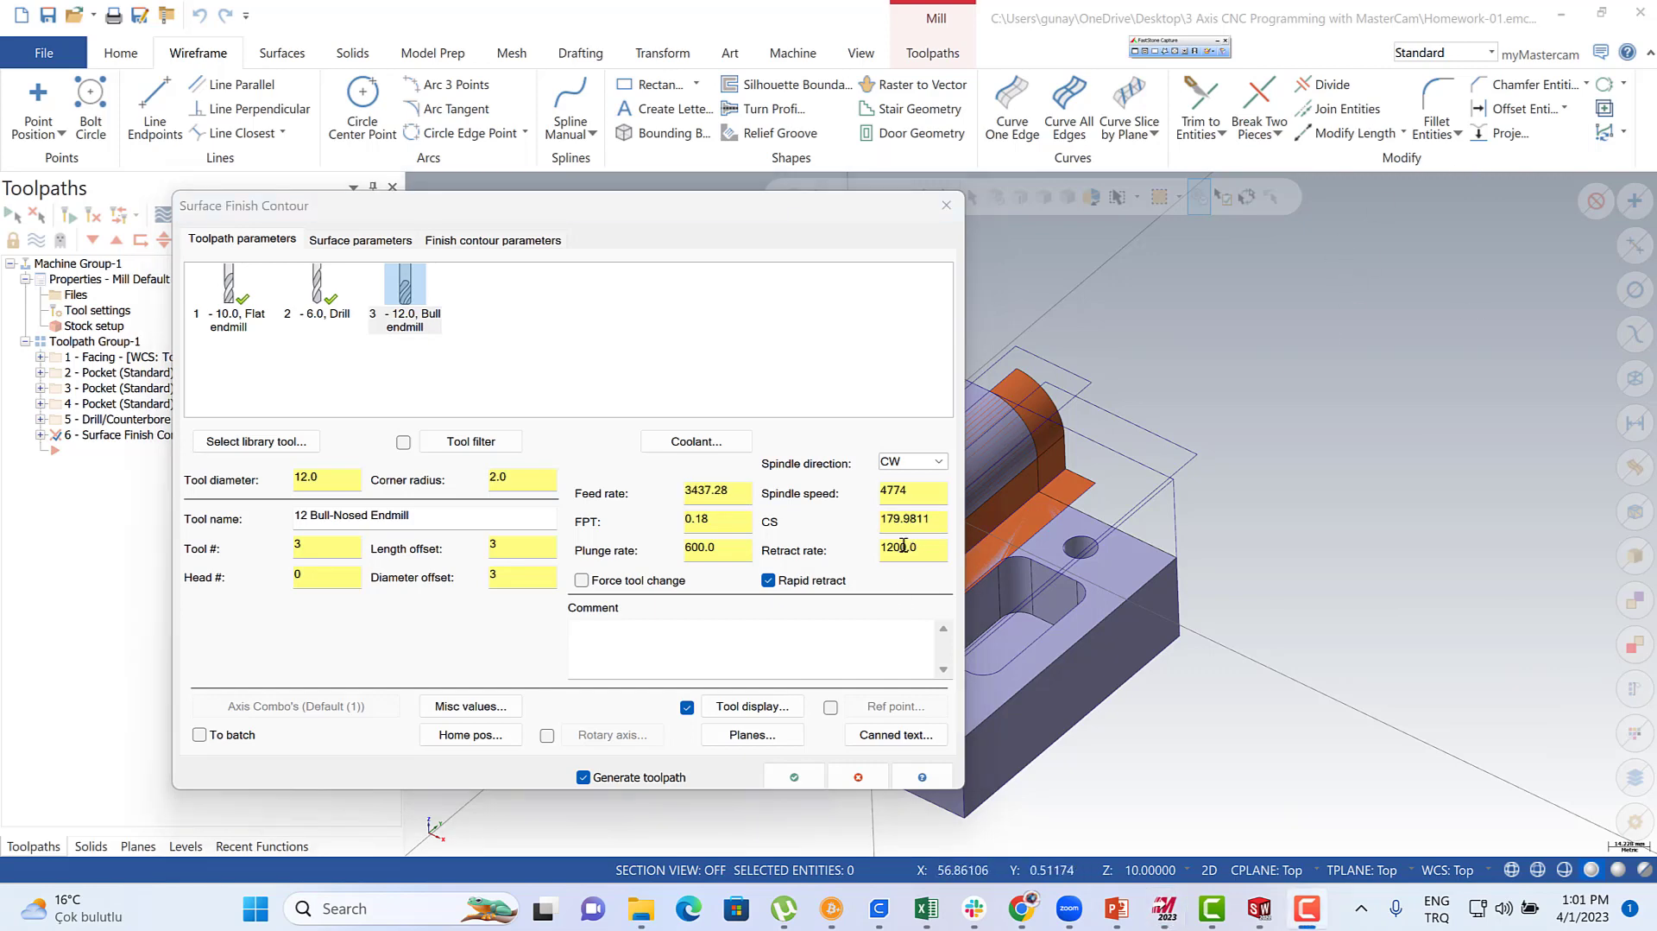
double_click(911, 521)
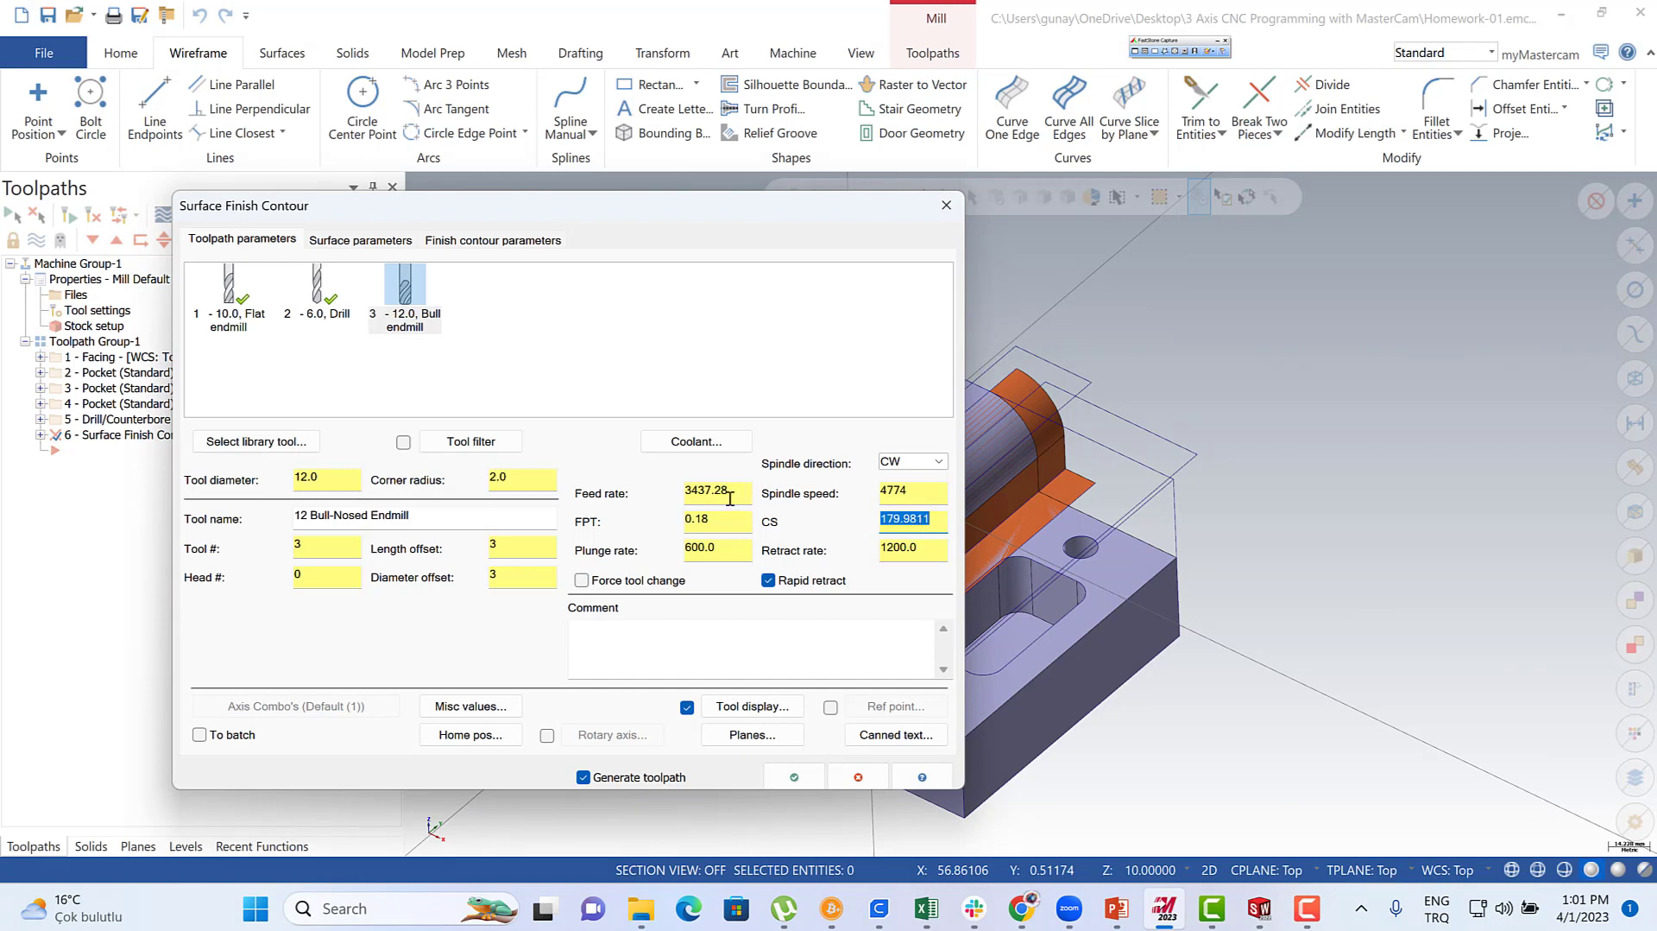
click(918, 518)
double_click(918, 518)
double_click(902, 515)
- Set the toolpath's retract height to 3.0 absolute and its feed plane to 1.0 incremental
click(357, 243)
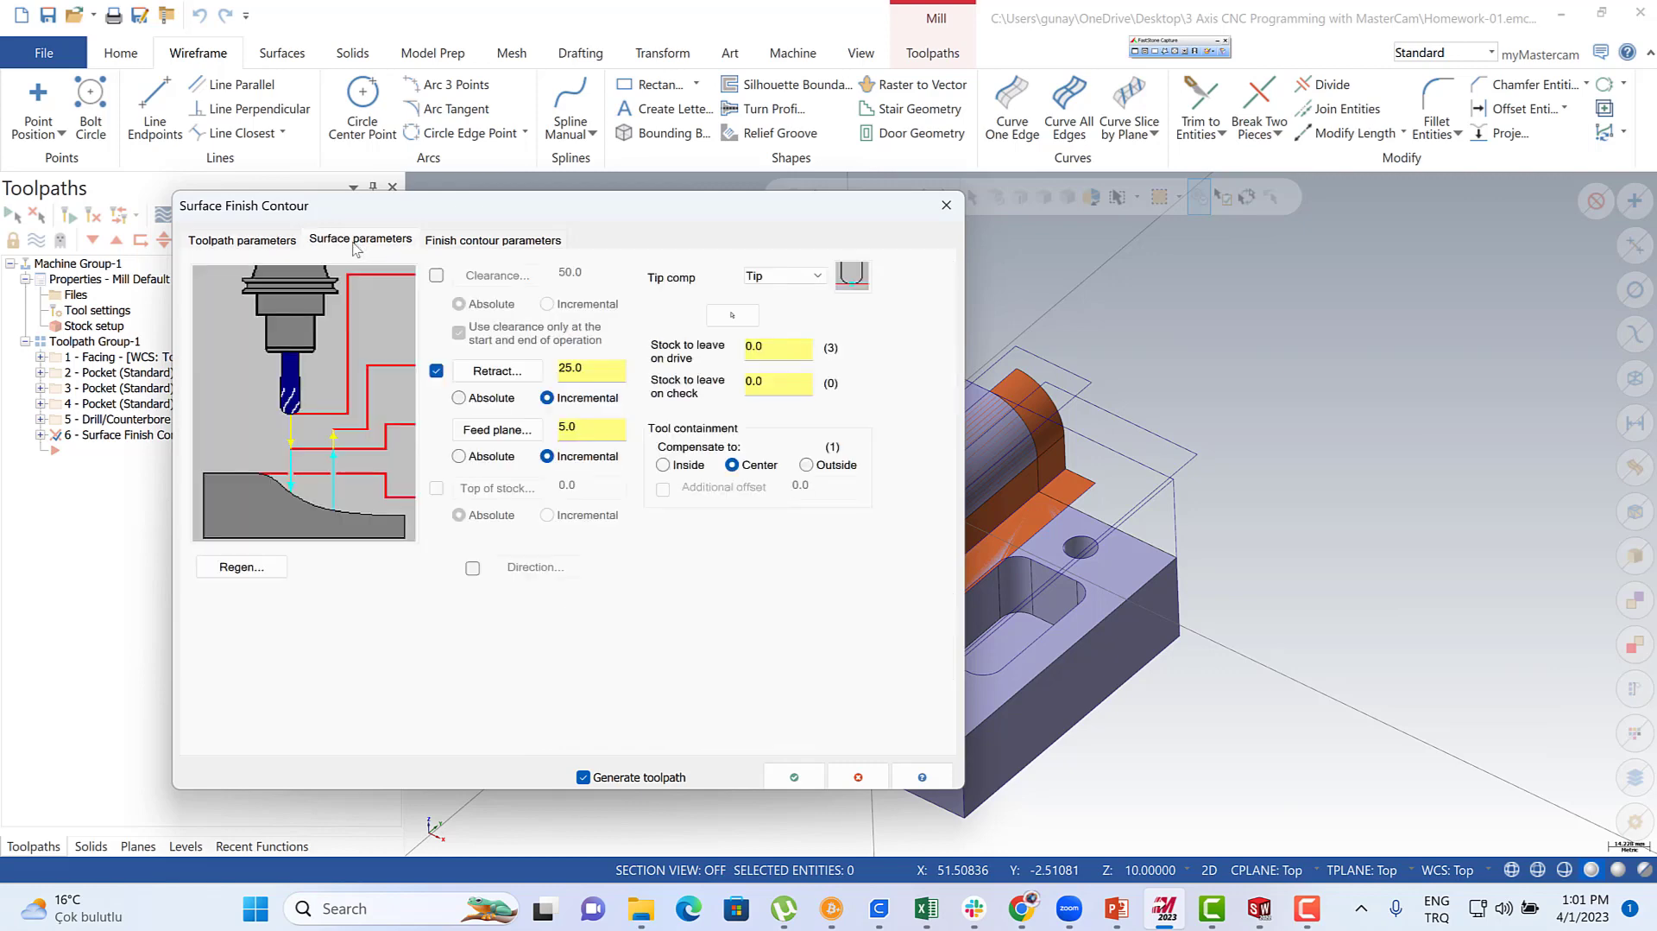
click(460, 398)
drag(602, 373, 480, 354)
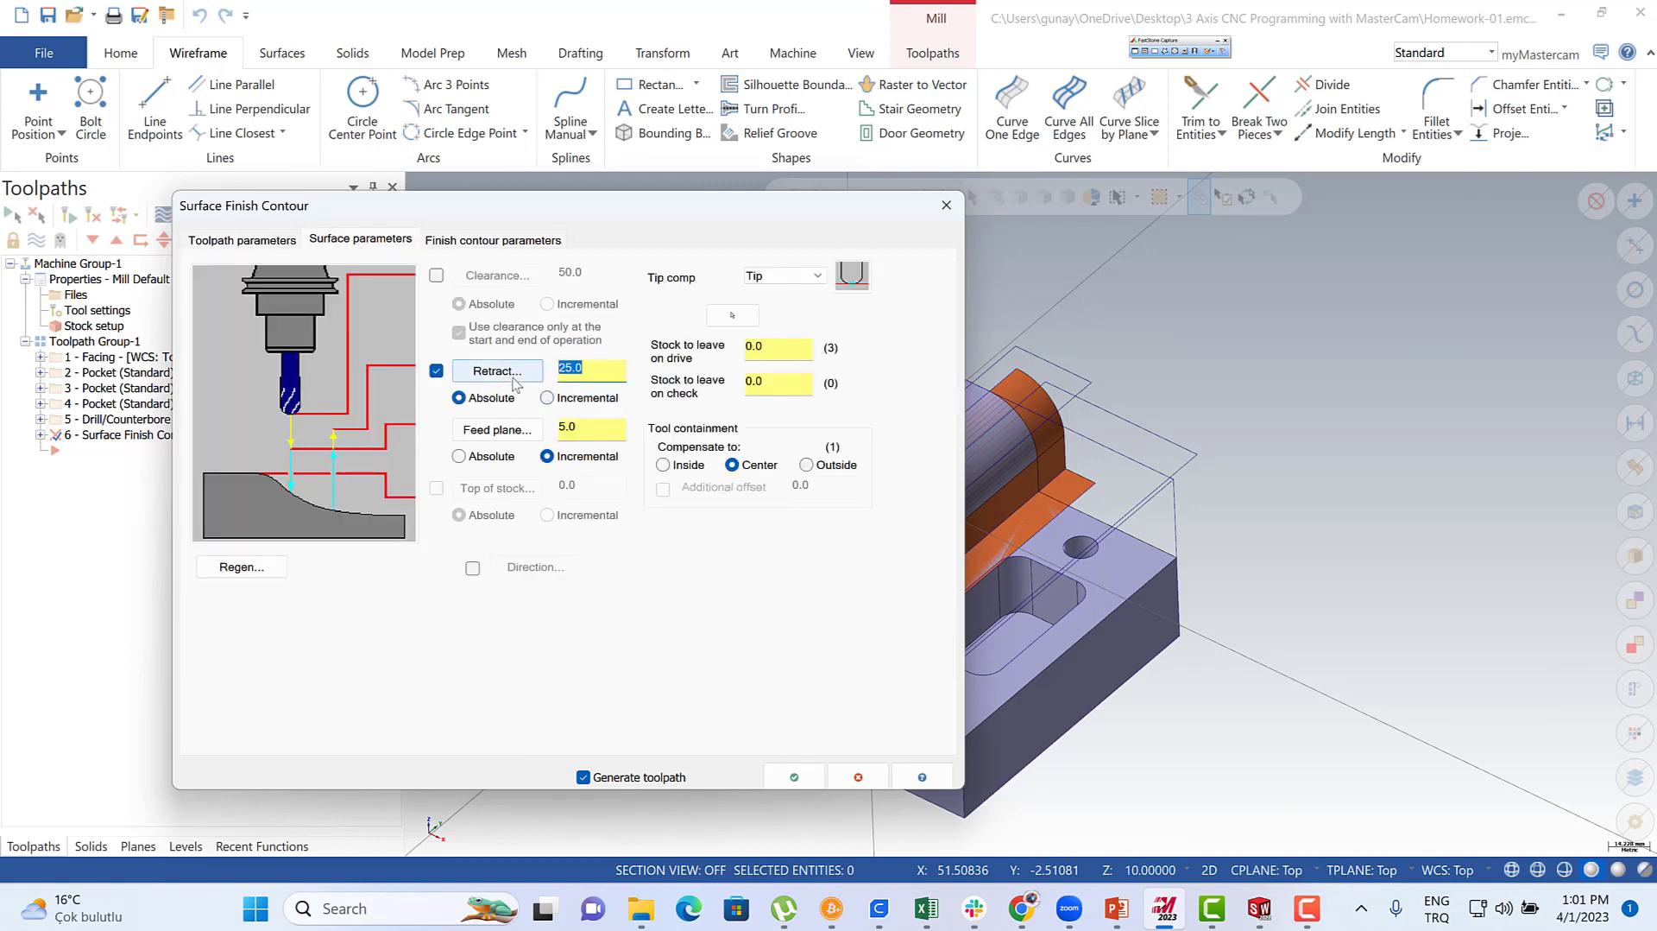
text(3.0)
drag(594, 428, 549, 430)
text(1)
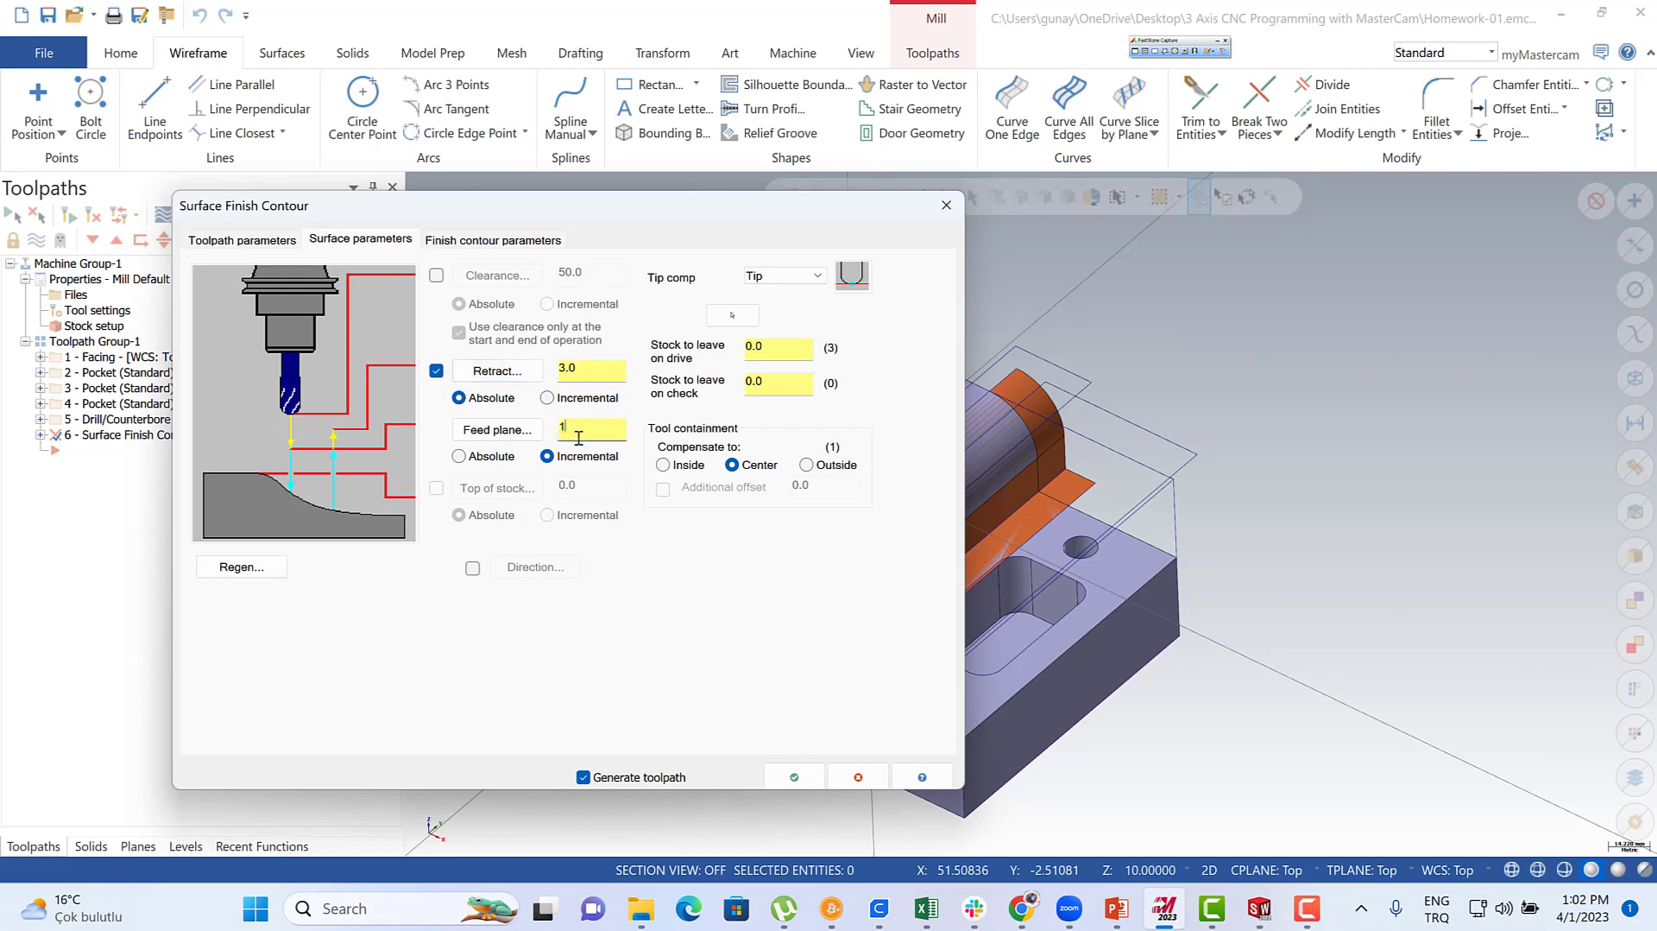
text(.0)
- Set the tool containment compensation to Inside
drag(784, 349, 719, 380)
click(732, 466)
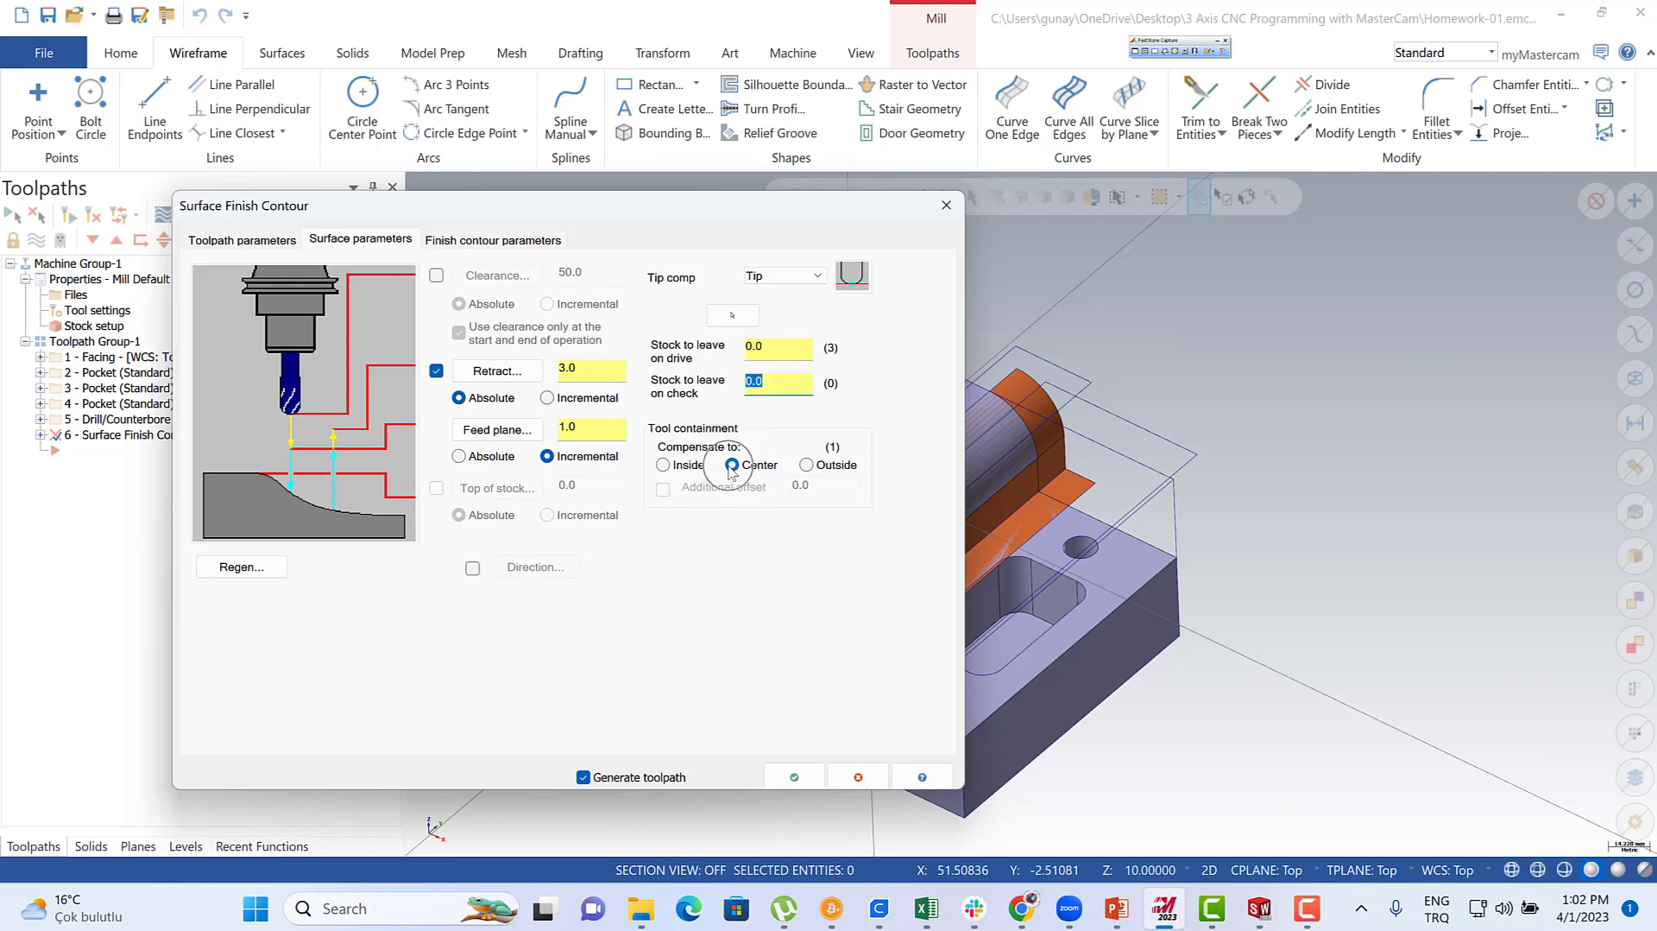
click(664, 467)
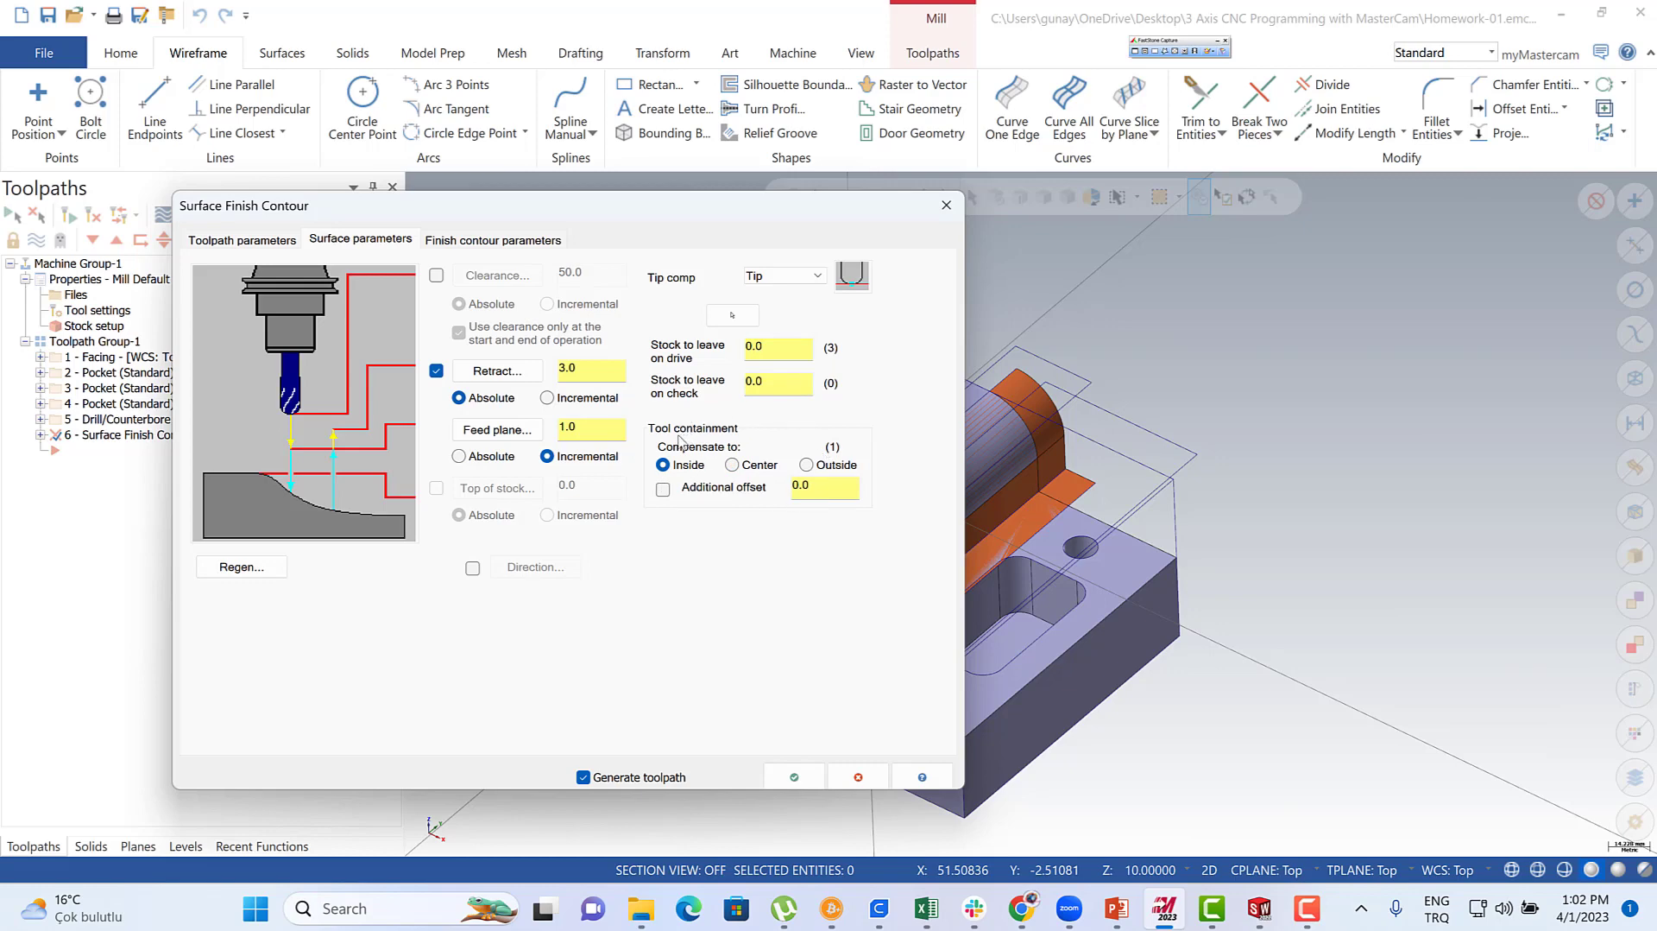
- Set the finish contour's maximum stepdown to 0.35 with conventional closed contours, zigzag open contours and optimized cut order
click(485, 245)
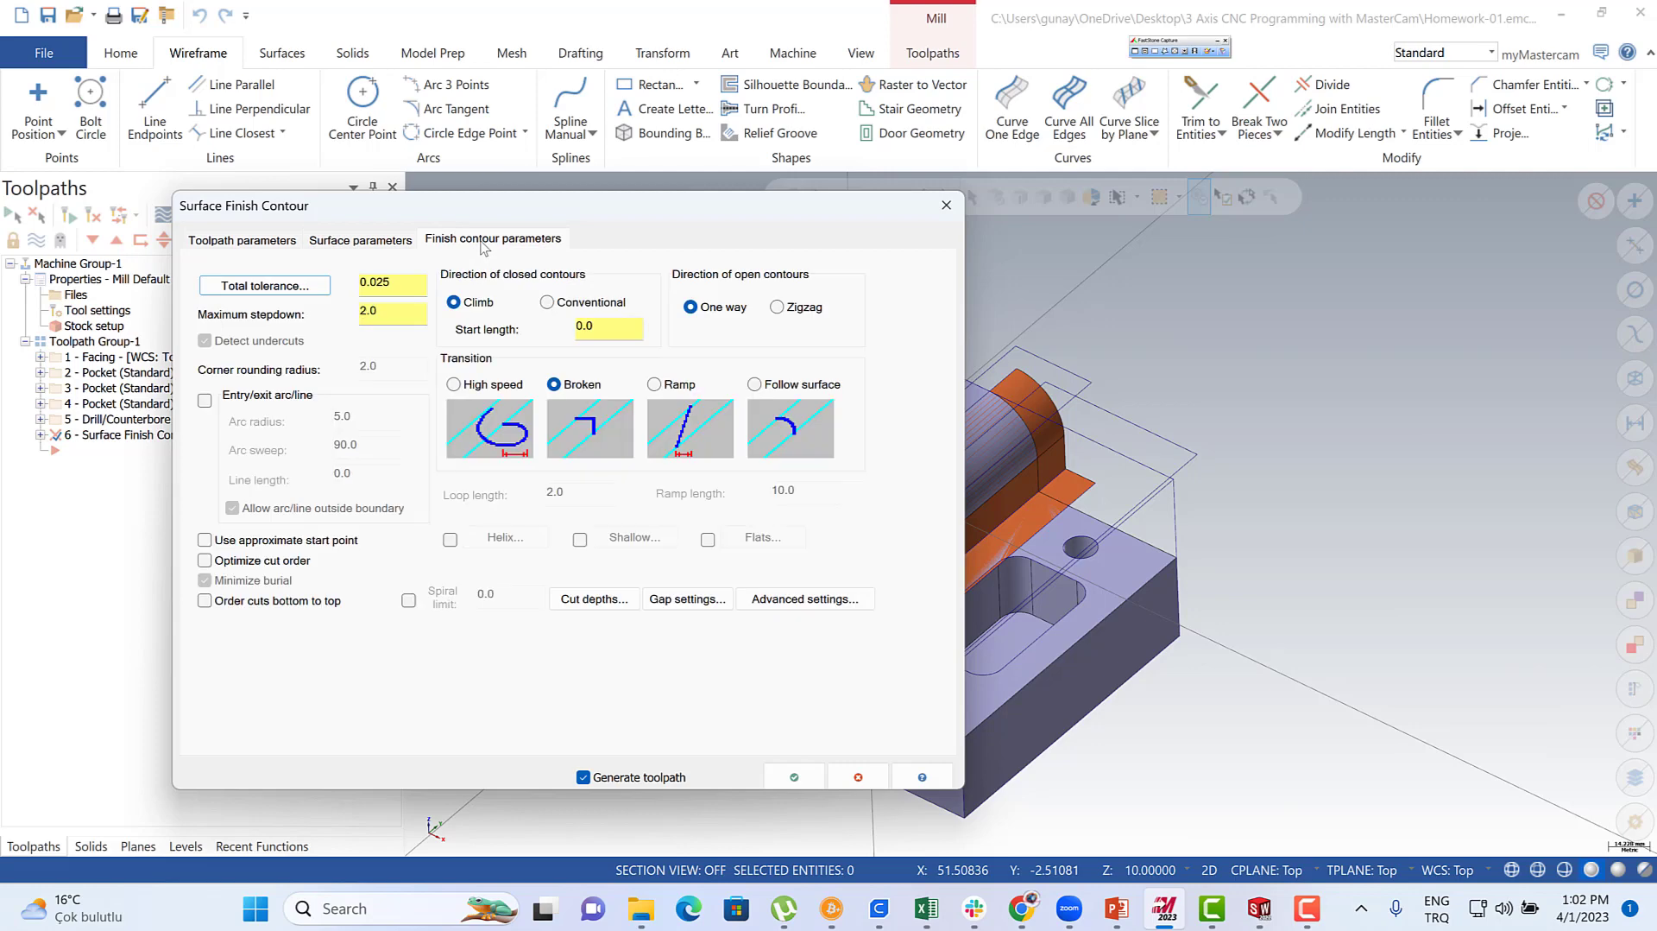
double_click(369, 311)
text(0.35)
click(405, 289)
click(547, 303)
click(778, 307)
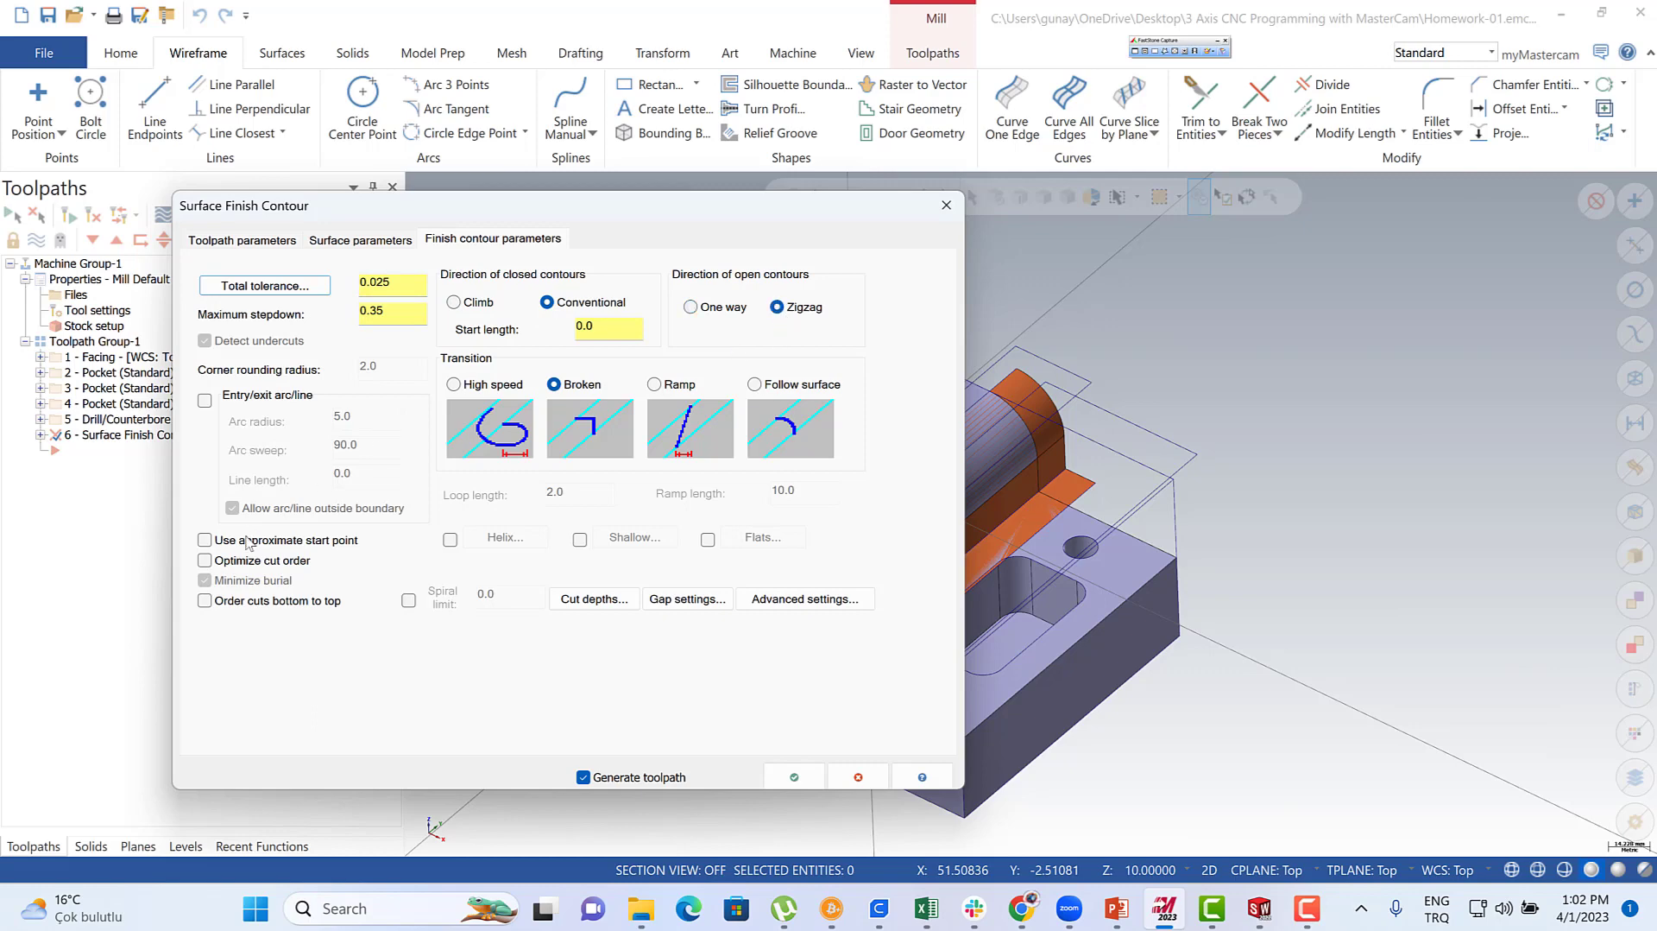
click(205, 561)
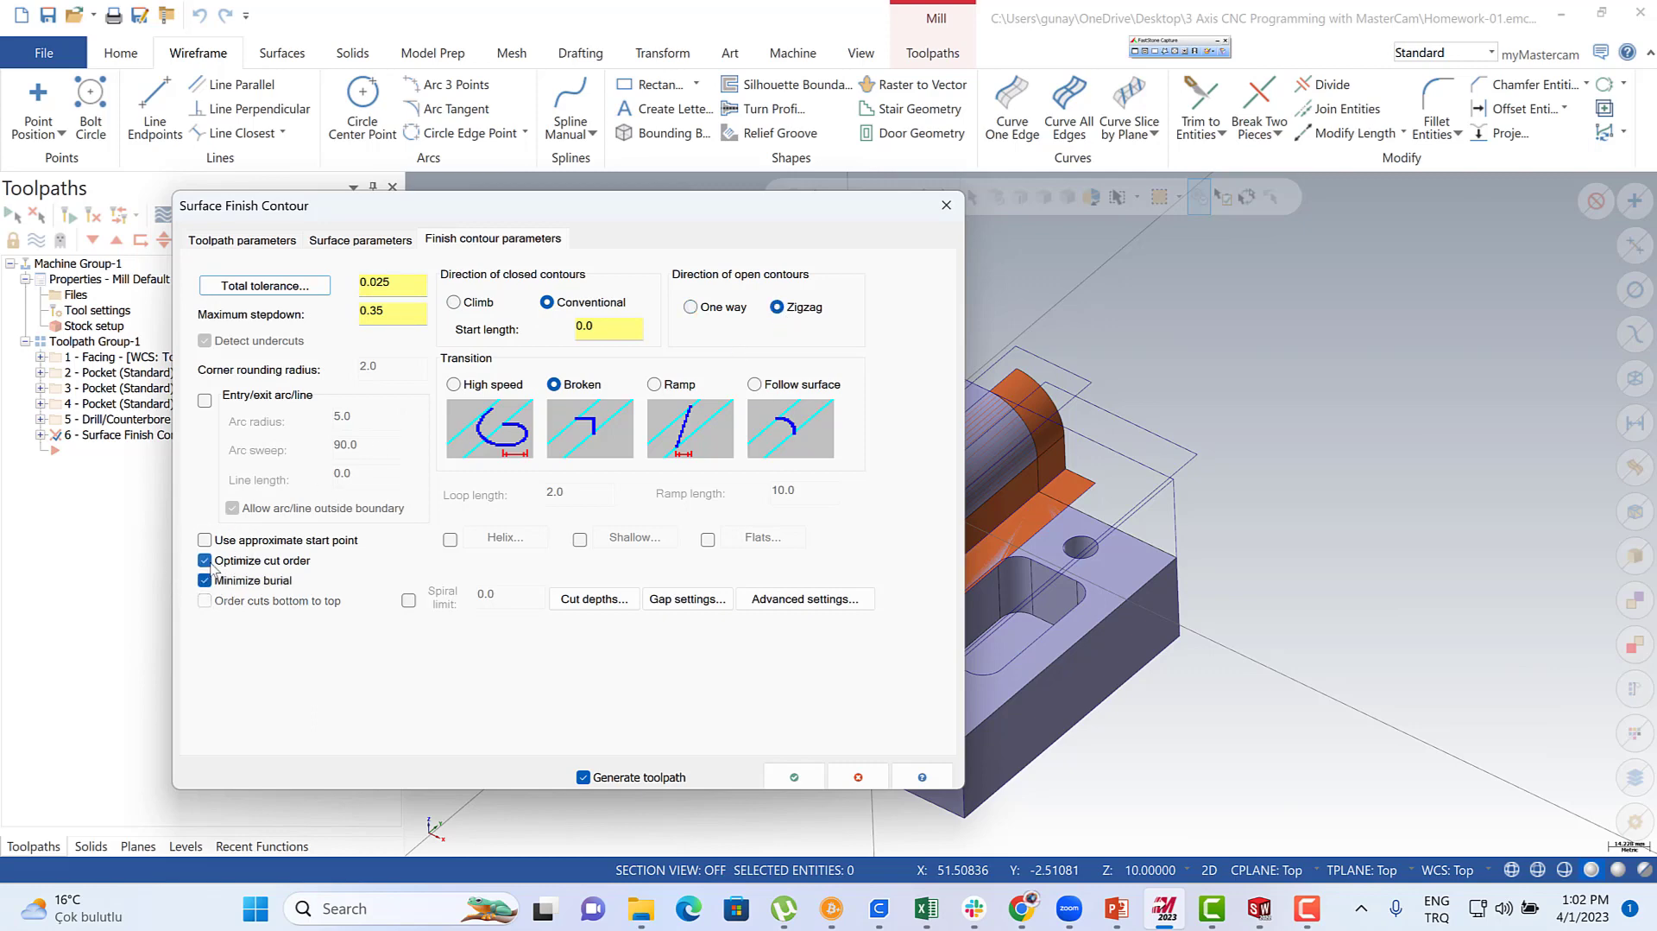
- Set the incremental cut depth adjustments for the top cut and other cuts to 0, and generate the finish contour toolpath
click(685, 599)
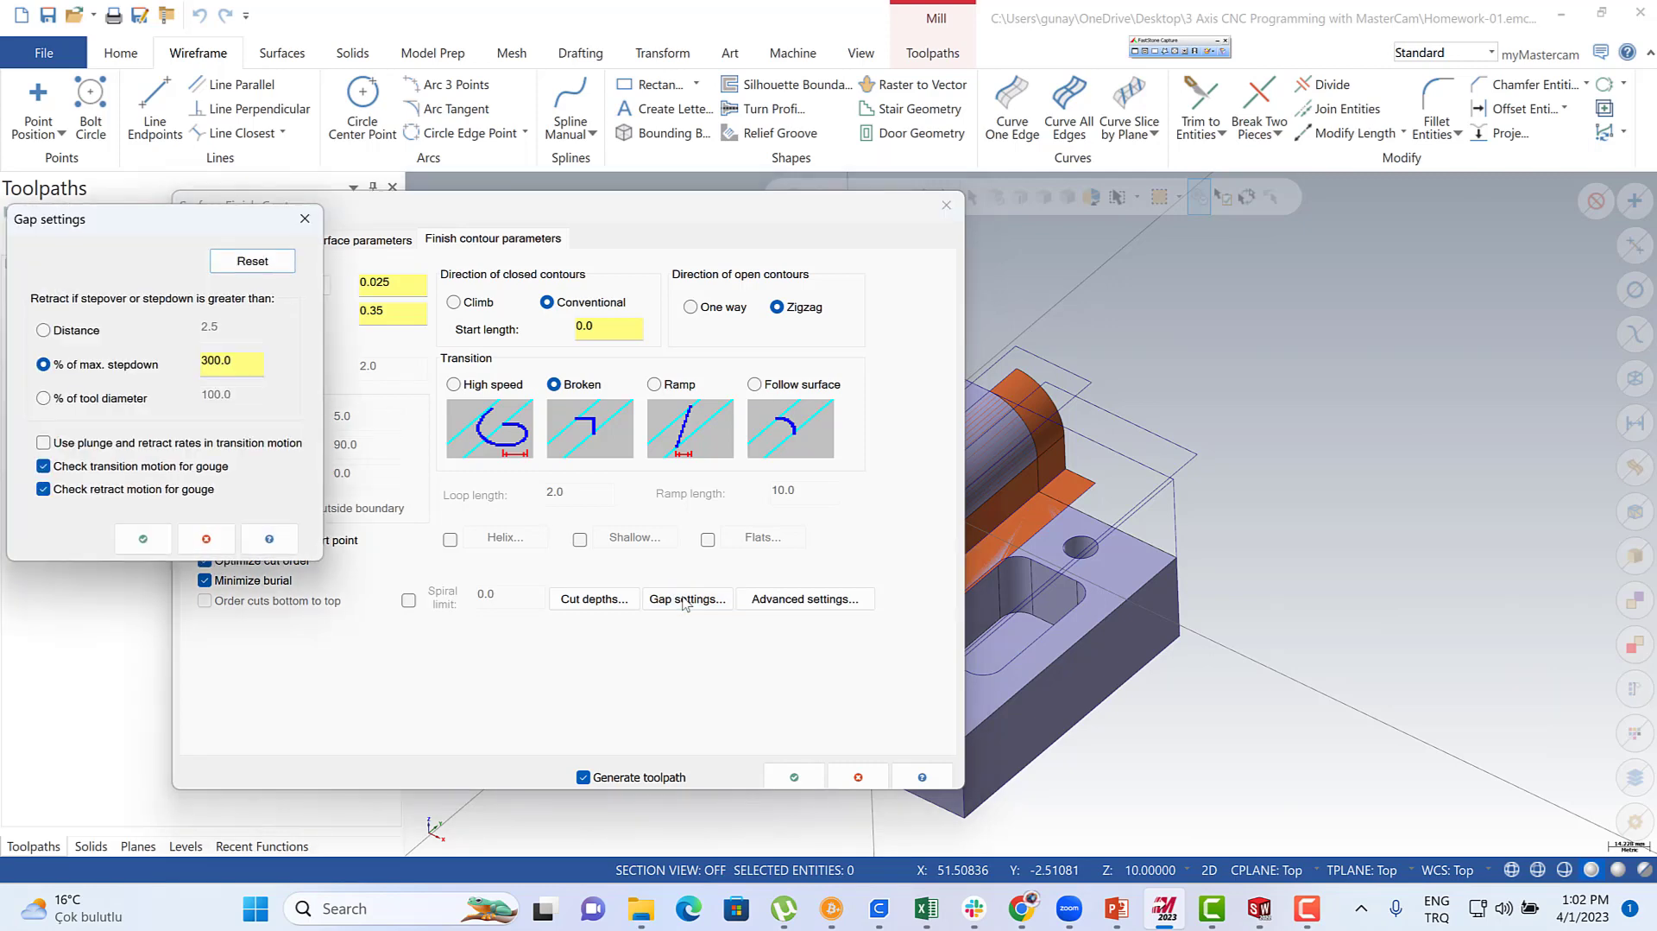
click(136, 542)
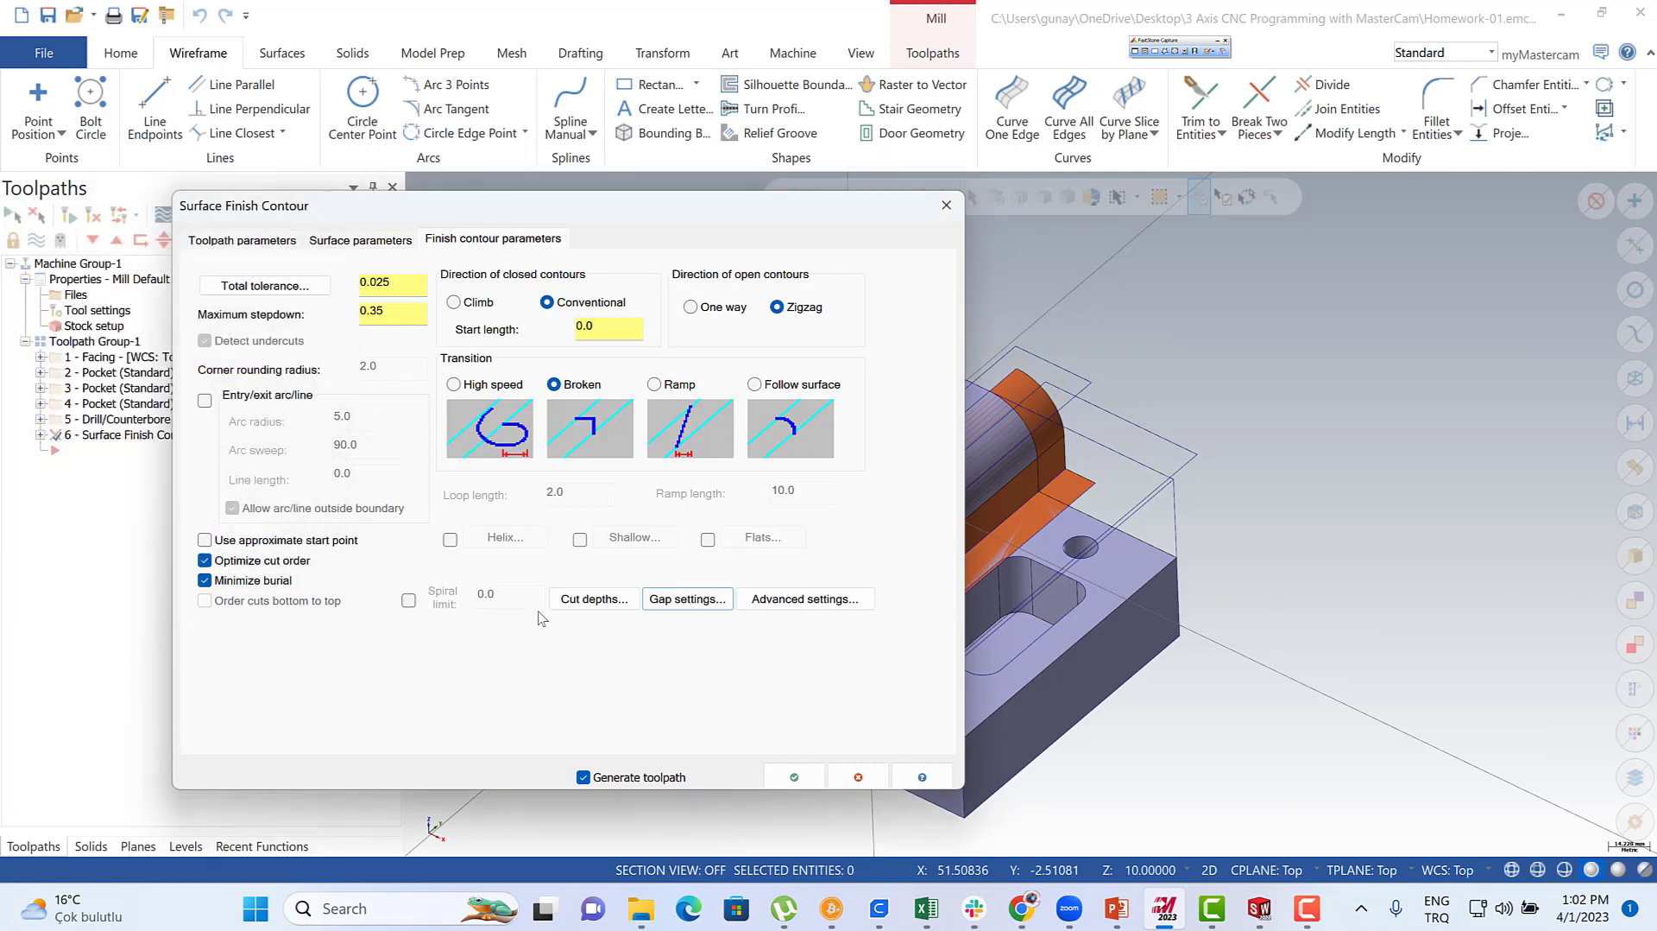
click(594, 599)
double_click(492, 343)
text(0)
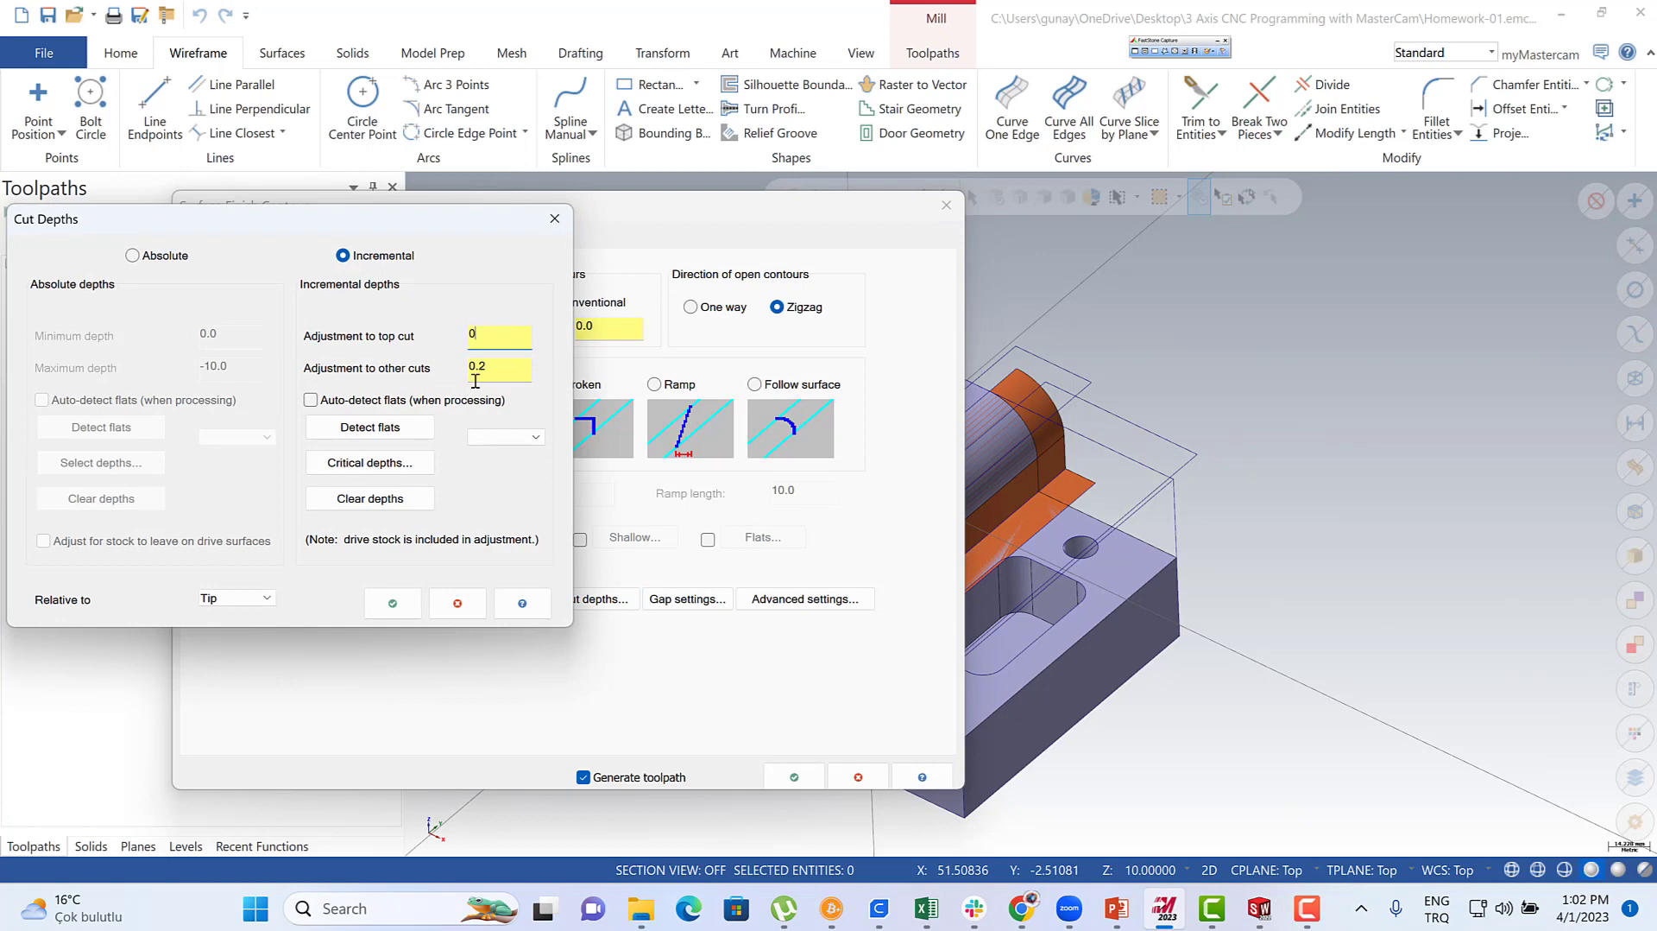
key(Tab)
text(0)
click(492, 337)
click(395, 601)
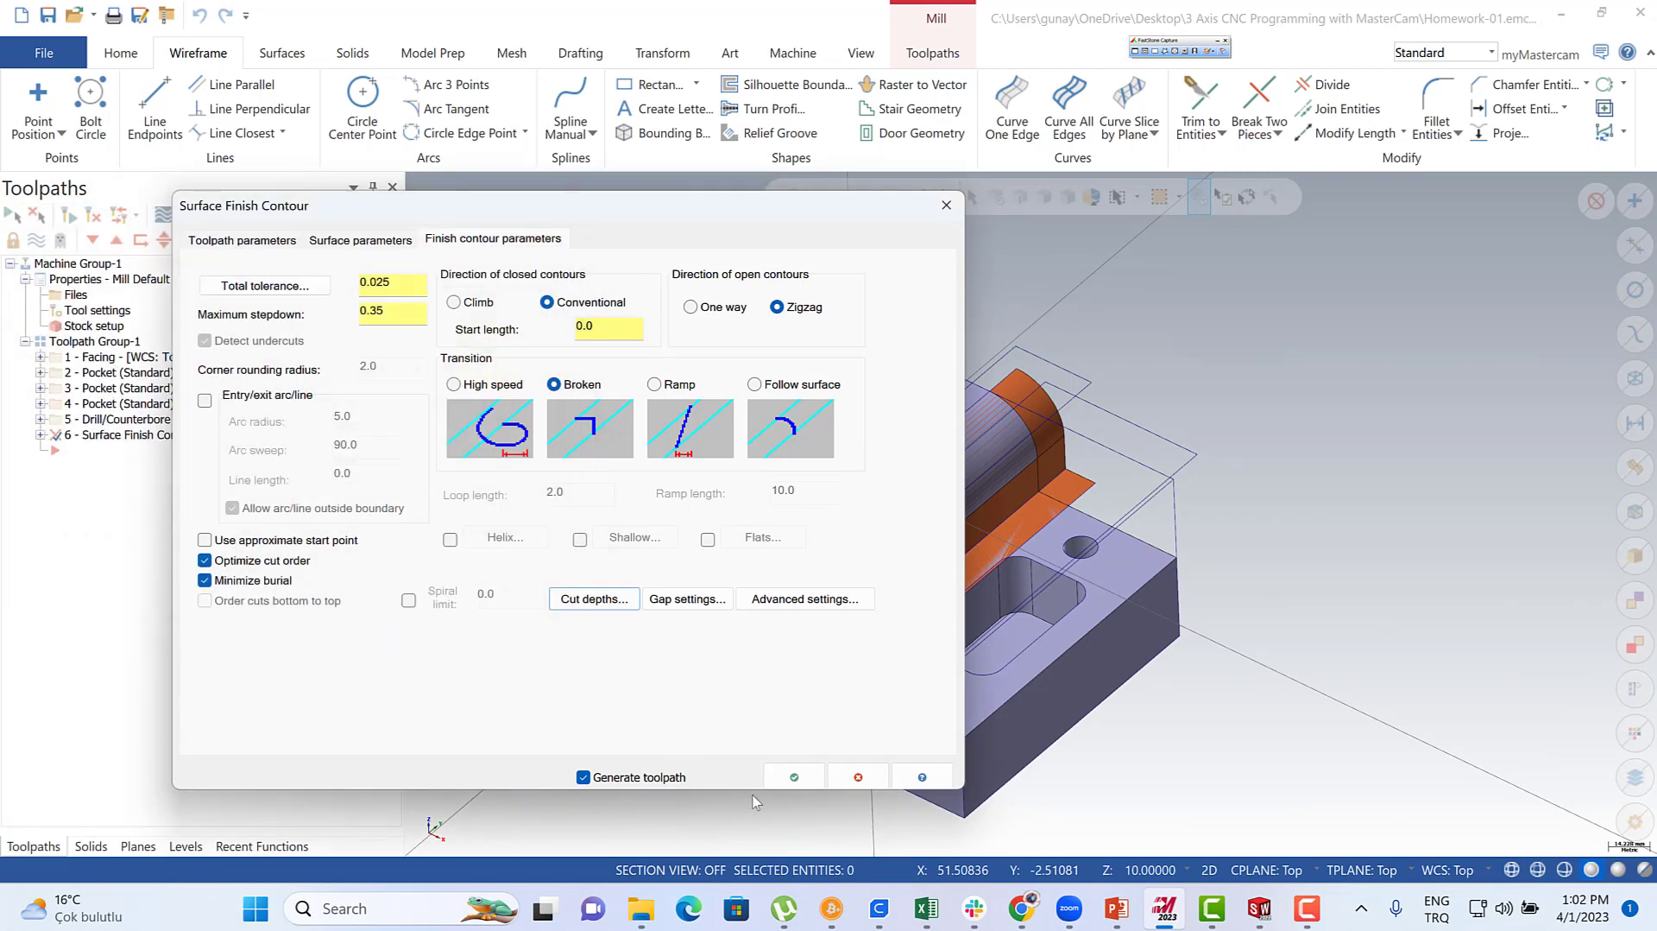
click(794, 780)
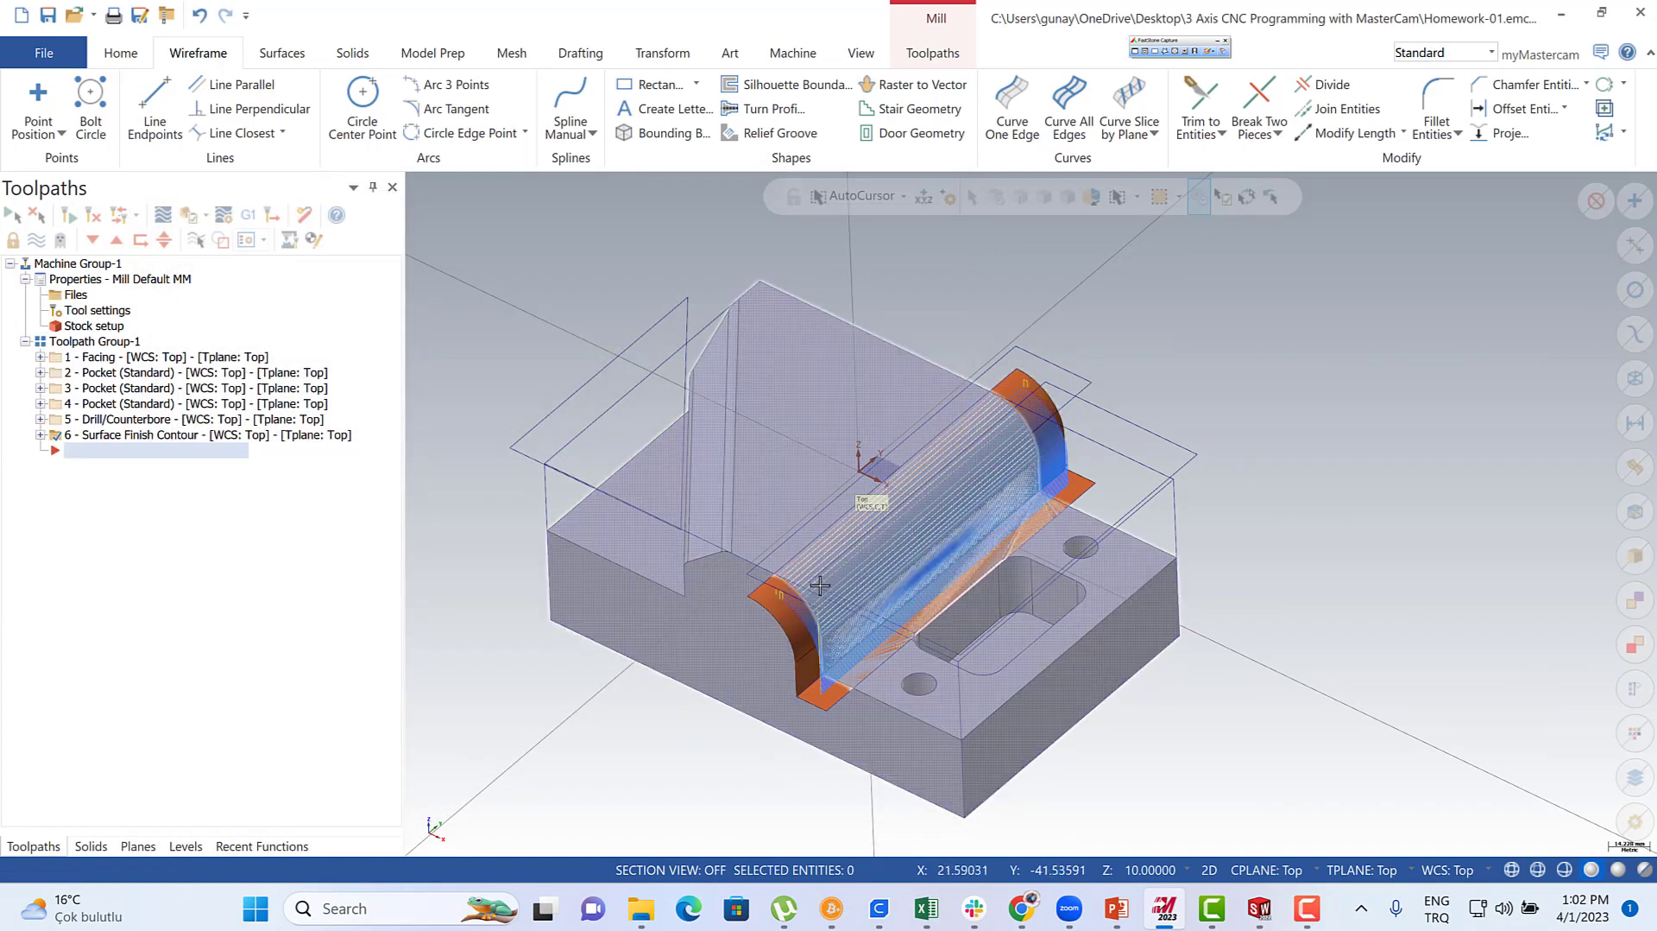
- Examine the generated finish contour toolpath on the rounded surface and hide the toolpath display of all operations
scroll(820, 586, up, 5)
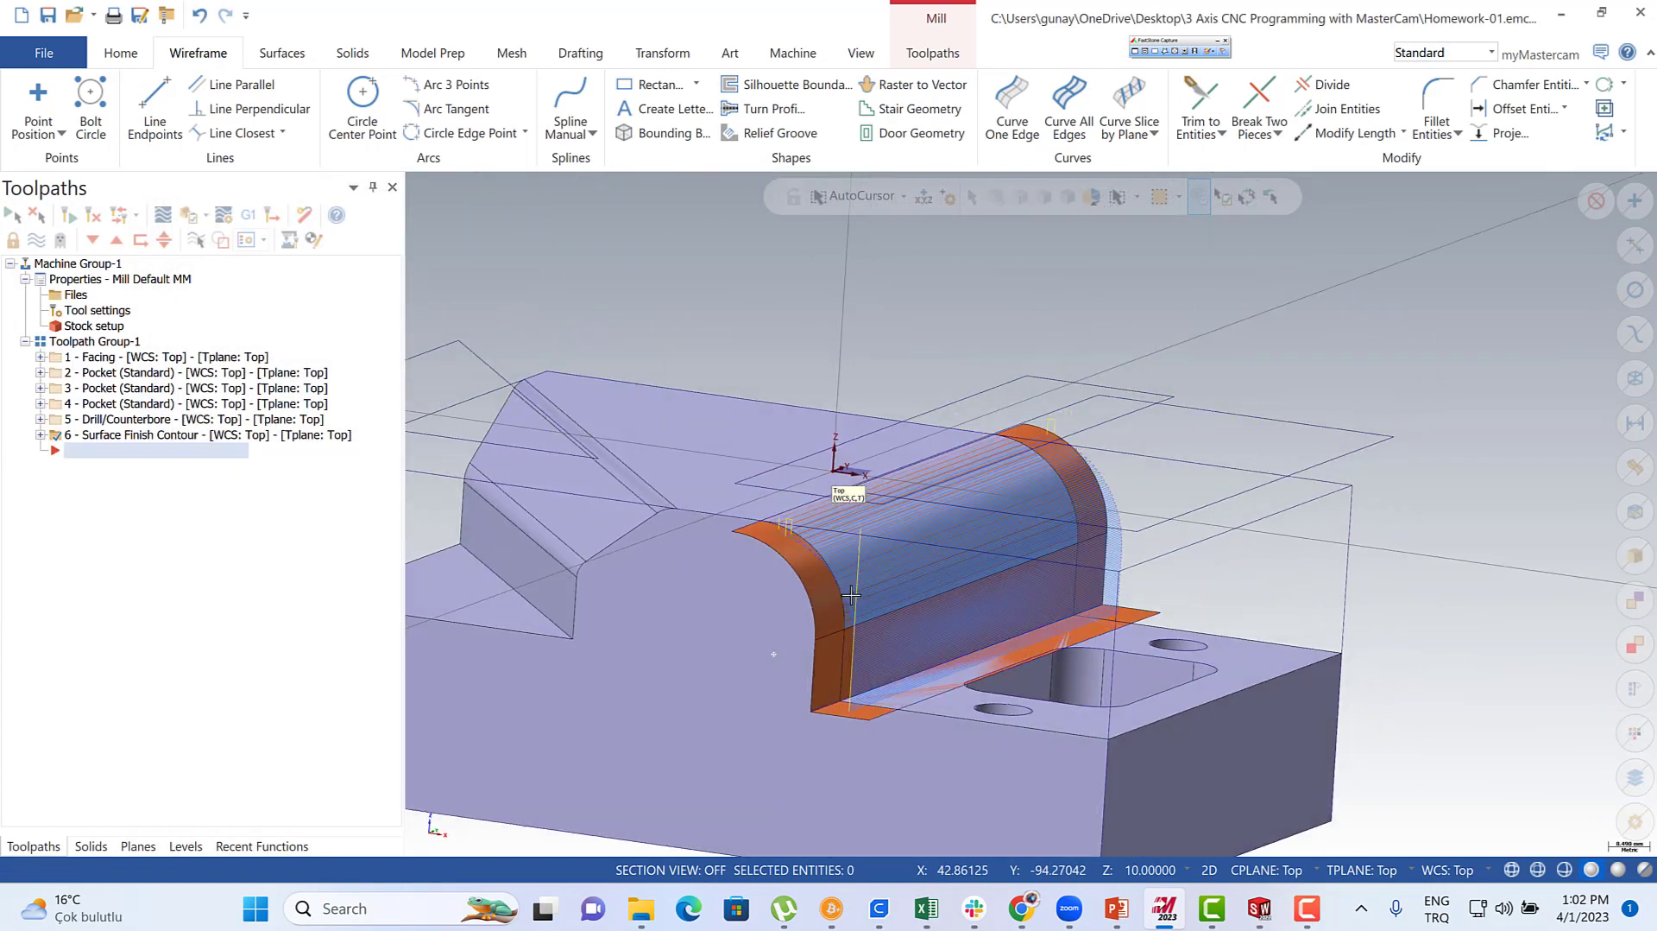
middle_drag(851, 595, 775, 637)
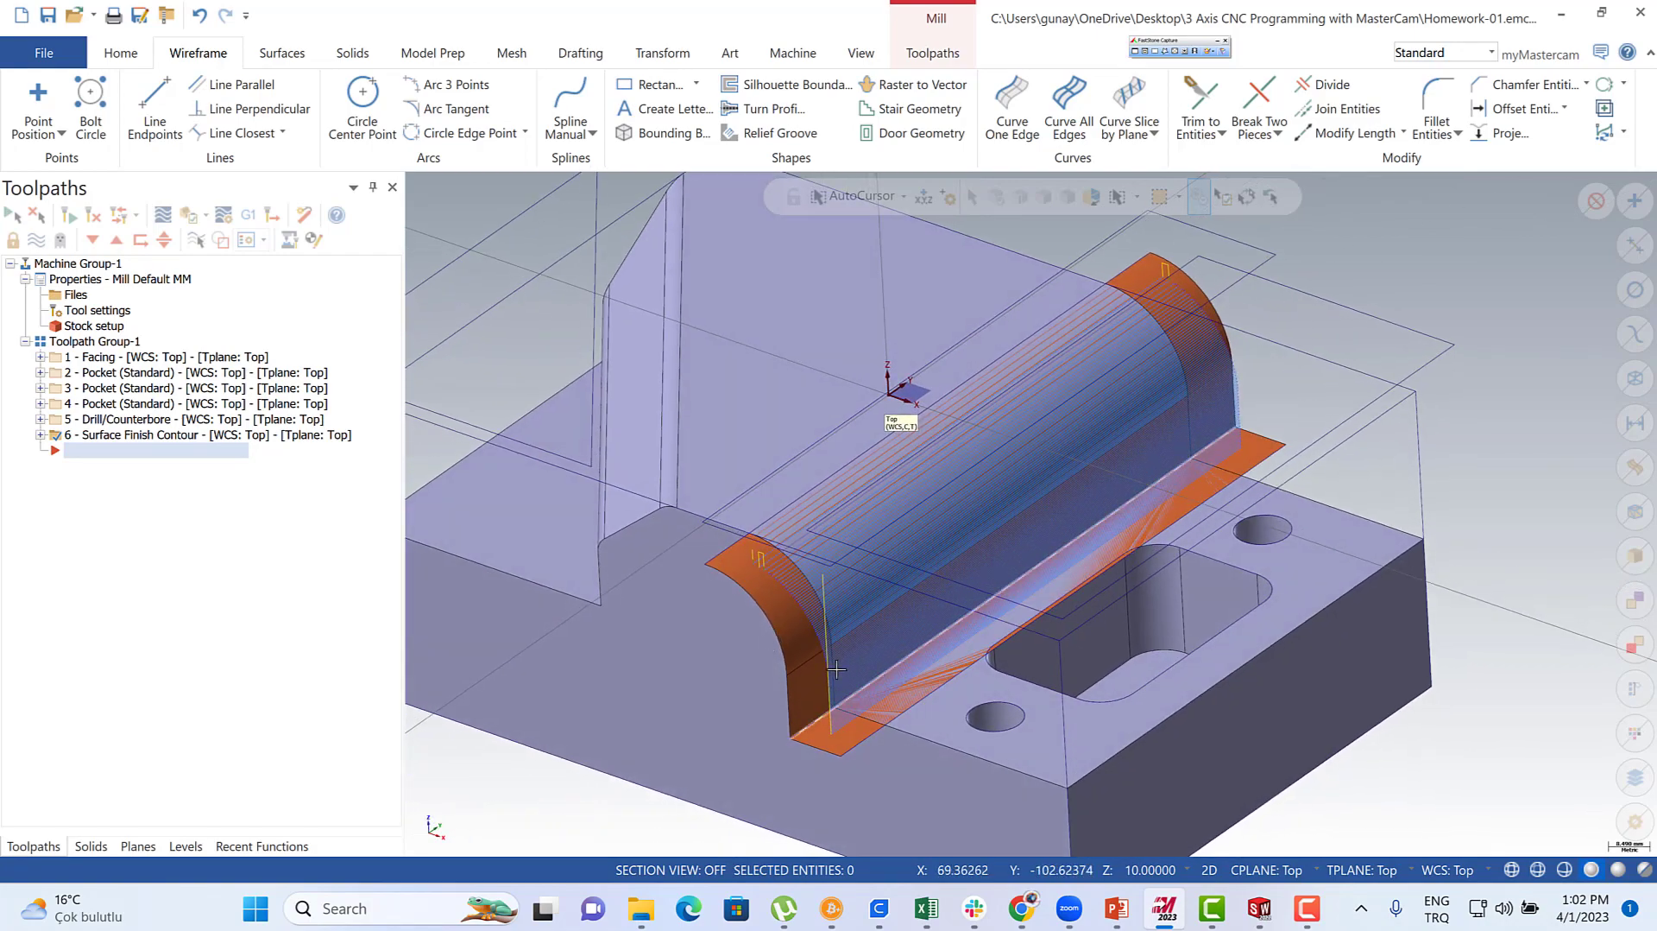
scroll(858, 745, up, 5)
scroll(858, 746, up, 2)
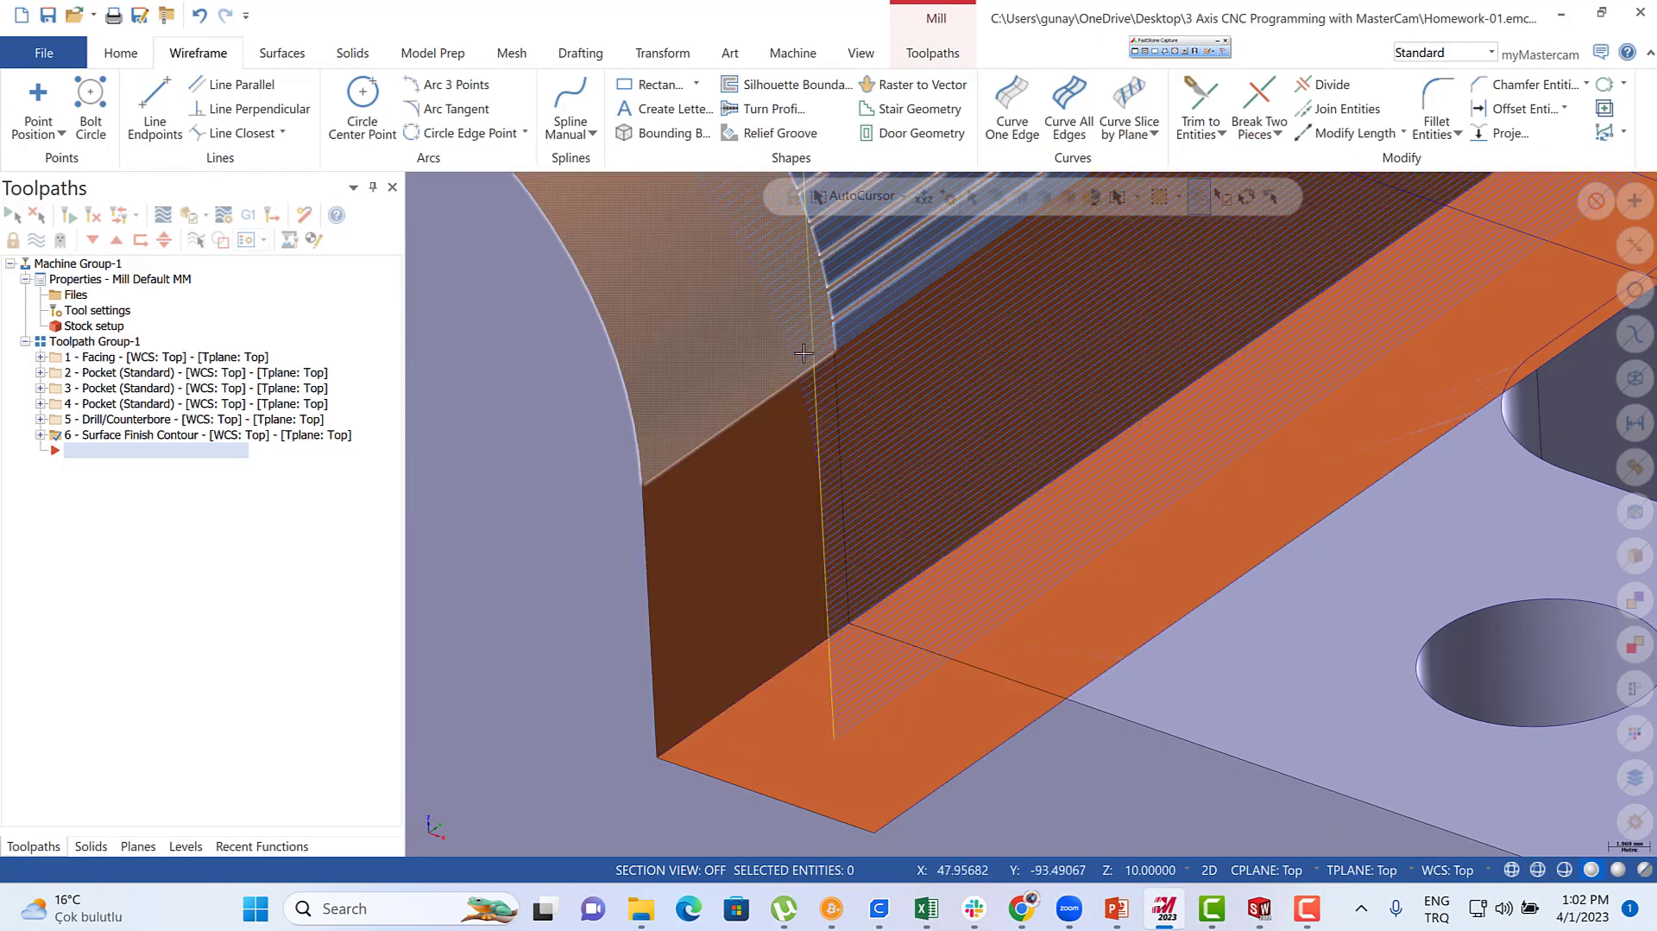
scroll(843, 695, down, 7)
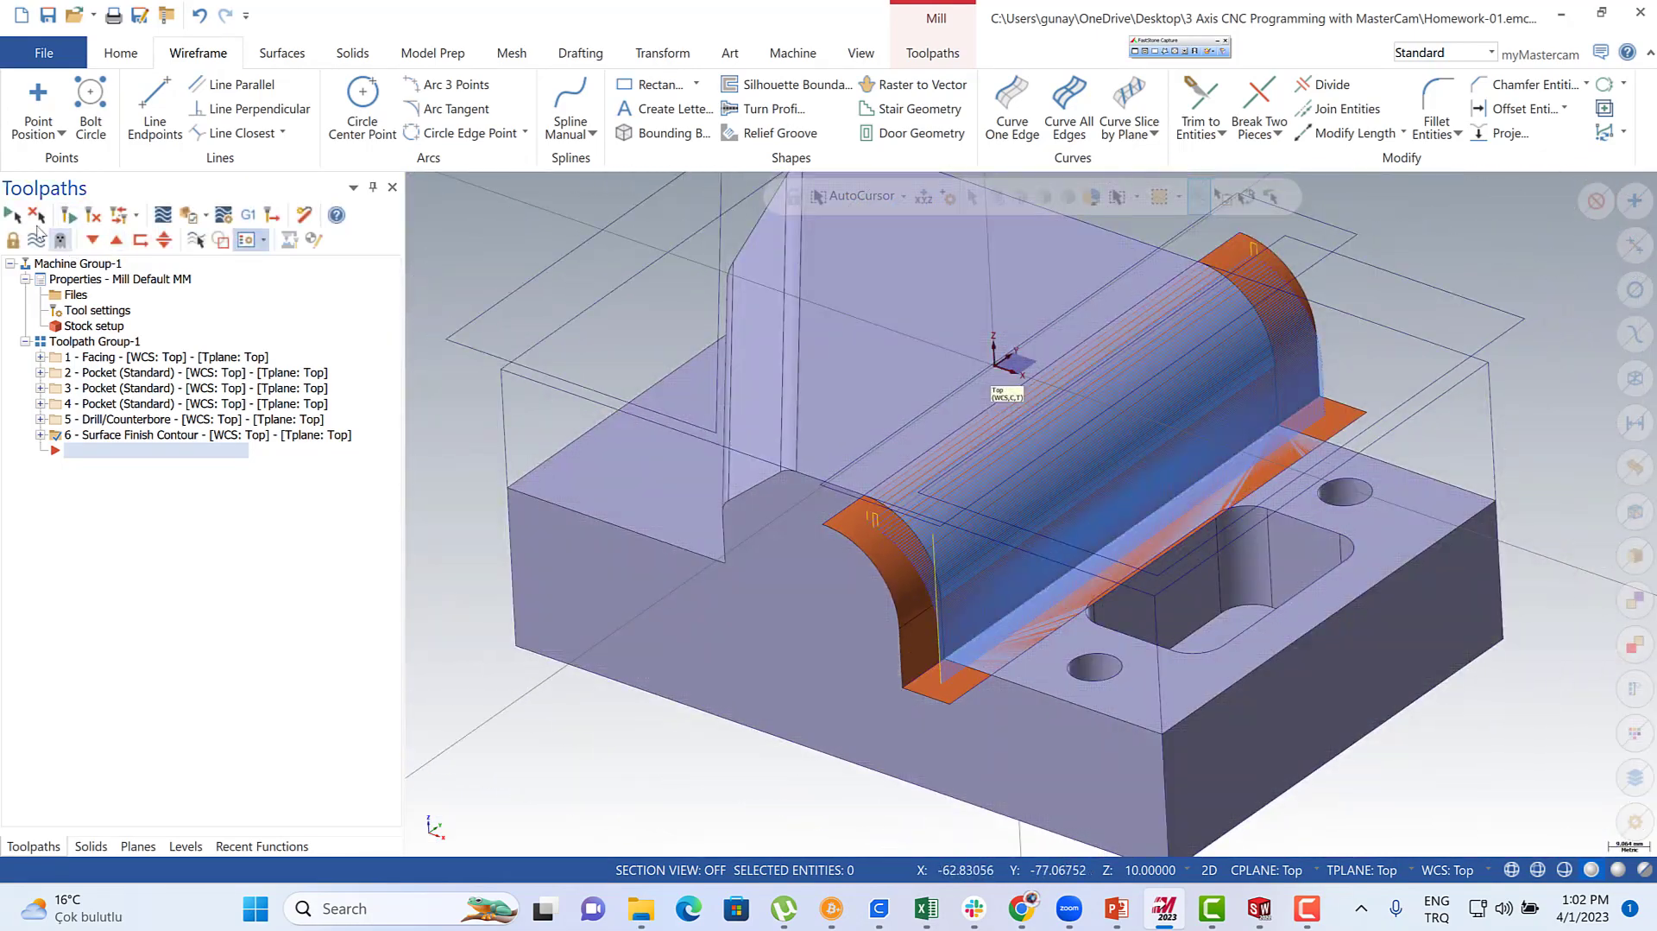
click(38, 243)
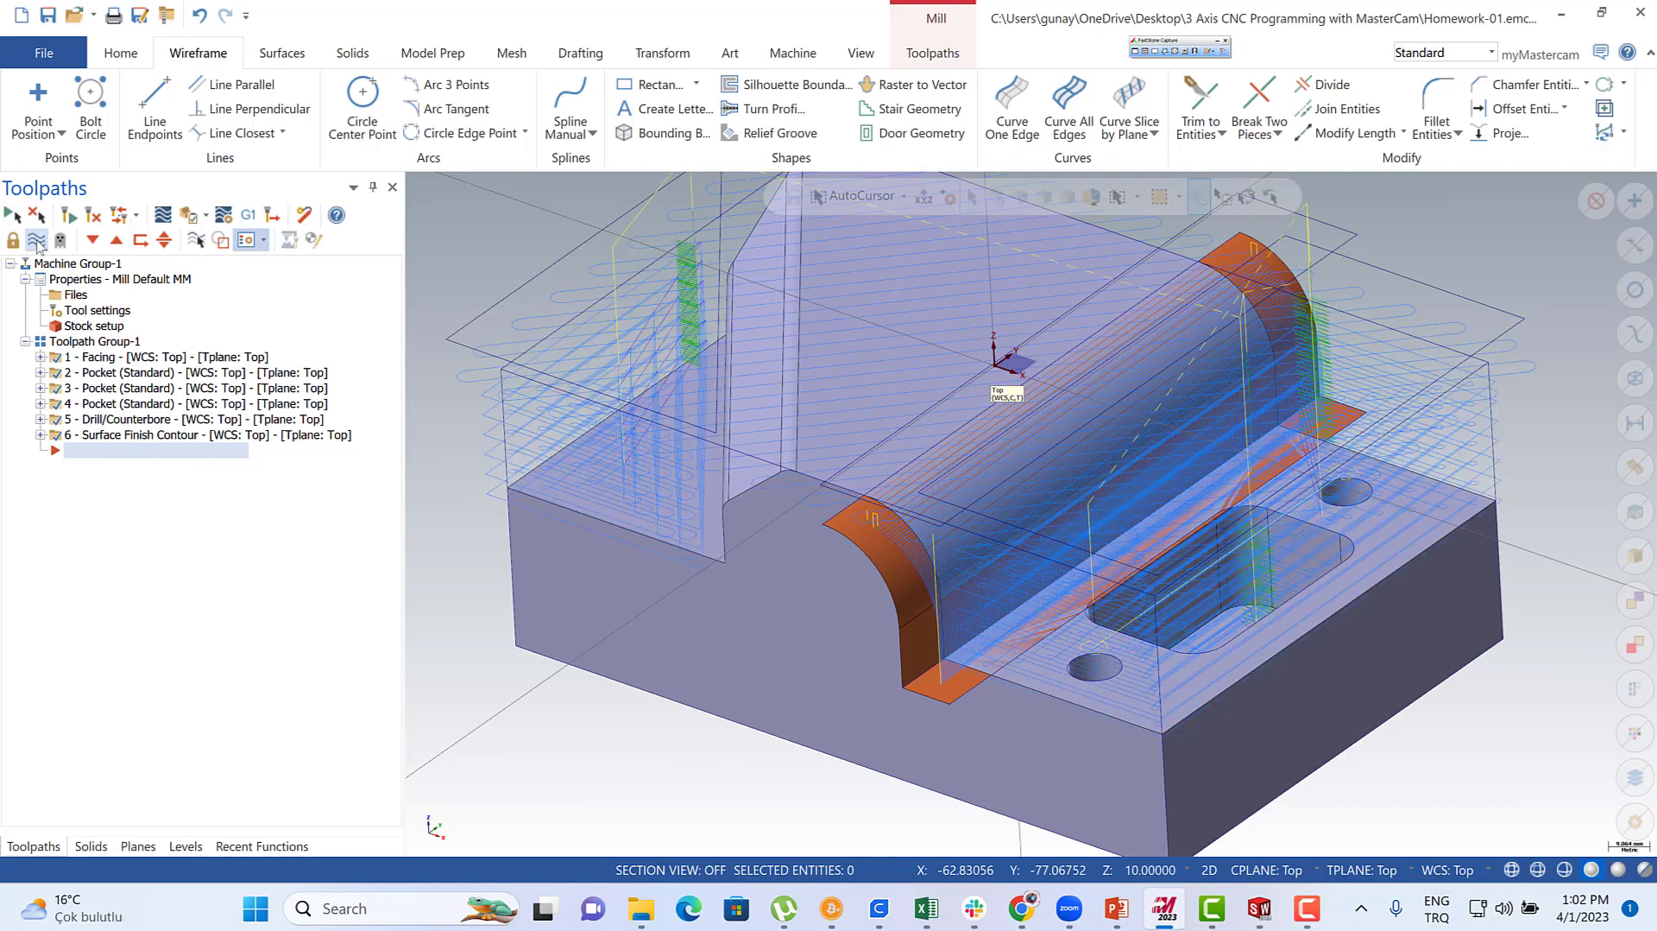
click(37, 243)
- Create surfaces from the solid's slanted face, its adjoining fillets and the vertical wall below it, keeping the original solid
scroll(819, 518, down, 2)
middle_drag(818, 517, 936, 516)
scroll(1028, 608, down, 3)
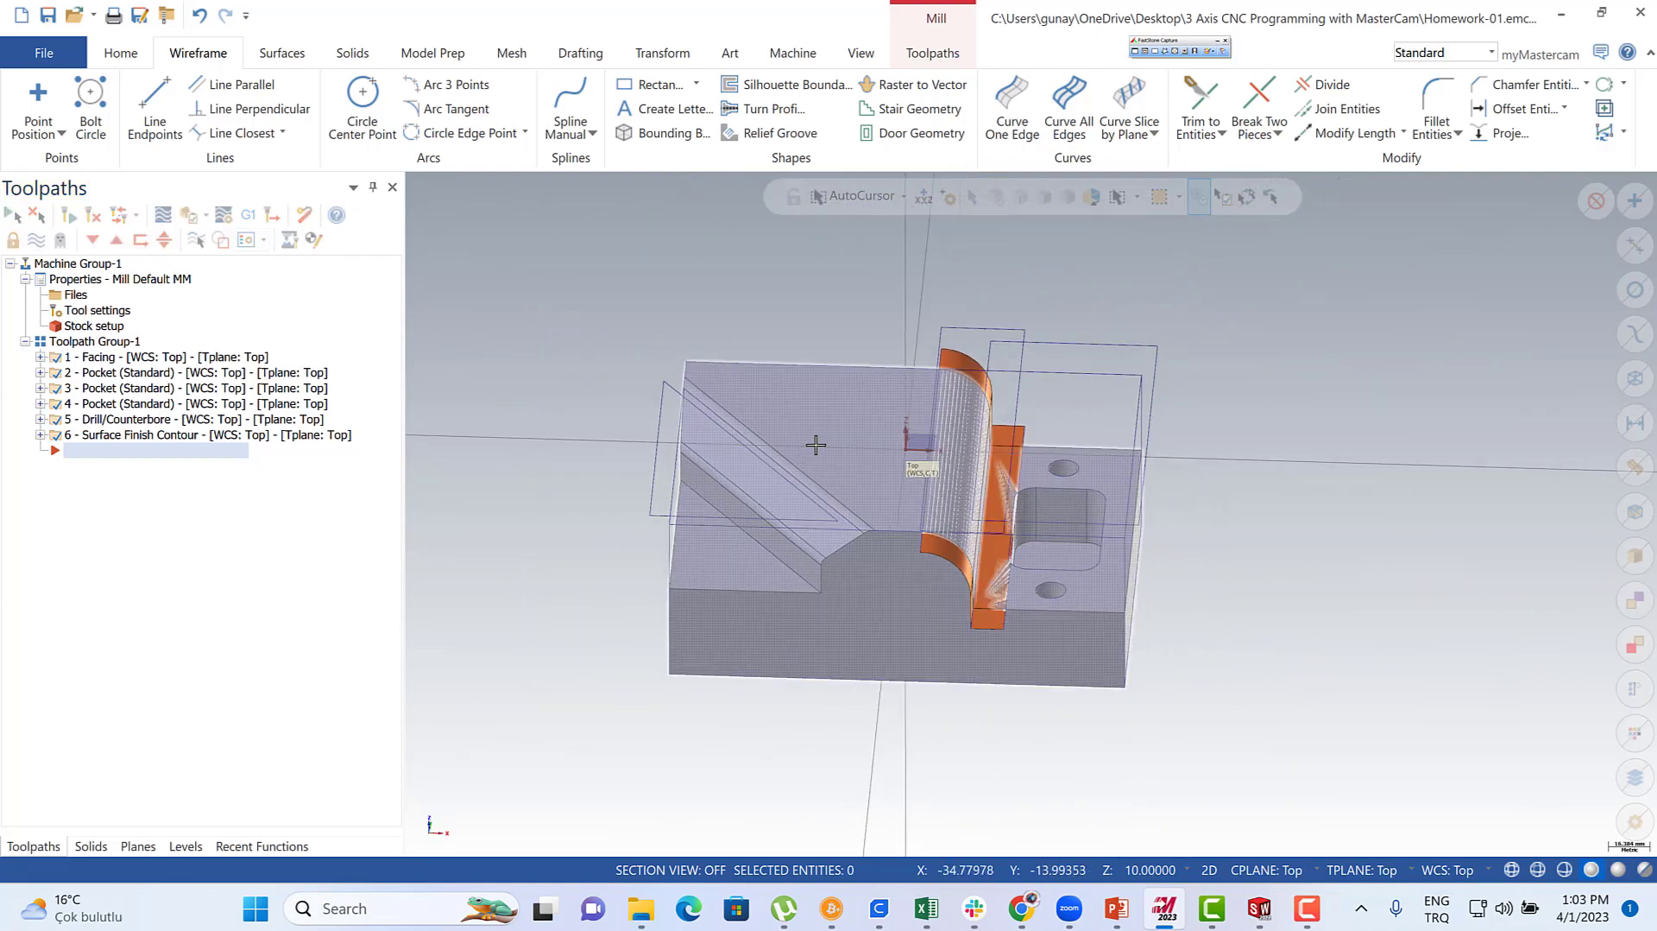
scroll(816, 444, up, 3)
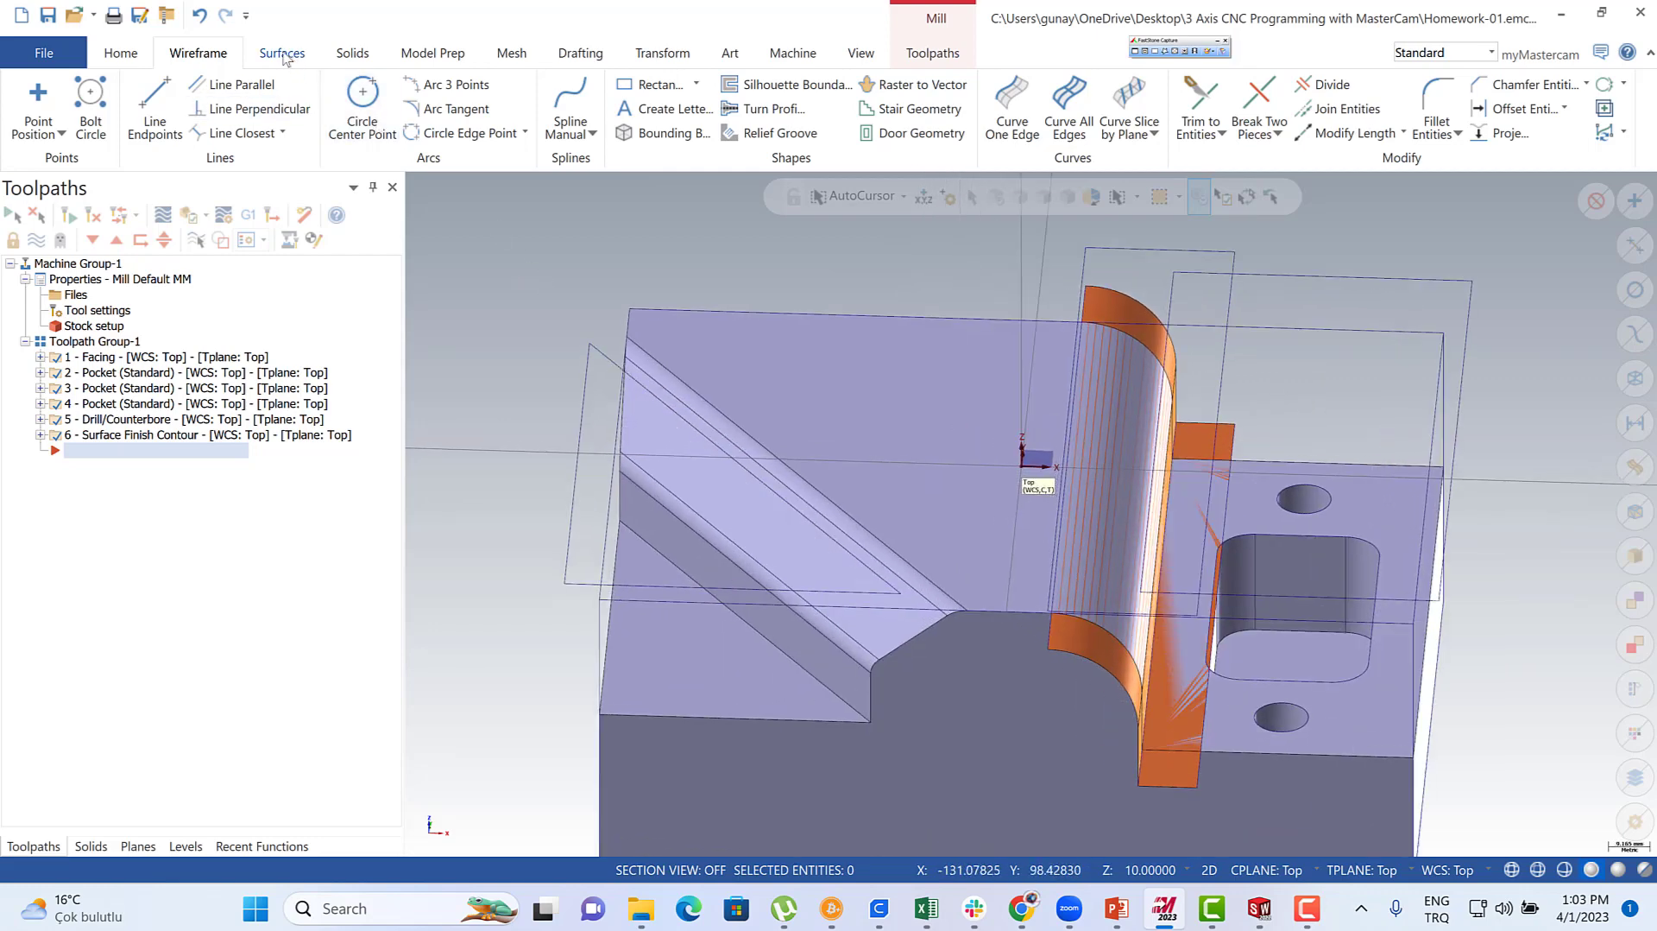
click(284, 54)
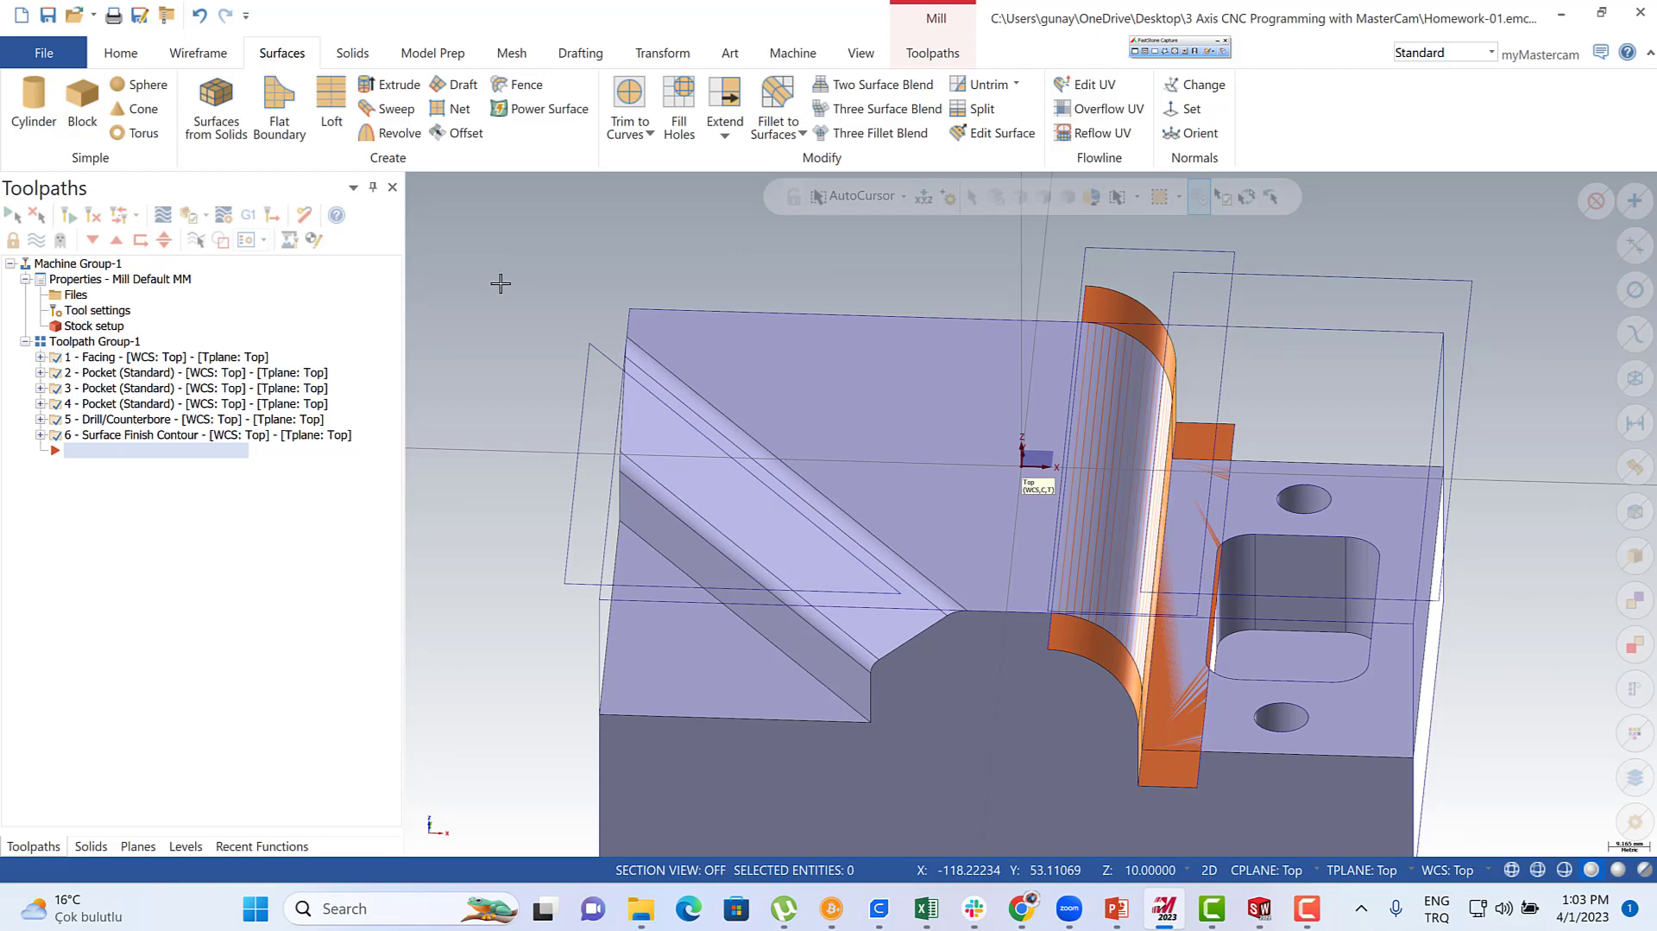
click(216, 102)
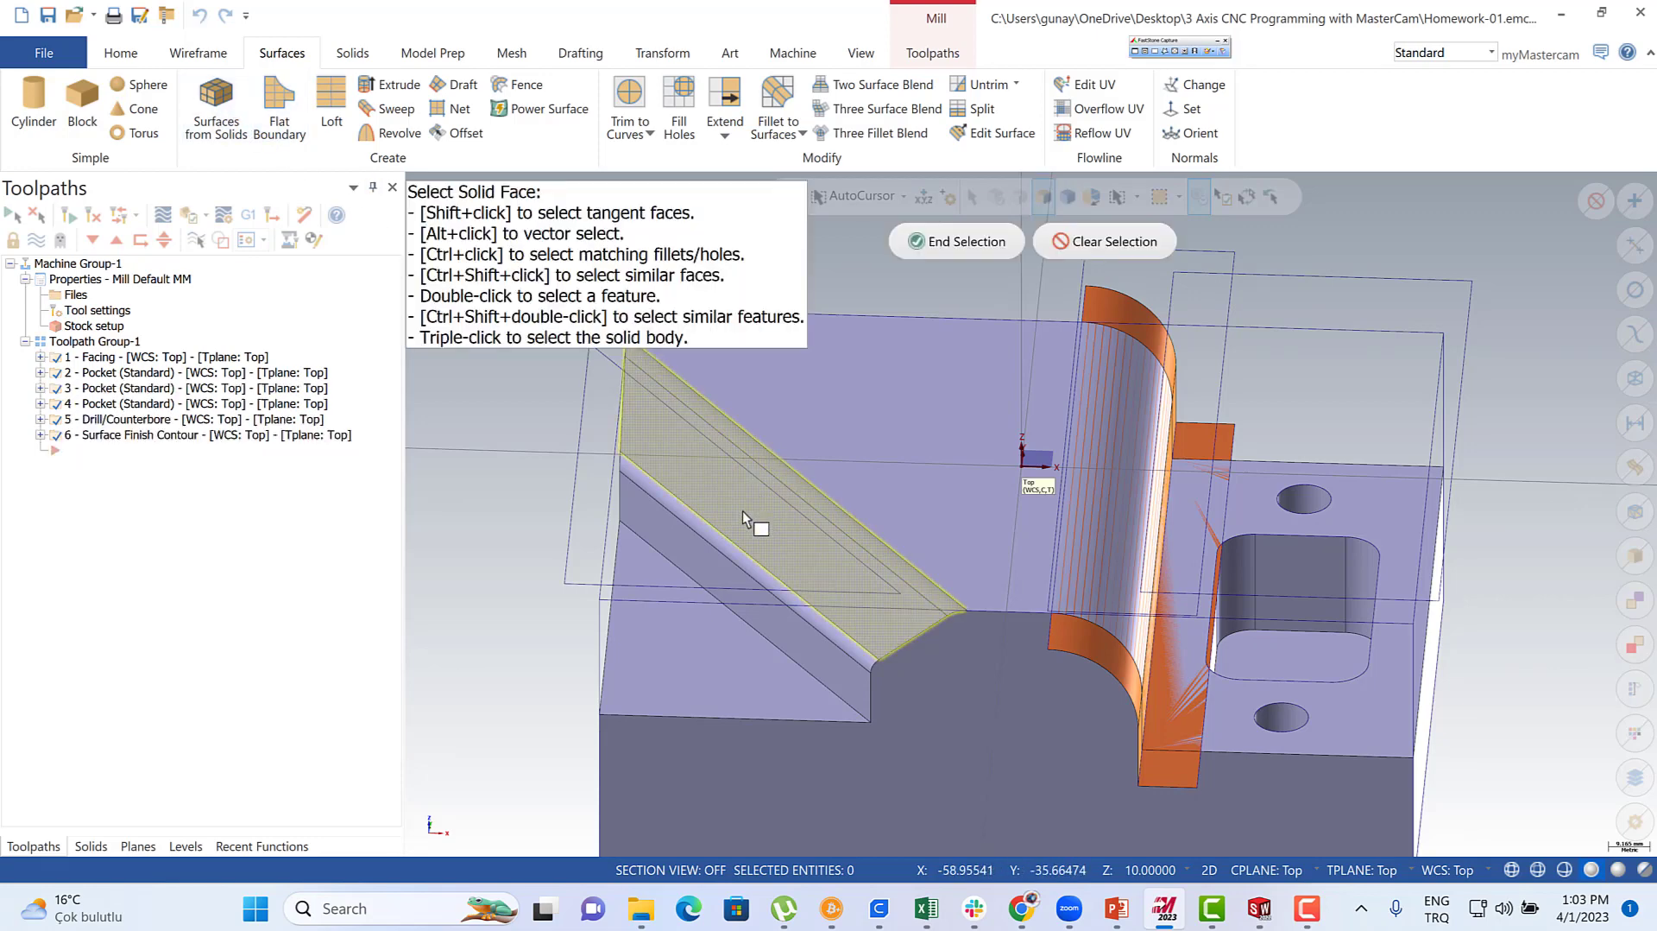
click(721, 574)
click(958, 241)
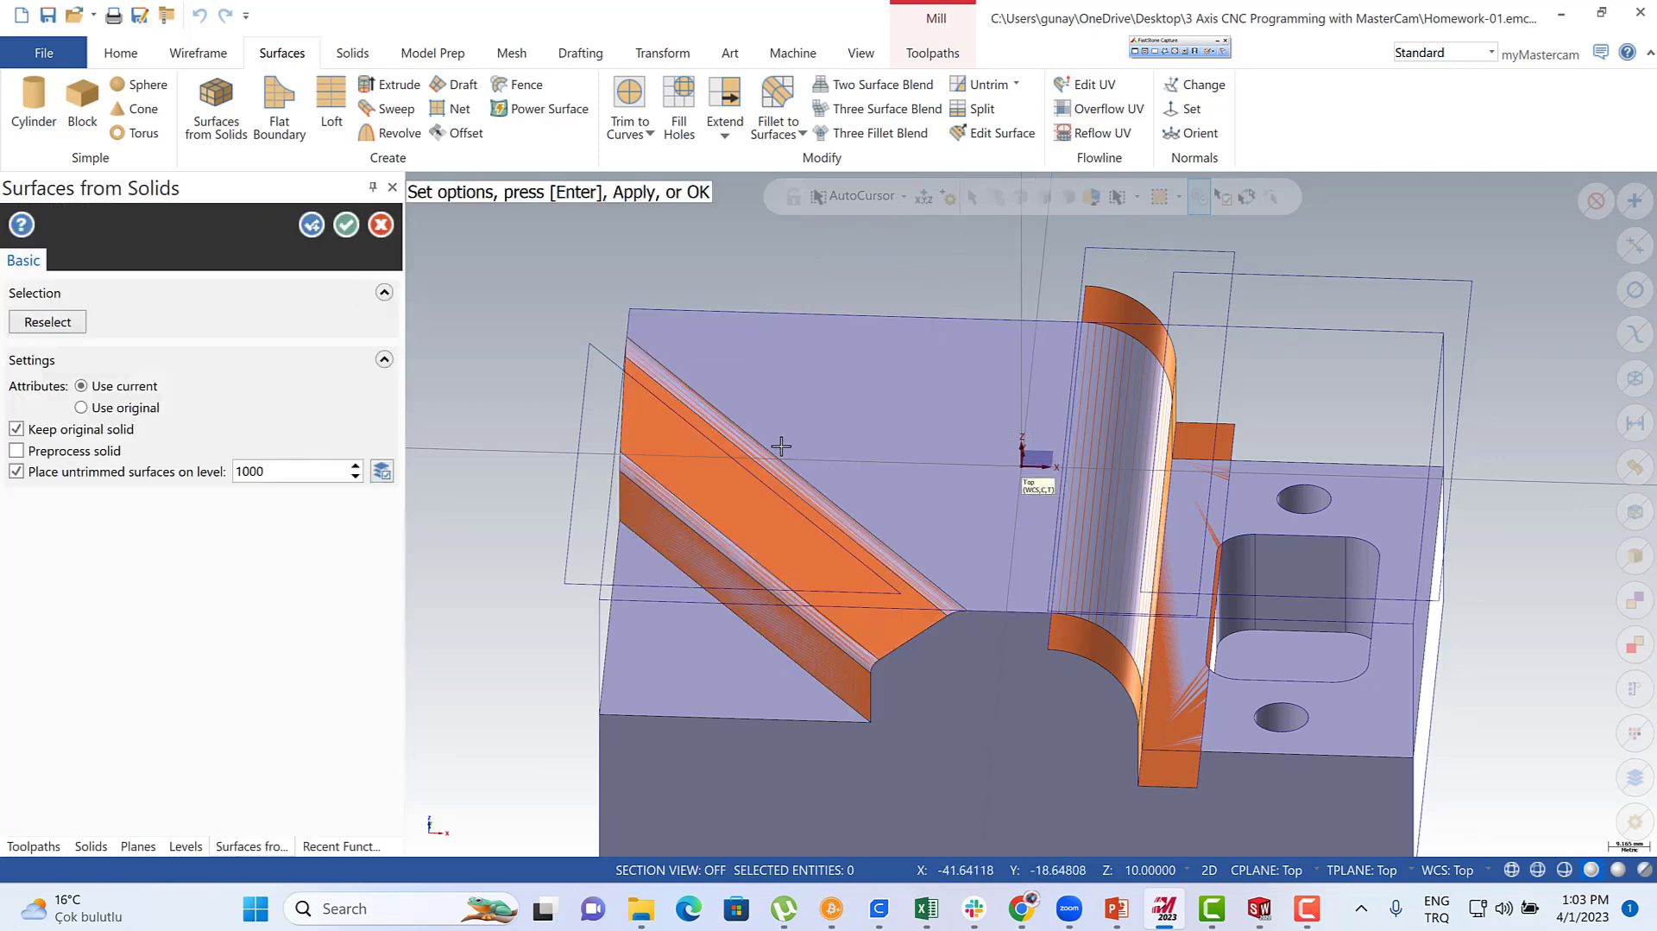
click(346, 225)
- Try to extend the slanted surface's outer edge by a distance of 15 with the non-linear style
scroll(849, 471, down, 3)
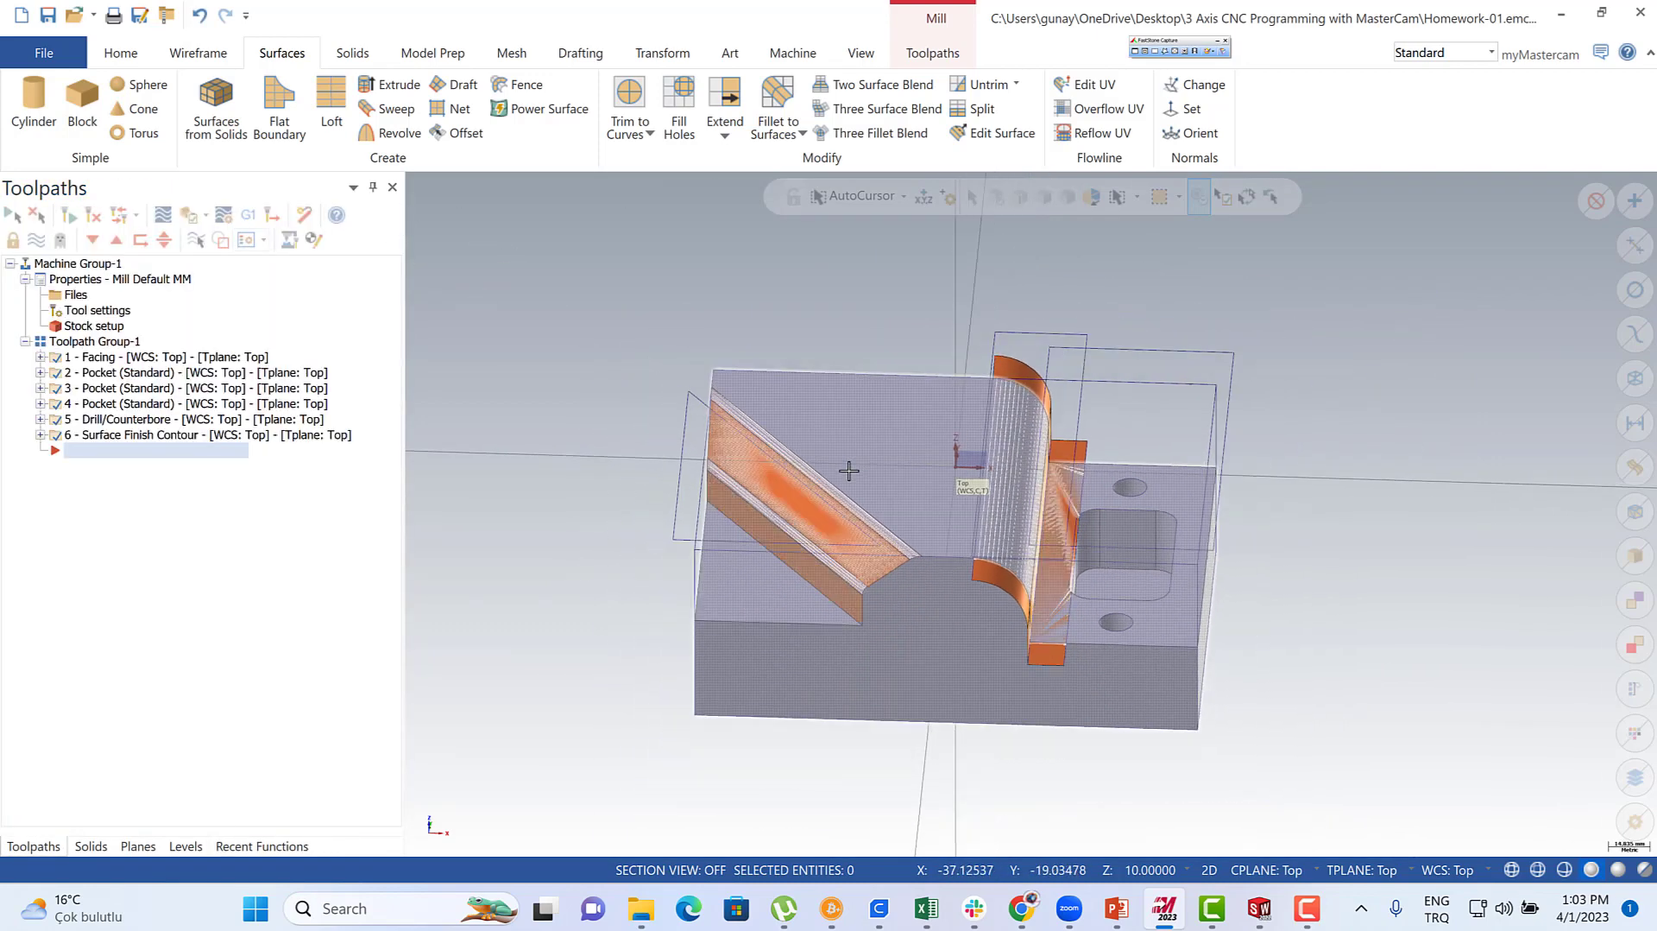
middle_drag(848, 470, 852, 511)
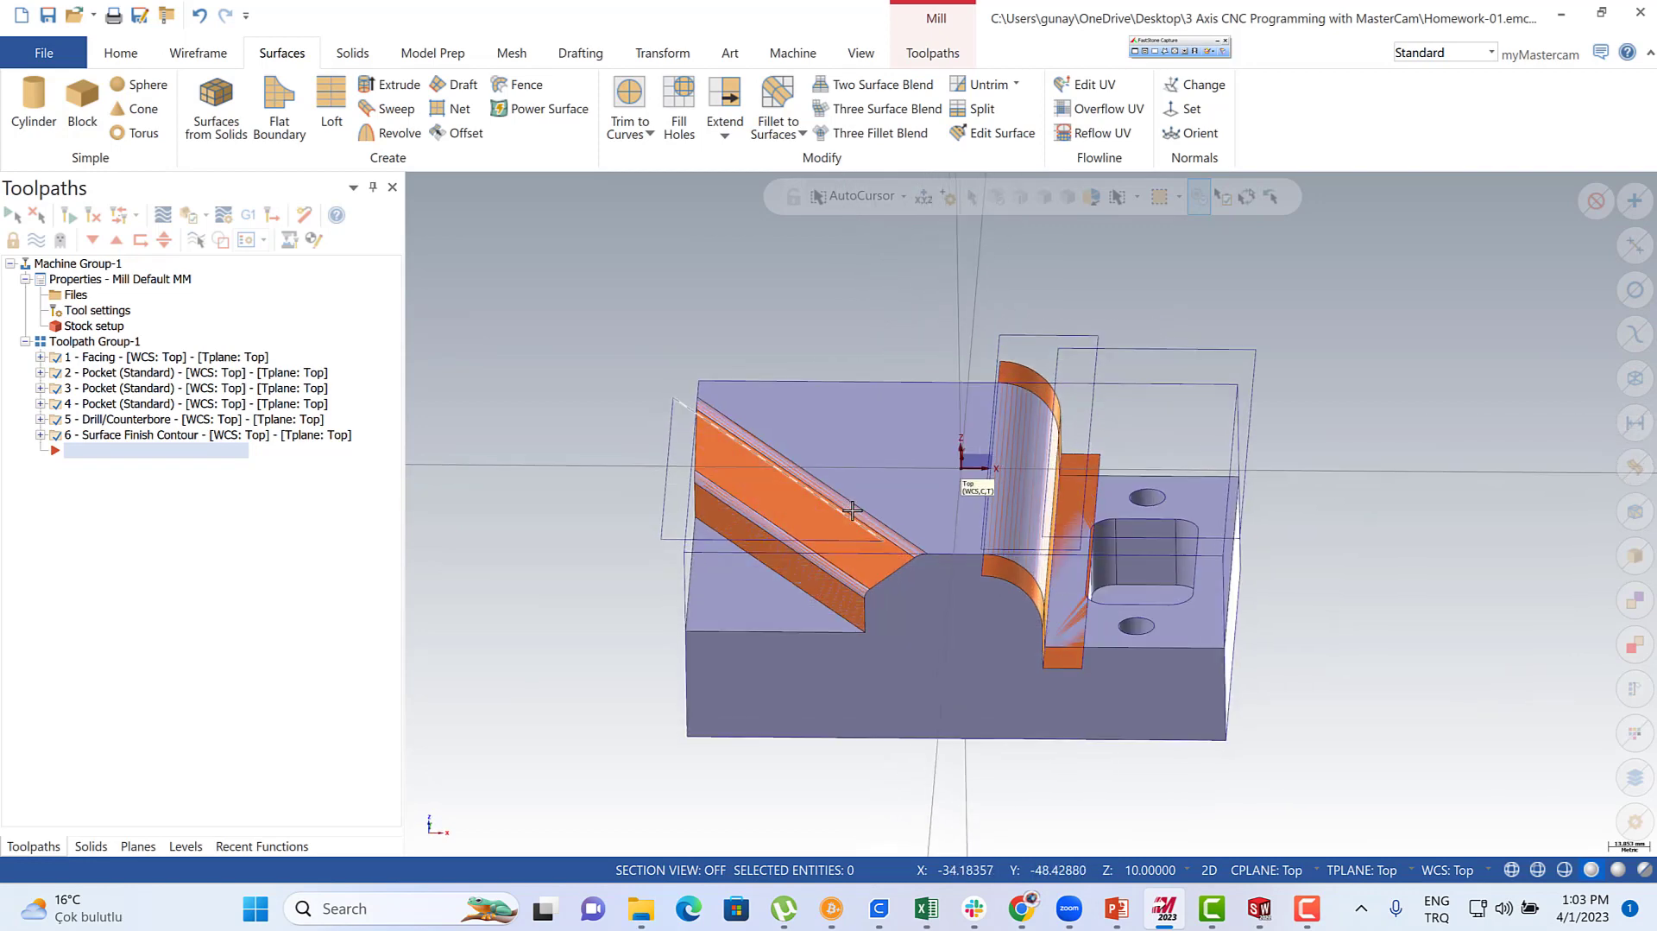
scroll(852, 510, up, 1)
scroll(789, 571, up, 1)
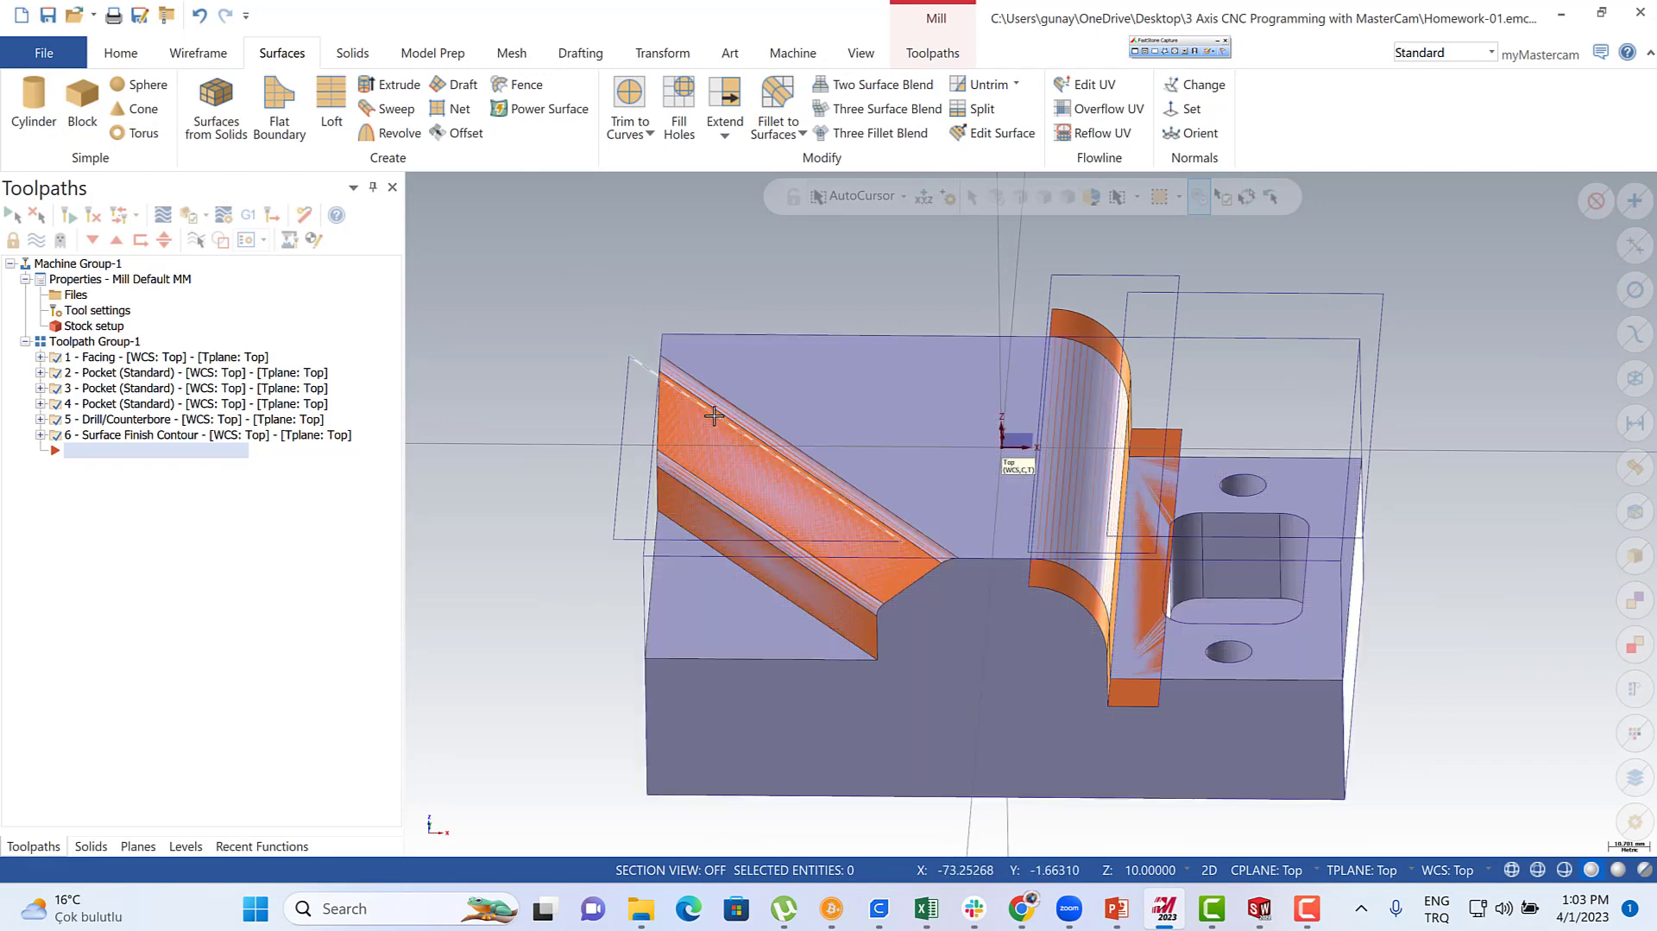
middle_drag(692, 417, 751, 421)
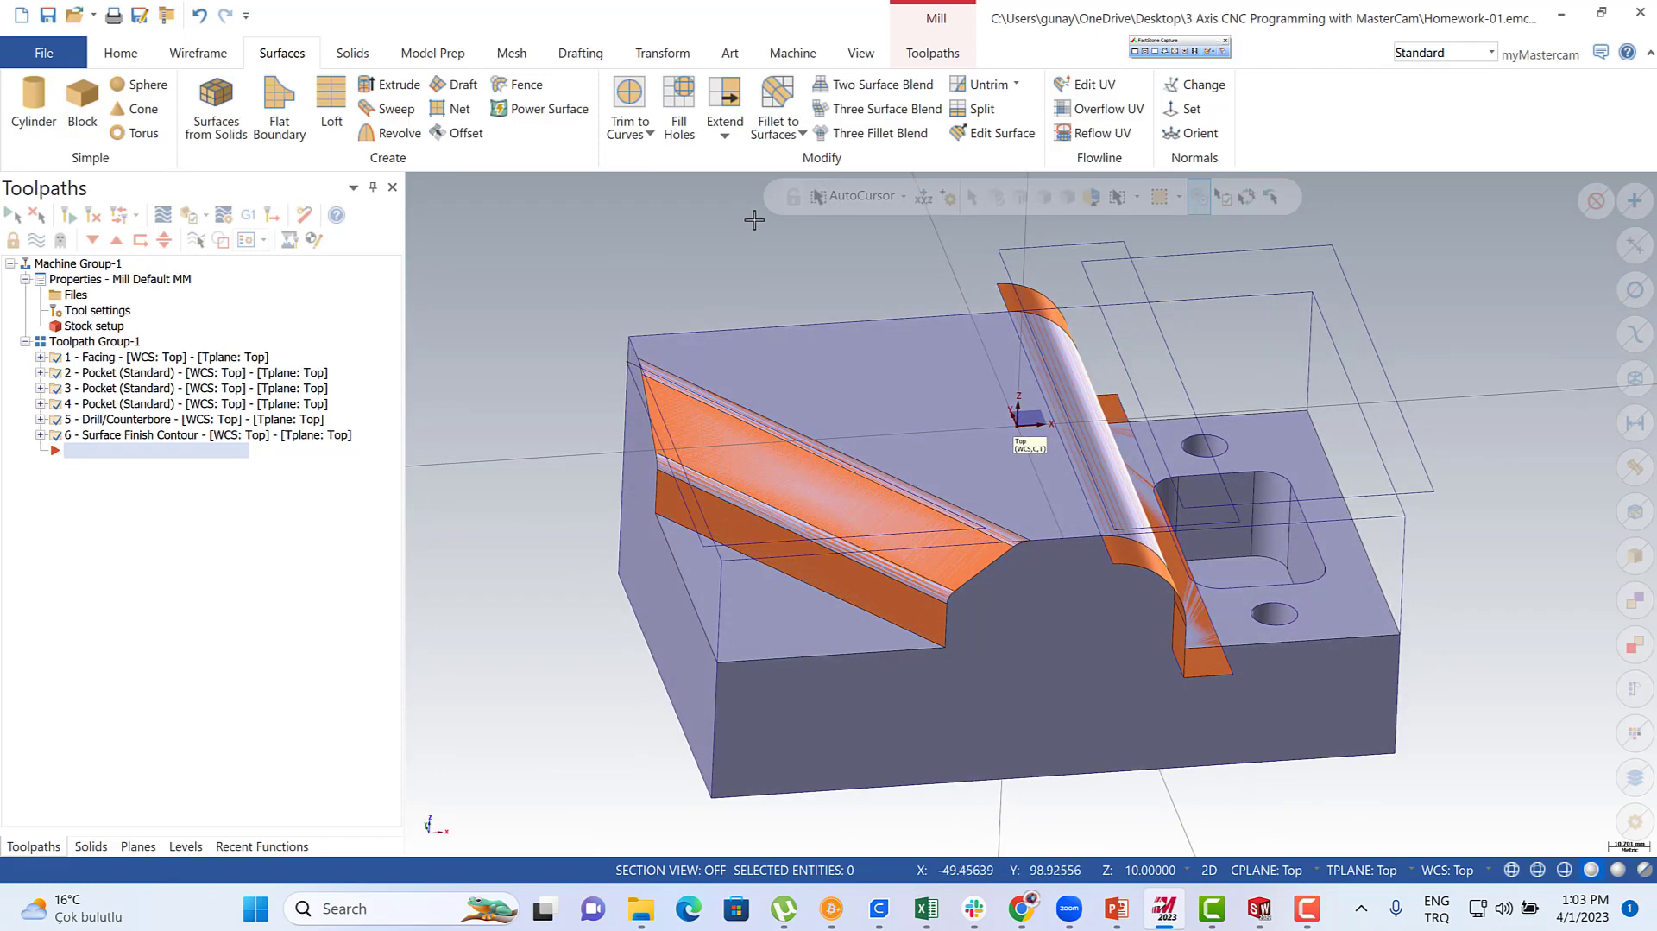
click(727, 102)
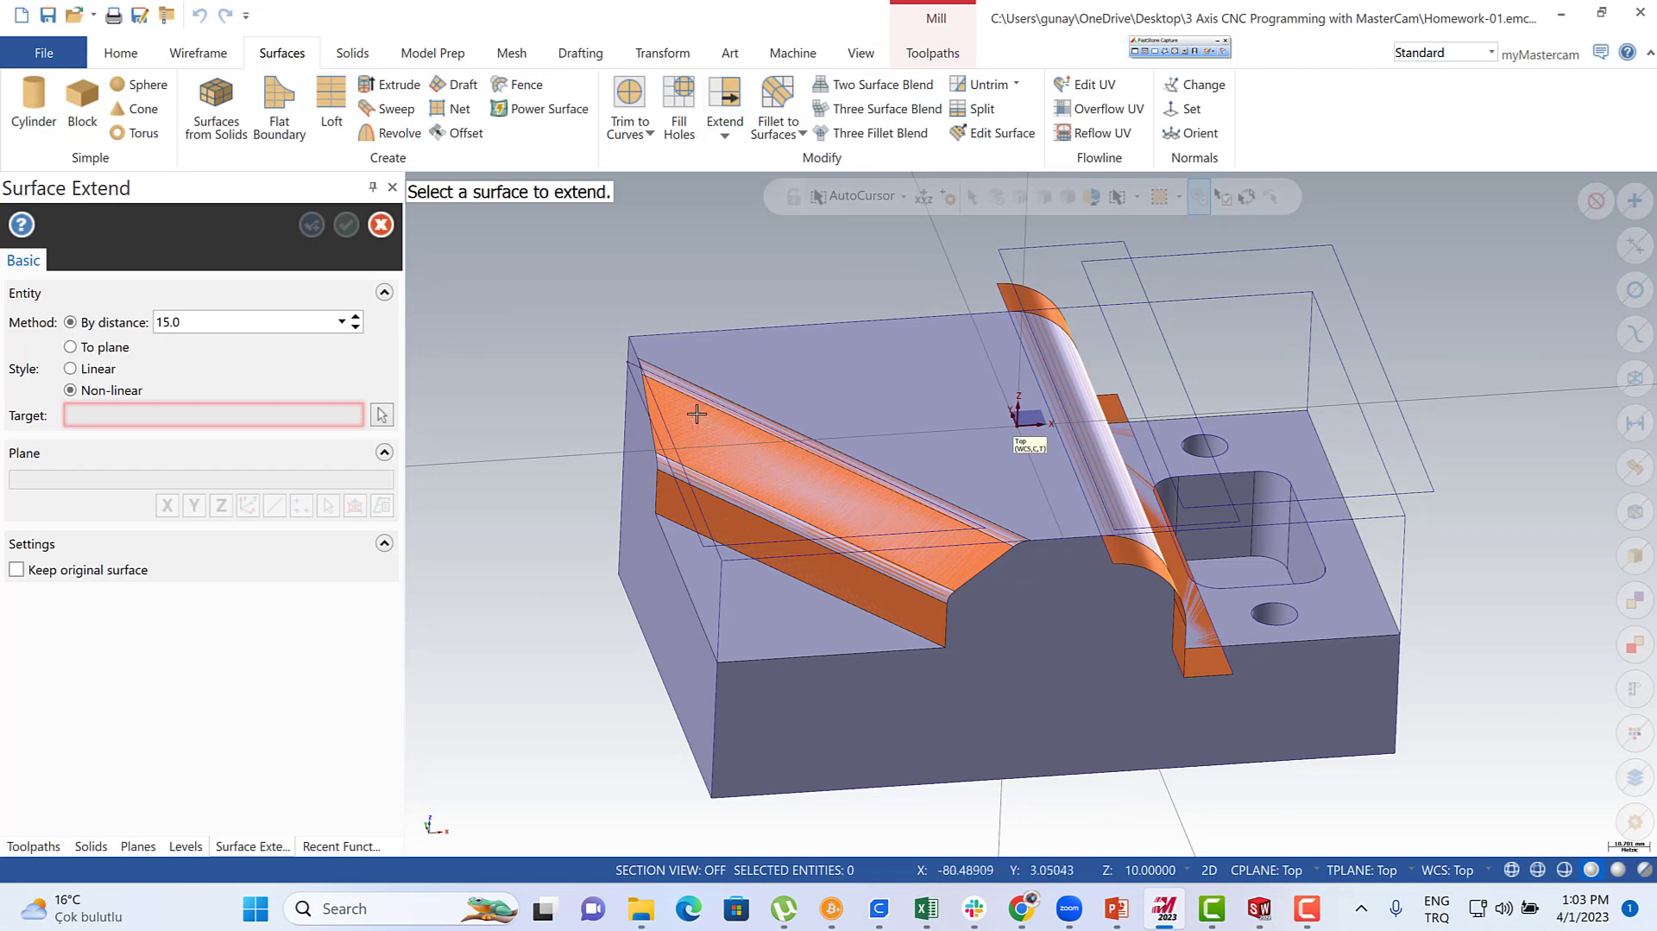
click(662, 416)
click(627, 417)
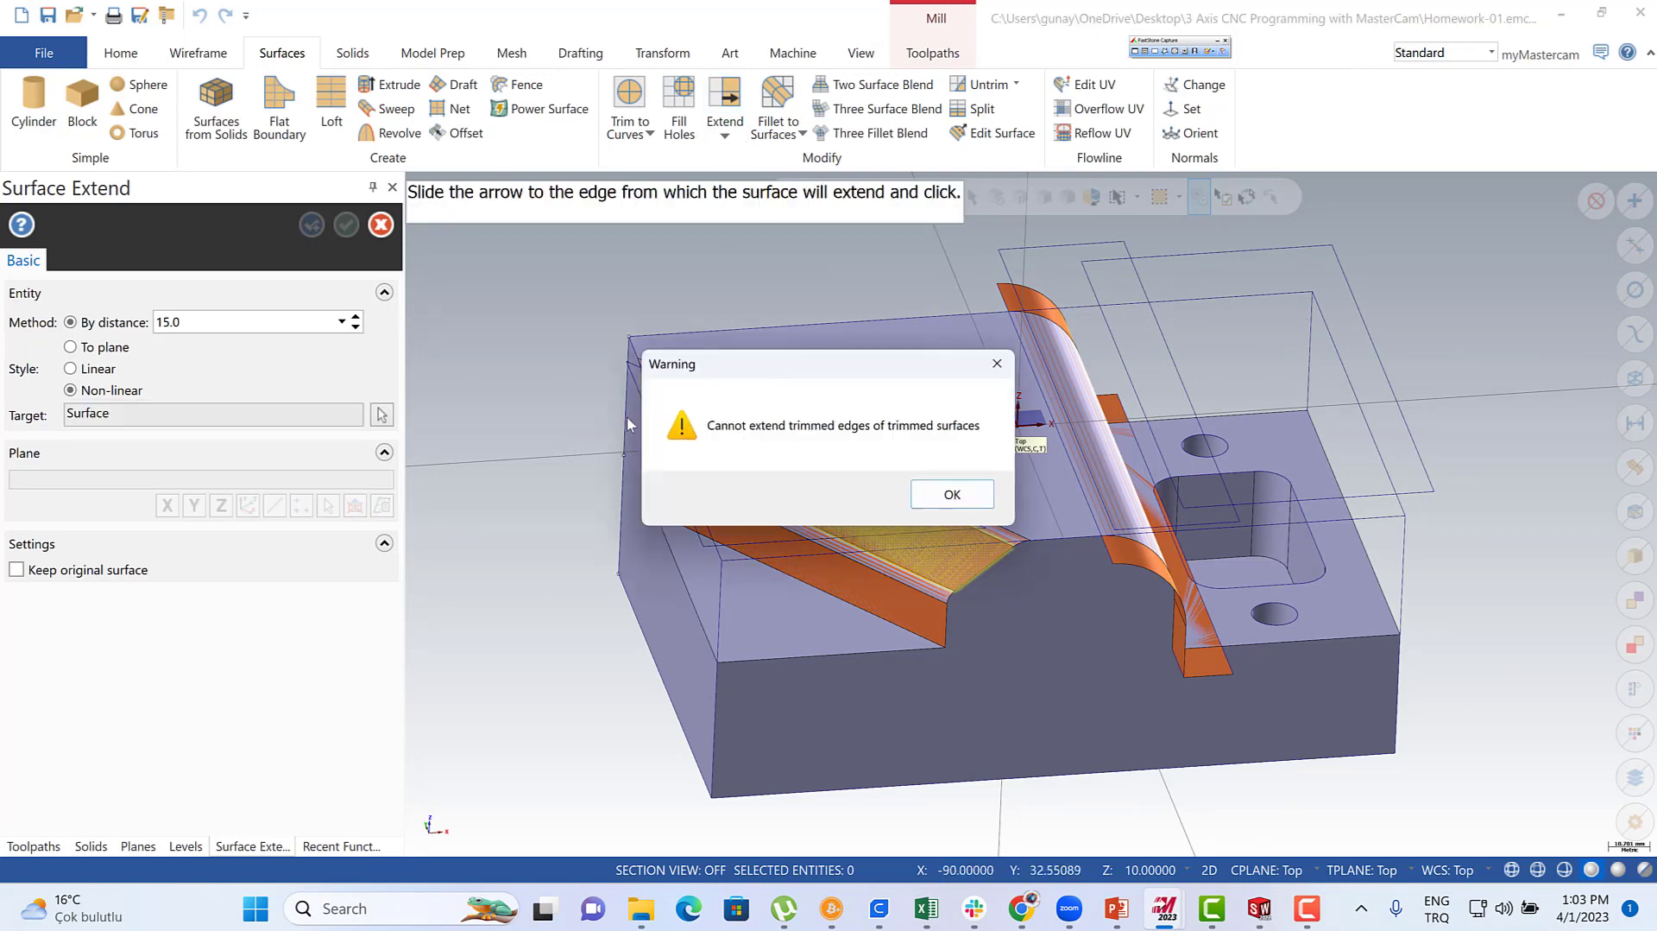
click(947, 503)
scroll(817, 466, down, 1)
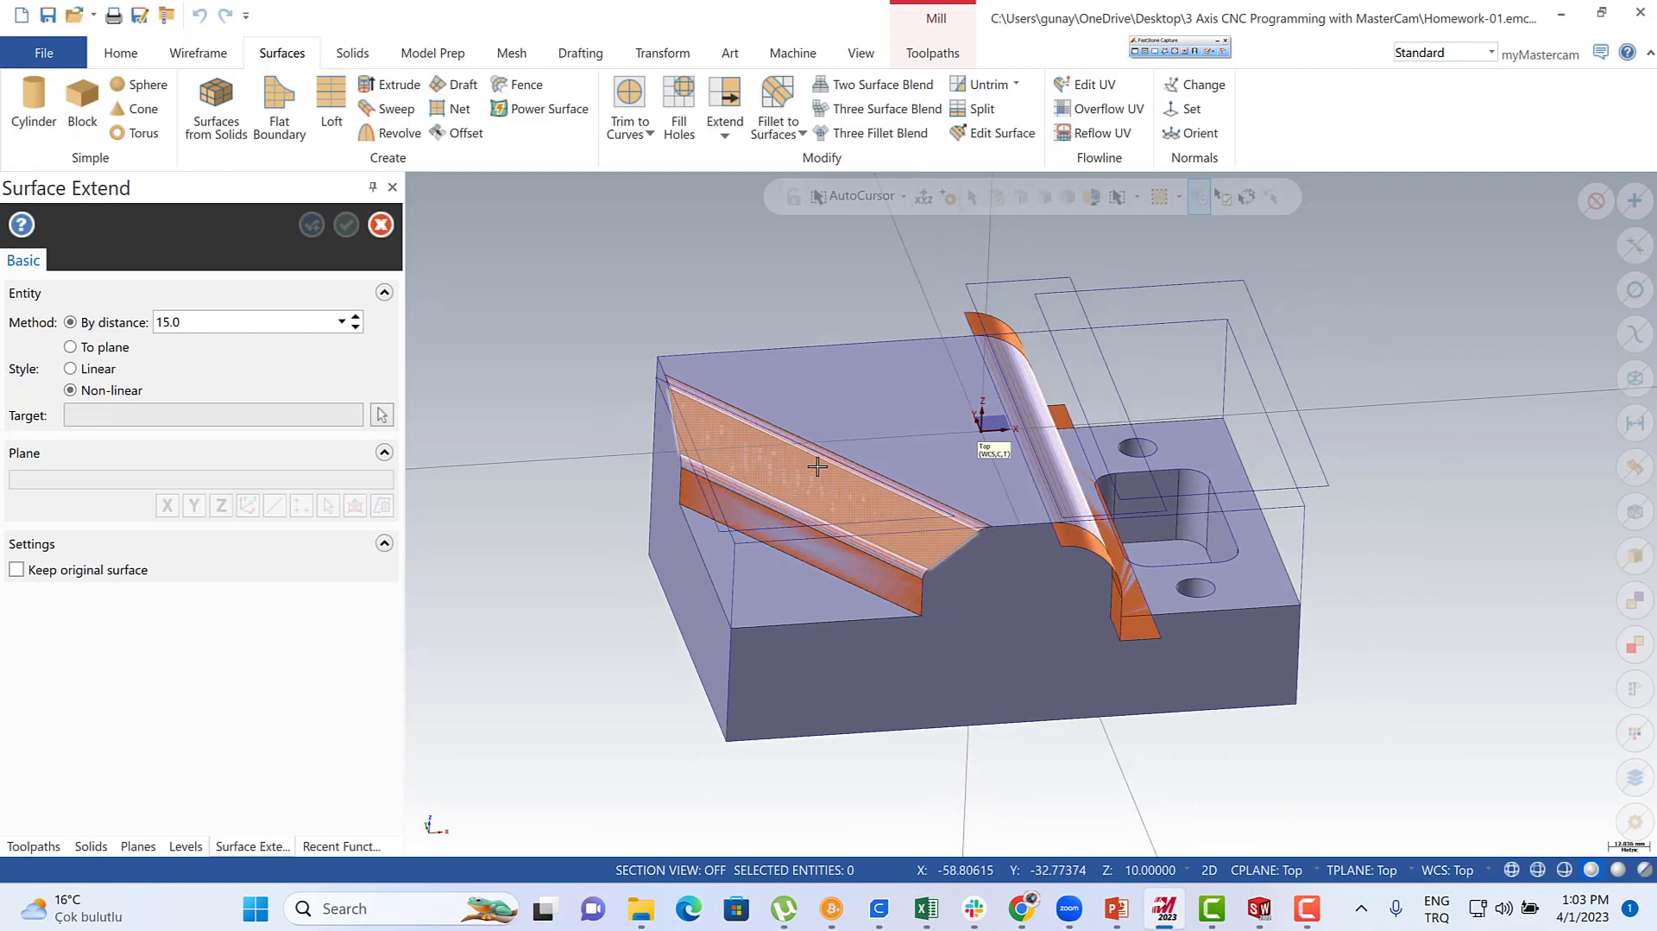
key(Escape)
- Define a new plane from the flat solid face of the vertical wall below the slanted surface
middle_drag(851, 512, 926, 515)
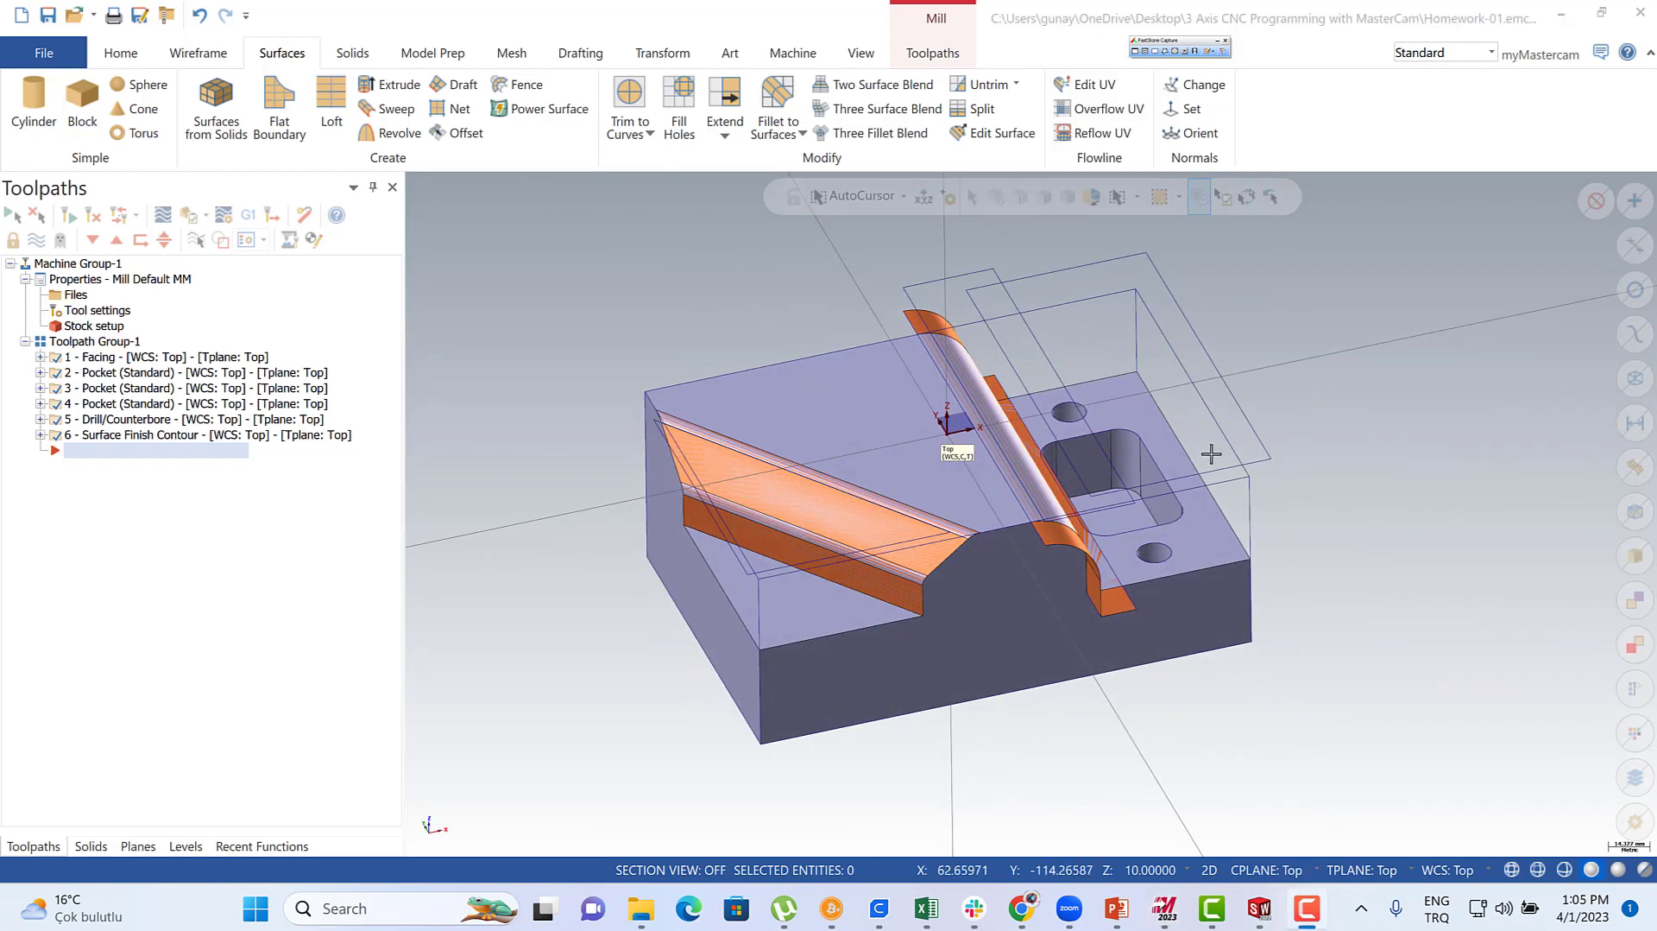
middle_drag(994, 491, 814, 503)
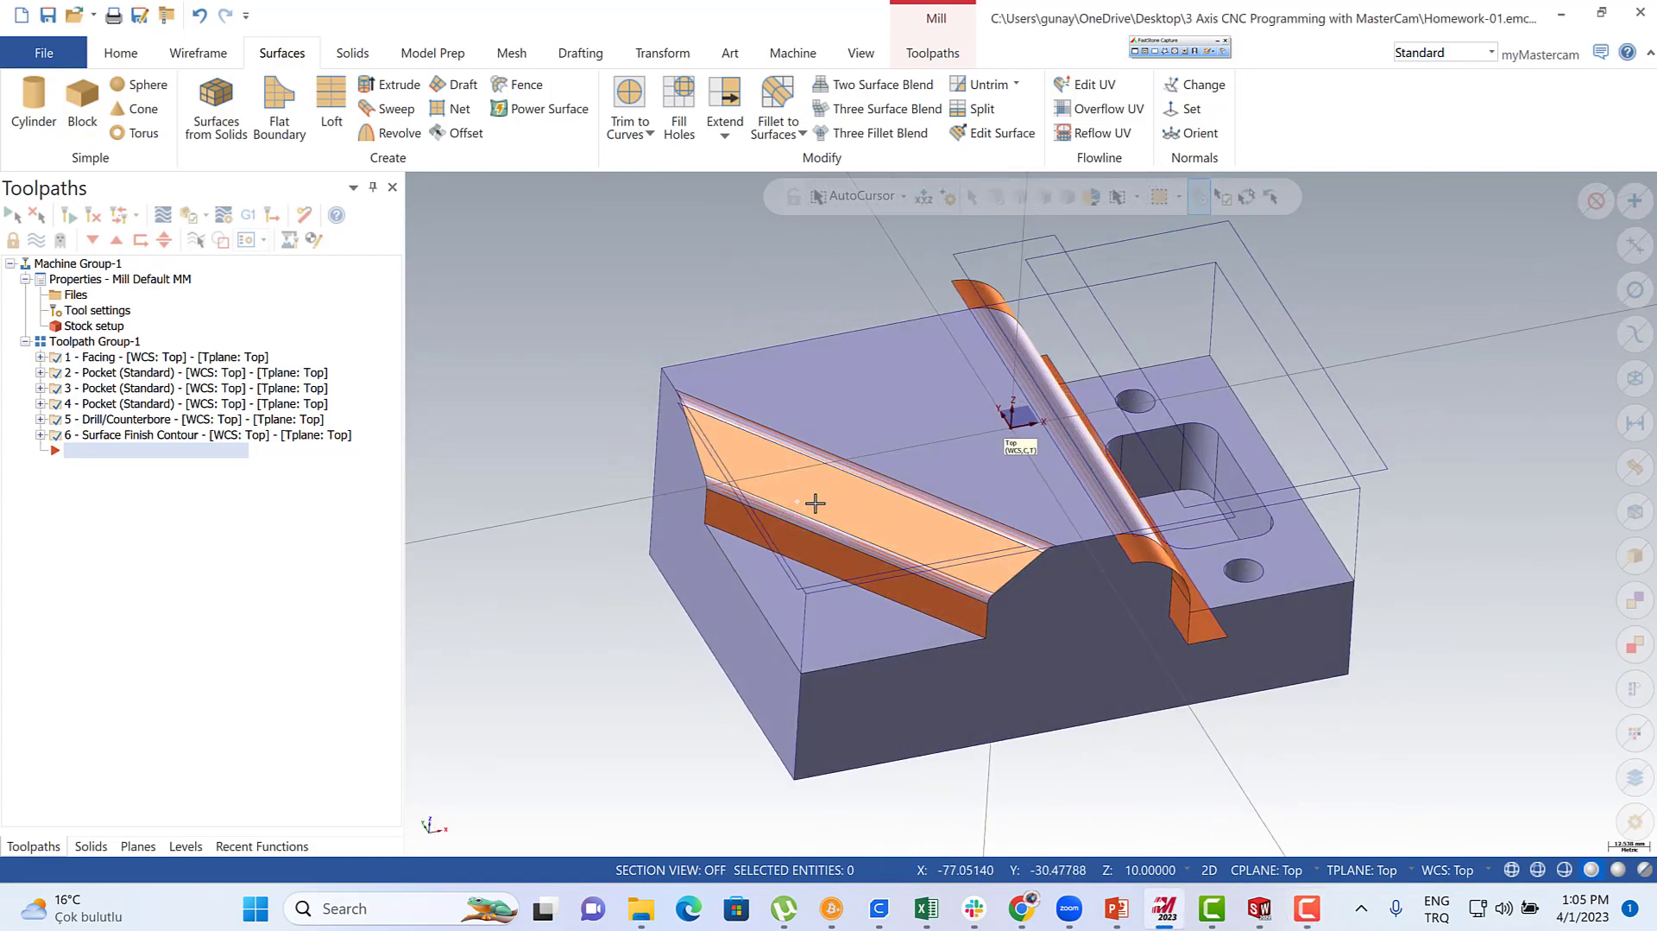
click(137, 846)
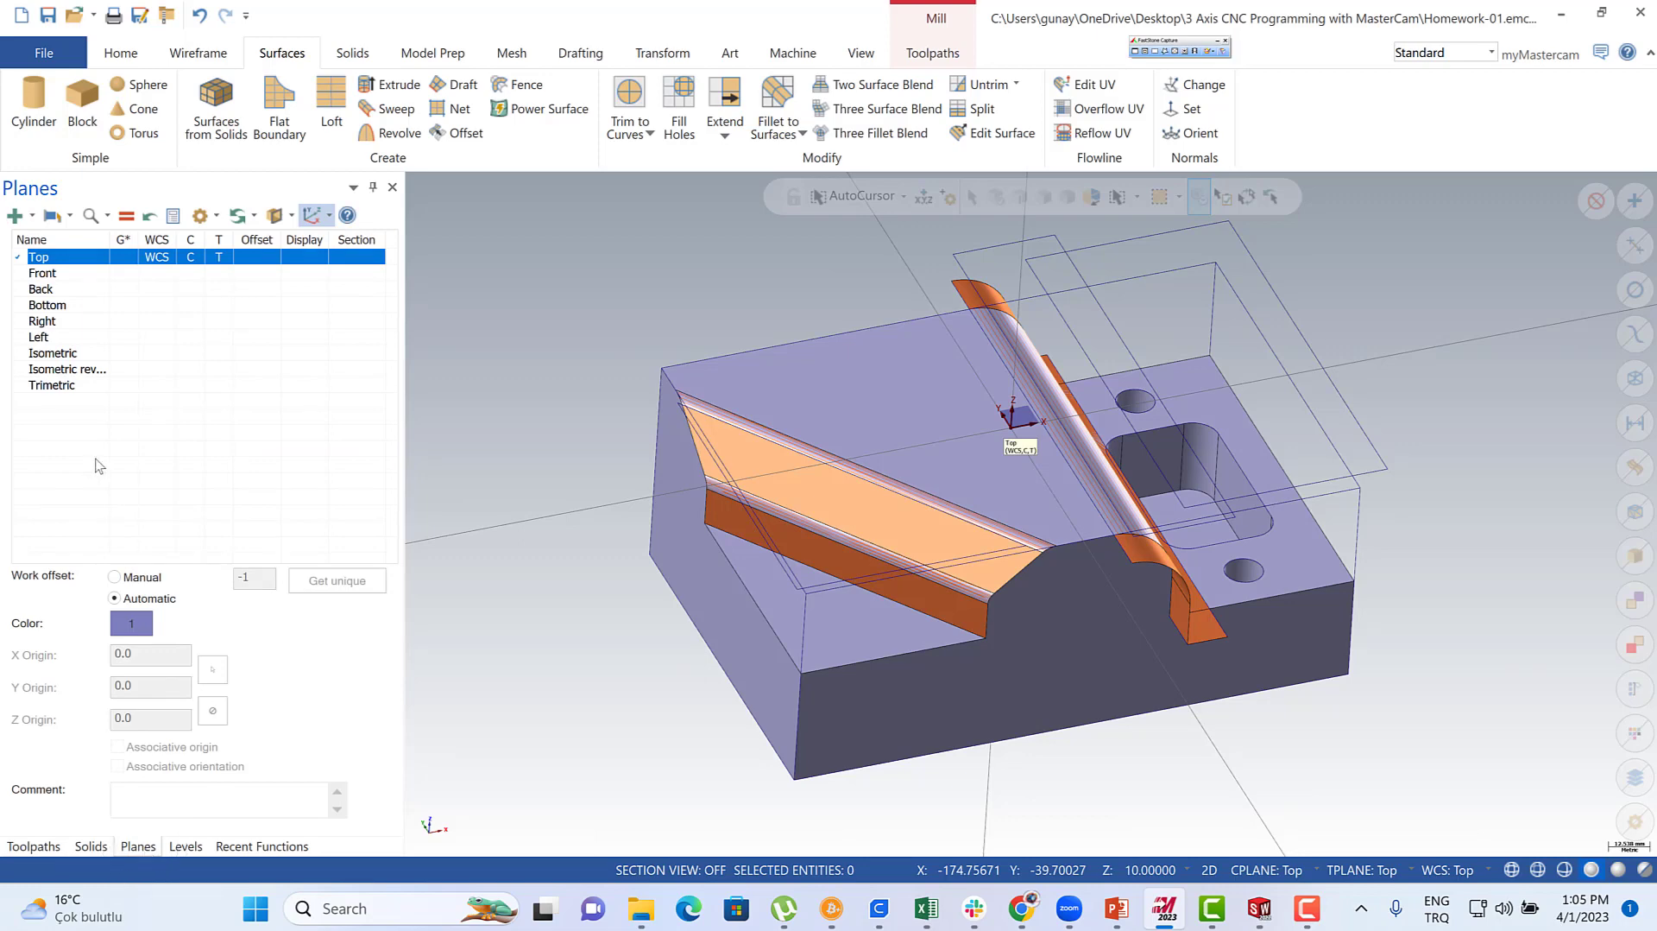
click(12, 216)
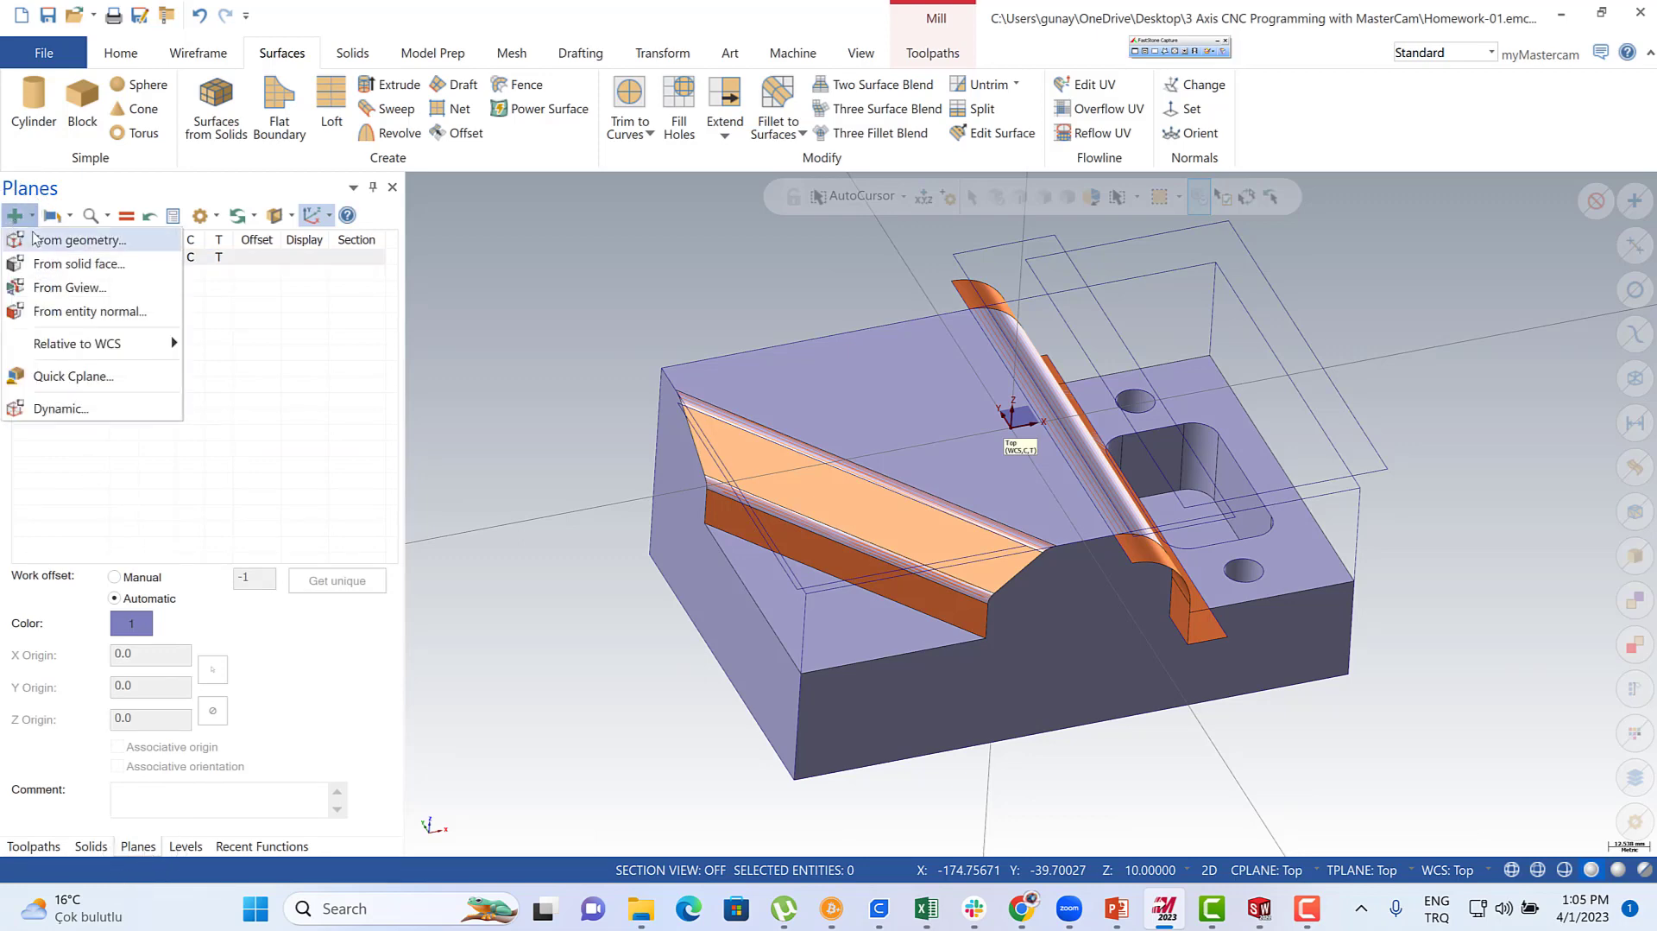
click(64, 264)
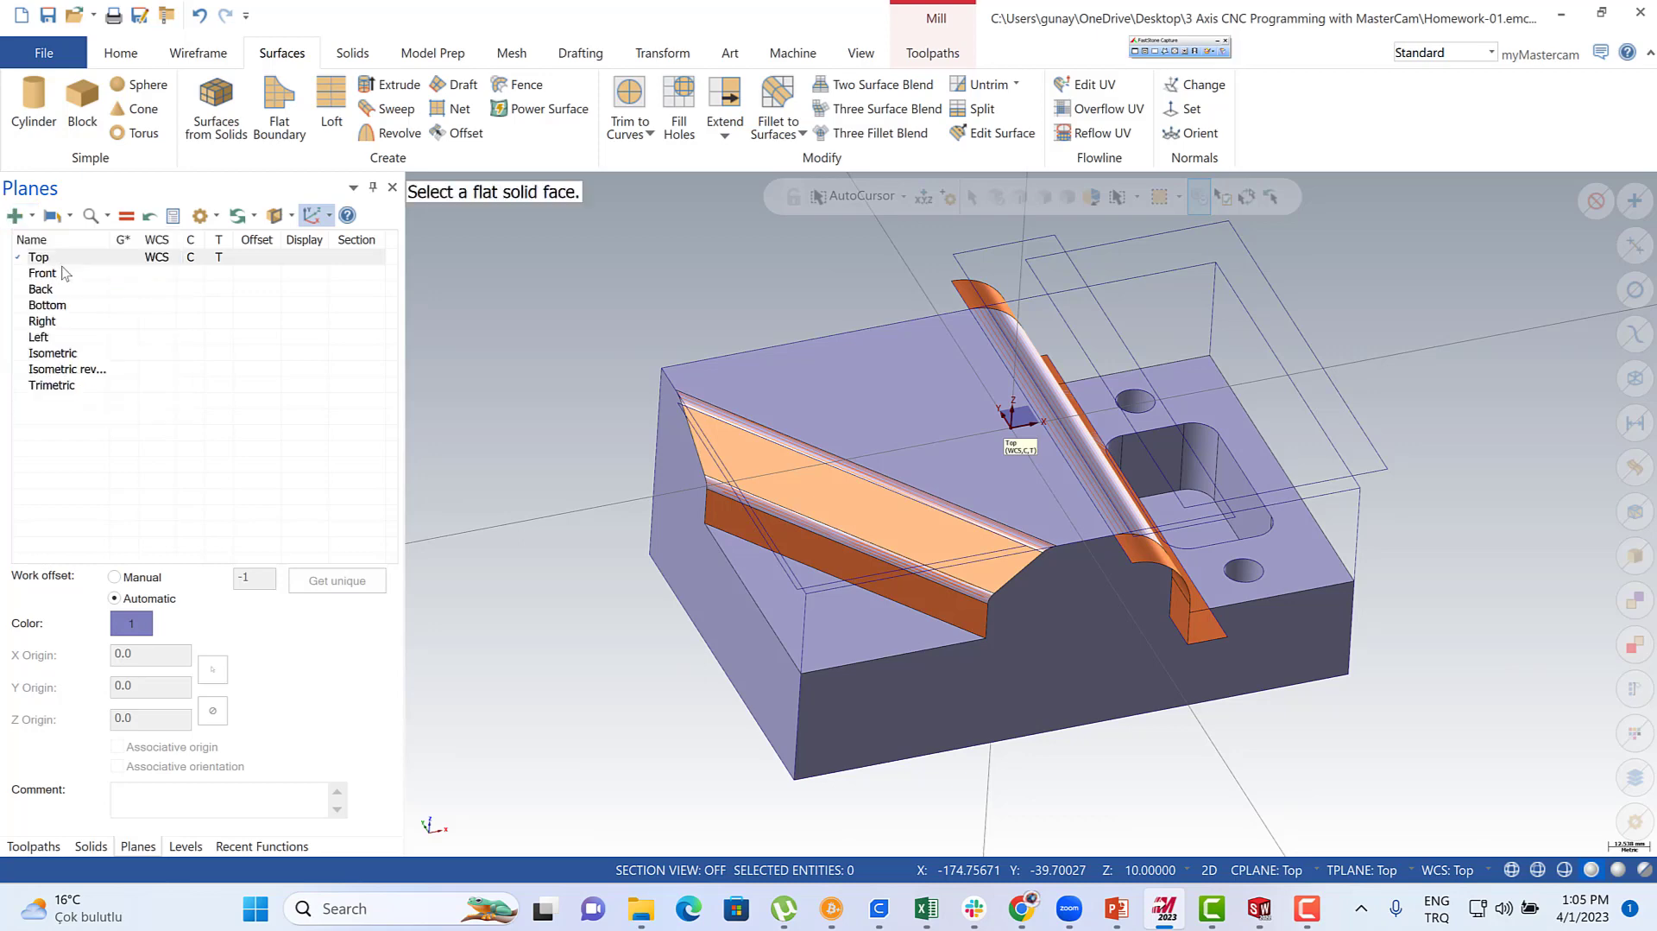
click(918, 602)
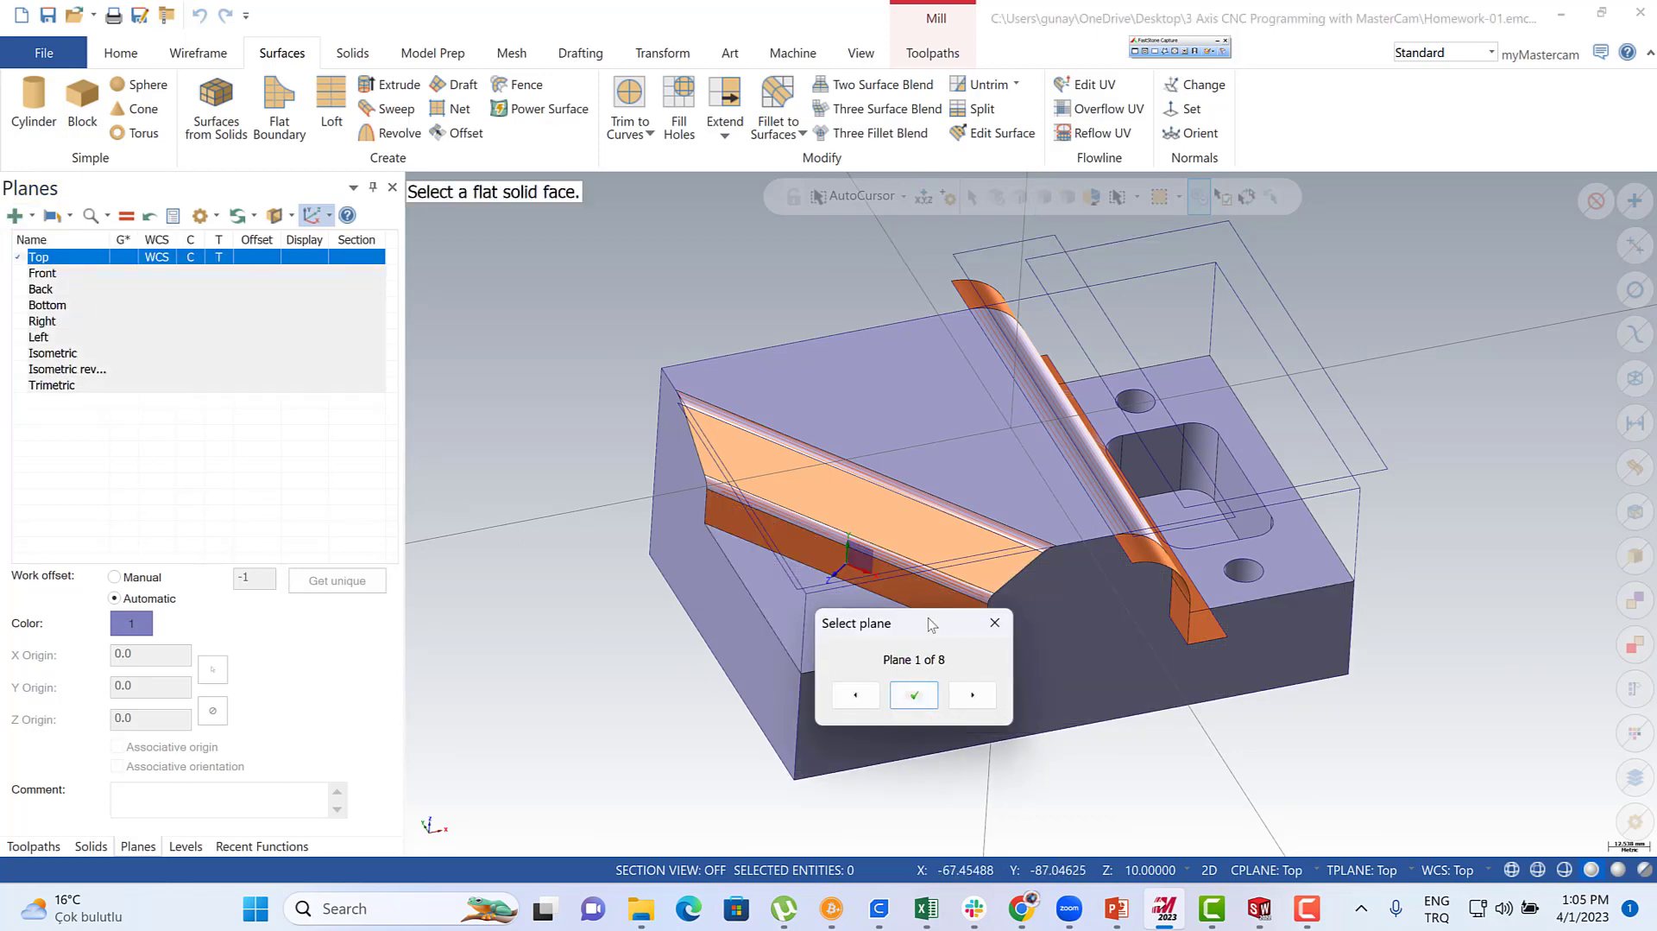
- Compare the candidate orientations for the new plane and accept plane 4 of 8
drag(933, 630, 639, 623)
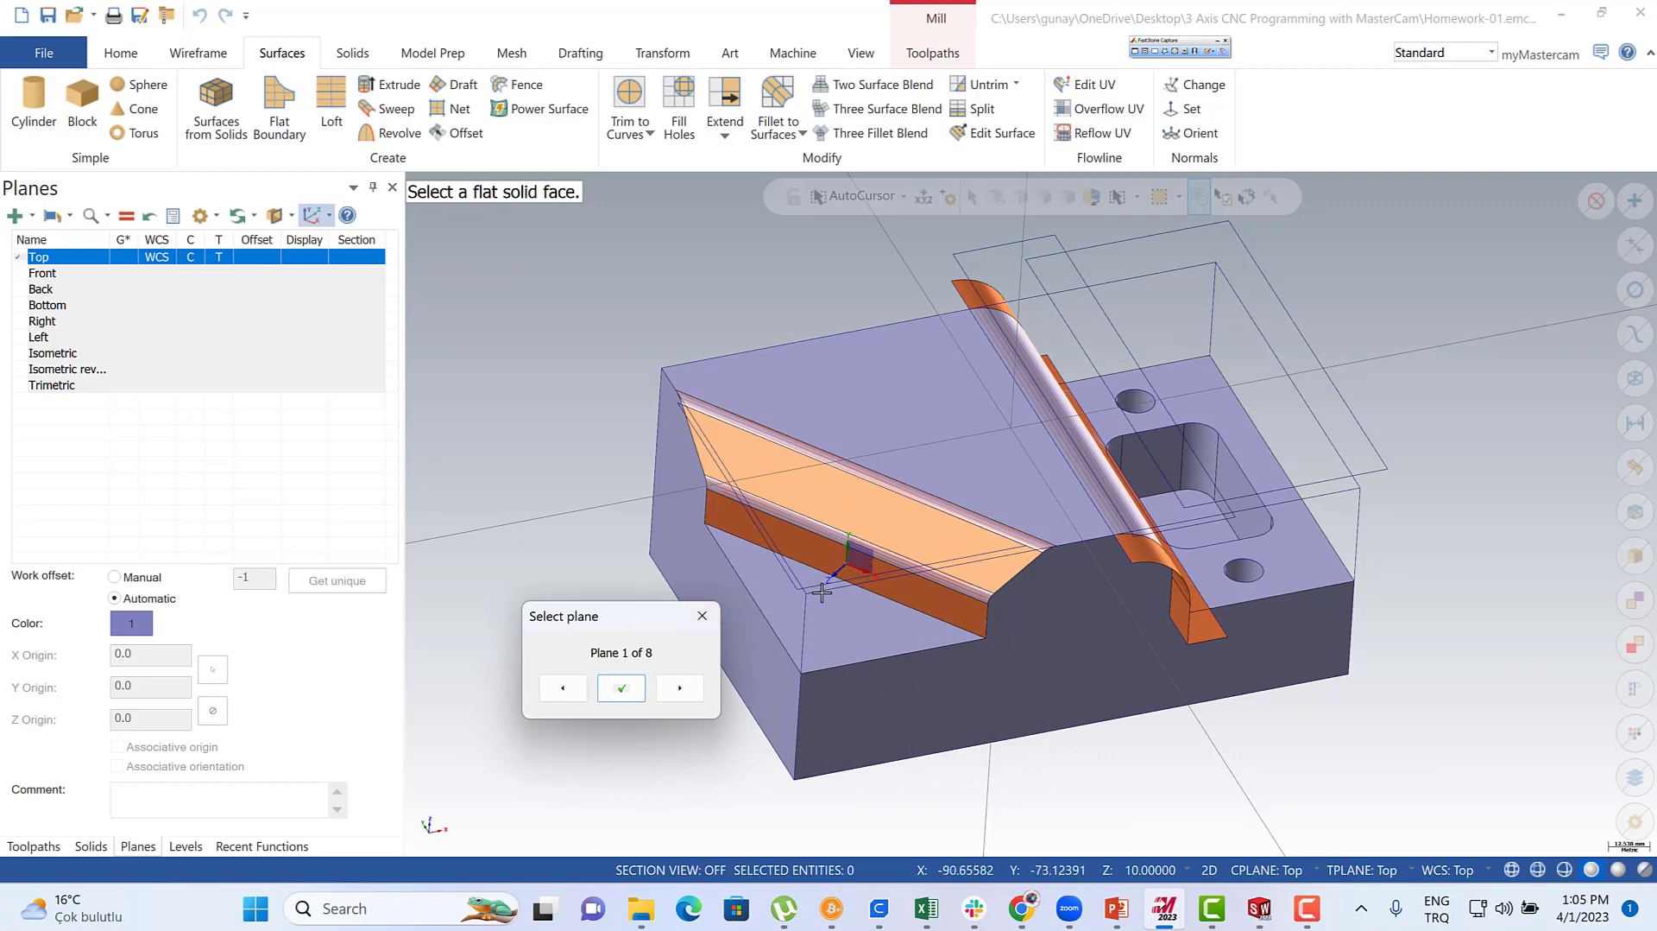
click(679, 688)
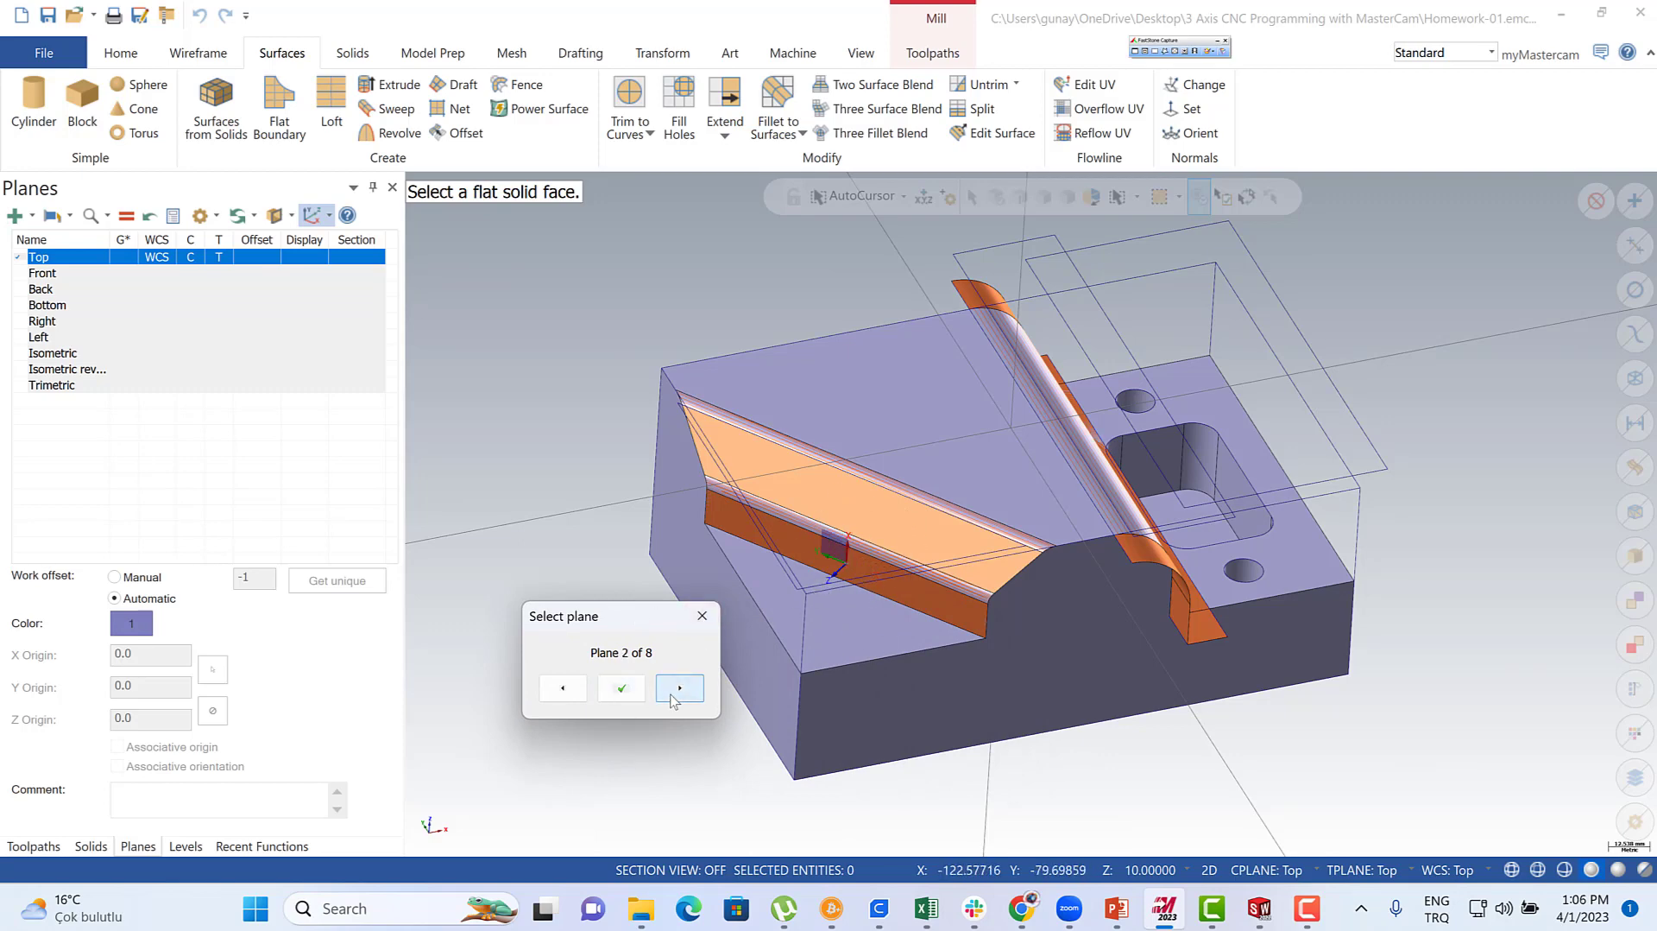
click(679, 688)
click(680, 688)
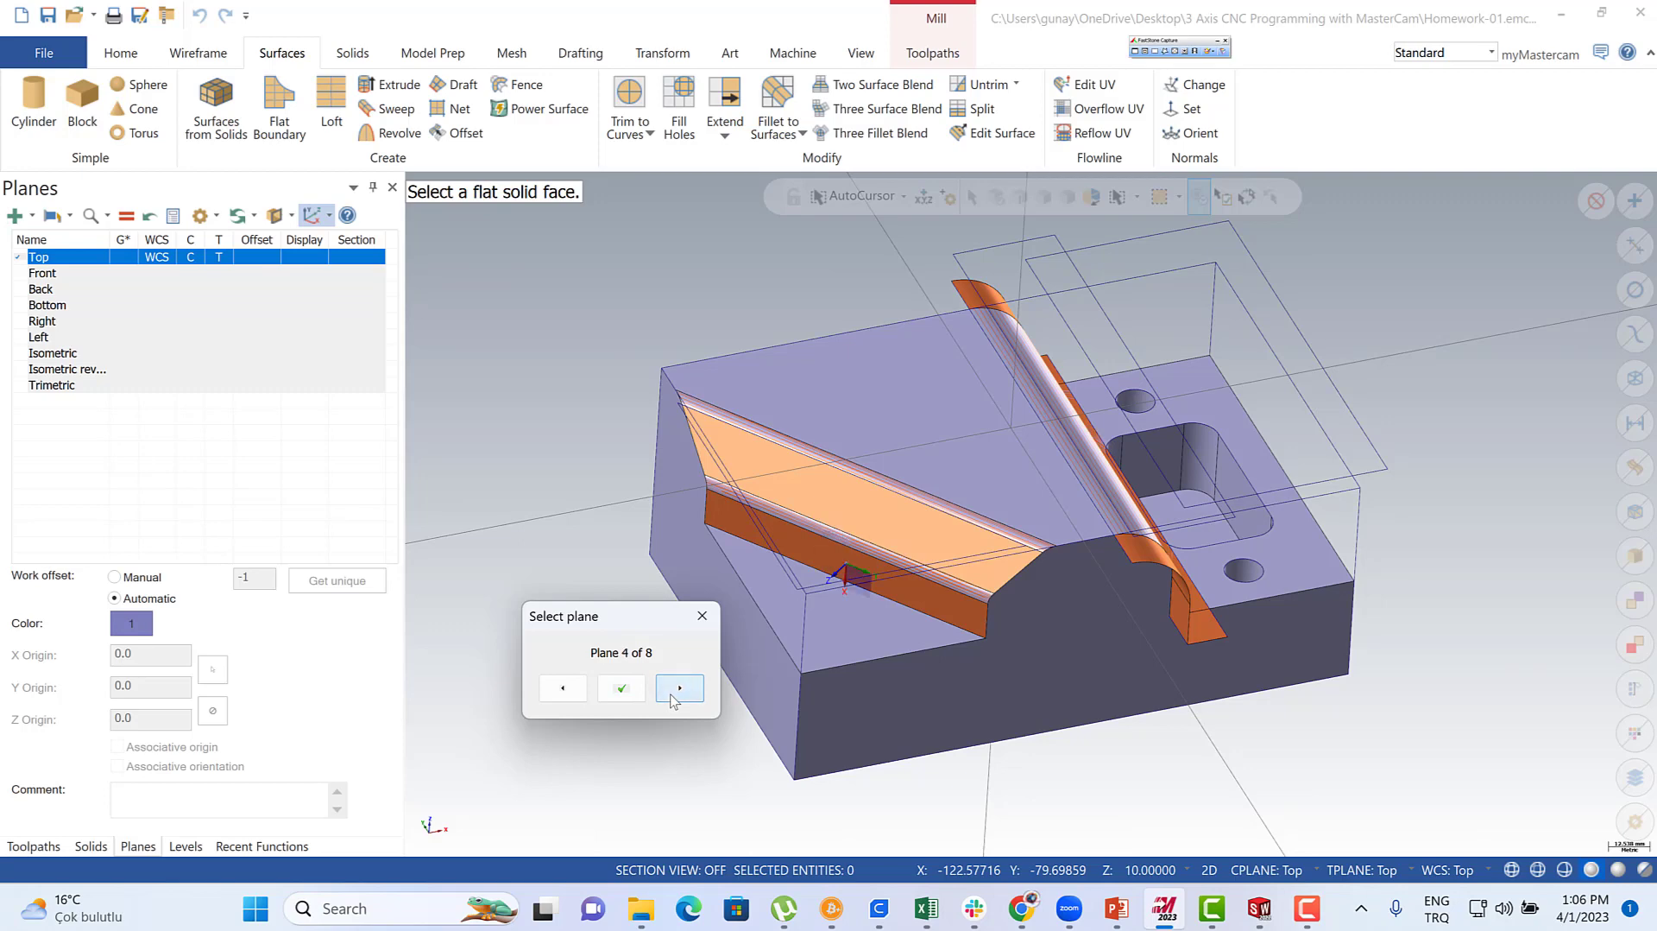
click(679, 688)
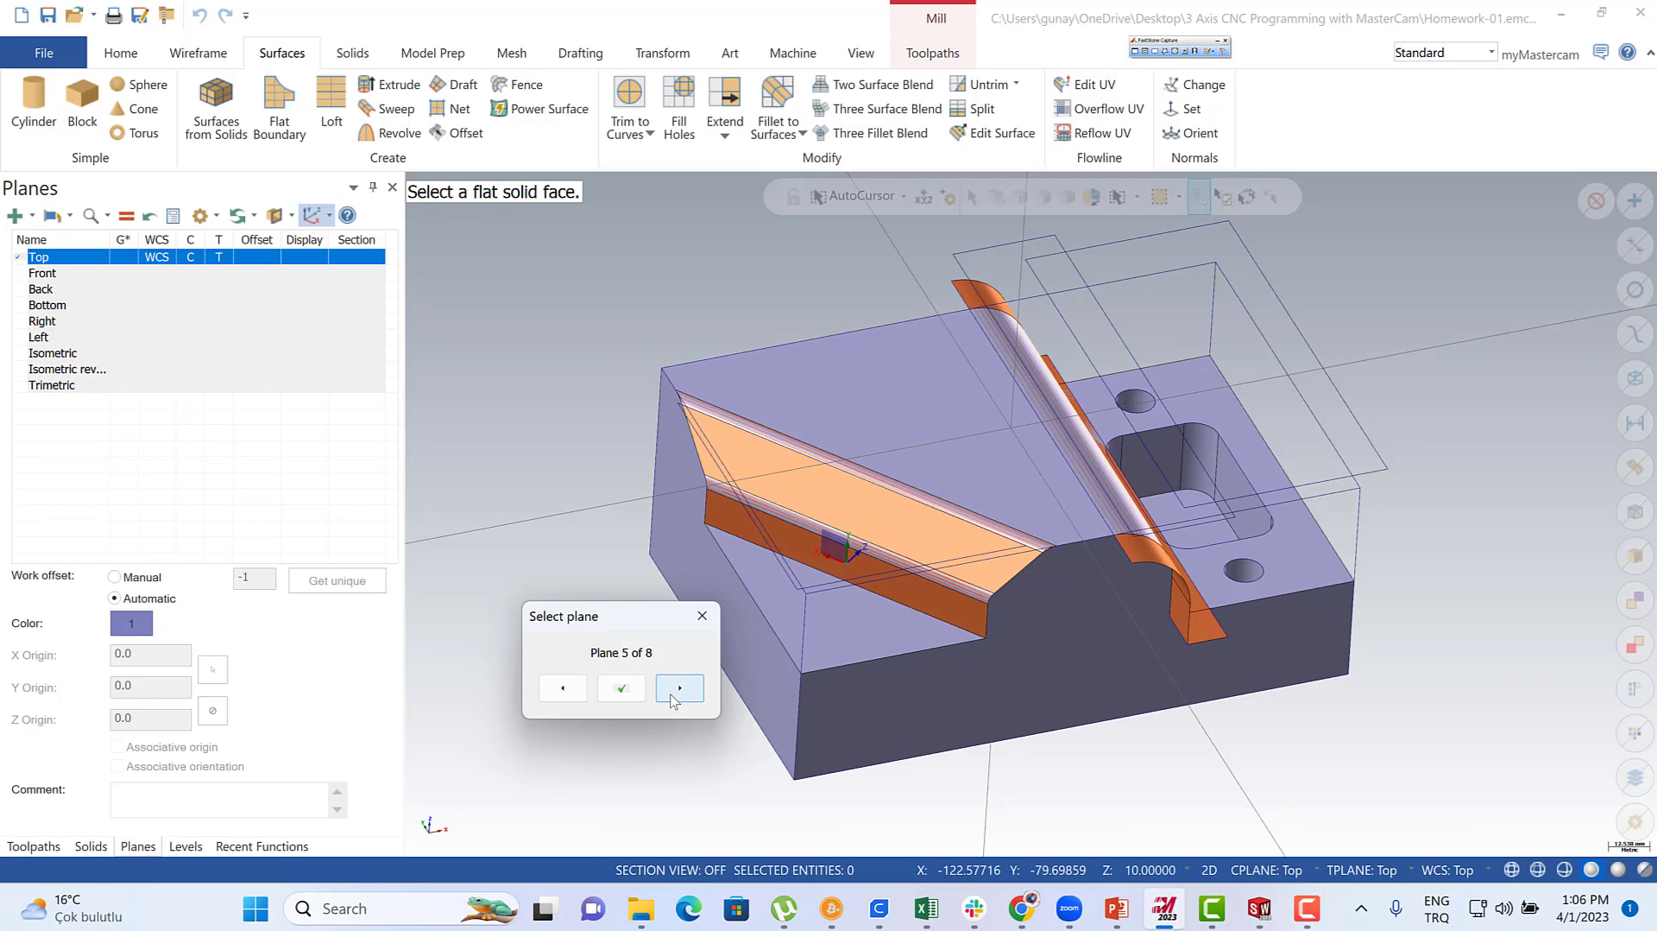
click(562, 688)
click(563, 688)
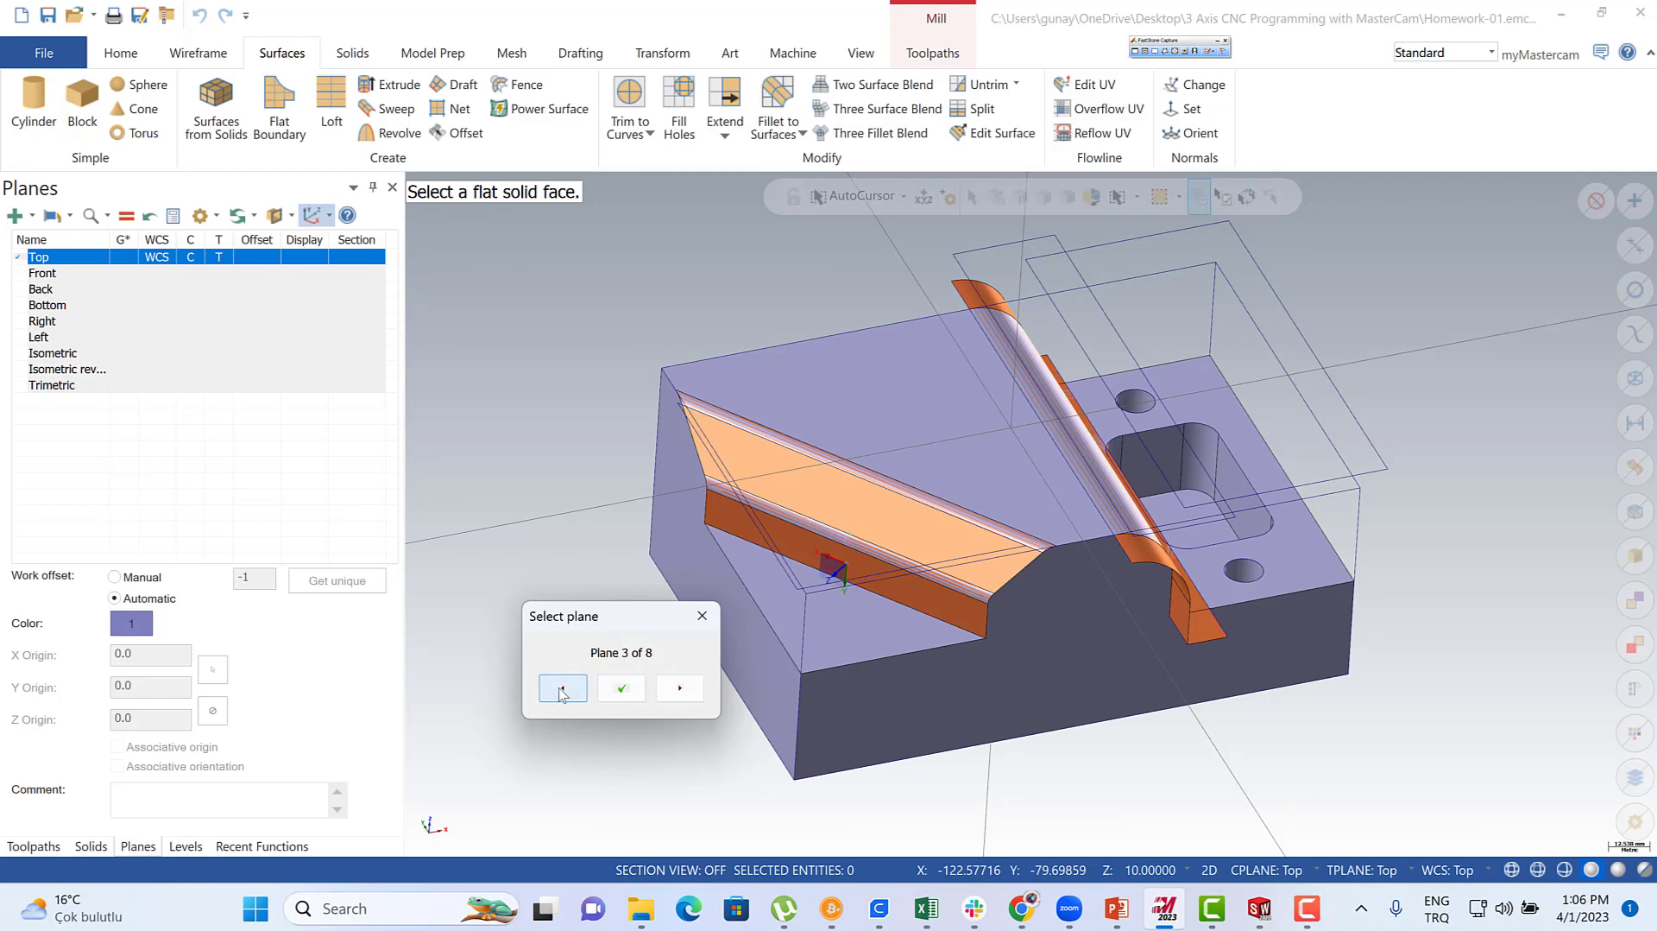
click(563, 688)
click(562, 688)
click(563, 688)
click(562, 689)
click(562, 690)
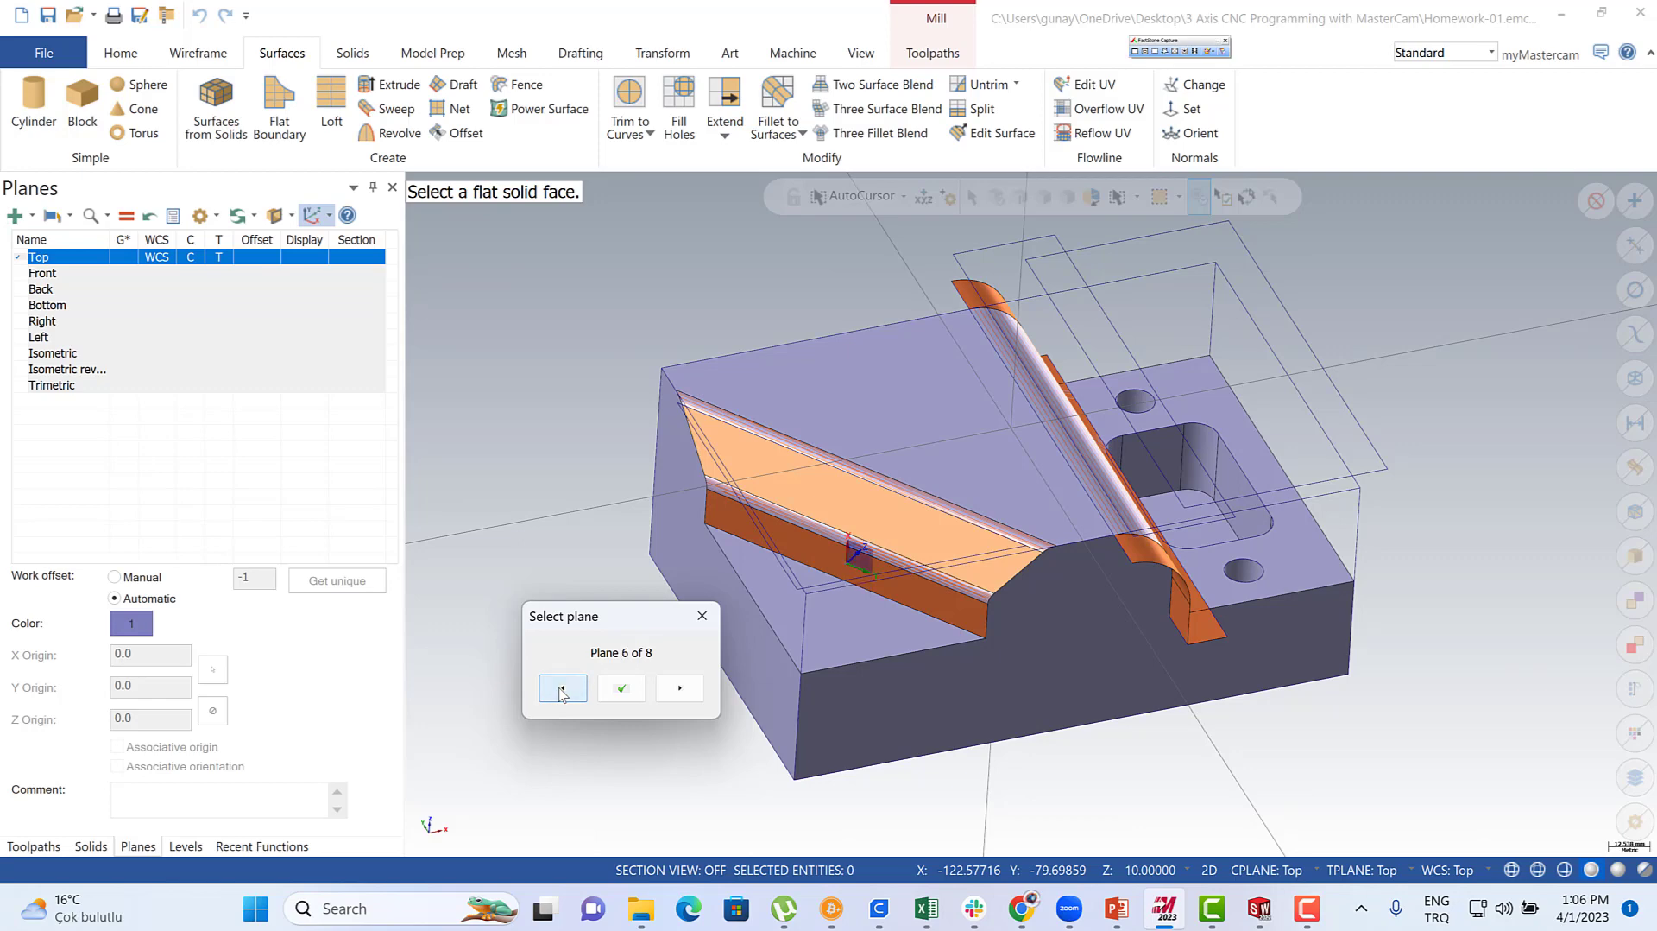
click(562, 691)
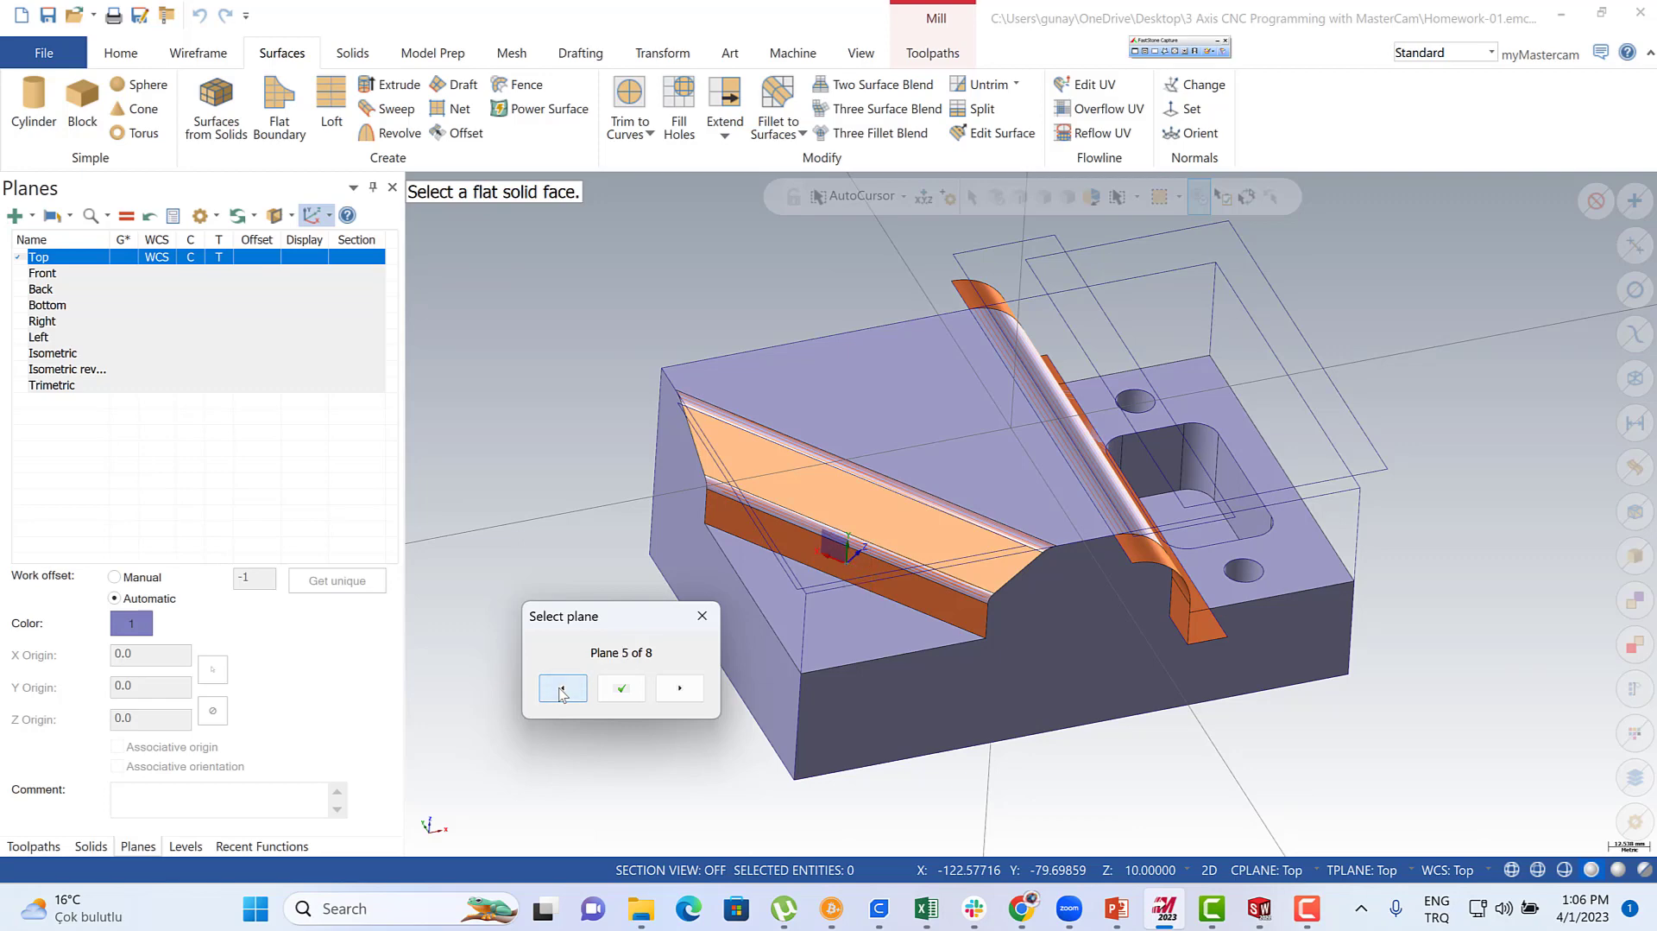
click(562, 690)
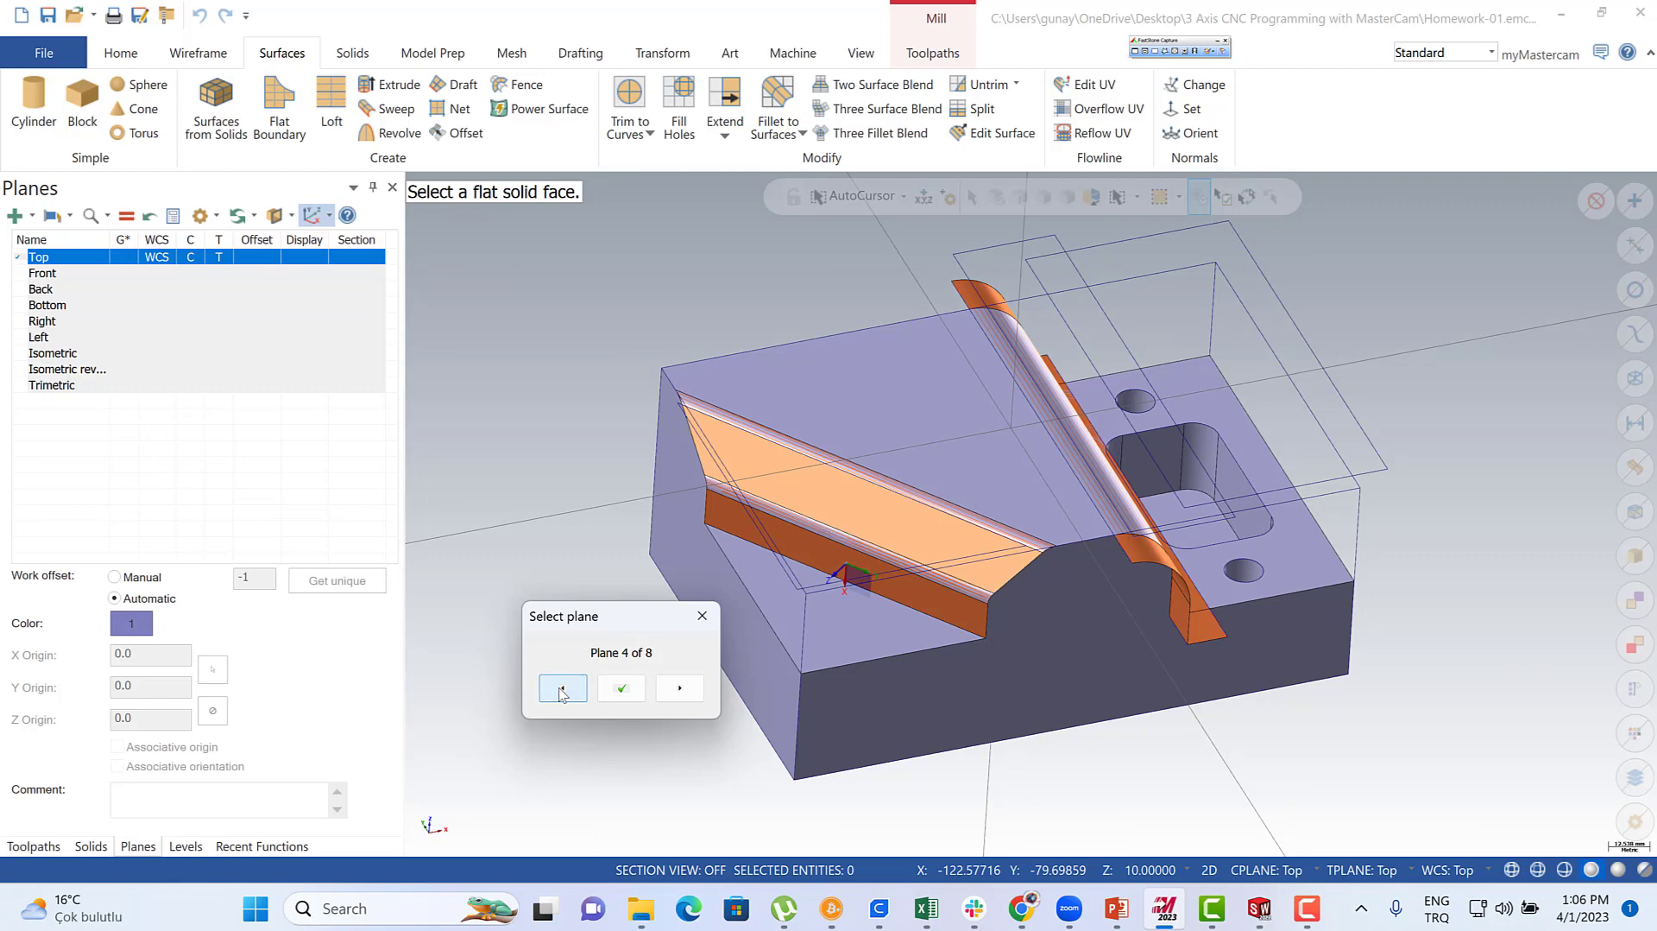
click(621, 695)
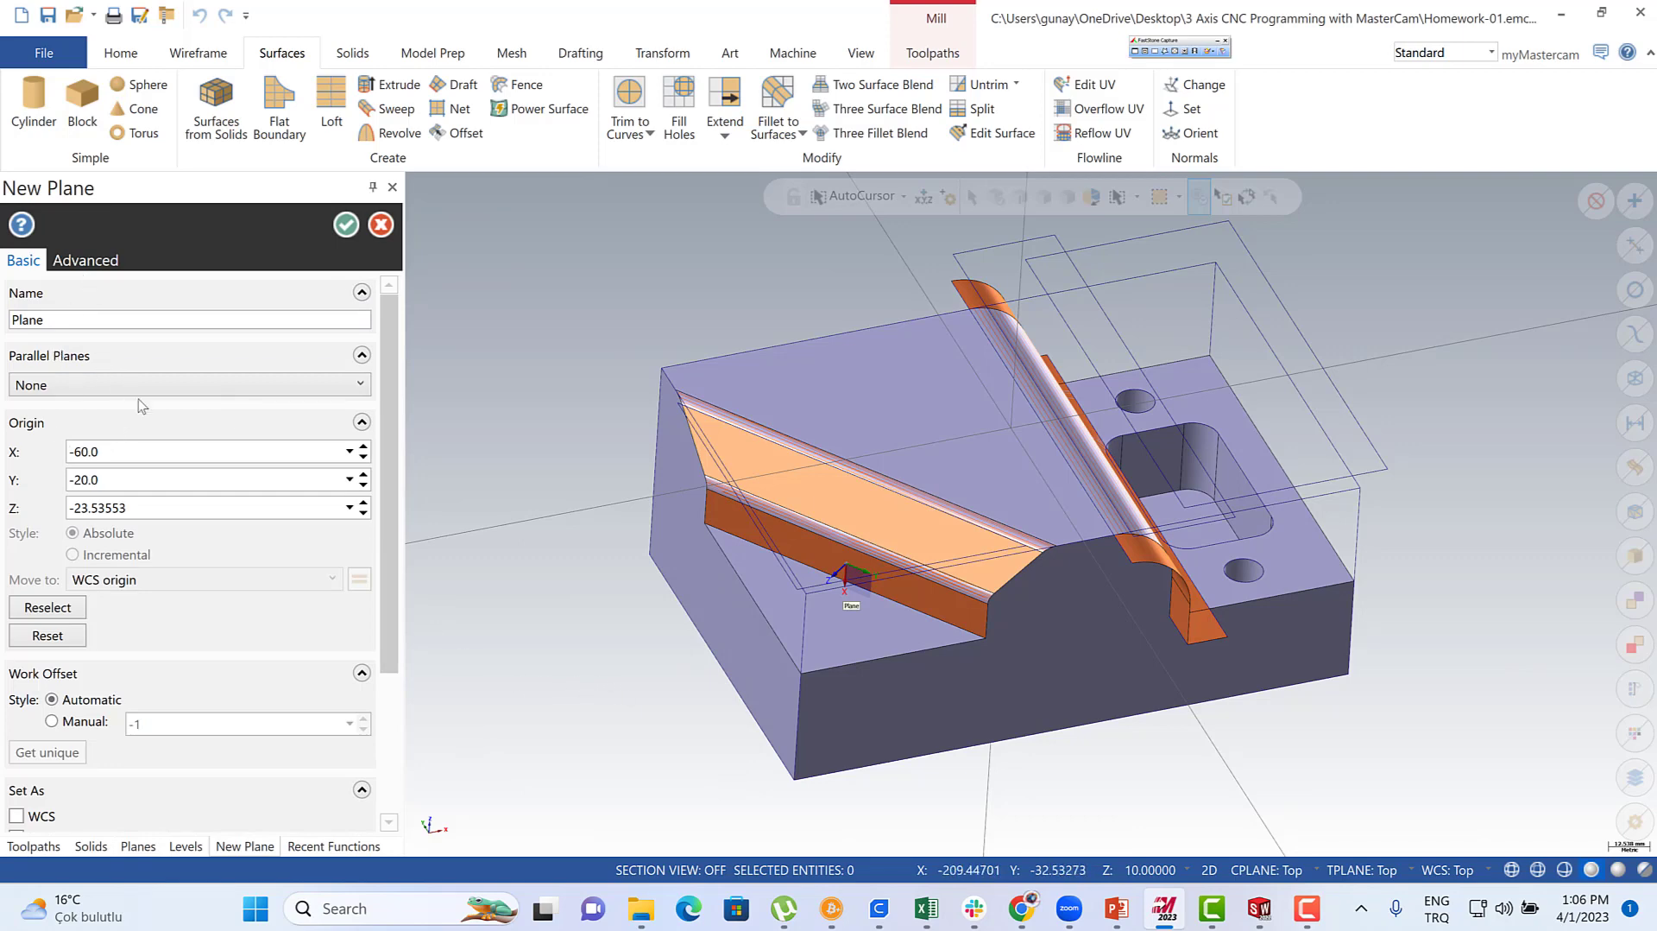
- Name the new plane wcs-1 and create it
double_click(68, 314)
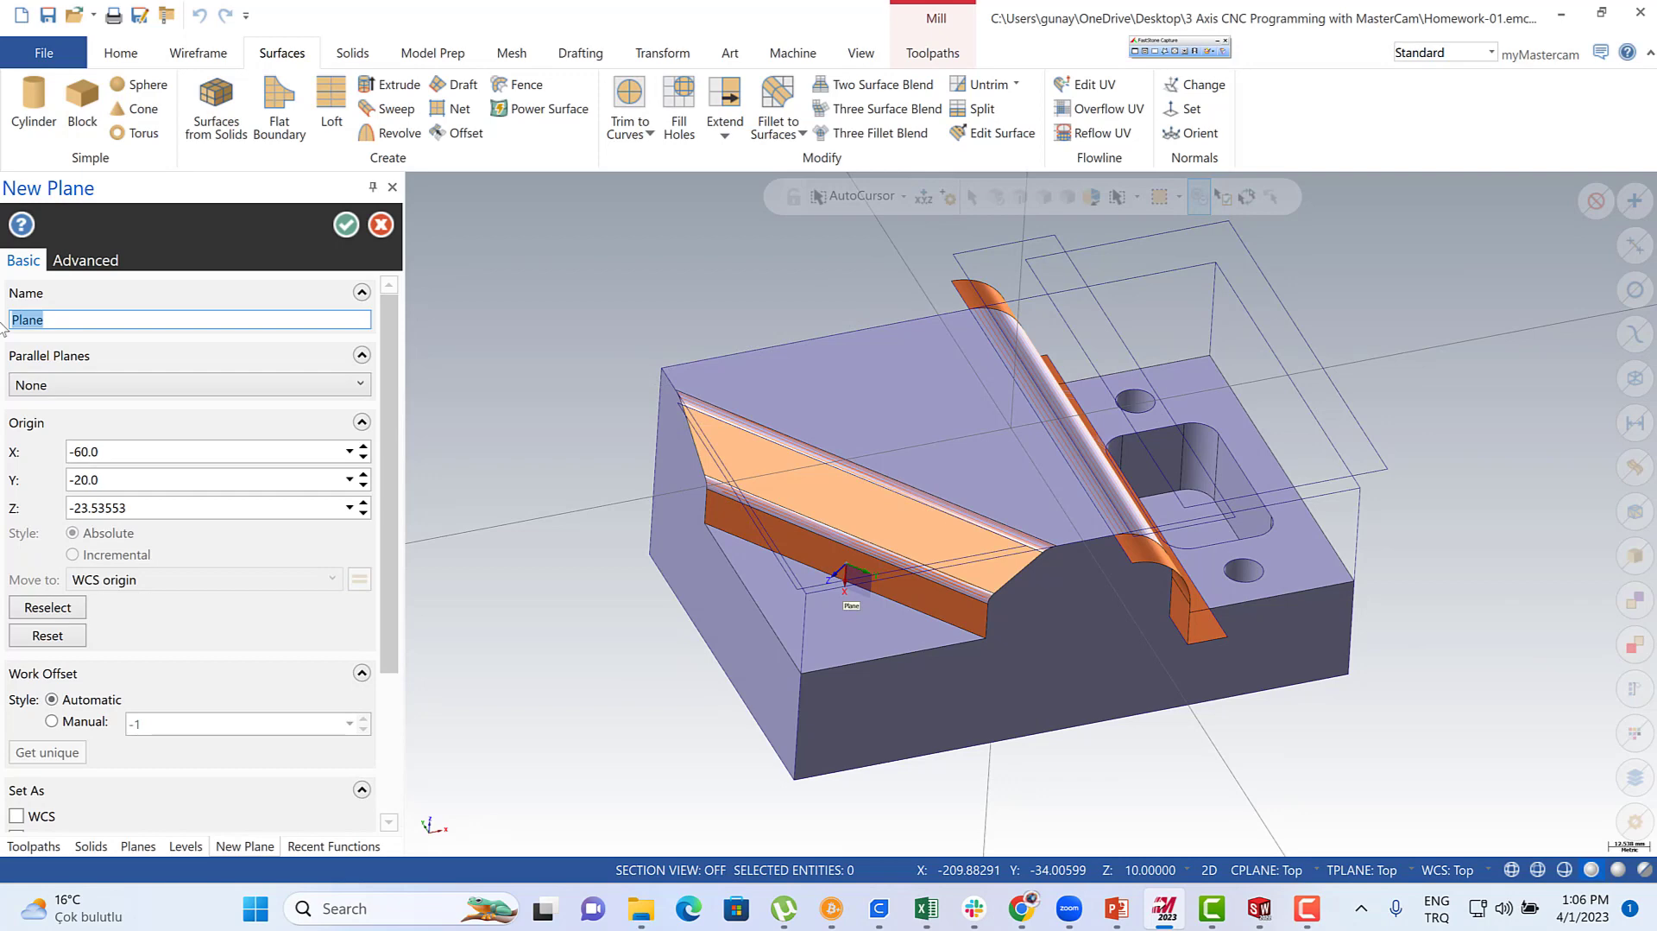
text(wcs-1)
click(352, 225)
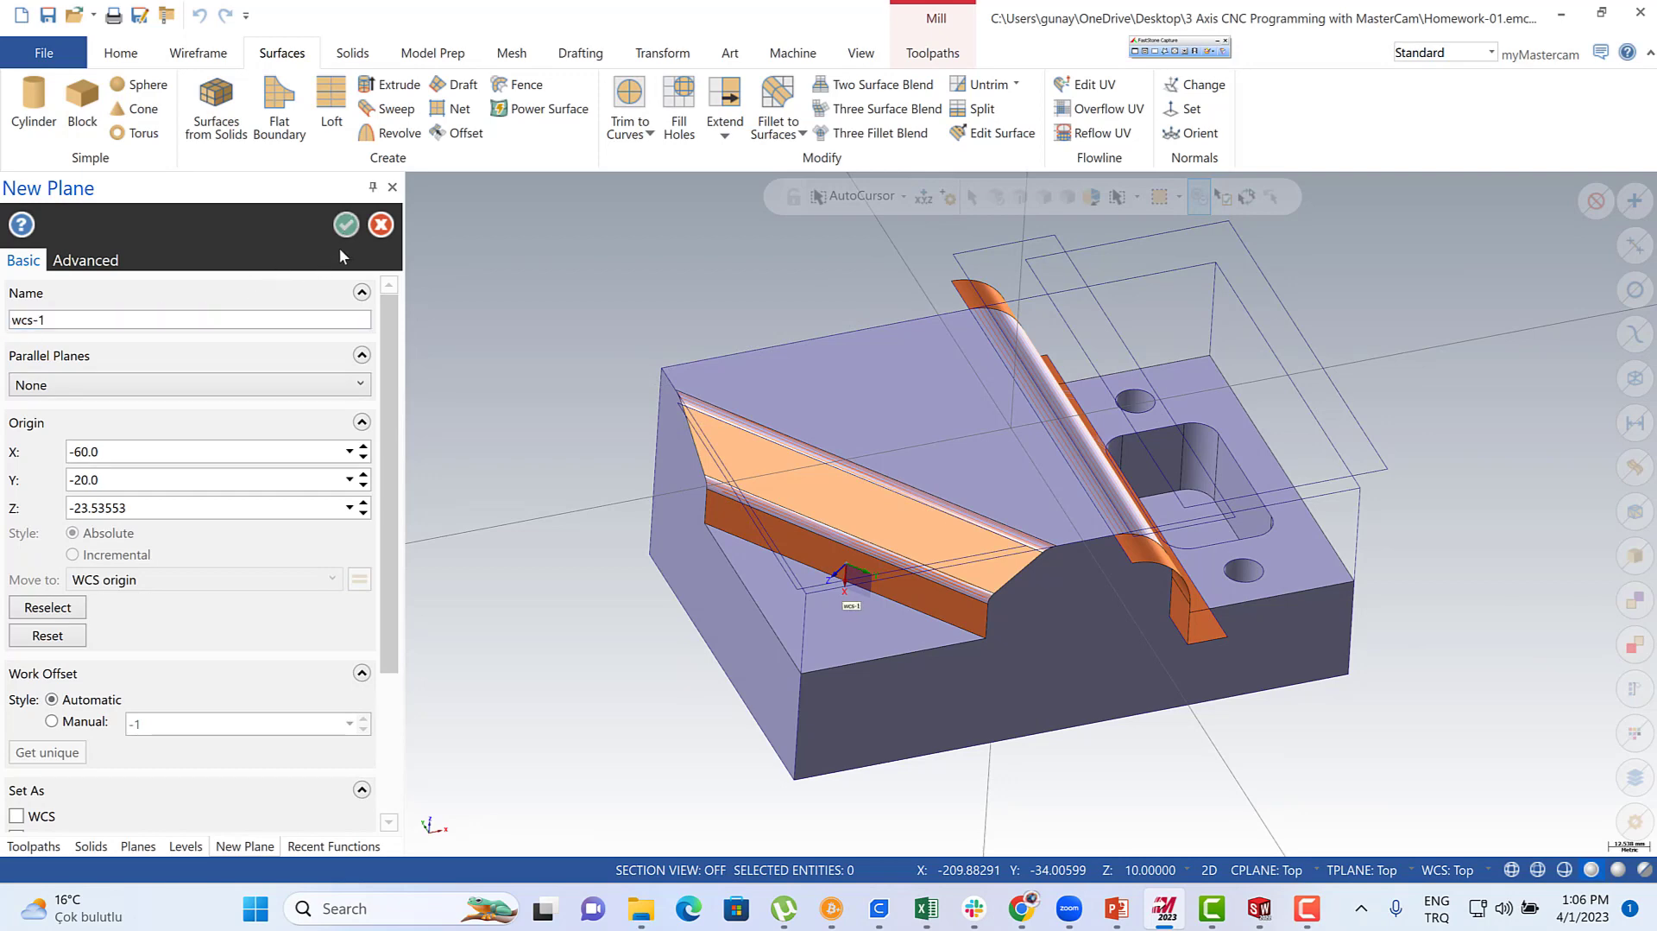
- Rotate the wcs-1 plane incrementally by 90 degrees about X and select it in the plane list
click(60, 404)
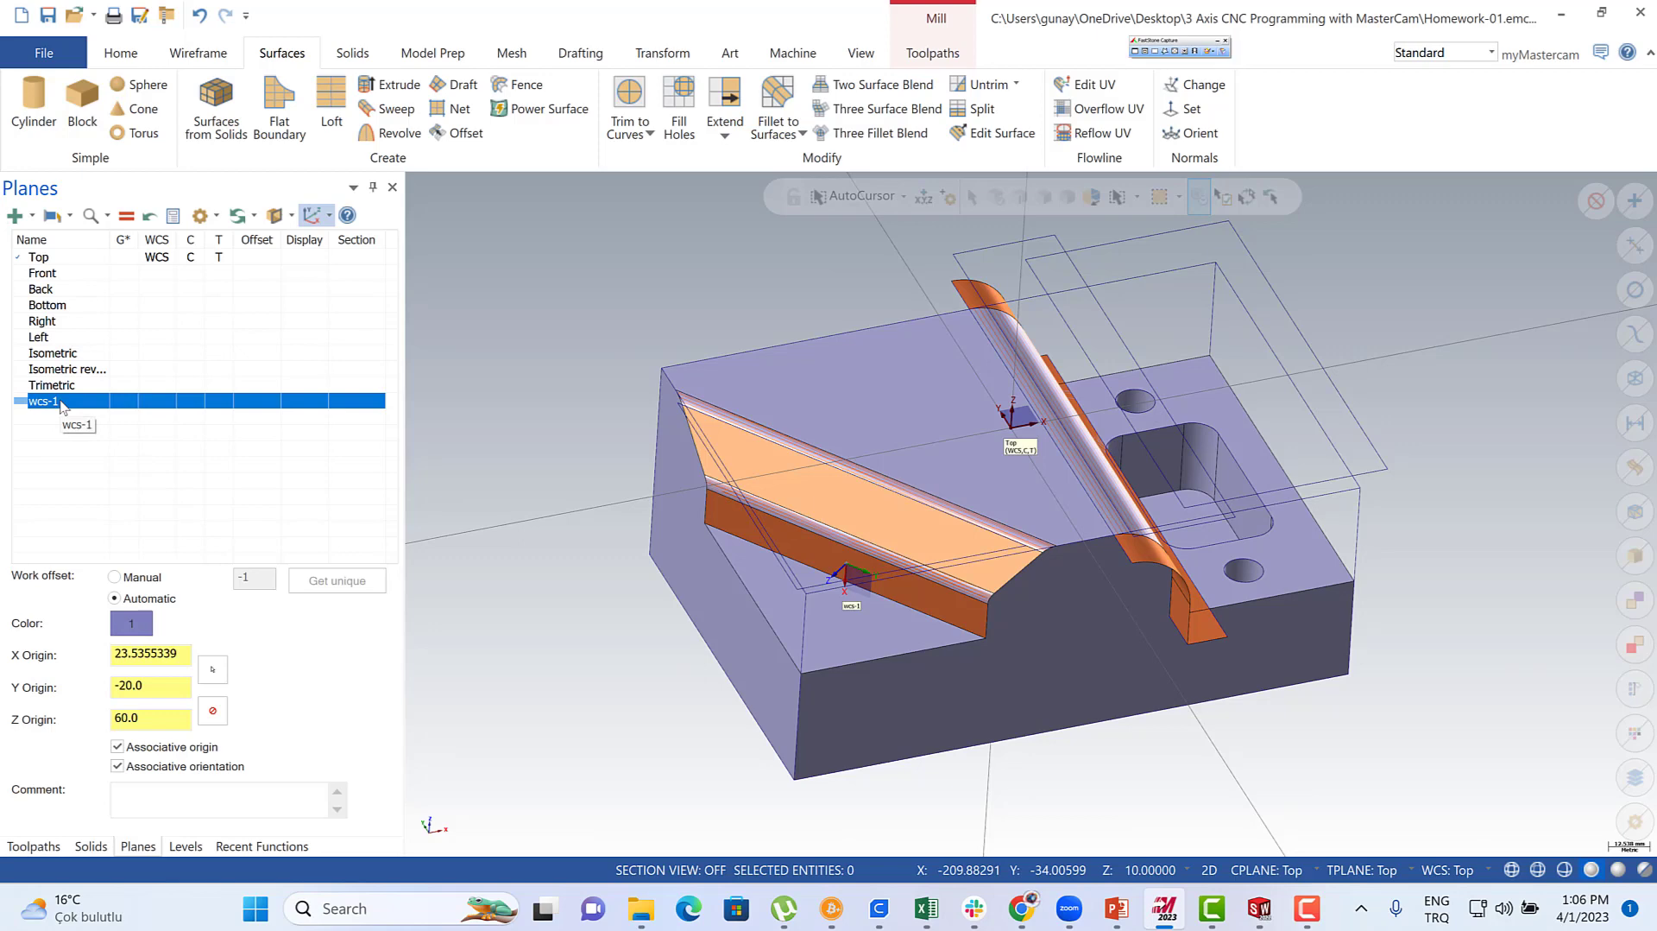
right_click(61, 406)
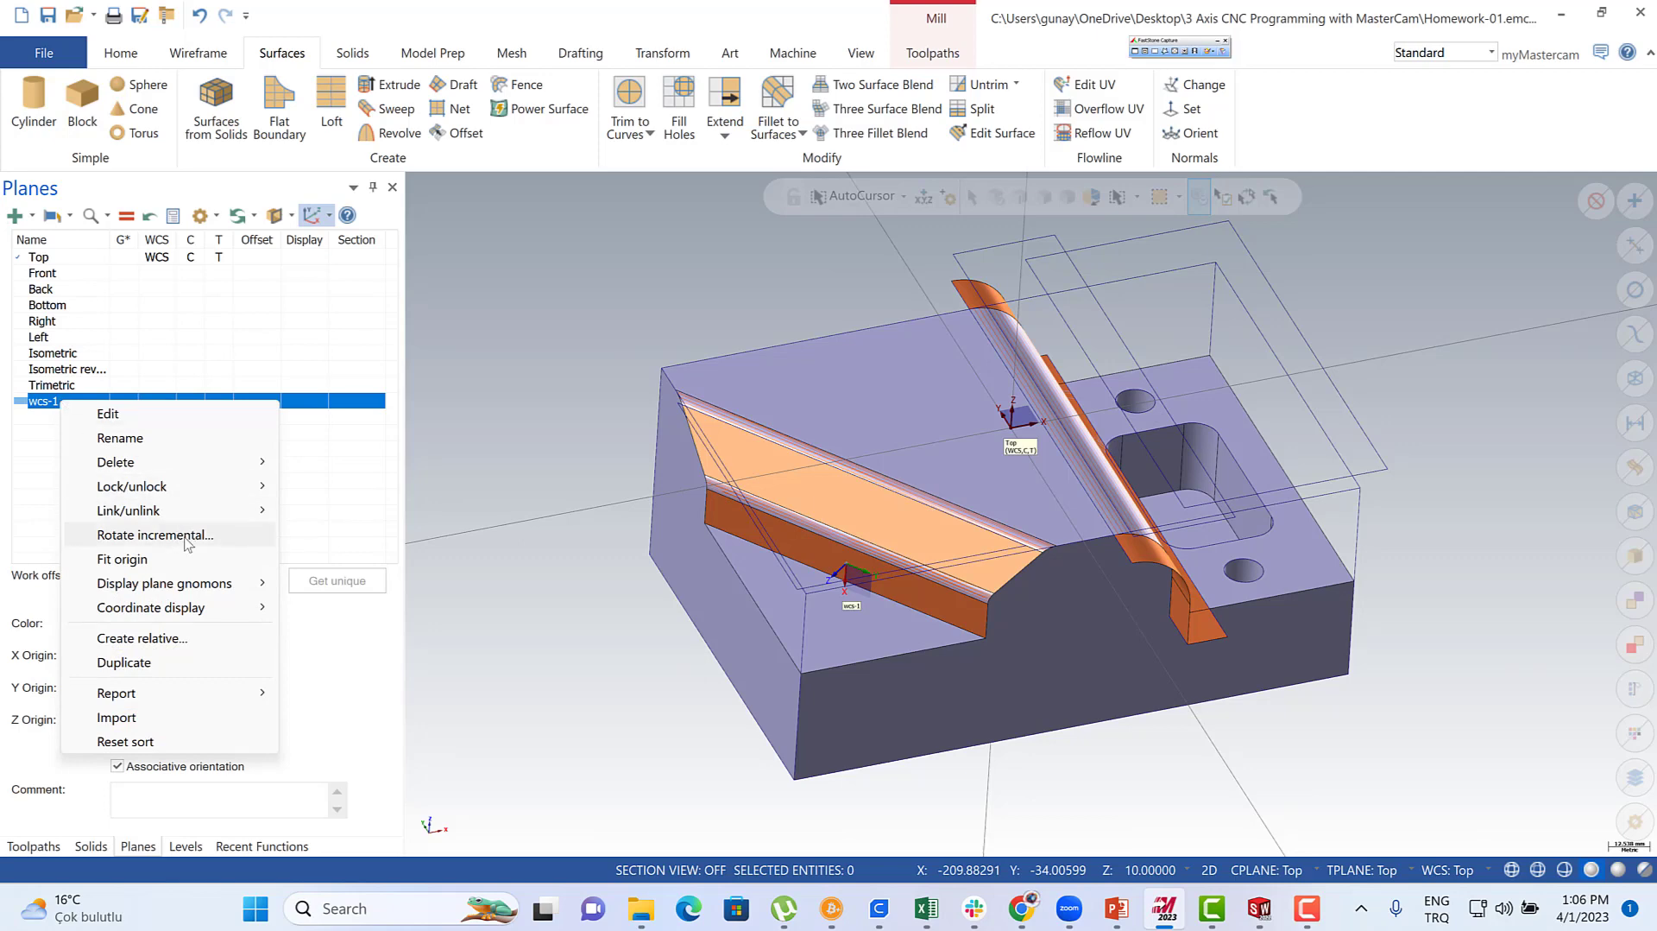
click(156, 535)
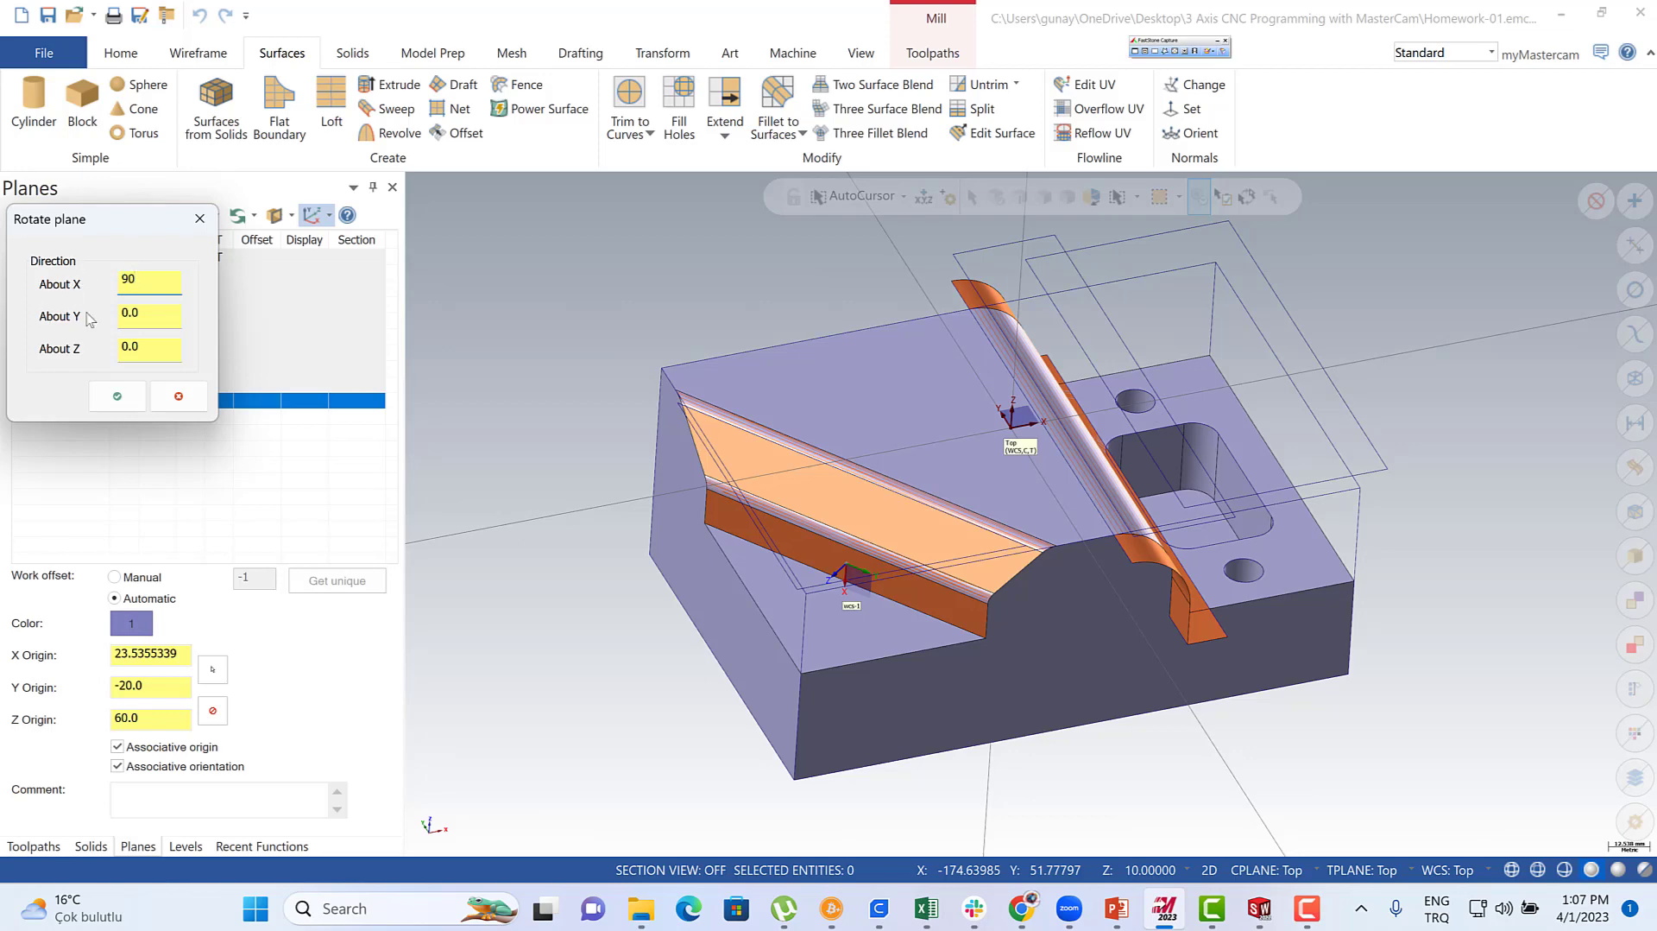
click(144, 314)
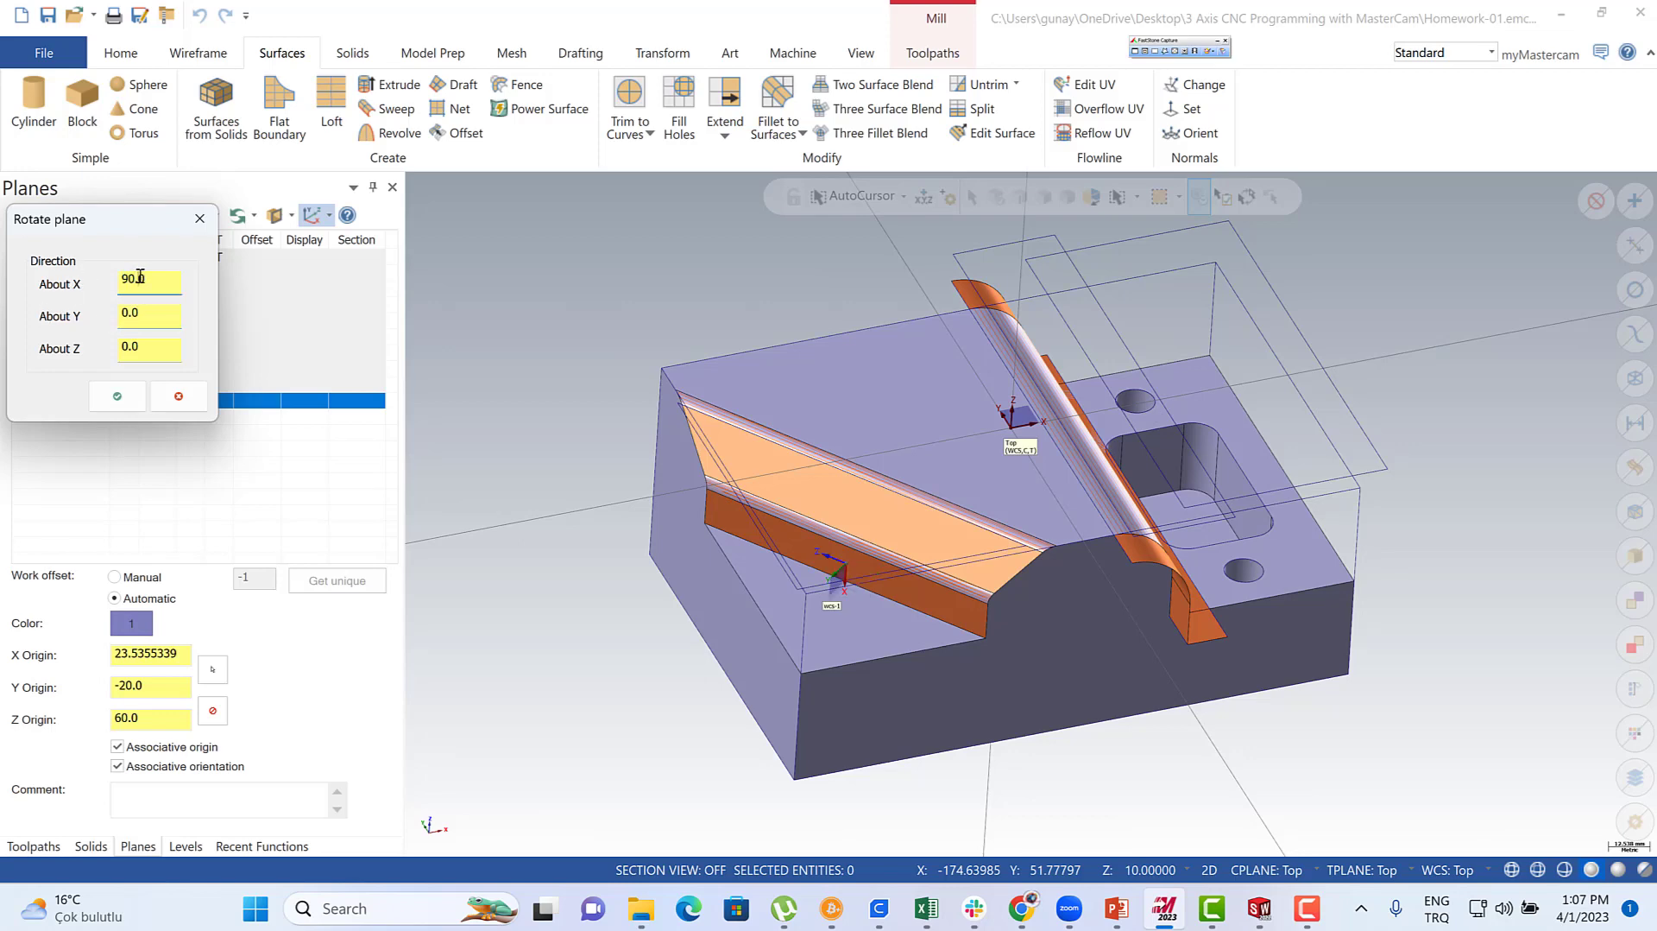
double_click(140, 277)
click(117, 395)
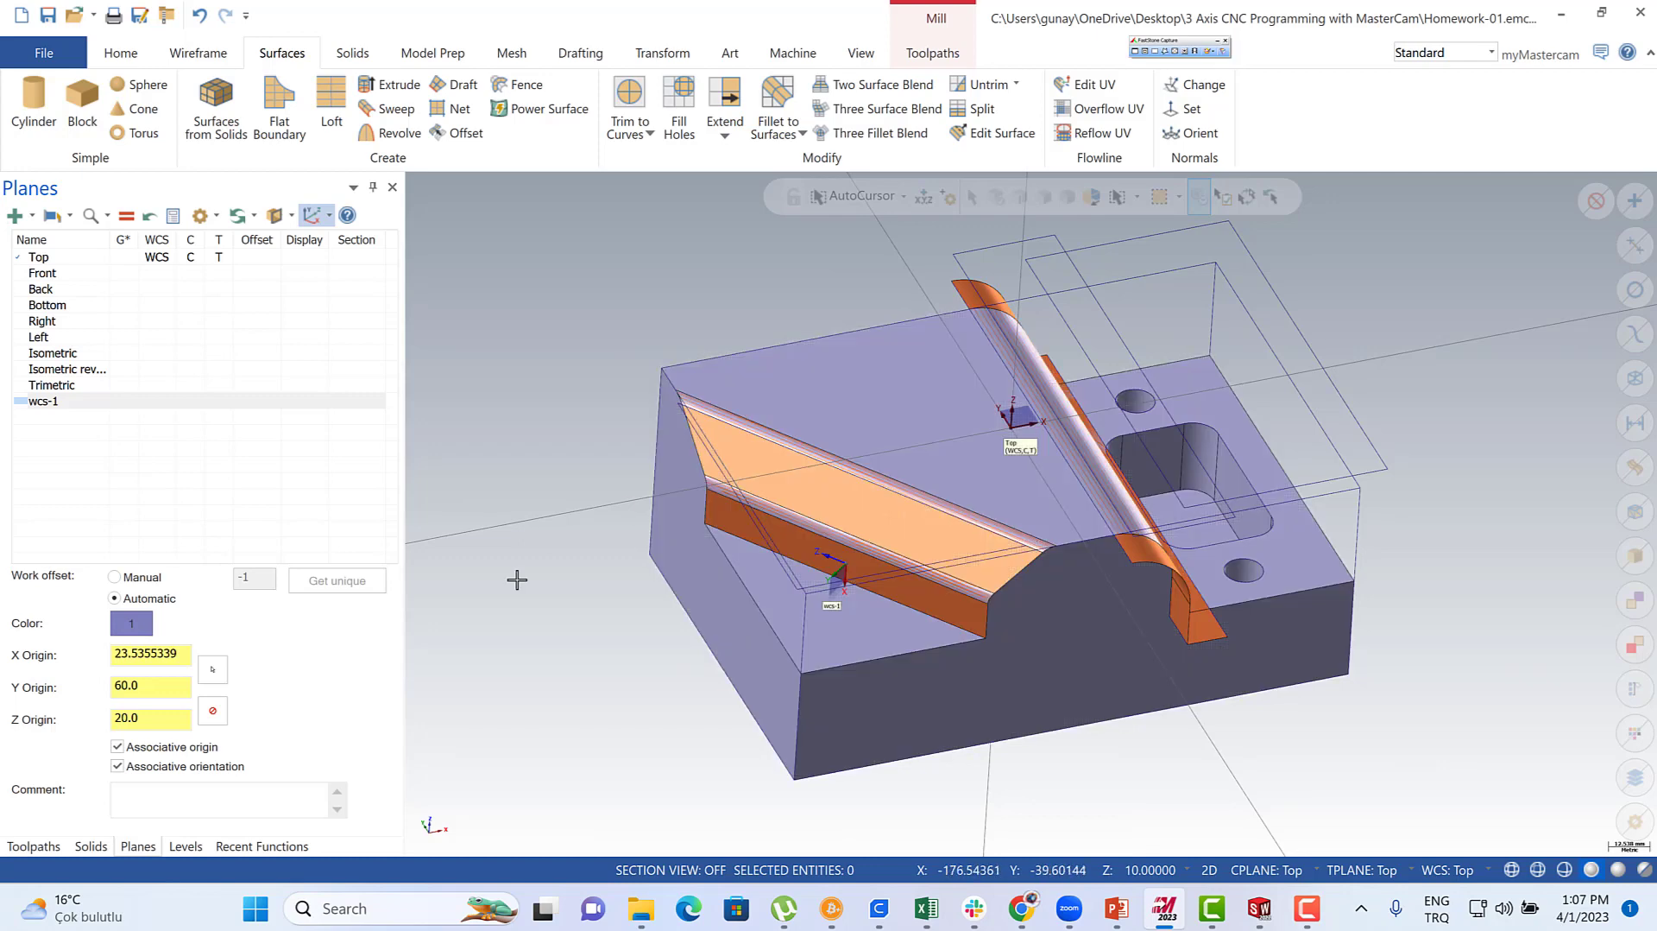
click(57, 402)
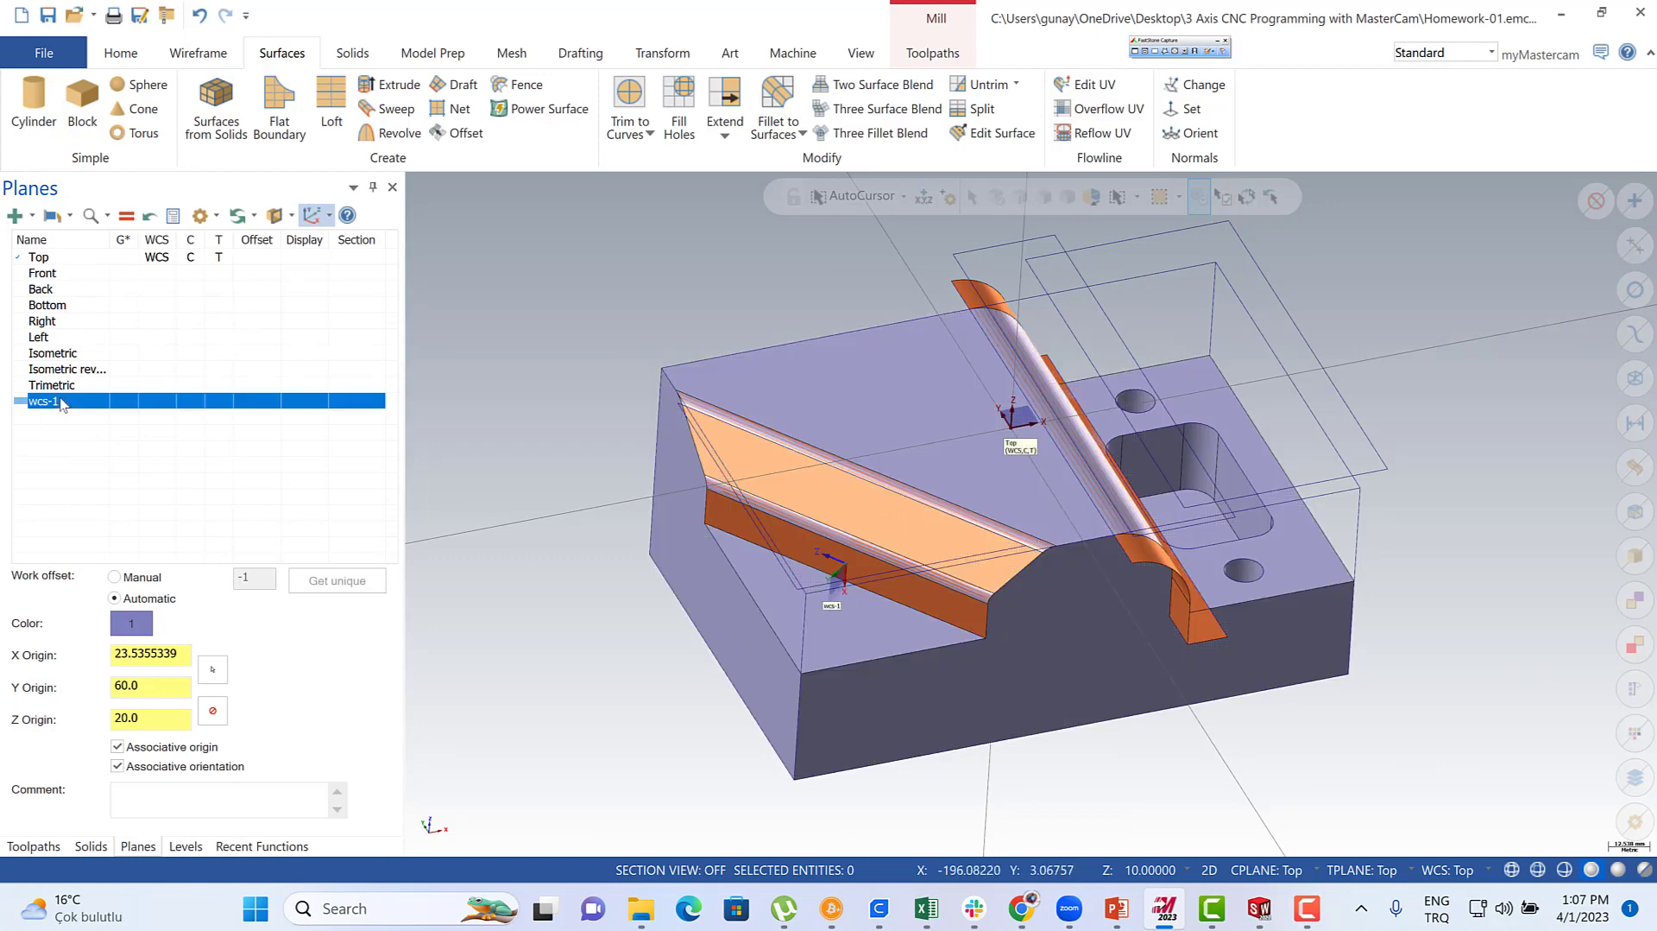
- Make wcs-1 the construction and tool plane, keeping Top as the WCS, and return to the toolpath list
scroll(881, 566, up, 5)
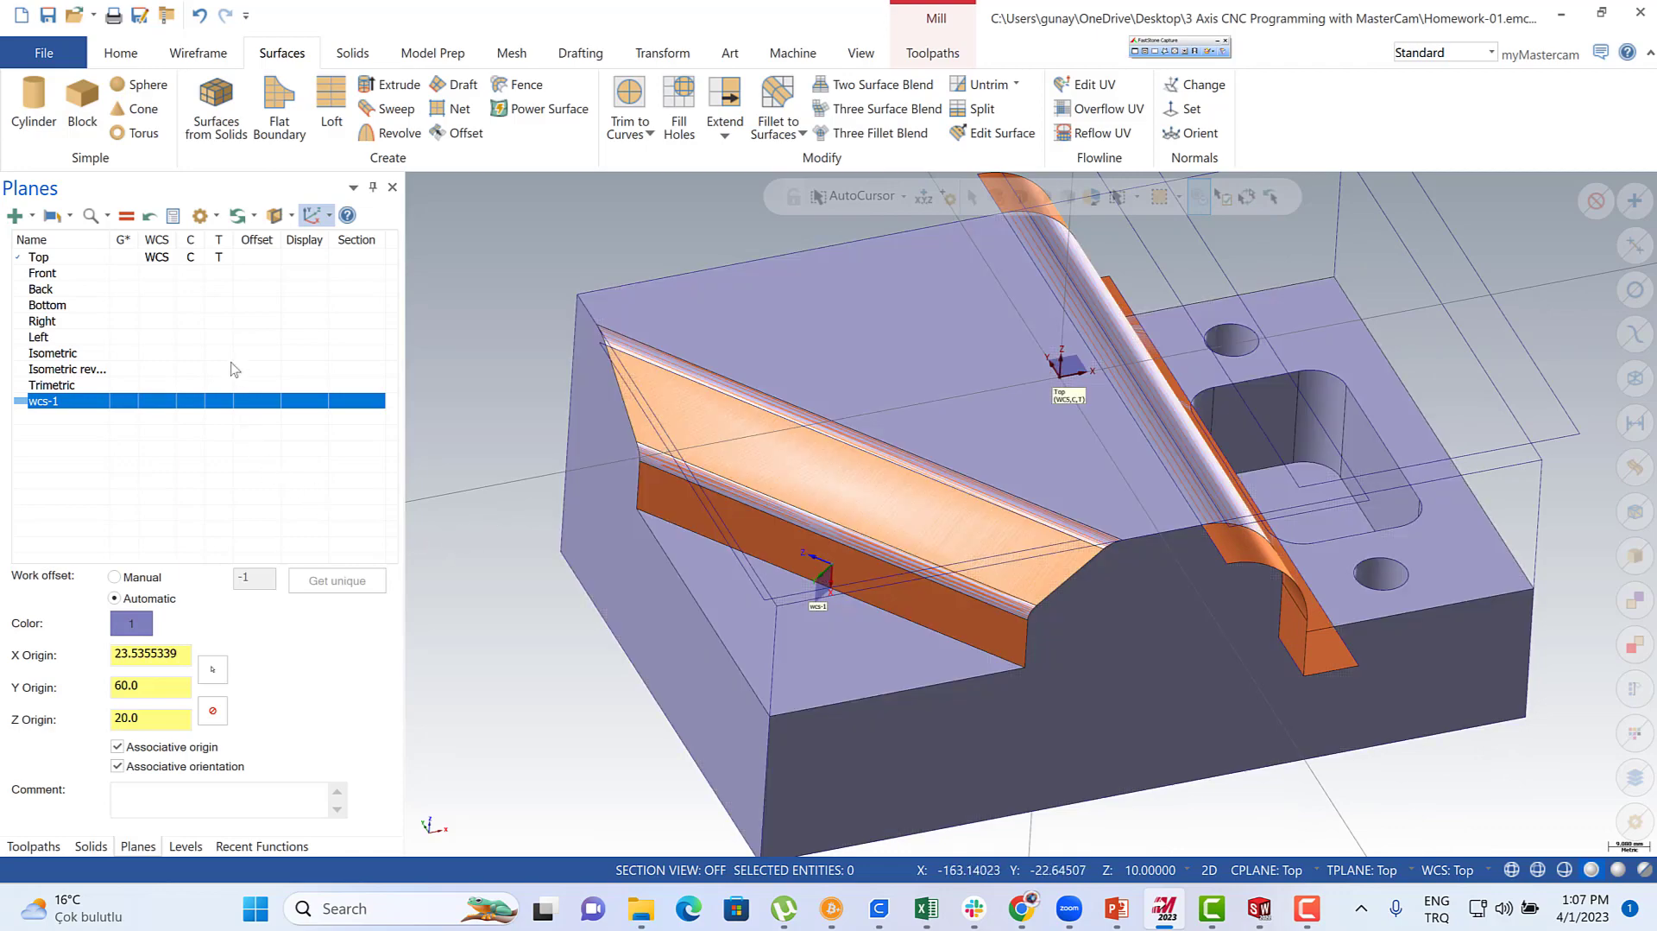
click(189, 403)
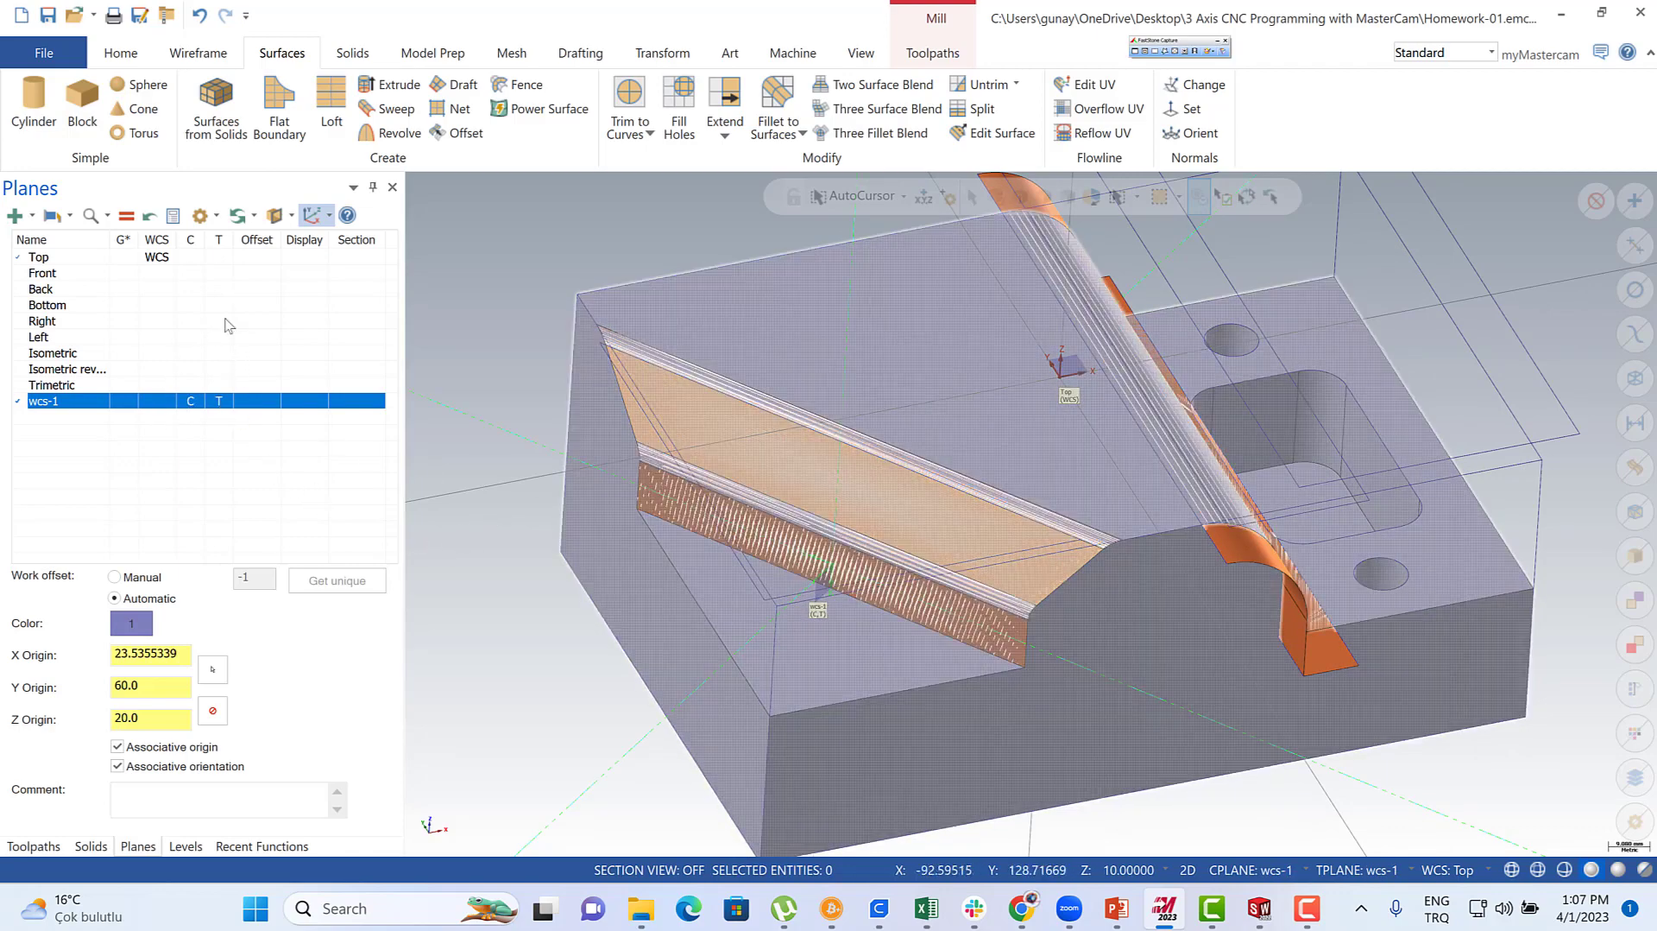
click(33, 846)
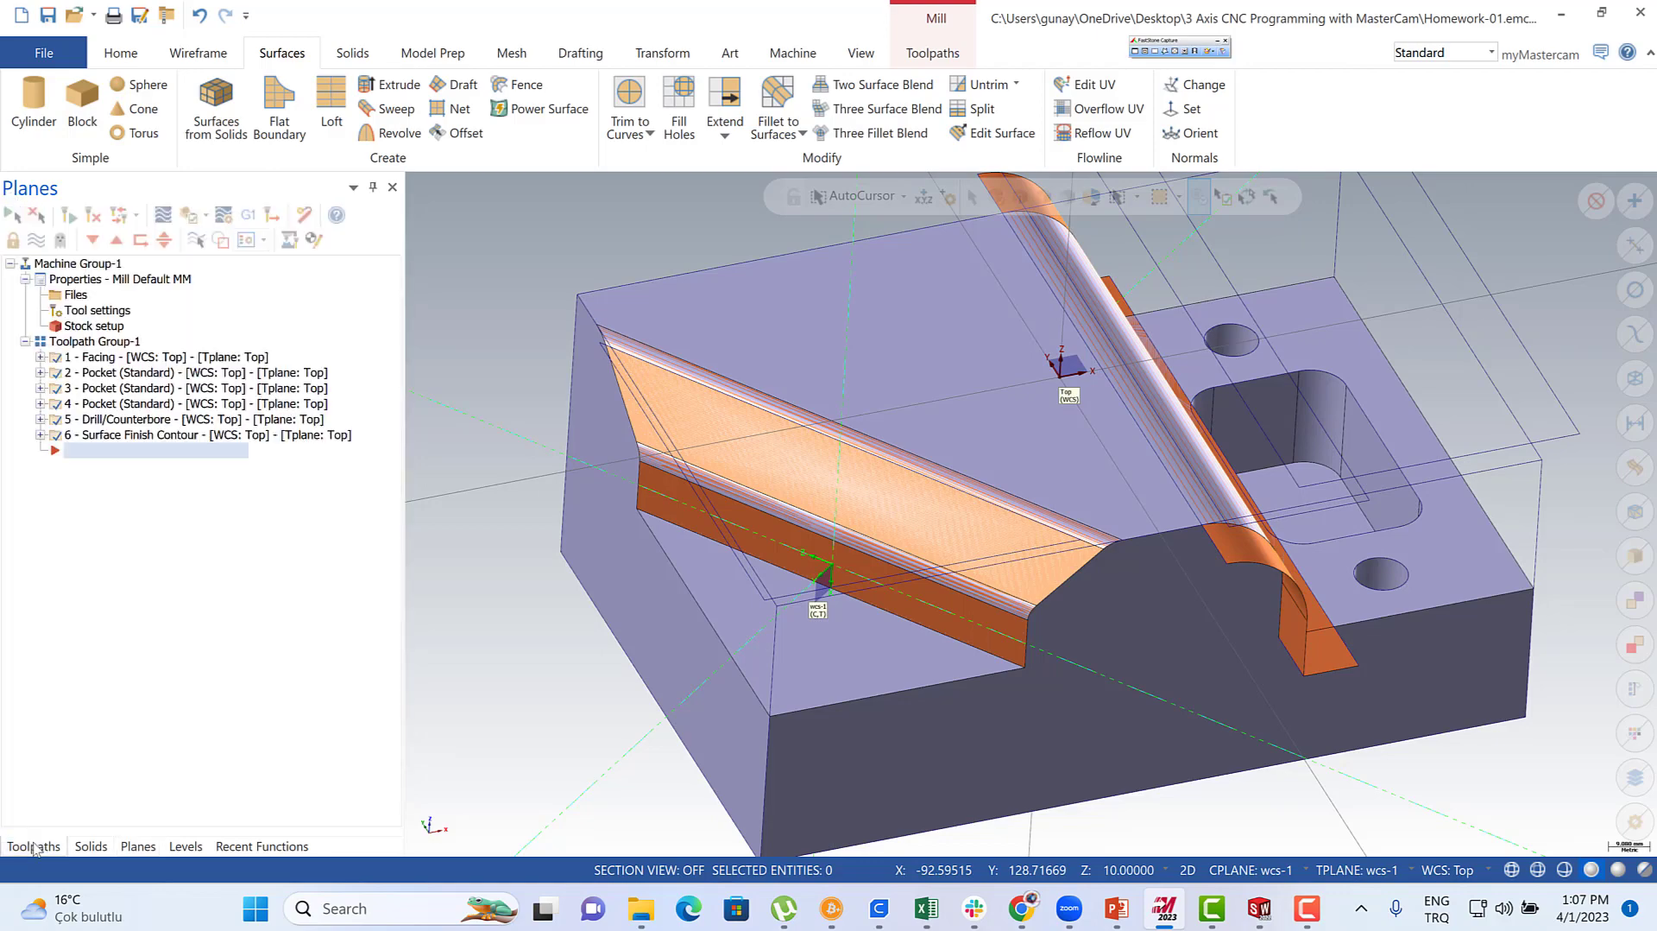
- Switch to 3D construction mode and create a one-edge curve along the bottom edge of the vertical wall surface
mouse_move(502, 365)
middle_down()
mouse_move(458, 359)
mouse_move(484, 363)
middle_up()
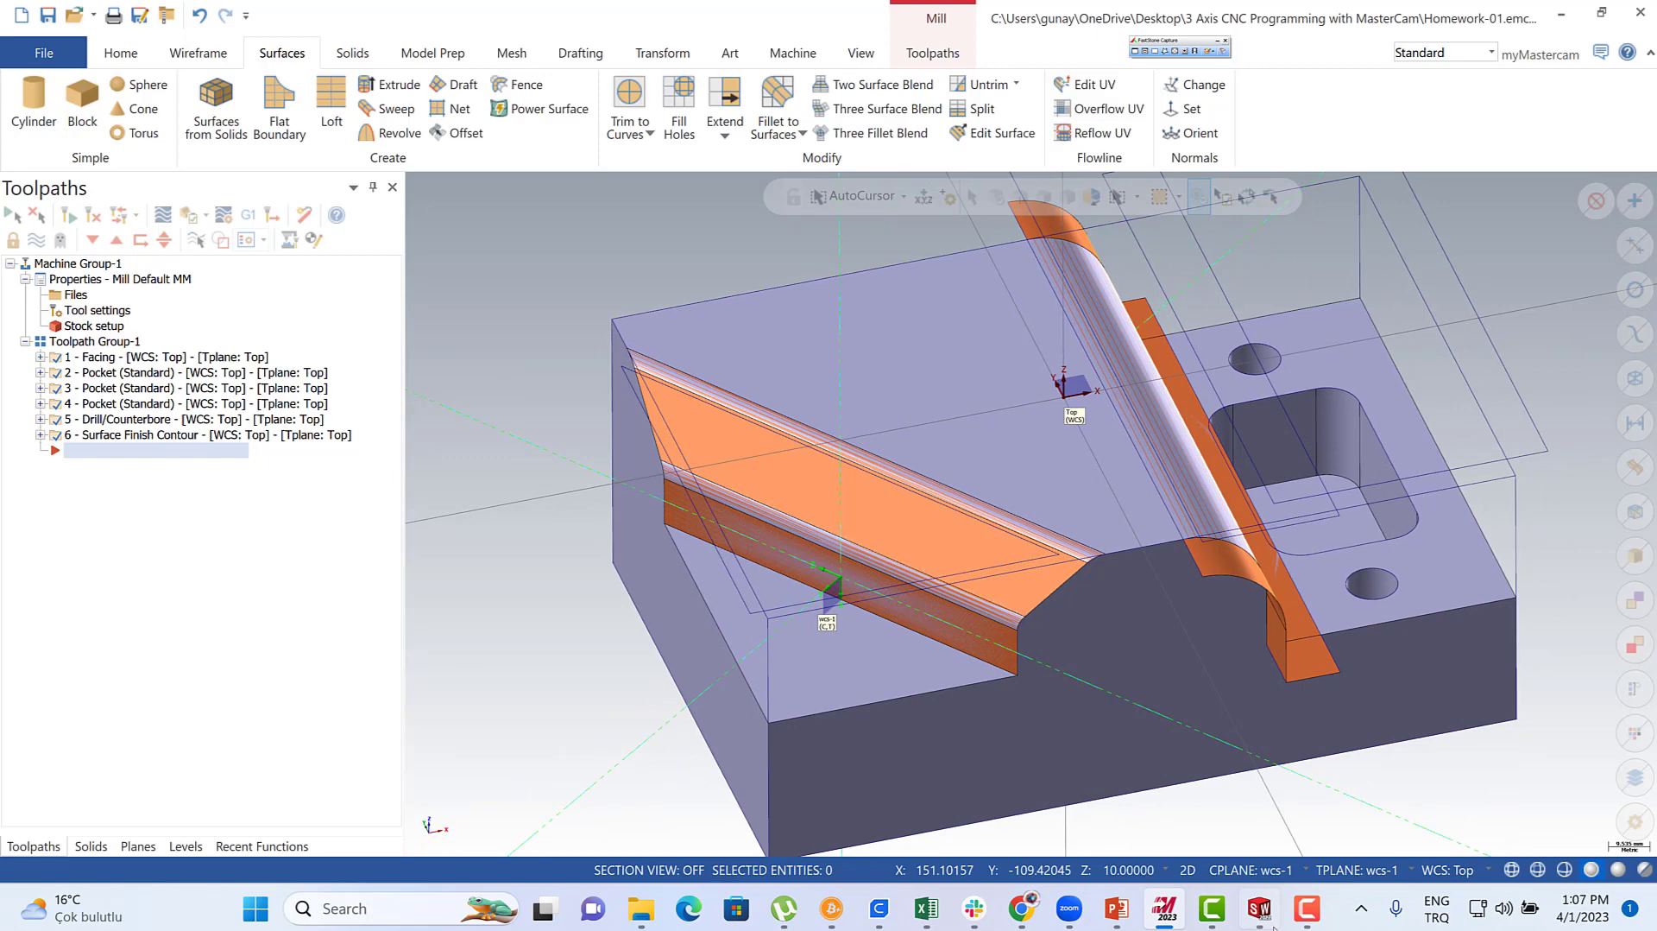
click(1187, 870)
click(198, 54)
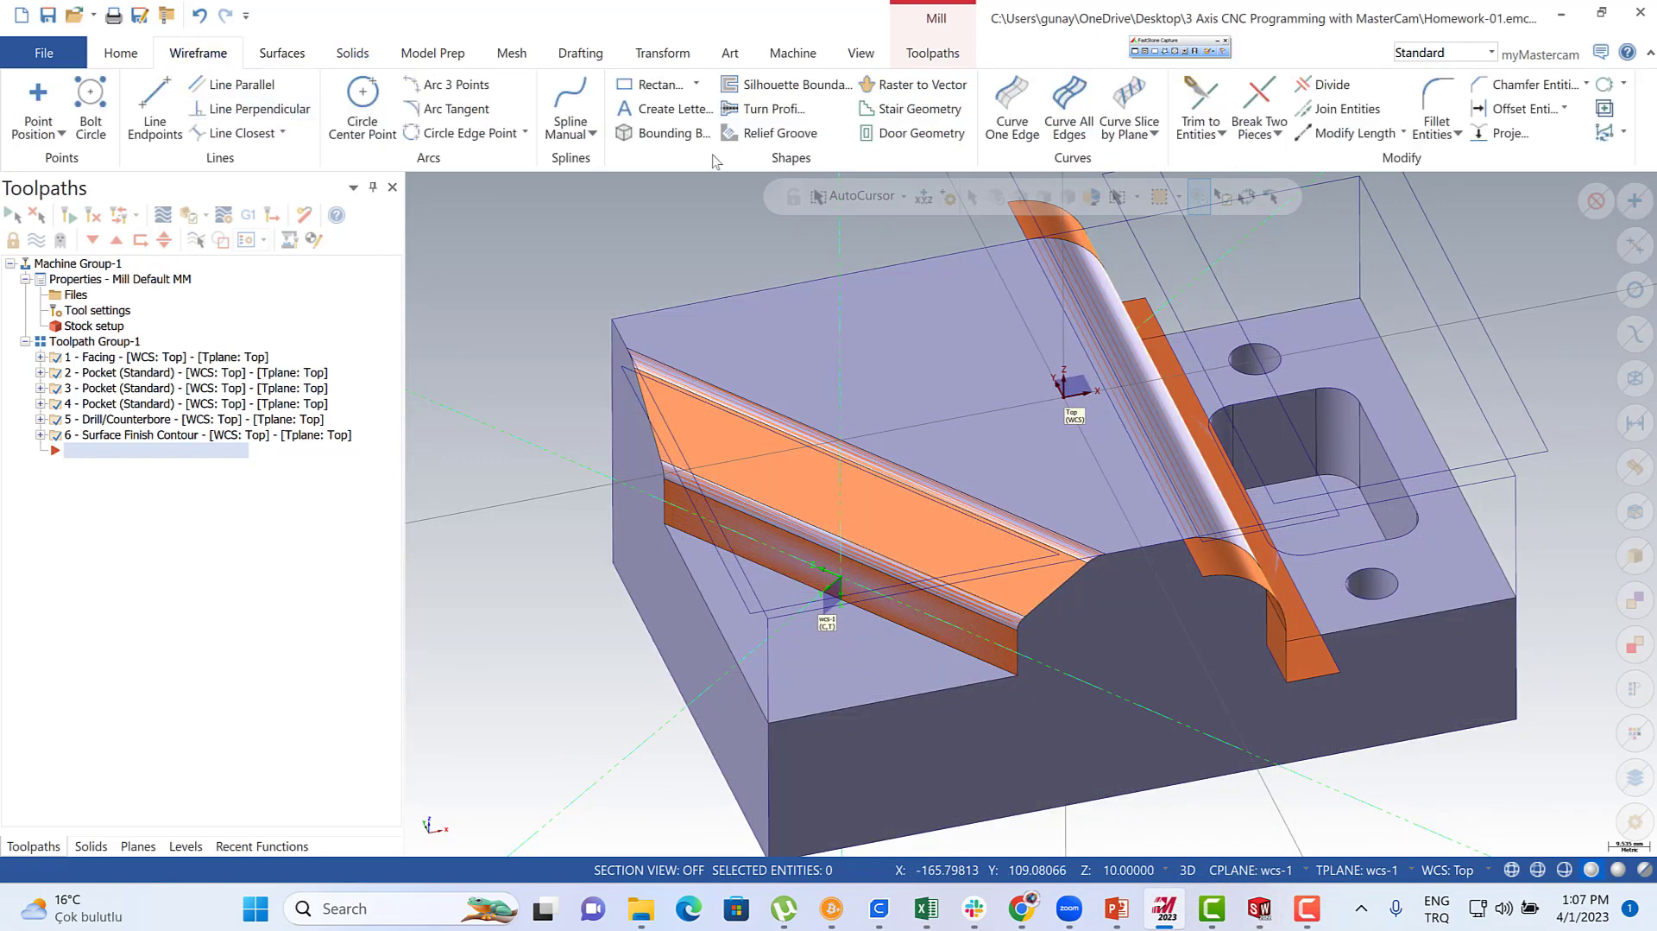
click(1012, 102)
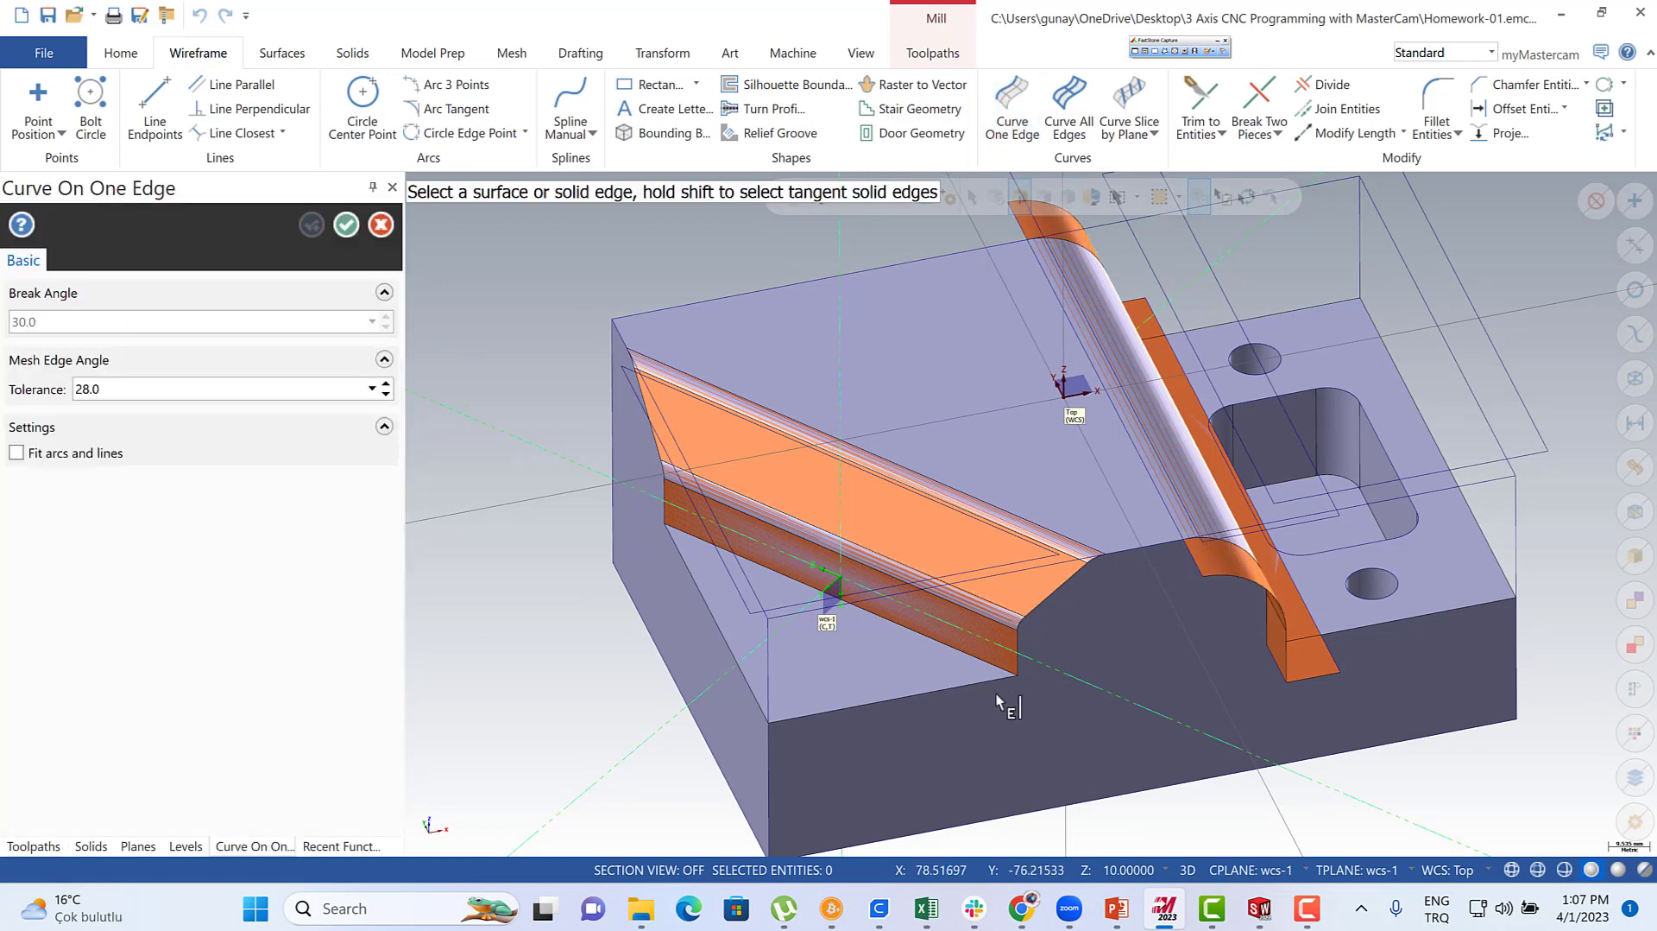
scroll(1000, 706, up, 4)
click(1001, 658)
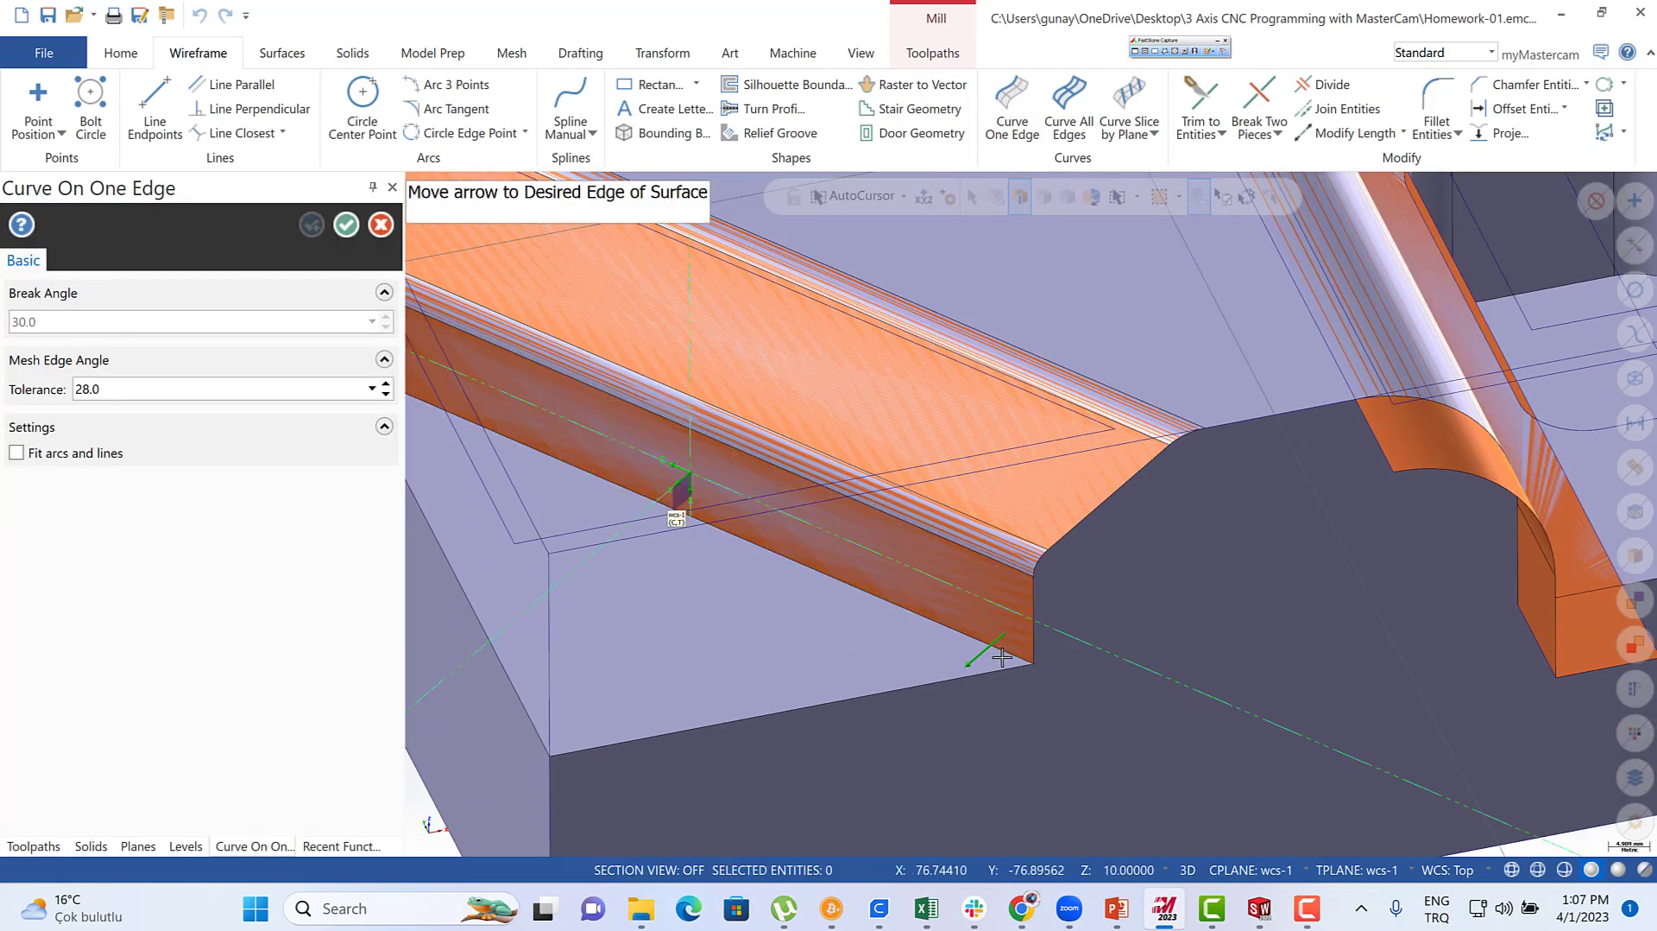
click(998, 660)
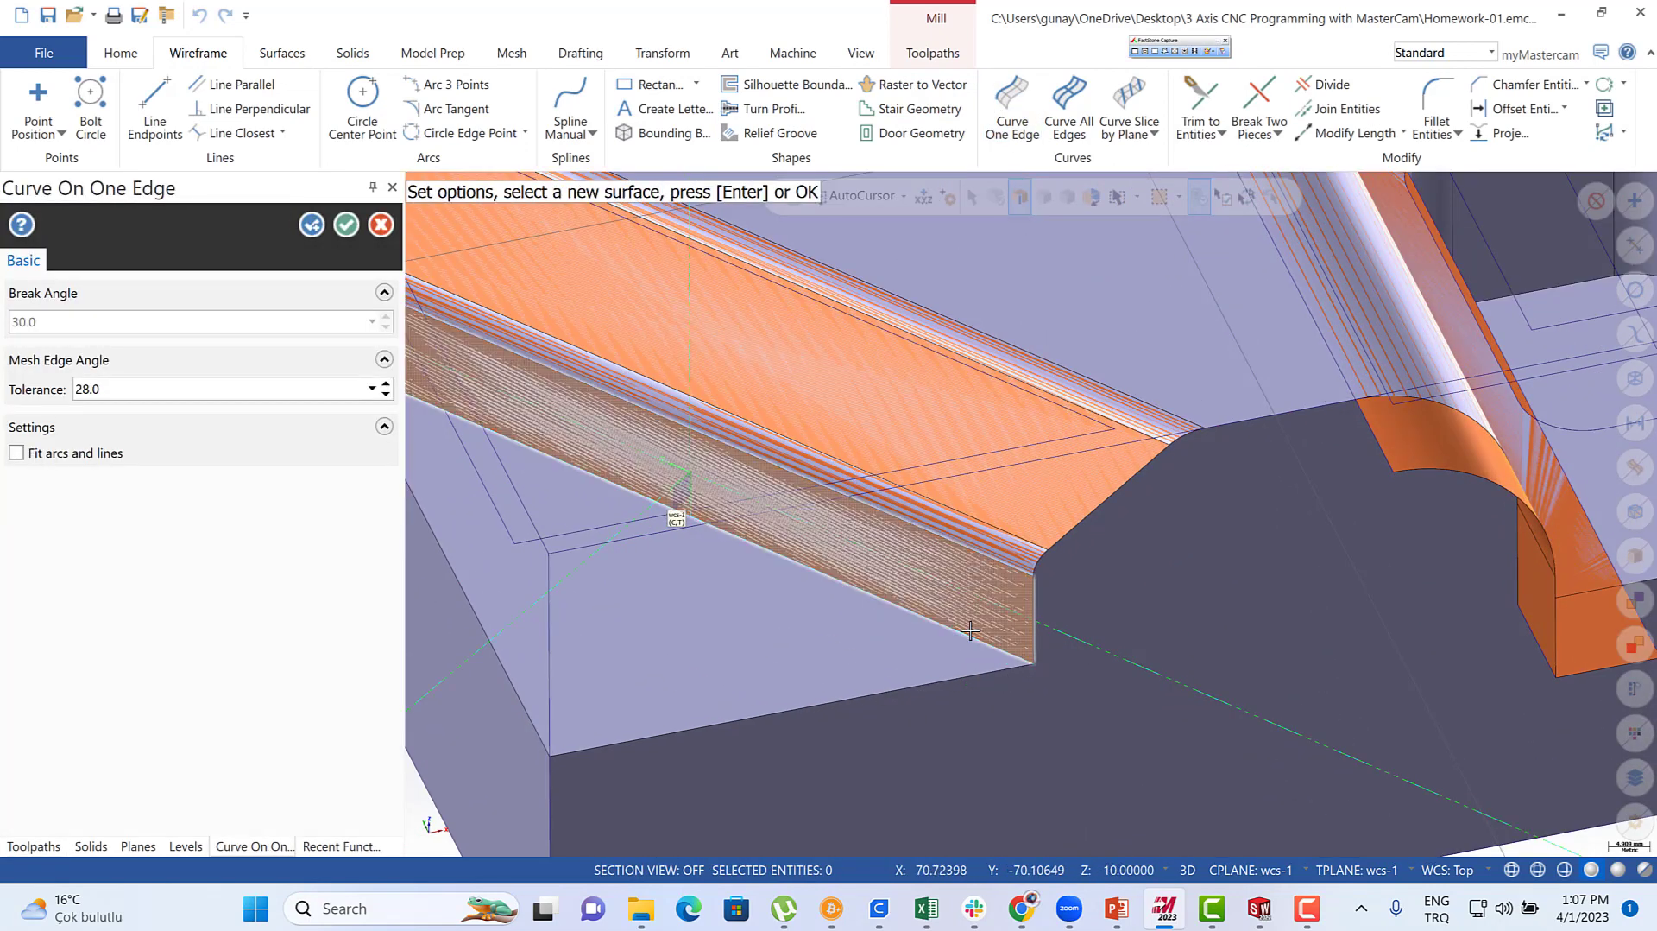
key(Return)
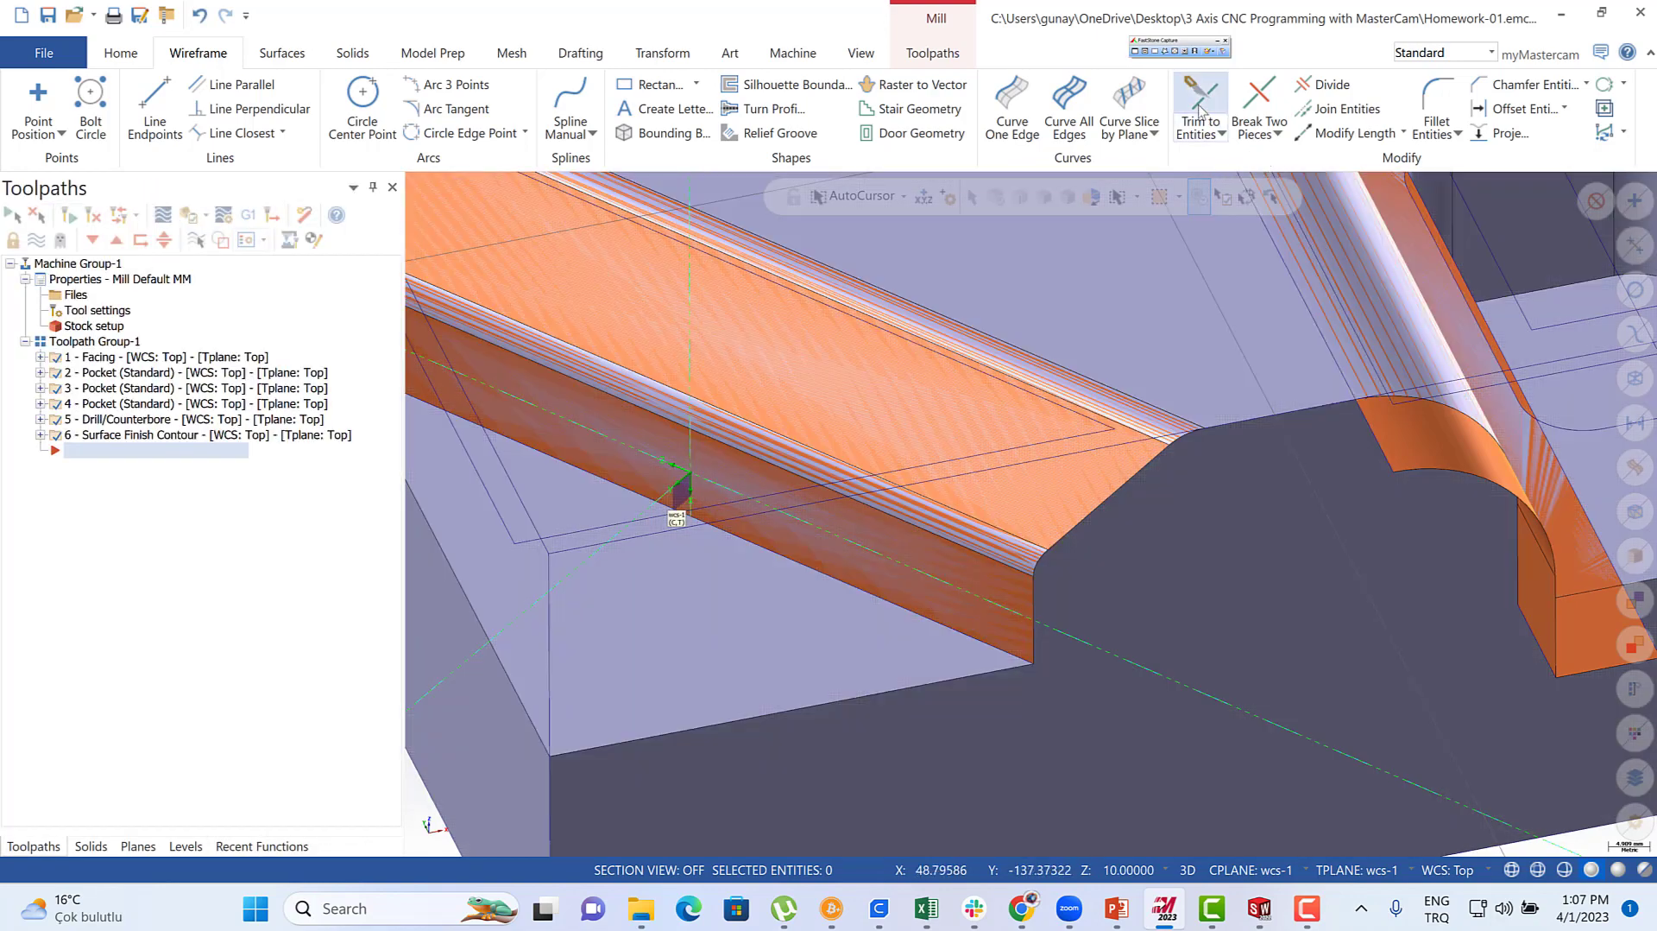
- Try lengthening the front end of the wall's bottom edge curve by 12 mm, and undo that lengthening
click(1344, 141)
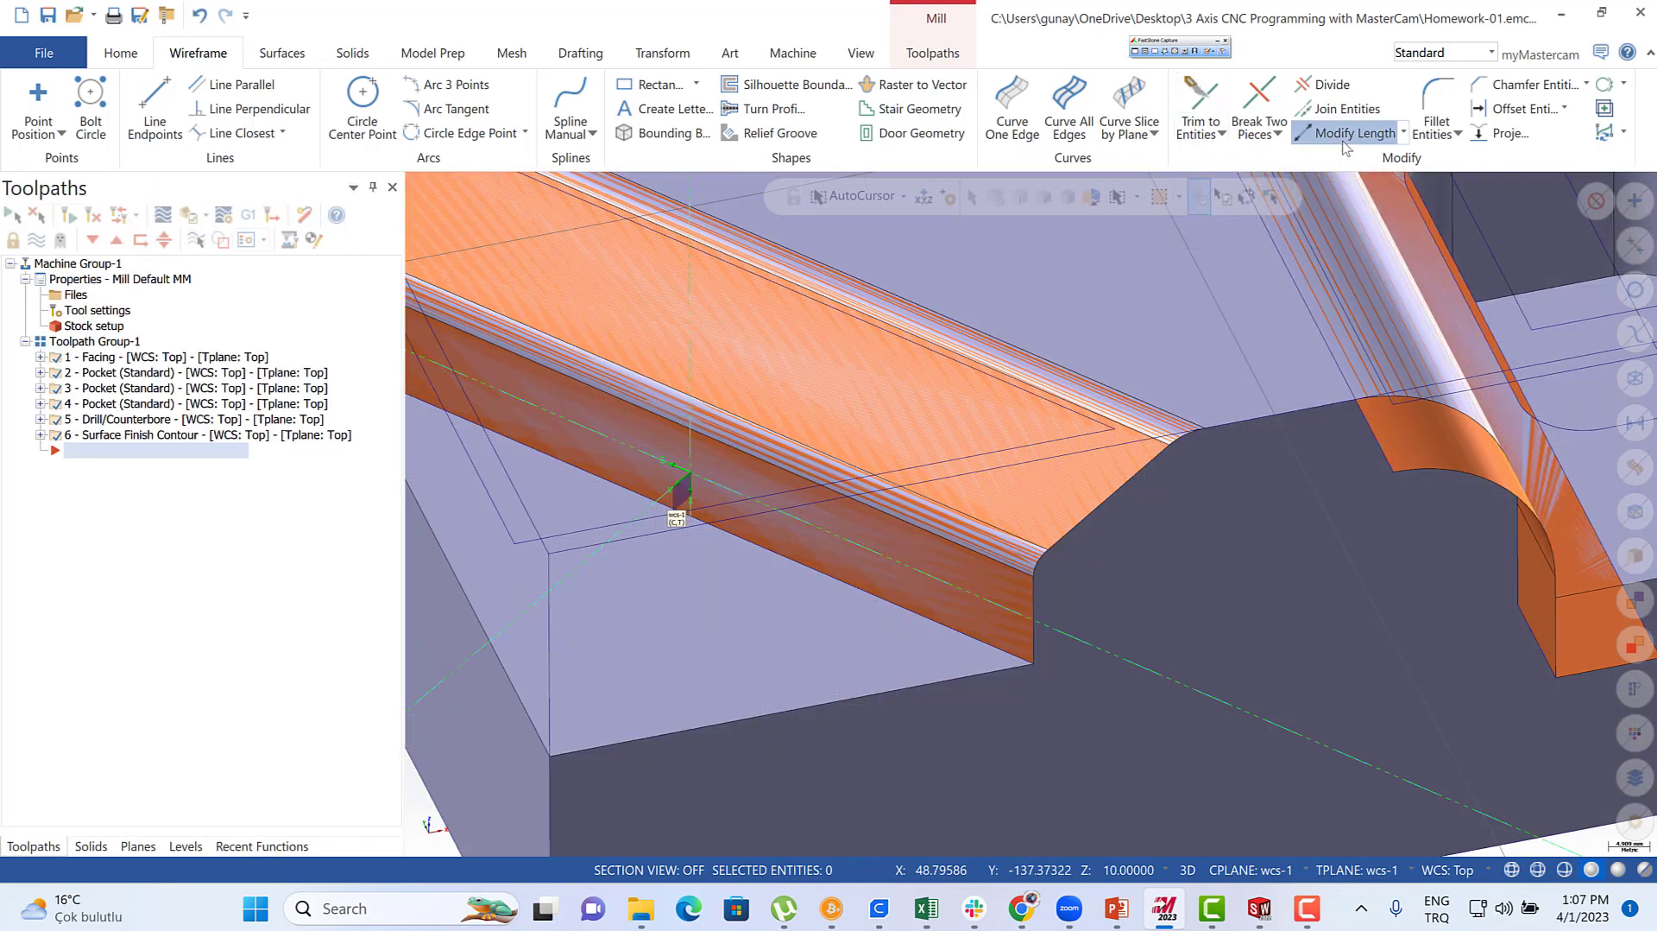
click(997, 651)
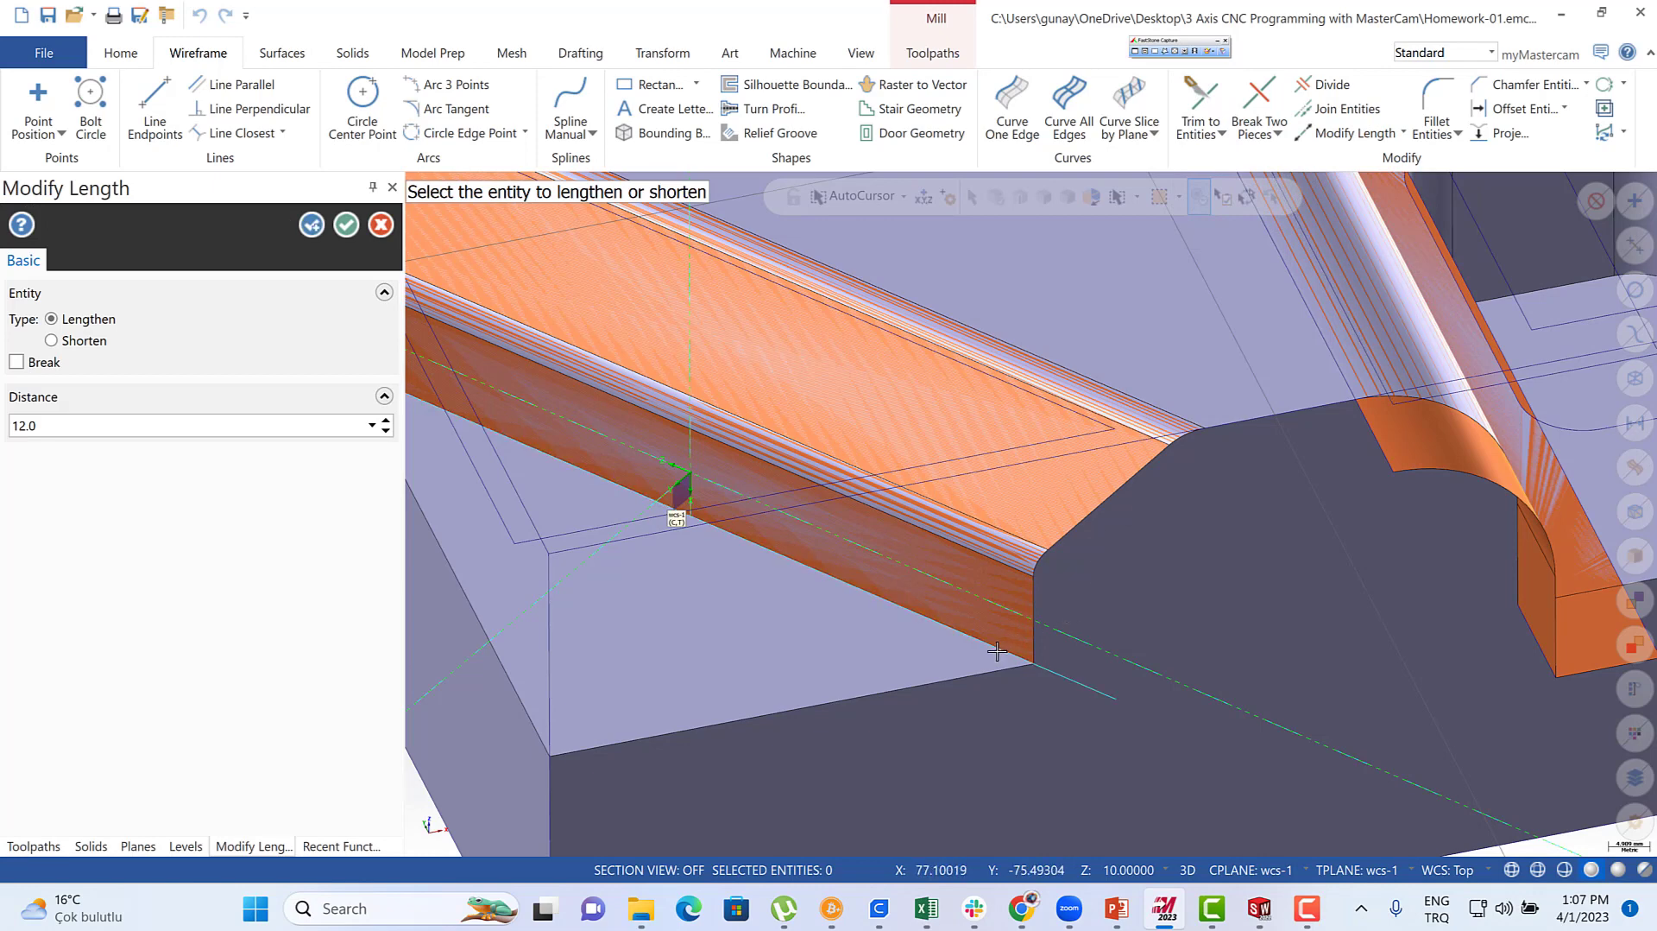
scroll(997, 650, down, 5)
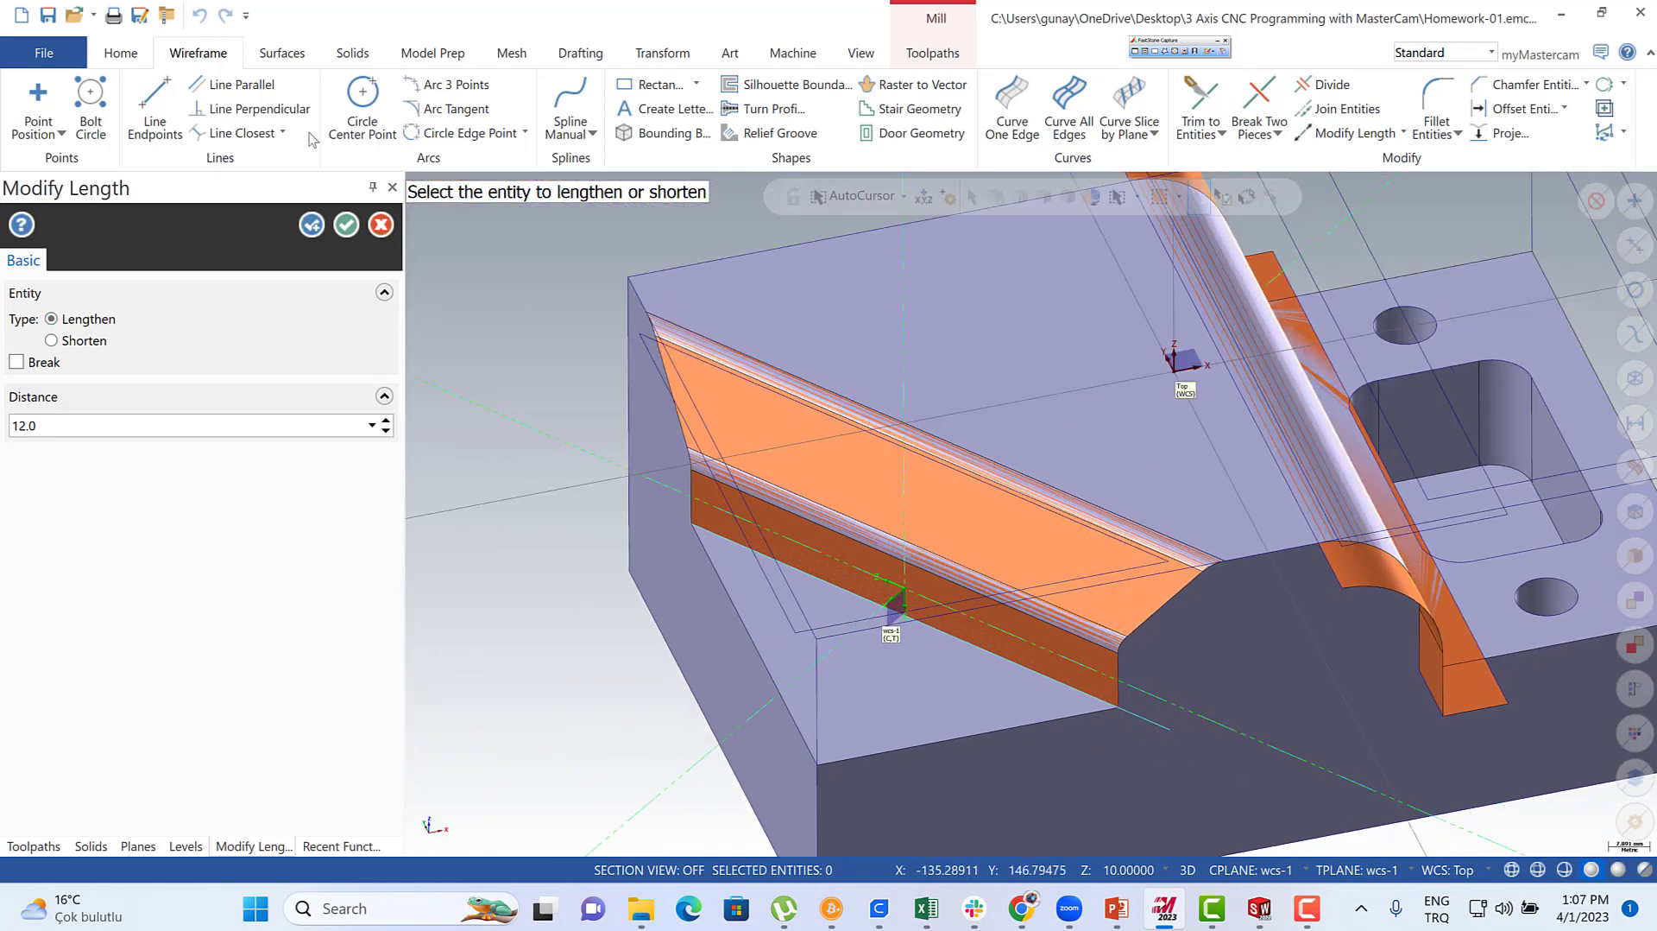
key(Escape)
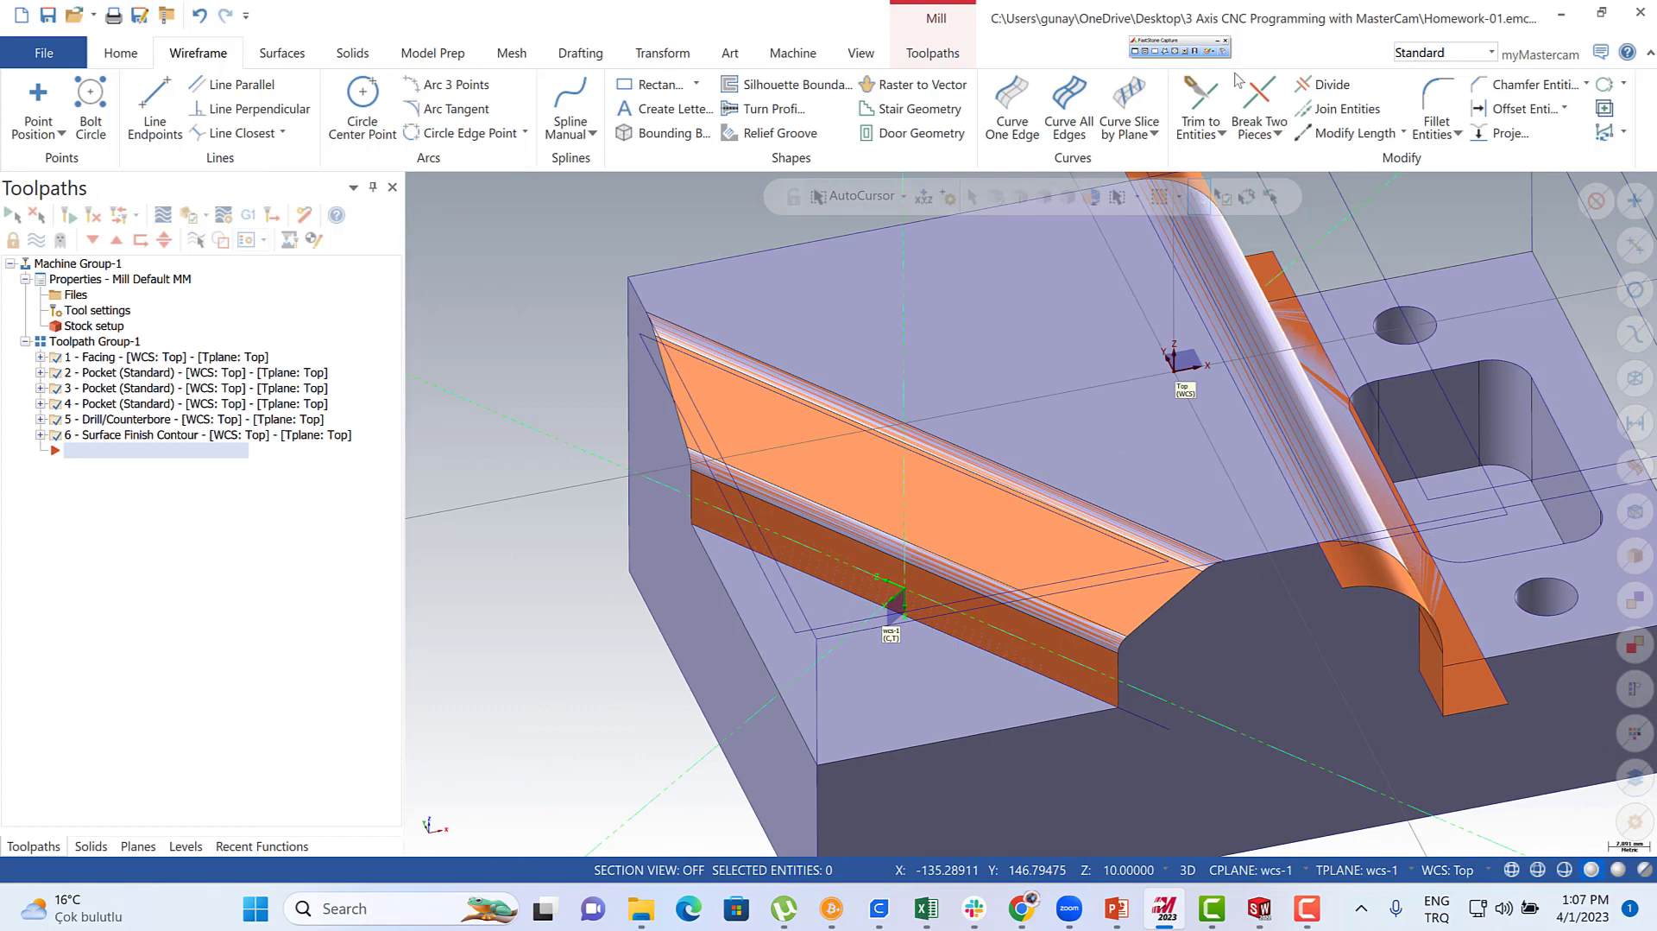
click(1337, 133)
click(199, 15)
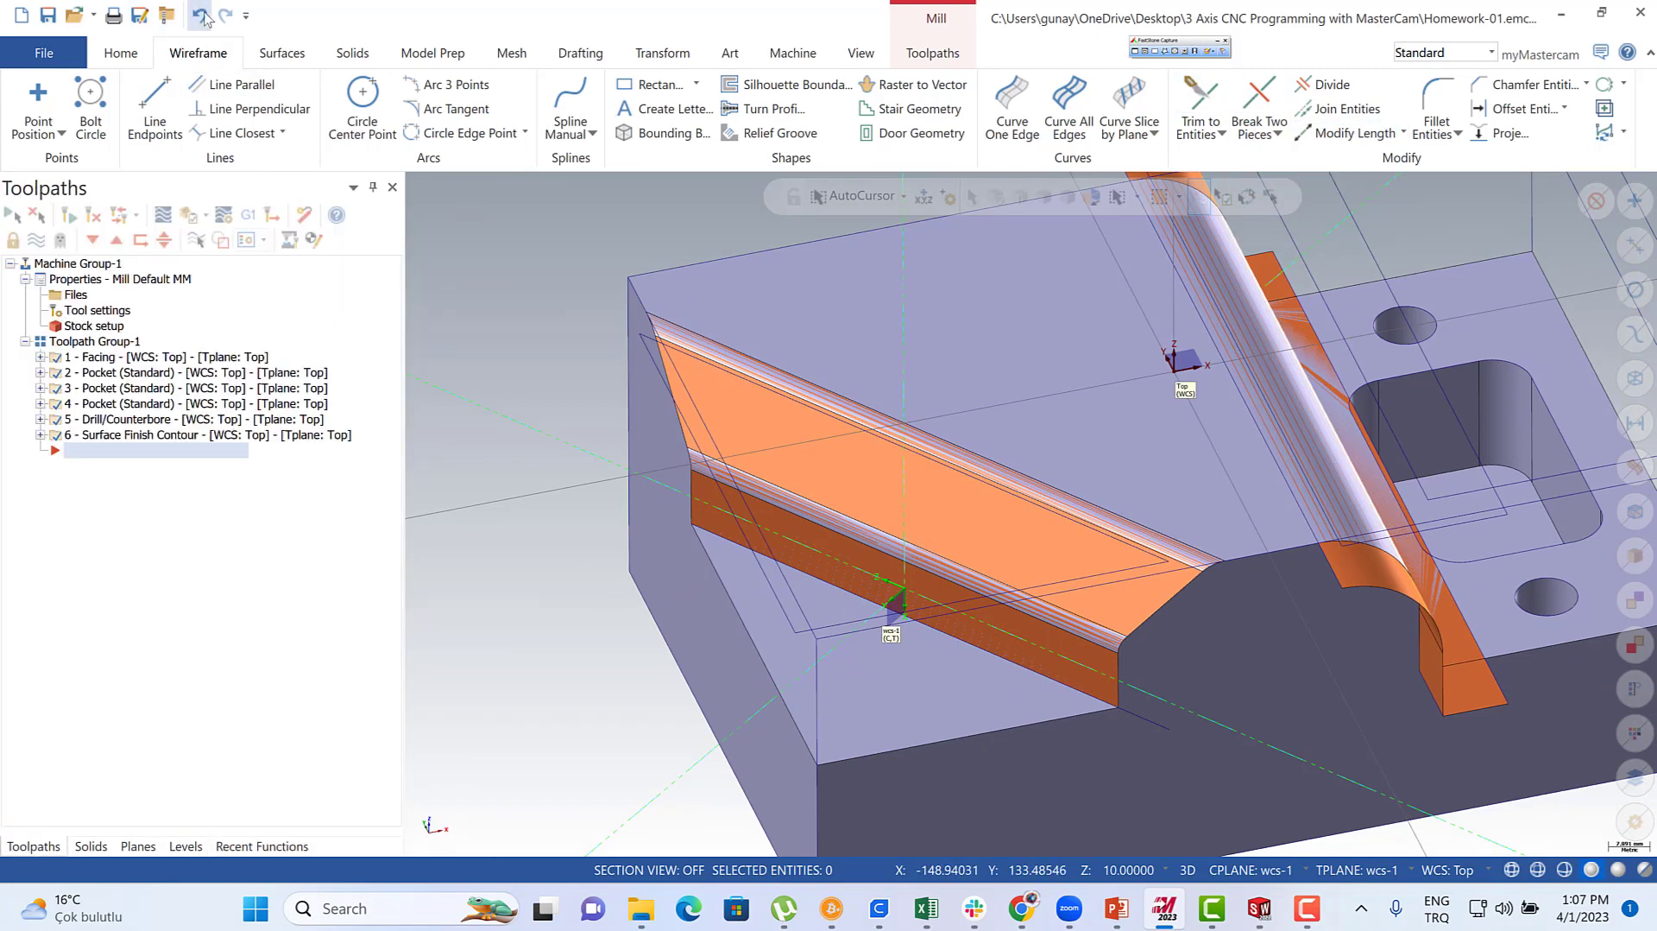
- Lengthen the wall's bottom edge curve by 20 mm at both its front and rear ends
click(1336, 133)
click(81, 425)
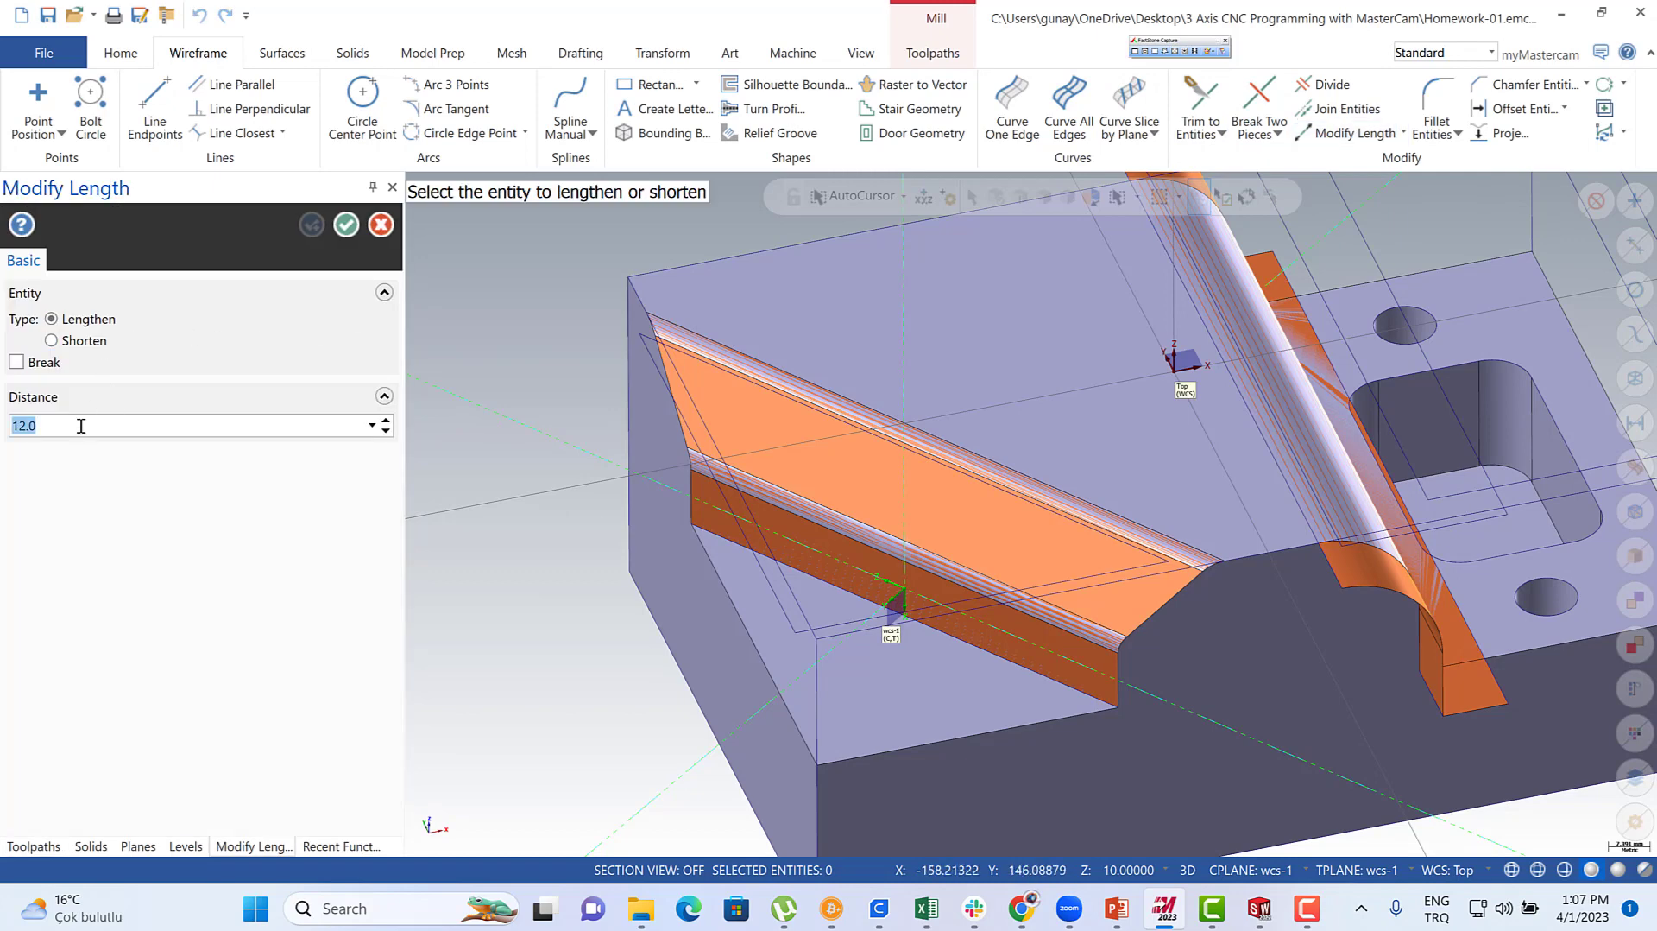
text(20)
key(Return)
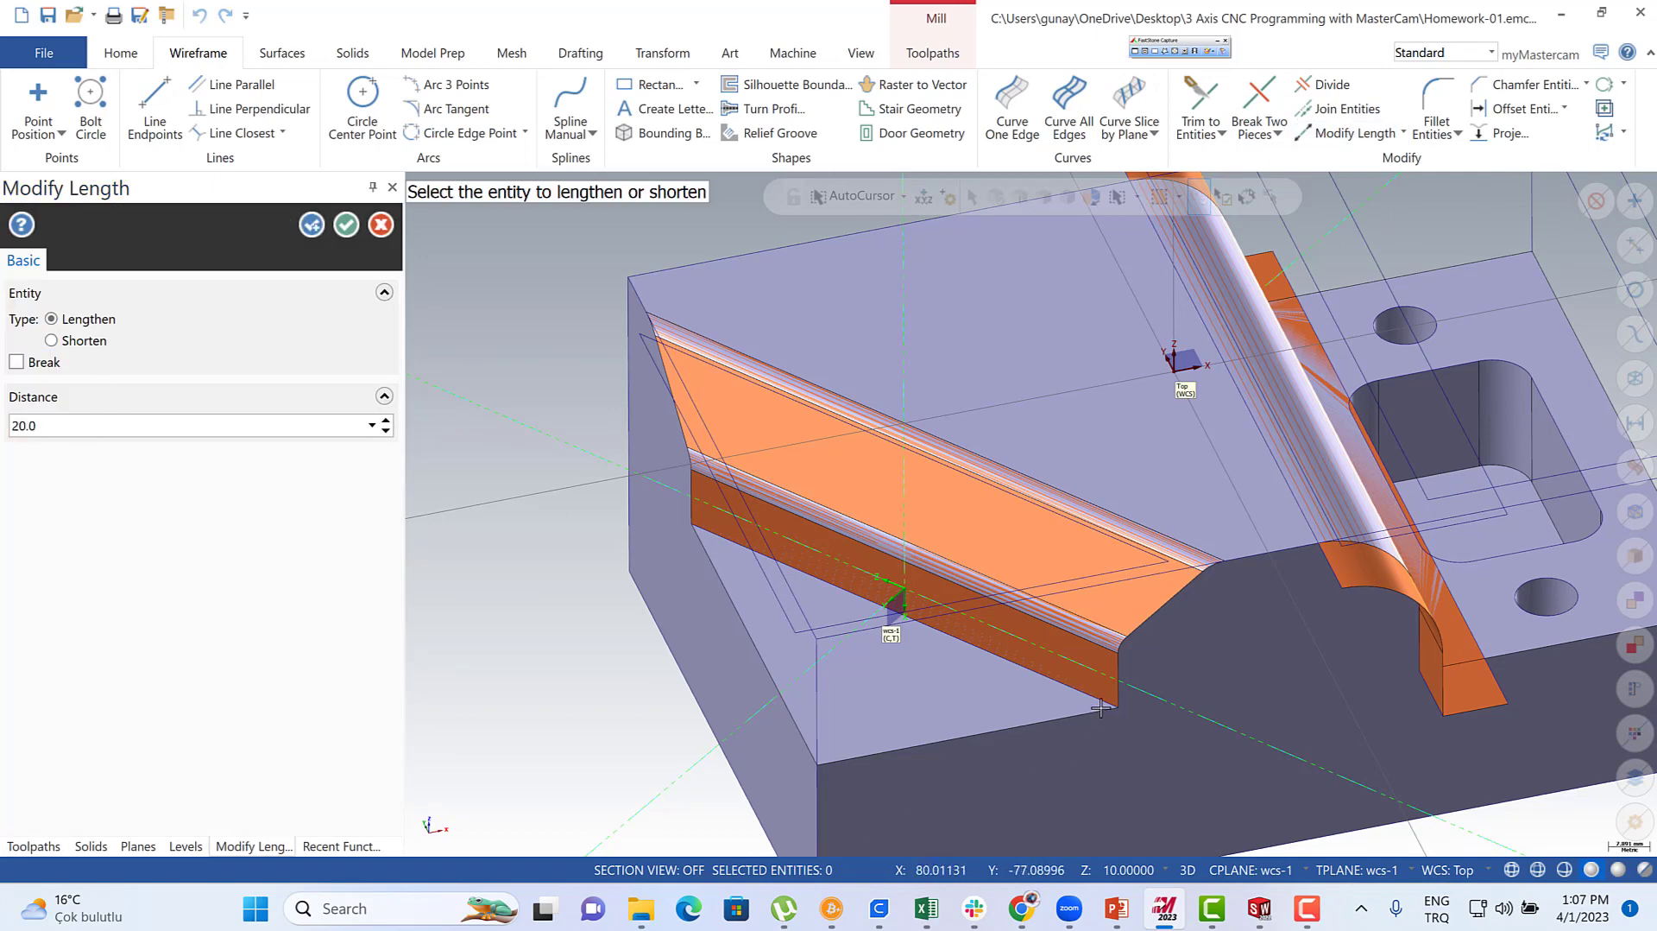
mouse_move(1047, 560)
middle_down()
mouse_move(1206, 500)
mouse_move(1054, 570)
middle_up()
click(675, 530)
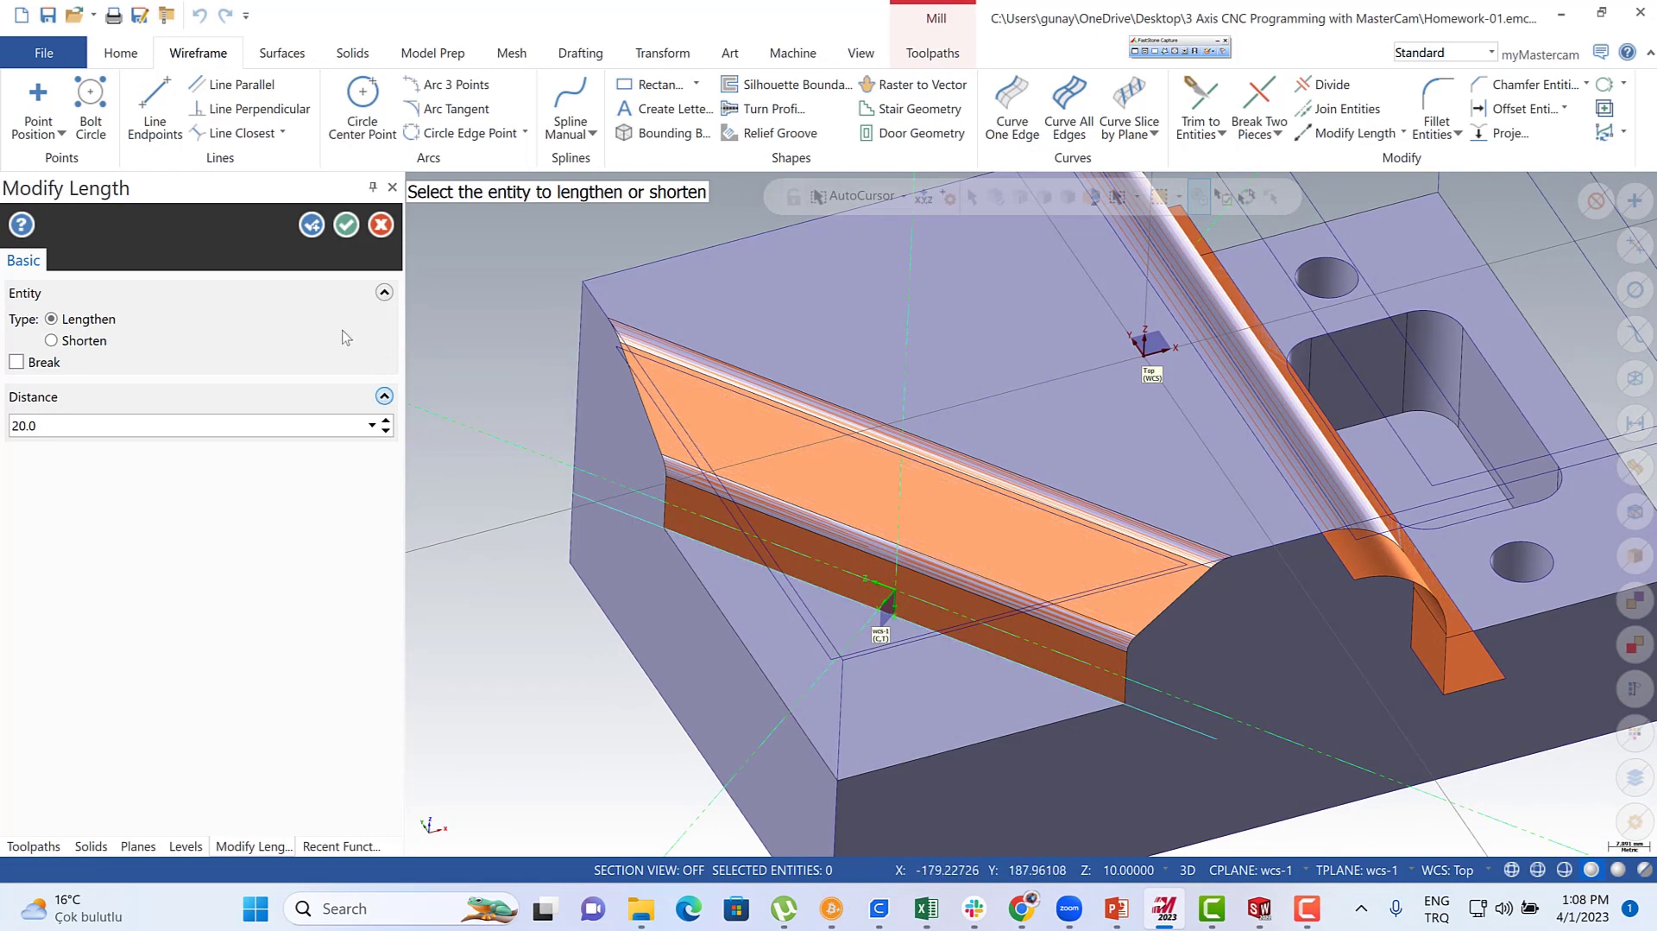
click(347, 224)
- Create one-edge curves along the front edges of the vertical wall and the lower fillet surface
scroll(735, 587, down, 2)
middle_drag(799, 580, 796, 545)
scroll(1157, 587, up, 4)
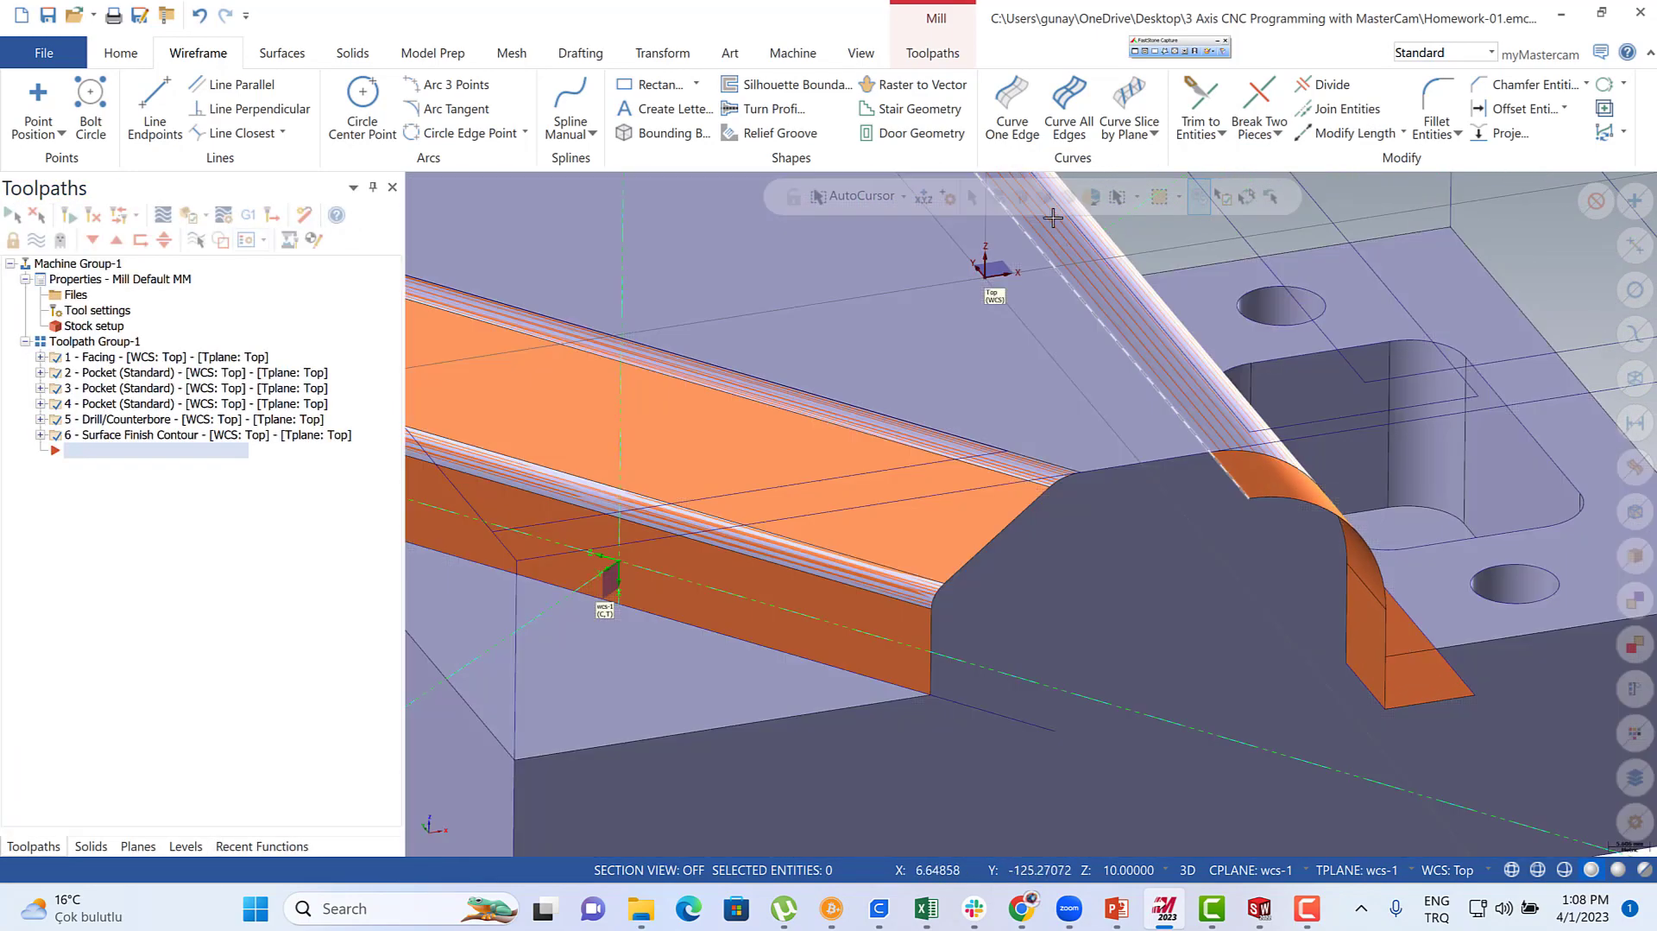
click(1013, 126)
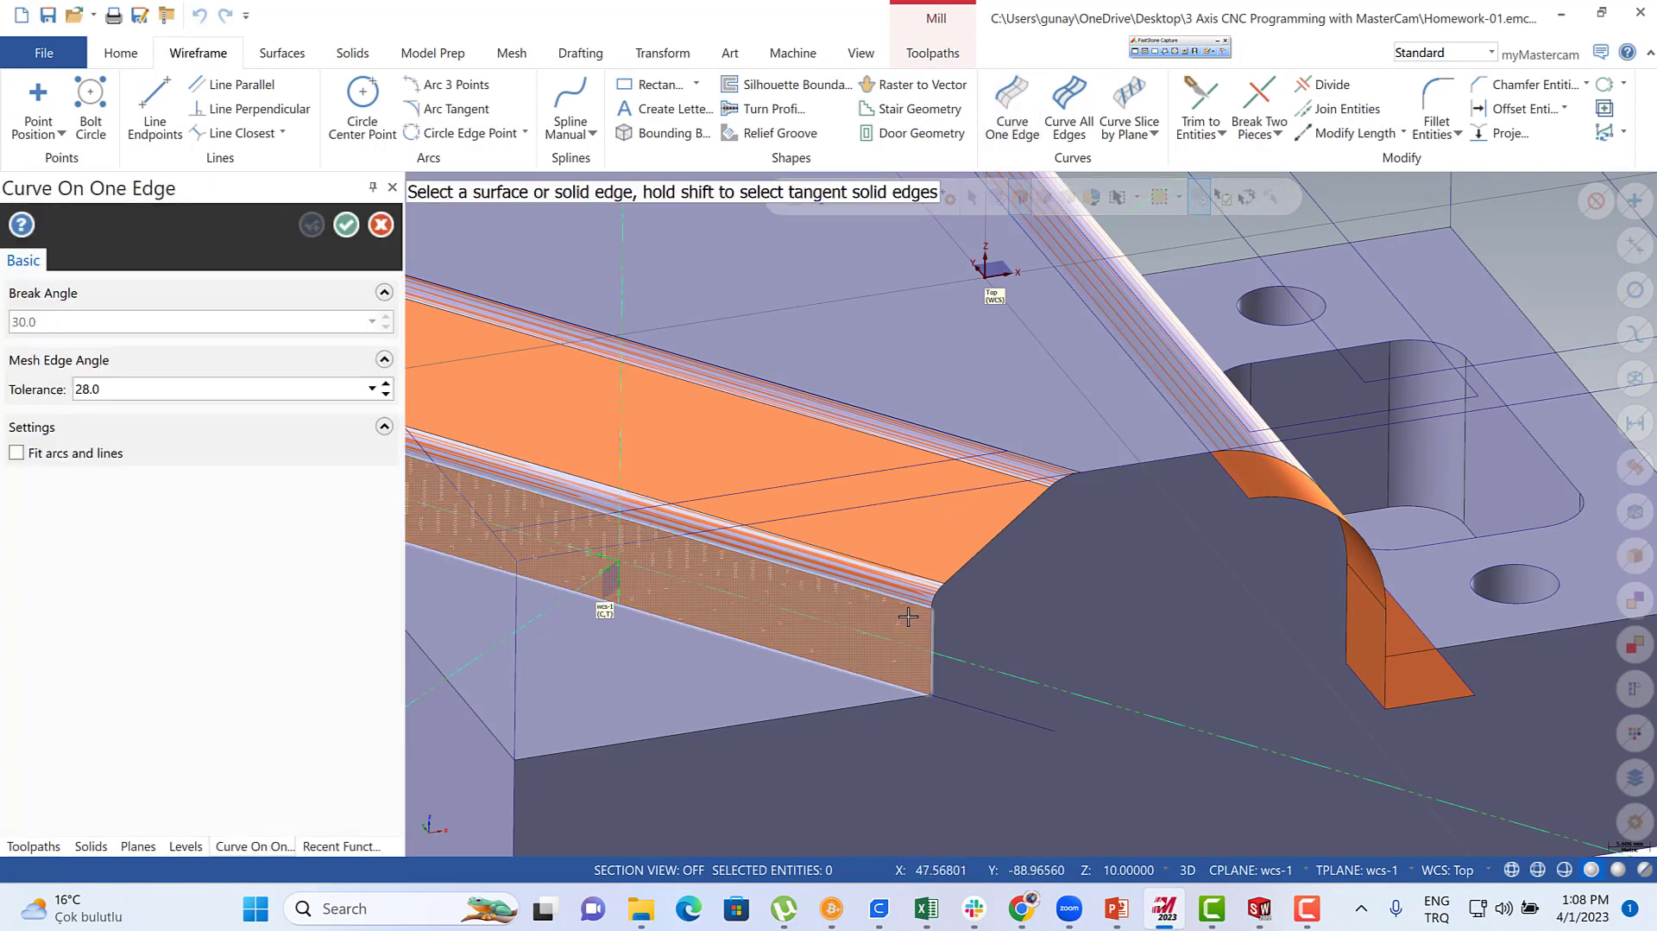
click(949, 626)
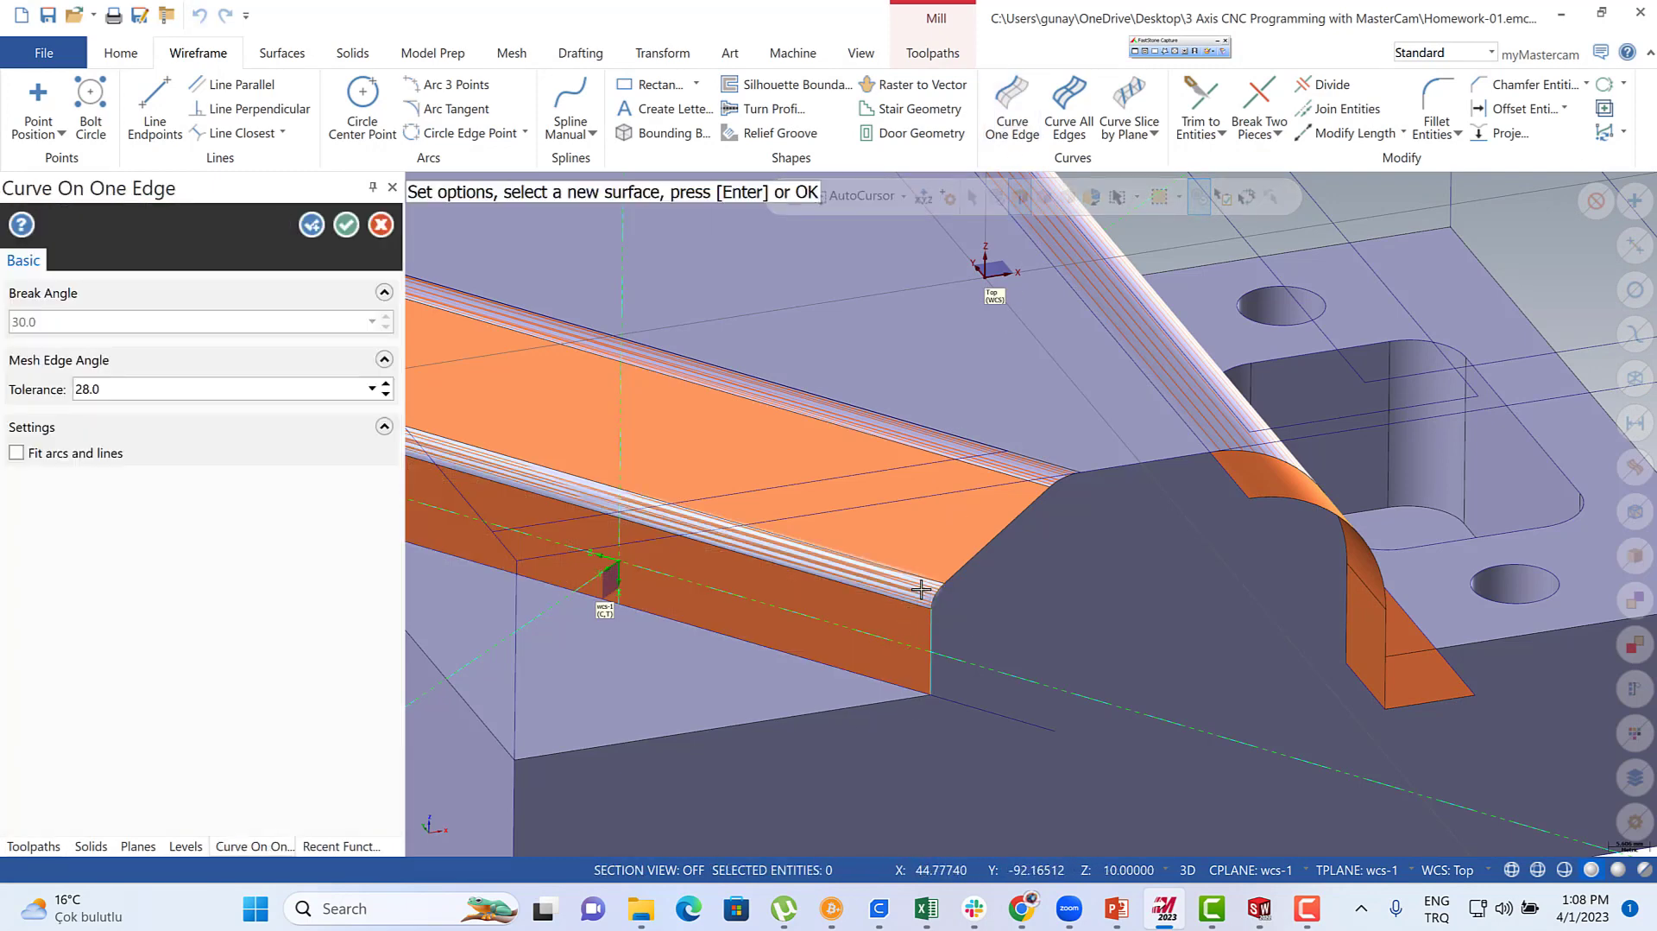
click(949, 603)
click(950, 603)
- Create one-edge curves along the front edges of the slanted face and the upper fillet, and finish the command
click(961, 540)
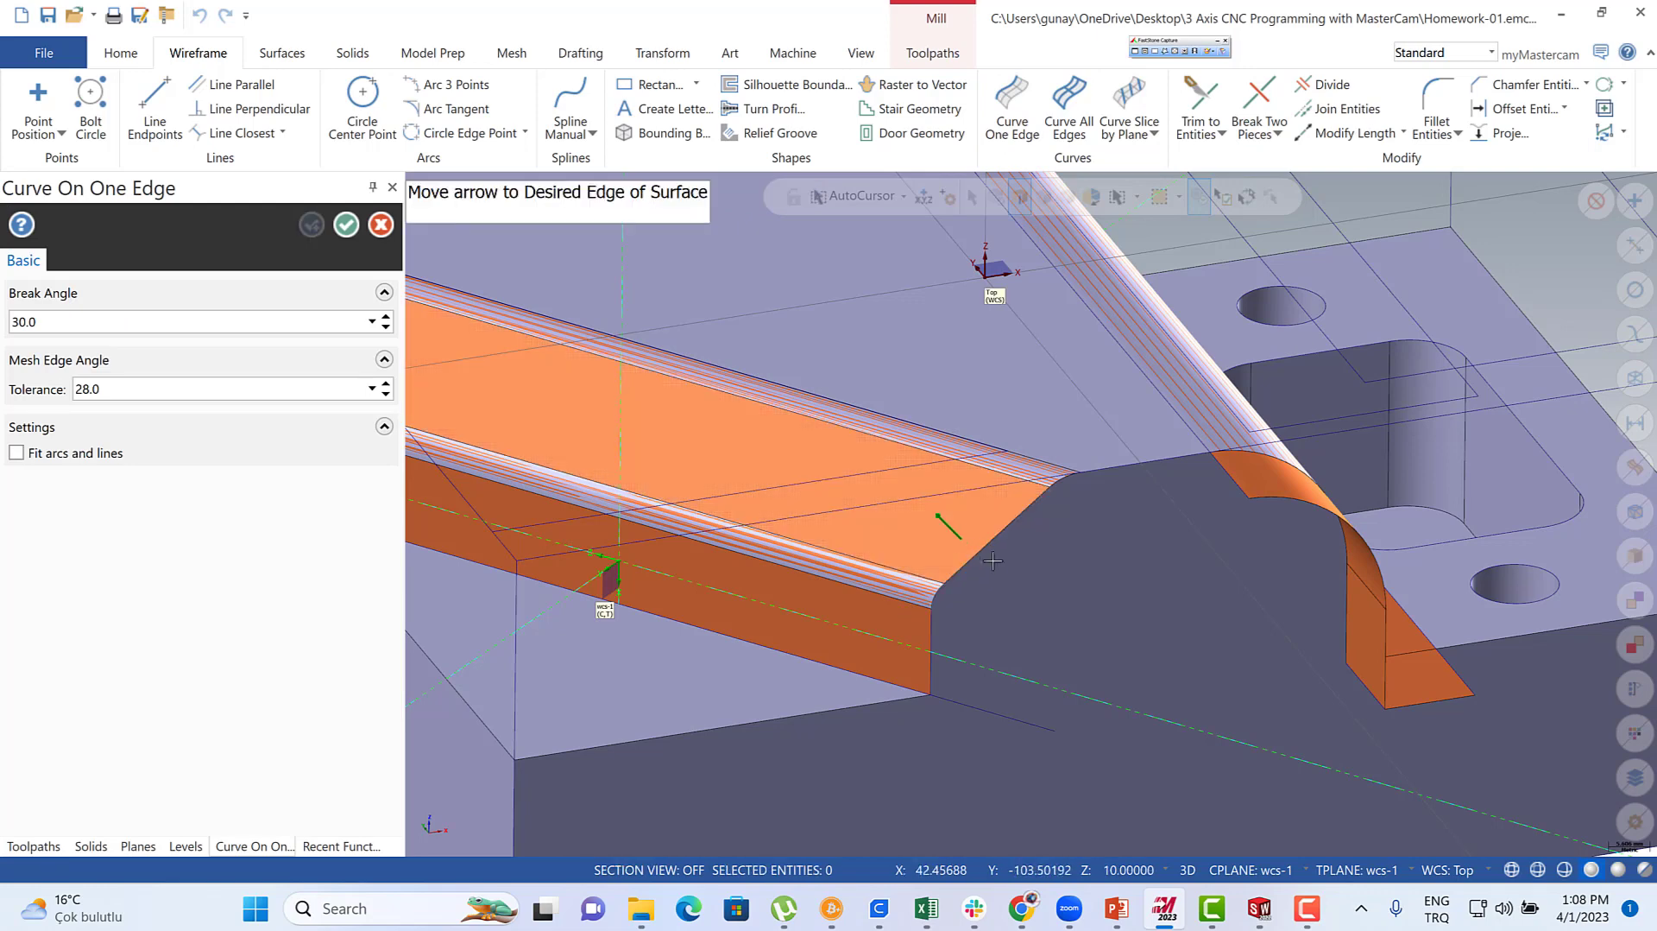
click(1004, 566)
click(1045, 474)
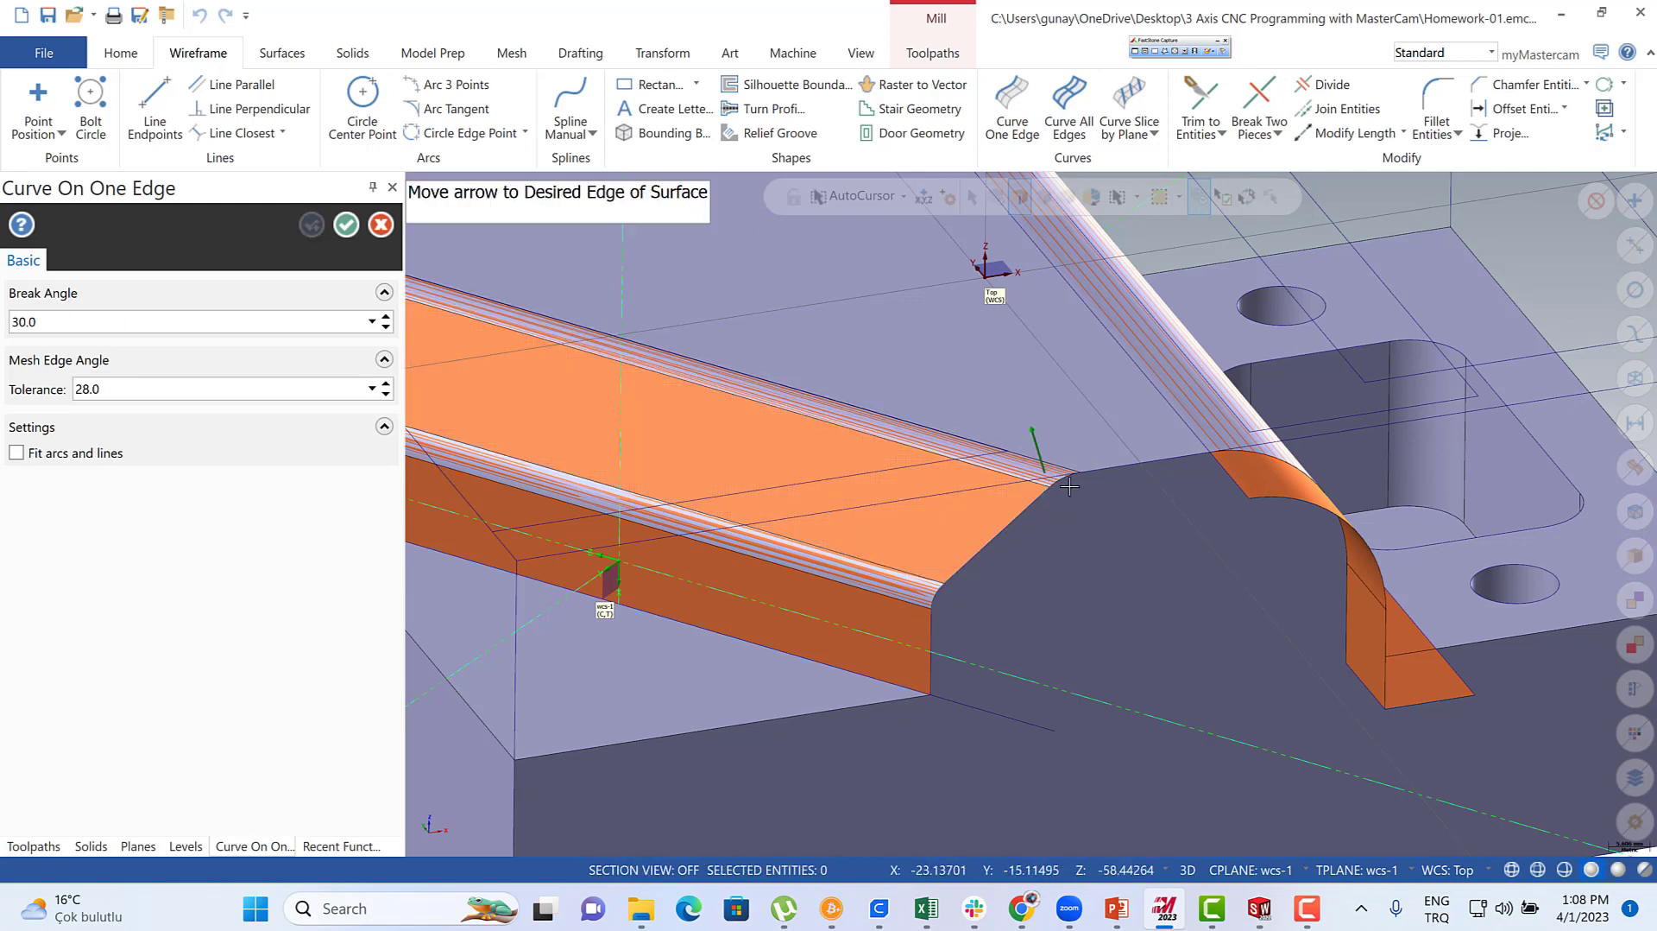
click(1090, 499)
click(1069, 489)
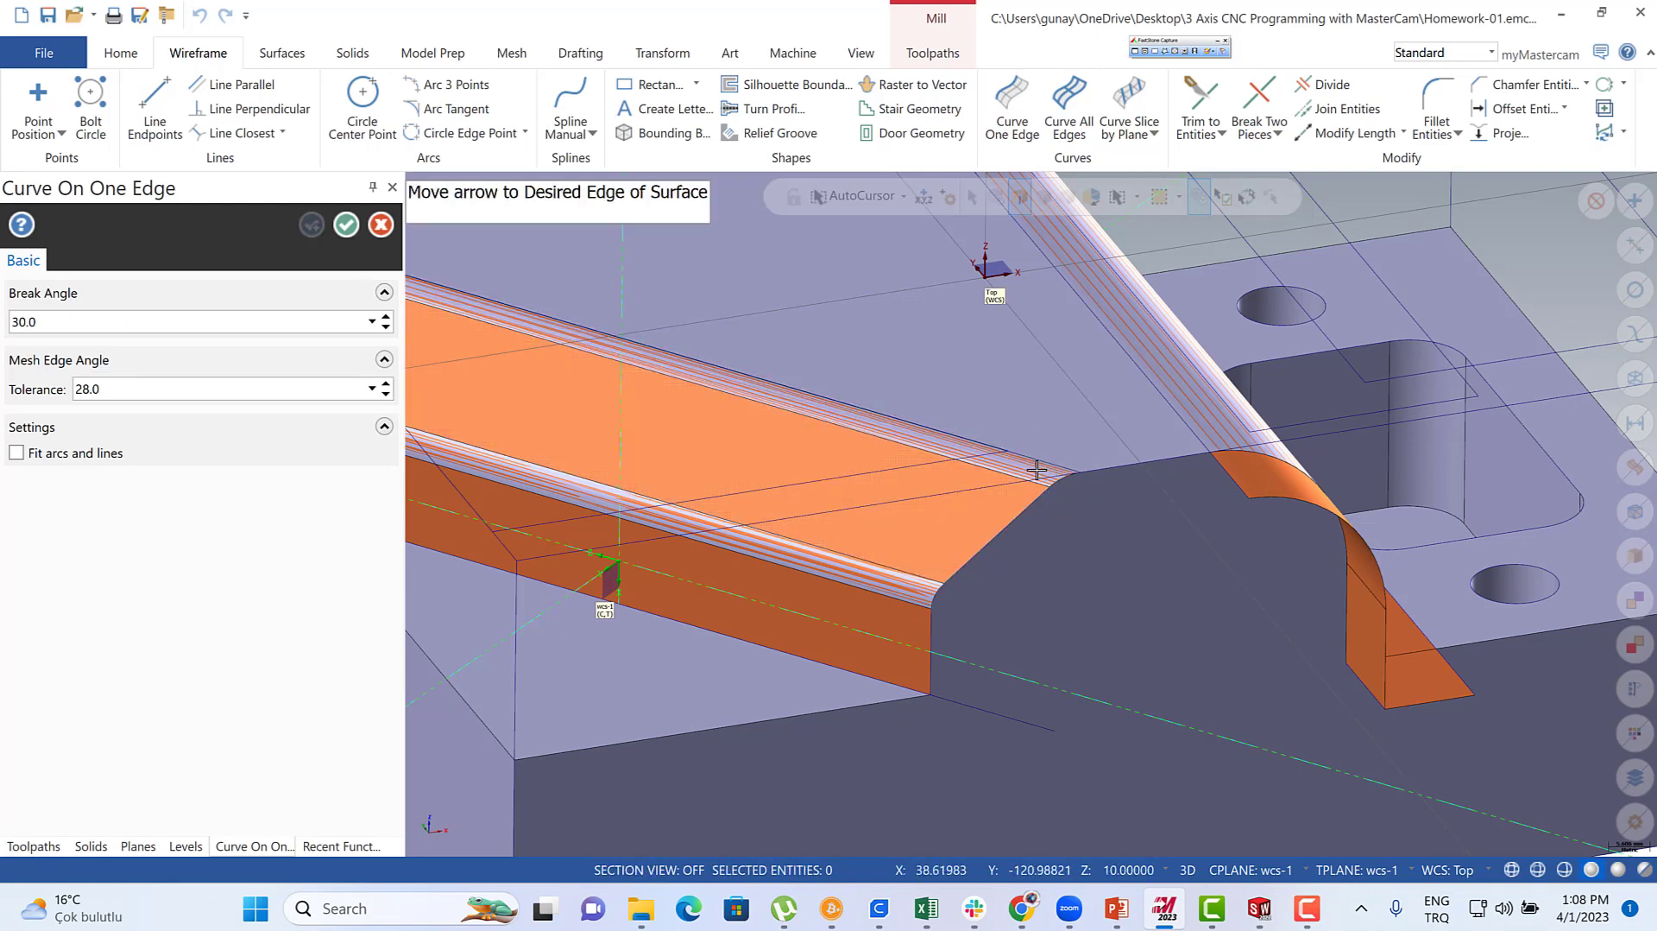
click(1058, 469)
key(Return)
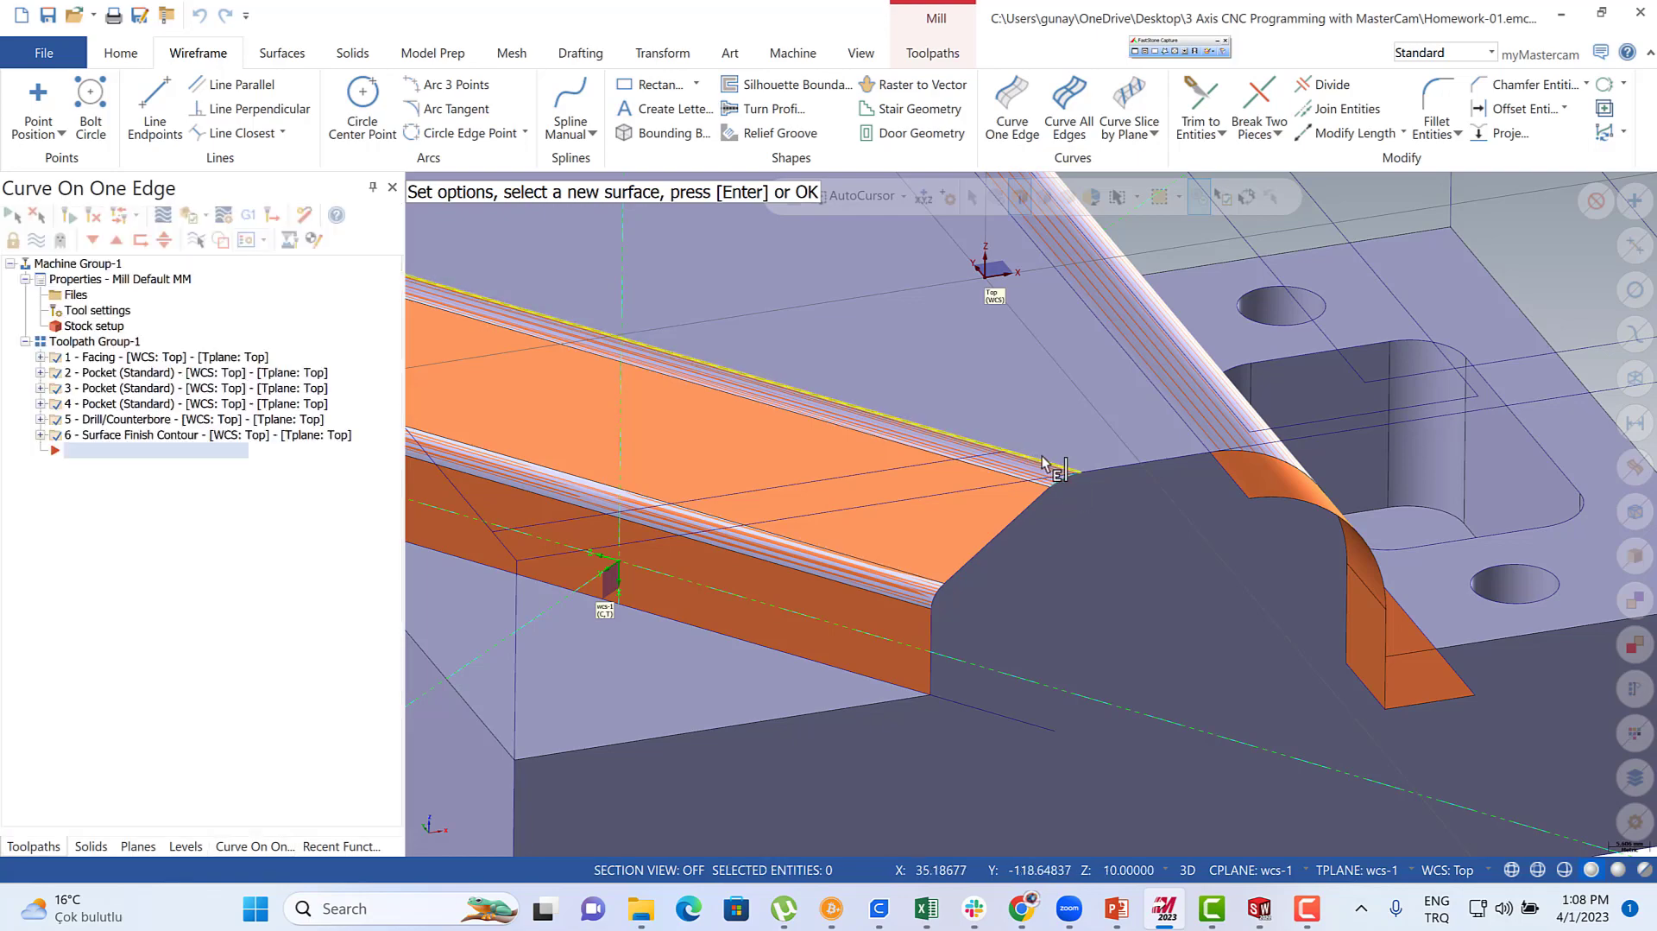
click(1066, 467)
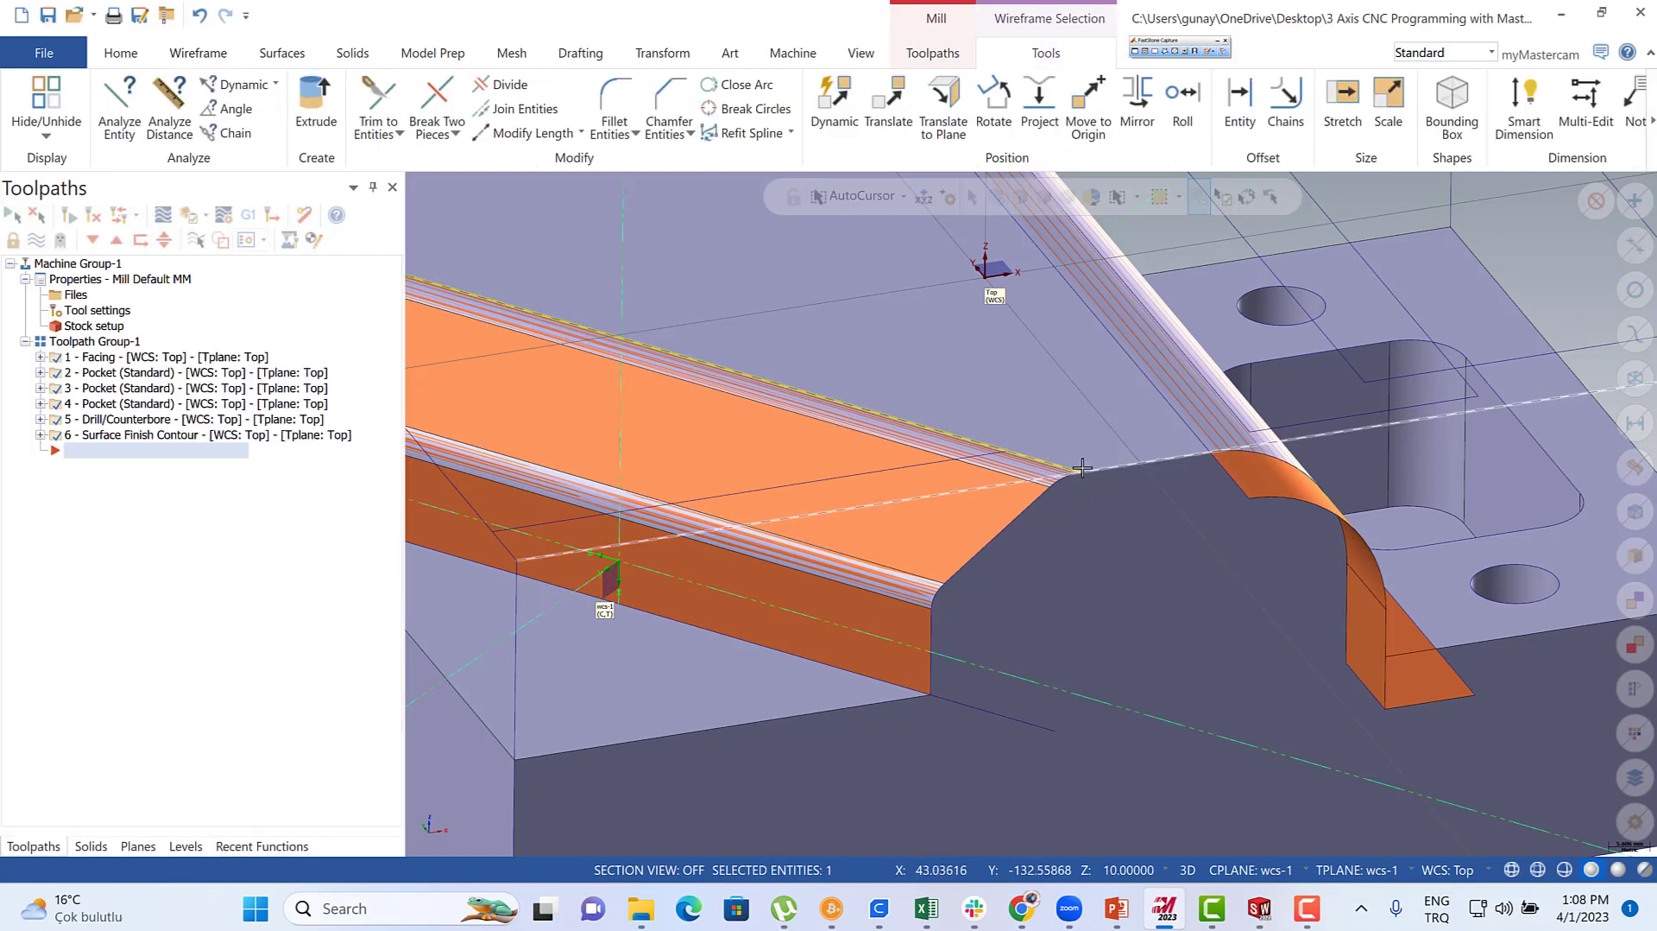
key(Escape)
- Switch to 2D construction mode and take the construction depth from the front endpoint of the lengthened bottom line
scroll(1029, 422, down, 5)
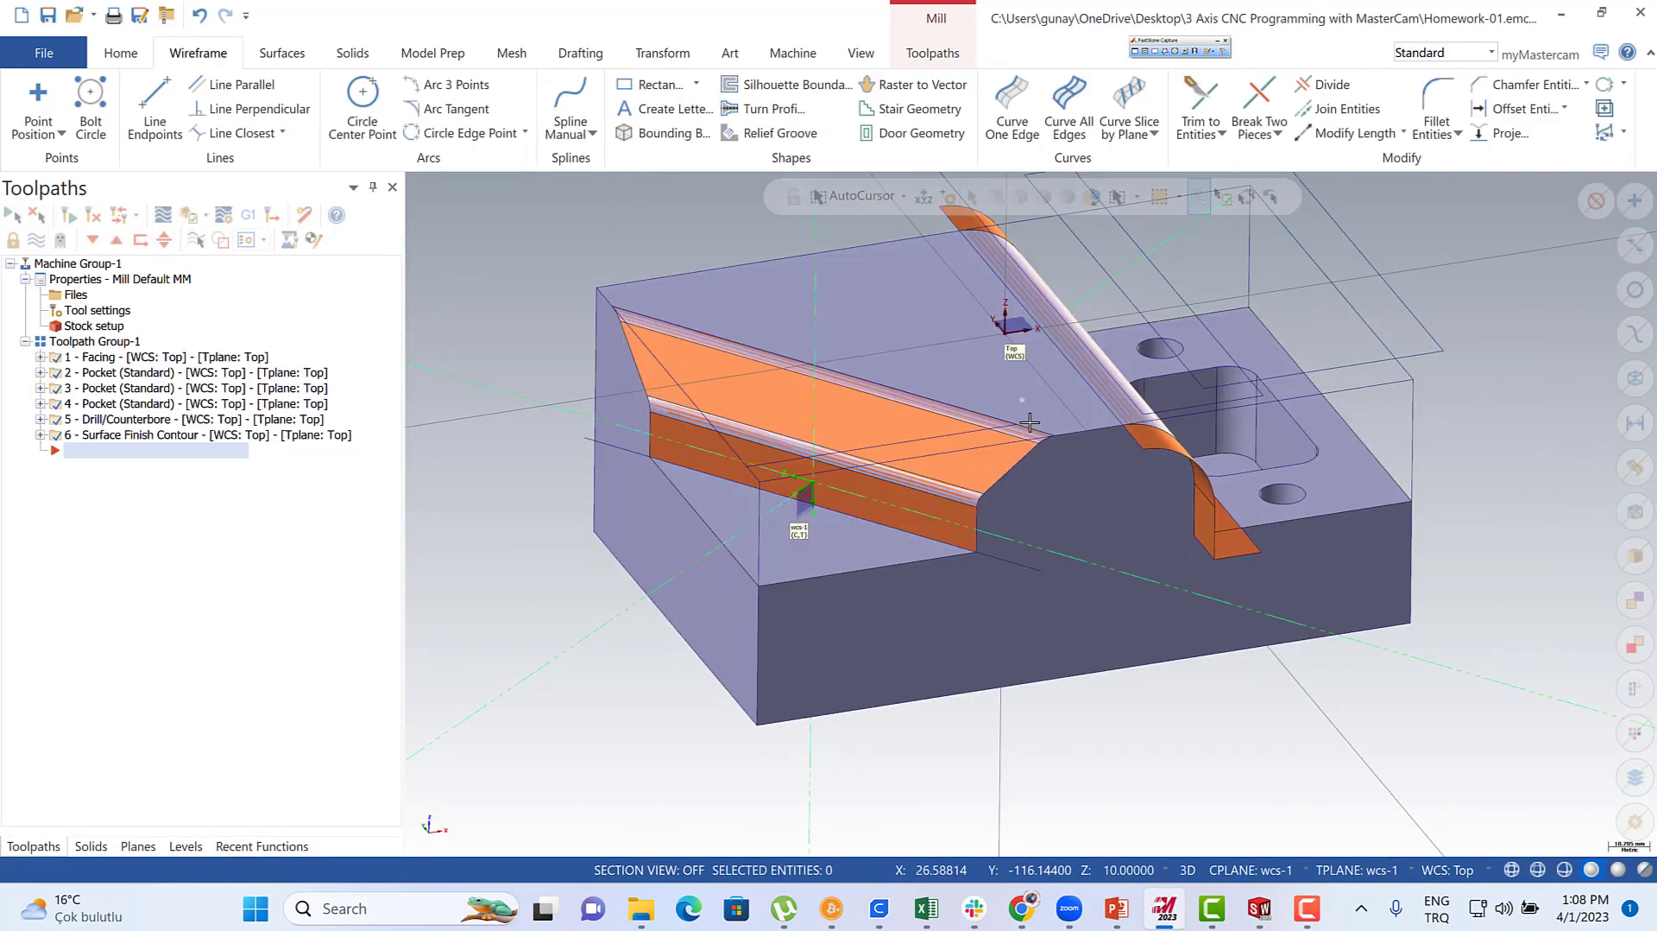
scroll(1030, 422, up, 5)
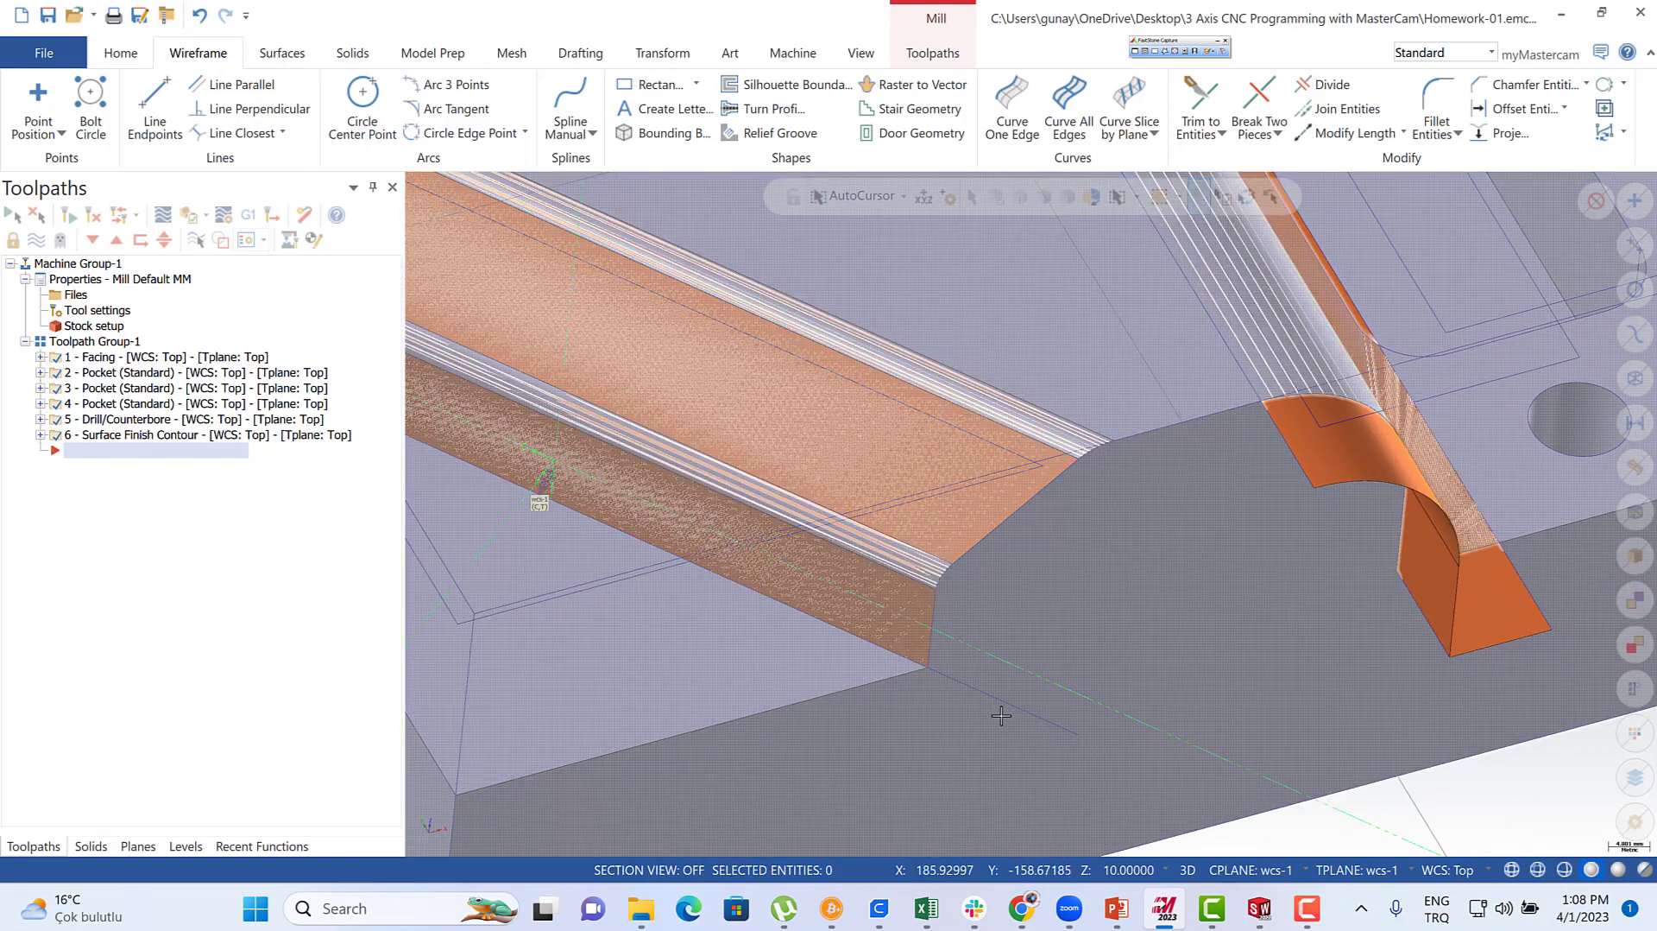
scroll(1001, 715, down, 5)
middle_drag(914, 608, 911, 627)
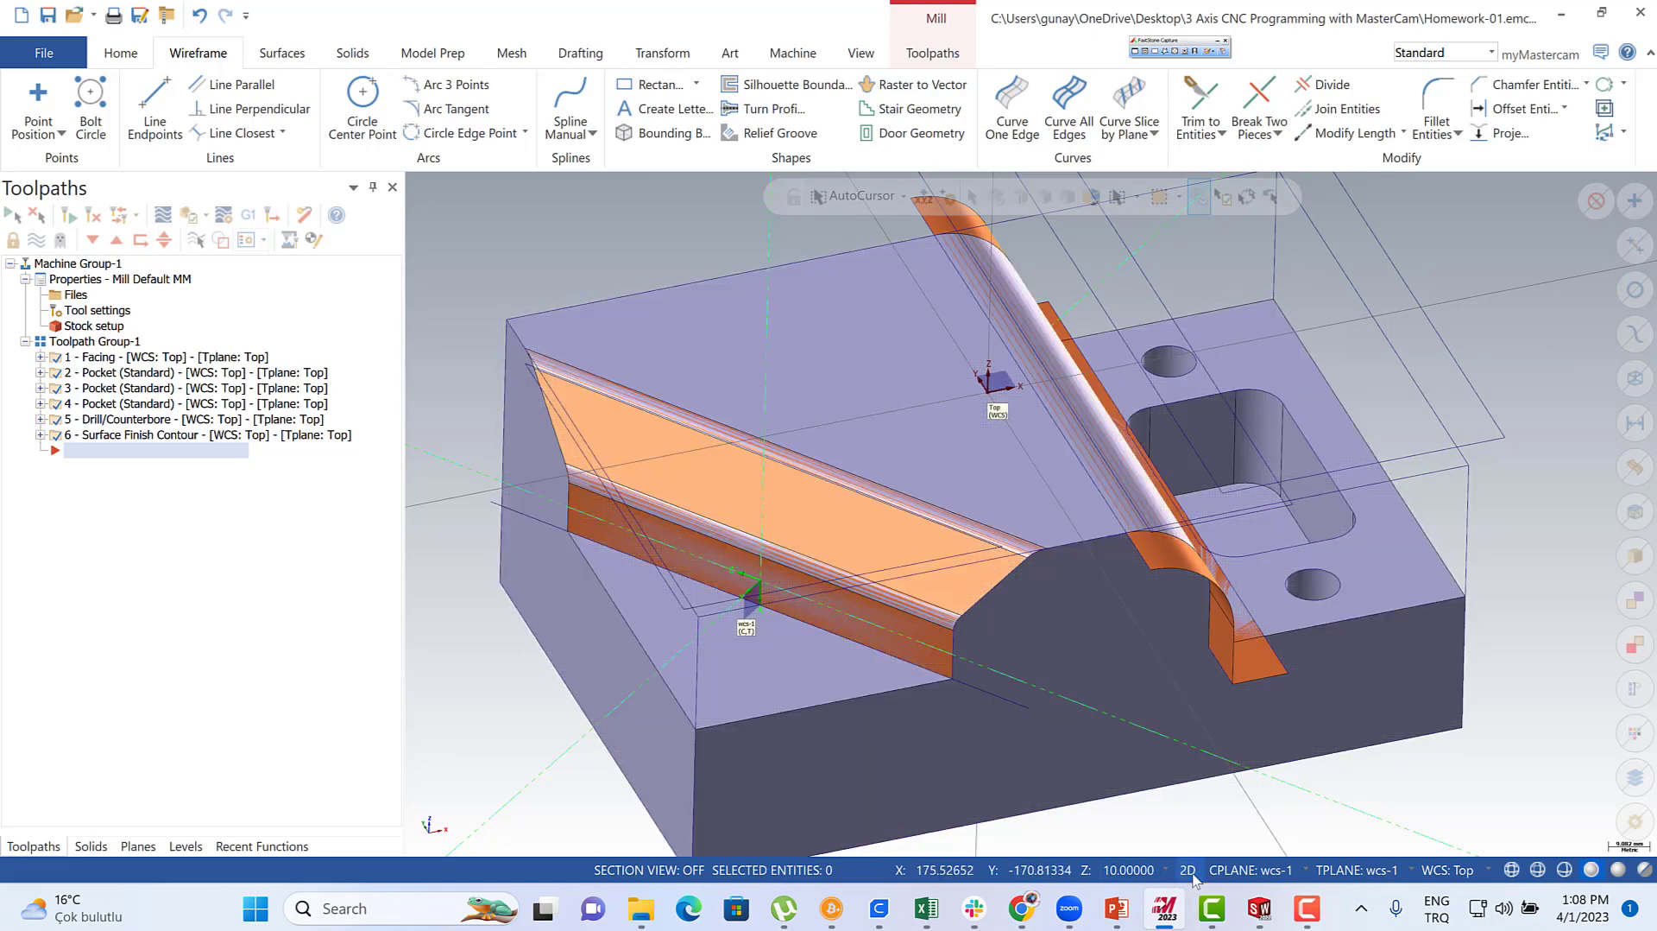
click(1086, 872)
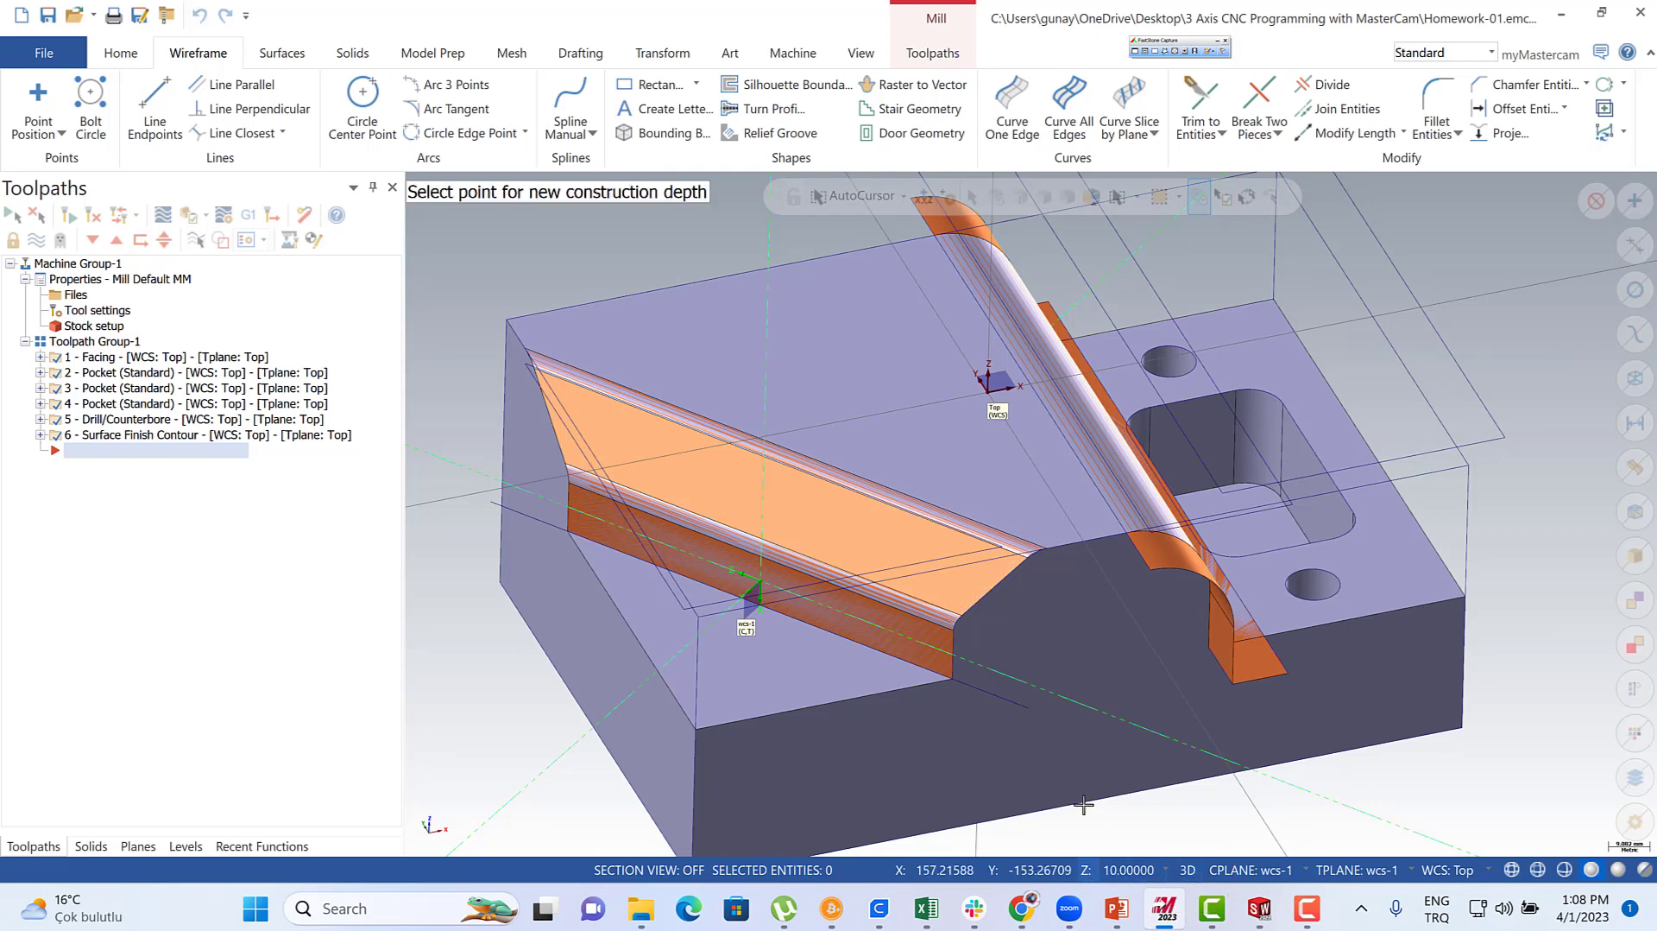
click(1028, 707)
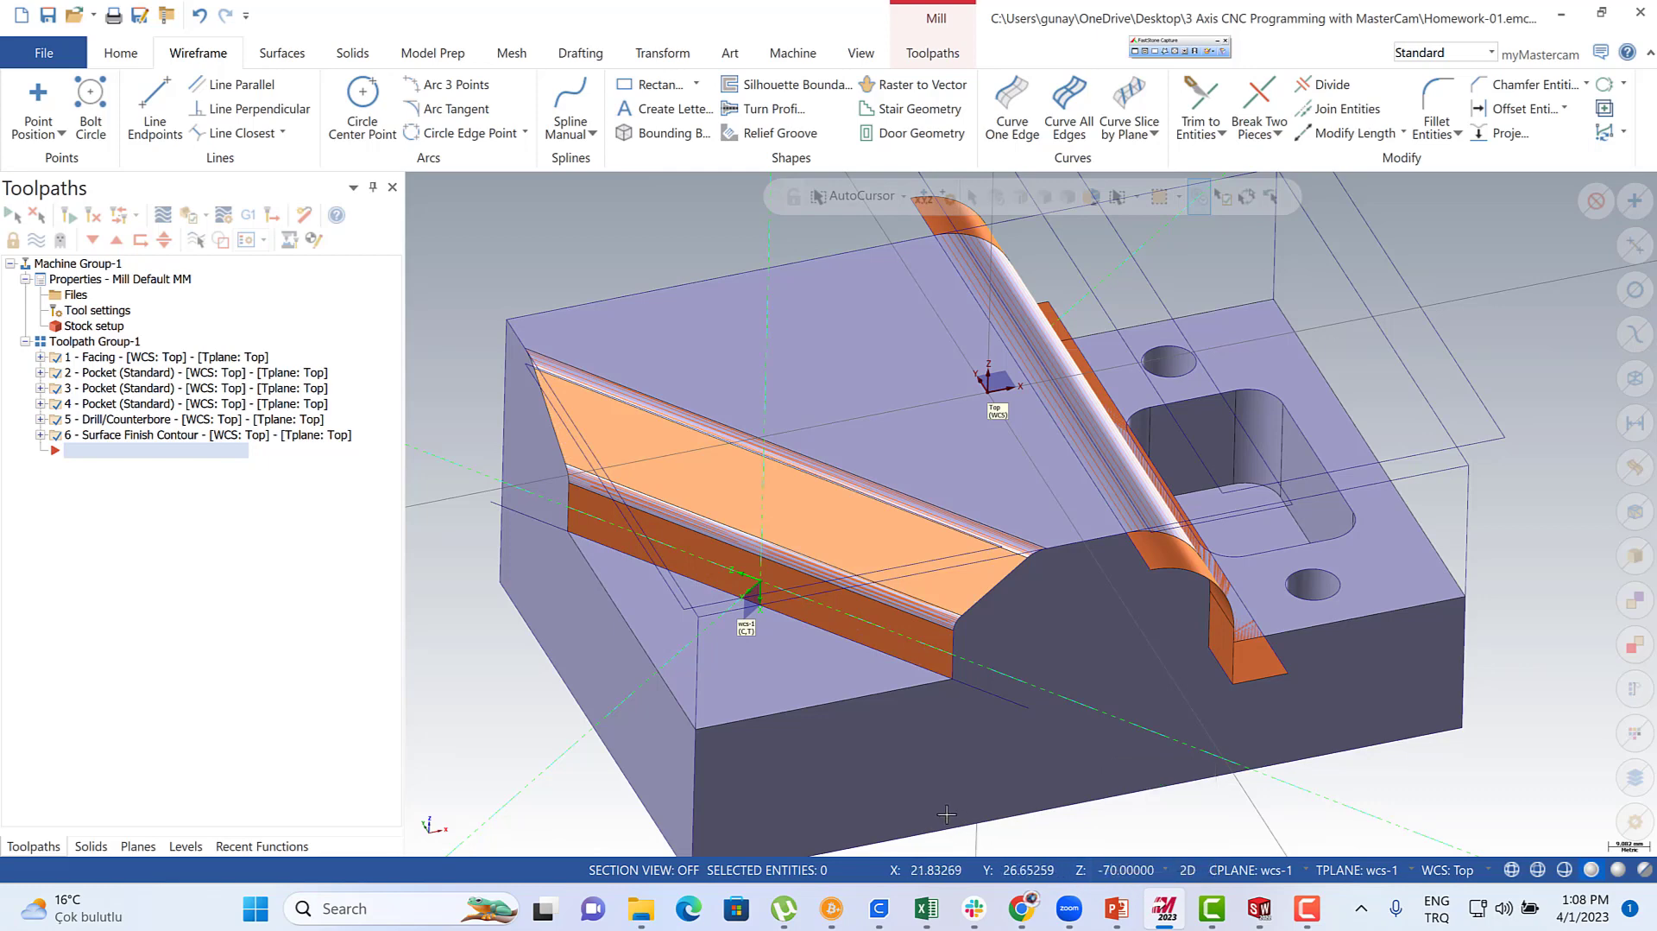
- Project a copy of the front profile curves of the wall, fillets and slanted face to depth -70
scroll(947, 813, up, 3)
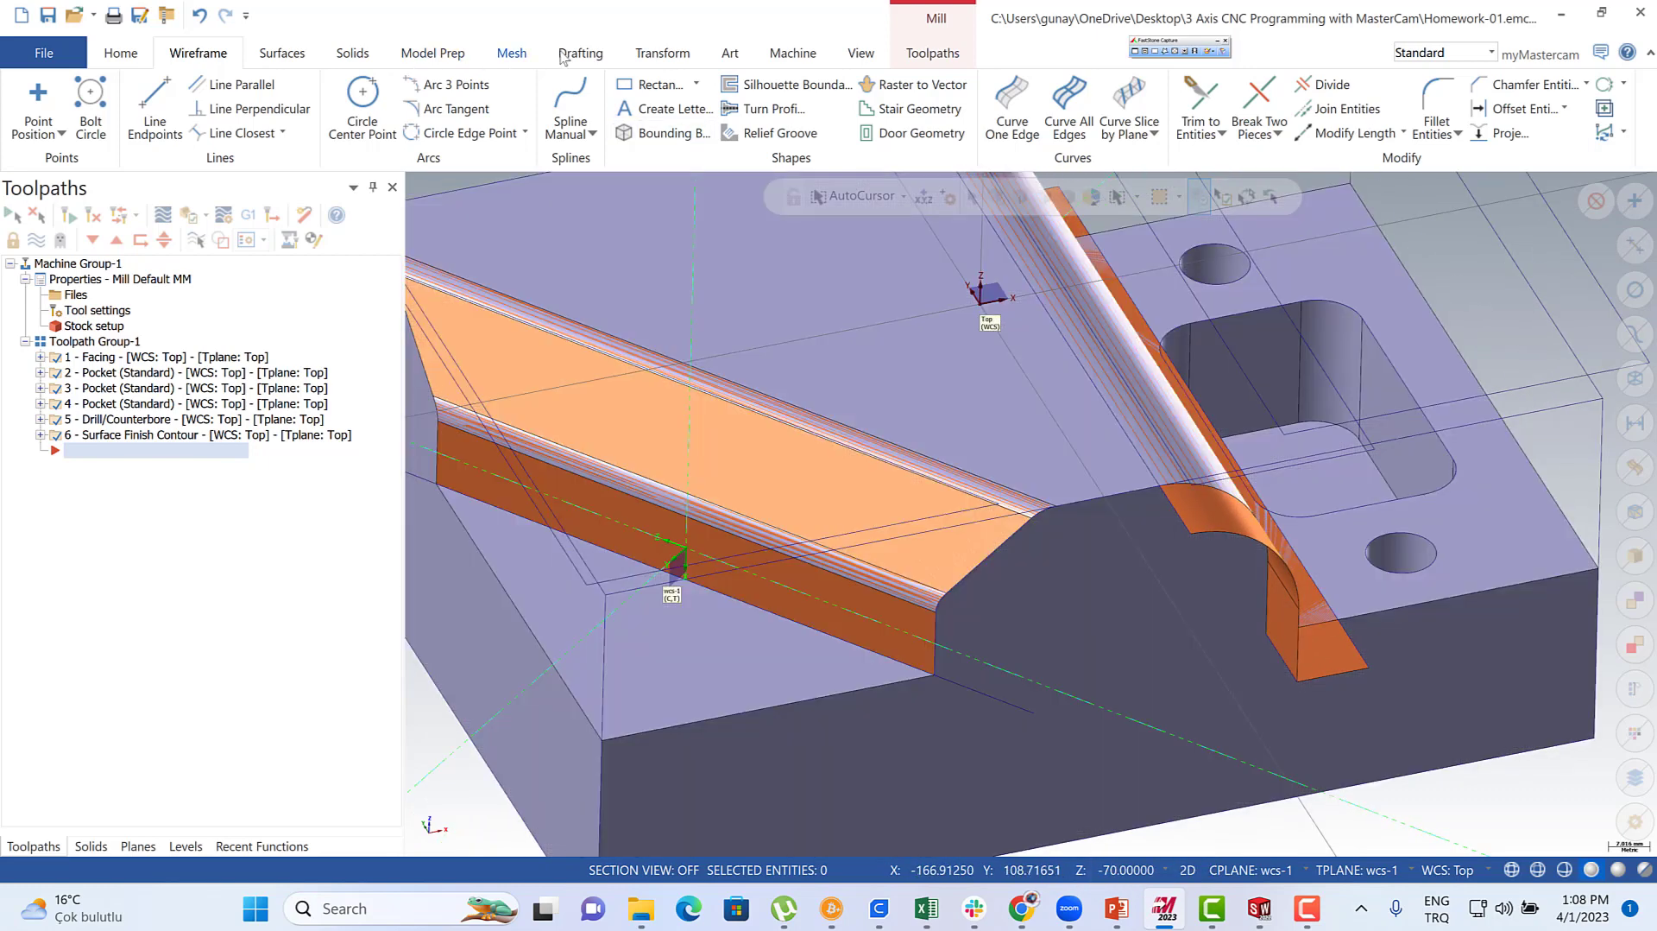
click(660, 56)
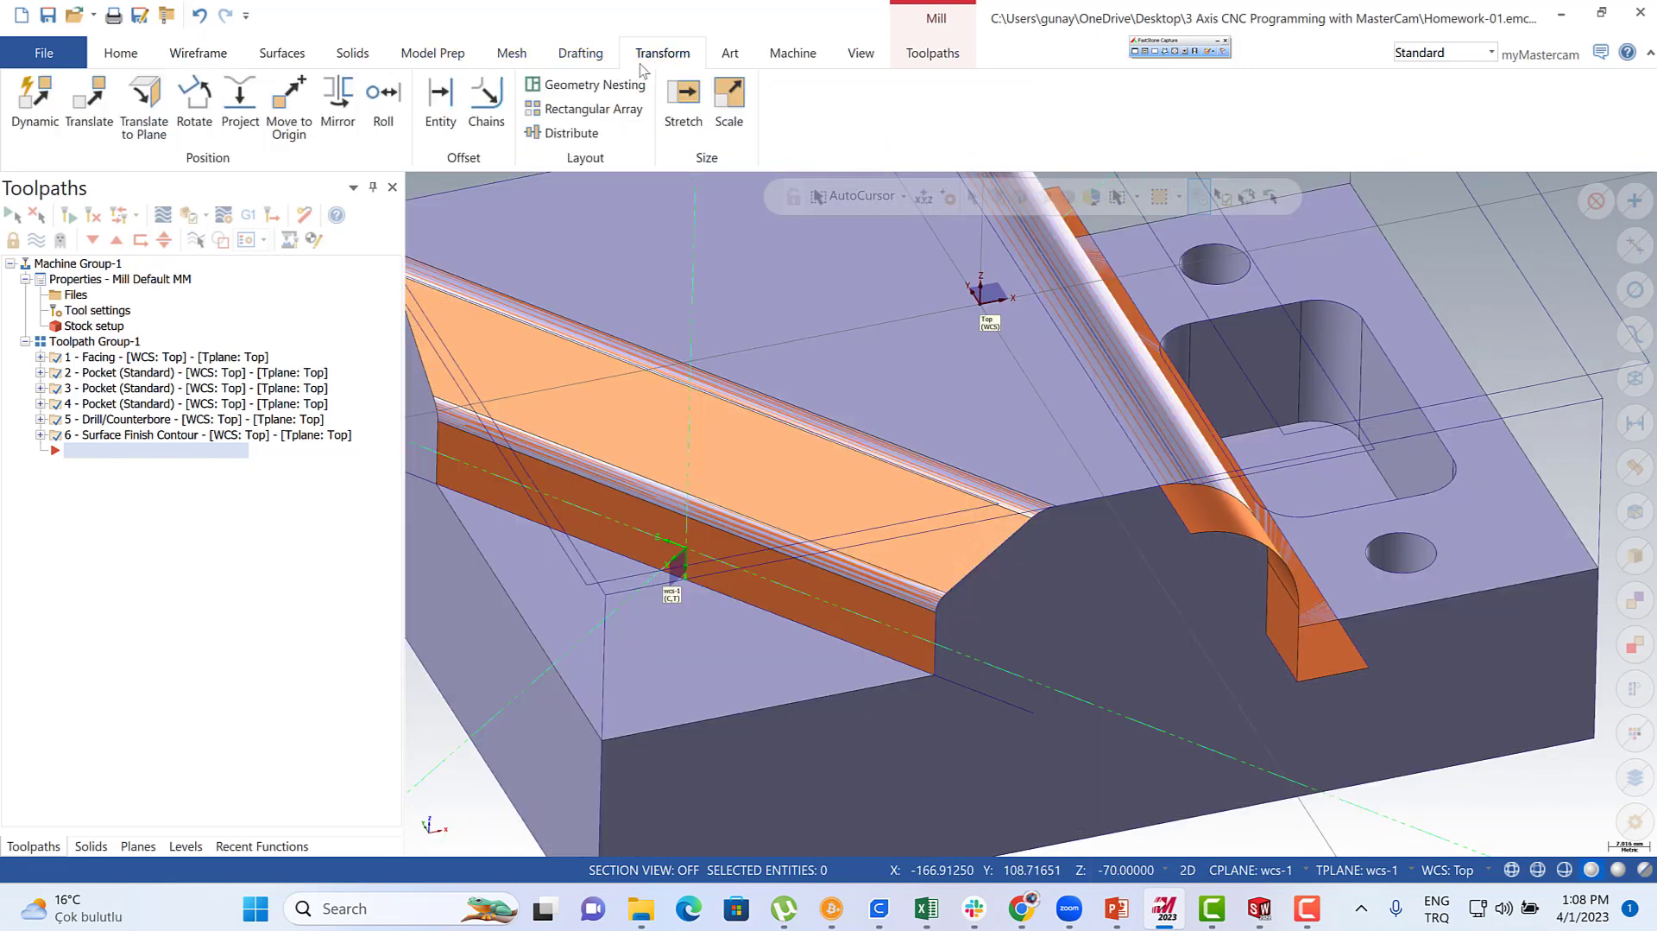
click(240, 104)
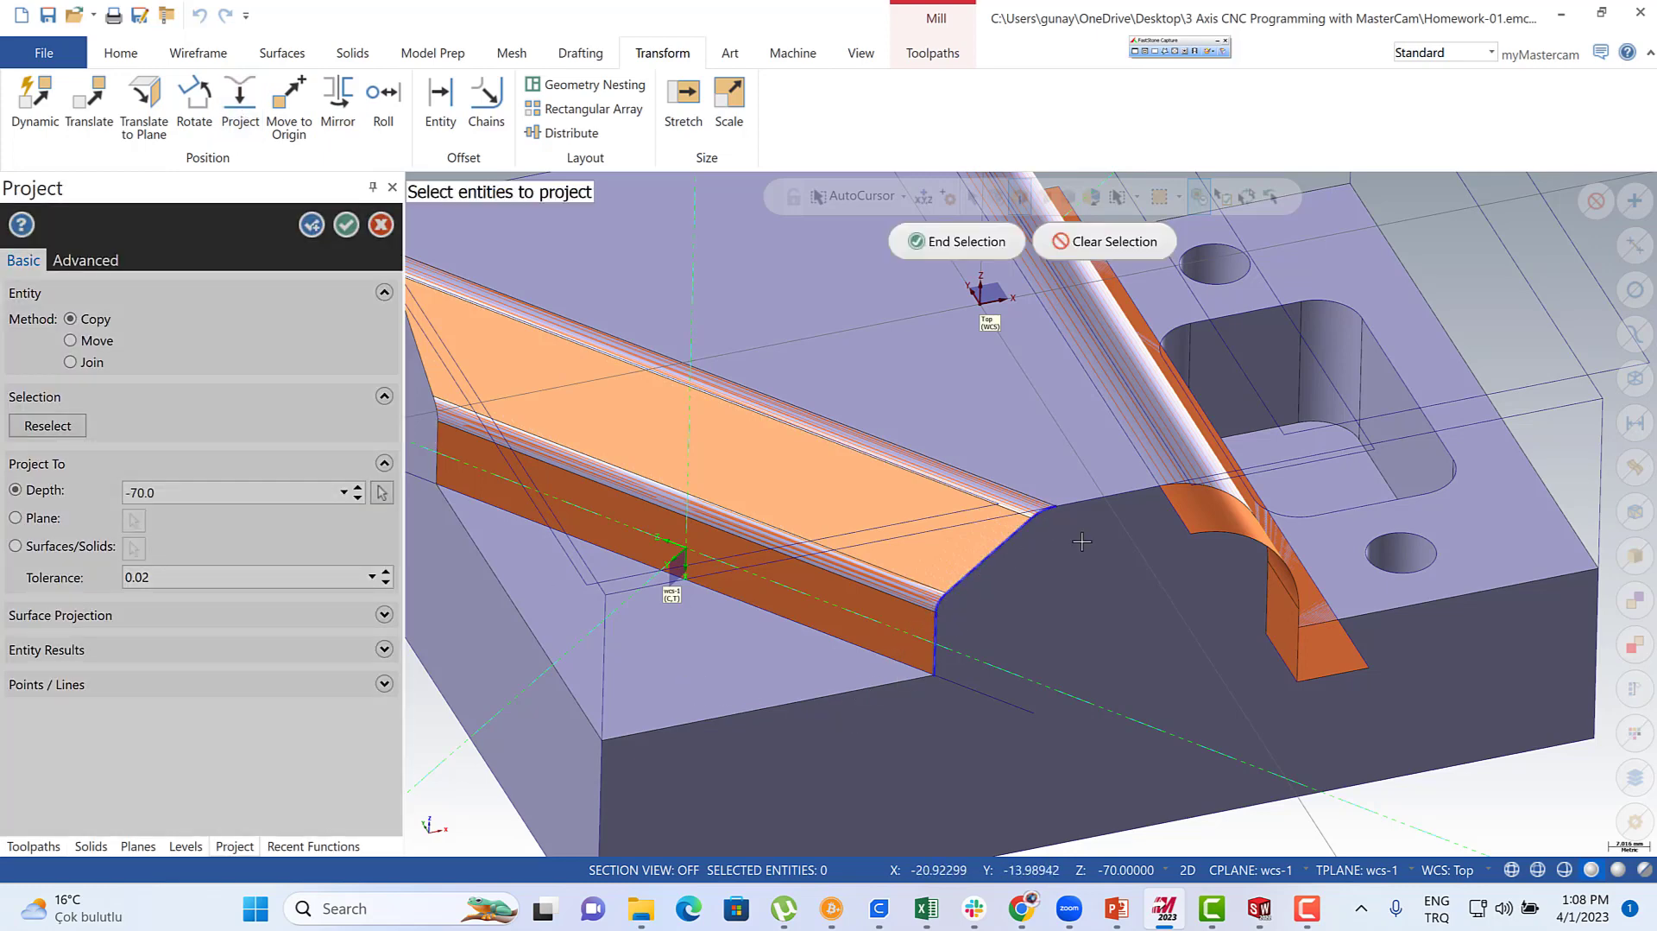
click(1082, 541)
click(959, 243)
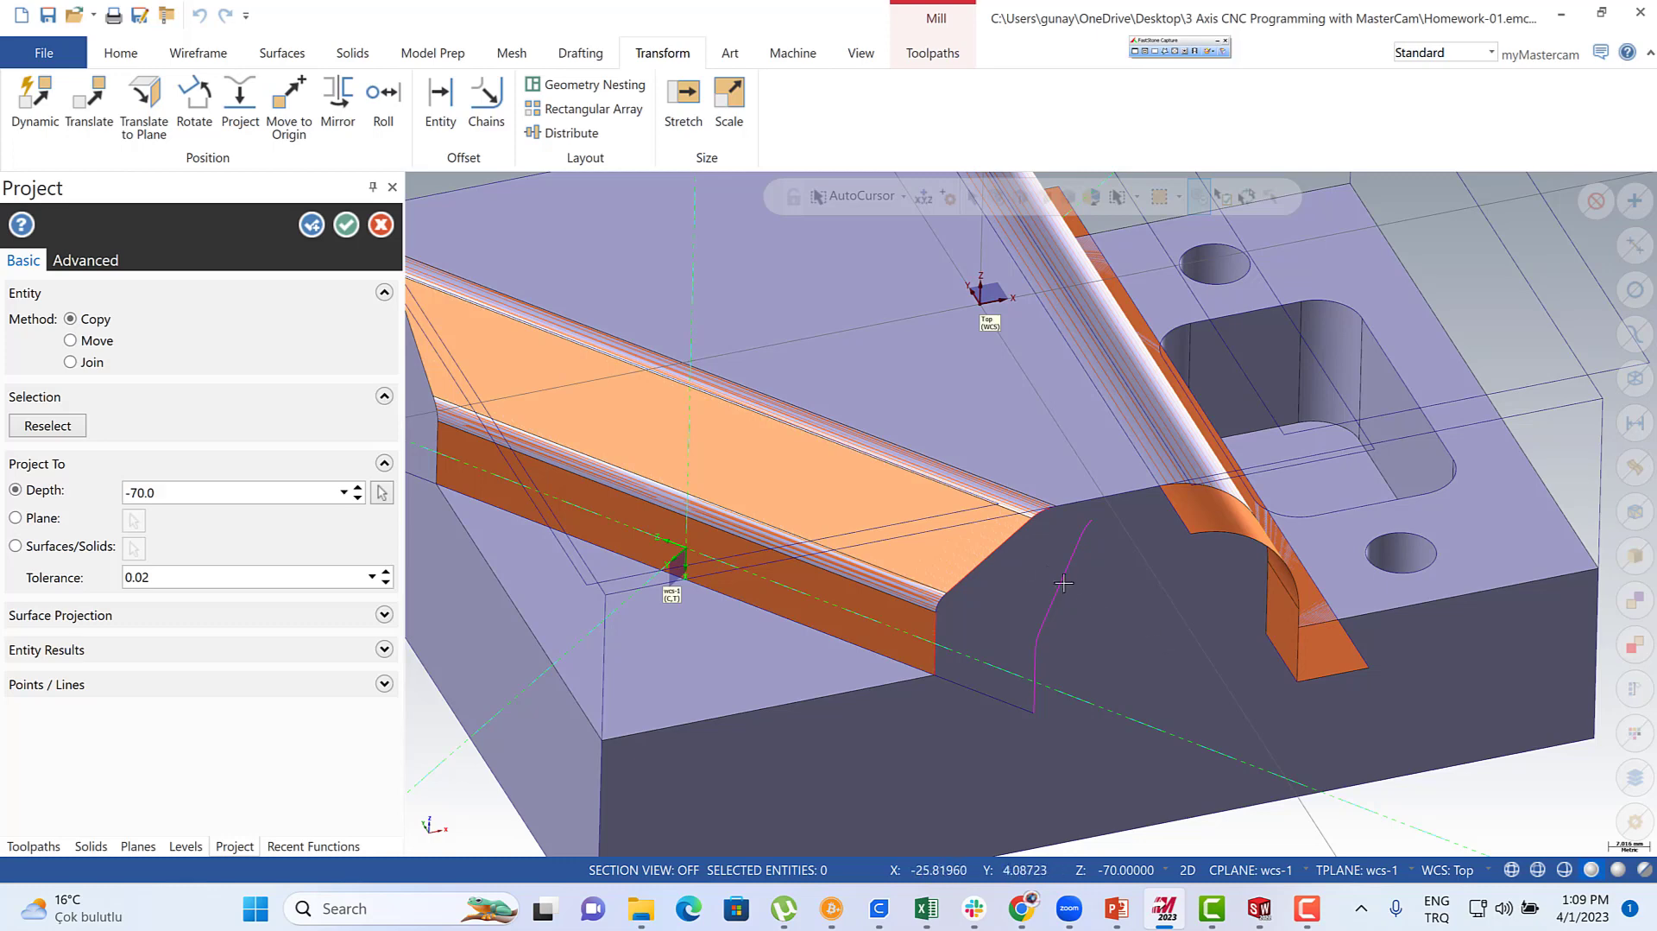
click(346, 225)
scroll(1173, 643, down, 3)
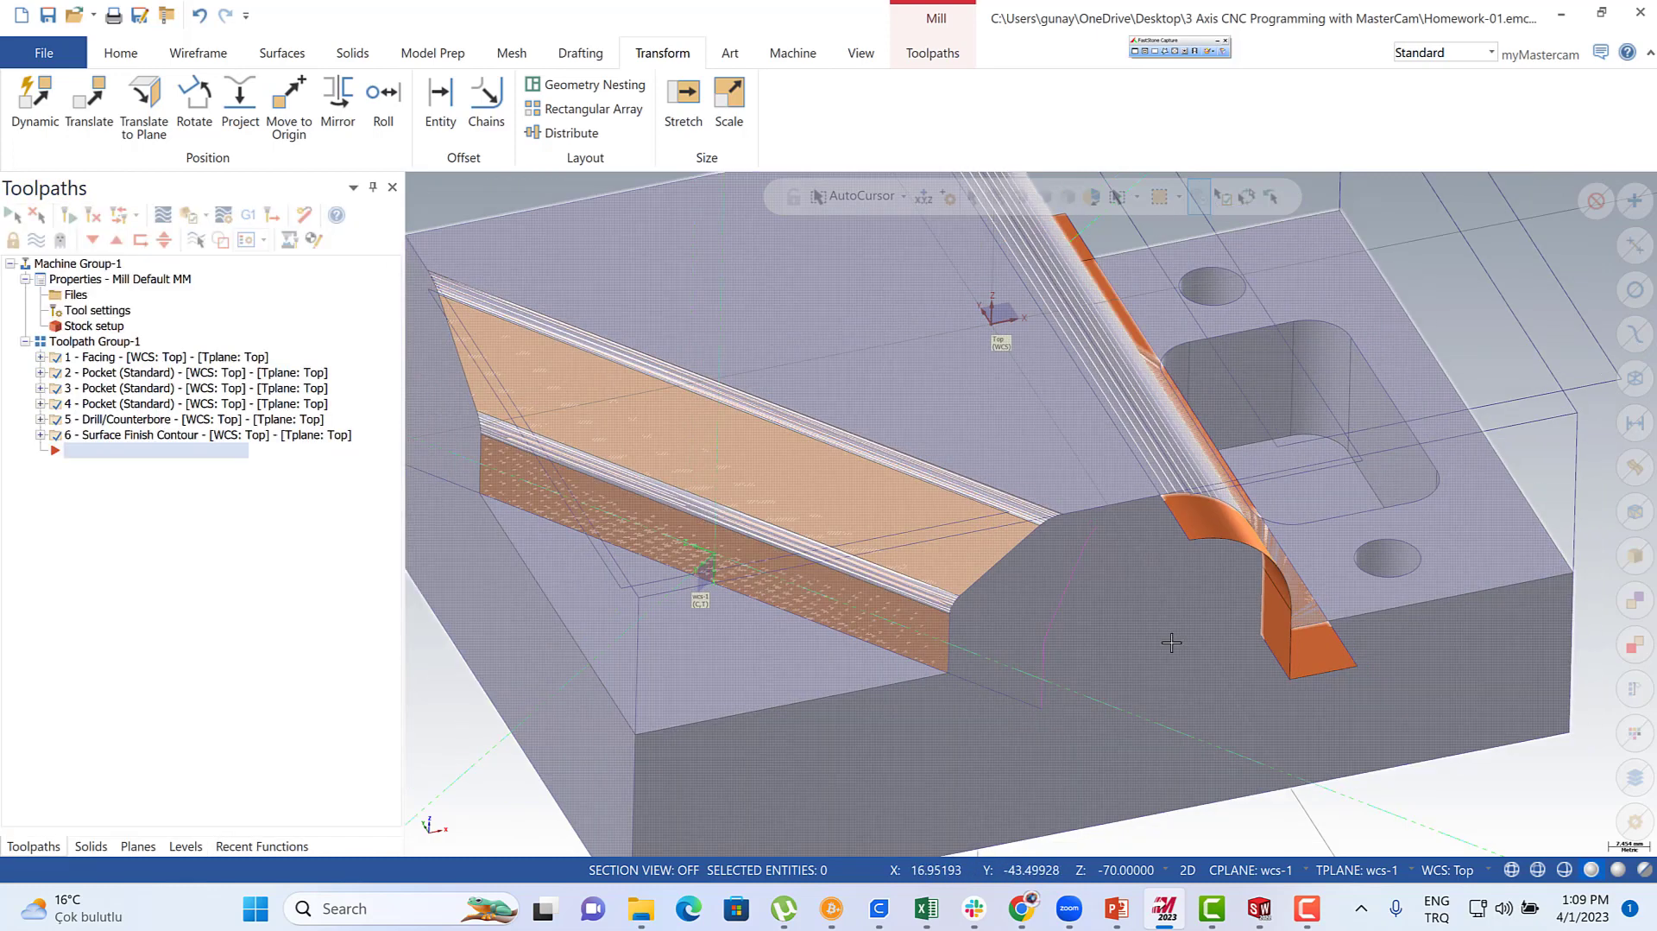
- Clear the transform colors and loft a surface between the upper fillet's front edge curve and its projected copy
right_click(449, 347)
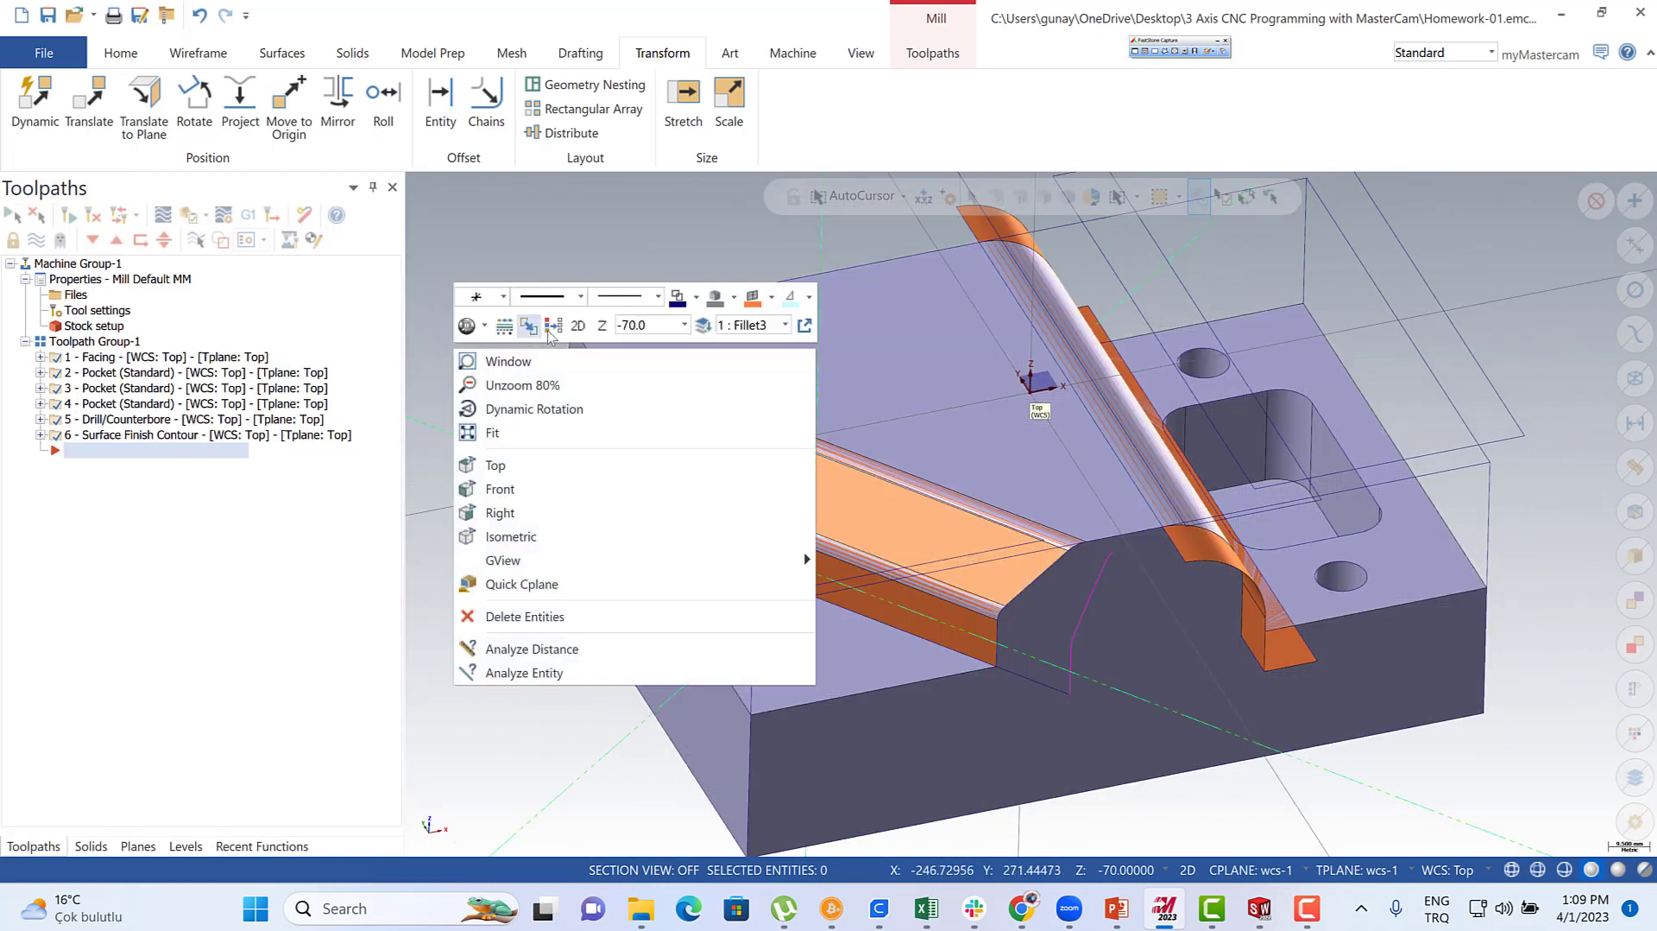
middle_drag(955, 555, 1069, 582)
scroll(1069, 583, up, 5)
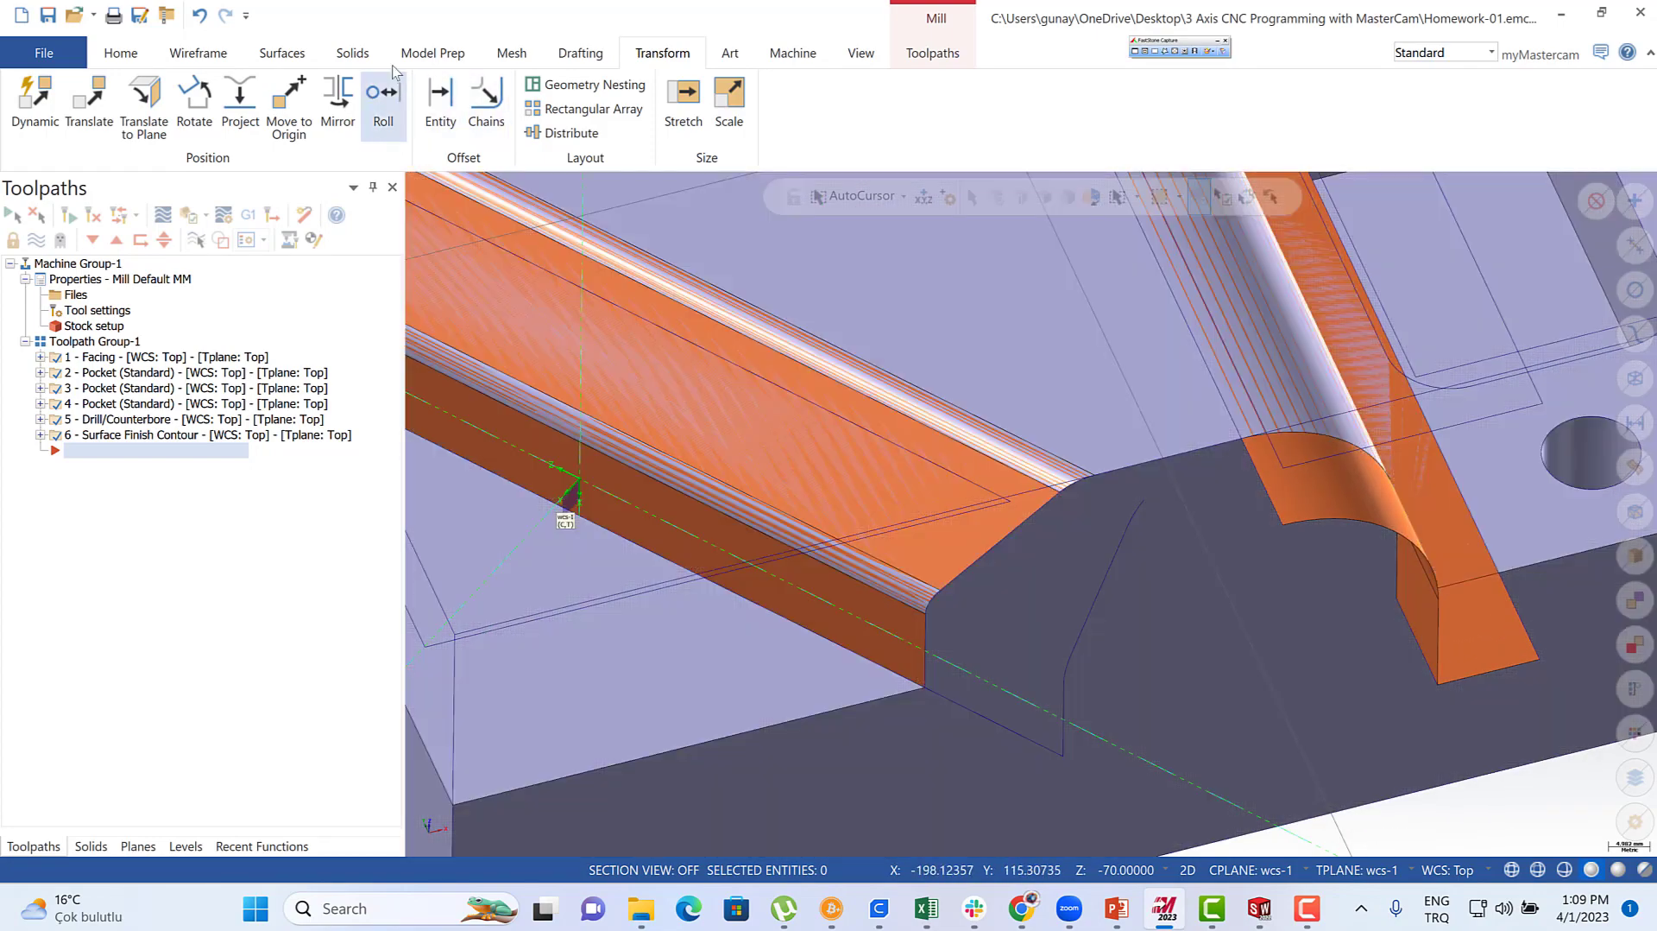
click(283, 54)
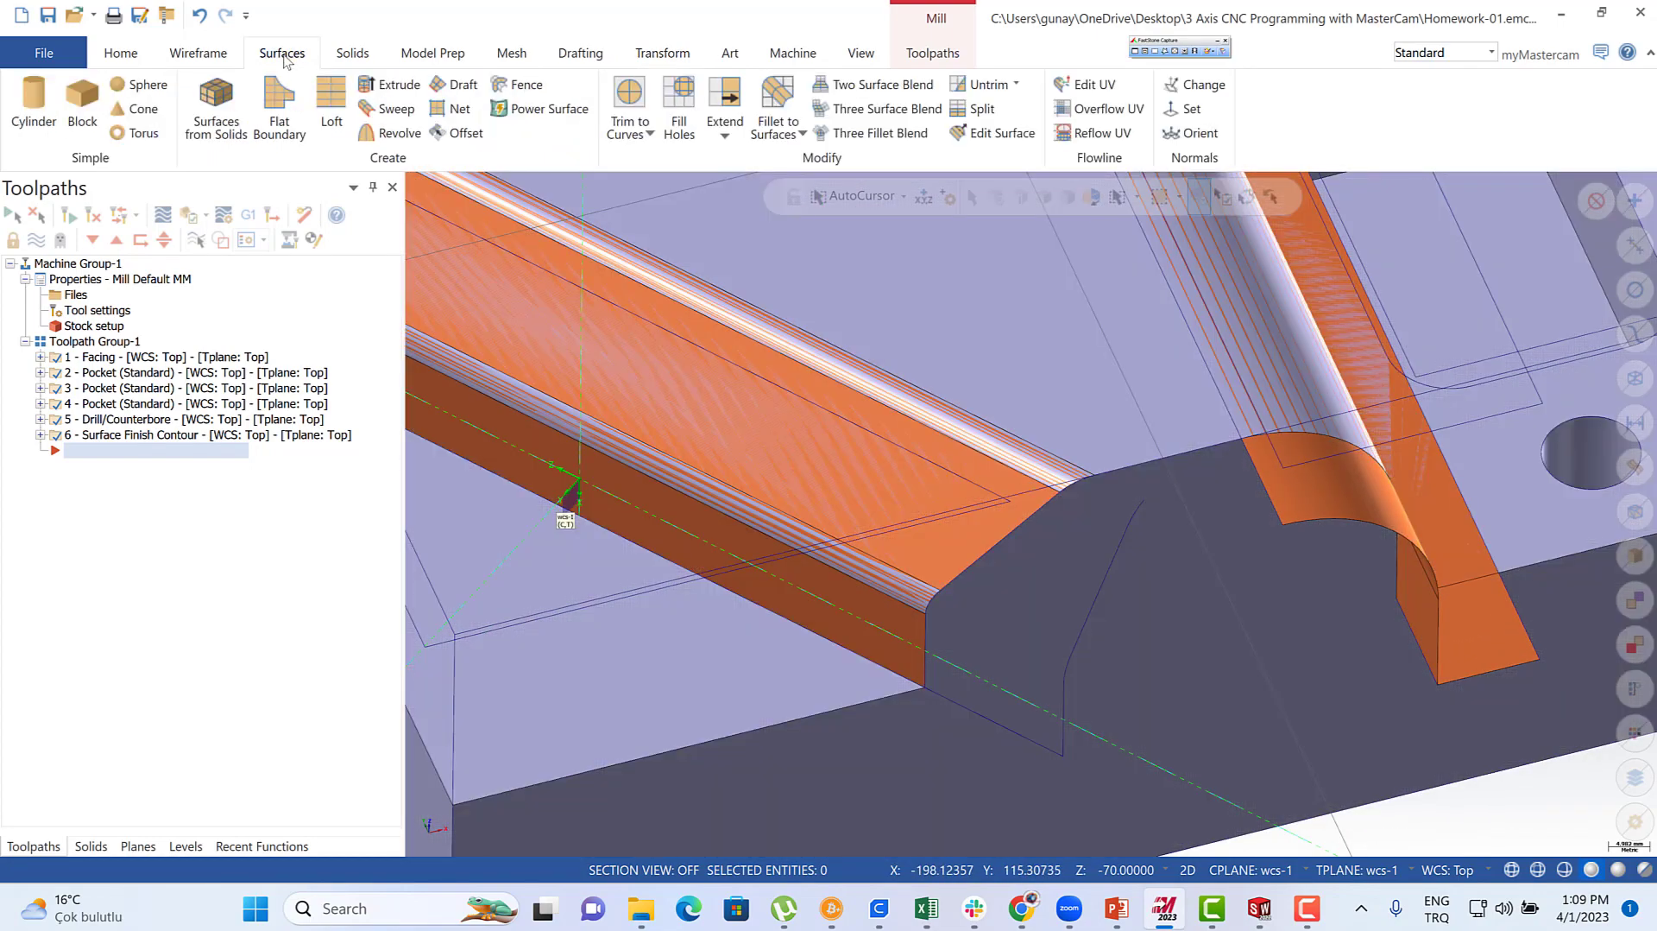
click(332, 102)
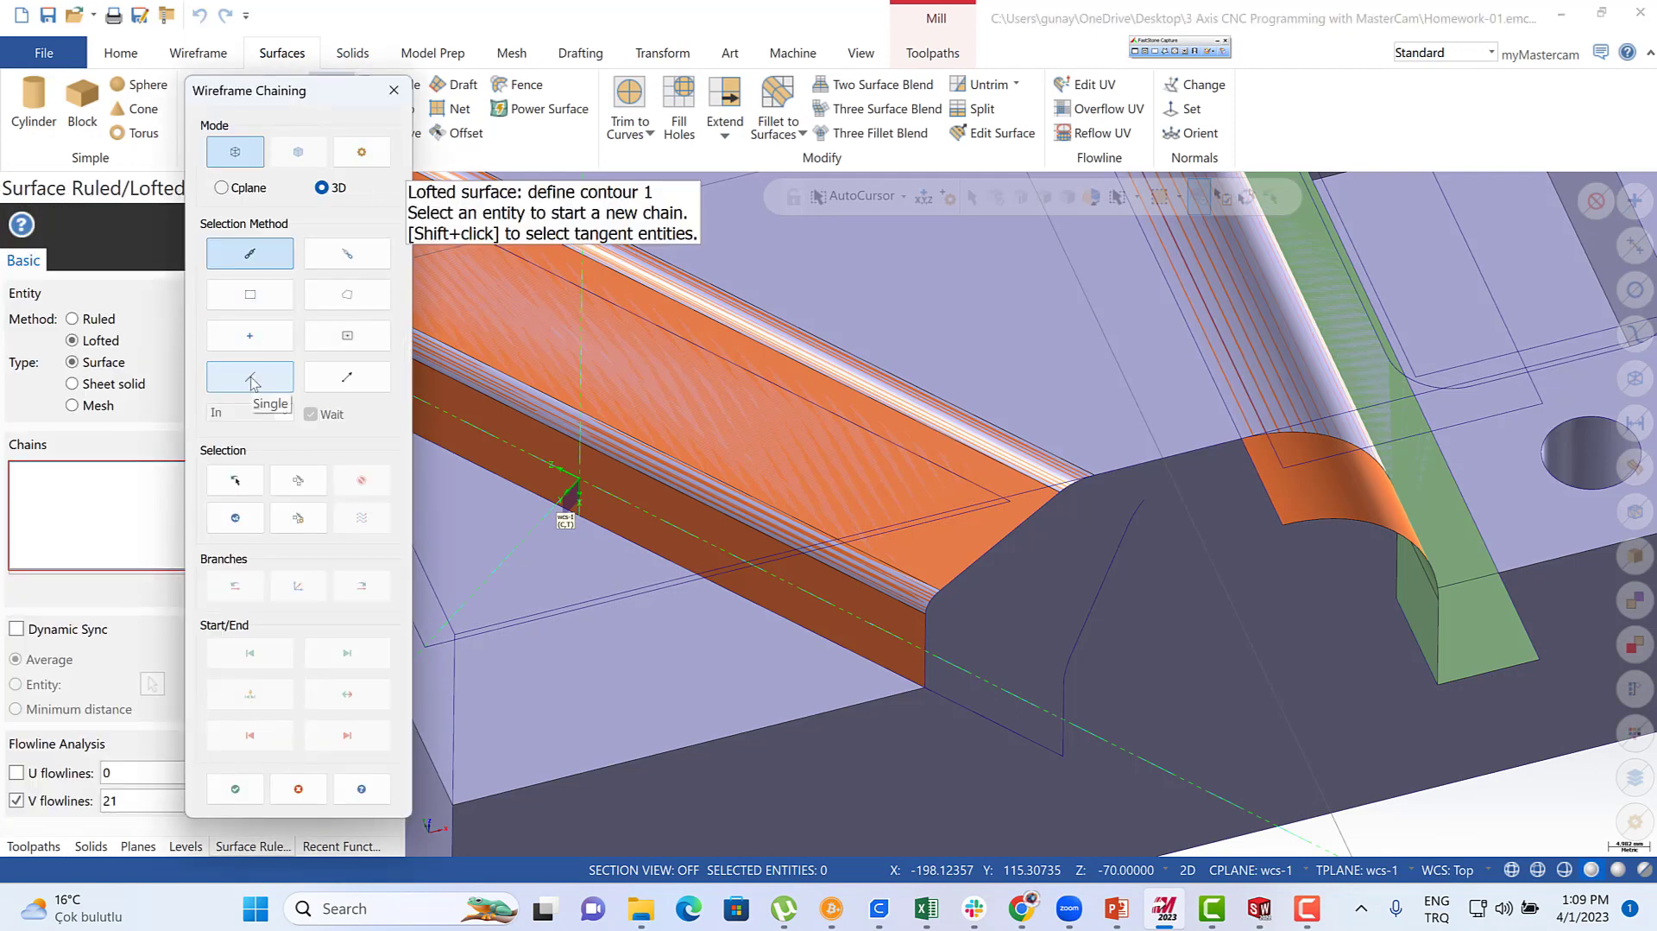
click(251, 382)
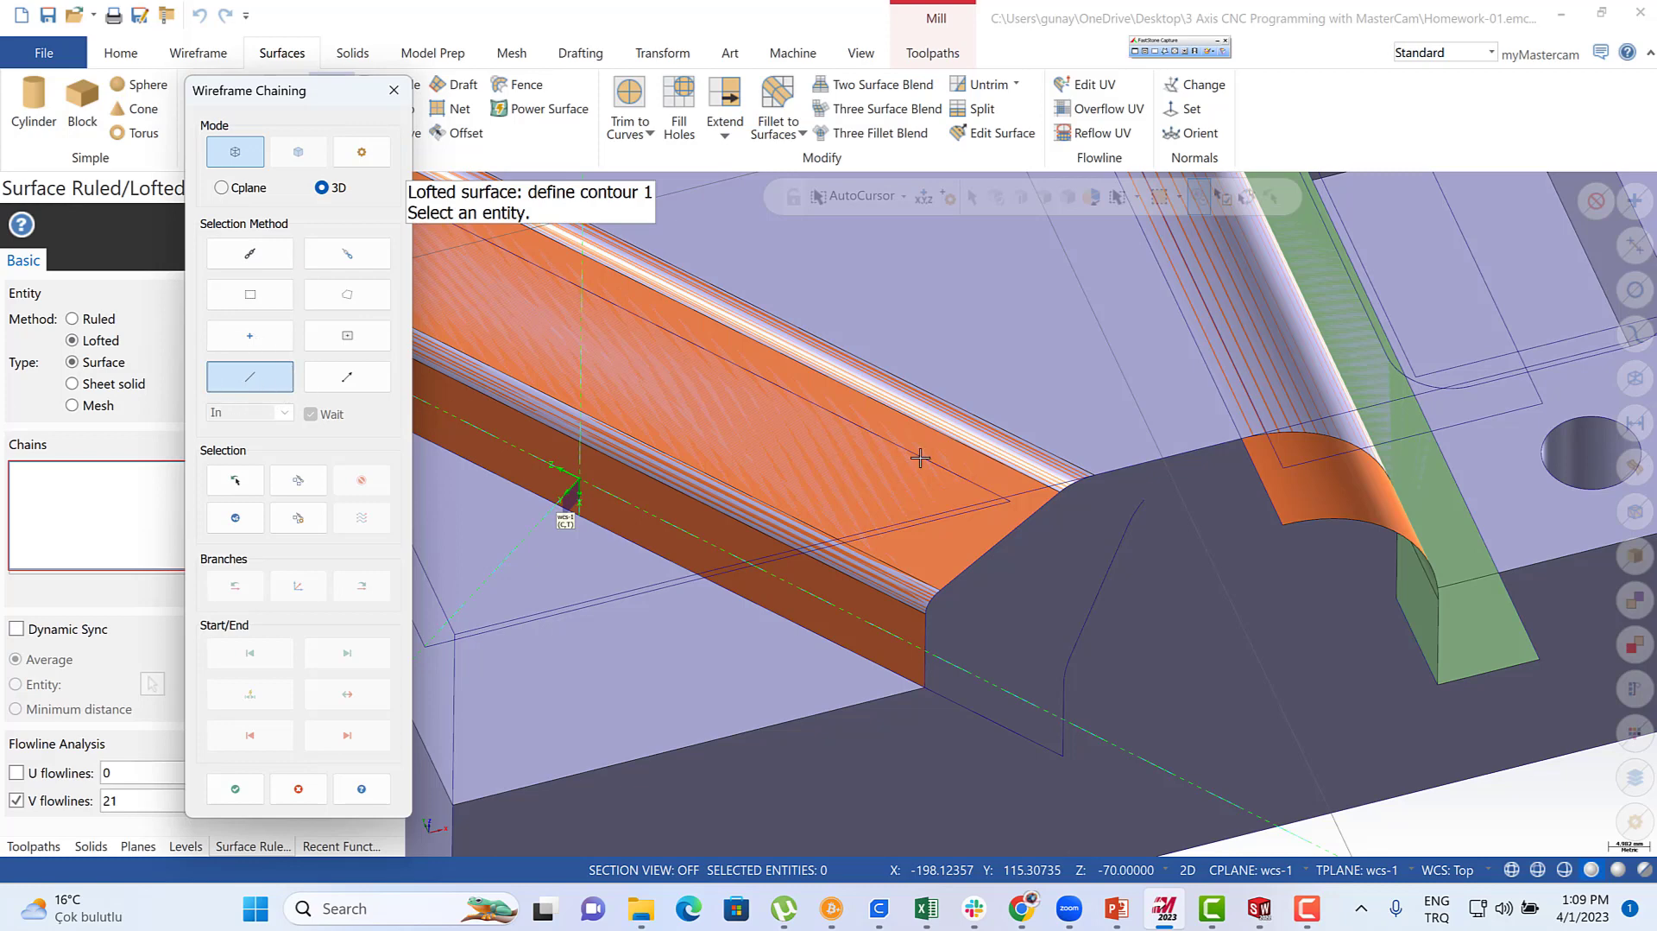
click(1089, 479)
click(1088, 477)
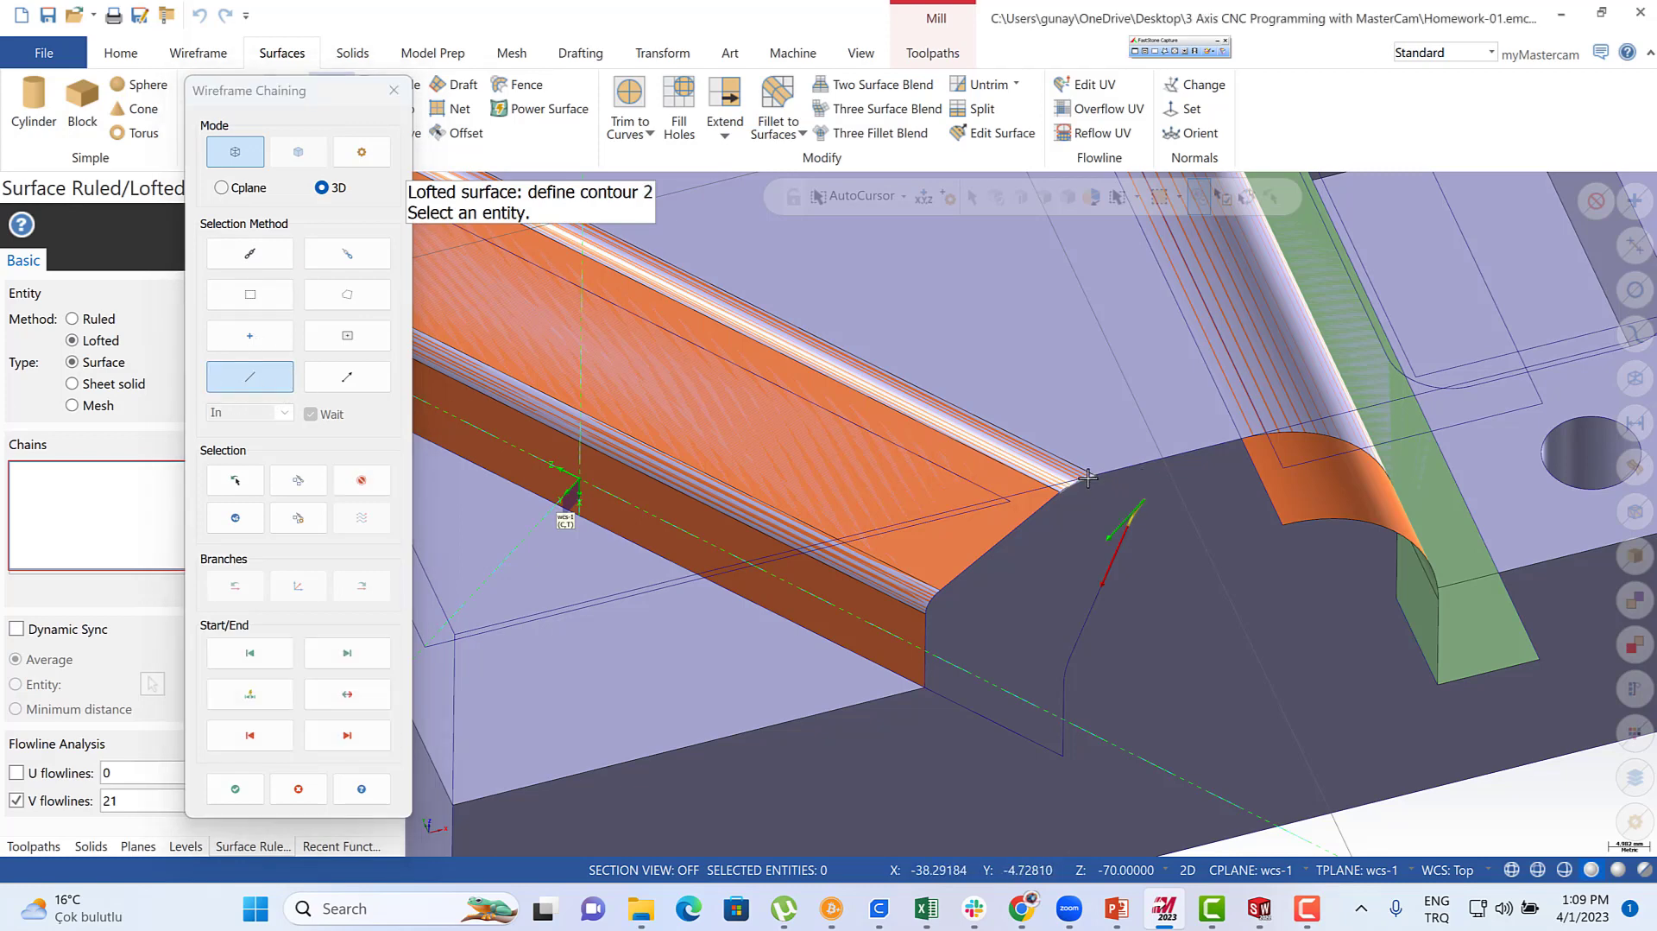
click(235, 788)
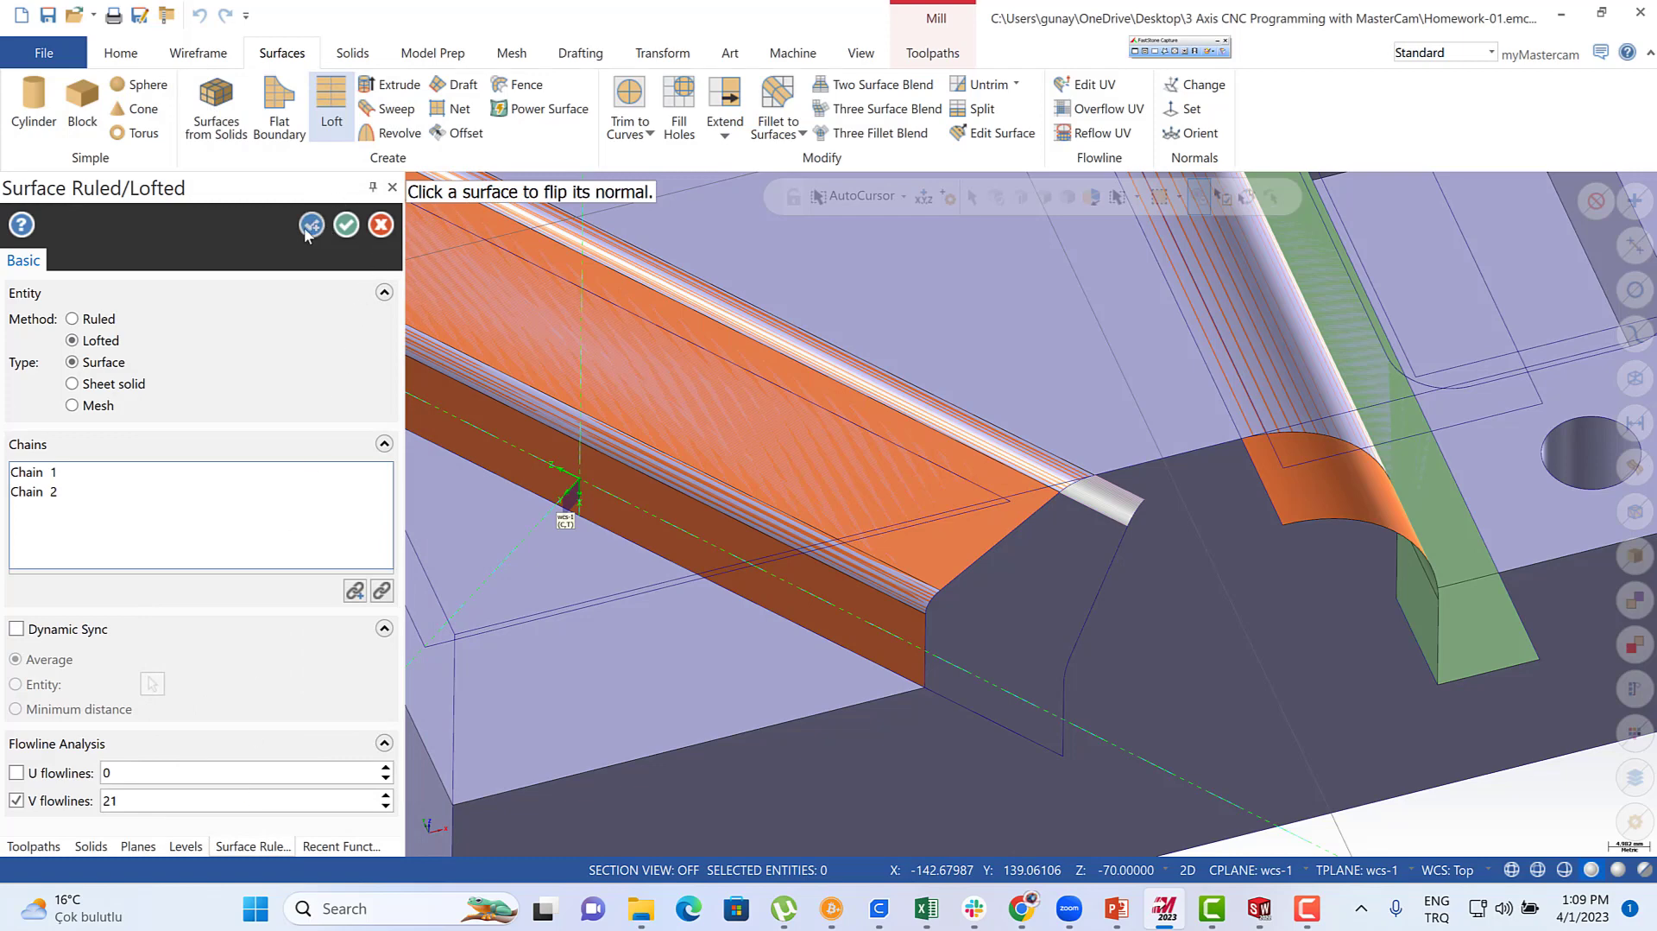
click(312, 225)
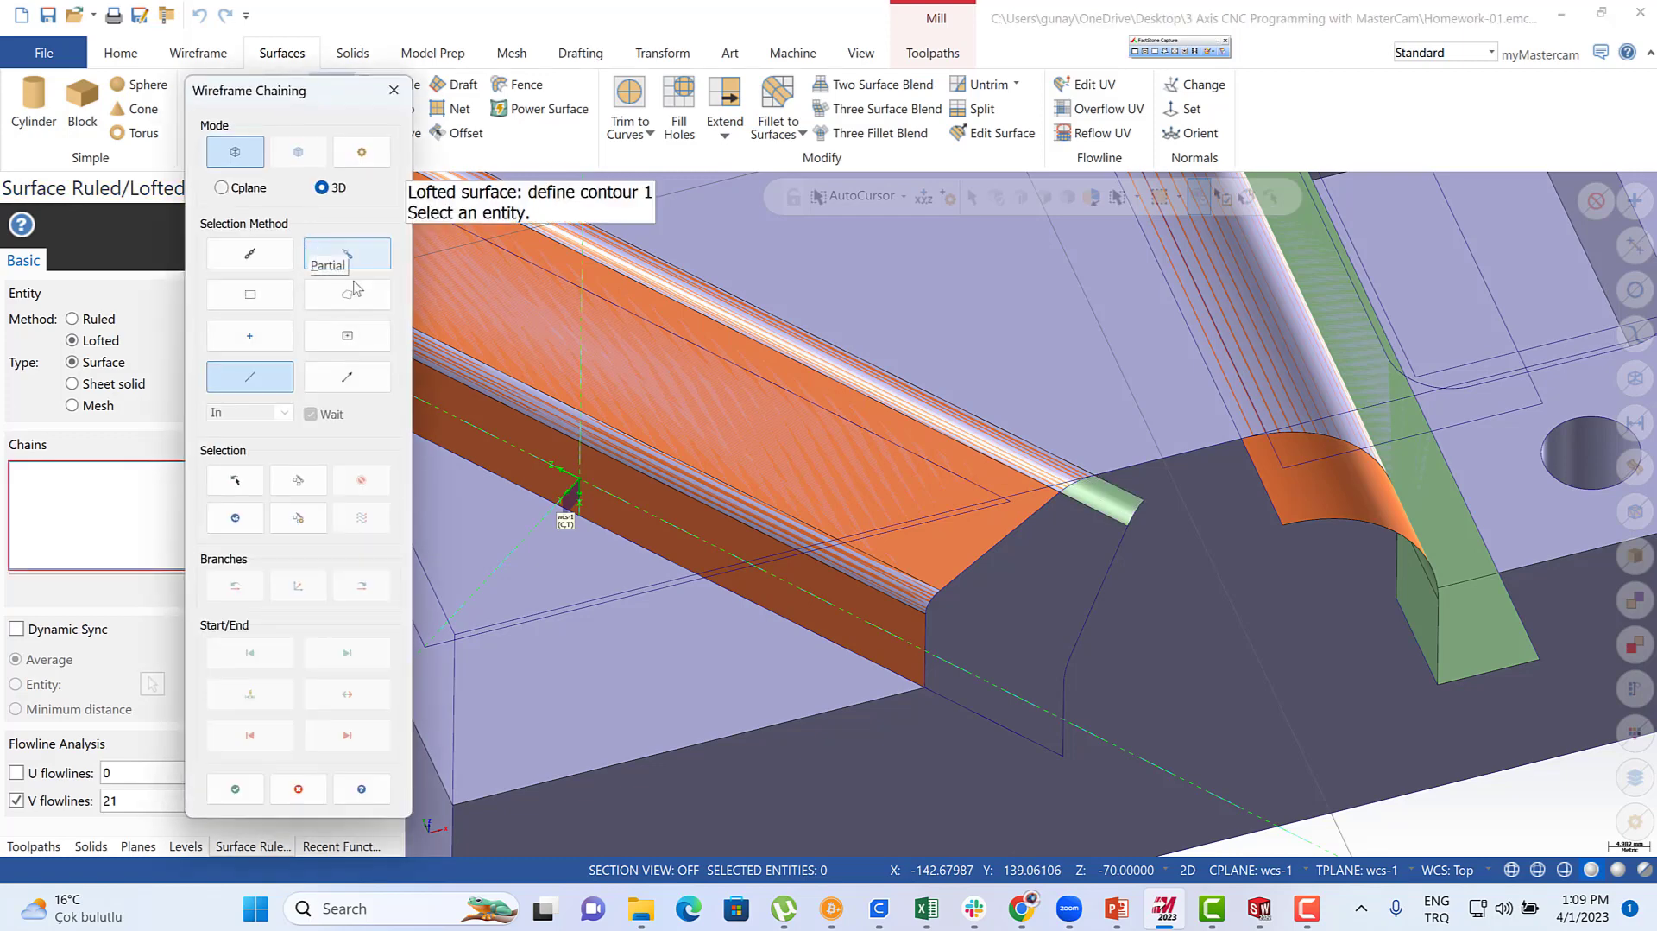
- Loft surfaces between the front edge curves of the slanted face and lower fillet and their projected copies
click(1028, 518)
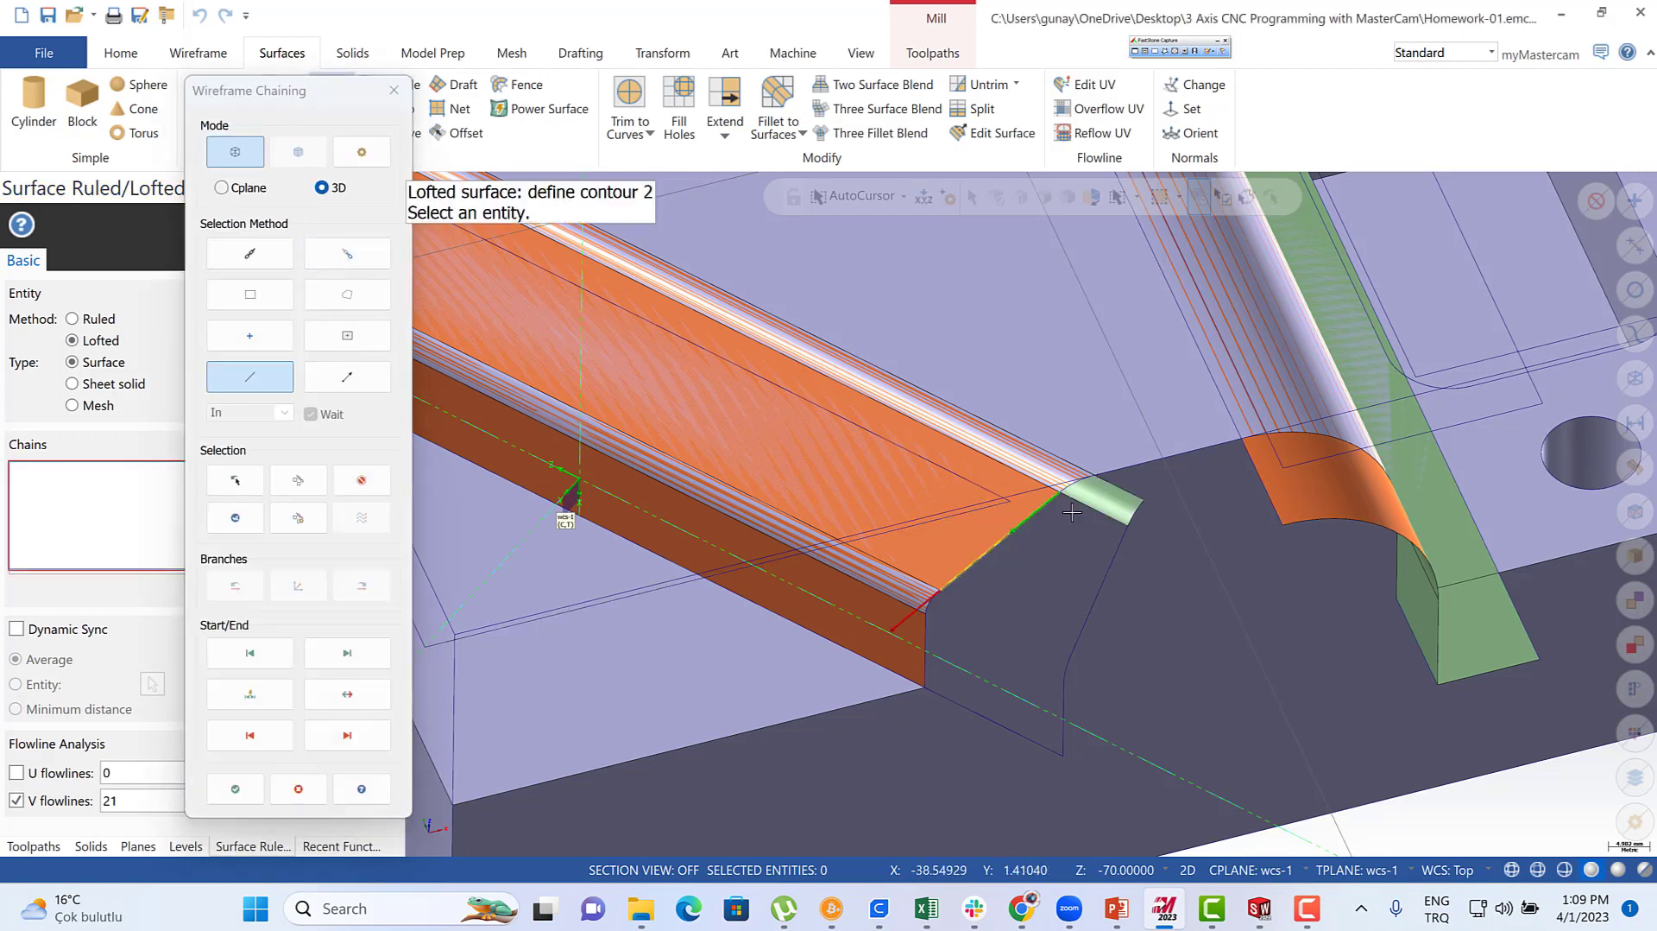
click(1118, 547)
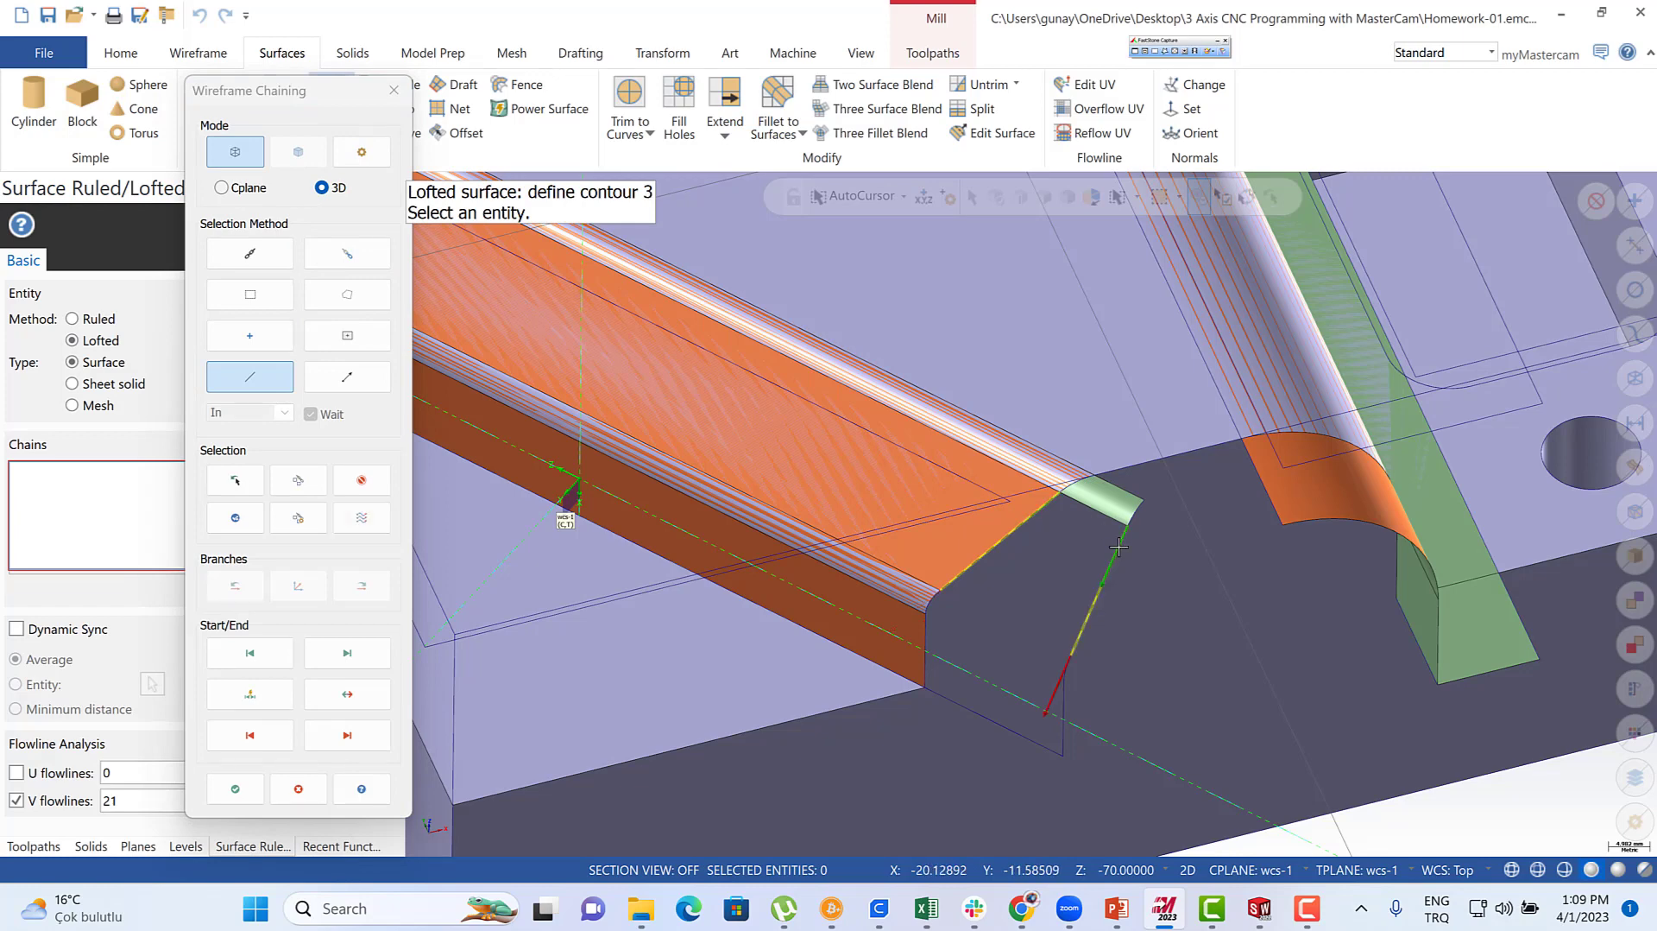
click(235, 788)
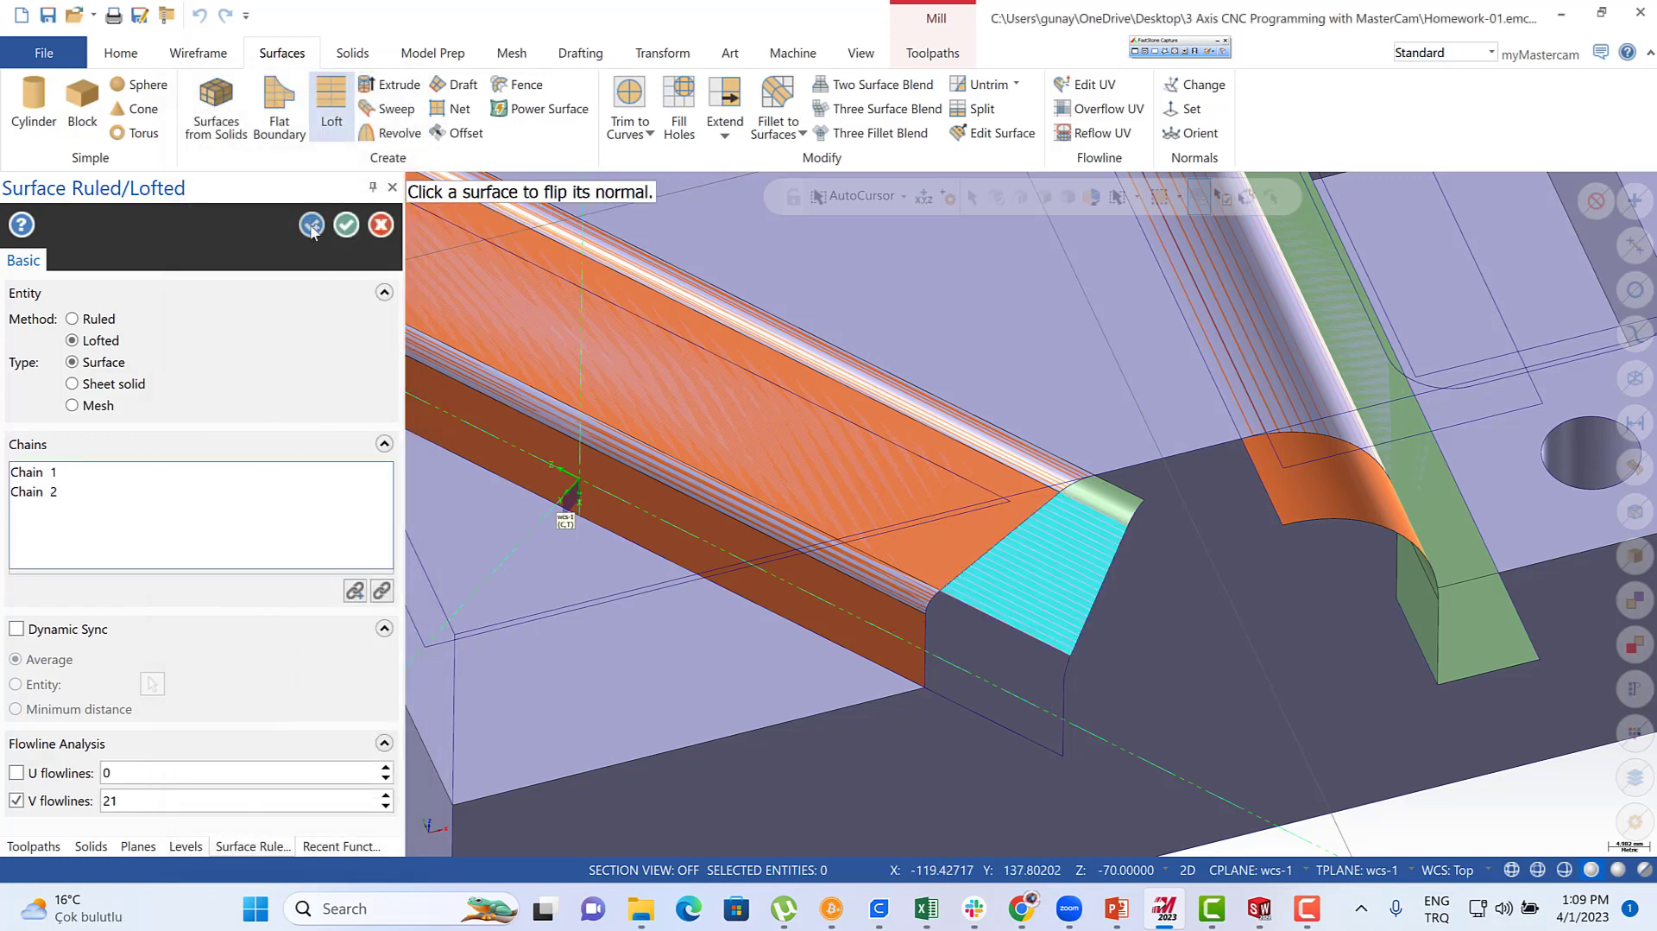
click(312, 226)
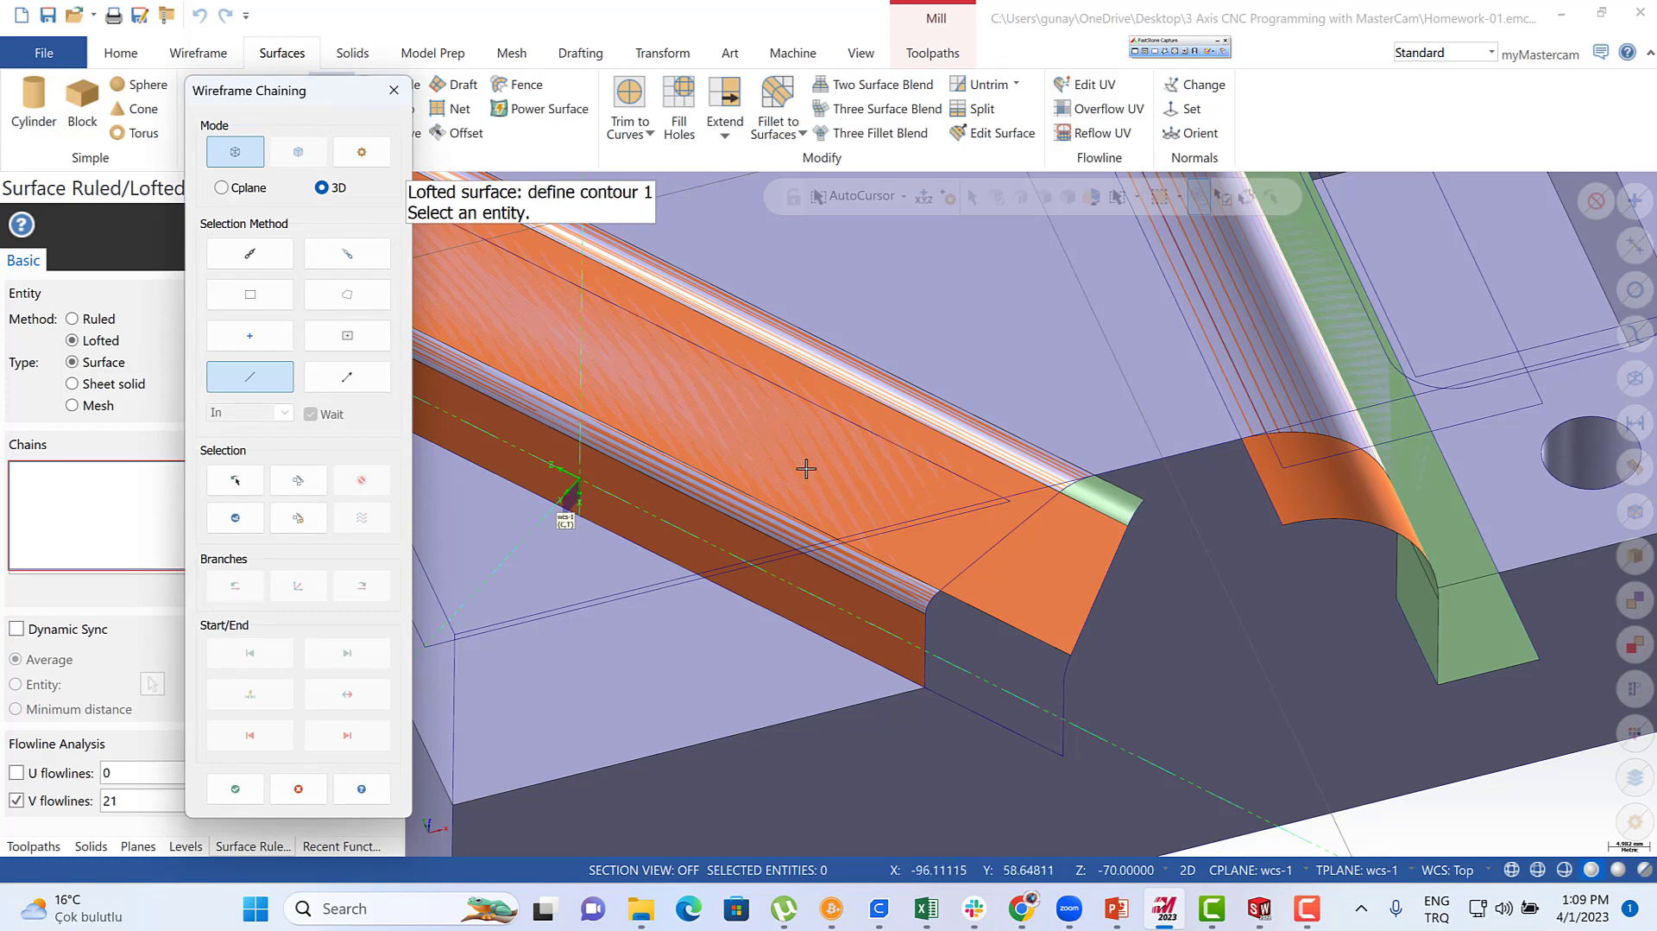
click(934, 596)
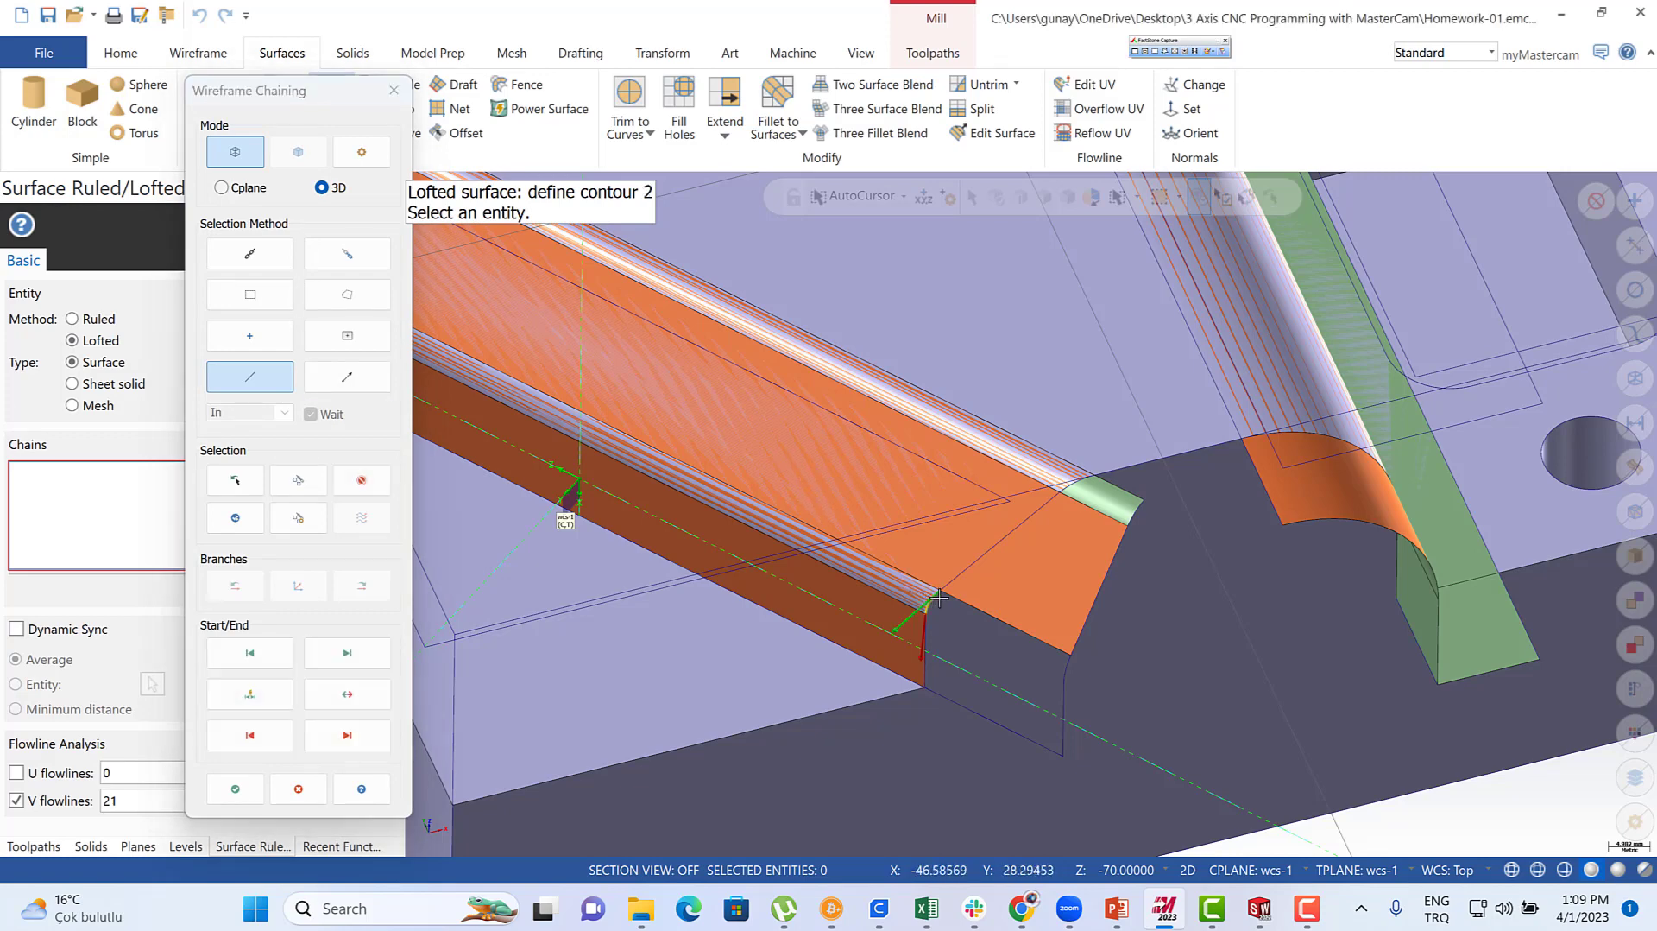
click(1065, 656)
click(234, 788)
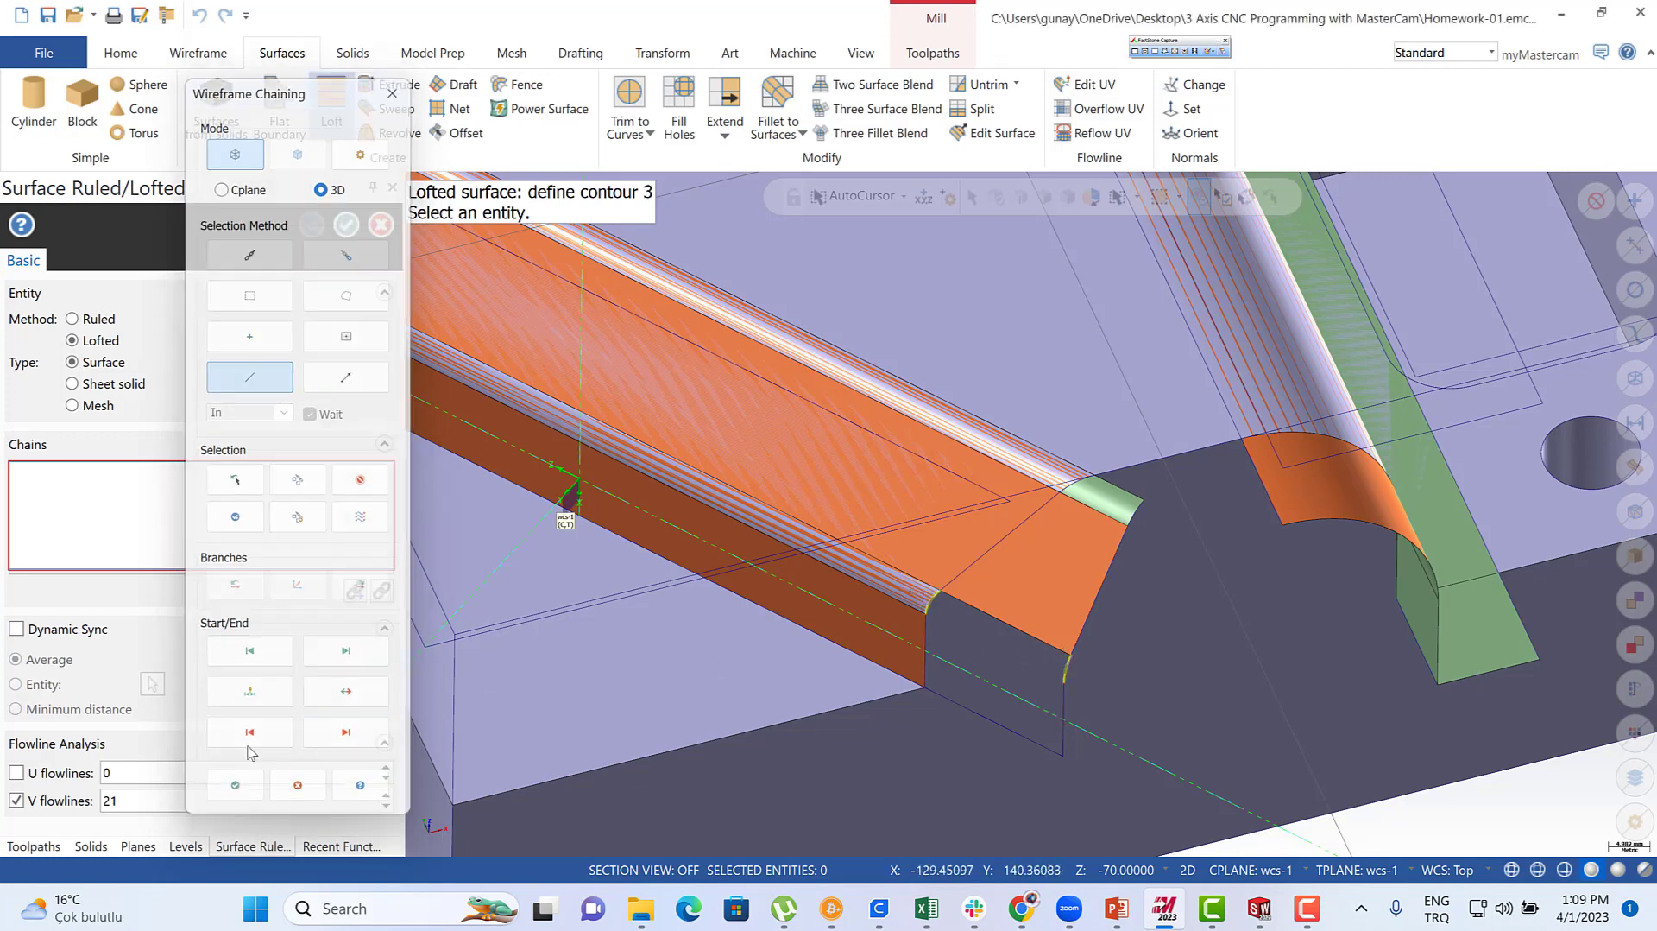
click(314, 227)
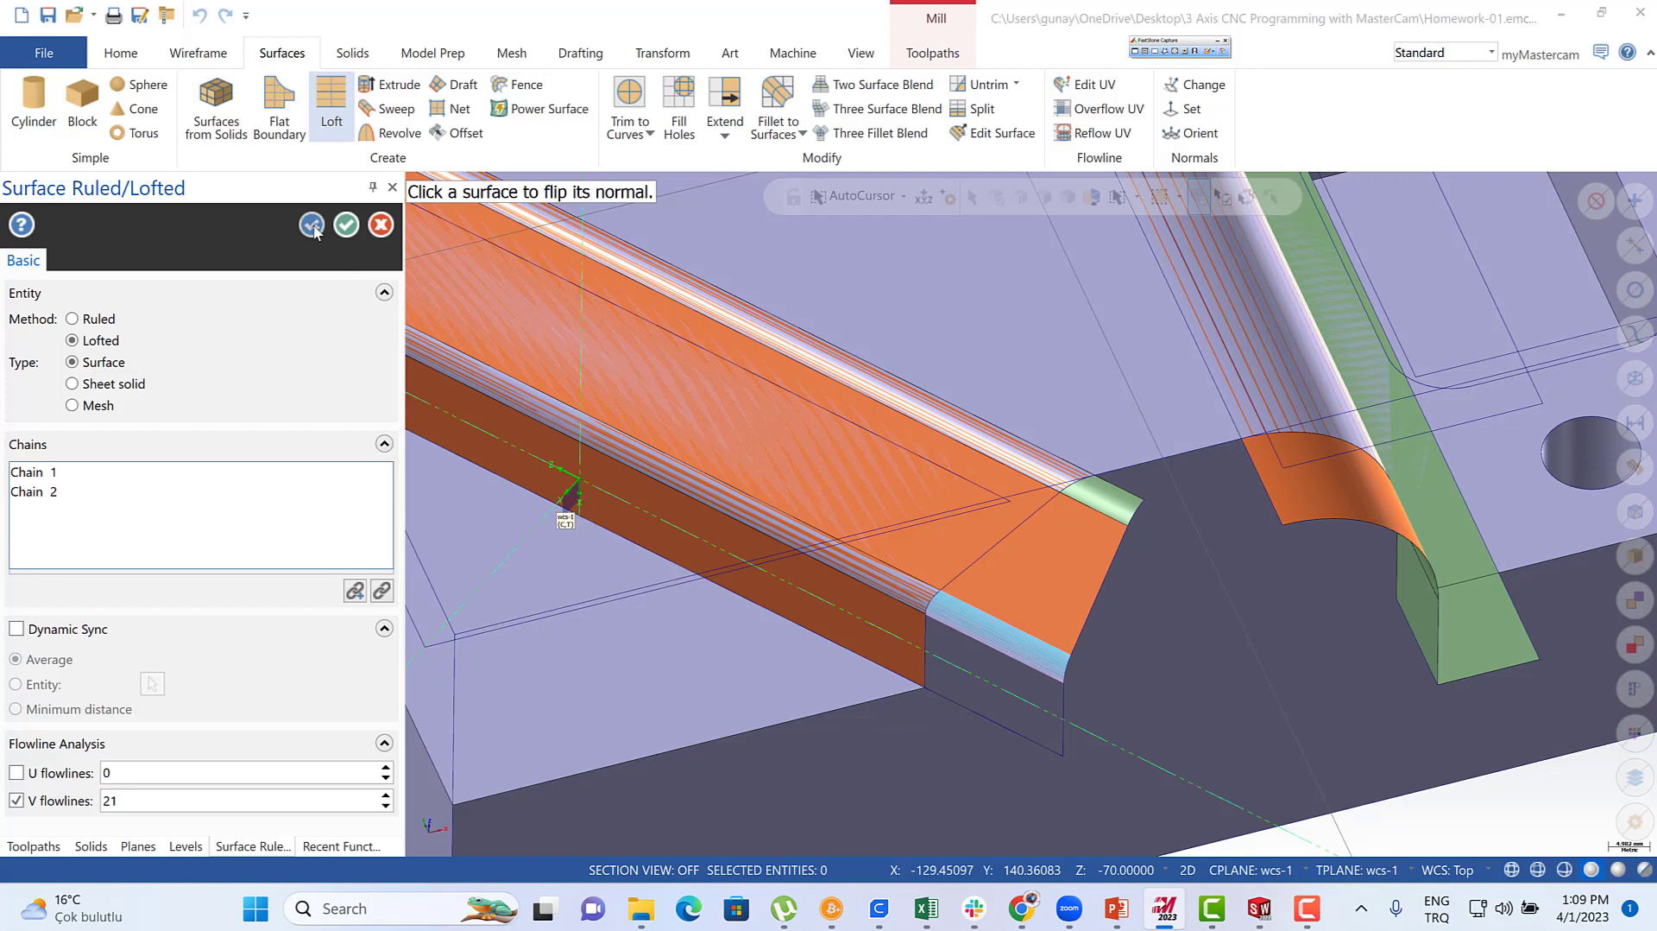
- Loft a surface between the vertical wall's front edge curve and its projected copy, and finish the command
click(921, 628)
click(1064, 698)
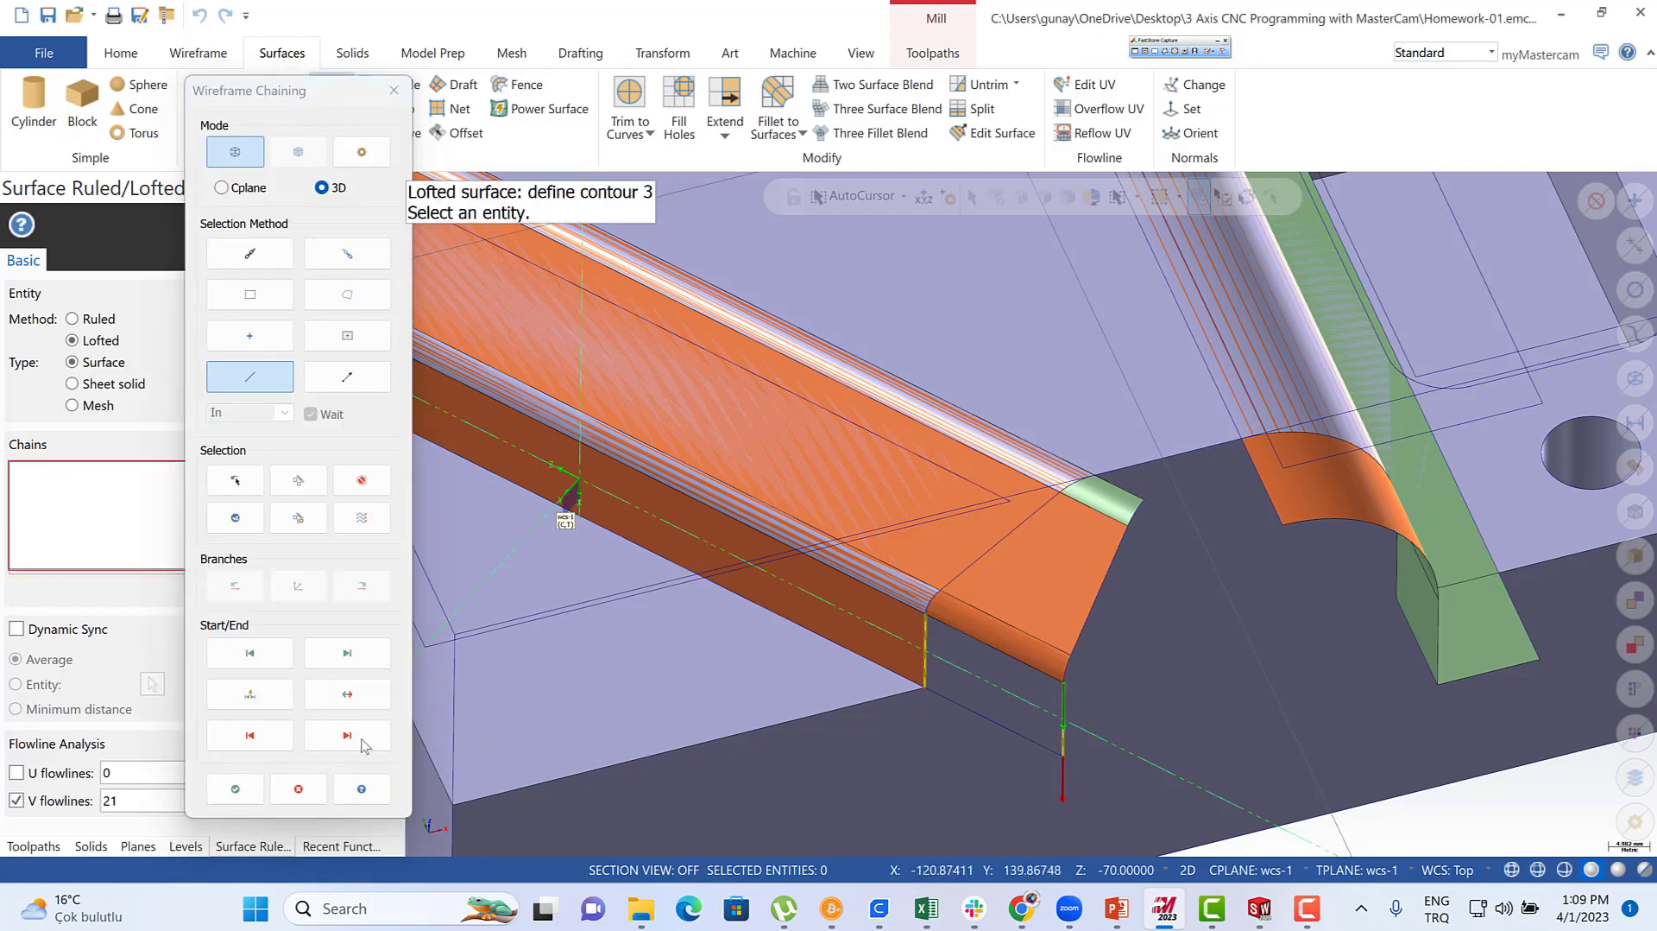
click(234, 790)
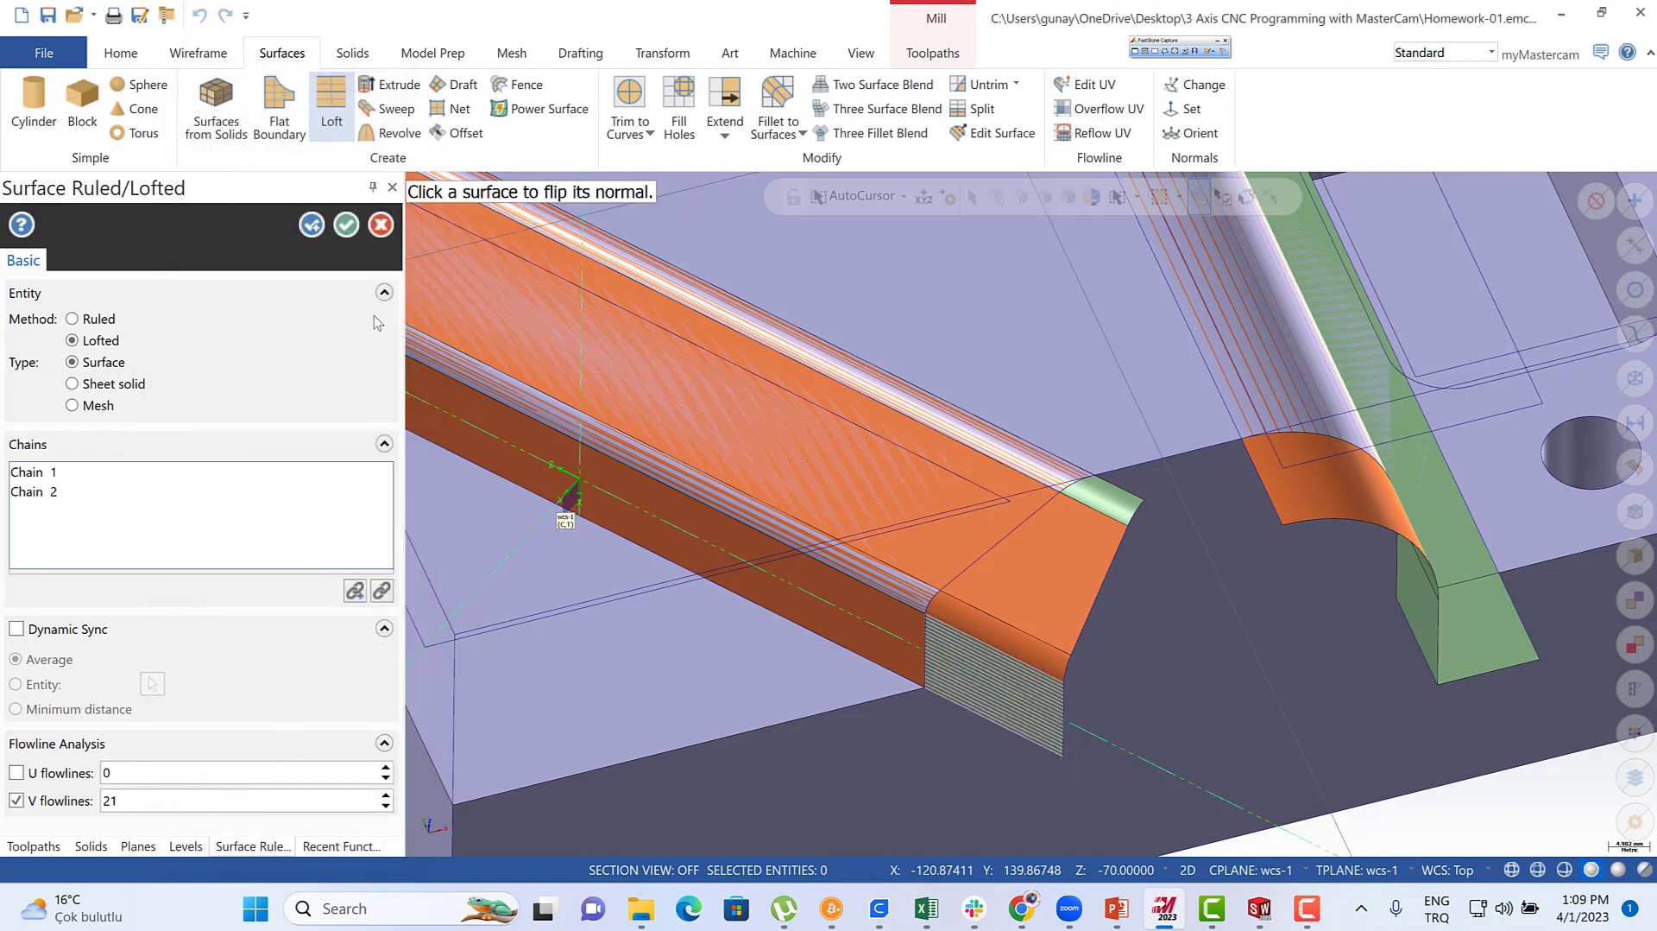
click(344, 227)
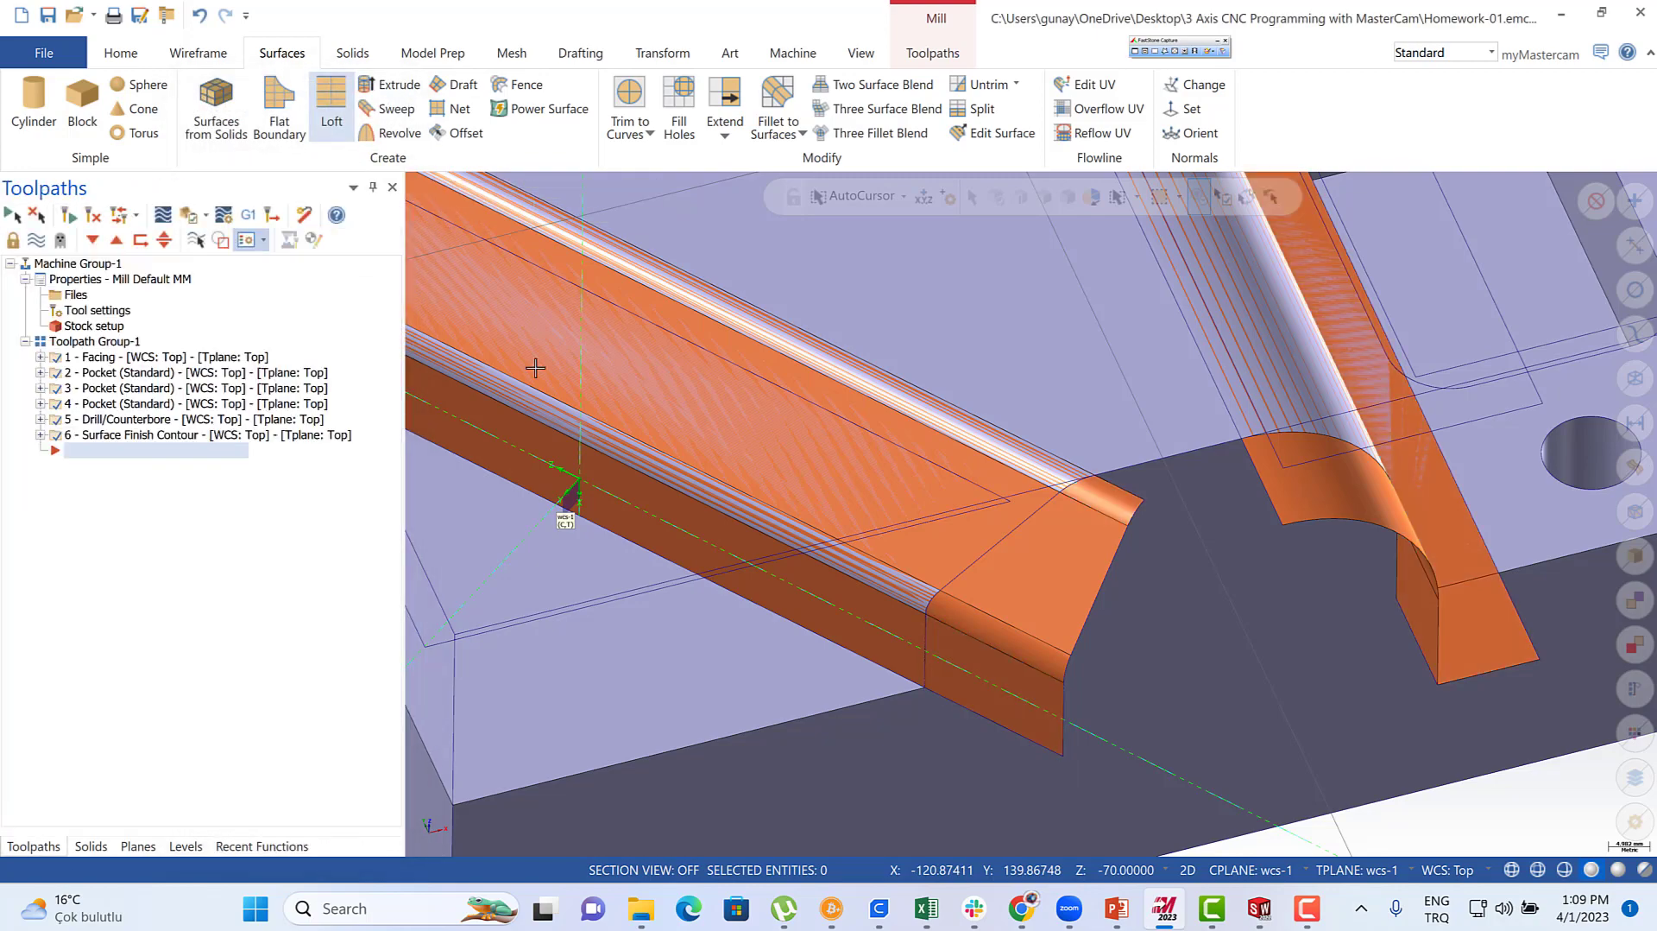
- Try to mirror a copy of the four lofted extension surfaces about the X and Y axes
scroll(1172, 691, down, 4)
mouse_move(1129, 573)
middle_down()
mouse_move(1159, 508)
mouse_move(1129, 549)
middle_up()
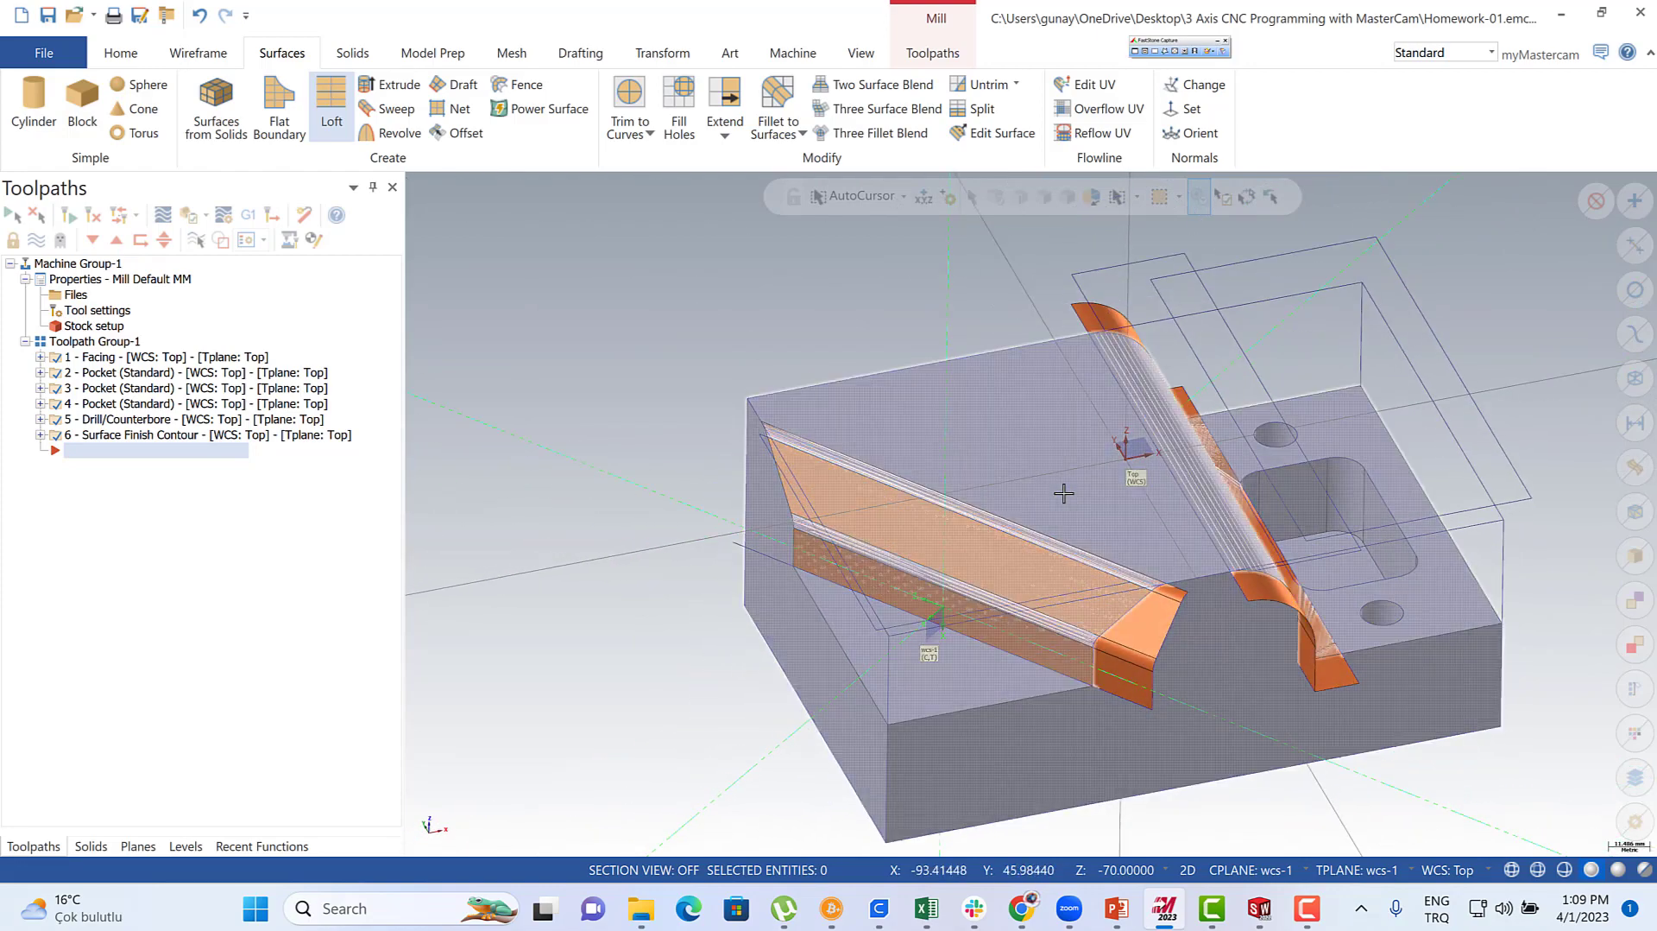
scroll(1062, 492, up, 2)
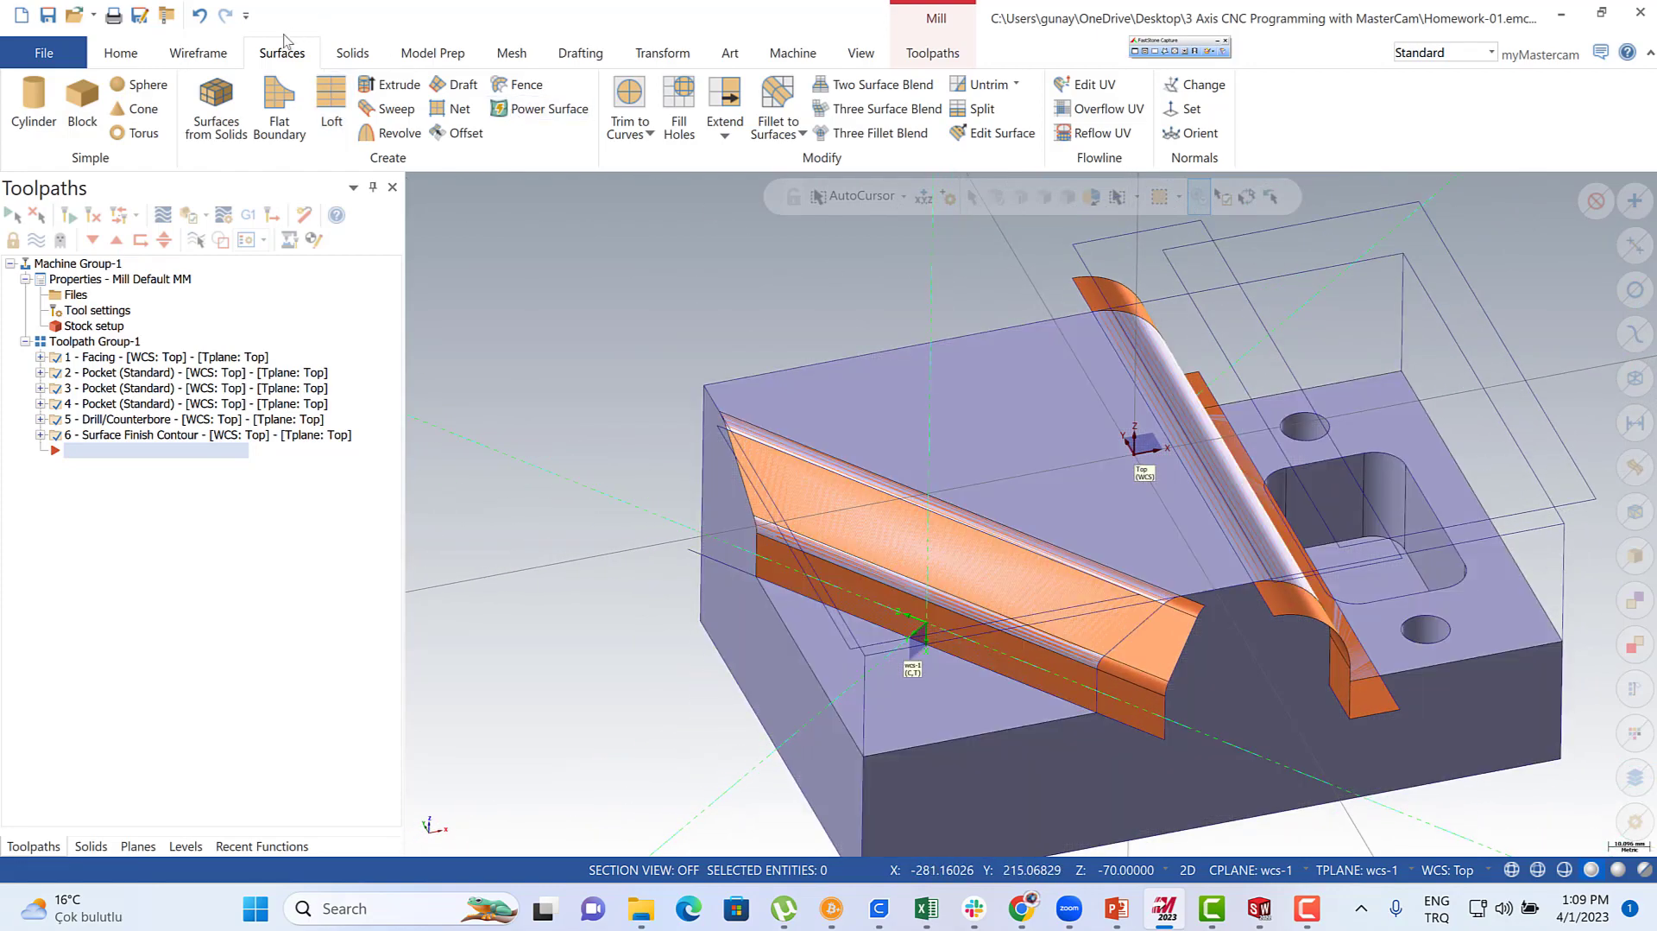
middle_drag(1209, 635, 1225, 639)
scroll(1226, 639, up, 2)
click(1098, 703)
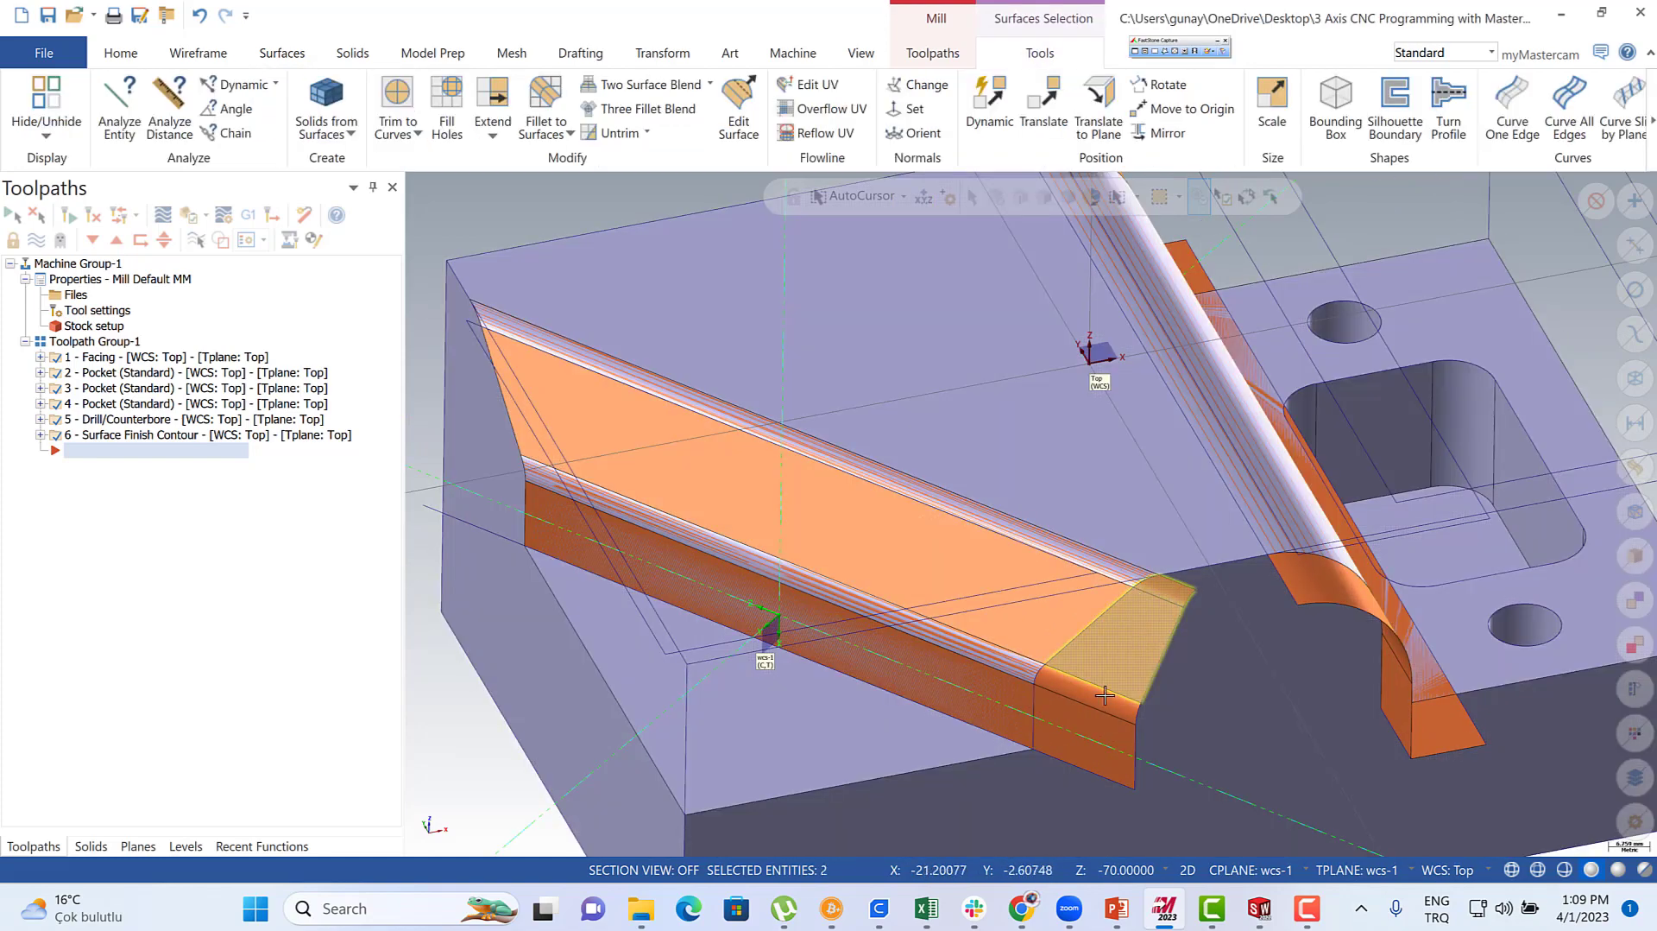
click(1091, 723)
scroll(1091, 723, down, 1)
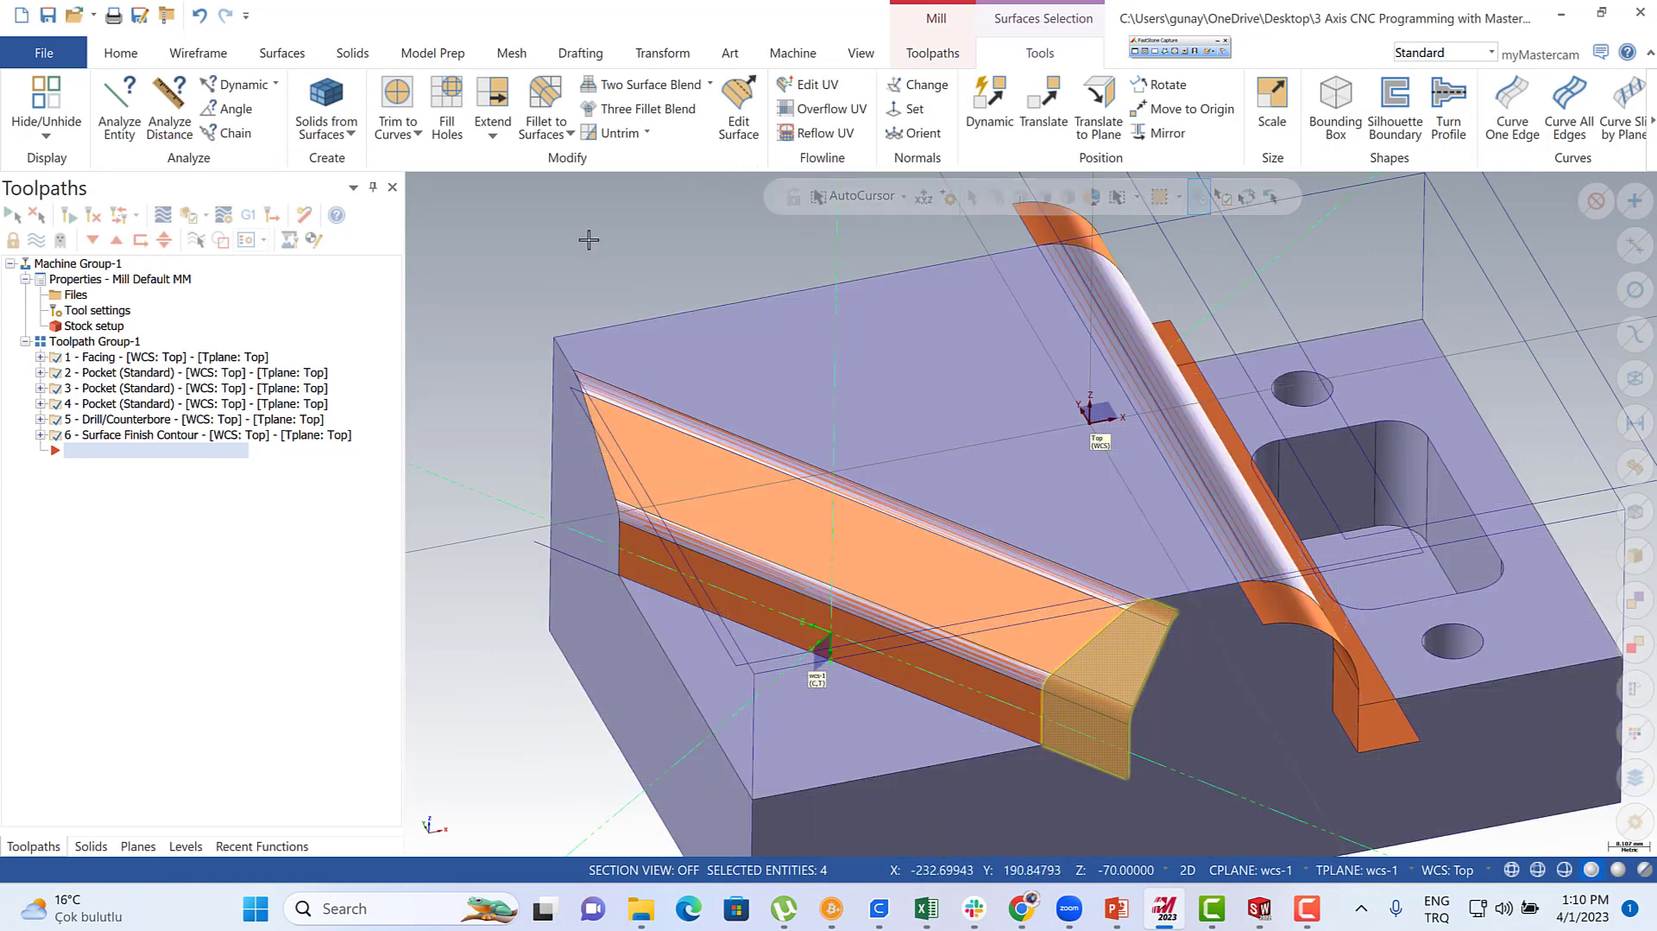
click(651, 56)
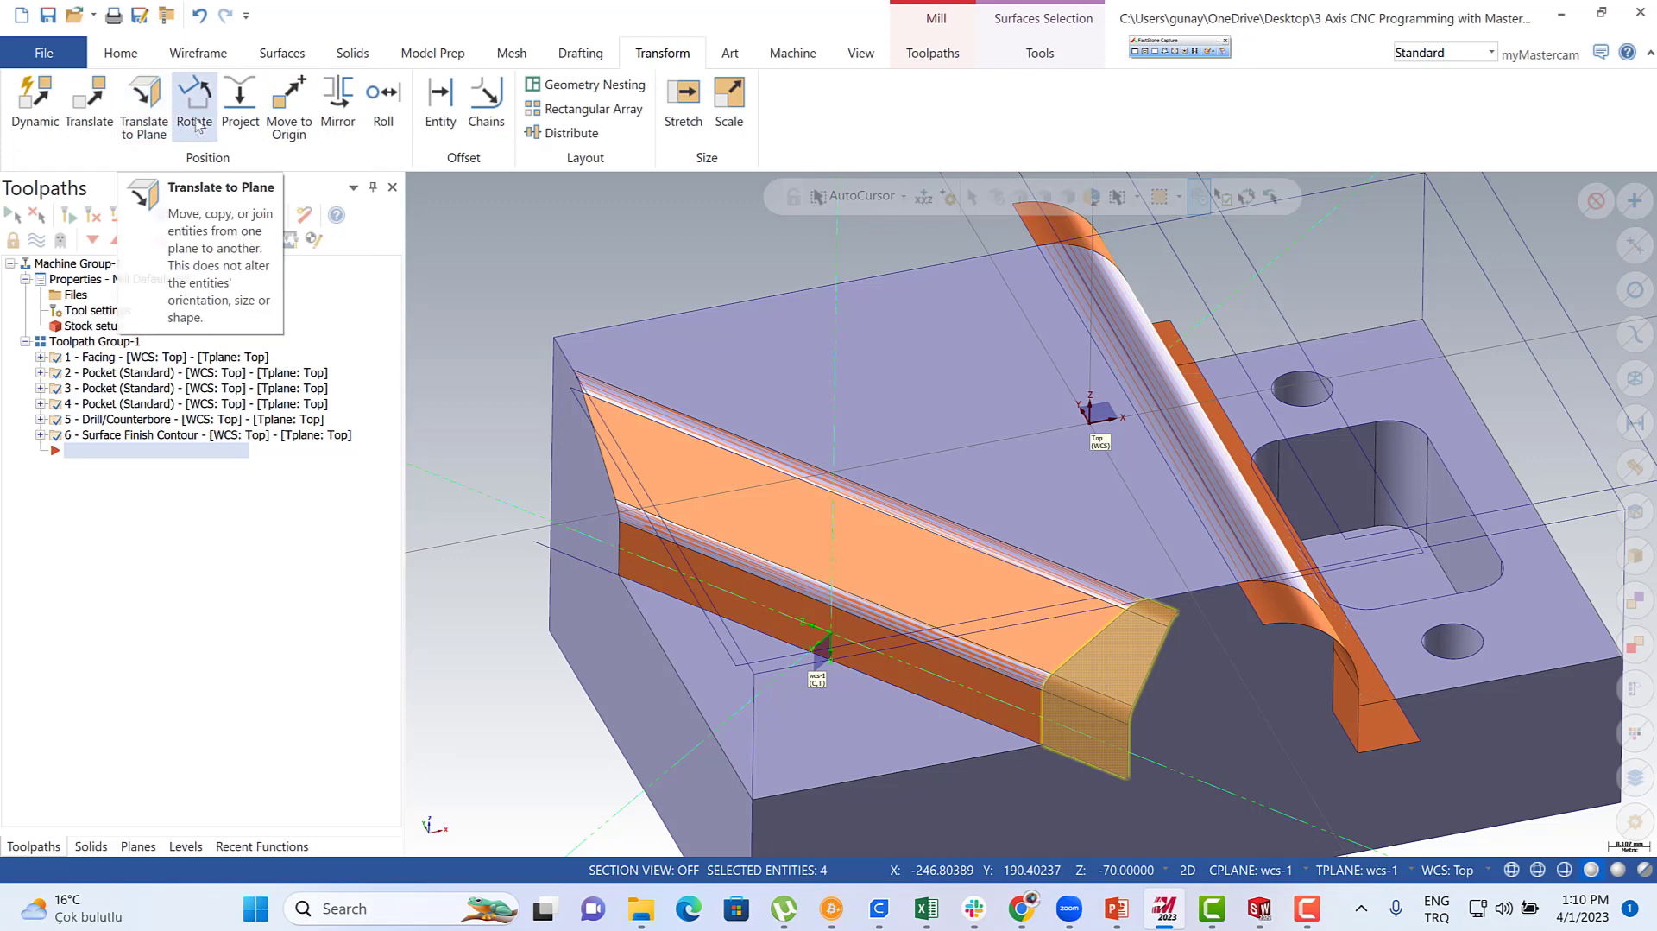
click(337, 102)
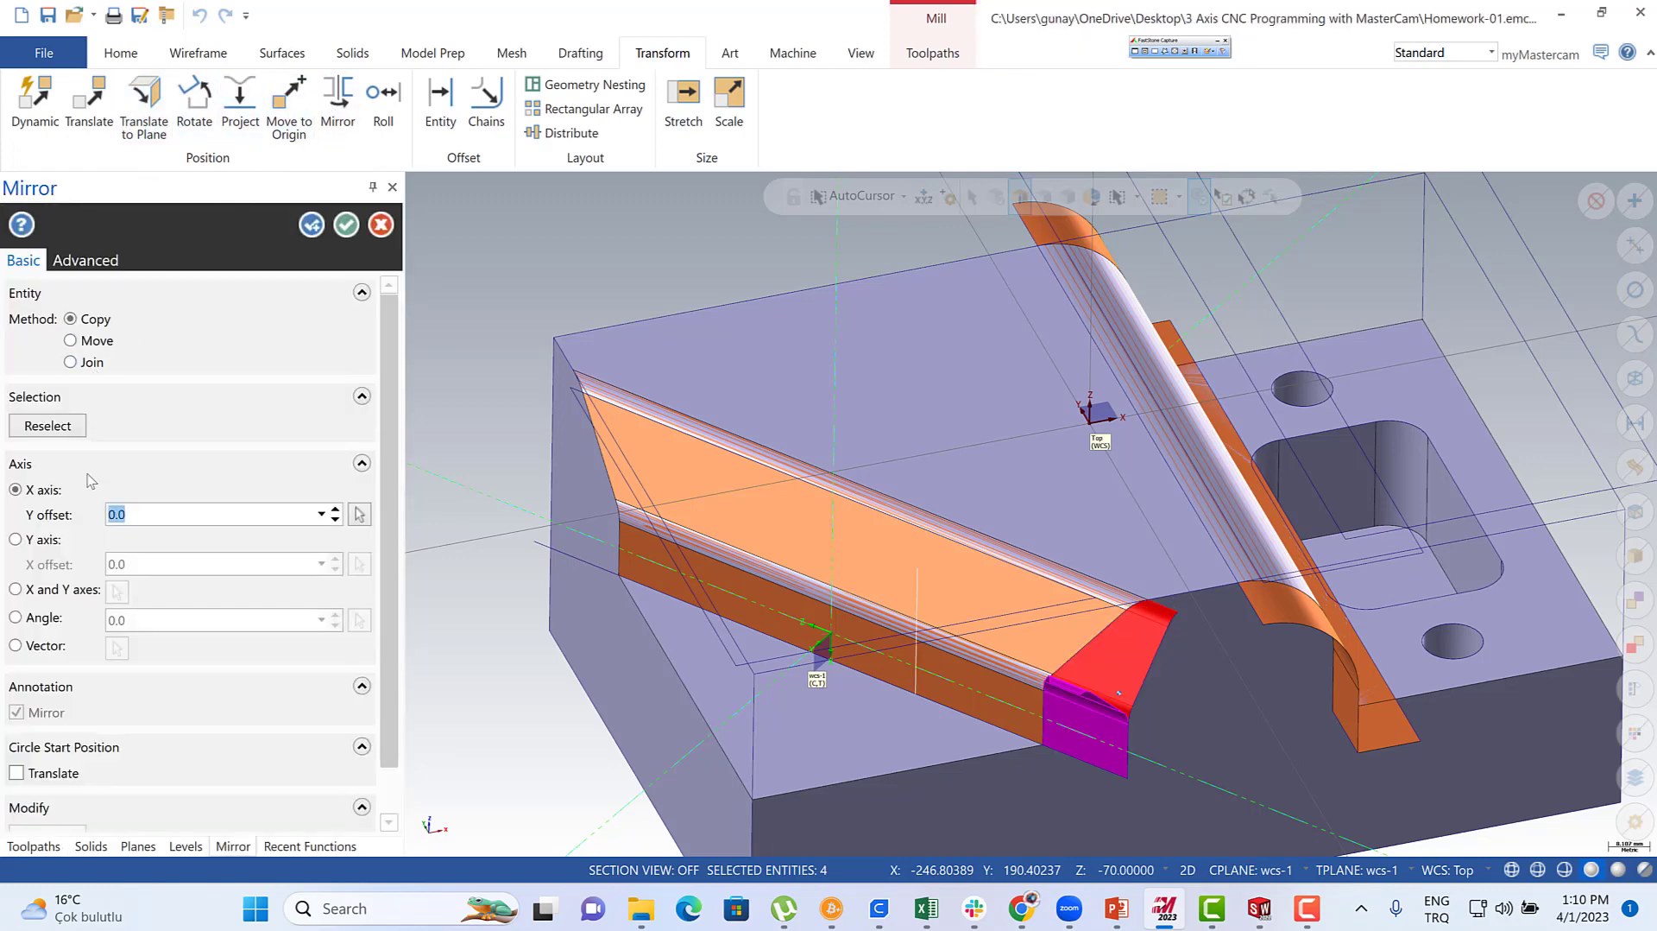
click(16, 540)
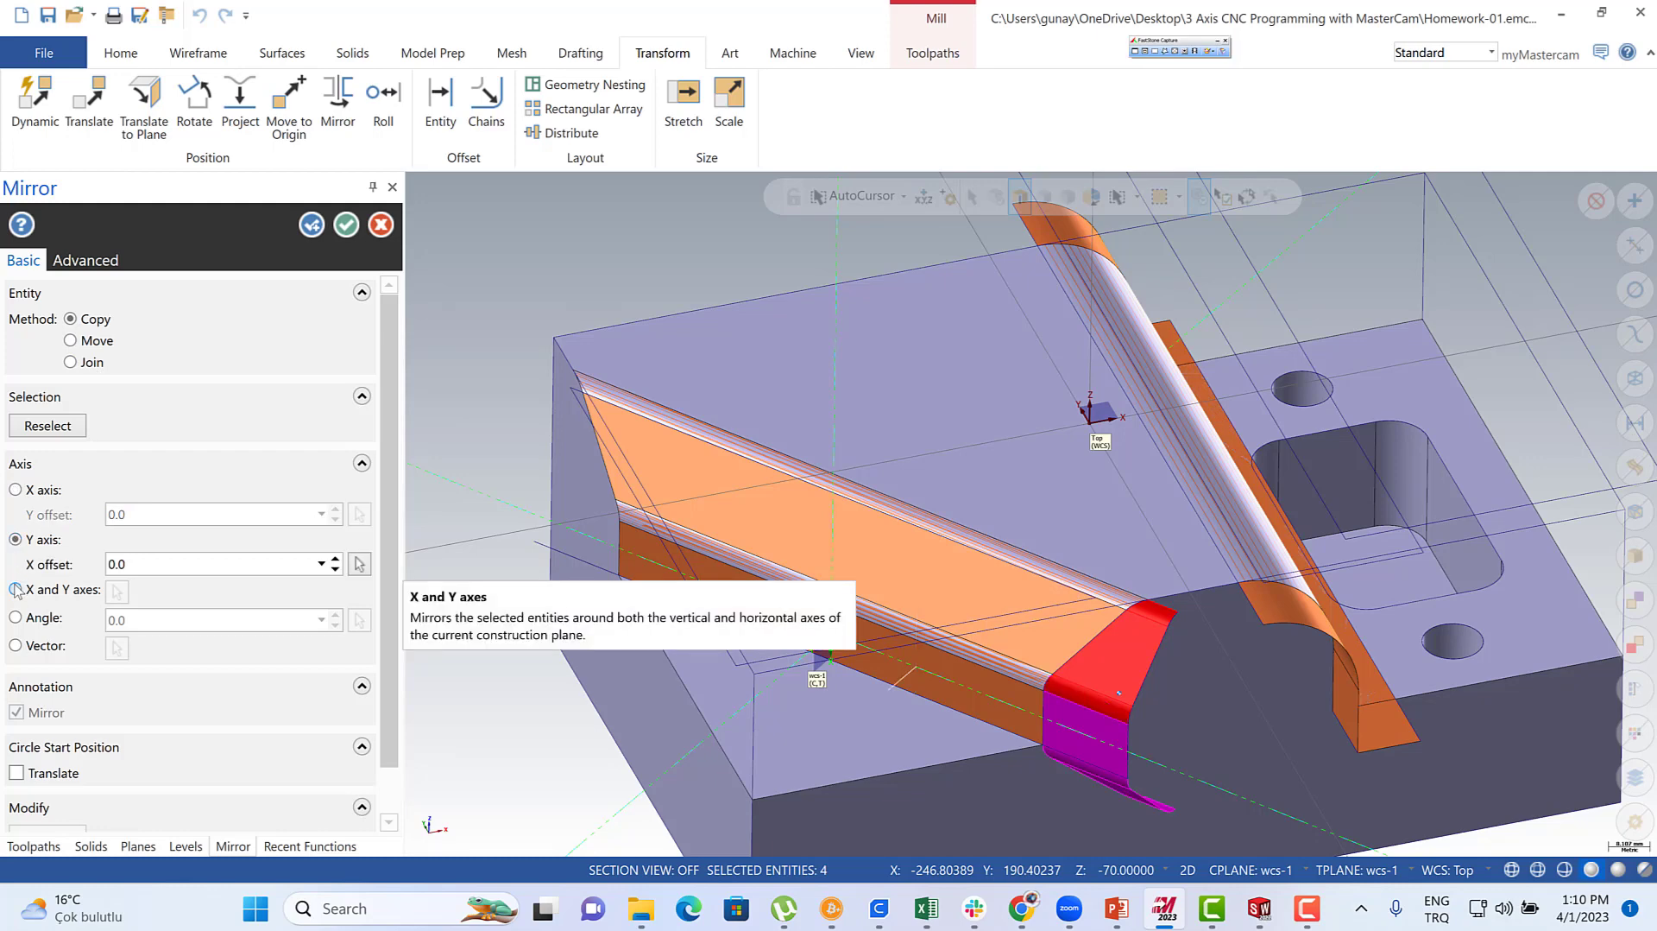
click(16, 490)
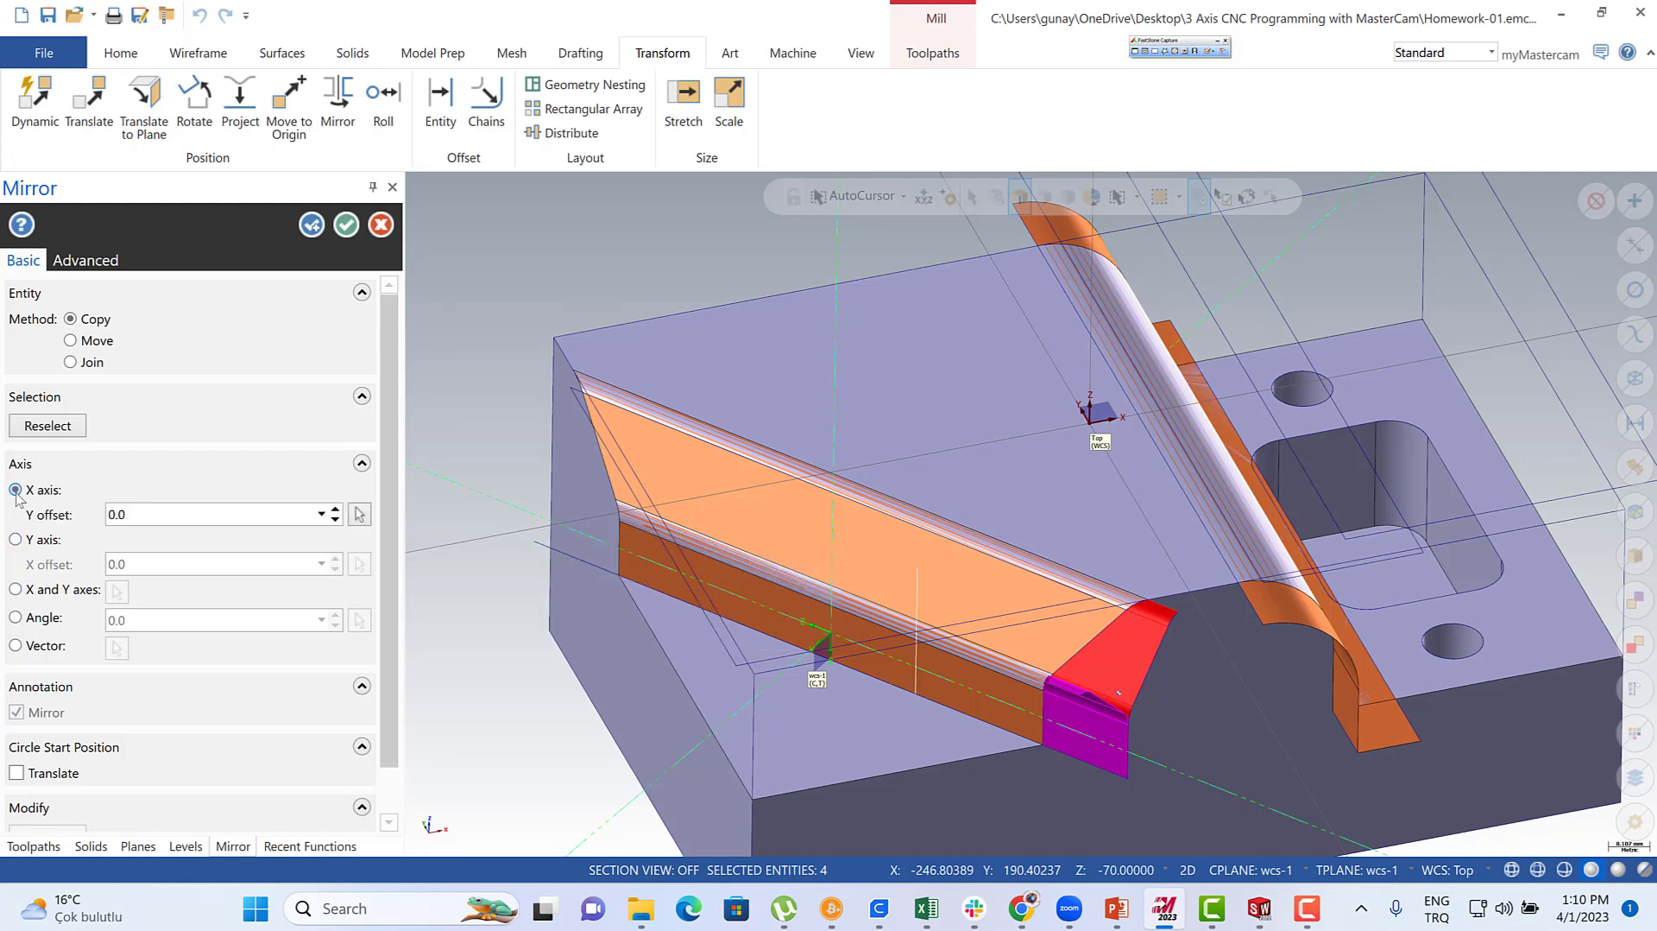
middle_drag(883, 529, 830, 536)
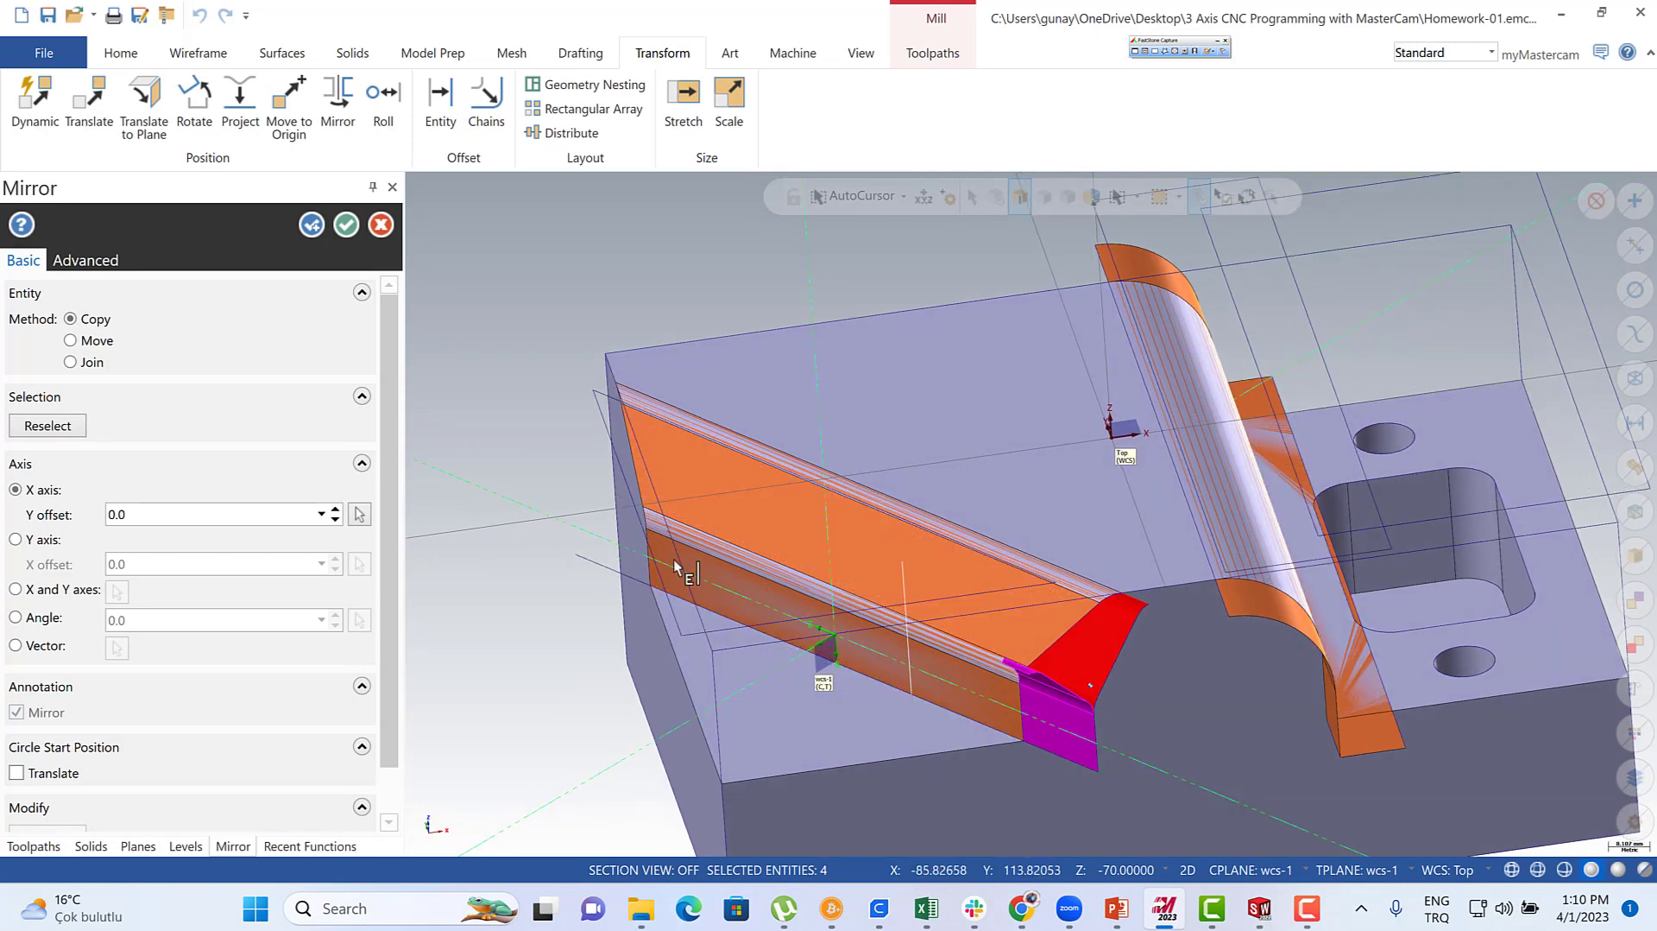
key(Escape)
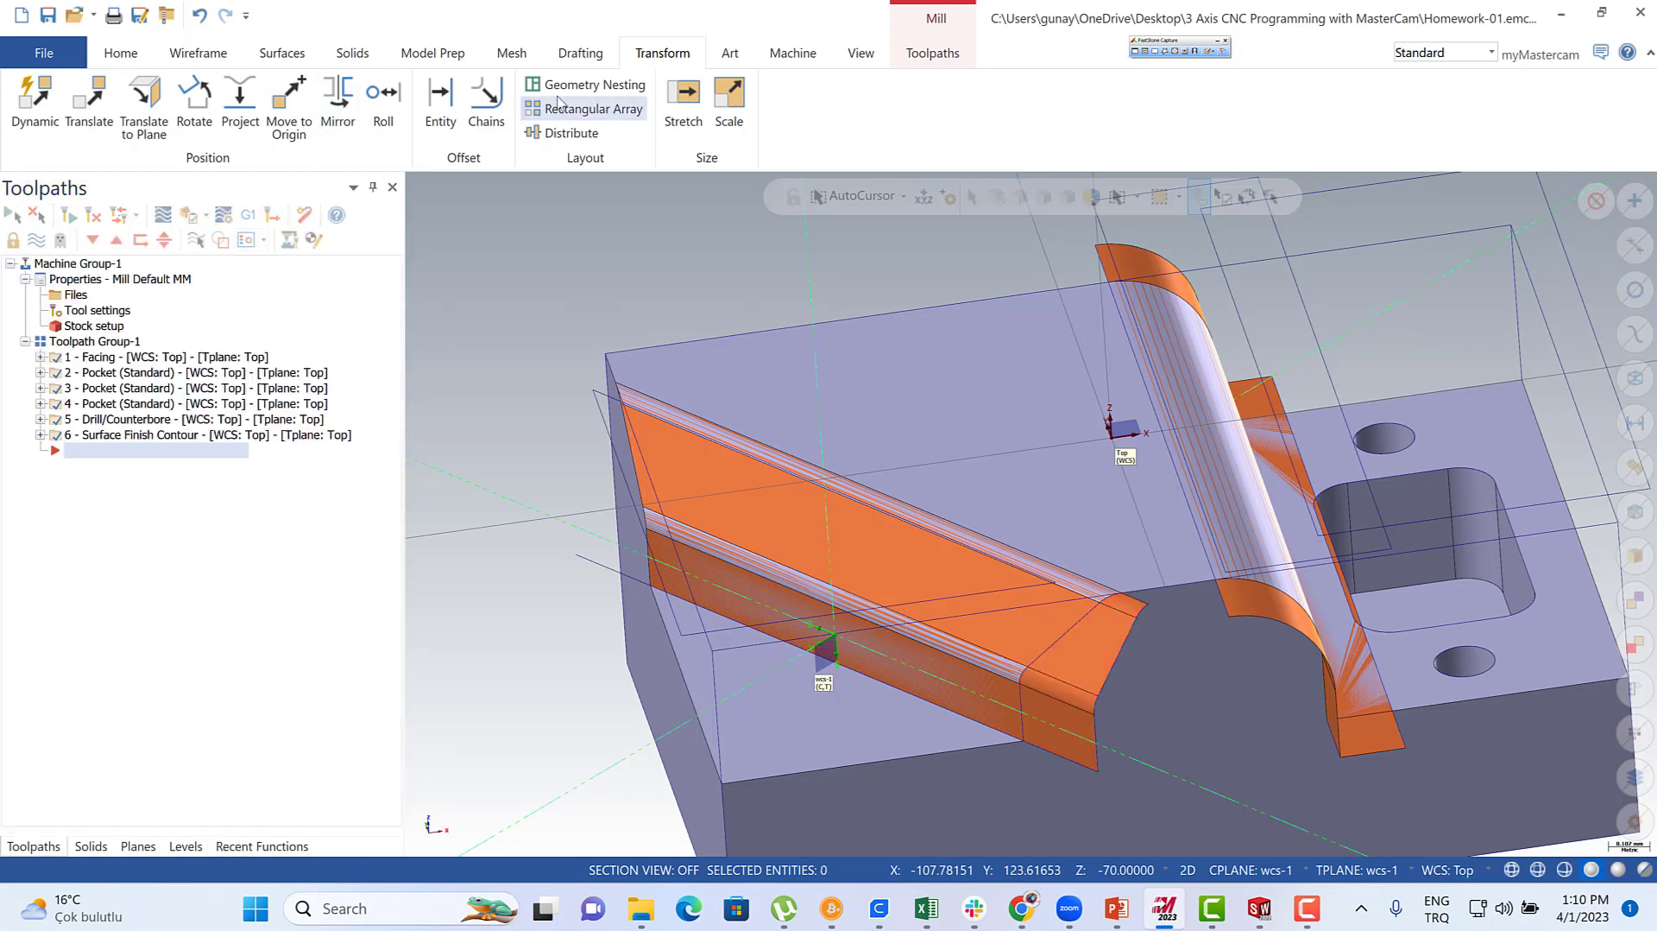
- Try to rotate the four lofted extension surfaces by 90 degrees using the Move method
click(195, 96)
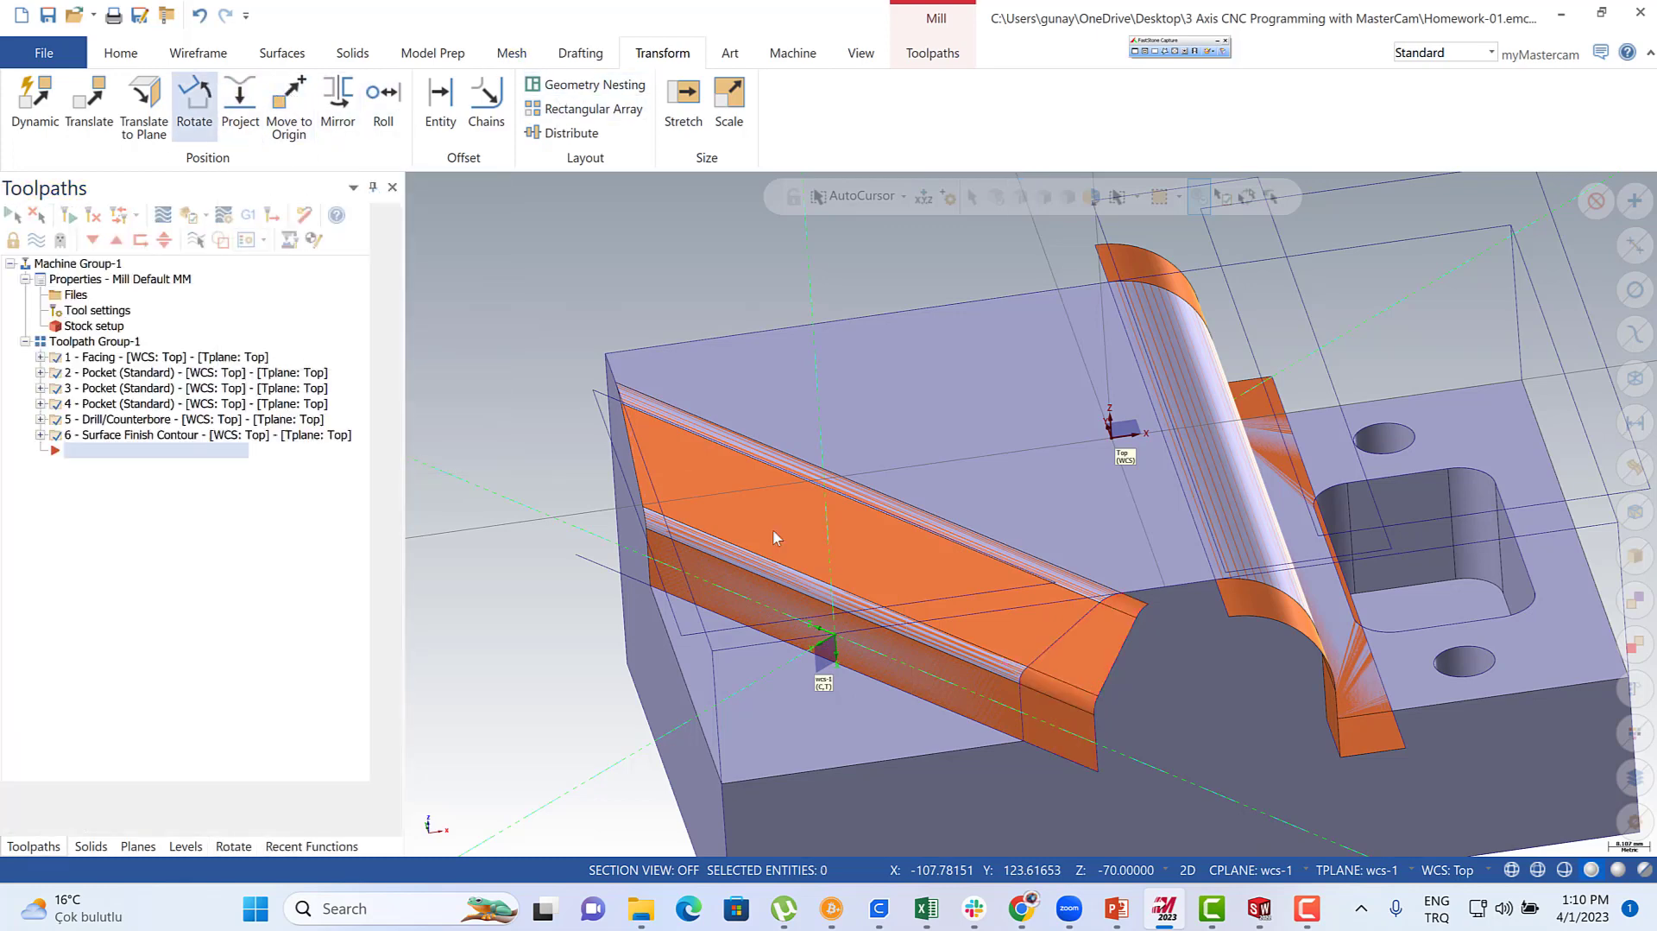
click(1067, 693)
key(Return)
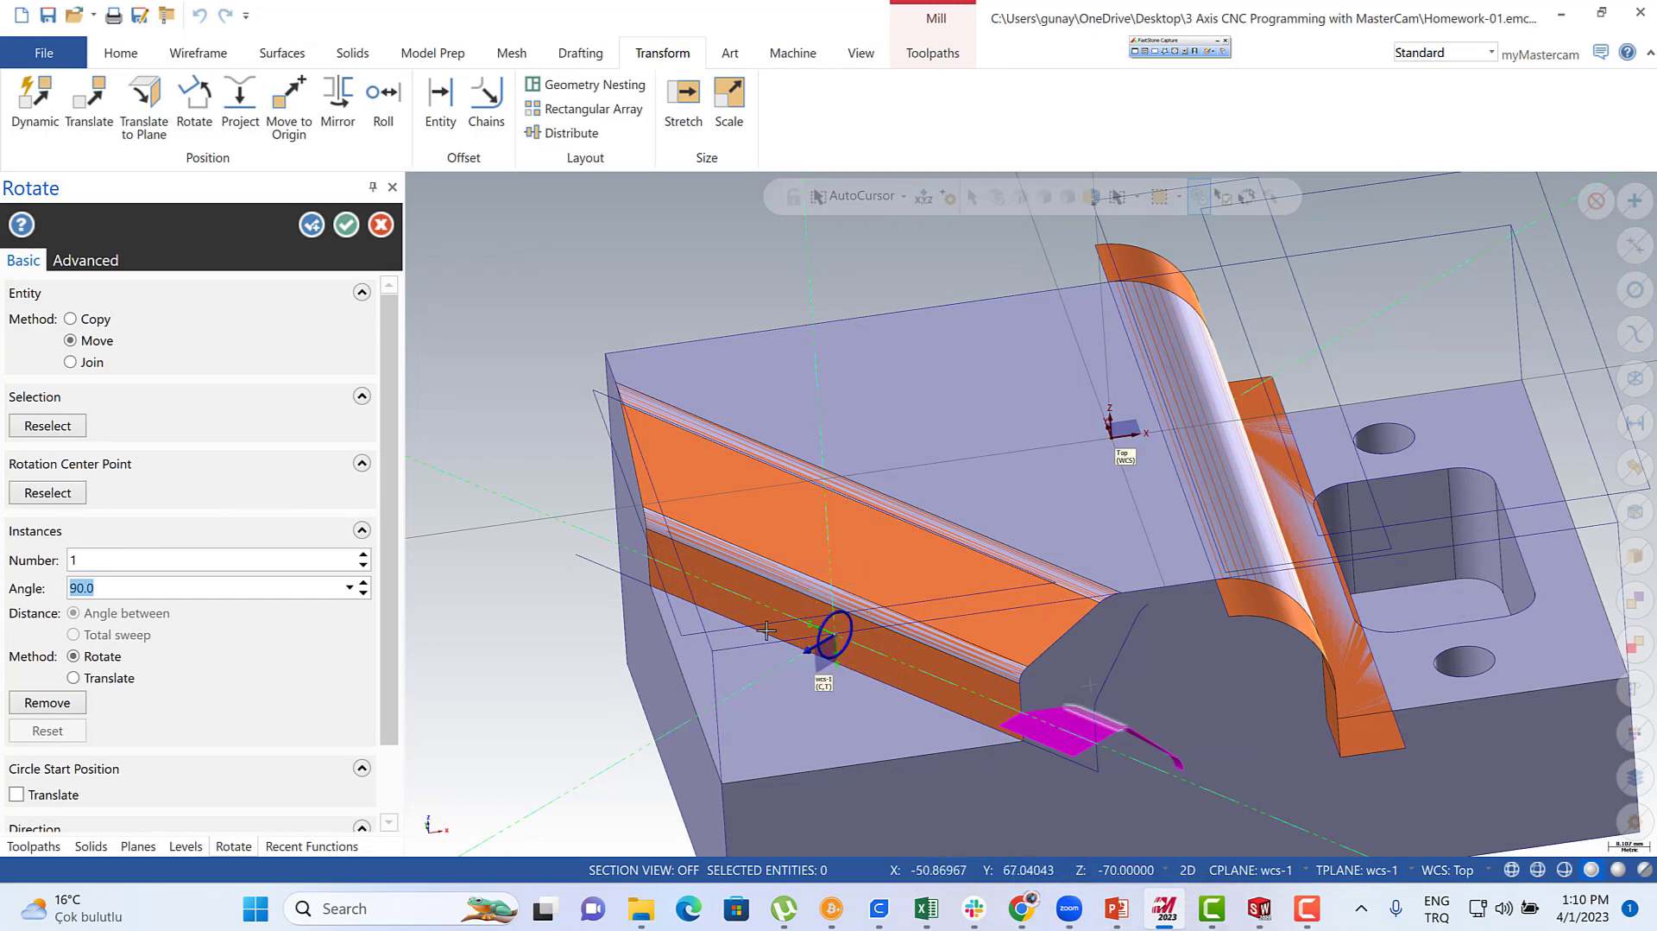
key(Return)
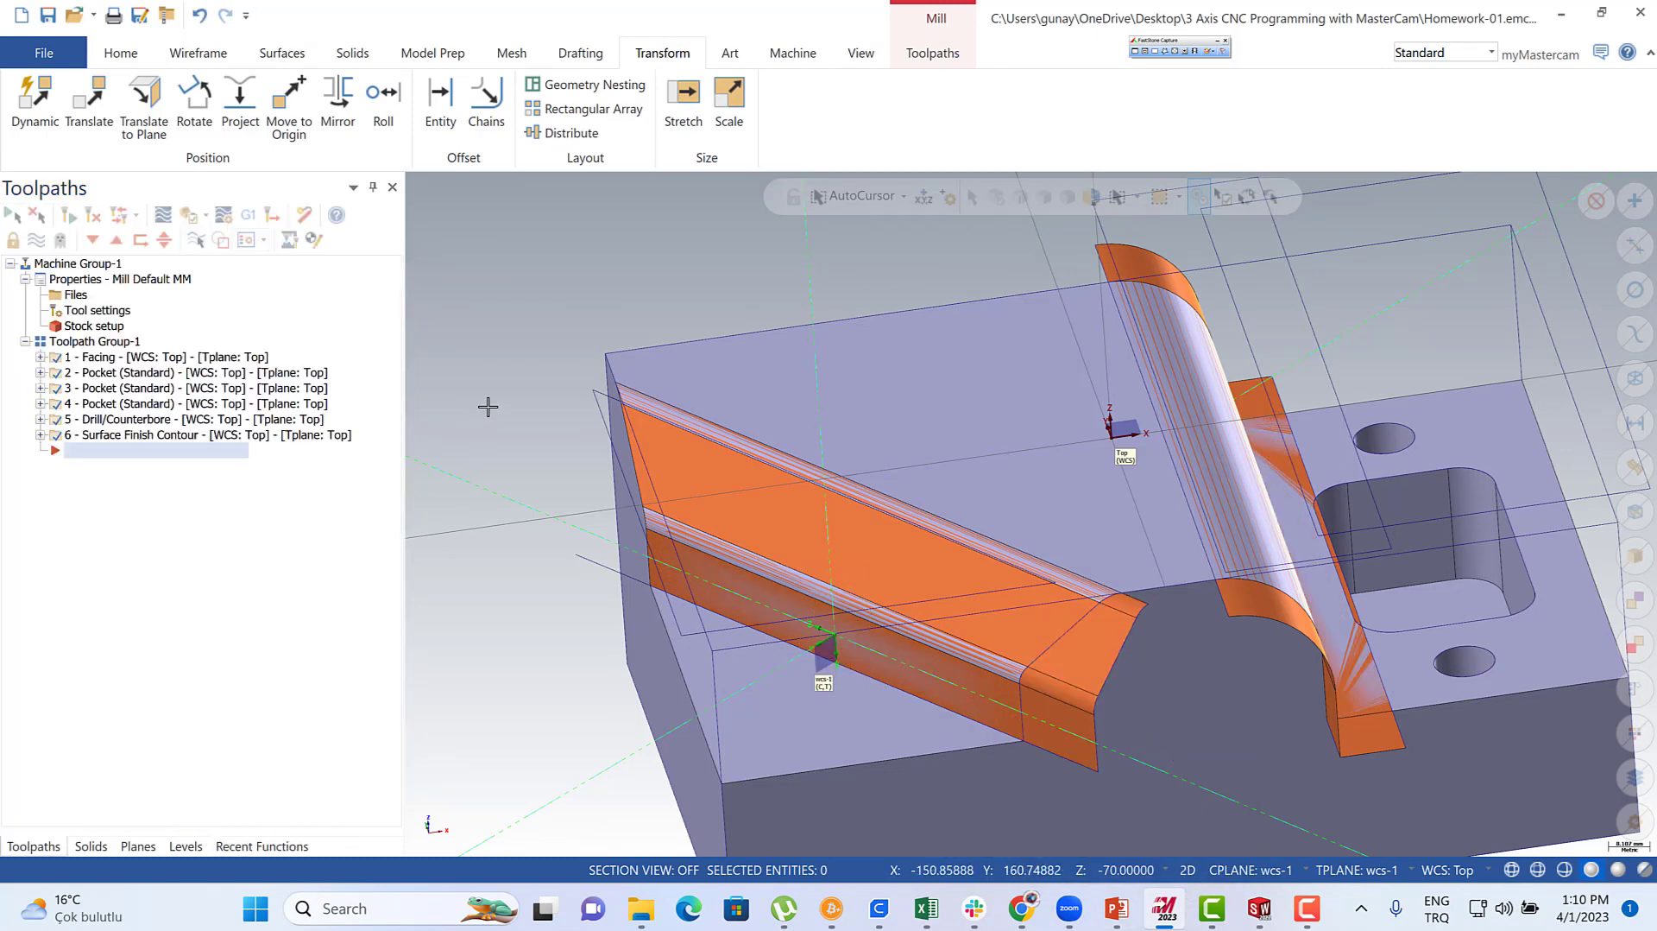
- Try to mirror a copy of the four lofted extension surfaces about the X axis and about the Y axis
scroll(918, 422, down, 1)
mouse_move(944, 422)
middle_down()
mouse_move(932, 407)
mouse_move(926, 436)
middle_up()
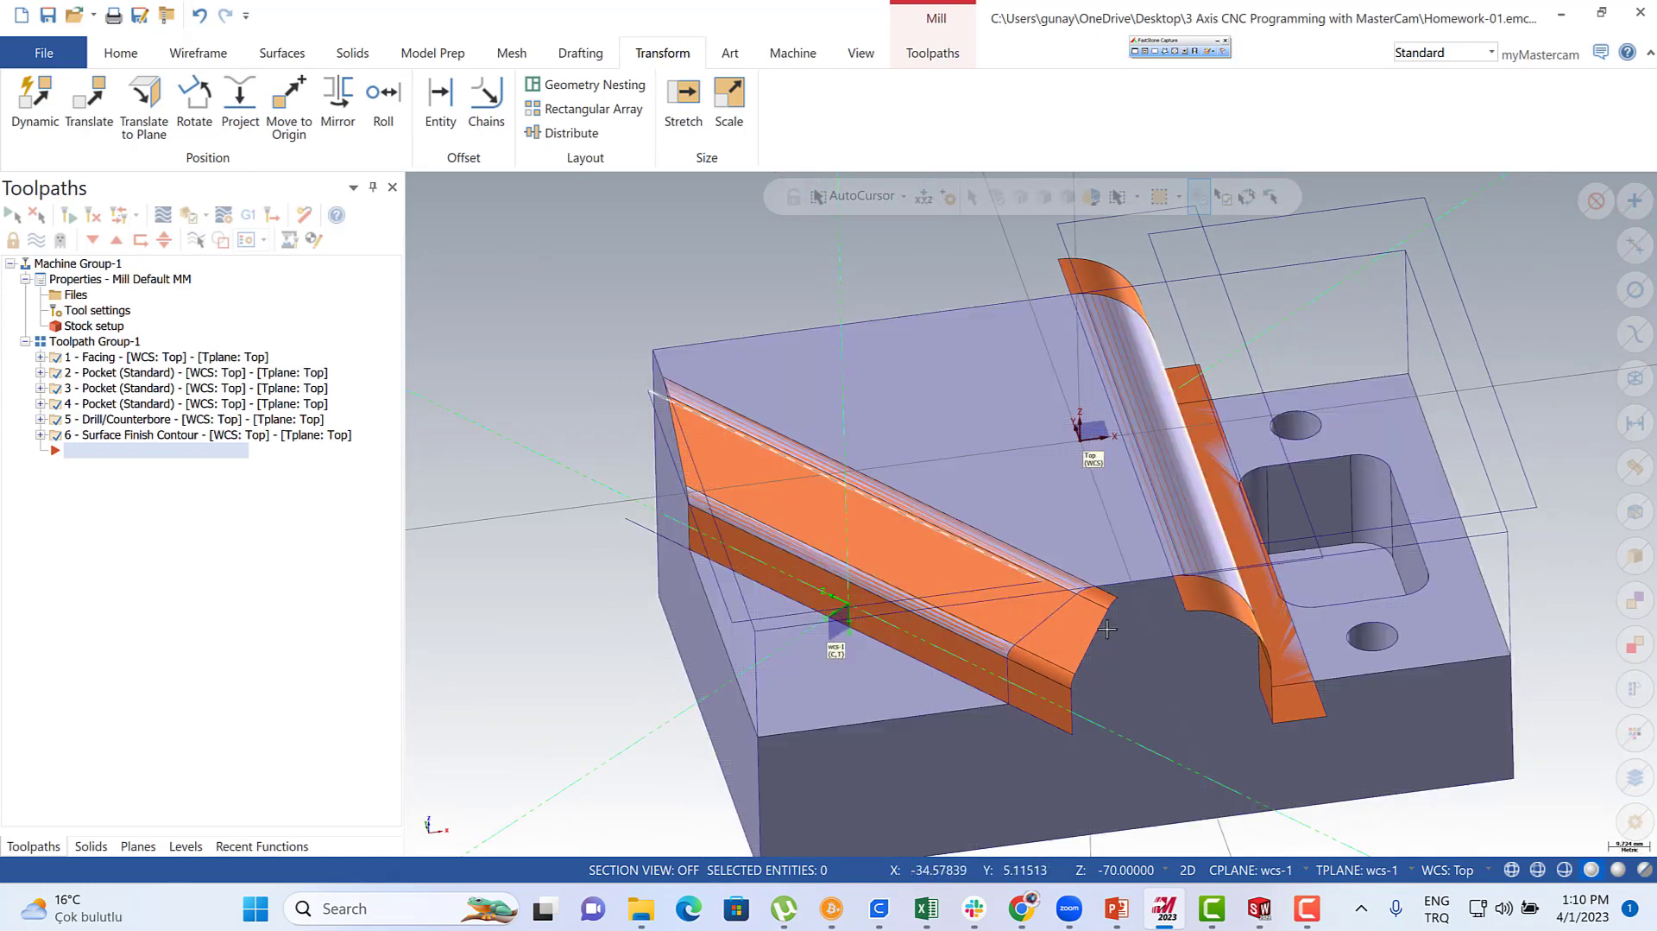
click(1089, 604)
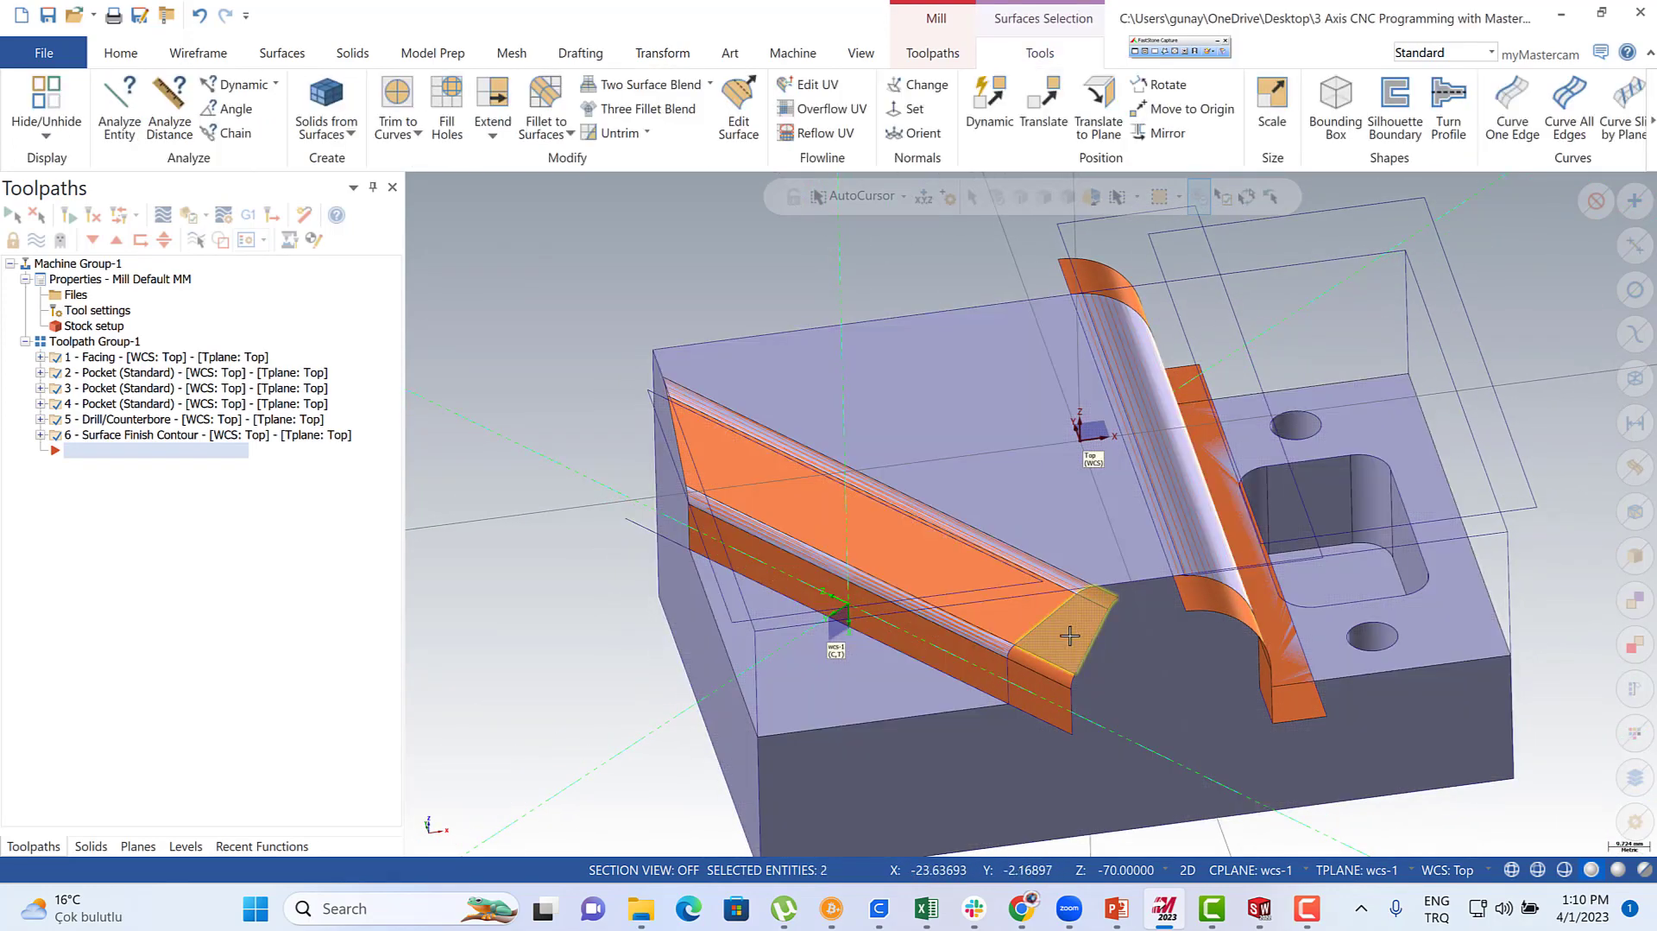
click(1044, 669)
click(1041, 686)
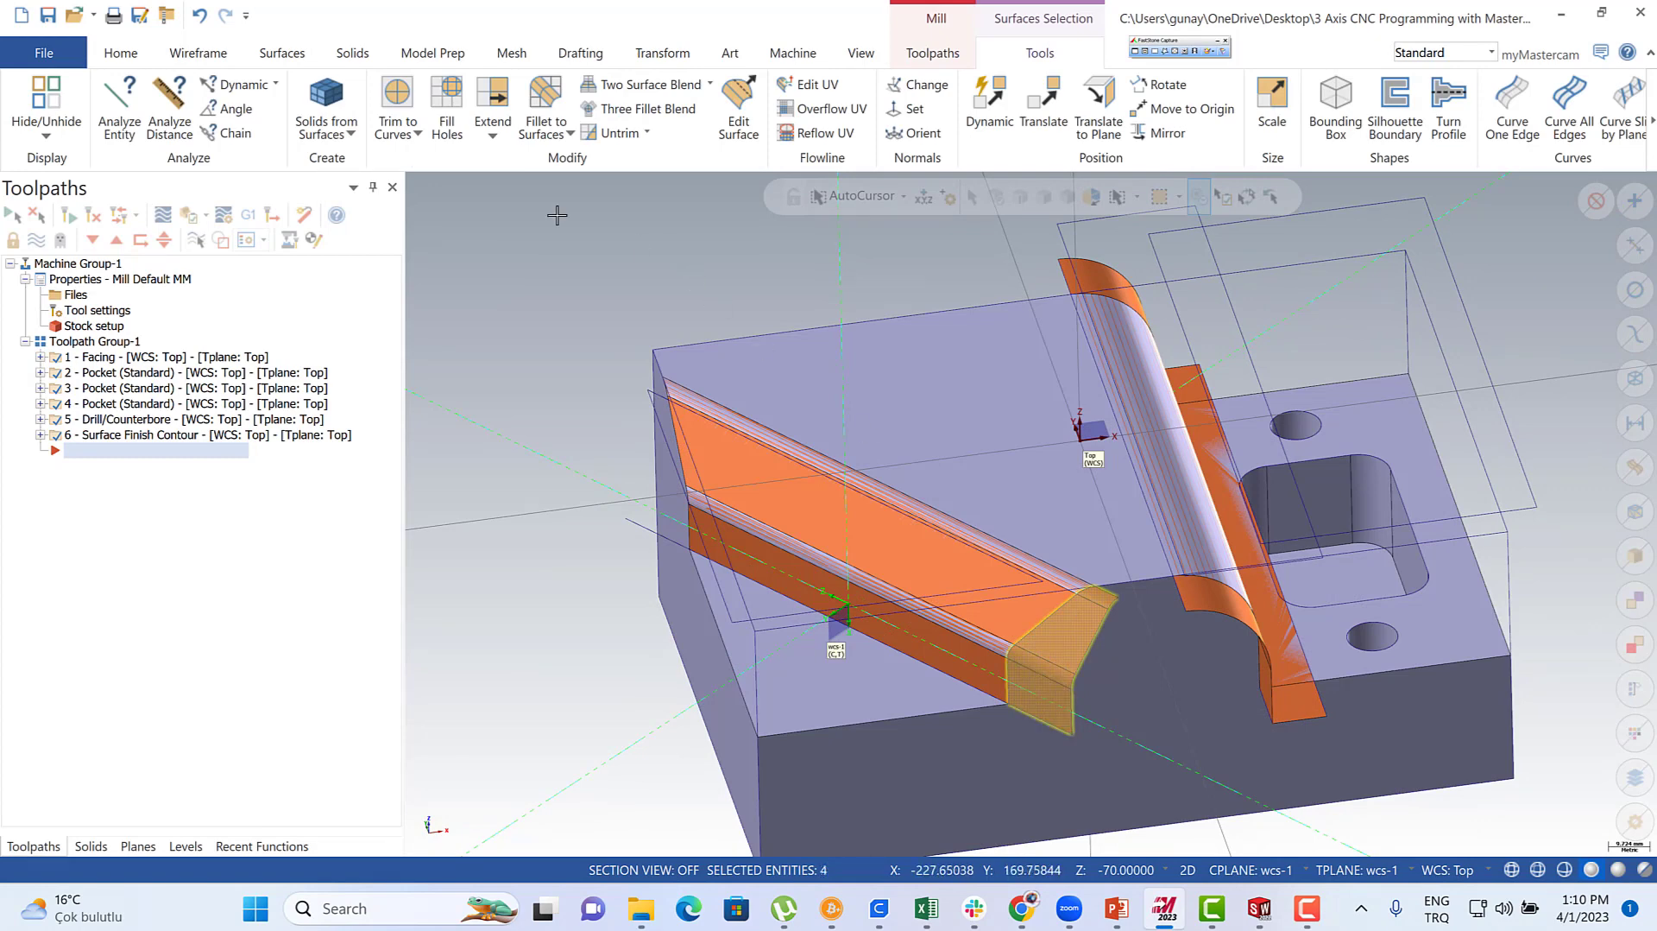
click(671, 57)
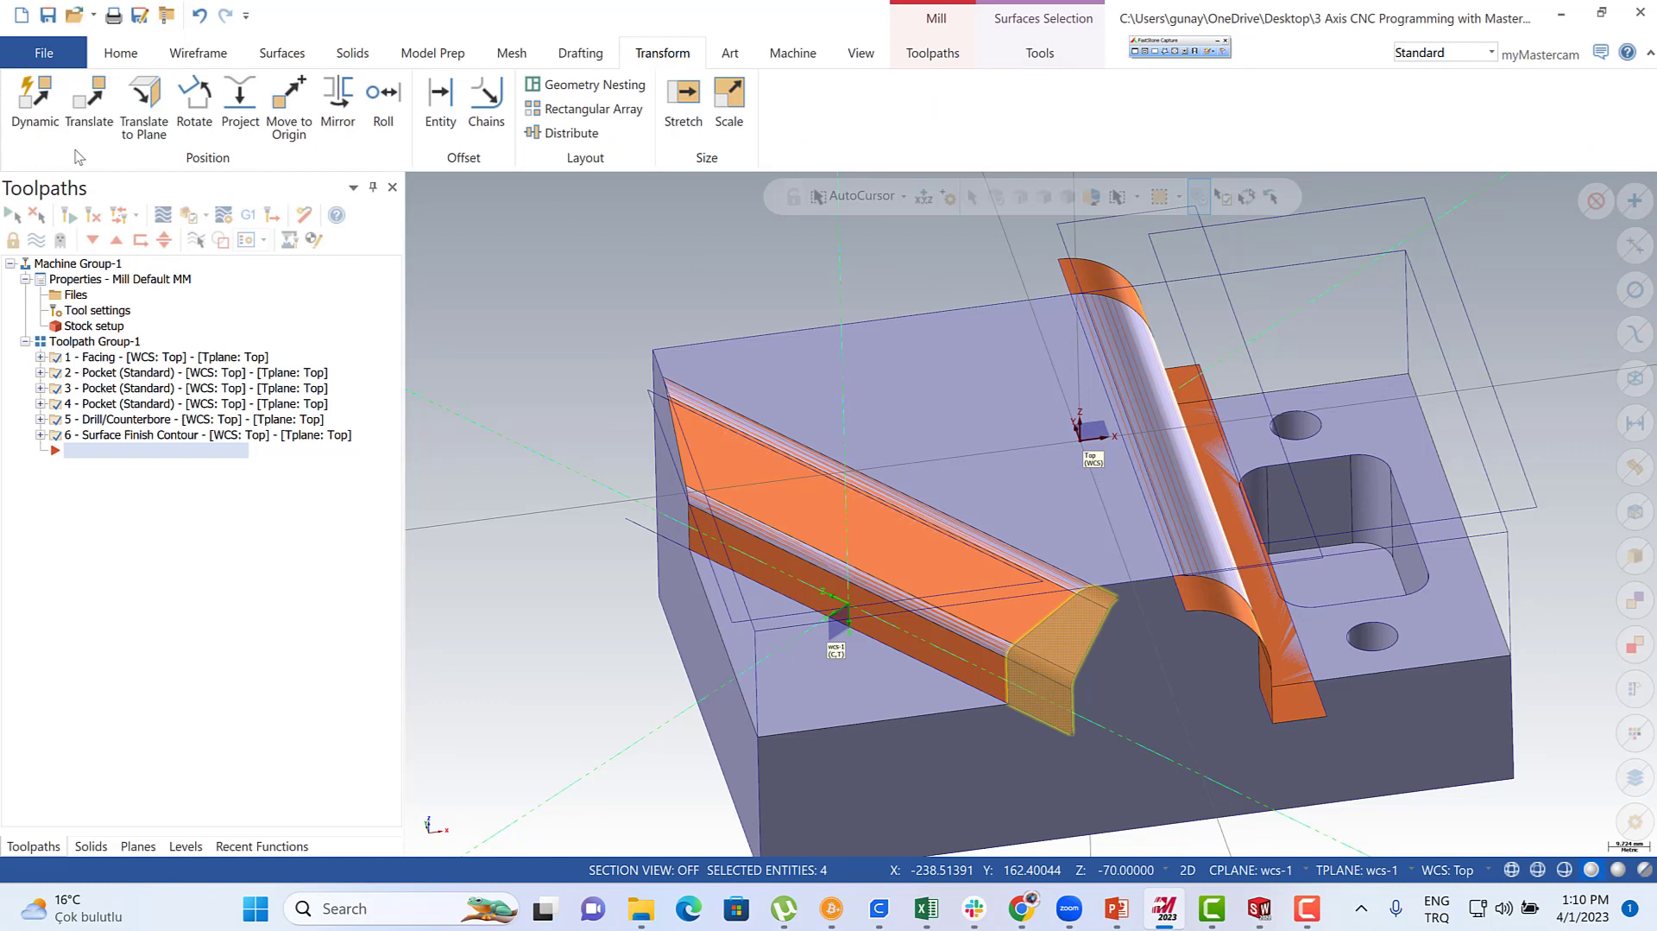
click(335, 100)
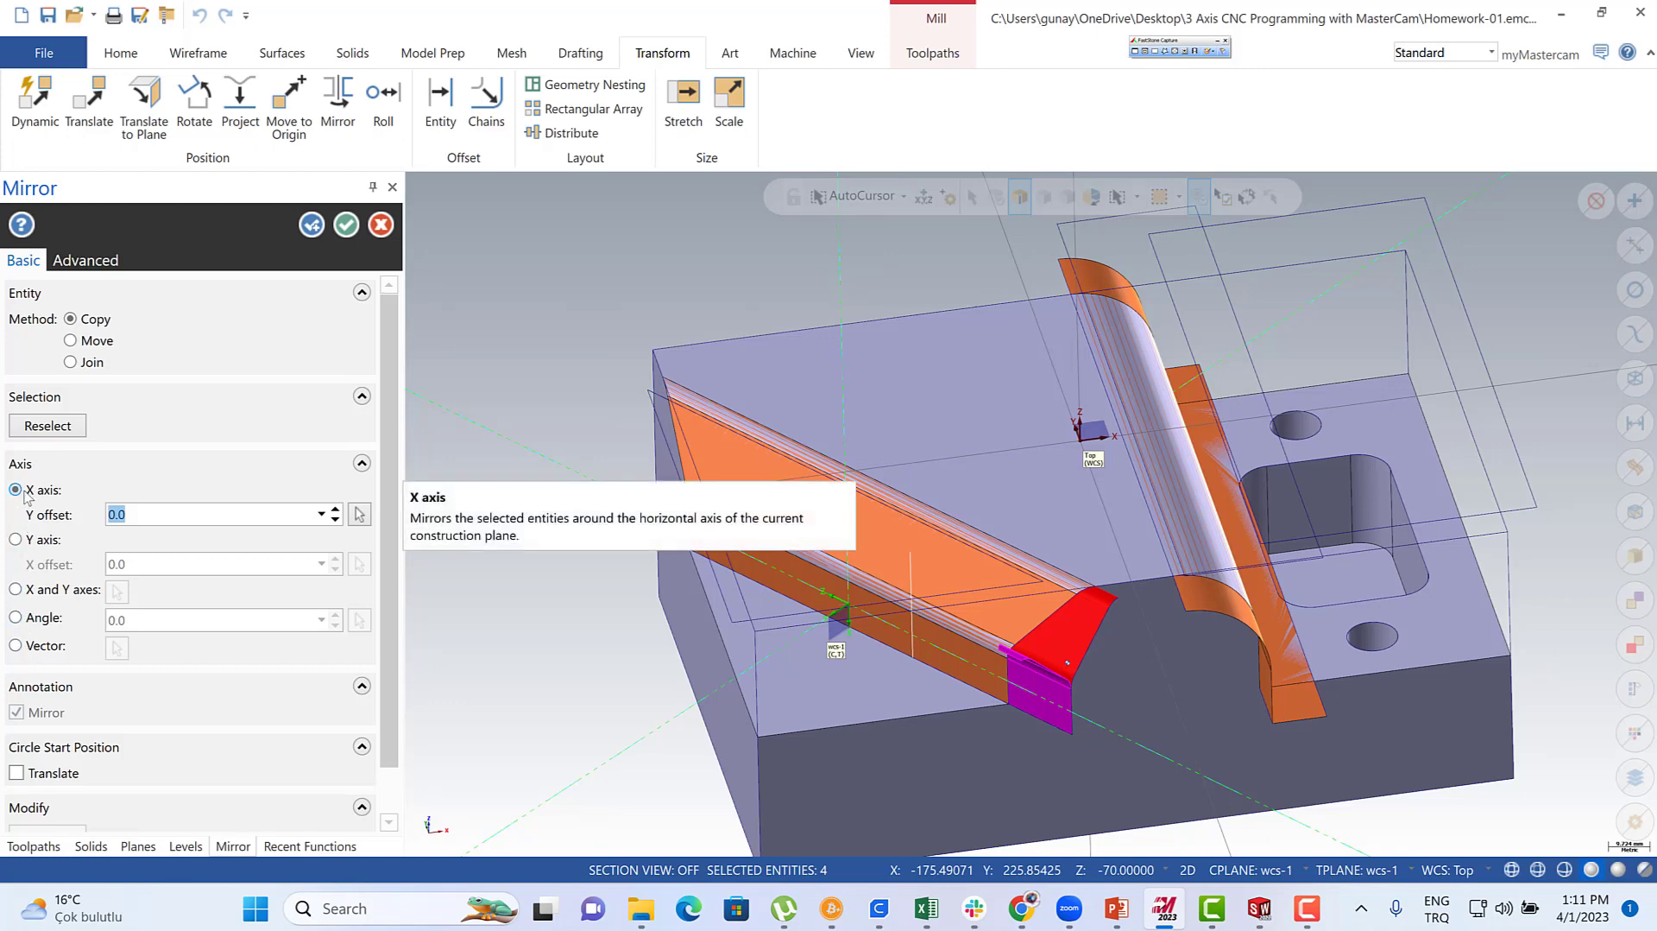
click(11, 547)
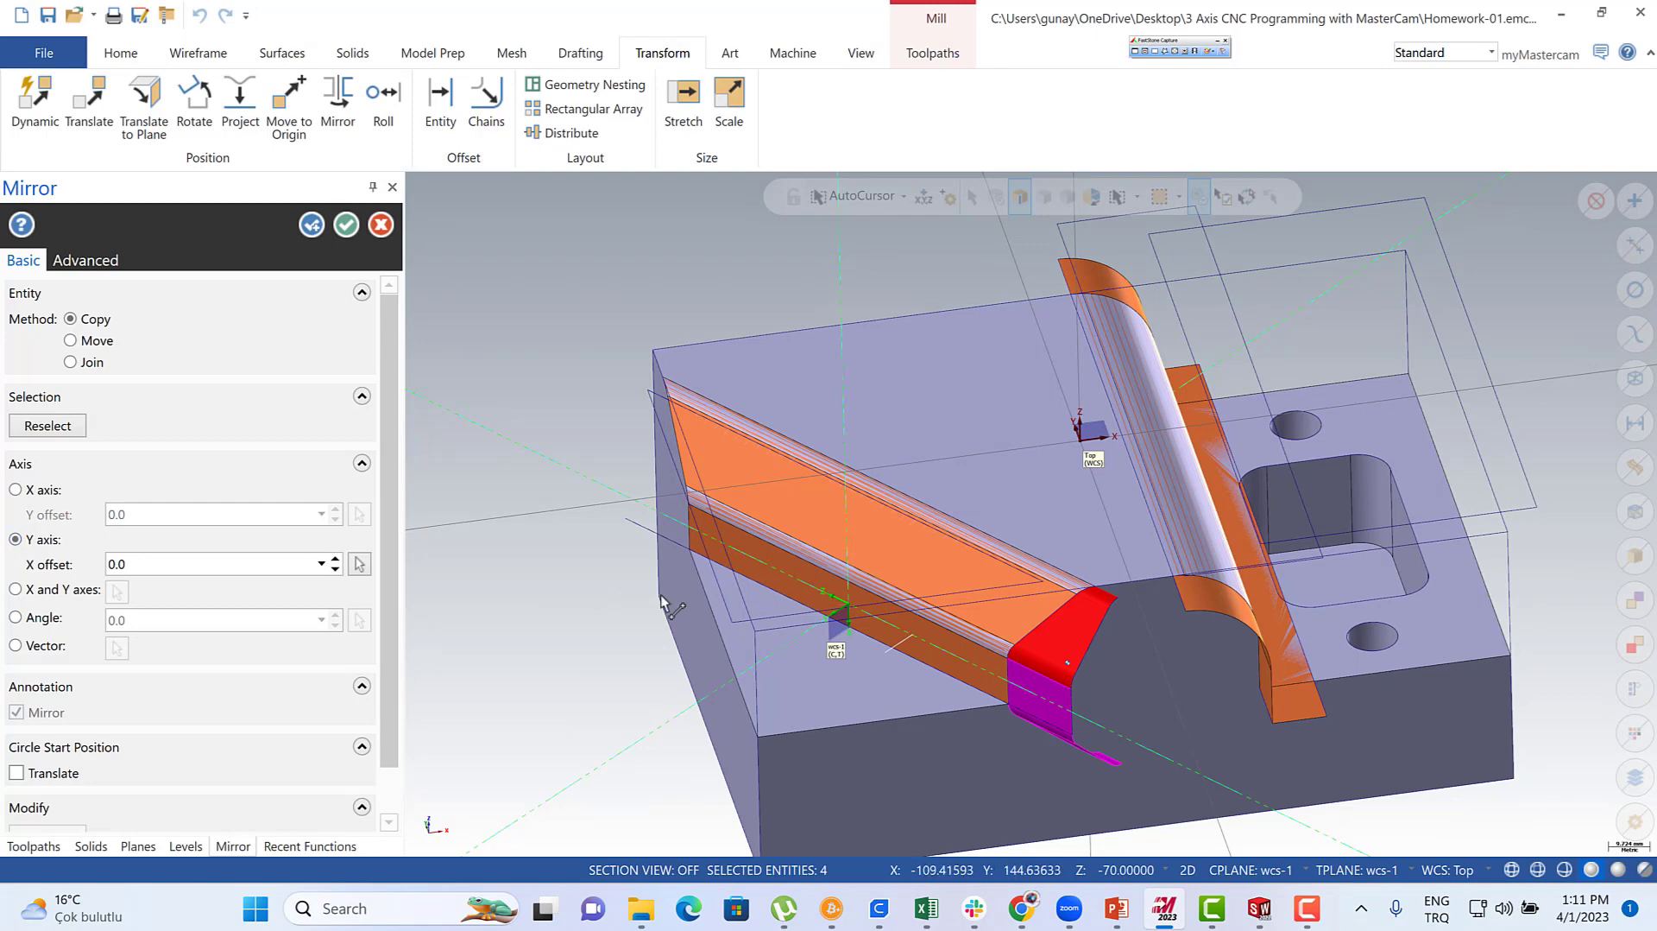
mouse_move(662, 602)
middle_down()
mouse_move(661, 529)
mouse_move(667, 578)
middle_up()
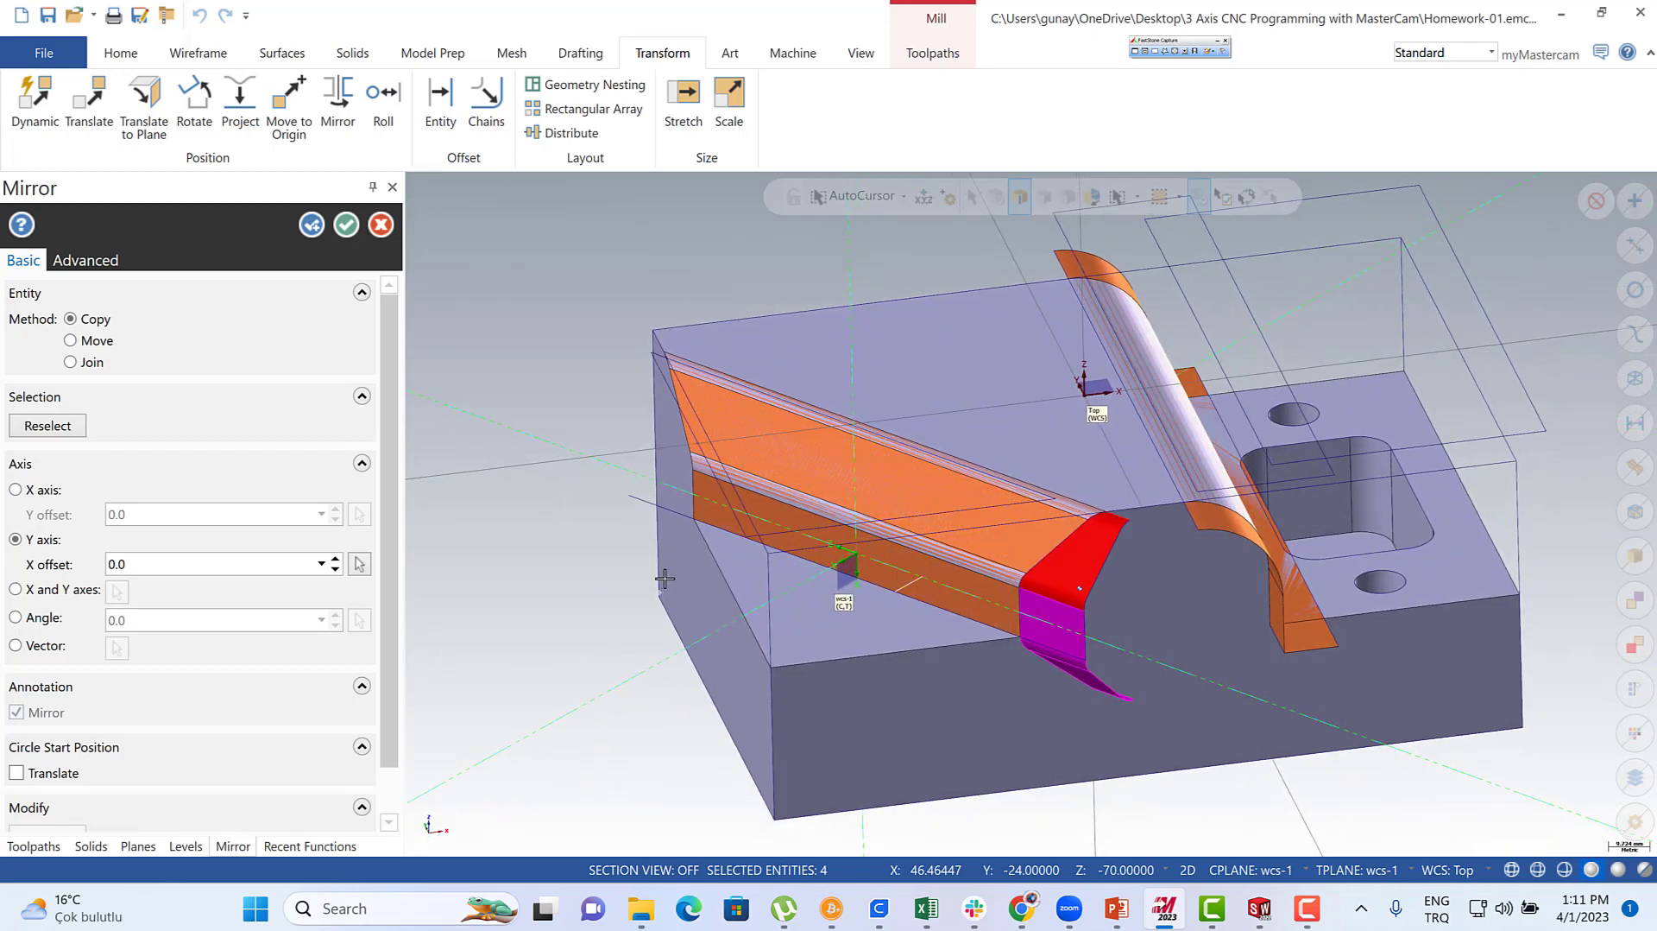
- Try to mirror the extension surfaces about a vector picked along the line at the vertical wall's lower edge
click(16, 646)
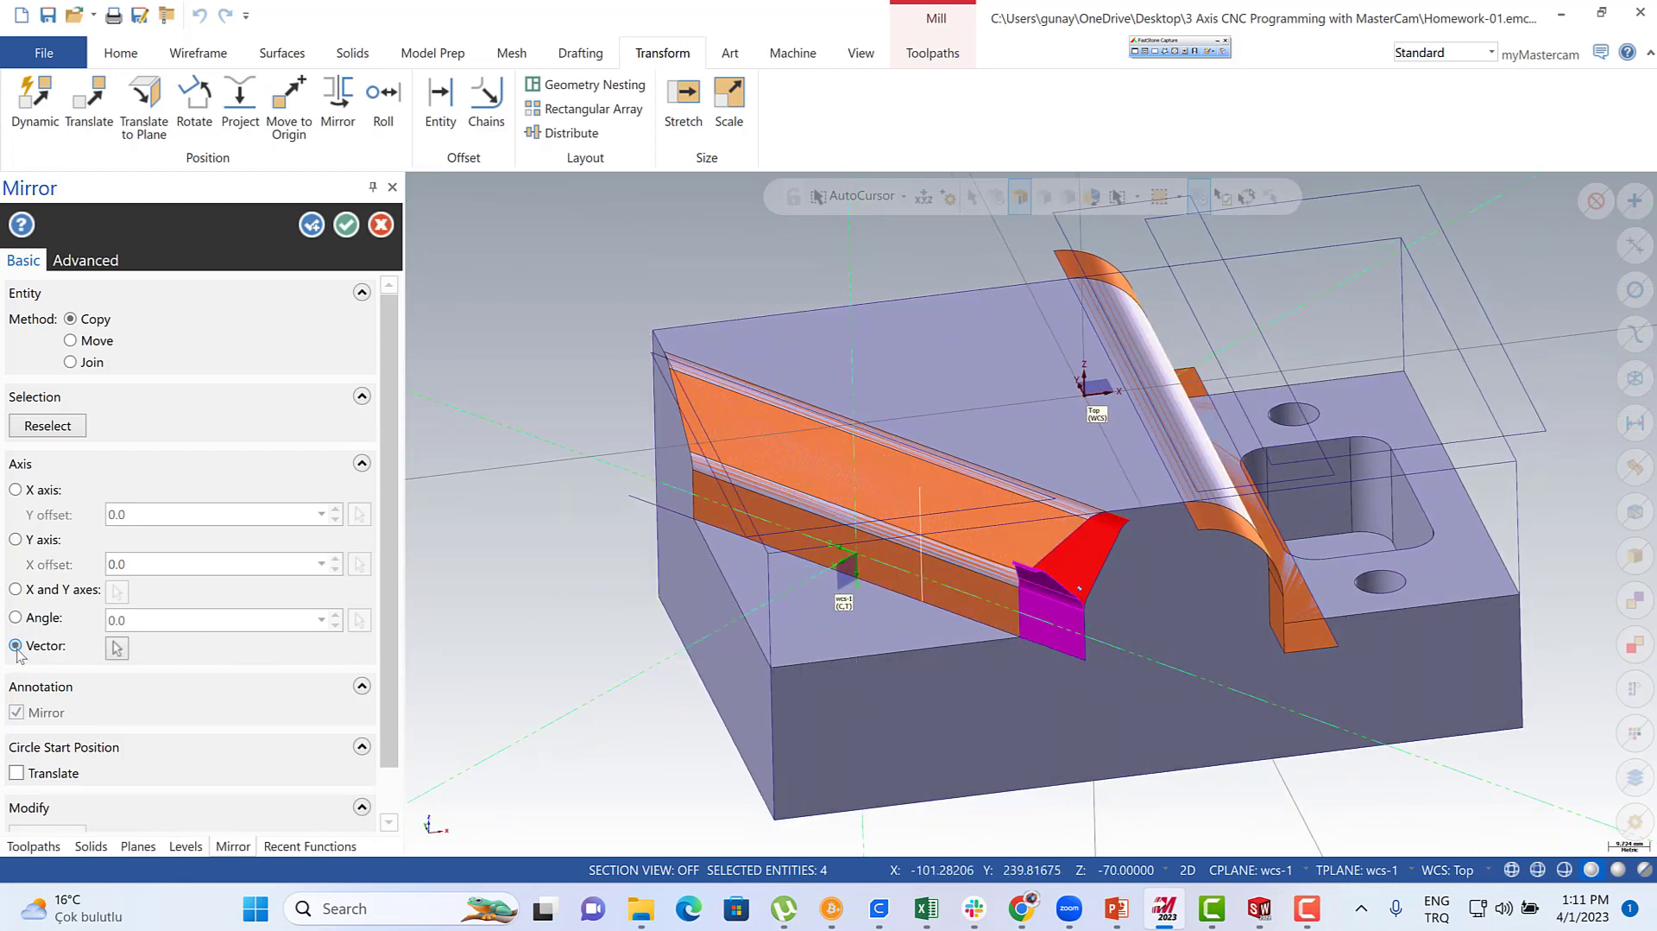
click(119, 649)
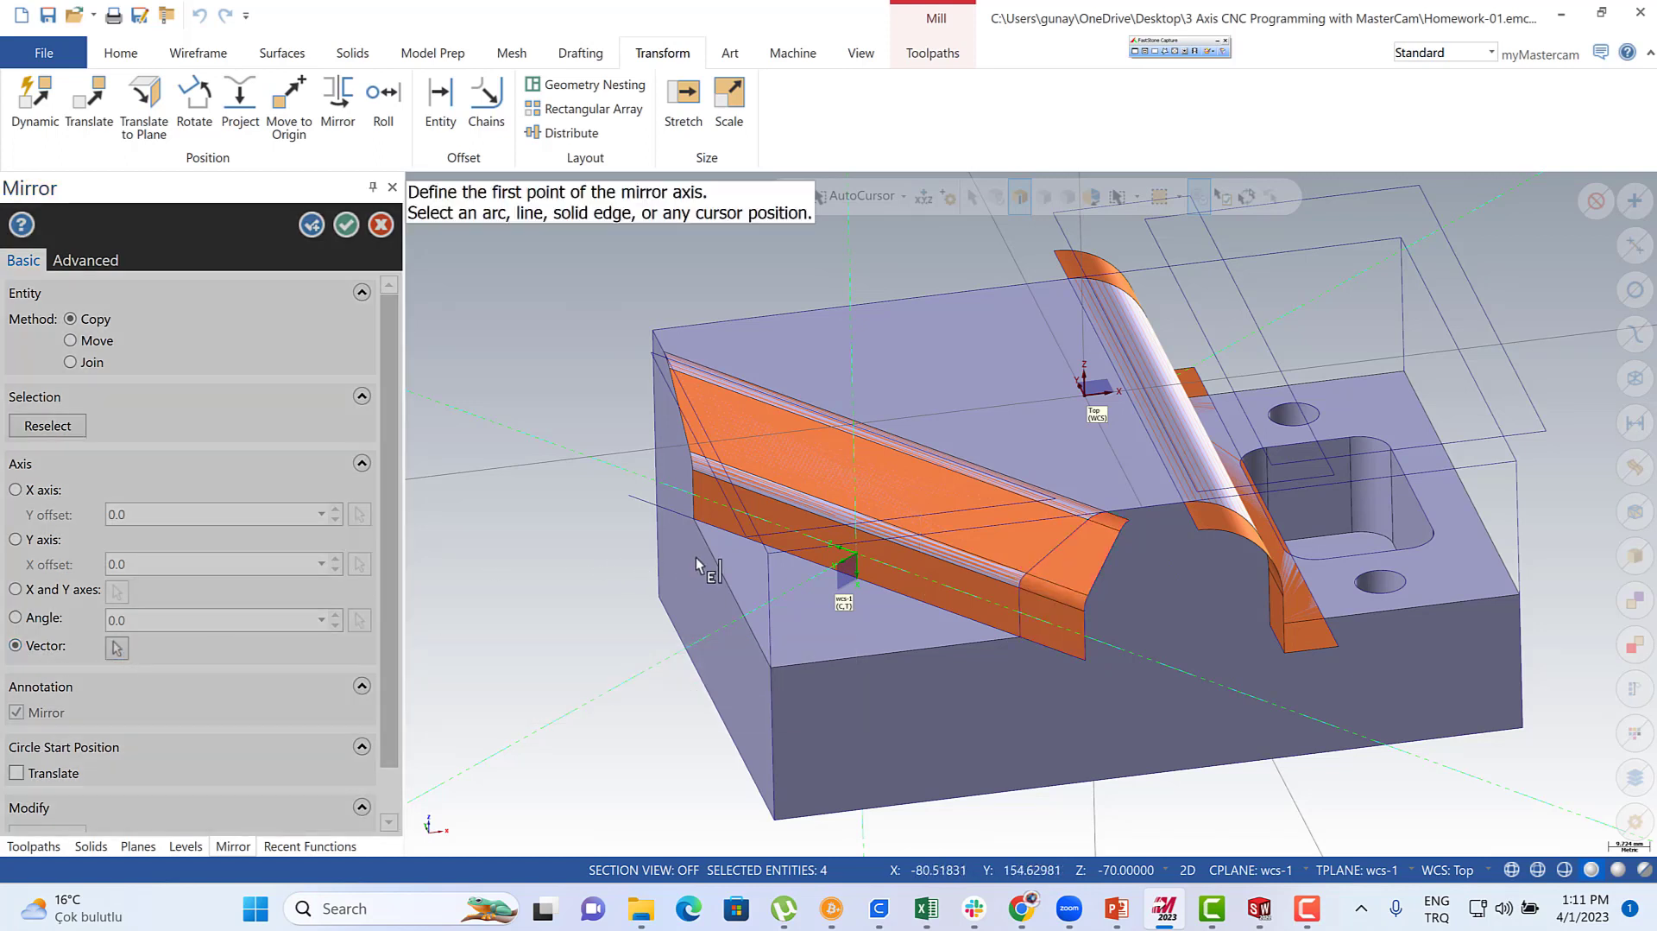
click(717, 530)
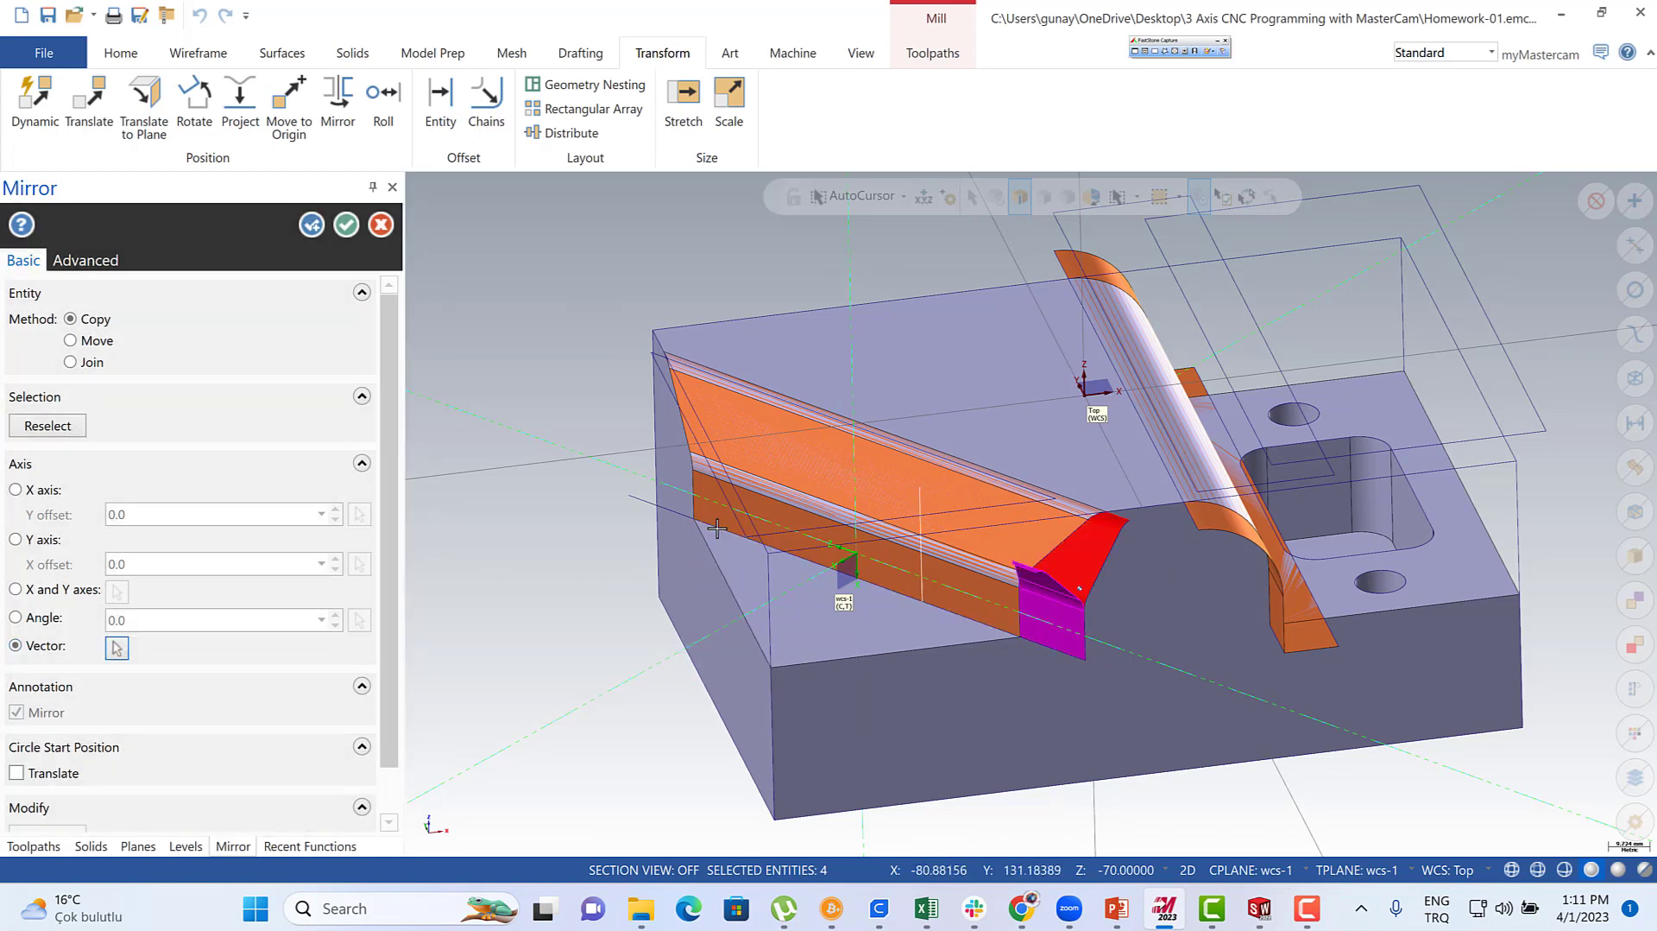
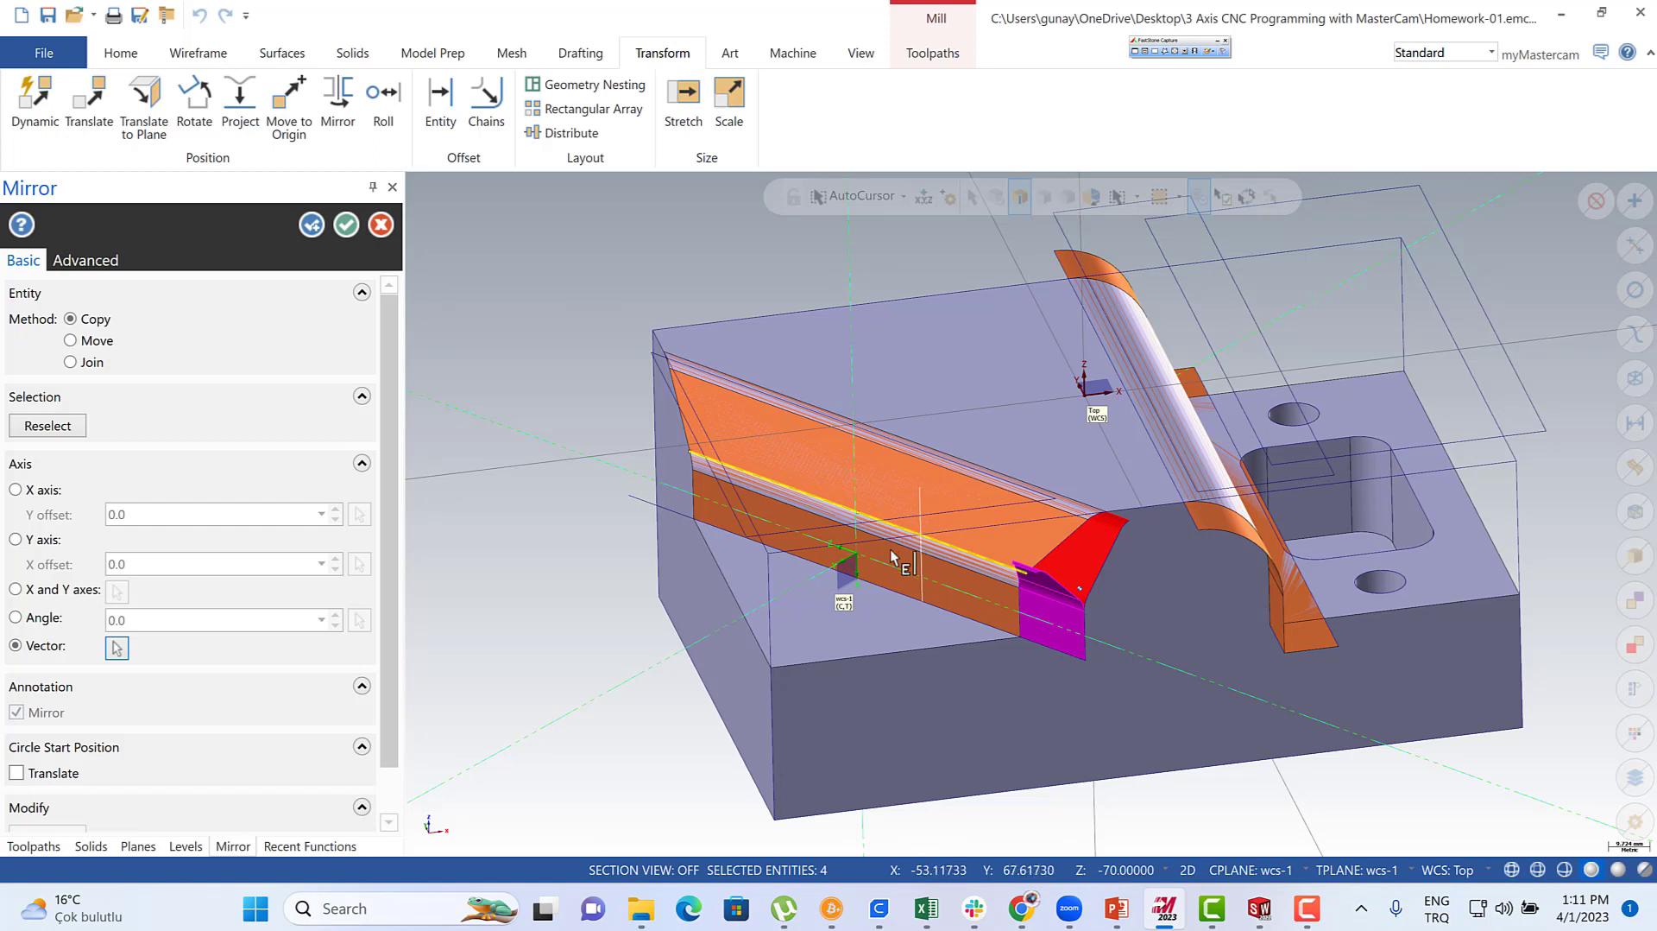
click(117, 648)
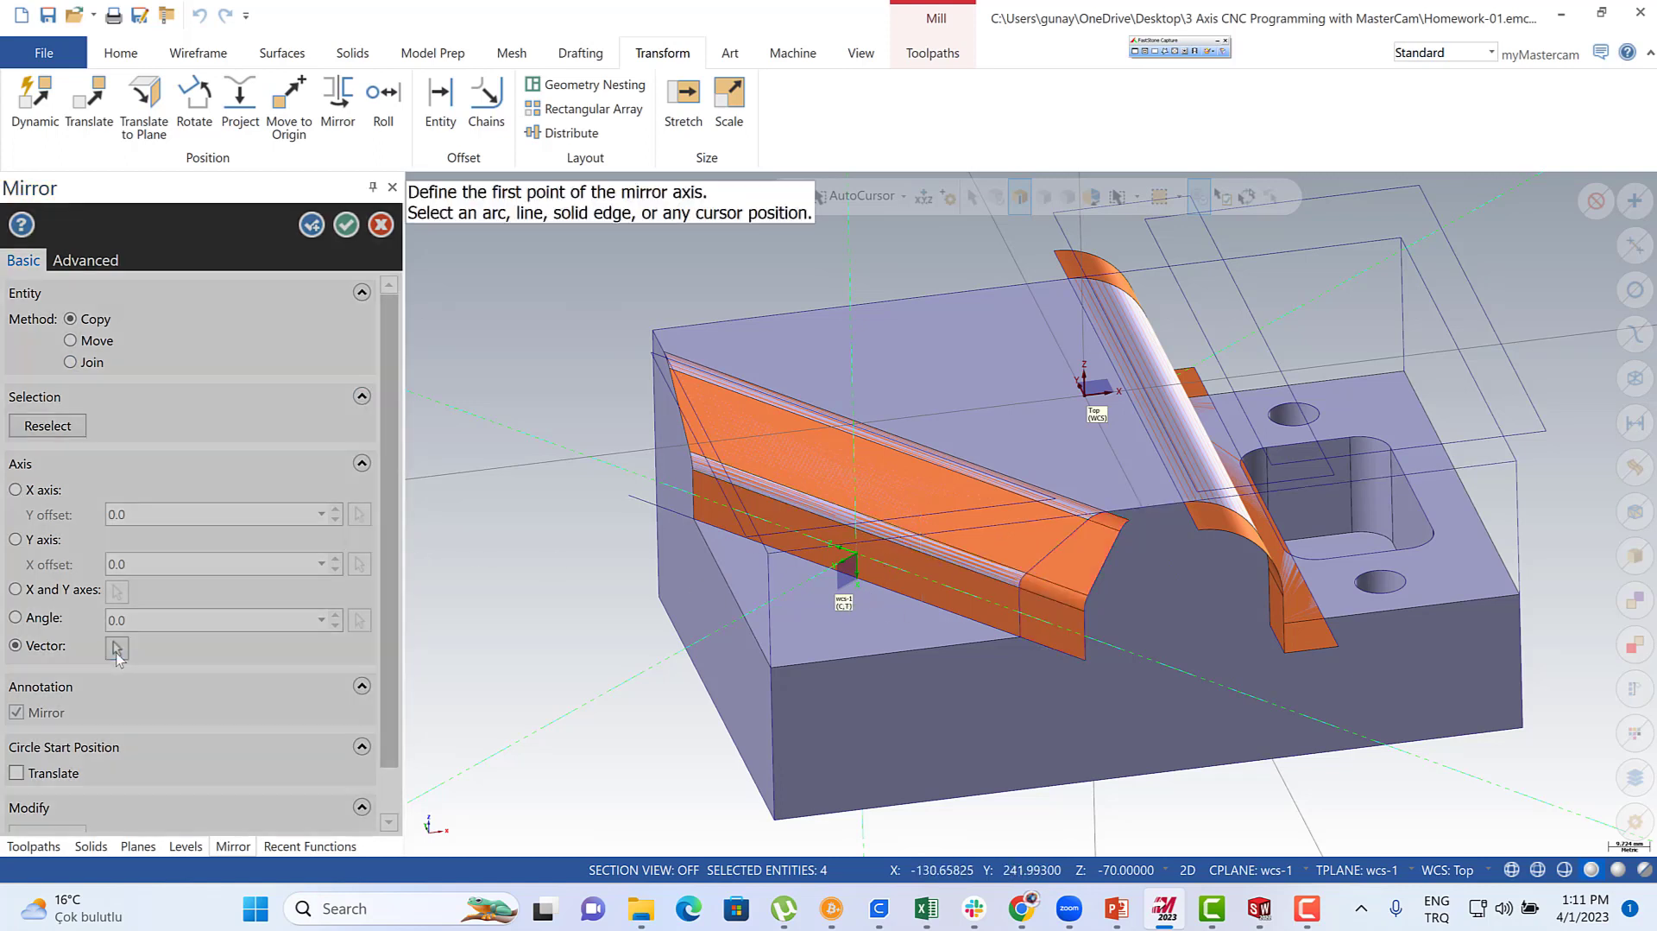
click(696, 511)
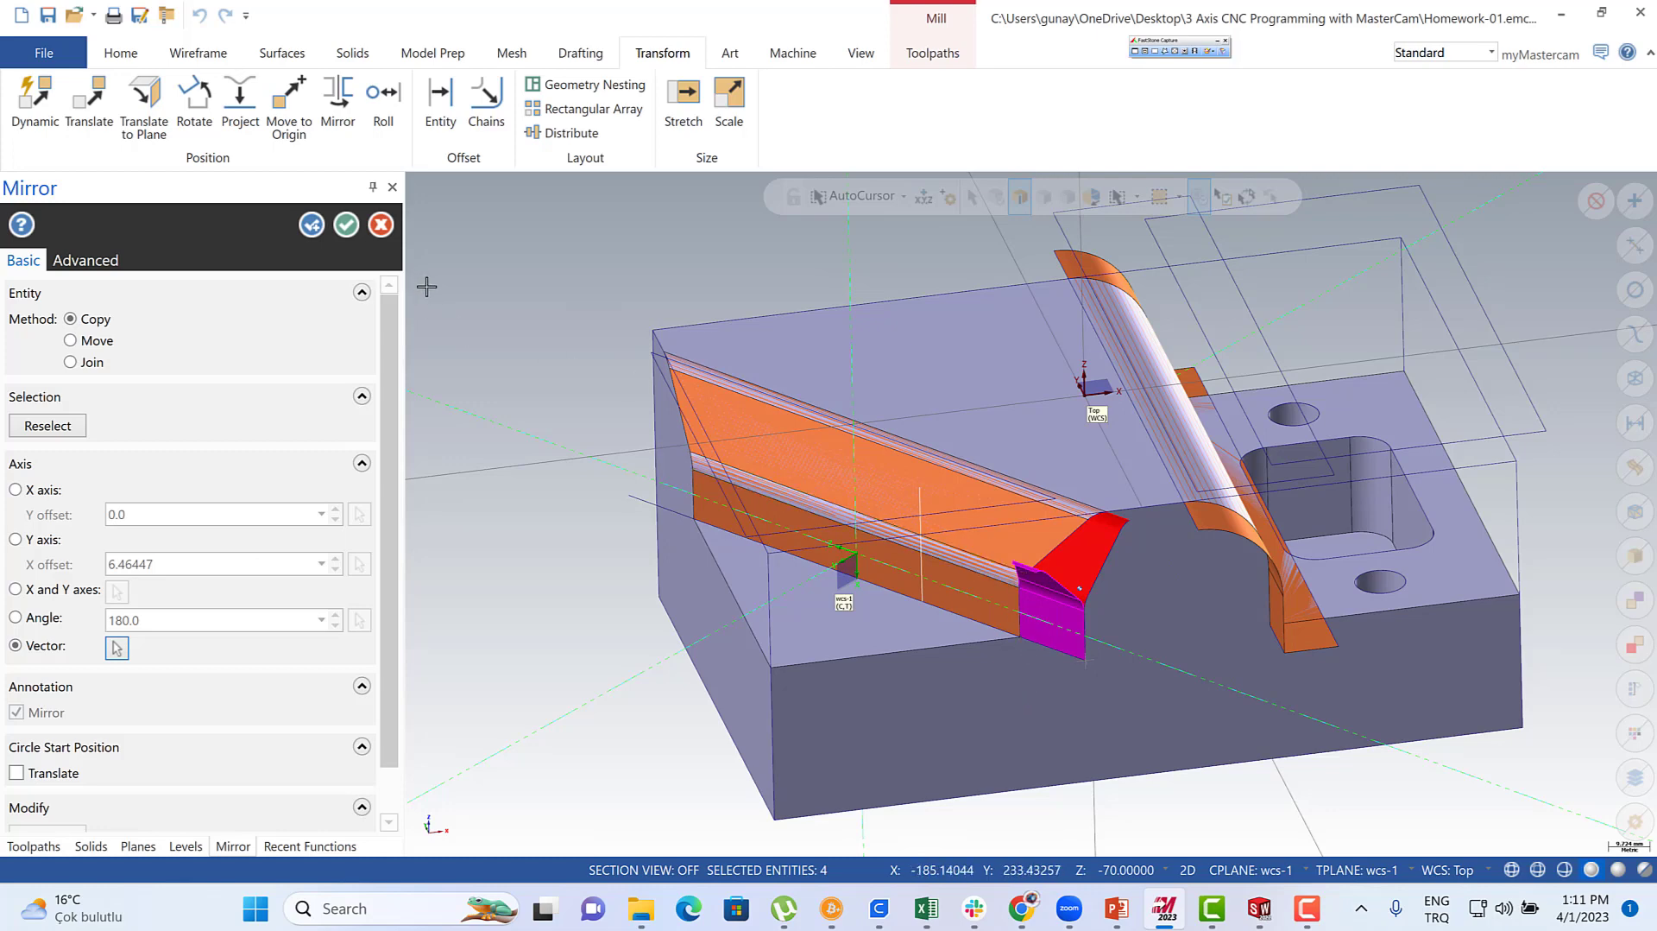
key(Return)
- Set the construction Z depth to 70 mm
scroll(786, 509, up, 3)
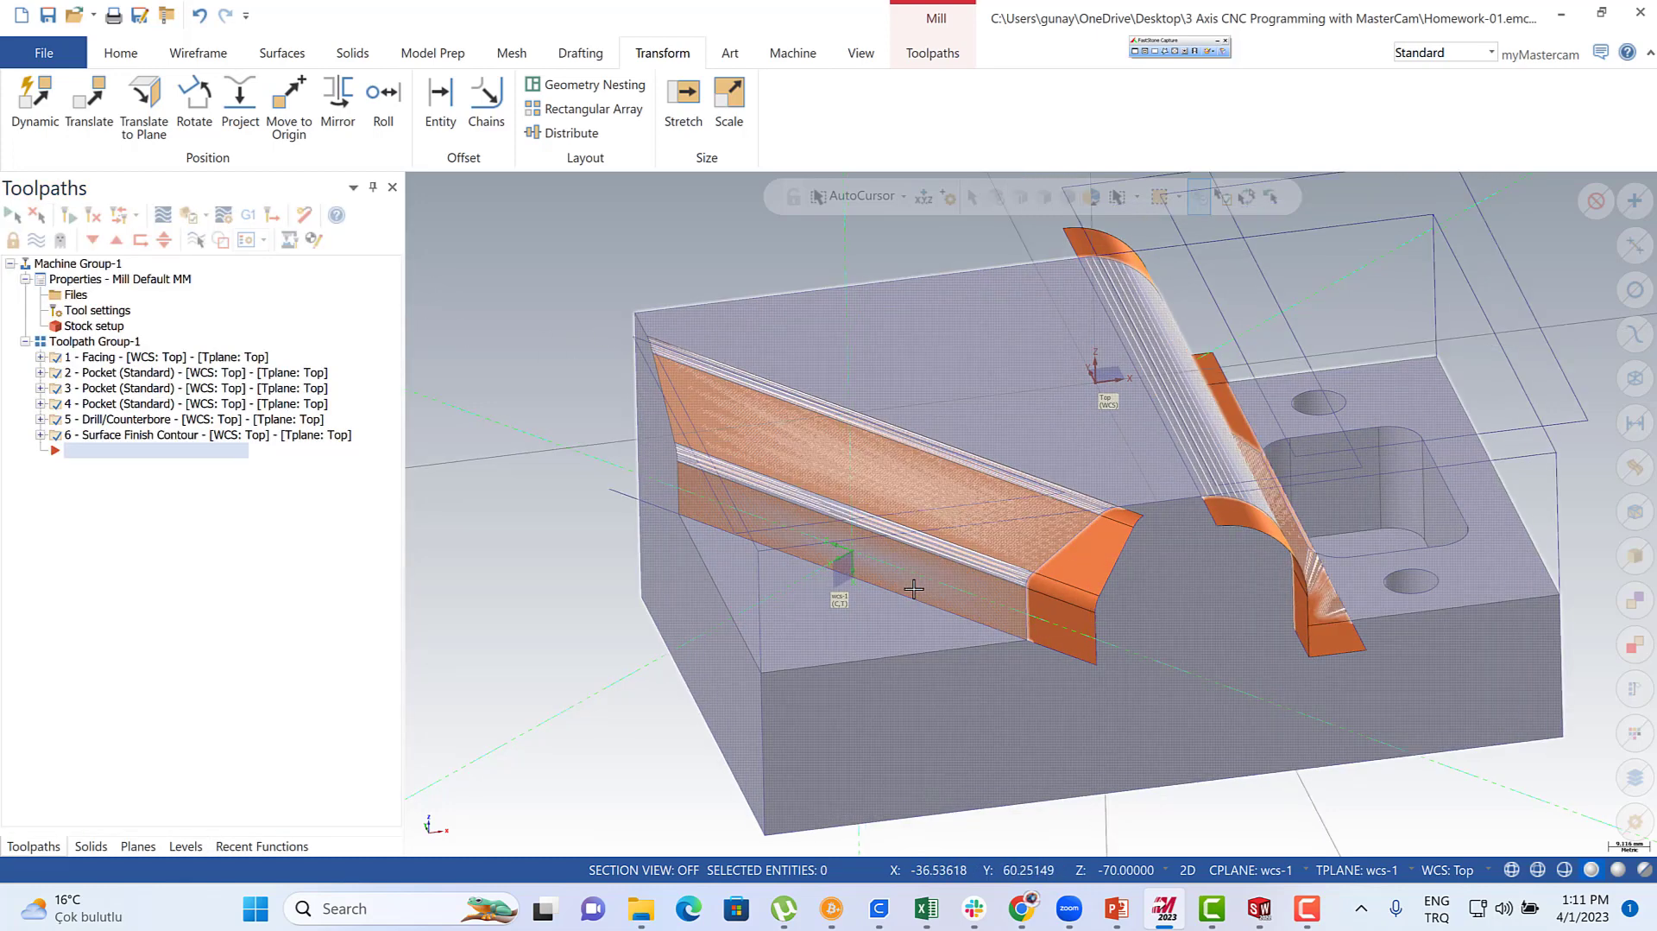
scroll(759, 516, down, 2)
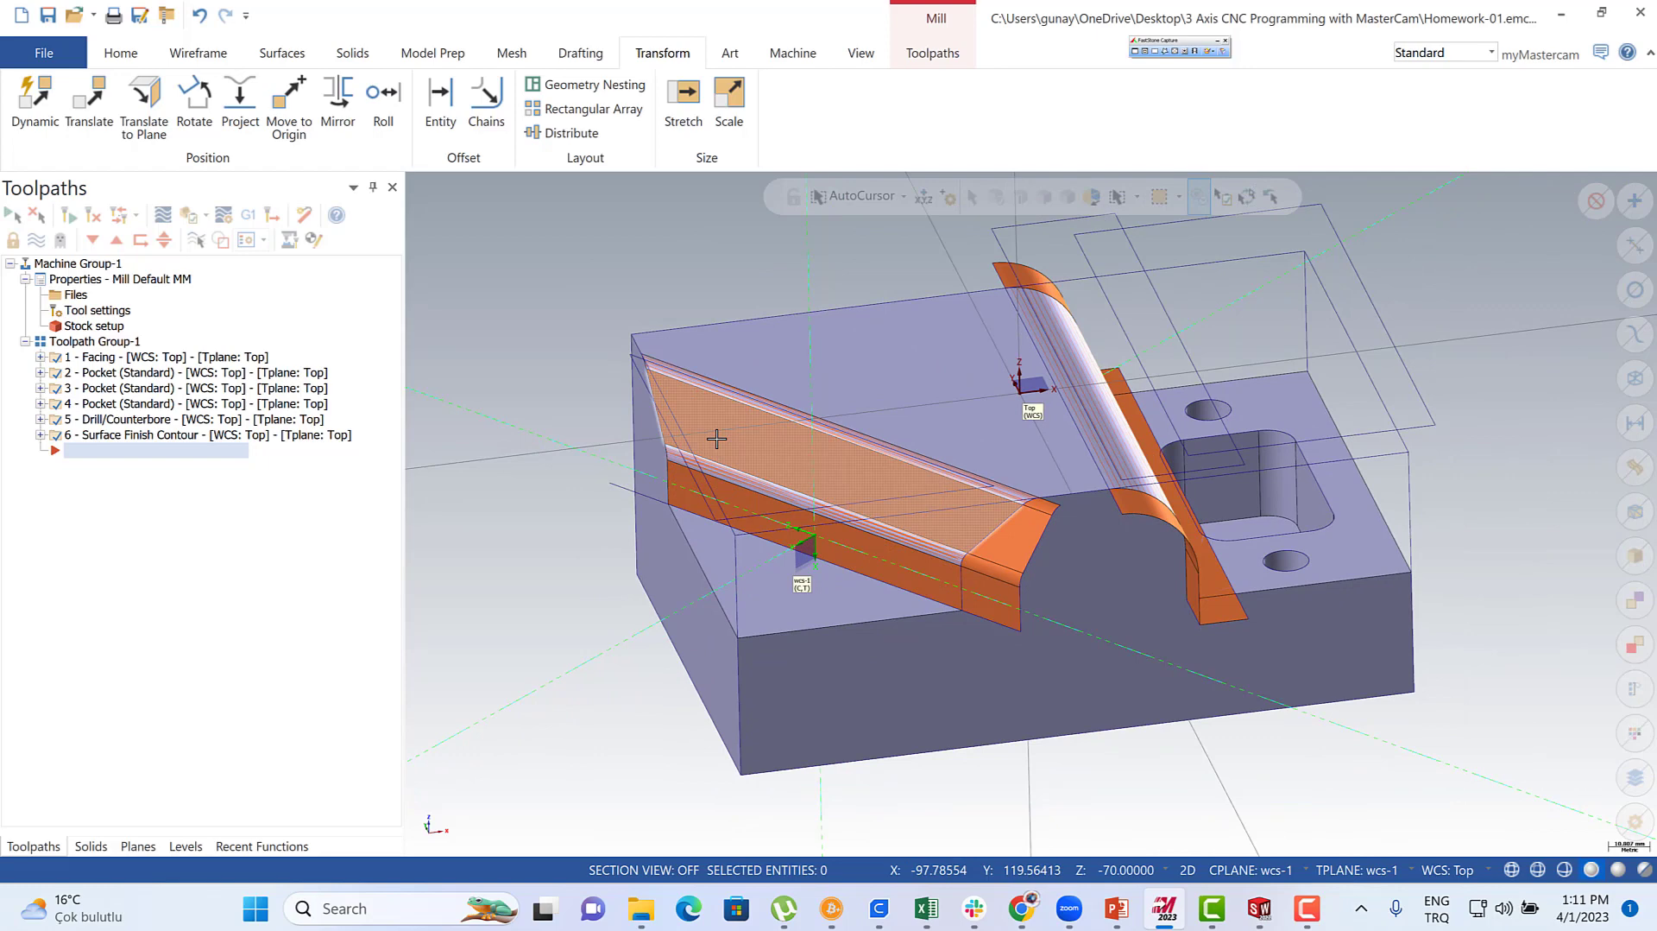
scroll(866, 669, down, 1)
scroll(783, 438, up, 1)
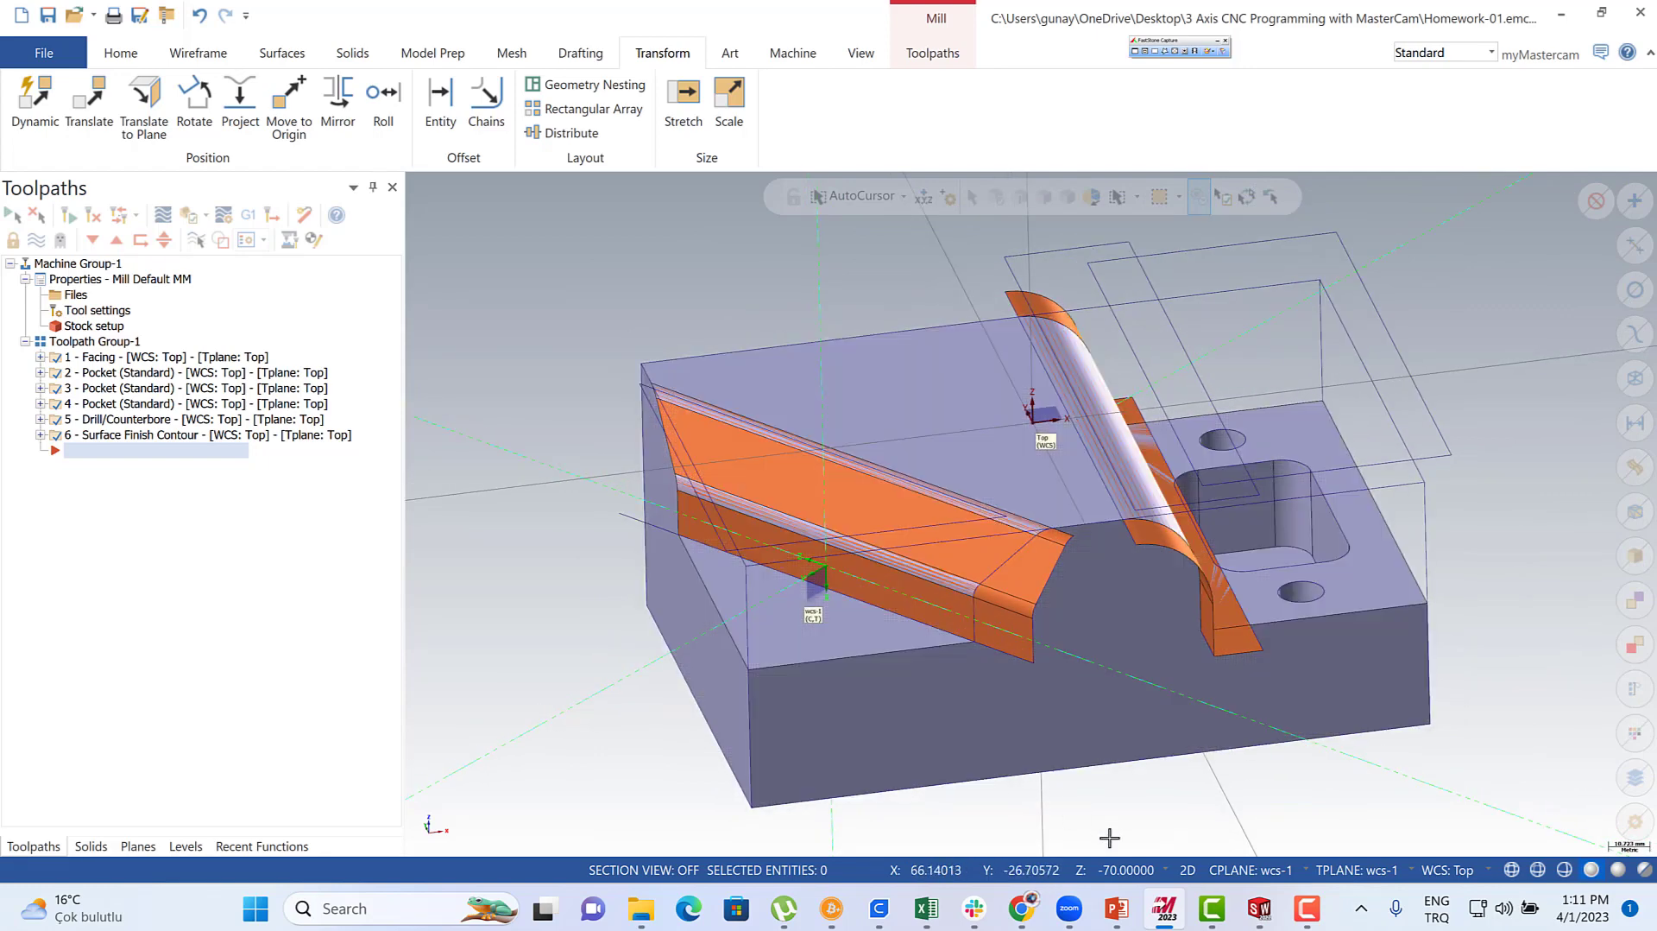
click(1123, 870)
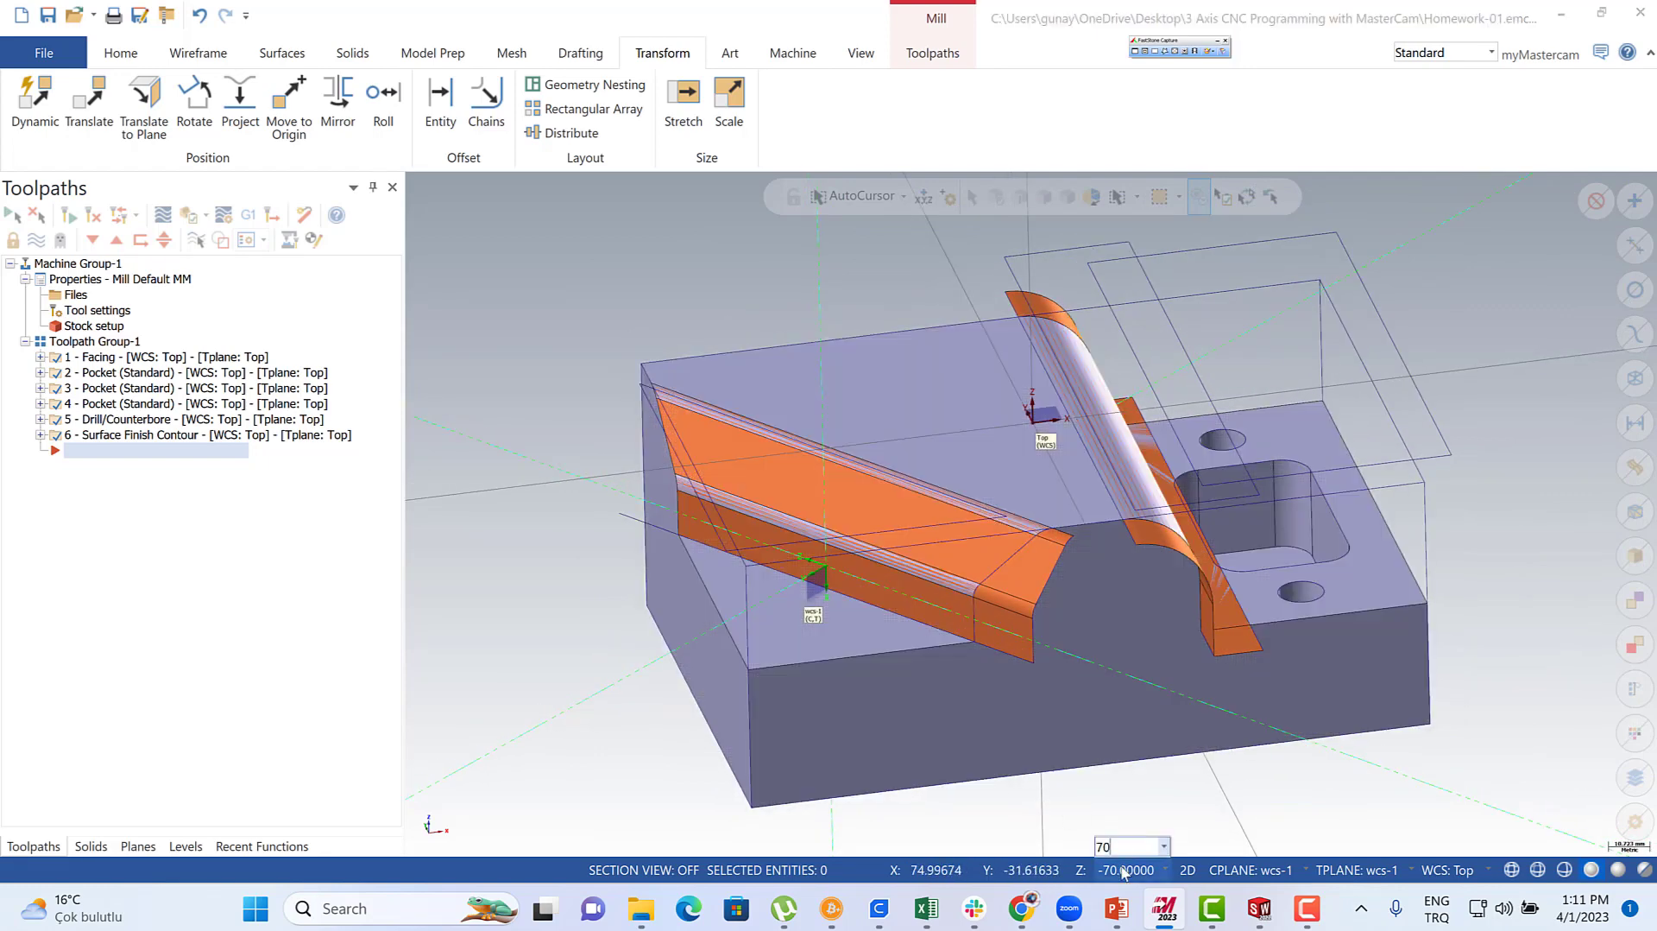
text(70)
key(Return)
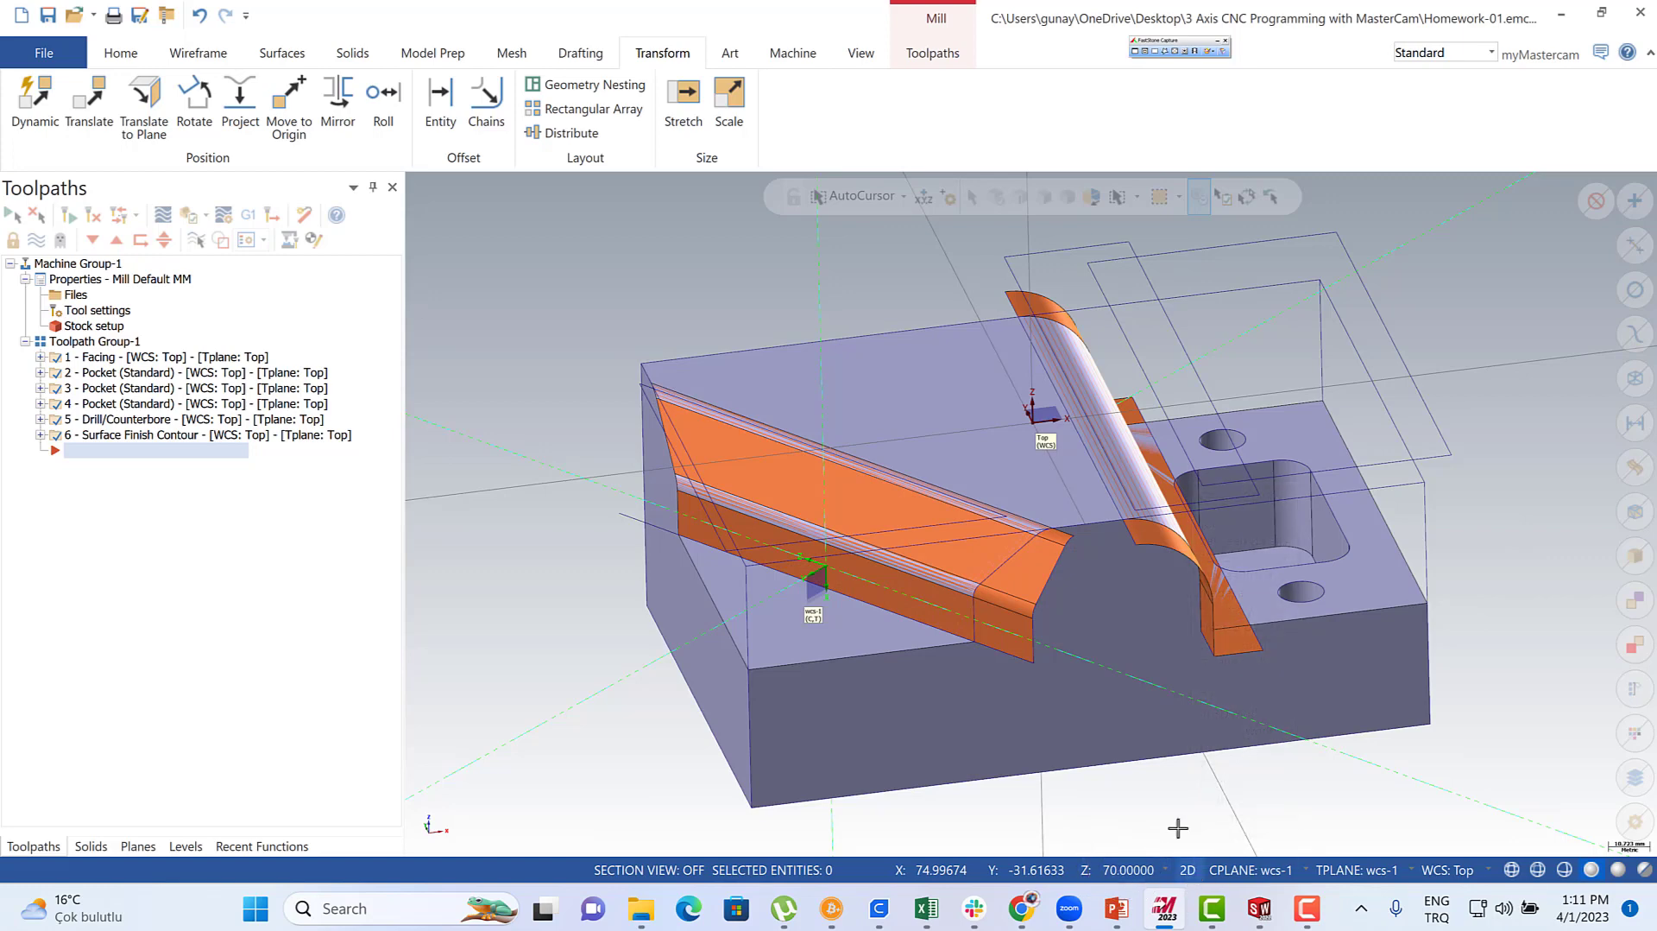
- Project a copy of the slanted profile's front edge curves to a depth of 80 mm, past the rear end, and clear the result colors
scroll(1155, 666, up, 2)
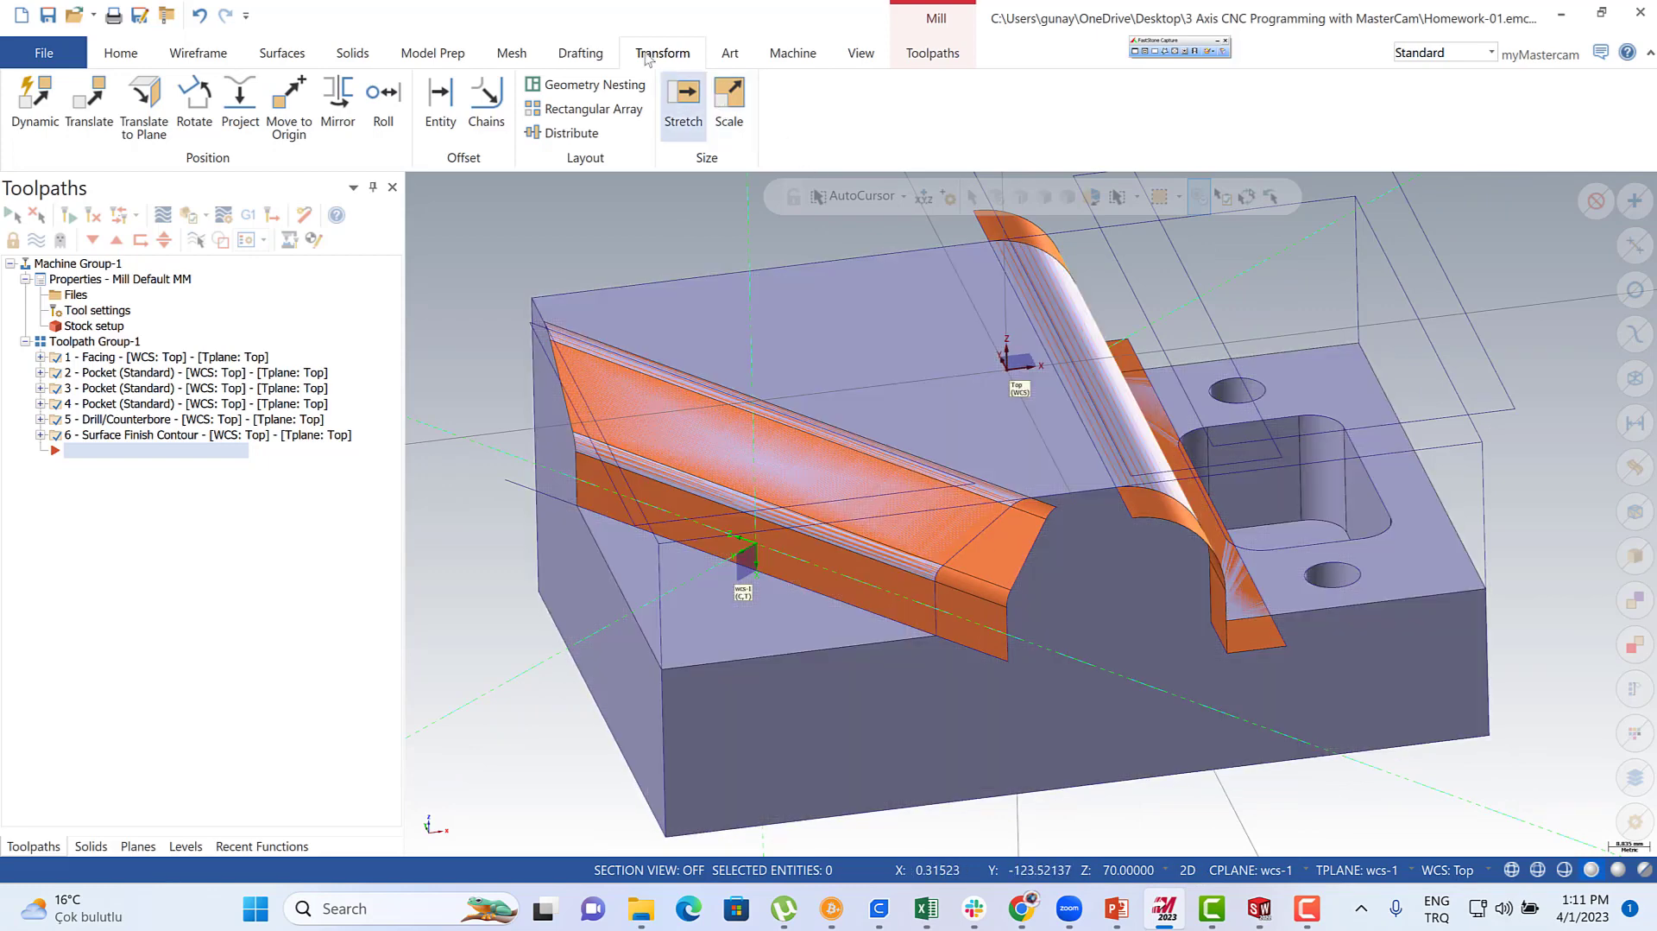
click(240, 97)
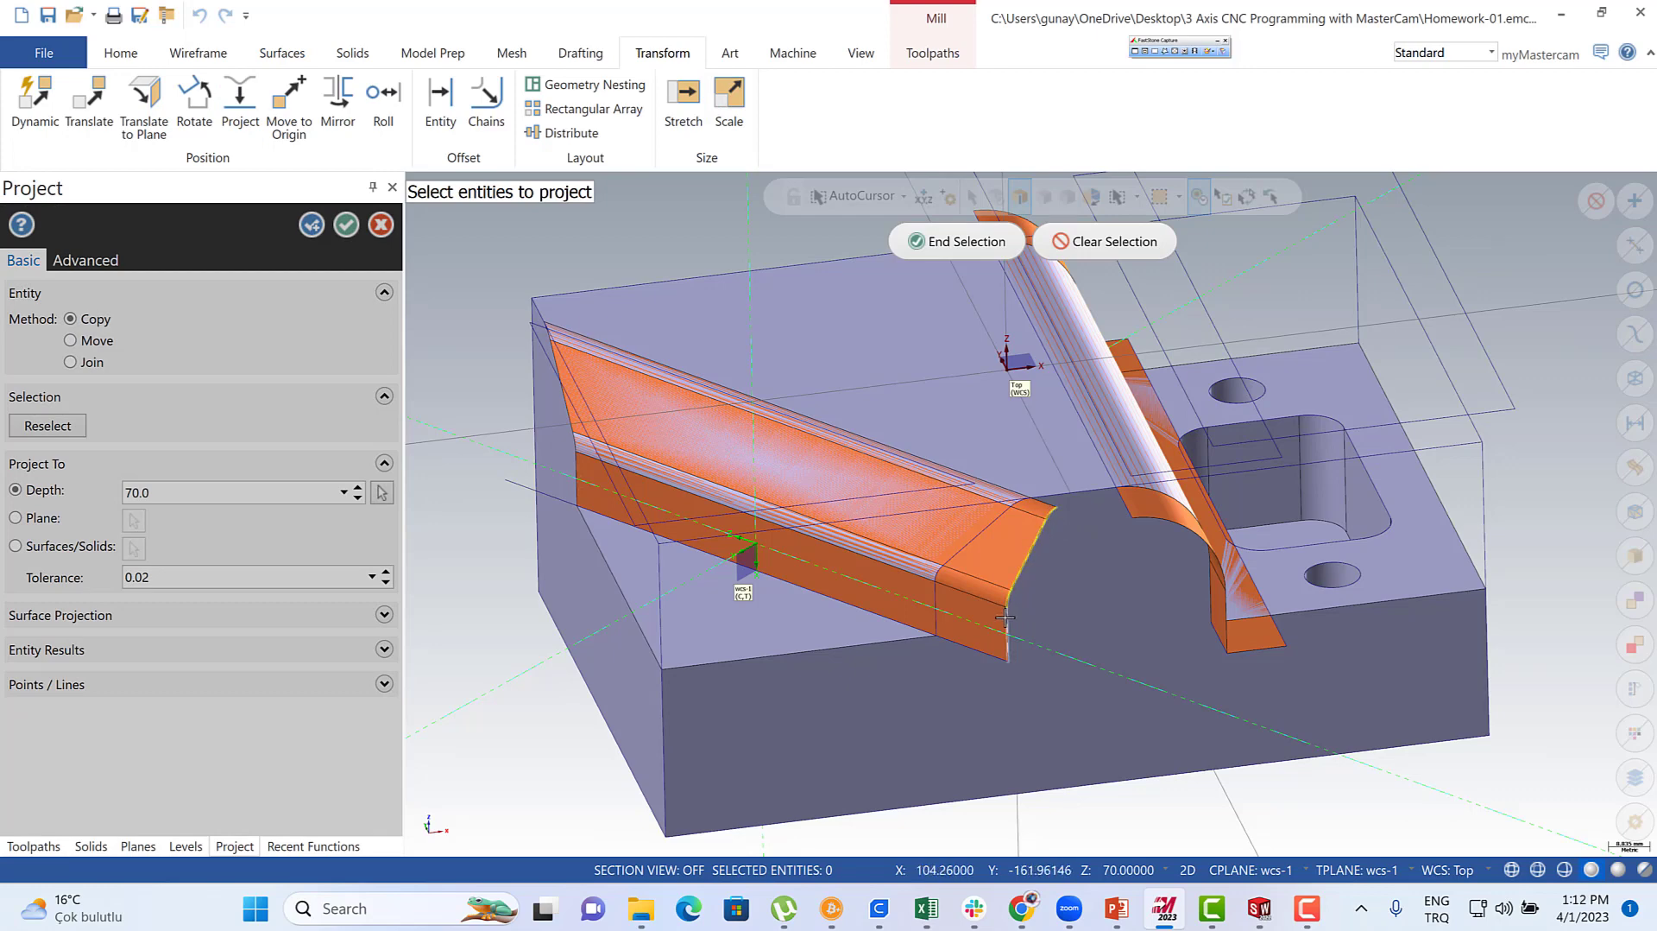
click(958, 245)
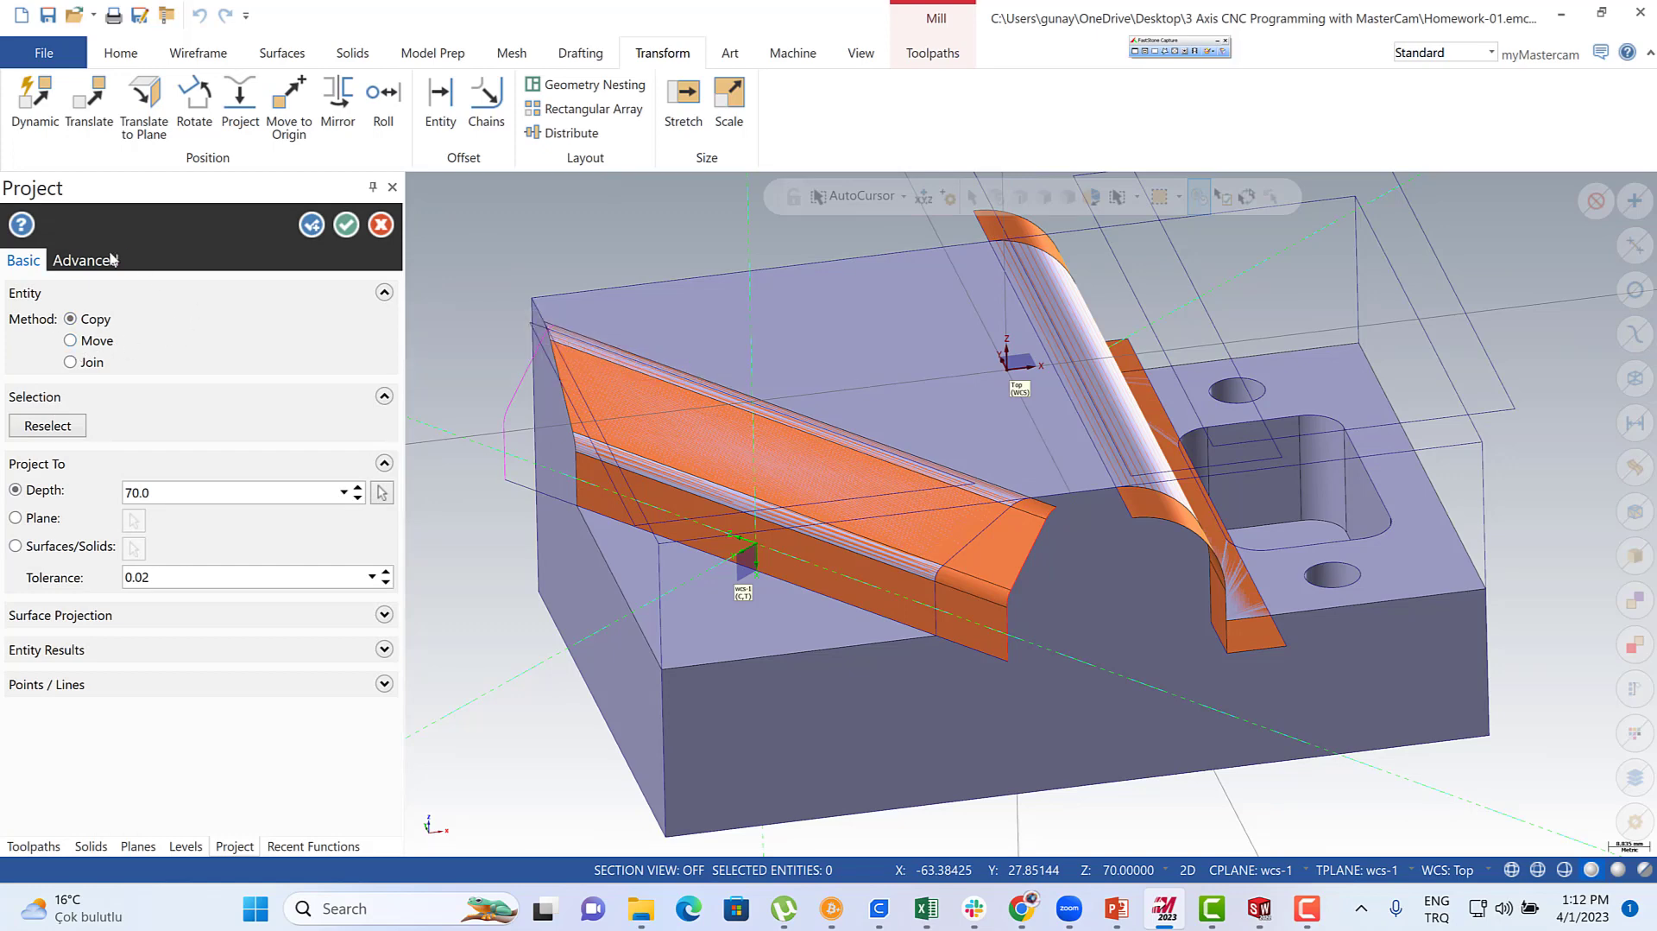
scroll(1409, 554, down, 1)
middle_drag(831, 404, 836, 444)
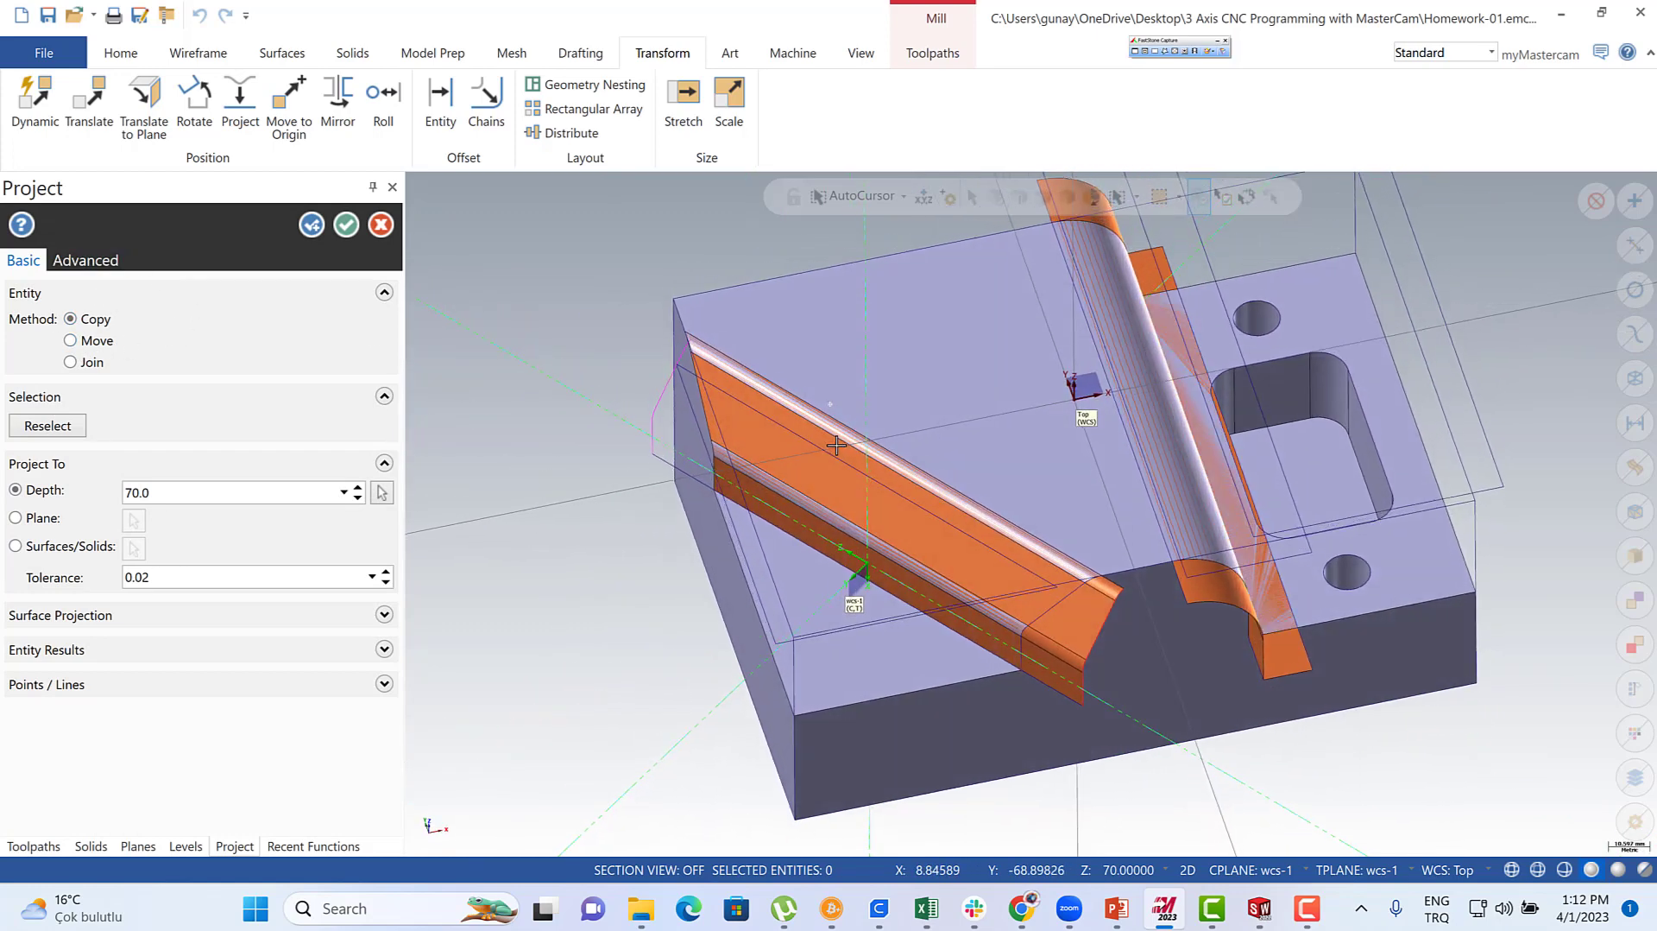
scroll(645, 371, up, 2)
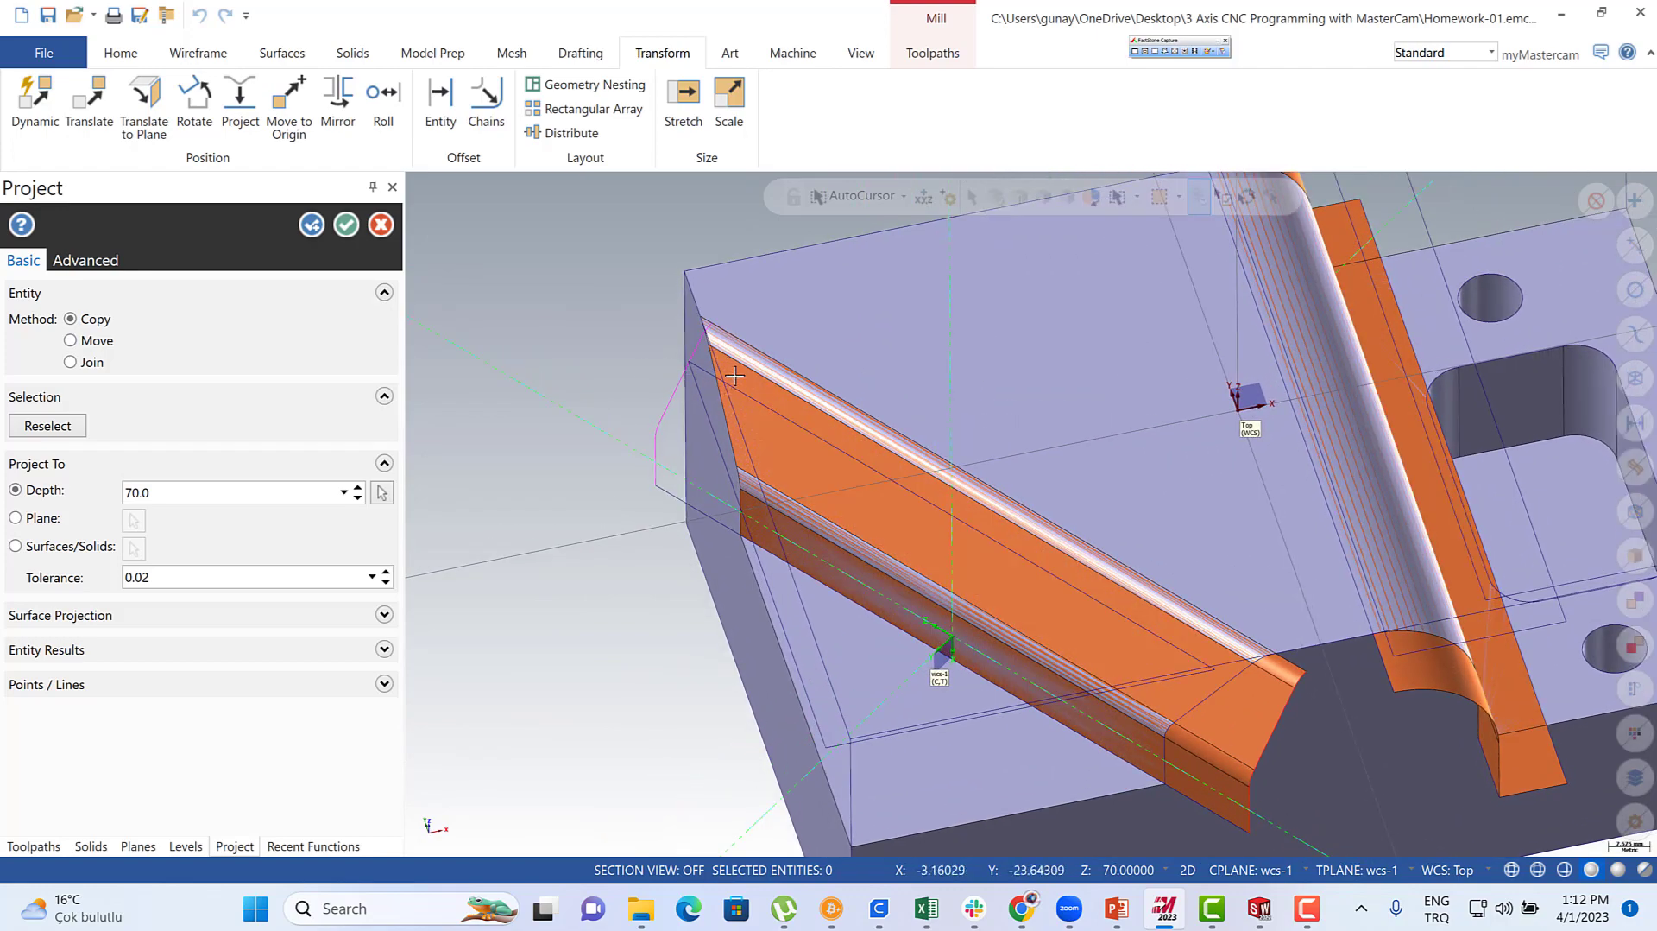
scroll(735, 374, up, 4)
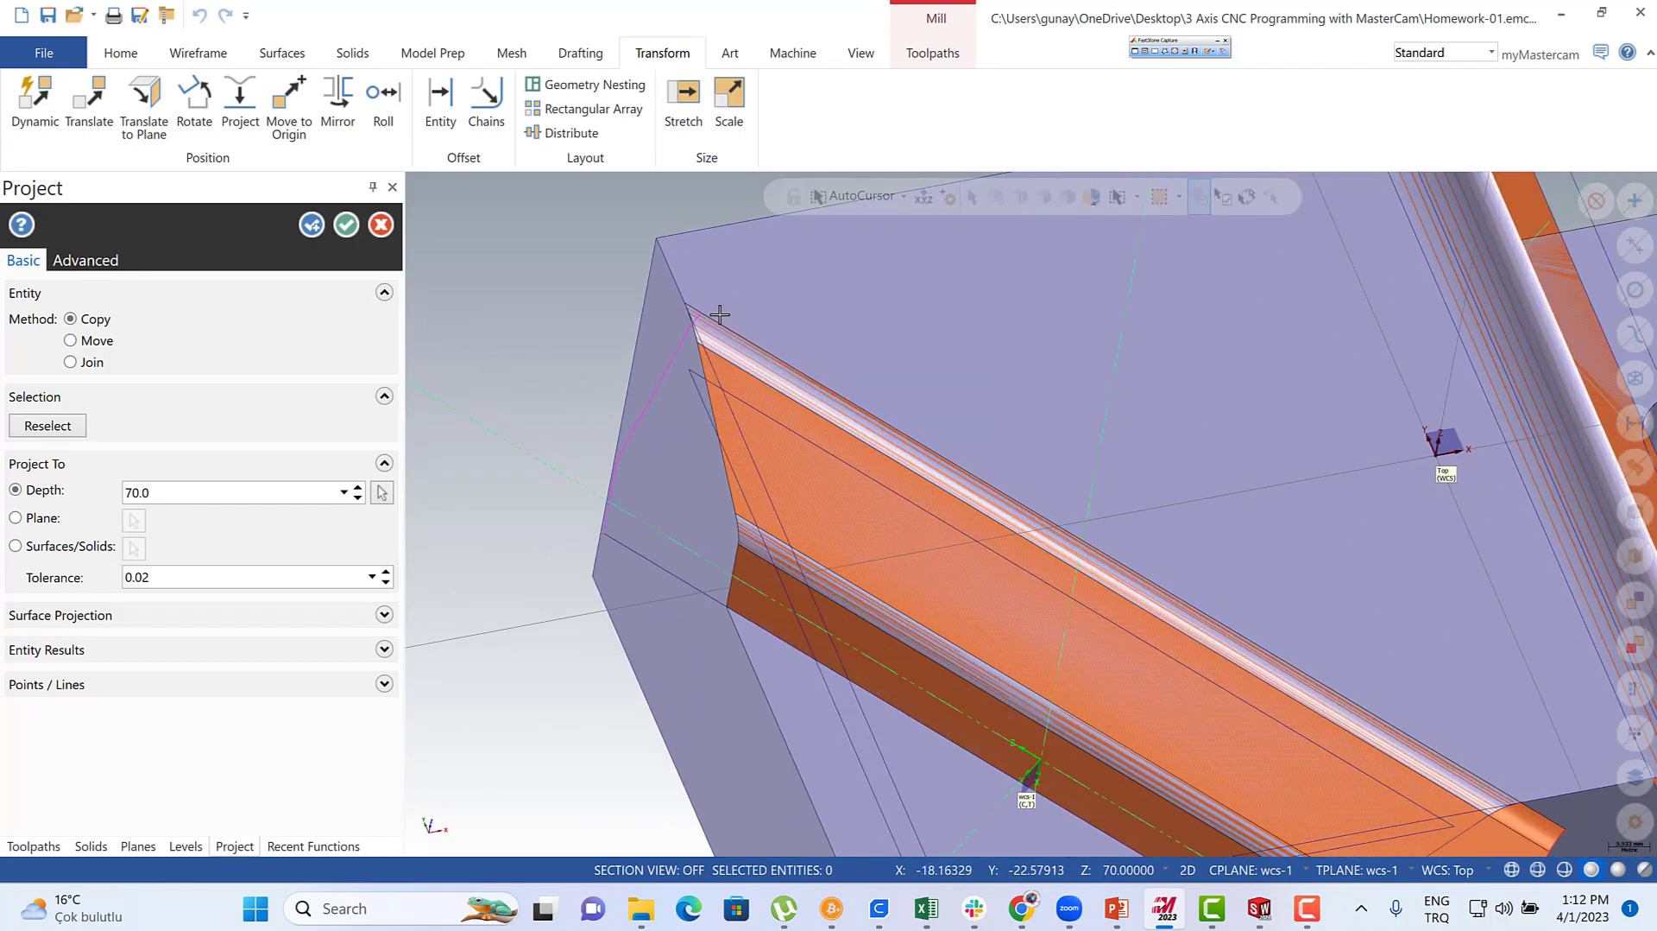
scroll(720, 314, up, 2)
scroll(687, 333, up, 2)
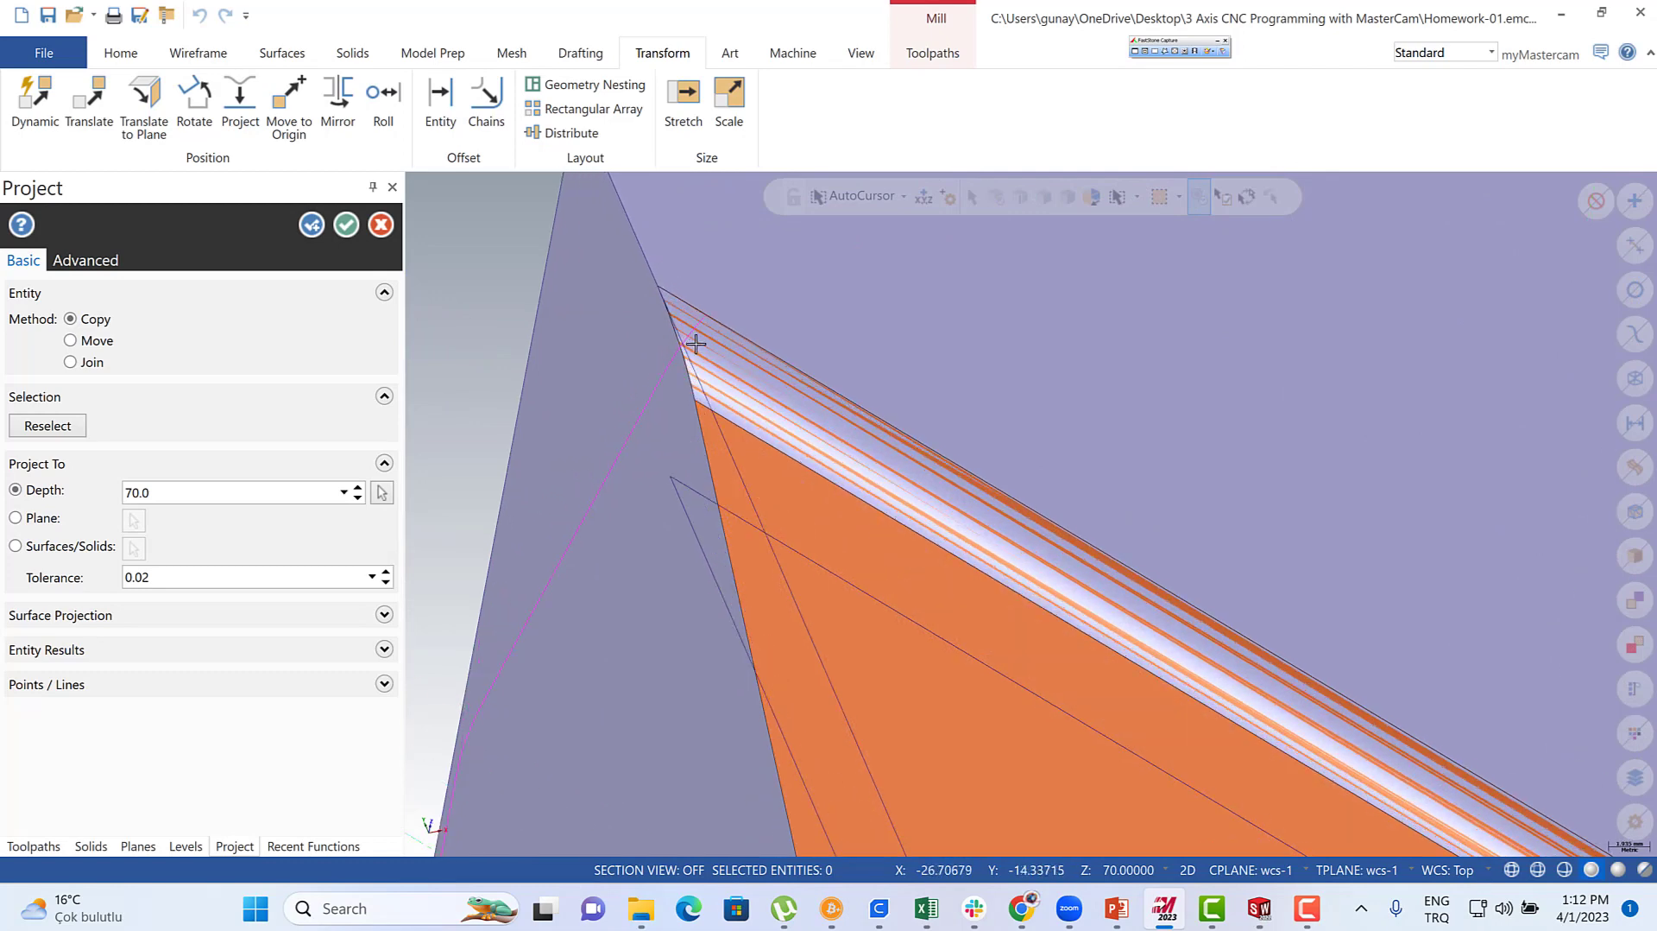
scroll(677, 334, down, 2)
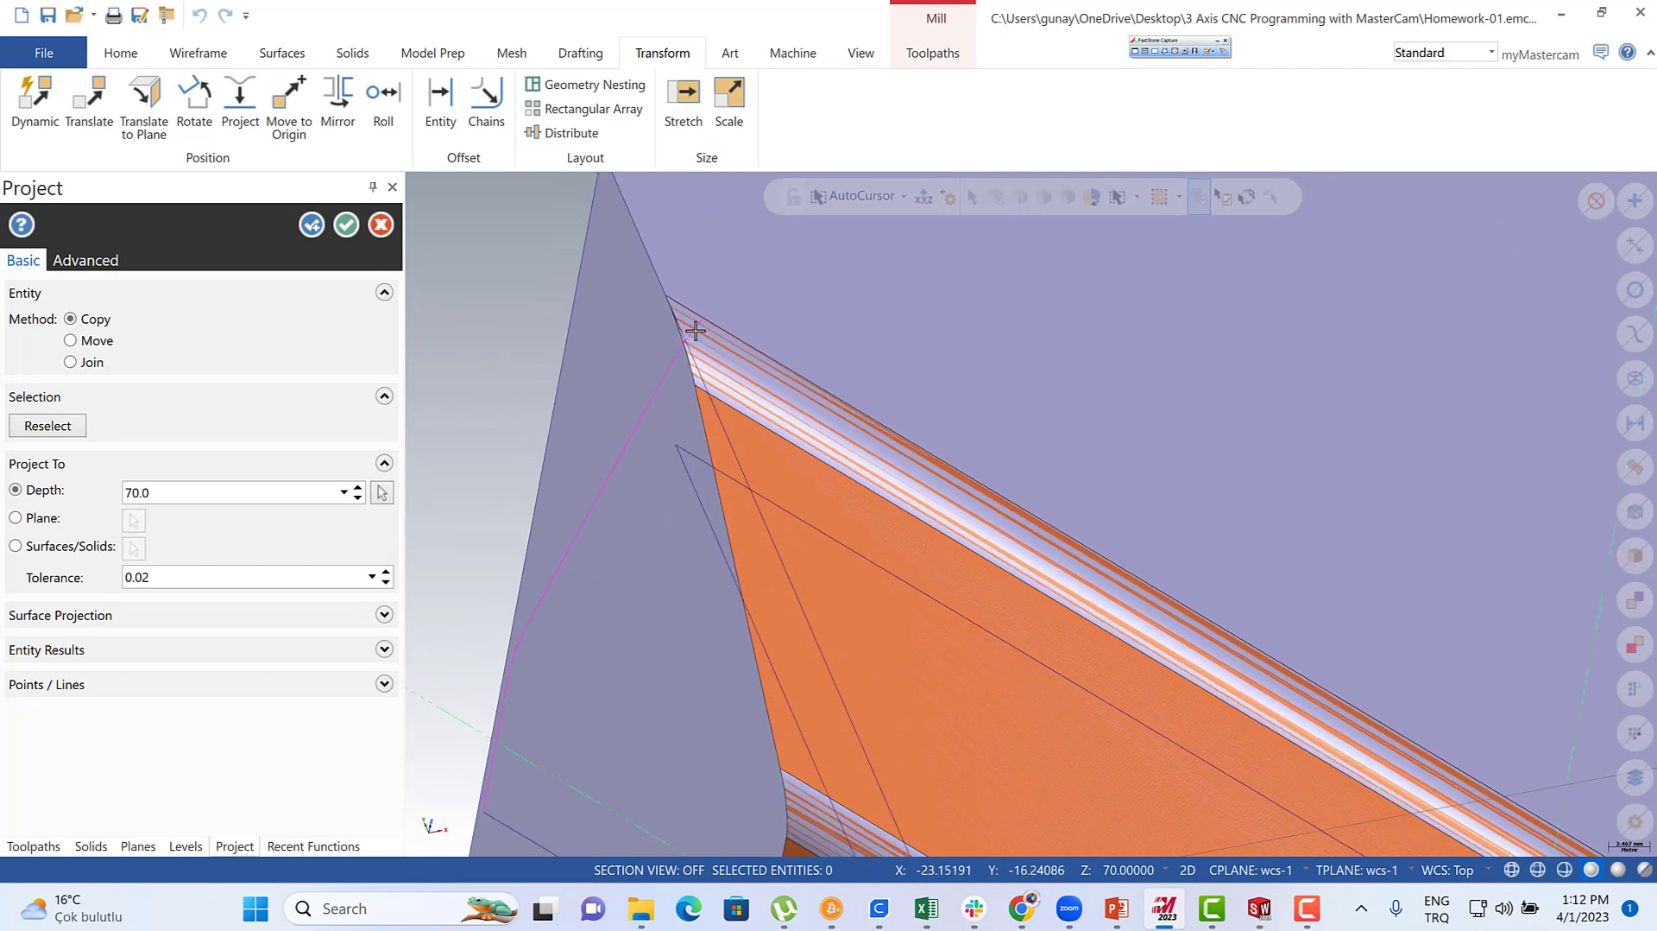
scroll(682, 325, down, 2)
scroll(685, 322, down, 1)
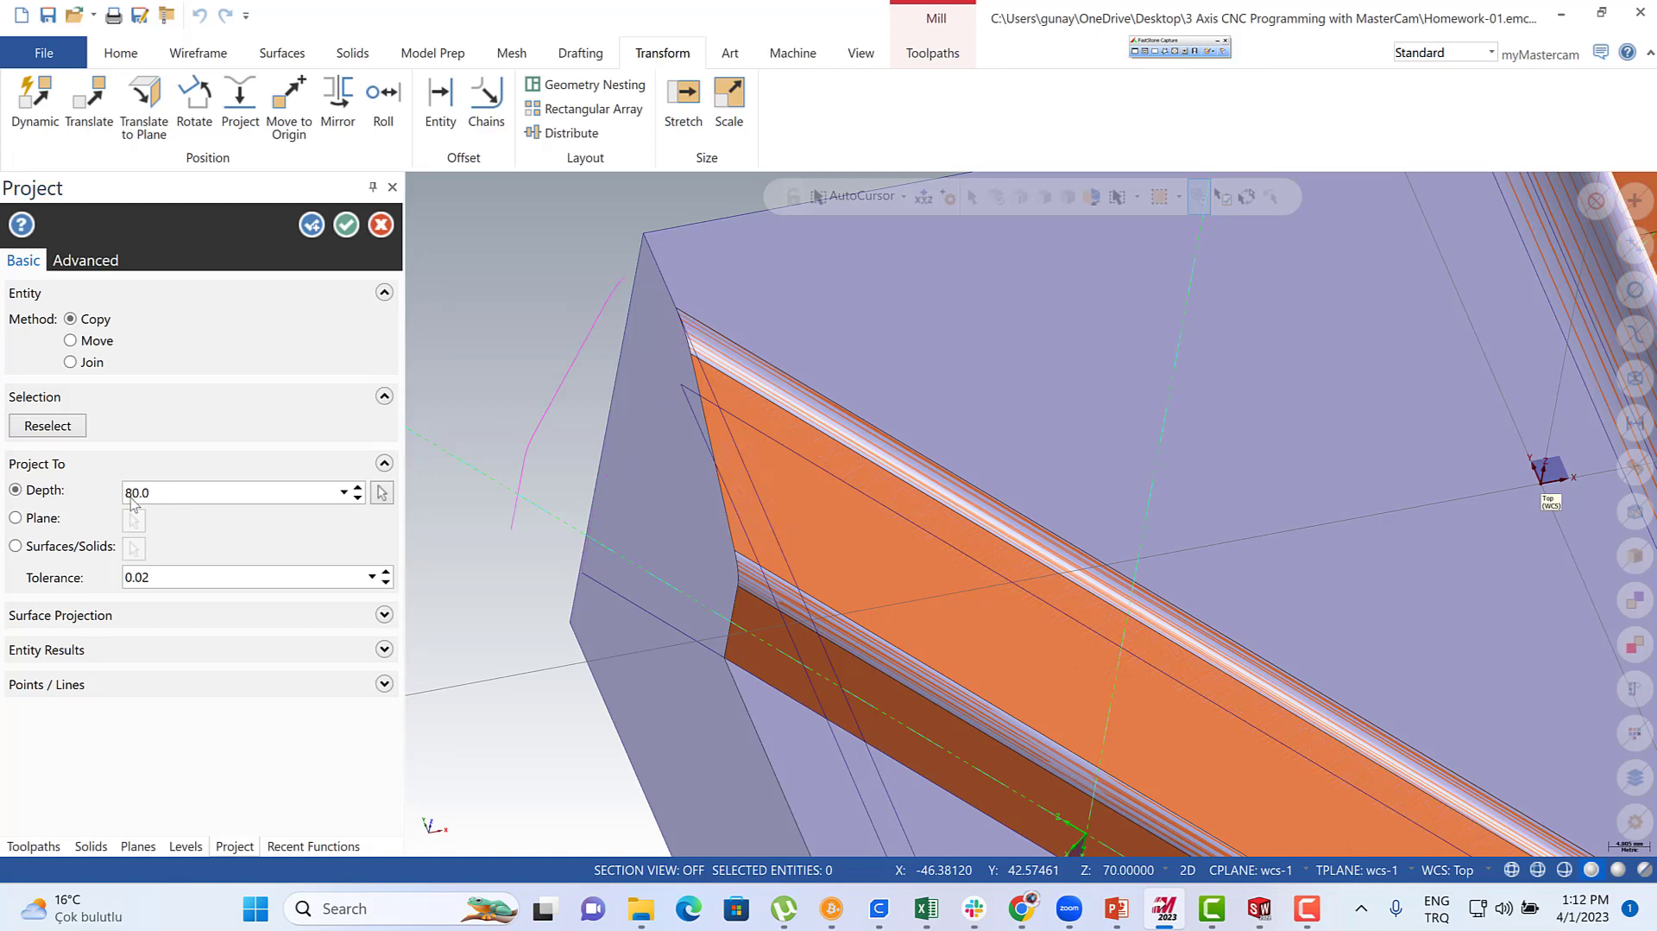
click(345, 226)
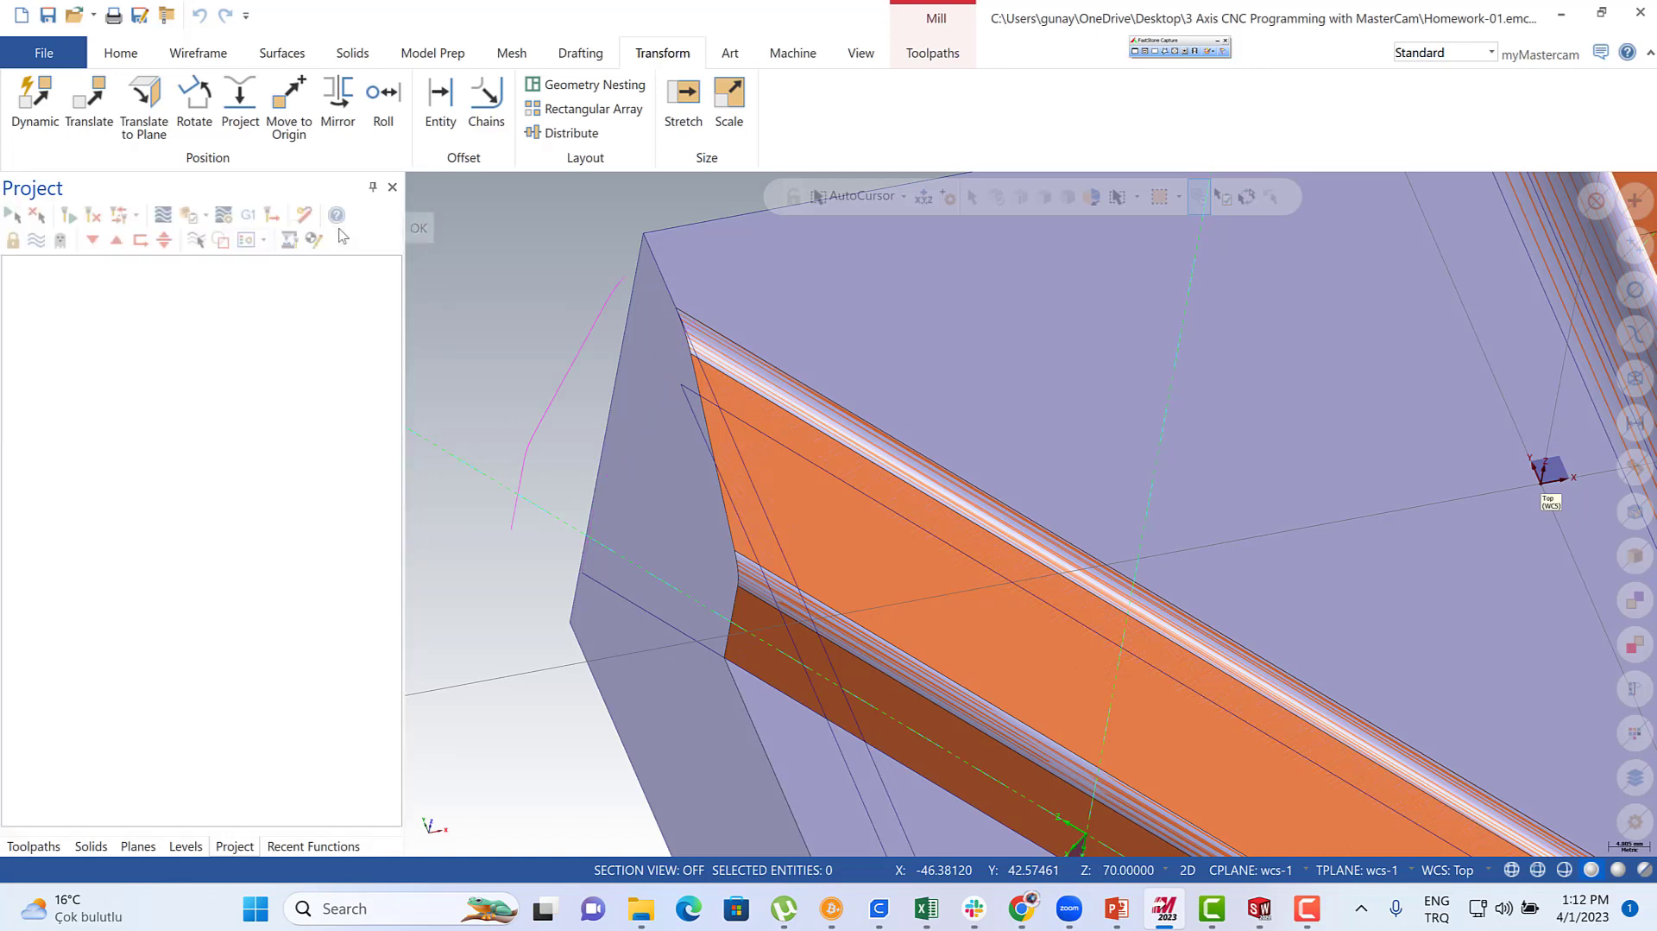
right_click(518, 287)
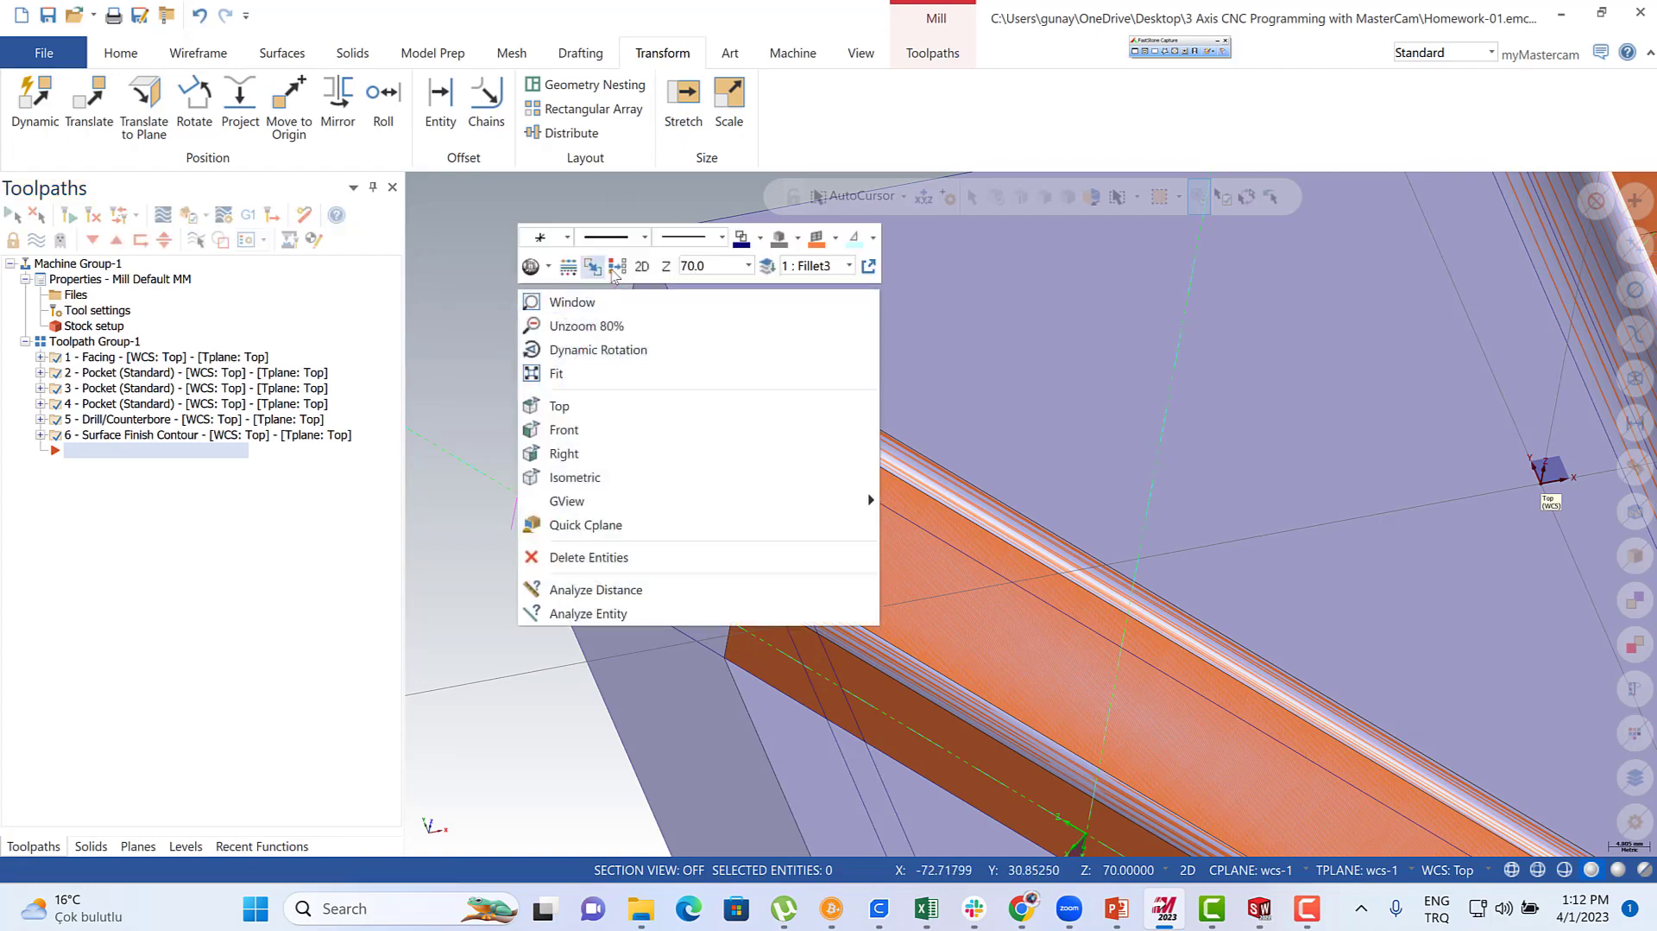
- Set the construction Z depth to 80 mm from the lower endpoint of the projected profile, and leave no entity selected
scroll(579, 405, down, 3)
mouse_move(565, 398)
middle_down()
mouse_move(564, 385)
mouse_move(568, 403)
middle_up()
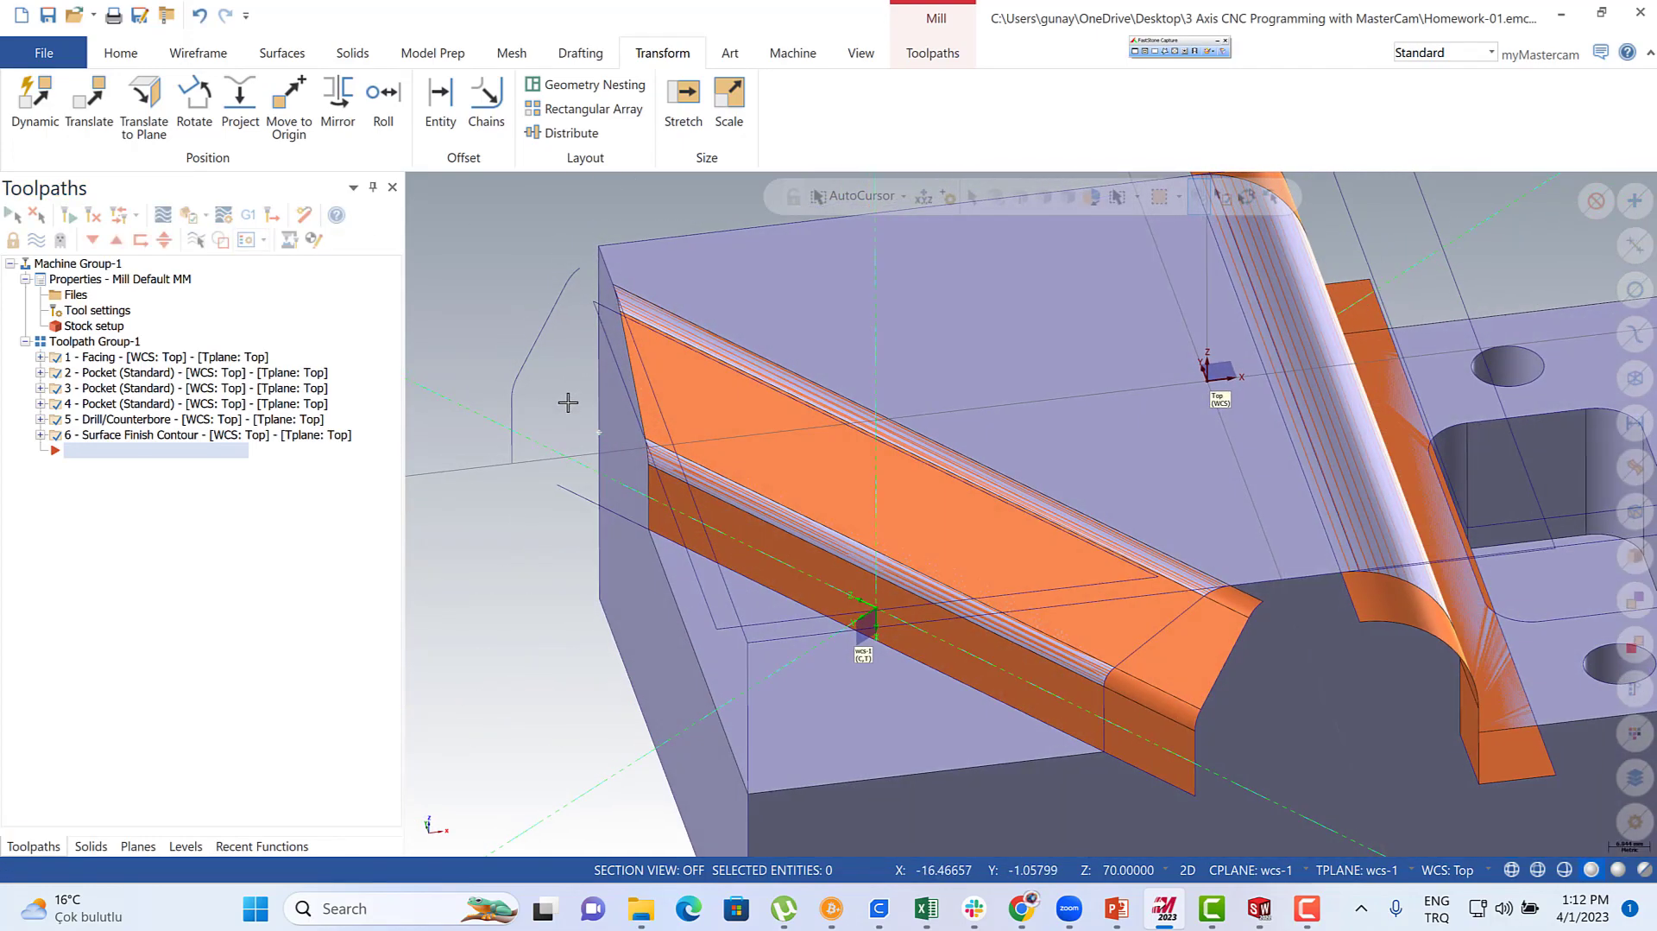
click(1115, 869)
click(513, 466)
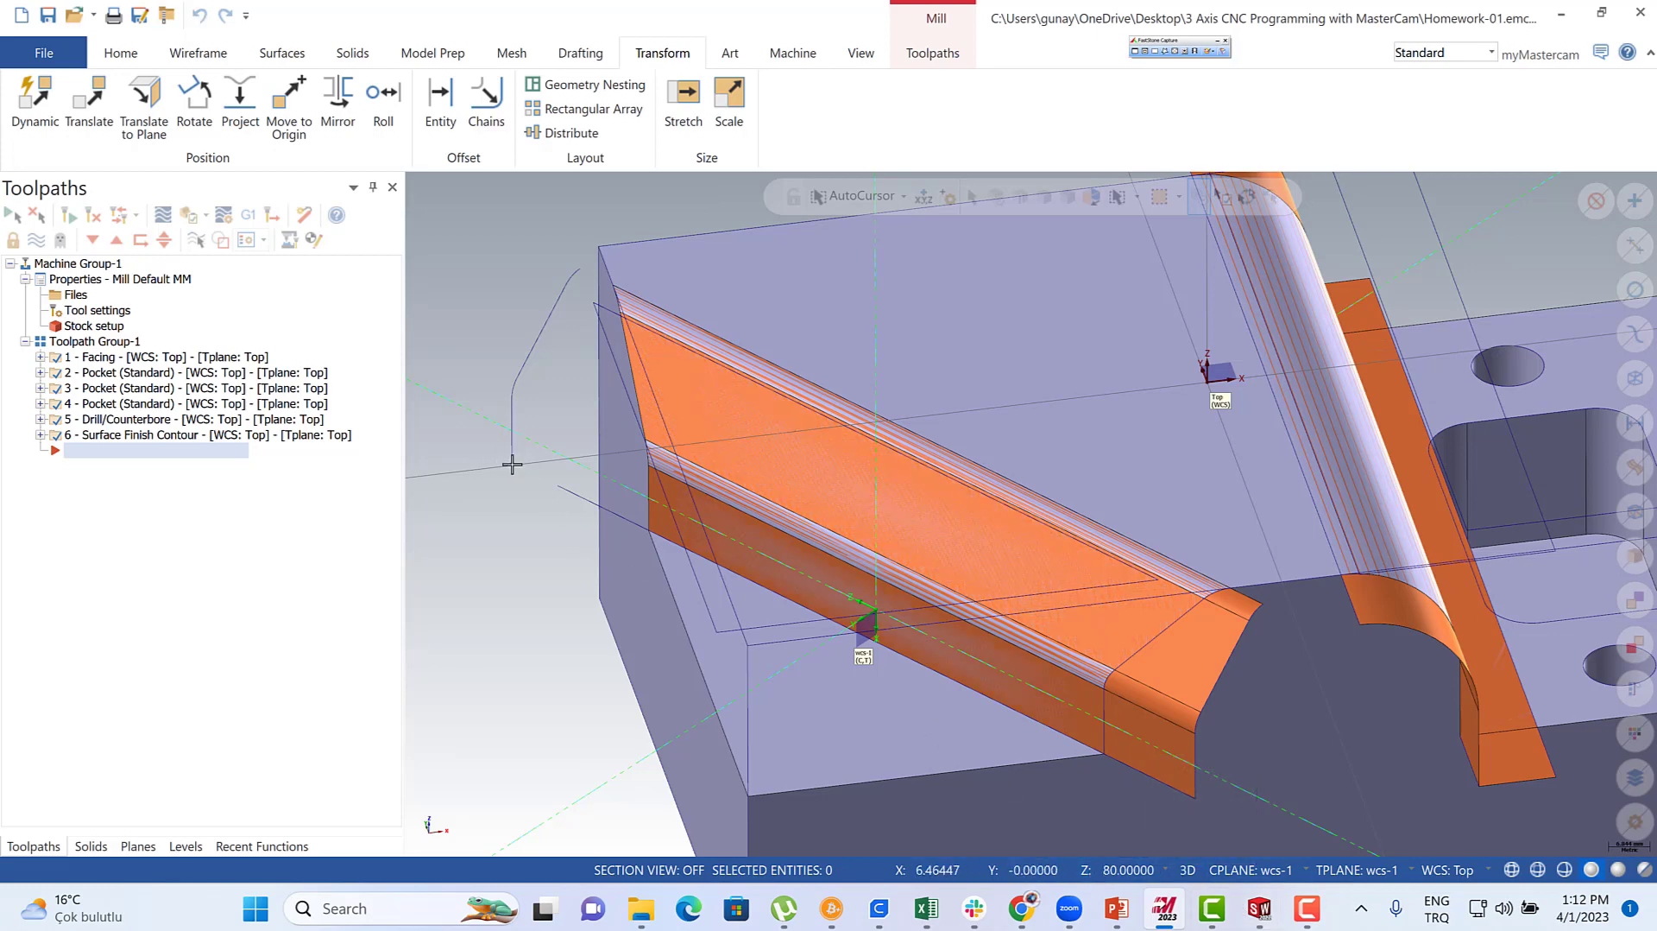
click(569, 494)
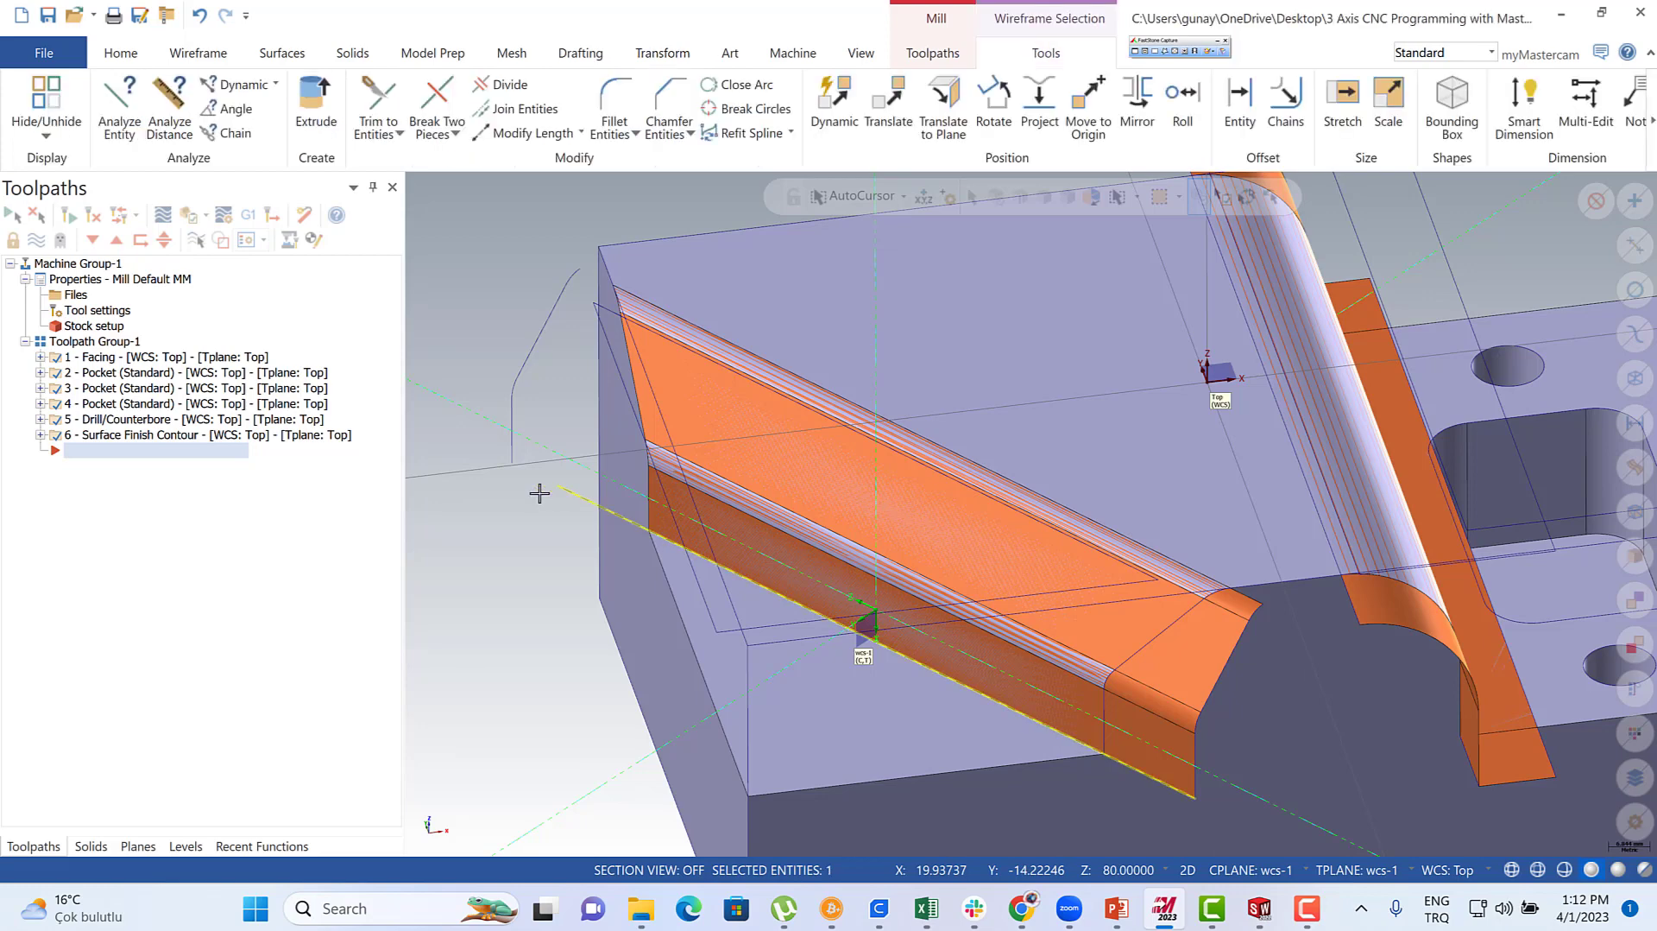
key(Escape)
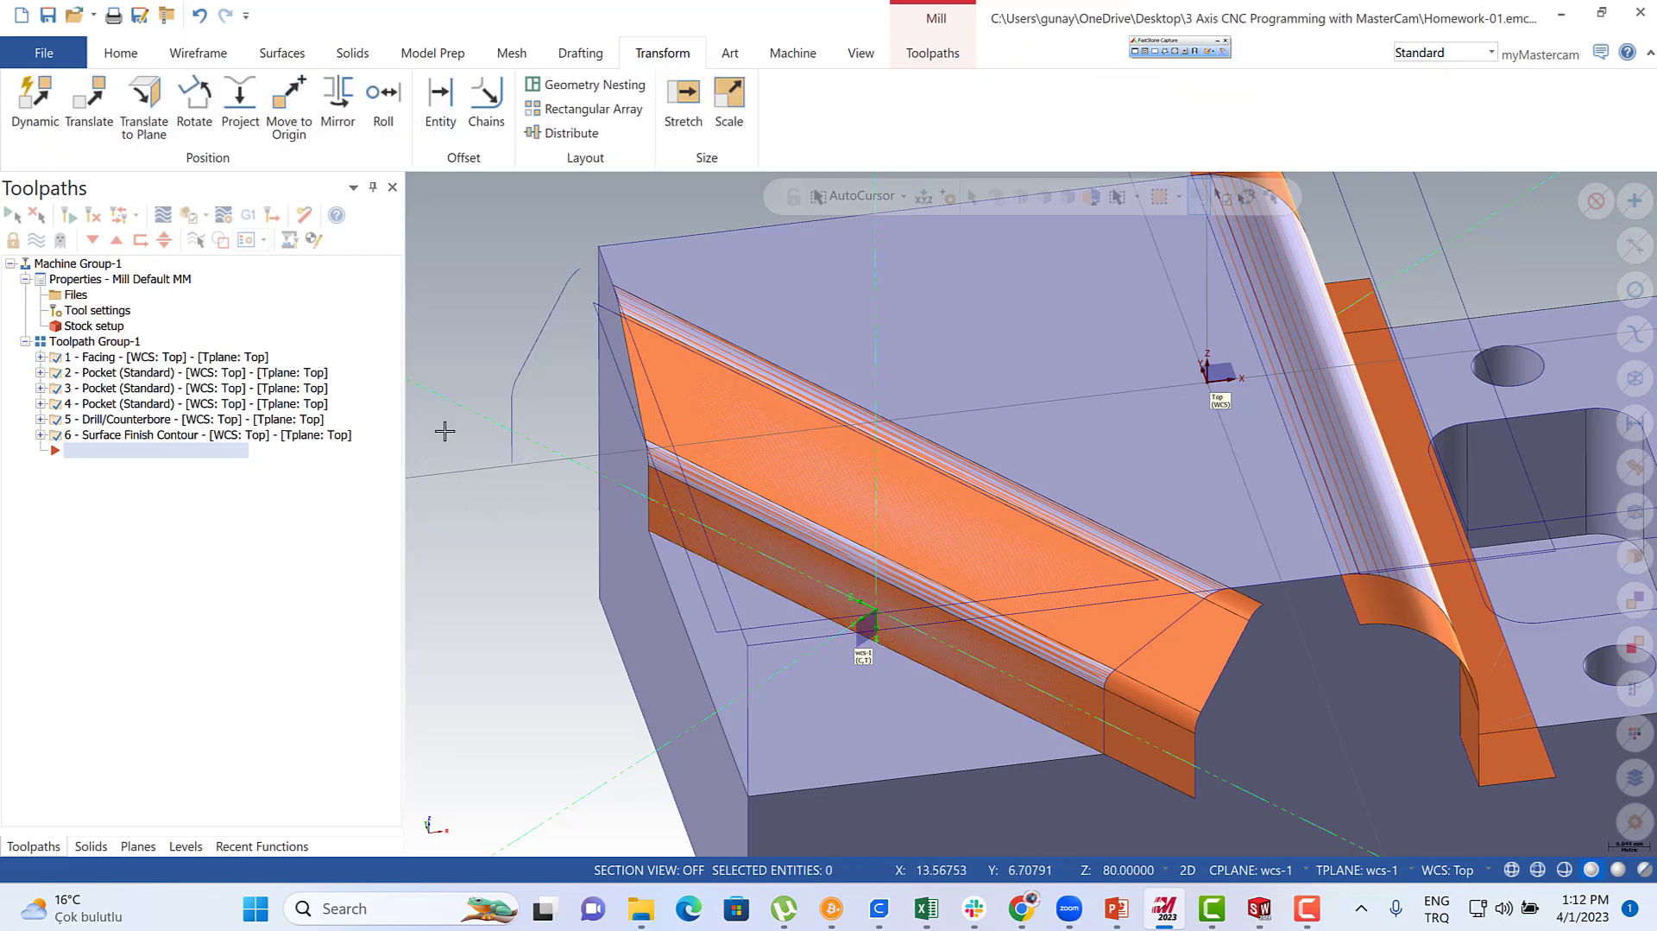
- Draw a 3D line from the lower end of the projected rear profile to the lower corner of the front wall extension
click(195, 57)
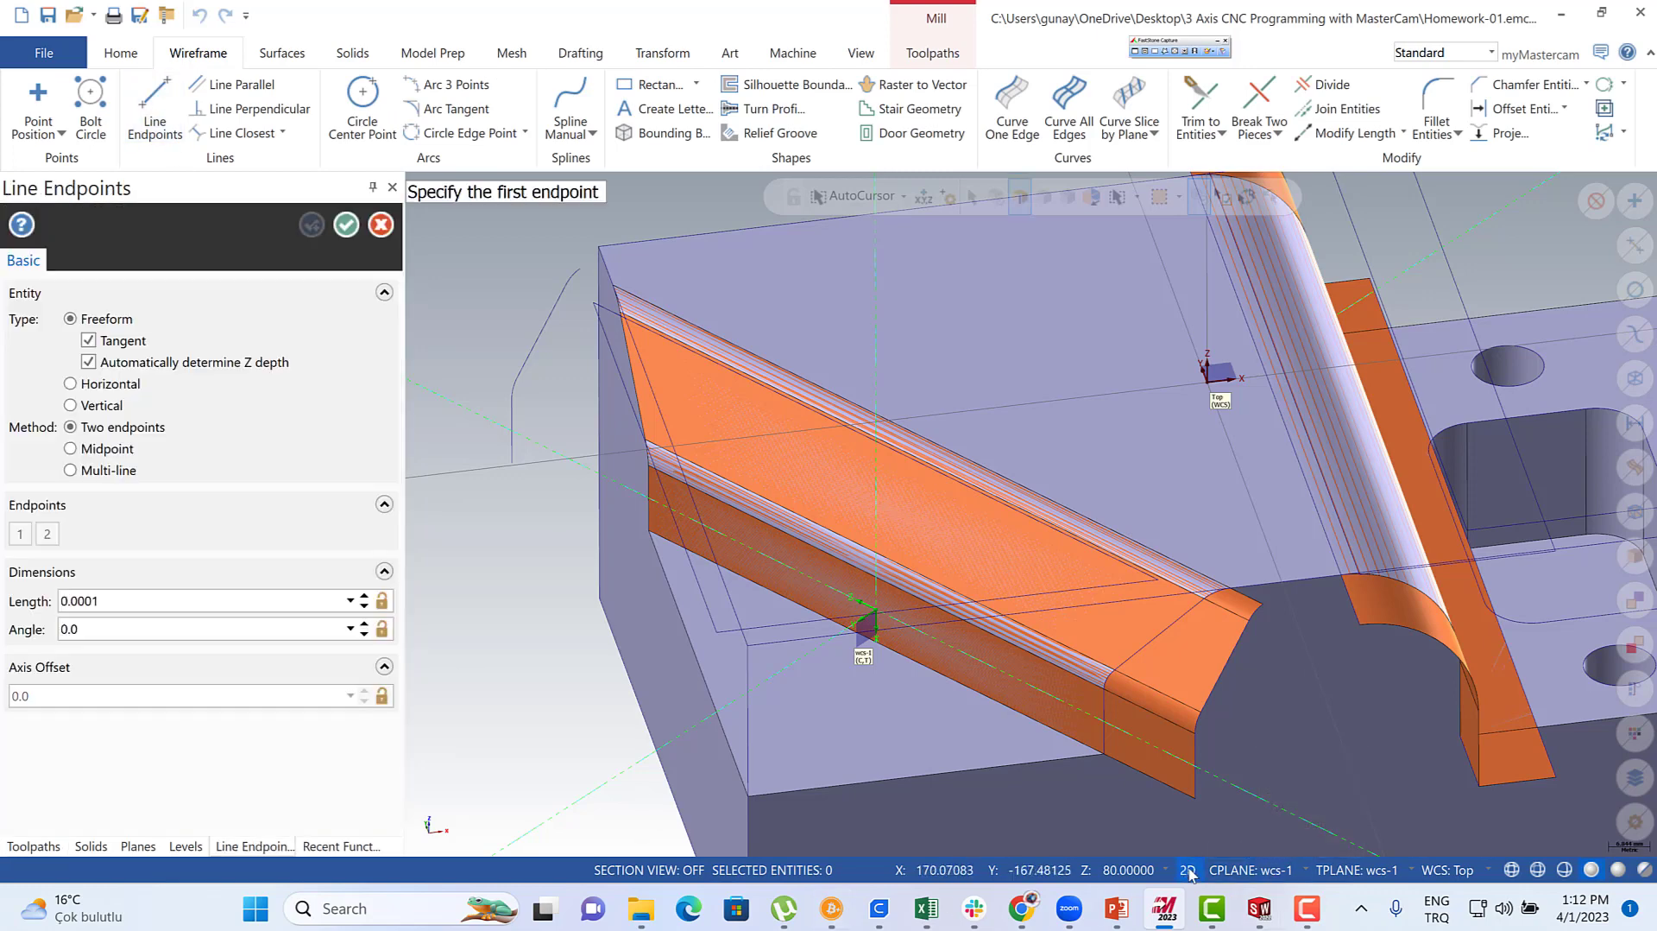
click(513, 469)
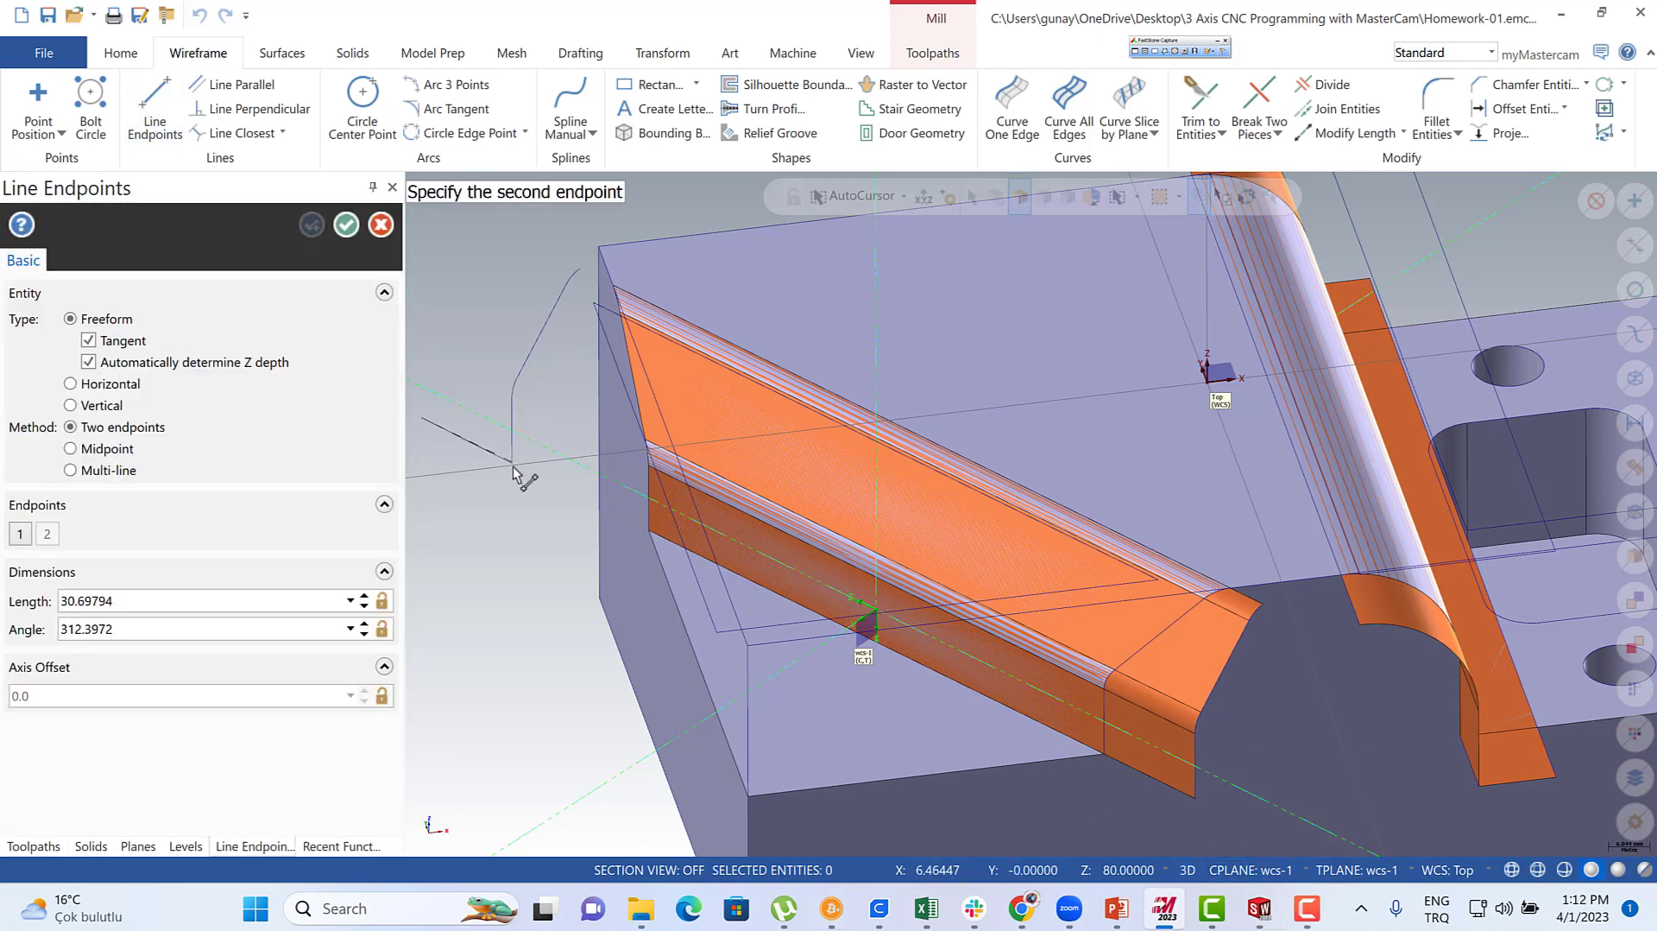
click(1195, 799)
key(Escape)
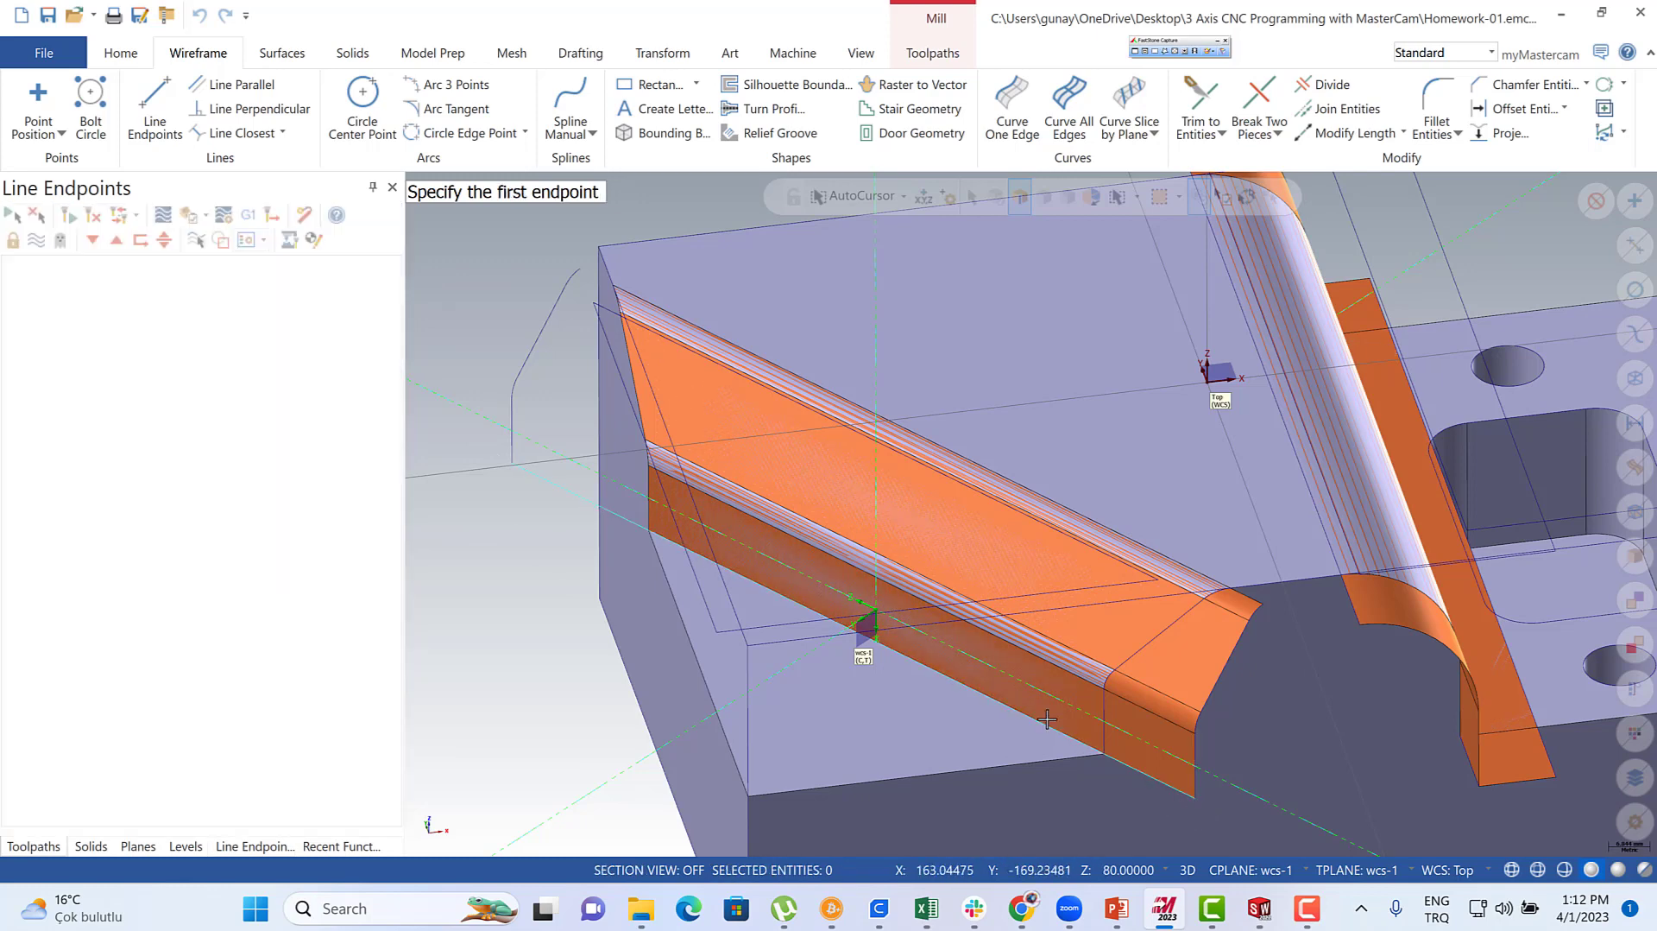
scroll(543, 492, down, 3)
scroll(500, 397, up, 4)
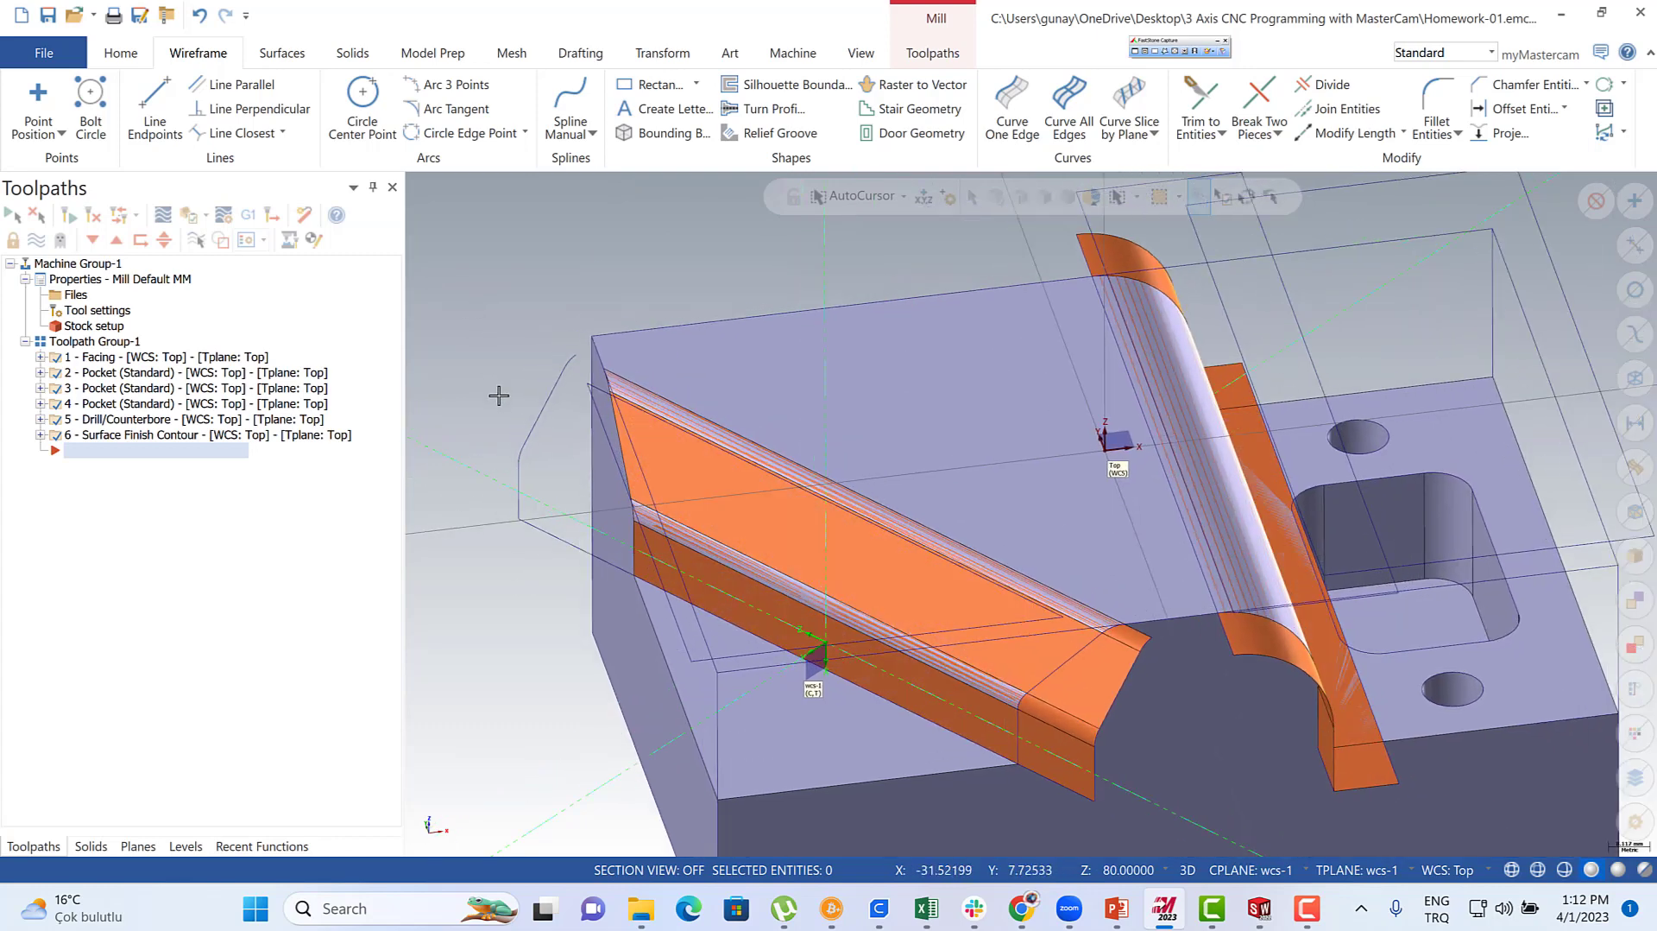
click(269, 57)
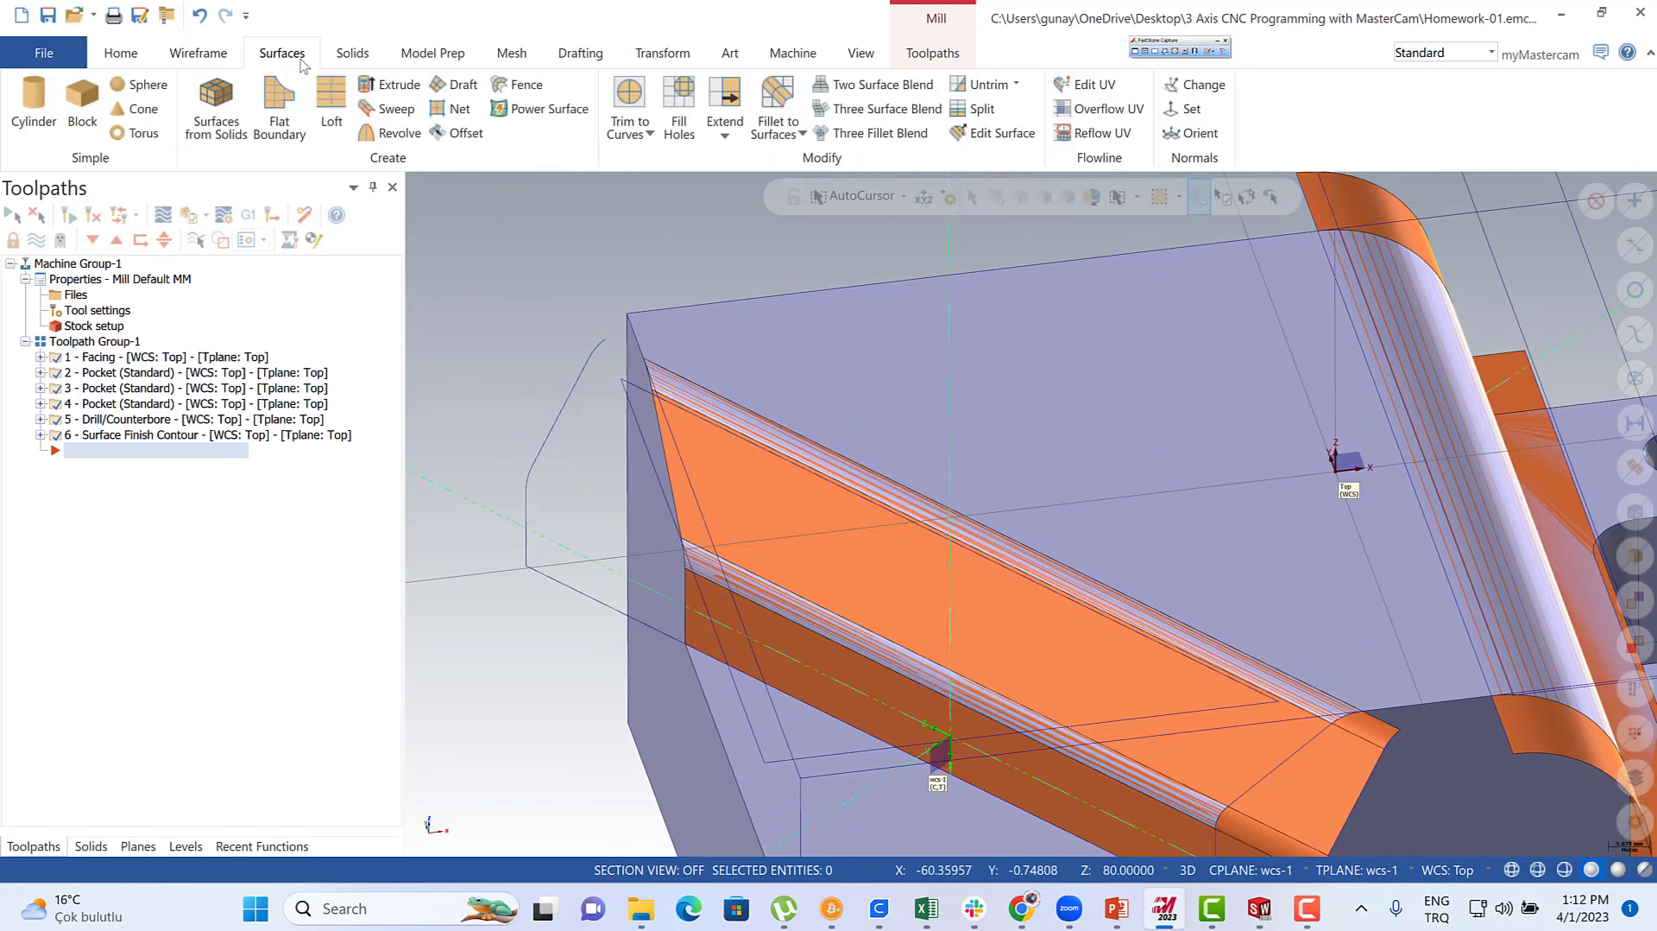
click(333, 99)
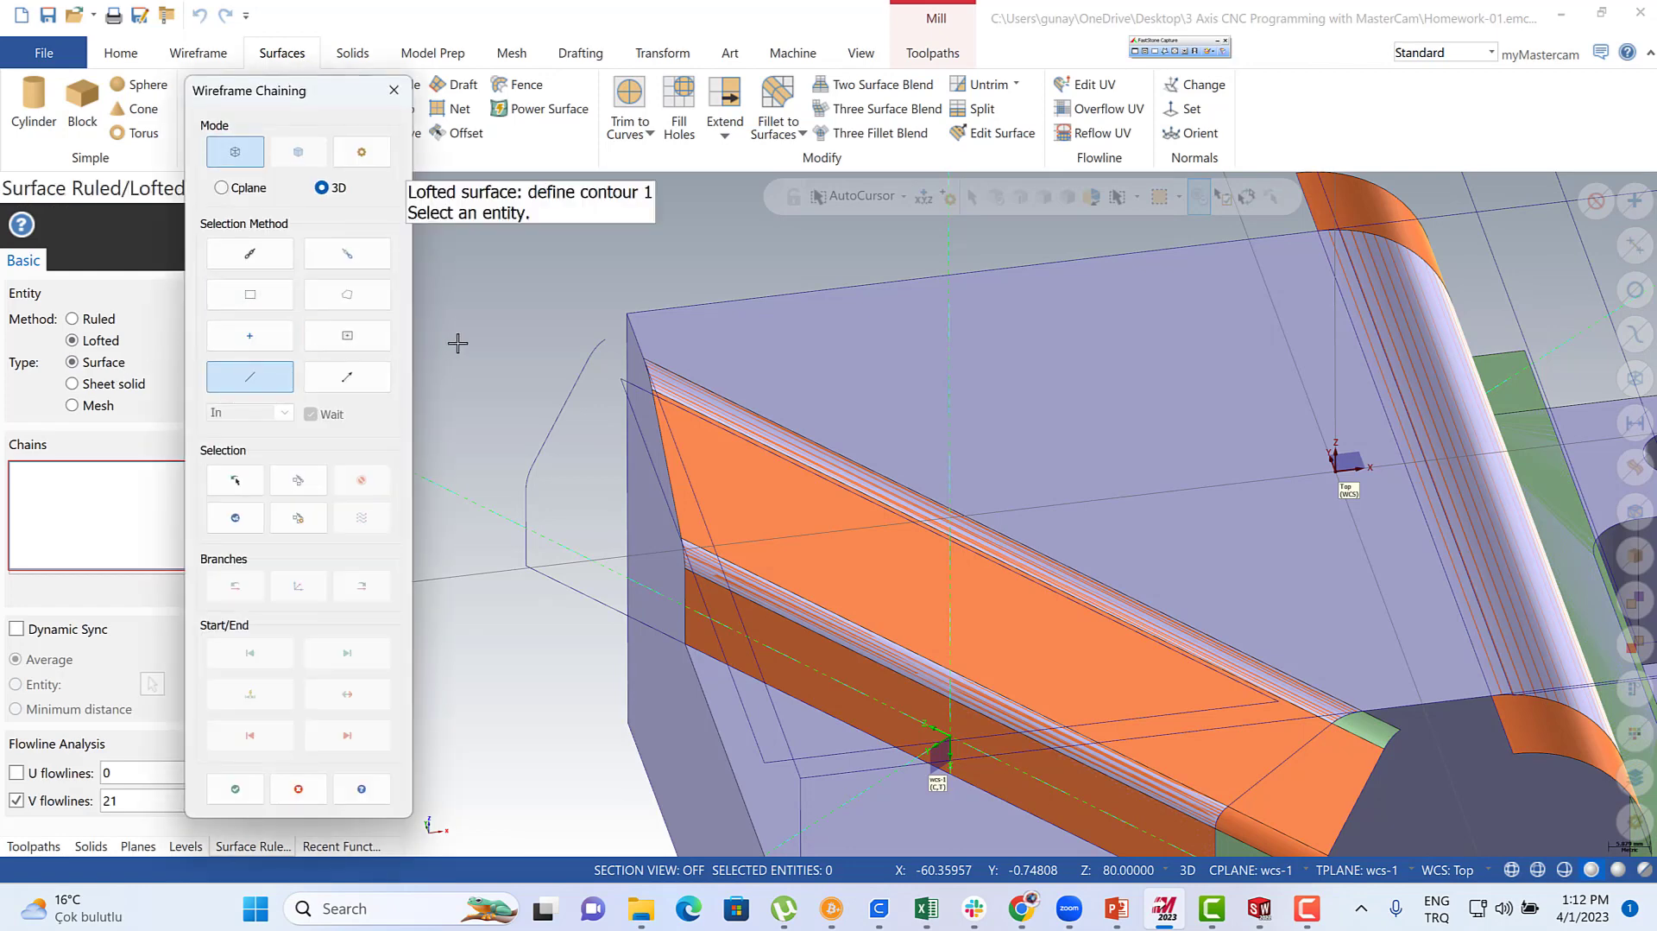
click(611, 342)
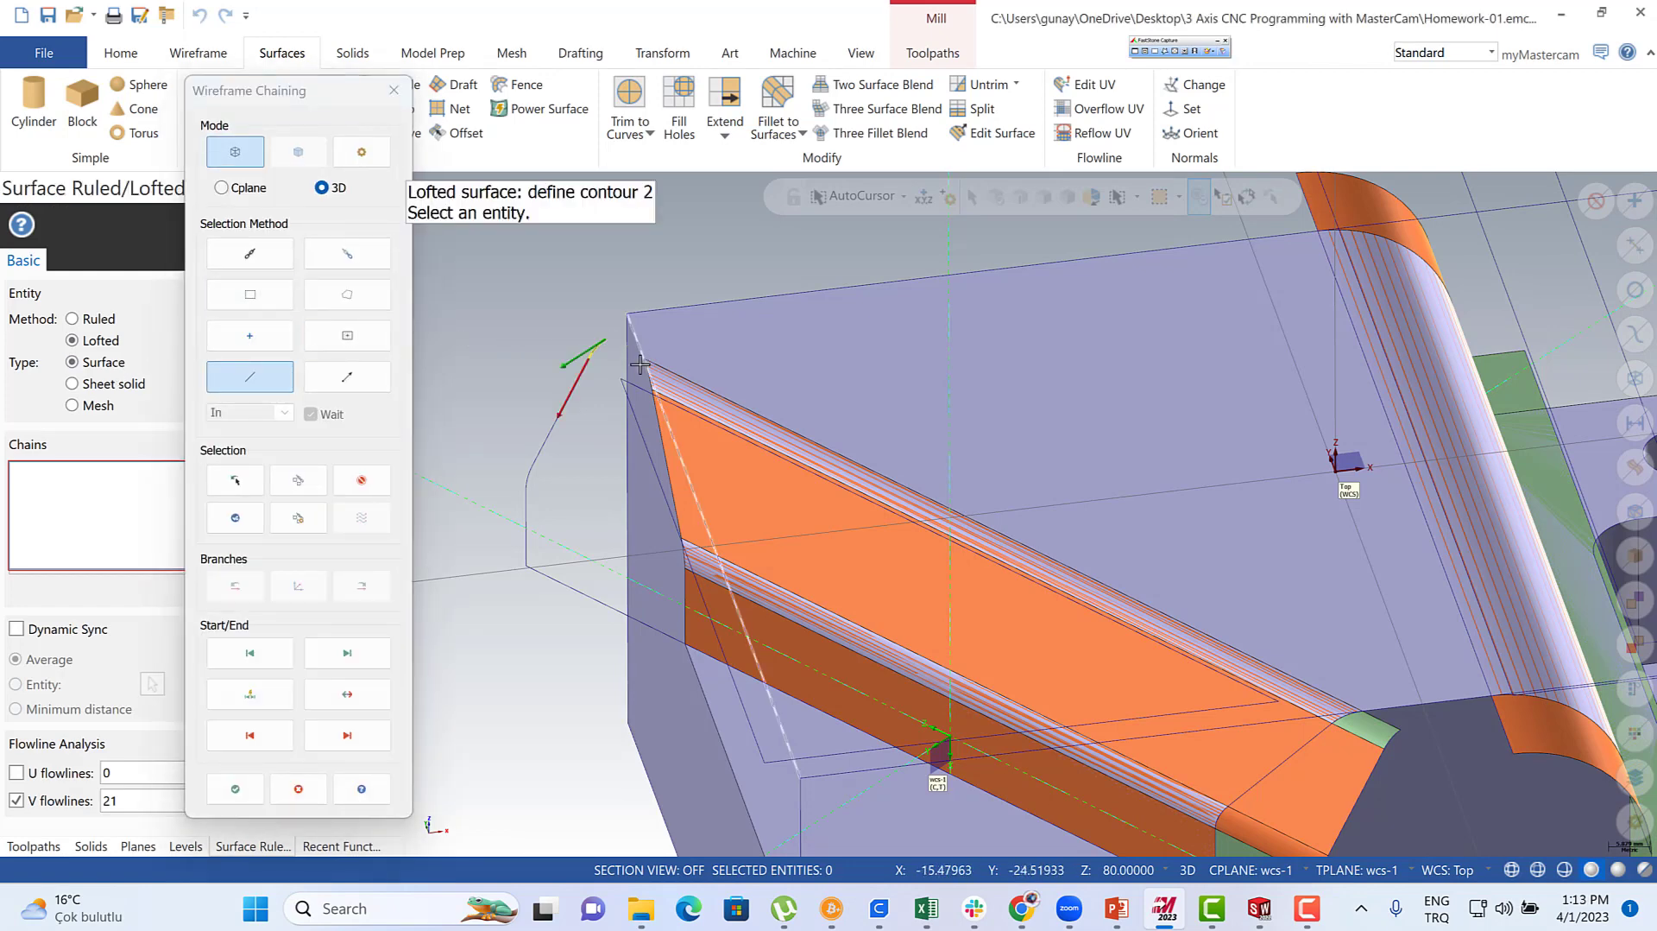
scroll(643, 367, up, 3)
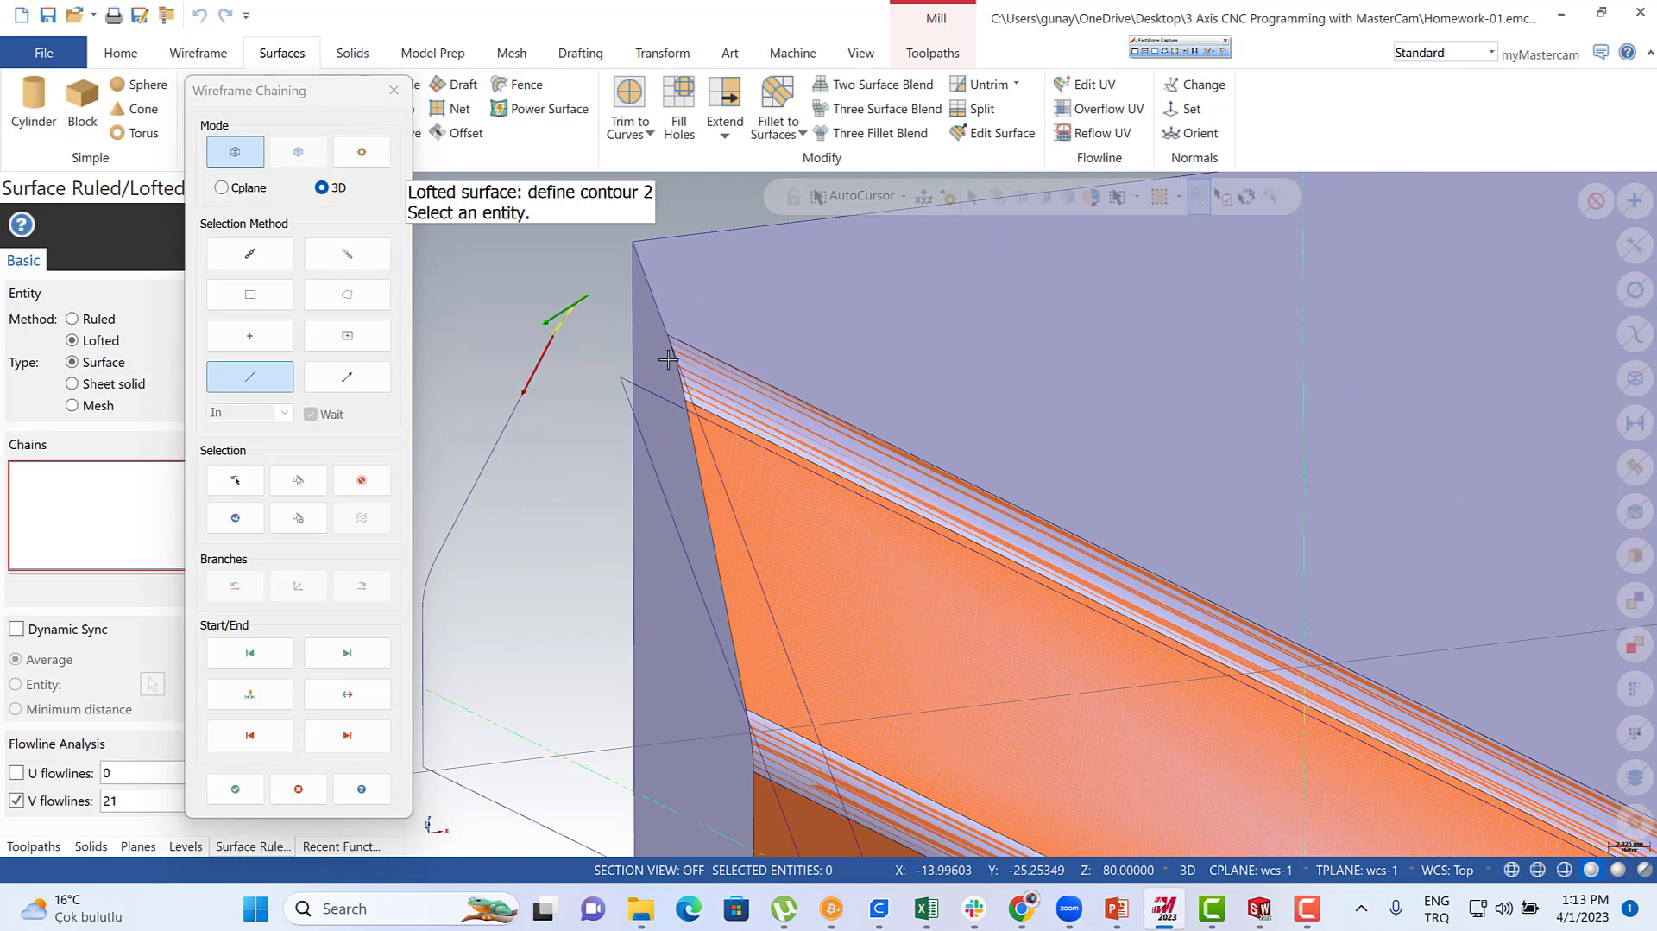
scroll(673, 358, up, 3)
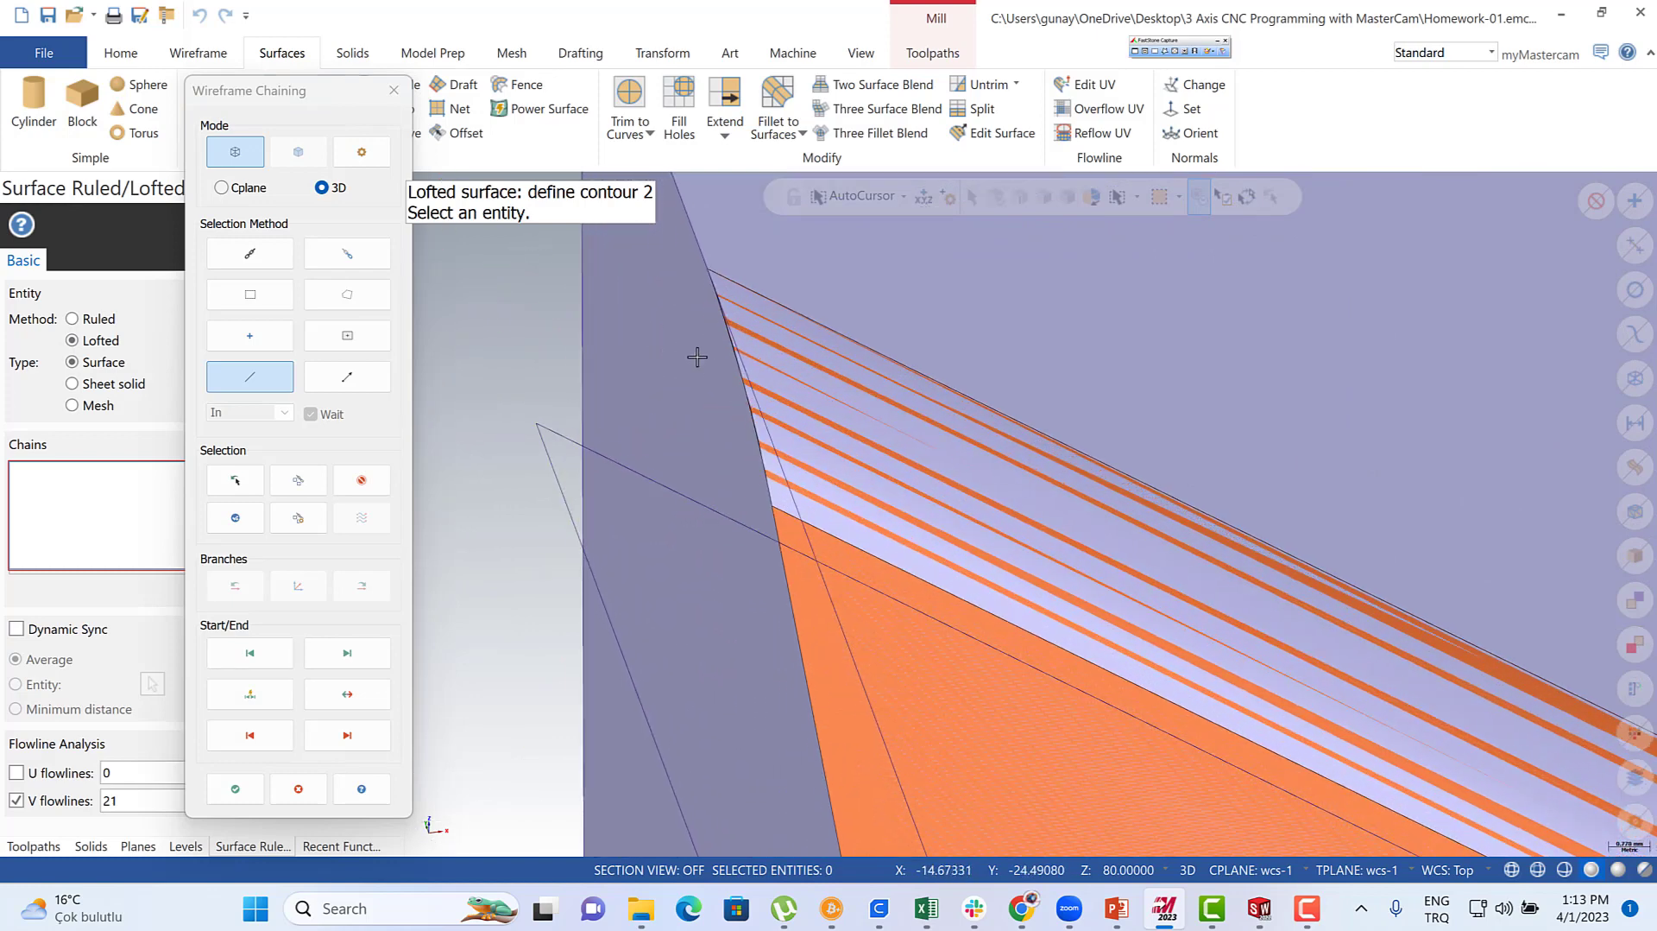
key(Escape)
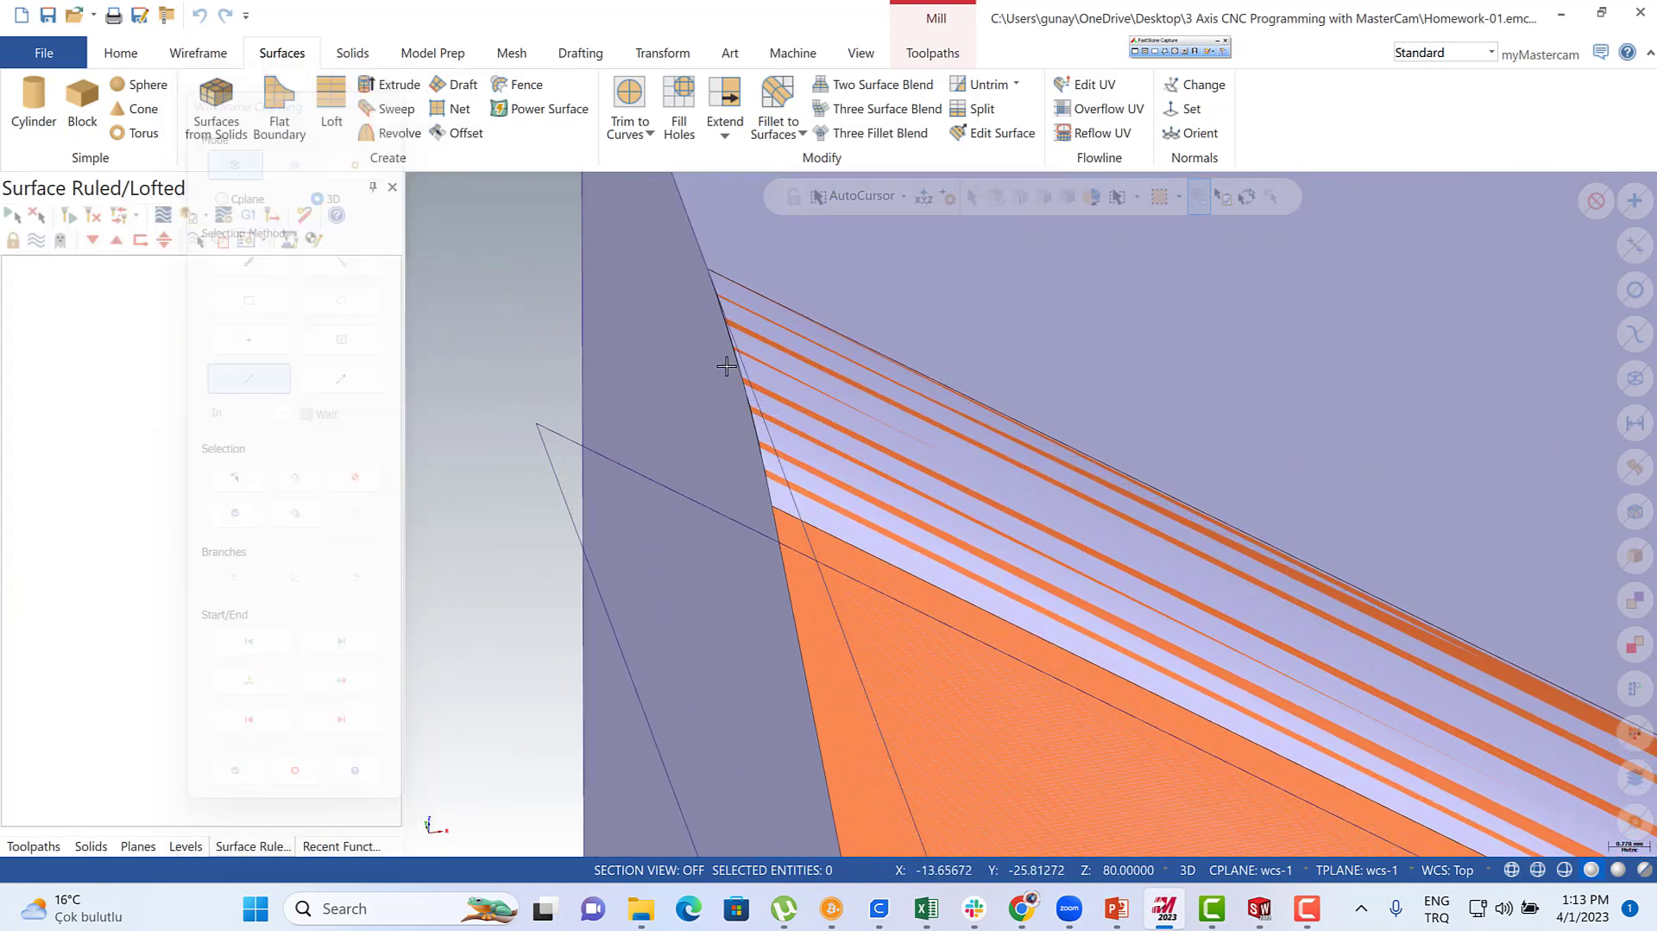
scroll(726, 365, down, 5)
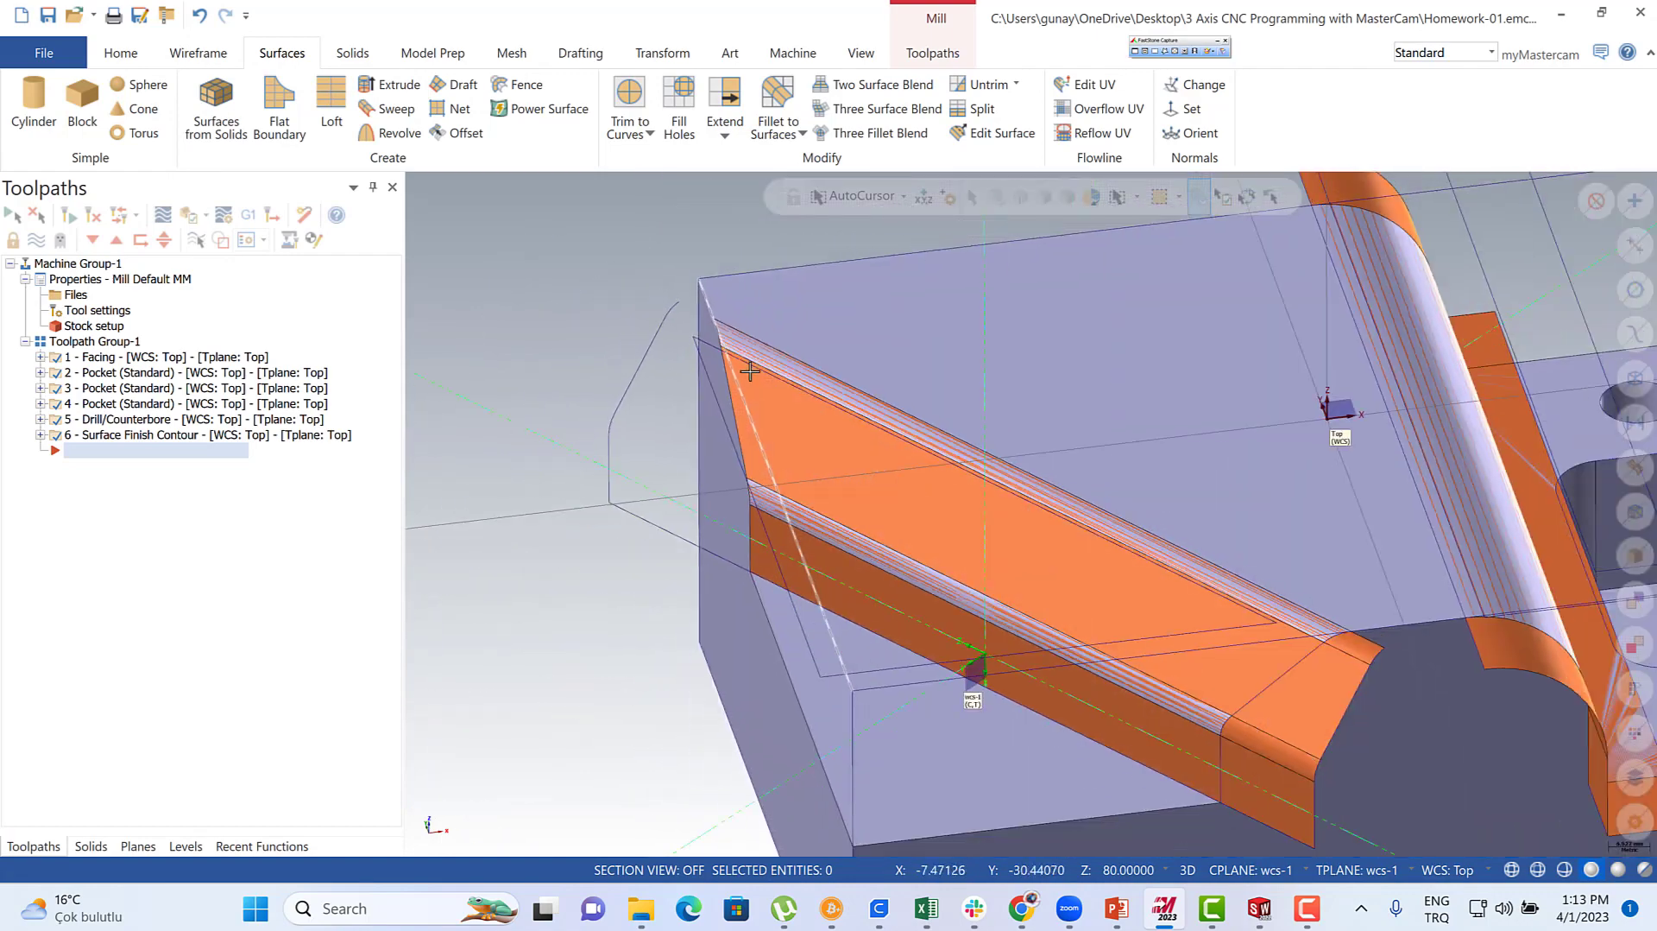
scroll(717, 327, up, 4)
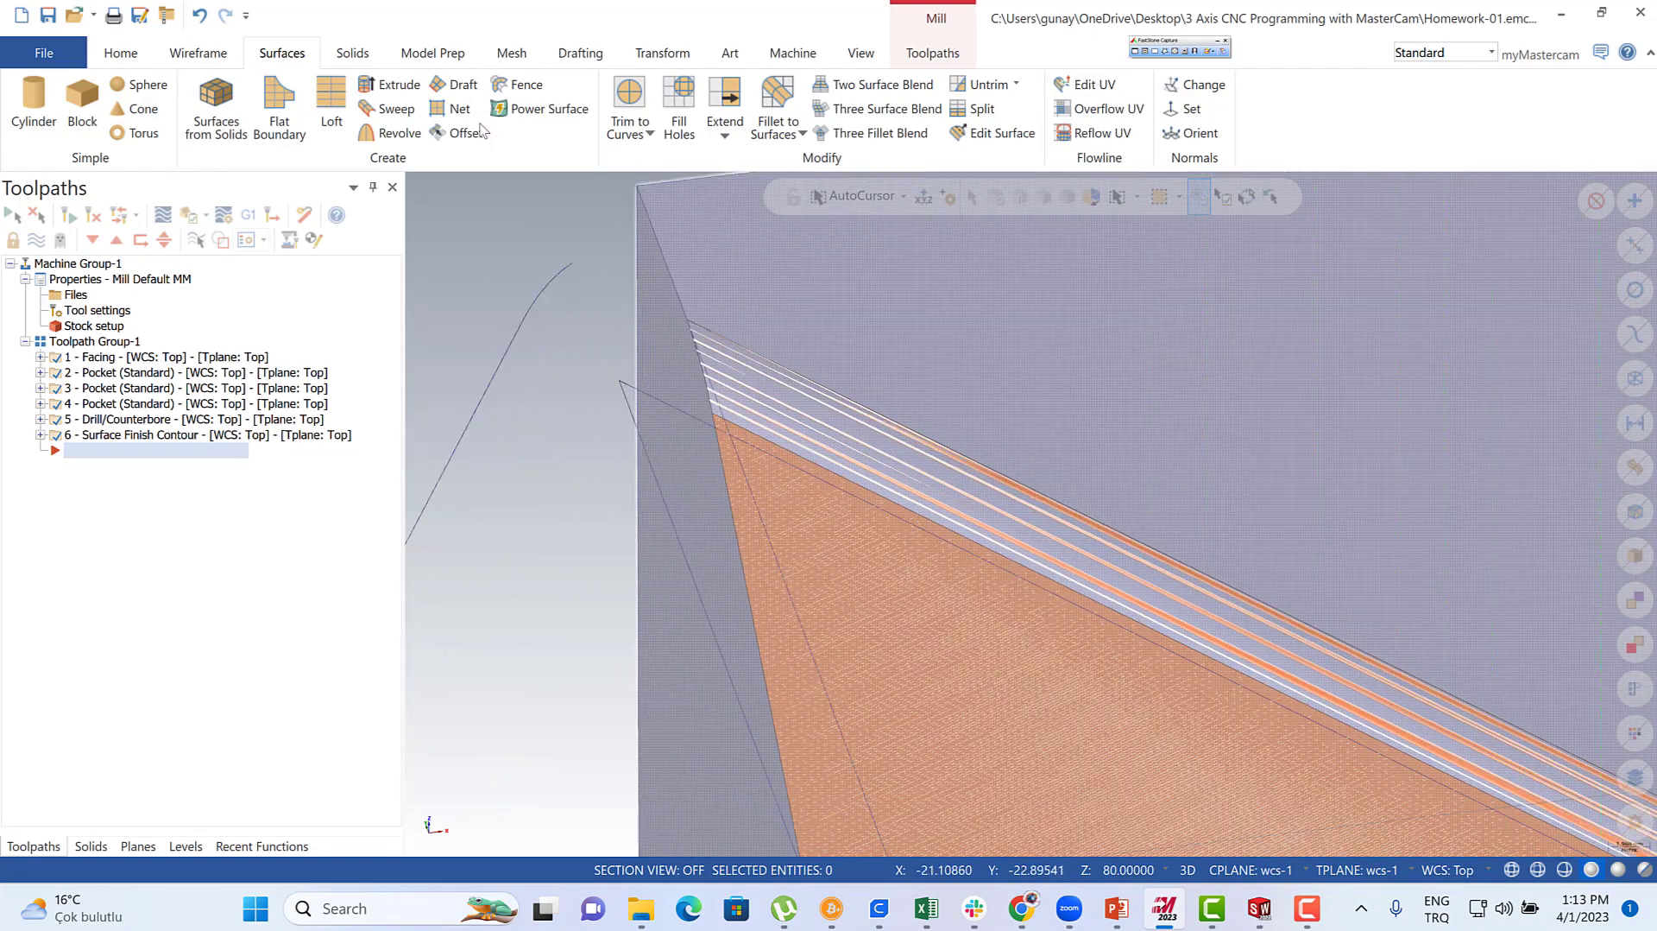
- Create single-edge curves along the rear end edges of the upper fillet and the slanted face
click(197, 52)
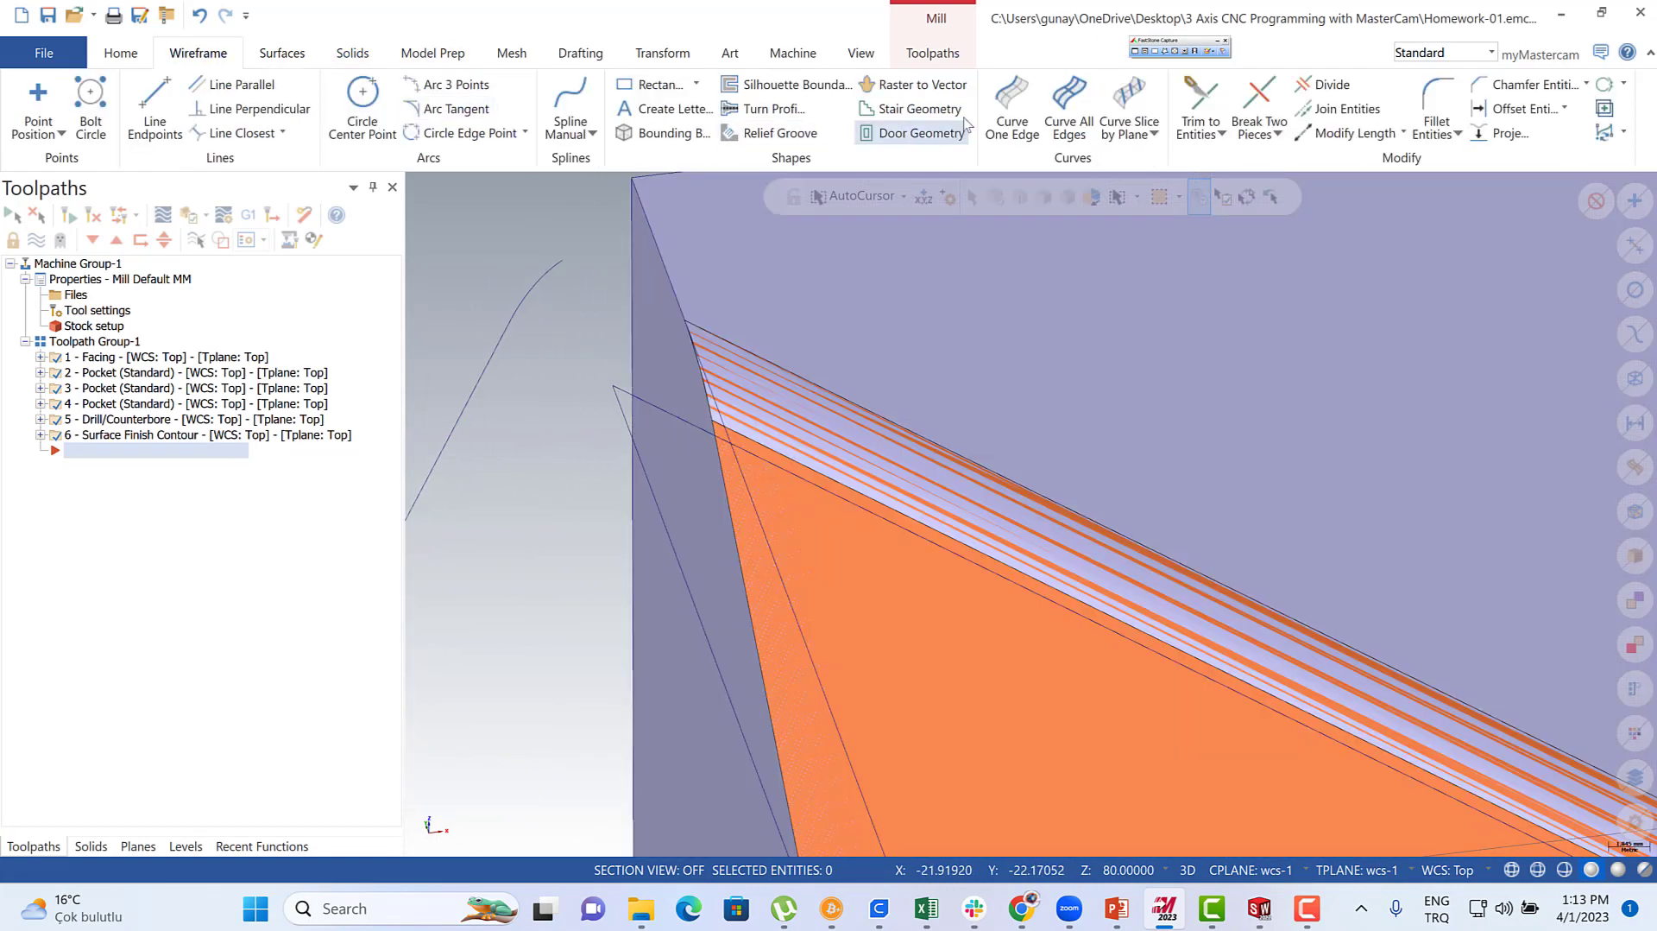
click(1012, 105)
scroll(761, 279, up, 2)
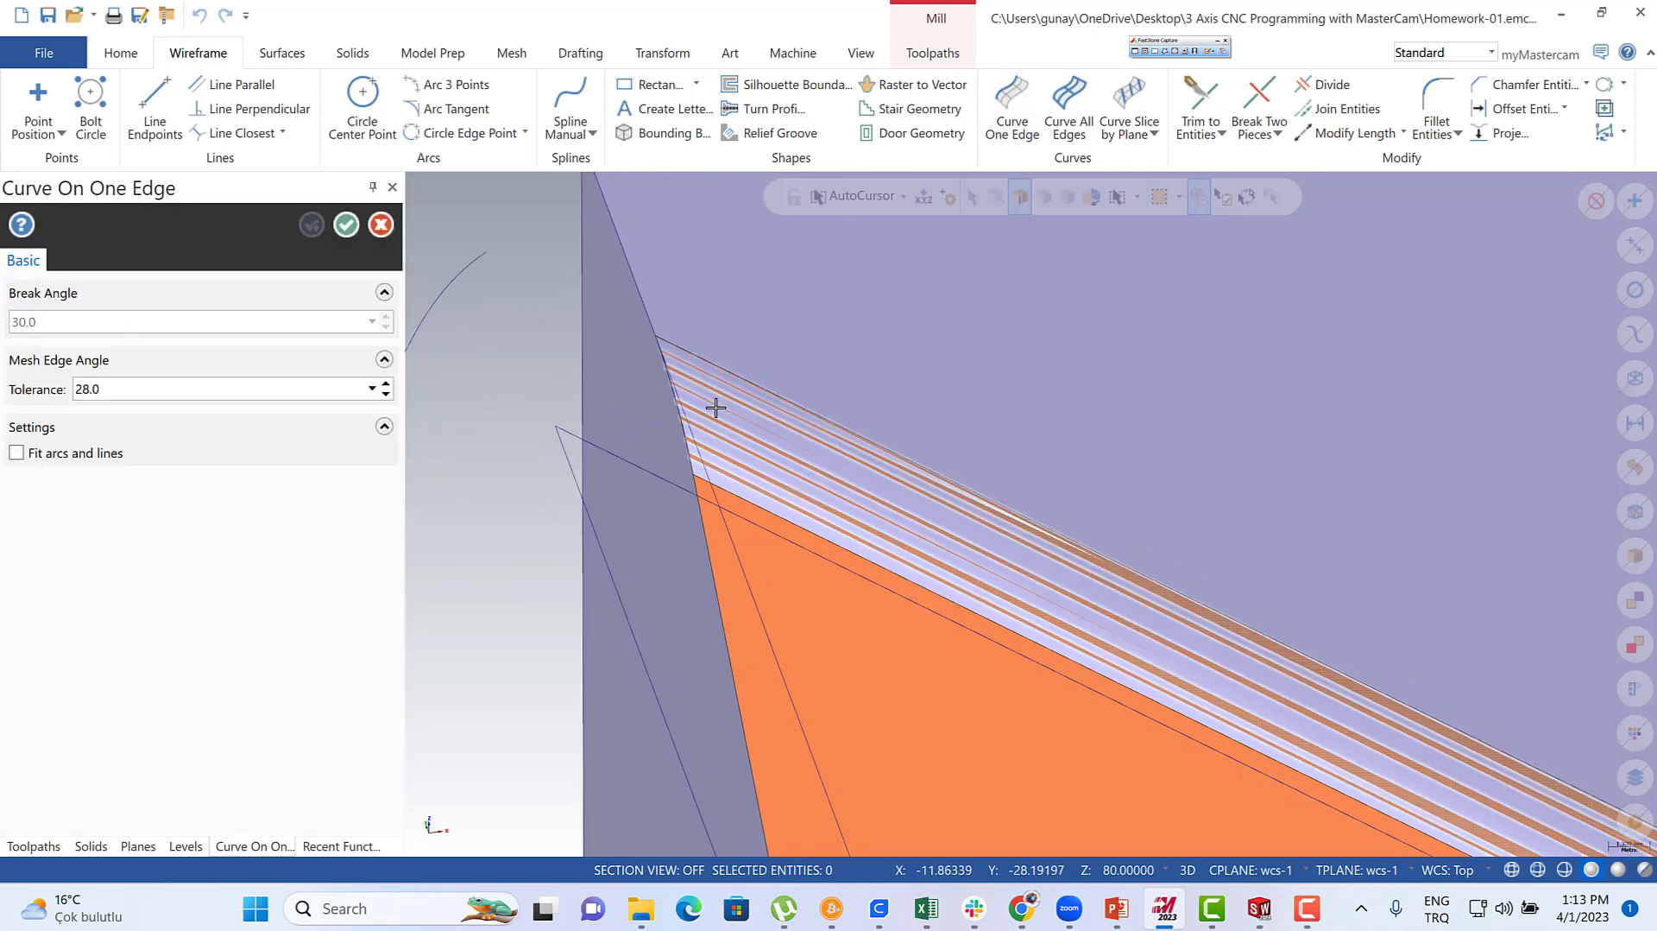
click(716, 407)
click(638, 382)
middle_drag(758, 499, 821, 473)
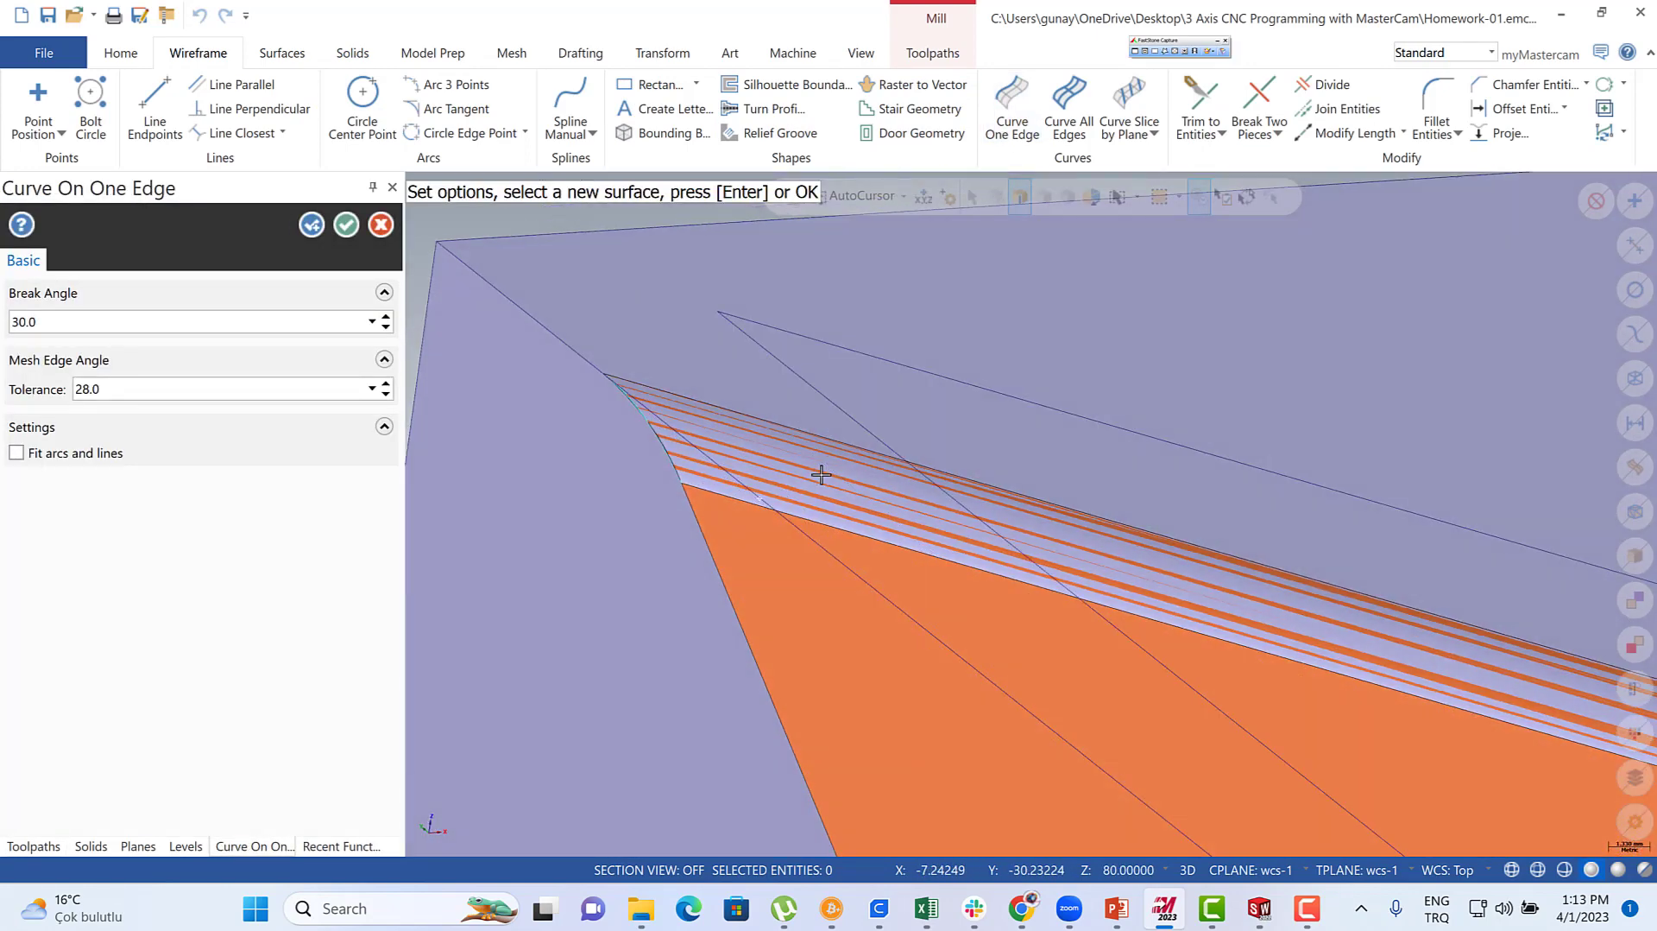
click(734, 555)
scroll(655, 451, down, 6)
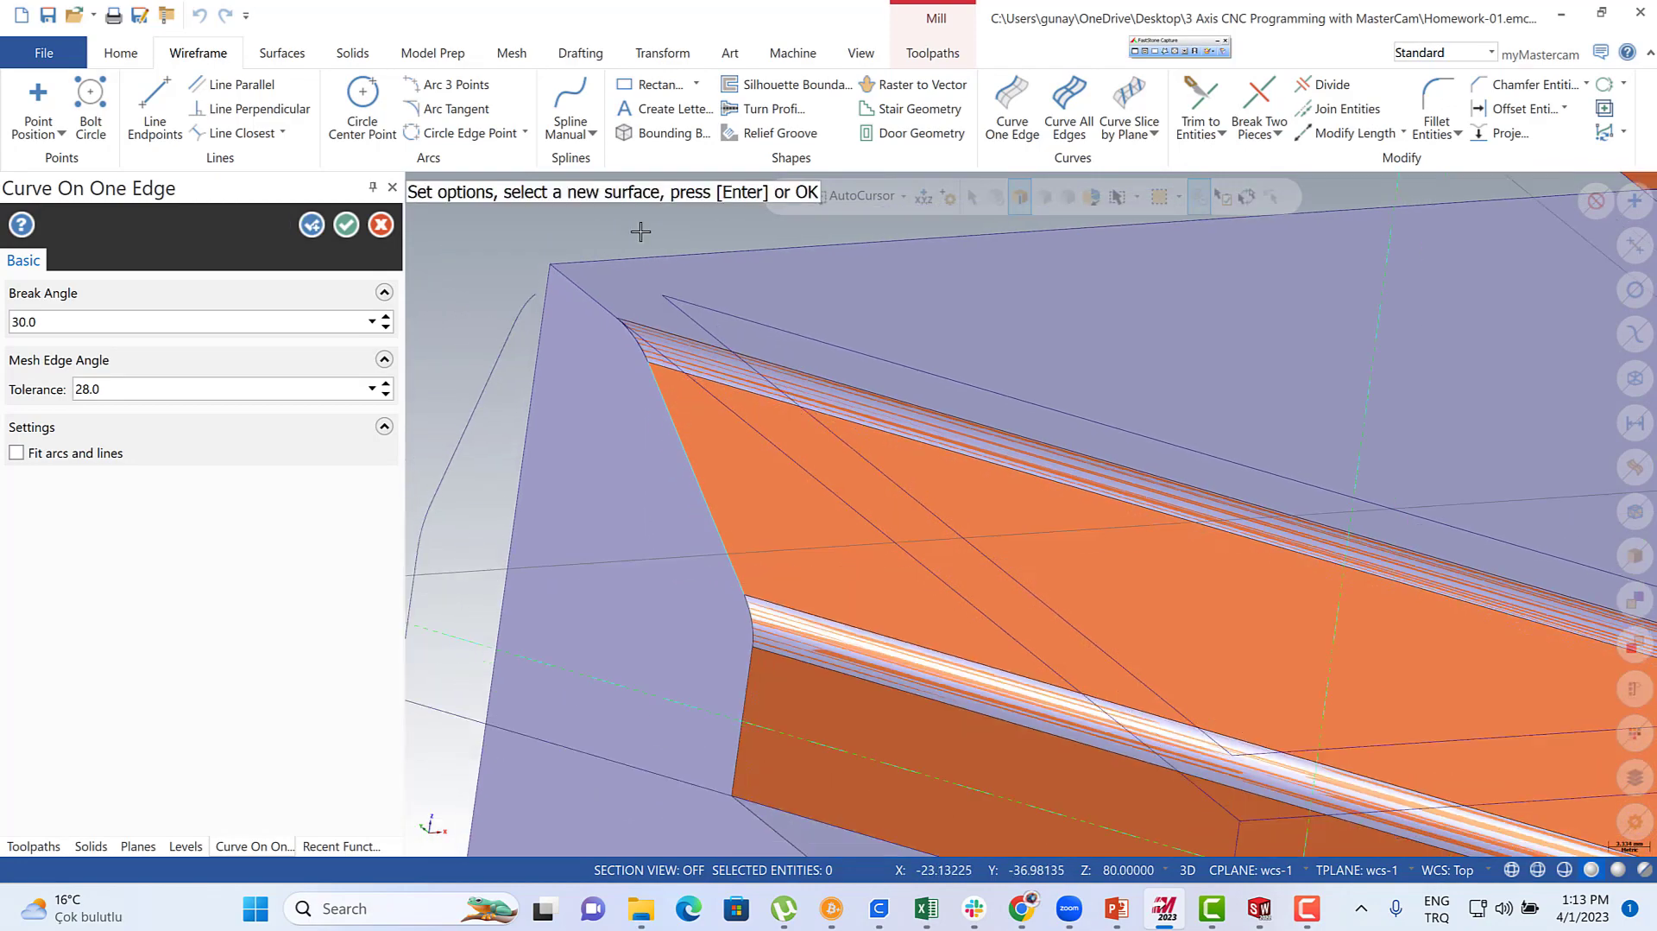
- Create single-edge curves at the rear end of the lower fillet and the vertical wall
scroll(681, 572, up, 2)
click(778, 542)
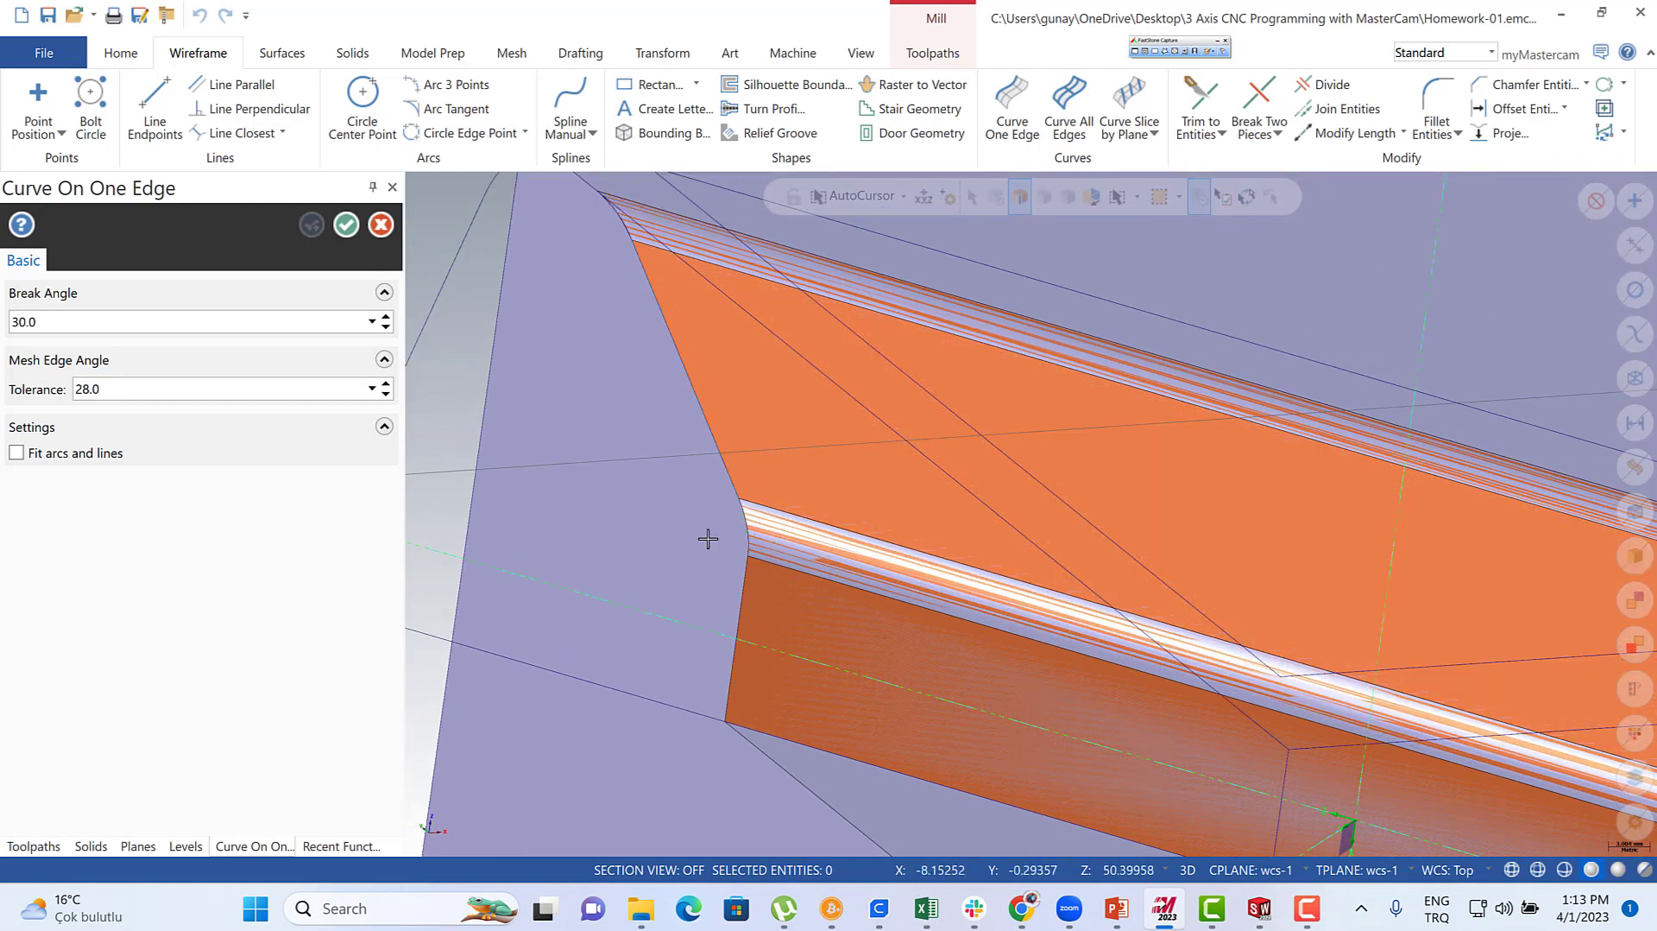
click(704, 600)
scroll(725, 608, down, 3)
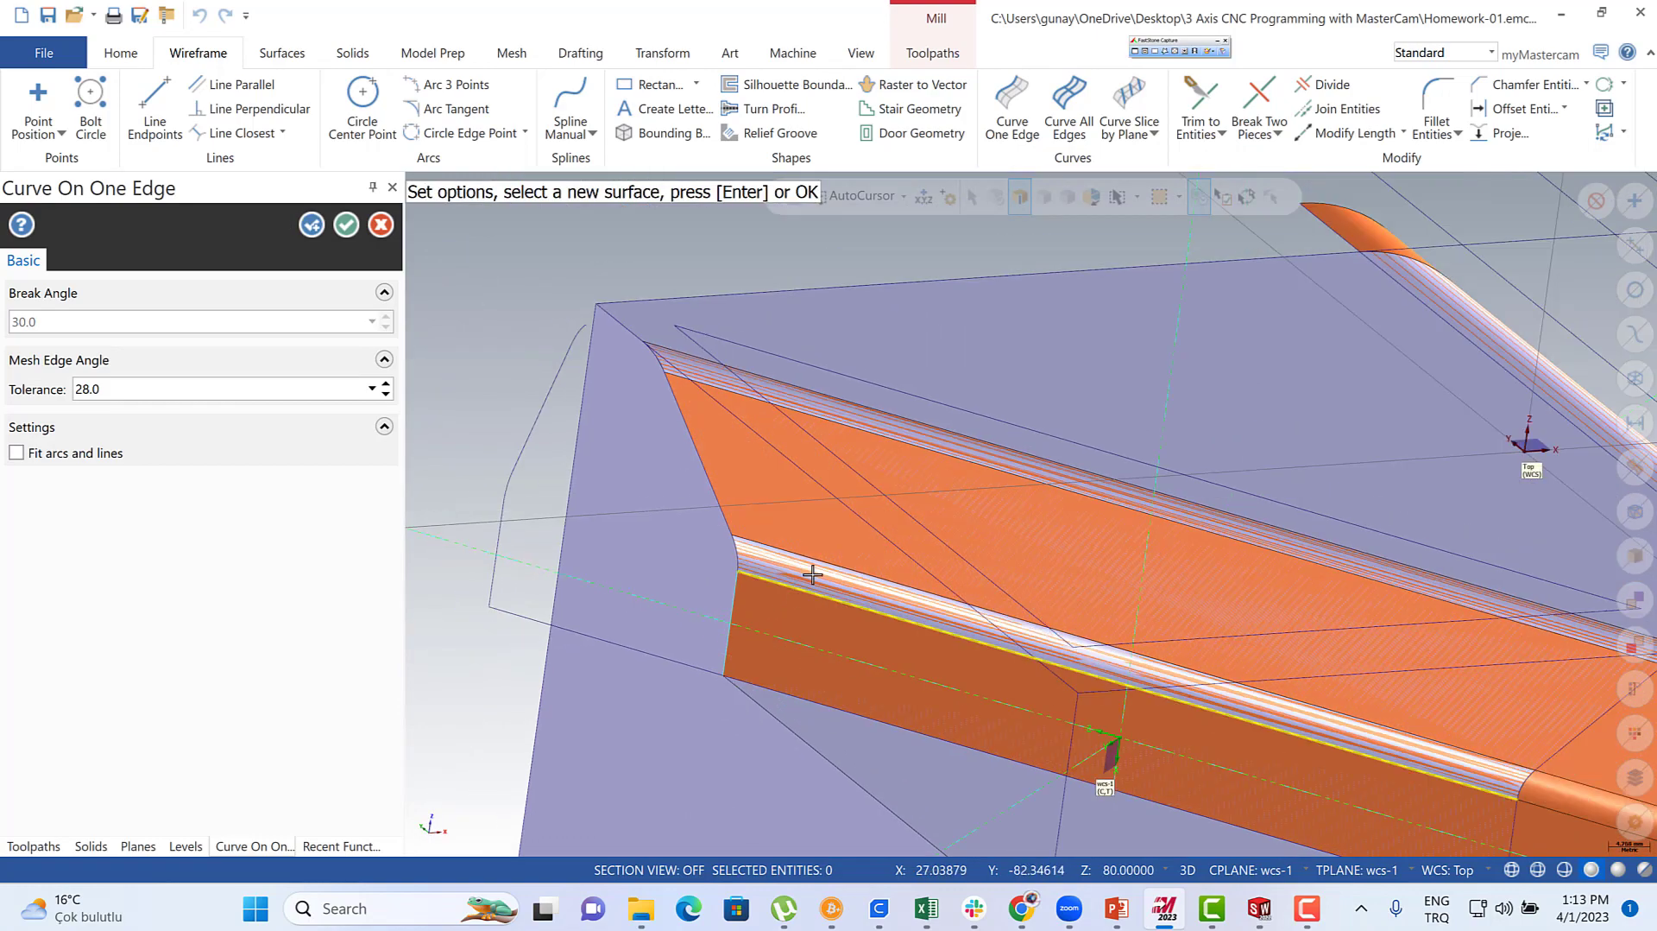
key(Escape)
middle_drag(808, 580, 759, 569)
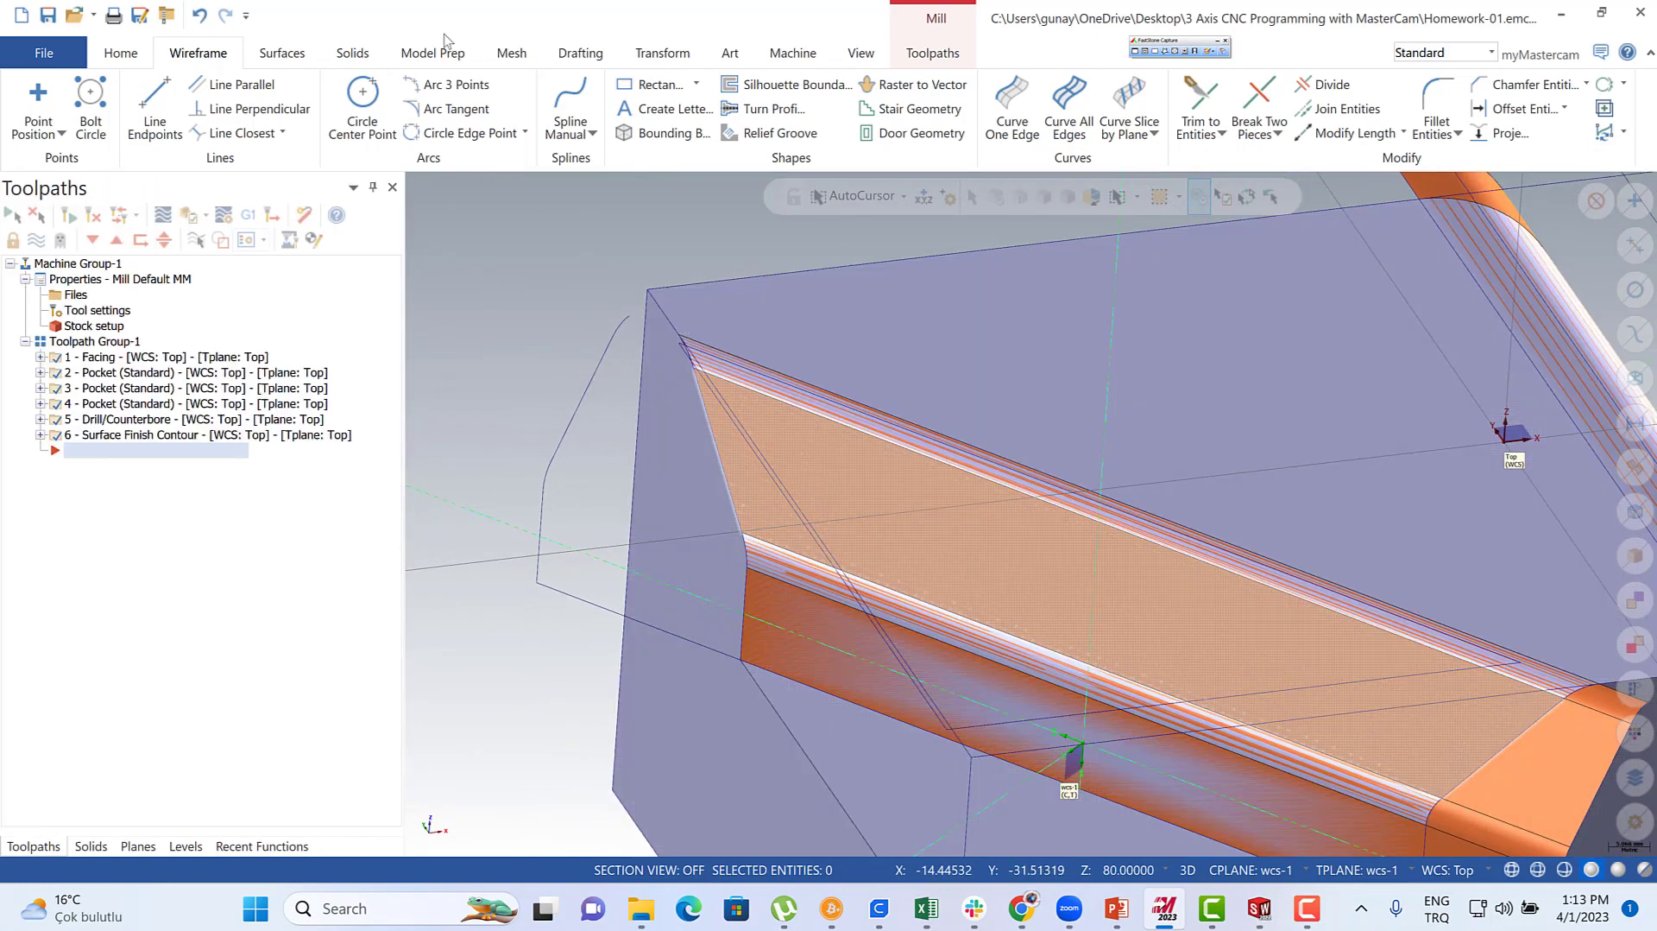
- Loft a surface between the projected profile's upper arc and the upper fillet's rear edge curve
click(282, 53)
click(330, 107)
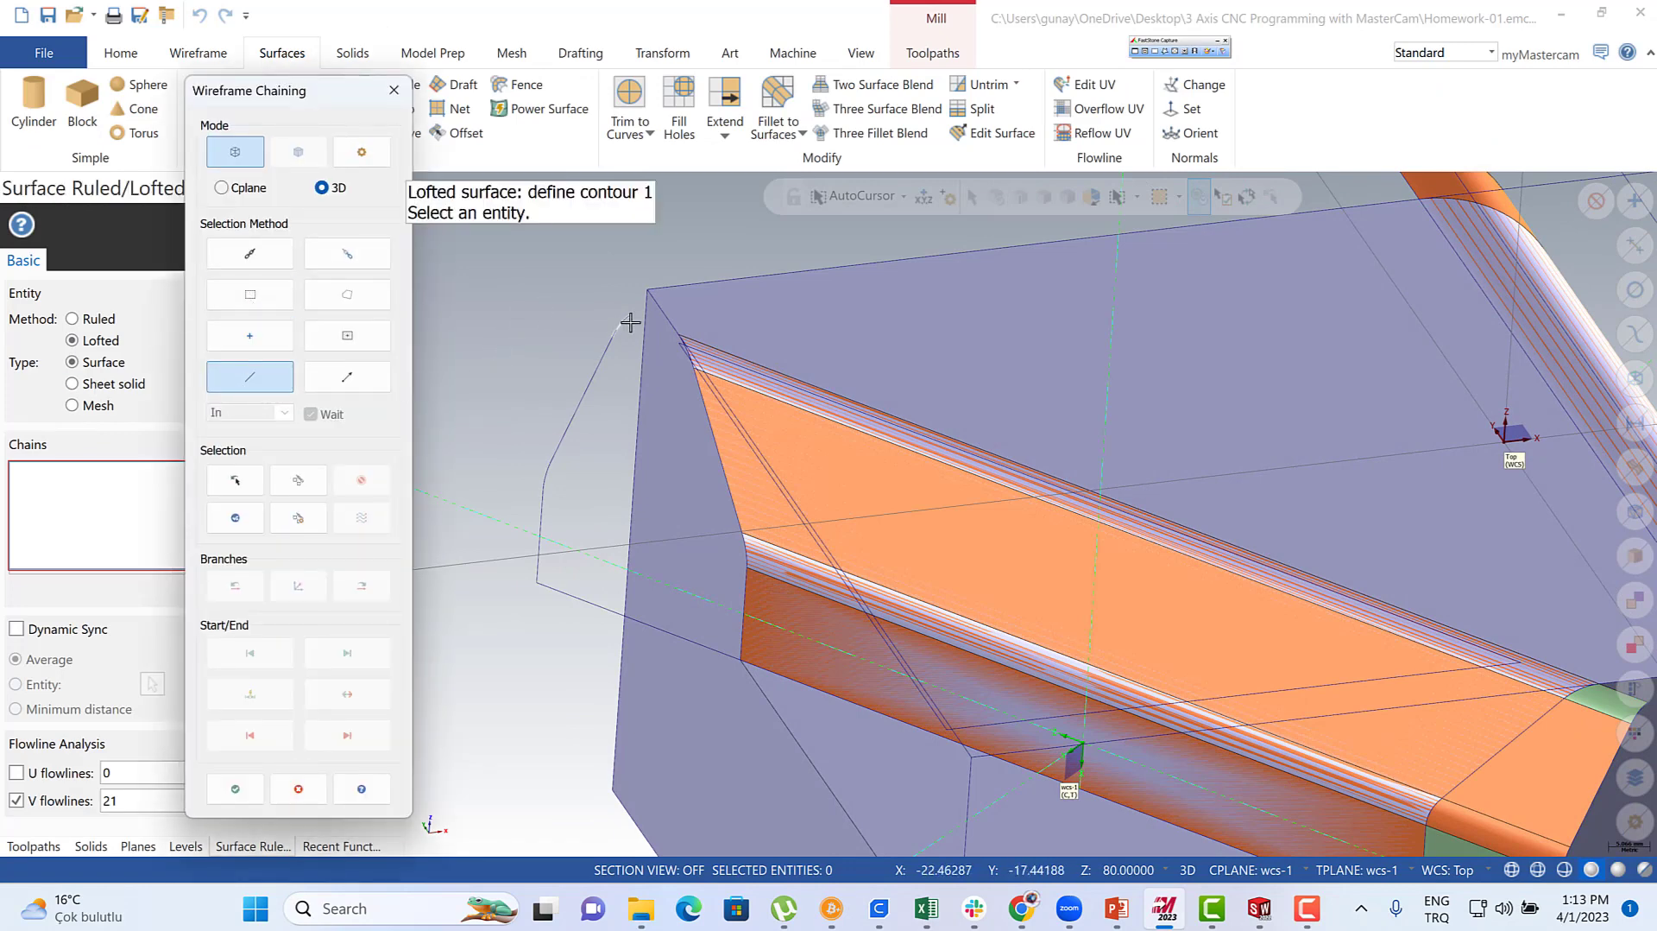
click(646, 298)
scroll(666, 325, up, 3)
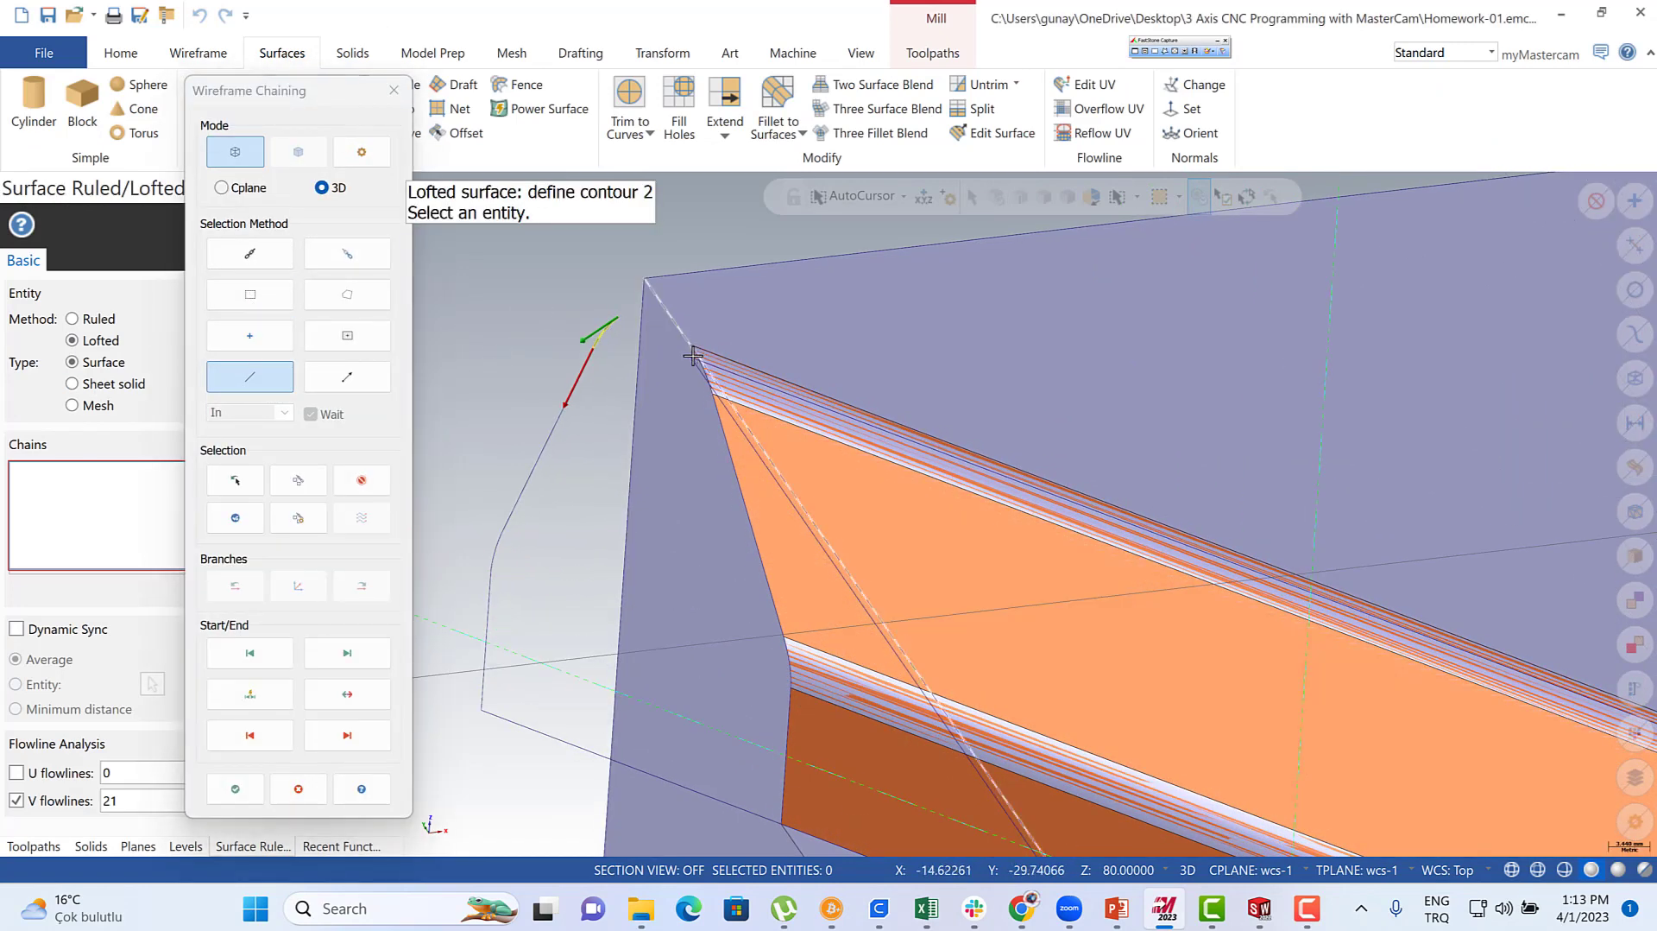
click(693, 355)
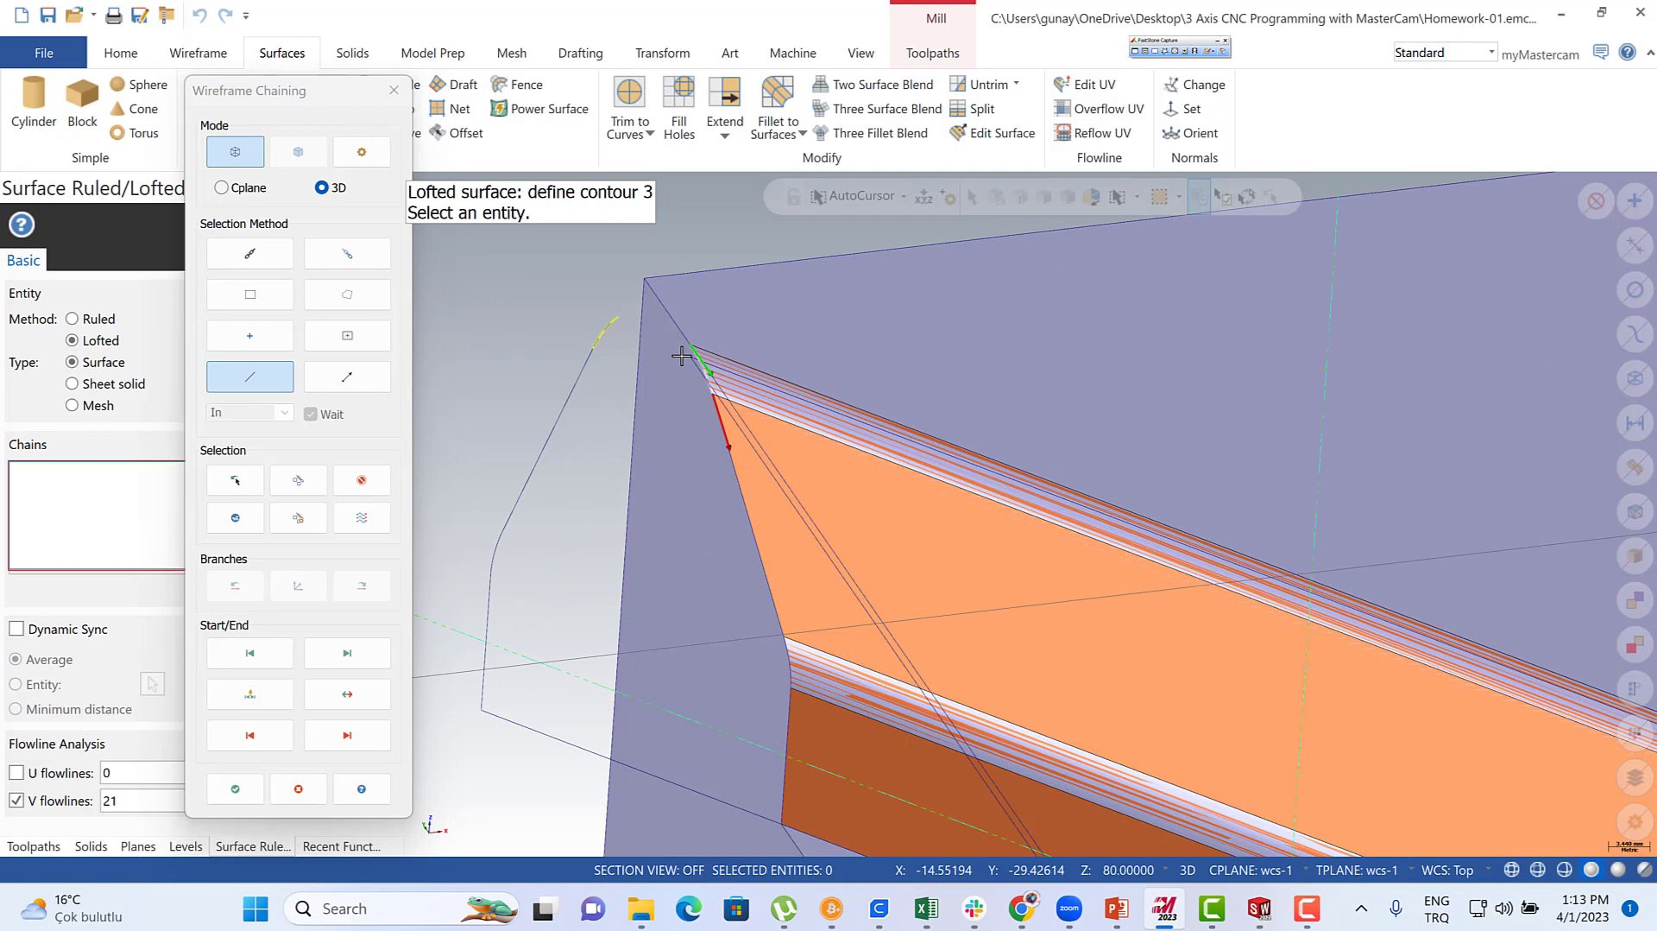
click(235, 789)
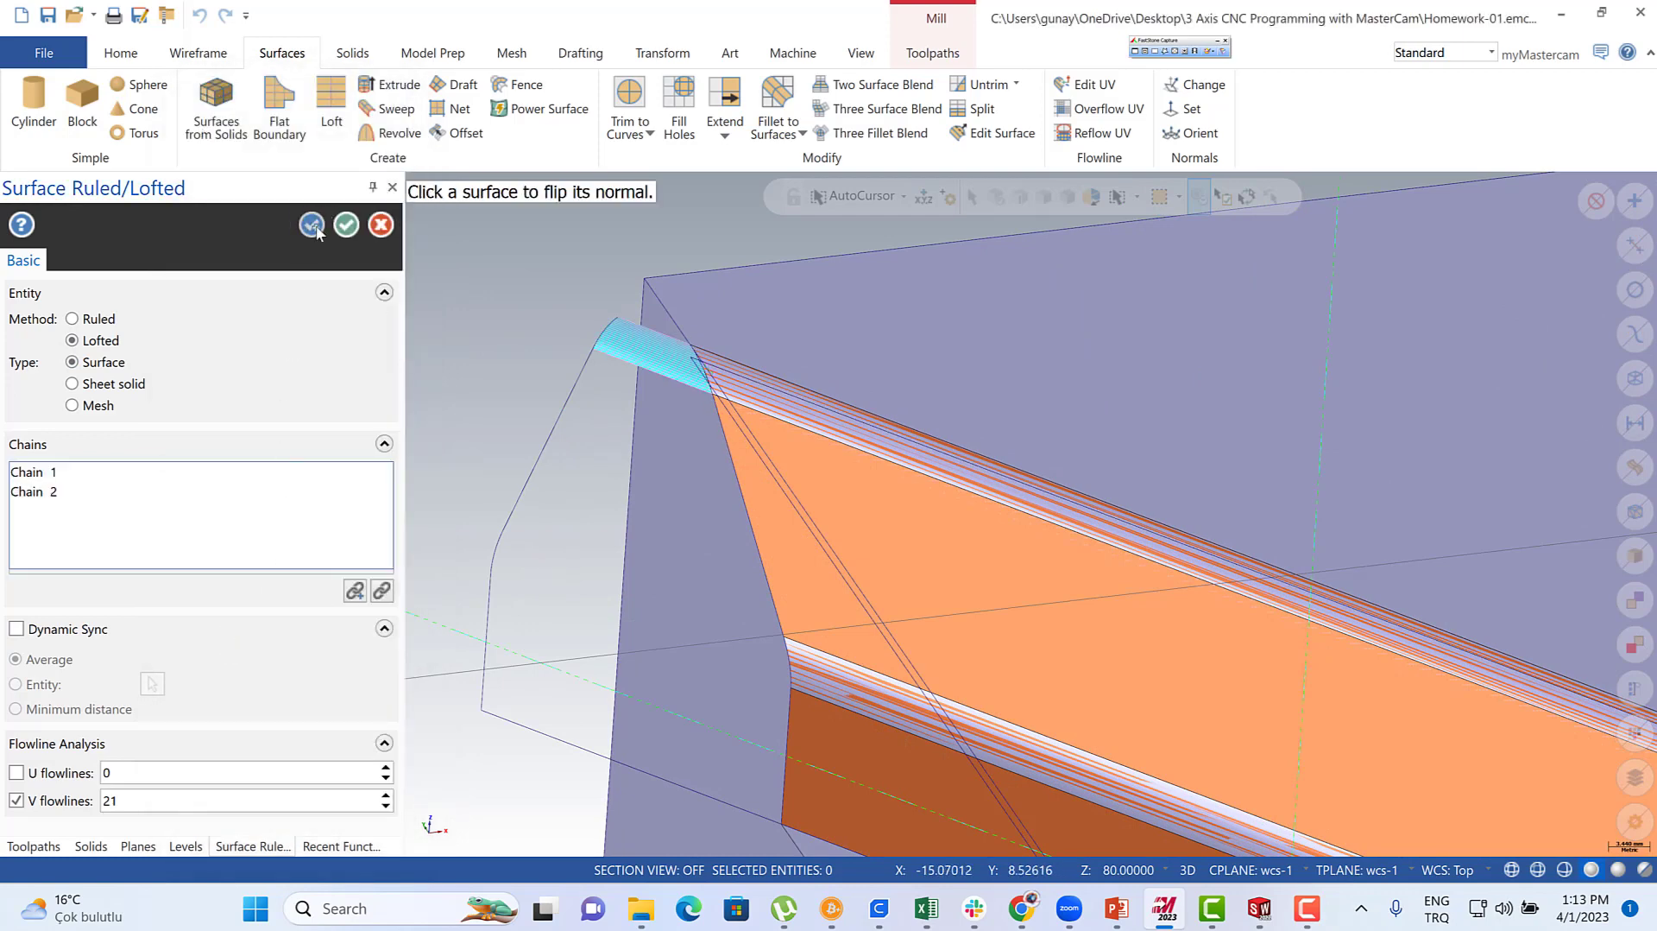
click(313, 226)
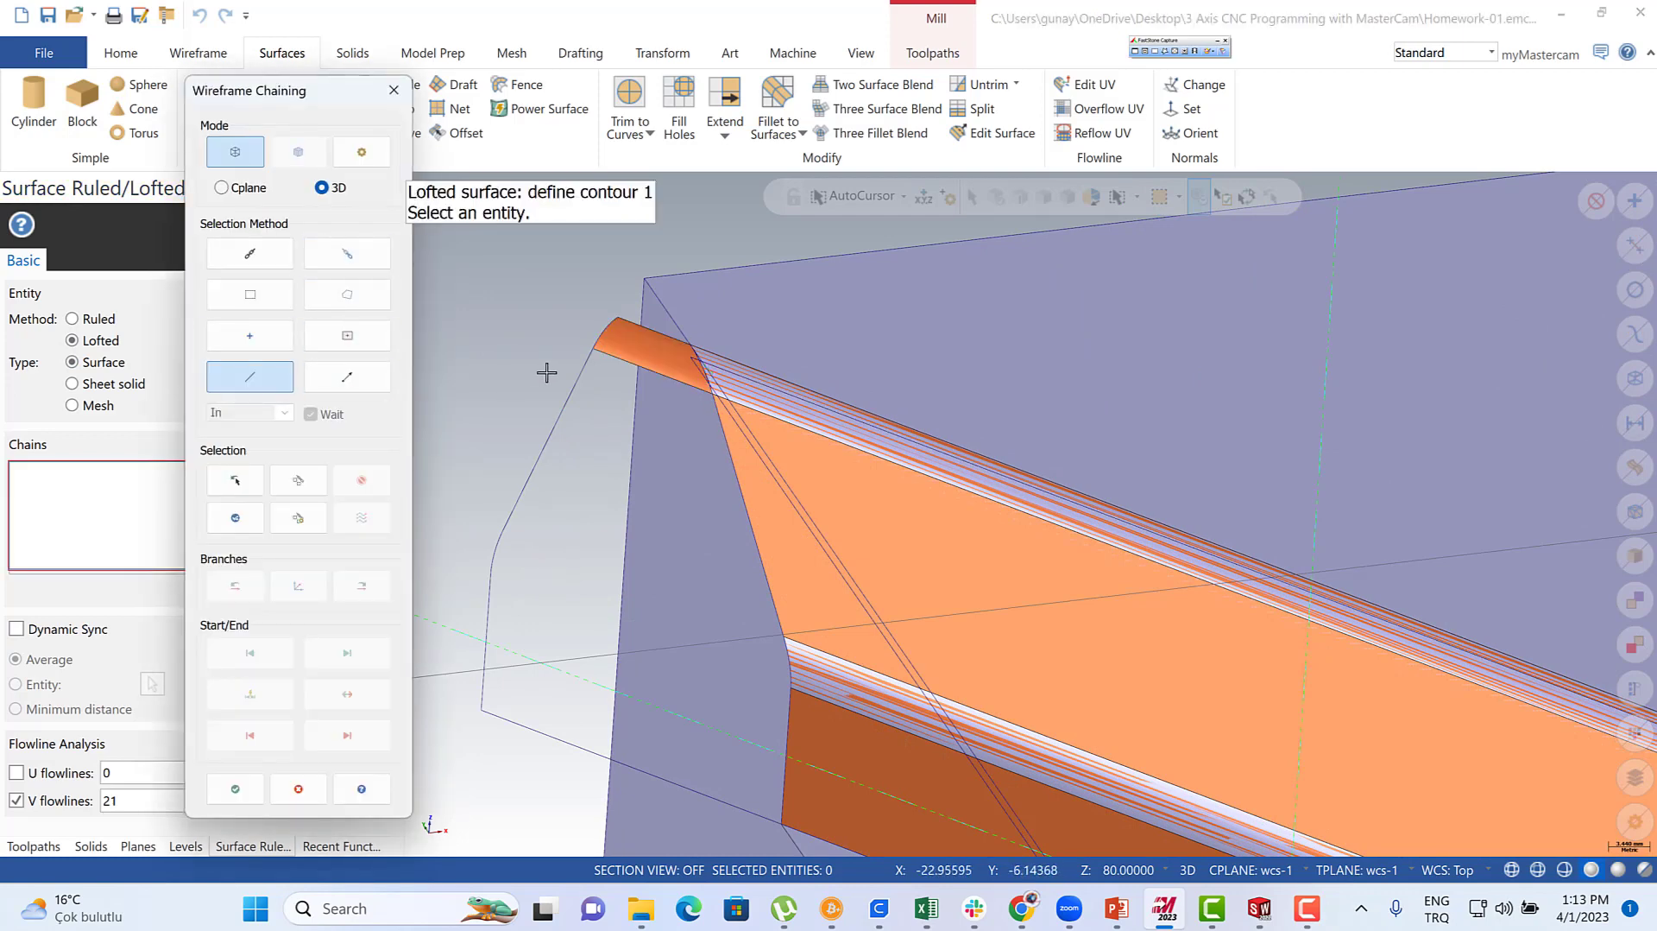
- Loft a surface between the projected profile's slanted line and the slanted face's rear edge curve
click(576, 369)
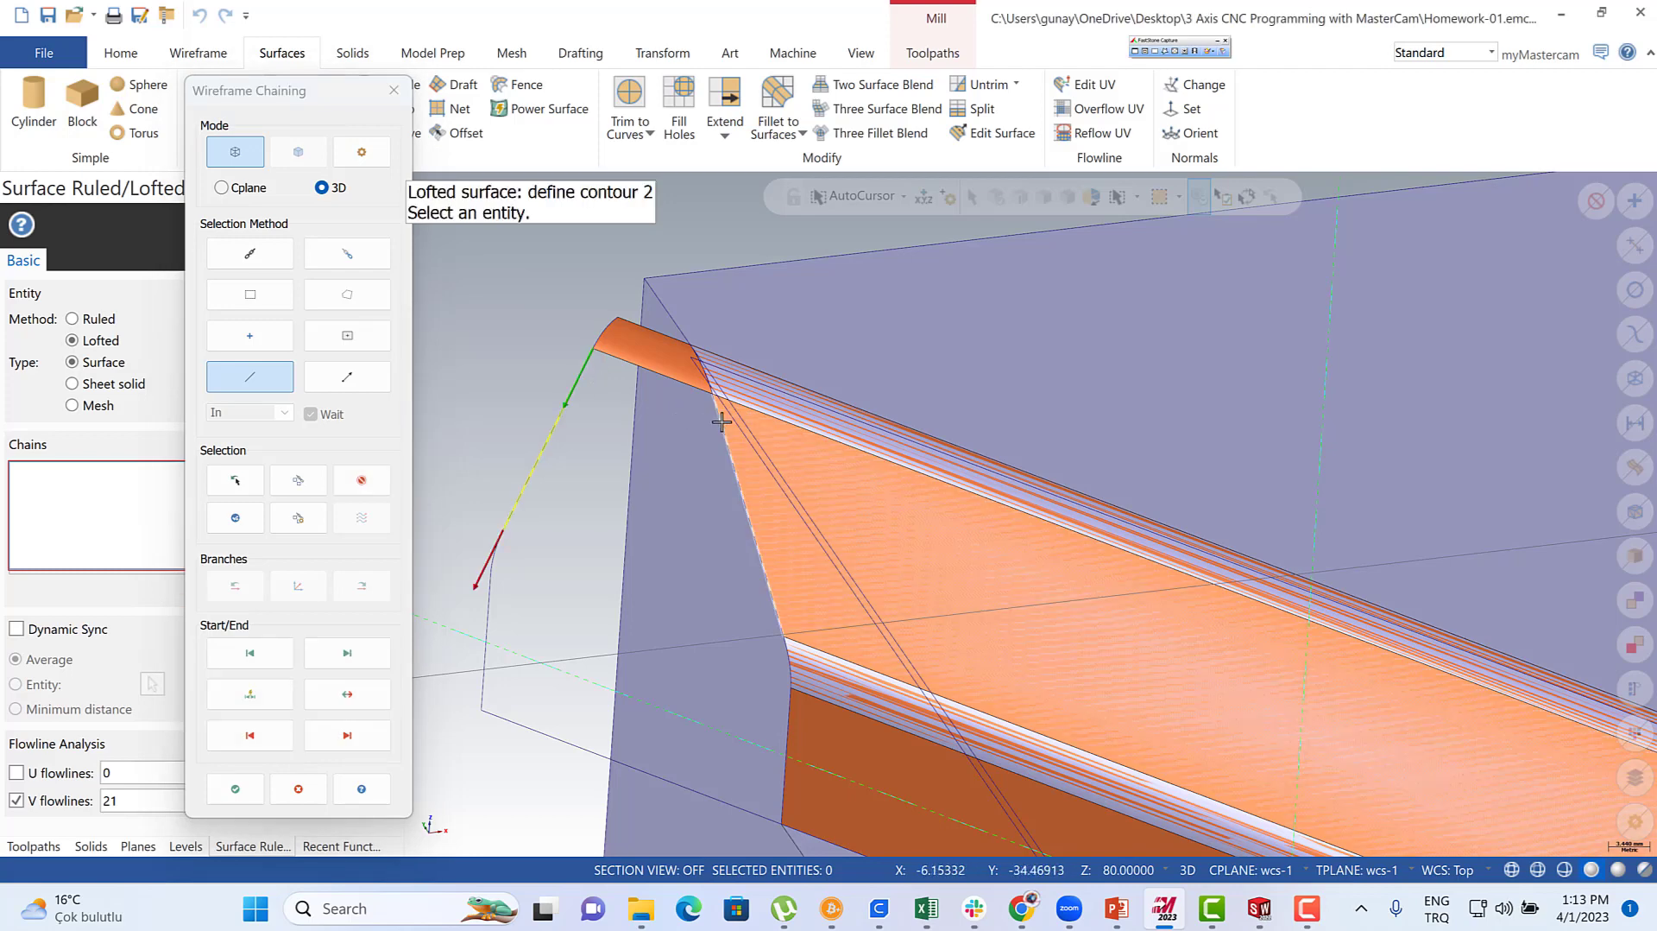
click(707, 414)
click(236, 789)
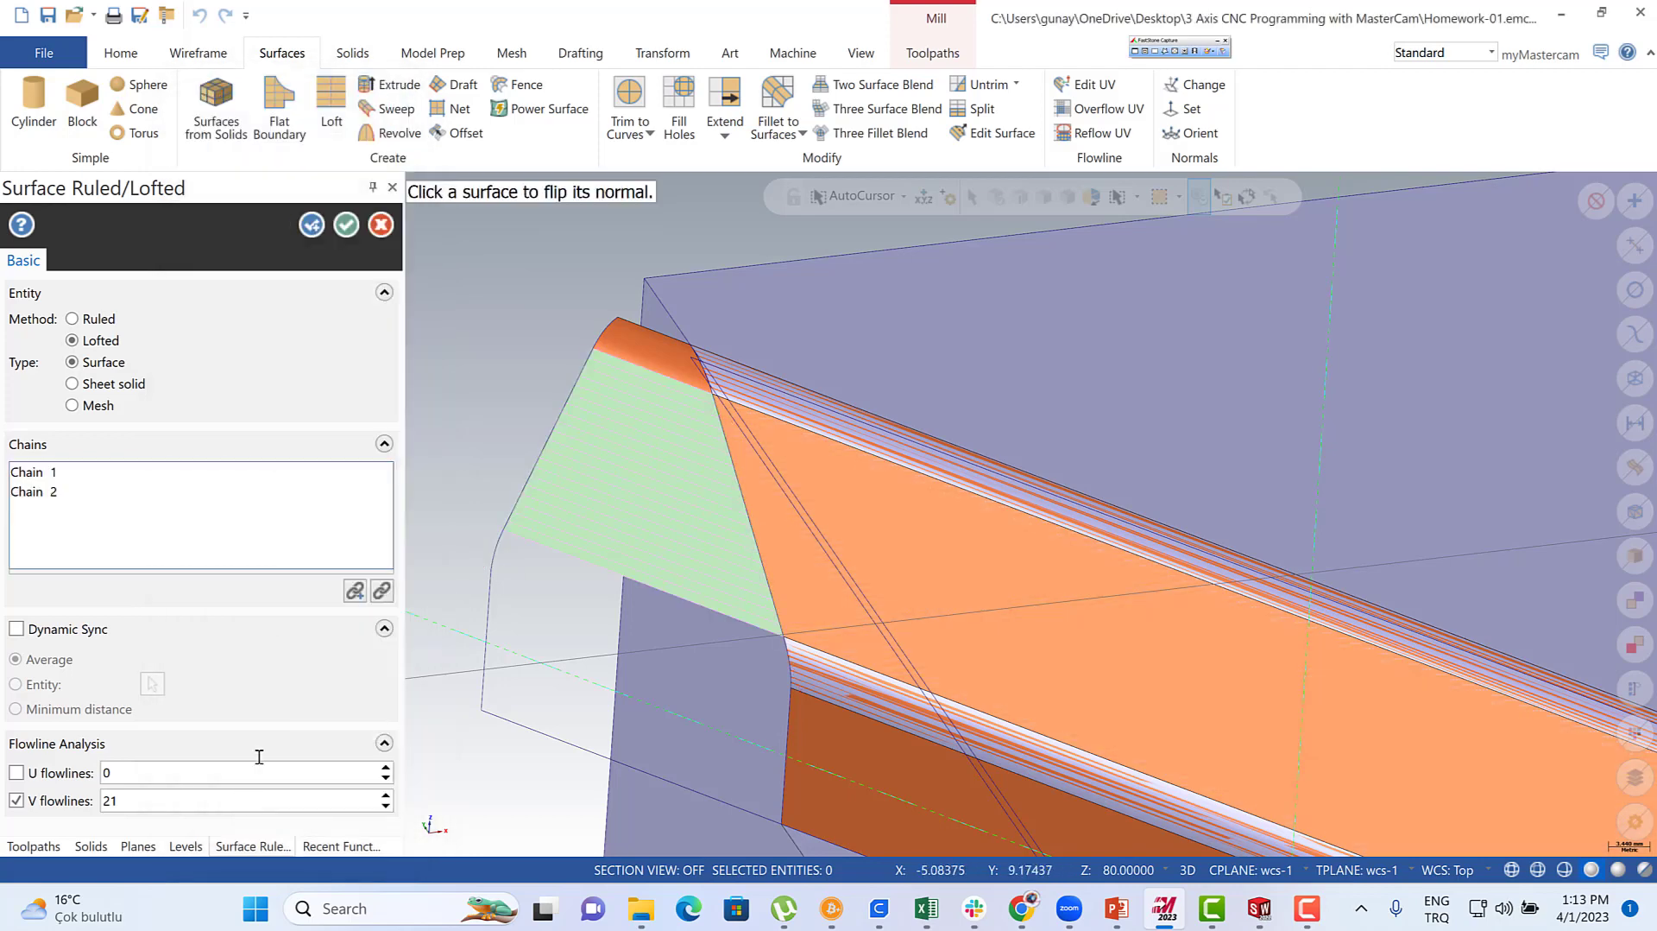
click(314, 226)
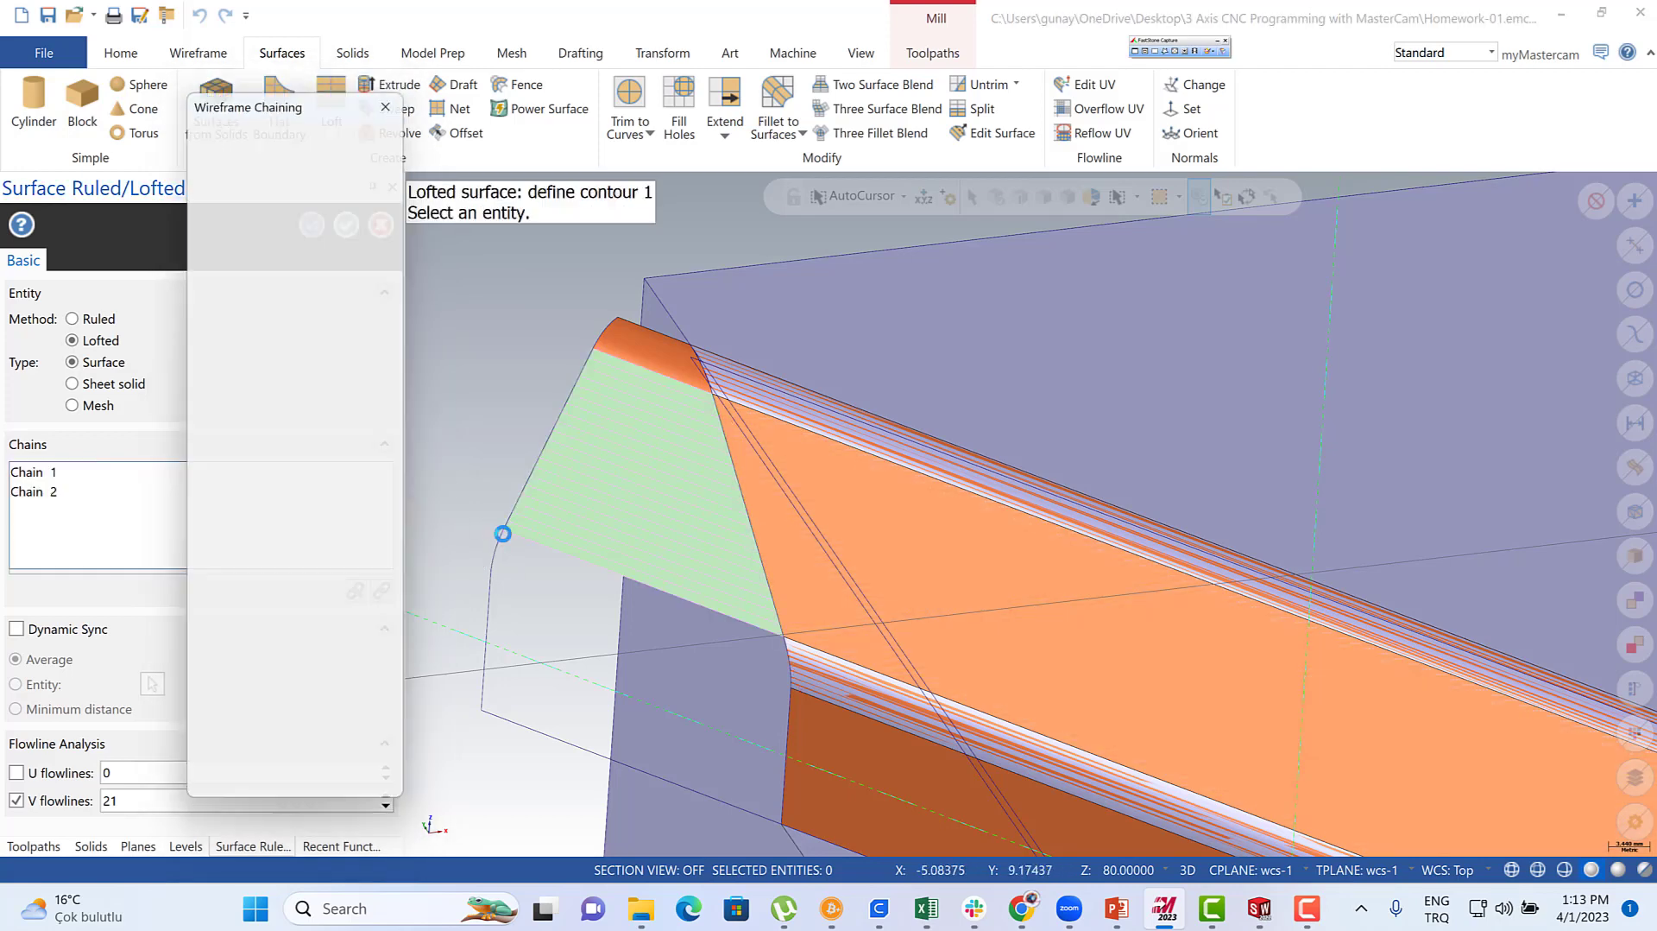
- Loft a surface between the projected profile's lower arc and the lower fillet's rear edge curve
click(498, 541)
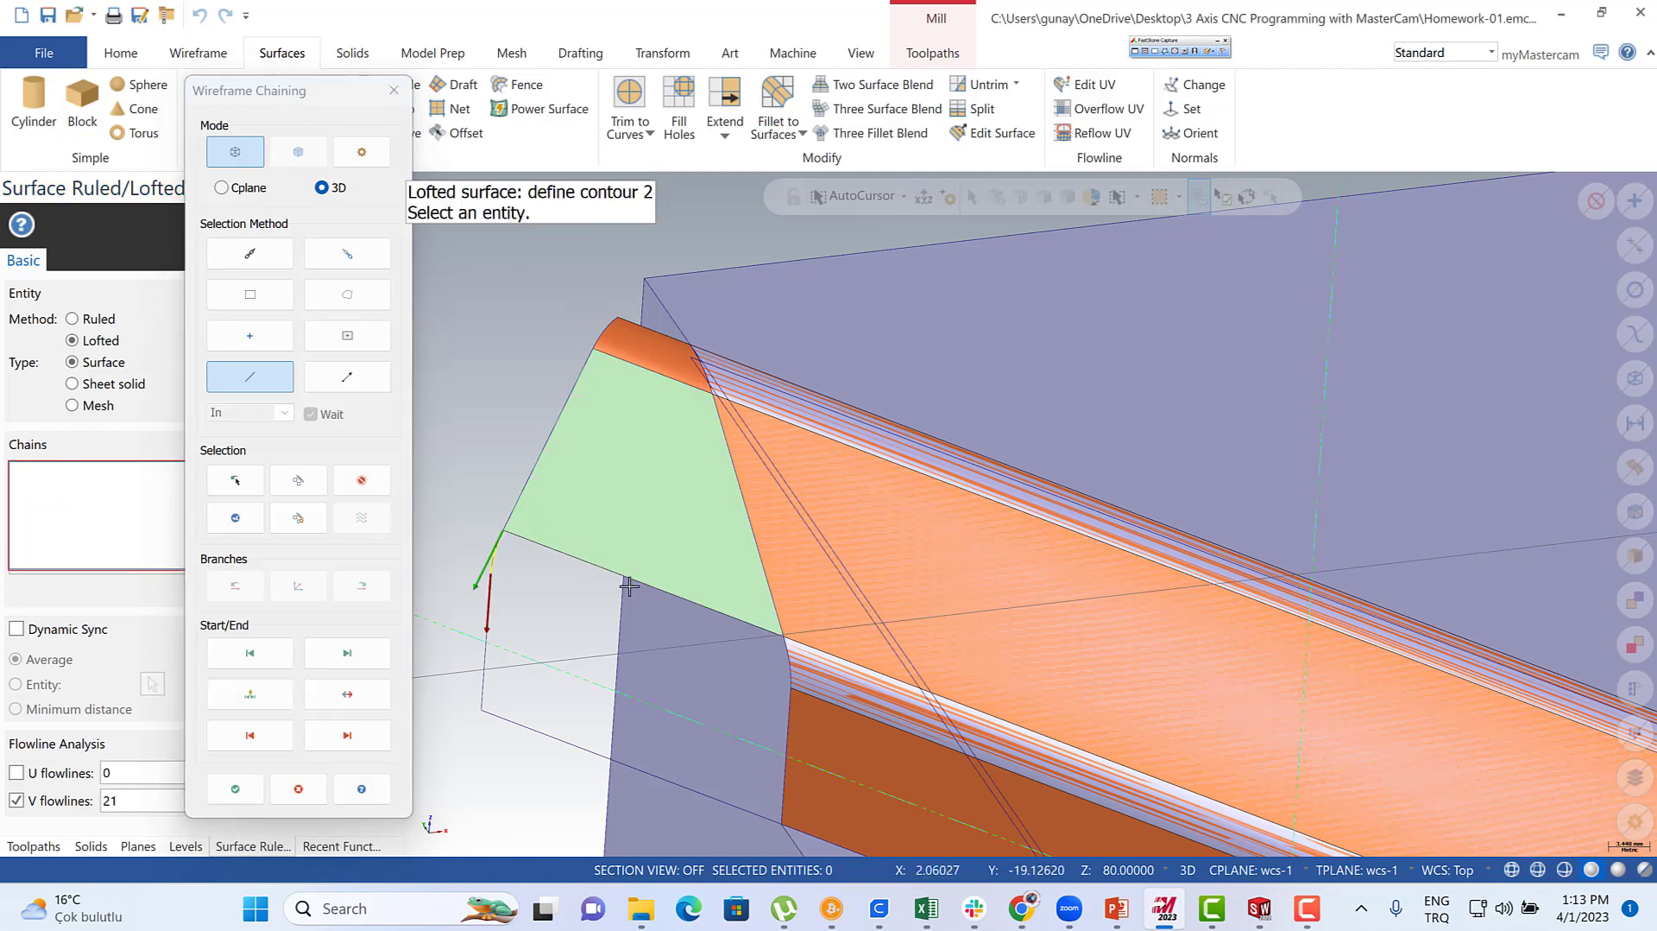
click(783, 651)
click(236, 789)
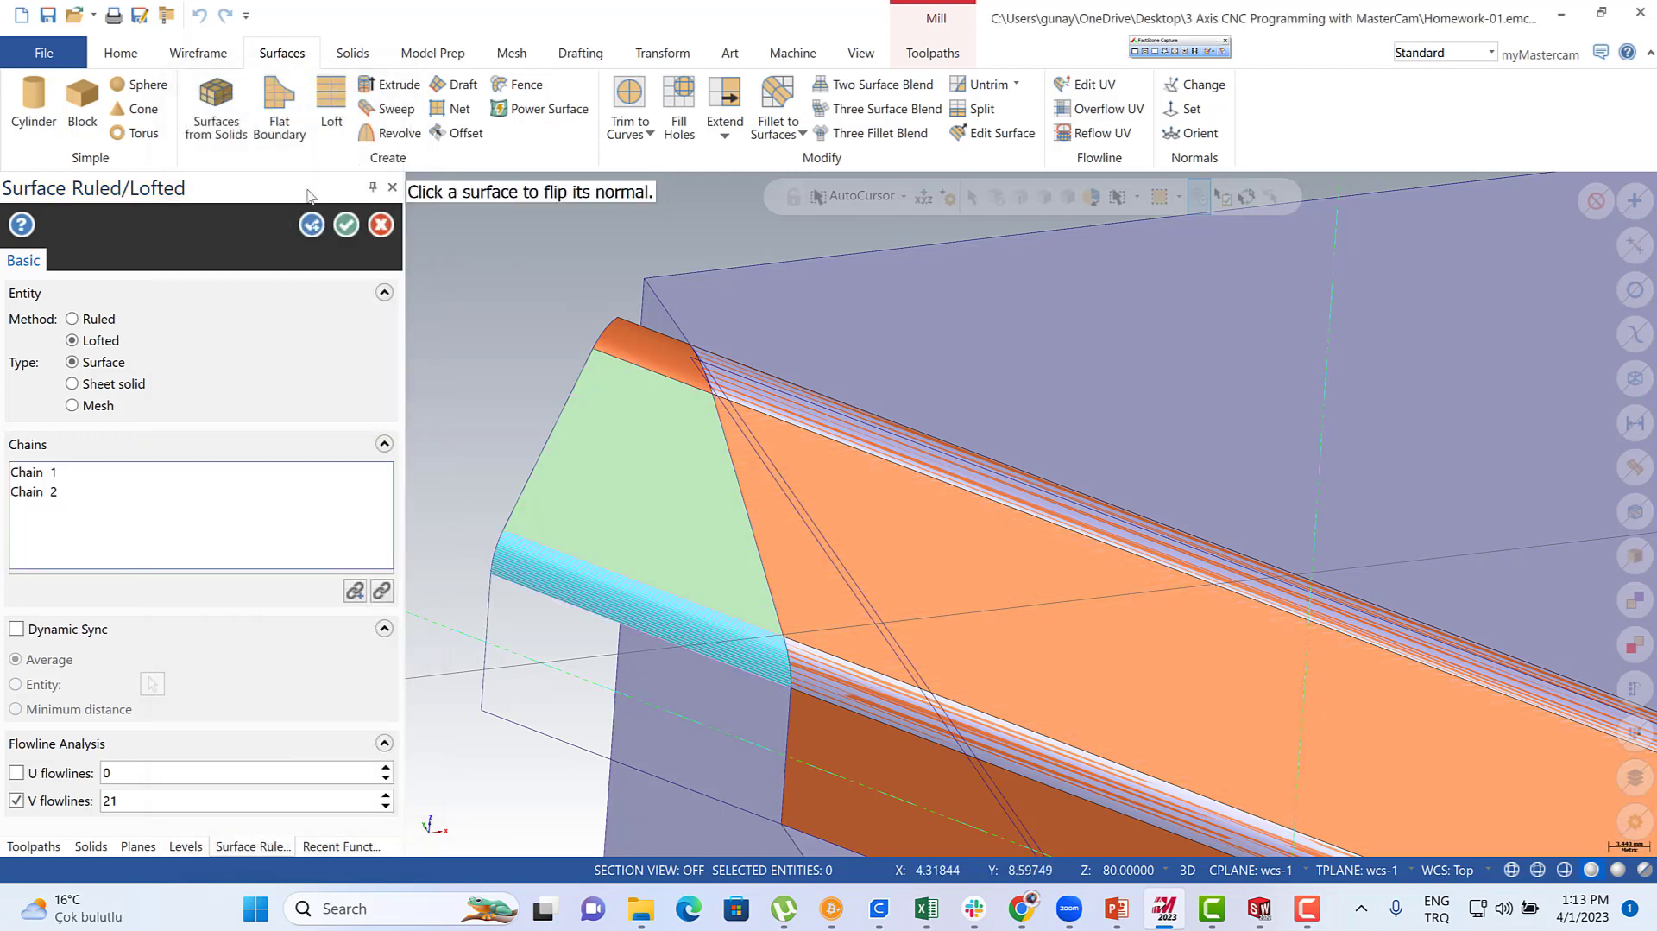
click(311, 231)
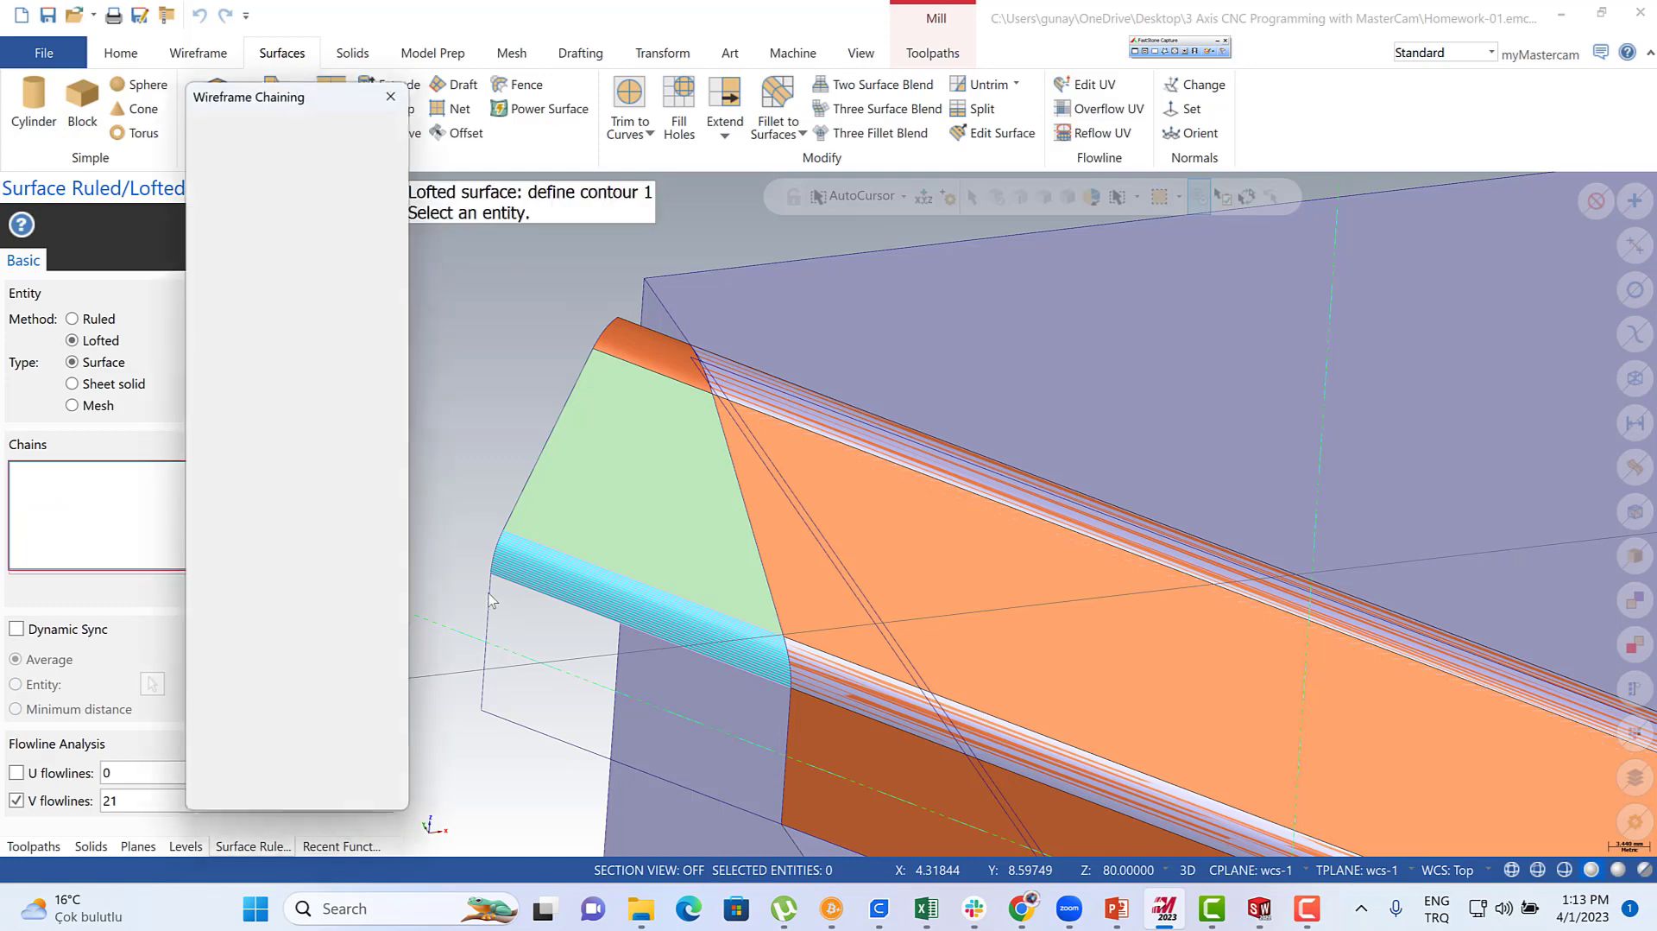
- Loft a surface between the projected profile's vertical line and the vertical wall's rear edge, and finish lofting
click(486, 594)
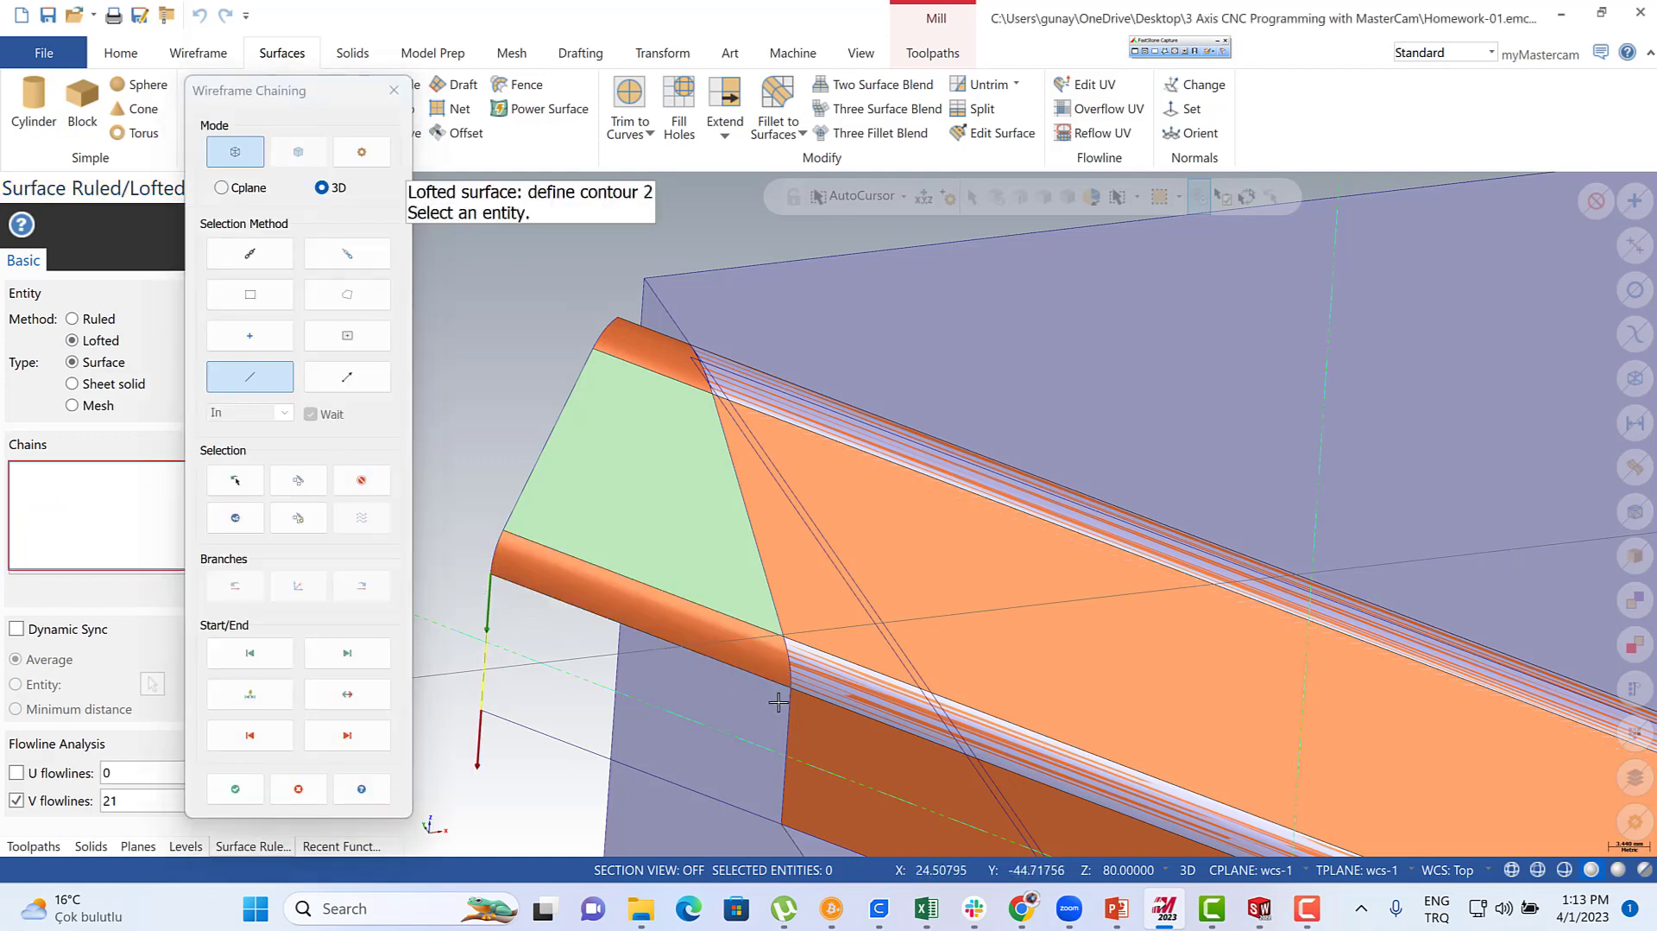
click(786, 743)
click(234, 789)
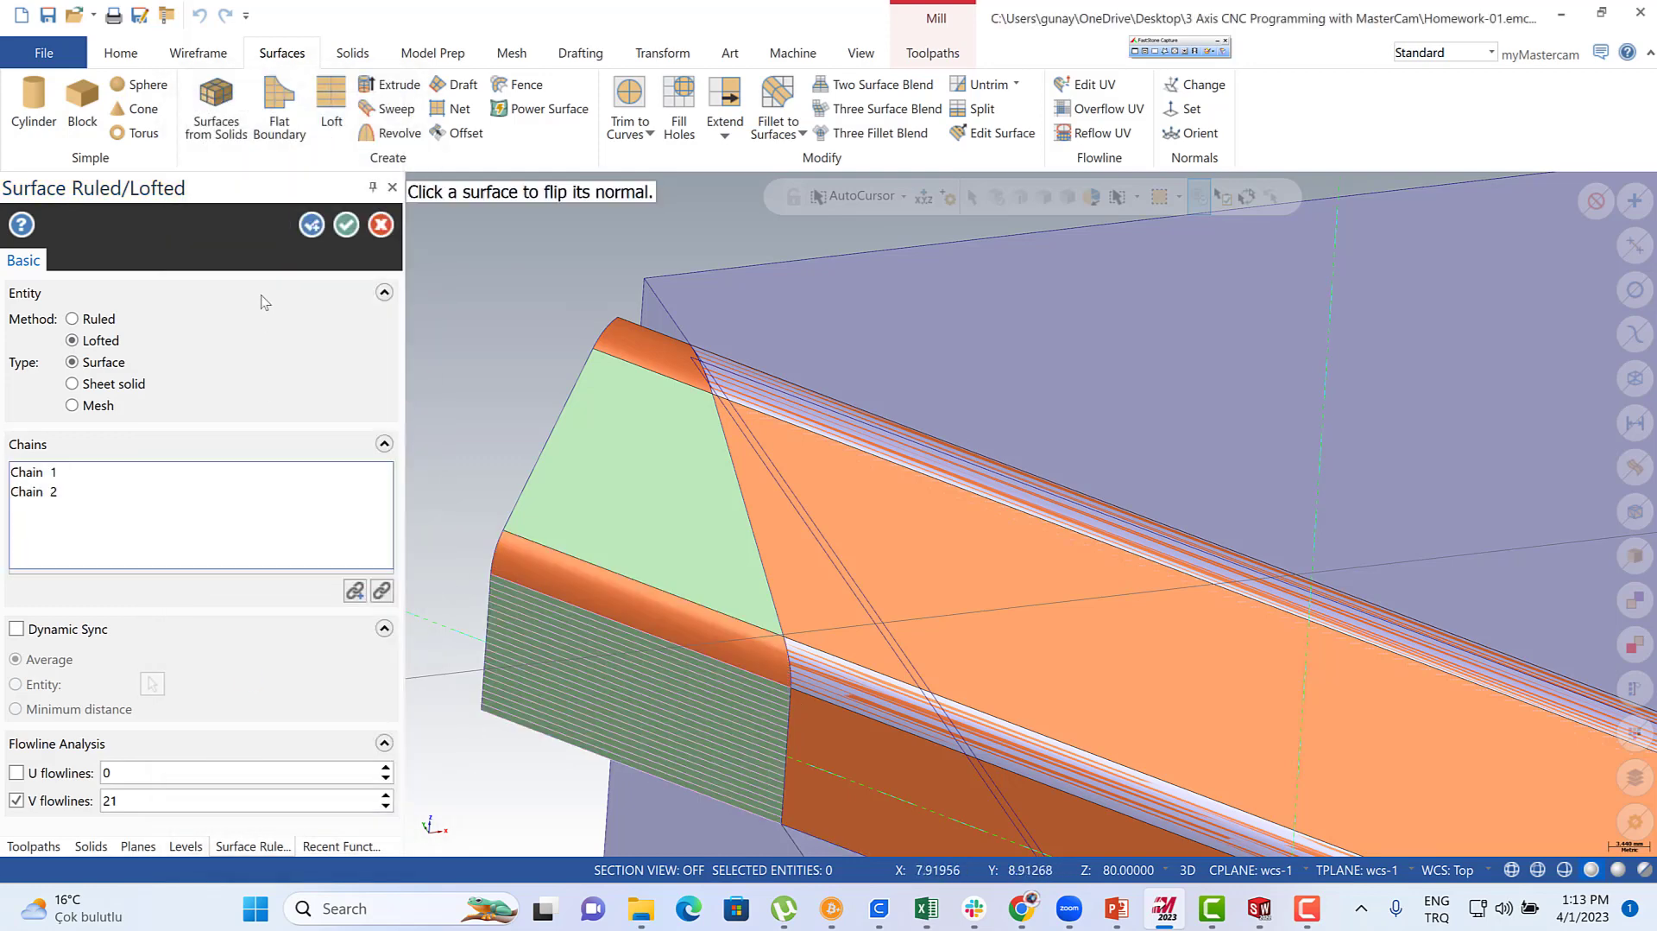
click(346, 224)
scroll(518, 329, down, 4)
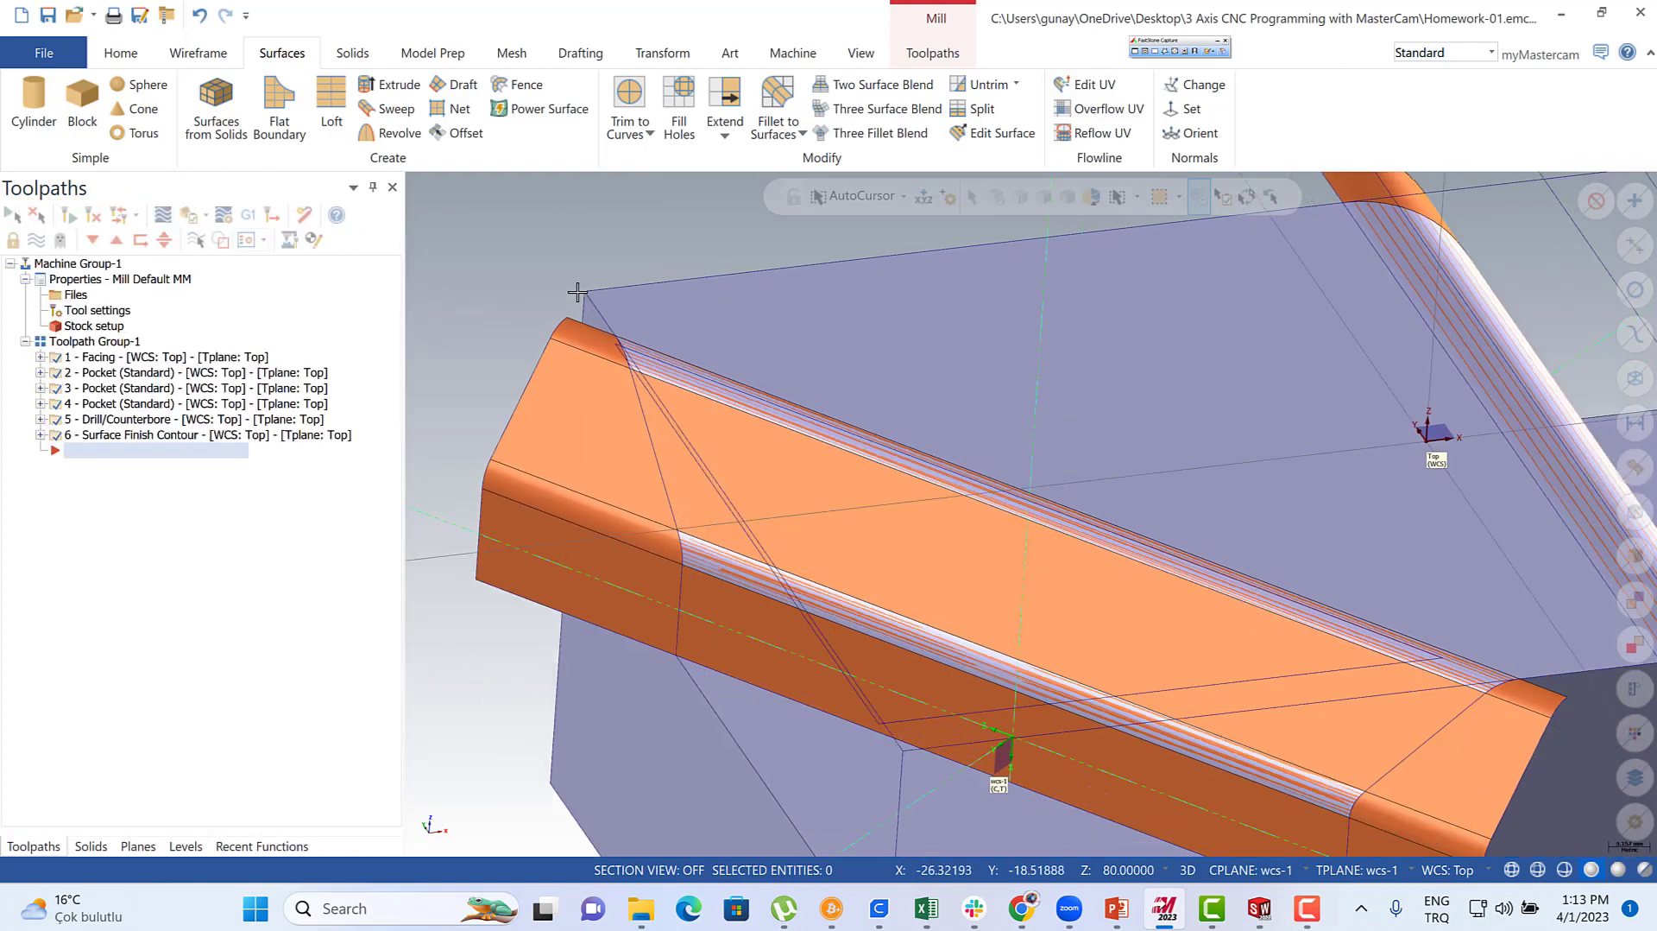
scroll(616, 348, down, 3)
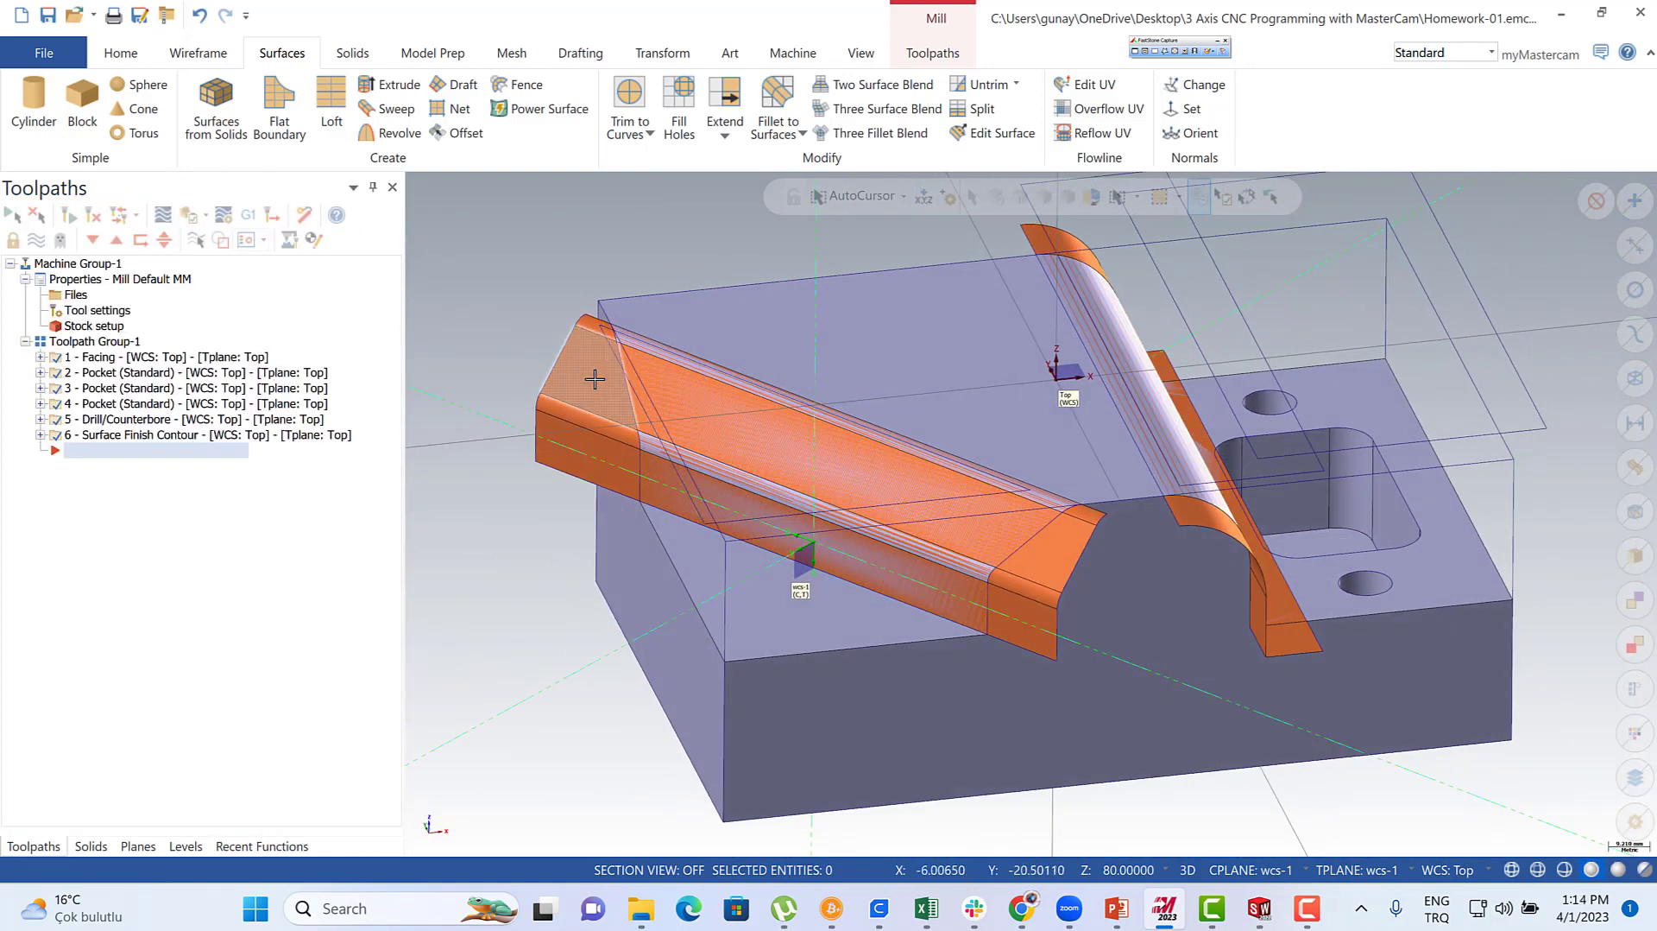
middle_drag(690, 384, 643, 453)
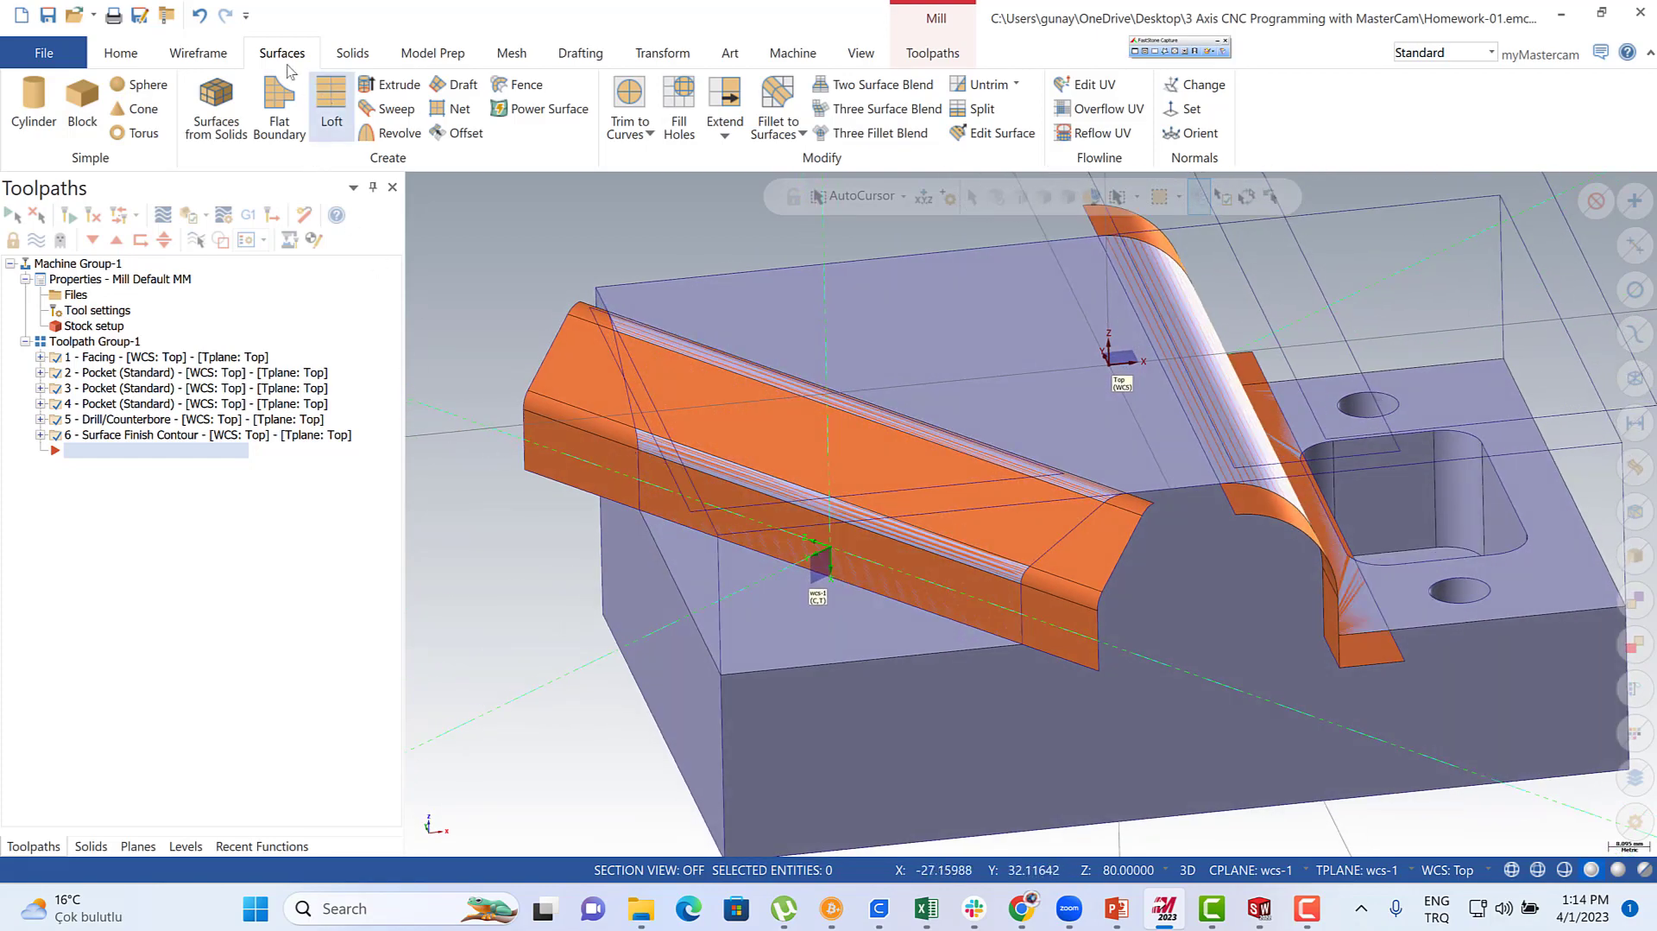
click(199, 53)
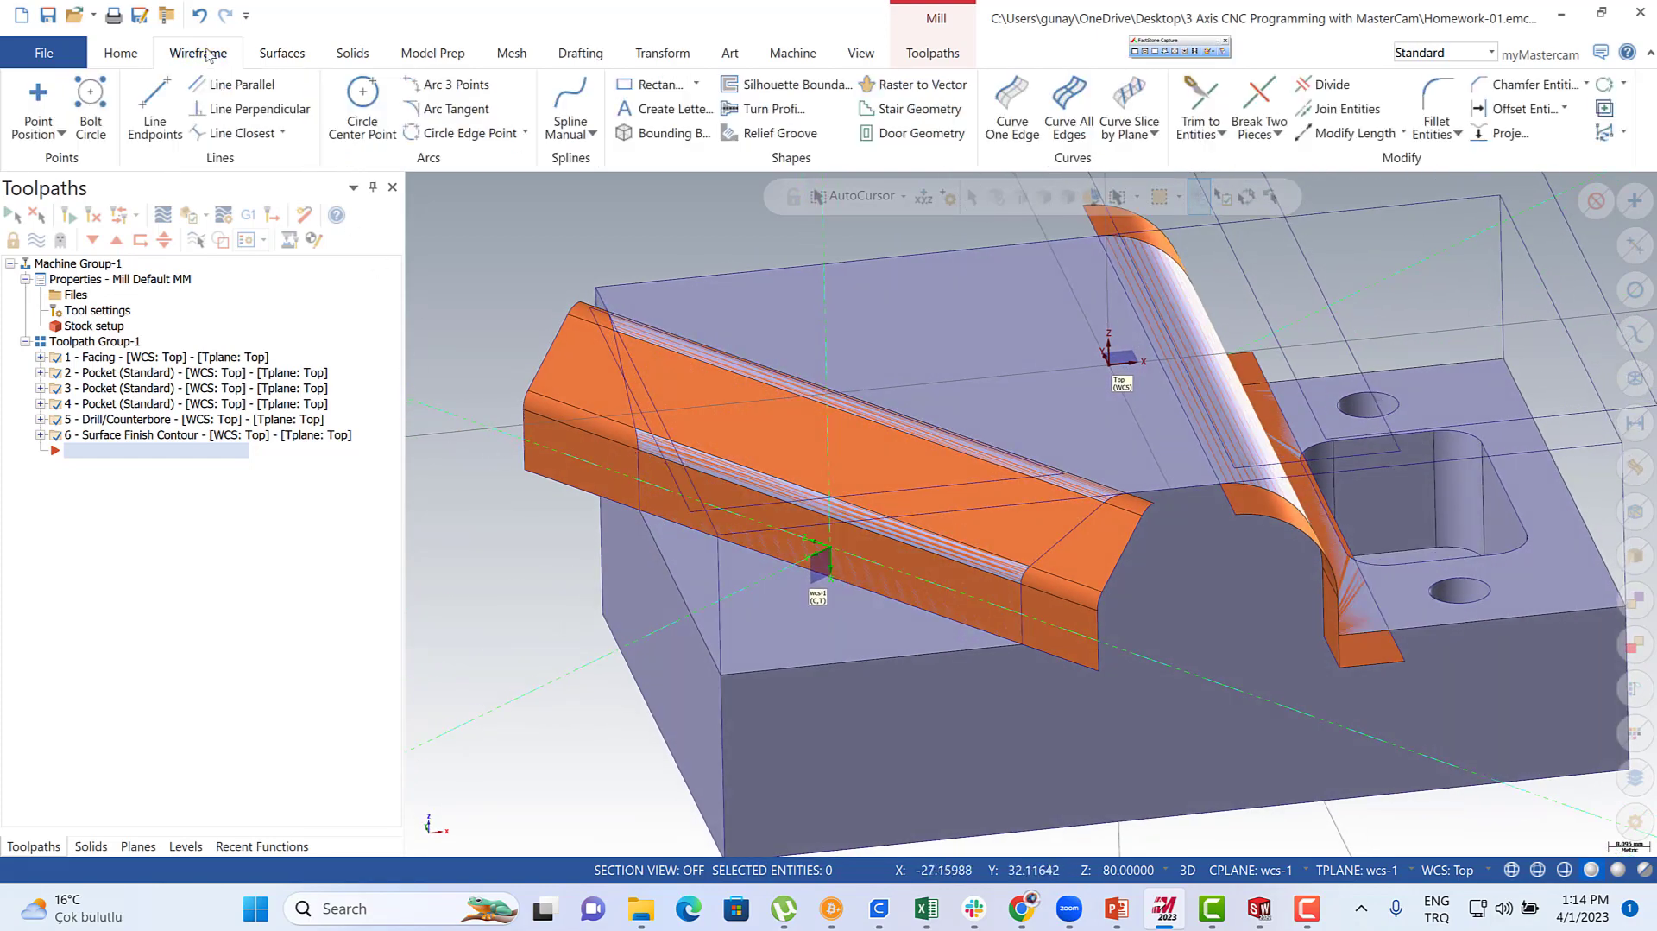
click(576, 482)
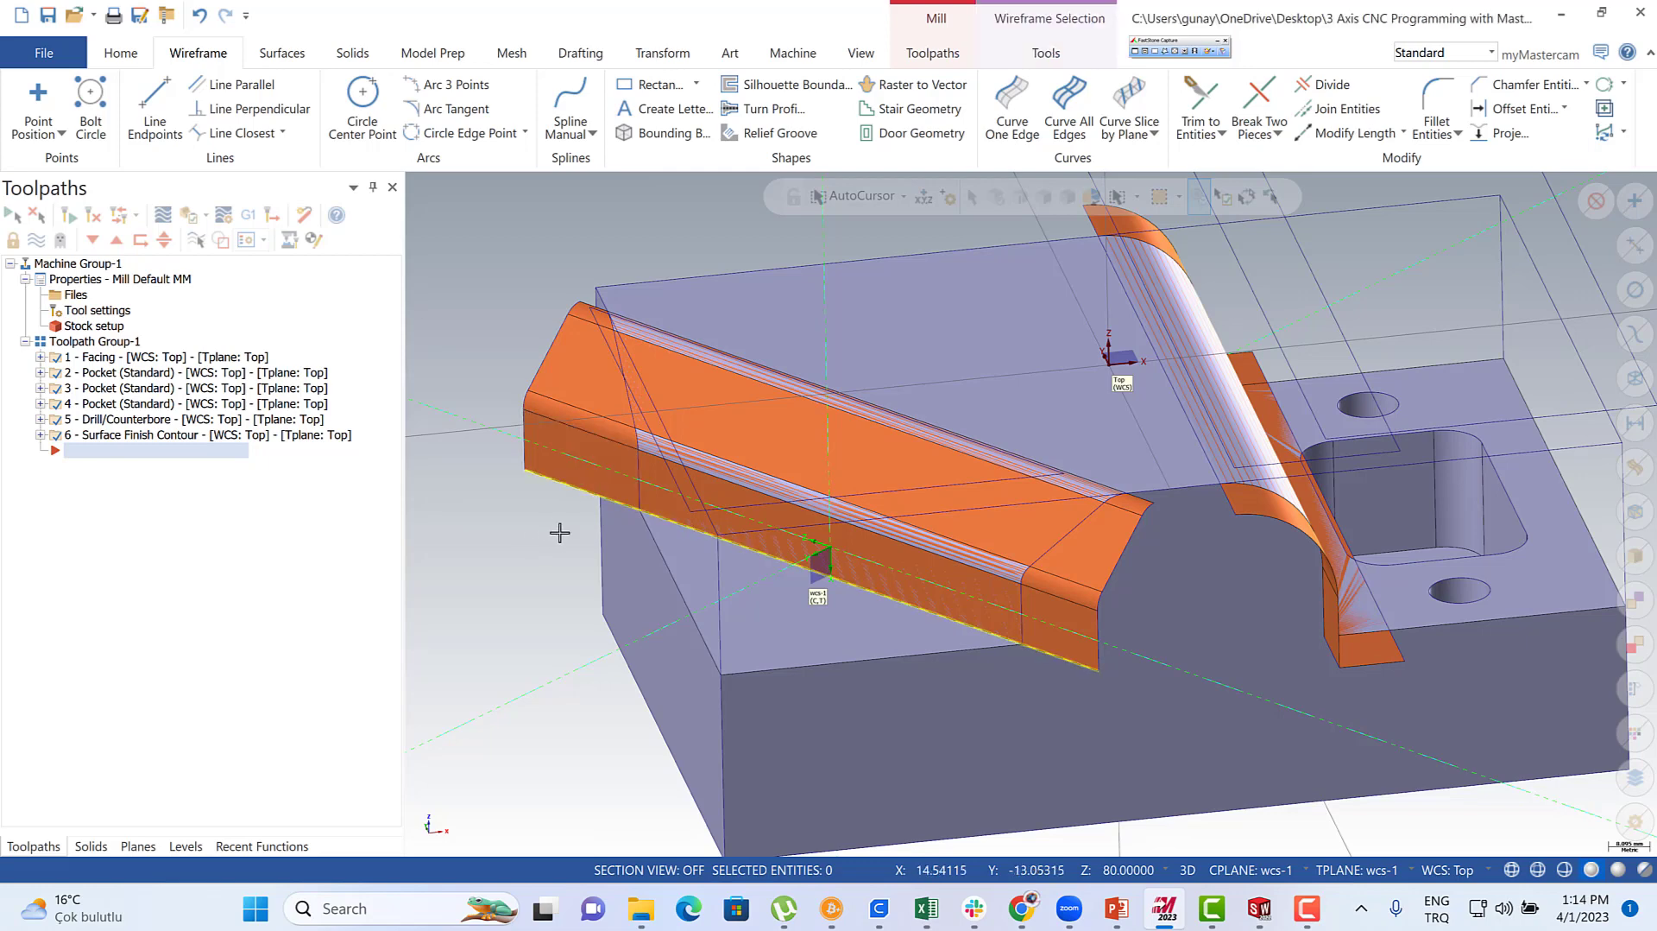
click(749, 577)
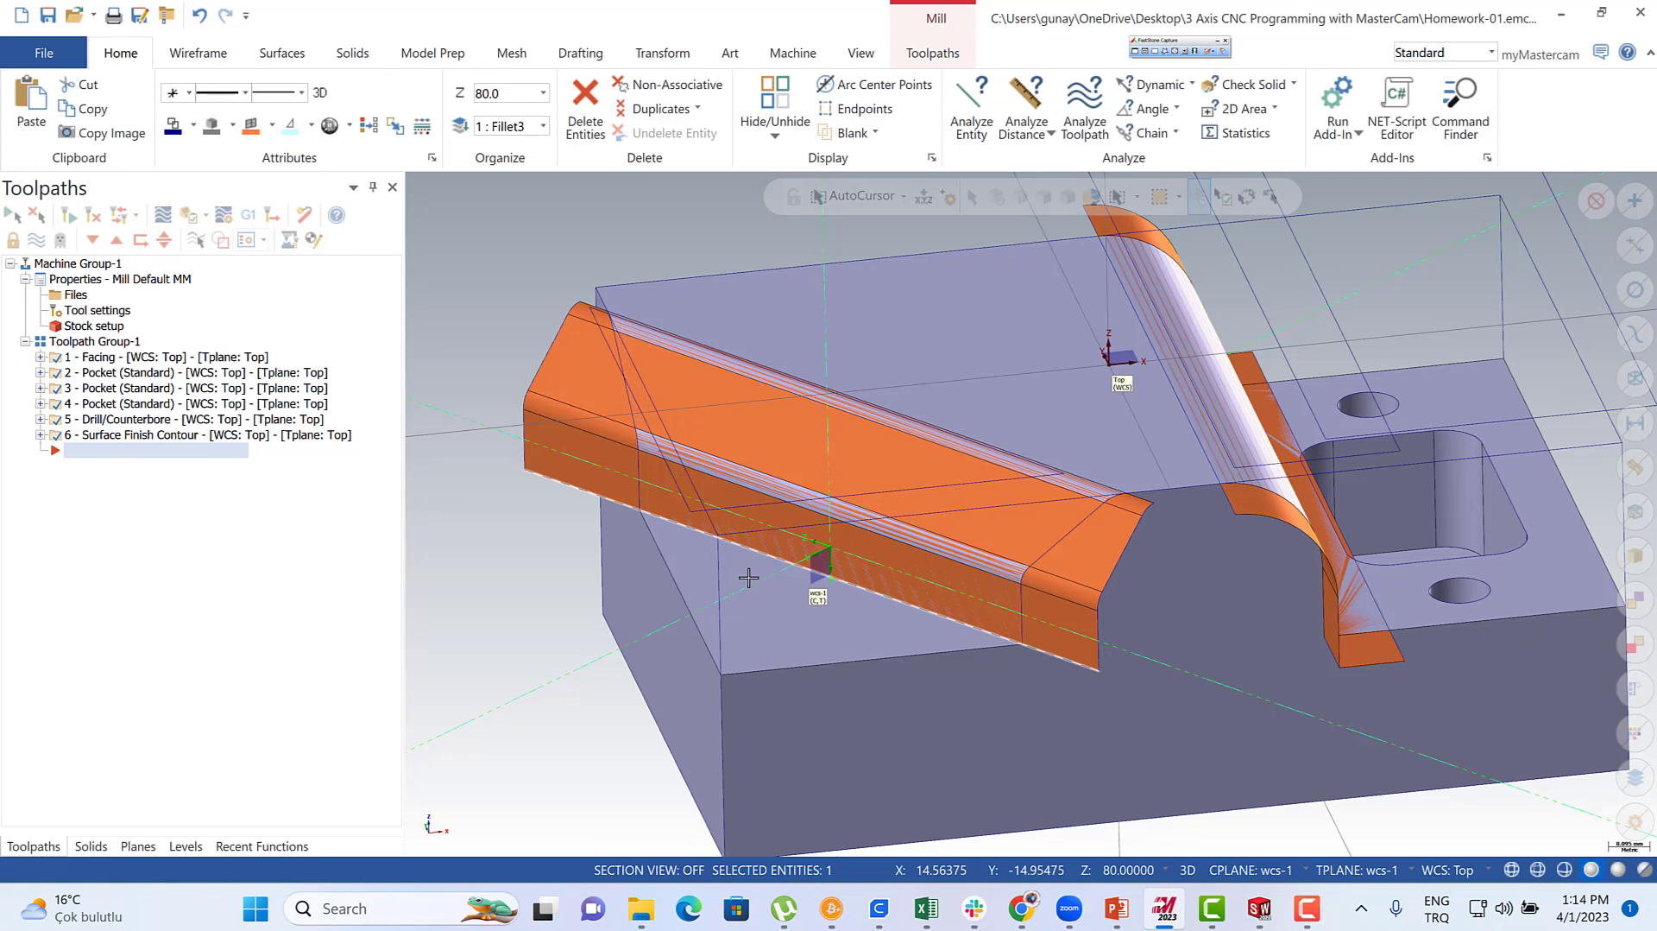
key(Escape)
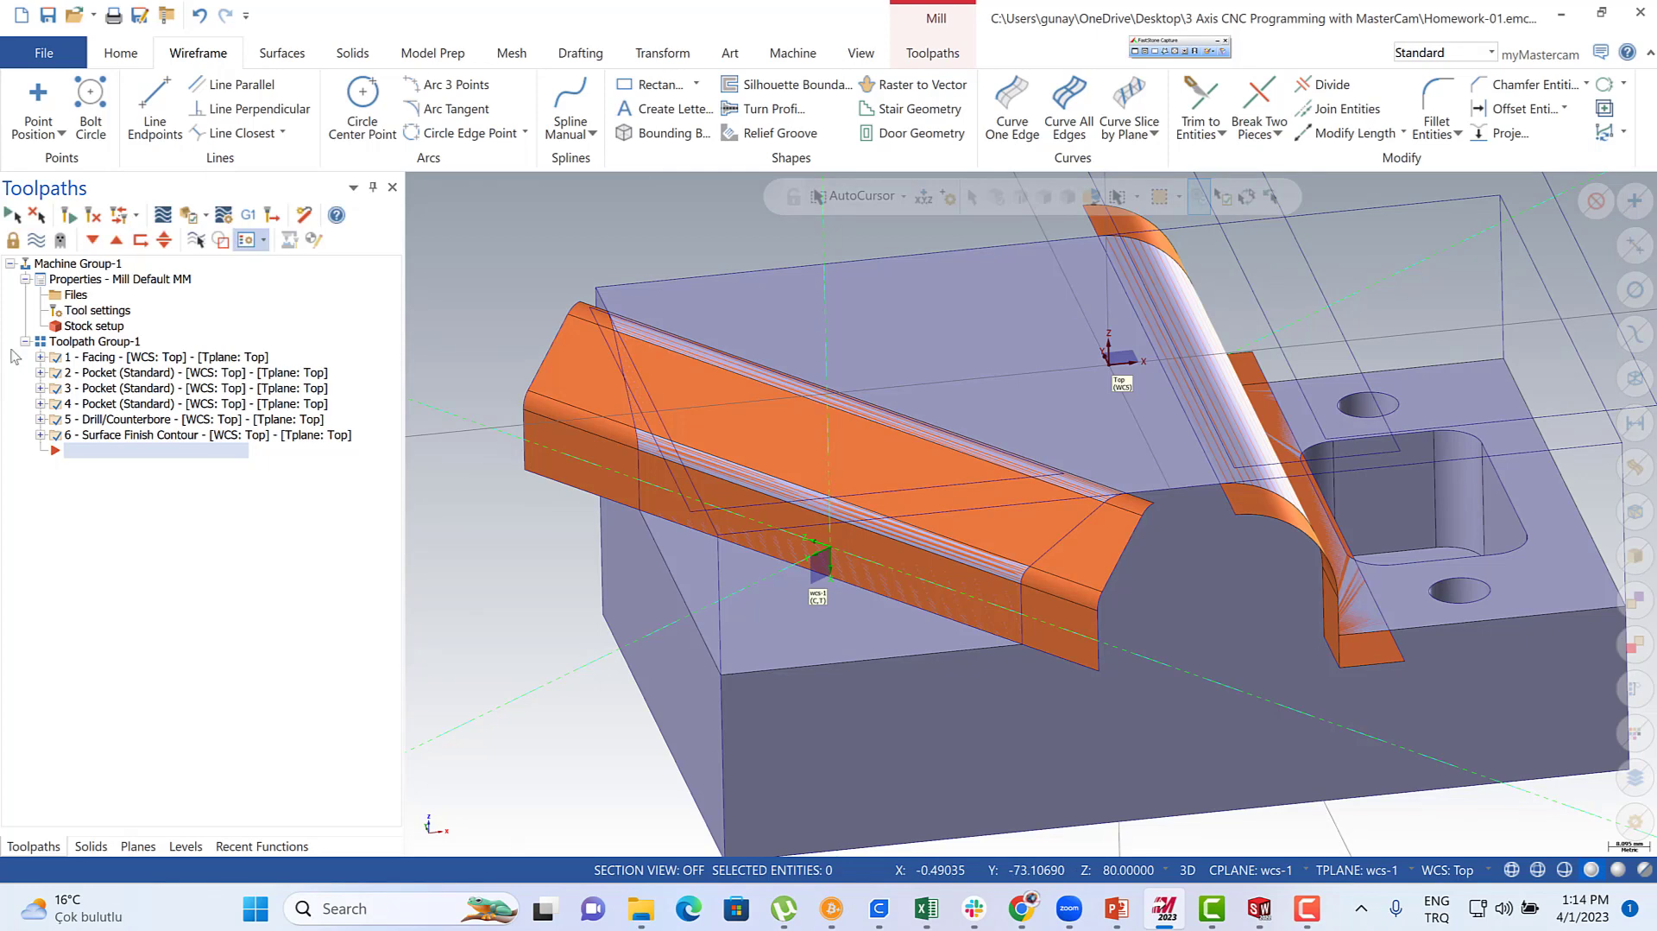
- Set the construction and tool planes to Top, switch to 2D construction, and pick Z depth -30 from the slanted wall's lower front corner
click(138, 846)
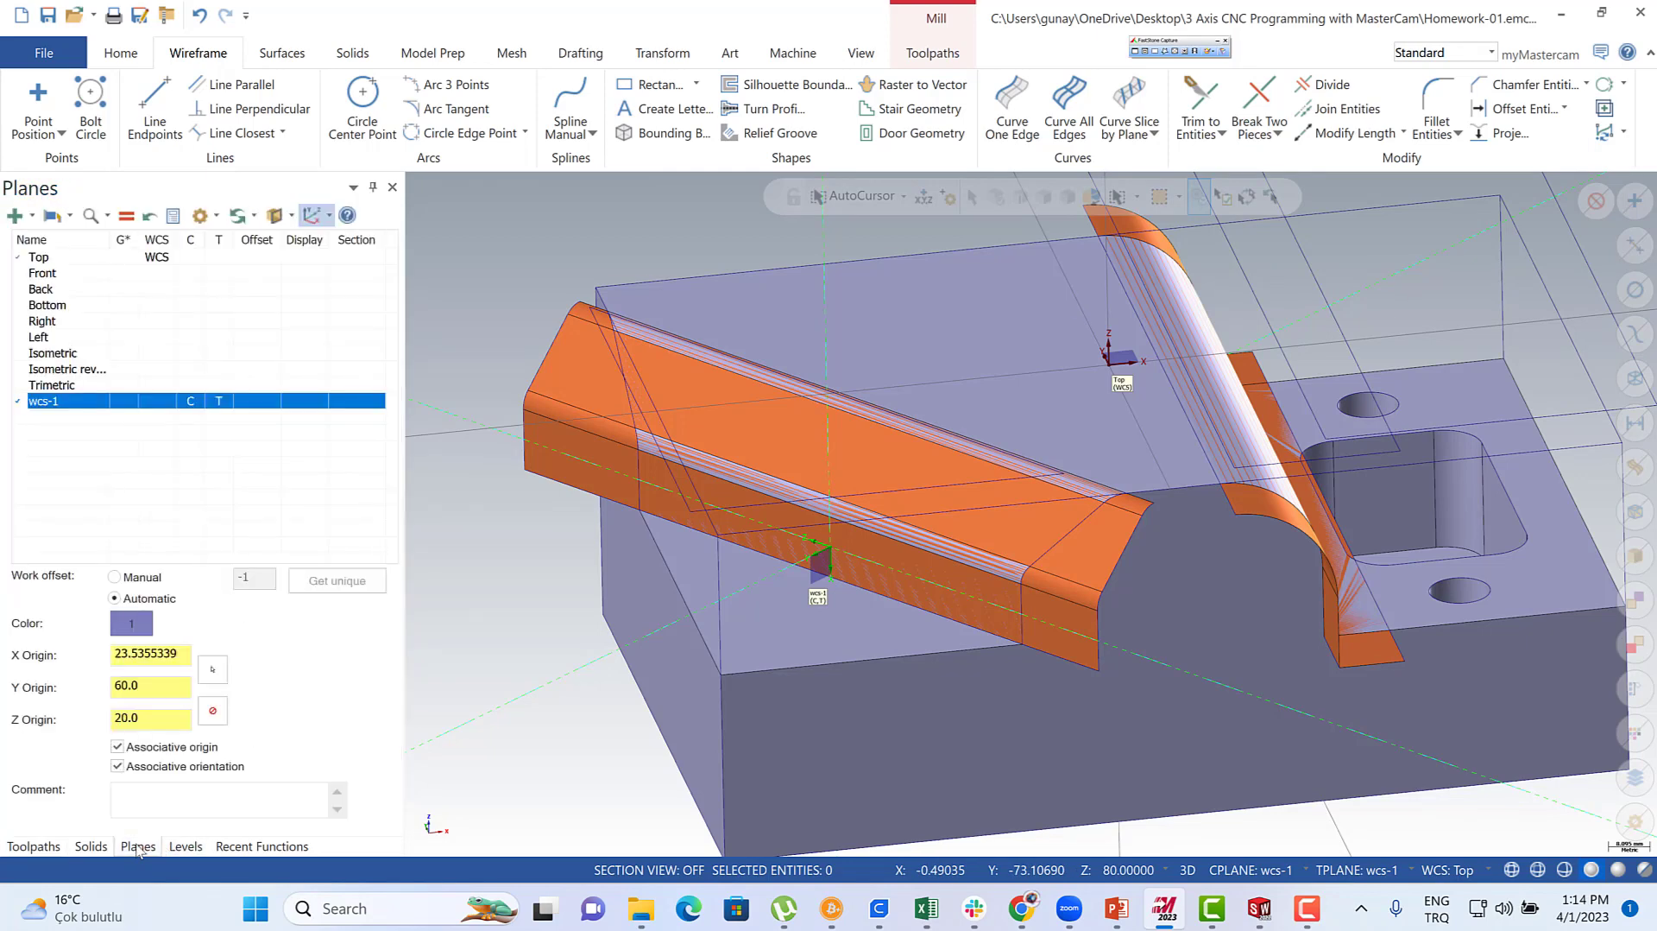
click(220, 259)
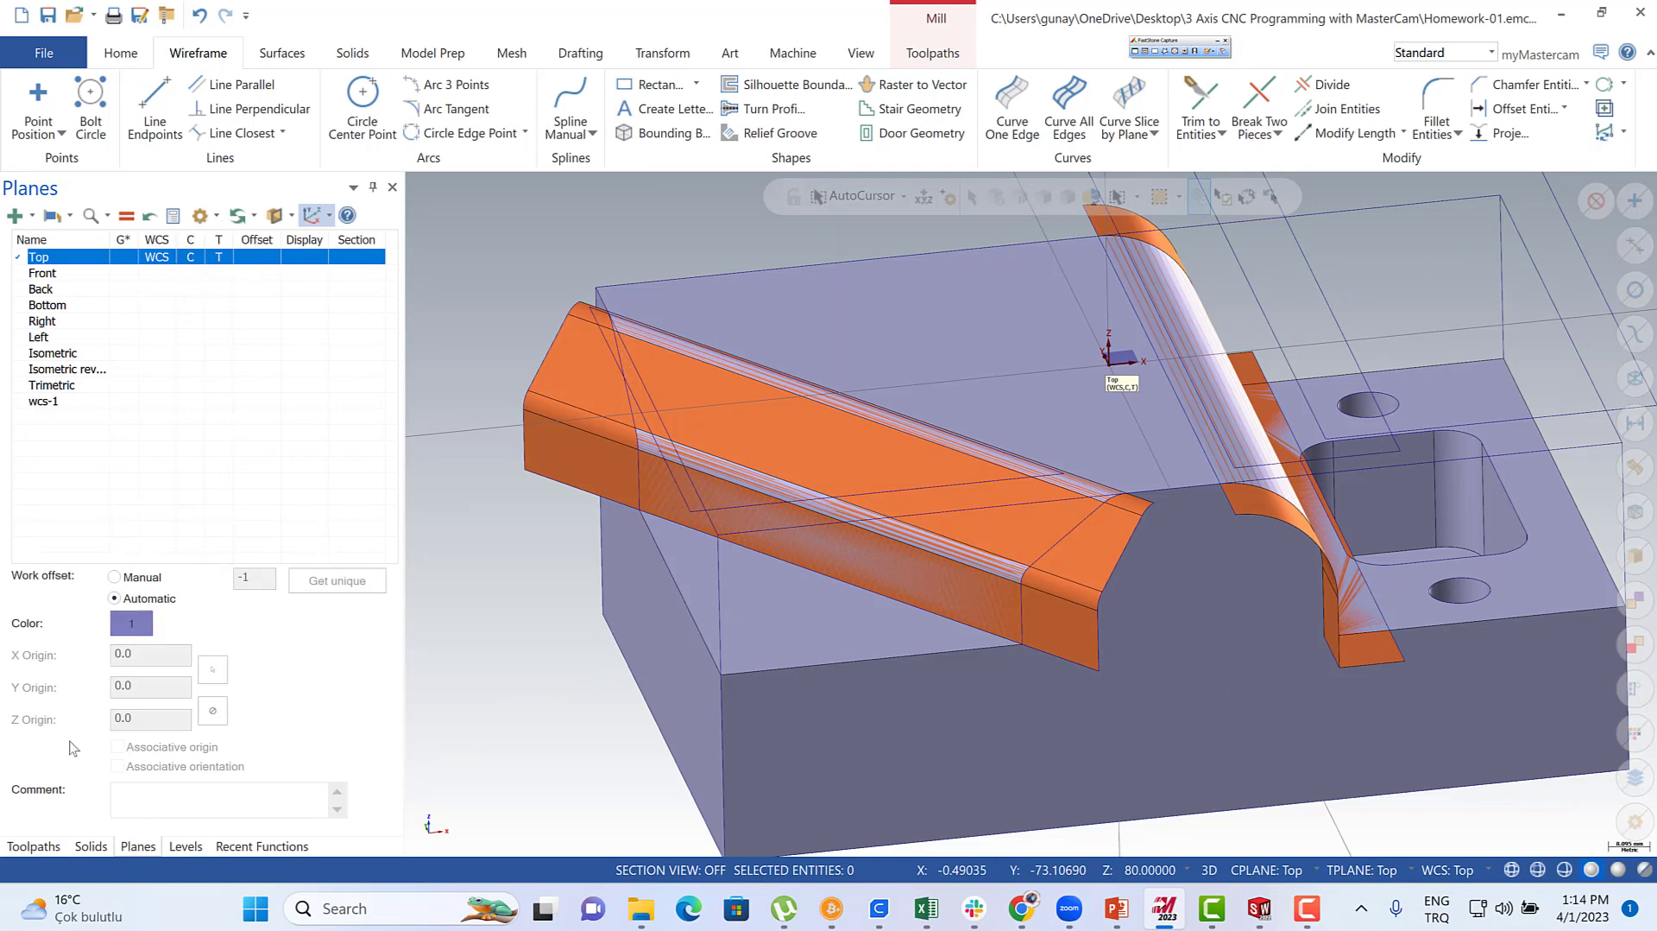
click(33, 846)
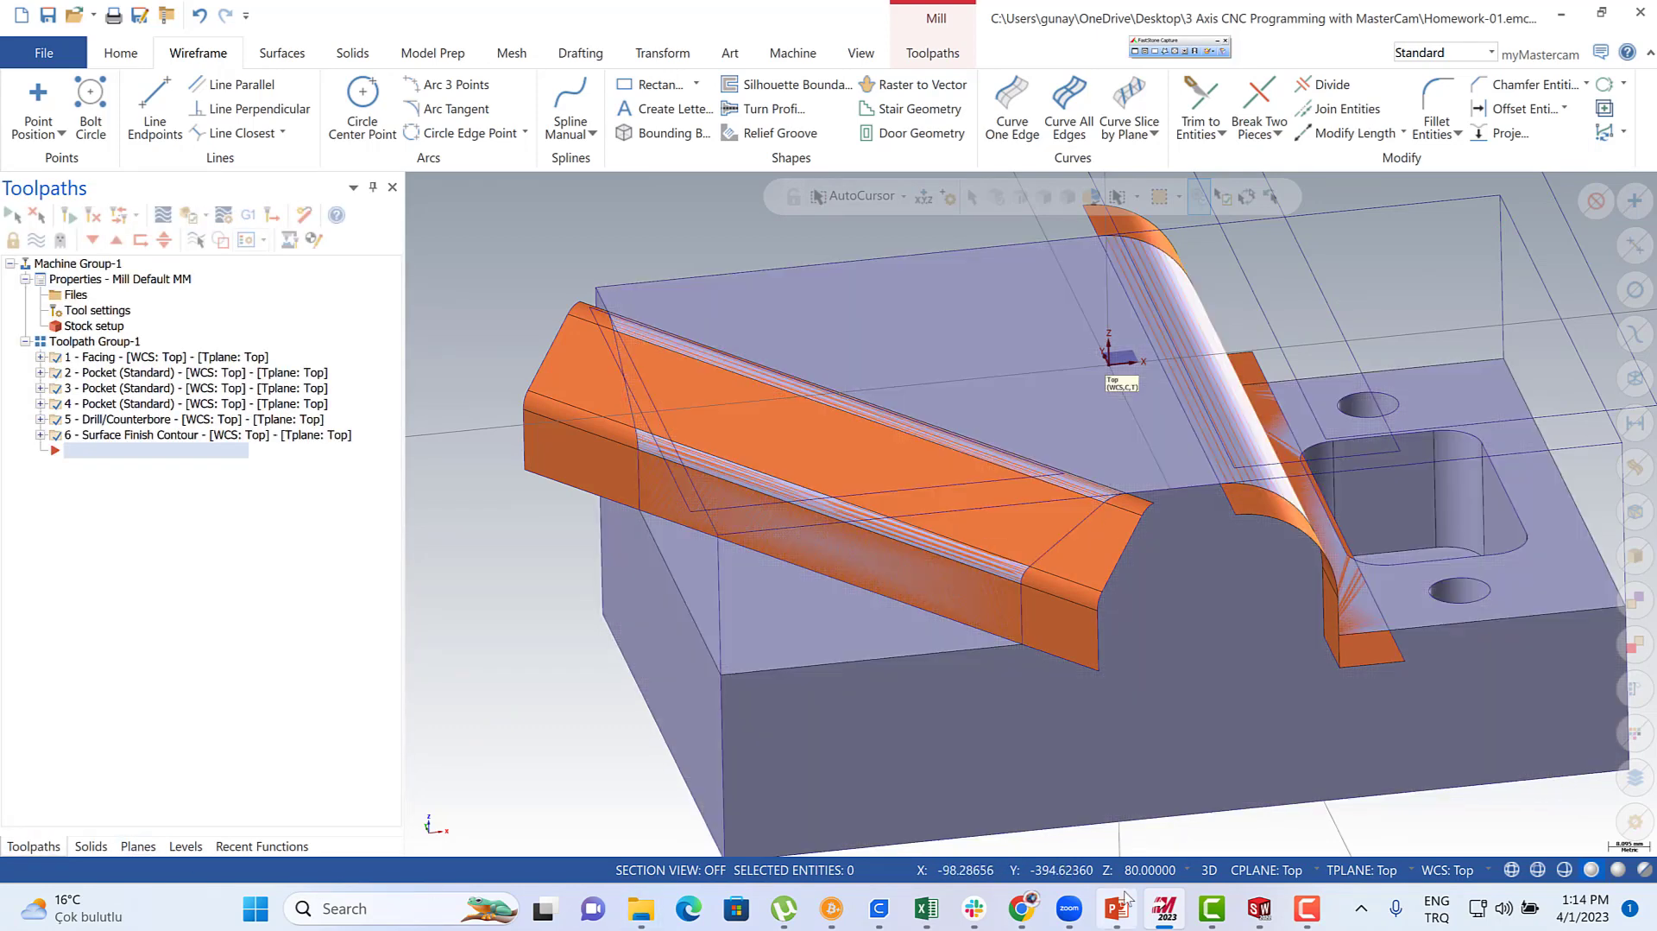
click(1209, 871)
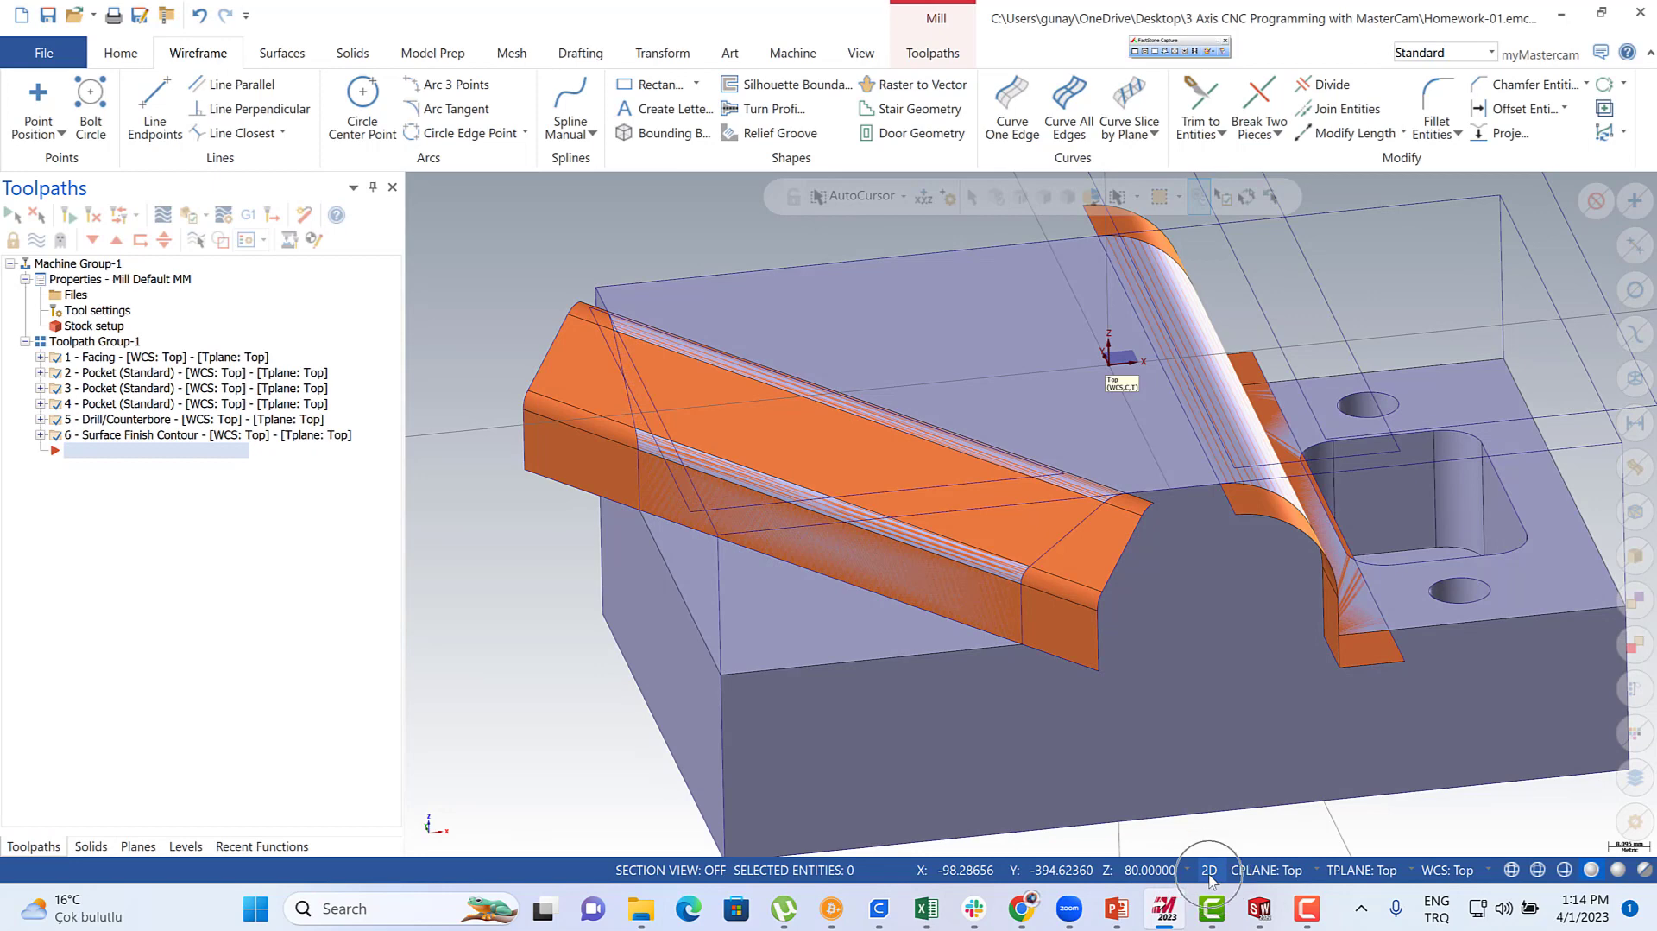
click(1109, 870)
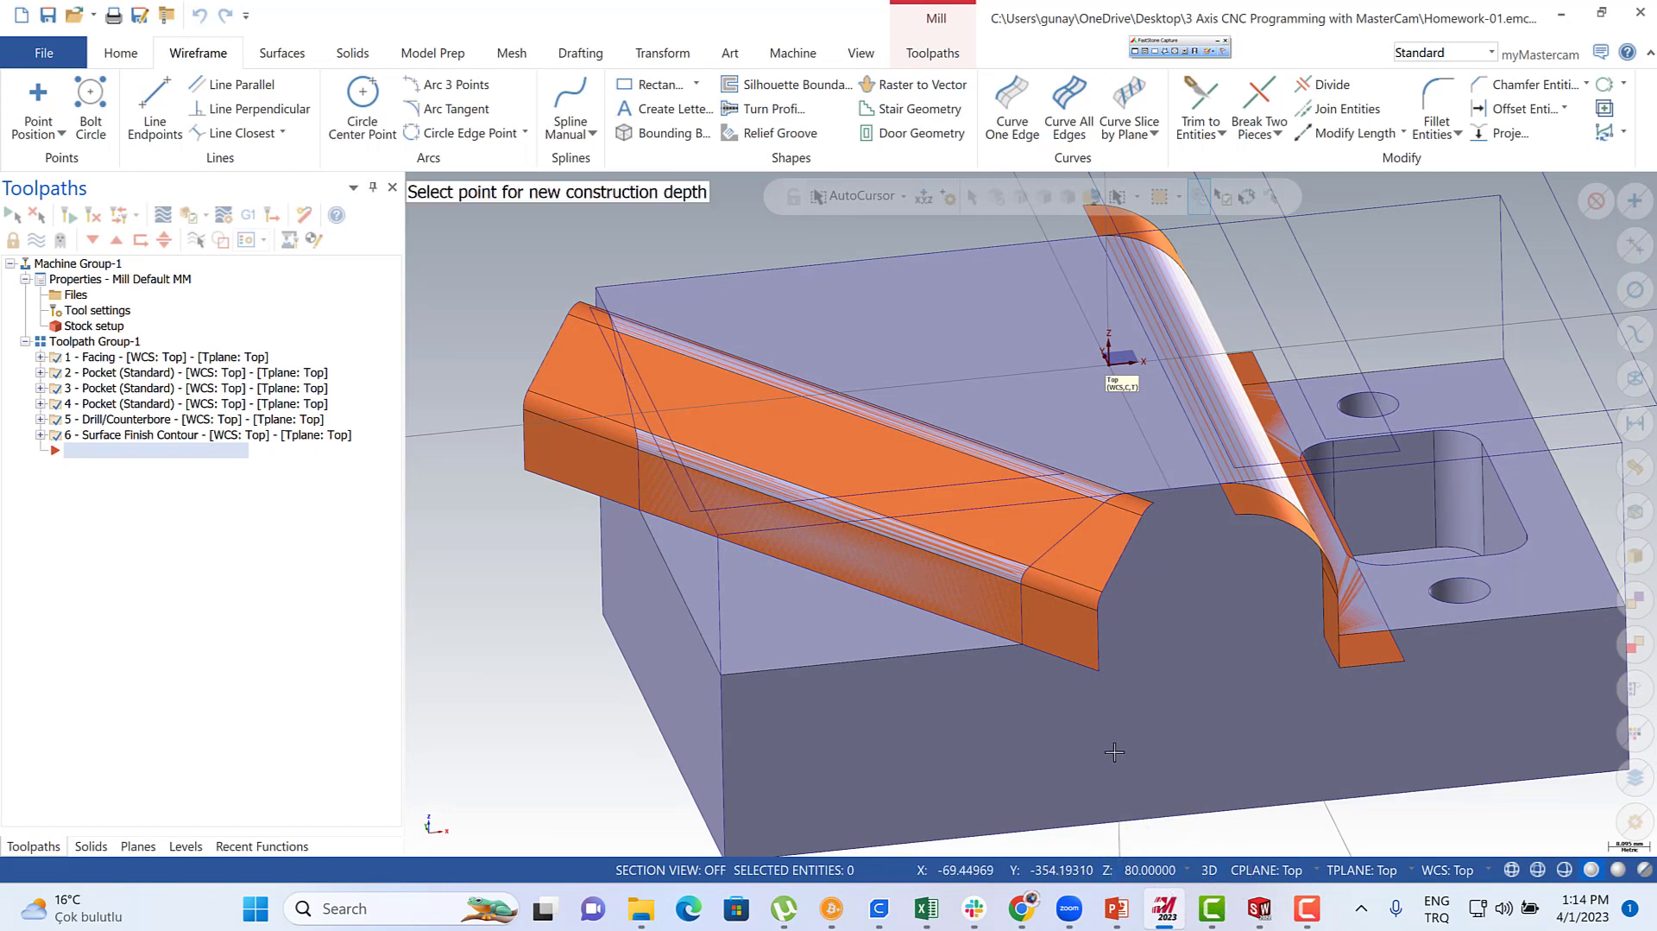
click(1098, 671)
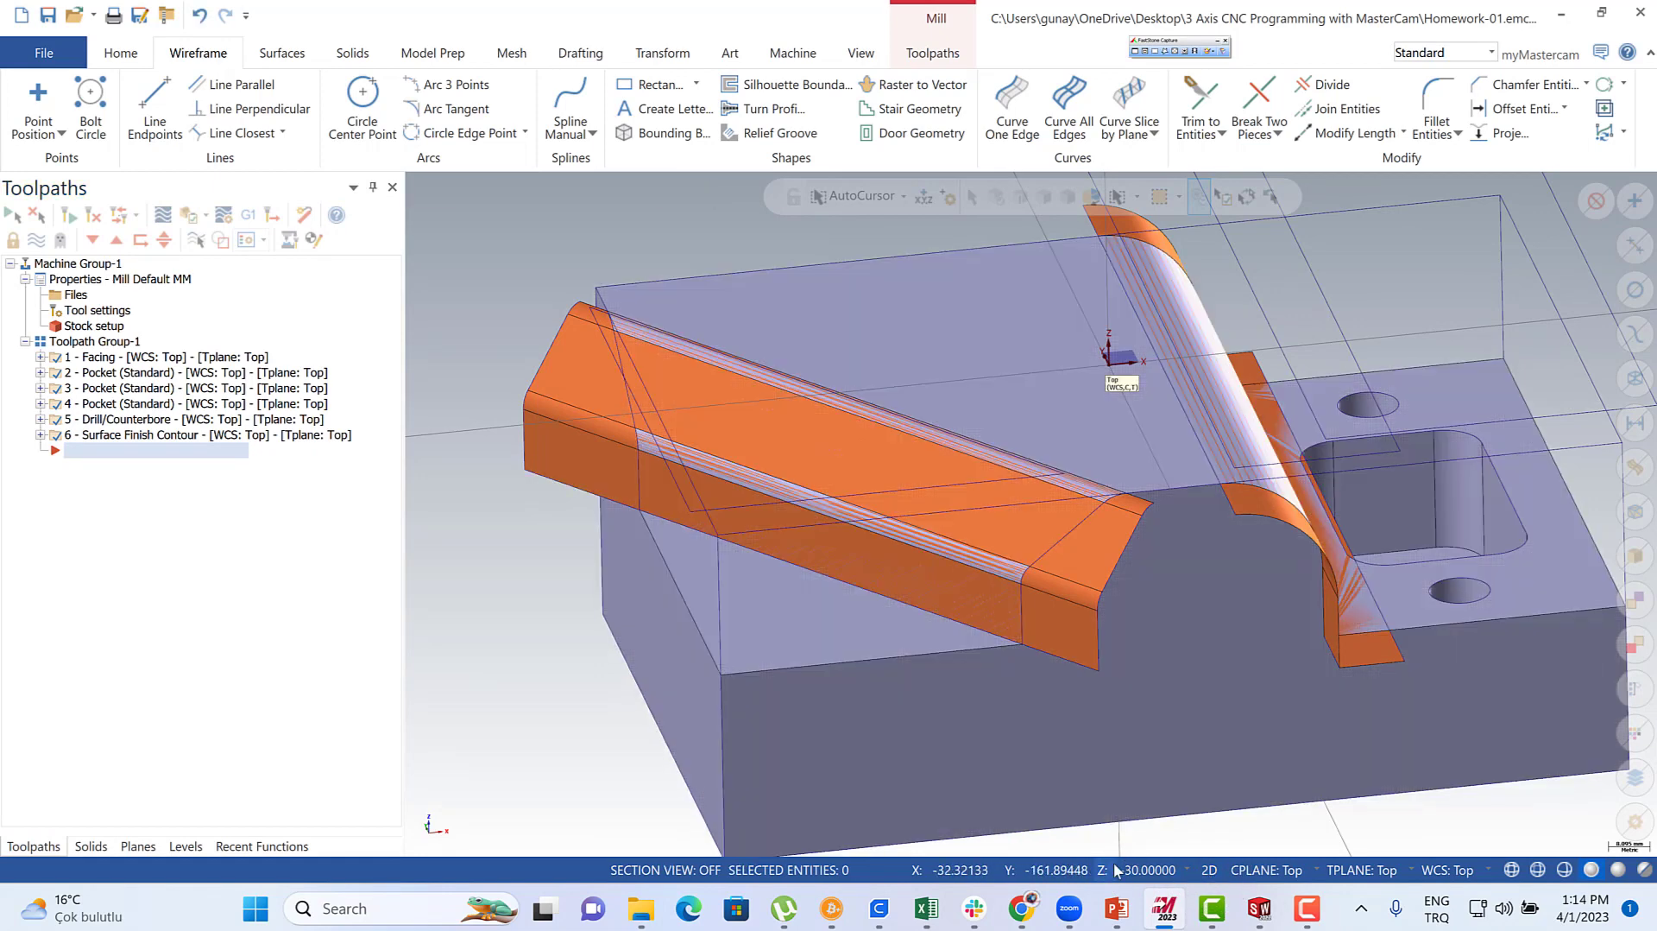
- Create a line parallel to the slanted wall's bottom edge, offset 13 mm outward from the wall
click(231, 84)
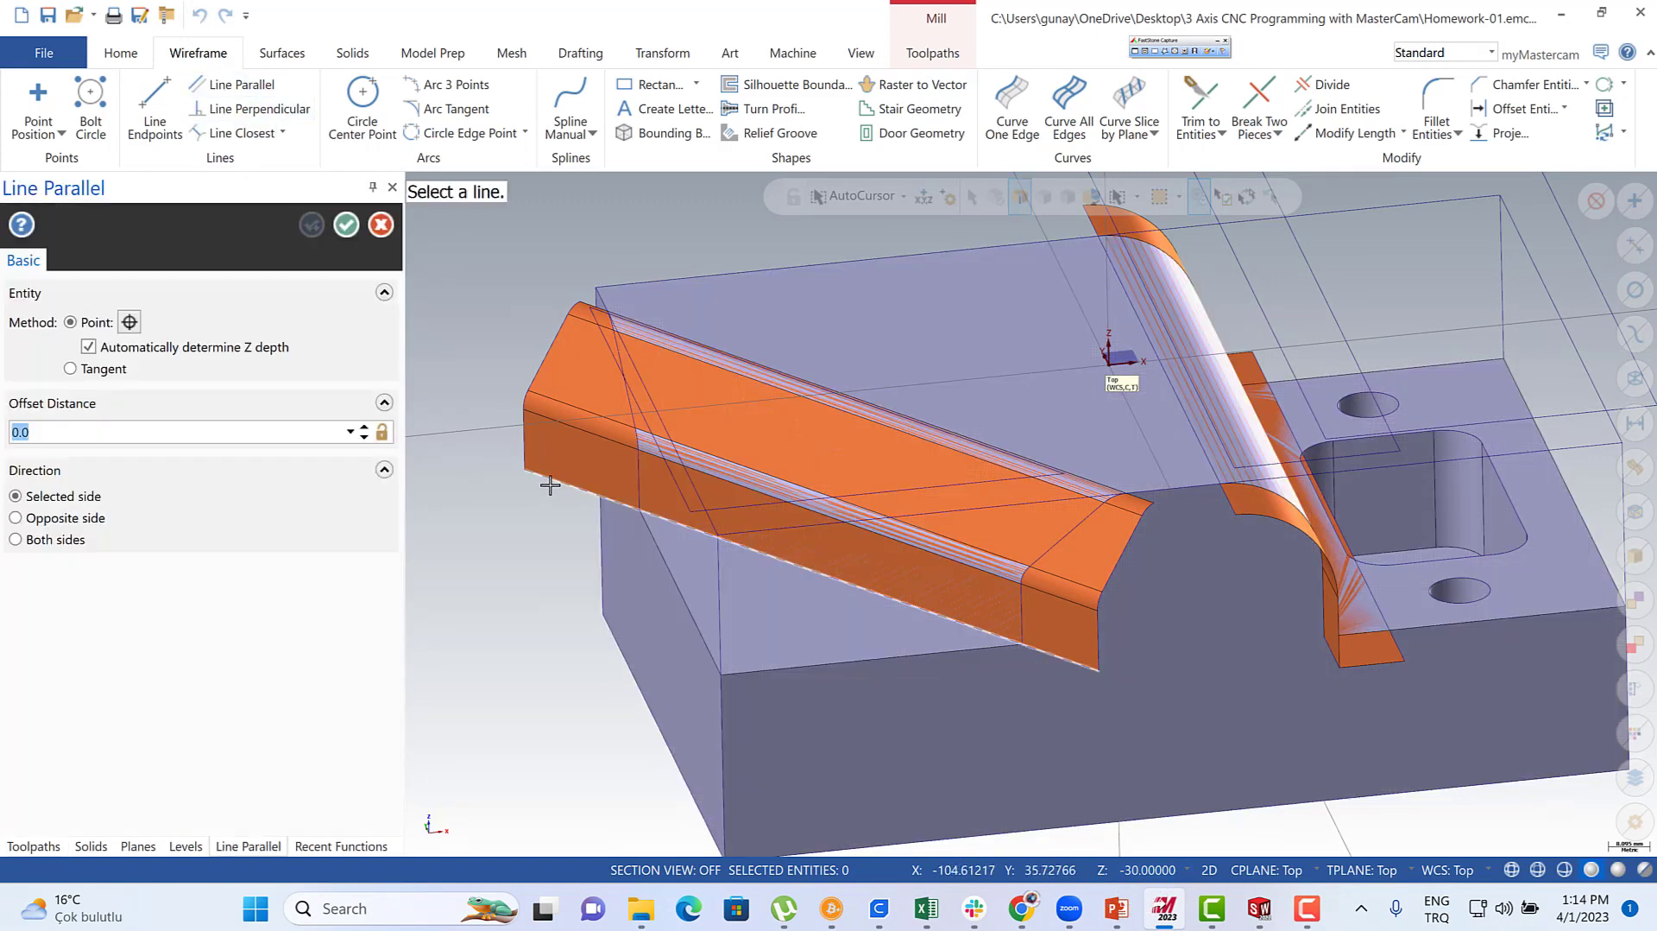
click(520, 502)
click(521, 516)
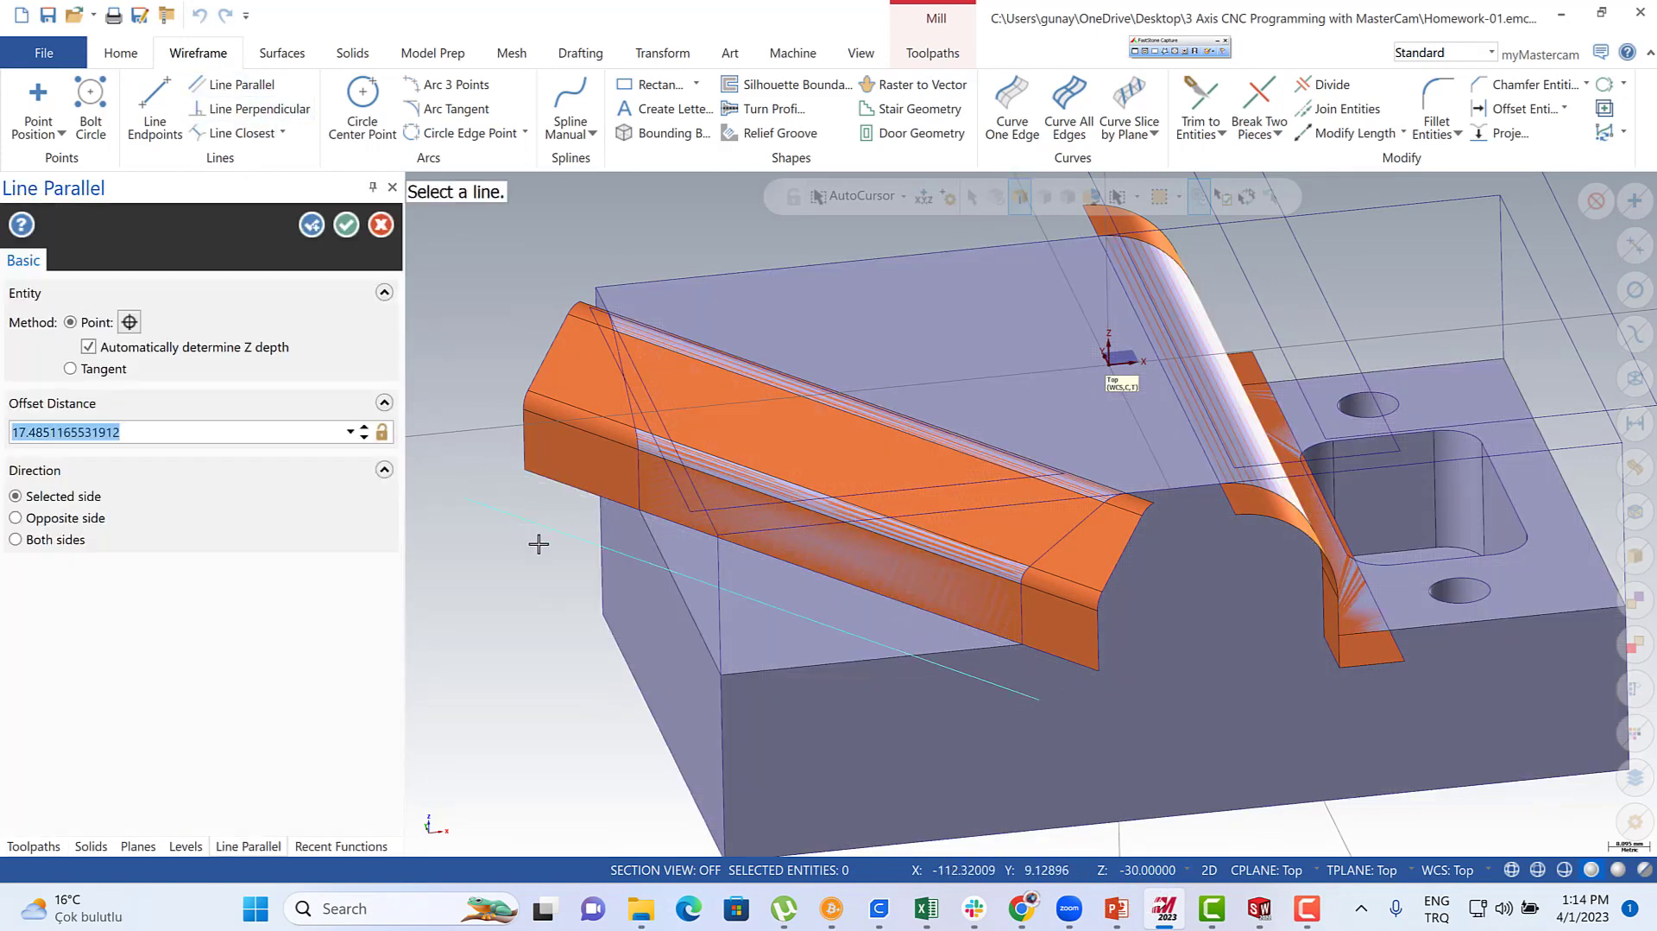
mouse_move(504, 584)
middle_down()
mouse_move(492, 614)
mouse_move(523, 576)
middle_up()
scroll(518, 570, up, 1)
click(100, 432)
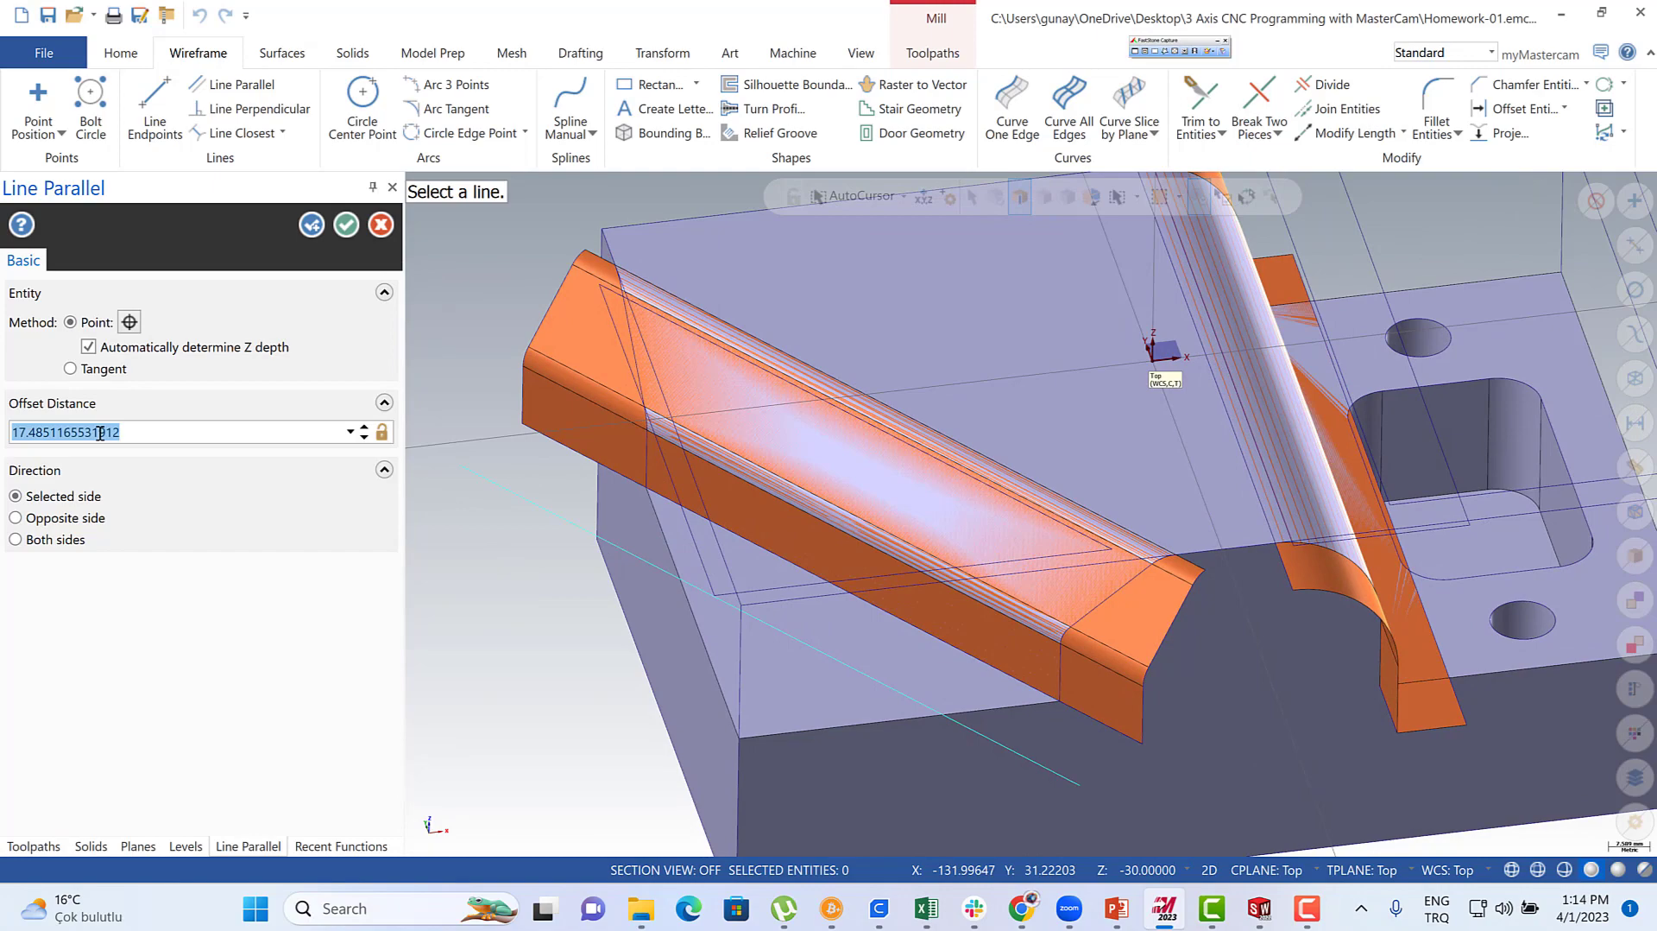
text(13.0)
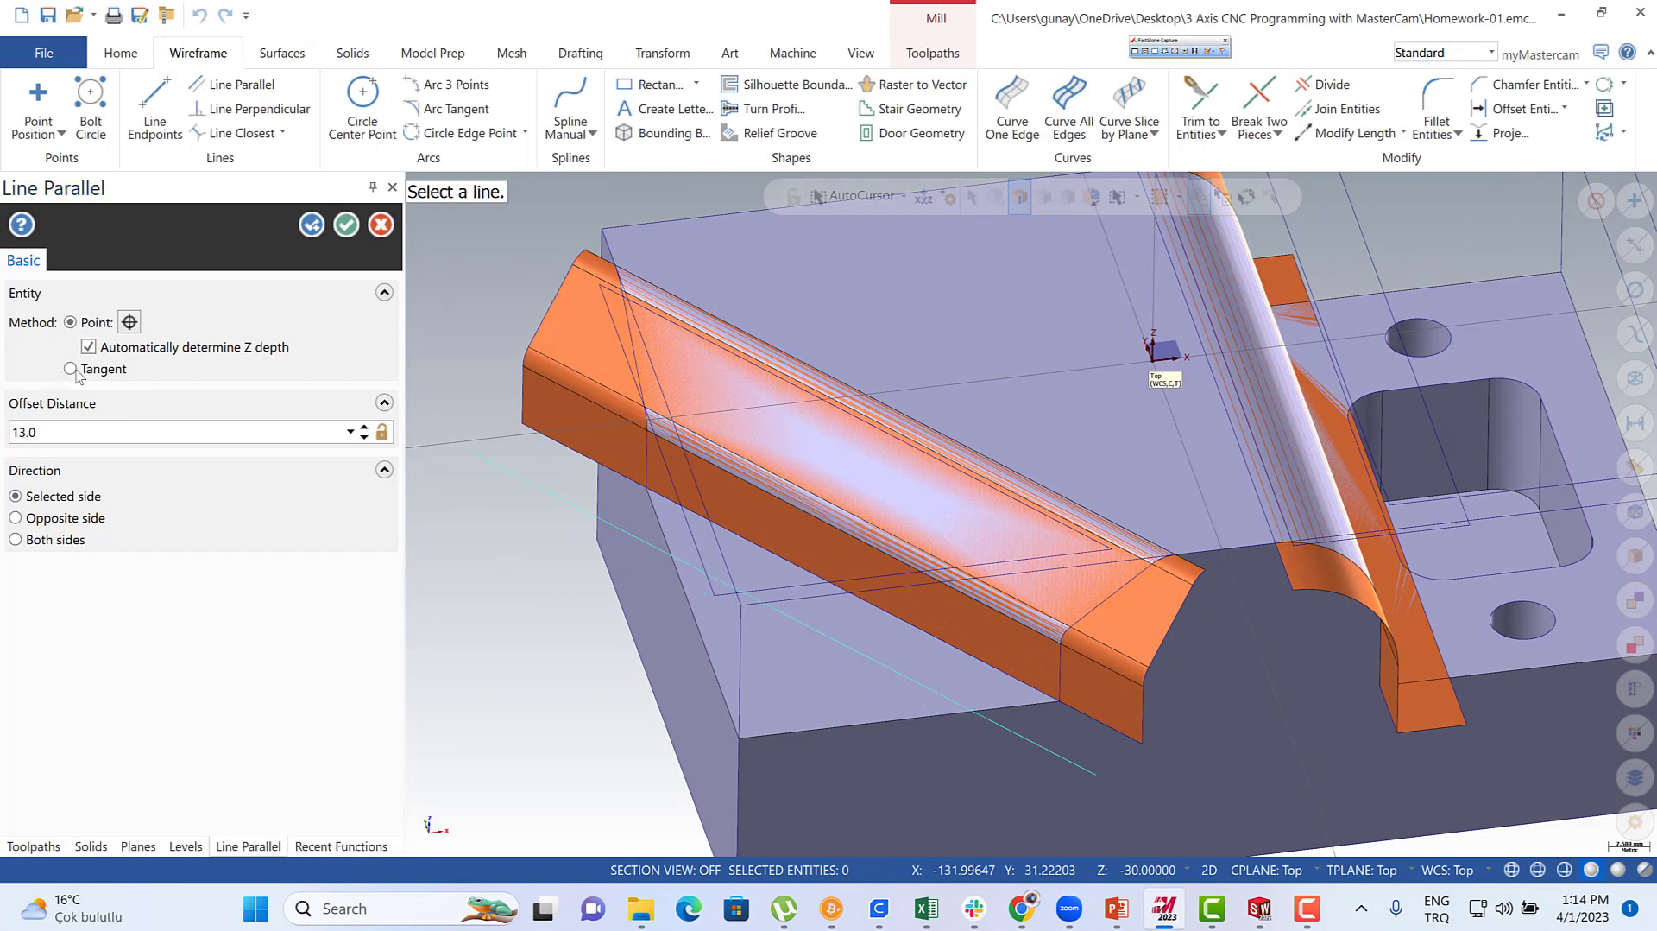
key(Return)
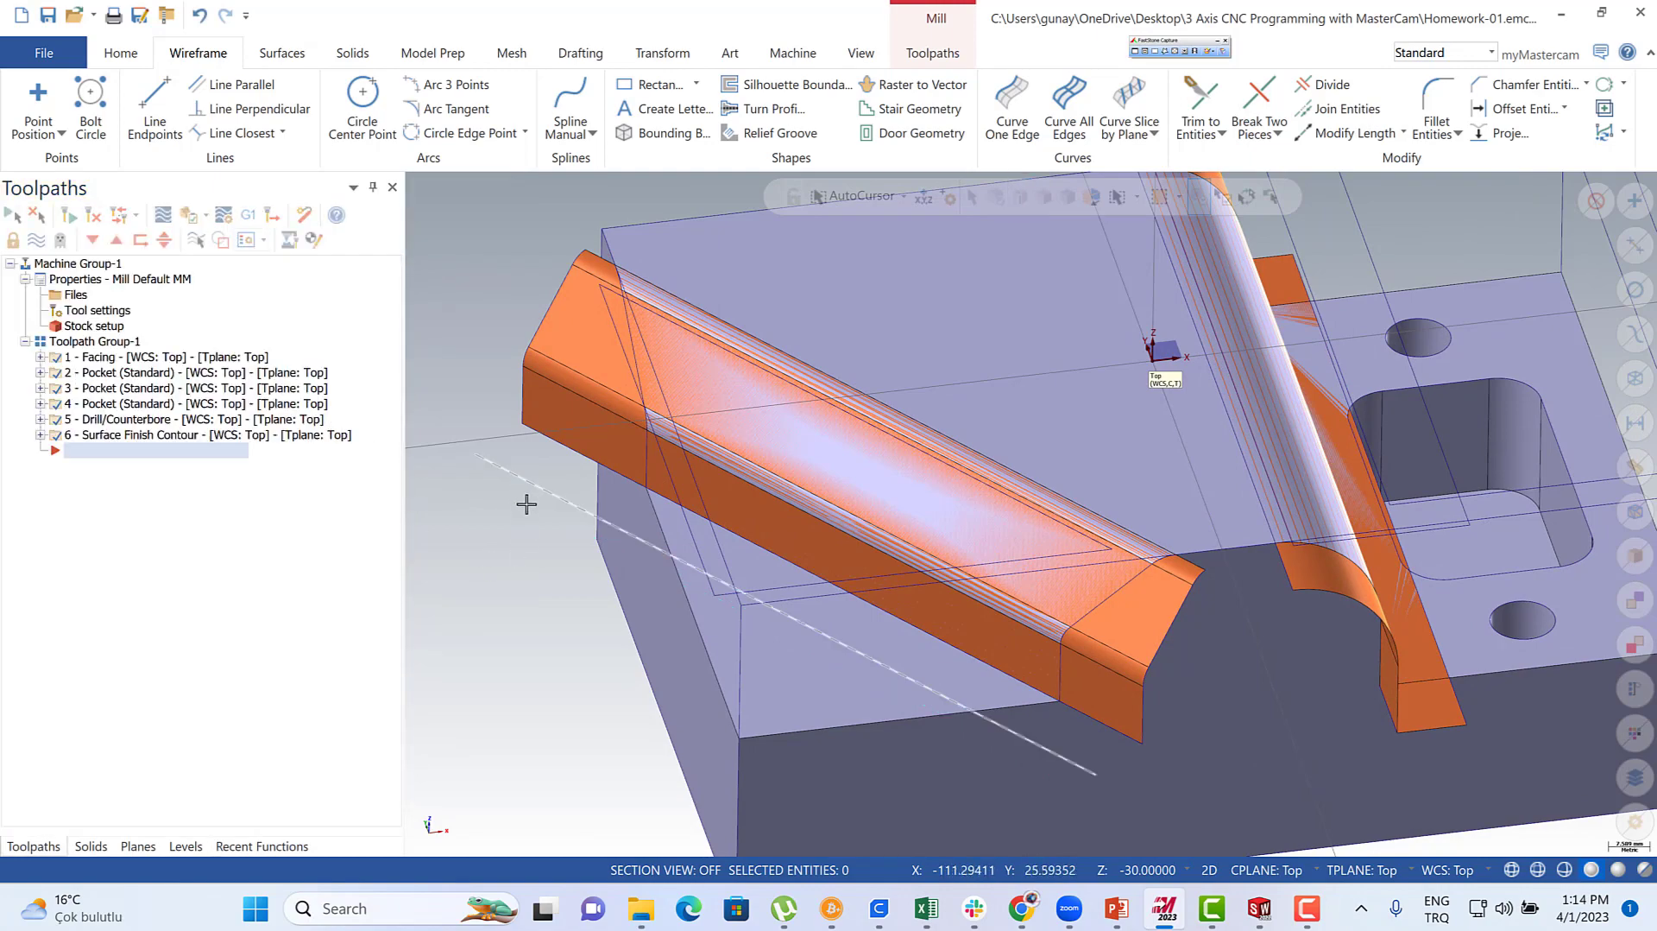
- Draw a line from the slanted wall's lower front corner to the front end of the parallel offset line
middle_drag(523, 498, 508, 463)
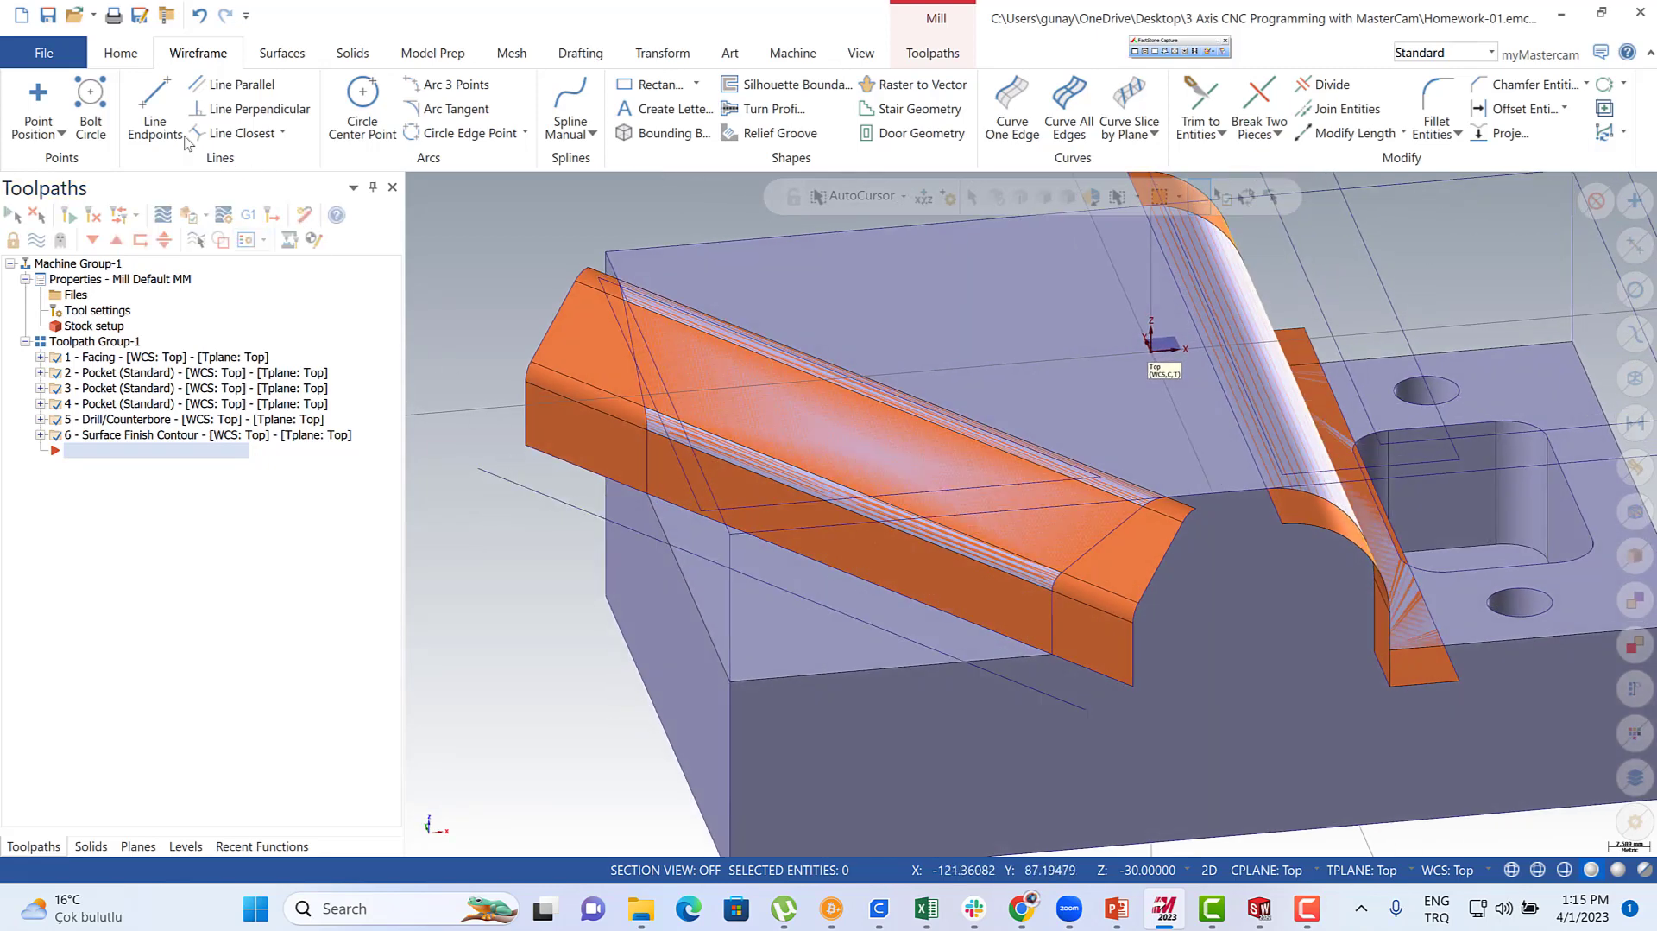
click(156, 105)
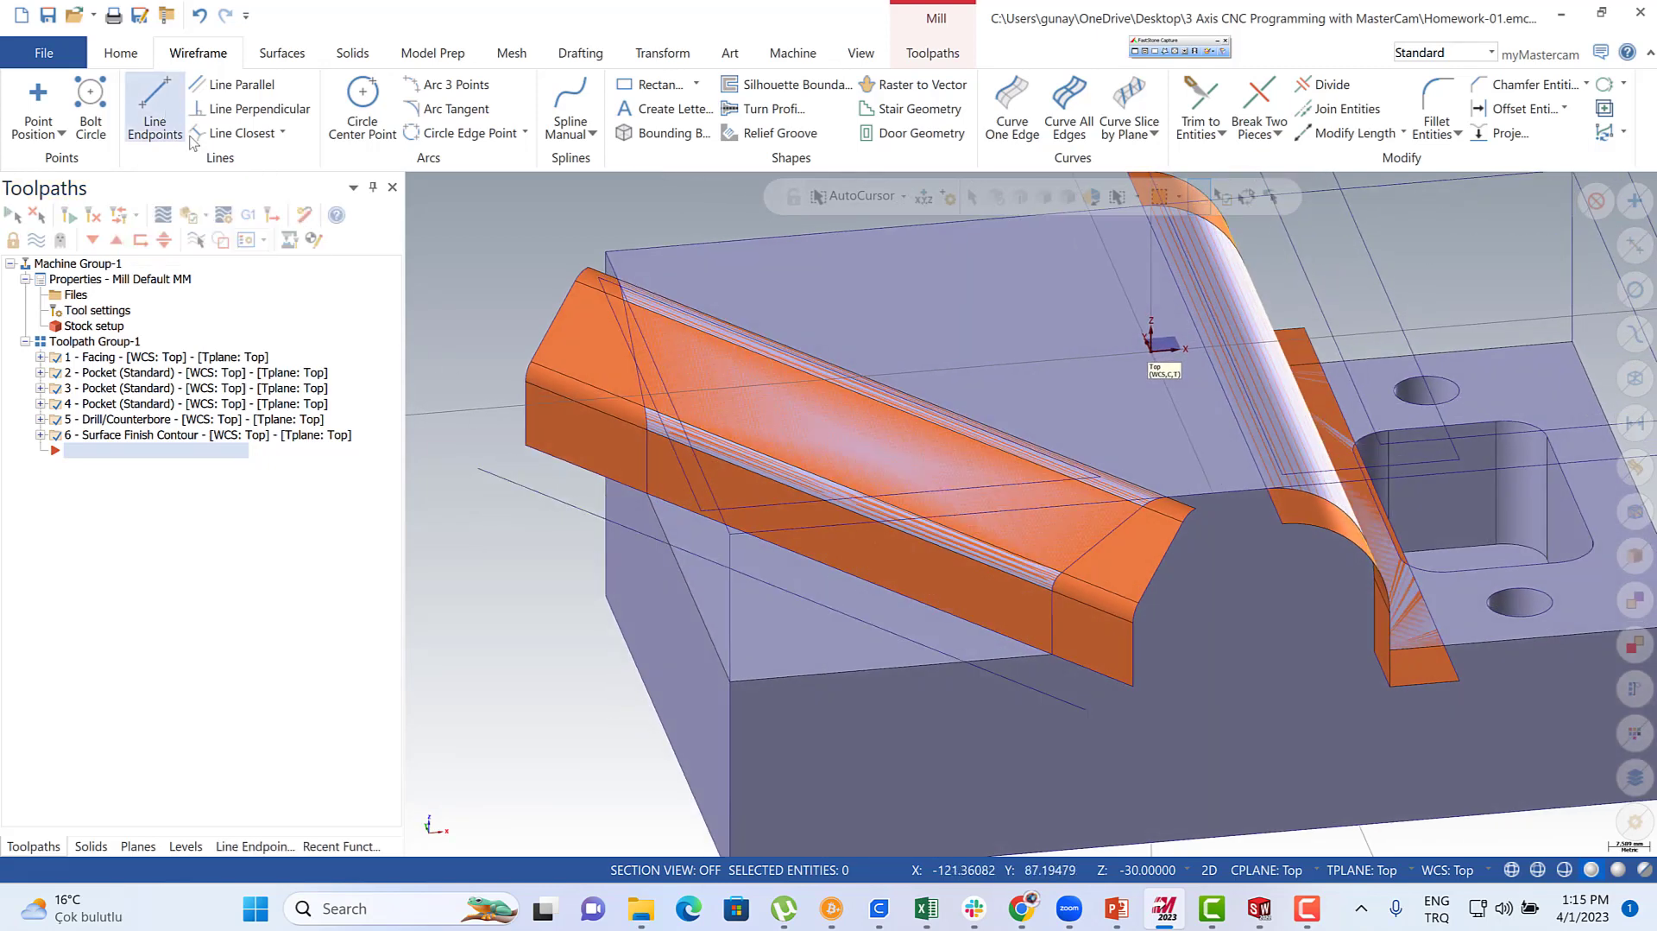
click(1136, 692)
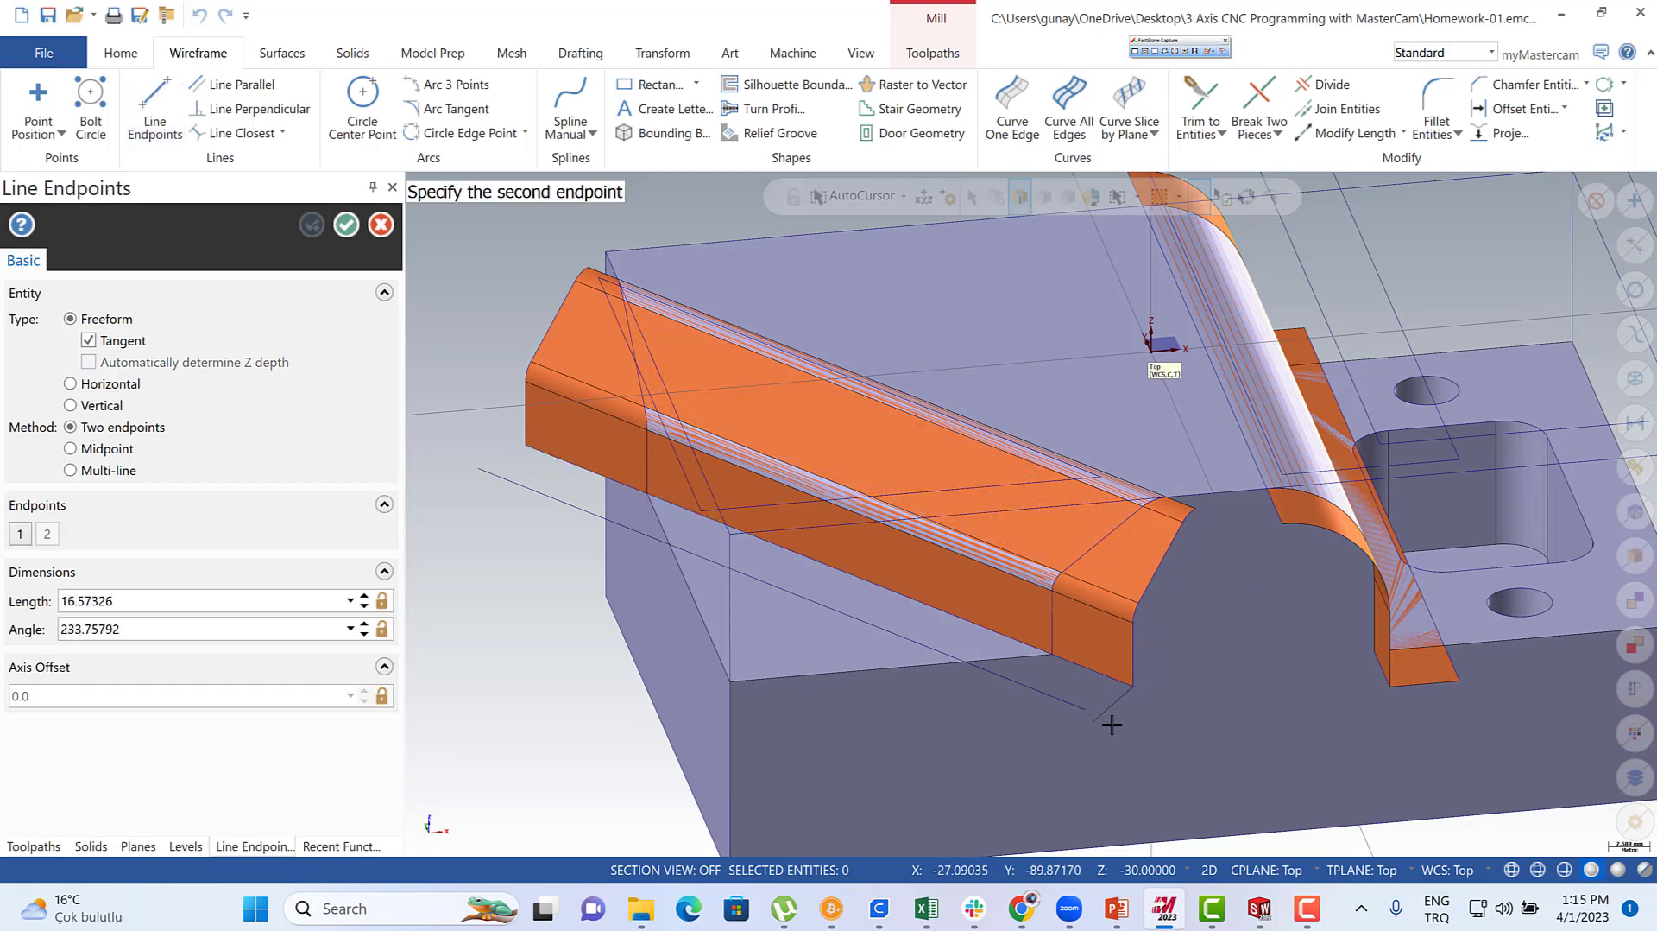
middle_drag(1092, 725, 1174, 771)
middle_drag(1180, 798, 1158, 758)
right_click(519, 635)
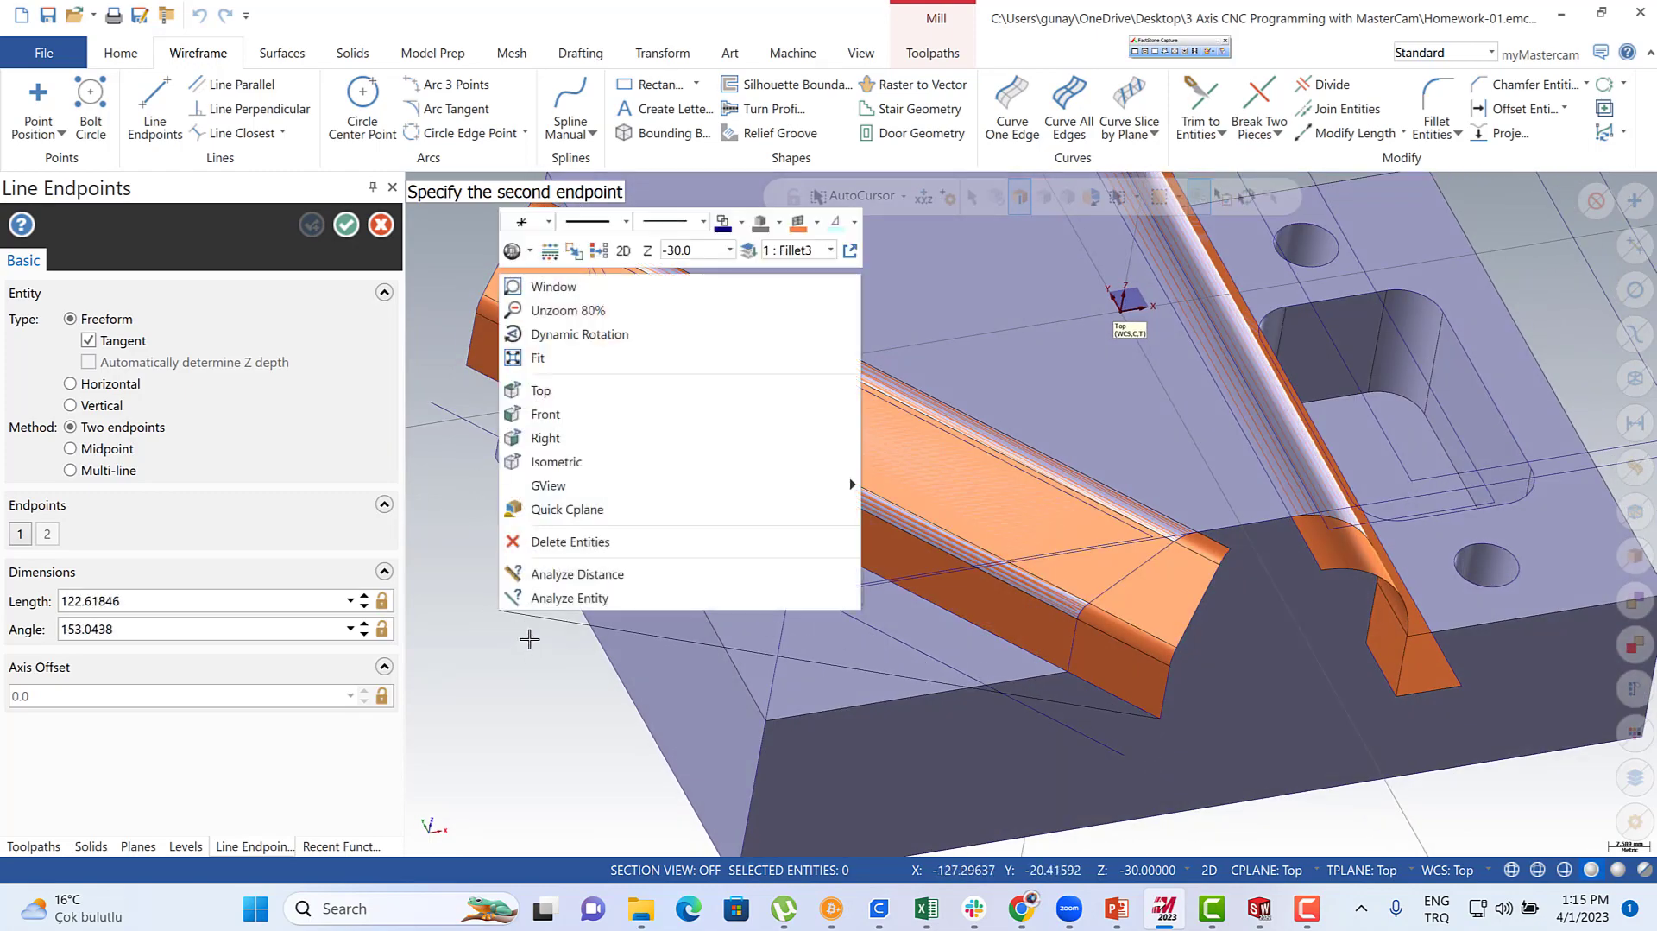
click(554, 397)
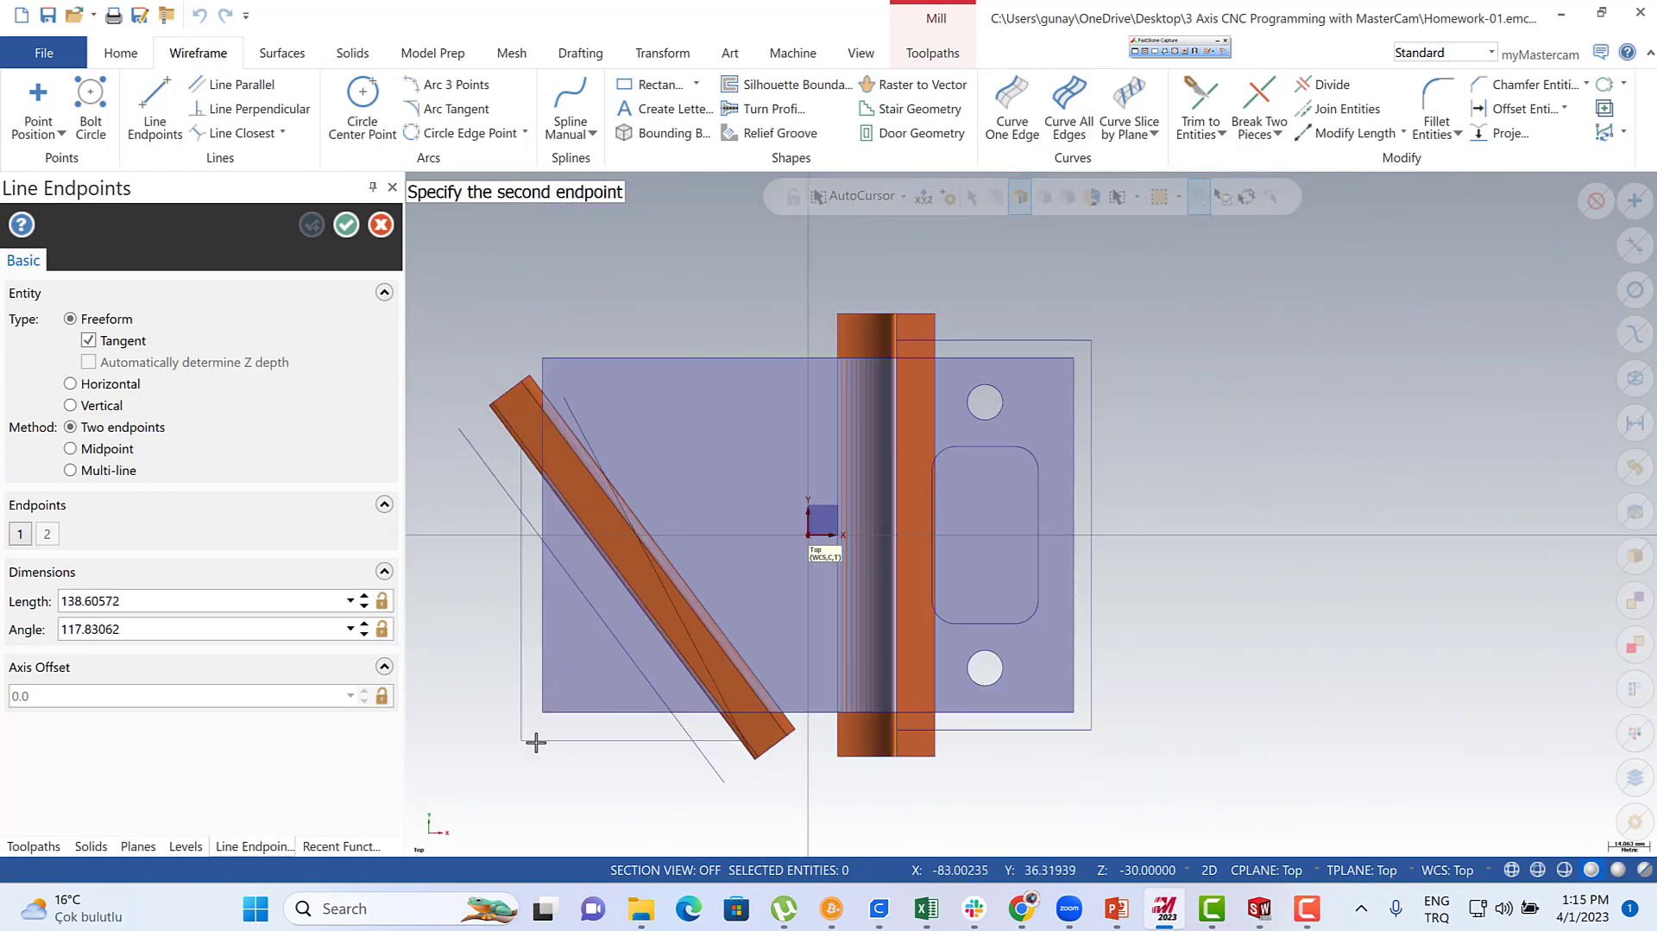
scroll(770, 746, up, 3)
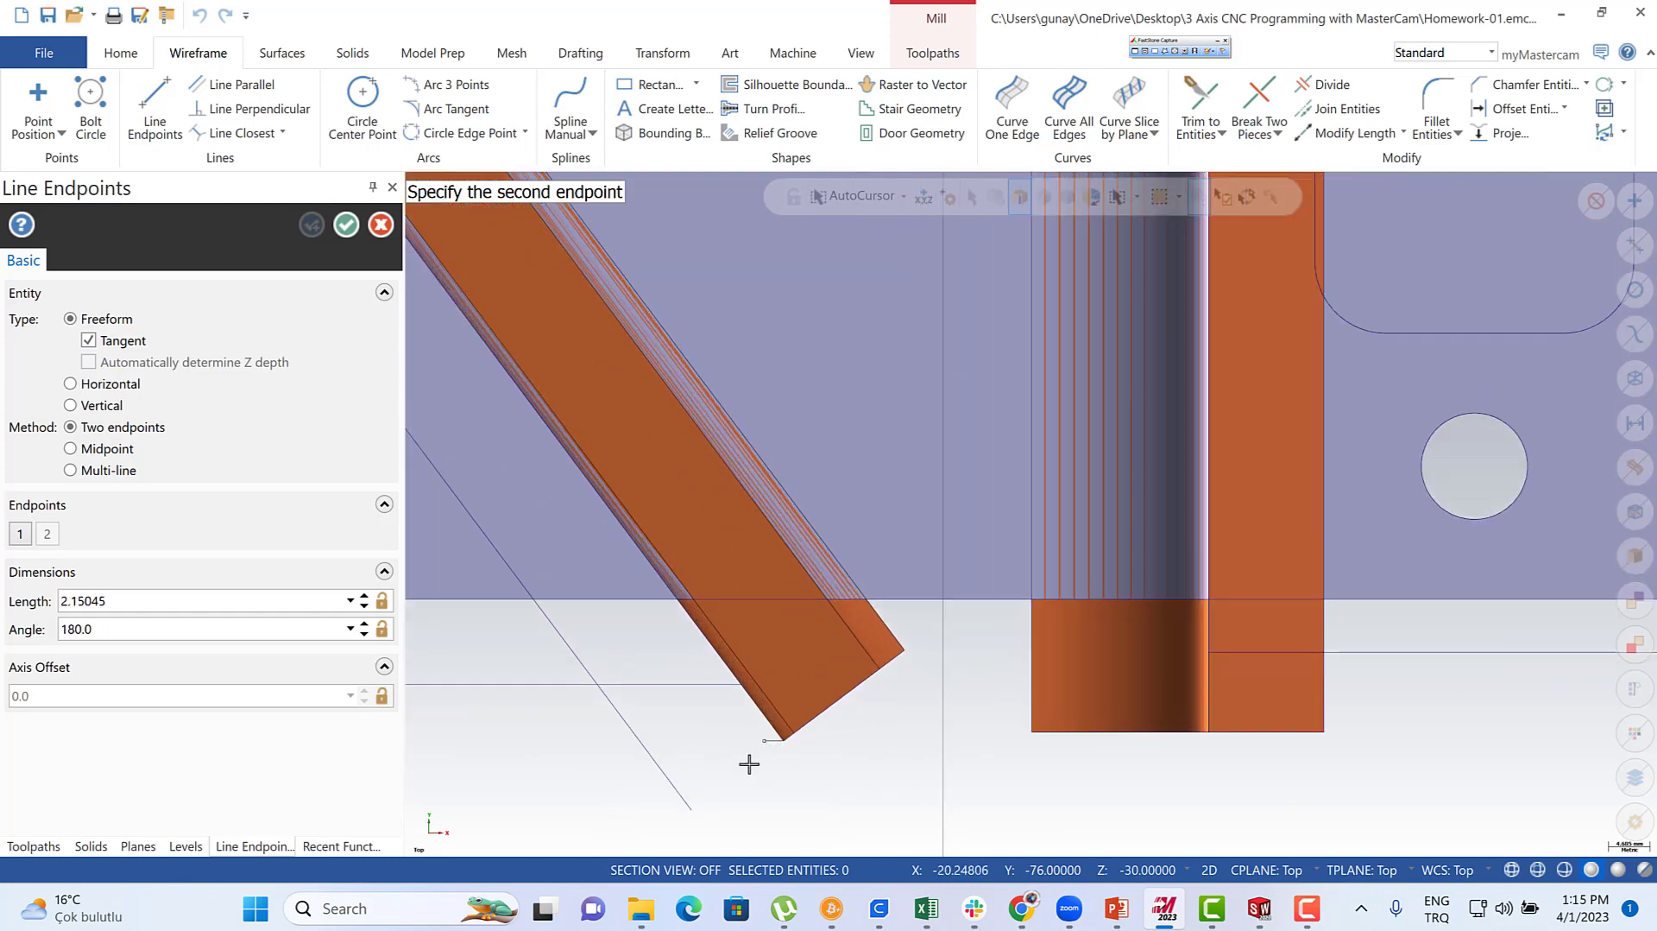
click(691, 810)
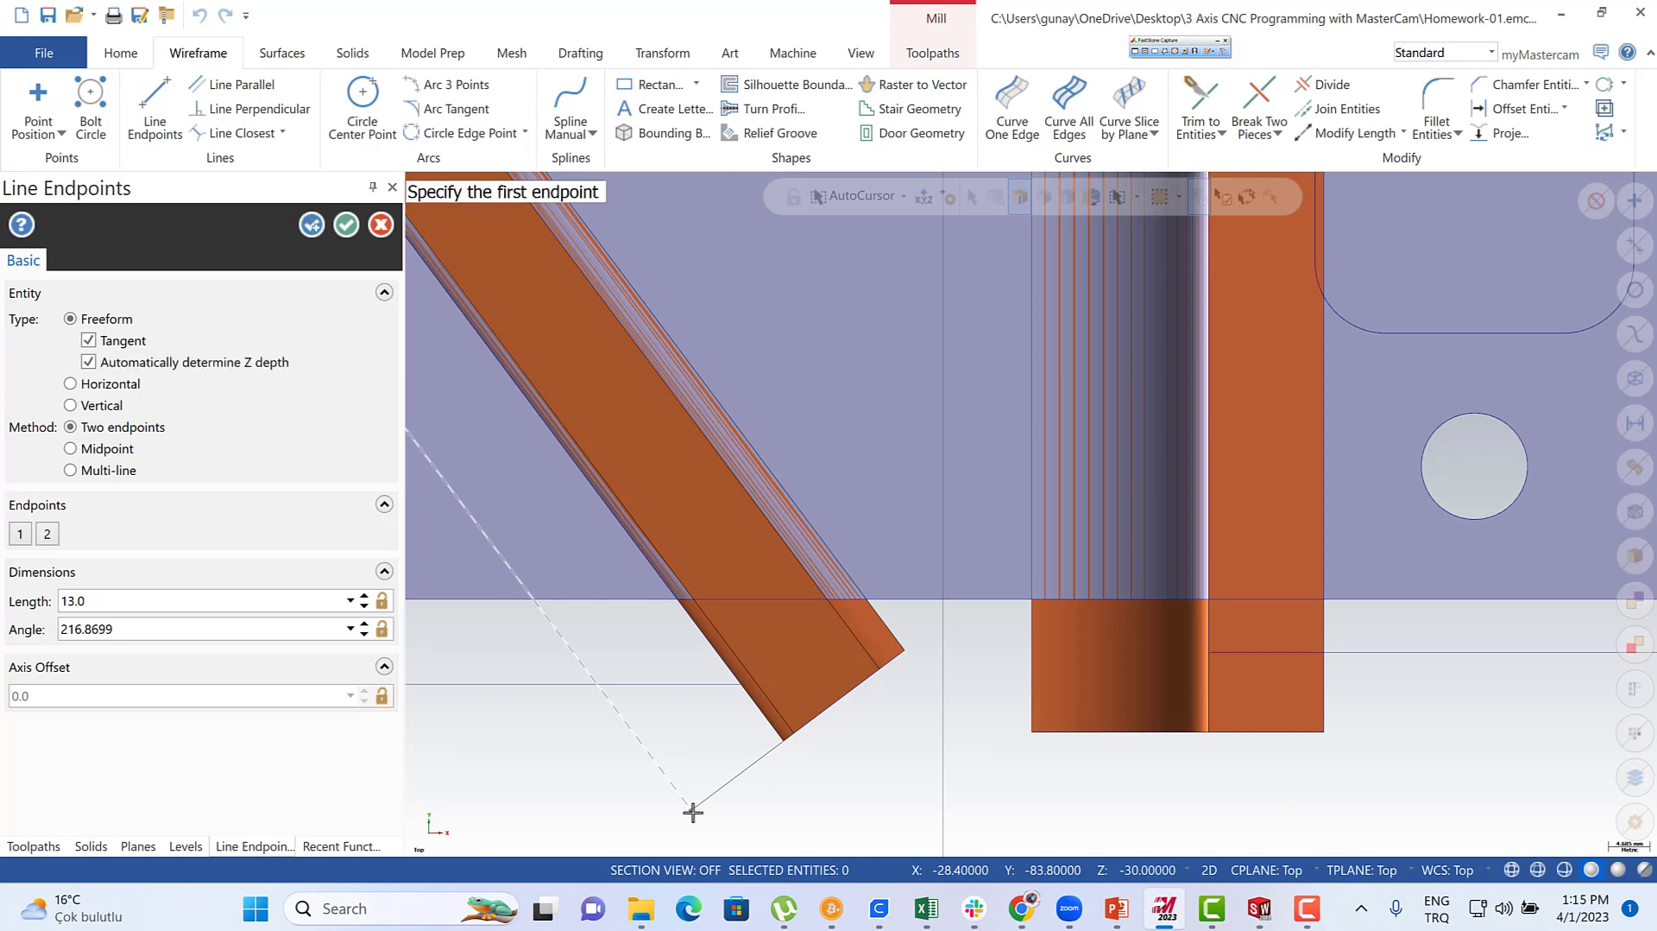
- Draw a line from the slanted wall's lower rear corner to the rear end of the offset line, and finish line creation
scroll(798, 738, up, 2)
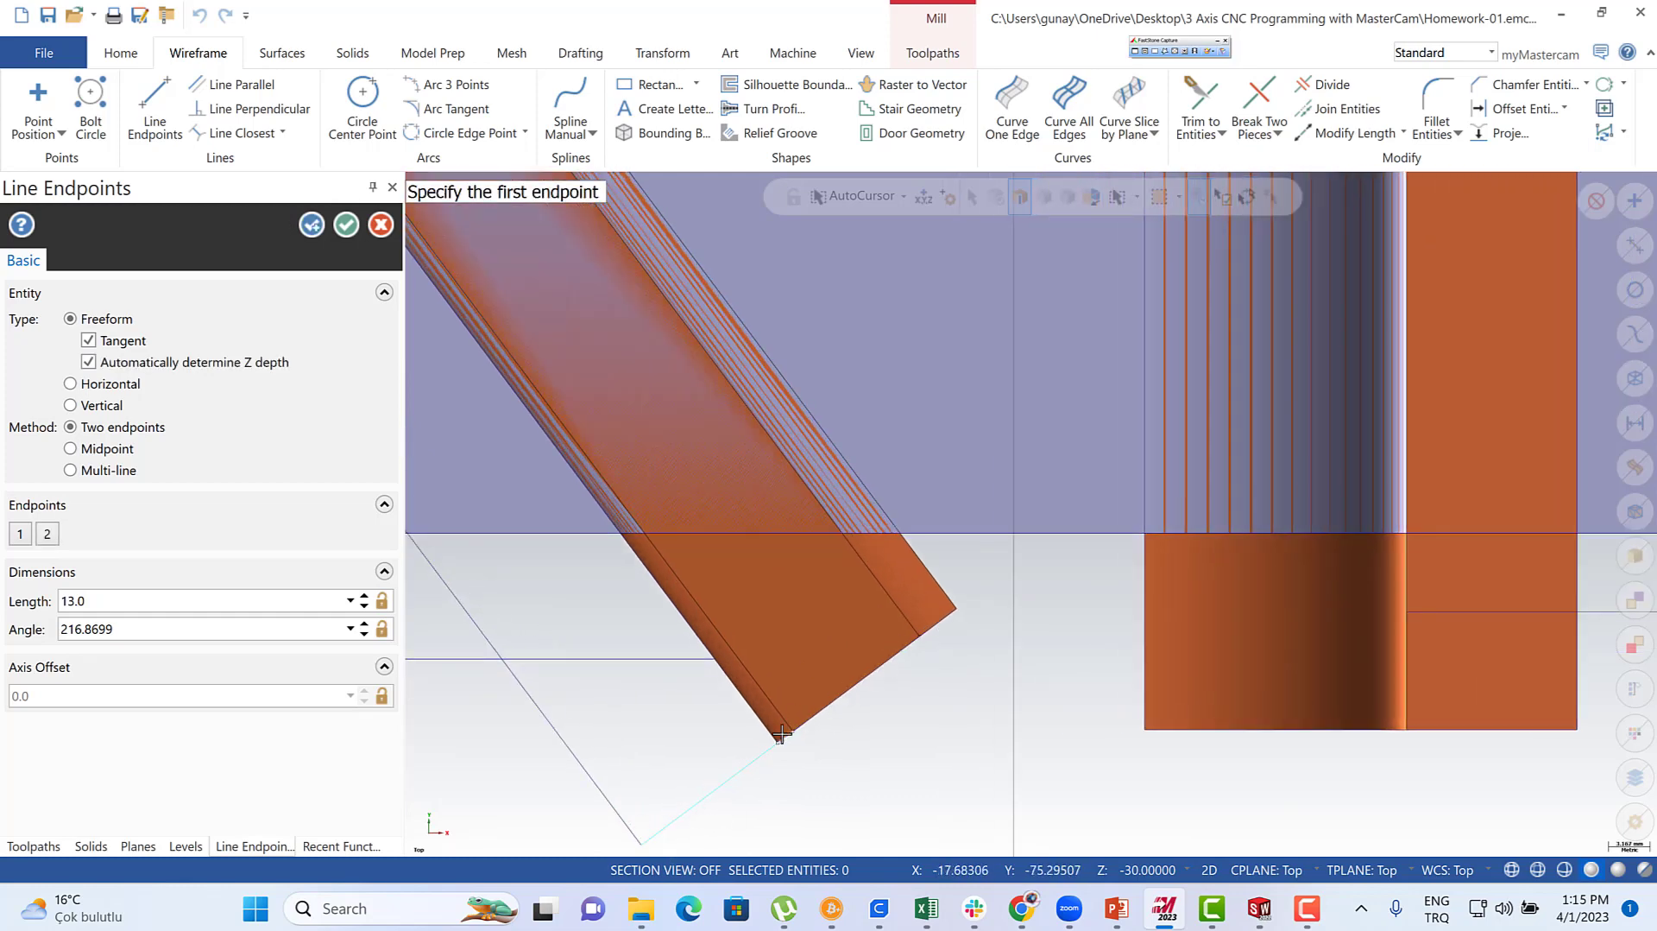
scroll(907, 753, down, 5)
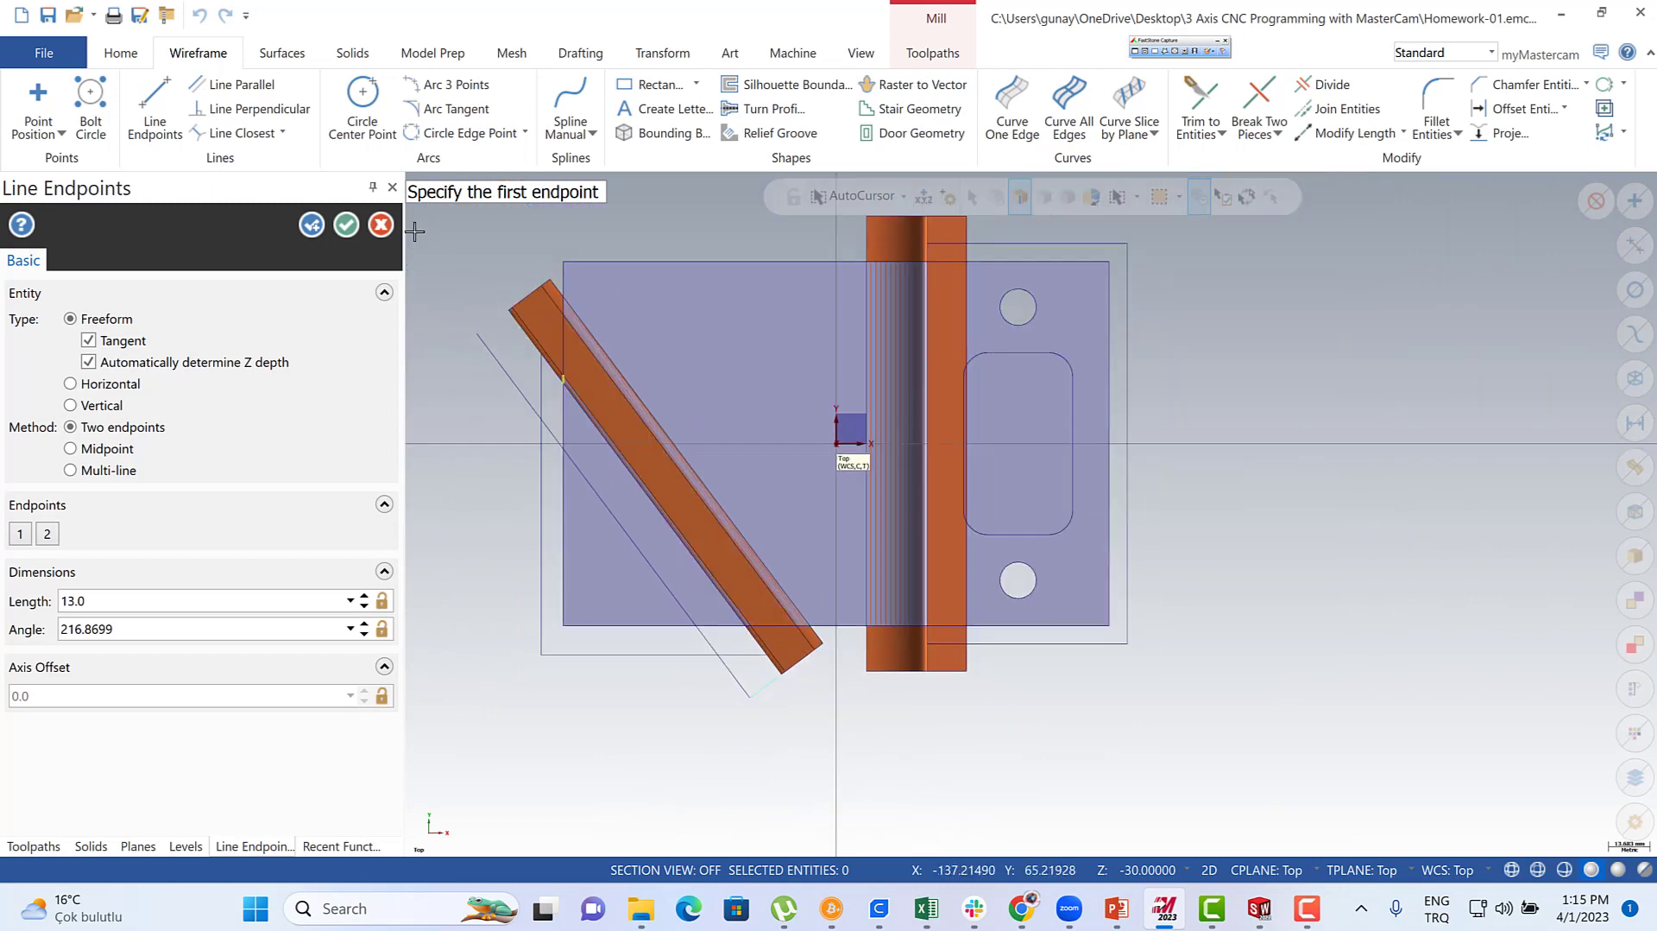
scroll(433, 259, up, 3)
middle_drag(576, 383, 598, 371)
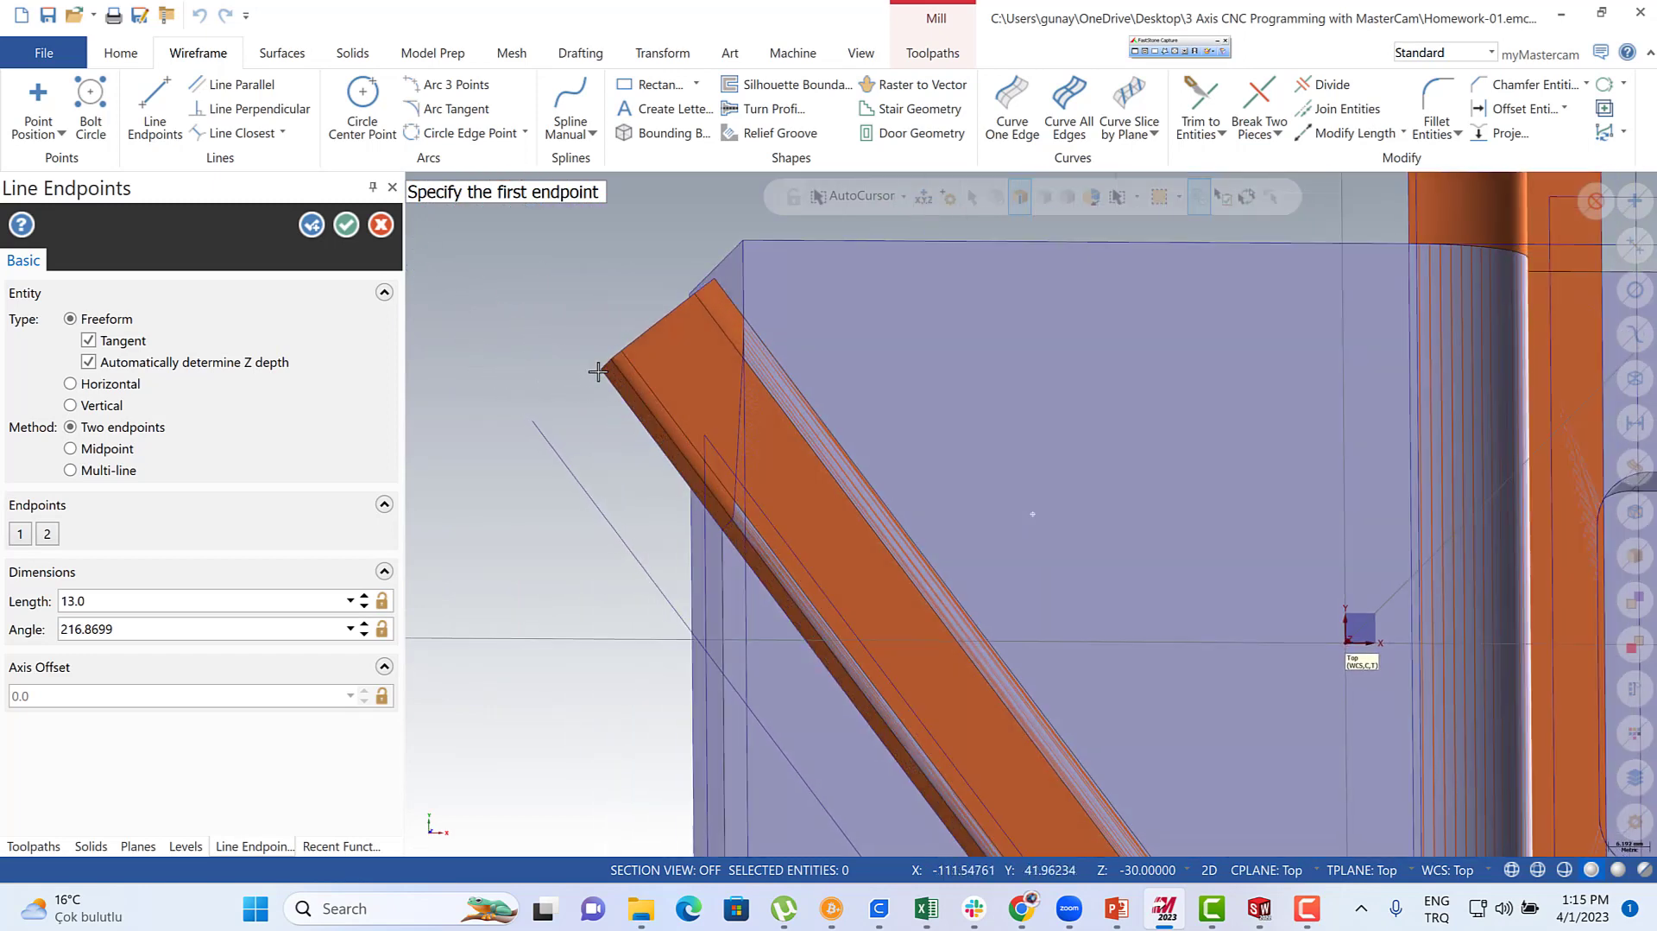
click(600, 373)
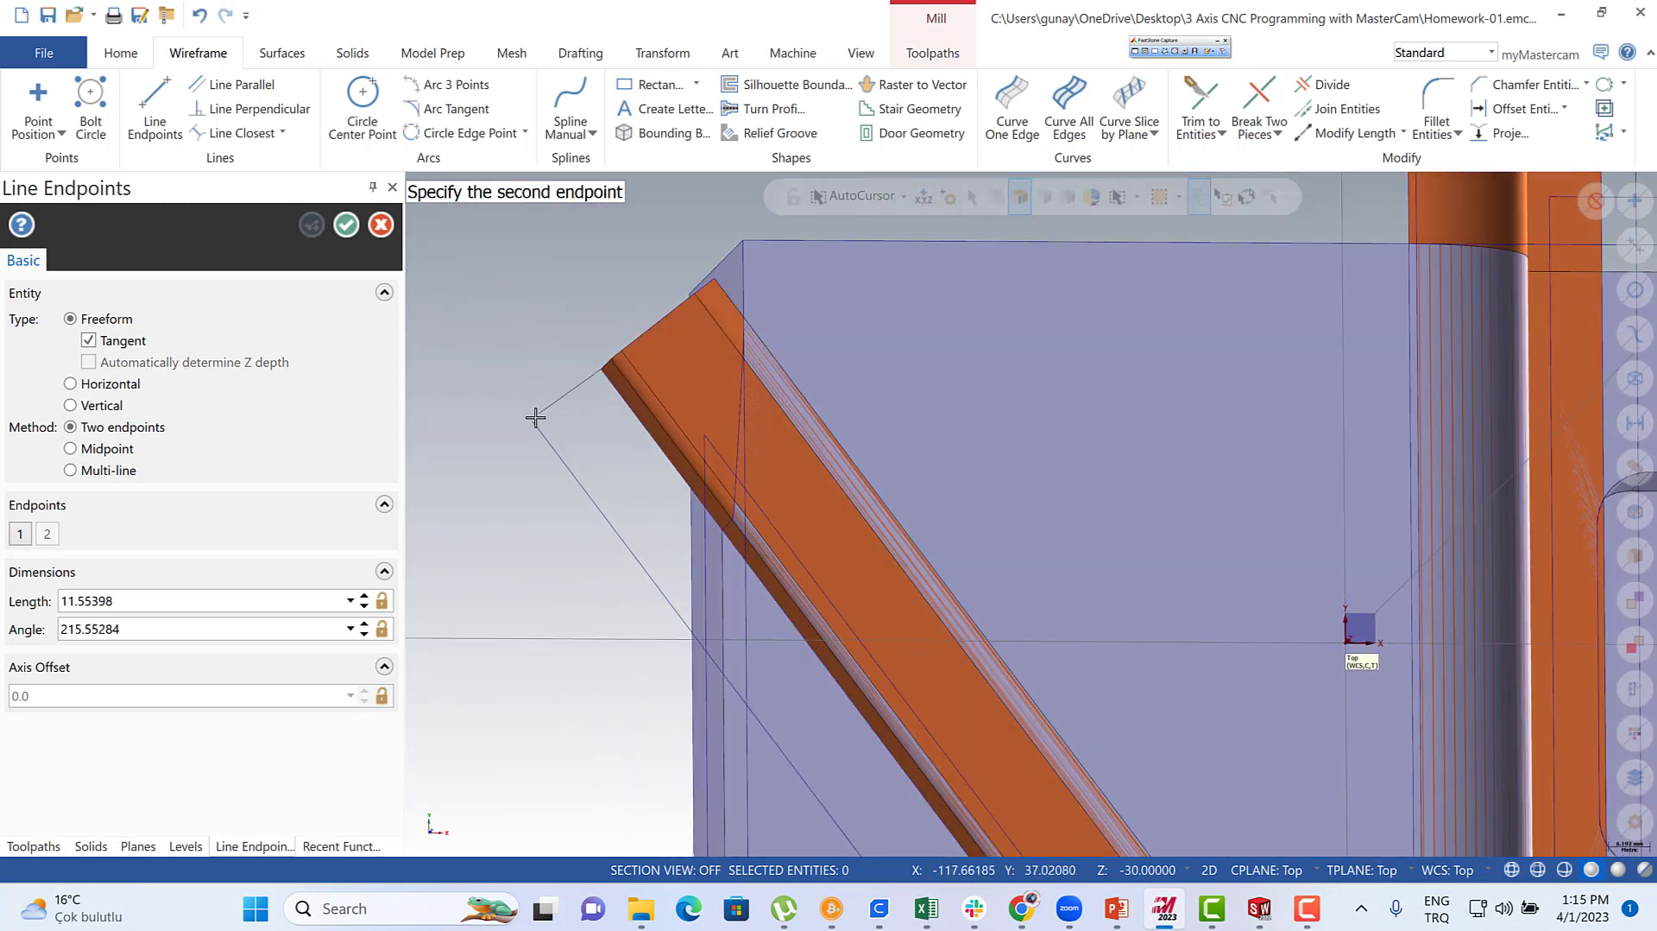
click(532, 420)
key(Escape)
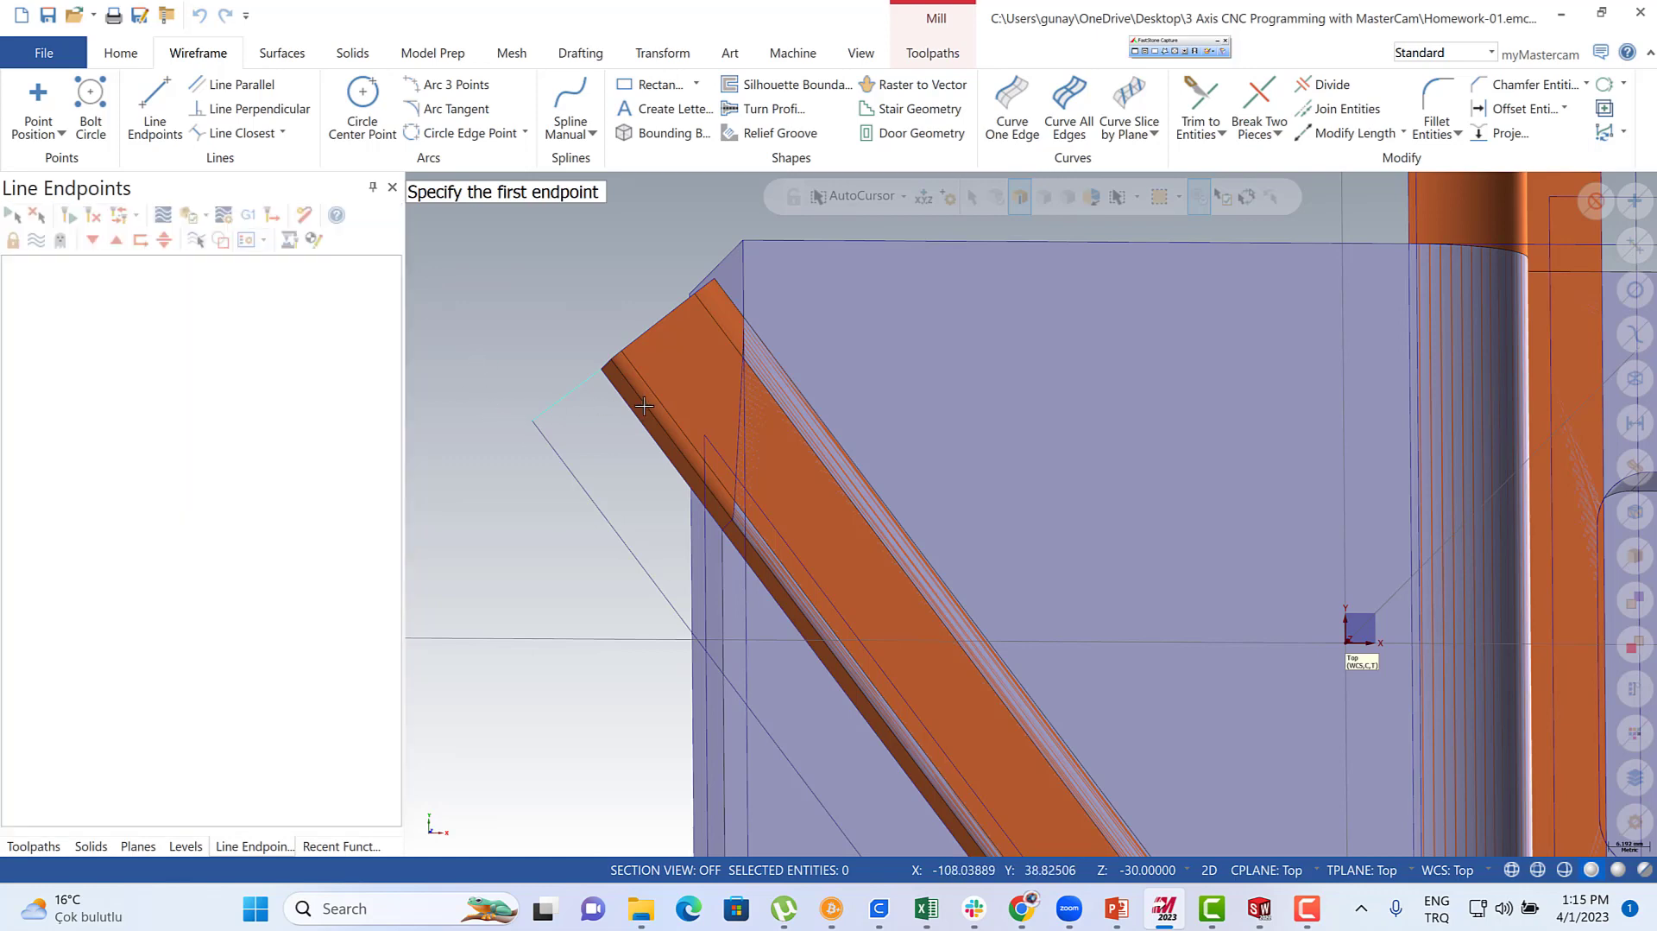
- Loft a floor surface between the offset line and the slanted wall's bottom edge line
scroll(614, 303, down, 5)
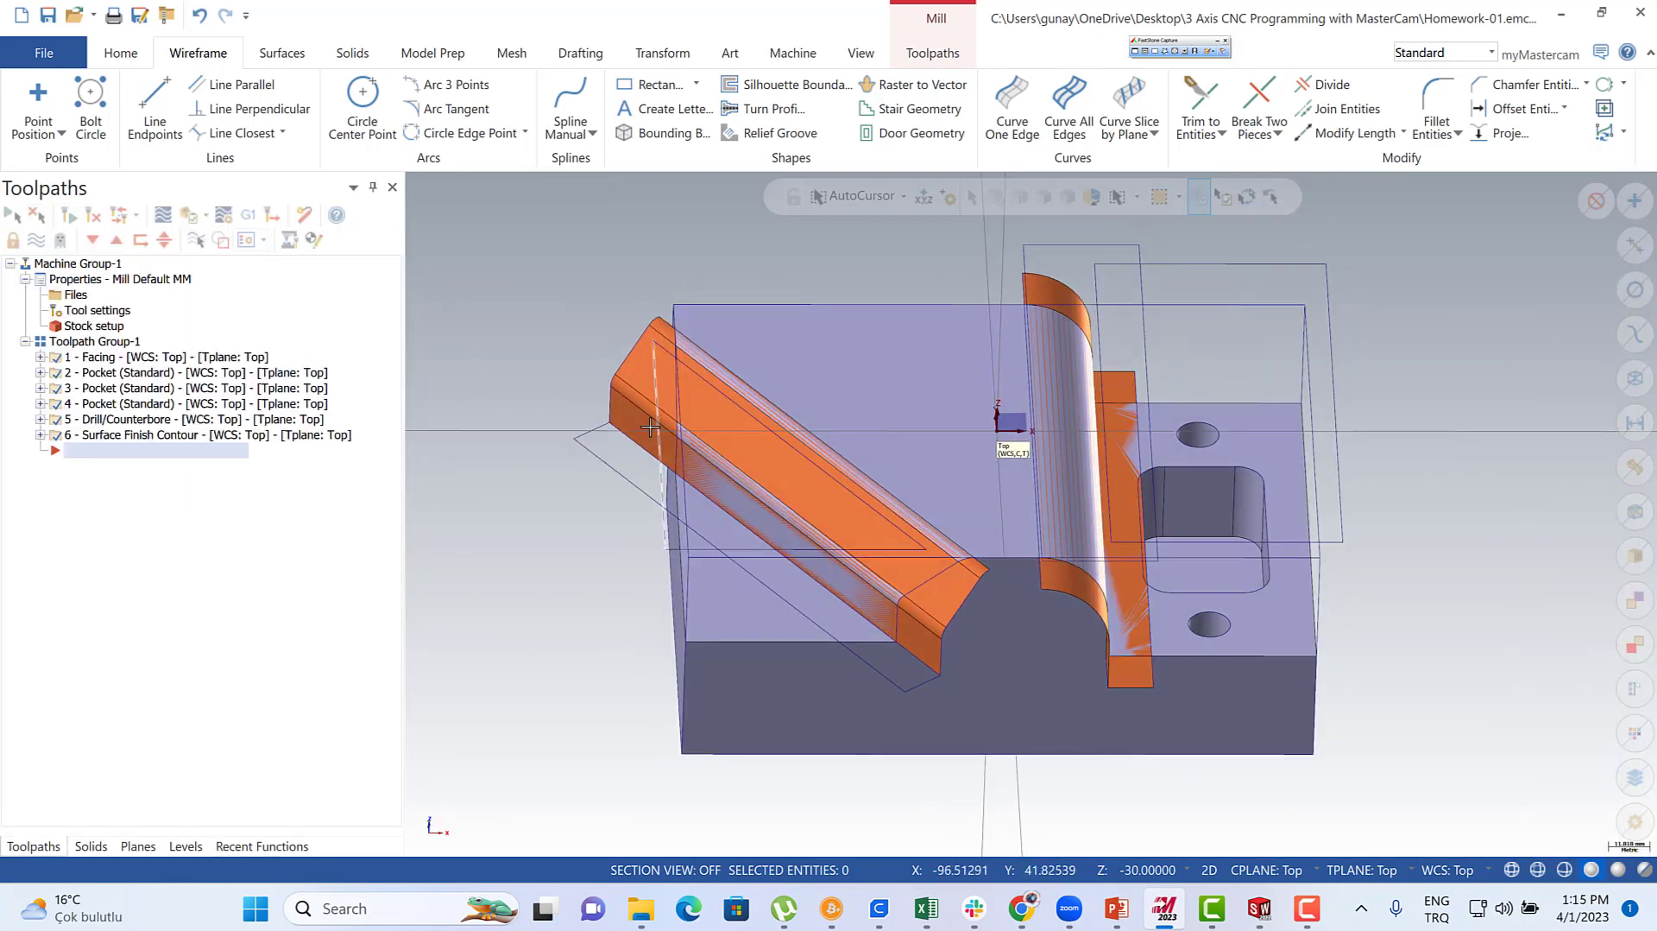
scroll(662, 420, up, 3)
click(277, 53)
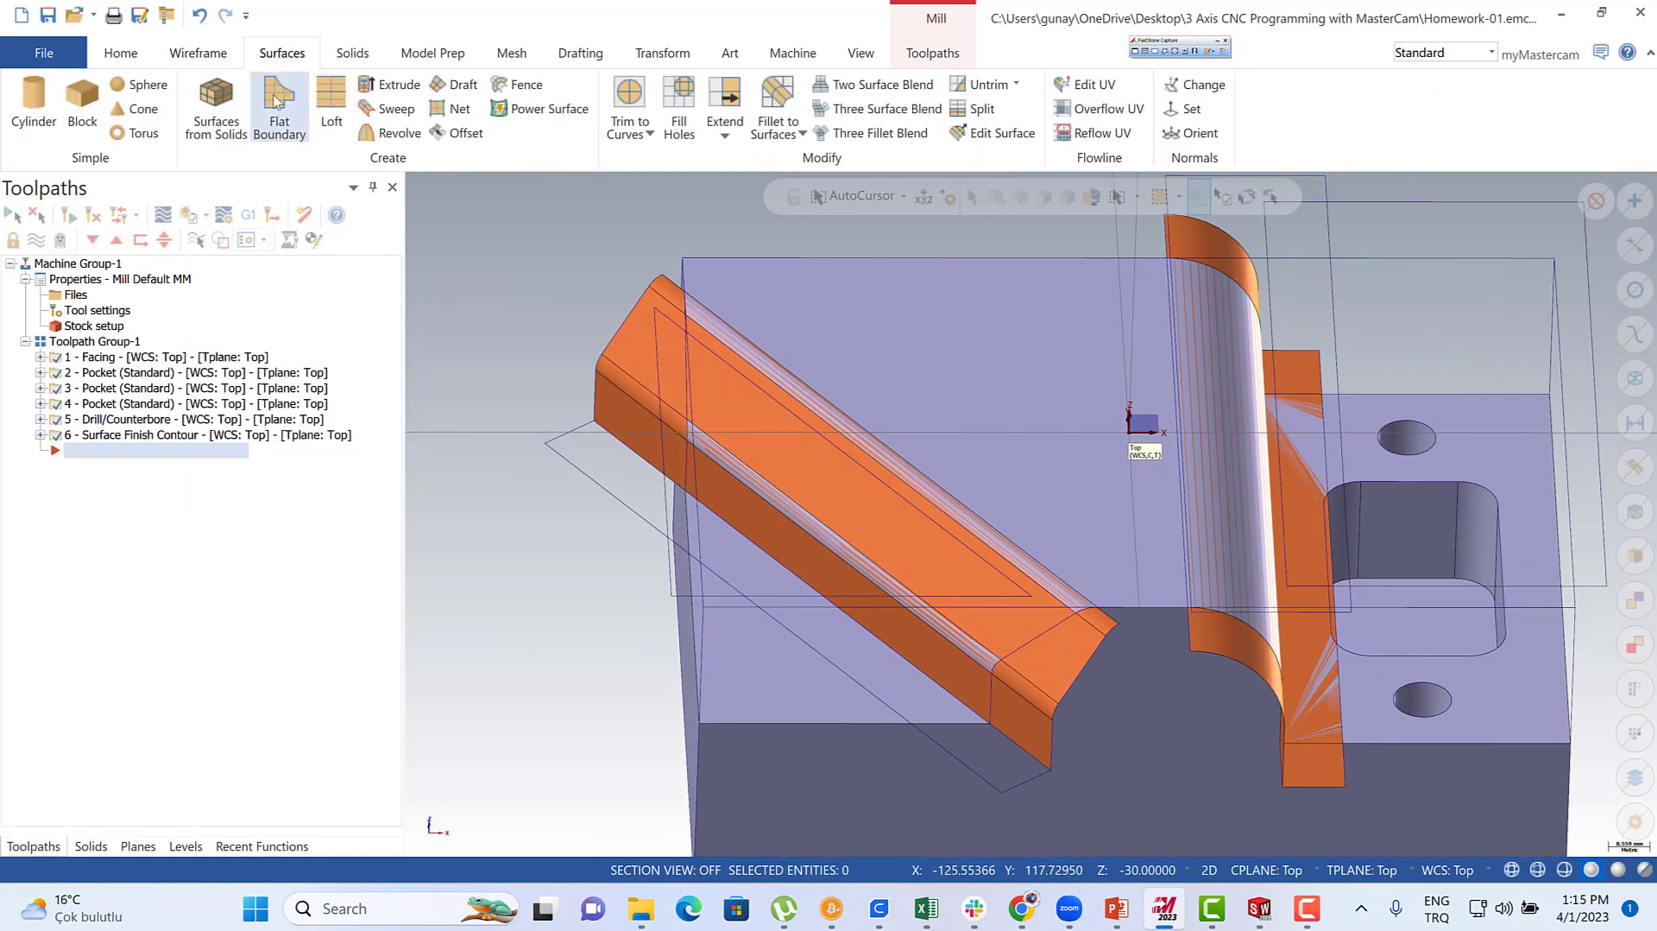
click(276, 101)
key(Escape)
click(329, 104)
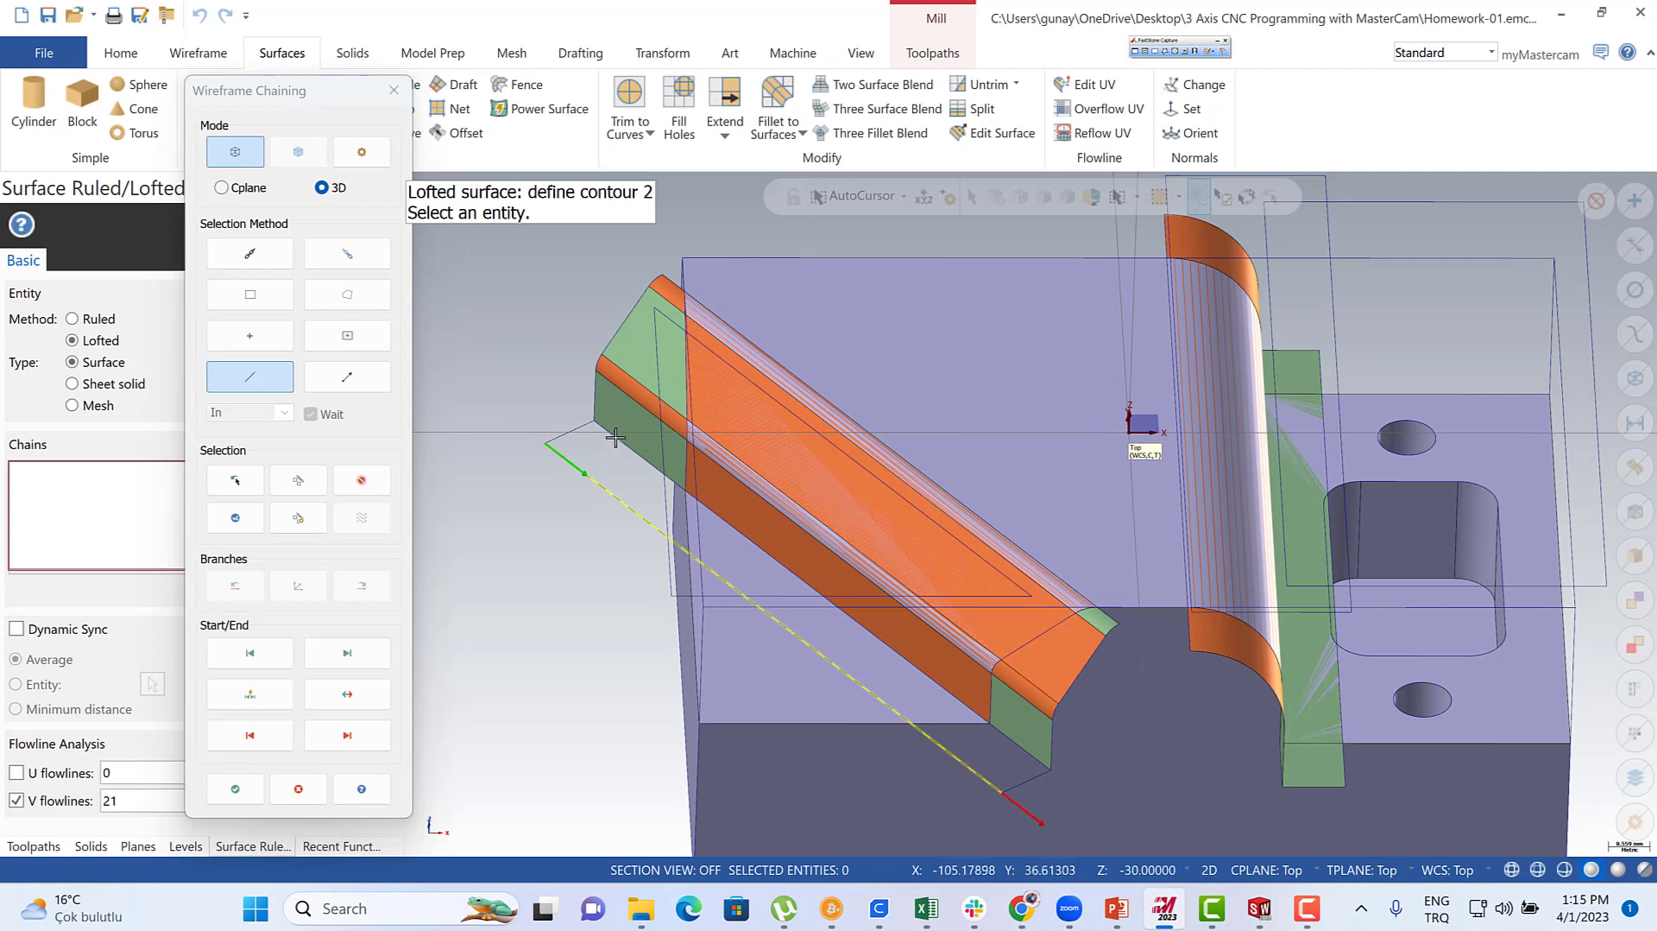
click(239, 785)
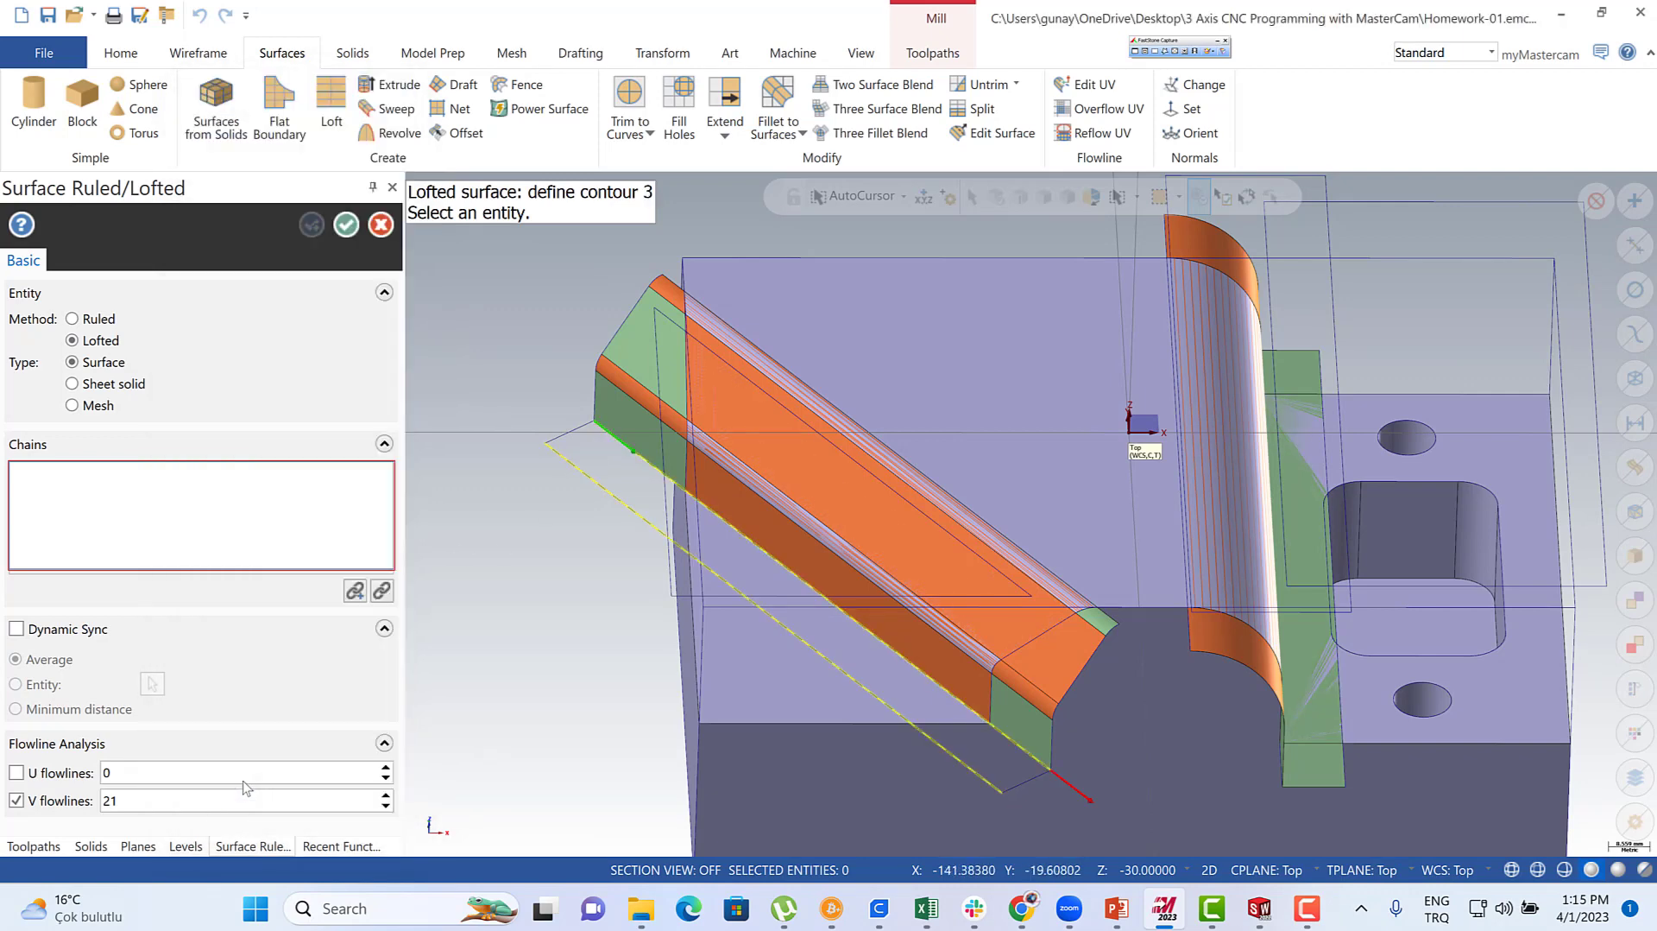
key(Return)
- Set the construction Z depth to 10 mm
scroll(780, 675, down, 3)
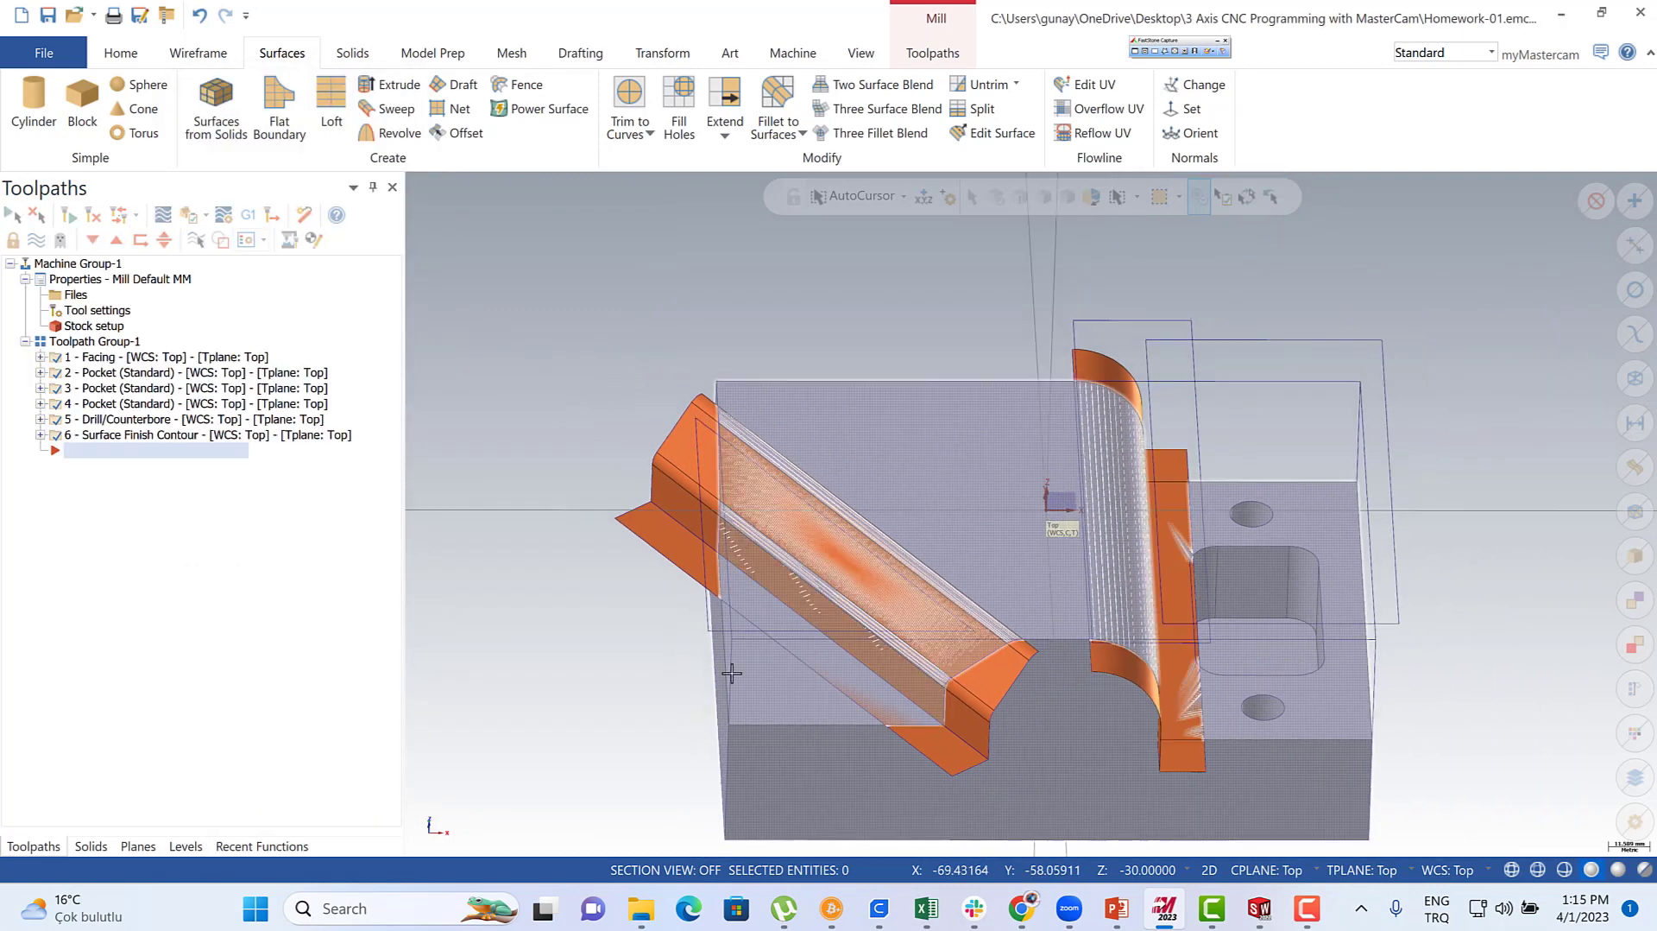
middle_drag(682, 628, 676, 661)
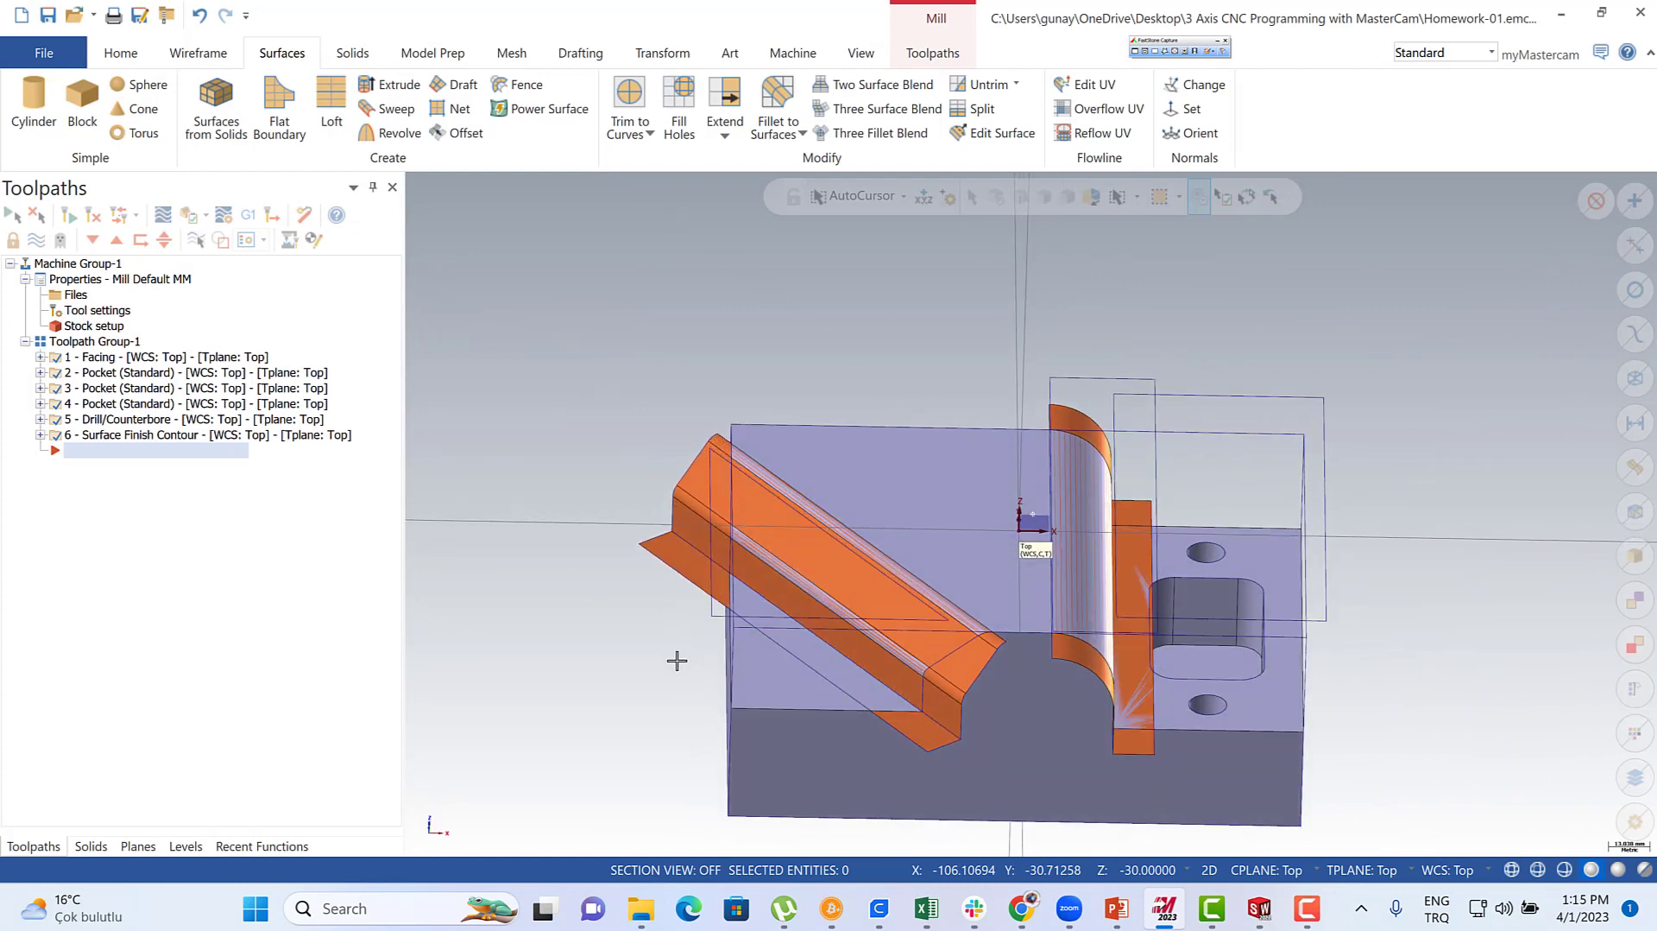
middle_drag(731, 613, 934, 627)
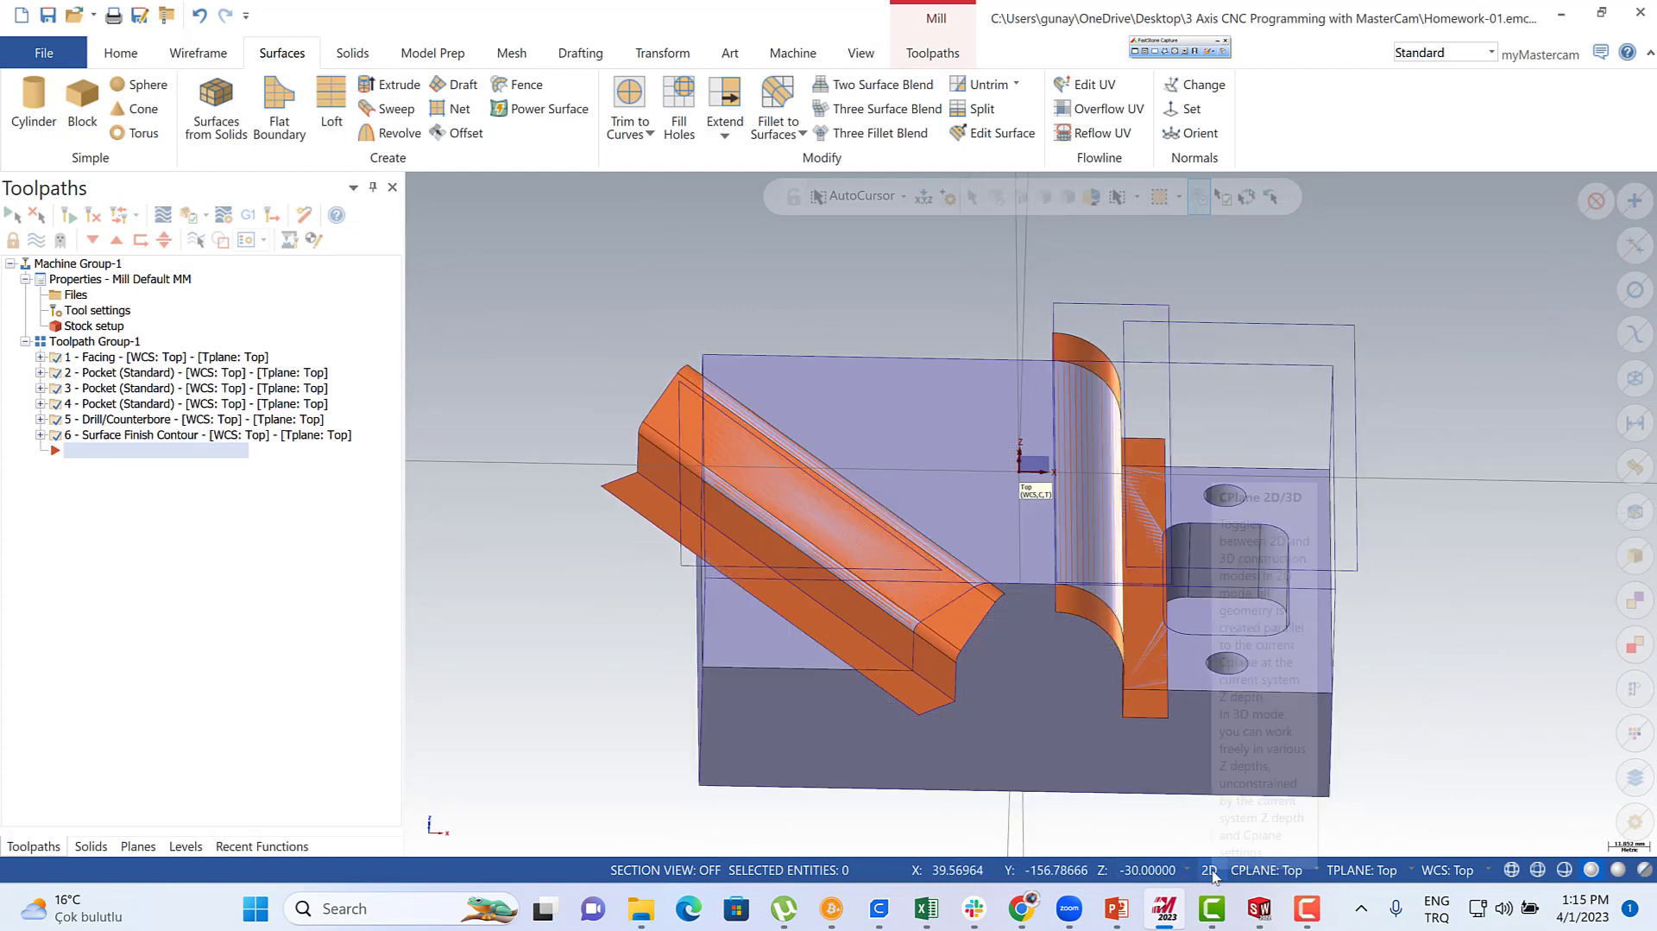
click(1155, 872)
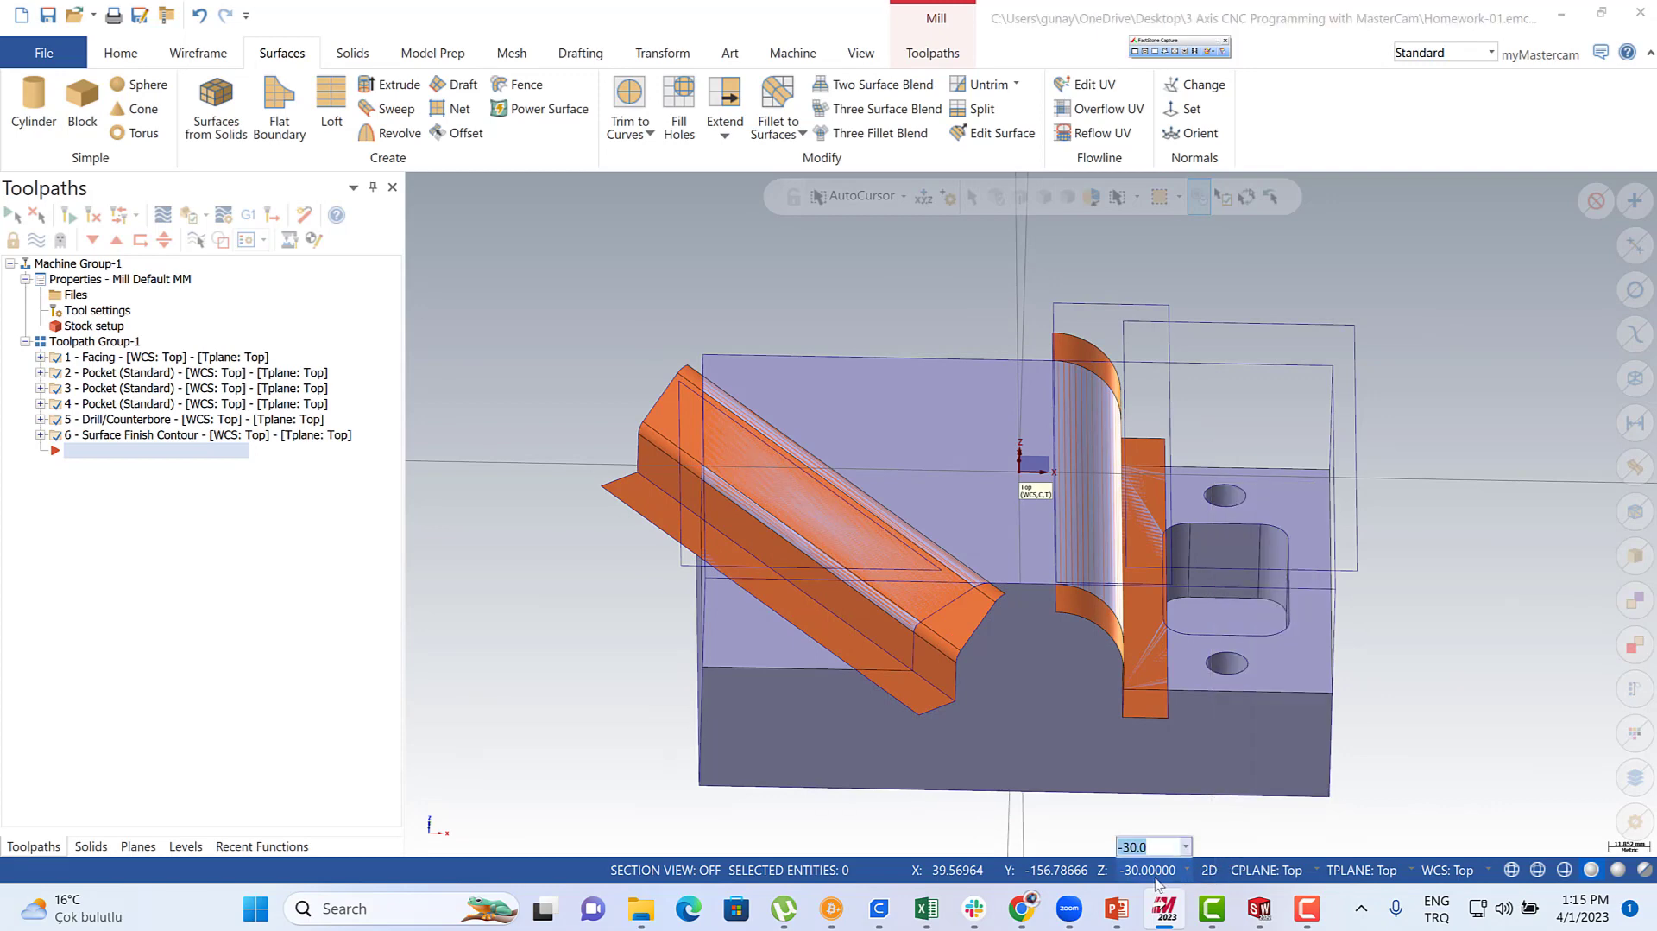
key(Return)
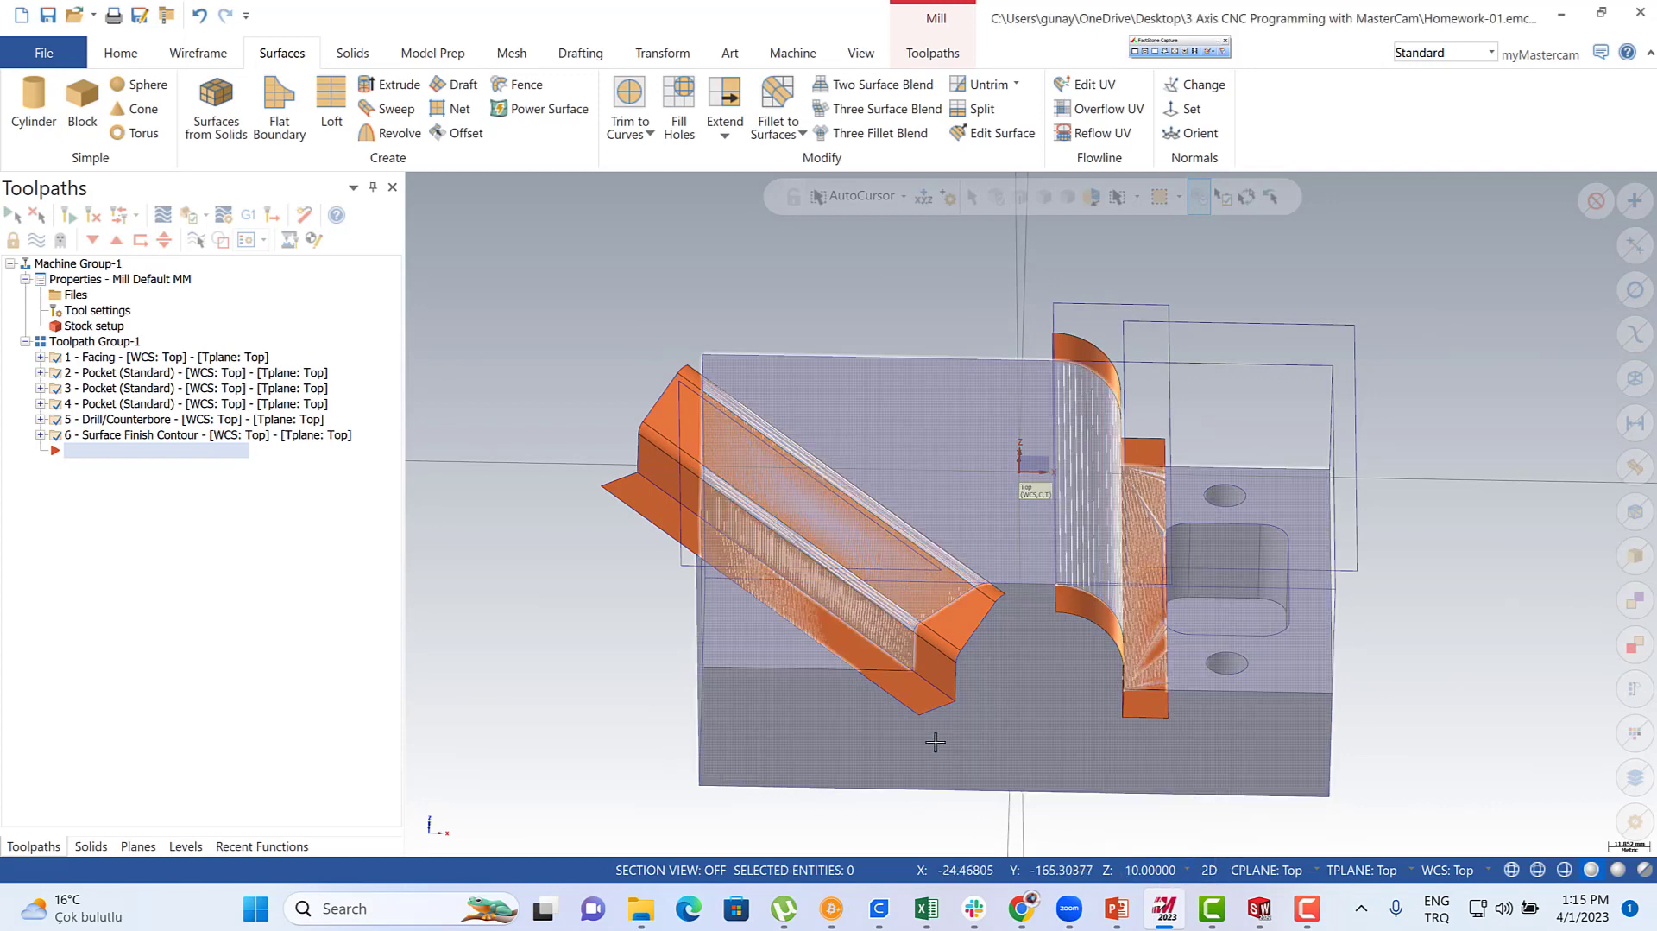
- Project a copy of the floor surface's outer offset line to depth 10, and clear the result colors
scroll(947, 745, up, 1)
key(alt+t)
click(601, 489)
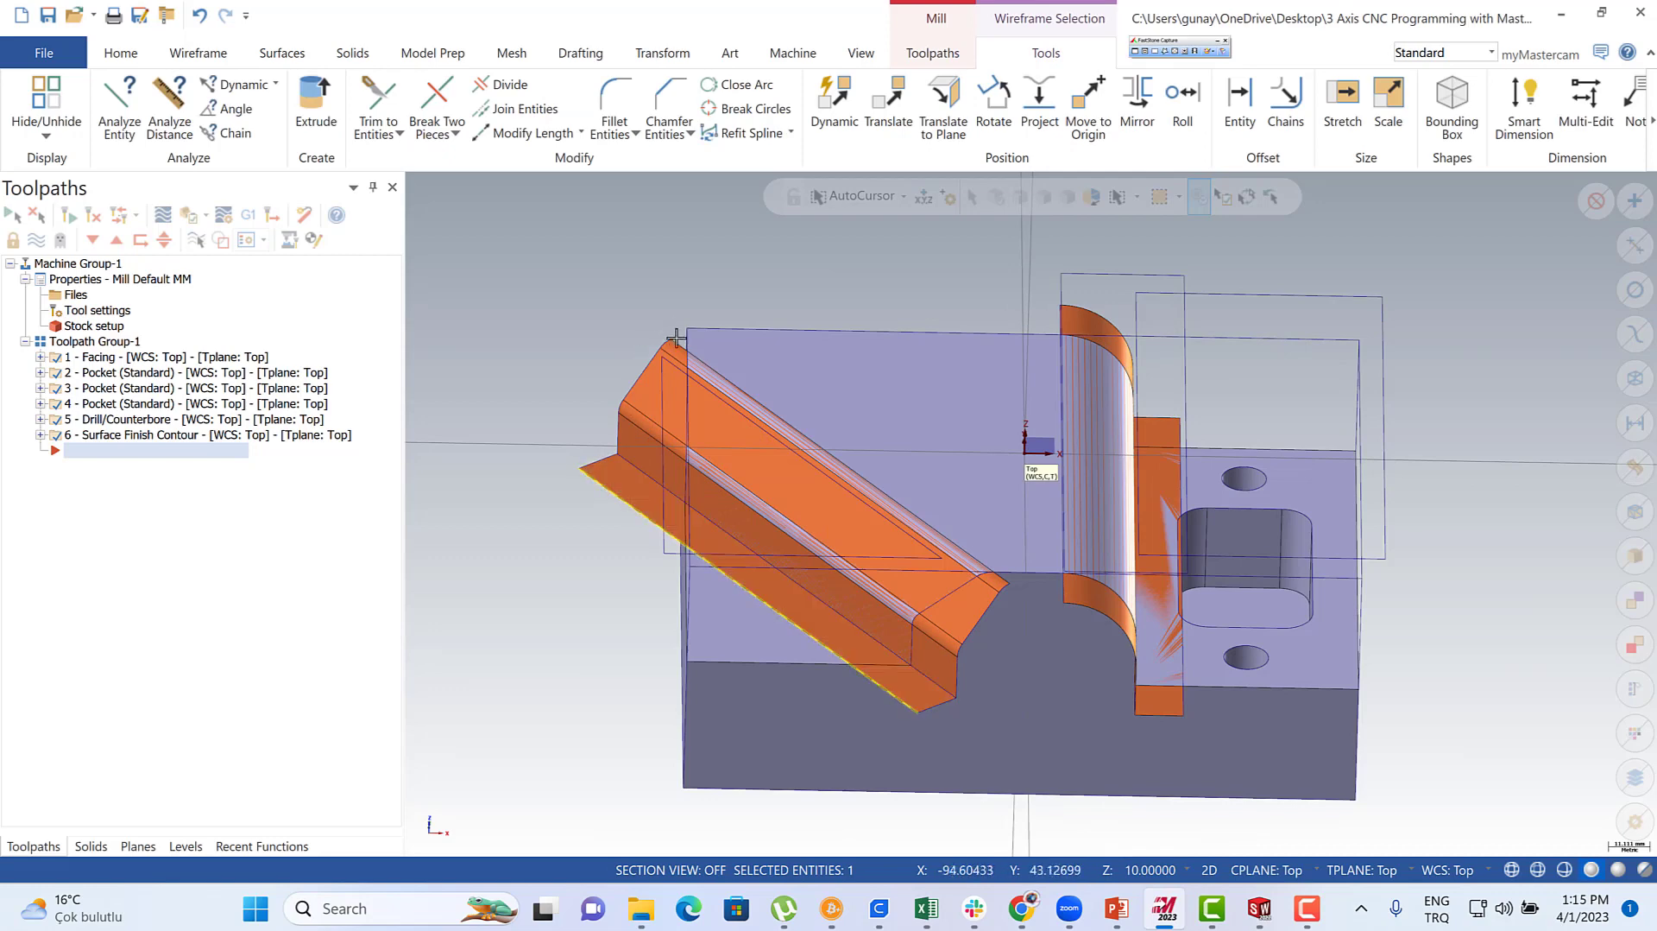
scroll(683, 316, up, 3)
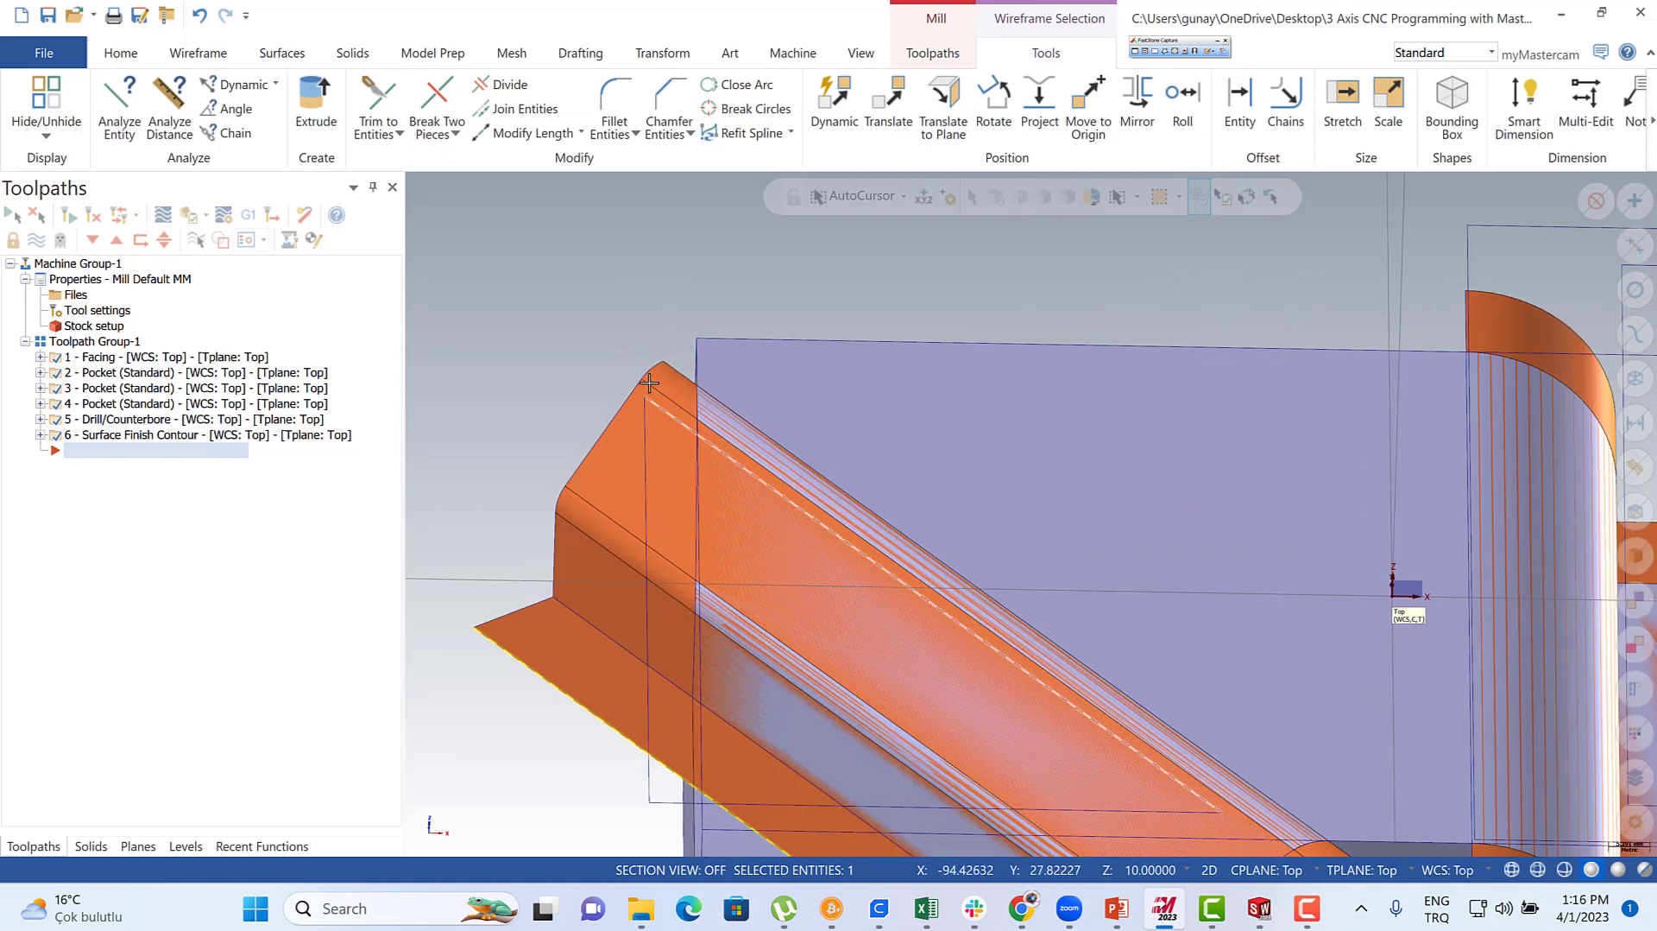
scroll(466, 207, down, 2)
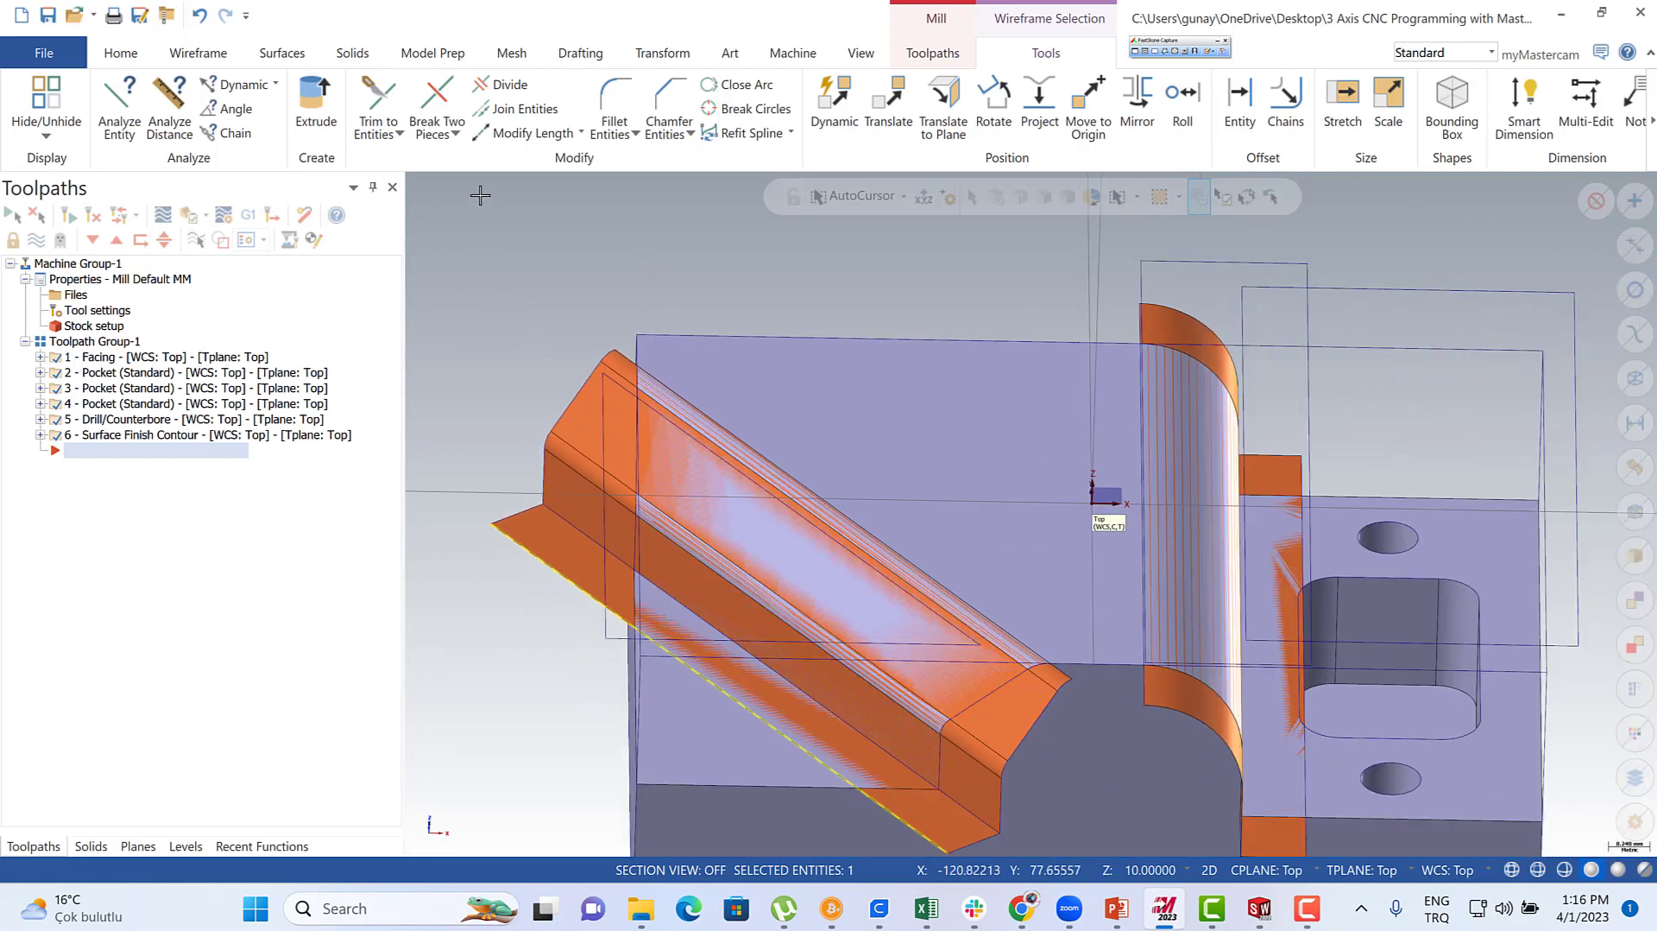
click(658, 54)
click(248, 98)
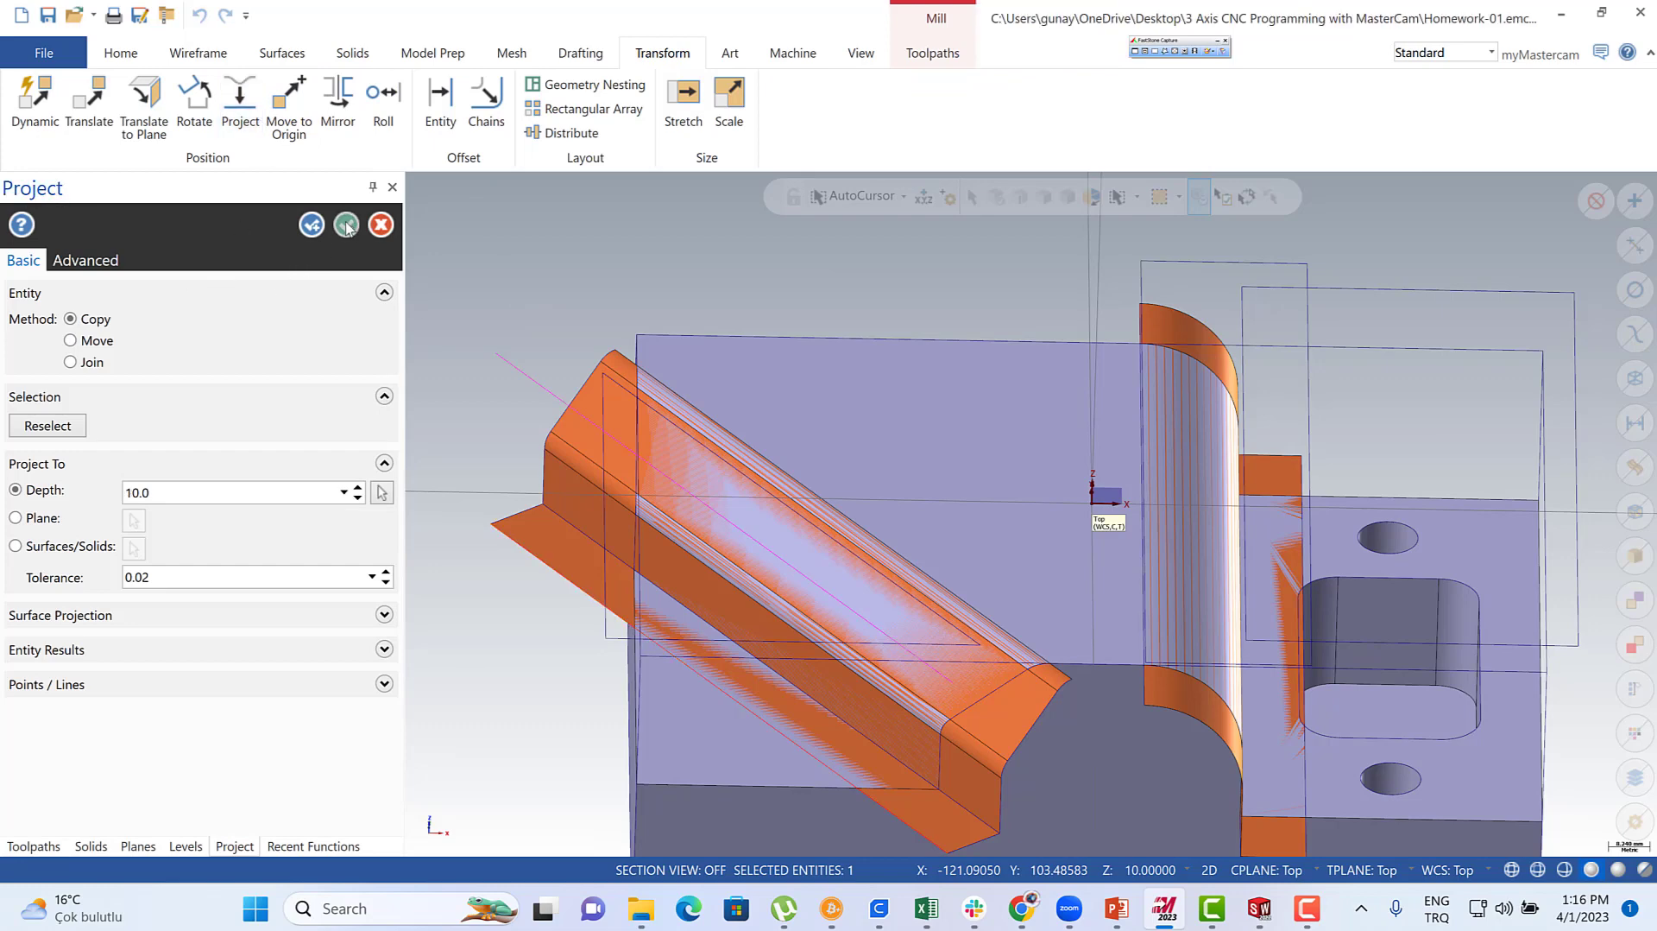
click(346, 226)
right_click(507, 252)
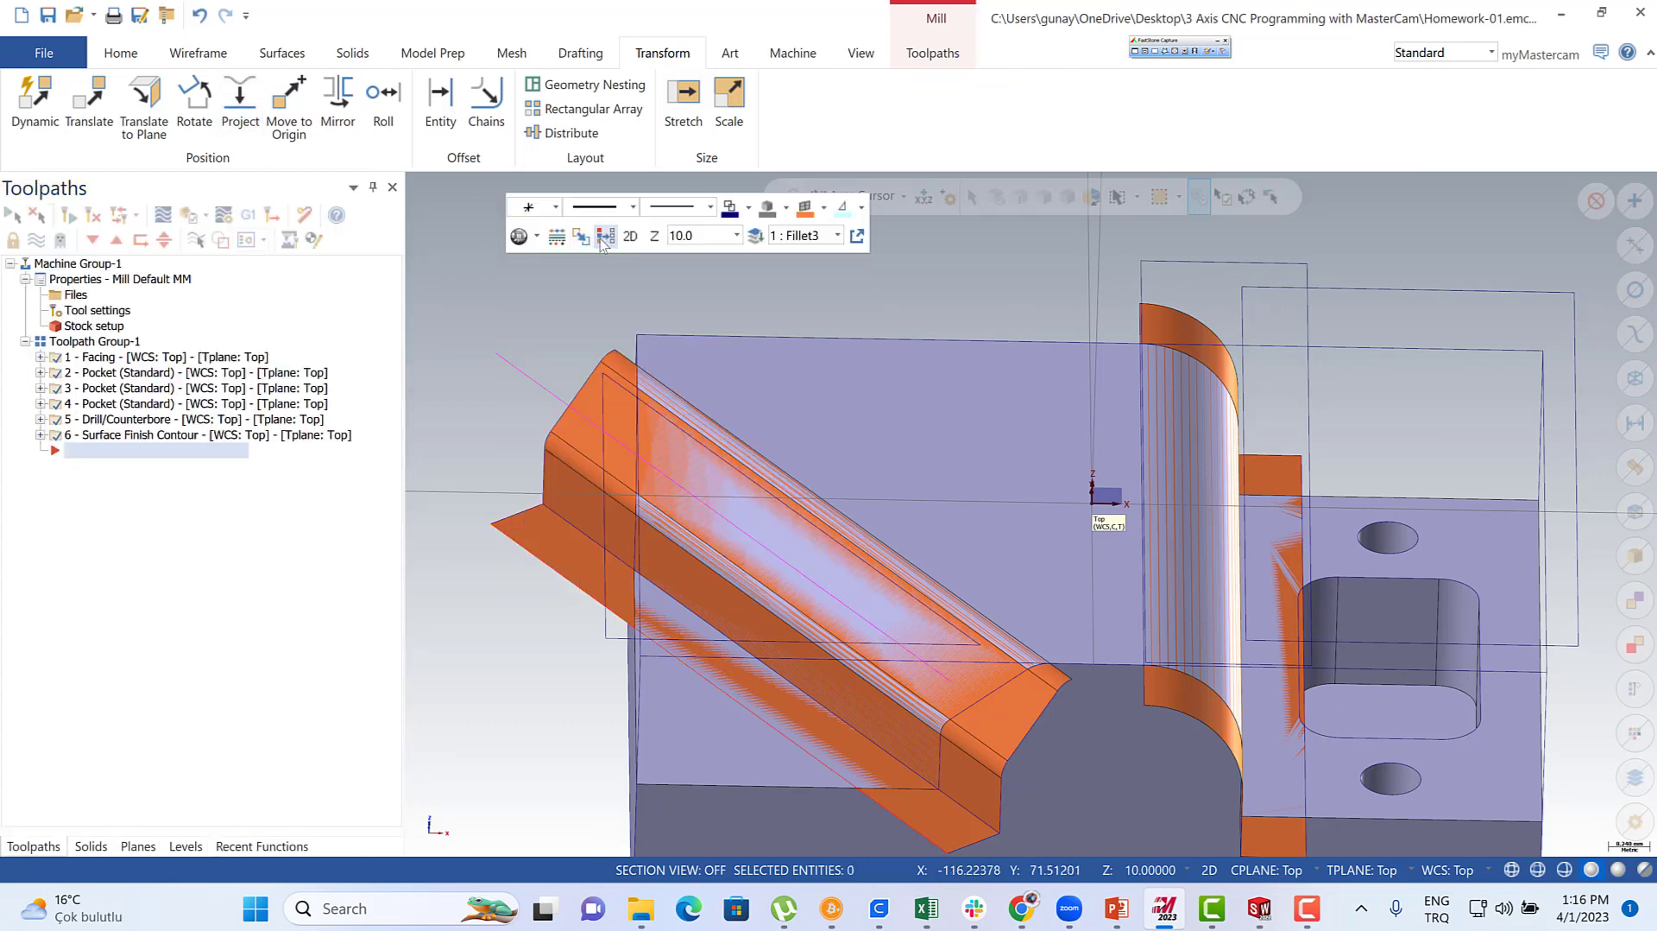
click(506, 529)
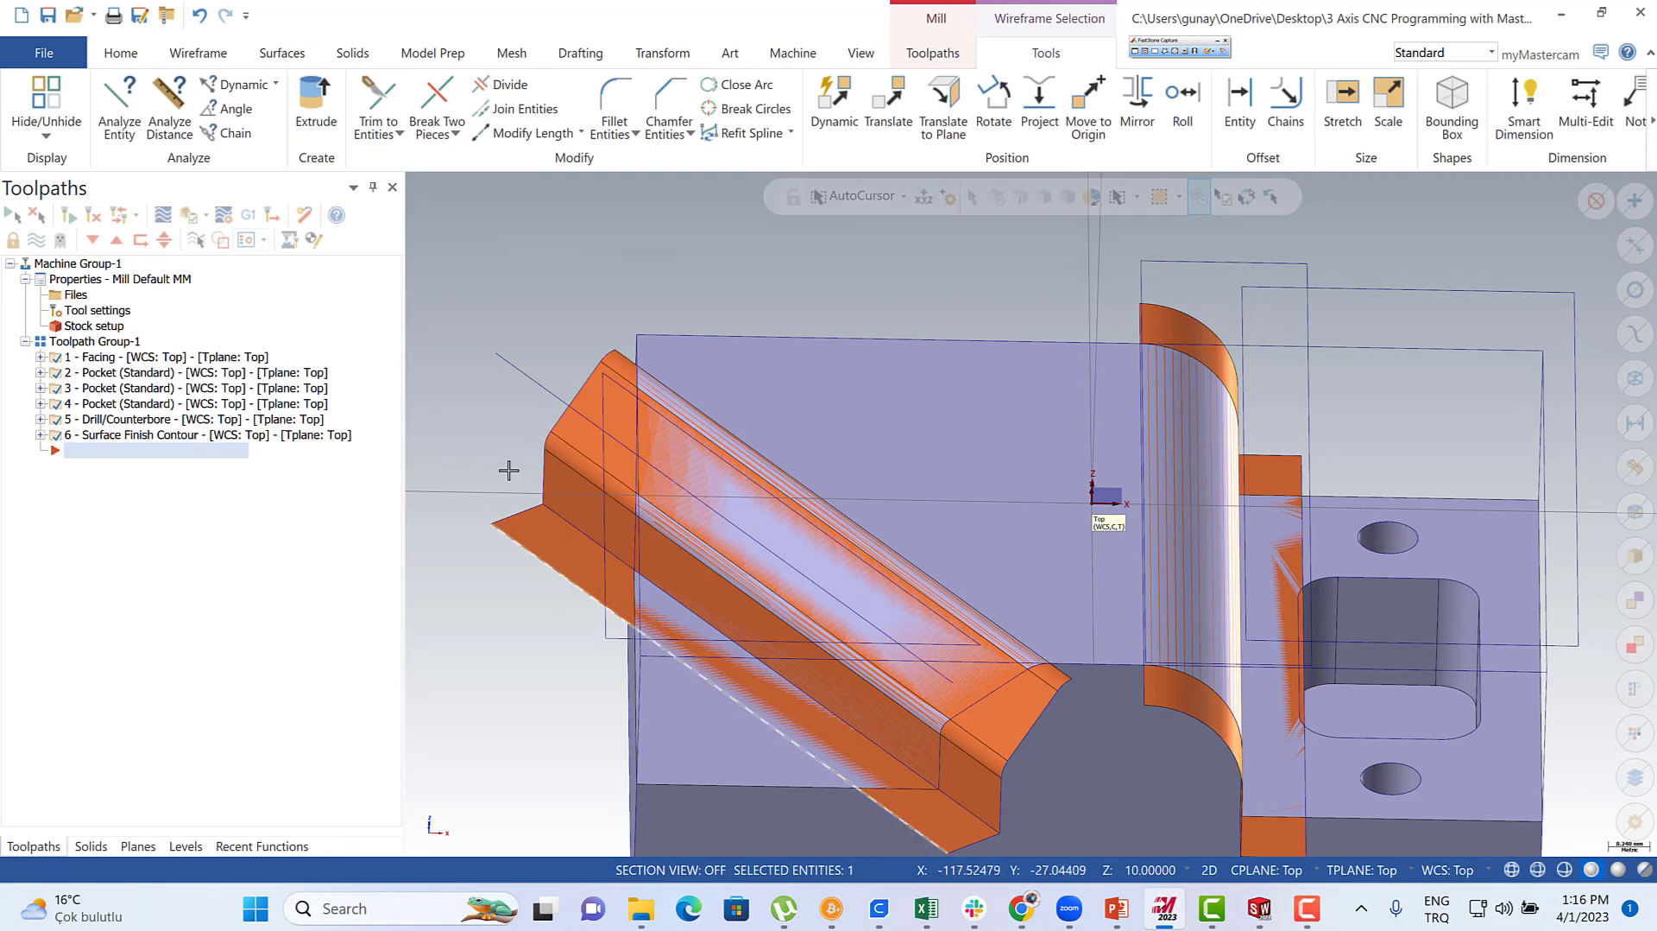
key(Escape)
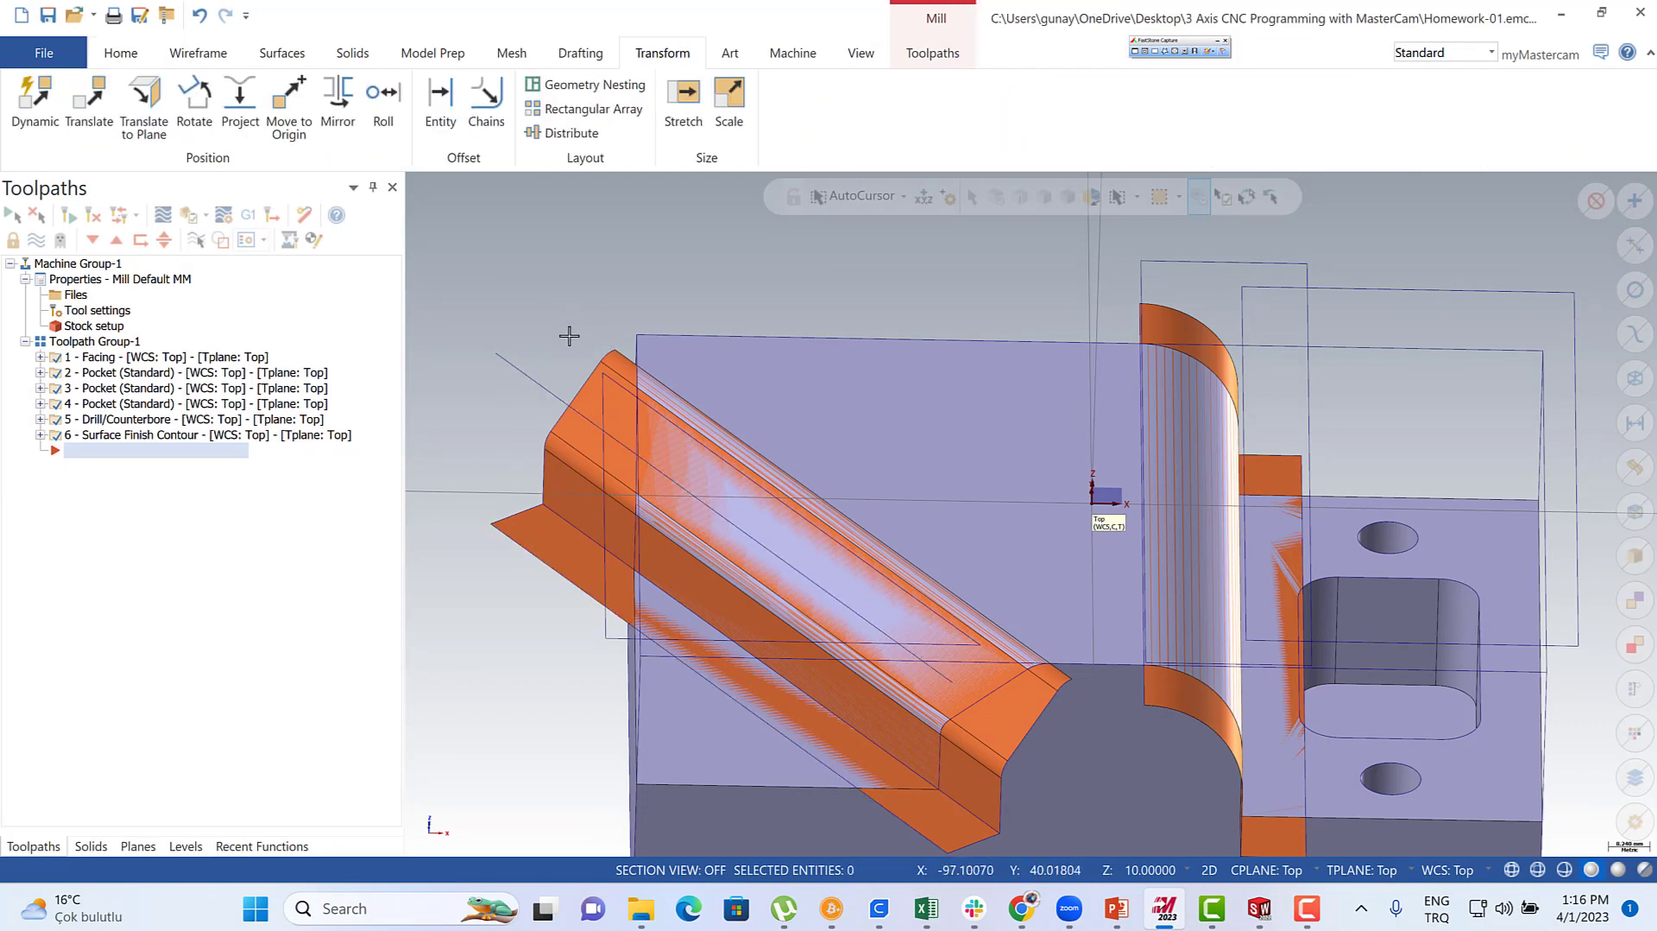
- Draw a line at Z 10 above the slanted profile's upper edge, between its front and rear corners
click(198, 55)
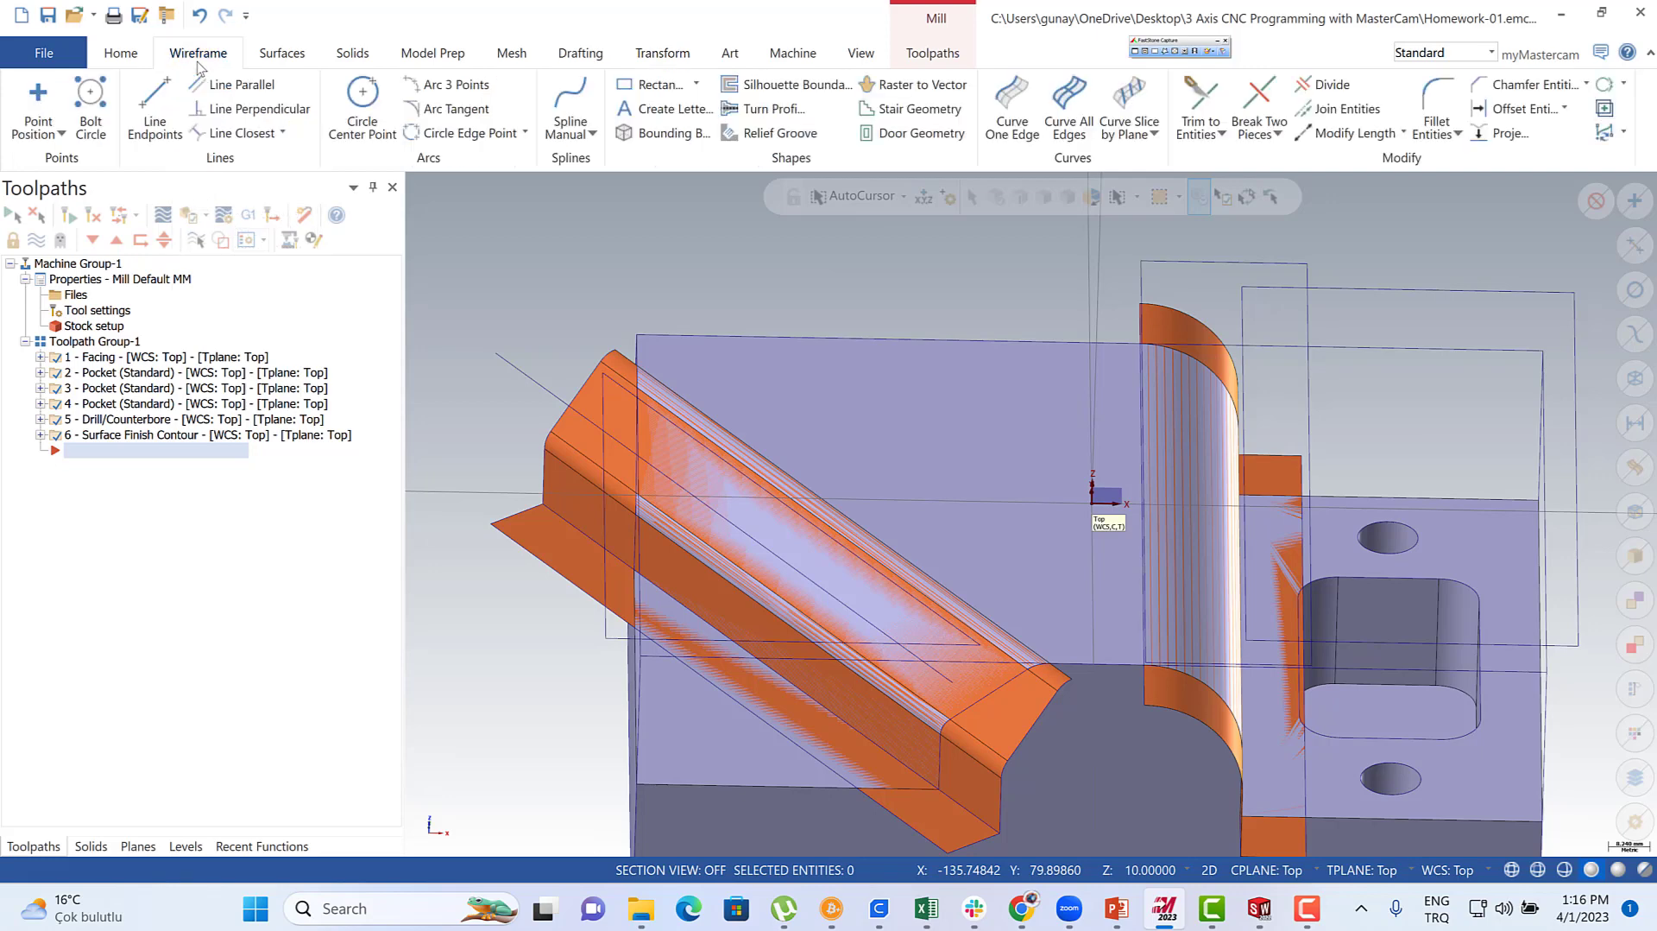
click(157, 104)
click(619, 354)
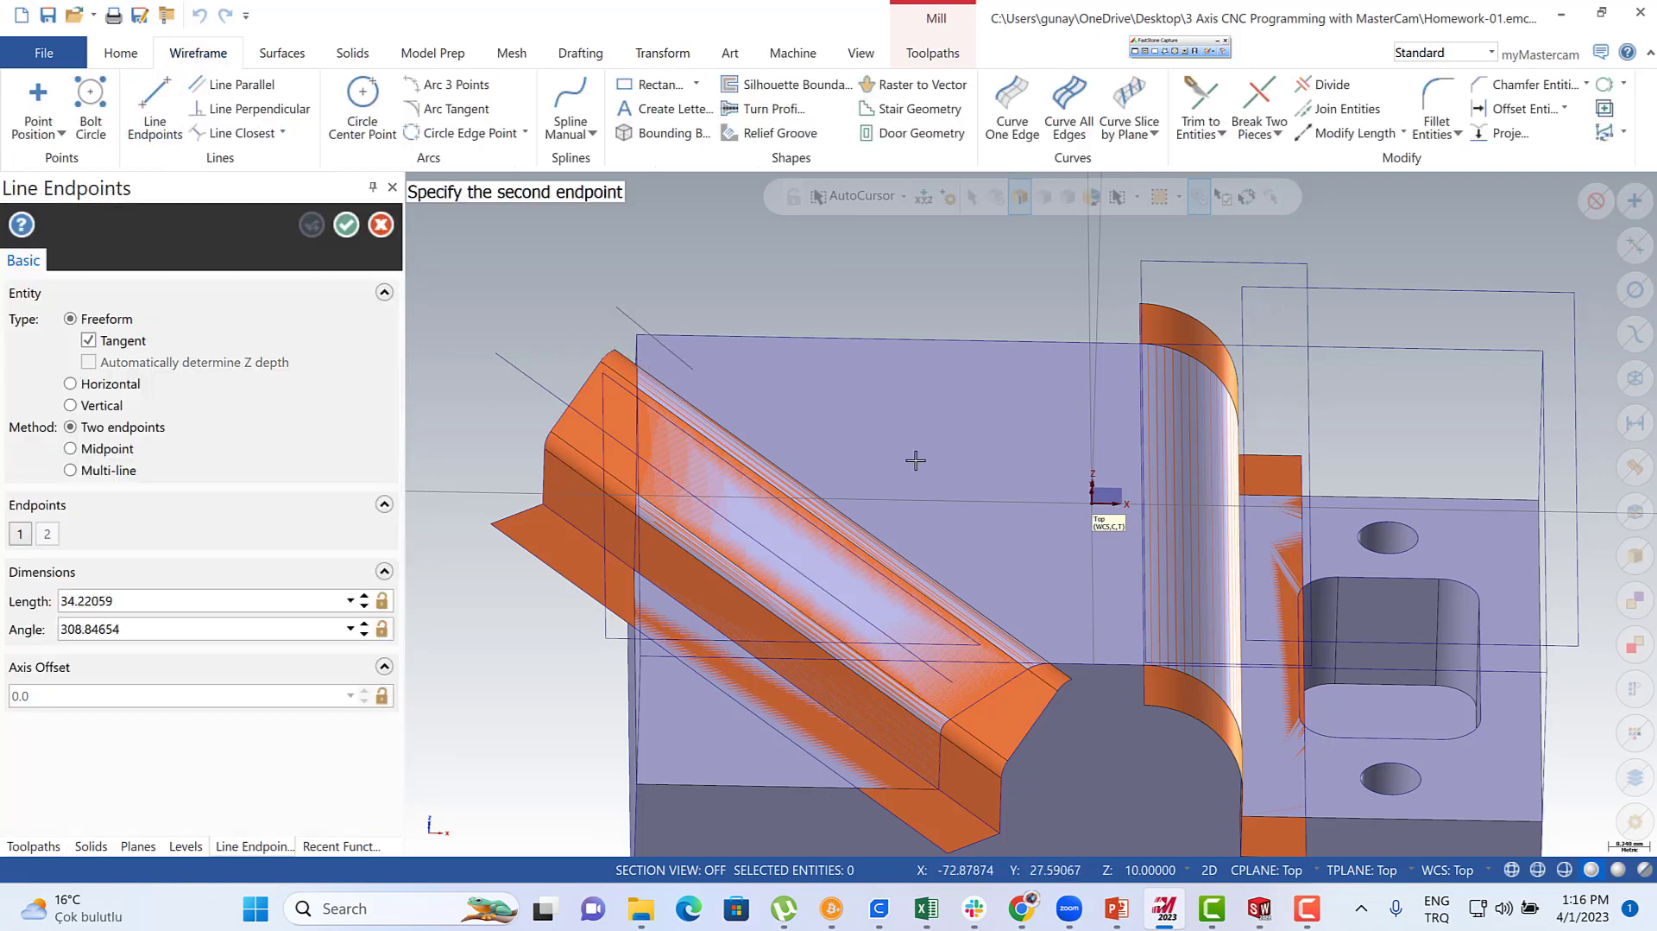
click(1073, 682)
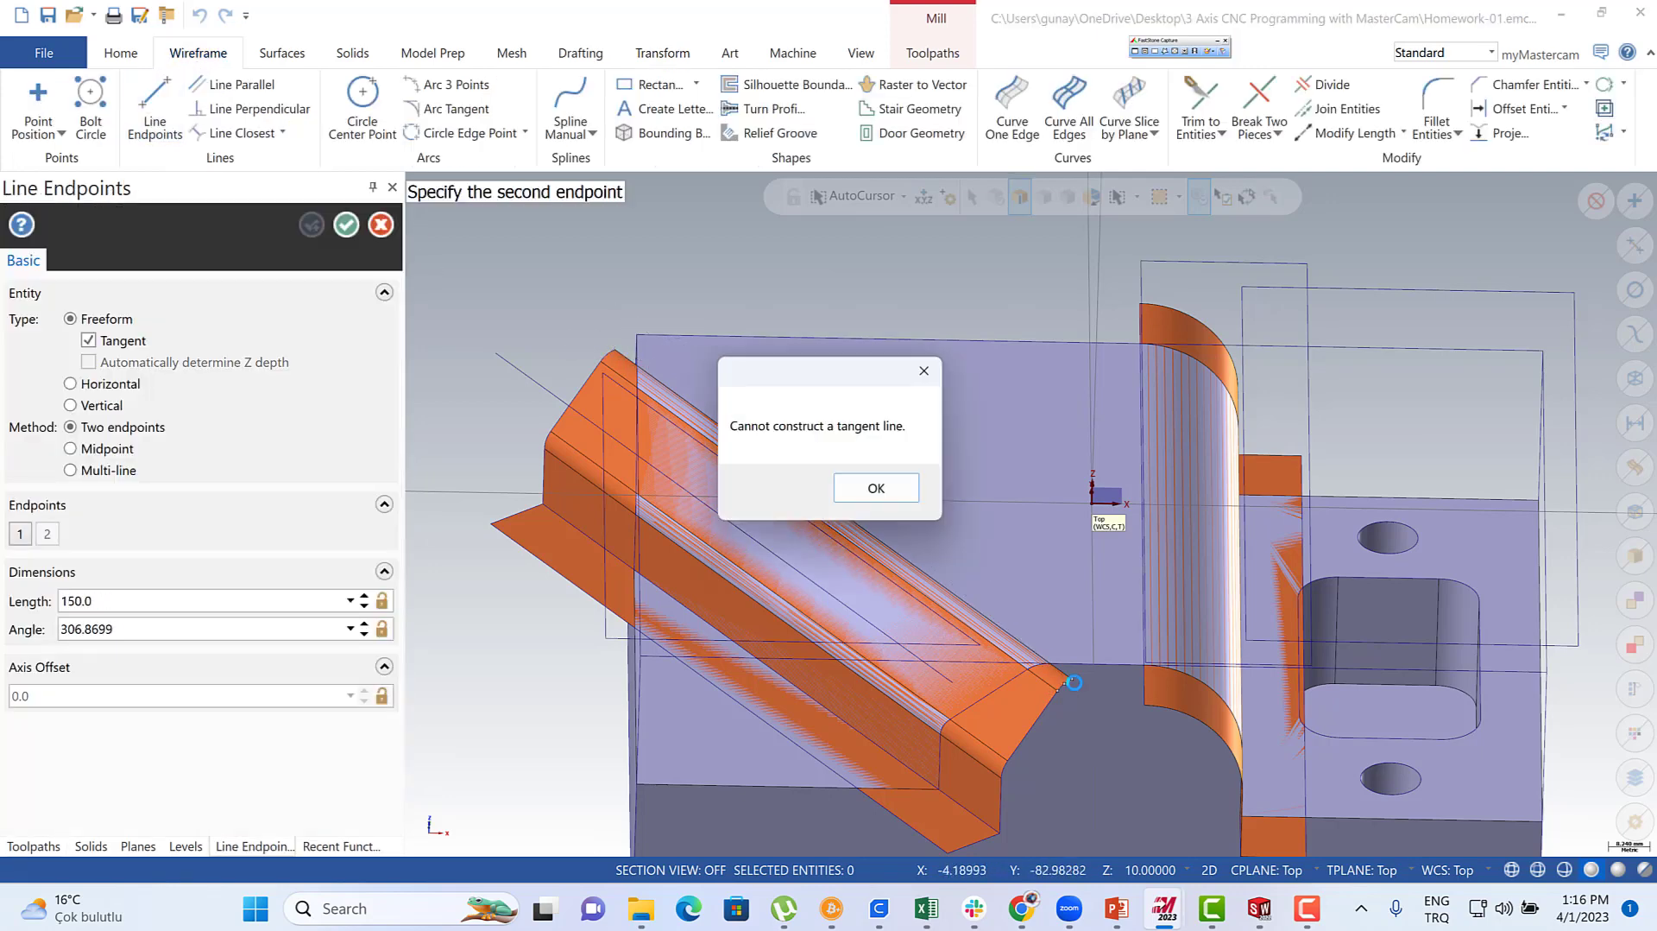
click(876, 489)
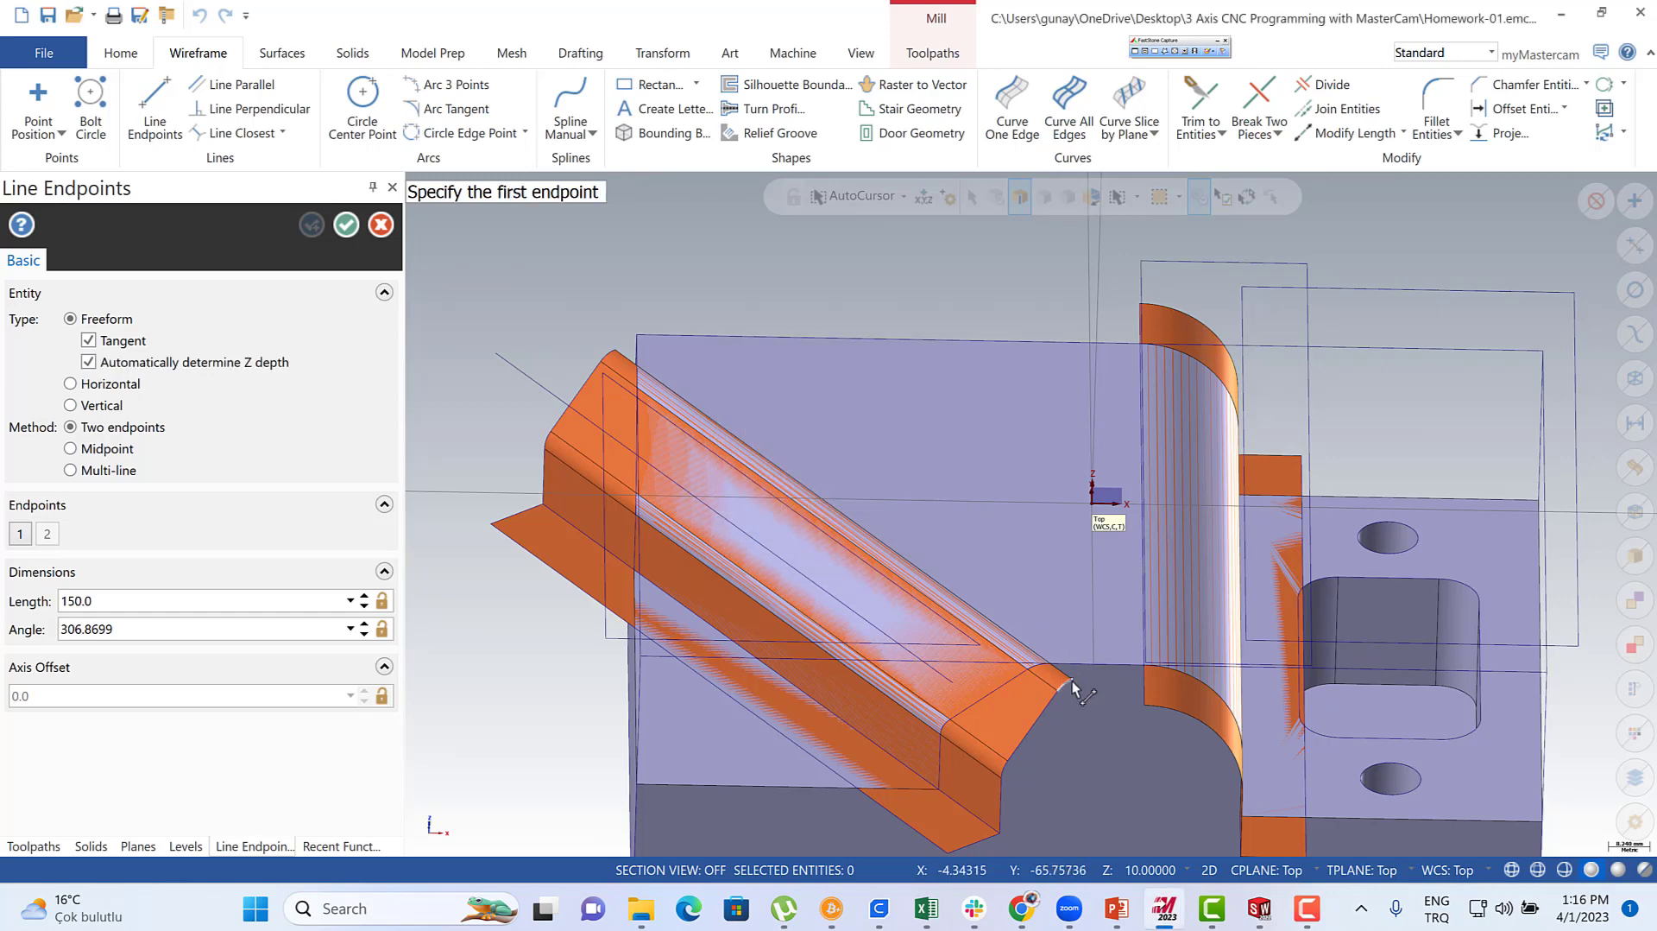
click(1072, 682)
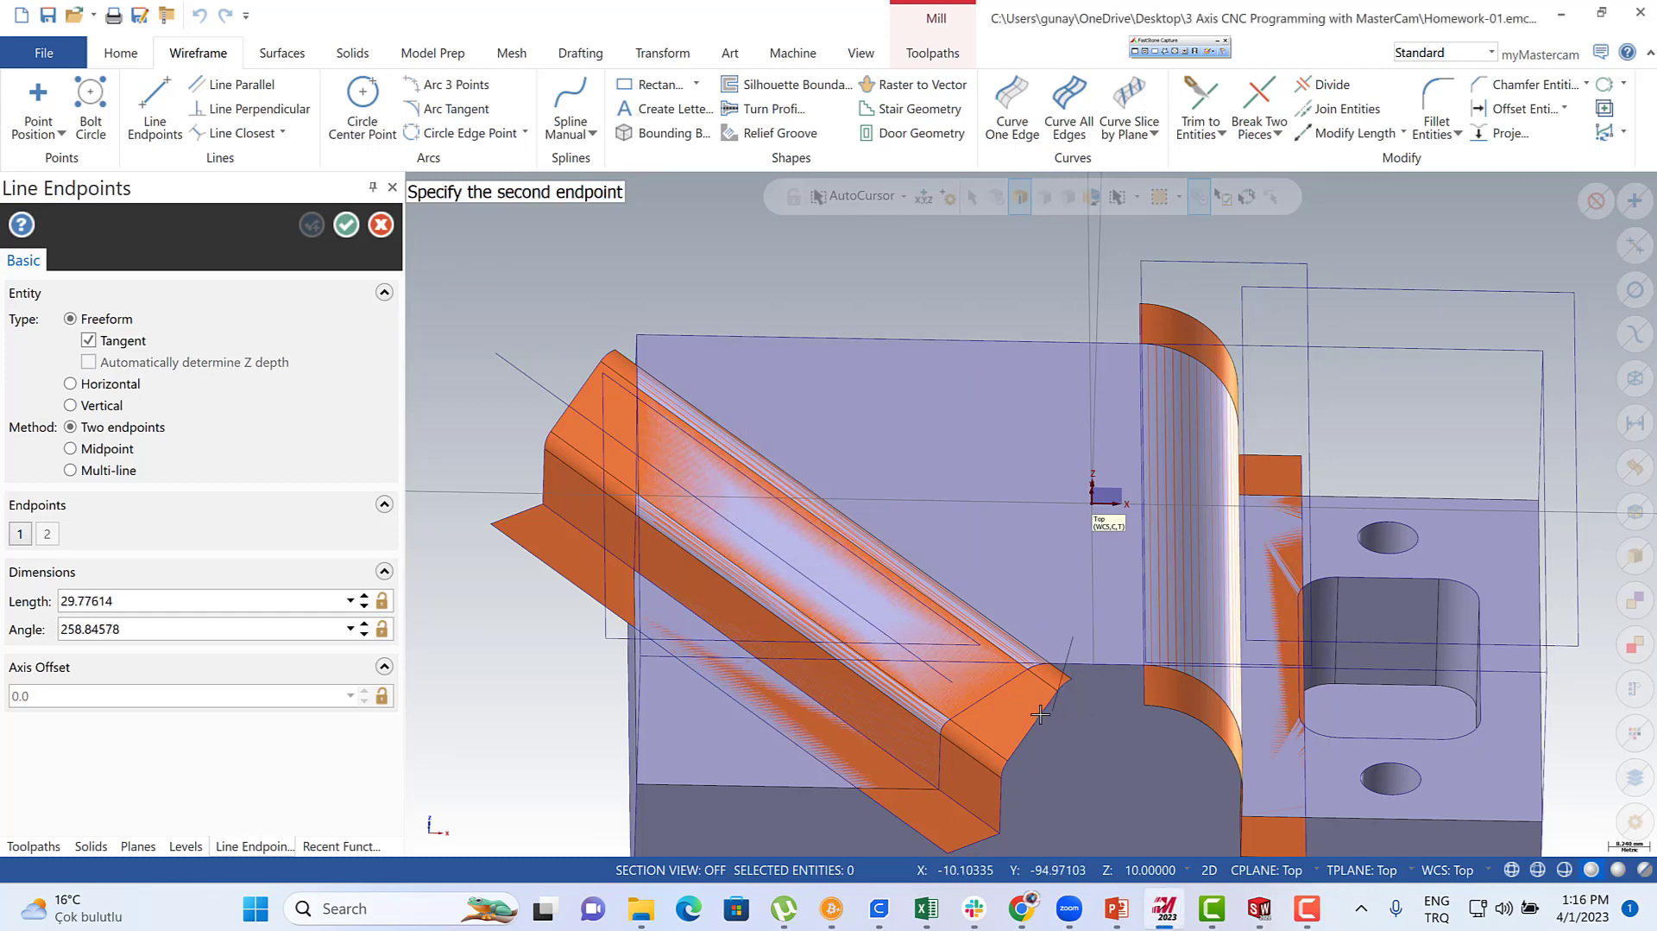
click(607, 345)
key(Escape)
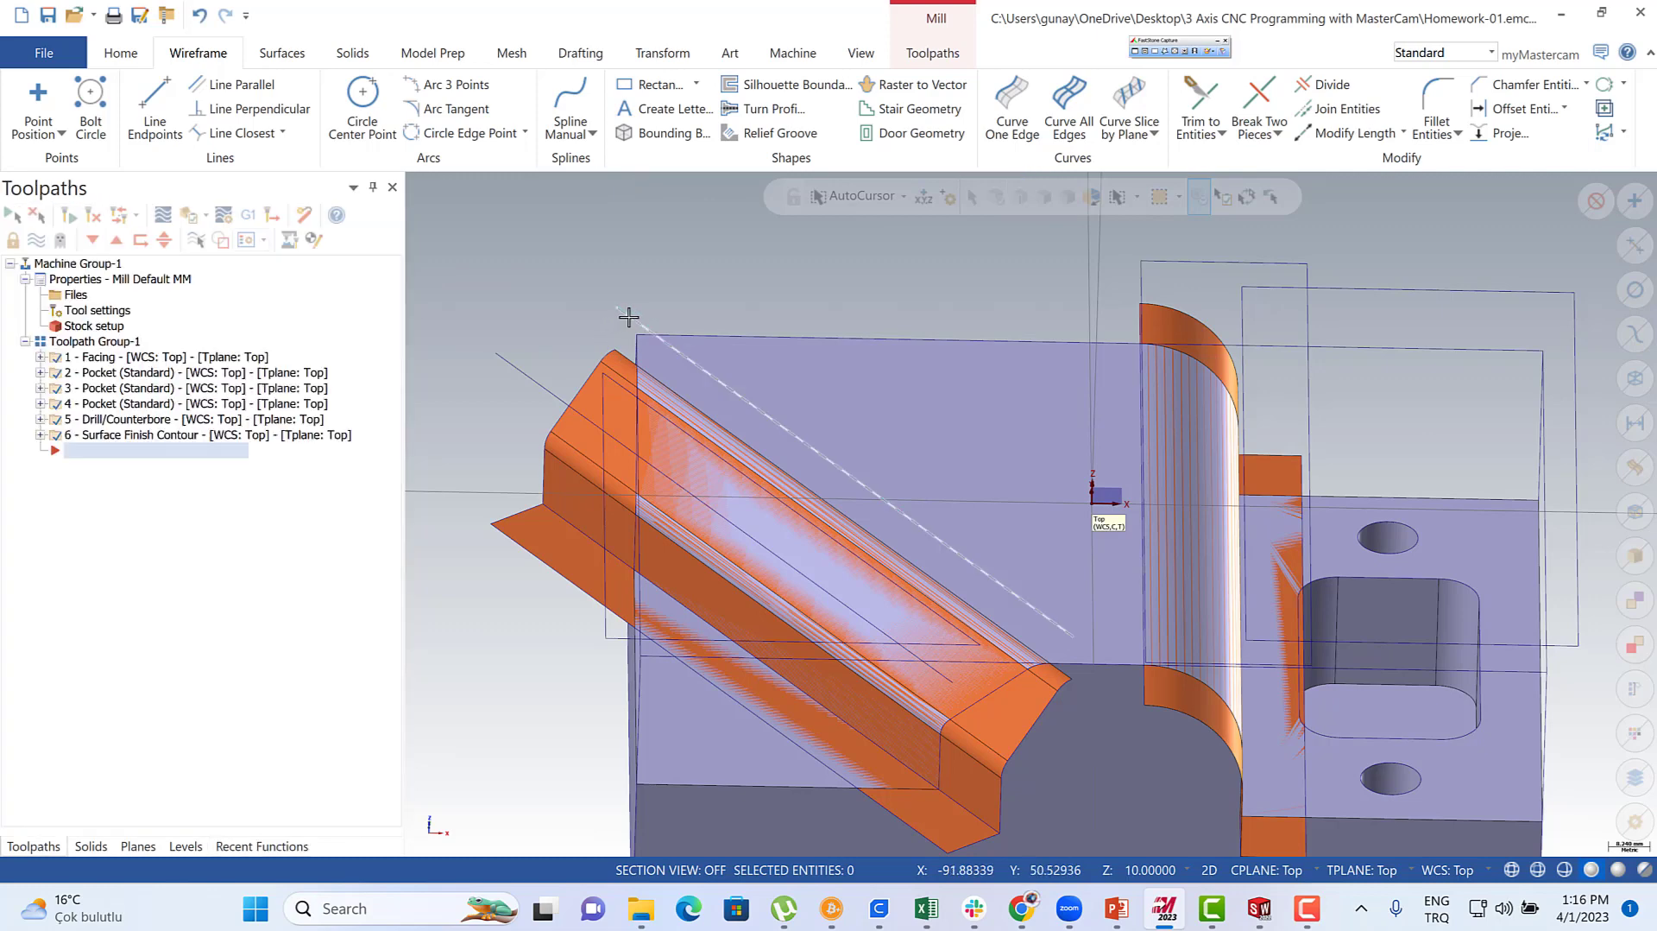
- Join the rear ends and the front ends of the two Z 10 lines to close the containment rectangle
click(142, 95)
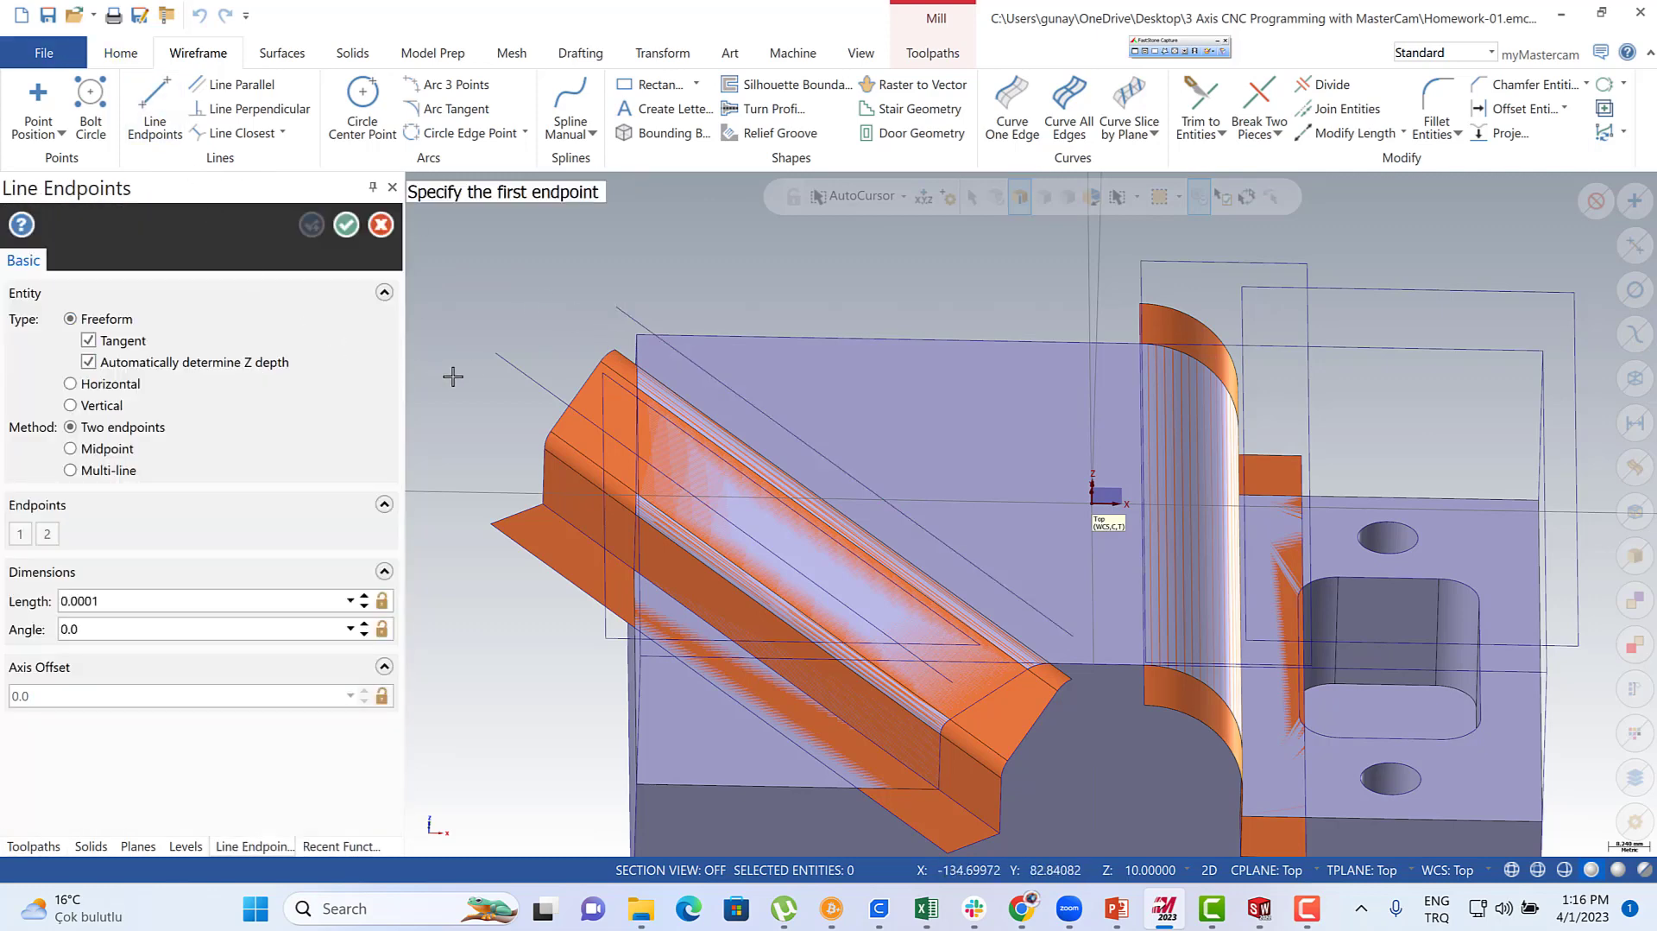
click(498, 355)
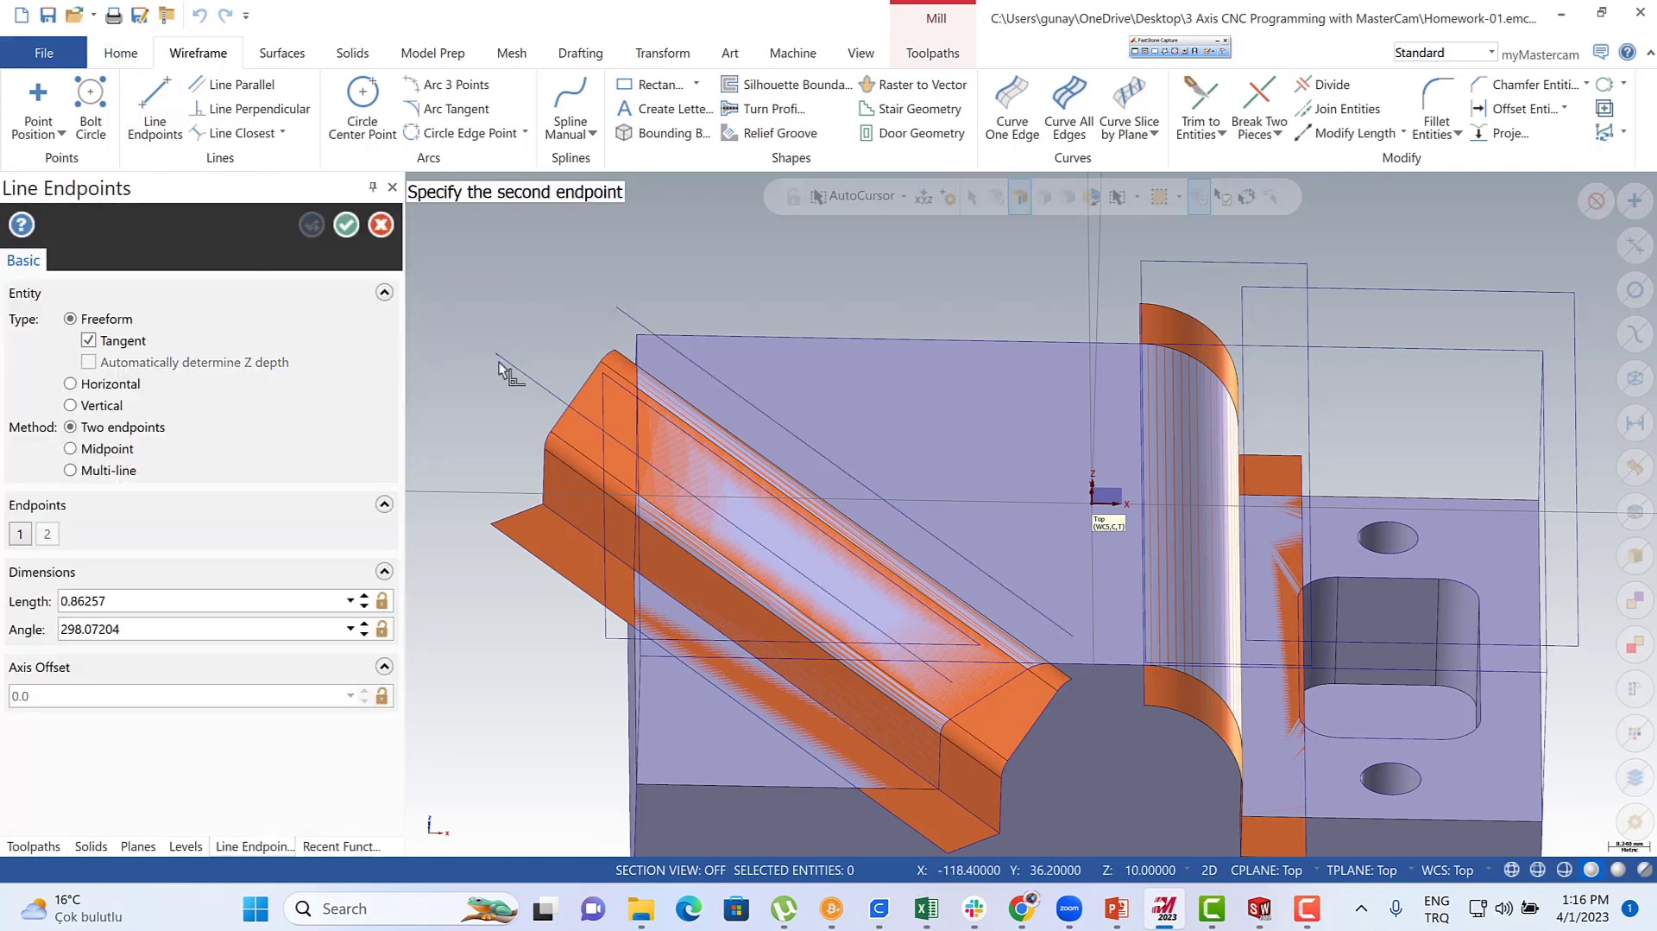
click(617, 308)
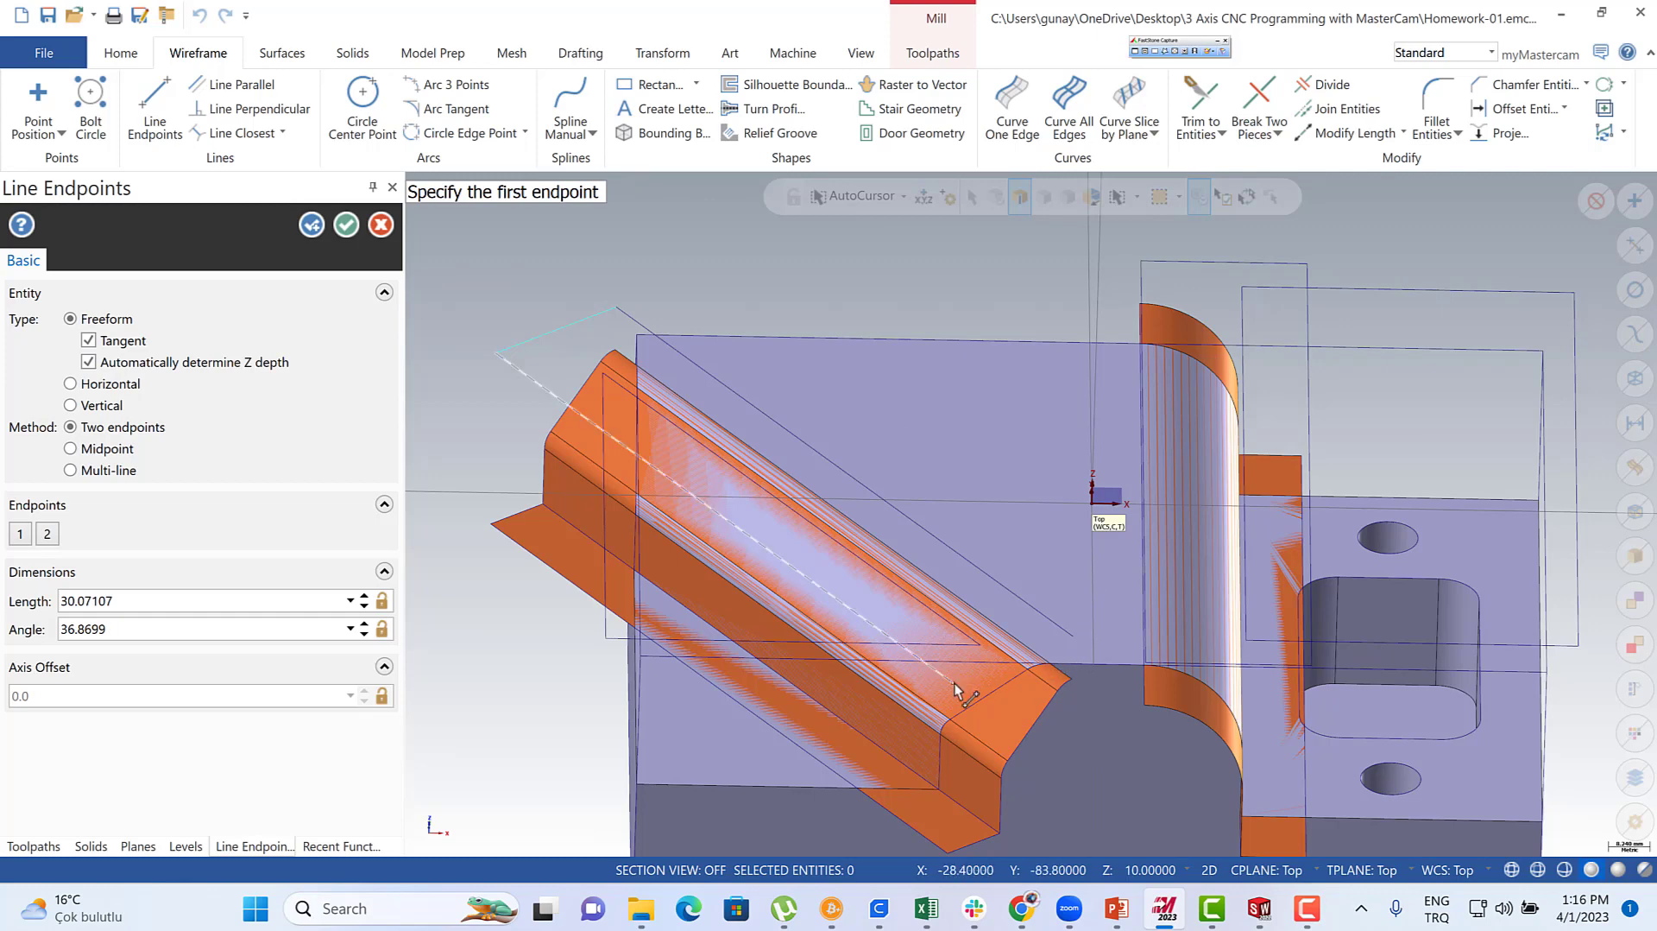
click(1055, 682)
click(1075, 642)
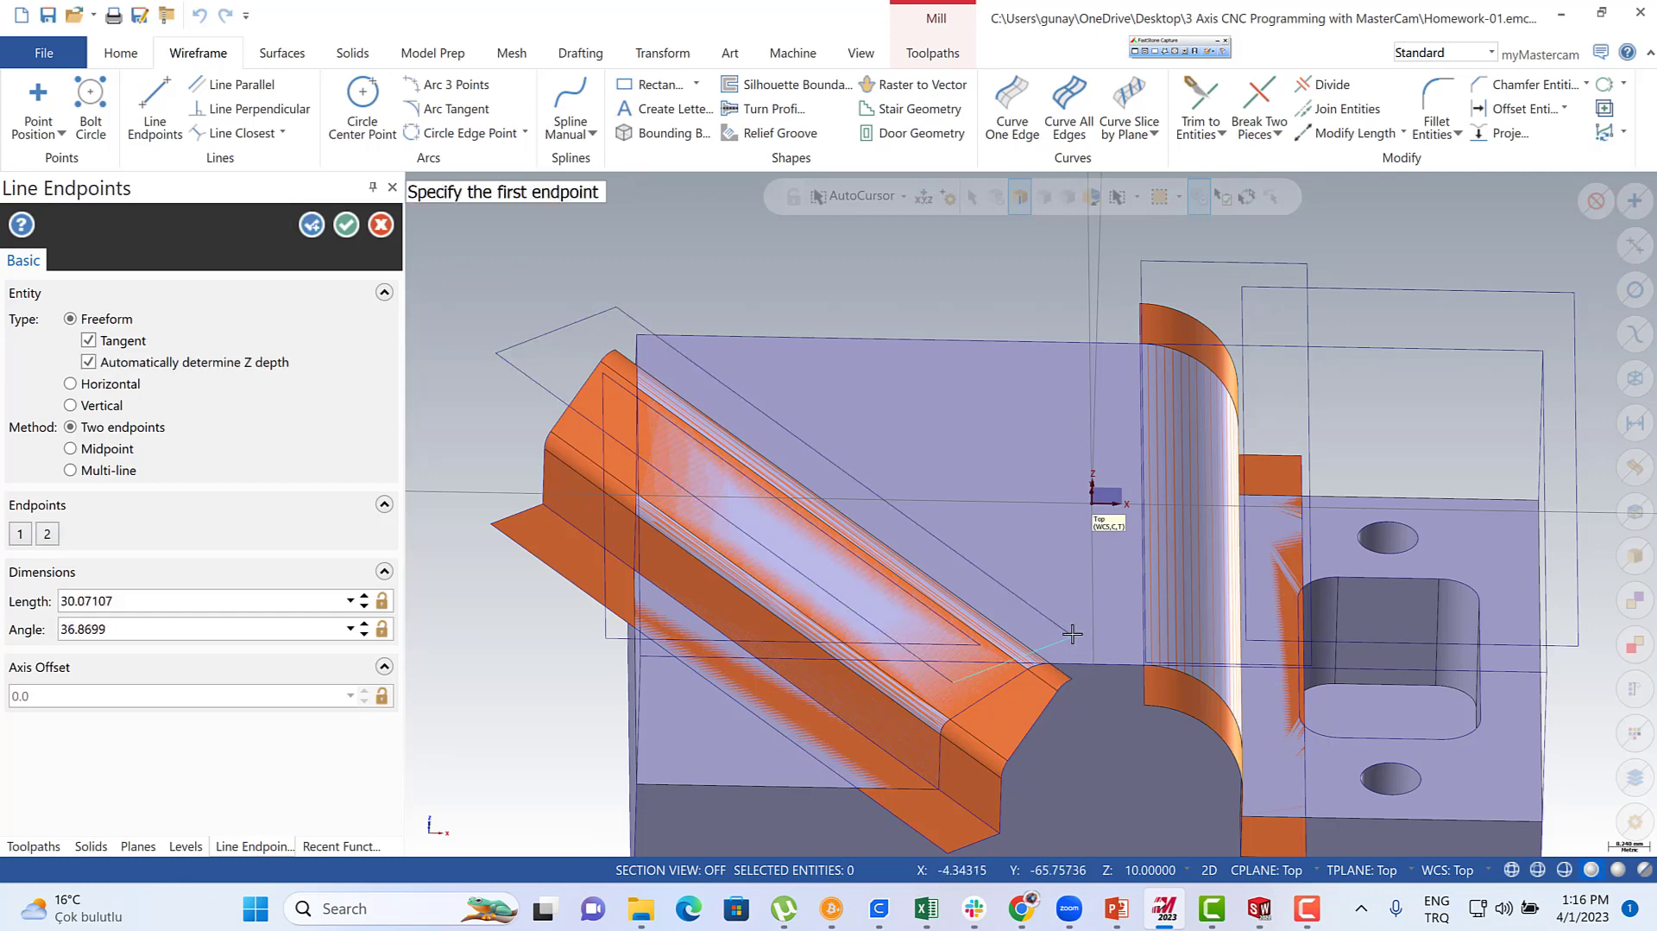
key(Escape)
- Duplicate the Surface Finish Contour operation in the toolpath group
middle_drag(686, 360, 743, 405)
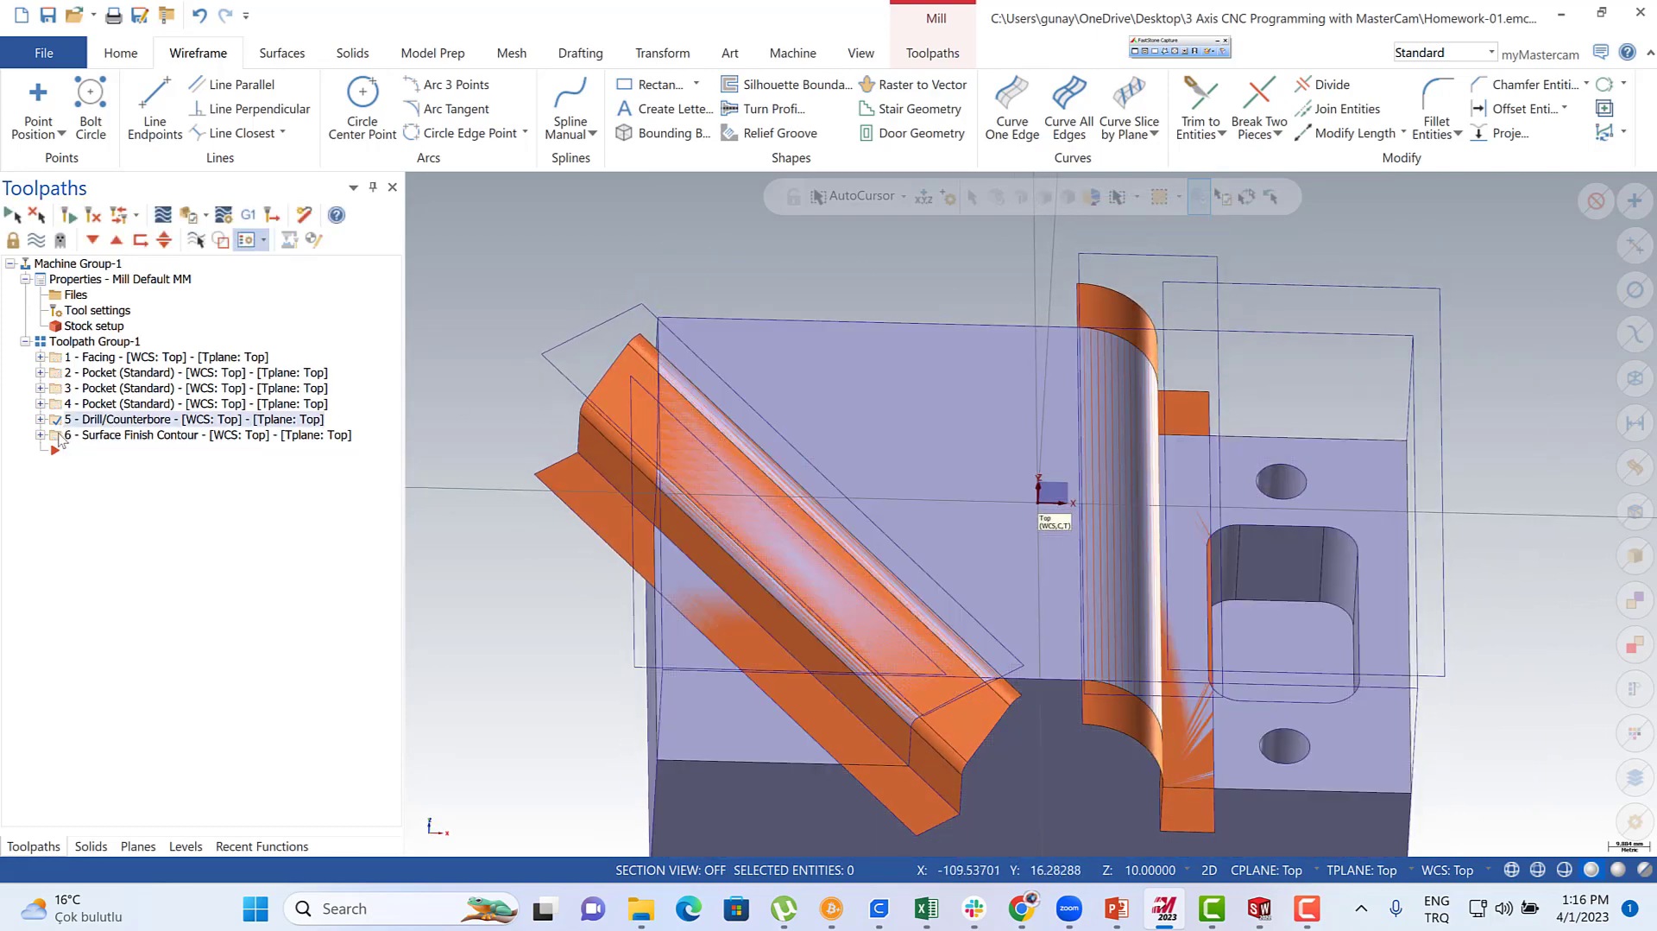
click(64, 436)
right_click(86, 441)
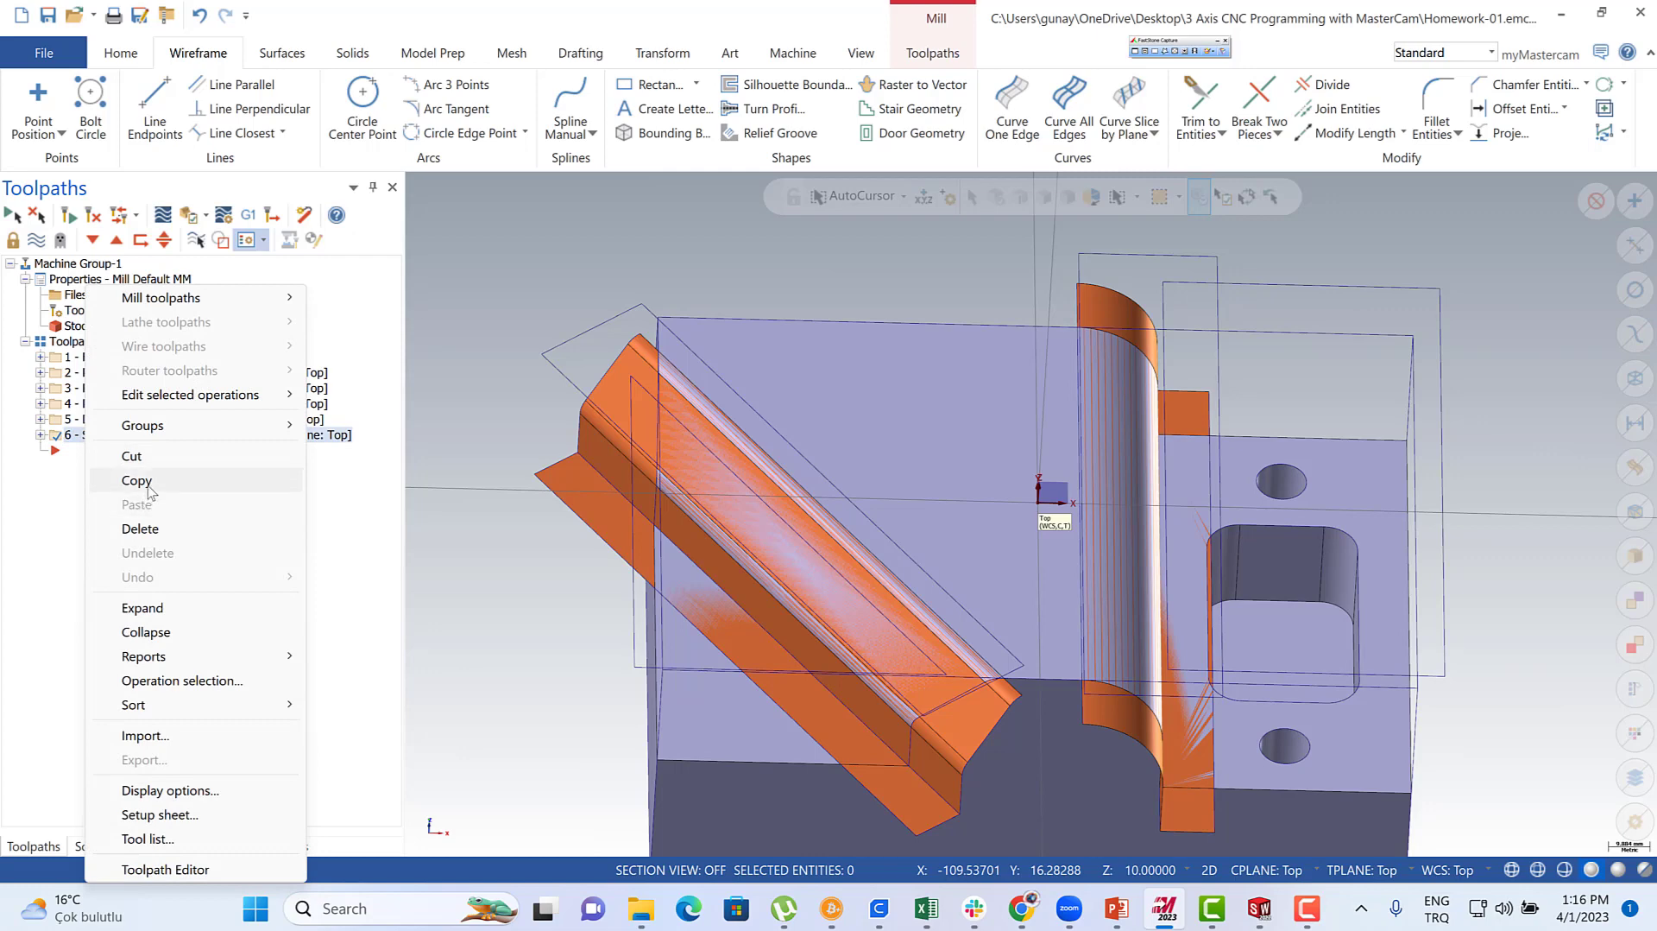
click(100, 481)
key(ctrl+v)
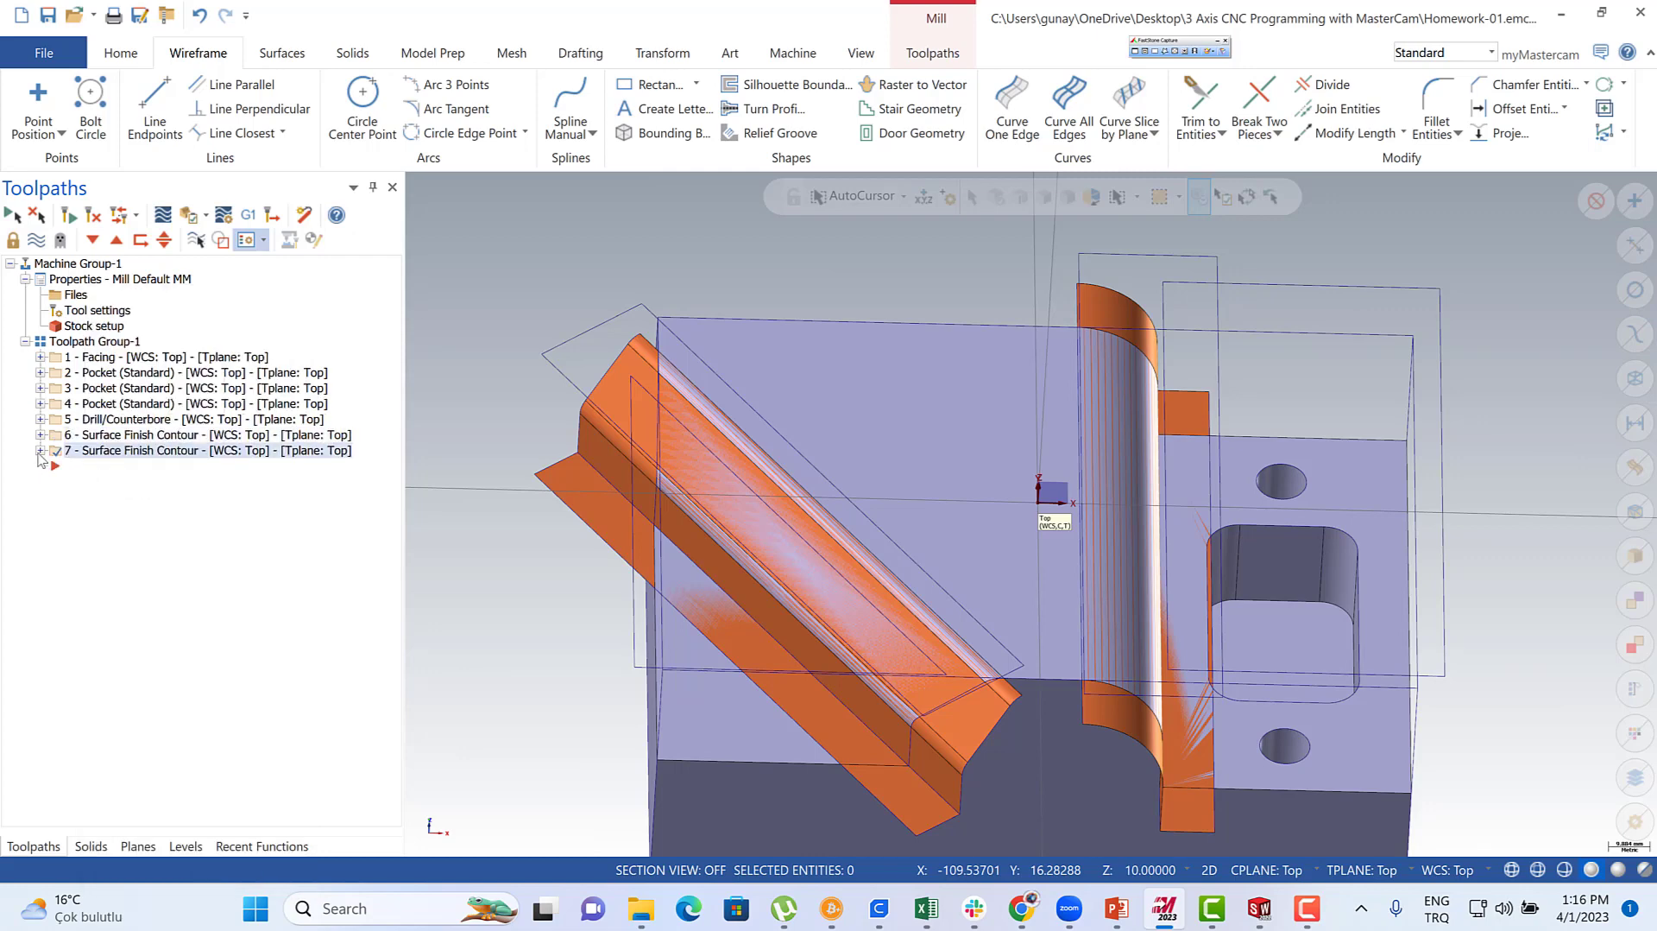
- Remove the copied operation's drive surfaces and pick surfaces of the slanted profile as the new drive geometry
click(40, 451)
click(102, 498)
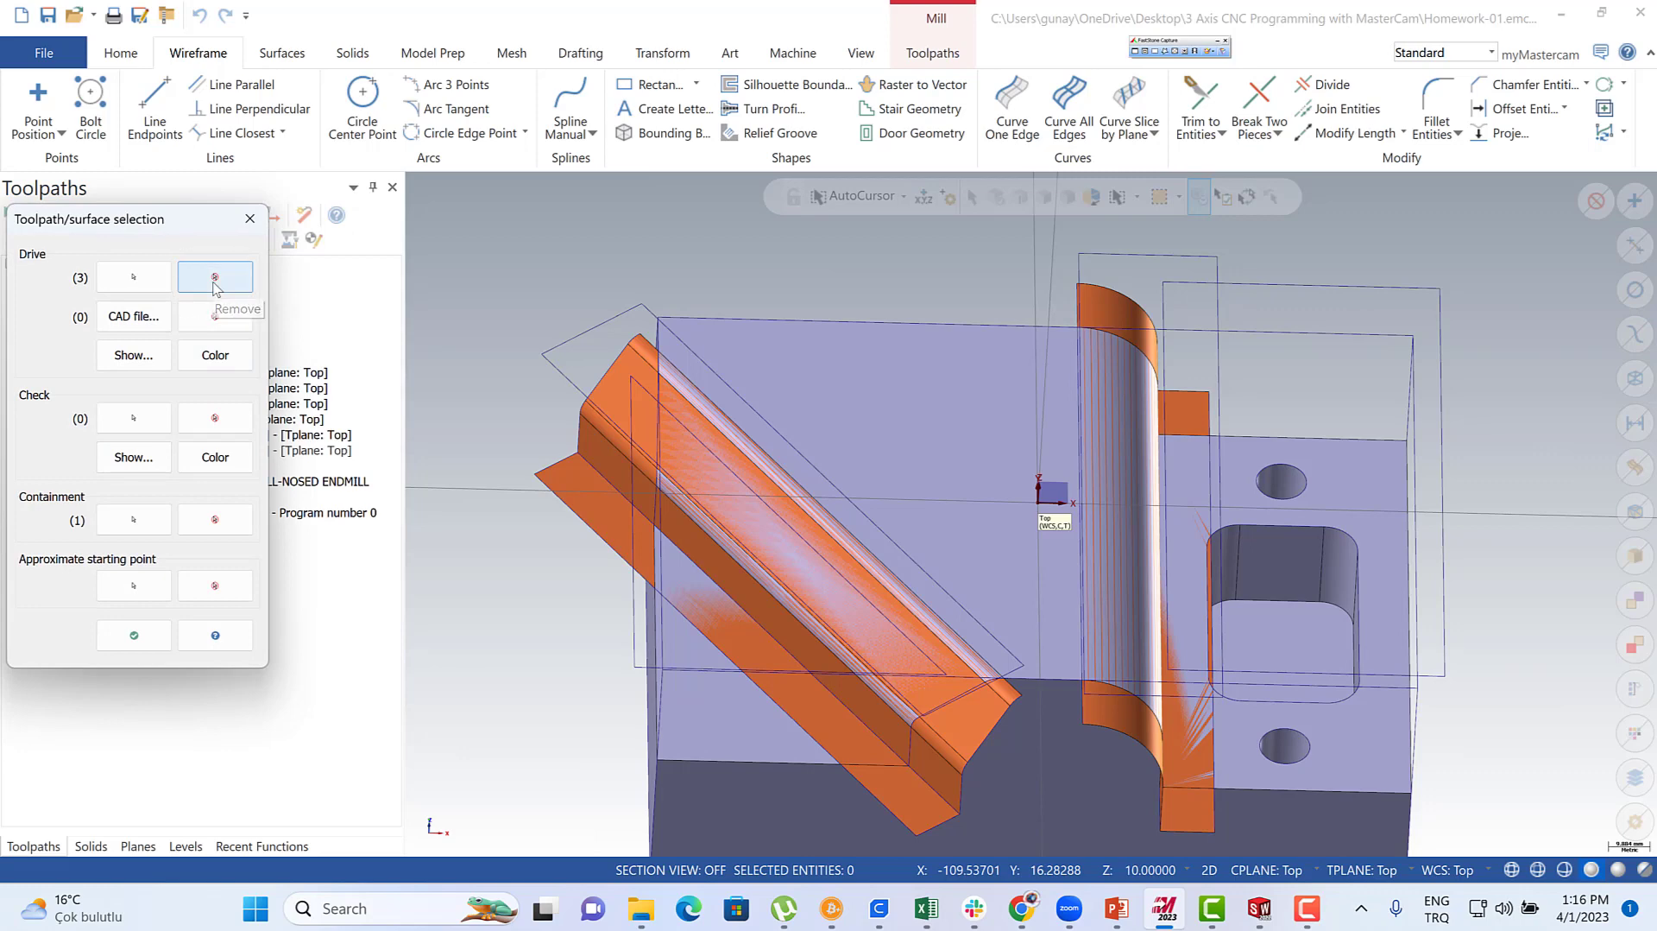
click(215, 277)
click(134, 277)
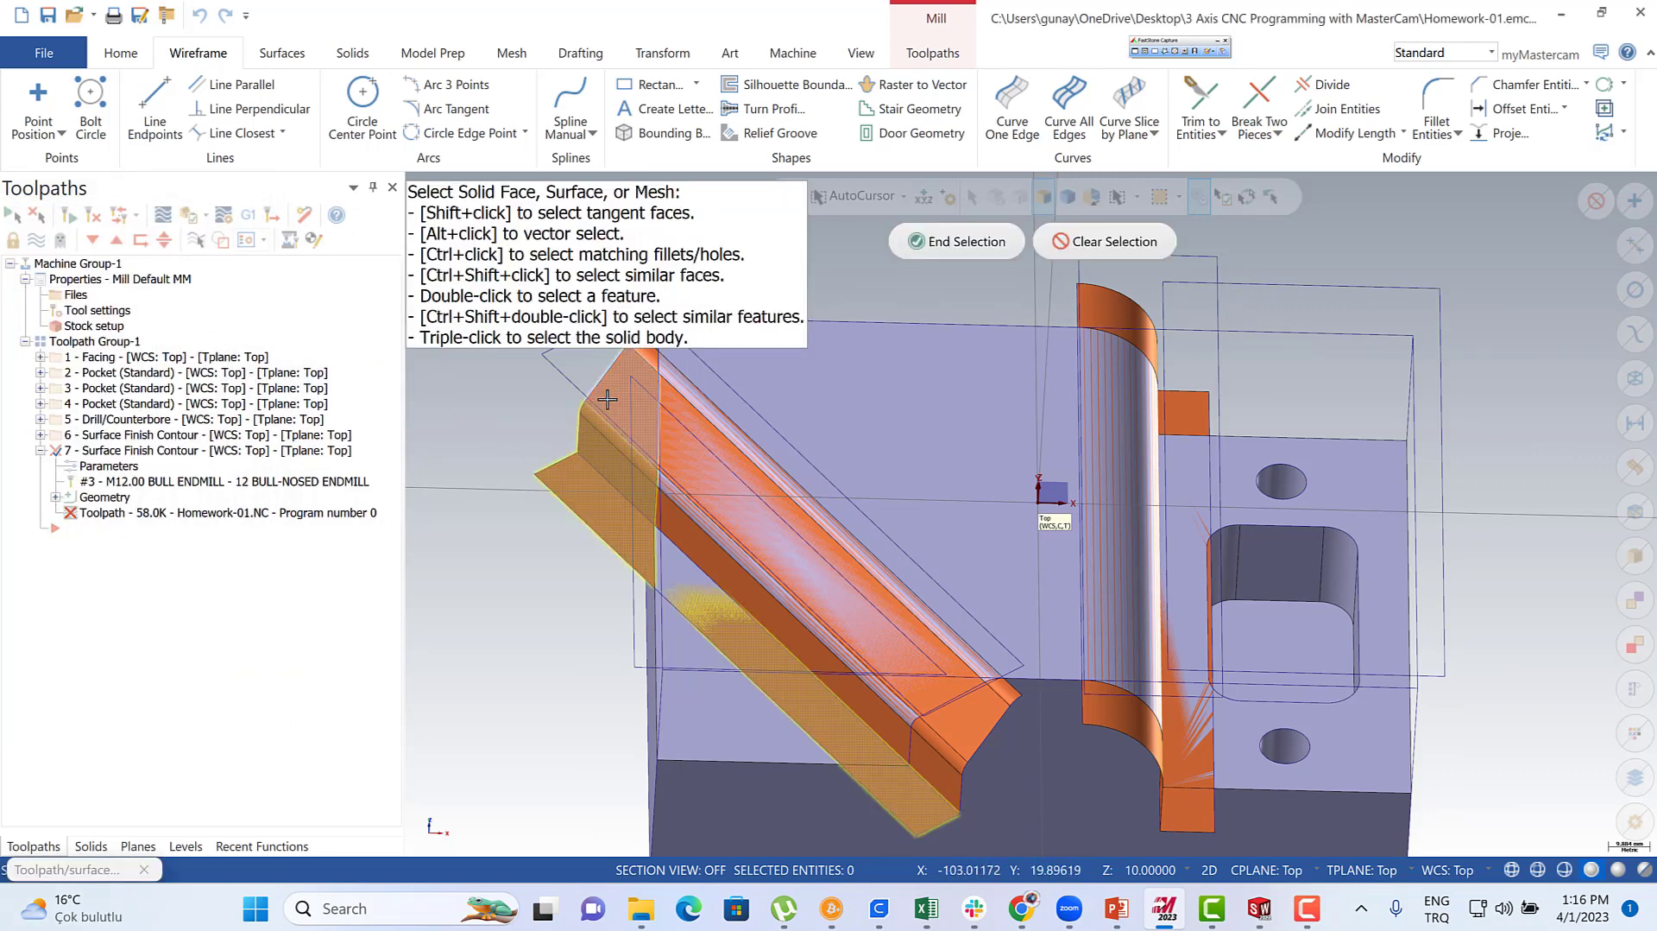
click(969, 252)
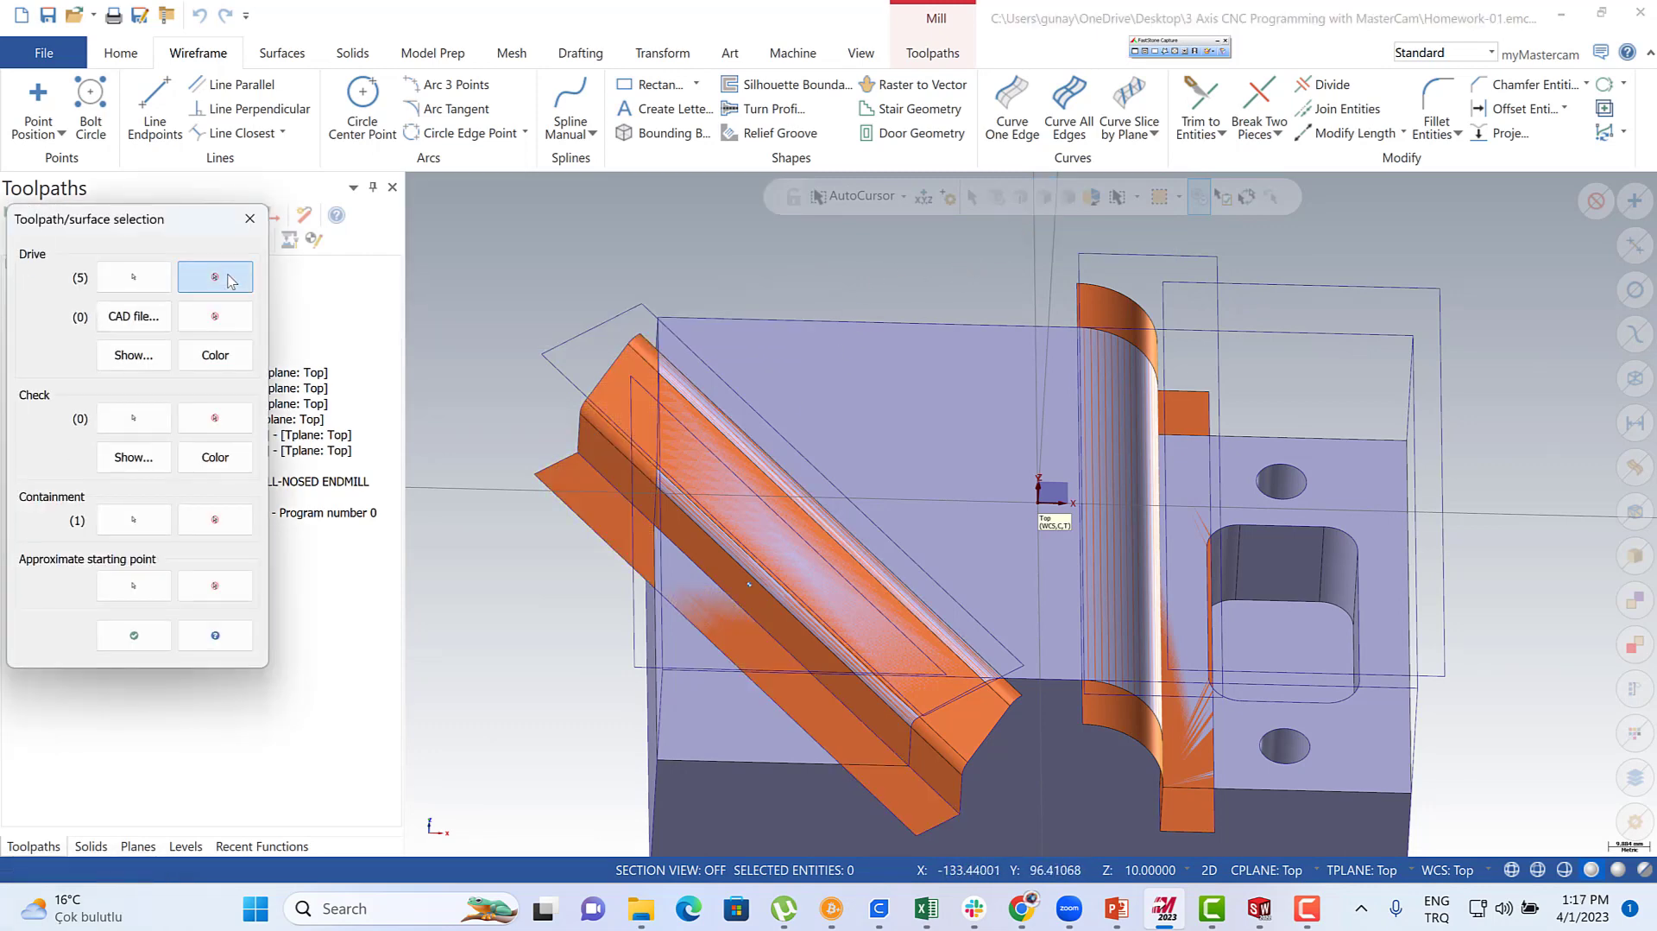
- Select all the slanted profile's surfaces as drive geometry, using a color 136 selection mask and a window around the profile
click(134, 277)
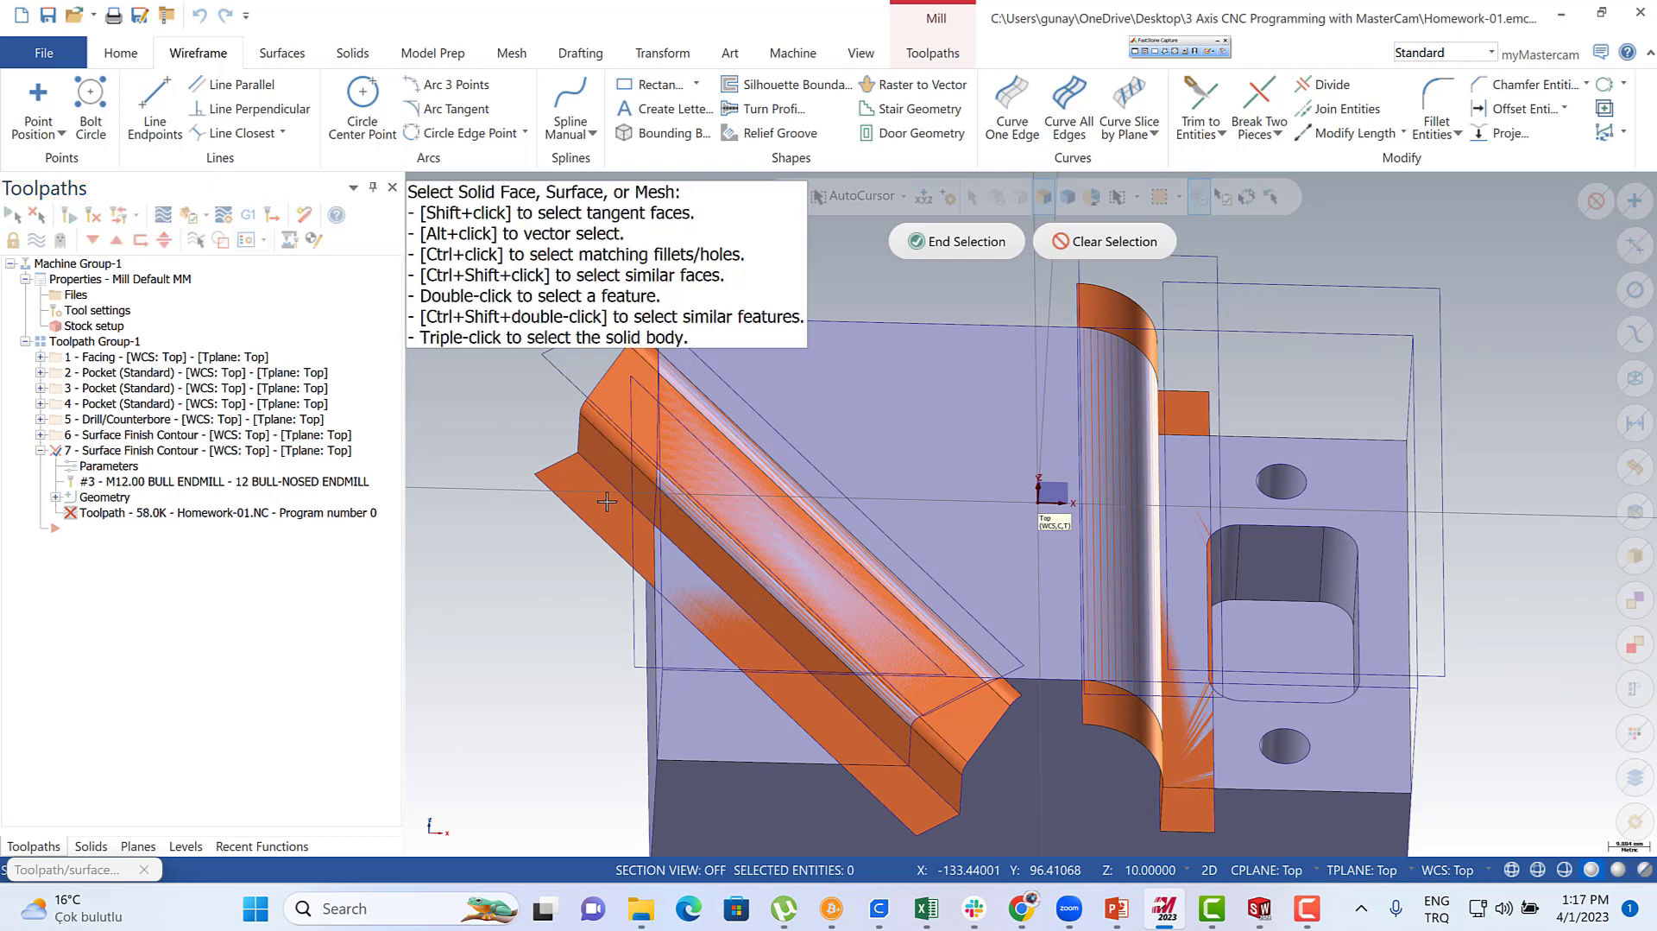
scroll(1027, 664, down, 4)
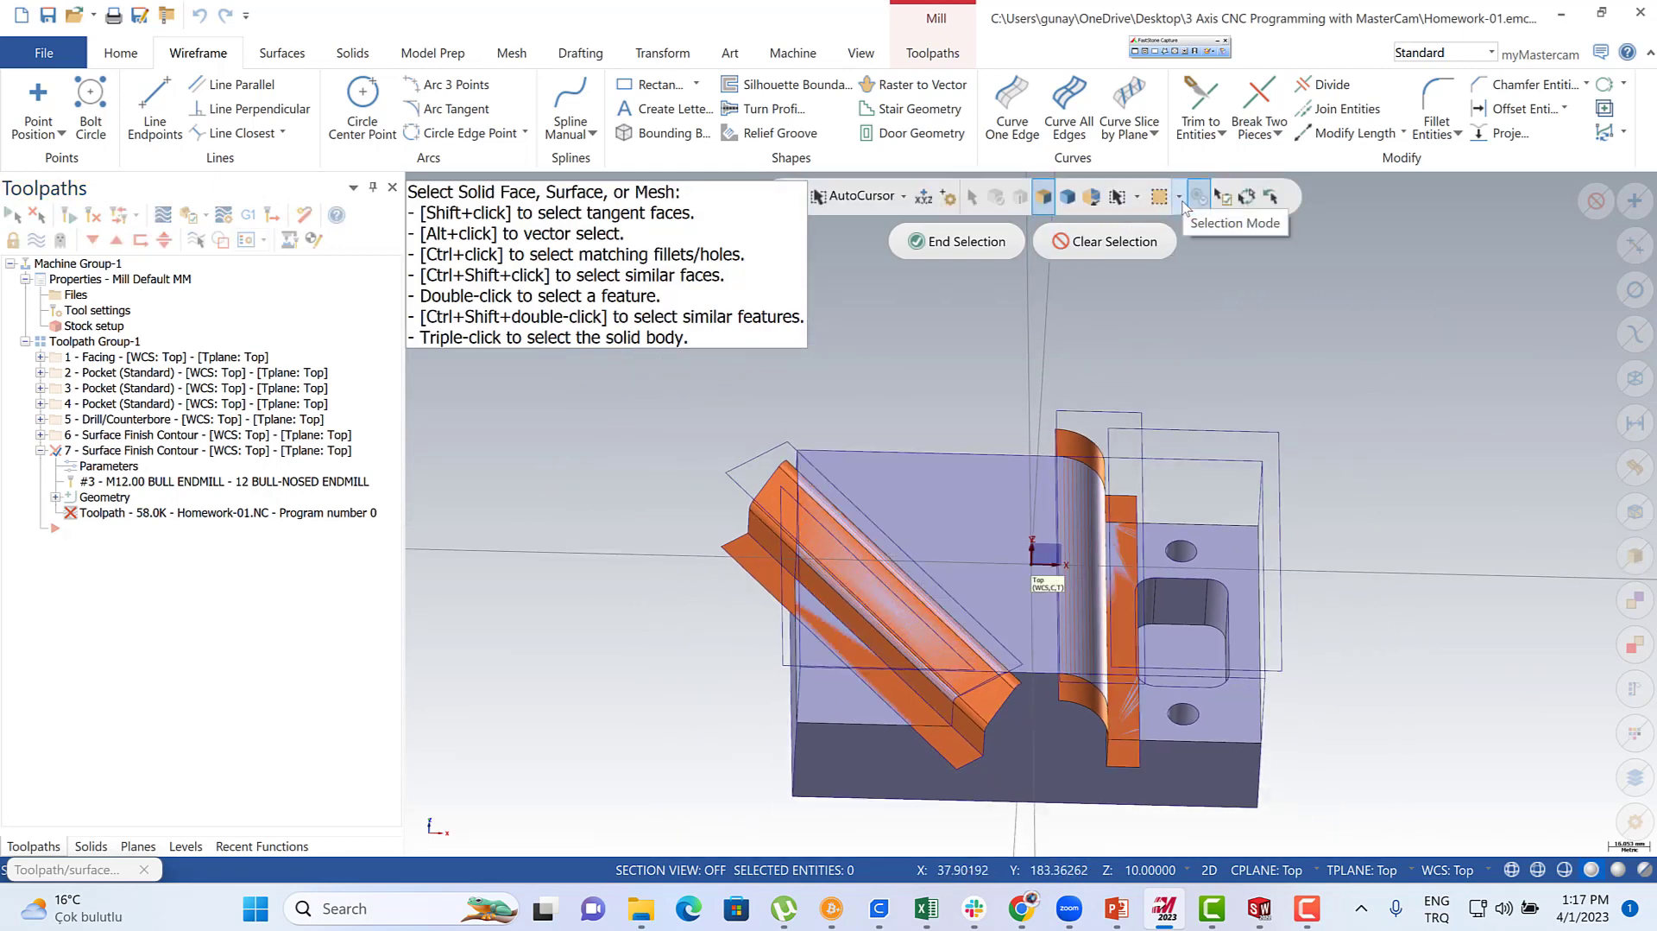
click(1645, 740)
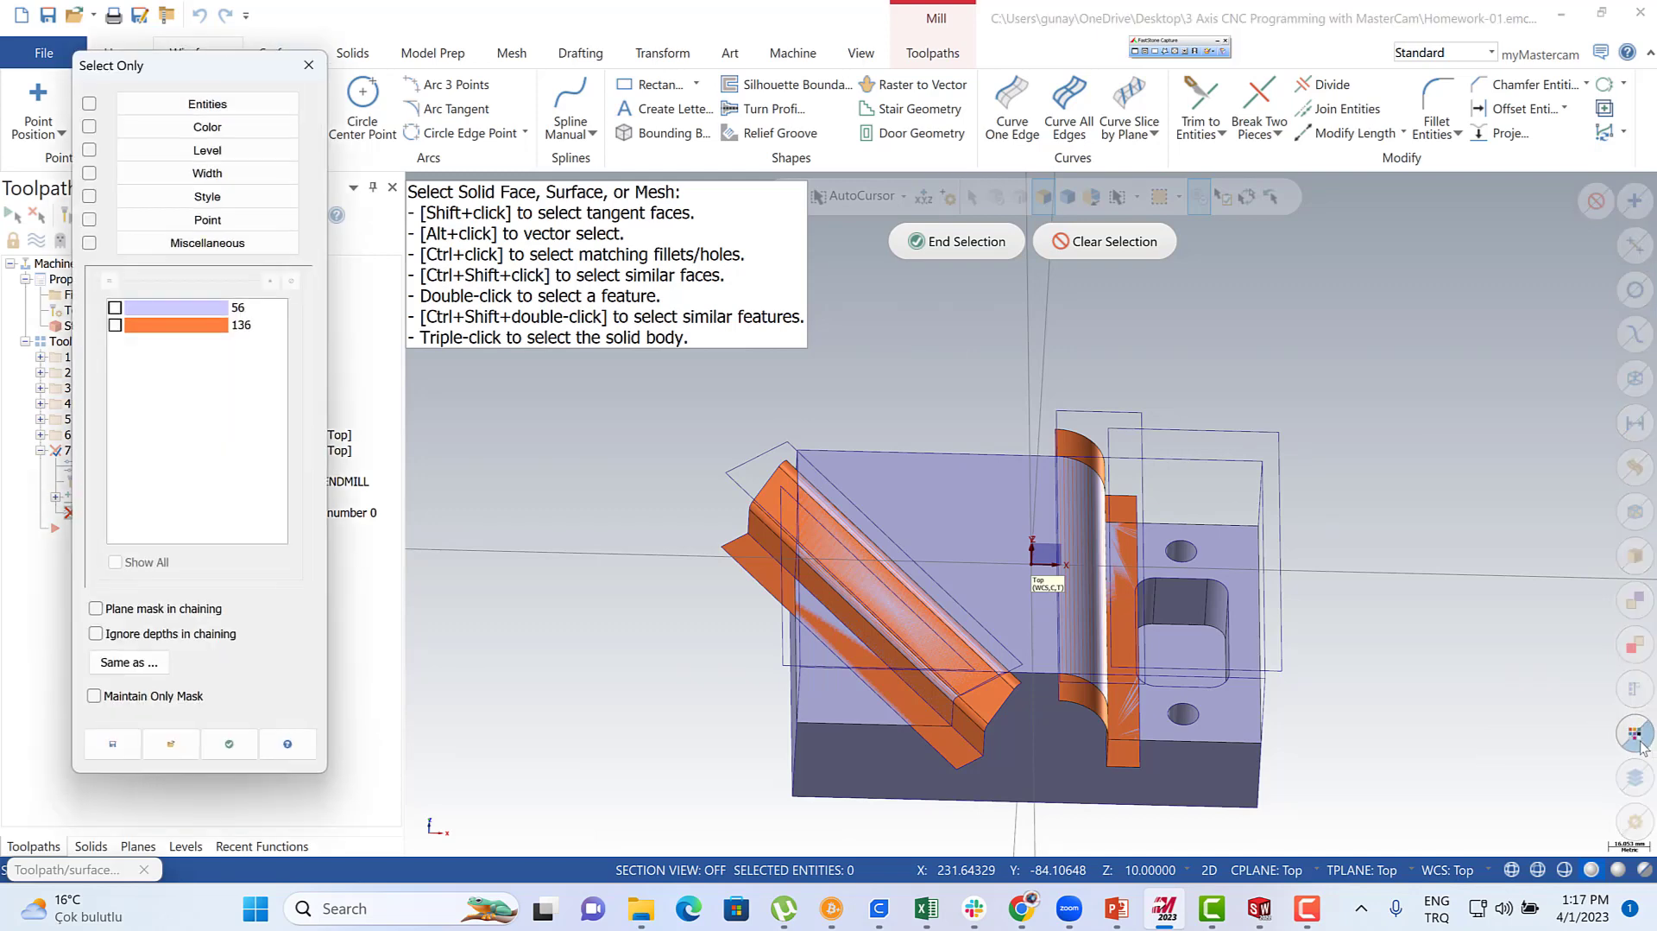
double_click(120, 332)
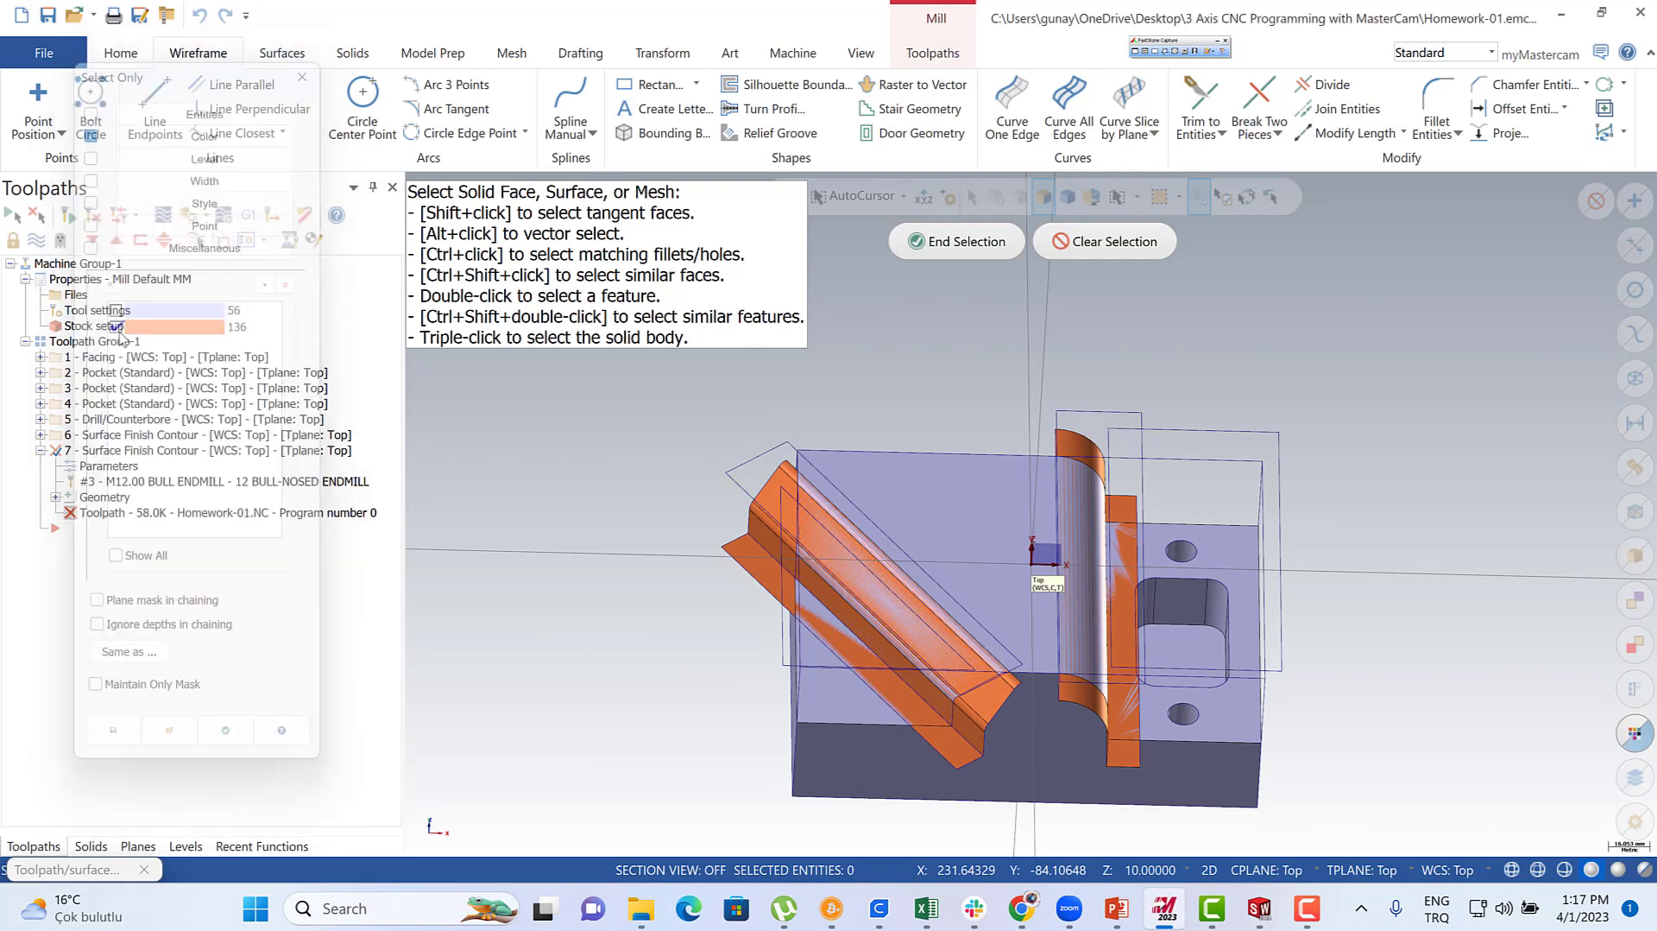
drag(617, 420, 1028, 774)
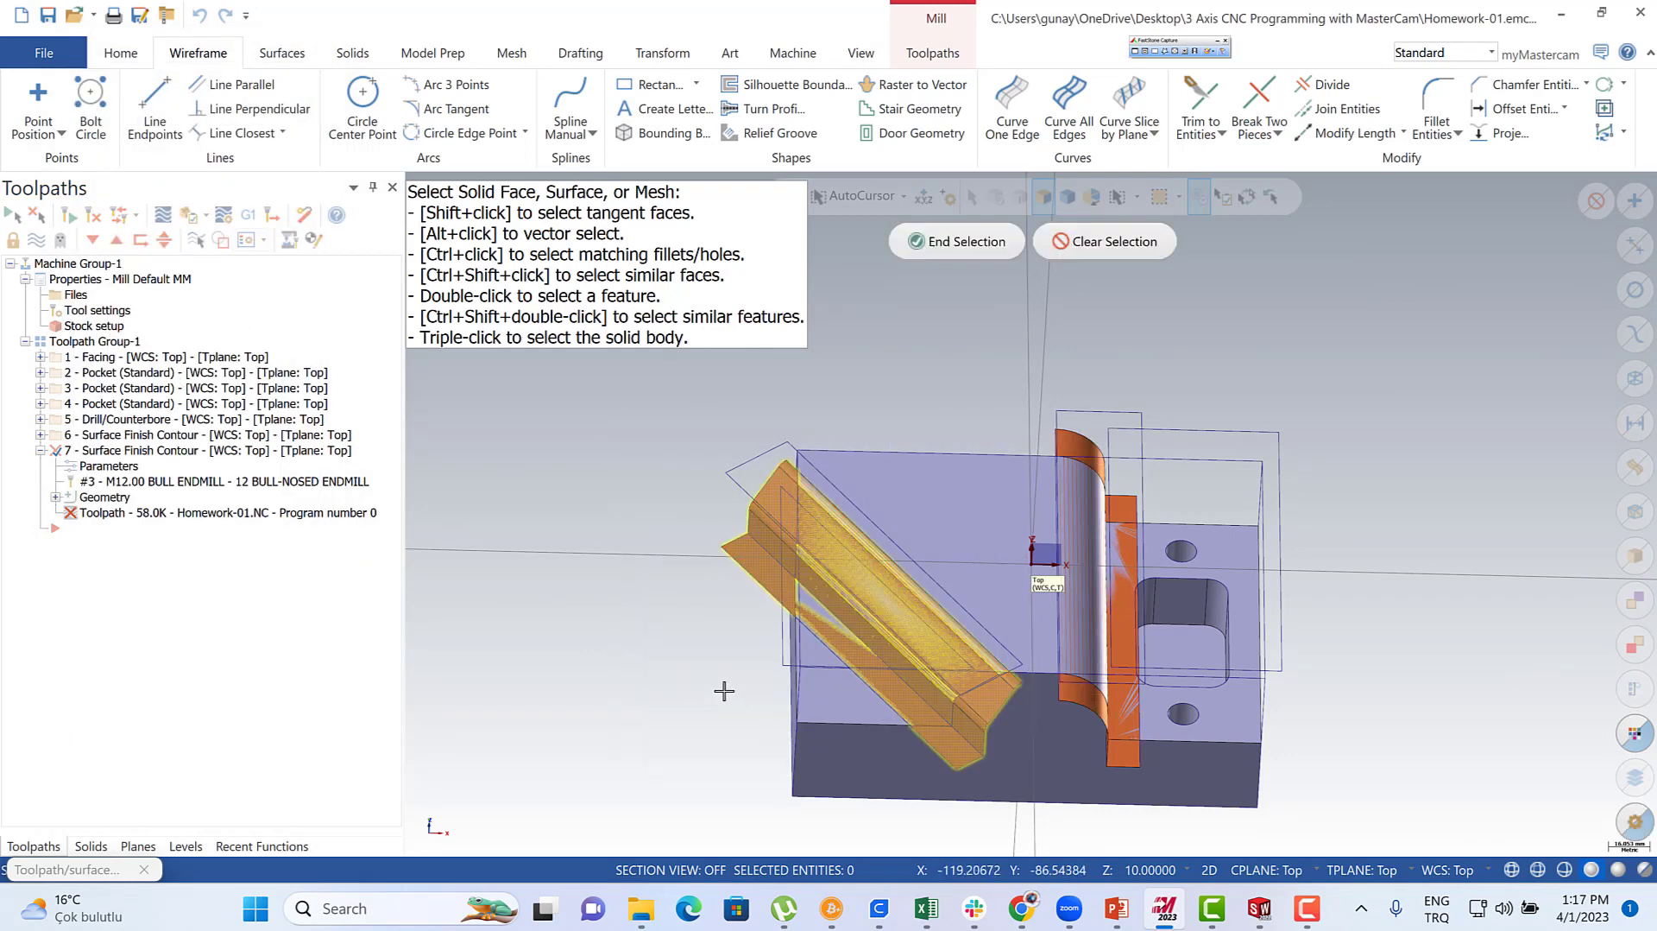
key(Return)
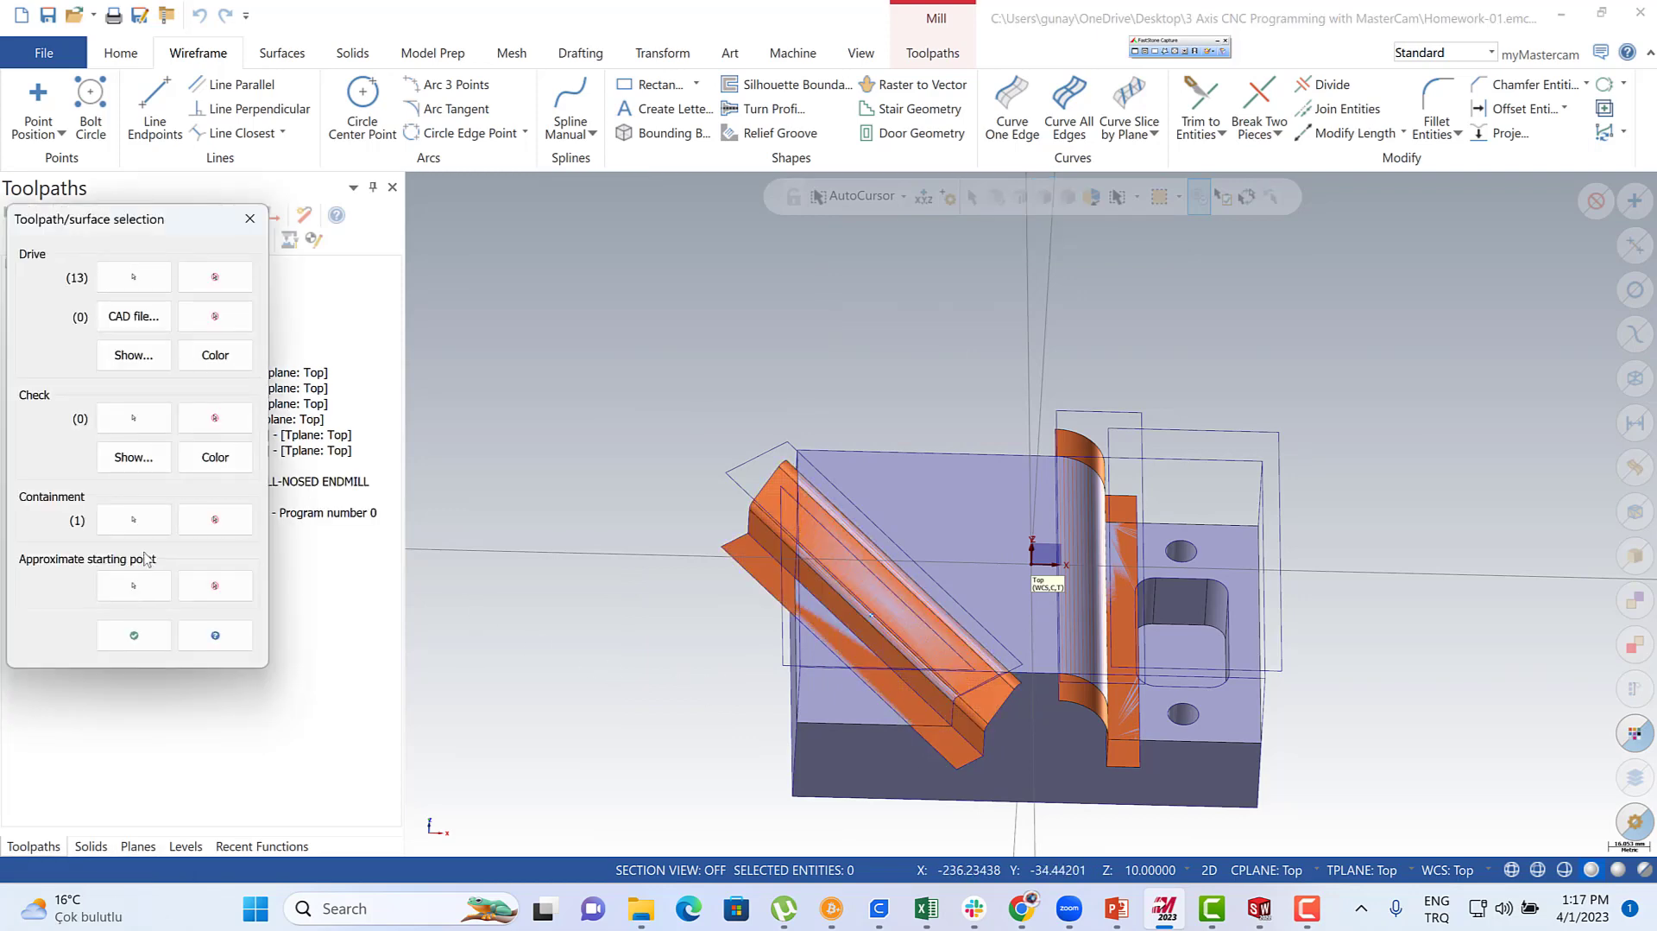
- Replace the copied operation's containment boundary with the full chain of the rectangle around the slanted profile
click(134, 519)
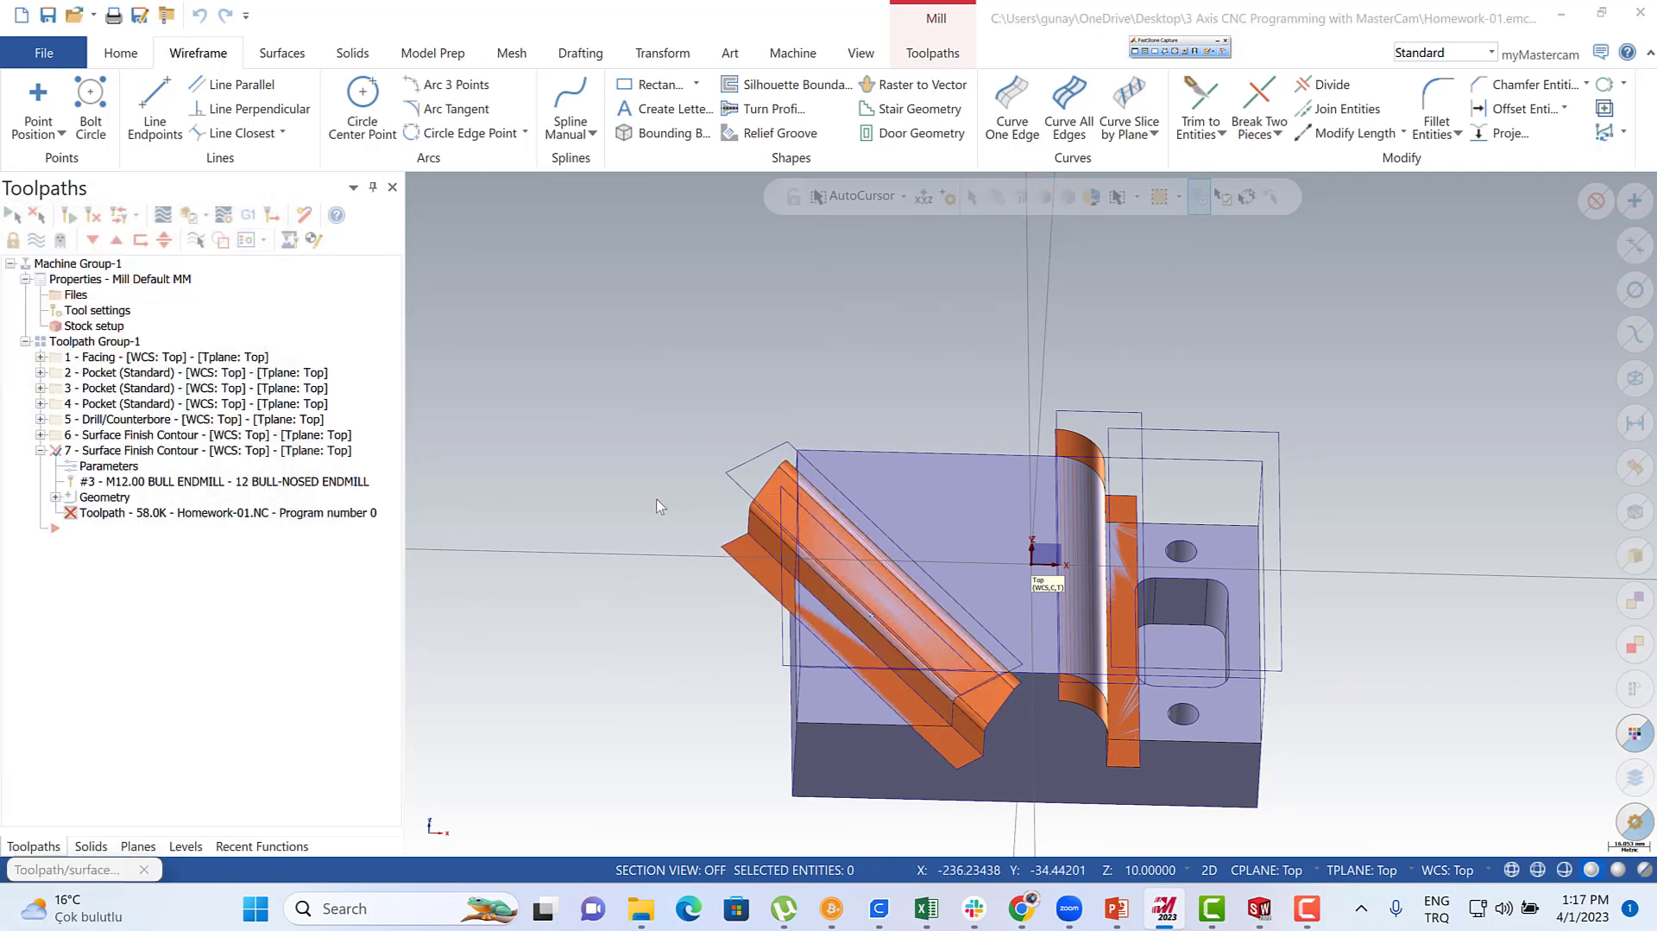
click(733, 487)
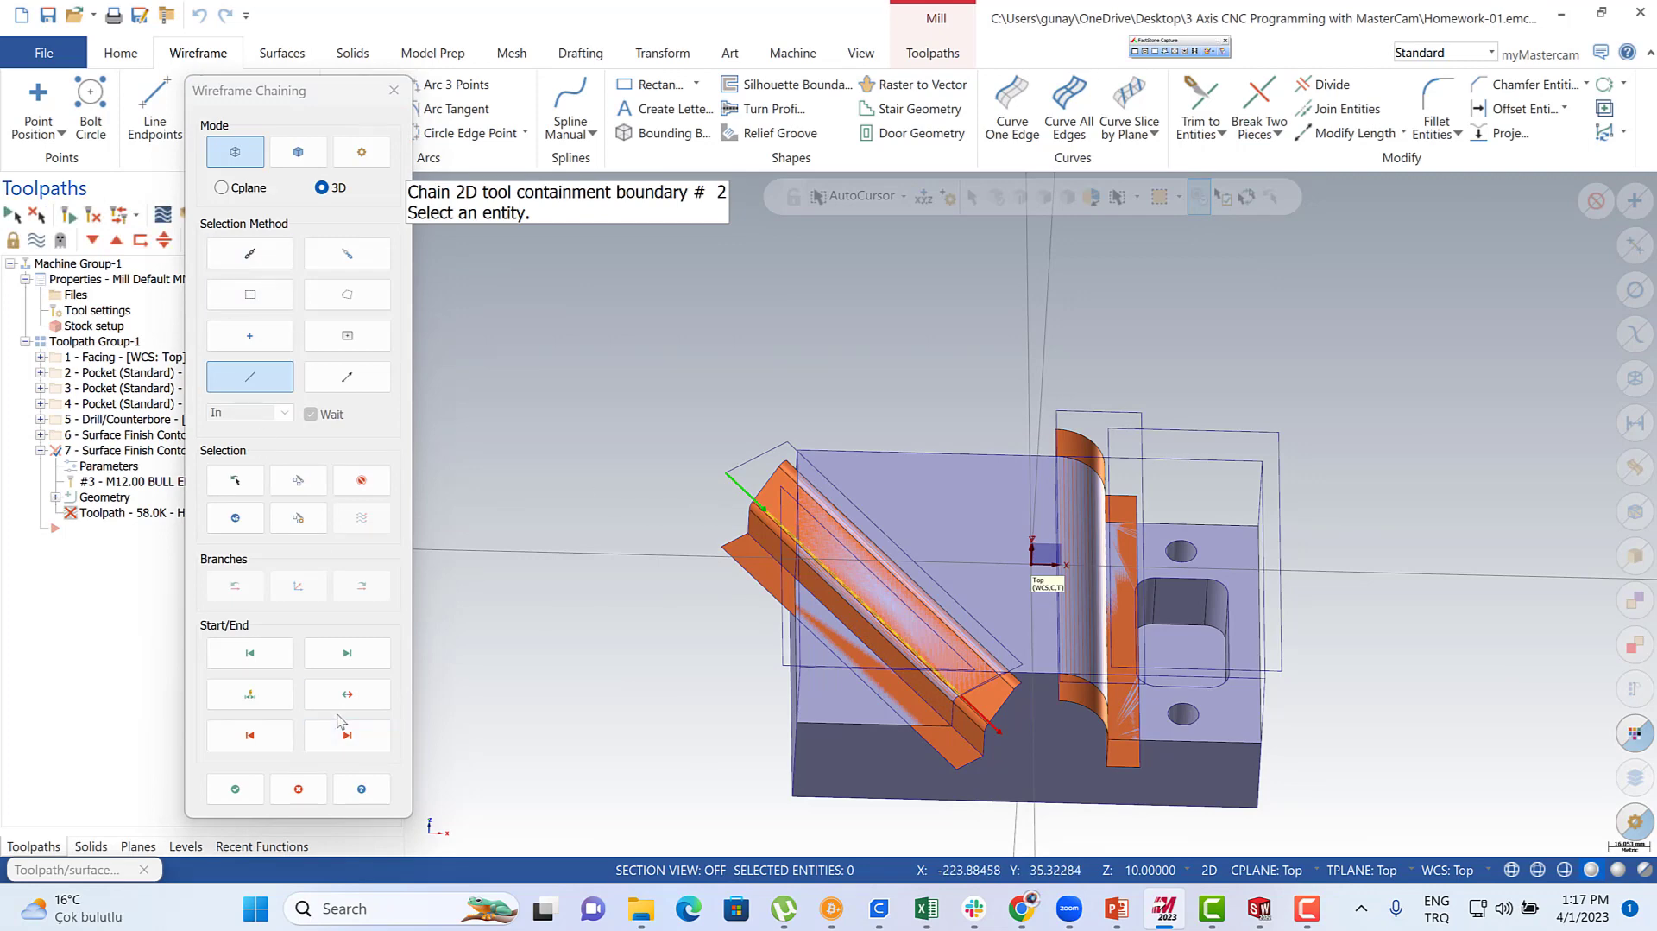
click(361, 480)
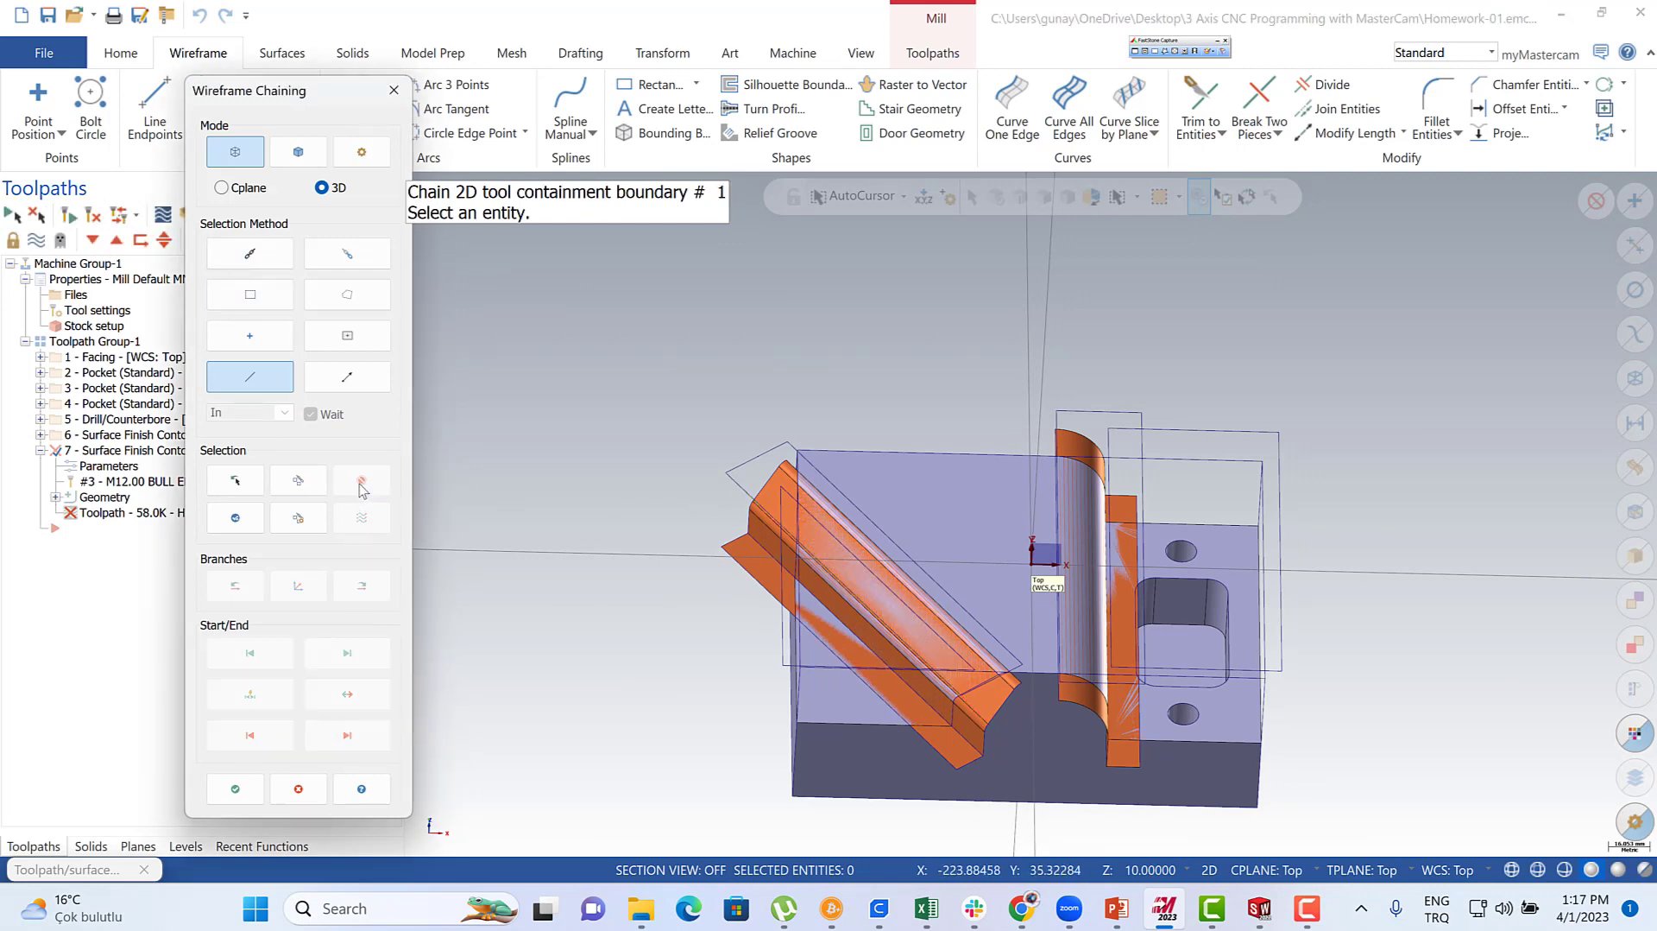
click(267, 254)
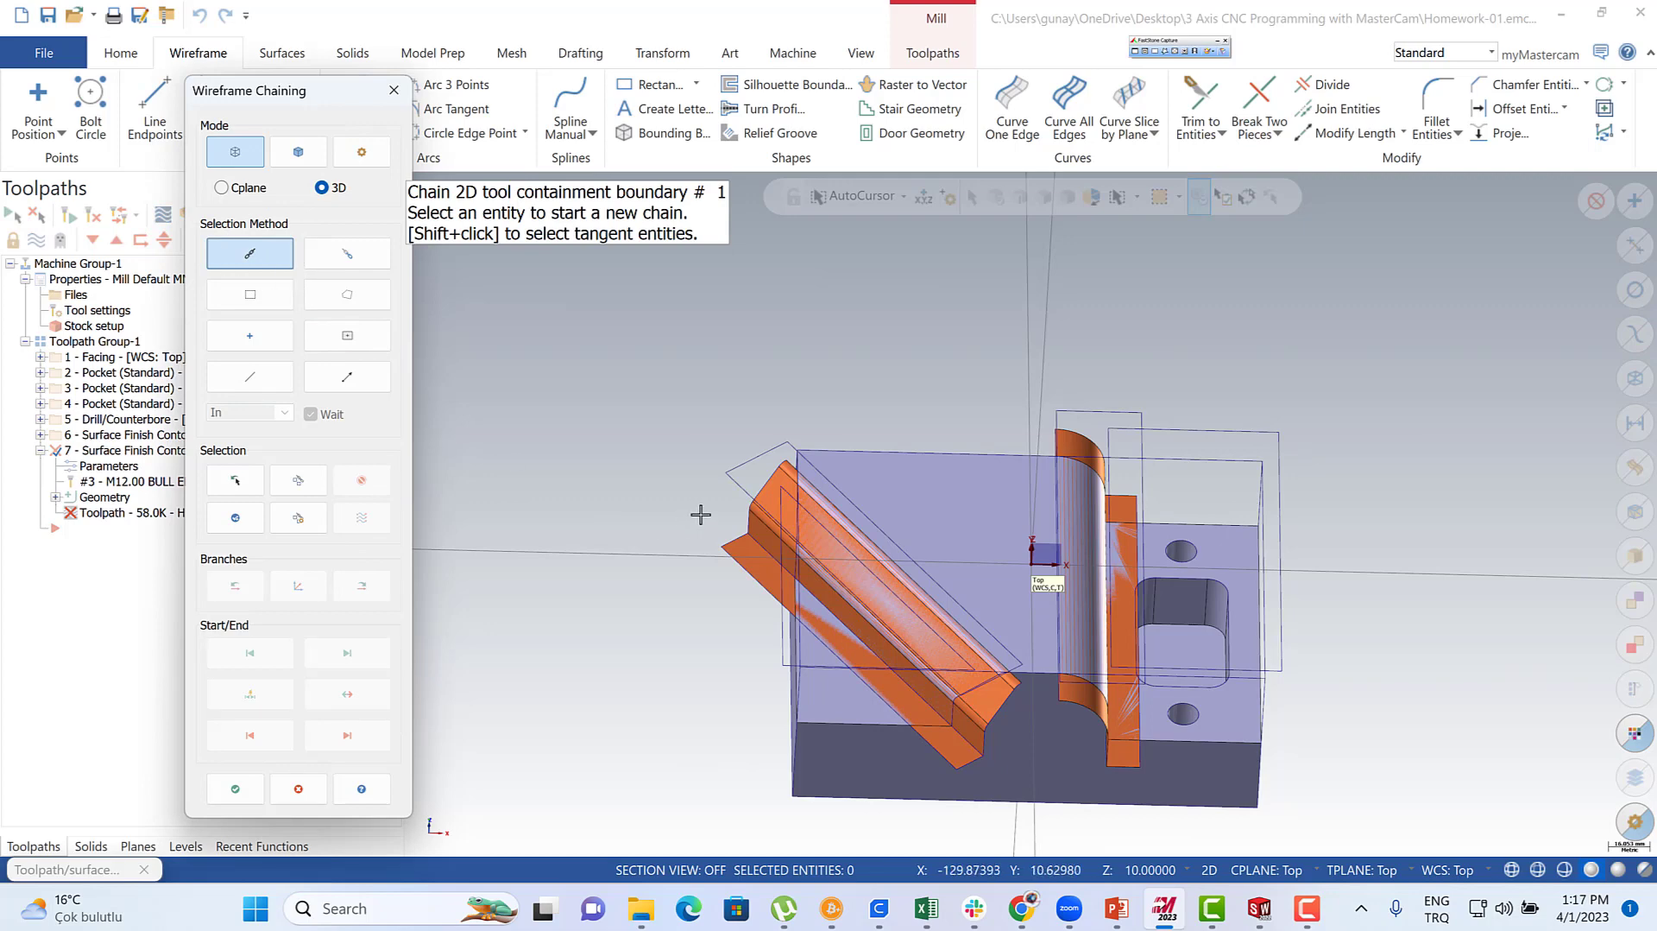
click(746, 482)
click(234, 788)
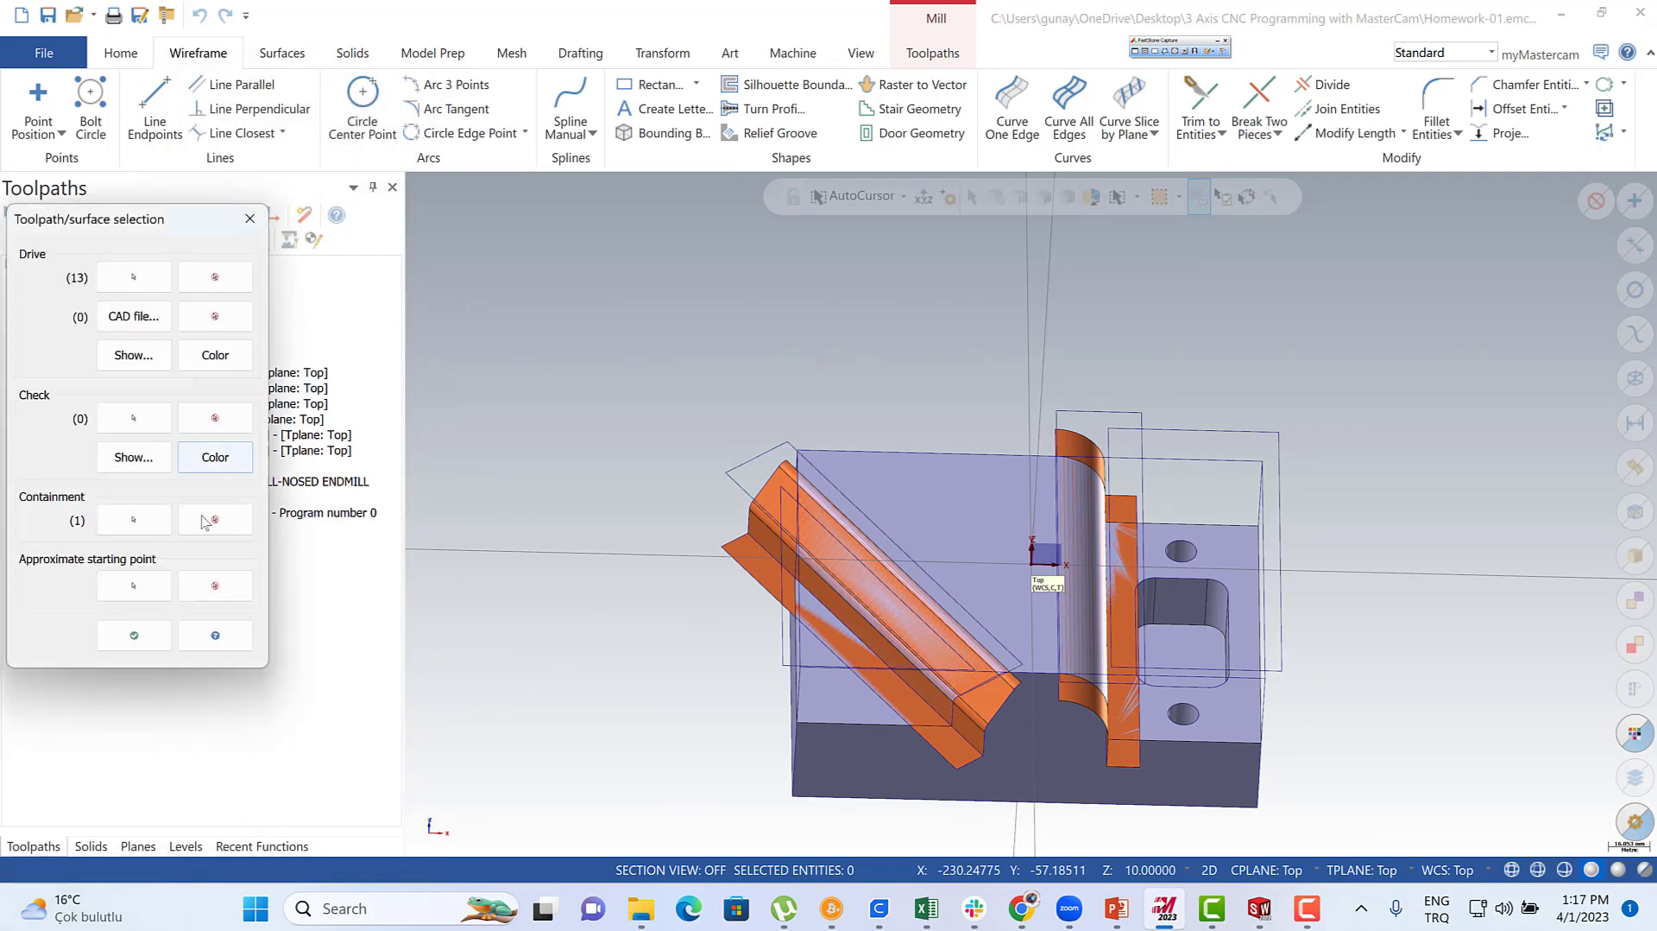
click(132, 635)
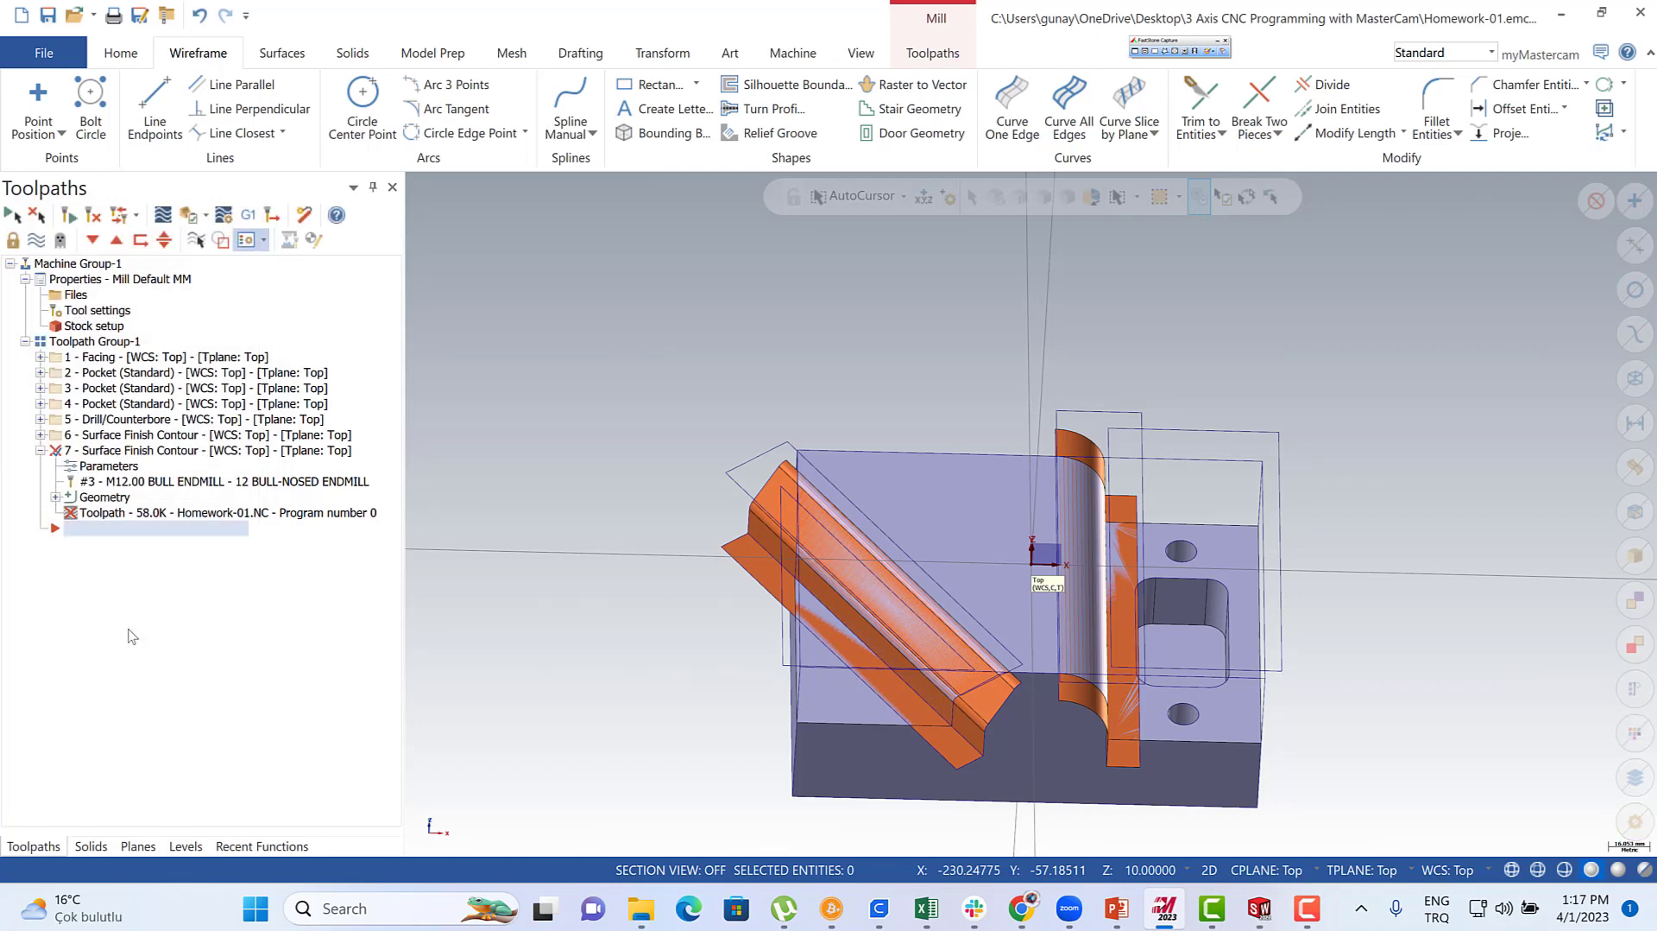
- Regenerate the copied Surface Finish Contour operation and display its toolpath on the slanted profile for inspection
click(90, 221)
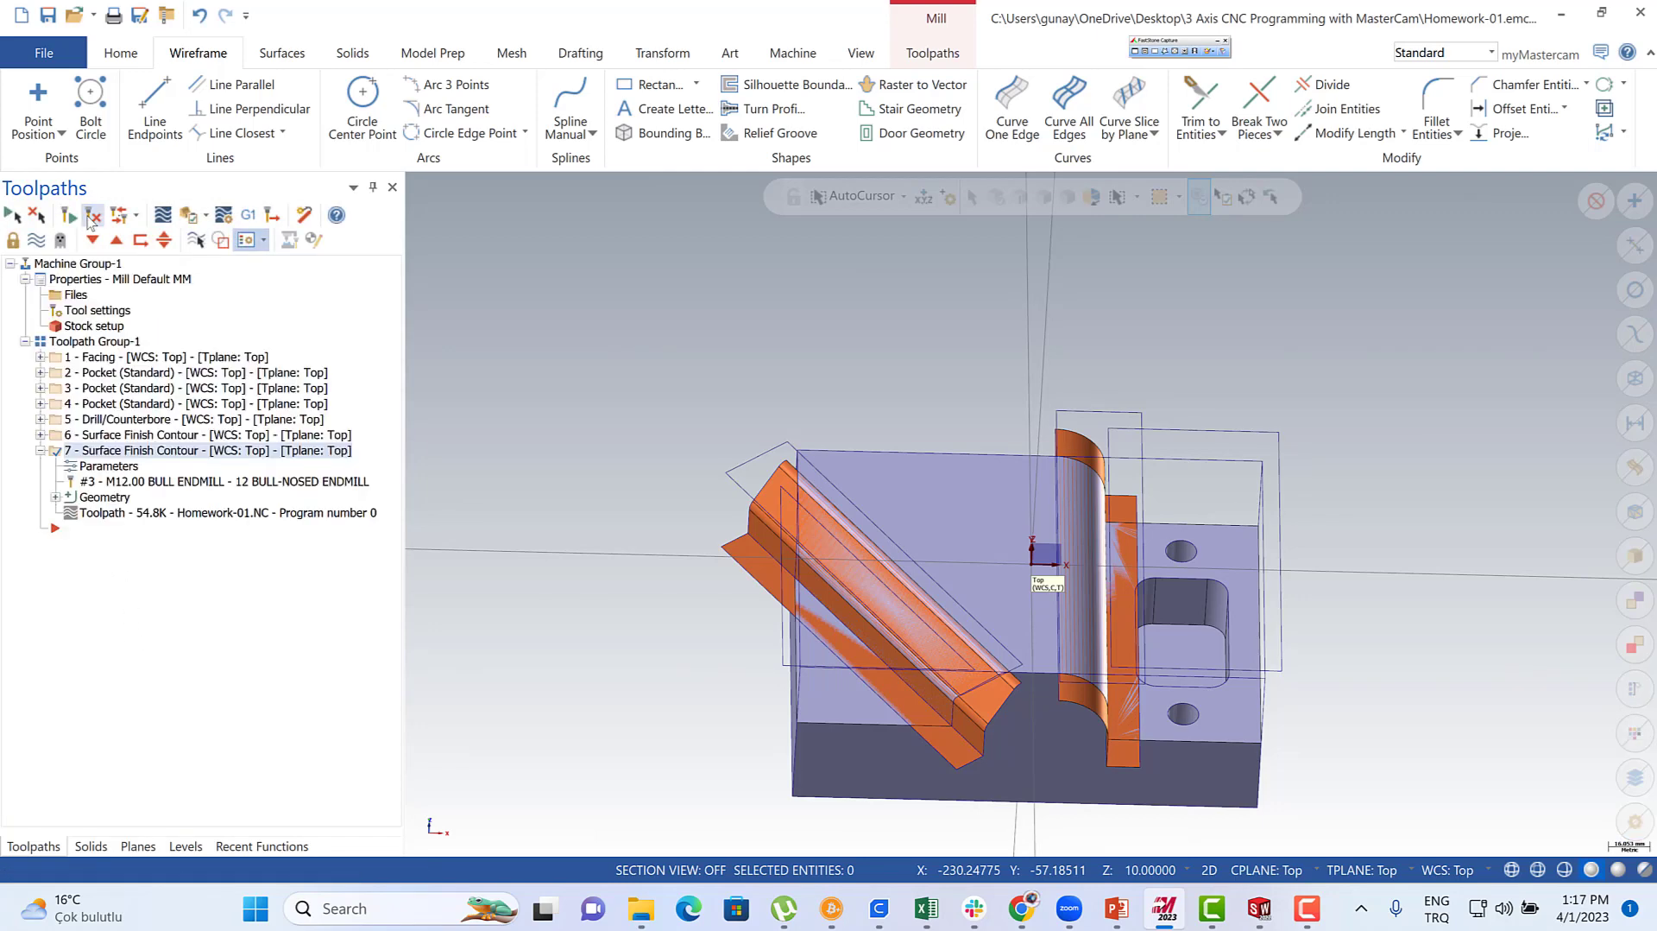
click(35, 241)
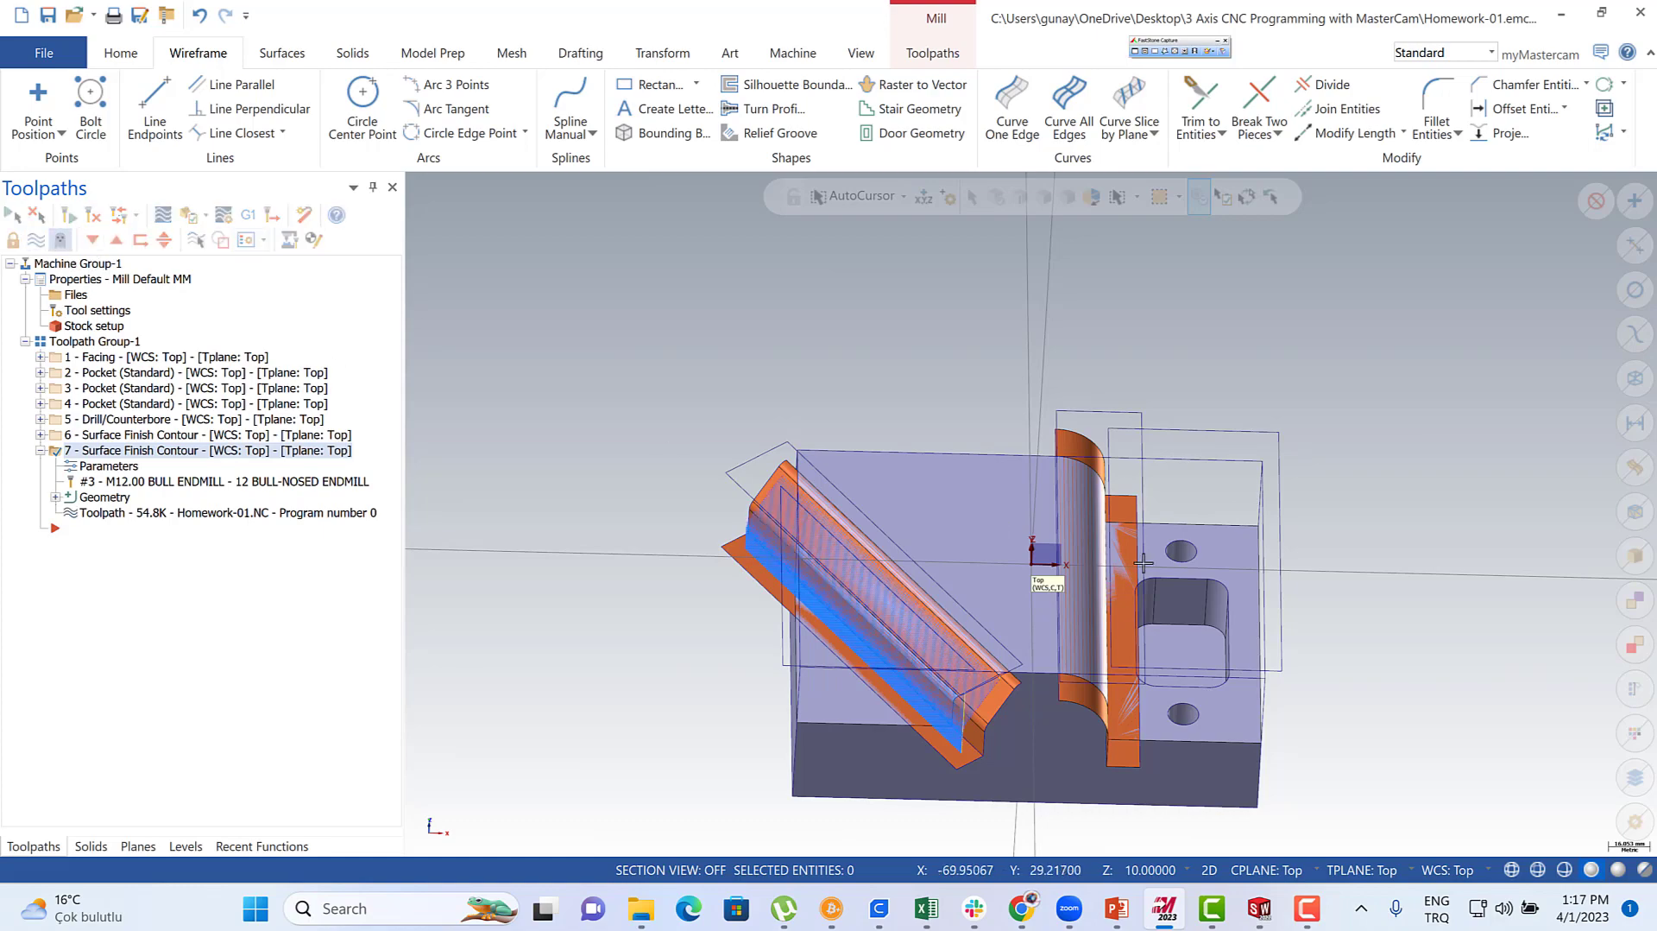
scroll(895, 730, up, 3)
middle_drag(894, 729, 810, 499)
scroll(833, 591, down, 2)
middle_drag(859, 592, 881, 592)
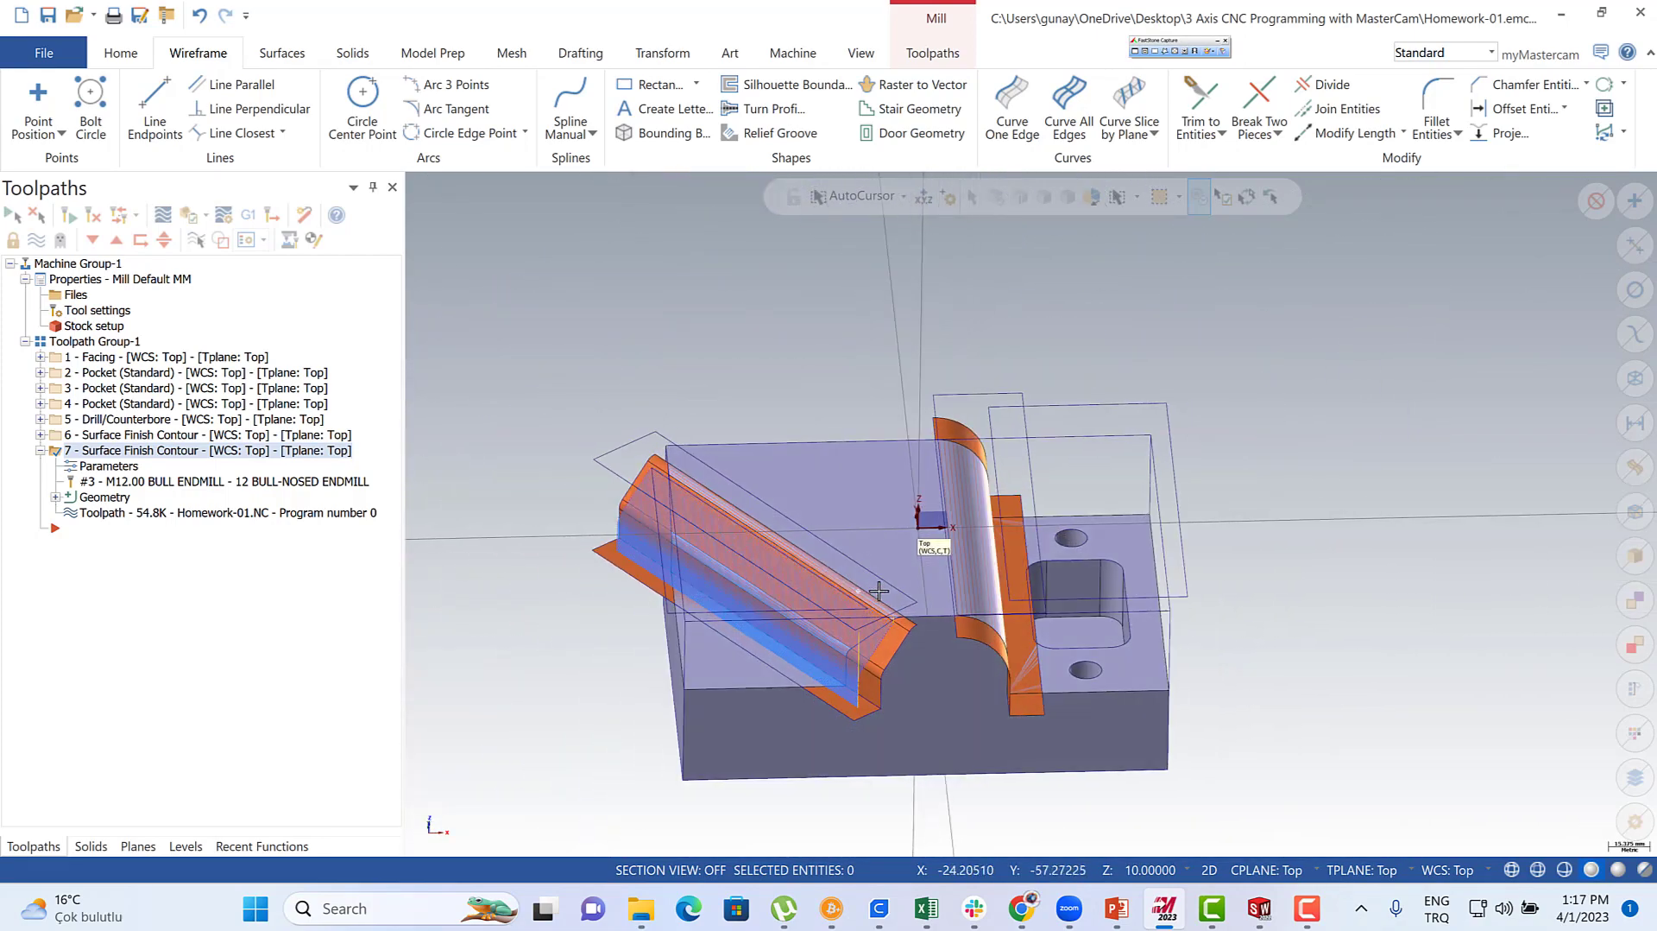
click(39, 449)
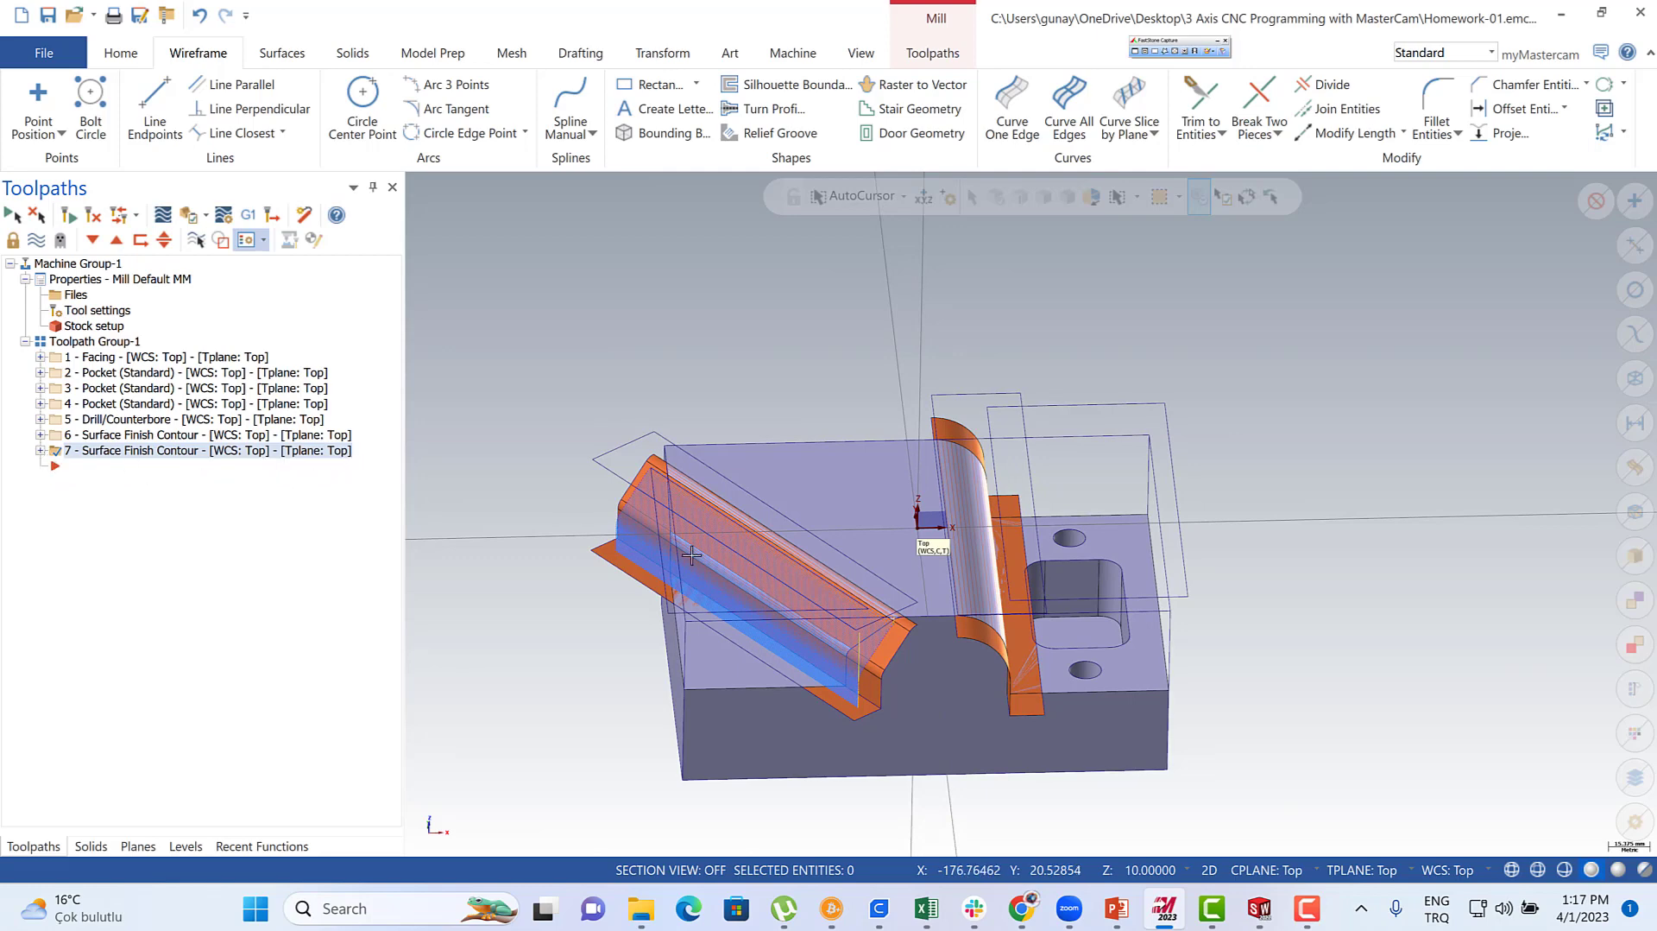
mouse_move(692, 564)
middle_down()
mouse_move(637, 514)
mouse_move(578, 510)
mouse_move(705, 562)
mouse_move(679, 572)
middle_up()
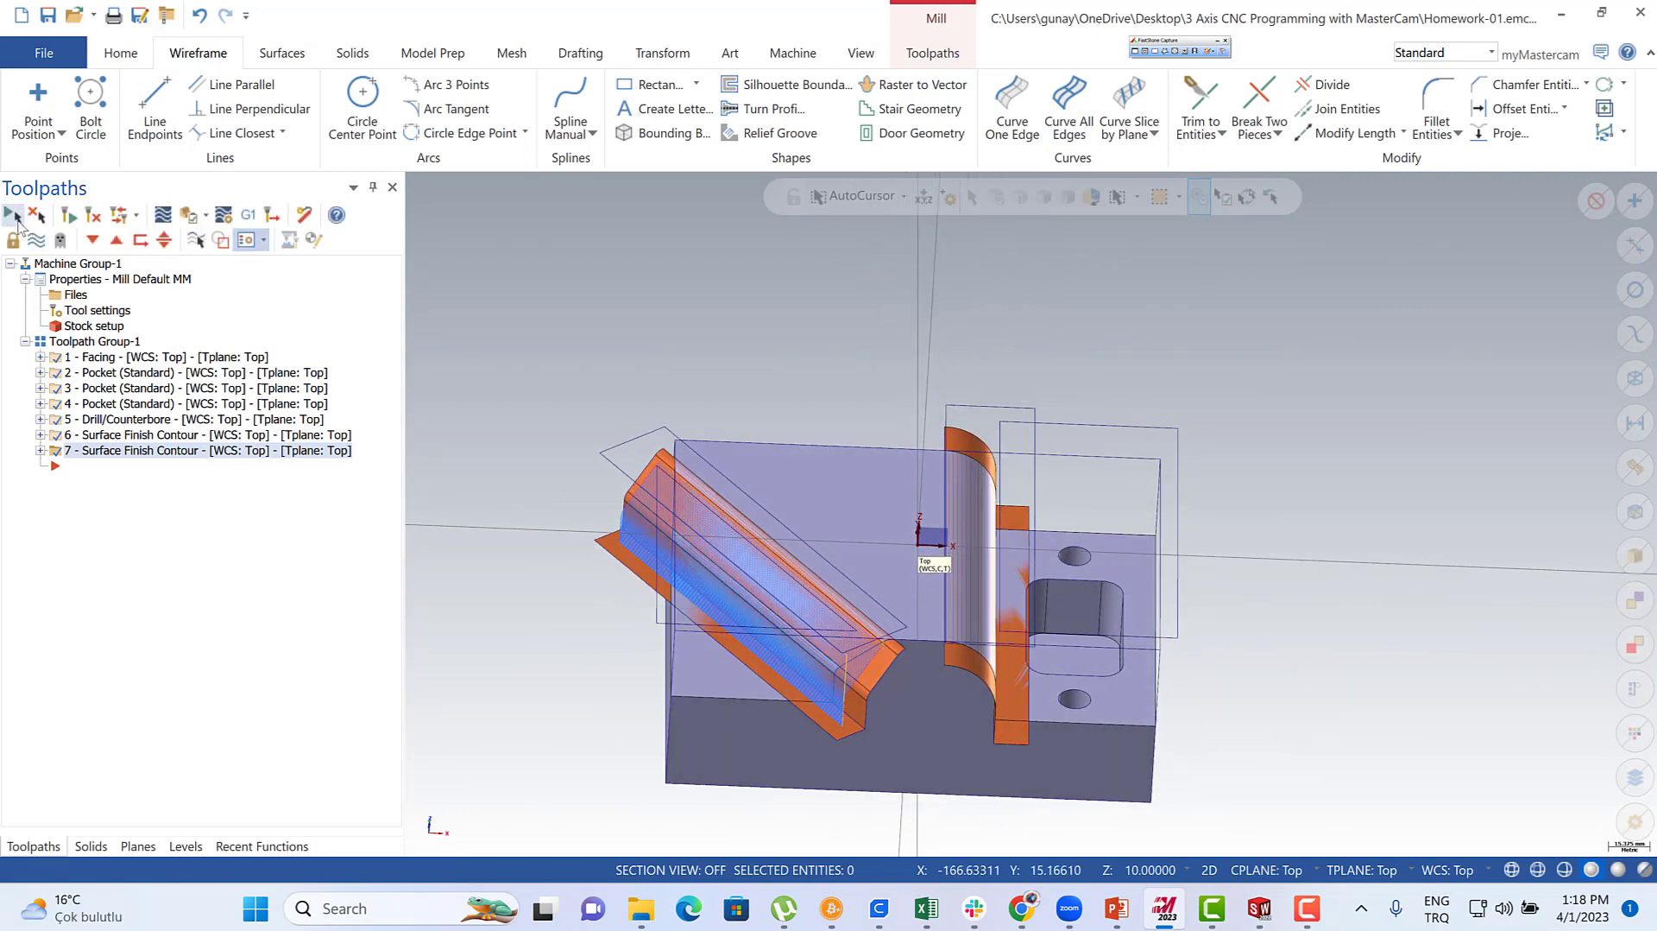
- Hide the toolpath display, run a Verify simulation of all the operations and inspect the machined stock
click(37, 243)
click(37, 243)
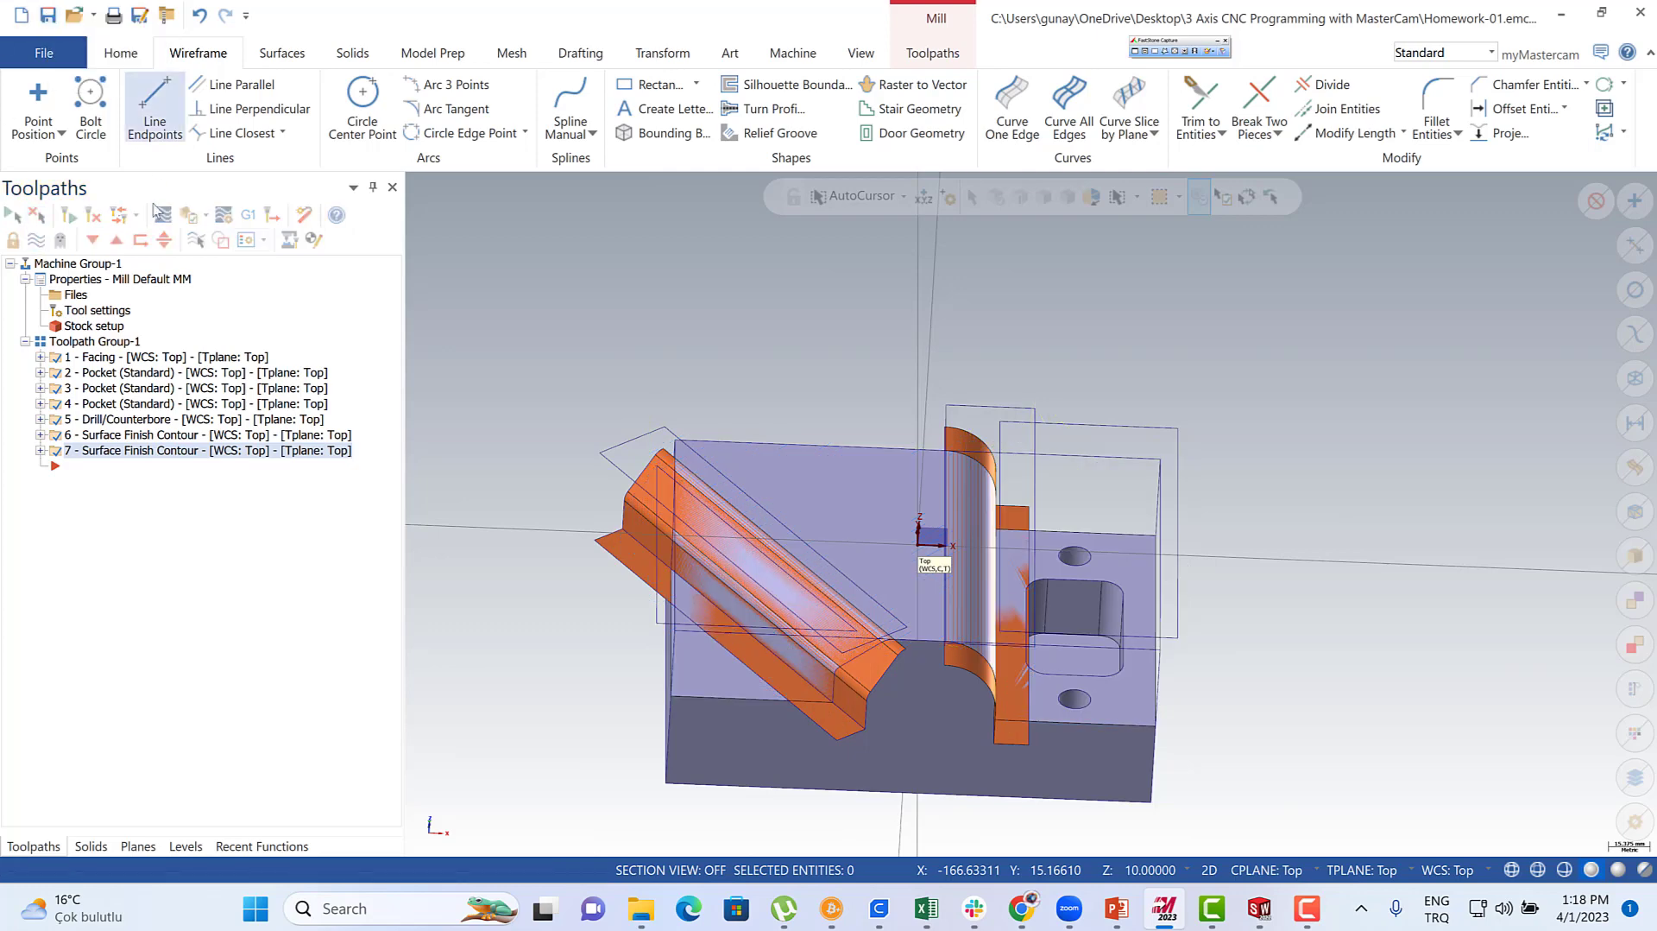
click(188, 218)
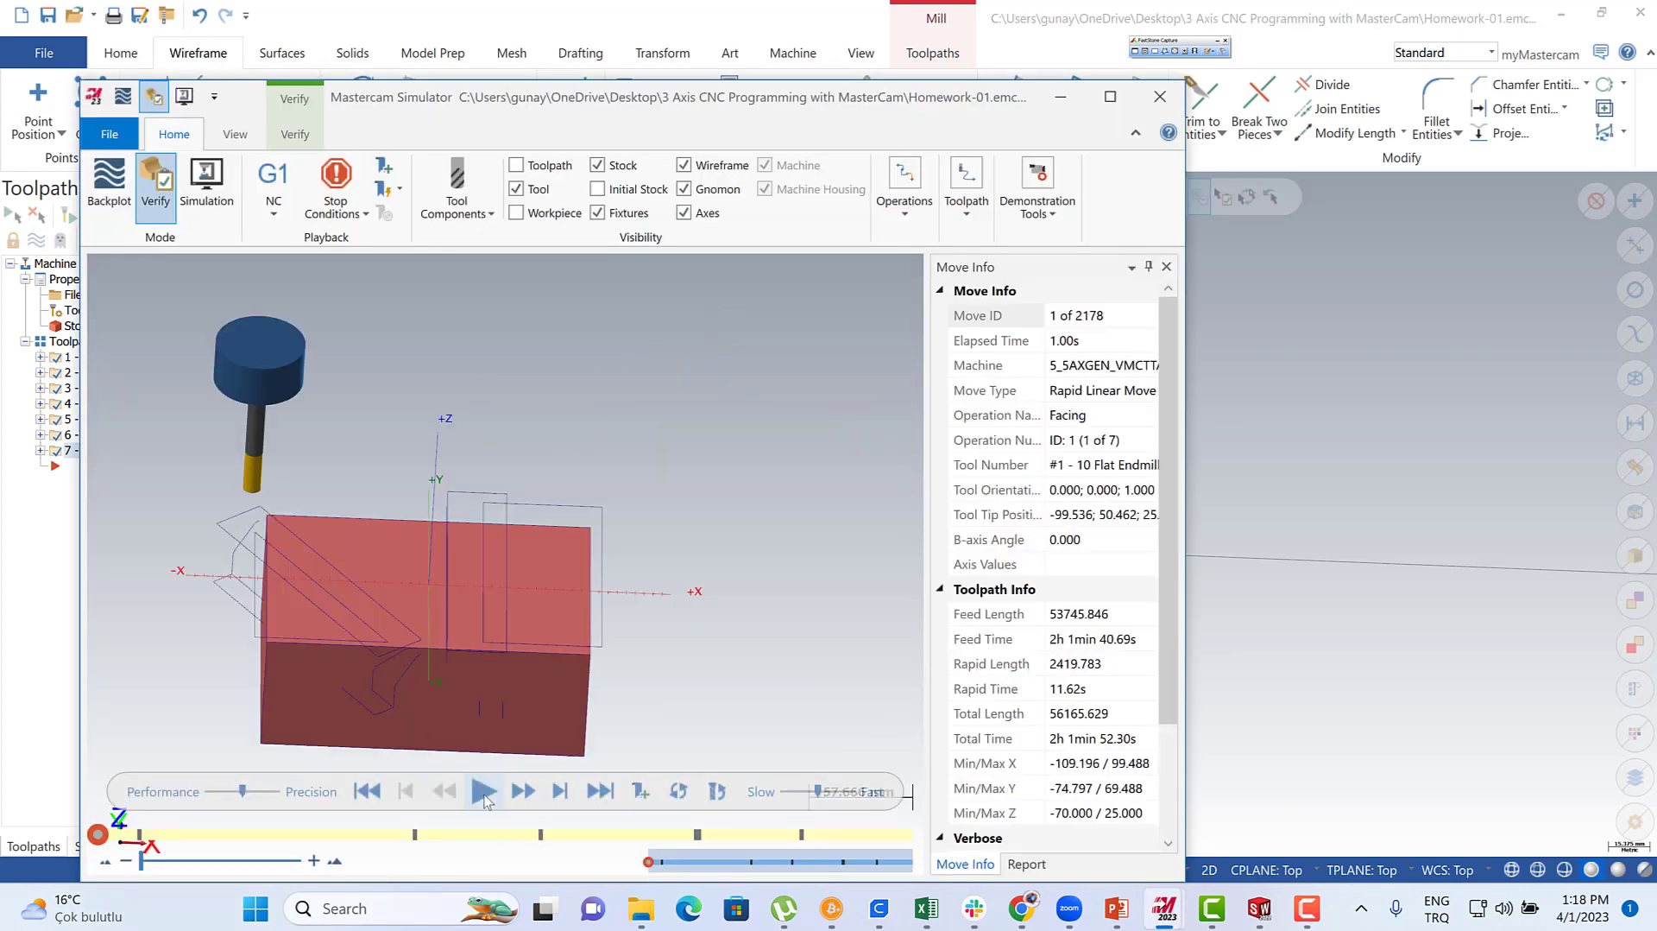
click(484, 793)
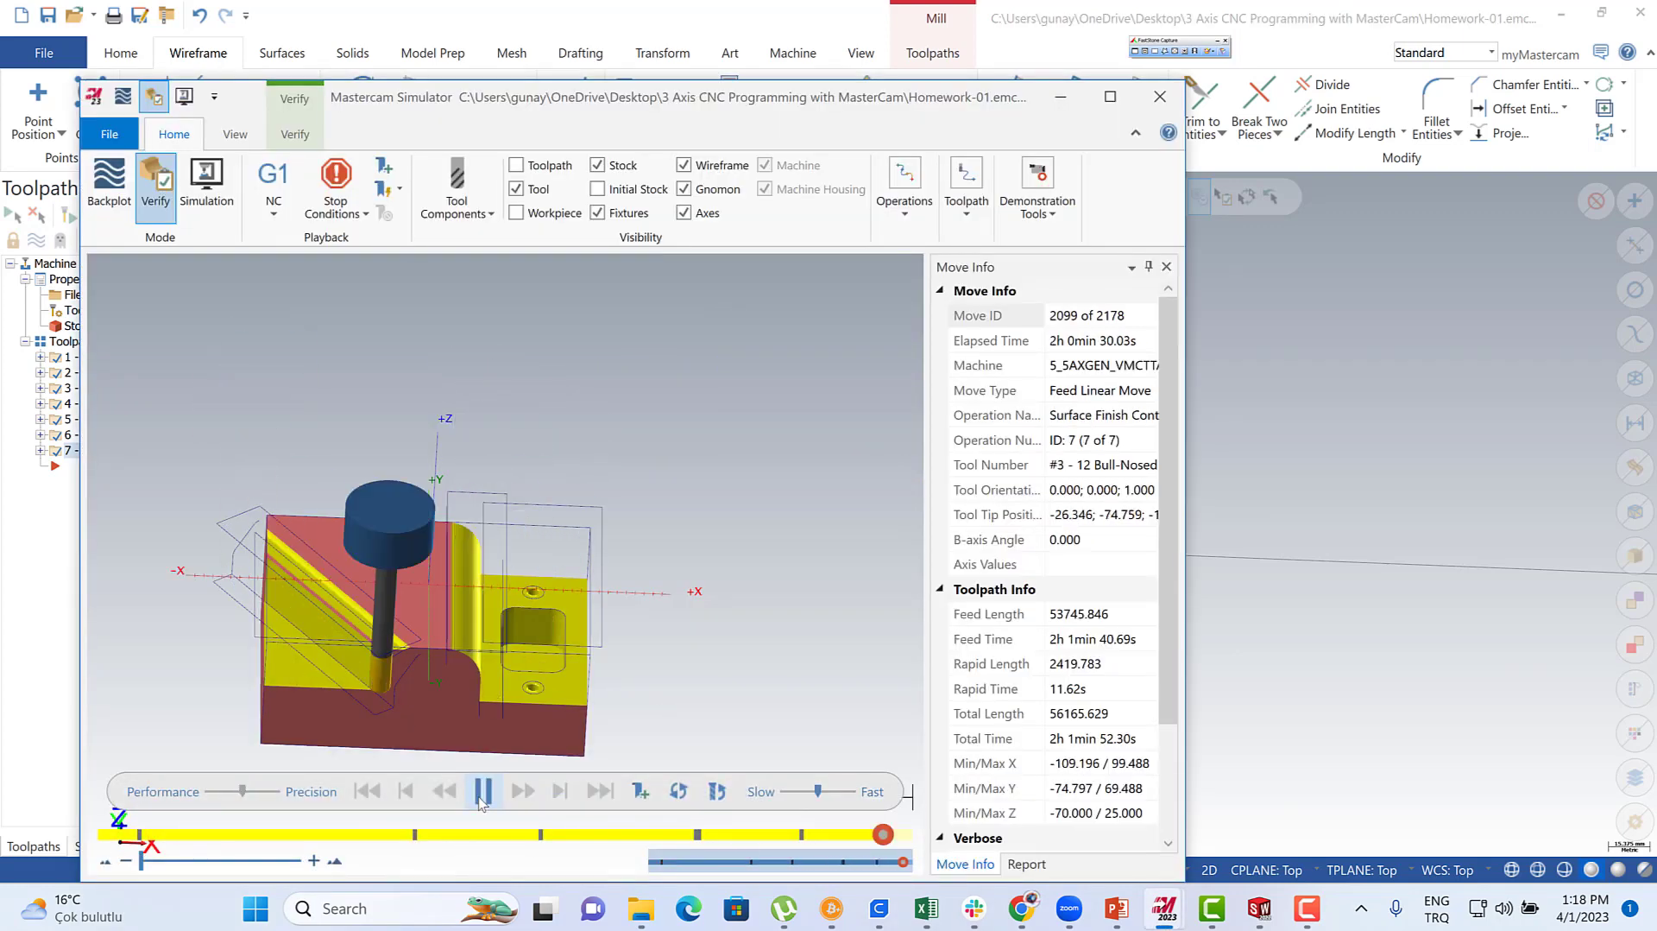
scroll(510, 732, up, 2)
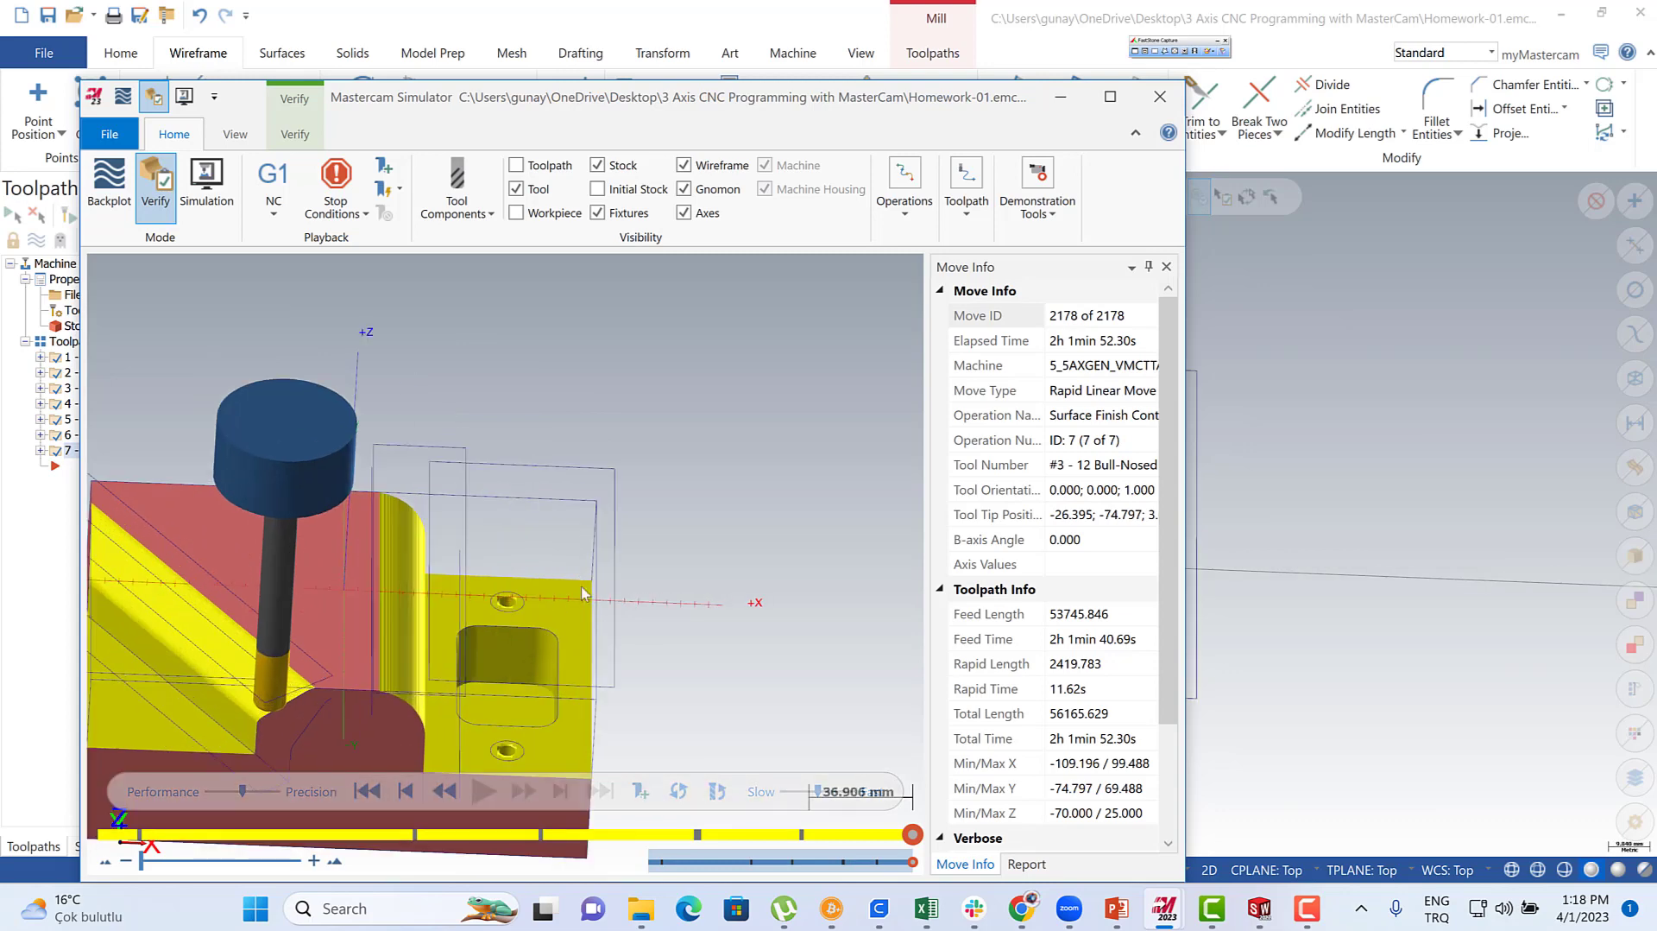
scroll(447, 632, down, 5)
scroll(447, 632, up, 3)
middle_drag(447, 632, 503, 643)
scroll(540, 503, down, 3)
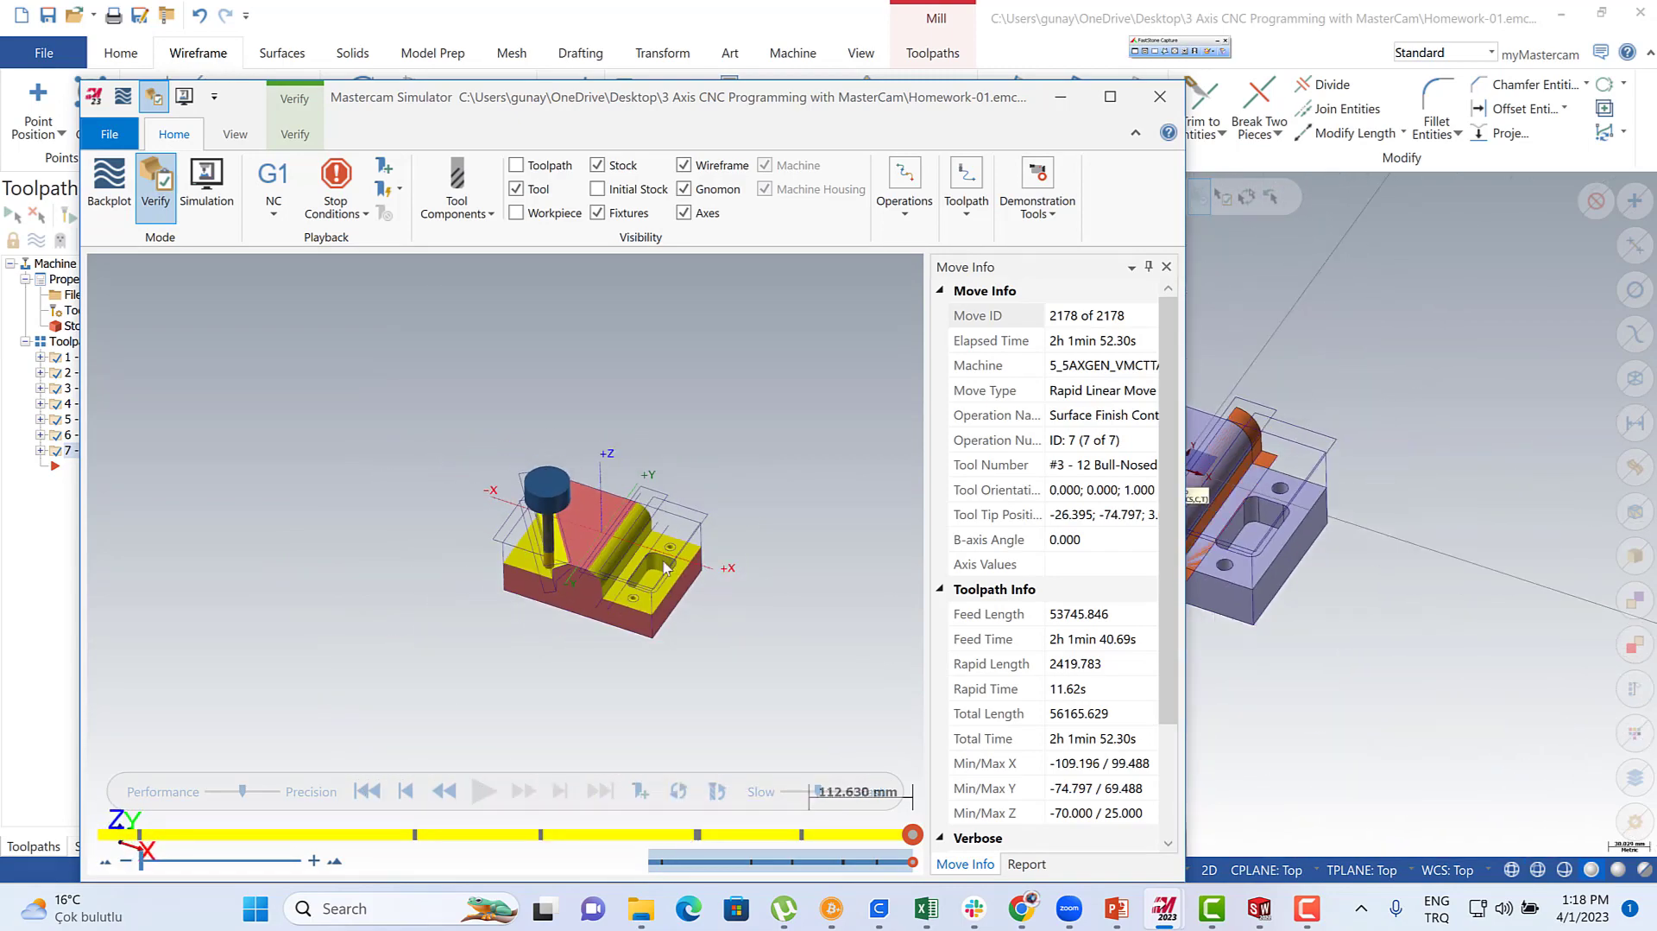
scroll(661, 558, up, 4)
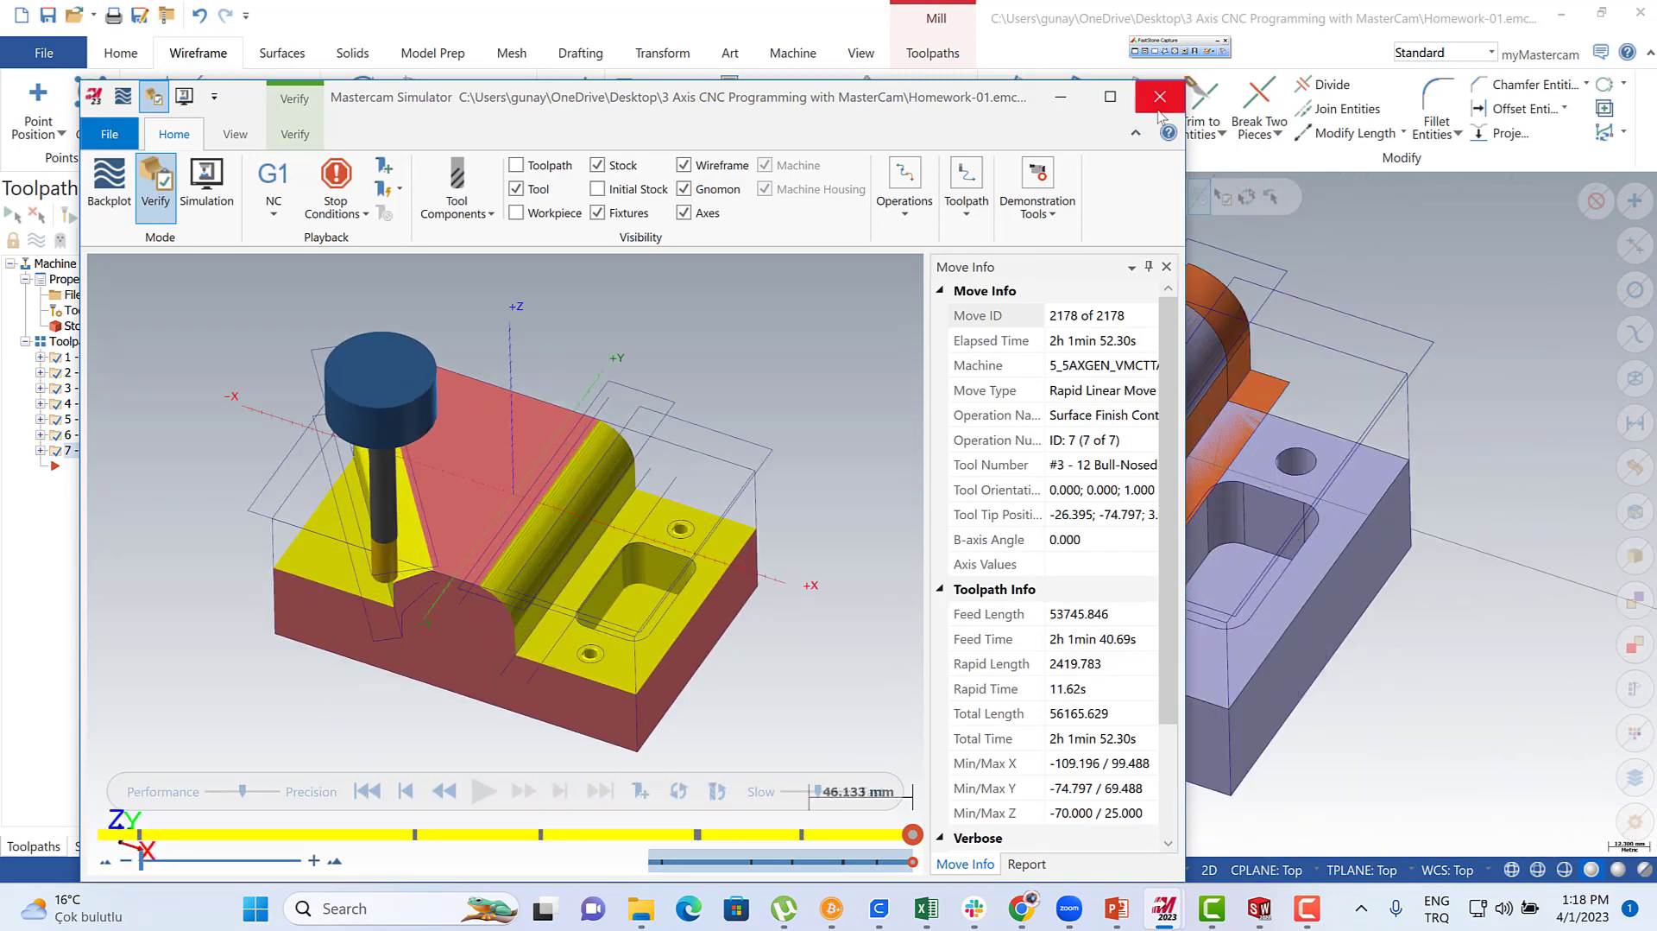
click(1160, 96)
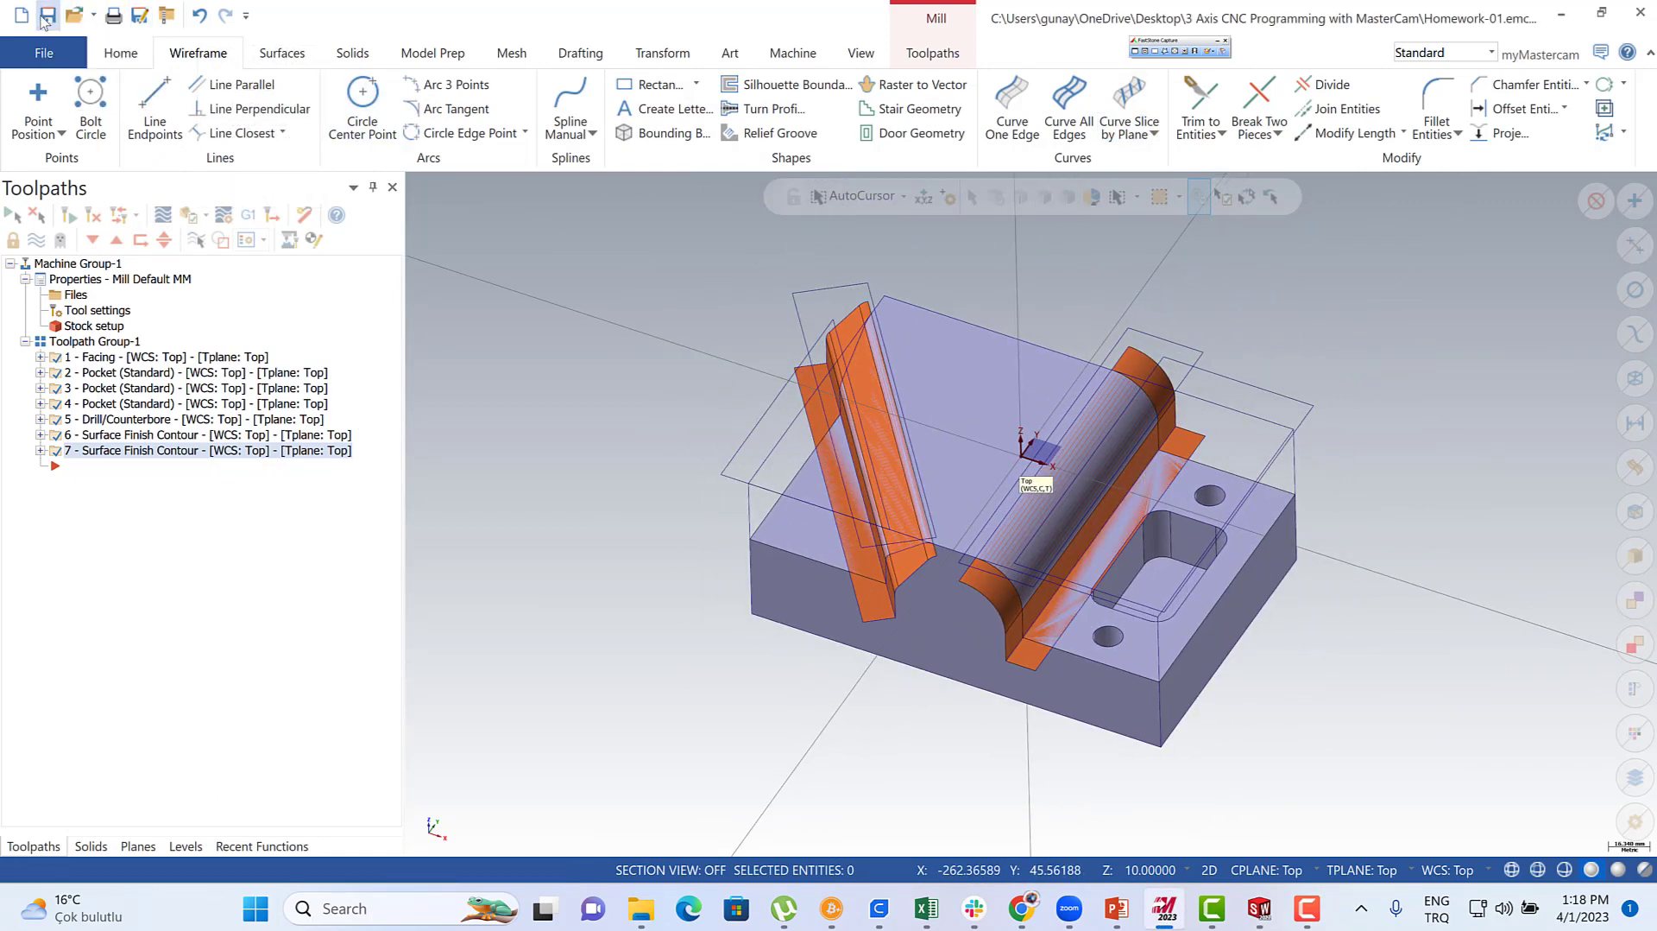
- Save the Homework-01 file
click(44, 17)
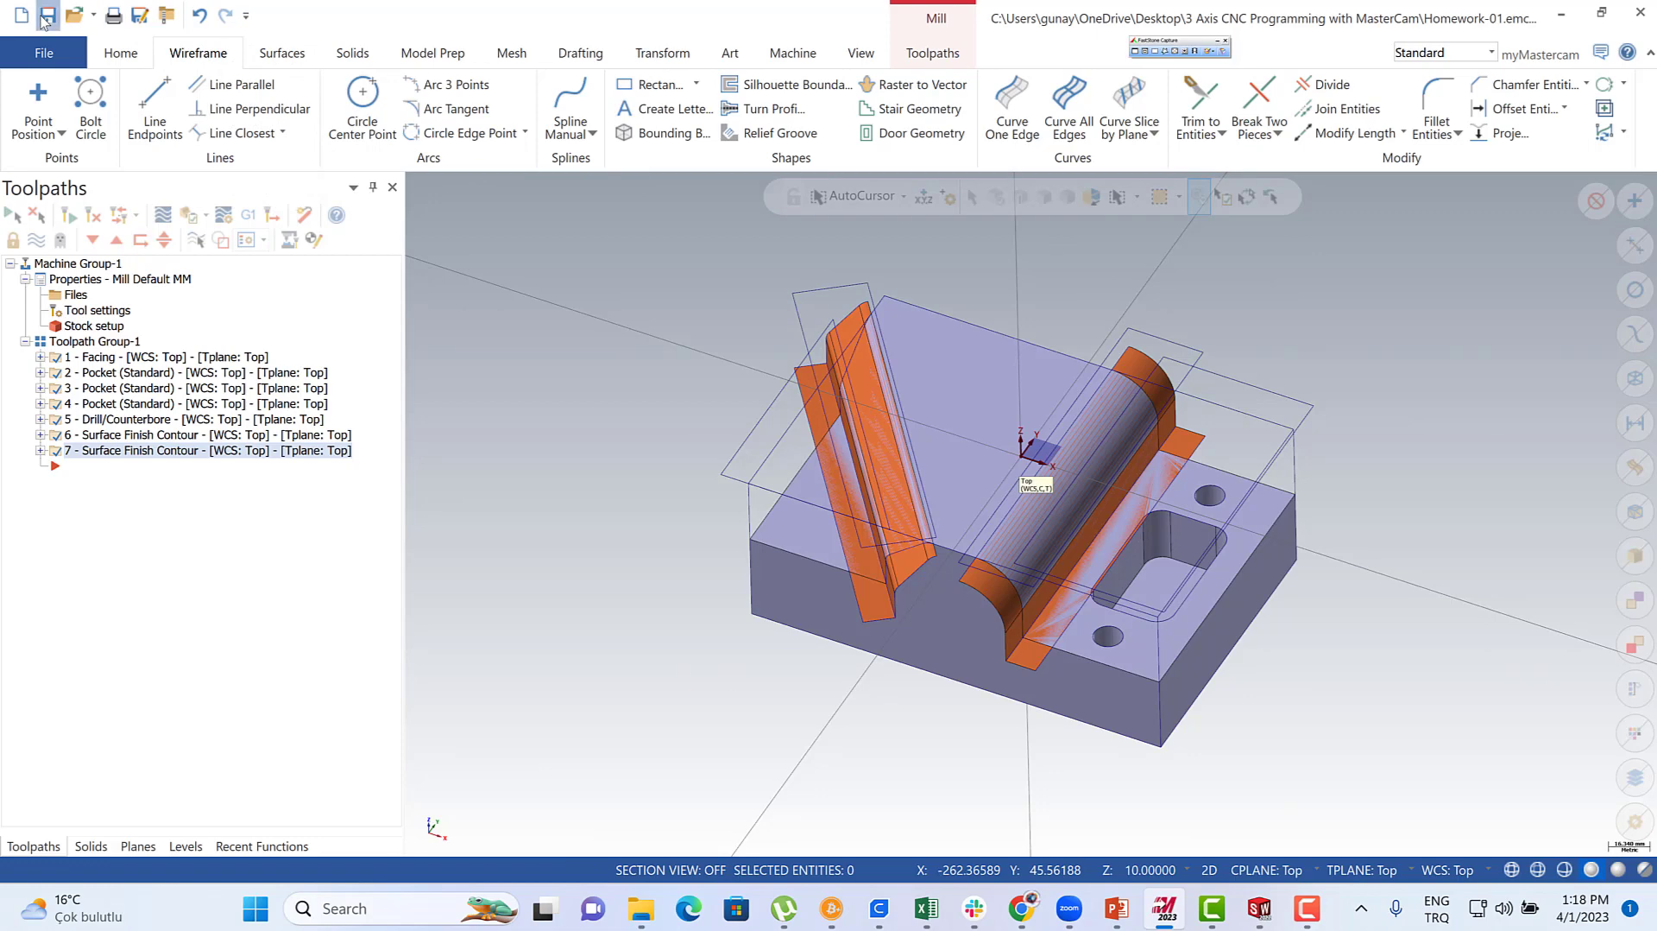